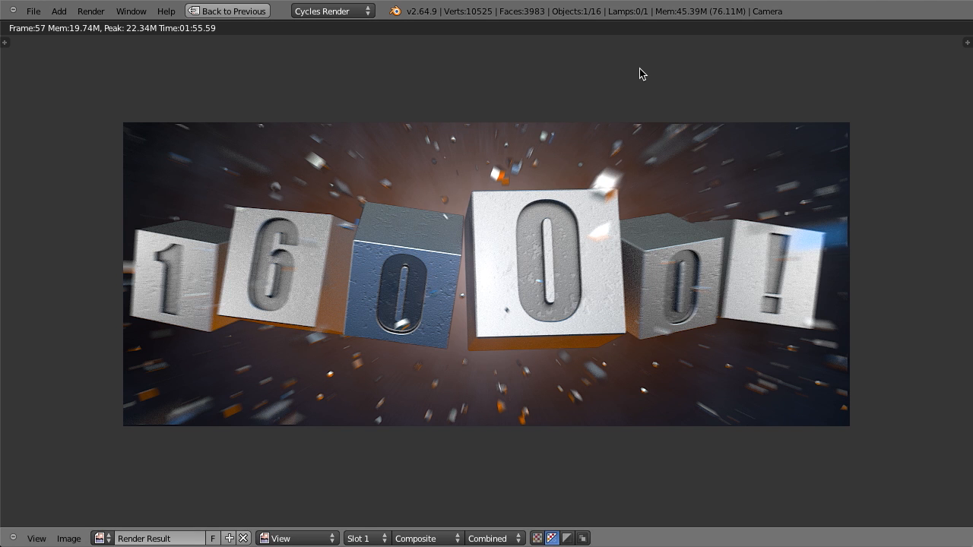
- Examine the 3D scene from outside the camera view, including the backdrop behind the cubes and the scattered debris
{"action": "key", "text": "shift+space"}
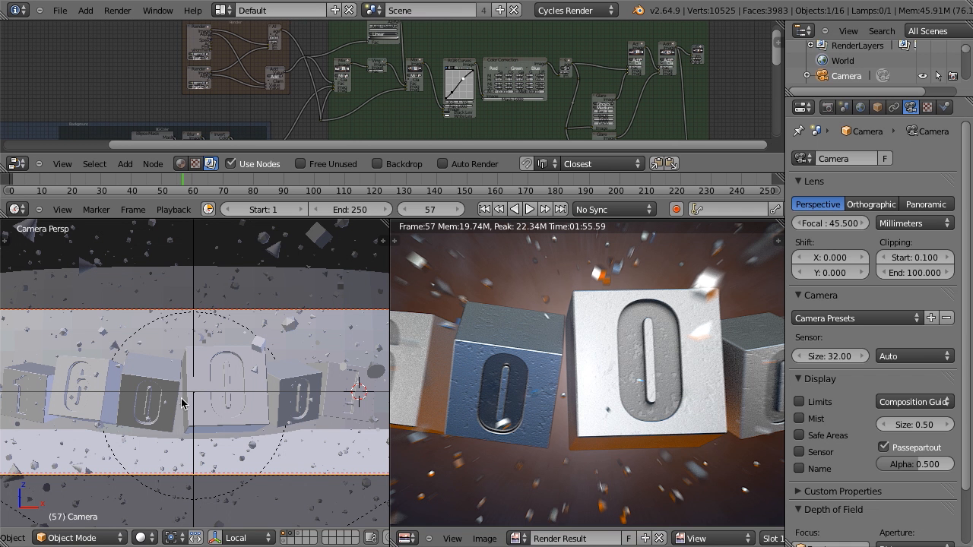
{"action": "key", "text": "shift+space"}
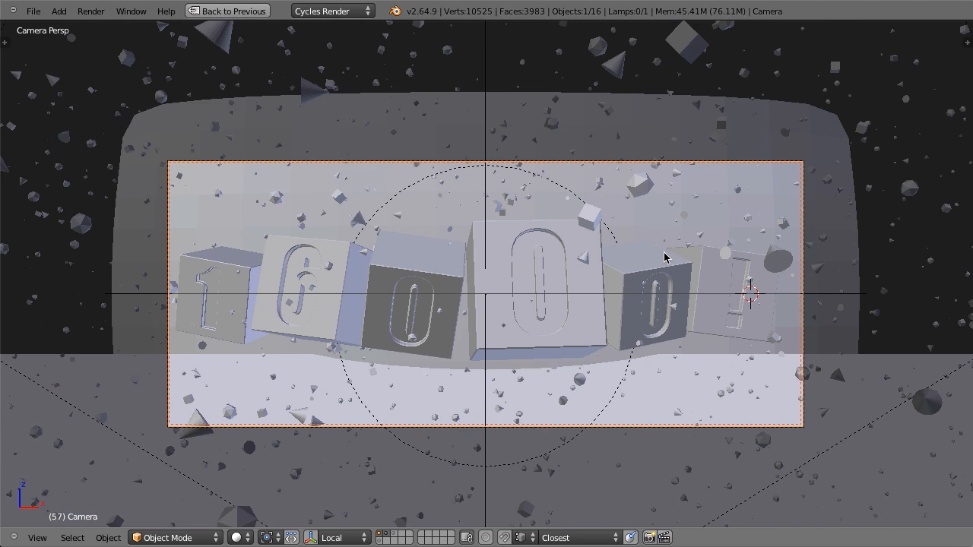
{"action": "middle_click_drag", "start_coordinate": [662, 254], "coordinate": [341, 350]}
{"action": "middle_click_drag", "start_coordinate": [593, 298], "coordinate": [416, 297], "text": "shift"}
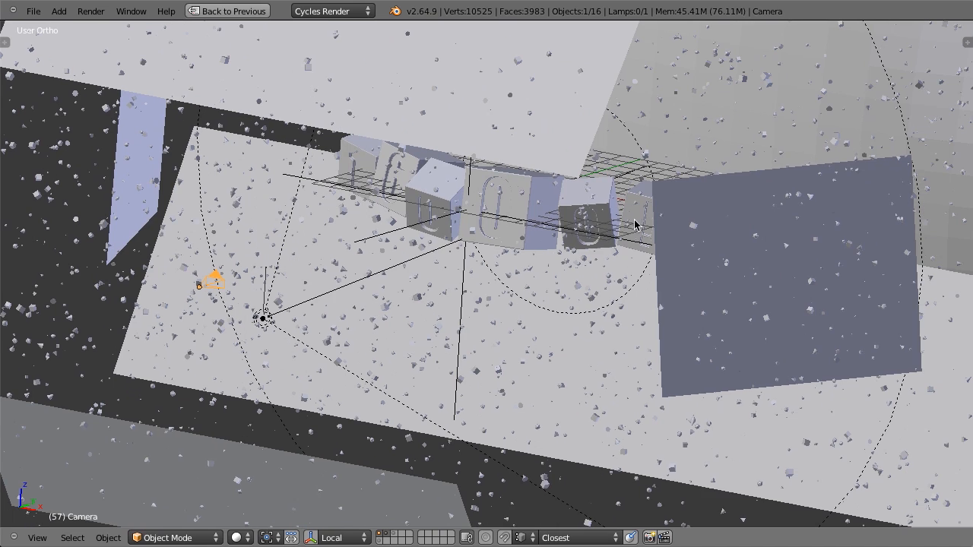
{"action": "right_click", "coordinate": [411, 327]}
{"action": "scroll", "coordinate": [365, 357], "scroll_direction": "down", "scroll_amount": 2}
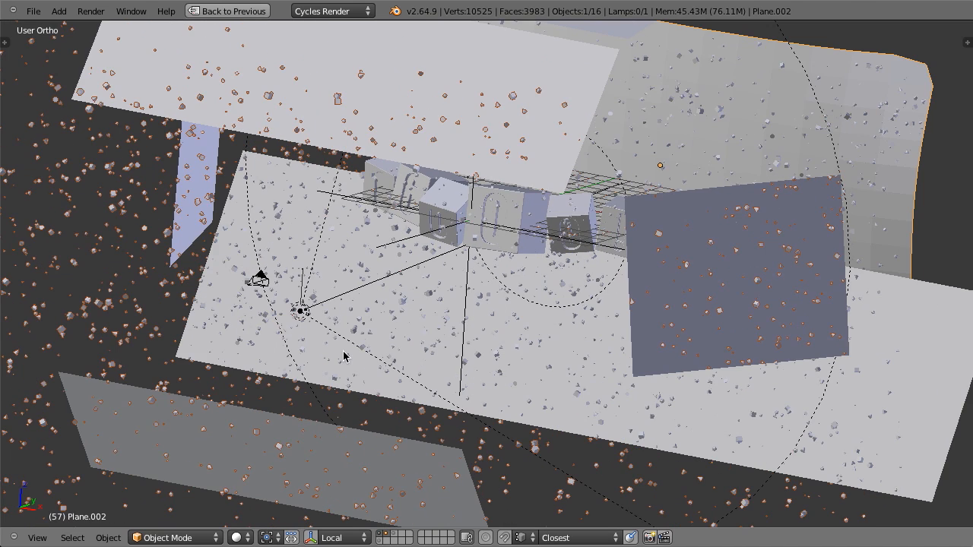
{"action": "middle_click_drag", "start_coordinate": [328, 345], "coordinate": [423, 185]}
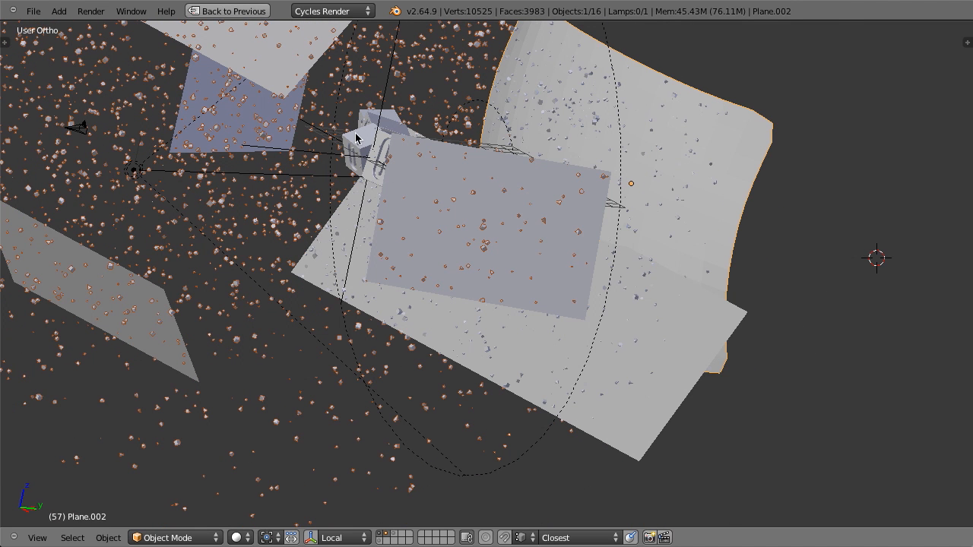
- Isolate the large 0 cube in local view, examine its mesh in Edit Mode, and return to the full scene
{"action": "right_click", "coordinate": [368, 176]}
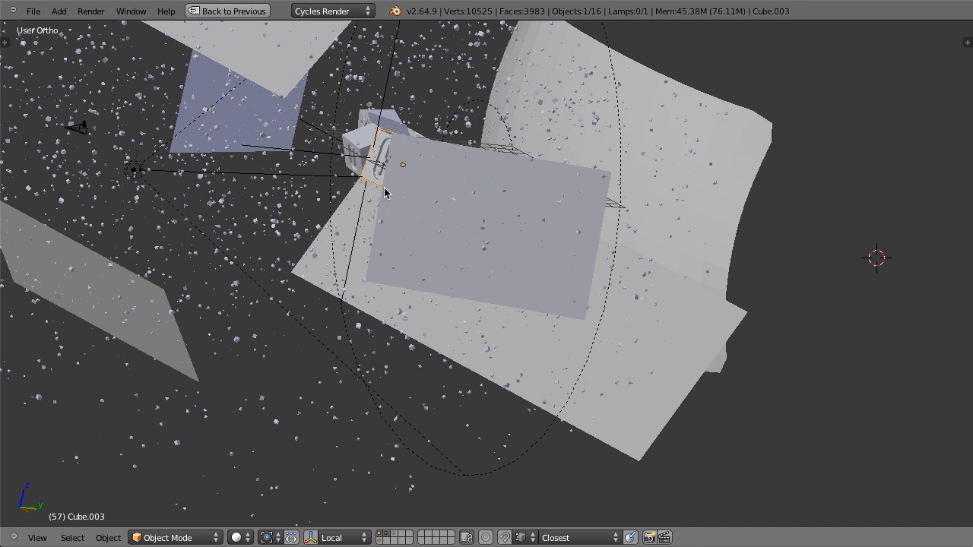
{"action": "key", "text": "KP_Divide"}
{"action": "middle_click_drag", "start_coordinate": [397, 195], "coordinate": [422, 225]}
{"action": "key", "text": "Tab"}
{"action": "key", "text": "a"}
{"action": "scroll", "coordinate": [452, 282], "scroll_direction": "up", "scroll_amount": 4}
{"action": "middle_click_drag", "start_coordinate": [451, 282], "coordinate": [390, 218]}
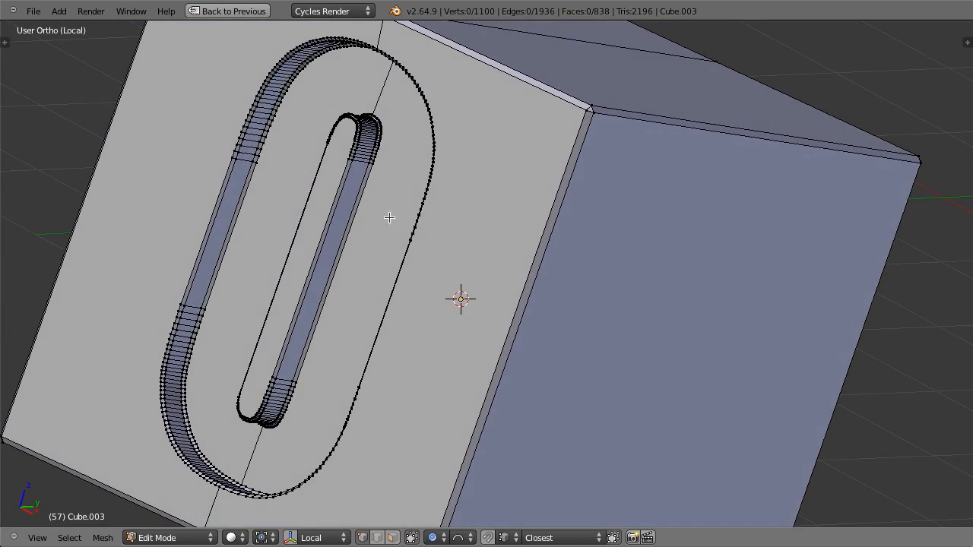
{"action": "key", "text": "Tab"}
{"action": "scroll", "coordinate": [408, 295], "scroll_direction": "down", "scroll_amount": 5}
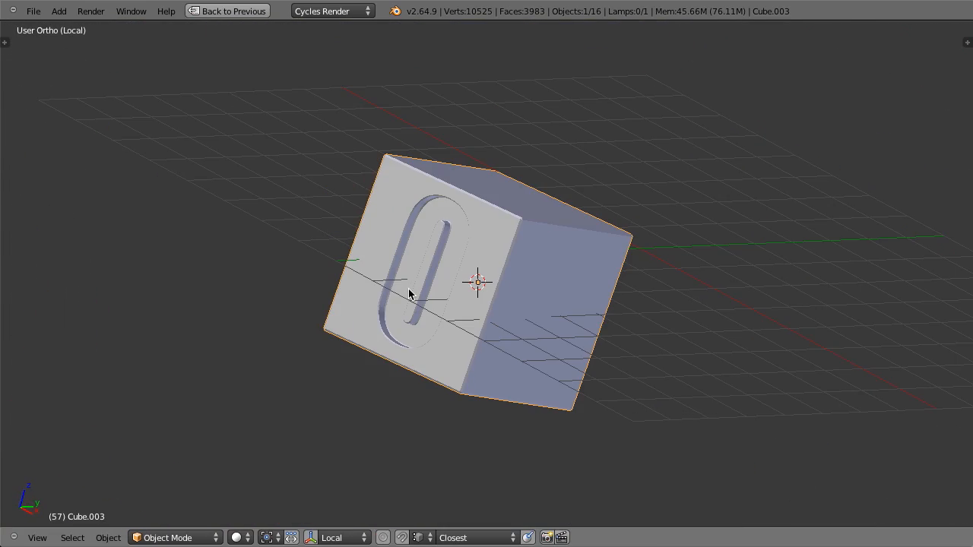
{"action": "key", "text": "KP_Divide"}
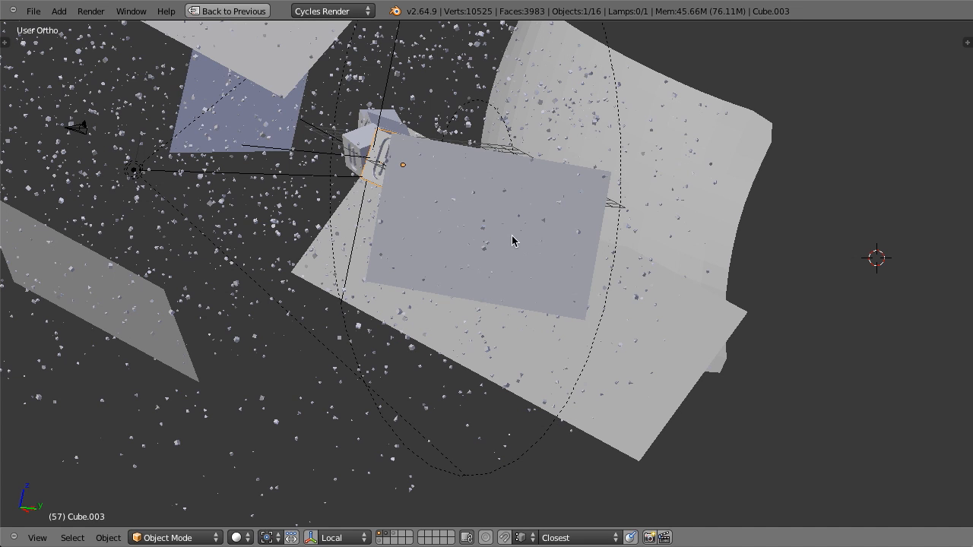
- Display only the first scene layer and select the spot lamp in front of the cubes
{"action": "left_click", "coordinate": [384, 533]}
{"action": "middle_click_drag", "start_coordinate": [424, 271], "coordinate": [618, 322]}
{"action": "scroll", "coordinate": [452, 372], "scroll_direction": "down", "scroll_amount": 4}
{"action": "key", "text": "a"}
{"action": "scroll", "coordinate": [707, 298], "scroll_direction": "up", "scroll_amount": 2}
{"action": "right_click", "coordinate": [707, 298]}
{"action": "middle_click_drag", "start_coordinate": [558, 279], "coordinate": [688, 302]}
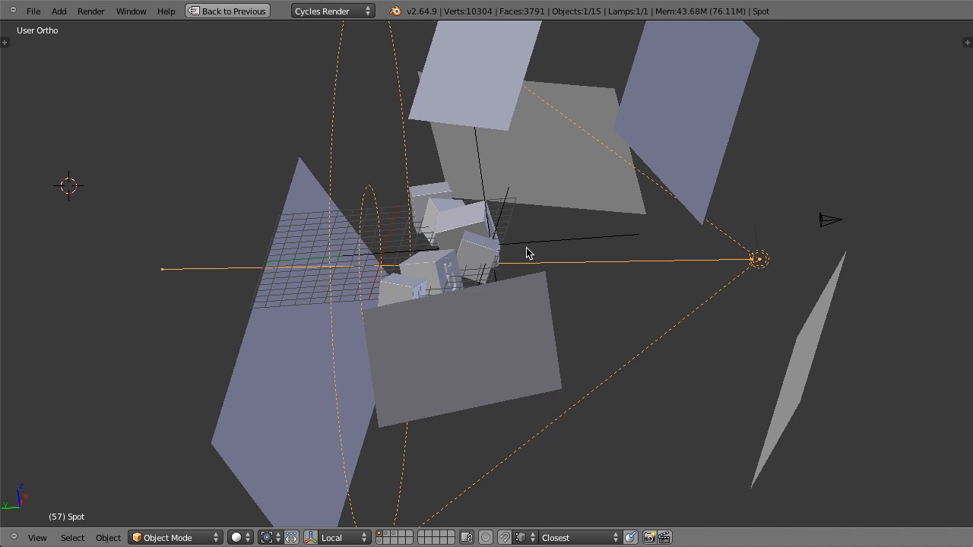
- Select the planes surrounding the cubes one after another to examine how they are arranged
{"action": "middle_click_drag", "start_coordinate": [528, 252], "coordinate": [479, 298]}
{"action": "scroll", "coordinate": [493, 228], "scroll_direction": "down", "scroll_amount": 2}
{"action": "right_click", "coordinate": [473, 149]}
{"action": "right_click", "coordinate": [644, 171]}
{"action": "right_click", "coordinate": [728, 320]}
{"action": "right_click", "coordinate": [627, 214]}
{"action": "right_click", "coordinate": [441, 336]}
{"action": "middle_click_drag", "start_coordinate": [761, 293], "coordinate": [361, 304]}
{"action": "right_click", "coordinate": [837, 339]}
{"action": "scroll", "coordinate": [493, 296], "scroll_direction": "up", "scroll_amount": 3}
{"action": "middle_click_drag", "start_coordinate": [415, 289], "coordinate": [448, 291]}
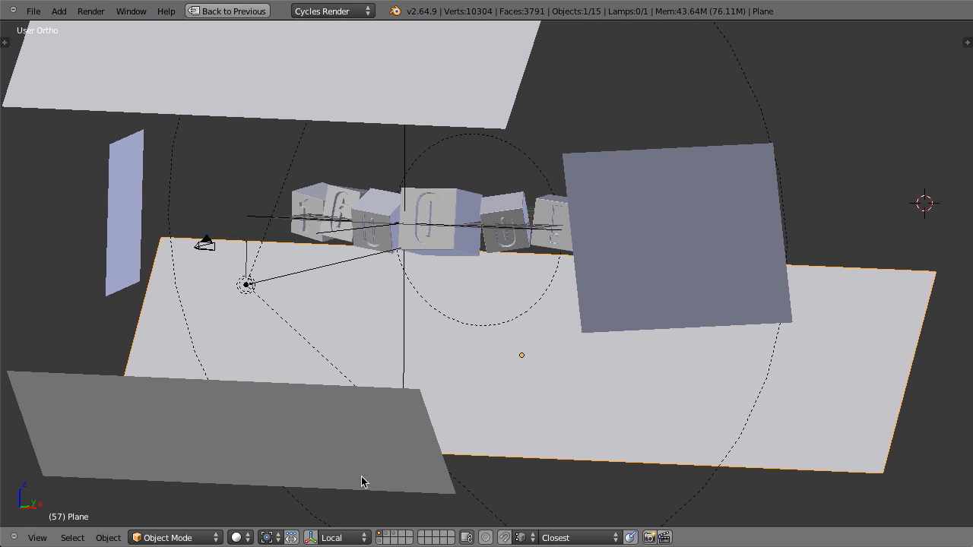
- Preview the cubes and surrounding planes with Rendered viewport shading
{"action": "left_click", "coordinate": [239, 538]}
{"action": "left_click", "coordinate": [264, 439]}
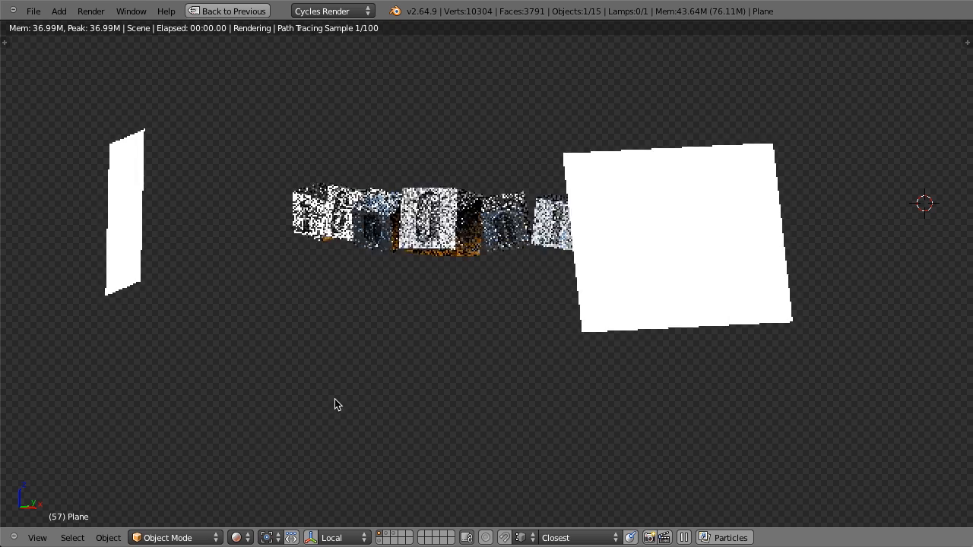
{"action": "mouse_move", "coordinate": [484, 255]}
{"action": "middle_mouse_down", "text": "shift"}
{"action": "mouse_move", "coordinate": [480, 311]}
{"action": "mouse_move", "coordinate": [525, 326]}
{"action": "mouse_move", "coordinate": [653, 318]}
{"action": "mouse_move", "coordinate": [466, 329]}
{"action": "middle_mouse_up", "text": "shift"}
{"action": "scroll", "coordinate": [482, 311], "scroll_direction": "down", "scroll_amount": 2}
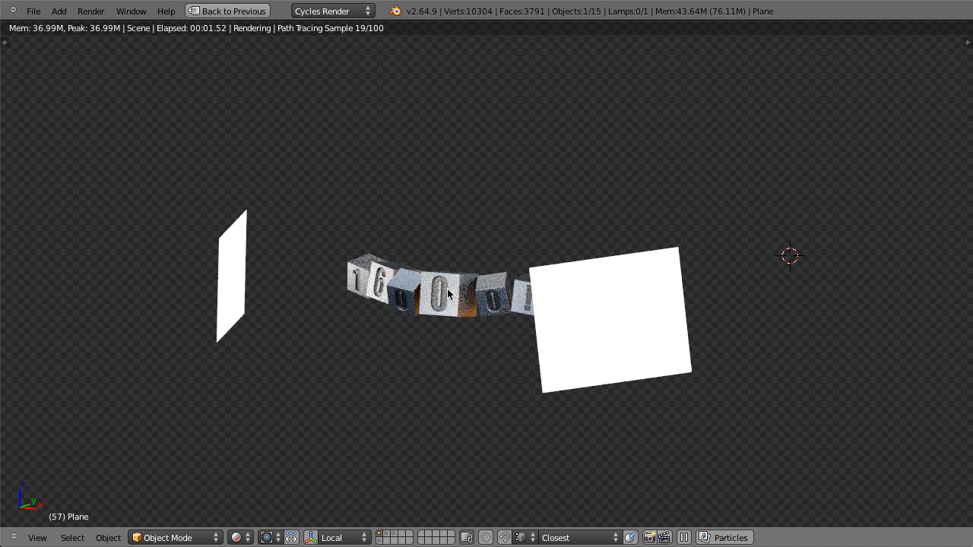
- Switch the 3D view to wireframe shading and show the material settings of the large plane below the cubes in the multi-editor layout
{"action": "key", "text": "z"}
{"action": "scroll", "coordinate": [525, 281], "scroll_direction": "down", "scroll_amount": 3}
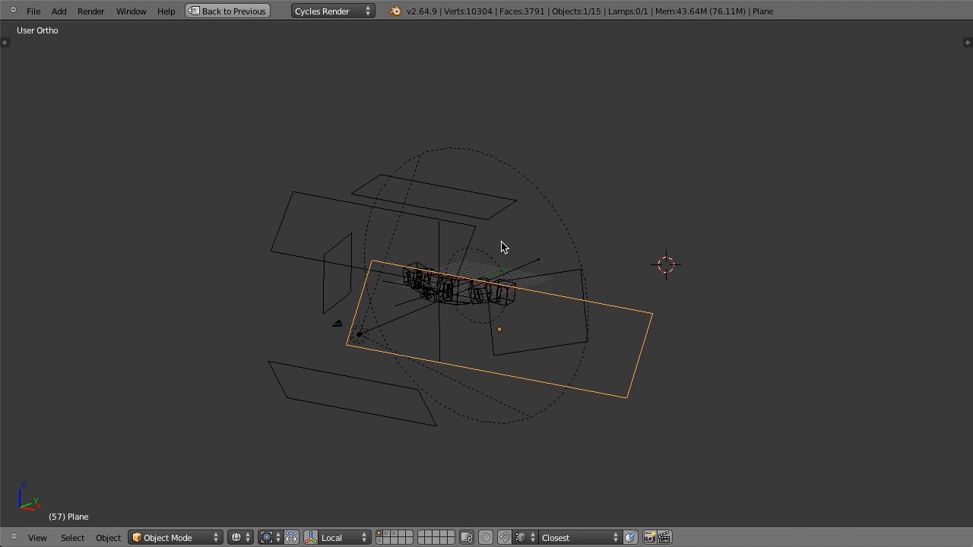
{"action": "key", "text": "ctrl+Up"}
{"action": "scroll", "coordinate": [263, 339], "scroll_direction": "up", "scroll_amount": 2}
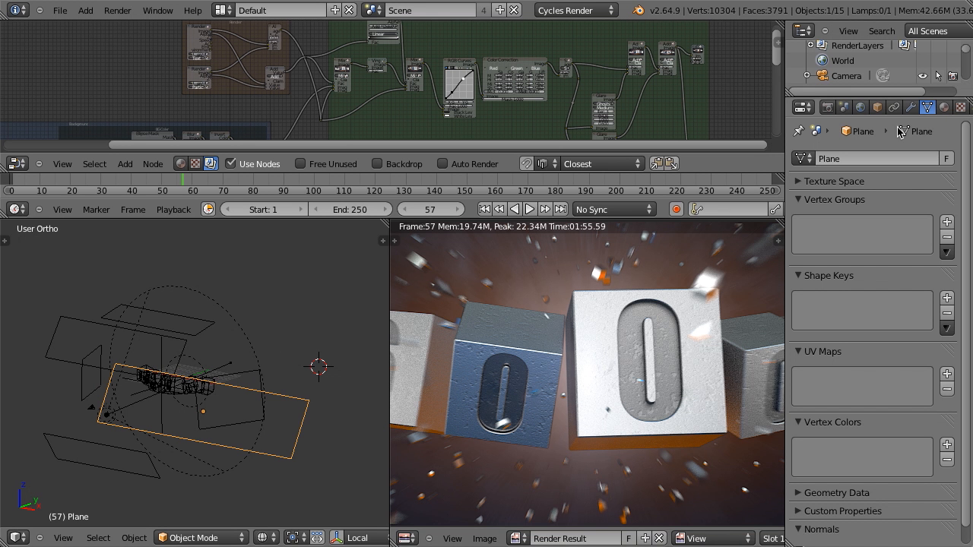
{"action": "left_click", "coordinate": [944, 108]}
{"action": "middle_click_drag", "start_coordinate": [122, 356], "coordinate": [223, 378]}
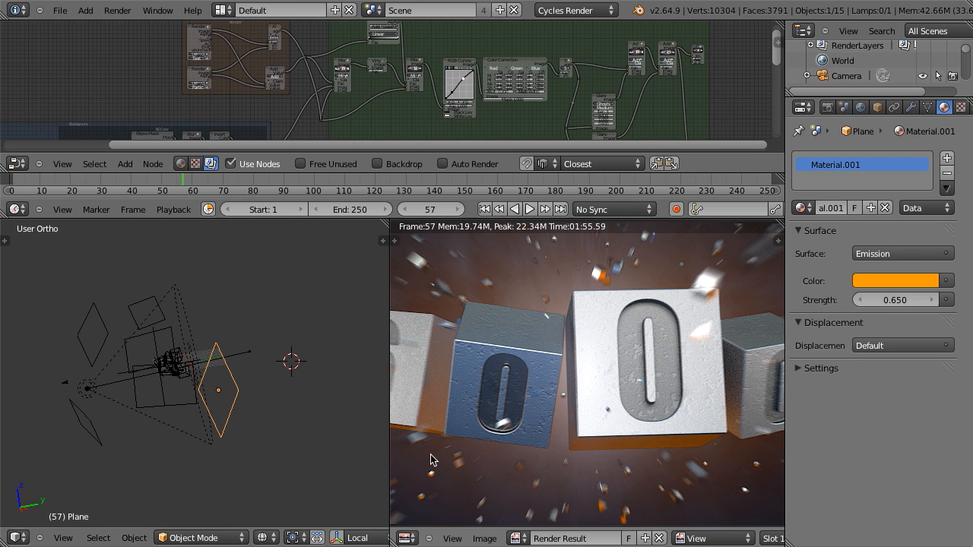
{"action": "middle_click_drag", "start_coordinate": [140, 414], "coordinate": [104, 426]}
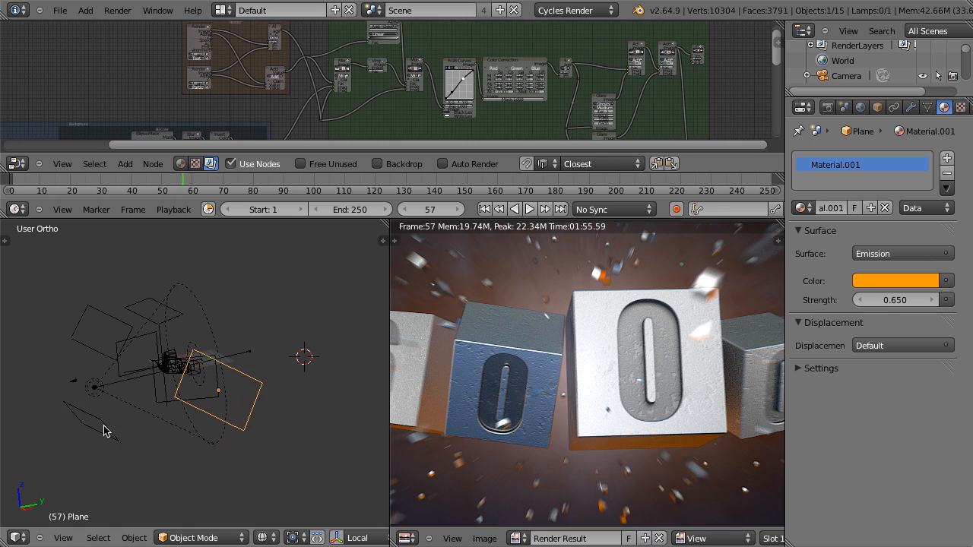
- Select the other light planes in turn and examine the emission colour and strength of each one's material
{"action": "right_click", "coordinate": [104, 426]}
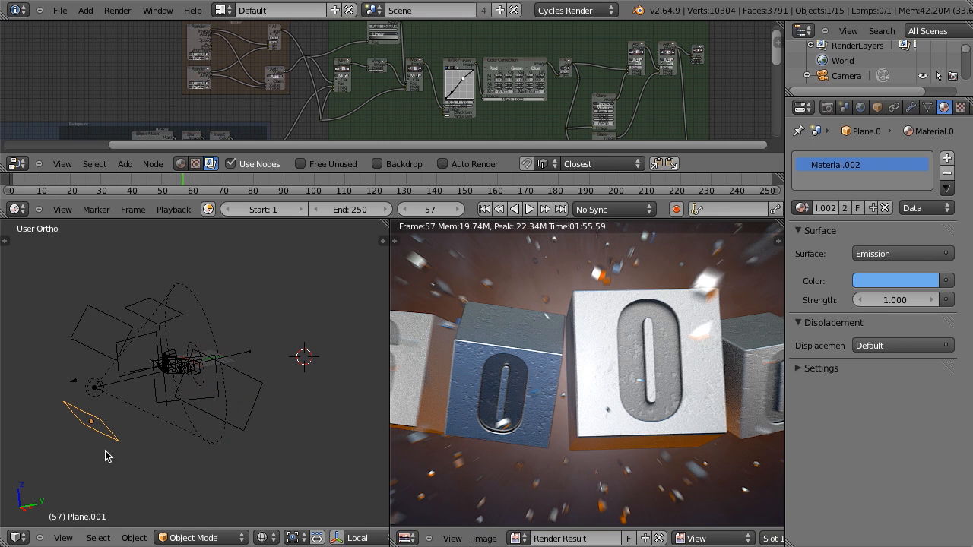
{"action": "right_click", "coordinate": [101, 346]}
{"action": "middle_click_drag", "start_coordinate": [101, 349], "coordinate": [89, 382]}
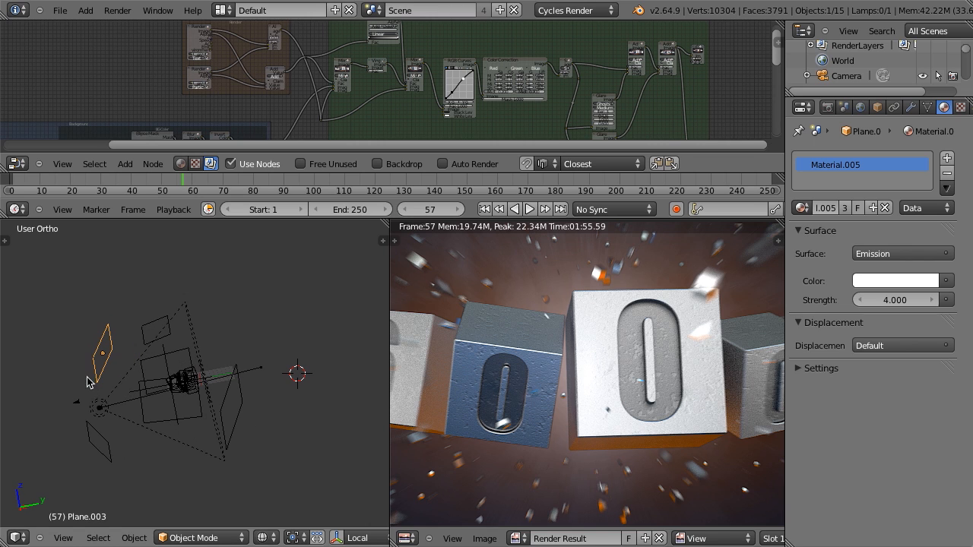
{"action": "right_click", "coordinate": [147, 330]}
{"action": "middle_click_drag", "start_coordinate": [148, 330], "coordinate": [376, 265]}
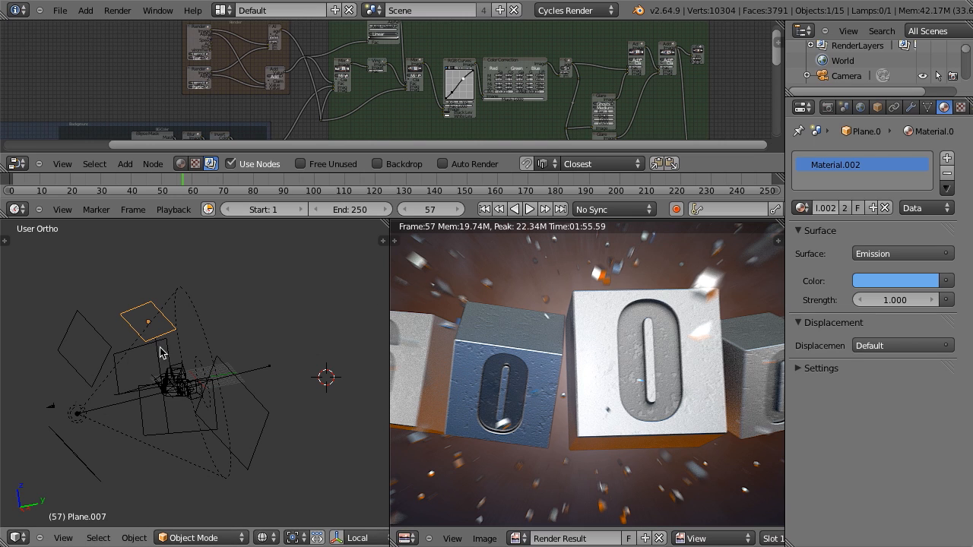
{"action": "right_click", "coordinate": [140, 401]}
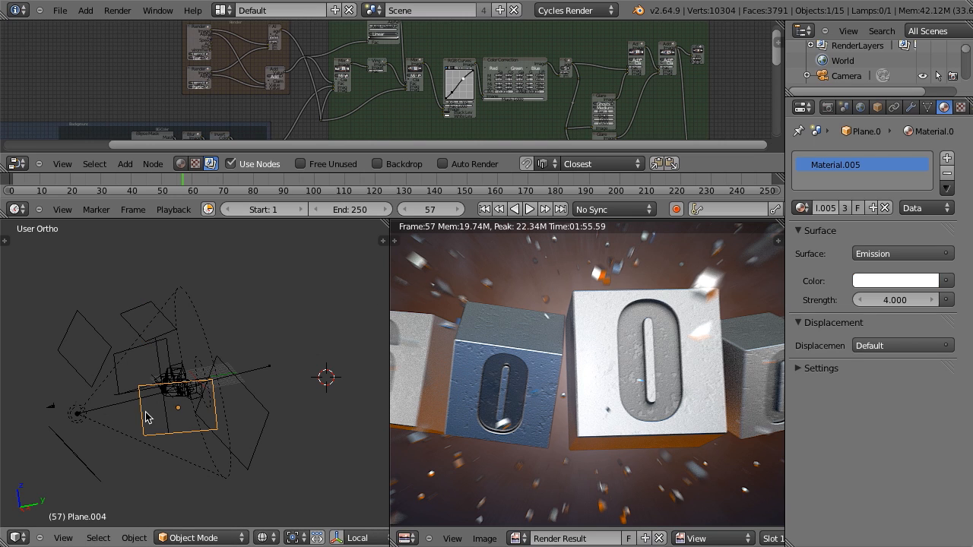
{"action": "right_click", "coordinate": [145, 347]}
{"action": "middle_click_drag", "start_coordinate": [152, 373], "coordinate": [186, 387]}
- Examine the cube lighting in the render result together with the spot lamp's settings and position
{"action": "scroll", "coordinate": [594, 425], "scroll_direction": "down", "scroll_amount": 5}
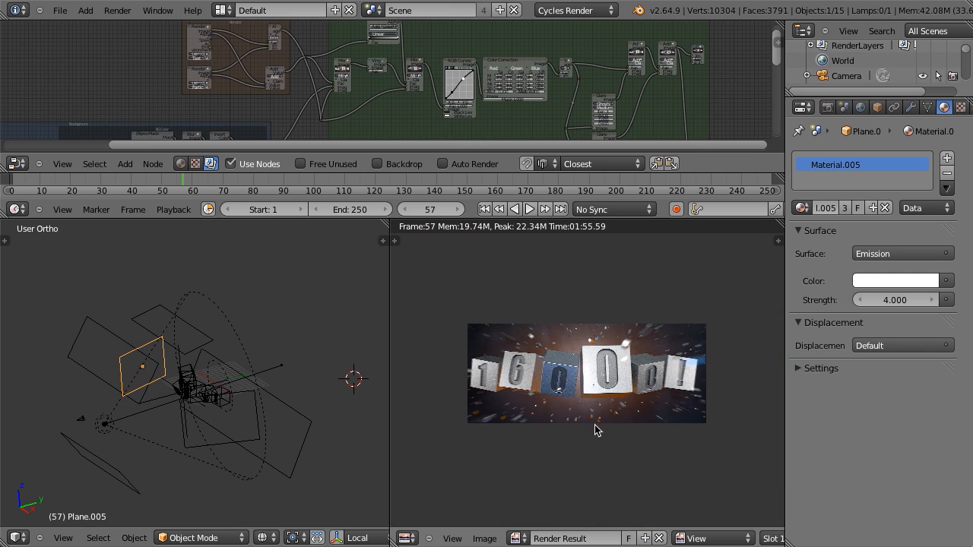
{"action": "scroll", "coordinate": [594, 425], "scroll_direction": "up", "scroll_amount": 2}
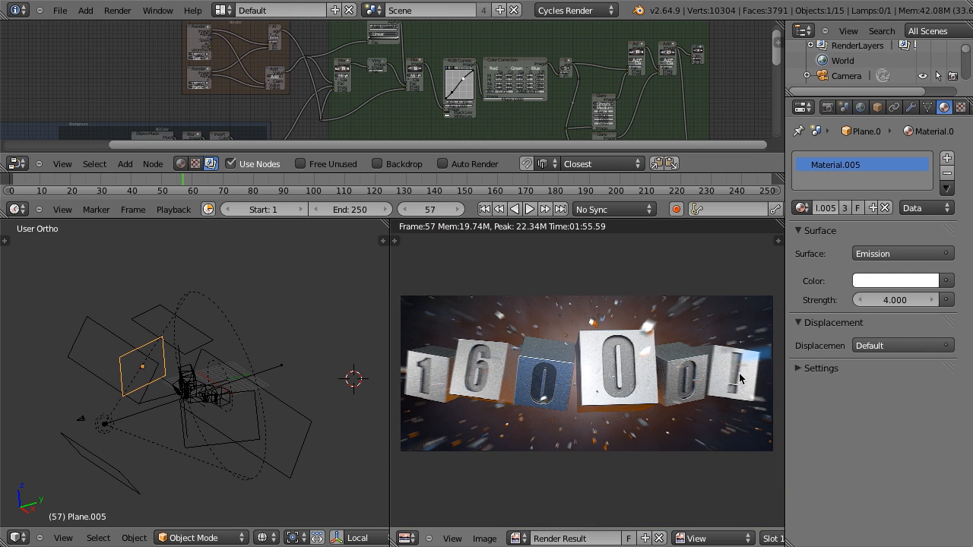
{"action": "scroll", "coordinate": [111, 441], "scroll_direction": "up", "scroll_amount": 2}
{"action": "right_click", "coordinate": [110, 439]}
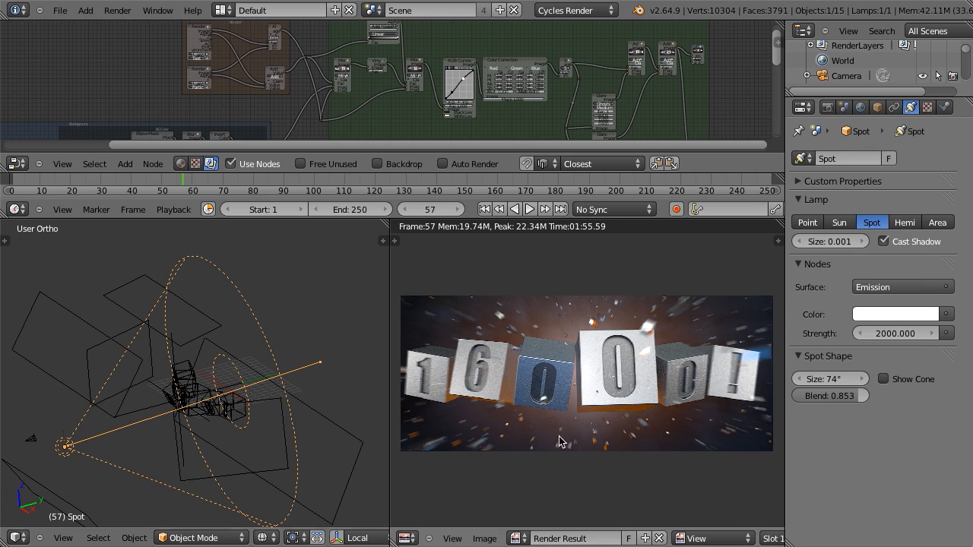
{"action": "scroll", "coordinate": [559, 440], "scroll_direction": "up", "scroll_amount": 2}
{"action": "middle_click_drag", "start_coordinate": [180, 410], "coordinate": [235, 415]}
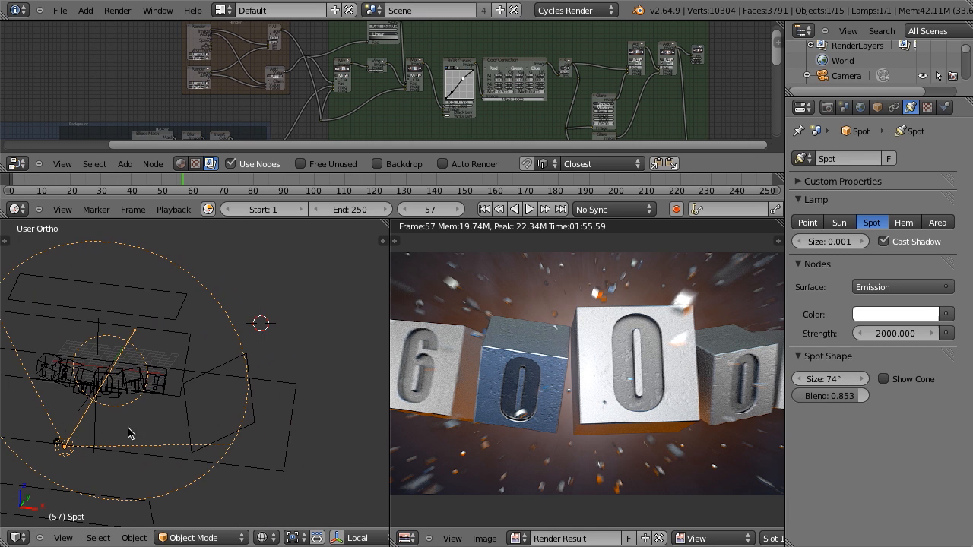
{"action": "middle_click_drag", "start_coordinate": [128, 433], "coordinate": [333, 440]}
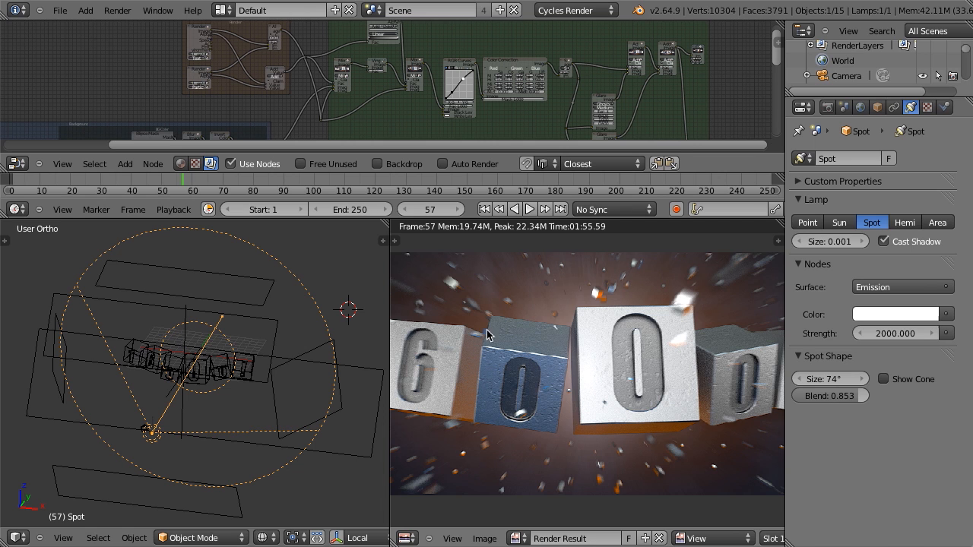
- Show the cube arrangement from the top view and select the cube carrying the 1
{"action": "key", "text": "KP_7"}
{"action": "scroll", "coordinate": [182, 357], "scroll_direction": "up", "scroll_amount": 3}
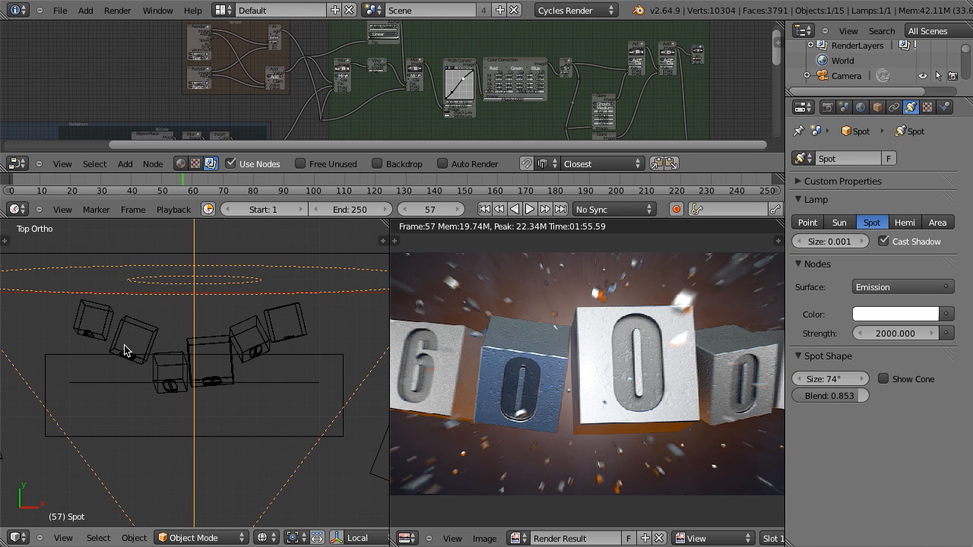
{"action": "right_click", "coordinate": [84, 319]}
{"action": "mouse_move", "coordinate": [61, 303]}
{"action": "left_mouse_down"}
{"action": "mouse_move", "coordinate": [114, 356]}
{"action": "mouse_move", "coordinate": [235, 389]}
{"action": "mouse_move", "coordinate": [368, 323]}
{"action": "left_mouse_up"}
{"action": "mouse_move", "coordinate": [368, 323]}
{"action": "right_mouse_down"}
{"action": "mouse_move", "coordinate": [355, 341]}
{"action": "mouse_move", "coordinate": [189, 392]}
{"action": "mouse_move", "coordinate": [114, 377]}
{"action": "mouse_move", "coordinate": [57, 300]}
{"action": "right_mouse_up"}
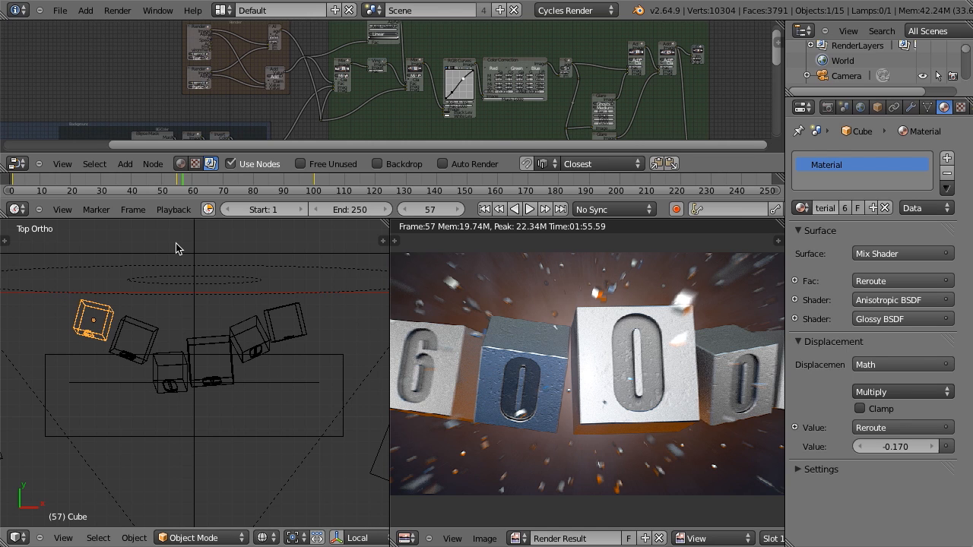
- Scrub through the timeline to view the cubes' animation from above, stopping at frame 56
{"action": "scroll", "coordinate": [227, 359], "scroll_direction": "down", "scroll_amount": 3}
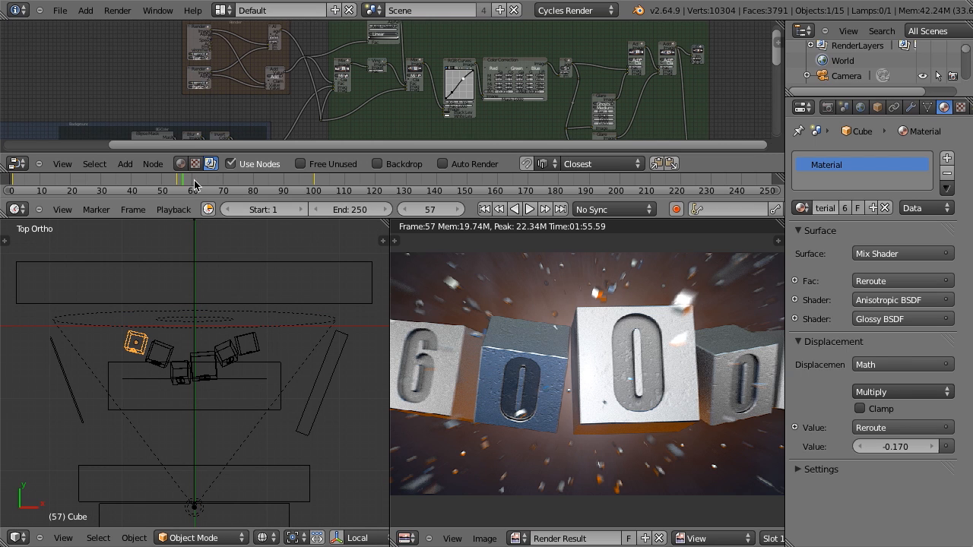
{"action": "left_click_drag", "start_coordinate": [184, 181], "coordinate": [5, 194]}
{"action": "left_click_drag", "start_coordinate": [775, 189], "coordinate": [161, 193]}
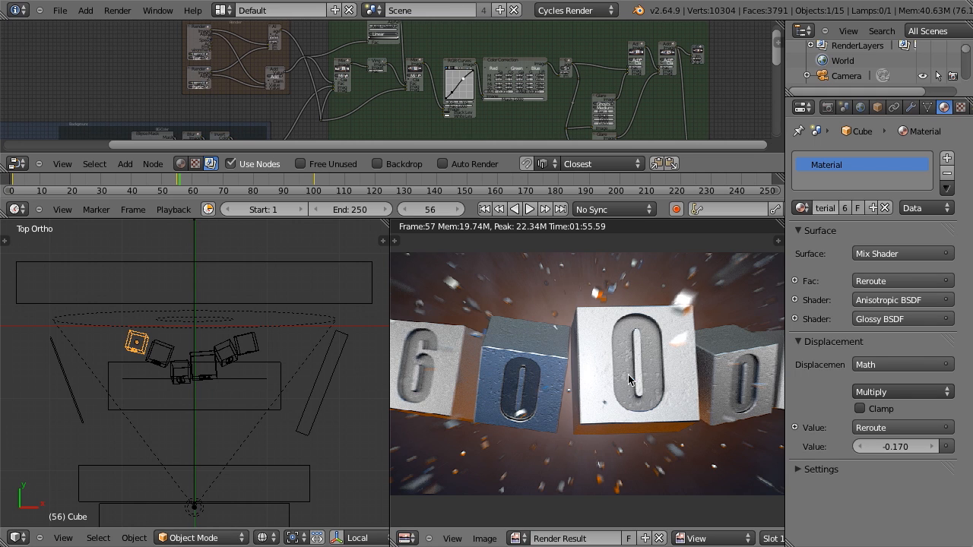
- Examine the complete render result full screen and return to the multi-editor layout
{"action": "scroll", "coordinate": [628, 375], "scroll_direction": "down", "scroll_amount": 1}
{"action": "key", "text": "ctrl+Up"}
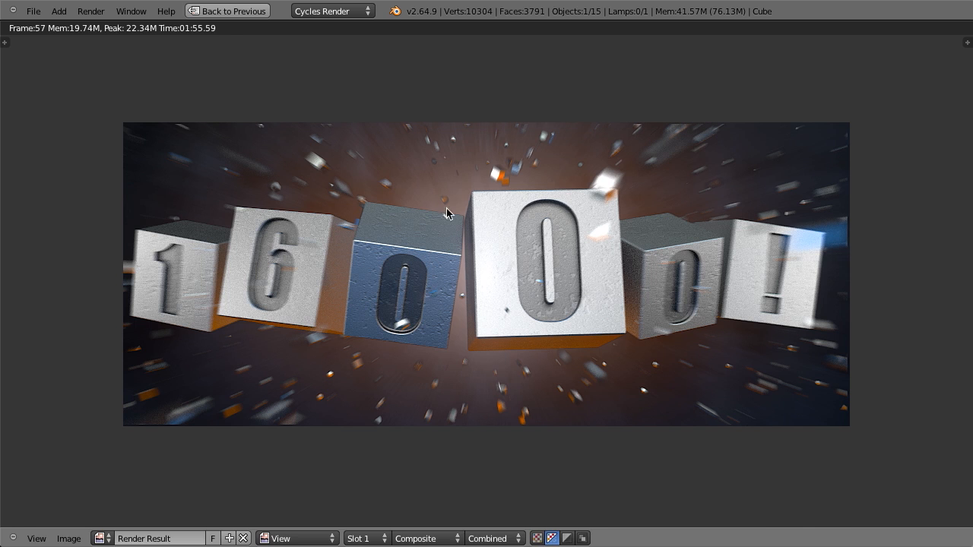
{"action": "key", "text": "shift+space"}
{"action": "scroll", "coordinate": [267, 408], "scroll_direction": "down", "scroll_amount": 2}
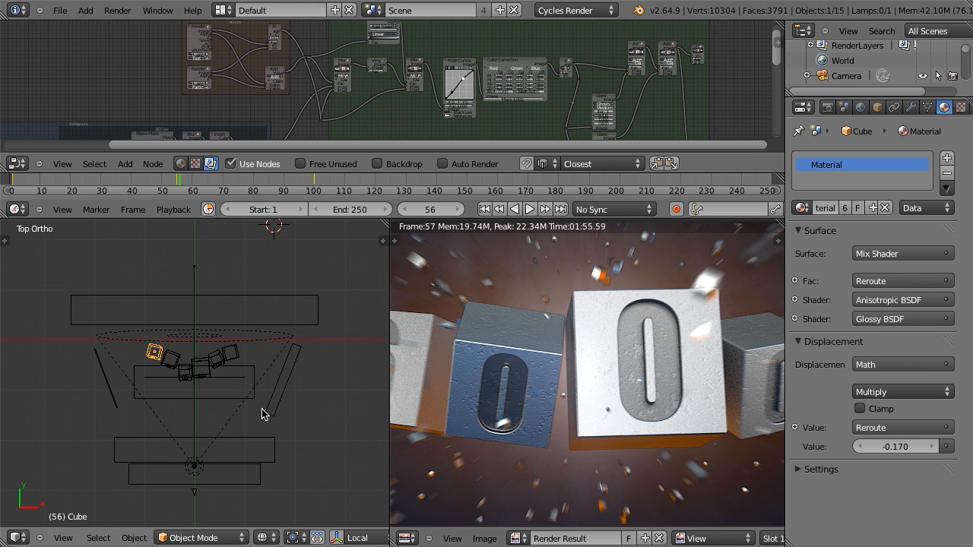
{"action": "key", "text": "shift+space"}
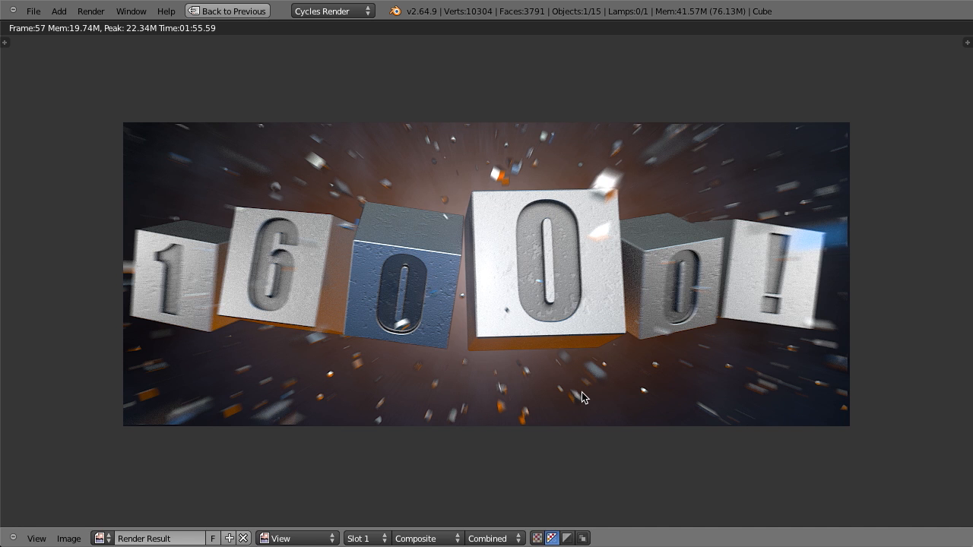
{"action": "key", "text": "Escape"}
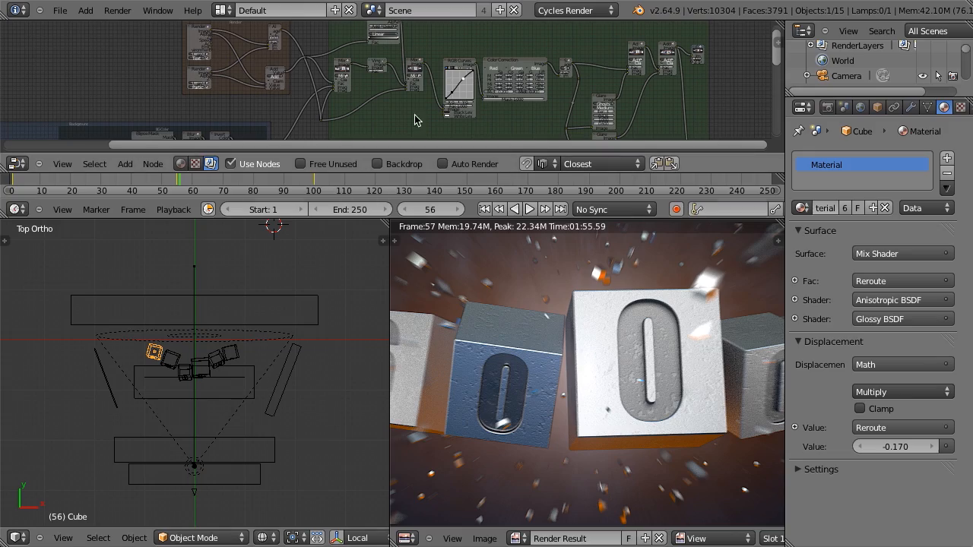
- Maximize the node editor and frame the entire compositing node tree
{"action": "key", "text": "ctrl+Up"}
{"action": "scroll", "coordinate": [408, 390], "scroll_direction": "up", "scroll_amount": 2}
{"action": "middle_click_drag", "start_coordinate": [408, 391], "coordinate": [617, 221]}
{"action": "scroll", "coordinate": [452, 411], "scroll_direction": "down", "scroll_amount": 4}
{"action": "mouse_move", "coordinate": [540, 384]}
{"action": "middle_mouse_down"}
{"action": "mouse_move", "coordinate": [580, 353]}
{"action": "mouse_move", "coordinate": [499, 392]}
{"action": "mouse_move", "coordinate": [534, 371]}
{"action": "middle_mouse_up"}
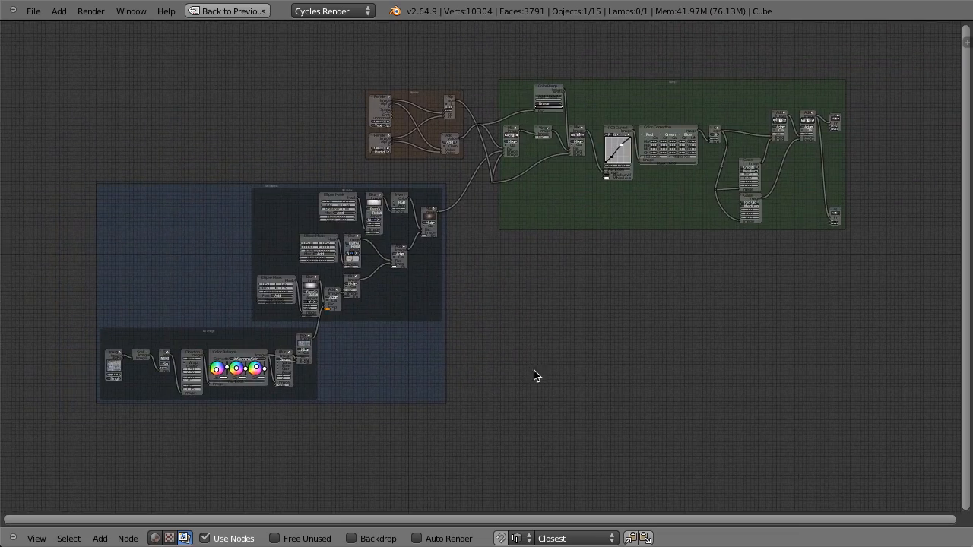
- Show the composite as a backdrop behind the node tree and look over the node groups
{"action": "left_click", "coordinate": [351, 539]}
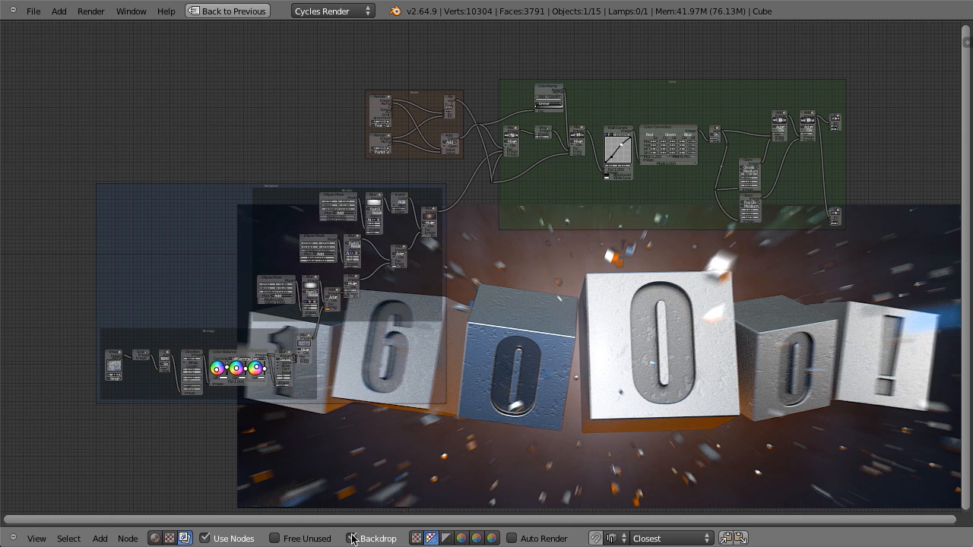
{"action": "scroll", "coordinate": [590, 314], "scroll_direction": "up", "scroll_amount": 2}
{"action": "scroll", "coordinate": [591, 315], "scroll_direction": "up", "scroll_amount": 1}
{"action": "middle_click_drag", "start_coordinate": [646, 256], "coordinate": [572, 290]}
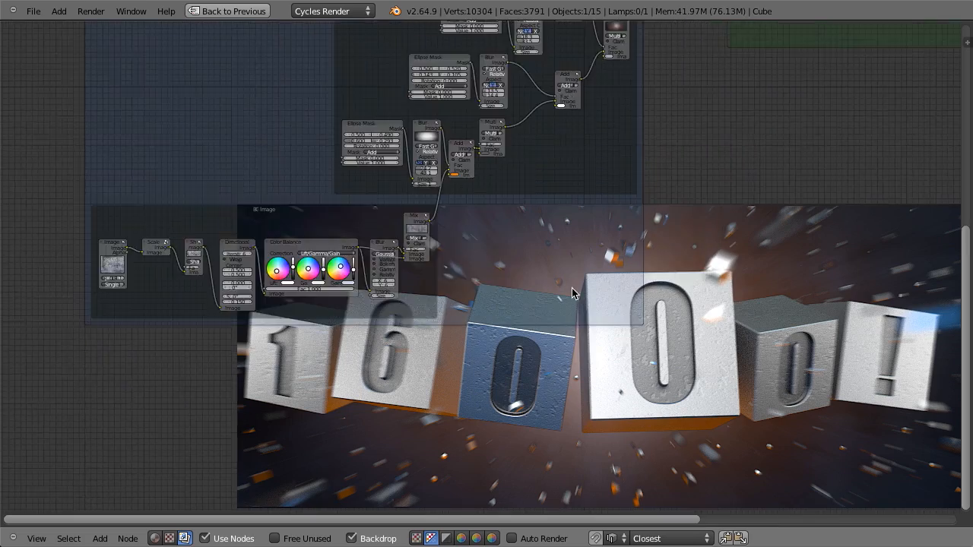
{"action": "scroll", "coordinate": [573, 289], "scroll_direction": "up", "scroll_amount": 7}
{"action": "middle_click_drag", "start_coordinate": [421, 328], "coordinate": [649, 308]}
{"action": "scroll", "coordinate": [649, 308], "scroll_direction": "down", "scroll_amount": 14}
{"action": "middle_click_drag", "start_coordinate": [550, 307], "coordinate": [351, 267]}
{"action": "middle_click_drag", "start_coordinate": [367, 180], "coordinate": [538, 281]}
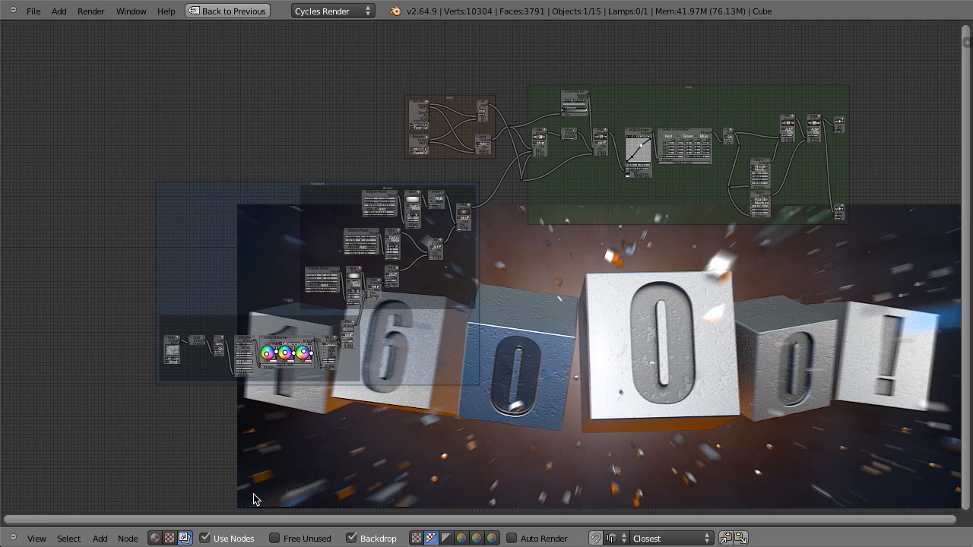
- Preview the source Image node and the Color Balance node of the BG Image frame in the backdrop
{"action": "scroll", "coordinate": [430, 437], "scroll_direction": "up", "scroll_amount": 2}
{"action": "scroll", "coordinate": [432, 437], "scroll_direction": "up", "scroll_amount": 1}
{"action": "middle_click_drag", "start_coordinate": [304, 418], "coordinate": [478, 330]}
{"action": "scroll", "coordinate": [478, 330], "scroll_direction": "up", "scroll_amount": 10}
{"action": "middle_click_drag", "start_coordinate": [234, 363], "coordinate": [522, 307]}
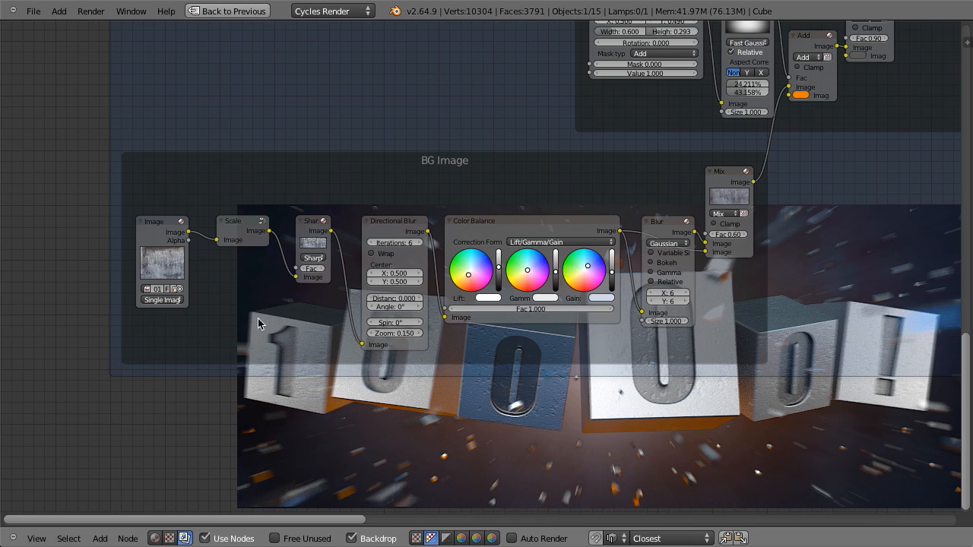
{"action": "left_click", "coordinate": [160, 229], "text": "ctrl+shift"}
{"action": "middle_click_drag", "start_coordinate": [308, 273], "coordinate": [122, 264]}
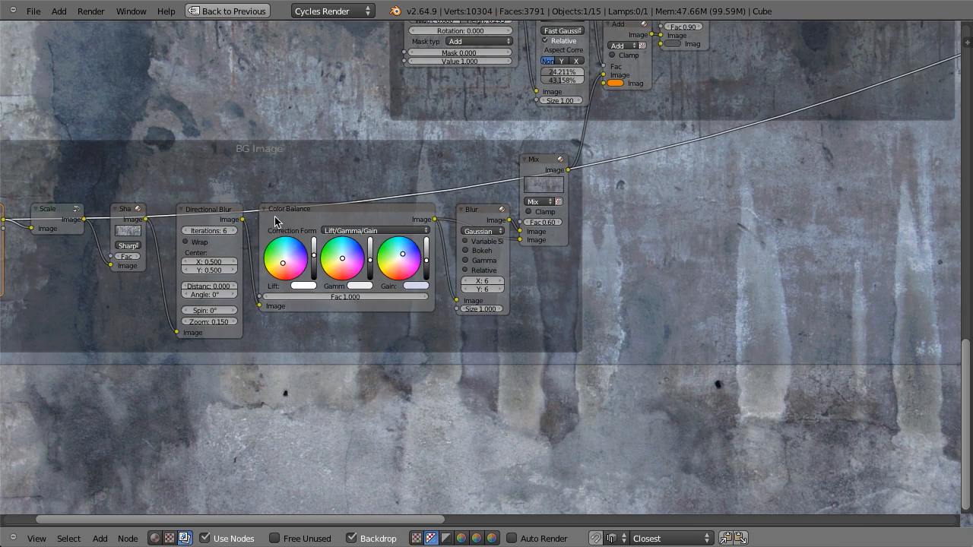
{"action": "left_click", "coordinate": [391, 213], "text": "ctrl+shift"}
- Preview the final Multiply node of the BG Color frame in the backdrop
{"action": "scroll", "coordinate": [391, 213], "scroll_direction": "down", "scroll_amount": 3}
{"action": "middle_click_drag", "start_coordinate": [564, 194], "coordinate": [396, 125]}
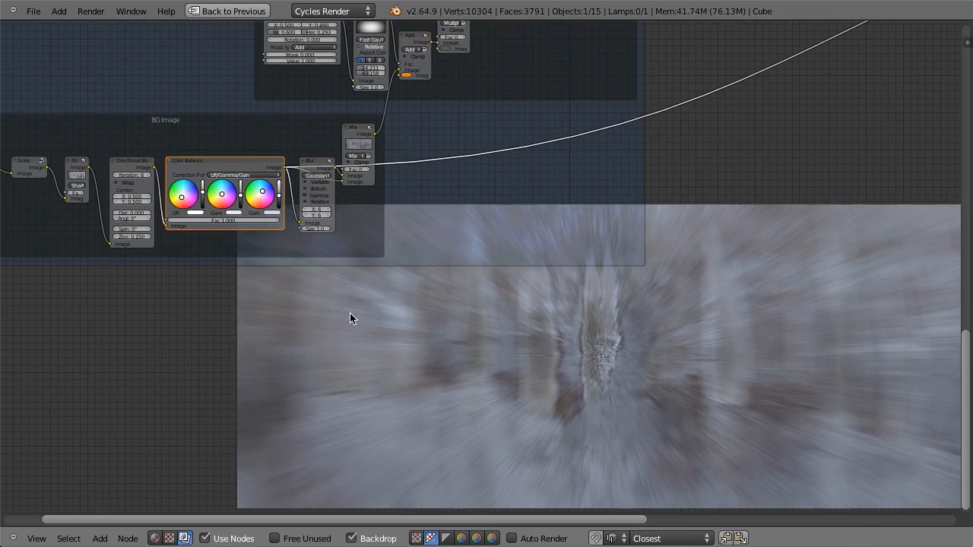
{"action": "scroll", "coordinate": [564, 173], "scroll_direction": "down", "scroll_amount": 3}
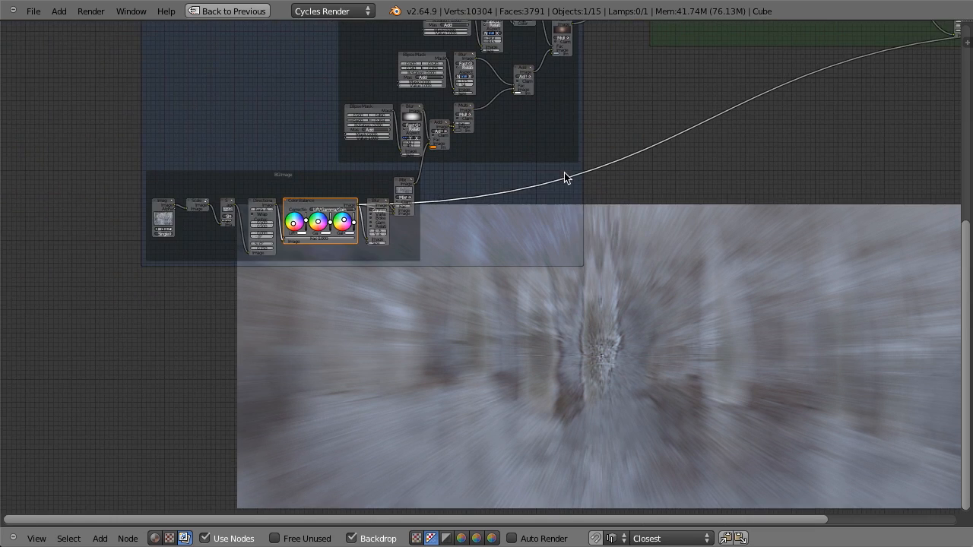
{"action": "middle_click_drag", "start_coordinate": [563, 173], "coordinate": [511, 222]}
{"action": "middle_click_drag", "start_coordinate": [617, 146], "coordinate": [588, 225]}
{"action": "scroll", "coordinate": [461, 212], "scroll_direction": "up", "scroll_amount": 3}
{"action": "scroll", "coordinate": [281, 243], "scroll_direction": "up", "scroll_amount": 5}
{"action": "middle_click_drag", "start_coordinate": [398, 182], "coordinate": [413, 261]}
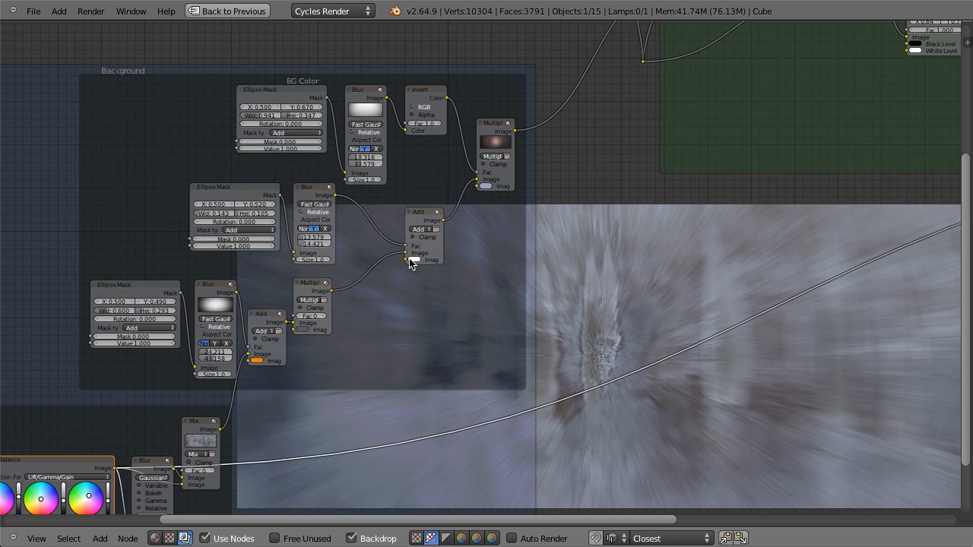
{"action": "left_click", "coordinate": [501, 141], "text": "ctrl+shift"}
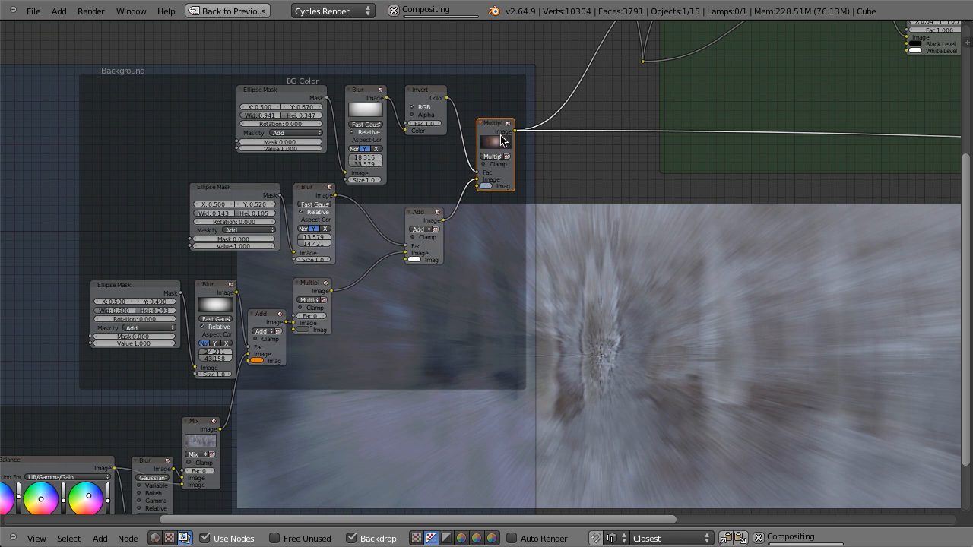
- Preview the Alpha Over node in the Render frame in the backdrop
{"action": "scroll", "coordinate": [570, 200], "scroll_direction": "down", "scroll_amount": 2}
{"action": "middle_click_drag", "start_coordinate": [570, 199], "coordinate": [322, 160]}
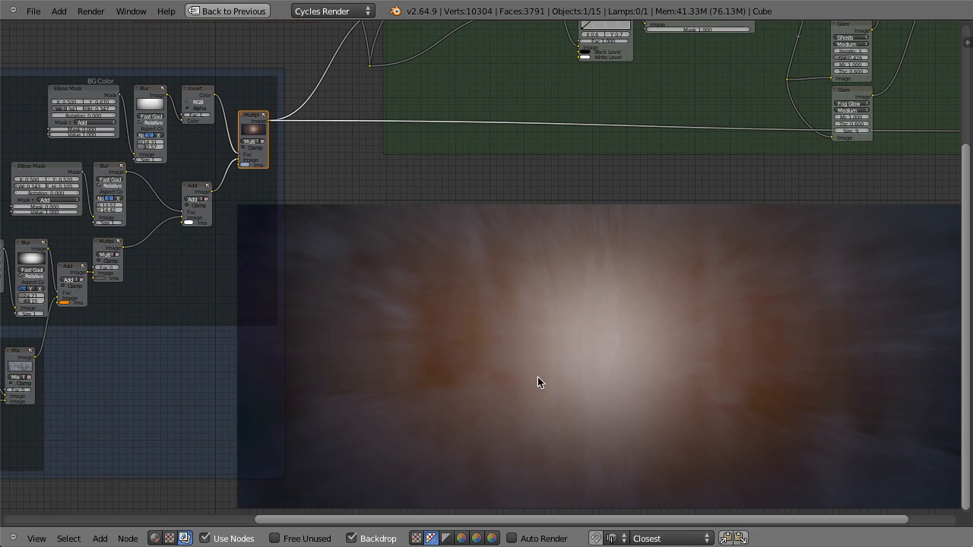
{"action": "scroll", "coordinate": [661, 258], "scroll_direction": "down", "scroll_amount": 4}
{"action": "middle_click_drag", "start_coordinate": [500, 185], "coordinate": [406, 360]}
{"action": "scroll", "coordinate": [342, 332], "scroll_direction": "up", "scroll_amount": 5}
{"action": "middle_click_drag", "start_coordinate": [324, 327], "coordinate": [449, 338]}
{"action": "scroll", "coordinate": [449, 338], "scroll_direction": "up", "scroll_amount": 3}
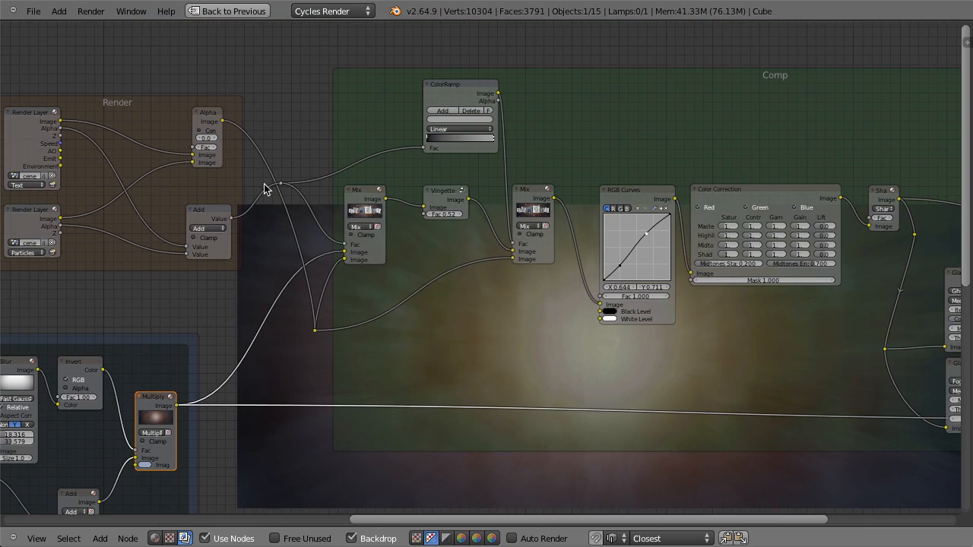
{"action": "left_click", "coordinate": [205, 121], "text": "ctrl+shift"}
- Preview the Text and Particles render layers separately, followed by their Alpha Over combination
{"action": "middle_click_drag", "start_coordinate": [371, 327], "coordinate": [374, 178]}
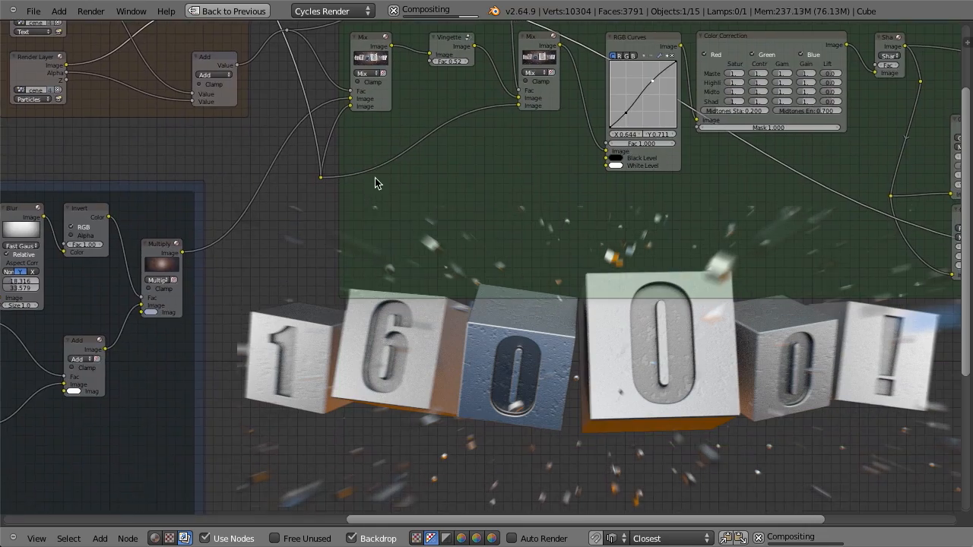
{"action": "middle_click_drag", "start_coordinate": [348, 223], "coordinate": [427, 190]}
{"action": "scroll", "coordinate": [427, 190], "scroll_direction": "down", "scroll_amount": 3}
{"action": "middle_click_drag", "start_coordinate": [231, 159], "coordinate": [174, 204]}
{"action": "scroll", "coordinate": [220, 168], "scroll_direction": "down", "scroll_amount": 2}
{"action": "left_click", "coordinate": [158, 88], "text": "ctrl+shift"}
{"action": "left_click", "coordinate": [169, 152], "text": "ctrl+shift"}
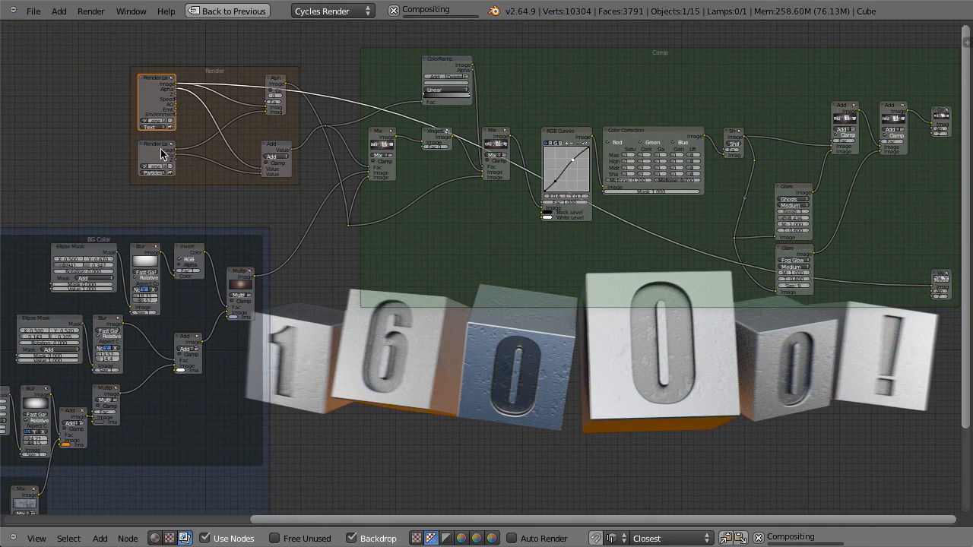
{"action": "left_click", "coordinate": [276, 87], "text": "ctrl+shift"}
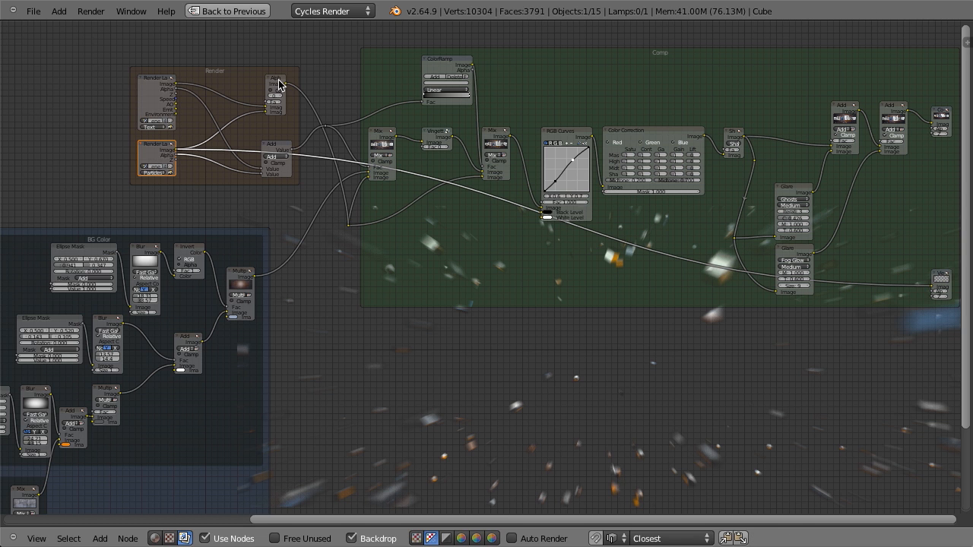
- Preview the vignette node and the Sharpen filter node of the Comp frame in the backdrop
{"action": "middle_click_drag", "start_coordinate": [505, 214], "coordinate": [307, 220]}
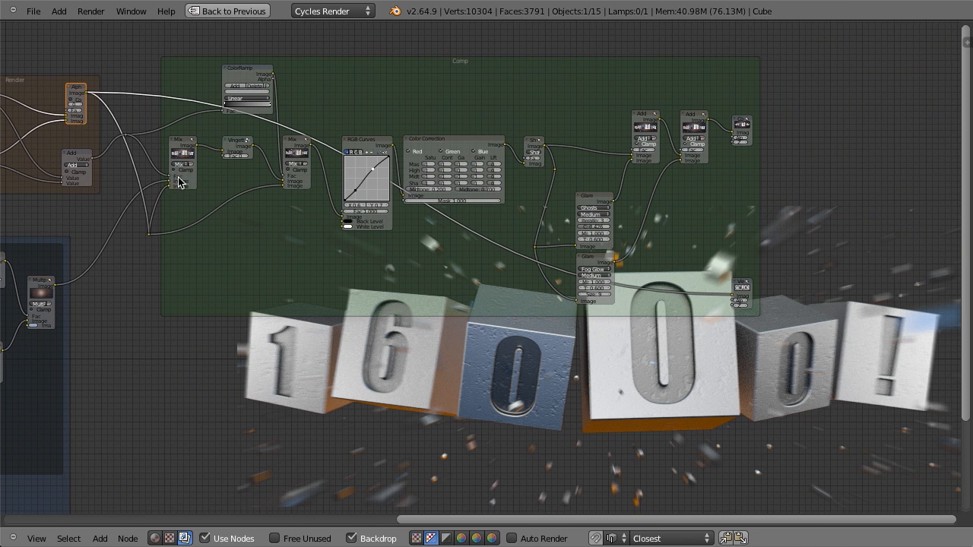
{"action": "left_click", "coordinate": [232, 149], "text": "ctrl+shift"}
{"action": "middle_click_drag", "start_coordinate": [250, 168], "coordinate": [176, 170]}
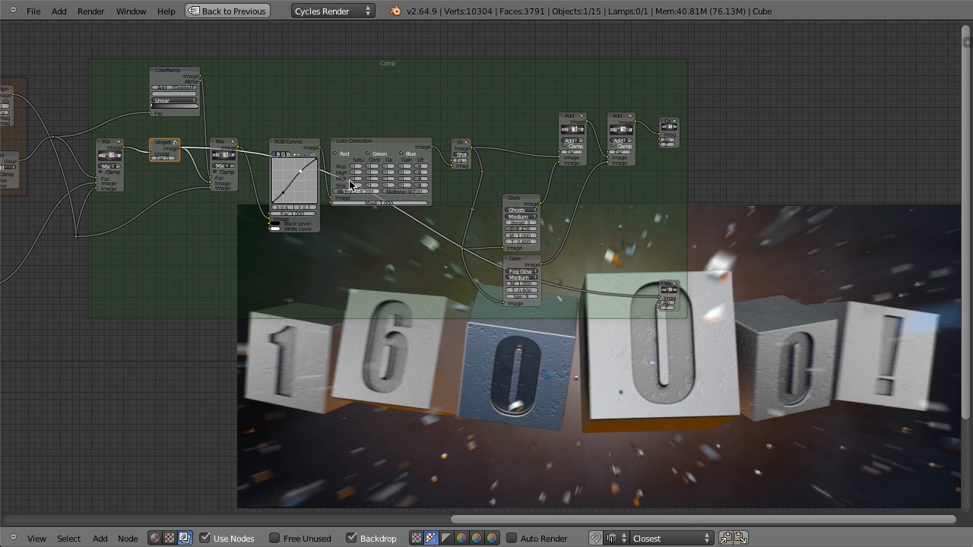
{"action": "middle_click_drag", "start_coordinate": [446, 182], "coordinate": [433, 182]}
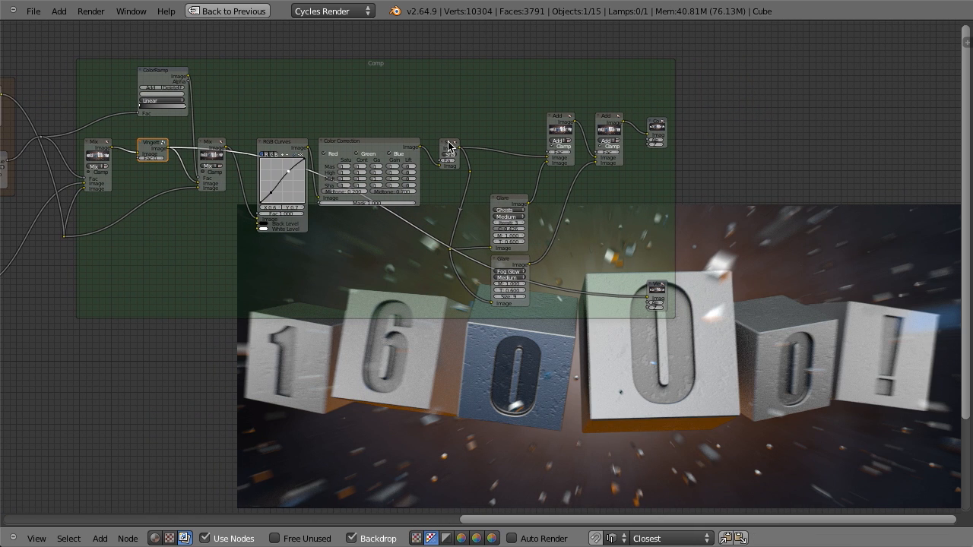
{"action": "left_click", "coordinate": [448, 148]}
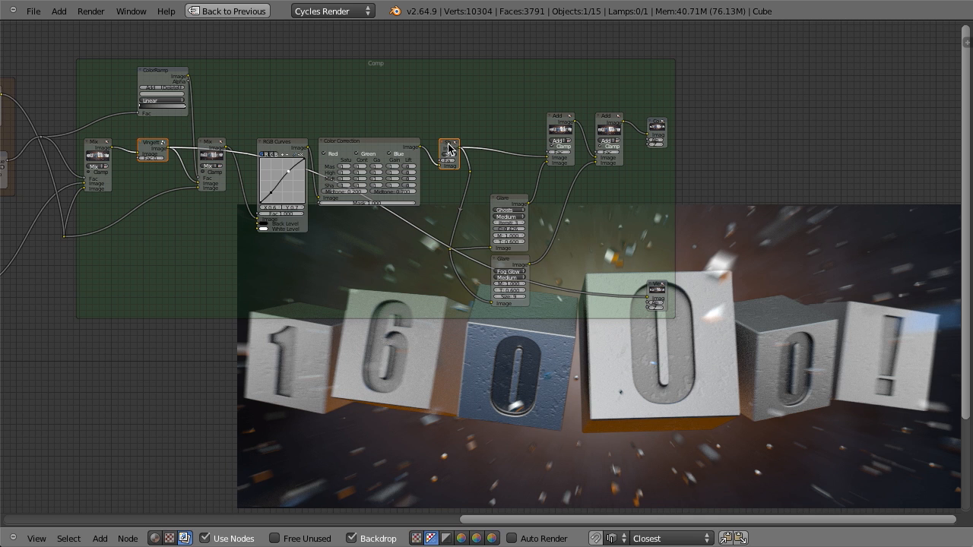
{"action": "left_click", "coordinate": [449, 148], "text": "ctrl+shift"}
- Examine the Ghosts and Fog Glow glare nodes and preview the last Add node before the Composite output
{"action": "middle_click_drag", "start_coordinate": [632, 327], "coordinate": [508, 289]}
{"action": "scroll", "coordinate": [502, 247], "scroll_direction": "up", "scroll_amount": 1}
{"action": "middle_click_drag", "start_coordinate": [477, 188], "coordinate": [403, 261]}
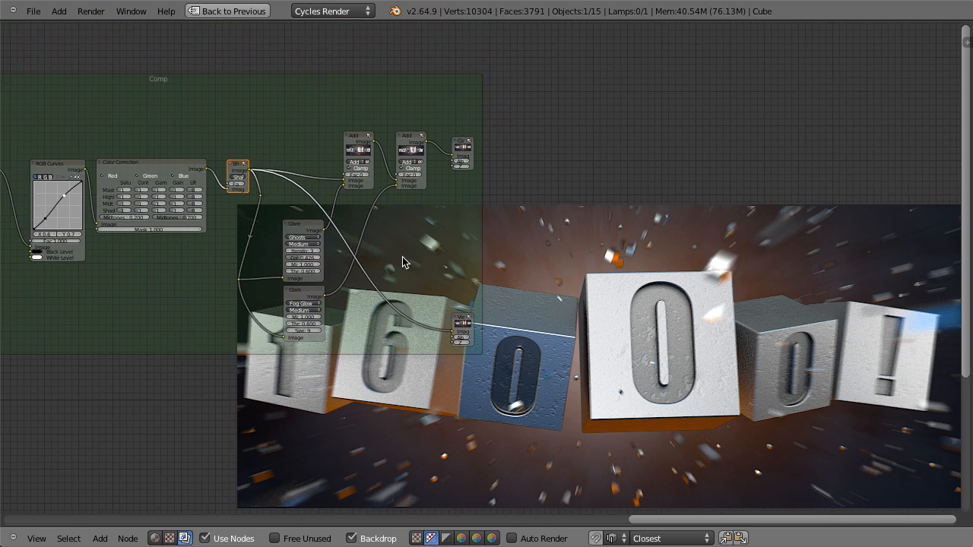
{"action": "scroll", "coordinate": [401, 259], "scroll_direction": "up", "scroll_amount": 6}
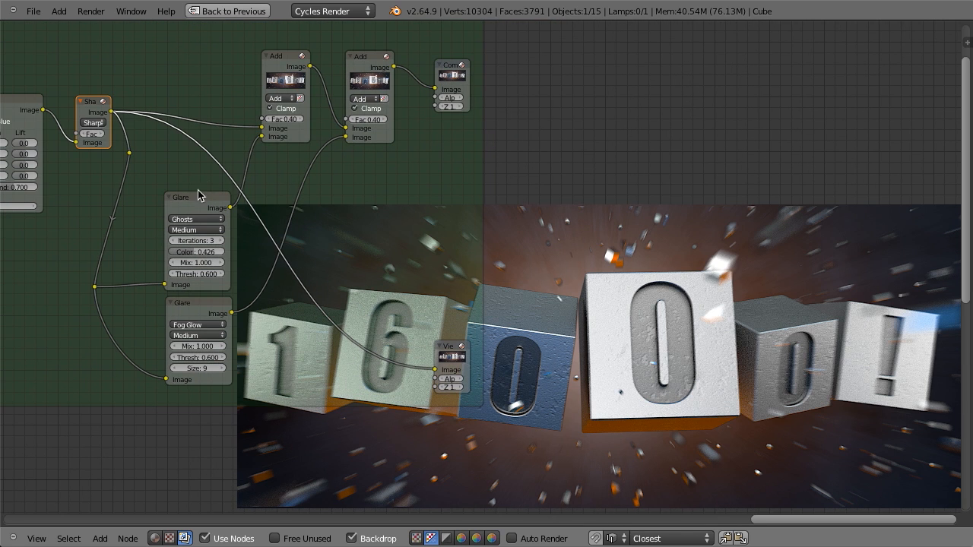
{"action": "left_click", "coordinate": [373, 63], "text": "ctrl+shift"}
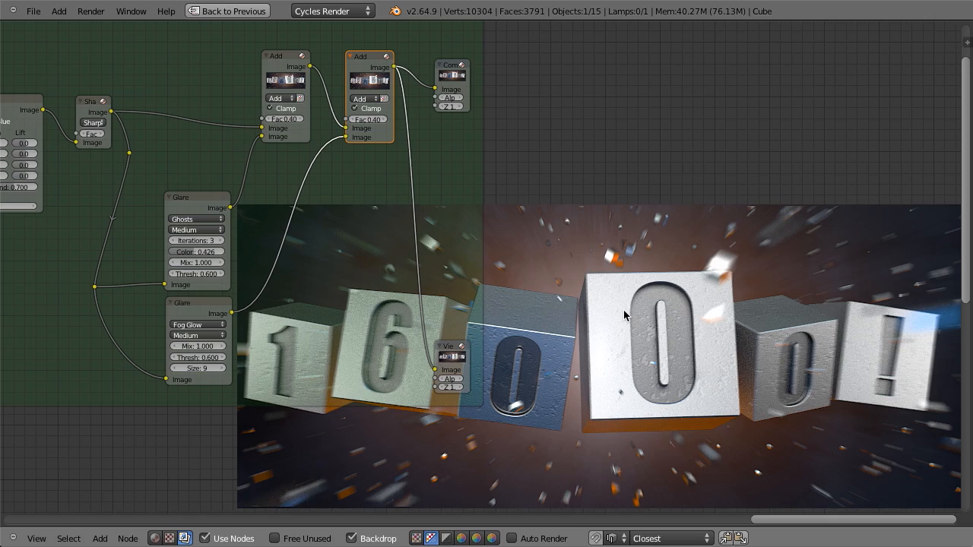
- Frame the whole node tree, return to the multi-editor layout and save the file
{"action": "key", "text": "Home"}
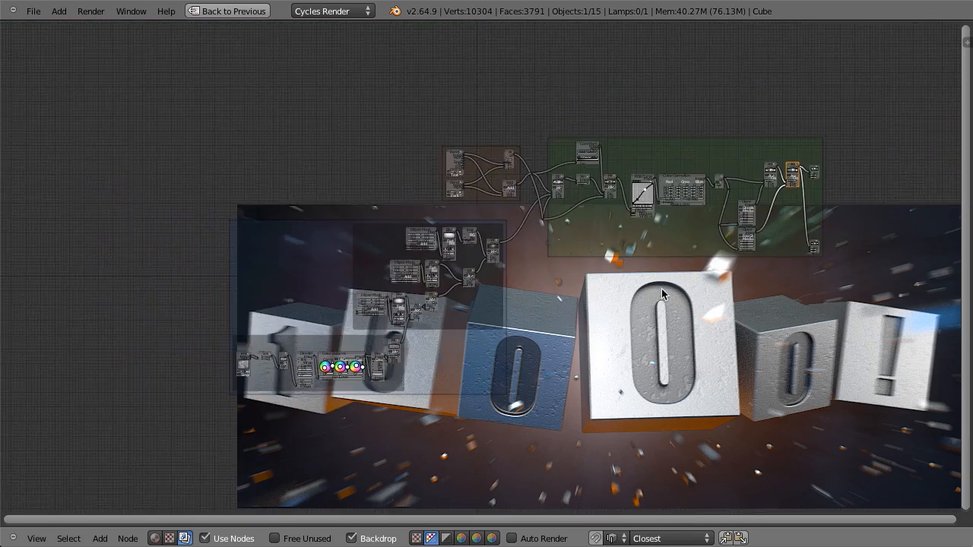
{"action": "key", "text": "ctrl+Up"}
{"action": "key", "text": "Home"}
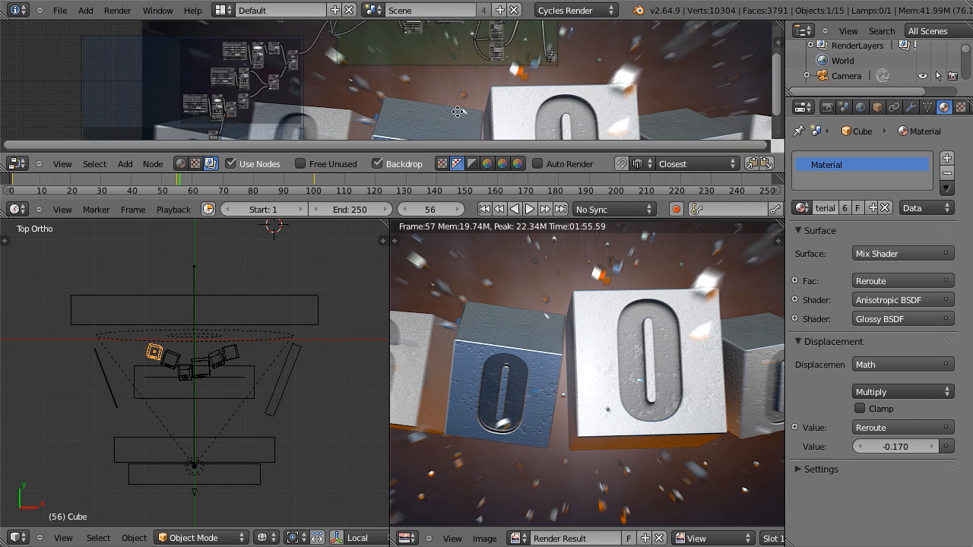
{"action": "key", "text": "ctrl+s"}
{"action": "left_click", "coordinate": [580, 439]}
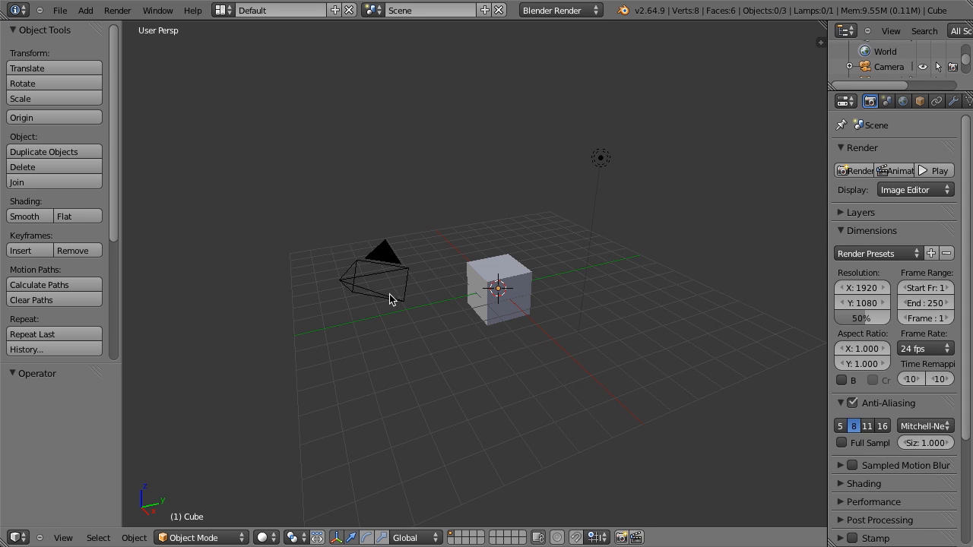
- Delete the camera and the lamp from the default scene
{"action": "right_click", "coordinate": [373, 274]}
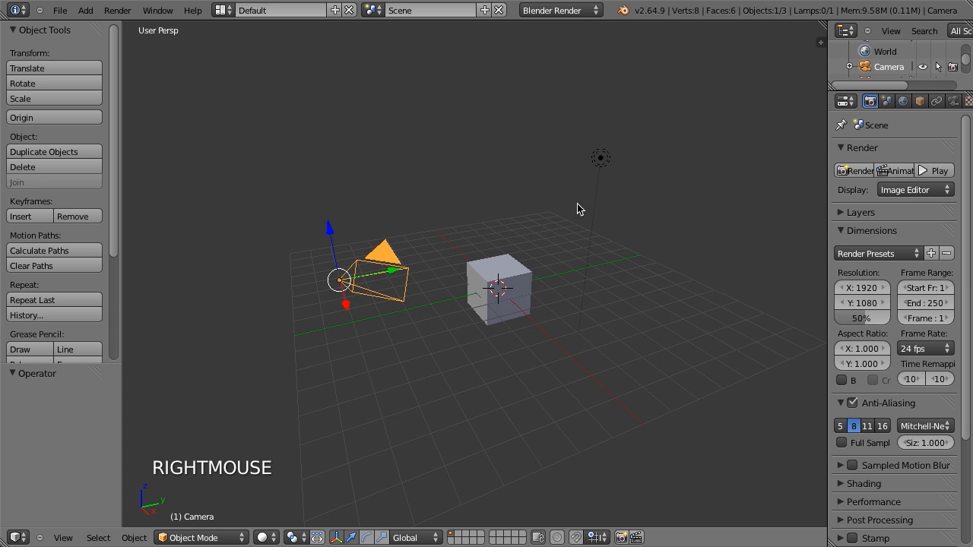
{"action": "right_click", "coordinate": [600, 158], "text": "shift"}
{"action": "key", "text": "x"}
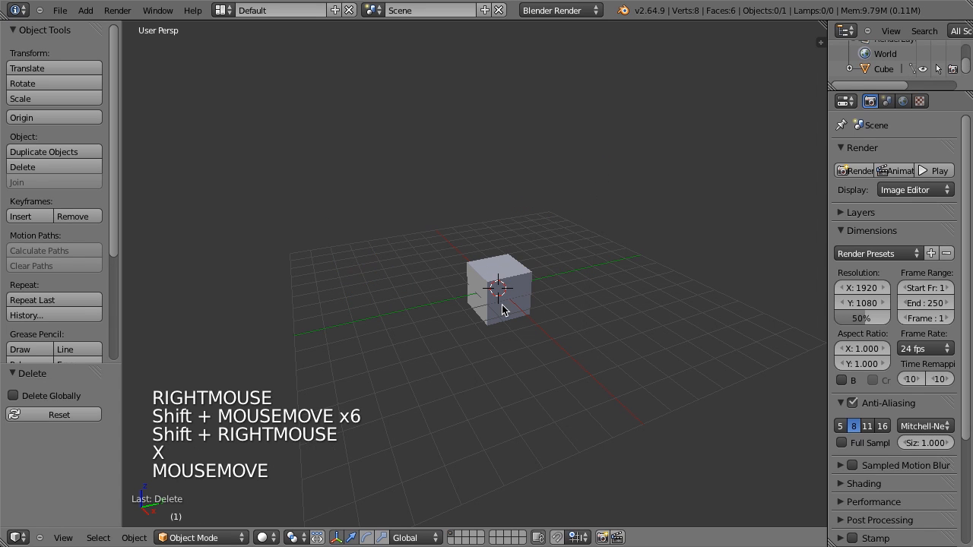
- Switch to the orthographic front view and delete the default cube
{"action": "key", "text": "KP_1"}
{"action": "key", "text": "KP_5"}
{"action": "middle_click_drag", "start_coordinate": [454, 391], "coordinate": [552, 296], "text": "shift"}
{"action": "scroll", "coordinate": [563, 282], "scroll_direction": "up", "scroll_amount": 4}
{"action": "middle_click_drag", "start_coordinate": [574, 263], "coordinate": [583, 254], "text": "shift"}
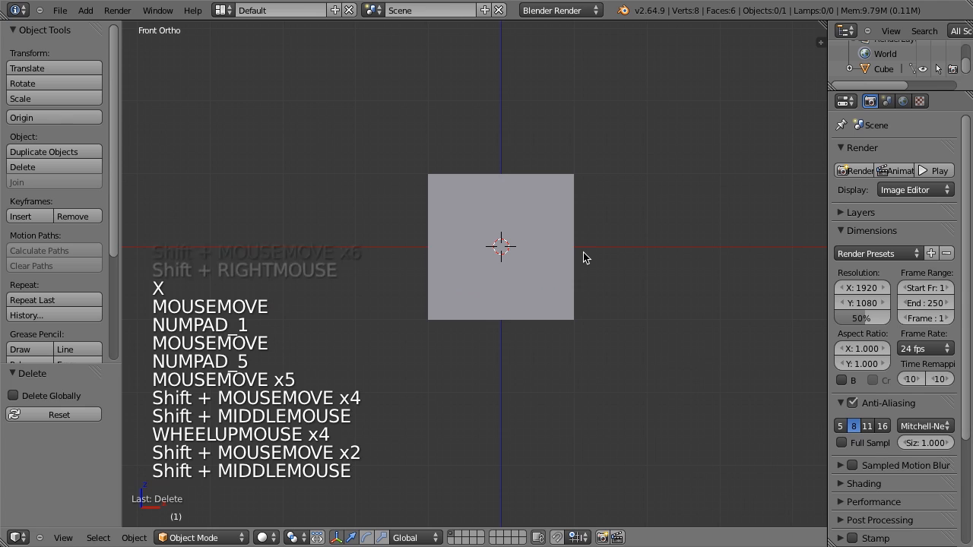
{"action": "right_click", "coordinate": [545, 198]}
{"action": "key", "text": "x"}
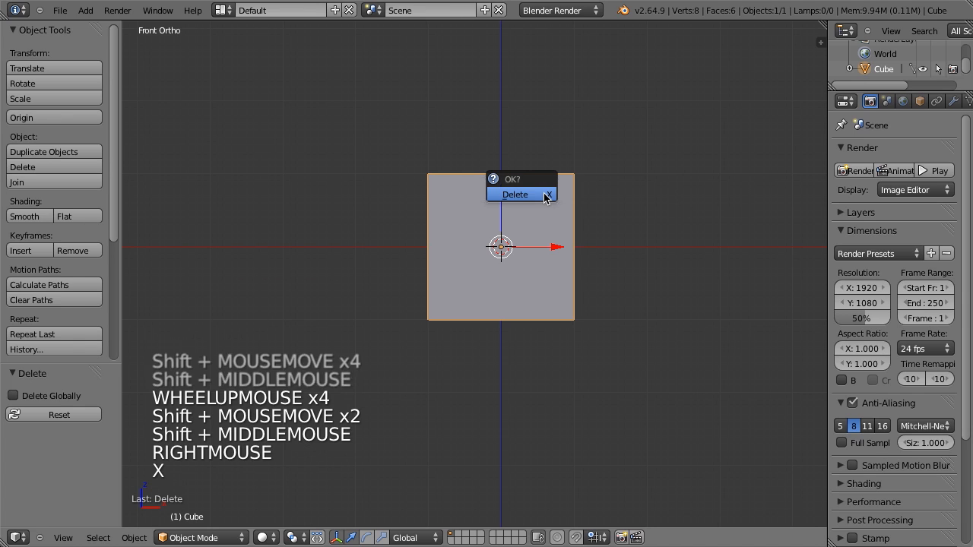
{"action": "left_click", "coordinate": [524, 194]}
- Add a text object at the origin and rotate it 90° around the X axis
{"action": "key", "text": "shift+a"}
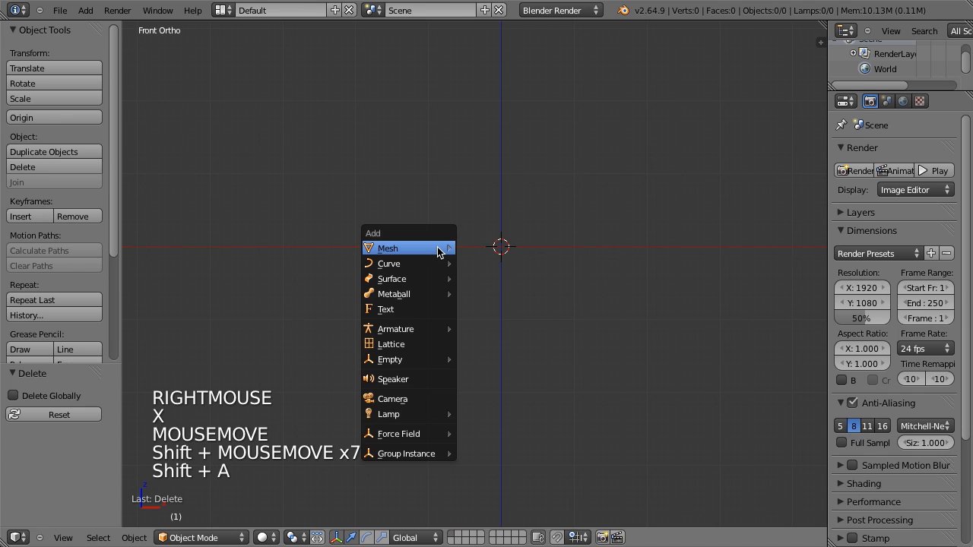
{"action": "left_click", "coordinate": [391, 309]}
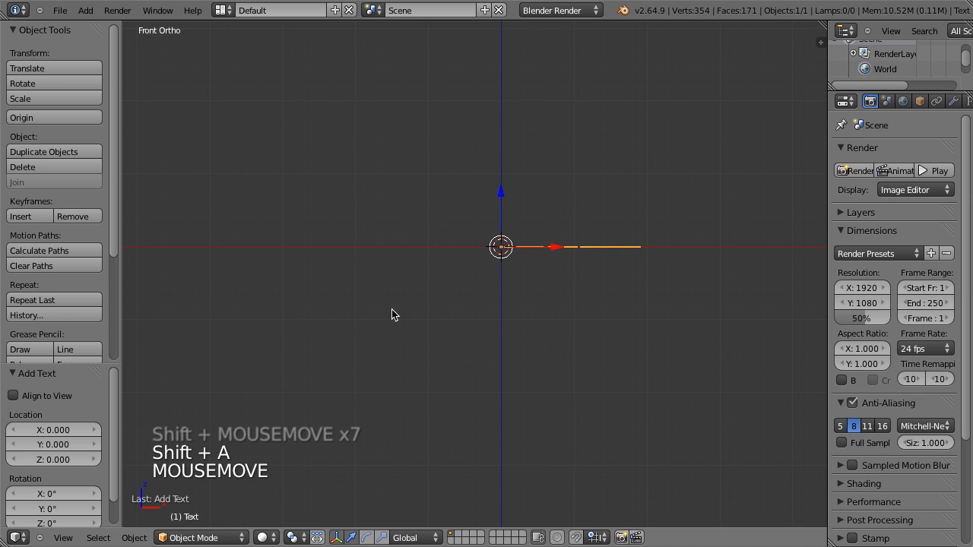
{"action": "key", "text": "r"}
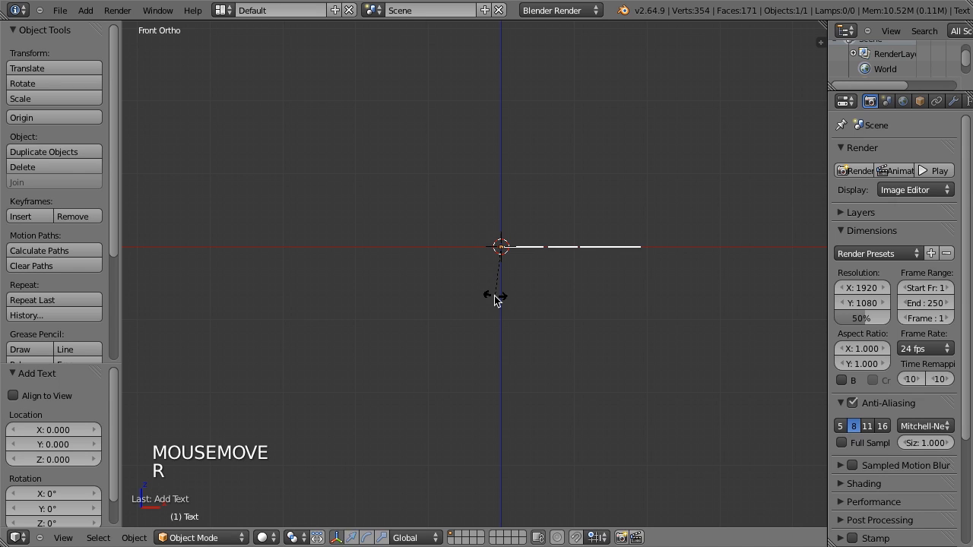
{"action": "key", "text": "x"}
{"action": "key", "text": "9"}
{"action": "key", "text": "0"}
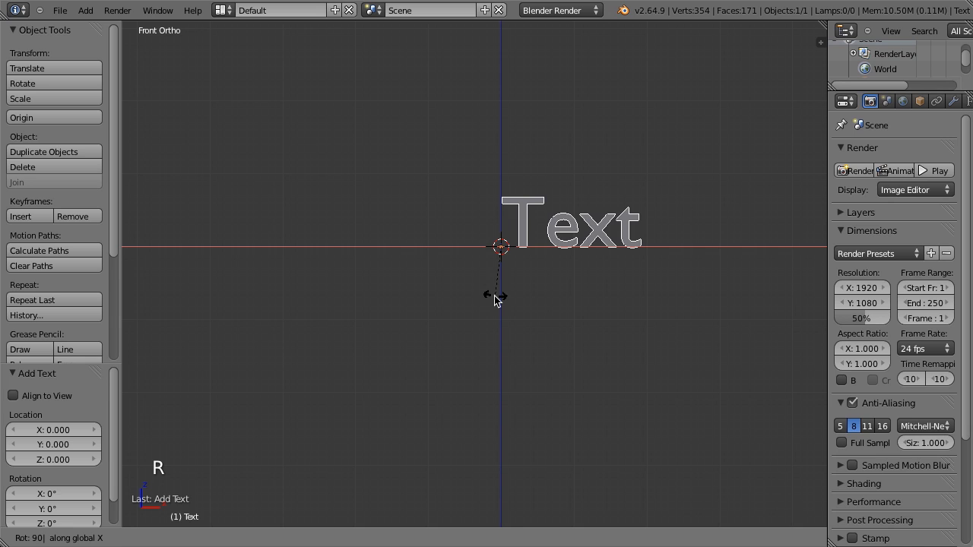
{"action": "left_click", "coordinate": [494, 300]}
- Replace the text object's placeholder wording with 16000!
{"action": "scroll", "coordinate": [641, 243], "scroll_direction": "up", "scroll_amount": 3}
{"action": "middle_click_drag", "start_coordinate": [641, 244], "coordinate": [547, 297], "text": "shift"}
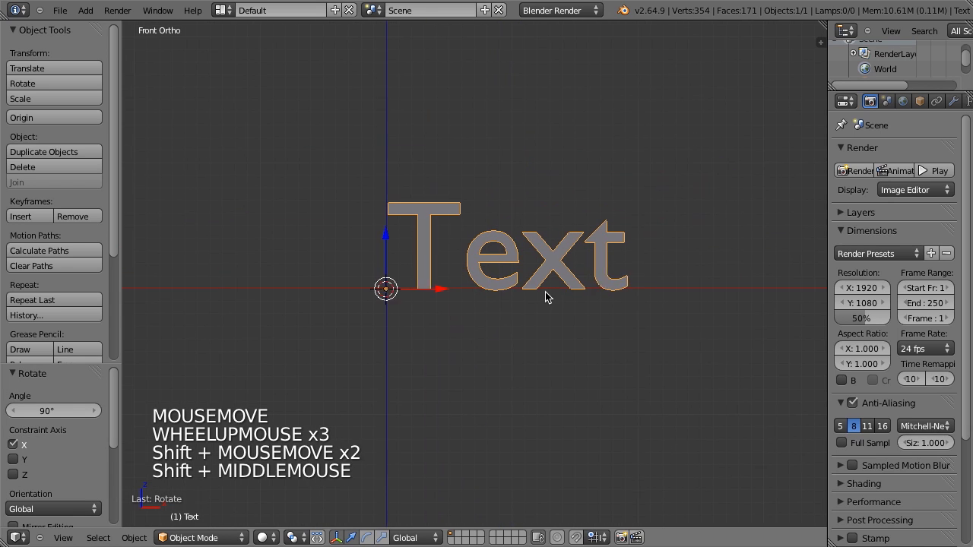
{"action": "scroll", "coordinate": [544, 292], "scroll_direction": "up", "scroll_amount": 1}
{"action": "key", "text": "Tab"}
{"action": "key", "text": "BackSpace"}
{"action": "key", "text": "BackSpace"}
{"action": "key", "text": "BackSpace"}
{"action": "key", "text": "BackSpace"}
{"action": "key", "text": "BackSpace"}
{"action": "key", "text": "BackSpace"}
{"action": "key", "text": "BackSpace"}
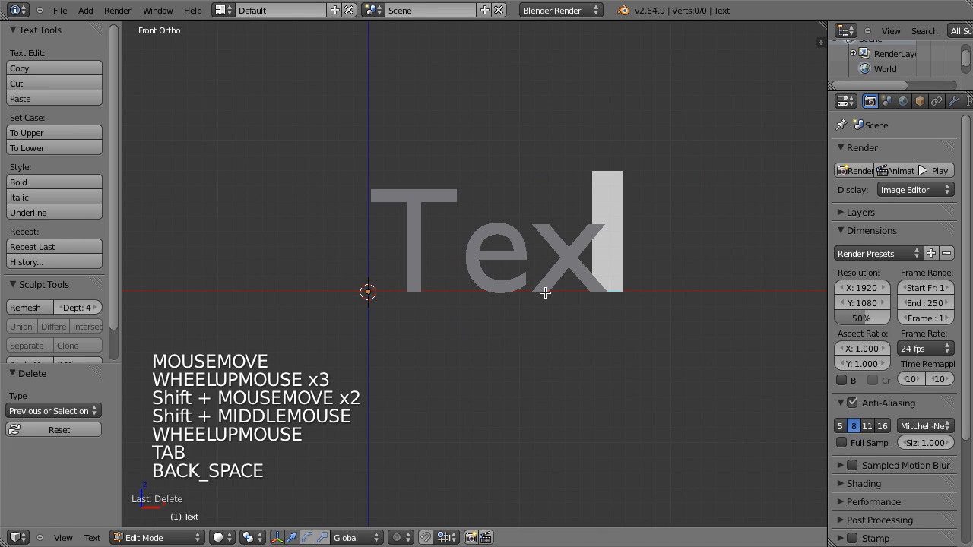
{"action": "type", "text": "16"}
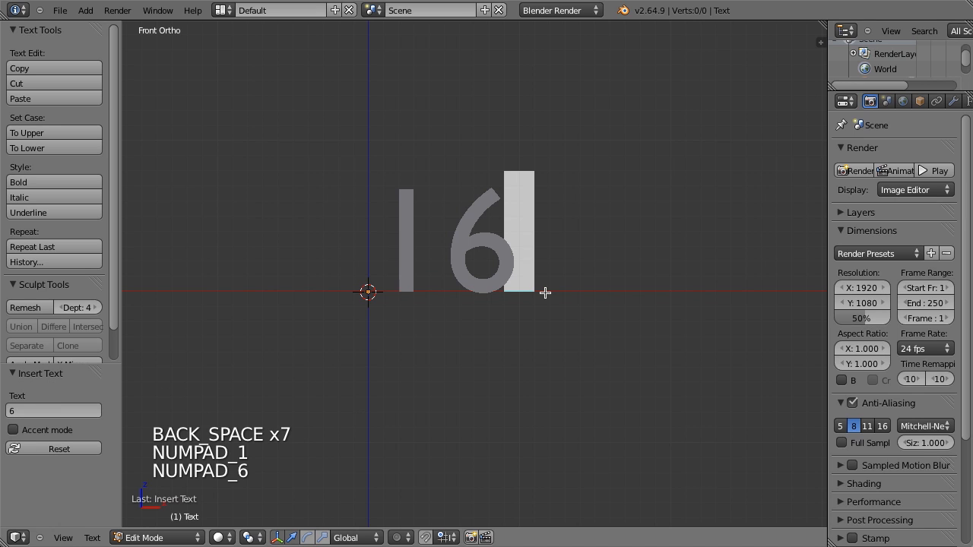
{"action": "type", "text": "000"}
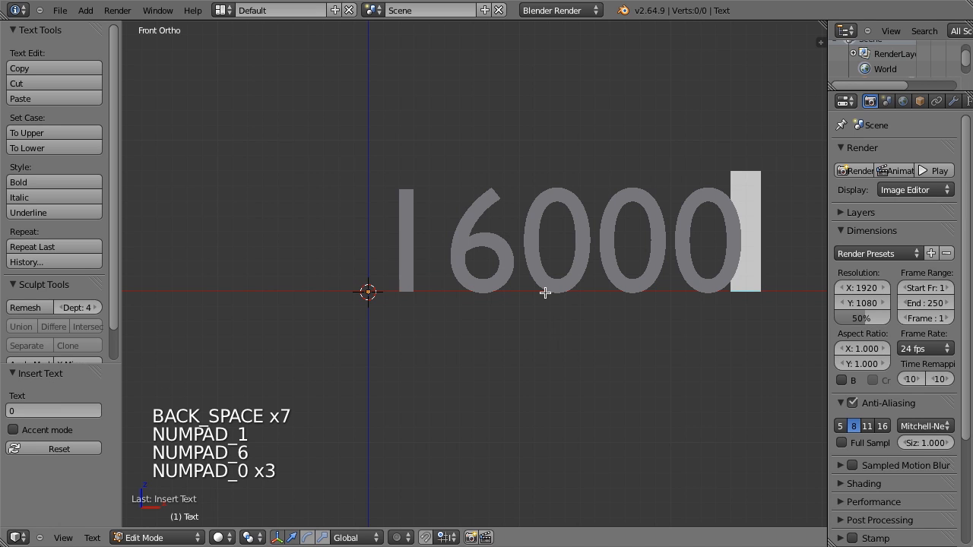
{"action": "type", "text": "!"}
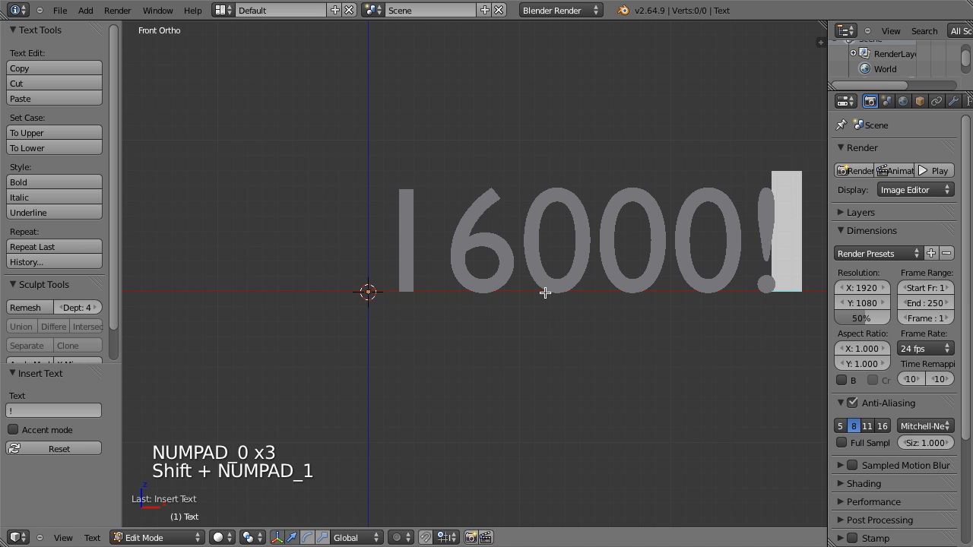
{"action": "key", "text": "Tab"}
- Look at the 16000! text from an angle in perspective view
{"action": "middle_click_drag", "start_coordinate": [608, 271], "coordinate": [517, 304], "text": "shift"}
{"action": "scroll", "coordinate": [517, 285], "scroll_direction": "down", "scroll_amount": 2}
{"action": "scroll", "coordinate": [517, 304], "scroll_direction": "up", "scroll_amount": 3}
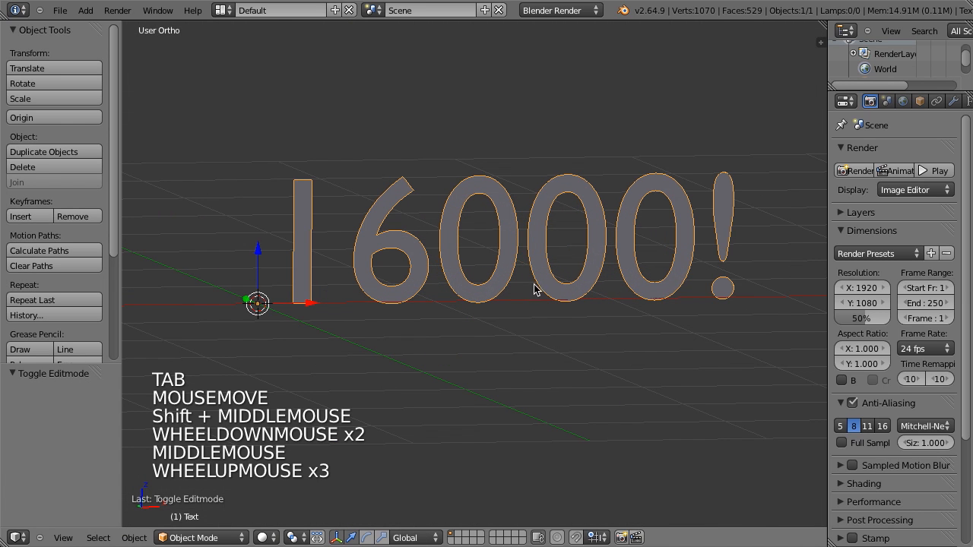
{"action": "key", "text": "KP_5"}
{"action": "scroll", "coordinate": [535, 288], "scroll_direction": "up", "scroll_amount": 6}
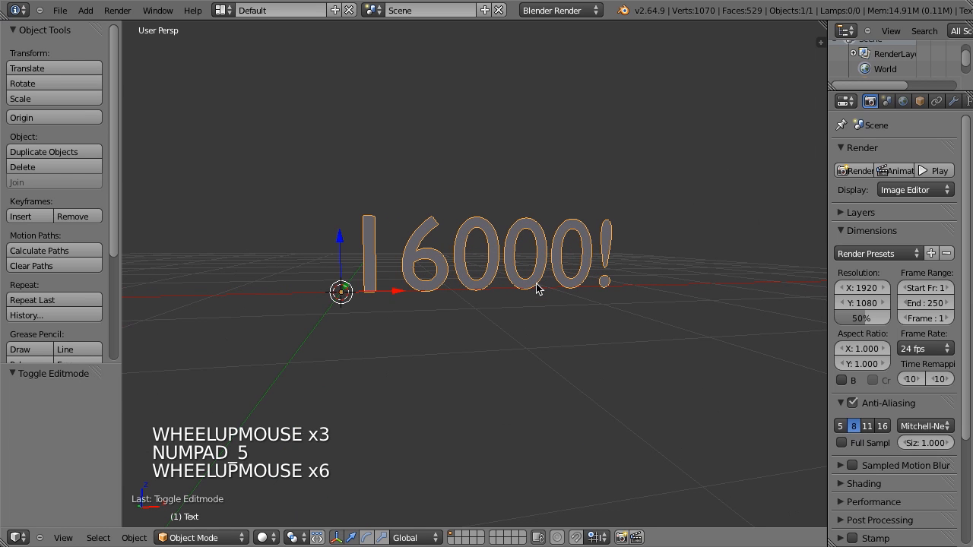
{"action": "key", "text": "shift+period"}
{"action": "scroll", "coordinate": [537, 289], "scroll_direction": "up", "scroll_amount": 4}
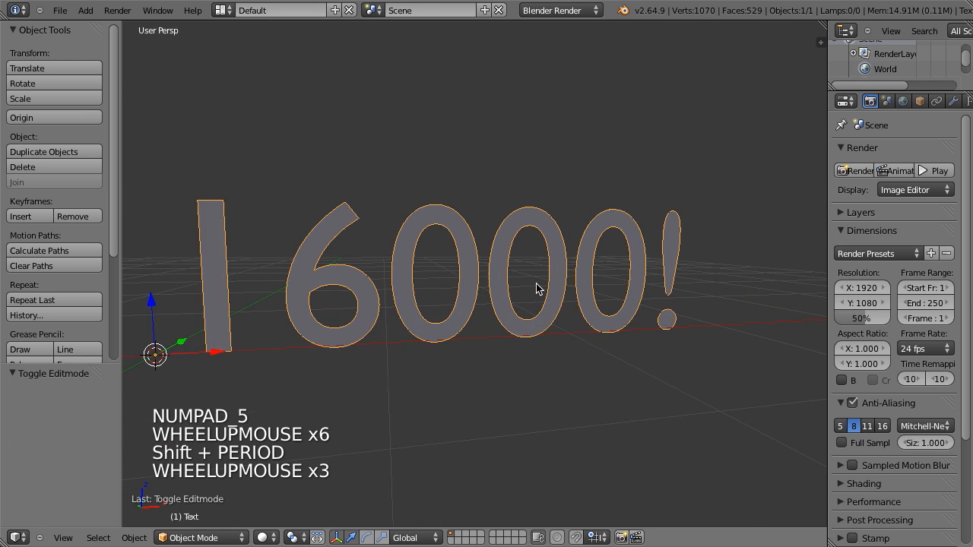
{"action": "middle_click_drag", "start_coordinate": [537, 288], "coordinate": [582, 278], "text": "shift"}
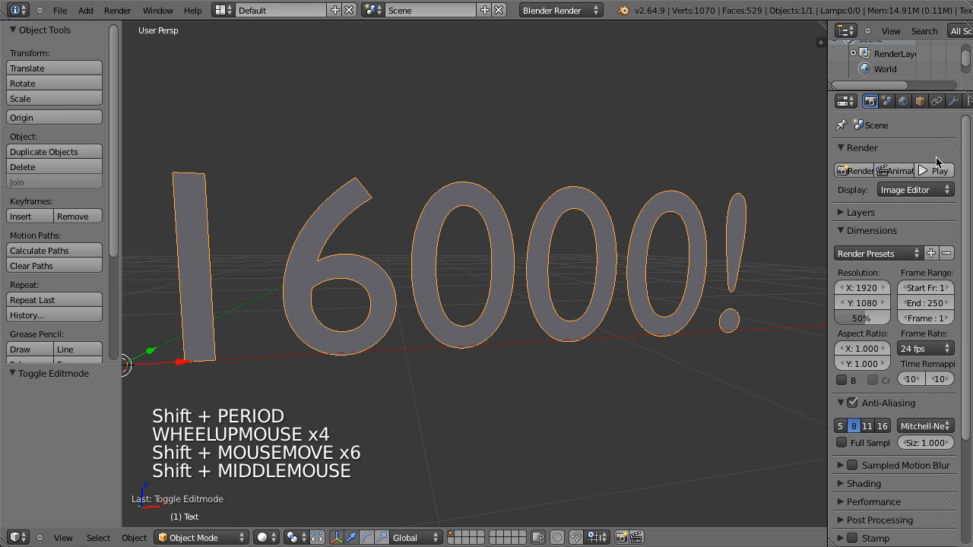
- Widen the properties editor and open the font file browser for the text's regular font
{"action": "left_click_drag", "start_coordinate": [828, 126], "coordinate": [786, 126]}
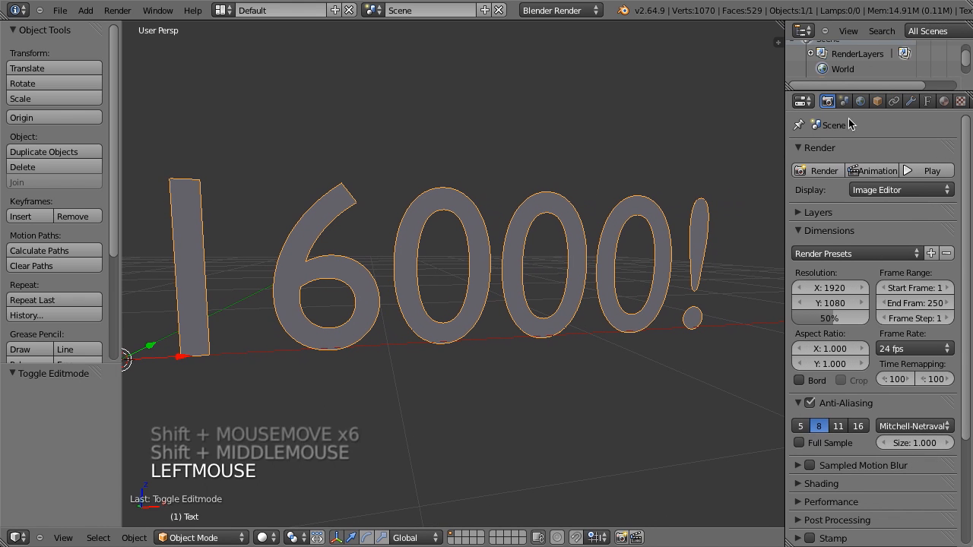
{"action": "left_click", "coordinate": [927, 100]}
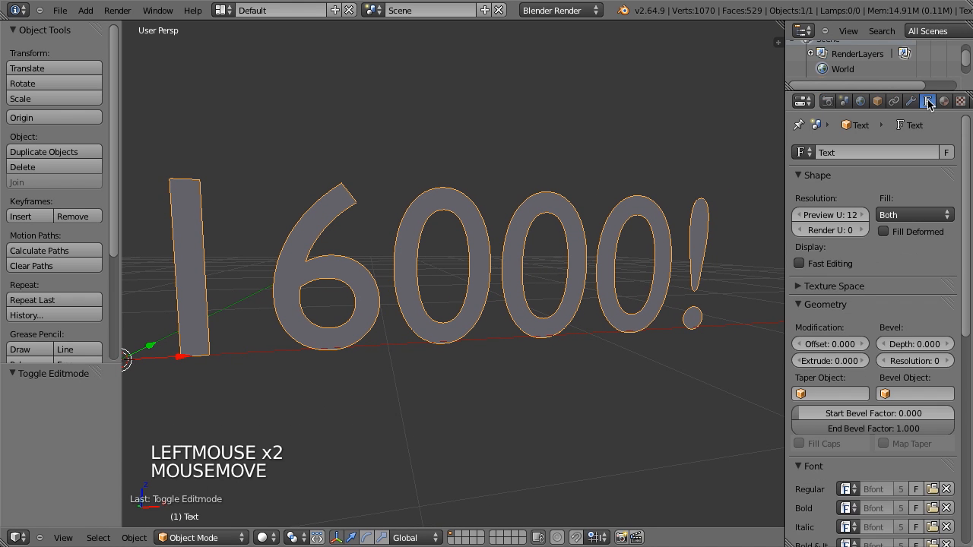
{"action": "scroll", "coordinate": [830, 410], "scroll_direction": "down", "scroll_amount": 4}
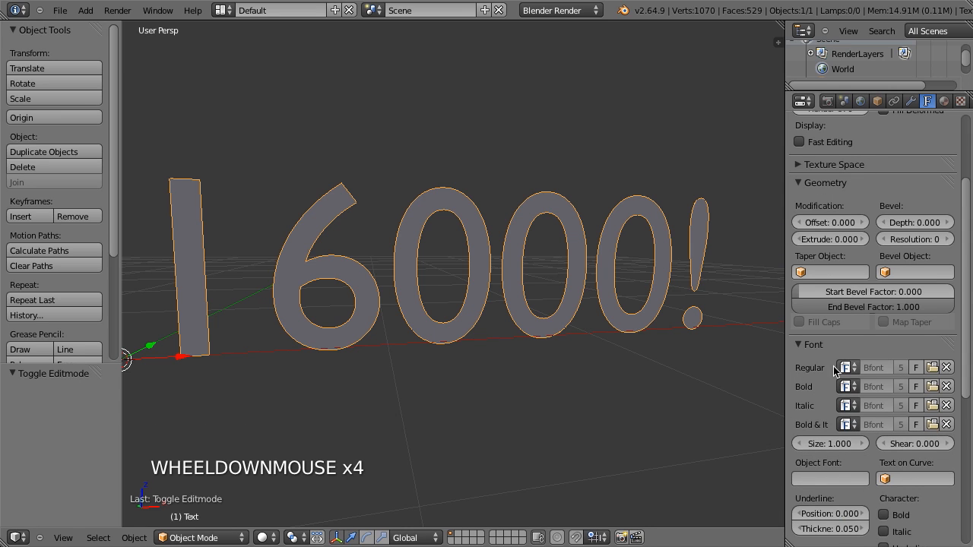
{"action": "left_click", "coordinate": [932, 367]}
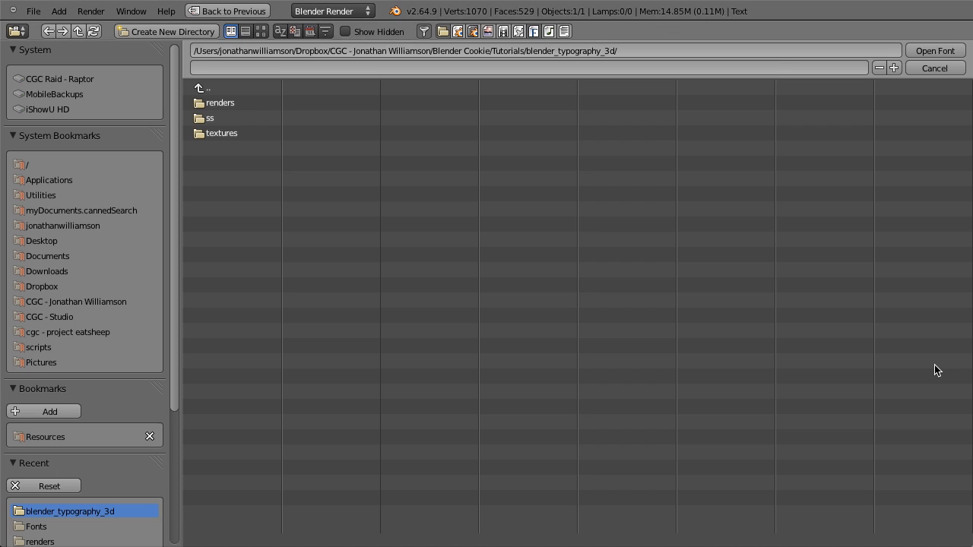
- Load HeadlineA.ttf from /Library/Fonts as the regular font of the 16000! text
{"action": "left_click", "coordinate": [27, 165]}
{"action": "left_click", "coordinate": [48, 136]}
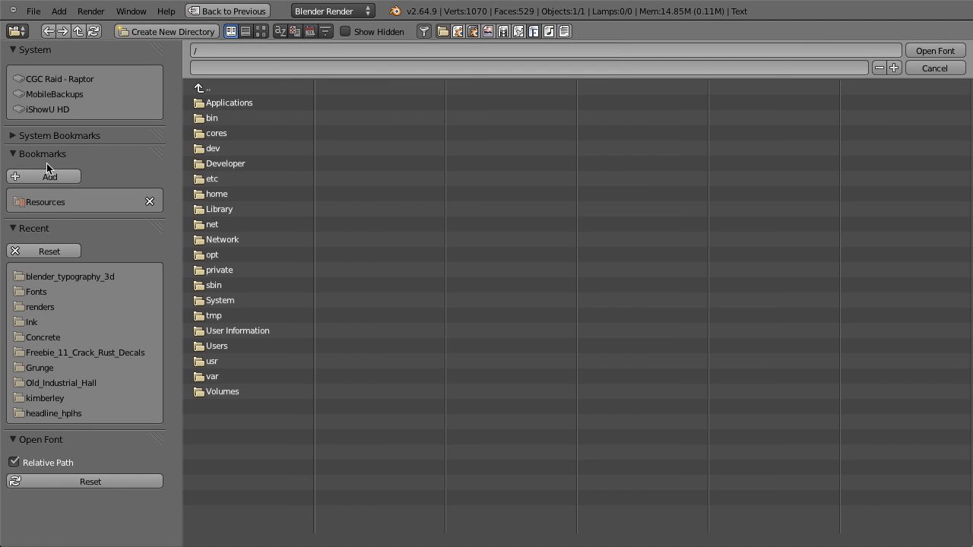
{"action": "left_click", "coordinate": [215, 210]}
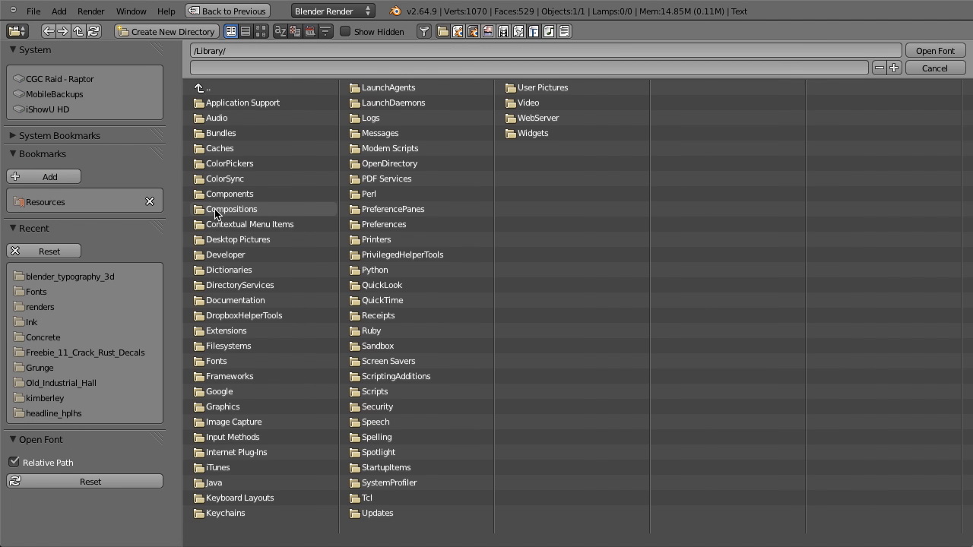
{"action": "left_click", "coordinate": [226, 364]}
{"action": "left_click", "coordinate": [34, 228]}
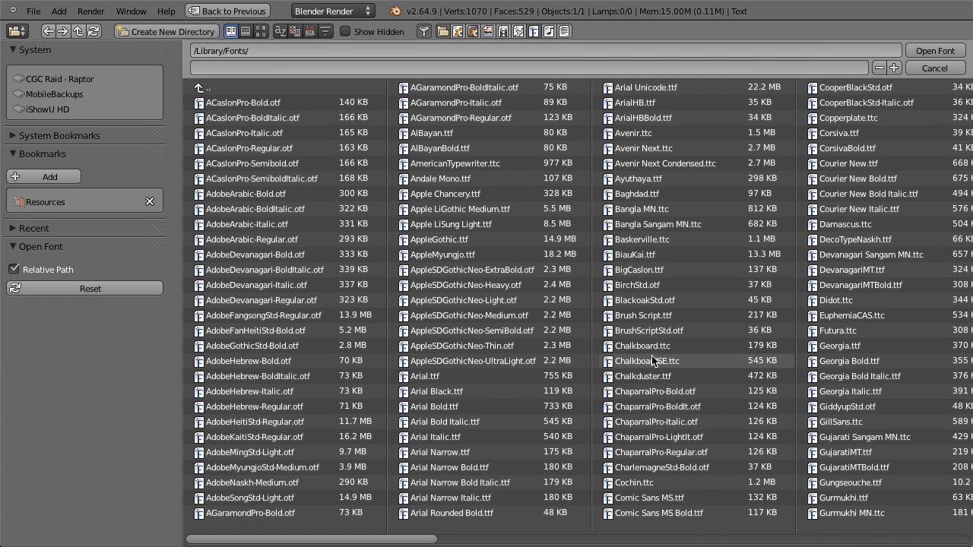
{"action": "scroll", "coordinate": [608, 307], "scroll_direction": "down", "scroll_amount": 3}
{"action": "scroll", "coordinate": [684, 294], "scroll_direction": "down", "scroll_amount": 5}
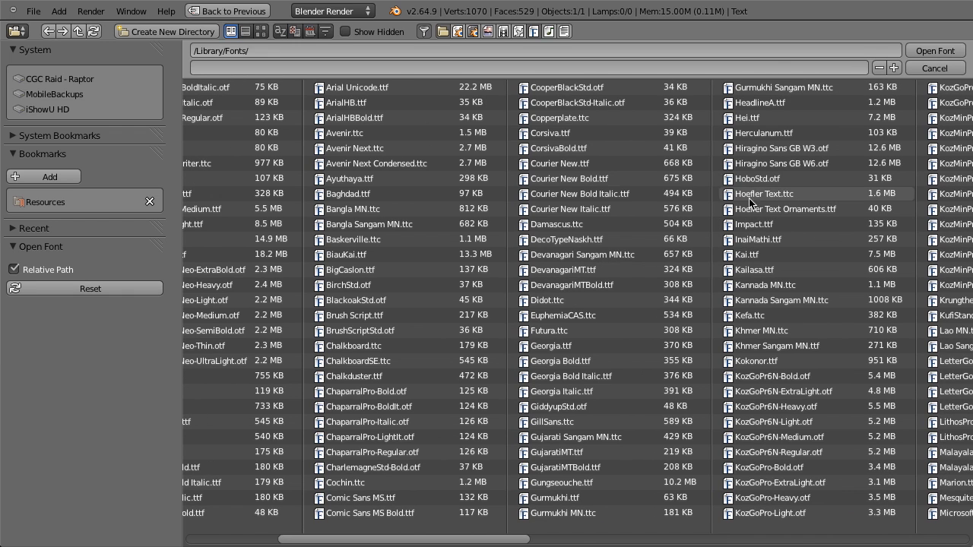
{"action": "double_click", "coordinate": [755, 102]}
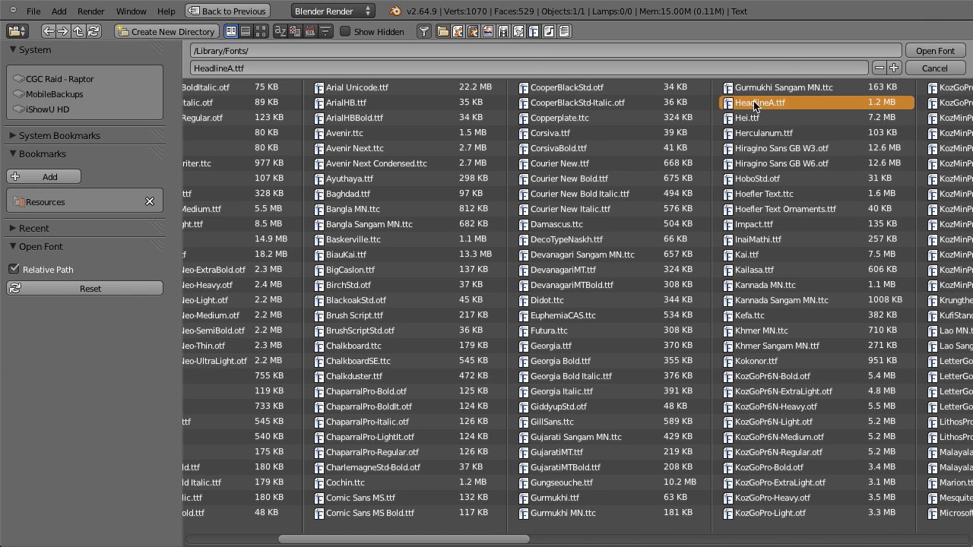
{"action": "scroll", "coordinate": [536, 271], "scroll_direction": "down", "scroll_amount": 2}
{"action": "middle_click_drag", "start_coordinate": [502, 279], "coordinate": [574, 264], "text": "shift"}
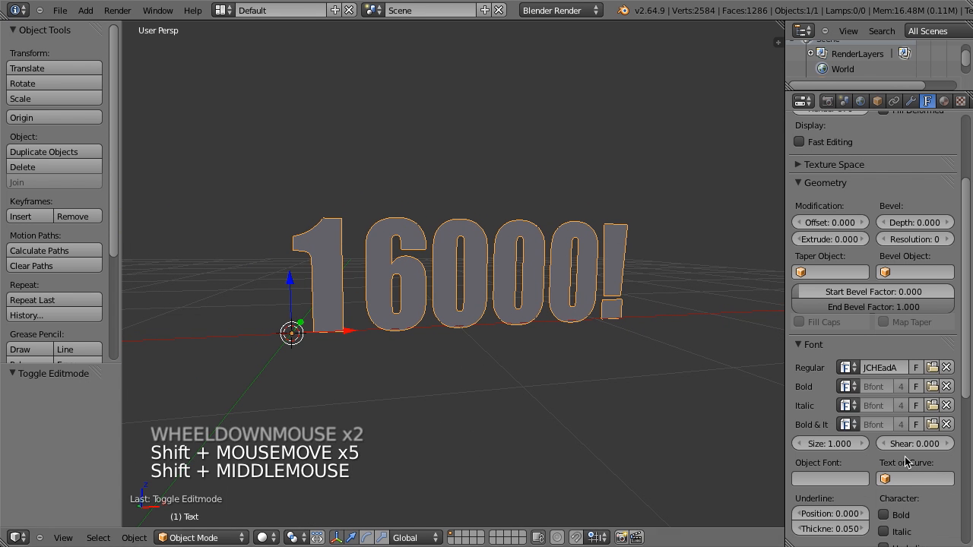
- Give the 16000! text an extrusion depth of 0.03
{"action": "scroll", "coordinate": [568, 327], "scroll_direction": "down", "scroll_amount": 3}
{"action": "scroll", "coordinate": [567, 263], "scroll_direction": "up", "scroll_amount": 4}
{"action": "middle_click_drag", "start_coordinate": [567, 263], "coordinate": [458, 296]}
{"action": "scroll", "coordinate": [455, 321], "scroll_direction": "down", "scroll_amount": 2}
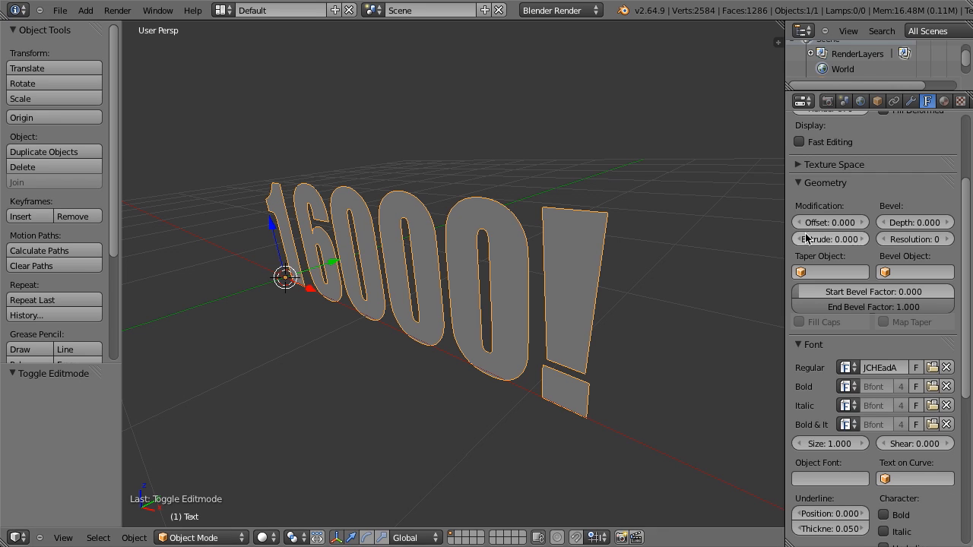
{"action": "mouse_move", "coordinate": [830, 222]}
{"action": "left_mouse_down"}
{"action": "mouse_move", "coordinate": [850, 223]}
{"action": "mouse_move", "coordinate": [839, 222]}
{"action": "mouse_move", "coordinate": [842, 239]}
{"action": "mouse_move", "coordinate": [852, 239]}
{"action": "mouse_move", "coordinate": [836, 239]}
{"action": "left_mouse_up"}
{"action": "left_click", "coordinate": [846, 225], "text": "ctrl"}
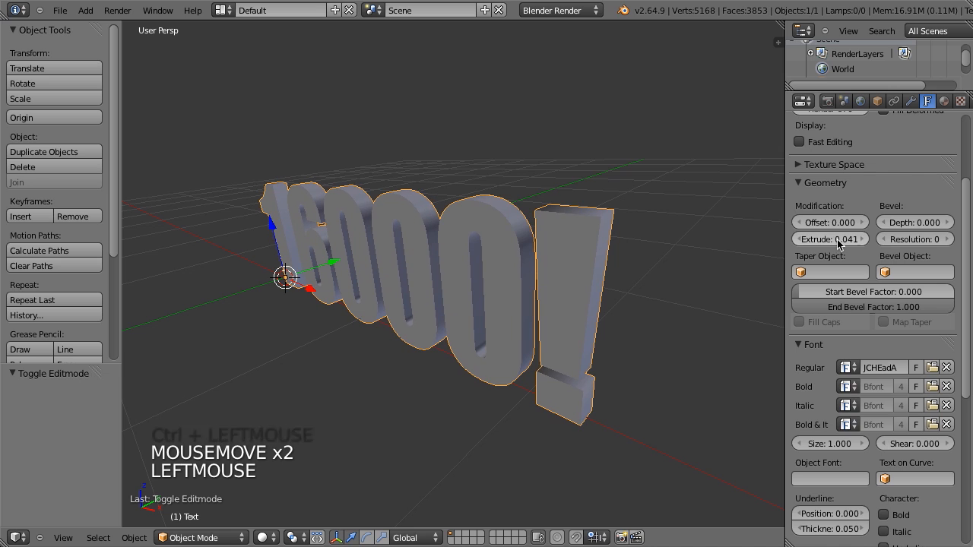
{"action": "left_click", "coordinate": [836, 238]}
{"action": "key", "text": "BackSpace"}
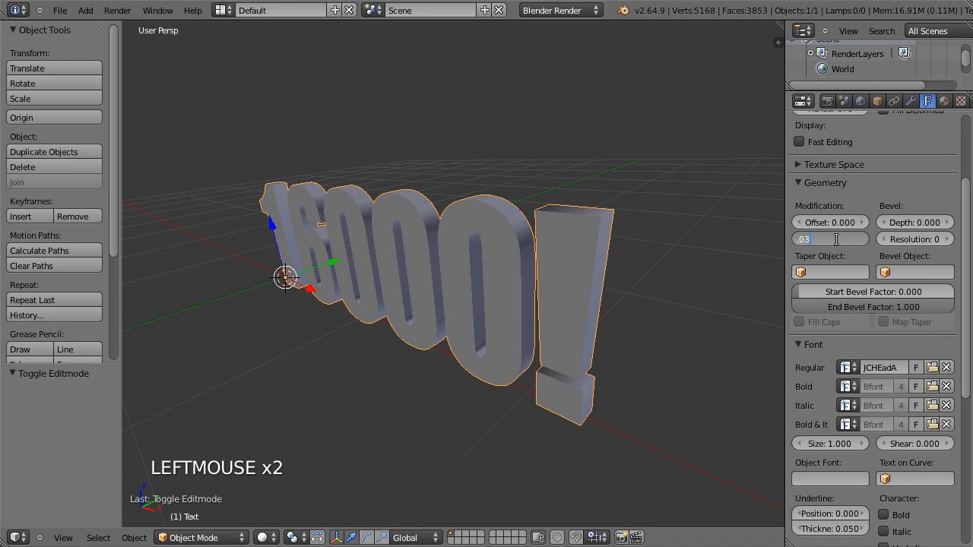
- Examine the thickness of the extruded text from the side in orthographic view
{"action": "middle_click_drag", "start_coordinate": [702, 222], "coordinate": [609, 285]}
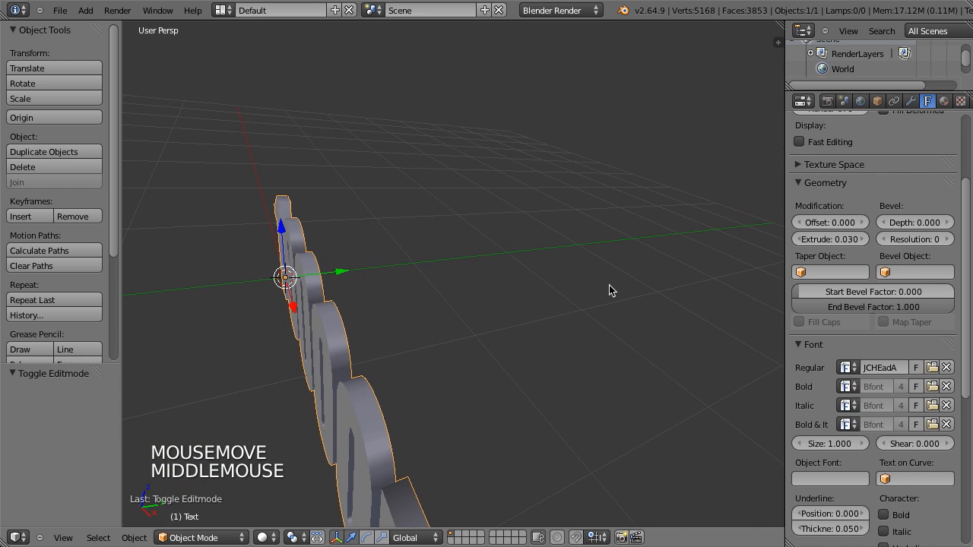
{"action": "key", "text": "KP_5"}
{"action": "key", "text": "KP_4"}
{"action": "key", "text": "KP_3"}
{"action": "scroll", "coordinate": [535, 335], "scroll_direction": "up", "scroll_amount": 5}
{"action": "middle_click_drag", "start_coordinate": [534, 335], "coordinate": [522, 280], "text": "shift"}
{"action": "scroll", "coordinate": [535, 274], "scroll_direction": "up", "scroll_amount": 2}
- Add a cube at the origin in the front view and show the scene in wireframe
{"action": "key", "text": "KP_1"}
{"action": "scroll", "coordinate": [524, 282], "scroll_direction": "down", "scroll_amount": 5}
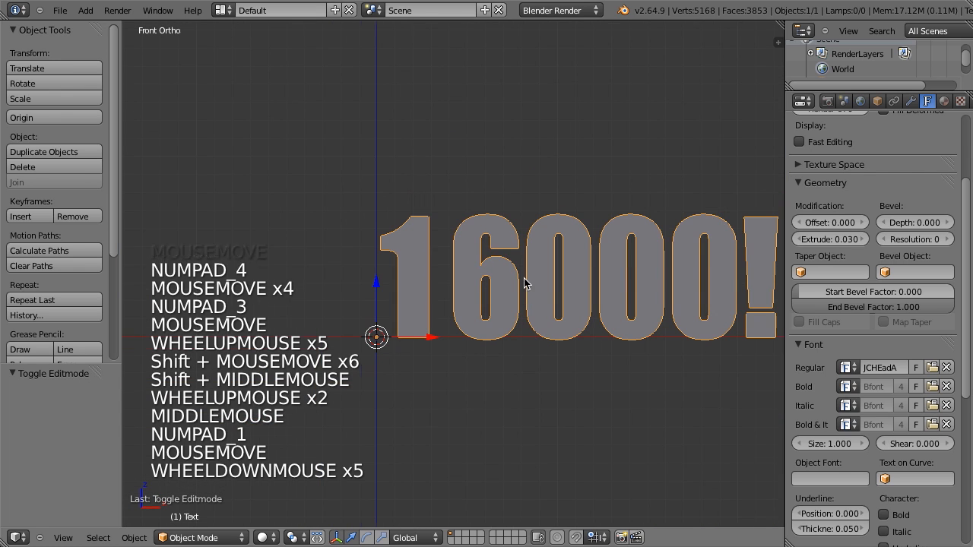
{"action": "scroll", "coordinate": [451, 294], "scroll_direction": "down", "scroll_amount": 2}
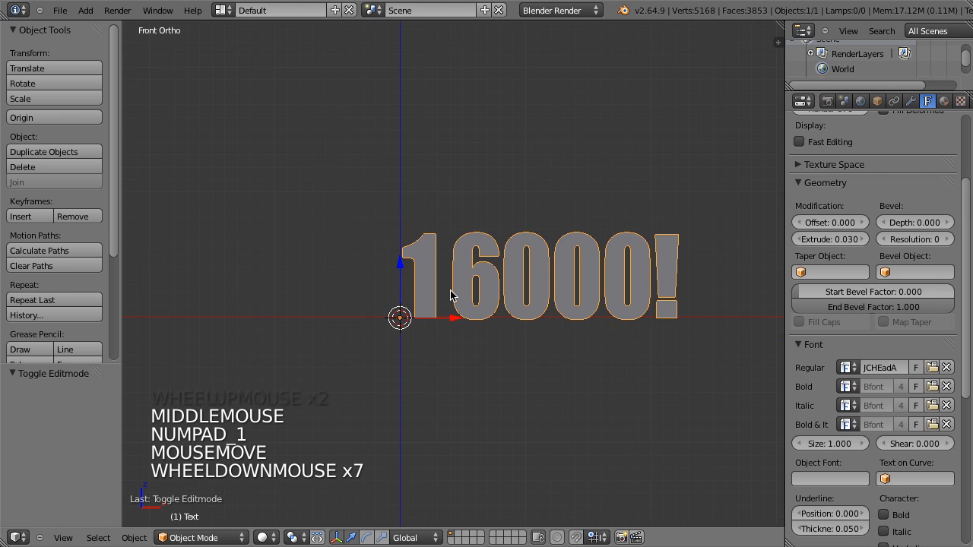
{"action": "key", "text": "shift+a"}
{"action": "mouse_move", "coordinate": [432, 230]}
{"action": "left_click", "coordinate": [527, 247]}
{"action": "key", "text": "z"}
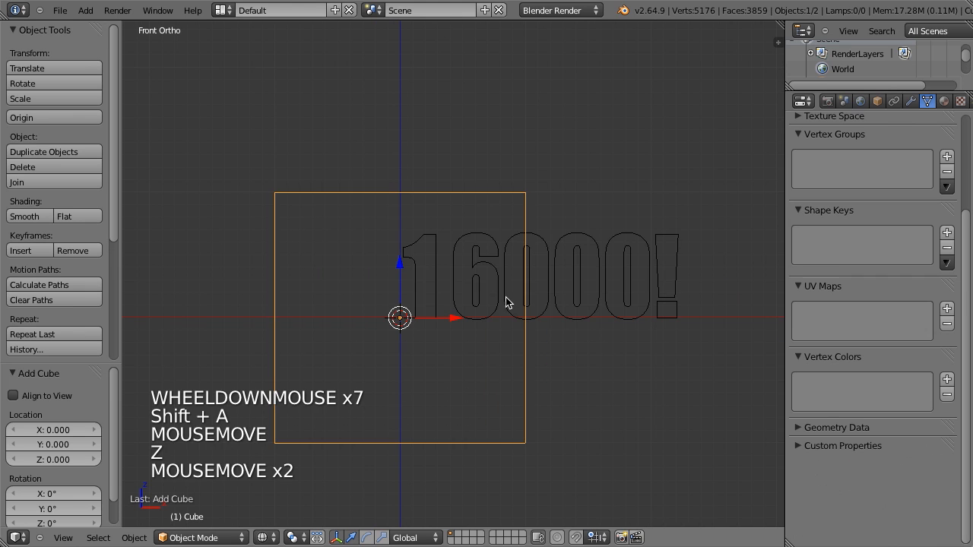
{"action": "scroll", "coordinate": [509, 315], "scroll_direction": "up", "scroll_amount": 1}
{"action": "middle_click_drag", "start_coordinate": [513, 330], "coordinate": [543, 300], "text": "shift"}
{"action": "scroll", "coordinate": [543, 298], "scroll_direction": "down", "scroll_amount": 2}
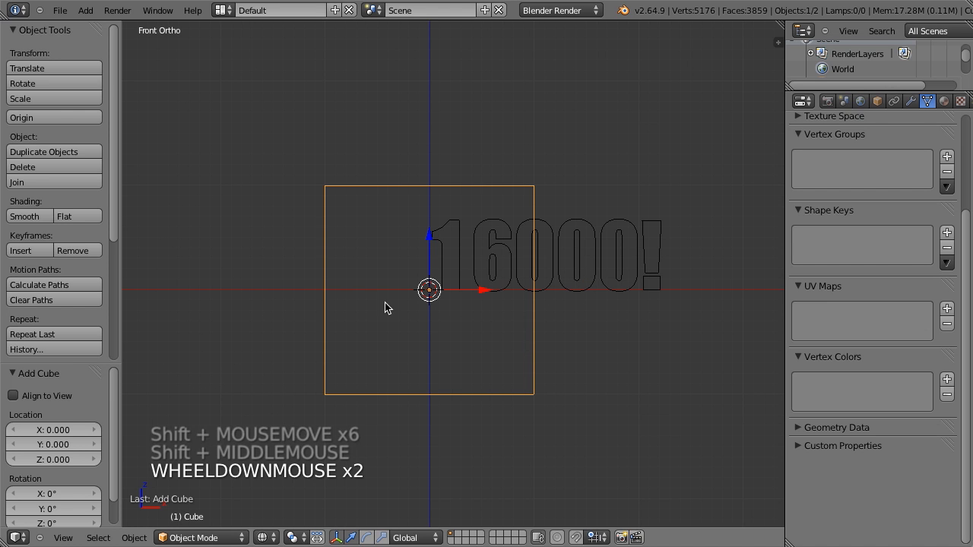
- Sketch a grease pencil mark beside the 16000! text, erase it, and scale the text by a factor of 2
{"action": "right_click", "coordinate": [587, 275]}
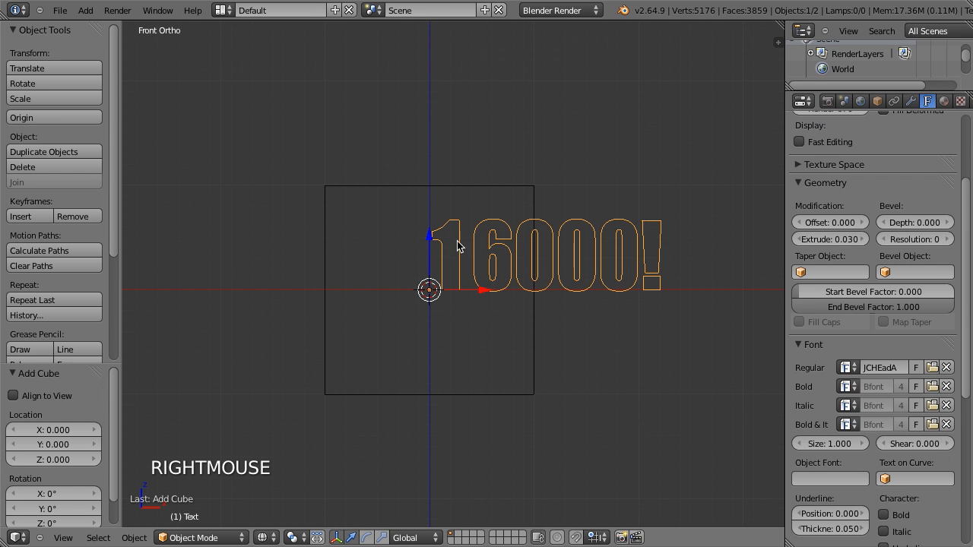
{"action": "key", "text": "d"}
{"action": "mouse_move", "coordinate": [421, 198]}
{"action": "left_mouse_down"}
{"action": "mouse_move", "coordinate": [387, 280]}
{"action": "mouse_move", "coordinate": [438, 370]}
{"action": "mouse_move", "coordinate": [433, 228]}
{"action": "left_mouse_up"}
{"action": "key", "text": "d"}
{"action": "mouse_move", "coordinate": [402, 200]}
{"action": "right_mouse_down"}
{"action": "mouse_move", "coordinate": [387, 322]}
{"action": "mouse_move", "coordinate": [459, 363]}
{"action": "mouse_move", "coordinate": [412, 199]}
{"action": "right_mouse_up"}
{"action": "type", "text": "s2"}
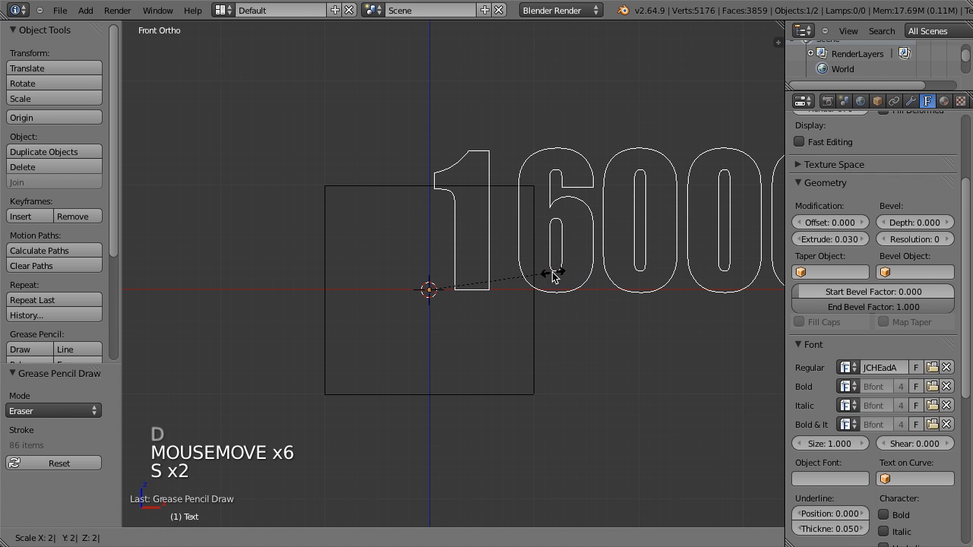
{"action": "key", "text": "Return"}
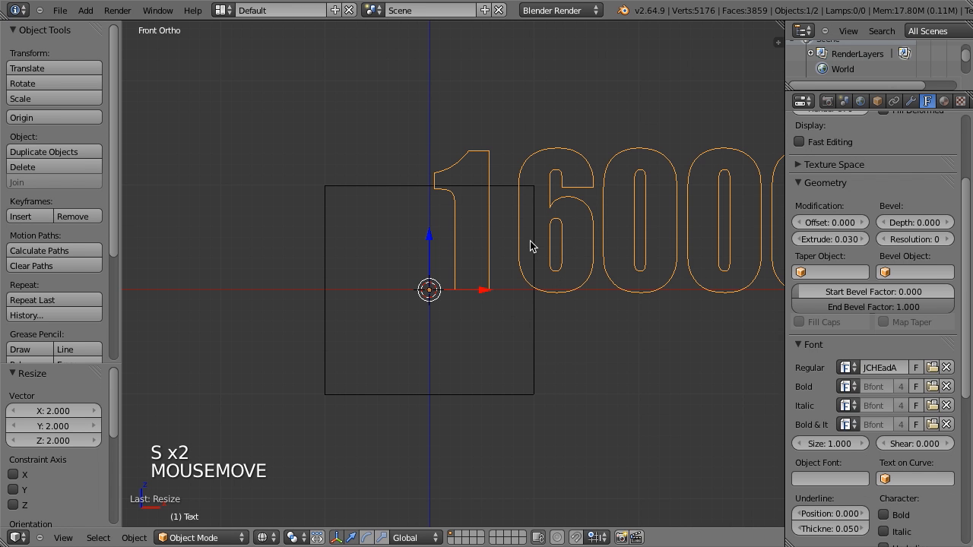
- Try to move the text about 2 units along negative X and 0.7 units down to centre it on the cube
{"action": "key", "text": "g"}
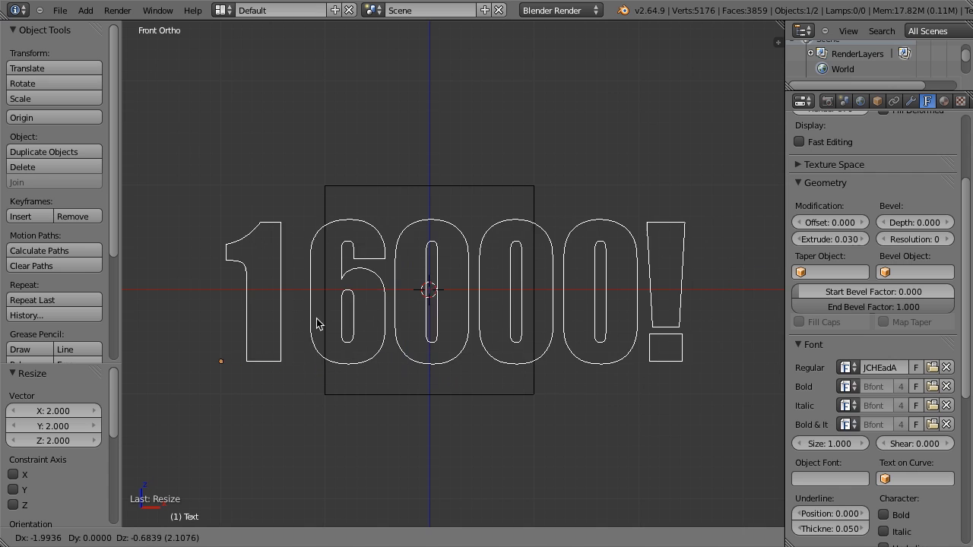
{"action": "right_click", "coordinate": [315, 319]}
{"action": "scroll", "coordinate": [314, 317], "scroll_direction": "up", "scroll_amount": 2}
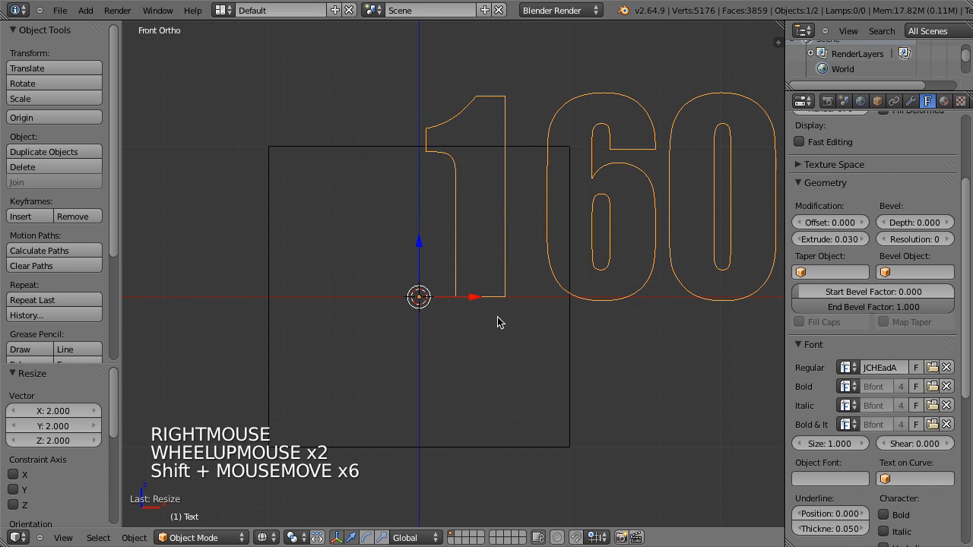
{"action": "scroll", "coordinate": [497, 317], "scroll_direction": "down", "scroll_amount": 3}
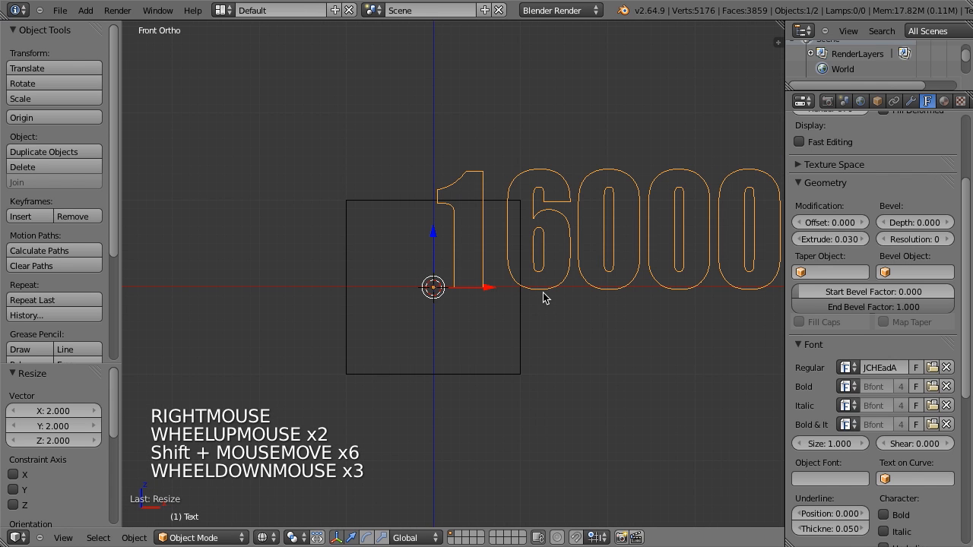
{"action": "middle_click_drag", "start_coordinate": [514, 317], "coordinate": [509, 323], "text": "shift"}
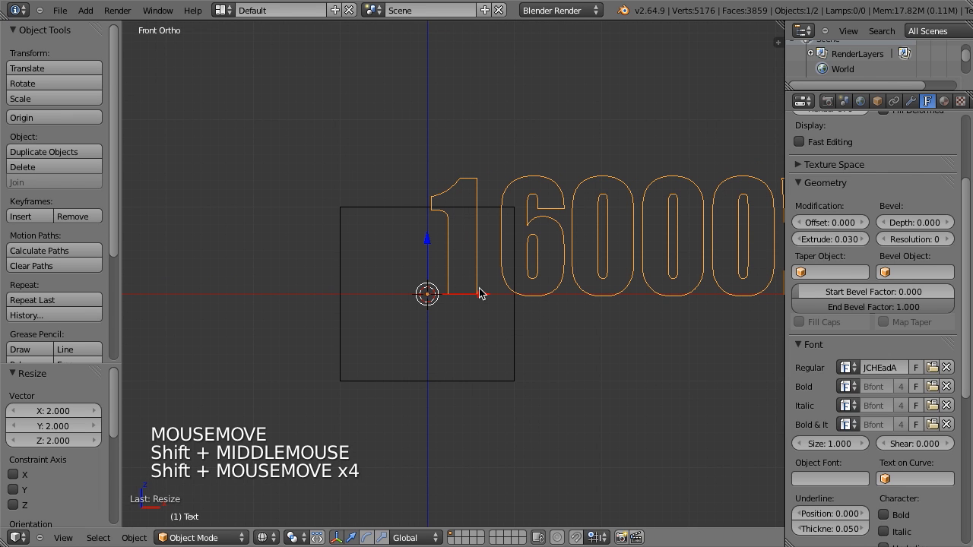
{"action": "scroll", "coordinate": [480, 294], "scroll_direction": "down", "scroll_amount": 1}
{"action": "middle_click_drag", "start_coordinate": [501, 303], "coordinate": [497, 299], "text": "shift"}
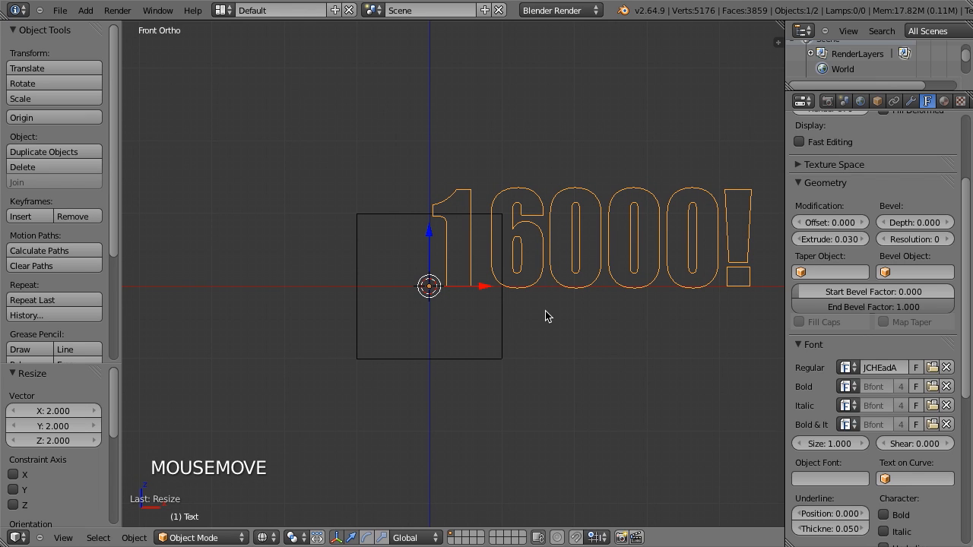
- Convert the 16000! text to a mesh while keeping the original text object
{"action": "key", "text": "alt+c"}
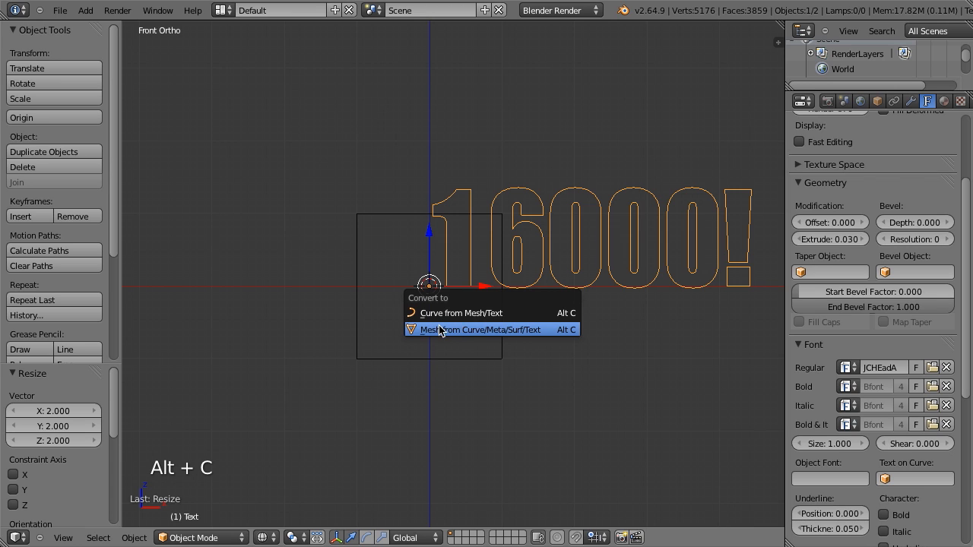
{"action": "left_click", "coordinate": [500, 330]}
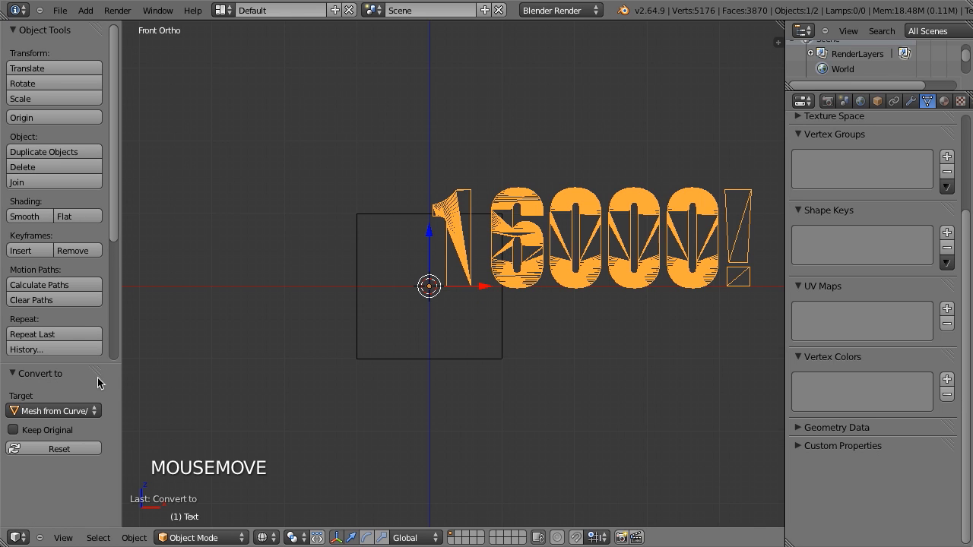
{"action": "left_click", "coordinate": [17, 431]}
- Move the original 16000! text object to layer 11, leaving the mesh copy with the cube
{"action": "middle_click_drag", "start_coordinate": [385, 343], "coordinate": [558, 321]}
{"action": "right_click", "coordinate": [581, 212]}
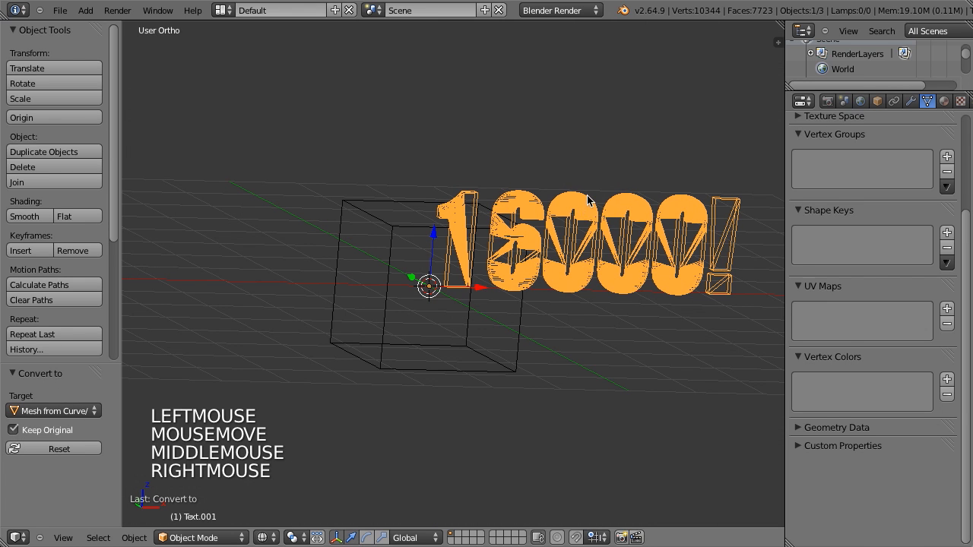
{"action": "right_click", "coordinate": [588, 200]}
{"action": "key", "text": "g"}
{"action": "right_click", "coordinate": [532, 219]}
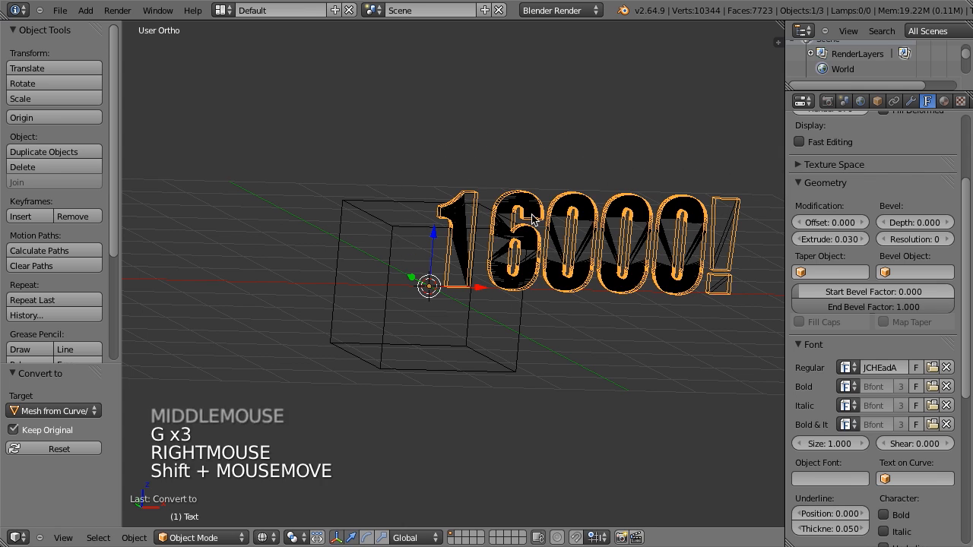
{"action": "middle_click_drag", "start_coordinate": [532, 218], "coordinate": [511, 216], "text": "shift"}
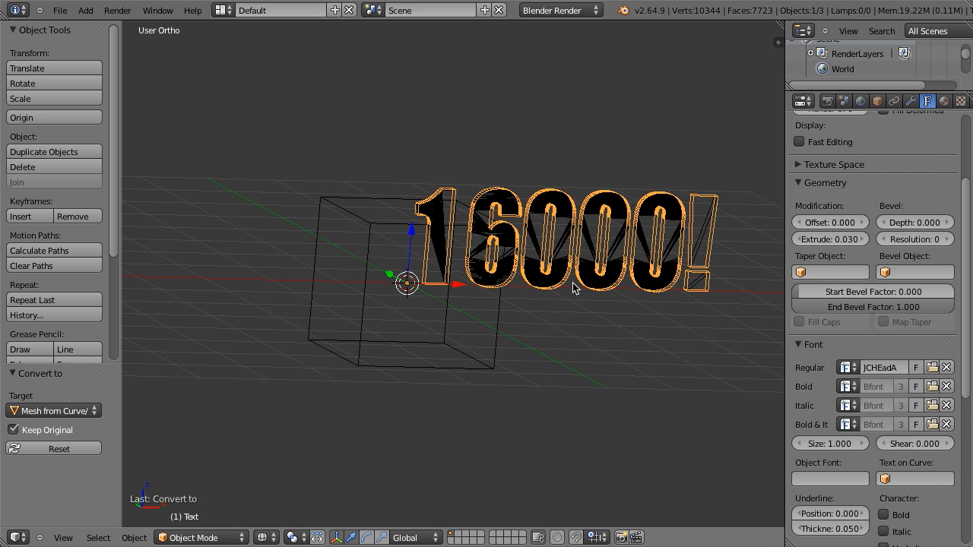
{"action": "key", "text": "m"}
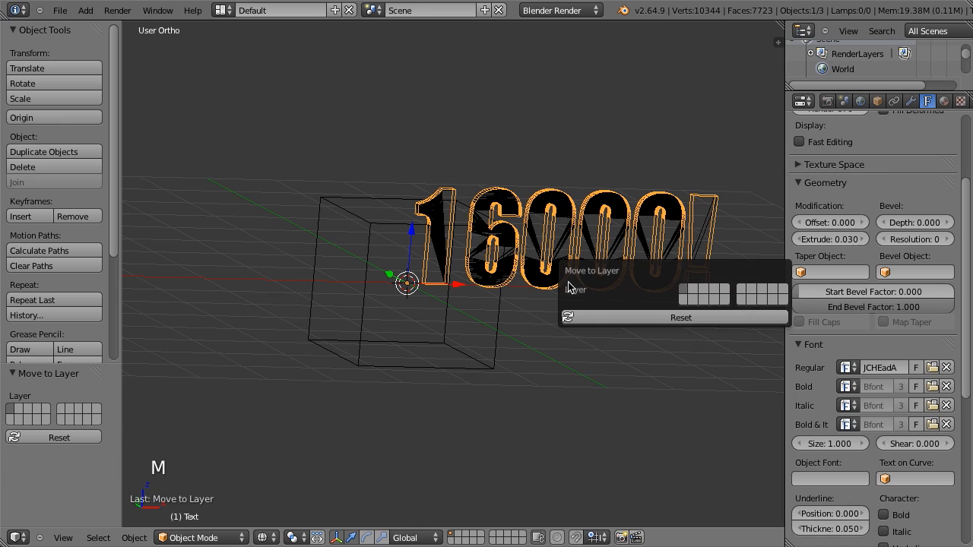
{"action": "left_click", "coordinate": [683, 299]}
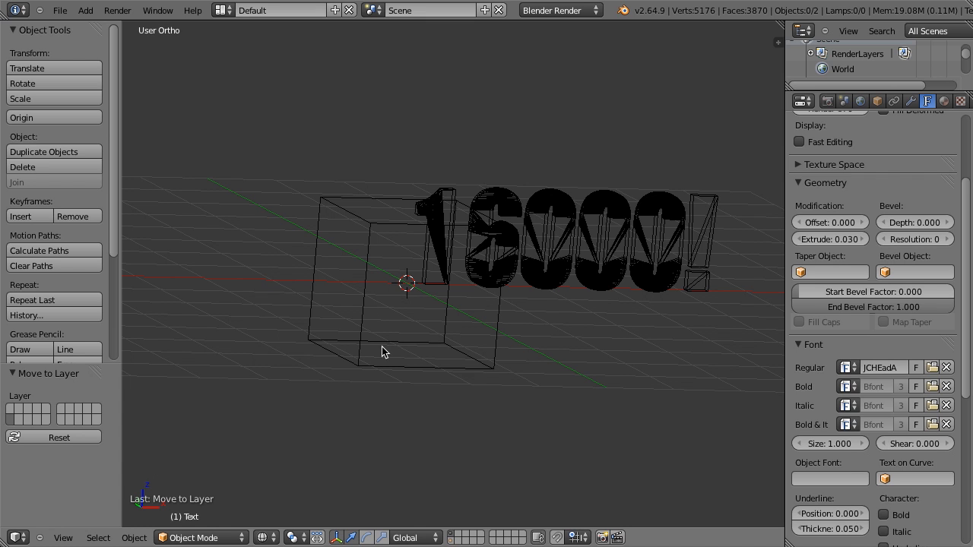
- Isolate the 16000! mesh copy in local view and maximize the 3D view without the tool shelf
{"action": "right_click", "coordinate": [544, 265]}
{"action": "scroll", "coordinate": [544, 265], "scroll_direction": "up", "scroll_amount": 2}
{"action": "scroll", "coordinate": [543, 264], "scroll_direction": "down", "scroll_amount": 3}
{"action": "middle_click_drag", "start_coordinate": [543, 265], "coordinate": [480, 285]}
{"action": "scroll", "coordinate": [480, 285], "scroll_direction": "up", "scroll_amount": 2}
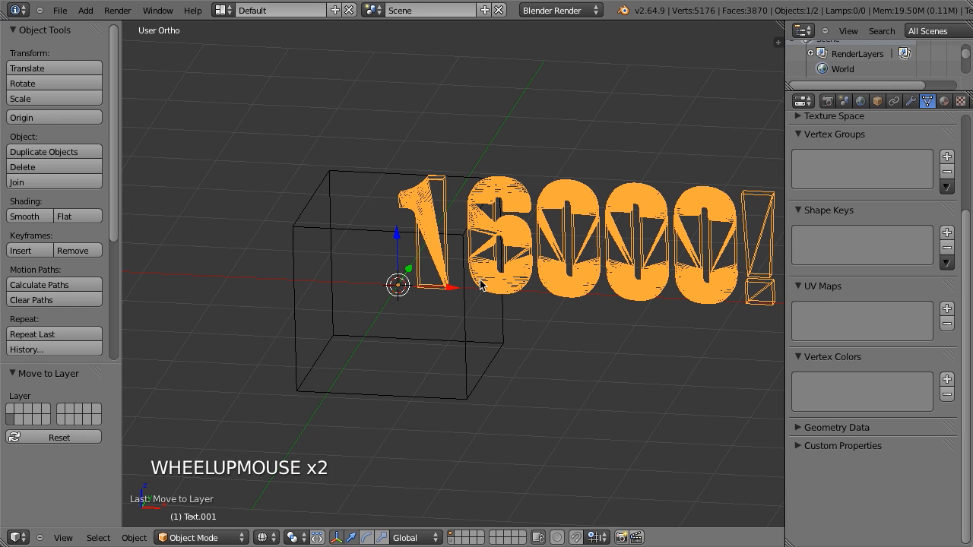
{"action": "key", "text": "KP_Divide"}
{"action": "key", "text": "shift+space"}
{"action": "key", "text": "t"}
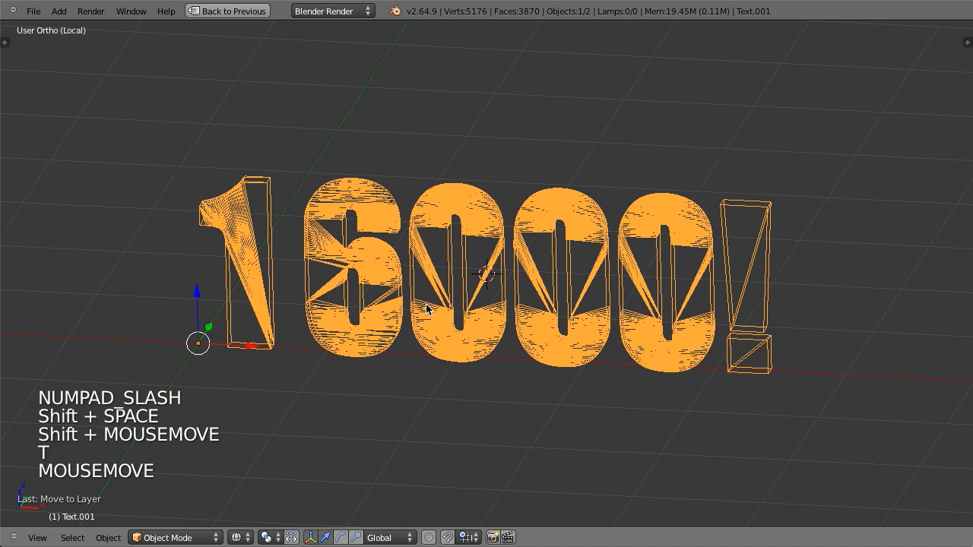
- Enter Edit Mode on the number mesh with solid shading and remove doubles from all its vertices
{"action": "key", "text": "Tab"}
{"action": "middle_click_drag", "start_coordinate": [353, 275], "coordinate": [397, 279], "text": "shift"}
{"action": "scroll", "coordinate": [452, 278], "scroll_direction": "up", "scroll_amount": 3}
{"action": "key", "text": "z"}
{"action": "middle_click_drag", "start_coordinate": [513, 282], "coordinate": [406, 254], "text": "shift"}
{"action": "scroll", "coordinate": [406, 252], "scroll_direction": "down", "scroll_amount": 1}
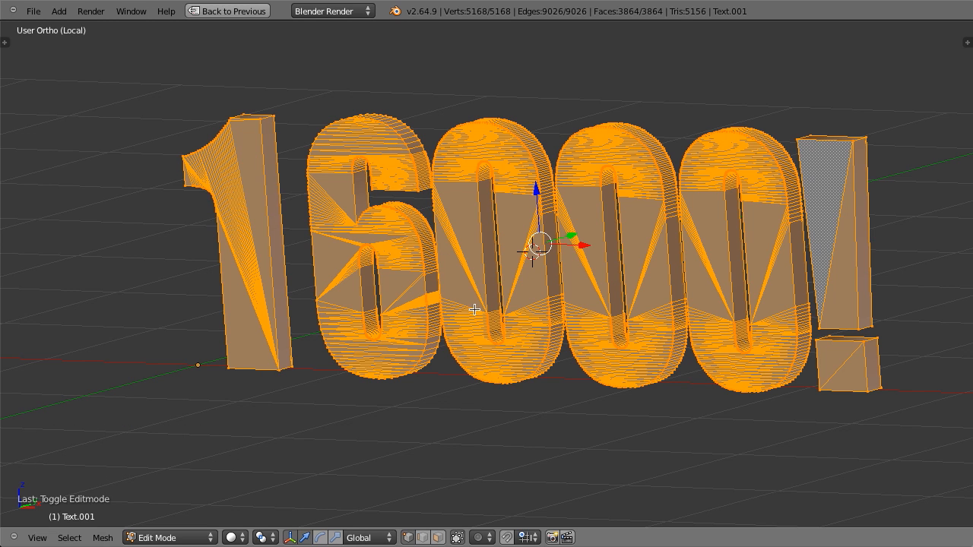
{"action": "middle_click_drag", "start_coordinate": [579, 229], "coordinate": [511, 236], "text": "shift"}
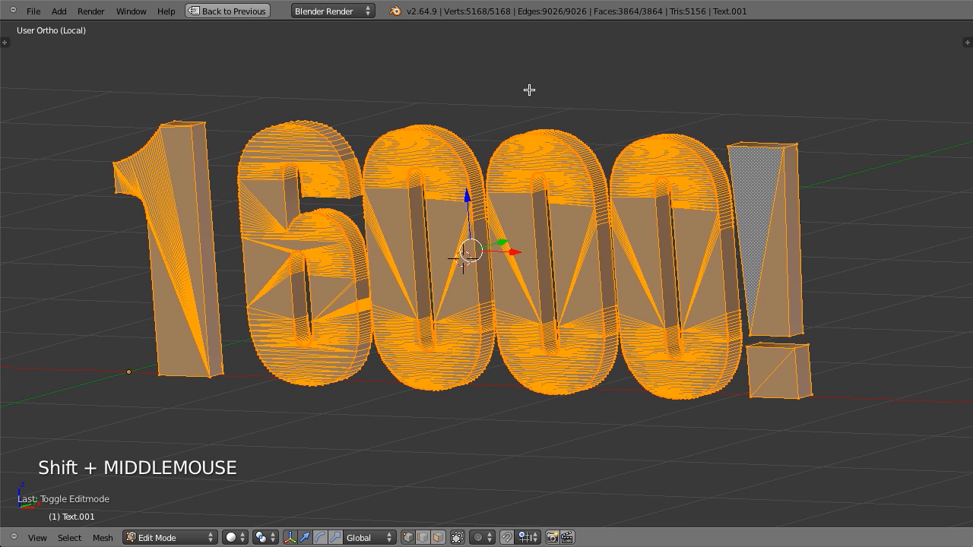
{"action": "key", "text": "w"}
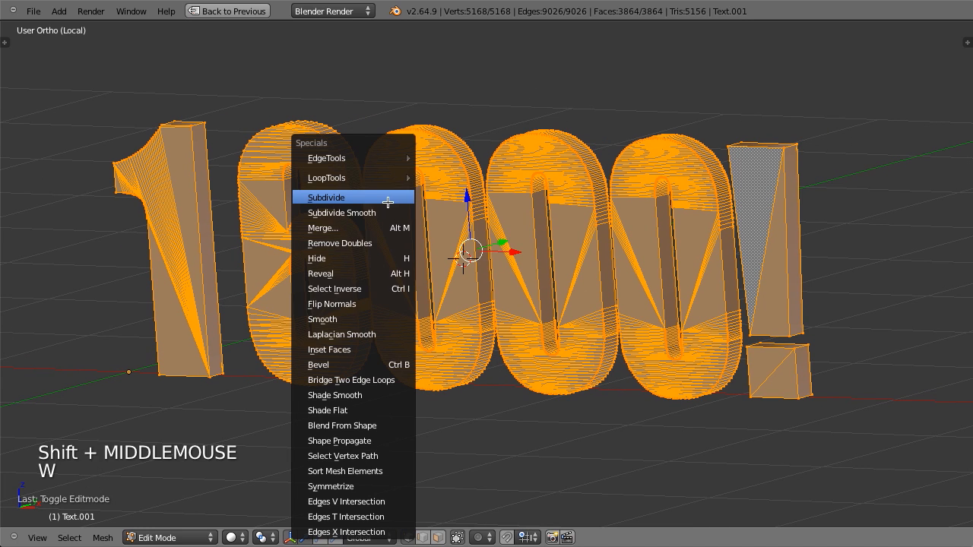
{"action": "left_click", "coordinate": [358, 243]}
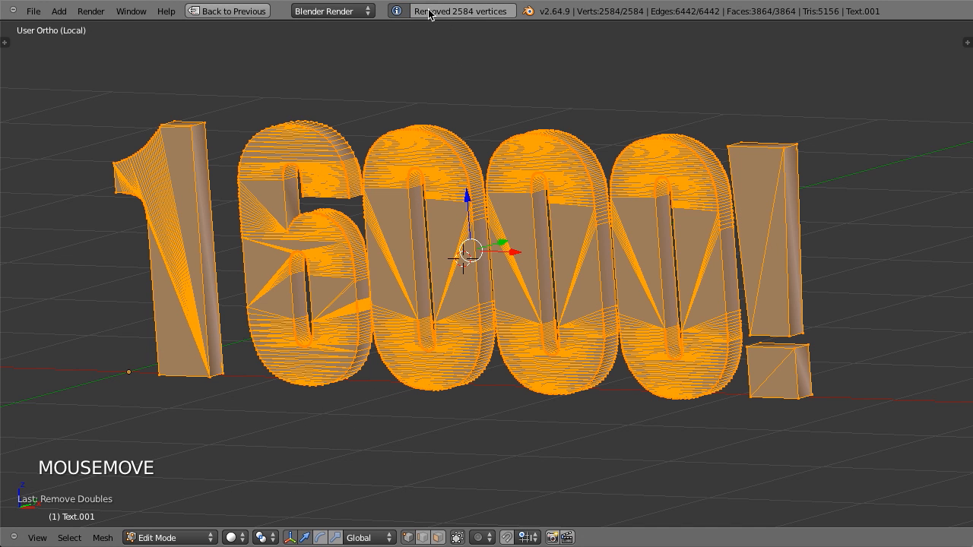
- Examine the dense triangulated faces and curved sides of the number mesh up close and from several angles
{"action": "middle_click_drag", "start_coordinate": [365, 322], "coordinate": [555, 323]}
{"action": "middle_click_drag", "start_coordinate": [422, 340], "coordinate": [482, 307], "text": "shift"}
{"action": "mouse_move", "coordinate": [421, 310]}
{"action": "middle_mouse_down"}
{"action": "mouse_move", "coordinate": [391, 291]}
{"action": "mouse_move", "coordinate": [556, 307]}
{"action": "mouse_move", "coordinate": [428, 317]}
{"action": "middle_mouse_up"}
{"action": "scroll", "coordinate": [575, 316], "scroll_direction": "up", "scroll_amount": 6}
{"action": "scroll", "coordinate": [588, 310], "scroll_direction": "down", "scroll_amount": 6}
{"action": "scroll", "coordinate": [456, 327], "scroll_direction": "down", "scroll_amount": 2}
{"action": "middle_click_drag", "start_coordinate": [518, 347], "coordinate": [594, 335]}
{"action": "scroll", "coordinate": [499, 351], "scroll_direction": "up", "scroll_amount": 1}
{"action": "scroll", "coordinate": [593, 335], "scroll_direction": "up", "scroll_amount": 1}
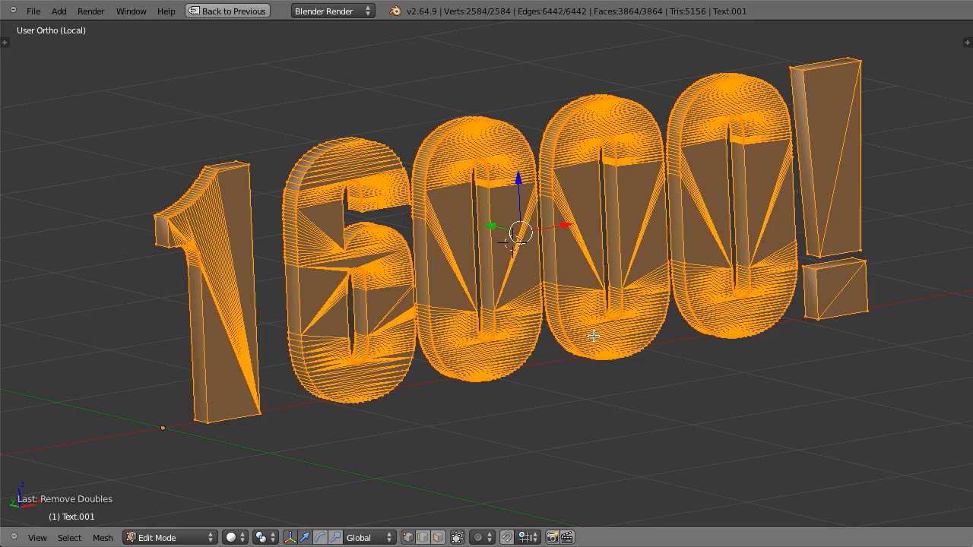
{"action": "scroll", "coordinate": [588, 335], "scroll_direction": "up", "scroll_amount": 4}
{"action": "middle_click_drag", "start_coordinate": [589, 335], "coordinate": [478, 211], "text": "shift"}
{"action": "scroll", "coordinate": [497, 269], "scroll_direction": "up", "scroll_amount": 6}
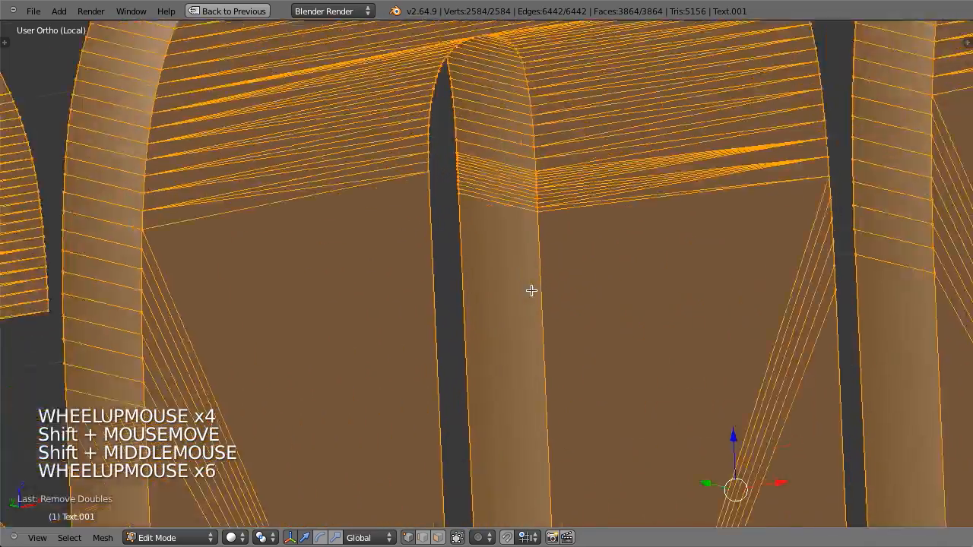
{"action": "scroll", "coordinate": [532, 290], "scroll_direction": "up", "scroll_amount": 1}
{"action": "scroll", "coordinate": [553, 259], "scroll_direction": "down", "scroll_amount": 5}
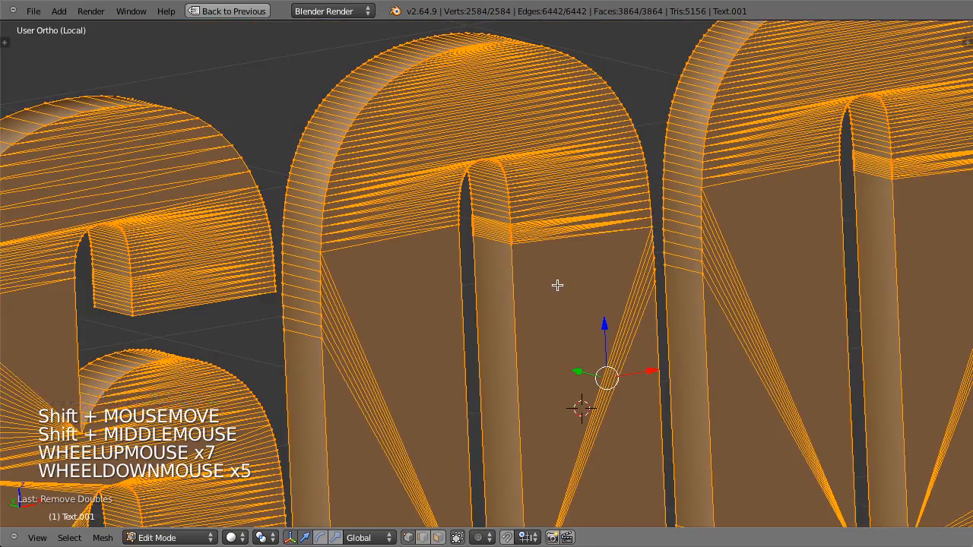
{"action": "scroll", "coordinate": [527, 299], "scroll_direction": "down", "scroll_amount": 4}
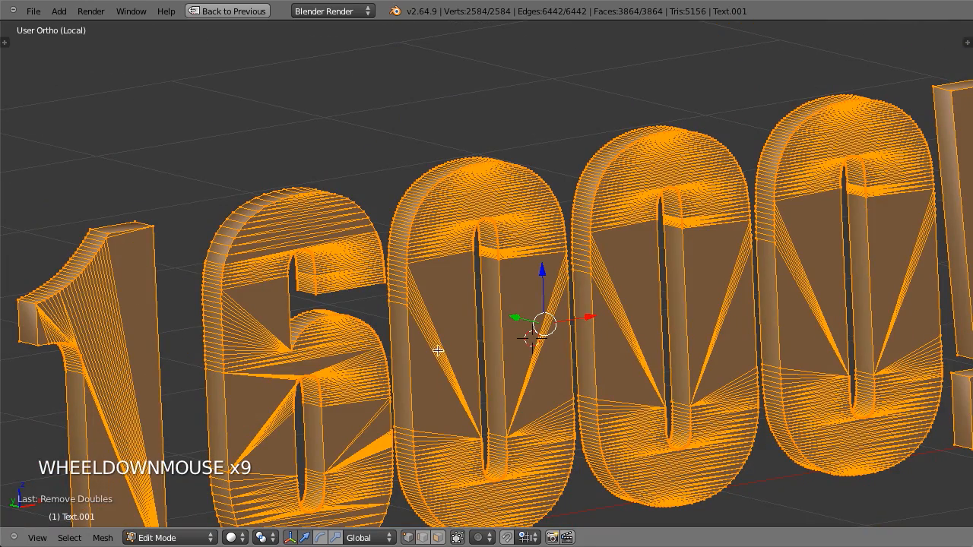
{"action": "middle_click_drag", "start_coordinate": [448, 393], "coordinate": [453, 294], "text": "shift"}
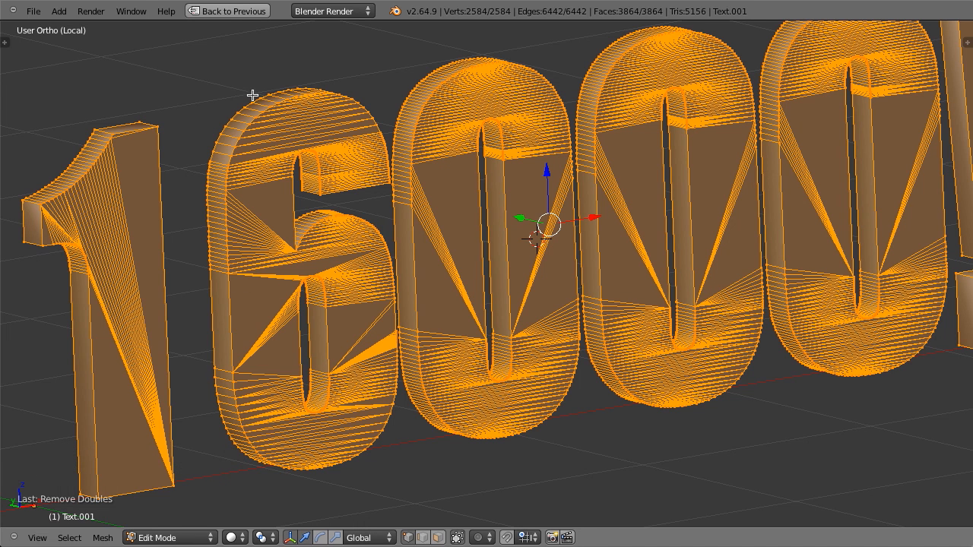
{"action": "middle_click_drag", "start_coordinate": [202, 447], "coordinate": [148, 443], "text": "shift"}
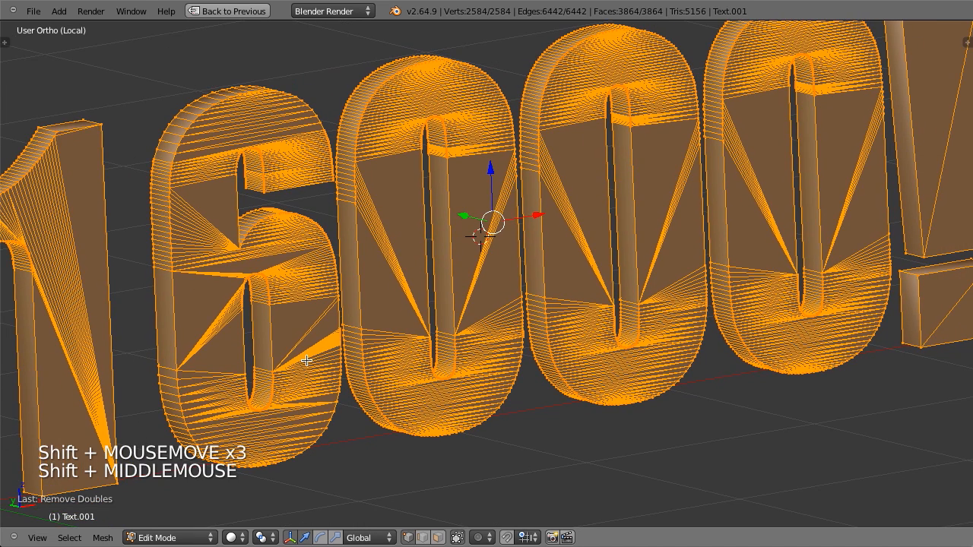
- Run Limited Dissolve on the whole number mesh
{"action": "key", "text": "space"}
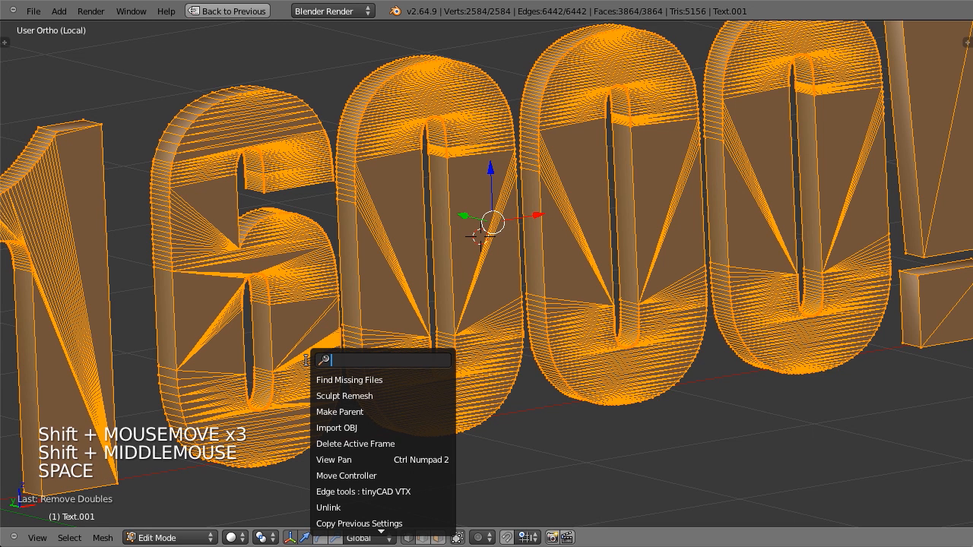
{"action": "type", "text": "limit"}
{"action": "key", "text": "Down"}
{"action": "key", "text": "Down"}
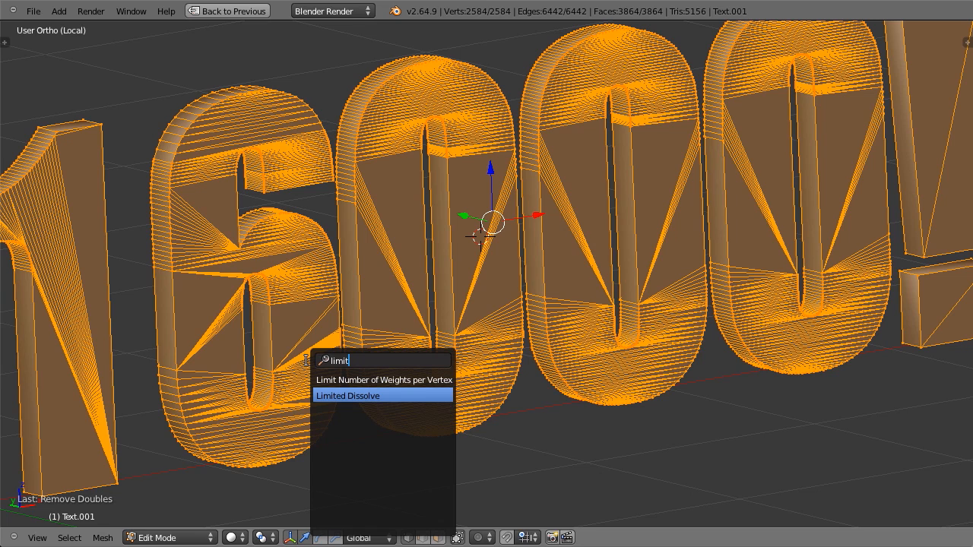
{"action": "key", "text": "Return"}
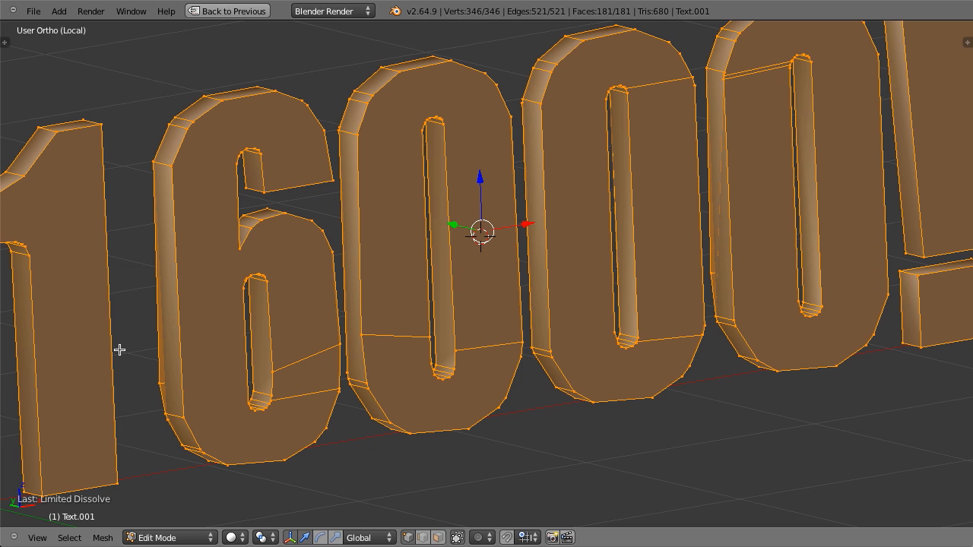
- Set the Limited Dissolve Max Angle to 0.5°, trying 0 and 0.05 as well
{"action": "key", "text": "F6"}
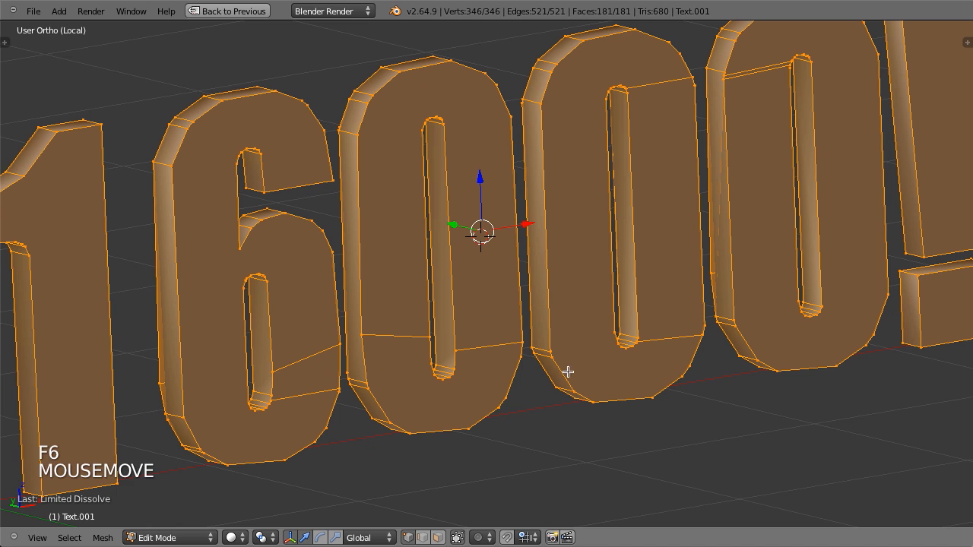
{"action": "key", "text": "F6"}
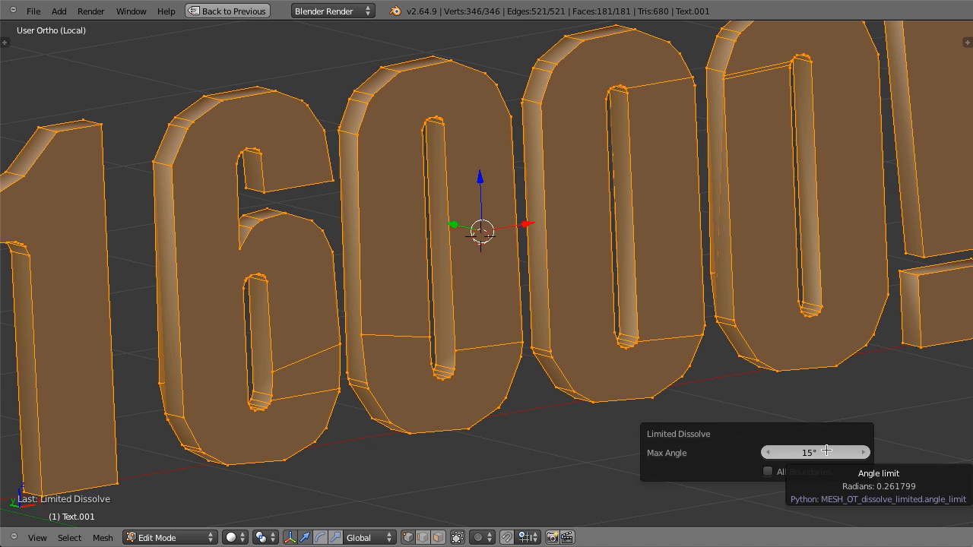
{"action": "left_click_drag", "start_coordinate": [807, 454], "coordinate": [782, 454]}
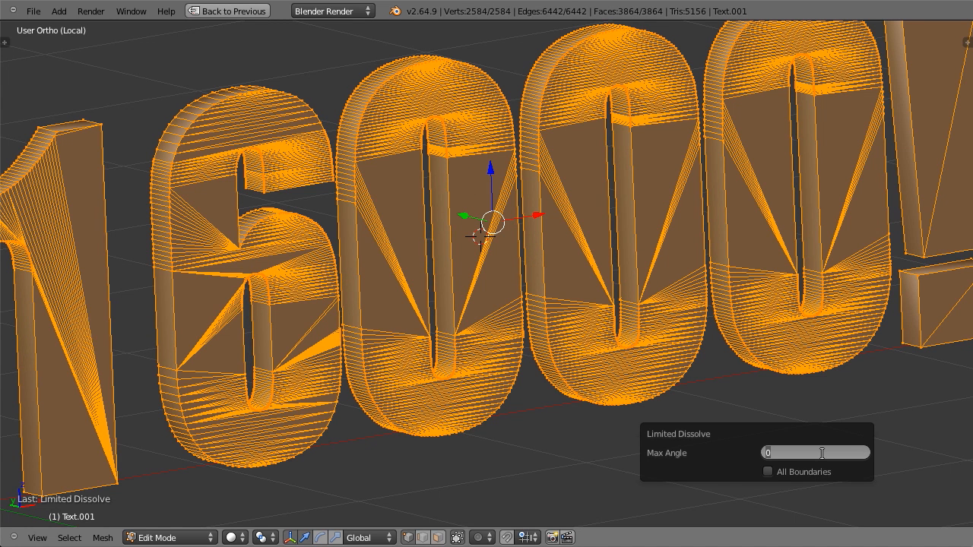
{"action": "type", "text": "0.5"}
{"action": "key", "text": "Return"}
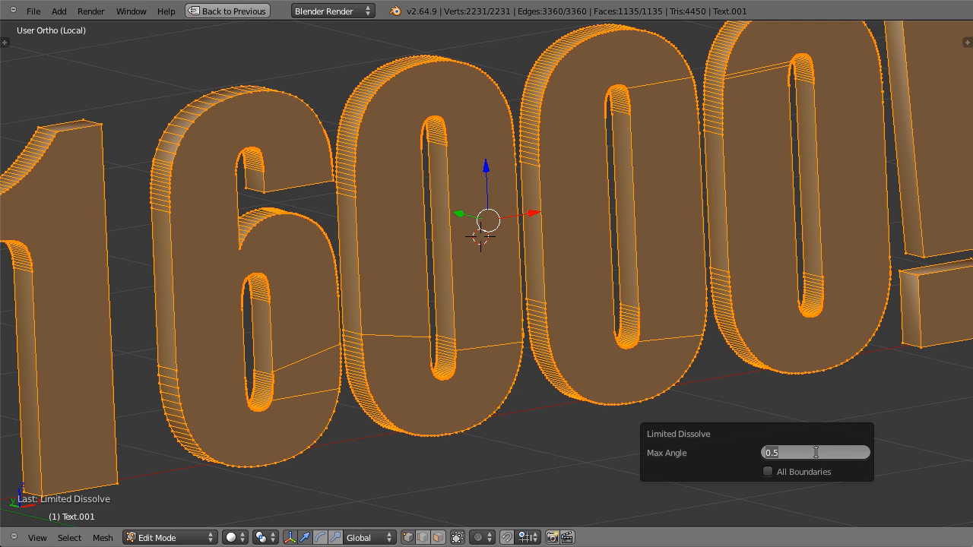
{"action": "key", "text": "Return"}
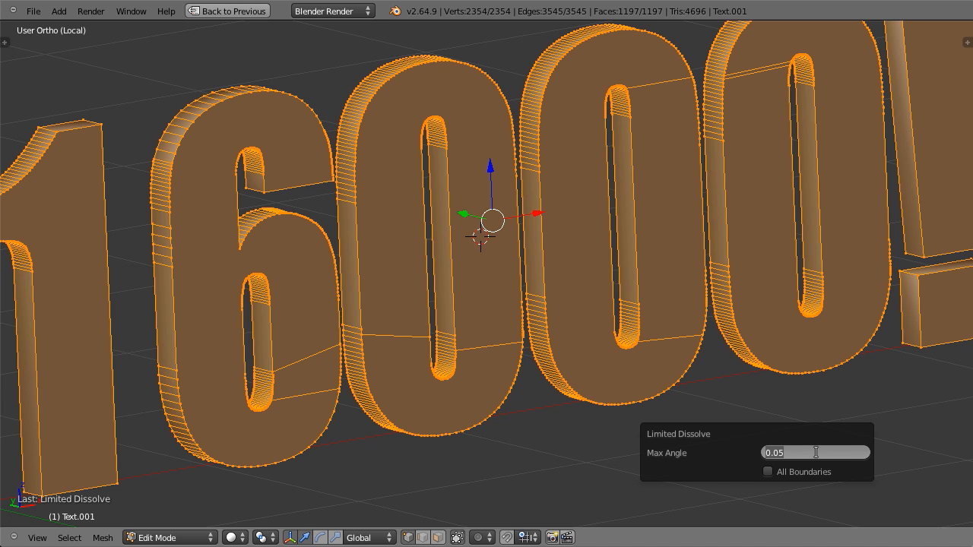
{"action": "type", "text": "0.5"}
{"action": "key", "text": "Return"}
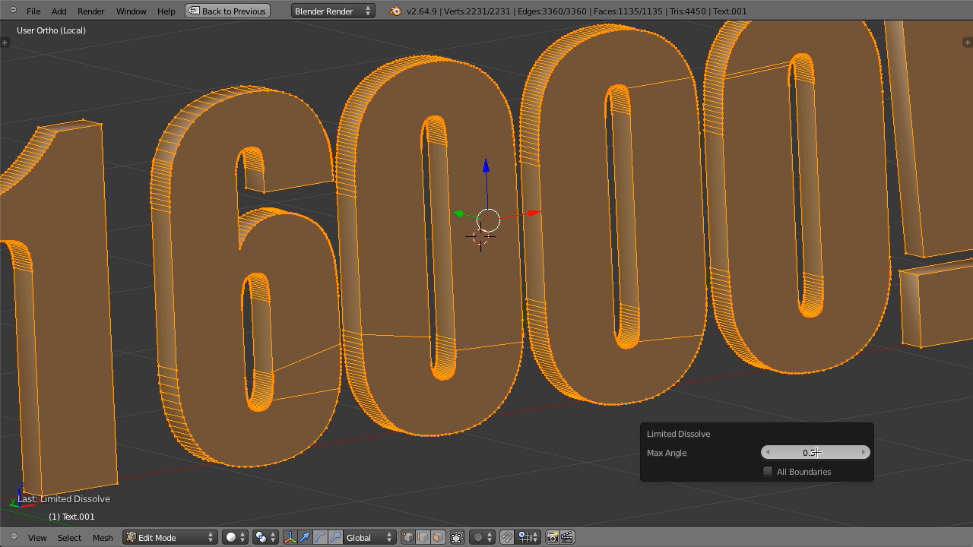
- Examine the simplified front faces and the rounded sides of the numbers from several angles
{"action": "scroll", "coordinate": [595, 235], "scroll_direction": "down", "scroll_amount": 3}
{"action": "middle_click_drag", "start_coordinate": [595, 235], "coordinate": [489, 282]}
{"action": "scroll", "coordinate": [476, 307], "scroll_direction": "up", "scroll_amount": 4}
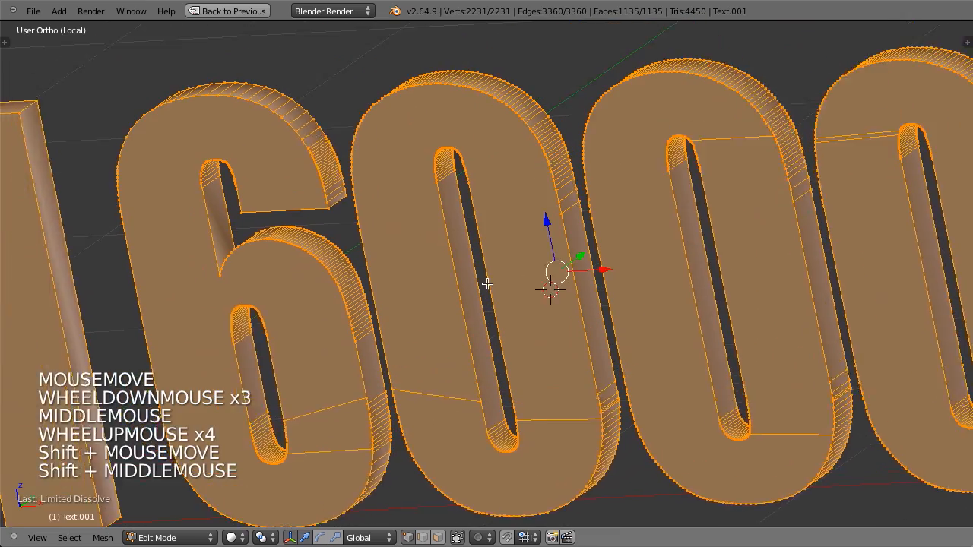
{"action": "scroll", "coordinate": [530, 417], "scroll_direction": "up", "scroll_amount": 1}
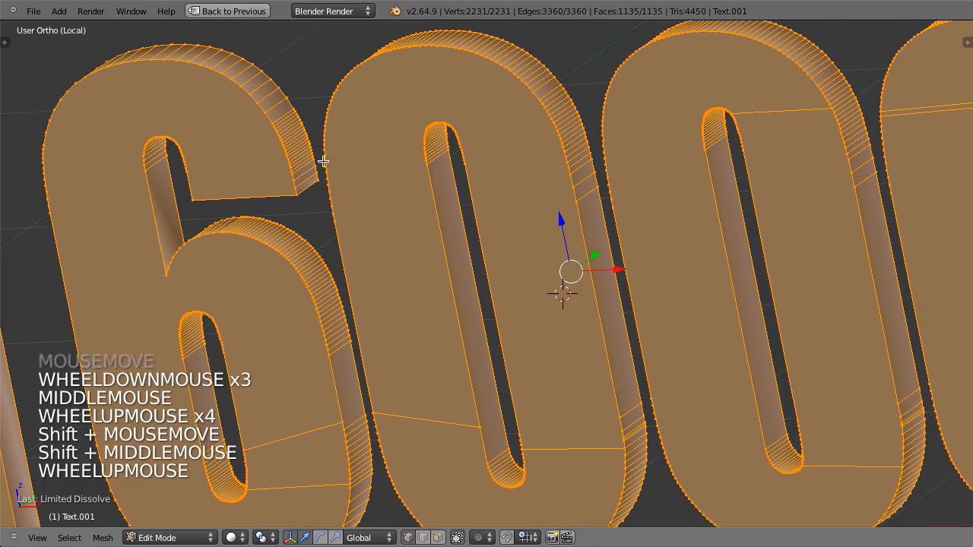
{"action": "scroll", "coordinate": [323, 162], "scroll_direction": "down", "scroll_amount": 5}
{"action": "middle_click_drag", "start_coordinate": [410, 213], "coordinate": [483, 242]}
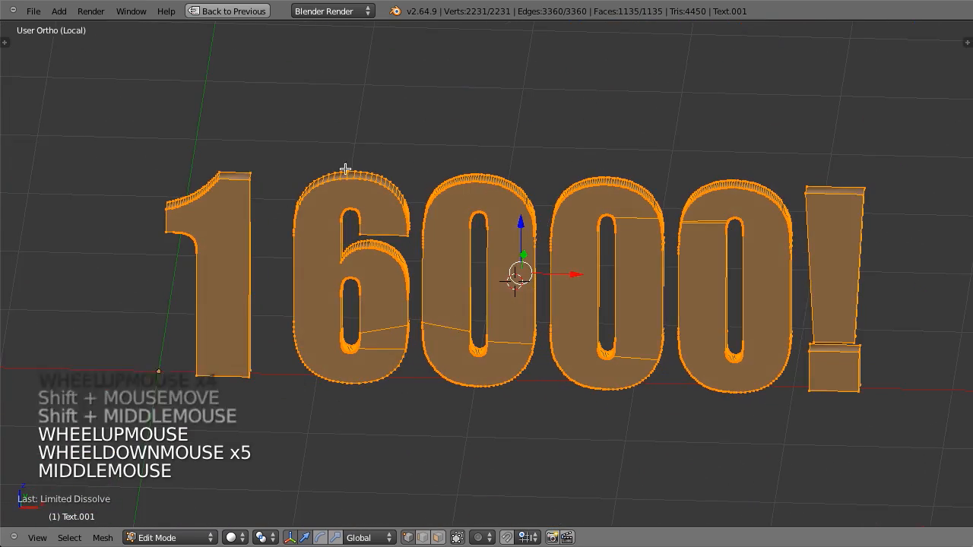
{"action": "middle_click_drag", "start_coordinate": [343, 404], "coordinate": [456, 348], "text": "shift"}
{"action": "scroll", "coordinate": [521, 358], "scroll_direction": "up", "scroll_amount": 3}
{"action": "middle_click_drag", "start_coordinate": [521, 358], "coordinate": [588, 326]}
{"action": "scroll", "coordinate": [589, 326], "scroll_direction": "up", "scroll_amount": 4}
{"action": "key", "text": "KP_1"}
{"action": "scroll", "coordinate": [585, 308], "scroll_direction": "down", "scroll_amount": 5}
{"action": "middle_click_drag", "start_coordinate": [641, 269], "coordinate": [654, 302], "text": "shift"}
- Switch to edge select mode and deselect the whole number mesh
{"action": "key", "text": "ctrl+Tab"}
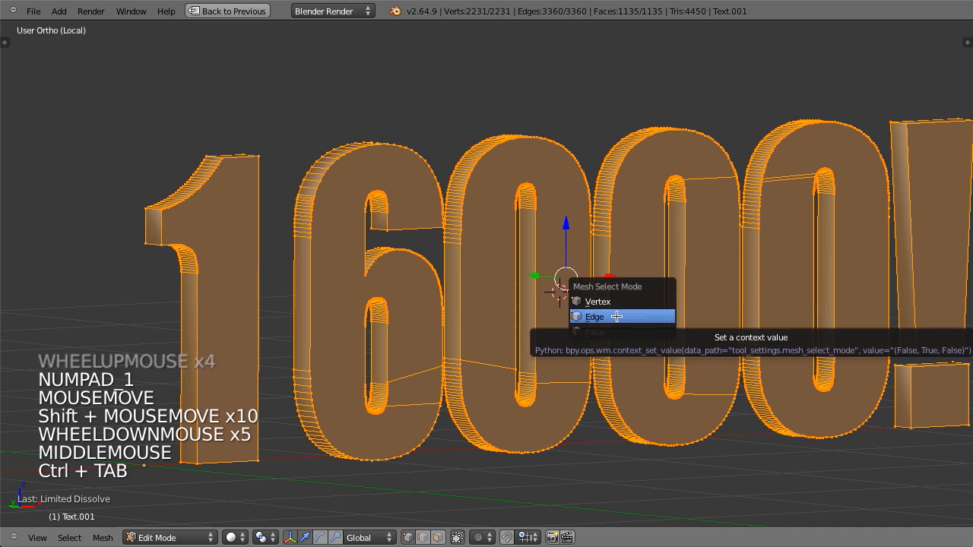
{"action": "middle_click_drag", "start_coordinate": [365, 270], "coordinate": [354, 266], "text": "shift"}
{"action": "scroll", "coordinate": [554, 276], "scroll_direction": "up", "scroll_amount": 4}
{"action": "key", "text": "a"}
- Select an edge across the lower inner curve of the 6's hole to inspect the edge spacing, and clear the selection
{"action": "middle_click_drag", "start_coordinate": [580, 157], "coordinate": [575, 289], "text": "shift"}
{"action": "scroll", "coordinate": [575, 289], "scroll_direction": "up", "scroll_amount": 5}
{"action": "key", "text": "KP_1"}
{"action": "scroll", "coordinate": [856, 284], "scroll_direction": "down", "scroll_amount": 6}
{"action": "mouse_move", "coordinate": [856, 284]}
{"action": "middle_mouse_down", "text": "shift"}
{"action": "mouse_move", "coordinate": [730, 347]}
{"action": "mouse_move", "coordinate": [641, 326]}
{"action": "mouse_move", "coordinate": [671, 354]}
{"action": "mouse_move", "coordinate": [697, 357]}
{"action": "mouse_move", "coordinate": [672, 350]}
{"action": "mouse_move", "coordinate": [588, 235]}
{"action": "mouse_move", "coordinate": [656, 297]}
{"action": "mouse_move", "coordinate": [604, 291]}
{"action": "mouse_move", "coordinate": [561, 326]}
{"action": "middle_mouse_up", "text": "shift"}
{"action": "scroll", "coordinate": [642, 332], "scroll_direction": "up", "scroll_amount": 6}
{"action": "key", "text": "z"}
{"action": "key", "text": "z"}
{"action": "right_click", "coordinate": [672, 350]}
{"action": "scroll", "coordinate": [624, 326], "scroll_direction": "down", "scroll_amount": 7}
{"action": "scroll", "coordinate": [656, 297], "scroll_direction": "up", "scroll_amount": 3}
{"action": "scroll", "coordinate": [604, 291], "scroll_direction": "up", "scroll_amount": 1}
{"action": "scroll", "coordinate": [608, 252], "scroll_direction": "up", "scroll_amount": 7}
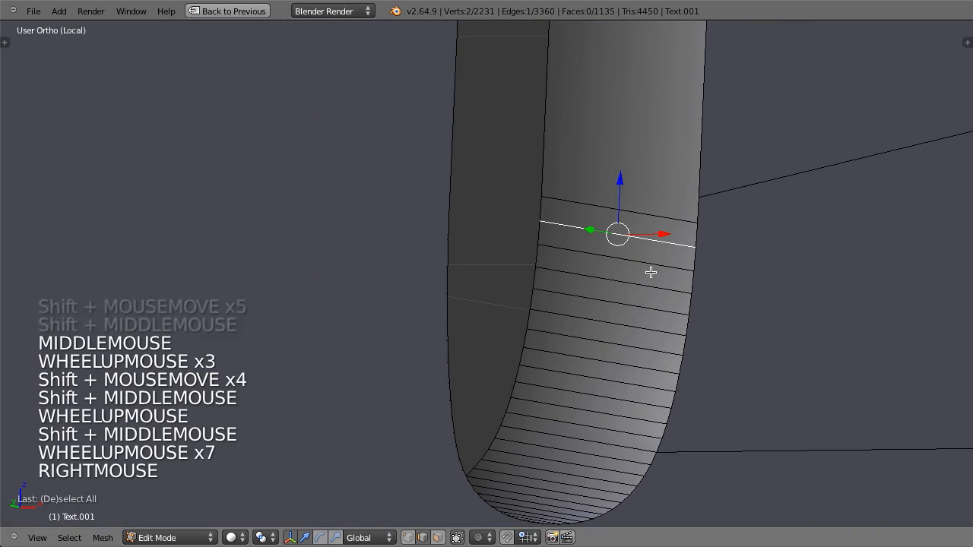
{"action": "scroll", "coordinate": [655, 285], "scroll_direction": "down", "scroll_amount": 6}
{"action": "middle_click_drag", "start_coordinate": [655, 285], "coordinate": [624, 237]}
{"action": "scroll", "coordinate": [601, 298], "scroll_direction": "down", "scroll_amount": 6}
{"action": "key", "text": "a"}
- Select three edges at the lower end of the middle zero's upper outer curve and inspect them in the front view
{"action": "scroll", "coordinate": [624, 236], "scroll_direction": "up", "scroll_amount": 6}
{"action": "middle_click_drag", "start_coordinate": [411, 384], "coordinate": [430, 363], "text": "shift"}
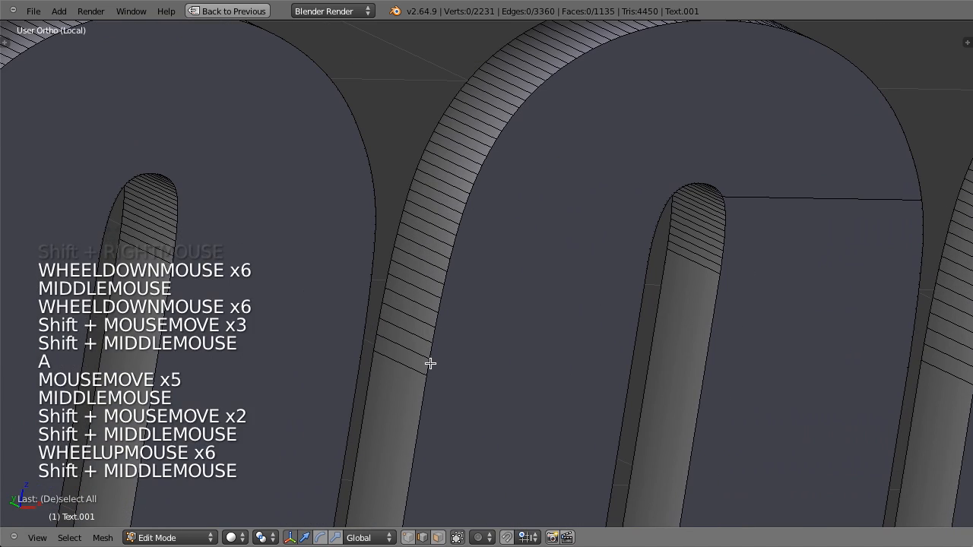
{"action": "scroll", "coordinate": [479, 341], "scroll_direction": "down", "scroll_amount": 4}
{"action": "key", "text": "KP_1"}
{"action": "middle_click_drag", "start_coordinate": [455, 322], "coordinate": [509, 293], "text": "shift"}
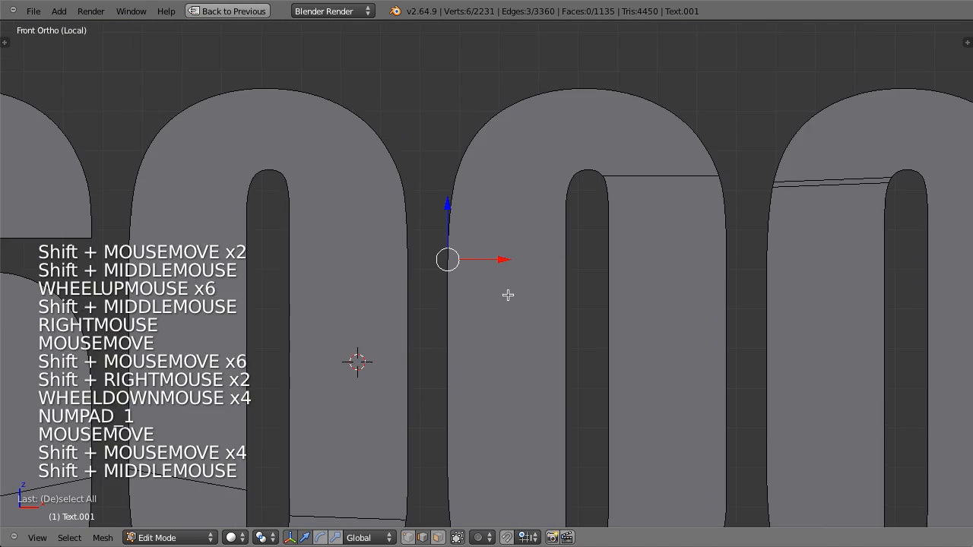
- Display the numbers in wireframe, switch to vertex select mode and clear the edge selection in the front view
{"action": "scroll", "coordinate": [509, 293], "scroll_direction": "up", "scroll_amount": 6}
{"action": "key", "text": "z"}
{"action": "middle_click_drag", "start_coordinate": [420, 259], "coordinate": [421, 256], "text": "shift"}
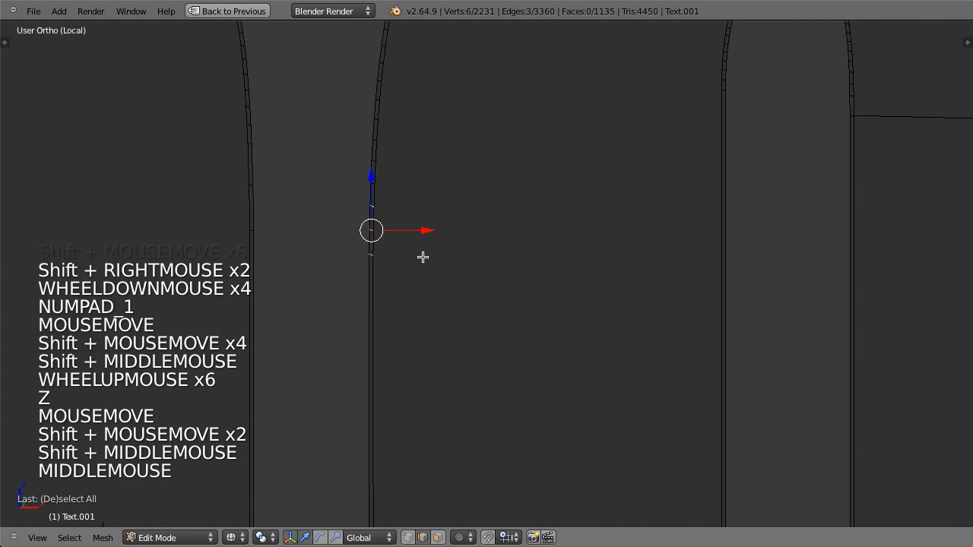
{"action": "key", "text": "ctrl+Tab"}
{"action": "left_click", "coordinate": [418, 248]}
{"action": "key", "text": "KP_1"}
{"action": "key", "text": "a"}
{"action": "scroll", "coordinate": [502, 317], "scroll_direction": "down", "scroll_amount": 9}
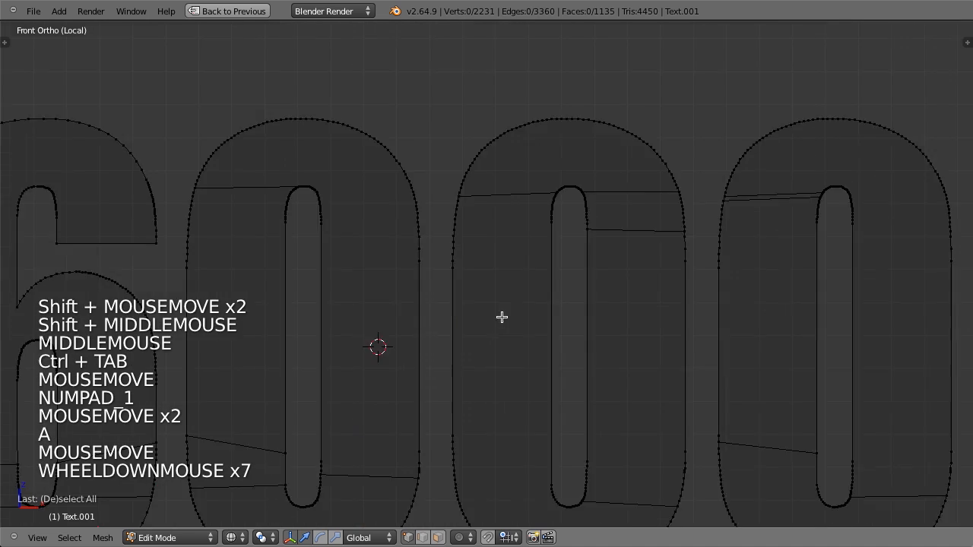
- Examine the vertex spacing along the numbers' curves in wireframe and solid display, and review the whole 16000! mesh from the front
{"action": "middle_click_drag", "start_coordinate": [621, 319], "coordinate": [388, 304], "text": "shift"}
{"action": "scroll", "coordinate": [389, 305], "scroll_direction": "up", "scroll_amount": 4}
{"action": "mouse_move", "coordinate": [391, 241]}
{"action": "middle_mouse_down"}
{"action": "mouse_move", "coordinate": [418, 226]}
{"action": "mouse_move", "coordinate": [381, 302]}
{"action": "middle_mouse_up"}
{"action": "key", "text": "z"}
{"action": "scroll", "coordinate": [300, 246], "scroll_direction": "down", "scroll_amount": 5}
{"action": "middle_click_drag", "start_coordinate": [299, 245], "coordinate": [541, 326], "text": "shift"}
{"action": "key", "text": "a"}
{"action": "scroll", "coordinate": [543, 315], "scroll_direction": "up", "scroll_amount": 3}
{"action": "key", "text": "KP_1"}
{"action": "scroll", "coordinate": [421, 302], "scroll_direction": "down", "scroll_amount": 5}
{"action": "middle_click_drag", "start_coordinate": [421, 302], "coordinate": [495, 343], "text": "shift"}
{"action": "scroll", "coordinate": [487, 327], "scroll_direction": "down", "scroll_amount": 2}
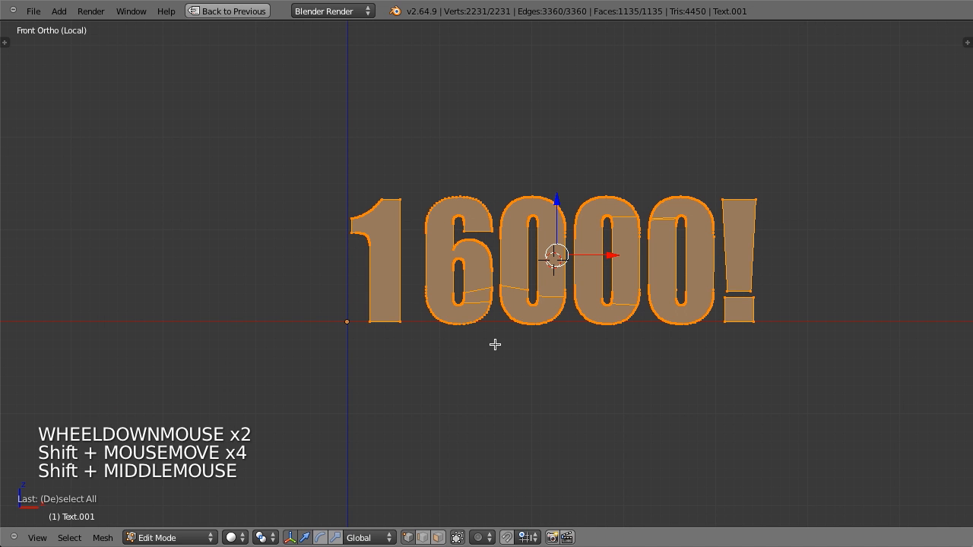
{"action": "scroll", "coordinate": [403, 258], "scroll_direction": "up", "scroll_amount": 3}
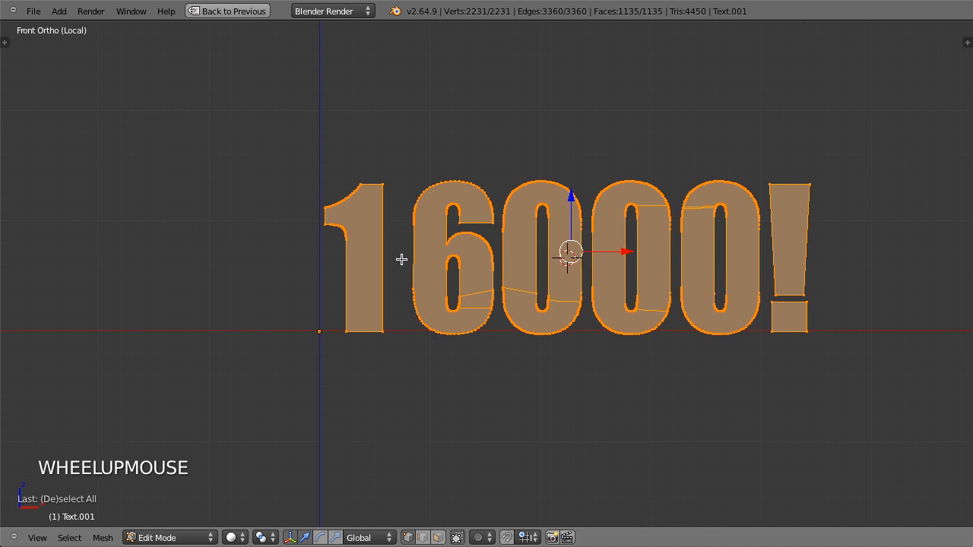
{"action": "middle_click_drag", "start_coordinate": [449, 278], "coordinate": [517, 284], "text": "shift"}
{"action": "key", "text": "a"}
{"action": "scroll", "coordinate": [533, 295], "scroll_direction": "down", "scroll_amount": 2}
{"action": "scroll", "coordinate": [532, 295], "scroll_direction": "up", "scroll_amount": 2}
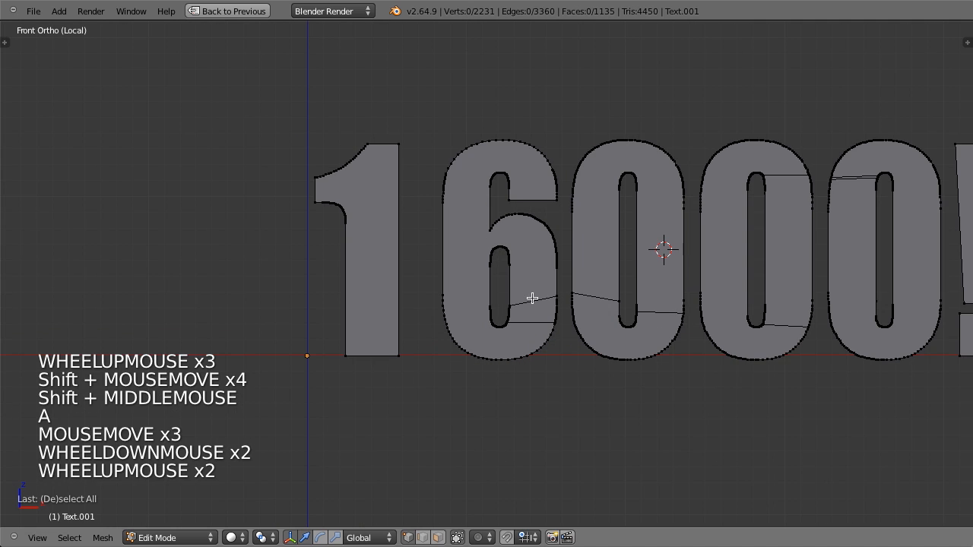
- Box-select the whole digit 1 in wireframe and move it along X until its stem is centred on the object's origin
{"action": "key", "text": "b"}
{"action": "right_click", "coordinate": [269, 102]}
{"action": "key", "text": "z"}
{"action": "key", "text": "b"}
{"action": "left_click_drag", "start_coordinate": [245, 60], "coordinate": [436, 434]}
{"action": "key", "text": "g"}
{"action": "key", "text": "x"}
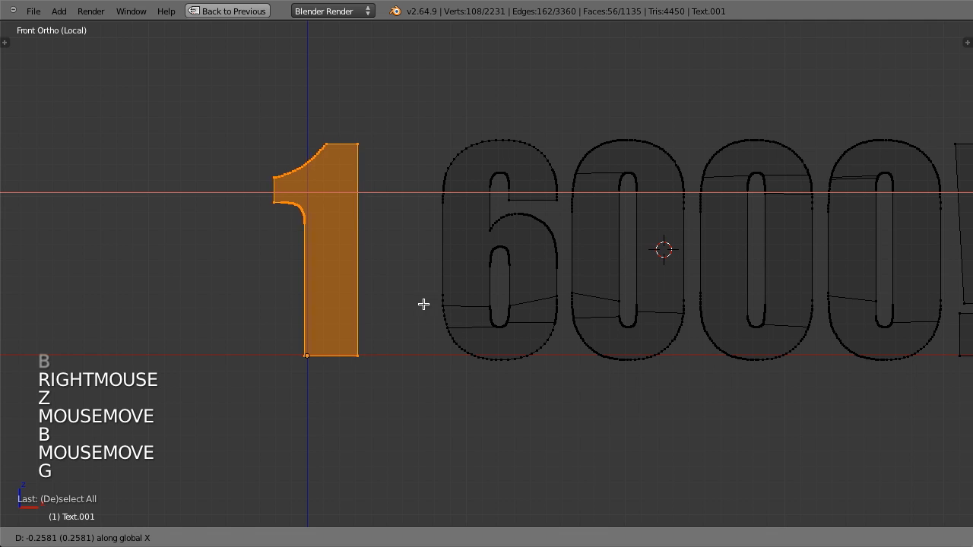
{"action": "left_click", "coordinate": [401, 302]}
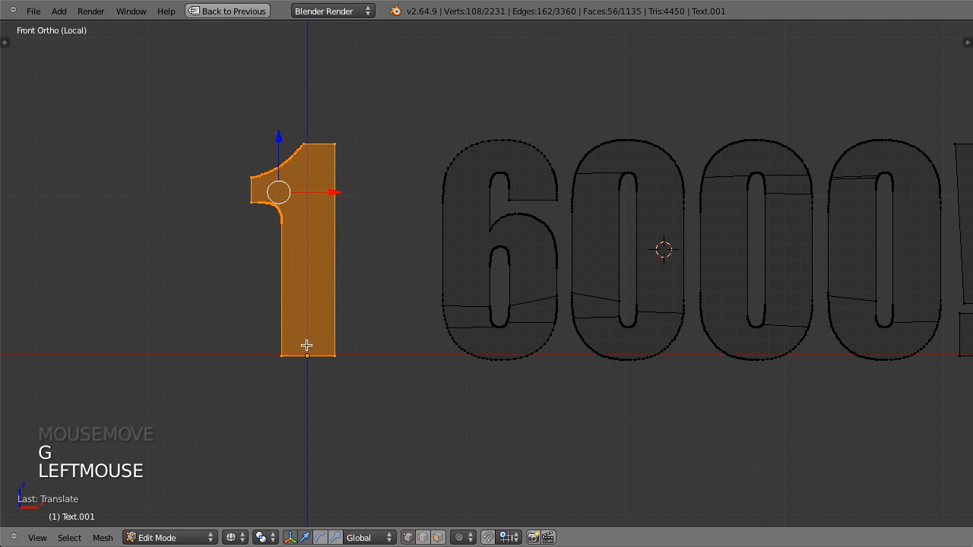
- Circle the object's origin below the 1 with a grease pencil stroke and erase the stroke
{"action": "key", "text": "d"}
{"action": "left_click_drag", "start_coordinate": [314, 367], "coordinate": [313, 351]}
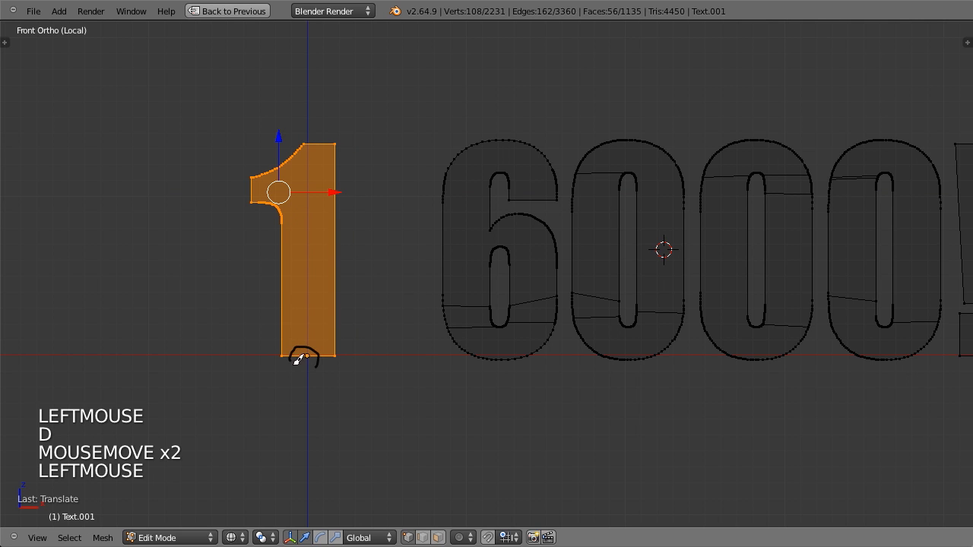
{"action": "middle_click_drag", "start_coordinate": [318, 371], "coordinate": [470, 369], "text": "shift"}
{"action": "scroll", "coordinate": [566, 307], "scroll_direction": "up", "scroll_amount": 3}
{"action": "scroll", "coordinate": [562, 310], "scroll_direction": "down", "scroll_amount": 3}
{"action": "key", "text": "d"}
{"action": "right_click_drag", "start_coordinate": [471, 368], "coordinate": [468, 367]}
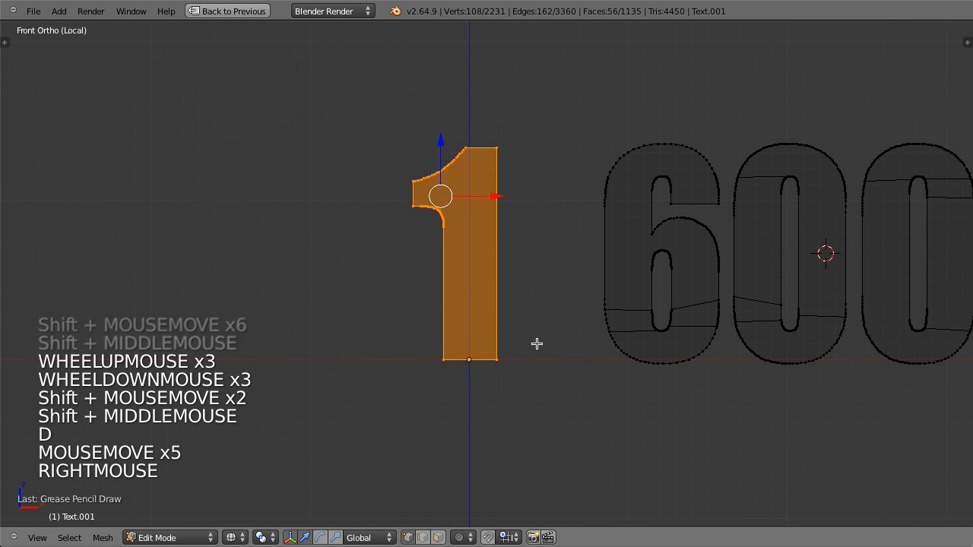
- Separate the selected digit 1 from the number mesh into its own object
{"action": "middle_click_drag", "start_coordinate": [536, 341], "coordinate": [482, 339], "text": "shift"}
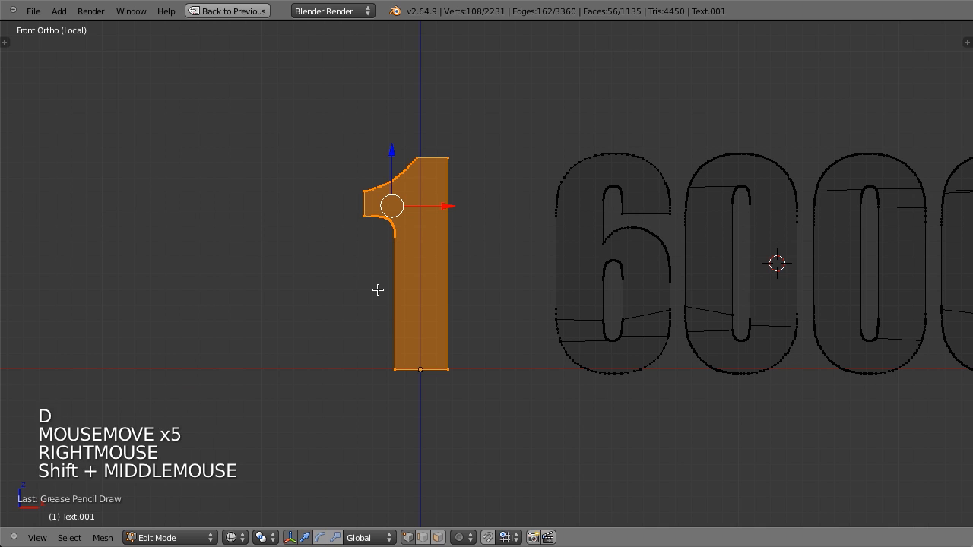
{"action": "key", "text": "p"}
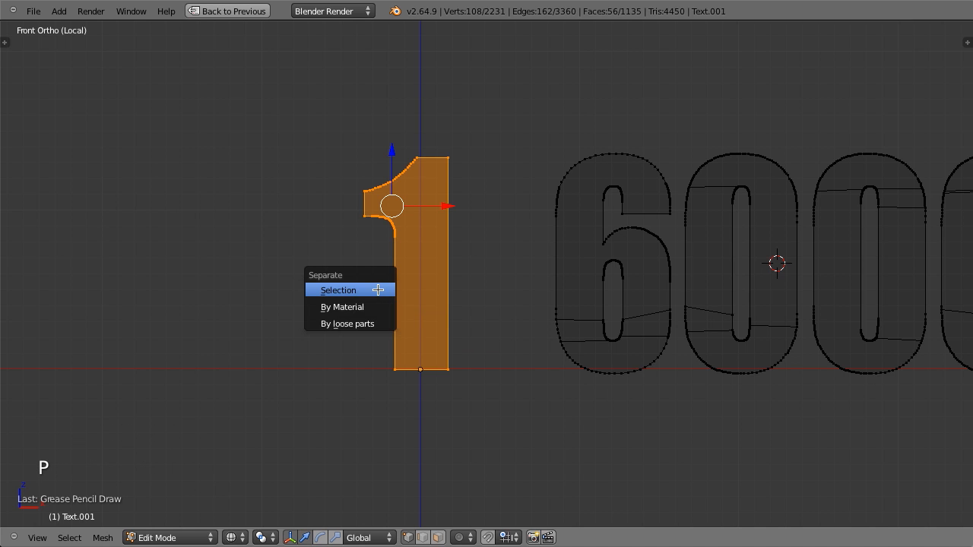
{"action": "left_click", "coordinate": [378, 290]}
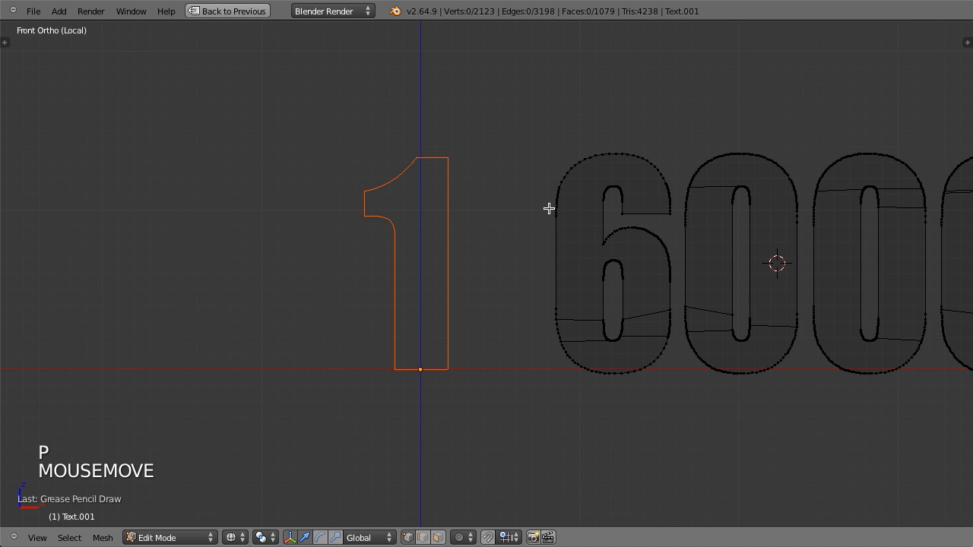
- Select the linked geometry of the 6, centre it on the origin along X and separate it into its own object
{"action": "key", "text": "l"}
{"action": "key", "text": "g"}
{"action": "key", "text": "x"}
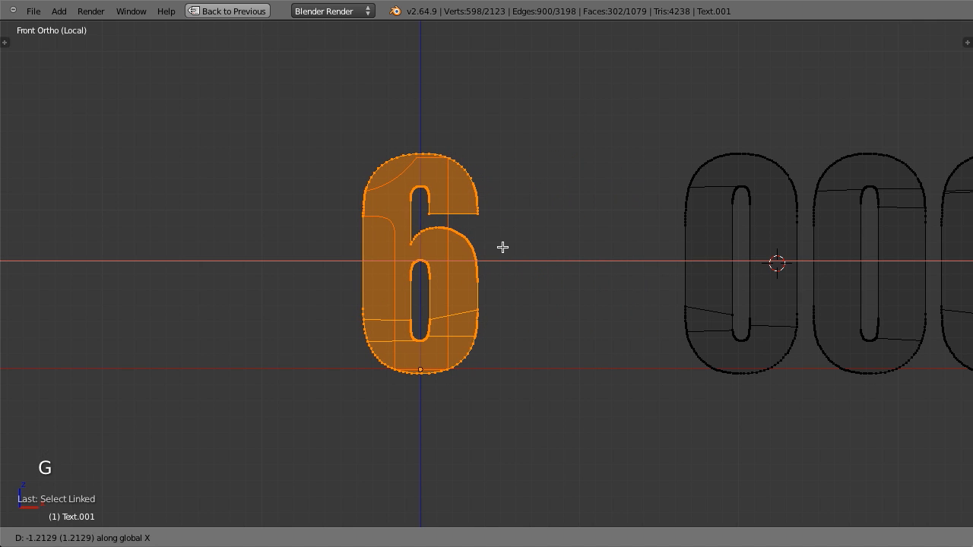
{"action": "left_click", "coordinate": [503, 246], "text": "shift"}
{"action": "key", "text": "p"}
{"action": "left_click", "coordinate": [503, 246]}
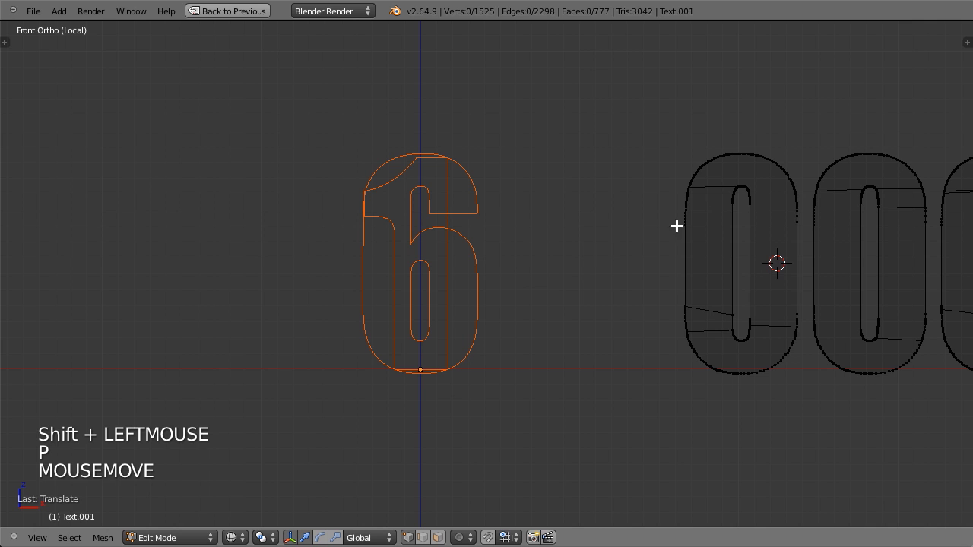
- Select the first zero, move it along X onto the origin and separate it into its own object
{"action": "key", "text": "l"}
{"action": "key", "text": "l"}
{"action": "key", "text": "g"}
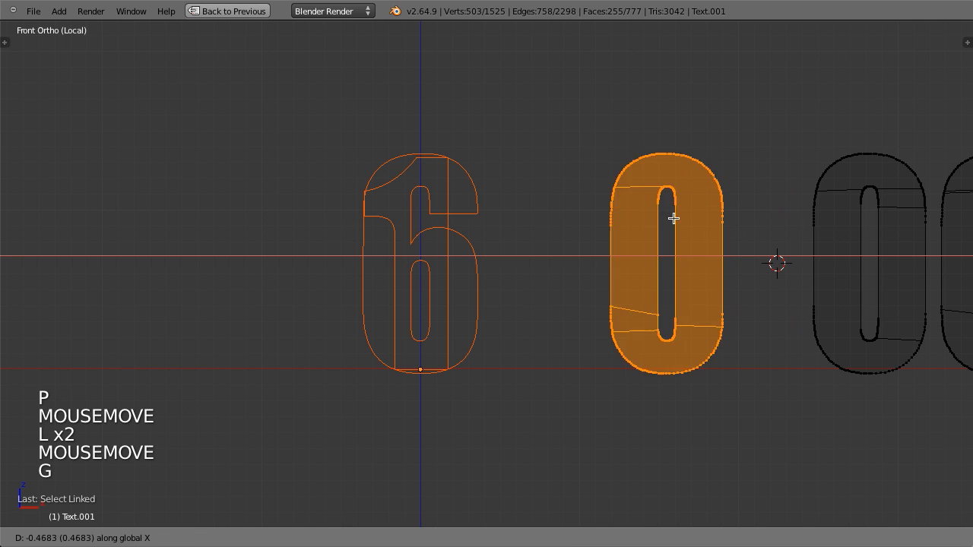
{"action": "left_click", "coordinate": [393, 230], "text": "shift"}
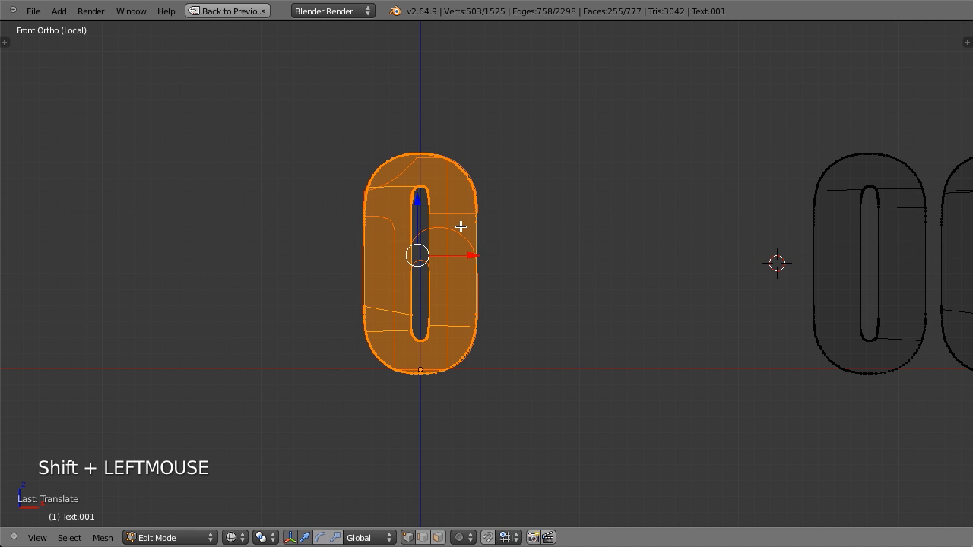
{"action": "key", "text": "p"}
{"action": "left_click", "coordinate": [459, 225]}
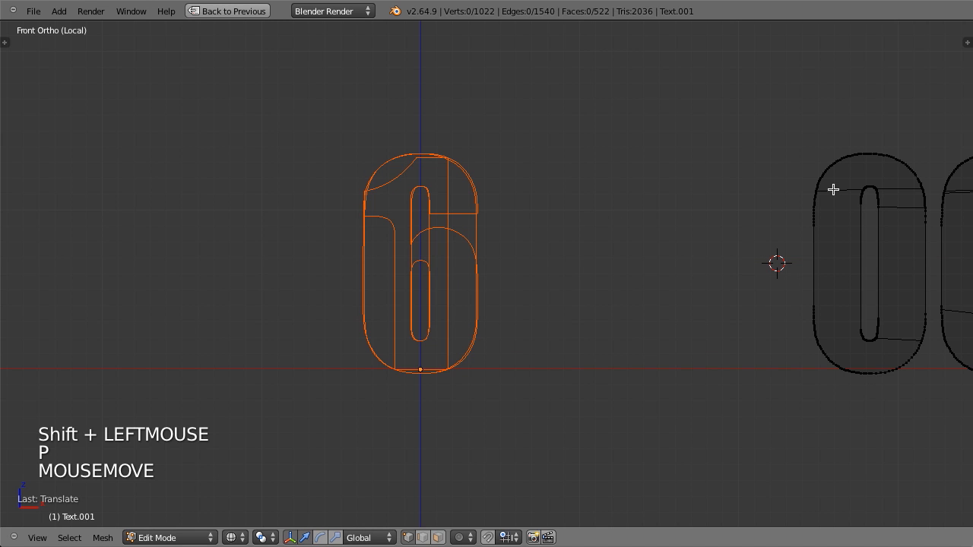
- Select the middle zero, move it along X onto the origin and separate it into its own object
{"action": "key", "text": "l"}
{"action": "scroll", "coordinate": [833, 189], "scroll_direction": "down", "scroll_amount": 2}
{"action": "key", "text": "g"}
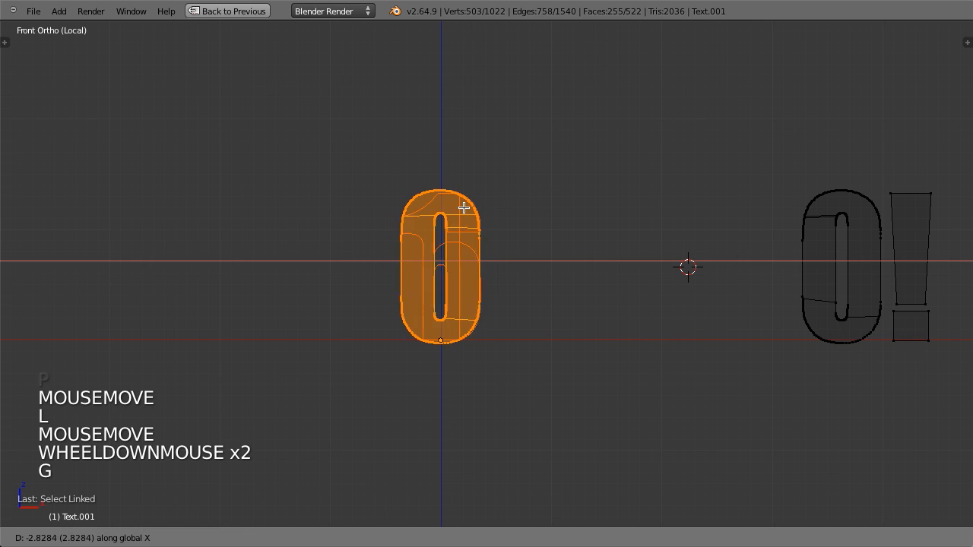
{"action": "left_click", "coordinate": [471, 205], "text": "shift"}
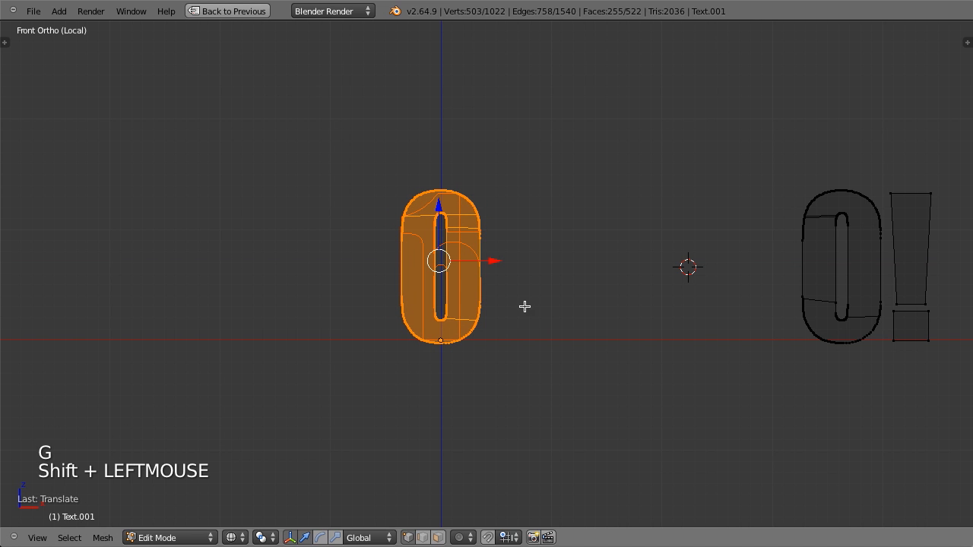
{"action": "scroll", "coordinate": [524, 307], "scroll_direction": "up", "scroll_amount": 3}
{"action": "key", "text": "p"}
{"action": "left_click", "coordinate": [555, 292]}
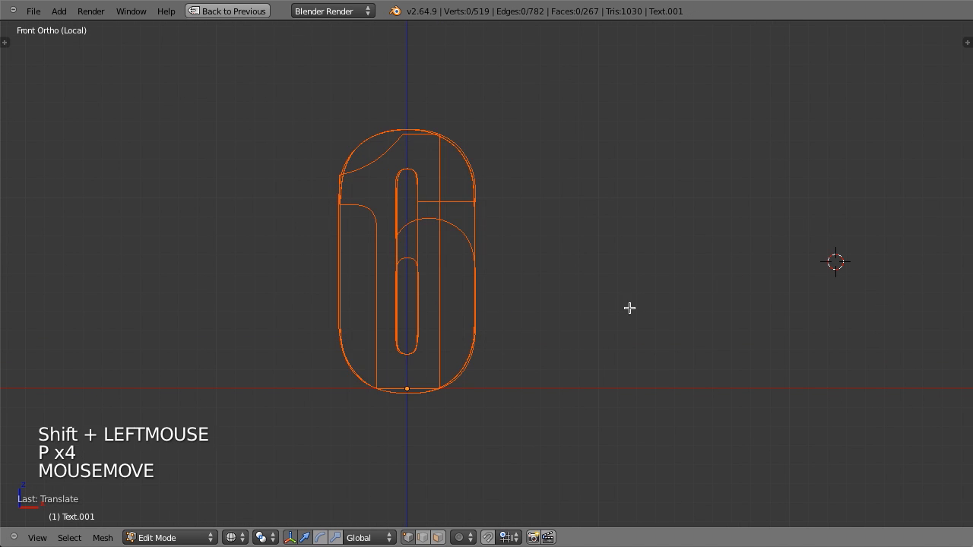
- Select the last zero, align it with the other digits at the origin along X and separate it into its own object
{"action": "scroll", "coordinate": [629, 308], "scroll_direction": "down", "scroll_amount": 3}
{"action": "key", "text": "semicolon"}
{"action": "key", "text": "k"}
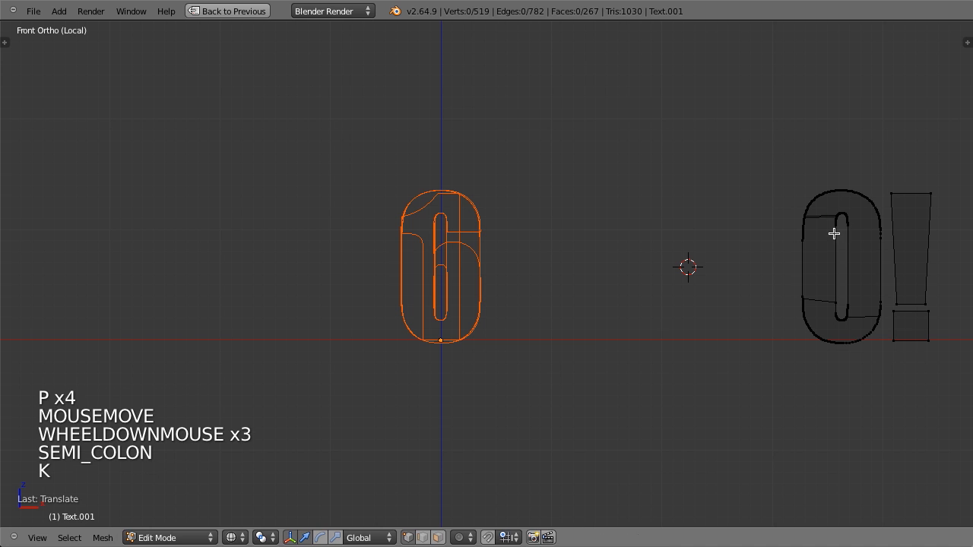
{"action": "right_click", "coordinate": [834, 233]}
{"action": "key", "text": "l"}
{"action": "key", "text": "g"}
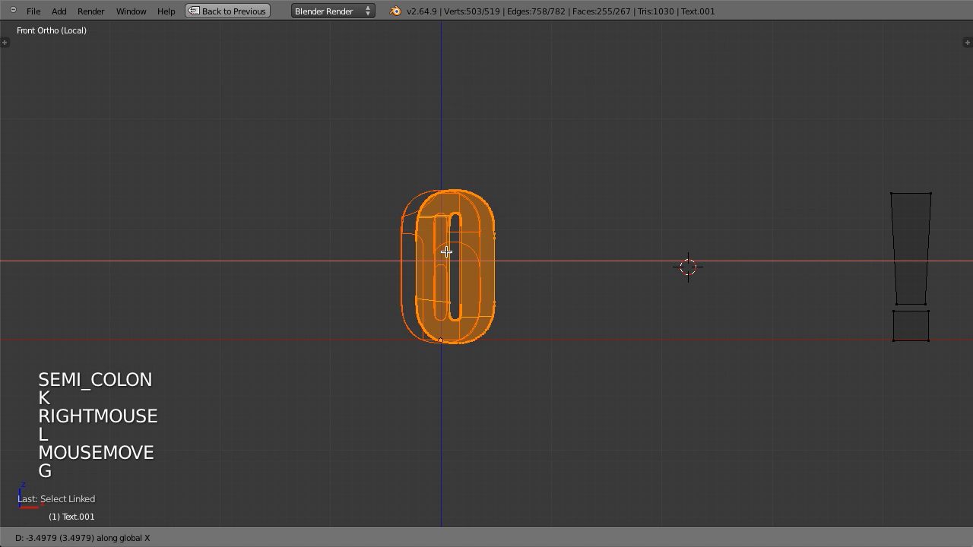
{"action": "left_click", "coordinate": [311, 279]}
{"action": "left_click", "coordinate": [524, 261], "text": "shift"}
{"action": "key", "text": "p"}
{"action": "left_click", "coordinate": [545, 259]}
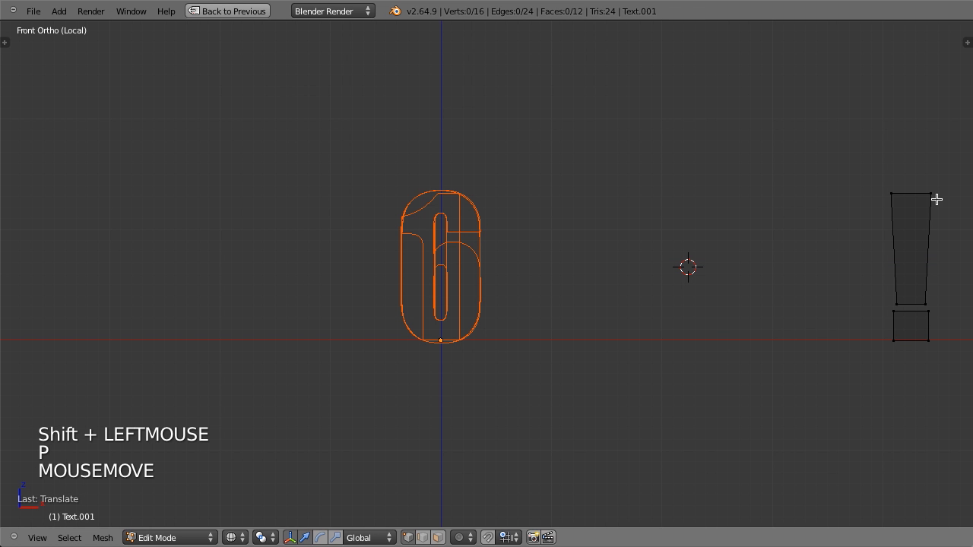
- Select both parts of the exclamation mark and move them along X to the origin
{"action": "key", "text": "l"}
{"action": "key", "text": "semicolon"}
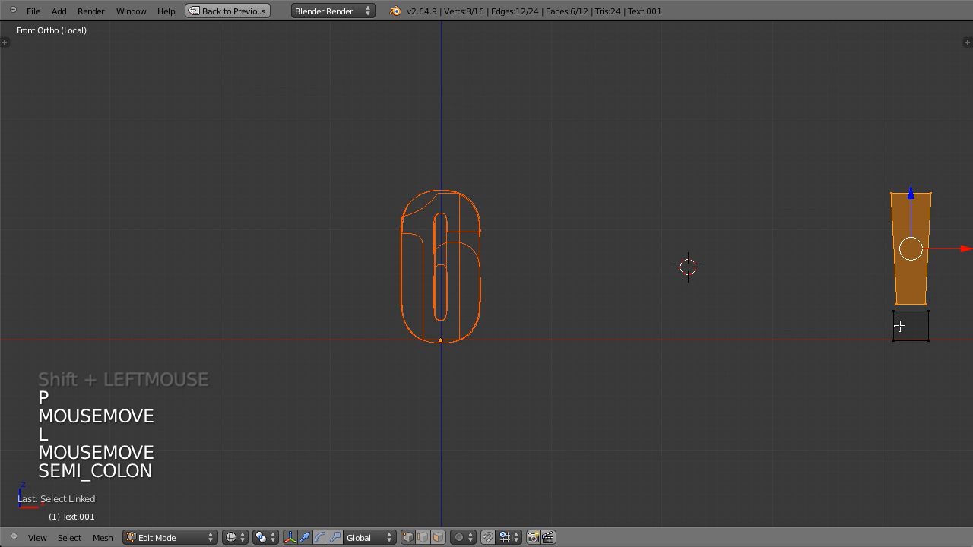
{"action": "key", "text": "l"}
{"action": "key", "text": "g"}
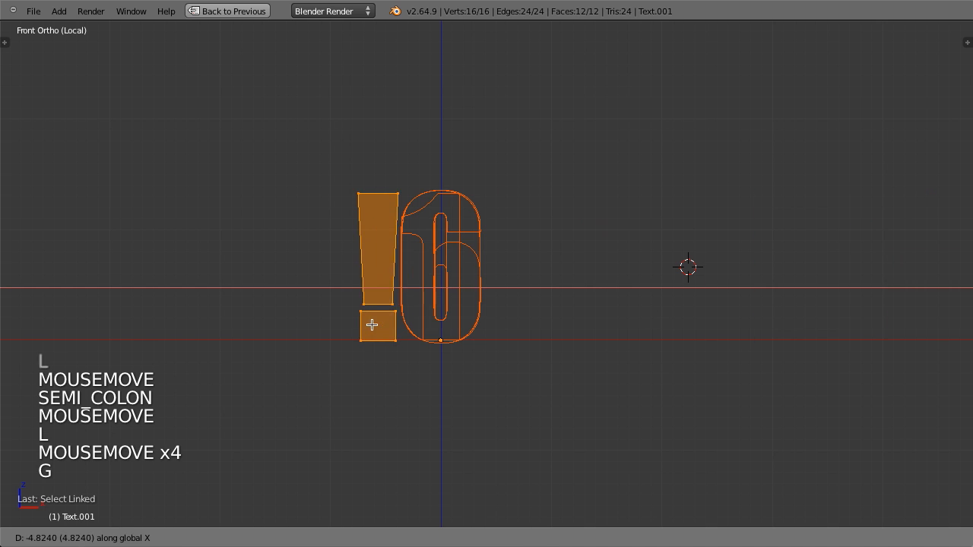
{"action": "left_click", "coordinate": [430, 321]}
- Fine-tune the exclamation mark's X position to centre it on the origin, separate it into its own object and return to object mode
{"action": "scroll", "coordinate": [455, 366], "scroll_direction": "up", "scroll_amount": 6}
{"action": "middle_click_drag", "start_coordinate": [455, 366], "coordinate": [548, 312], "text": "shift"}
{"action": "scroll", "coordinate": [552, 308], "scroll_direction": "up", "scroll_amount": 3}
{"action": "key", "text": "g"}
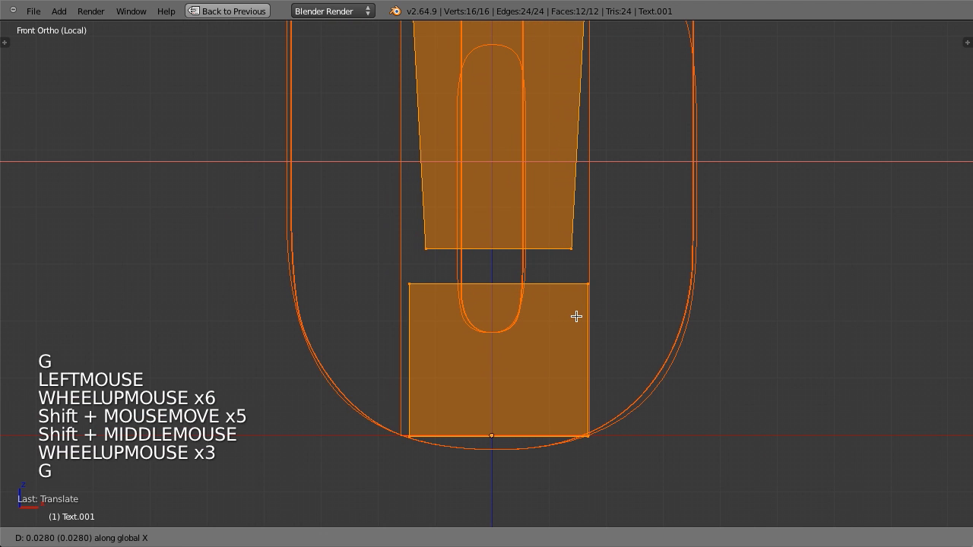
{"action": "left_click", "coordinate": [571, 316]}
{"action": "scroll", "coordinate": [601, 287], "scroll_direction": "down", "scroll_amount": 2}
{"action": "key", "text": "p"}
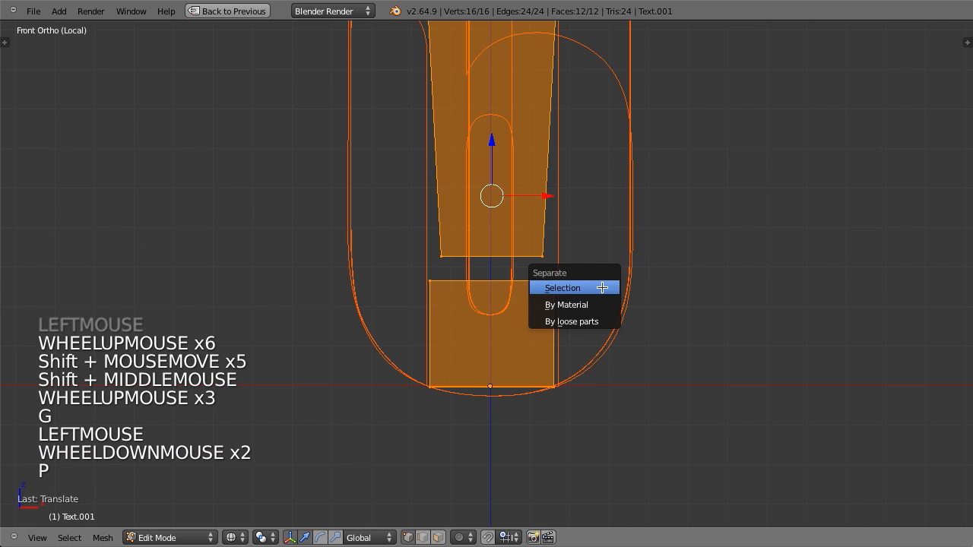
{"action": "left_click", "coordinate": [601, 286]}
{"action": "scroll", "coordinate": [602, 286], "scroll_direction": "down", "scroll_amount": 6}
{"action": "middle_click_drag", "start_coordinate": [601, 287], "coordinate": [582, 352], "text": "shift"}
{"action": "key", "text": "Tab"}
- Delete the emptied text object and undo the deletion
{"action": "scroll", "coordinate": [547, 347], "scroll_direction": "down", "scroll_amount": 5}
{"action": "key", "text": "x"}
{"action": "left_click", "coordinate": [547, 348]}
{"action": "scroll", "coordinate": [521, 351], "scroll_direction": "up", "scroll_amount": 4}
{"action": "key", "text": "ctrl+z"}
- Select only the exclamation mark object, restore the full editor layout and enlarge the scene's object list
{"action": "key", "text": "a"}
{"action": "right_click", "coordinate": [491, 370]}
{"action": "key", "text": "shift+space"}
{"action": "left_click_drag", "start_coordinate": [880, 90], "coordinate": [881, 334]}
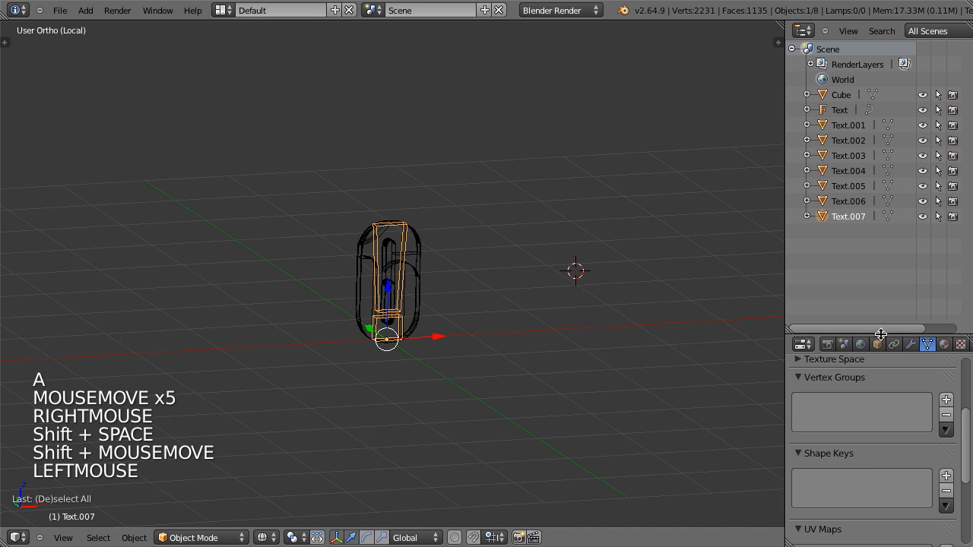
- Select the leftover empty object Text.001, check it by trying to move it, and delete it
{"action": "left_click", "coordinate": [840, 110]}
{"action": "scroll", "coordinate": [571, 243], "scroll_direction": "down", "scroll_amount": 1}
{"action": "left_click", "coordinate": [843, 125]}
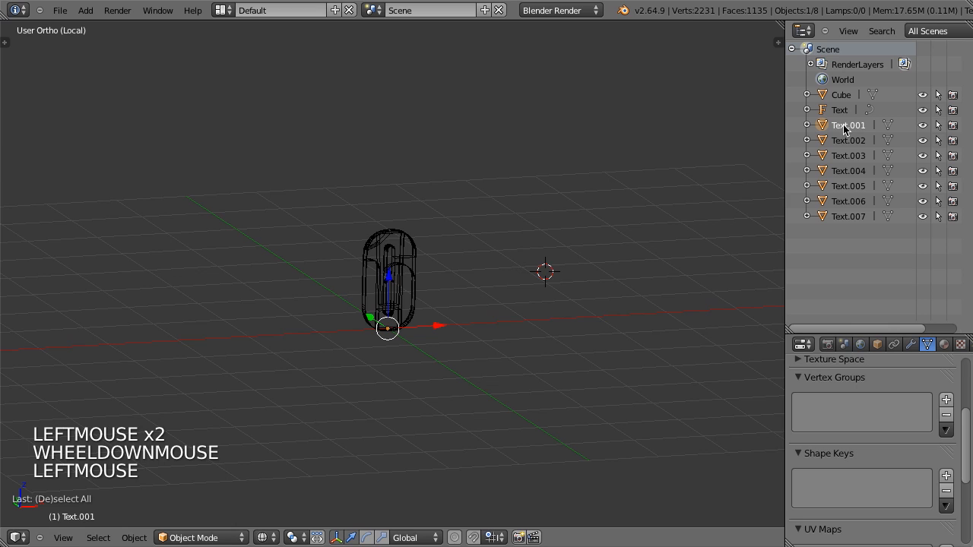
{"action": "scroll", "coordinate": [478, 358], "scroll_direction": "up", "scroll_amount": 4}
{"action": "key", "text": "g"}
{"action": "right_click", "coordinate": [597, 306]}
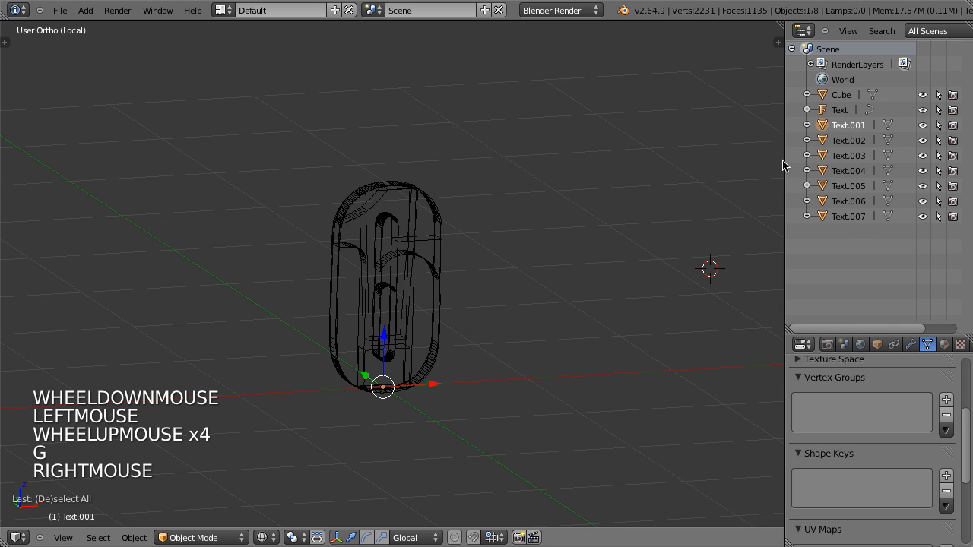
{"action": "key", "text": "x"}
{"action": "left_click", "coordinate": [517, 174]}
- Rename the digit 1 object, Text.002, as text_1
{"action": "left_click", "coordinate": [848, 125]}
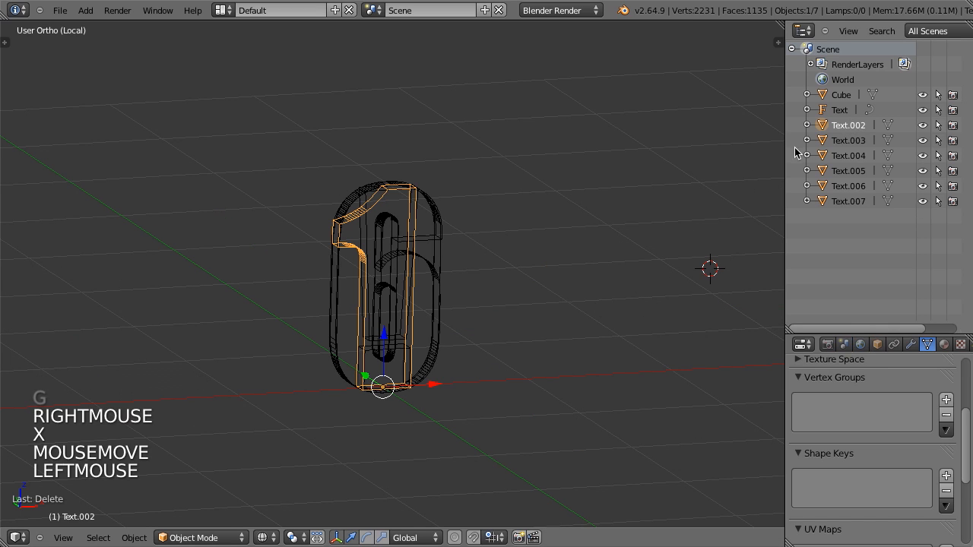
{"action": "left_click", "coordinate": [842, 126], "text": "ctrl"}
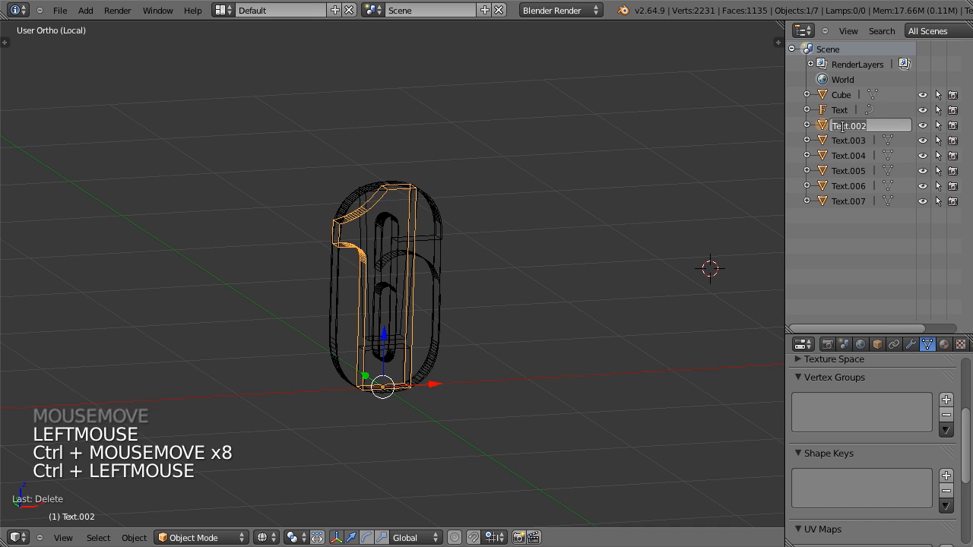
{"action": "type", "text": "text"}
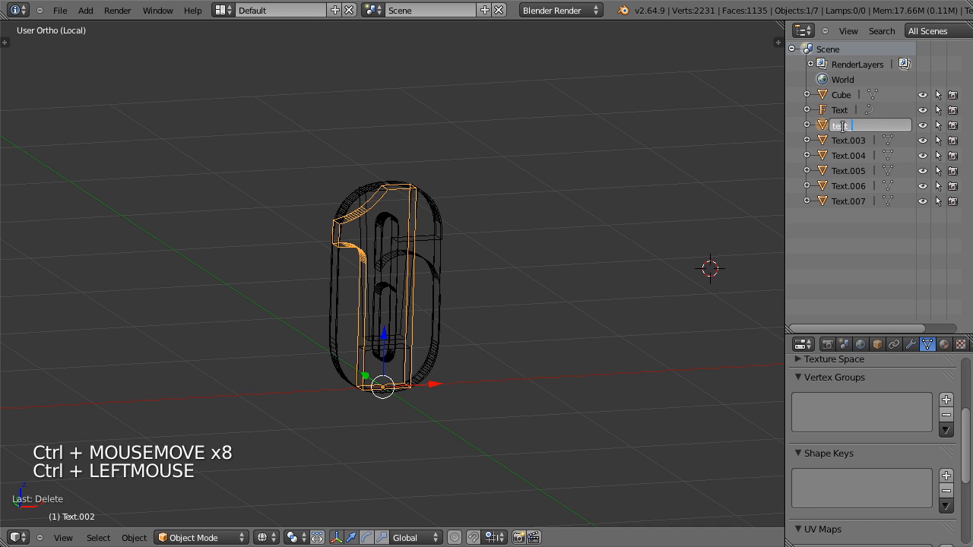
{"action": "type", "text": "_1"}
{"action": "key", "text": "Return"}
- Rename the digit 6 object, Text.003, as teext_6
{"action": "left_click", "coordinate": [844, 127]}
{"action": "left_click", "coordinate": [843, 126], "text": "ctrl"}
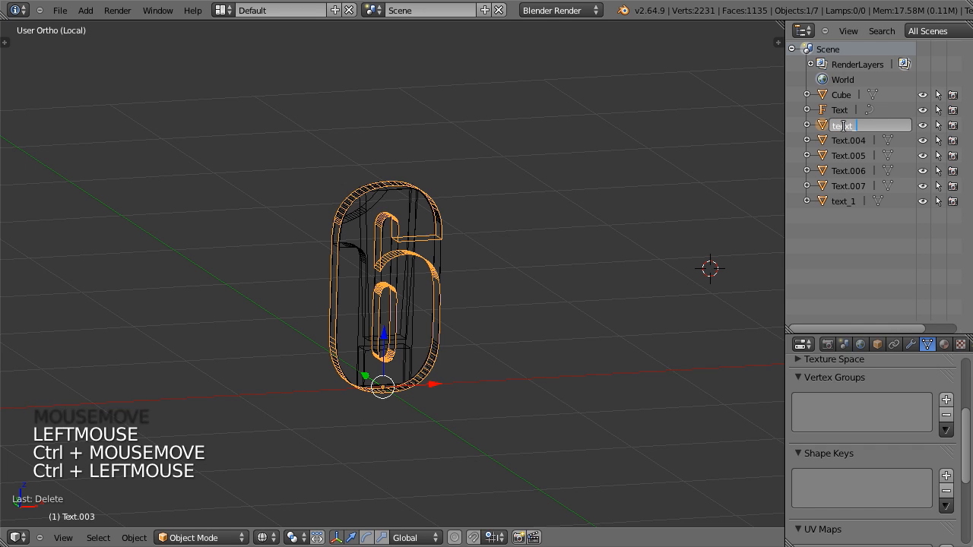
{"action": "type", "text": "teext_6"}
{"action": "key", "text": "Return"}
- Rename the first digit 0 object, Text.004, as text_0.1
{"action": "scroll", "coordinate": [844, 127], "scroll_direction": "up", "scroll_amount": 1}
{"action": "left_click", "coordinate": [844, 126]}
{"action": "left_click", "coordinate": [844, 126], "text": "ctrl"}
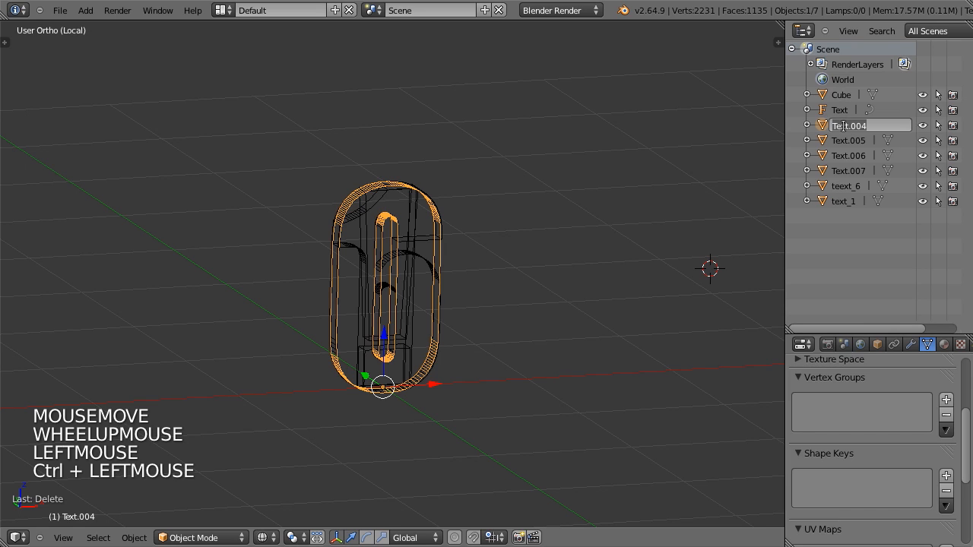
{"action": "type", "text": "text"}
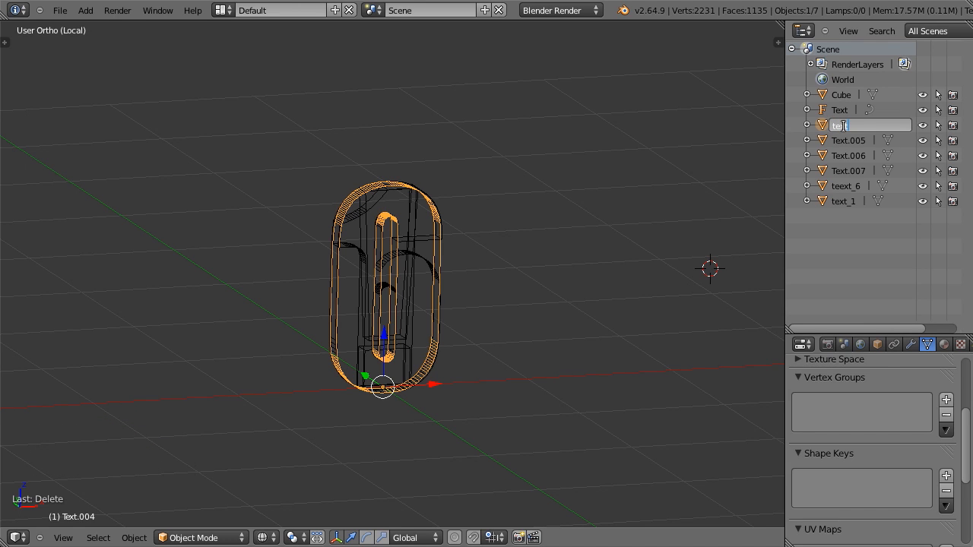
{"action": "type", "text": "_0.1"}
{"action": "key", "text": "Return"}
- Rename the second digit 0 object, Text.005, as text_0.2
{"action": "left_click", "coordinate": [844, 127]}
{"action": "left_click", "coordinate": [844, 127], "text": "ctrl"}
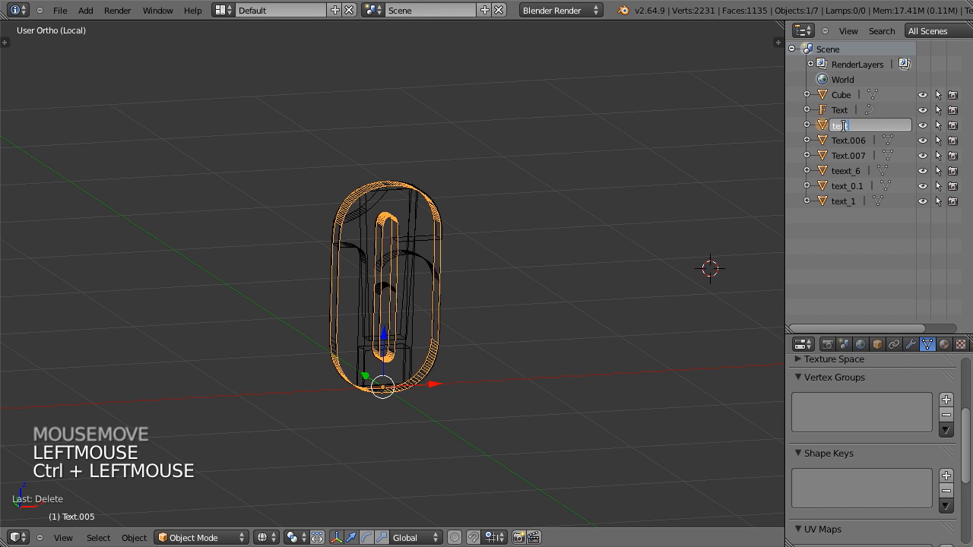
{"action": "key", "text": "Return"}
- Rename the third digit 0 object, Text.006, as text_0.3
{"action": "left_click", "coordinate": [843, 126]}
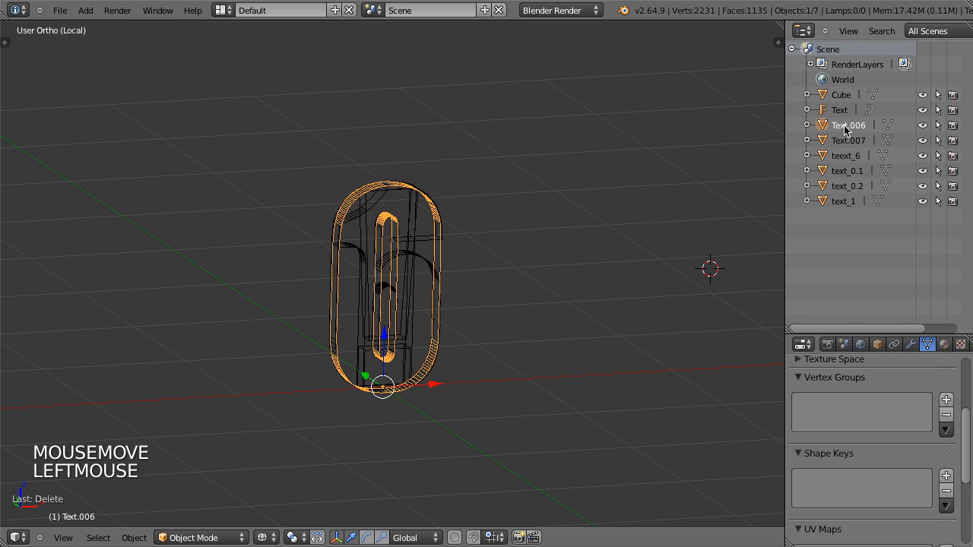
{"action": "left_click", "coordinate": [843, 127], "text": "ctrl"}
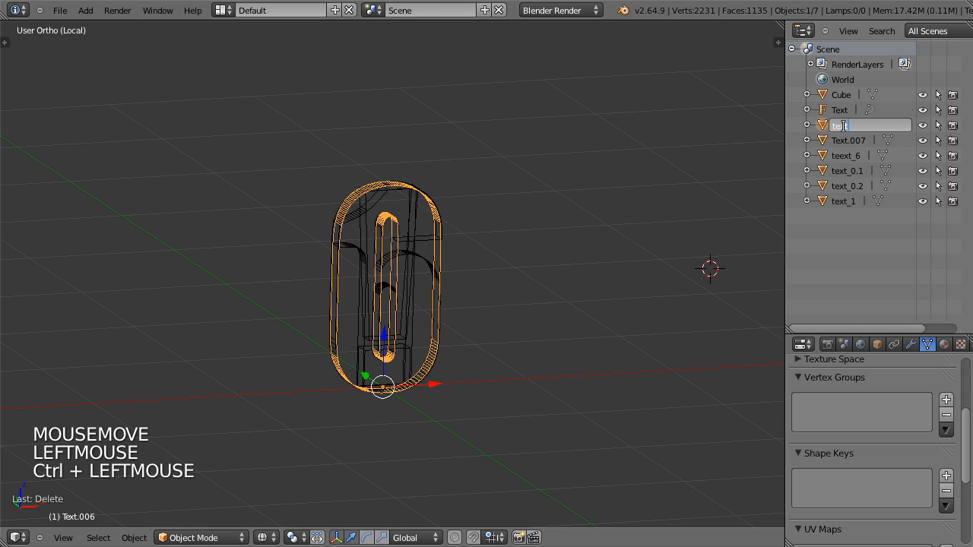
{"action": "type", "text": "text_0."}
{"action": "type", "text": "3"}
{"action": "key", "text": "Return"}
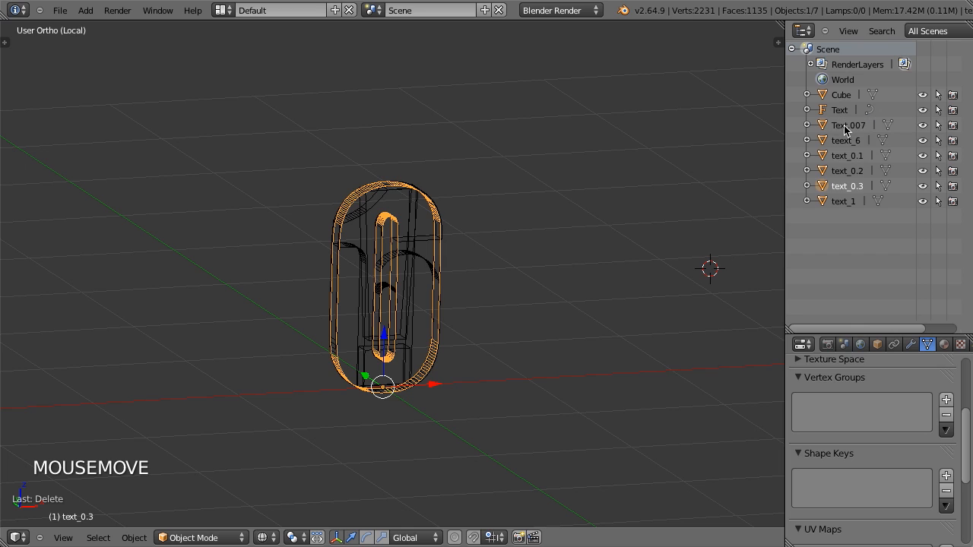
- Rename the exclamation mark object, Text.007, as text_exclamation
{"action": "left_click", "coordinate": [843, 128]}
{"action": "left_click", "coordinate": [843, 126], "text": "ctrl"}
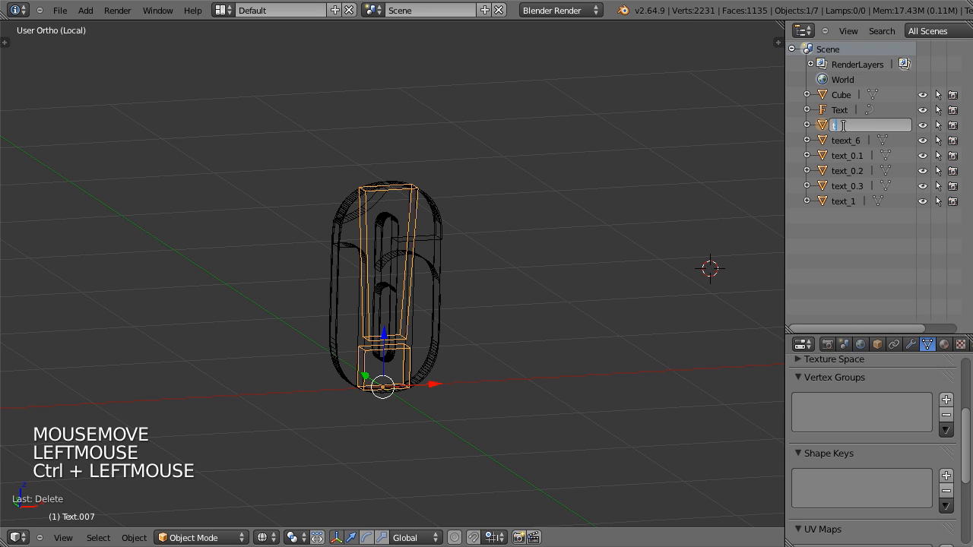
{"action": "type", "text": "text_excla"}
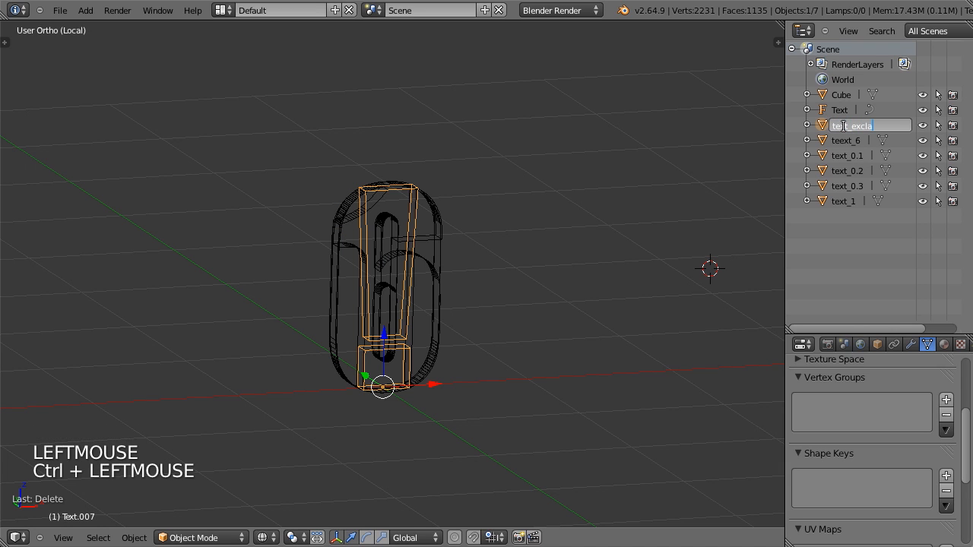
{"action": "type", "text": "mation"}
{"action": "key", "text": "Return"}
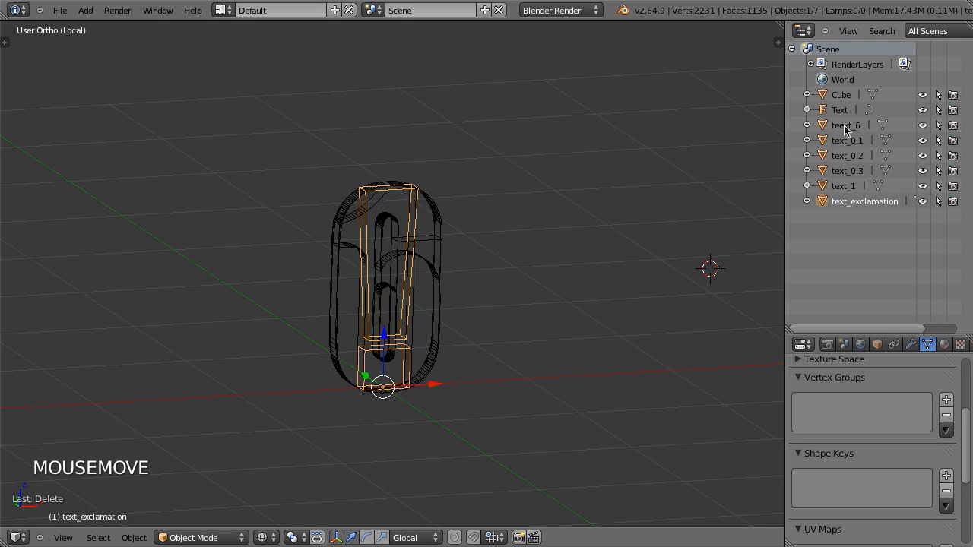
- Select the original Text object and limit the scene's object list to Visible Layers
{"action": "left_click", "coordinate": [840, 112]}
{"action": "scroll", "coordinate": [688, 186], "scroll_direction": "down", "scroll_amount": 9}
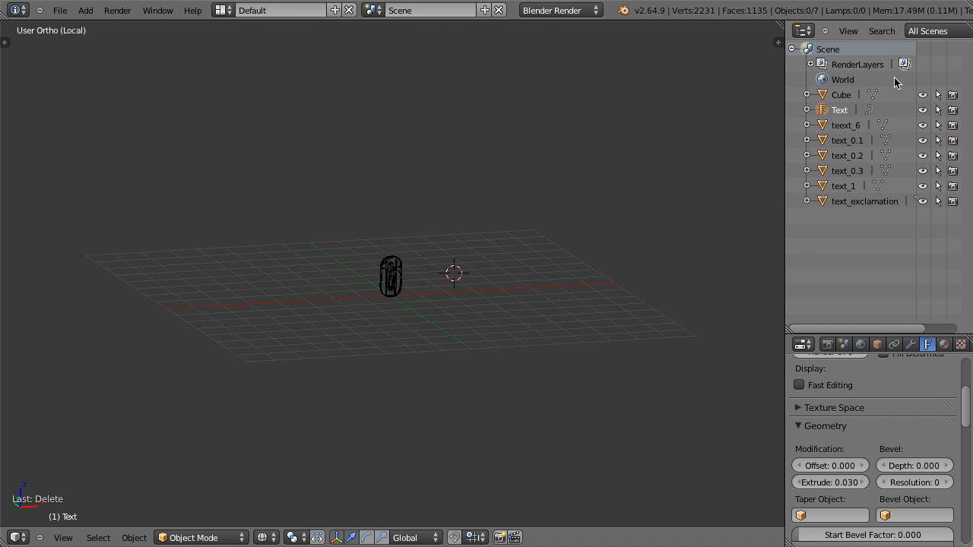
{"action": "scroll", "coordinate": [881, 65], "scroll_direction": "up", "scroll_amount": 2}
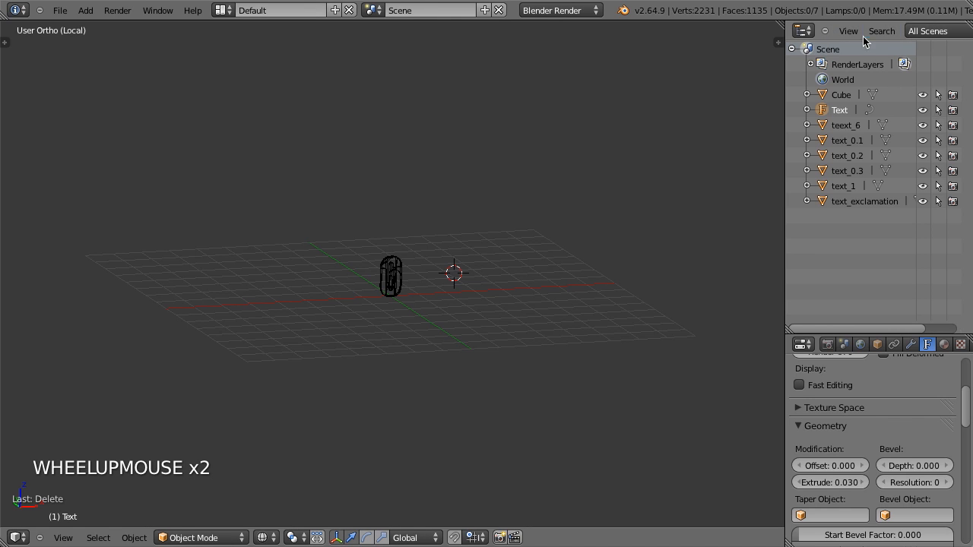
{"action": "left_click", "coordinate": [934, 35]}
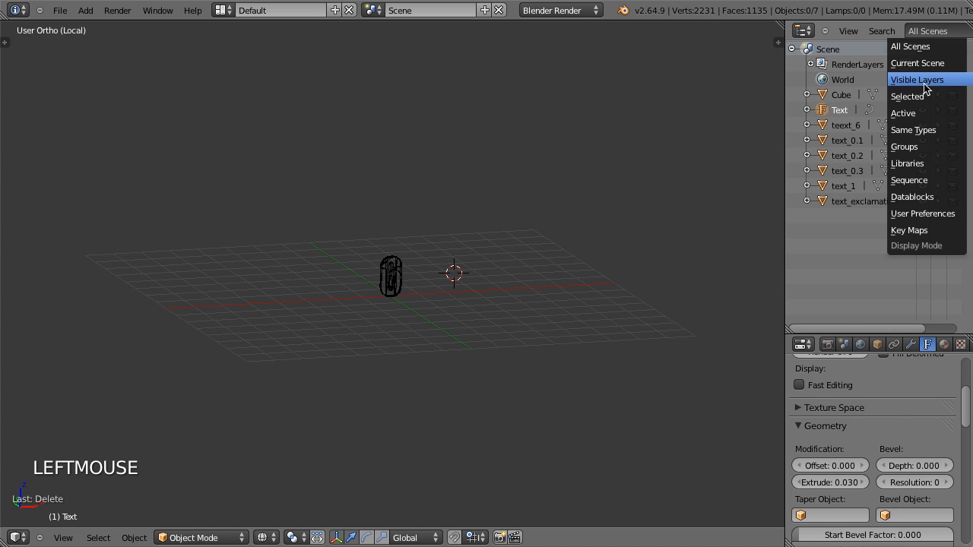
{"action": "left_click", "coordinate": [924, 86]}
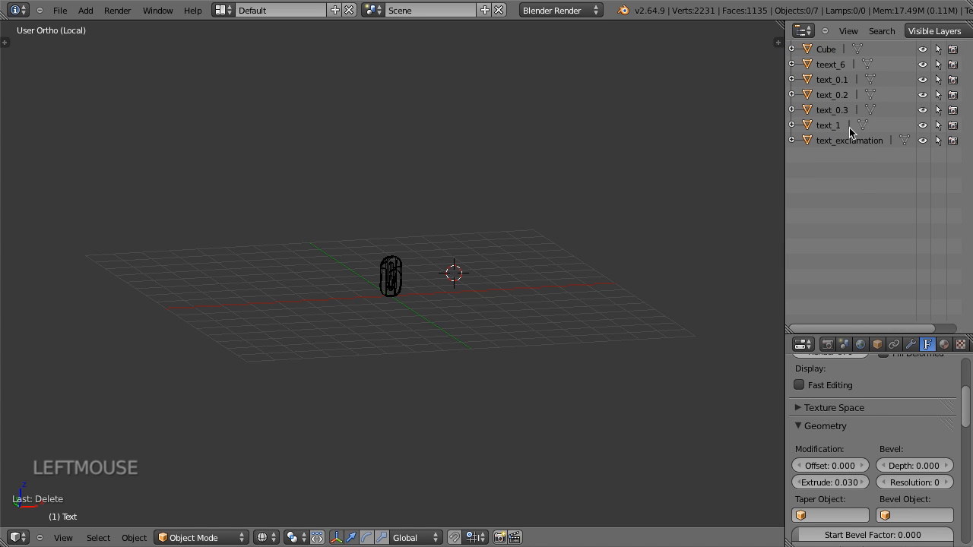
- Leave local view to bring back the cube, switch to the front view and clear the selection
{"action": "scroll", "coordinate": [443, 345], "scroll_direction": "up", "scroll_amount": 12}
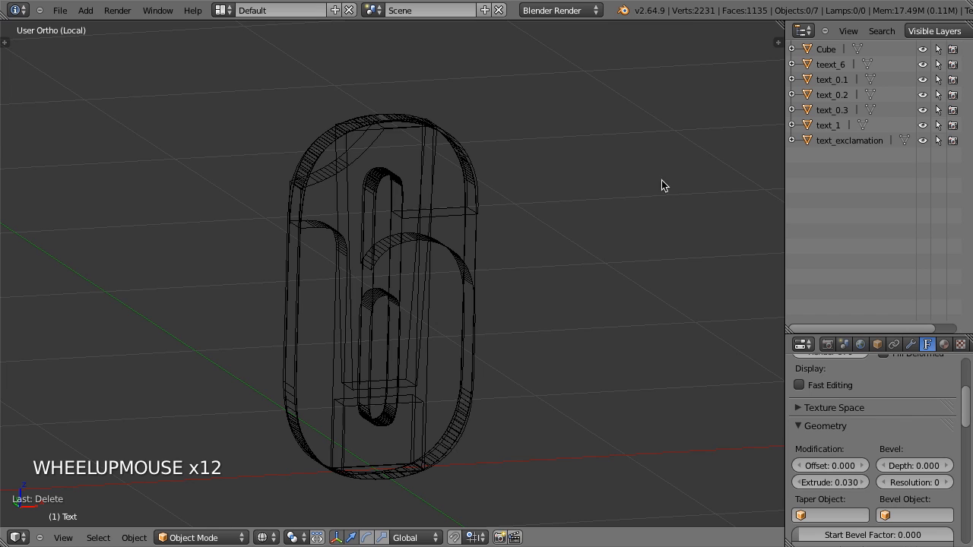
{"action": "scroll", "coordinate": [378, 303], "scroll_direction": "down", "scroll_amount": 6}
{"action": "key", "text": "KP_Divide"}
{"action": "scroll", "coordinate": [365, 310], "scroll_direction": "down", "scroll_amount": 4}
{"action": "middle_click_drag", "start_coordinate": [365, 310], "coordinate": [449, 306]}
{"action": "scroll", "coordinate": [452, 330], "scroll_direction": "up", "scroll_amount": 1}
{"action": "scroll", "coordinate": [451, 329], "scroll_direction": "up", "scroll_amount": 1}
{"action": "key", "text": "KP_1"}
{"action": "key", "text": "a"}
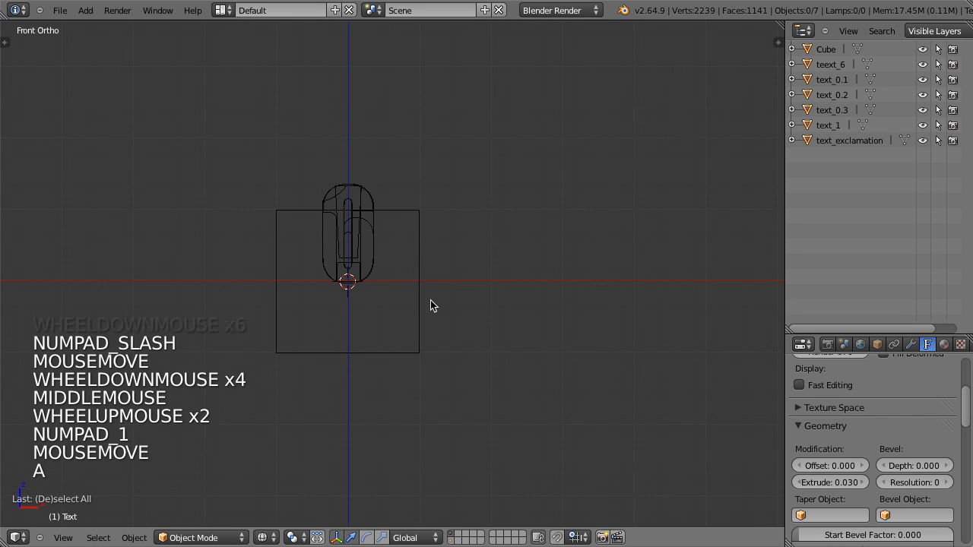
- Try raising the cube 1 unit along the Z axis
{"action": "right_click", "coordinate": [397, 218]}
{"action": "scroll", "coordinate": [384, 314], "scroll_direction": "up", "scroll_amount": 3}
{"action": "middle_click_drag", "start_coordinate": [383, 313], "coordinate": [425, 294], "text": "shift"}
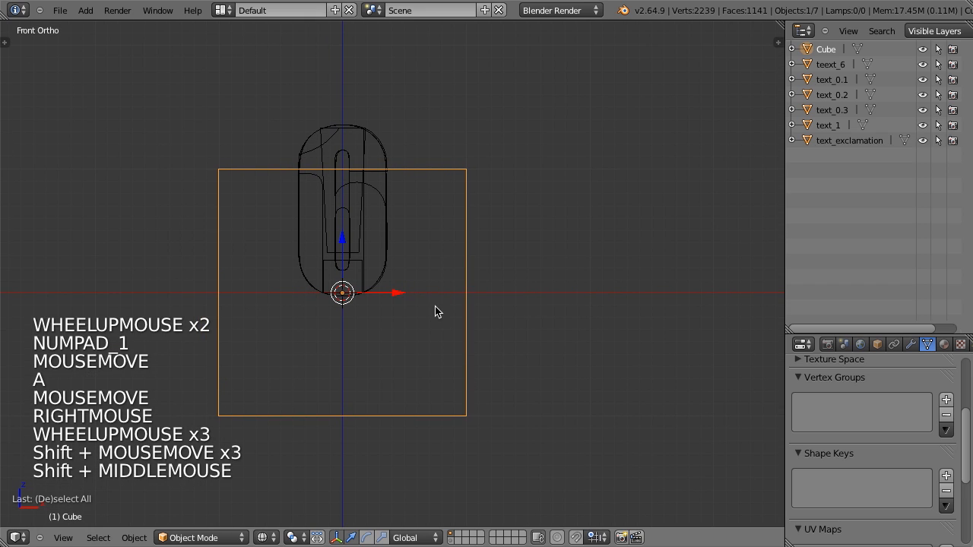
{"action": "key", "text": "g"}
{"action": "key", "text": "z"}
{"action": "key", "text": "1"}
{"action": "key", "text": "Return"}
{"action": "scroll", "coordinate": [433, 303], "scroll_direction": "down", "scroll_amount": 3}
{"action": "middle_click_drag", "start_coordinate": [431, 256], "coordinate": [477, 290], "text": "shift"}
{"action": "scroll", "coordinate": [477, 290], "scroll_direction": "up", "scroll_amount": 3}
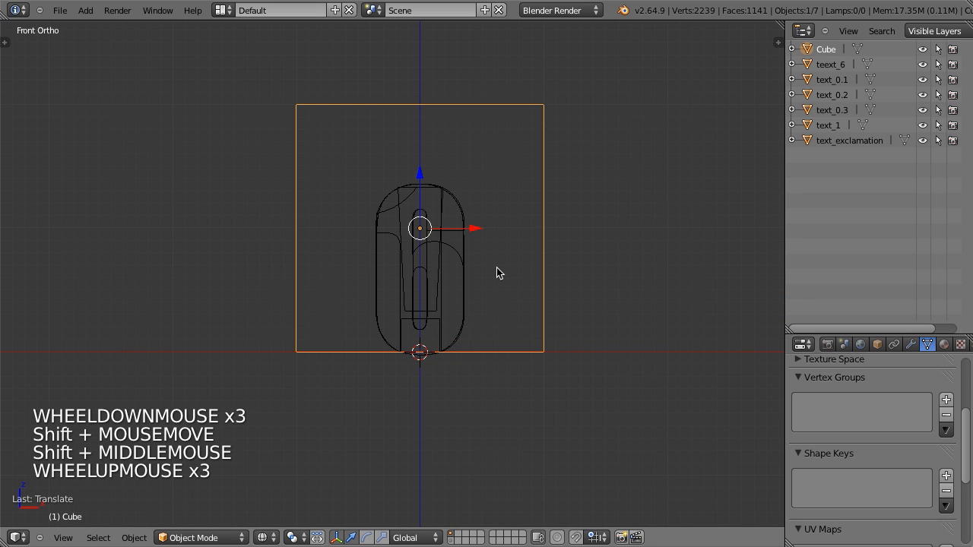
{"action": "key", "text": "ctrl+z"}
- Select all six character objects and move them down about 0.63 along Z to centre them vertically on the cube
{"action": "key", "text": "a"}
{"action": "key", "text": "b"}
{"action": "left_click_drag", "start_coordinate": [354, 260], "coordinate": [472, 281]}
{"action": "middle_click_drag", "start_coordinate": [503, 316], "coordinate": [495, 243], "text": "shift"}
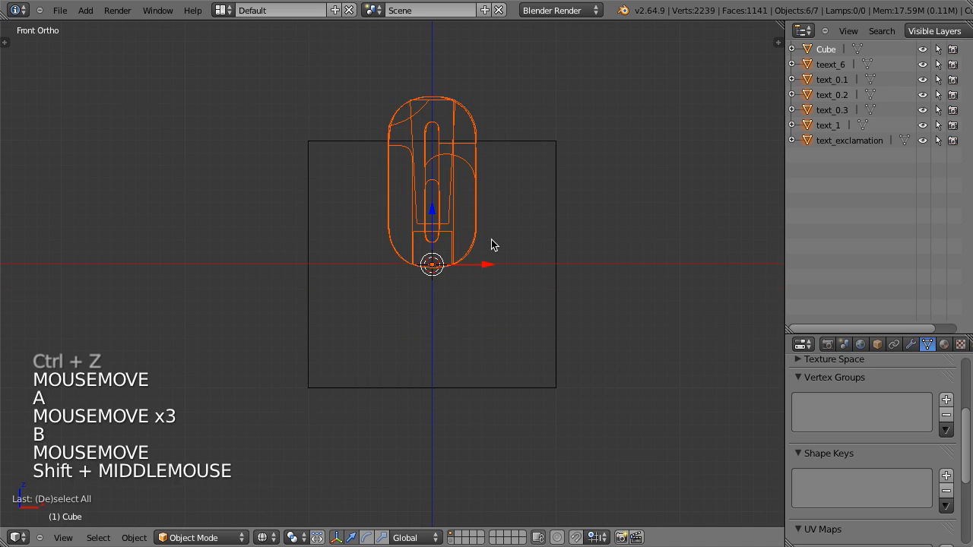
{"action": "scroll", "coordinate": [493, 240], "scroll_direction": "up", "scroll_amount": 2}
{"action": "key", "text": "g"}
{"action": "key", "text": "z"}
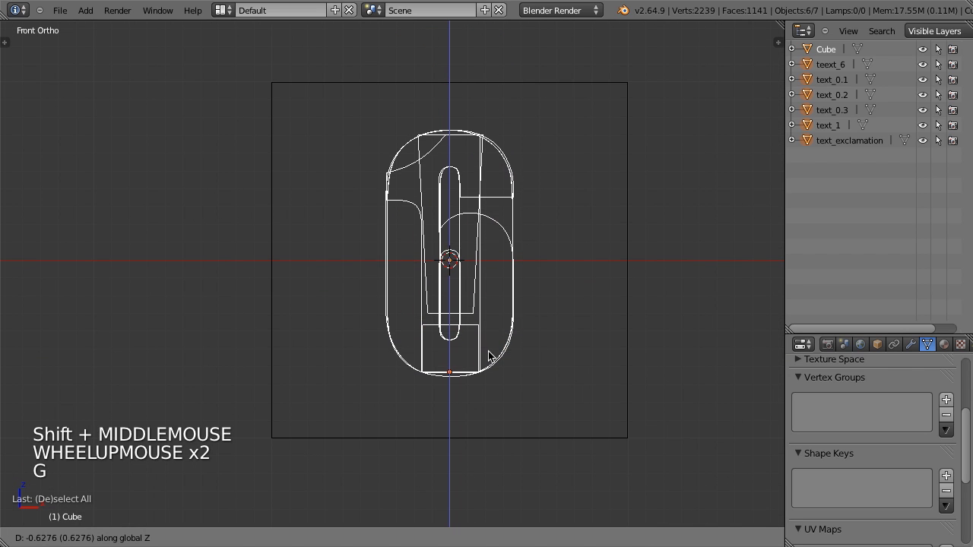
{"action": "left_click", "coordinate": [488, 355]}
- Set snapping to Vertex and, in the right view, move the characters along Y to snap to the cube's front face
{"action": "key", "text": "KP_3"}
{"action": "scroll", "coordinate": [488, 347], "scroll_direction": "down", "scroll_amount": 2}
{"action": "middle_click_drag", "start_coordinate": [487, 347], "coordinate": [499, 351], "text": "shift"}
{"action": "scroll", "coordinate": [462, 243], "scroll_direction": "up", "scroll_amount": 4}
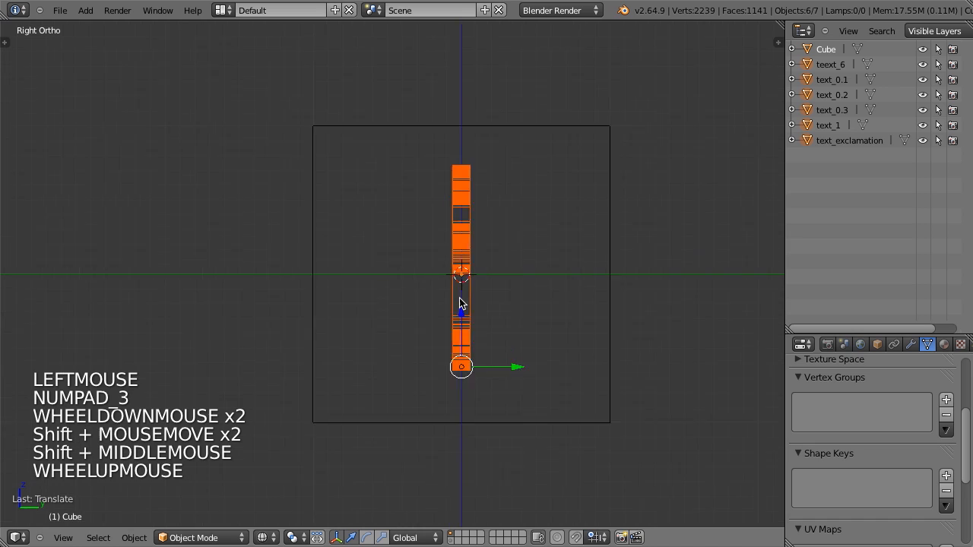
{"action": "scroll", "coordinate": [301, 248], "scroll_direction": "down", "scroll_amount": 1}
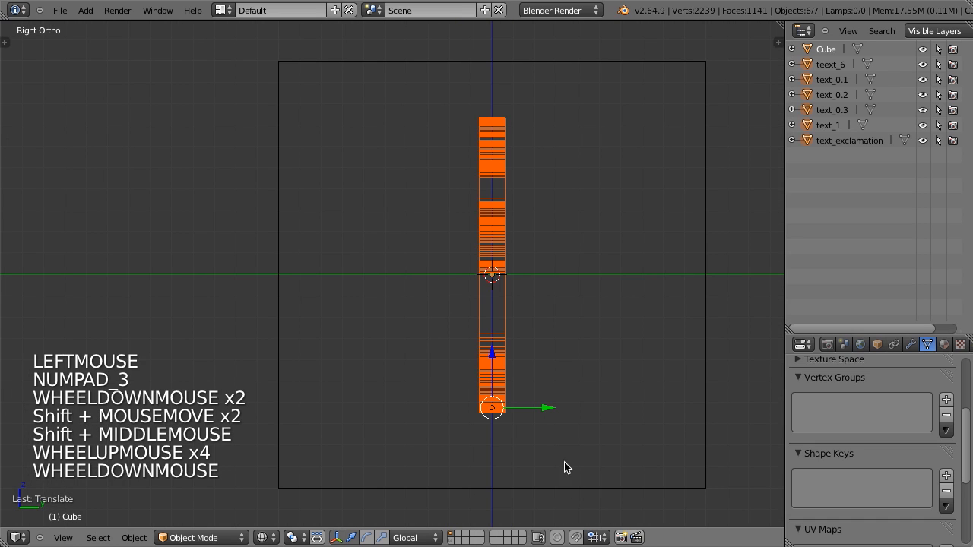
{"action": "key", "text": "ctrl+shift+Tab"}
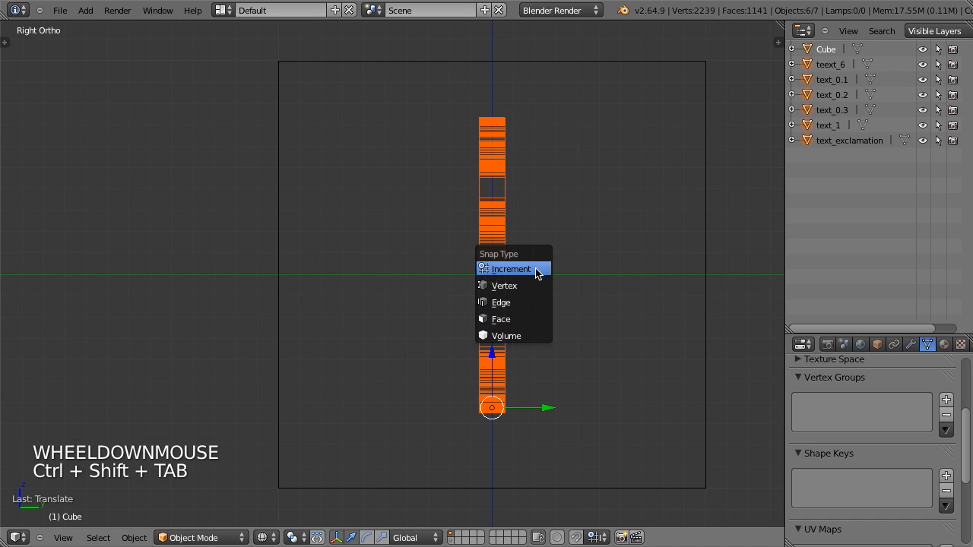
{"action": "left_click", "coordinate": [517, 285]}
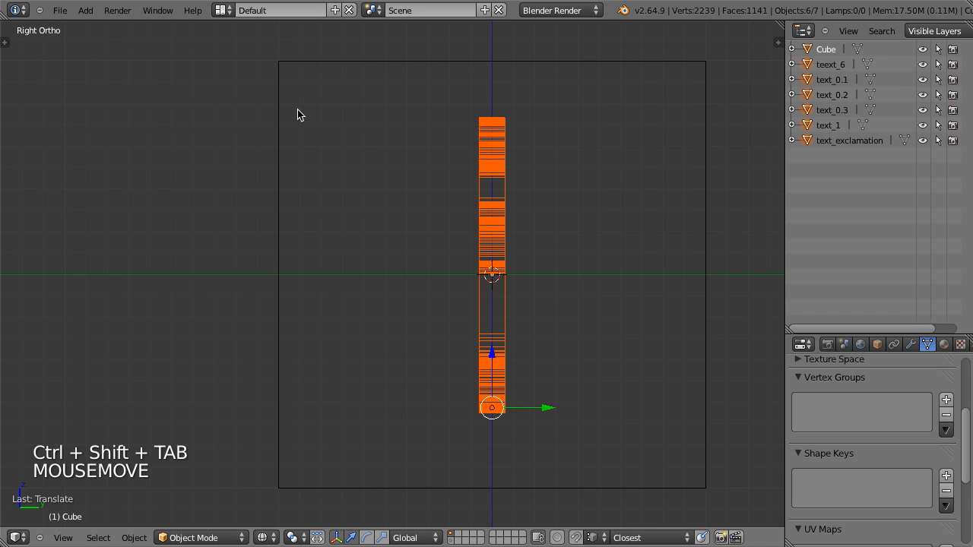
{"action": "key", "text": "g"}
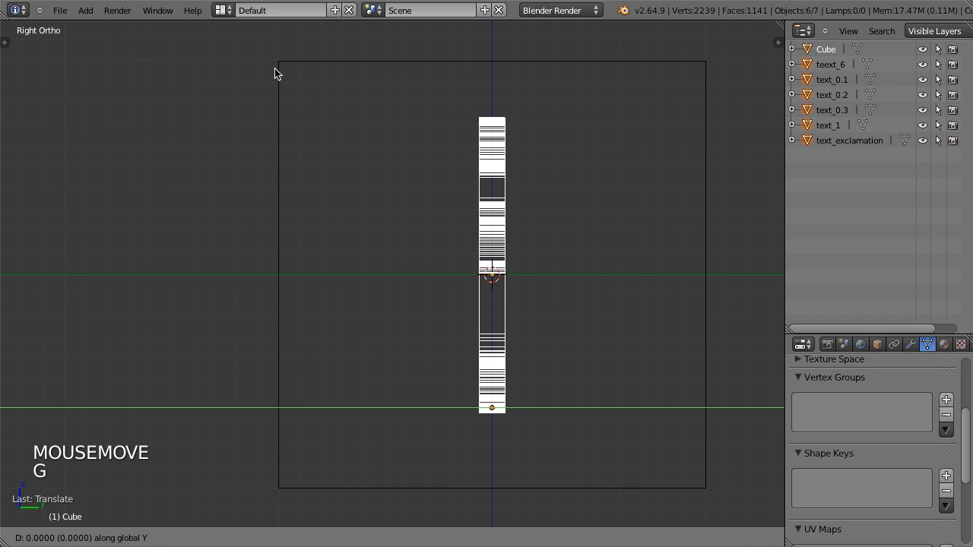
{"action": "left_click", "coordinate": [276, 66], "text": "ctrl"}
- Examine in solid and wireframe display how the characters sit against the cube's front face
{"action": "mouse_move", "coordinate": [276, 63]}
{"action": "middle_mouse_down"}
{"action": "mouse_move", "coordinate": [316, 376]}
{"action": "mouse_move", "coordinate": [542, 388]}
{"action": "mouse_move", "coordinate": [415, 354]}
{"action": "mouse_move", "coordinate": [297, 346]}
{"action": "middle_mouse_up"}
{"action": "key", "text": "z"}
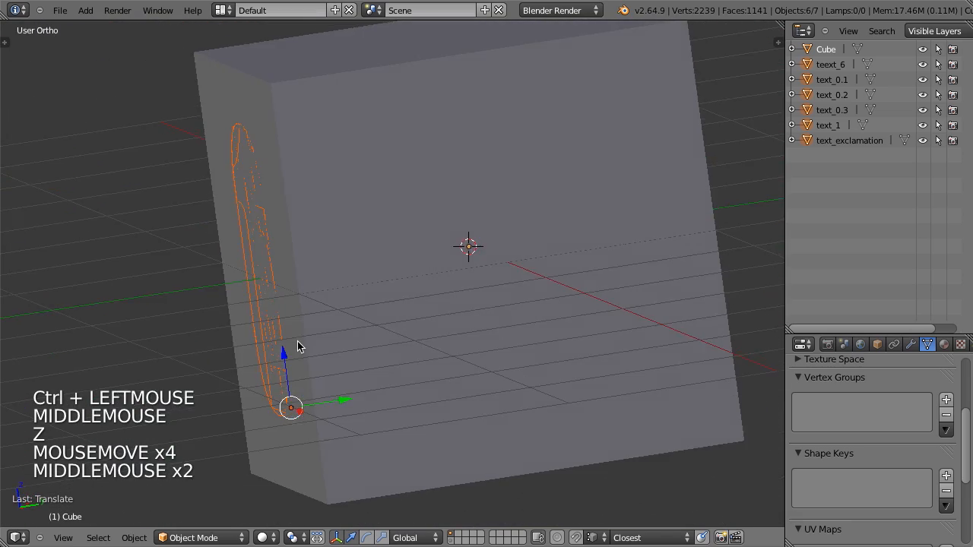
{"action": "key", "text": "KP_3"}
{"action": "scroll", "coordinate": [297, 346], "scroll_direction": "up", "scroll_amount": 2}
{"action": "key", "text": "z"}
{"action": "scroll", "coordinate": [440, 365], "scroll_direction": "up", "scroll_amount": 7}
{"action": "middle_click_drag", "start_coordinate": [218, 239], "coordinate": [405, 338], "text": "shift"}
{"action": "scroll", "coordinate": [405, 339], "scroll_direction": "up", "scroll_amount": 8}
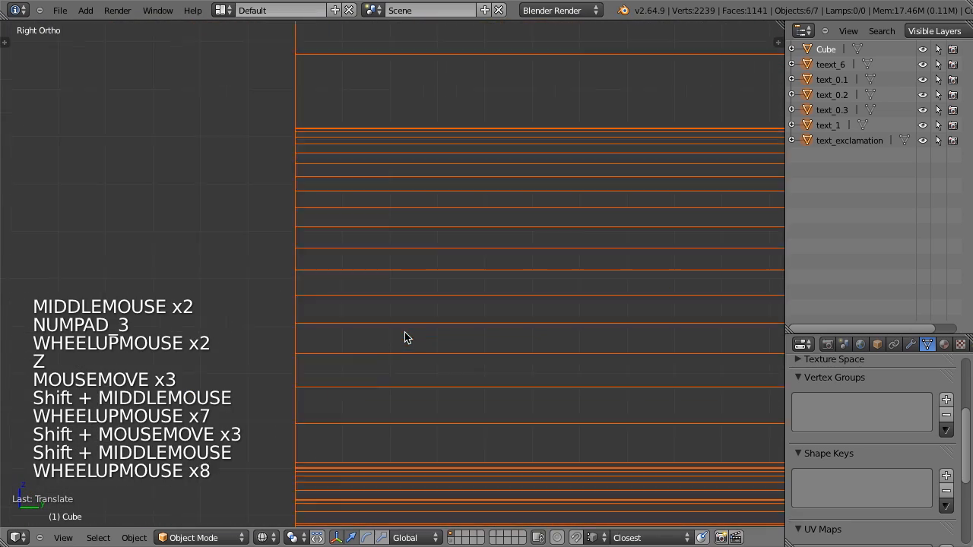
{"action": "scroll", "coordinate": [405, 338], "scroll_direction": "up", "scroll_amount": 3}
{"action": "scroll", "coordinate": [269, 181], "scroll_direction": "down", "scroll_amount": 19}
{"action": "middle_click_drag", "start_coordinate": [423, 289], "coordinate": [553, 318]}
{"action": "scroll", "coordinate": [473, 289], "scroll_direction": "down", "scroll_amount": 5}
{"action": "scroll", "coordinate": [553, 318], "scroll_direction": "up", "scroll_amount": 4}
- Deselect everything, return to the front view and save over the existing 16000_tutorial.blend file
{"action": "key", "text": "a"}
{"action": "key", "text": "KP_1"}
{"action": "scroll", "coordinate": [499, 307], "scroll_direction": "down", "scroll_amount": 4}
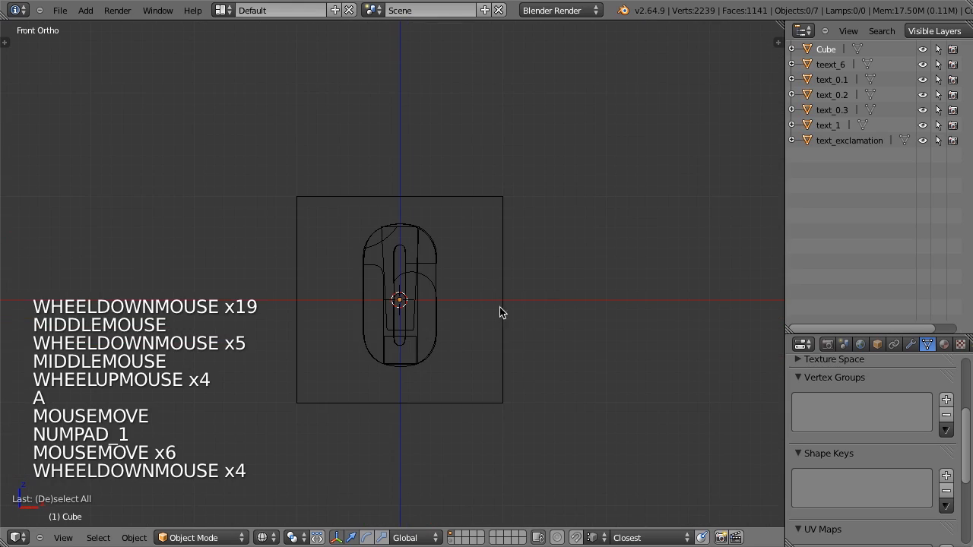
{"action": "key", "text": "ctrl+w"}
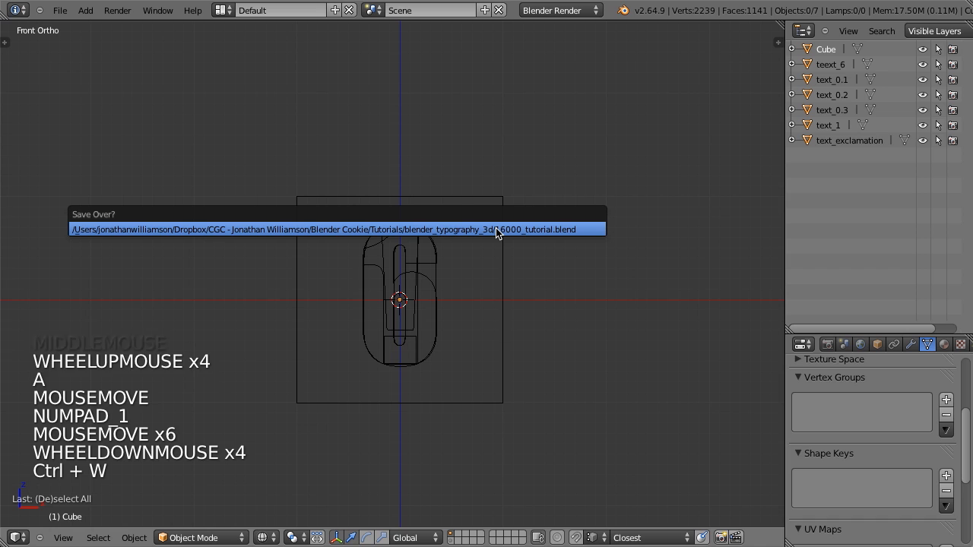
{"action": "left_click", "coordinate": [495, 232]}
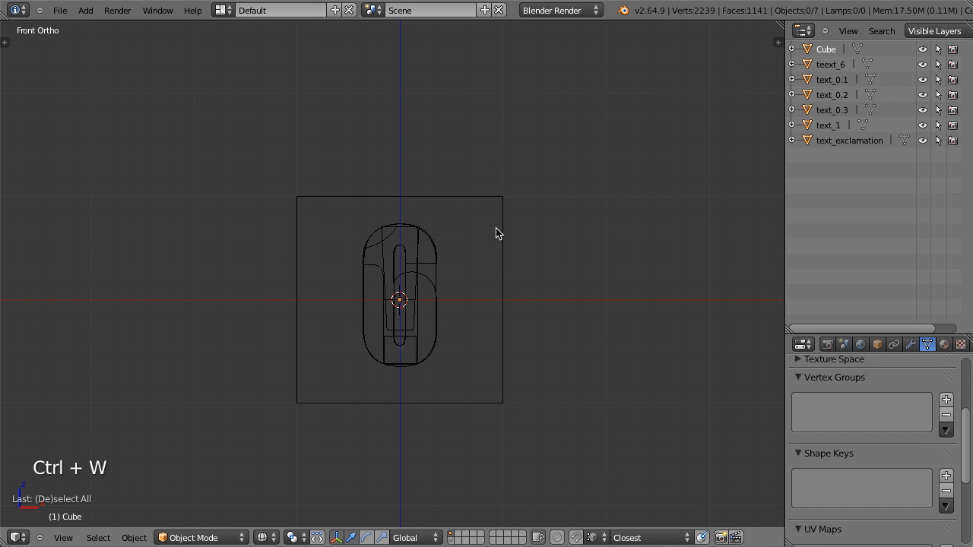
- Select the cube, show its modifier settings and enlarge the properties area
{"action": "middle_click_drag", "start_coordinate": [495, 232], "coordinate": [480, 274], "text": "shift"}
{"action": "scroll", "coordinate": [436, 144], "scroll_direction": "up", "scroll_amount": 3}
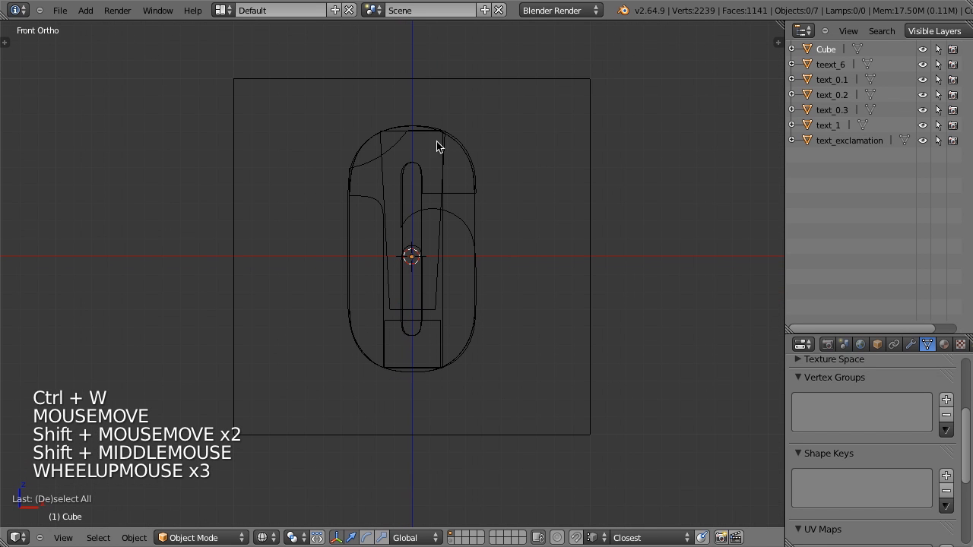
{"action": "right_click", "coordinate": [469, 85]}
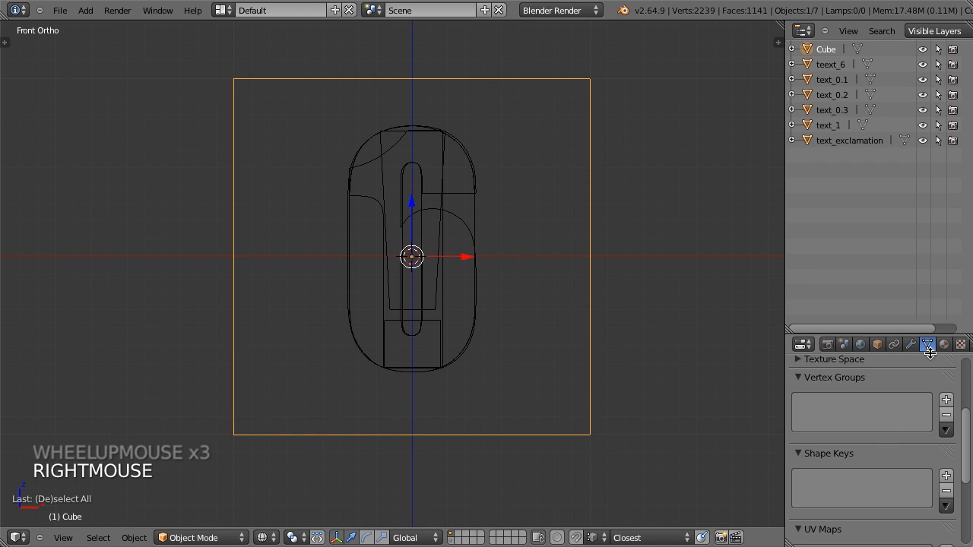
{"action": "scroll", "coordinate": [905, 346], "scroll_direction": "down", "scroll_amount": 11}
{"action": "left_click", "coordinate": [874, 345]}
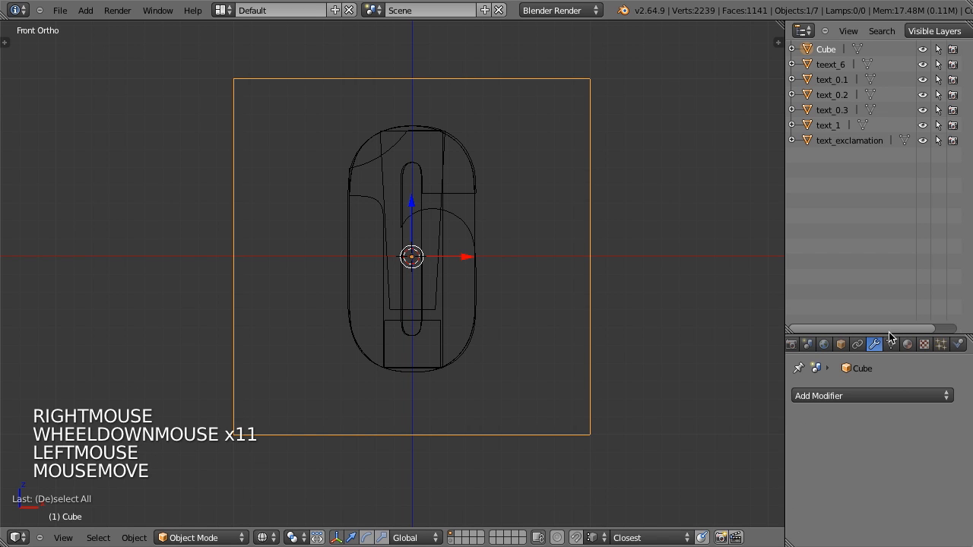
{"action": "left_click_drag", "start_coordinate": [890, 335], "coordinate": [905, 88]}
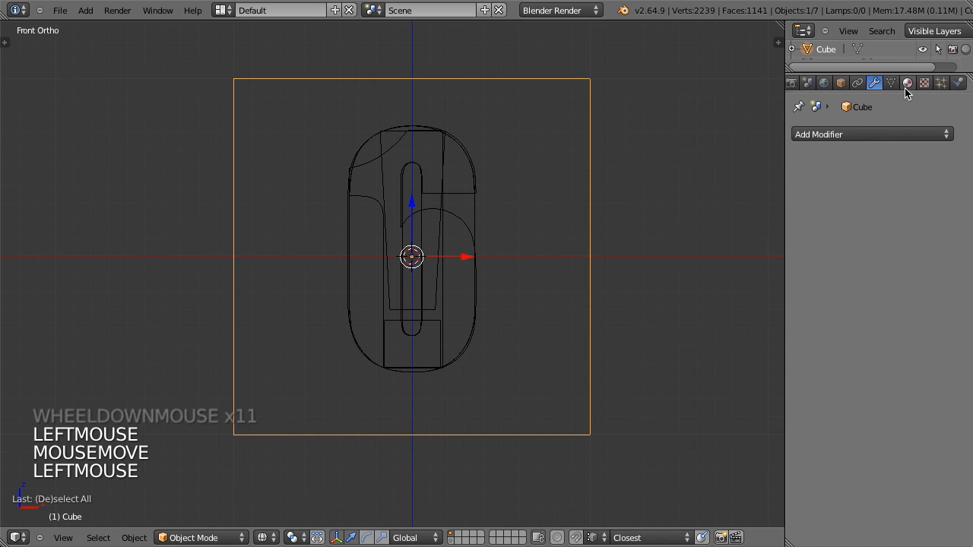
- Add a Boolean modifier to the cube and choose text_1 as its object
{"action": "left_click", "coordinate": [874, 135]}
{"action": "left_click", "coordinate": [619, 200]}
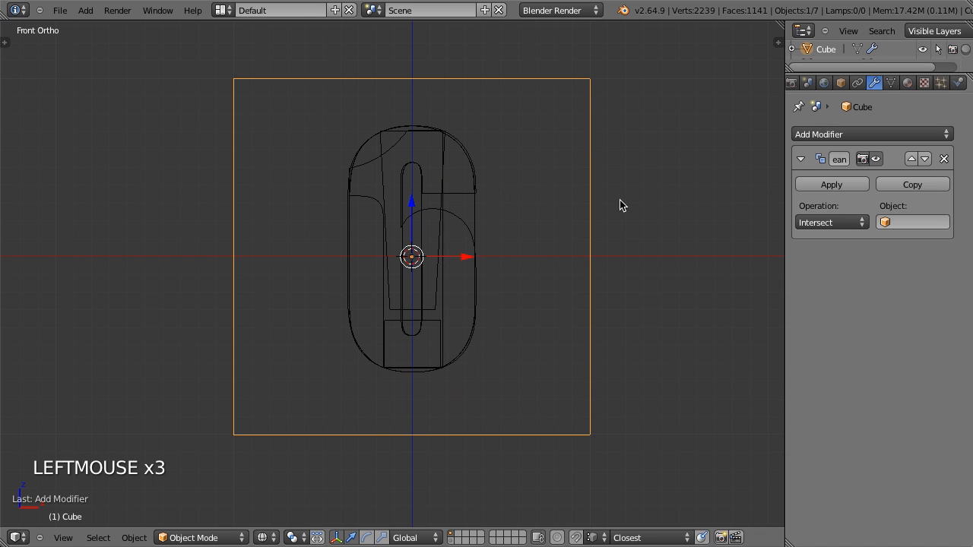
{"action": "left_click", "coordinate": [903, 224]}
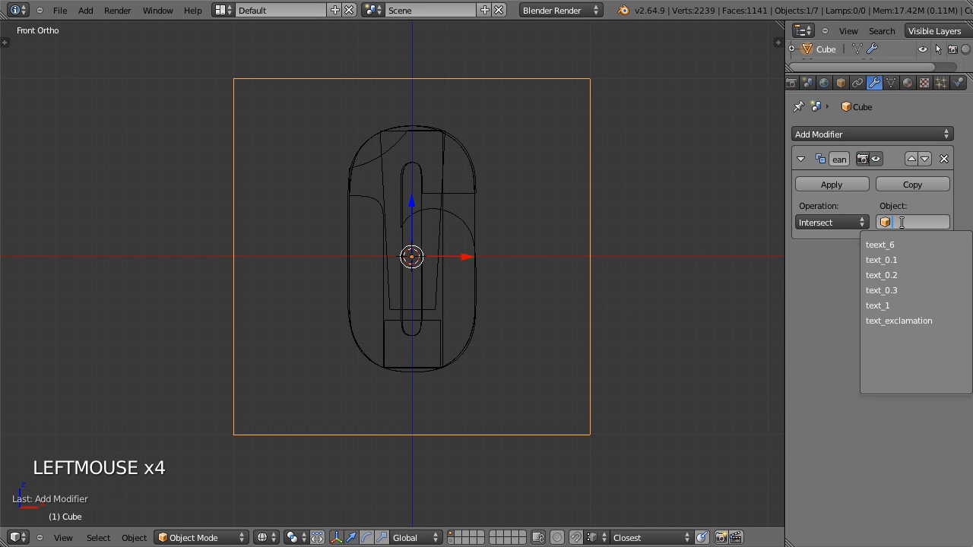
{"action": "left_click", "coordinate": [896, 262]}
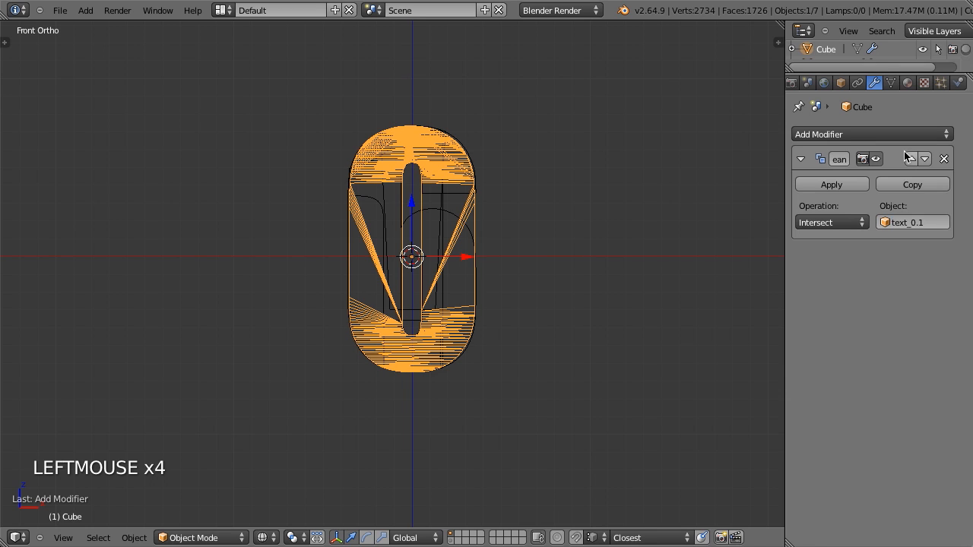
{"action": "left_click", "coordinate": [921, 222]}
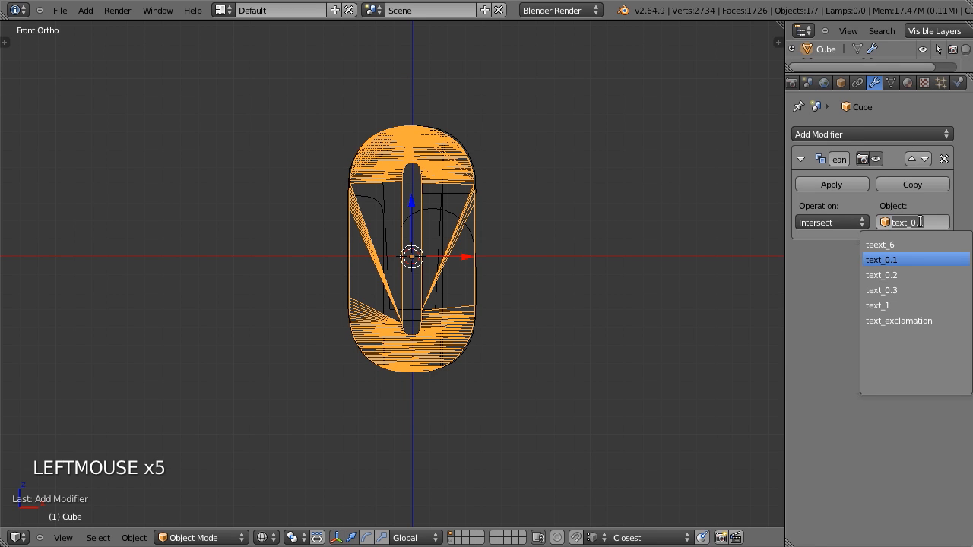
{"action": "left_click", "coordinate": [881, 305]}
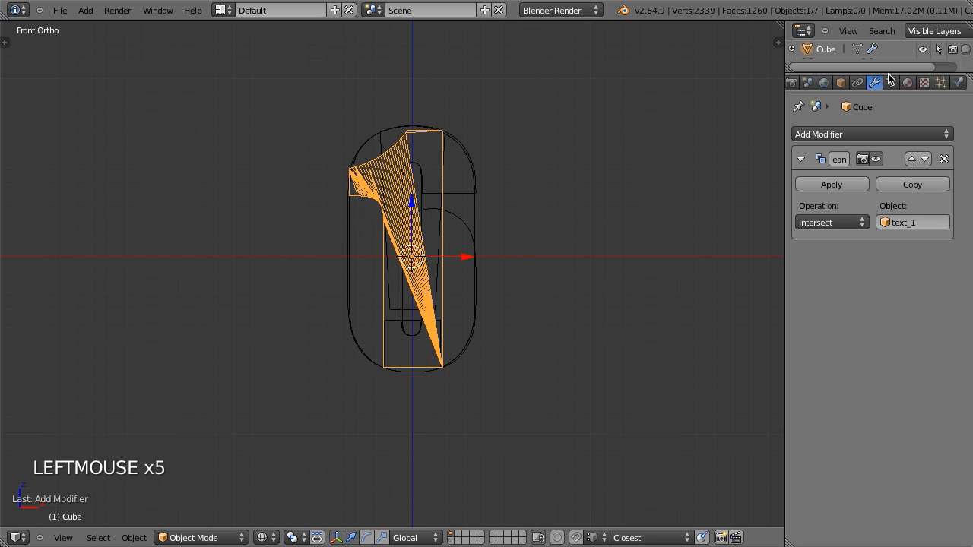
- Enlarge the outliner to list the scene objects and set the Boolean operation to Difference
{"action": "left_click_drag", "start_coordinate": [889, 74], "coordinate": [892, 151]}
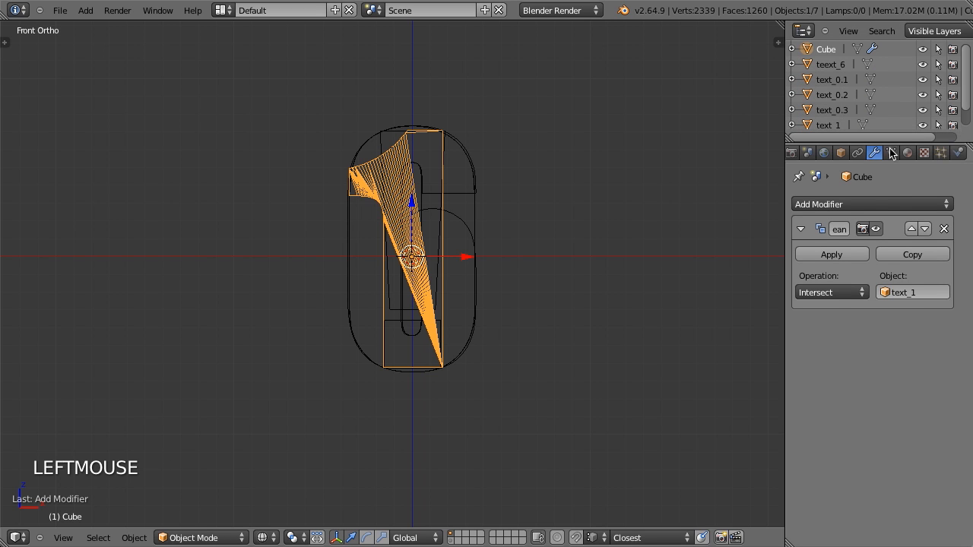
{"action": "left_click", "coordinate": [834, 289]}
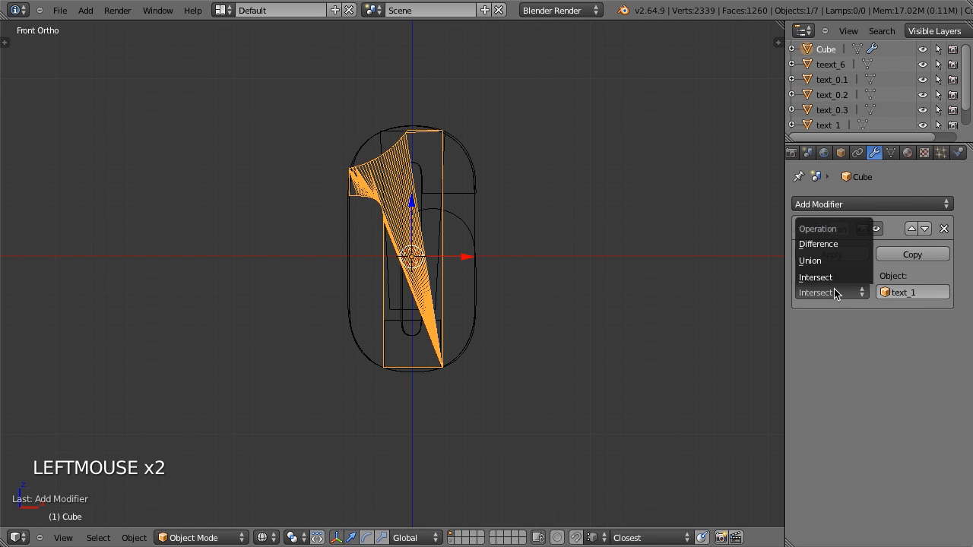
{"action": "left_click", "coordinate": [831, 246]}
{"action": "scroll", "coordinate": [585, 254], "scroll_direction": "down", "scroll_amount": 3}
{"action": "middle_click_drag", "start_coordinate": [528, 231], "coordinate": [439, 294]}
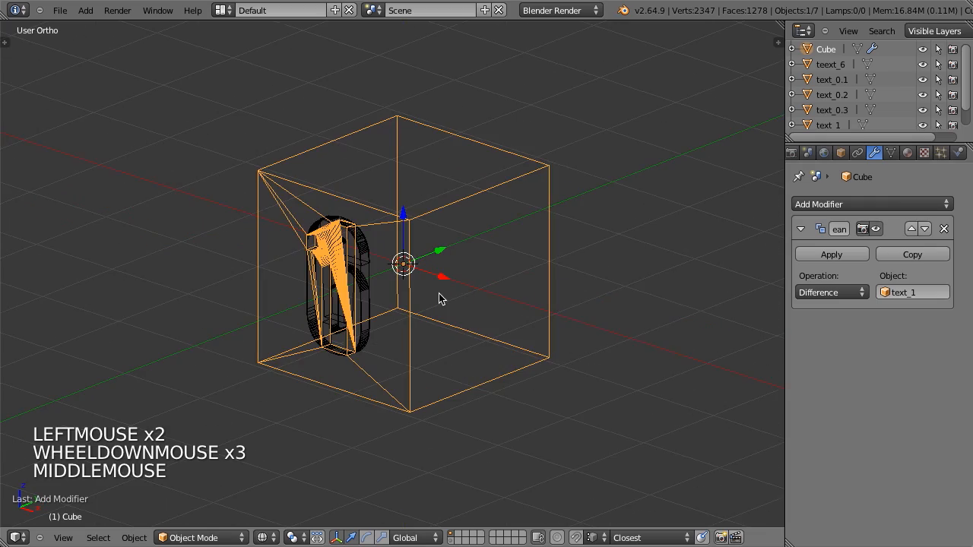
- Isolate the cube in local view and show the engraved 1 close up in solid display
{"action": "key", "text": "KP_Divide"}
{"action": "key", "text": "z"}
{"action": "key", "text": "z"}
{"action": "mouse_move", "coordinate": [425, 375]}
{"action": "middle_mouse_down"}
{"action": "mouse_move", "coordinate": [450, 271]}
{"action": "mouse_move", "coordinate": [413, 109]}
{"action": "mouse_move", "coordinate": [488, 95]}
{"action": "mouse_move", "coordinate": [560, 211]}
{"action": "mouse_move", "coordinate": [419, 328]}
{"action": "mouse_move", "coordinate": [228, 250]}
{"action": "mouse_move", "coordinate": [342, 251]}
{"action": "middle_mouse_up"}
{"action": "key", "text": "z"}
{"action": "scroll", "coordinate": [342, 252], "scroll_direction": "up", "scroll_amount": 4}
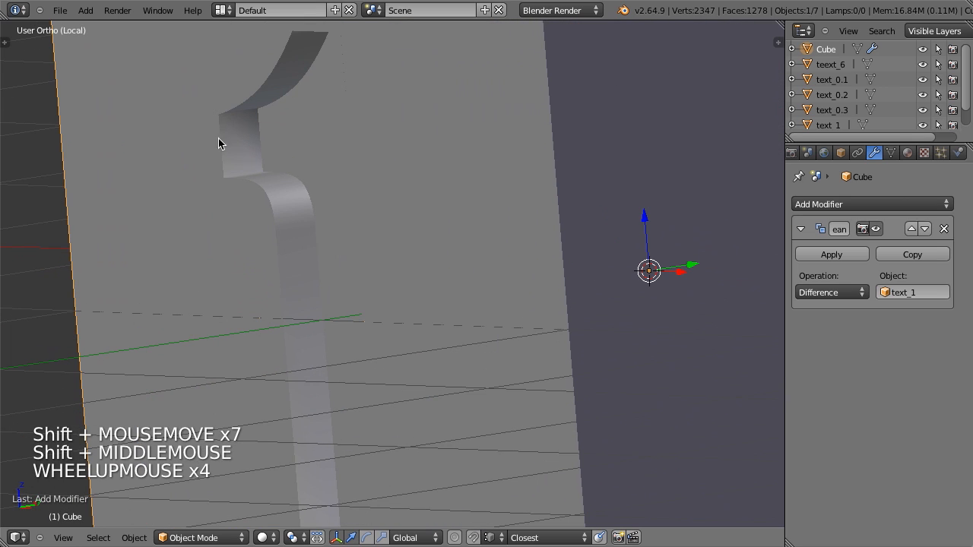
- Annotate the front face beside the engraved 1 with Grease Pencil strokes and erase them
{"action": "key", "text": "d"}
{"action": "left_click_drag", "start_coordinate": [118, 82], "coordinate": [119, 104]}
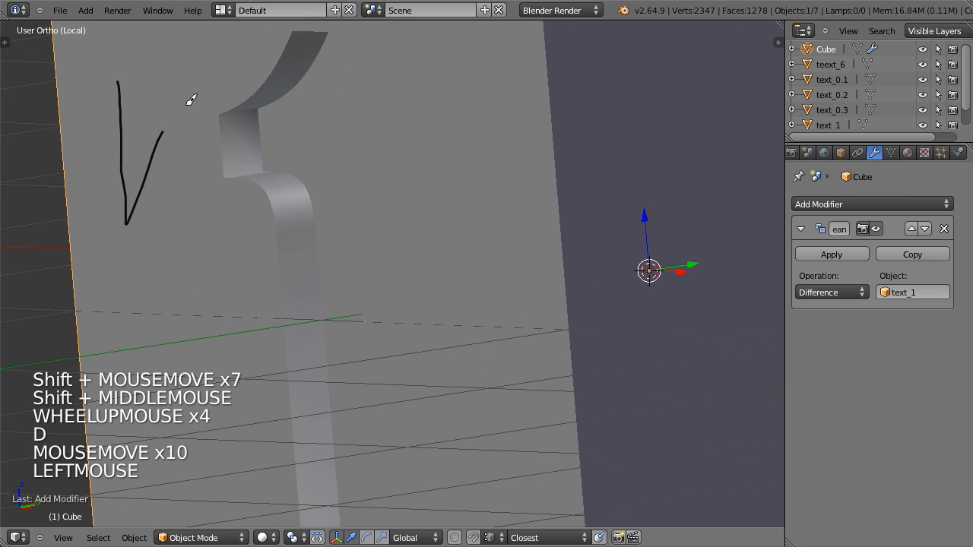
{"action": "left_click_drag", "start_coordinate": [187, 104], "coordinate": [222, 71]}
{"action": "key", "text": "d"}
{"action": "right_click_drag", "start_coordinate": [211, 90], "coordinate": [193, 95]}
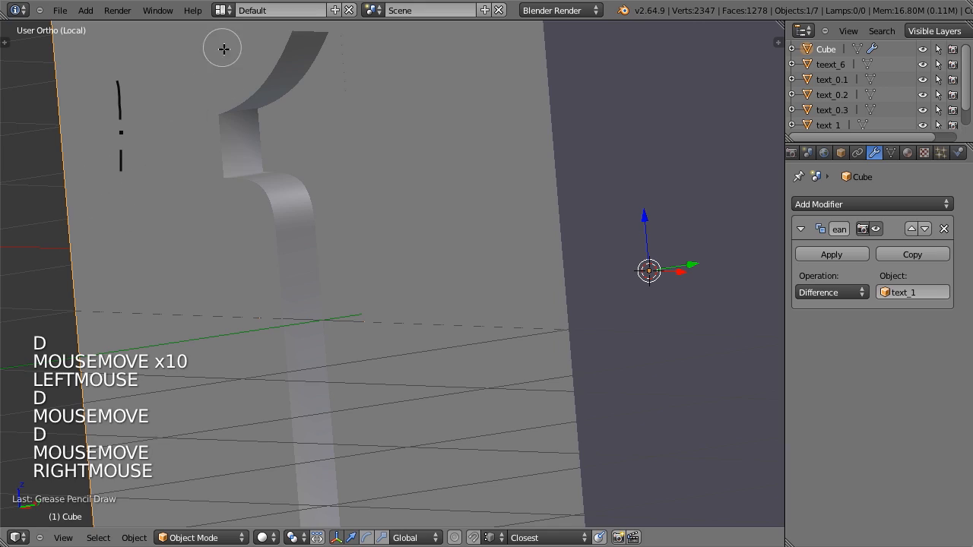
- Examine the Boolean cut of the 1 in wireframe and solid display from several angles
{"action": "scroll", "coordinate": [259, 113], "scroll_direction": "down", "scroll_amount": 5}
{"action": "mouse_move", "coordinate": [380, 205]}
{"action": "middle_mouse_down"}
{"action": "mouse_move", "coordinate": [495, 289]}
{"action": "mouse_move", "coordinate": [397, 437]}
{"action": "mouse_move", "coordinate": [480, 428]}
{"action": "mouse_move", "coordinate": [441, 273]}
{"action": "mouse_move", "coordinate": [571, 239]}
{"action": "mouse_move", "coordinate": [510, 245]}
{"action": "middle_mouse_up"}
{"action": "key", "text": "z"}
{"action": "key", "text": "z"}
{"action": "key", "text": "KP_1"}
{"action": "middle_click_drag", "start_coordinate": [467, 295], "coordinate": [397, 322], "text": "shift"}
{"action": "scroll", "coordinate": [453, 293], "scroll_direction": "up", "scroll_amount": 2}
{"action": "key", "text": "z"}
{"action": "scroll", "coordinate": [445, 271], "scroll_direction": "down", "scroll_amount": 4}
{"action": "scroll", "coordinate": [402, 319], "scroll_direction": "up", "scroll_amount": 2}
{"action": "scroll", "coordinate": [397, 321], "scroll_direction": "down", "scroll_amount": 3}
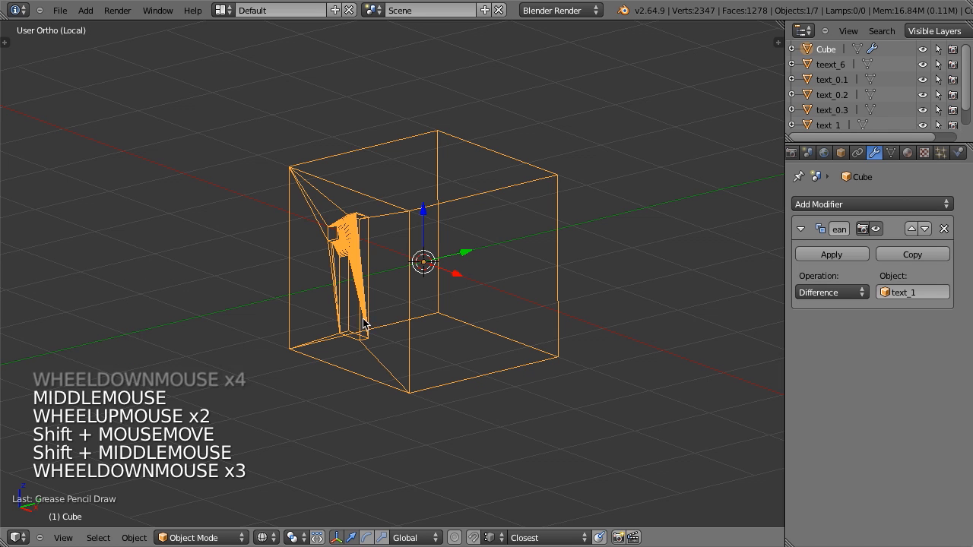
{"action": "scroll", "coordinate": [363, 323], "scroll_direction": "up", "scroll_amount": 4}
{"action": "key", "text": "z"}
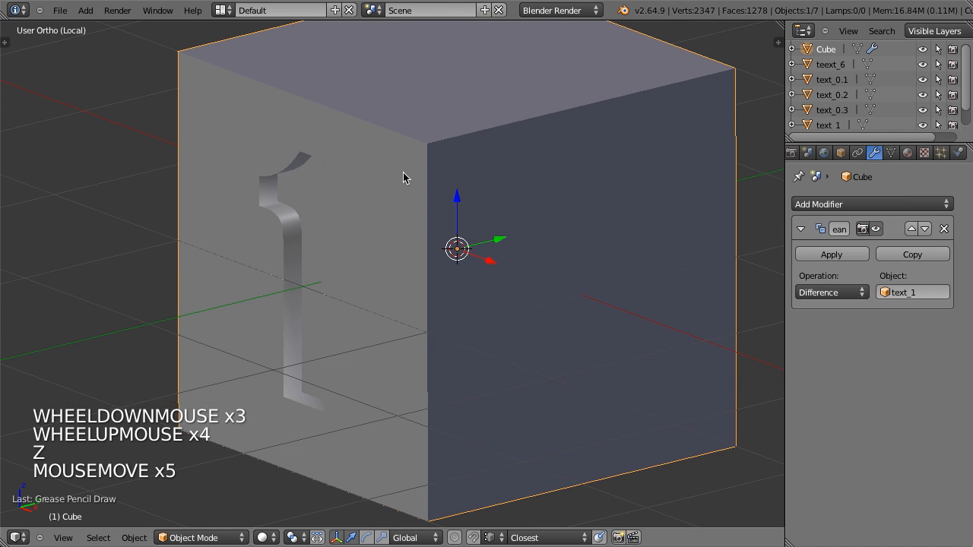
{"action": "middle_click_drag", "start_coordinate": [403, 177], "coordinate": [370, 217], "text": "shift"}
- Try adding a Bevel modifier to the cube after the Boolean
{"action": "left_click", "coordinate": [837, 204]}
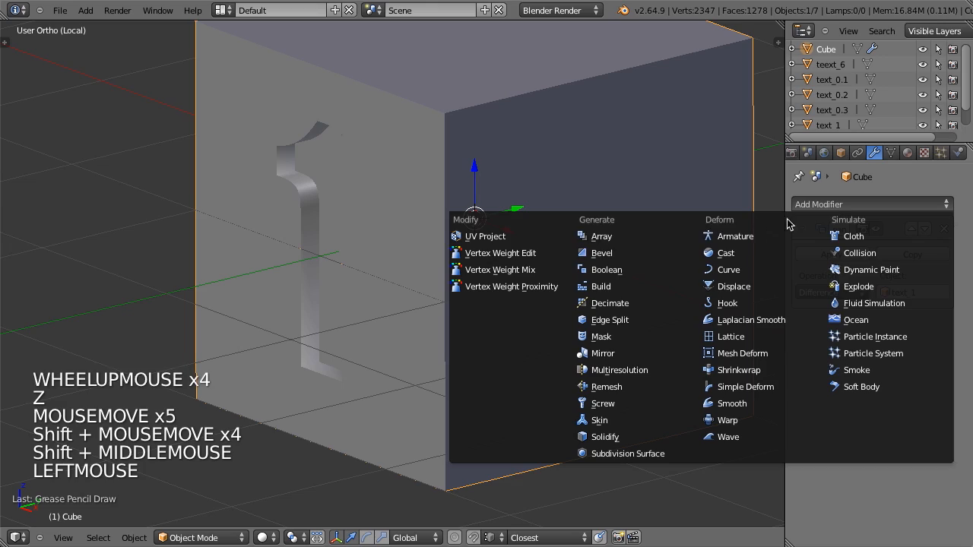
{"action": "left_click", "coordinate": [614, 260]}
{"action": "middle_click_drag", "start_coordinate": [606, 258], "coordinate": [536, 336], "text": "shift"}
{"action": "scroll", "coordinate": [449, 243], "scroll_direction": "up", "scroll_amount": 2}
{"action": "key", "text": "z"}
{"action": "key", "text": "z"}
{"action": "scroll", "coordinate": [338, 368], "scroll_direction": "down", "scroll_amount": 3}
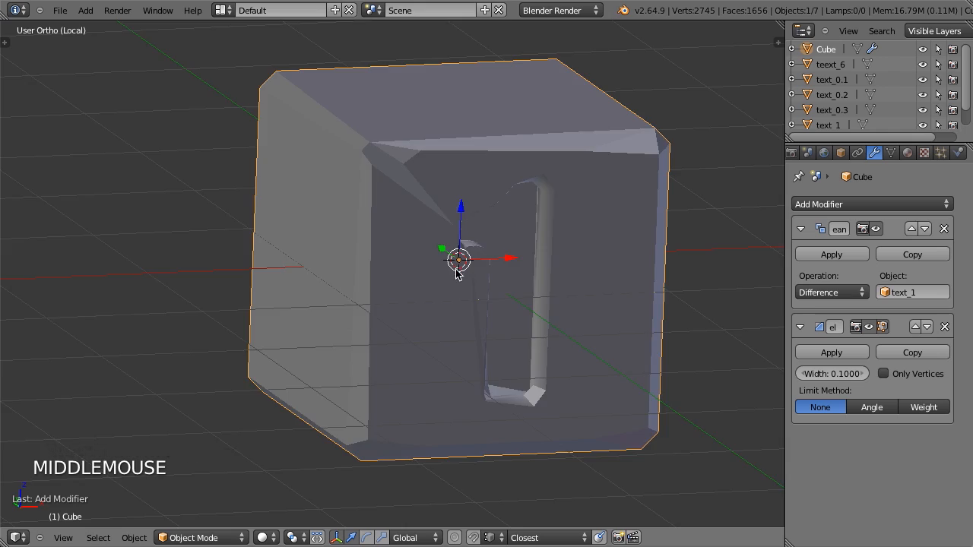
- Examine how the bevel affects the cube's corners and the engraved 1, including in wireframe and edit mode
{"action": "middle_click_drag", "start_coordinate": [456, 272], "coordinate": [369, 214]}
{"action": "scroll", "coordinate": [368, 215], "scroll_direction": "up", "scroll_amount": 4}
{"action": "scroll", "coordinate": [416, 193], "scroll_direction": "down", "scroll_amount": 5}
{"action": "middle_click_drag", "start_coordinate": [416, 193], "coordinate": [382, 290]}
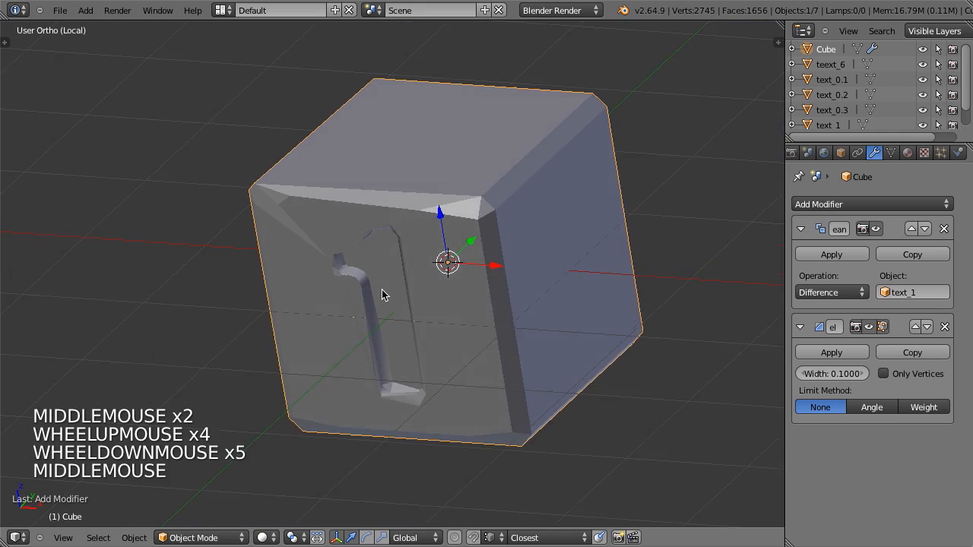
{"action": "scroll", "coordinate": [348, 365], "scroll_direction": "up", "scroll_amount": 3}
{"action": "key", "text": "Tab"}
{"action": "key", "text": "z"}
{"action": "key", "text": "Tab"}
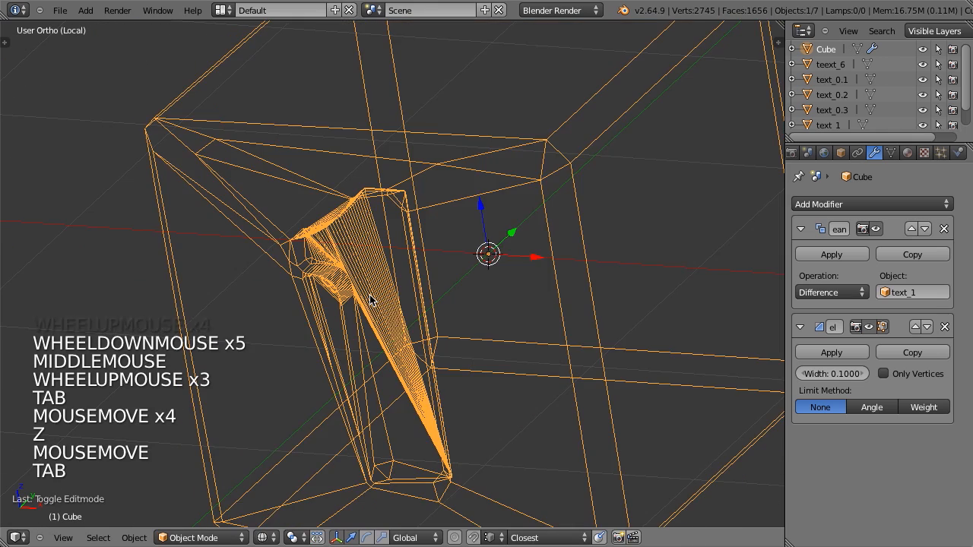
{"action": "key", "text": "z"}
{"action": "key", "text": "Tab"}
{"action": "scroll", "coordinate": [369, 295], "scroll_direction": "down", "scroll_amount": 3}
{"action": "middle_click_drag", "start_coordinate": [415, 339], "coordinate": [532, 326]}
{"action": "key", "text": "Tab"}
{"action": "scroll", "coordinate": [501, 330], "scroll_direction": "up", "scroll_amount": 2}
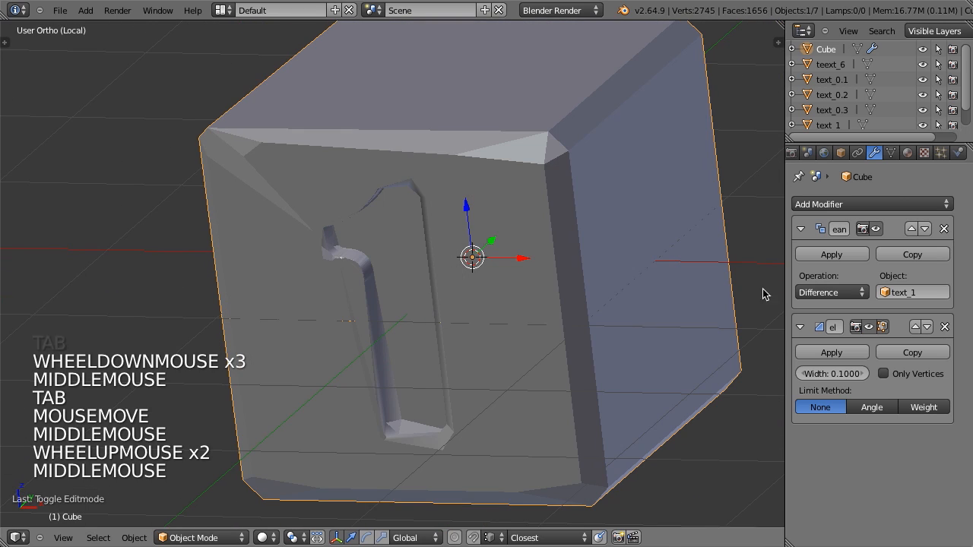
- Try placing the Boolean modifier below the Bevel in the stack and check the engraved 1 and cube edges
{"action": "left_click", "coordinate": [925, 229]}
{"action": "scroll", "coordinate": [304, 289], "scroll_direction": "down", "scroll_amount": 3}
{"action": "middle_click_drag", "start_coordinate": [335, 304], "coordinate": [300, 323]}
{"action": "scroll", "coordinate": [300, 323], "scroll_direction": "up", "scroll_amount": 2}
{"action": "middle_click_drag", "start_coordinate": [300, 323], "coordinate": [361, 356]}
{"action": "scroll", "coordinate": [361, 356], "scroll_direction": "up", "scroll_amount": 3}
{"action": "scroll", "coordinate": [330, 276], "scroll_direction": "down", "scroll_amount": 1}
{"action": "scroll", "coordinate": [329, 276], "scroll_direction": "down", "scroll_amount": 1}
{"action": "middle_click_drag", "start_coordinate": [330, 276], "coordinate": [445, 337]}
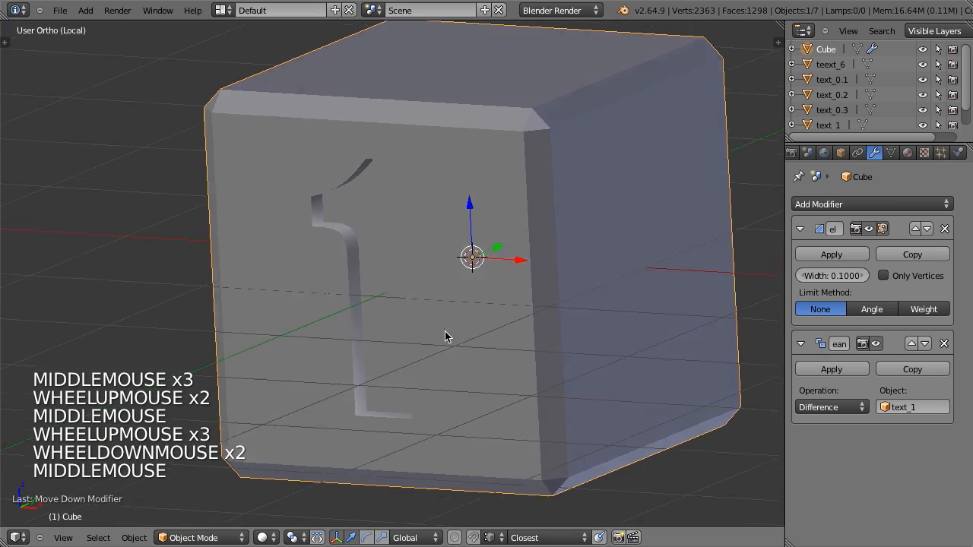
{"action": "scroll", "coordinate": [472, 272], "scroll_direction": "down", "scroll_amount": 1}
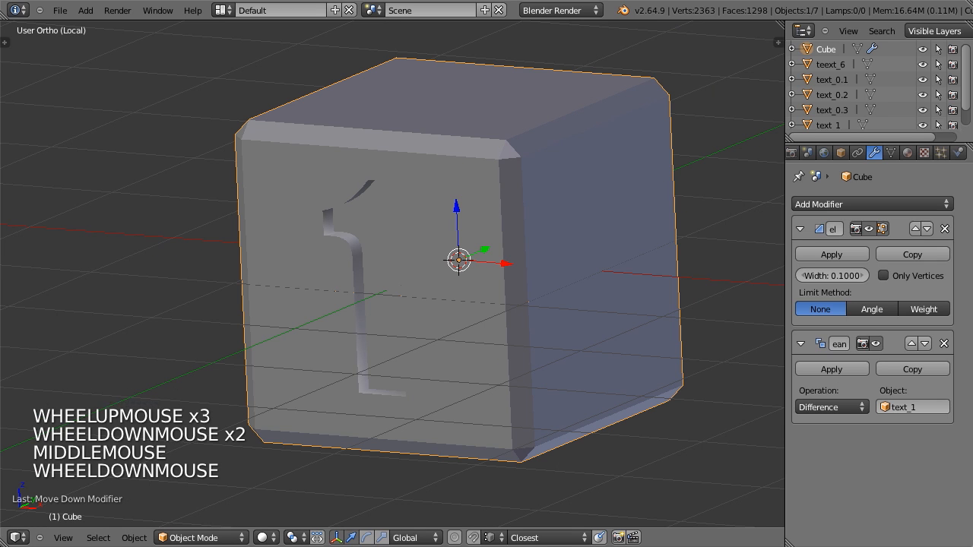
- Switch to the 16000_v1.png reference image to study the engraved characters' edges, and return to Blender
{"action": "key", "text": "super+Tab"}
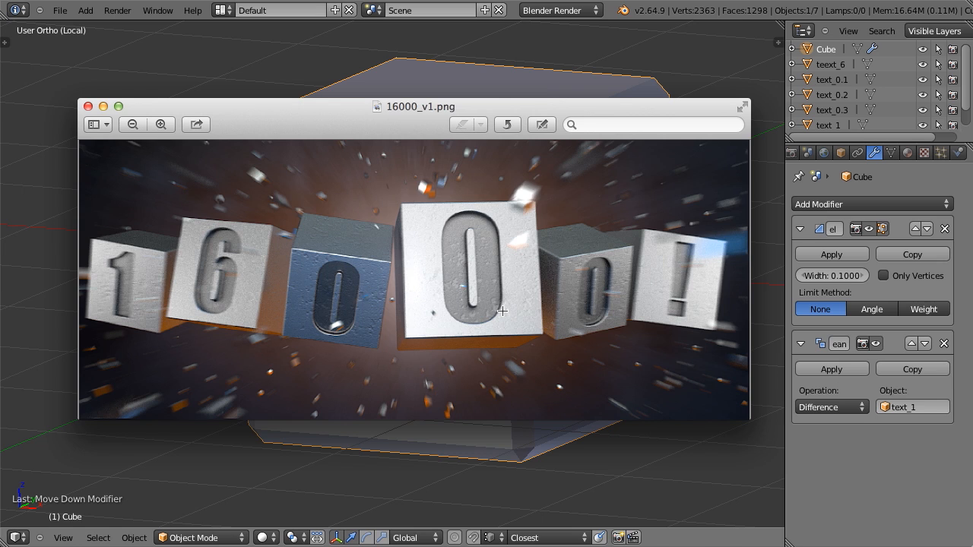
{"action": "right_click", "coordinate": [408, 319]}
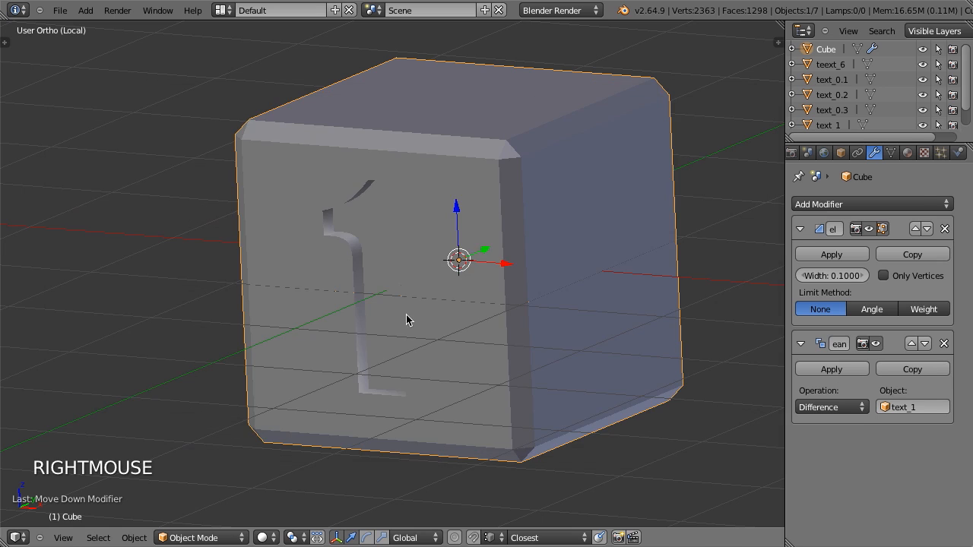
- Mark the edge of the engraved 1 with a Grease Pencil stroke and erase it
{"action": "scroll", "coordinate": [301, 228], "scroll_direction": "up", "scroll_amount": 4}
{"action": "key", "text": "d"}
{"action": "left_click_drag", "start_coordinate": [293, 196], "coordinate": [307, 270]}
{"action": "key", "text": "d"}
{"action": "right_click", "coordinate": [306, 286]}
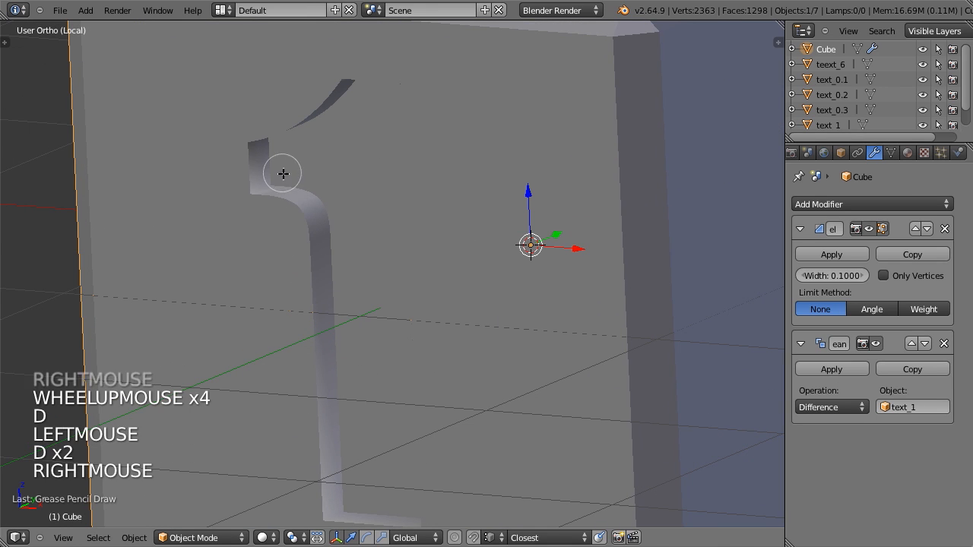
- Examine the unbevelled edges of the engraved 1 and the cube's bevelled corners from several angles
{"action": "scroll", "coordinate": [360, 258], "scroll_direction": "down", "scroll_amount": 2}
{"action": "middle_click_drag", "start_coordinate": [360, 258], "coordinate": [393, 254]}
{"action": "scroll", "coordinate": [374, 301], "scroll_direction": "down", "scroll_amount": 5}
{"action": "scroll", "coordinate": [392, 303], "scroll_direction": "up", "scroll_amount": 6}
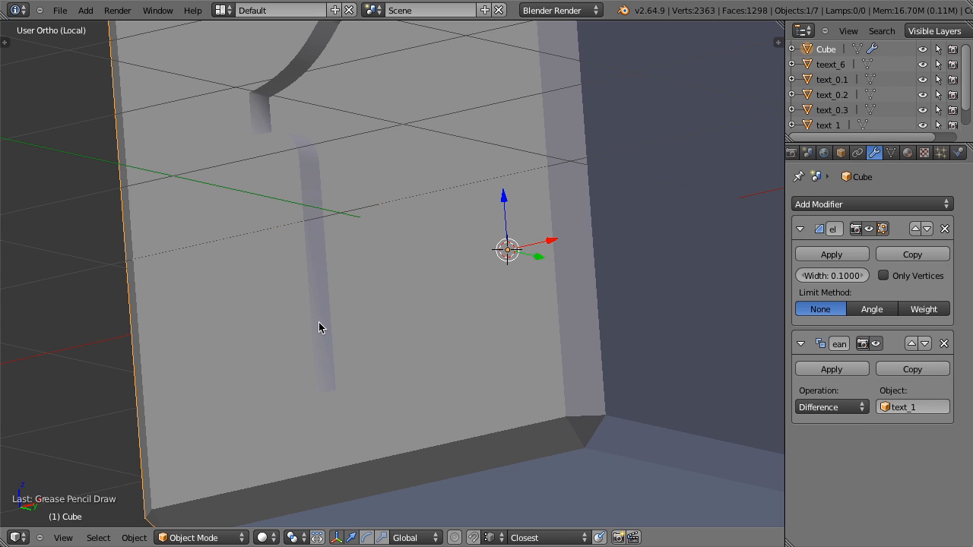
{"action": "scroll", "coordinate": [376, 258], "scroll_direction": "down", "scroll_amount": 4}
{"action": "middle_click_drag", "start_coordinate": [376, 258], "coordinate": [471, 372]}
{"action": "scroll", "coordinate": [519, 379], "scroll_direction": "up", "scroll_amount": 2}
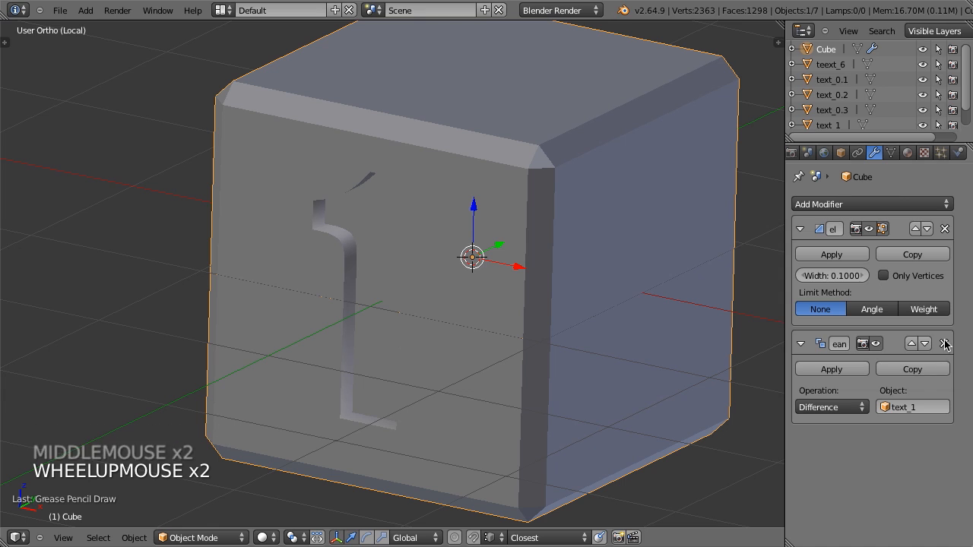
- Remove the Bevel modifier from the cube and show the mesh in wireframe
{"action": "left_click", "coordinate": [944, 229]}
{"action": "scroll", "coordinate": [466, 357], "scroll_direction": "down", "scroll_amount": 4}
{"action": "middle_click_drag", "start_coordinate": [466, 357], "coordinate": [426, 270]}
{"action": "scroll", "coordinate": [504, 320], "scroll_direction": "up", "scroll_amount": 4}
{"action": "key", "text": "z"}
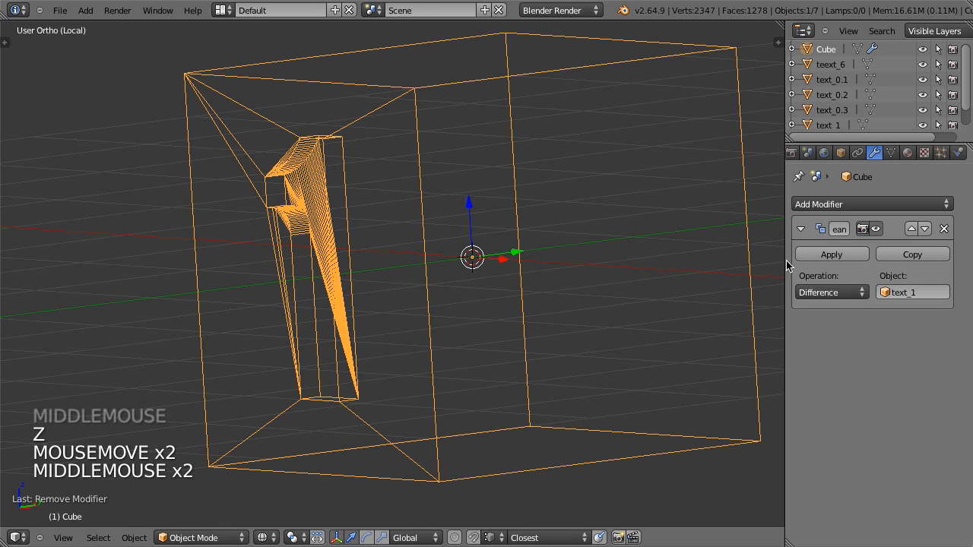
- Apply the Boolean modifier and open the cube's mesh in edit mode with solid display
{"action": "left_click", "coordinate": [828, 255]}
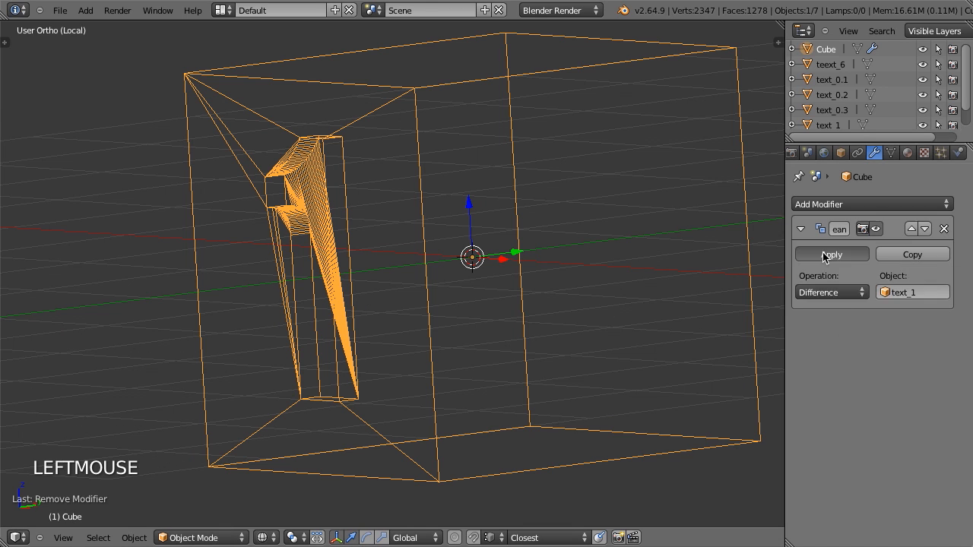
{"action": "middle_click_drag", "start_coordinate": [325, 257], "coordinate": [358, 275], "text": "shift"}
{"action": "key", "text": "Tab"}
{"action": "key", "text": "z"}
- Examine the topology the applied Boolean left around the engraved 1
{"action": "middle_click", "coordinate": [357, 280]}
{"action": "scroll", "coordinate": [385, 269], "scroll_direction": "up", "scroll_amount": 5}
{"action": "middle_click", "coordinate": [385, 269]}
{"action": "scroll", "coordinate": [385, 269], "scroll_direction": "down", "scroll_amount": 7}
{"action": "middle_click_drag", "start_coordinate": [421, 272], "coordinate": [474, 200]}
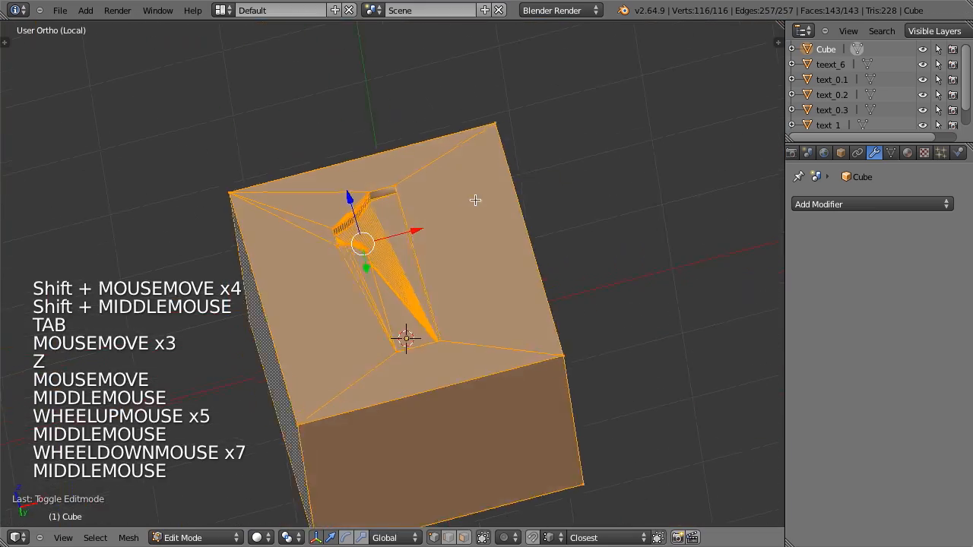
{"action": "scroll", "coordinate": [432, 260], "scroll_direction": "up", "scroll_amount": 5}
{"action": "middle_click_drag", "start_coordinate": [433, 260], "coordinate": [348, 263]}
{"action": "middle_click_drag", "start_coordinate": [391, 147], "coordinate": [399, 235]}
{"action": "scroll", "coordinate": [406, 212], "scroll_direction": "down", "scroll_amount": 4}
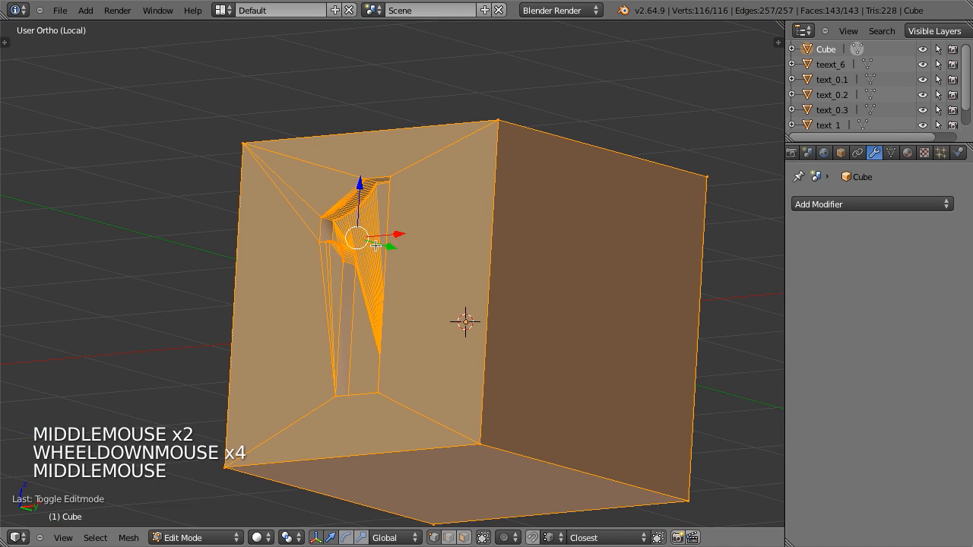
{"action": "middle_click_drag", "start_coordinate": [318, 284], "coordinate": [432, 291]}
{"action": "scroll", "coordinate": [449, 320], "scroll_direction": "up", "scroll_amount": 3}
{"action": "scroll", "coordinate": [438, 310], "scroll_direction": "down", "scroll_amount": 1}
{"action": "middle_click_drag", "start_coordinate": [346, 254], "coordinate": [338, 277]}
- In face select mode, merge the four front faces above and beside the upper part of the 1 into one face
{"action": "key", "text": "ctrl+Tab"}
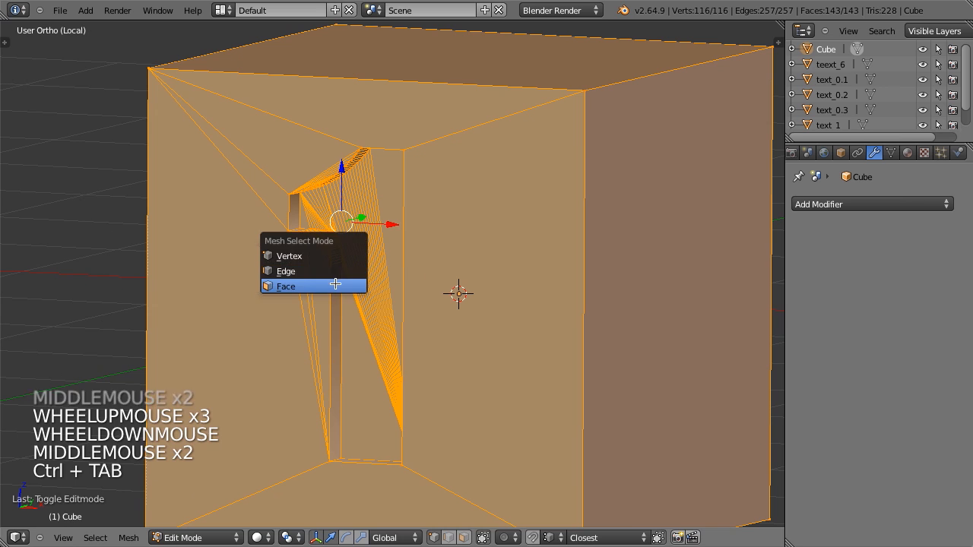
{"action": "left_click", "coordinate": [335, 283]}
{"action": "key", "text": "a"}
{"action": "left_click_drag", "start_coordinate": [208, 180], "coordinate": [204, 227], "text": "ctrl"}
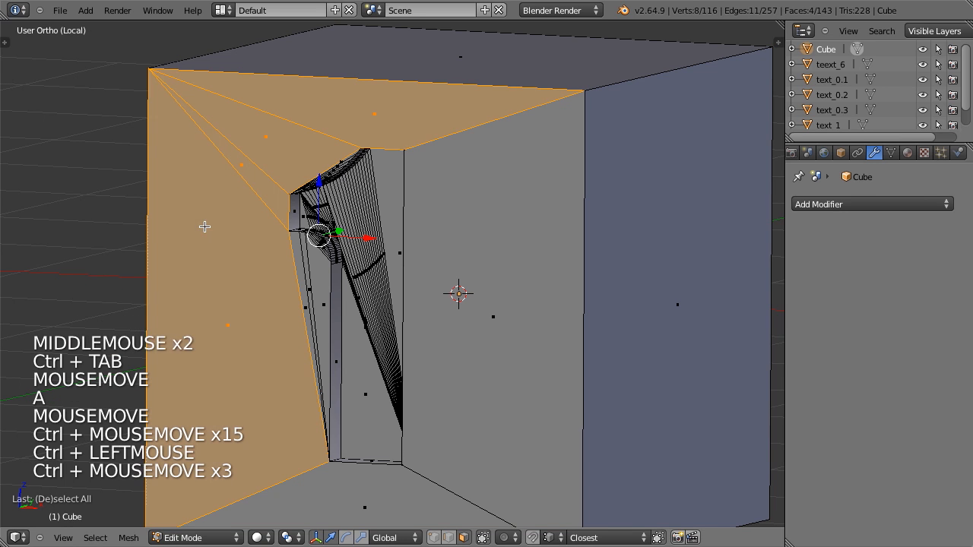
{"action": "key", "text": "f"}
{"action": "scroll", "coordinate": [482, 228], "scroll_direction": "down", "scroll_amount": 3}
{"action": "middle_click_drag", "start_coordinate": [482, 229], "coordinate": [460, 243], "text": "shift"}
{"action": "scroll", "coordinate": [460, 244], "scroll_direction": "up", "scroll_amount": 2}
{"action": "key", "text": "a"}
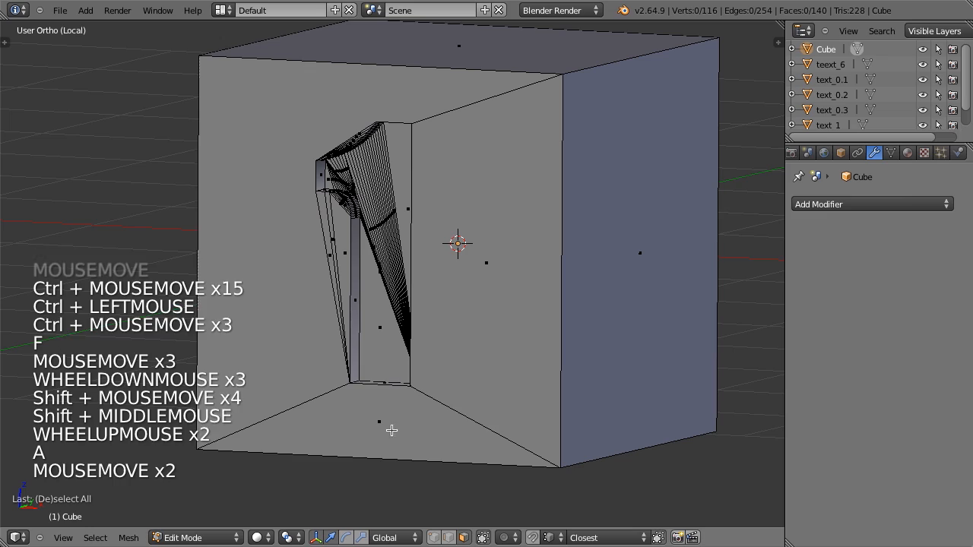
- Merge the front faces to the right of and below the engraved 1 into one face and clear the selection
{"action": "left_click_drag", "start_coordinate": [528, 294], "coordinate": [504, 227], "text": "ctrl"}
{"action": "key", "text": "a"}
{"action": "middle_click_drag", "start_coordinate": [519, 300], "coordinate": [515, 315]}
{"action": "right_click", "coordinate": [515, 315]}
{"action": "right_click", "coordinate": [456, 292], "text": "shift"}
{"action": "scroll", "coordinate": [456, 291], "scroll_direction": "up", "scroll_amount": 5}
{"action": "key", "text": "a"}
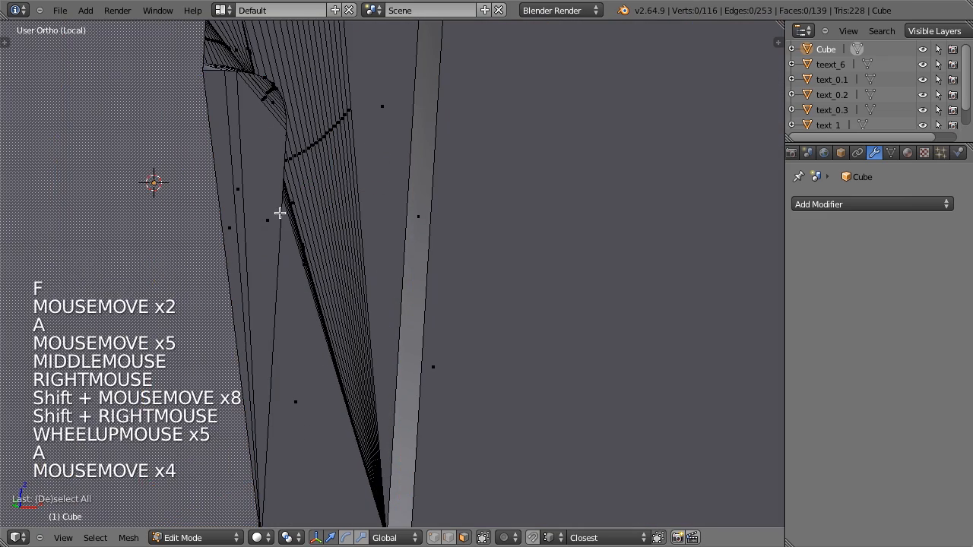
- Lasso-select the narrow front faces beside the 1's stem and zoom in on the curve under its flag
{"action": "left_click_drag", "start_coordinate": [156, 230], "coordinate": [164, 228], "text": "ctrl"}
{"action": "middle_click_drag", "start_coordinate": [250, 211], "coordinate": [446, 322], "text": "shift"}
{"action": "scroll", "coordinate": [419, 289], "scroll_direction": "up", "scroll_amount": 7}
{"action": "mouse_move", "coordinate": [419, 289]}
{"action": "middle_mouse_down"}
{"action": "mouse_move", "coordinate": [460, 247]}
{"action": "mouse_move", "coordinate": [426, 289]}
{"action": "middle_mouse_up"}
{"action": "scroll", "coordinate": [459, 247], "scroll_direction": "down", "scroll_amount": 6}
{"action": "middle_click_drag", "start_coordinate": [426, 289], "coordinate": [402, 313]}
{"action": "scroll", "coordinate": [402, 313], "scroll_direction": "up", "scroll_amount": 5}
- Lasso-select the vertices under the 1's flag, deselect the stray ones, and merge the narrow front faces there and beside the stem into one
{"action": "key", "text": "ctrl+Tab"}
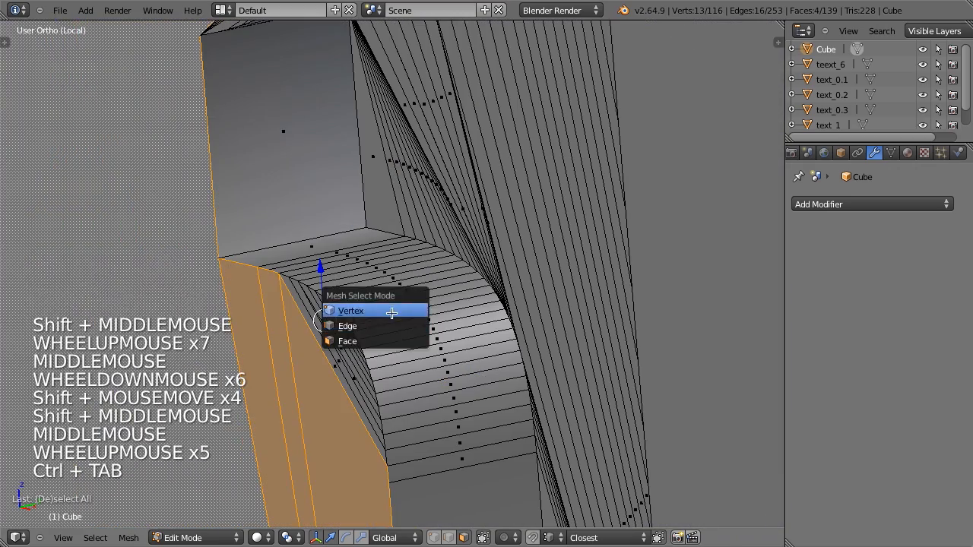
{"action": "key", "text": "z"}
{"action": "left_click_drag", "start_coordinate": [375, 292], "coordinate": [221, 421], "text": "ctrl"}
{"action": "scroll", "coordinate": [361, 350], "scroll_direction": "down", "scroll_amount": 5}
{"action": "mouse_move", "coordinate": [388, 227]}
{"action": "left_mouse_down", "text": "ctrl+shift"}
{"action": "mouse_move", "coordinate": [273, 17]}
{"action": "mouse_move", "coordinate": [742, 88]}
{"action": "left_mouse_up", "text": "ctrl+shift"}
{"action": "scroll", "coordinate": [507, 362], "scroll_direction": "down", "scroll_amount": 7}
{"action": "mouse_move", "coordinate": [538, 278]}
{"action": "left_mouse_down", "text": "ctrl+shift"}
{"action": "mouse_move", "coordinate": [211, 111]}
{"action": "mouse_move", "coordinate": [566, 171]}
{"action": "left_mouse_up", "text": "ctrl+shift"}
{"action": "mouse_move", "coordinate": [414, 467]}
{"action": "left_mouse_down", "text": "ctrl+shift"}
{"action": "mouse_move", "coordinate": [244, 536]}
{"action": "mouse_move", "coordinate": [266, 528]}
{"action": "left_mouse_up", "text": "ctrl+shift"}
{"action": "key", "text": "z"}
{"action": "scroll", "coordinate": [446, 370], "scroll_direction": "up", "scroll_amount": 3}
{"action": "key", "text": "ctrl+Tab"}
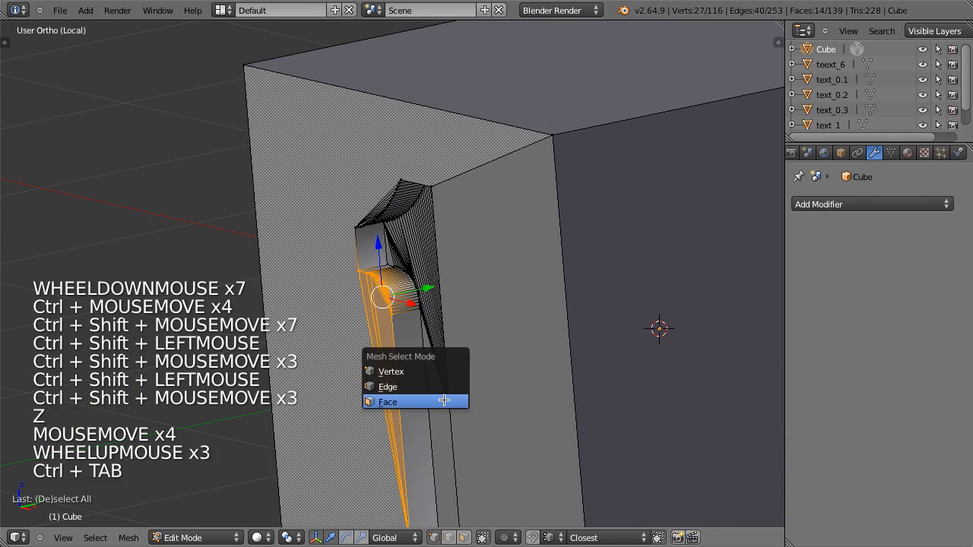
{"action": "key", "text": "f"}
{"action": "middle_click_drag", "start_coordinate": [360, 355], "coordinate": [652, 254], "text": "shift"}
{"action": "key", "text": "a"}
- In vertex select mode and wireframe, lasso-select the vertices along the upper curve of the 1's flag
{"action": "middle_click_drag", "start_coordinate": [532, 228], "coordinate": [521, 215], "text": "shift"}
{"action": "scroll", "coordinate": [433, 377], "scroll_direction": "up", "scroll_amount": 5}
{"action": "middle_click_drag", "start_coordinate": [433, 377], "coordinate": [468, 426], "text": "shift"}
{"action": "middle_click_drag", "start_coordinate": [456, 380], "coordinate": [521, 239]}
{"action": "key", "text": "ctrl+Tab"}
{"action": "left_click", "coordinate": [412, 268]}
{"action": "key", "text": "z"}
{"action": "left_click_drag", "start_coordinate": [582, 45], "coordinate": [456, 329], "text": "ctrl"}
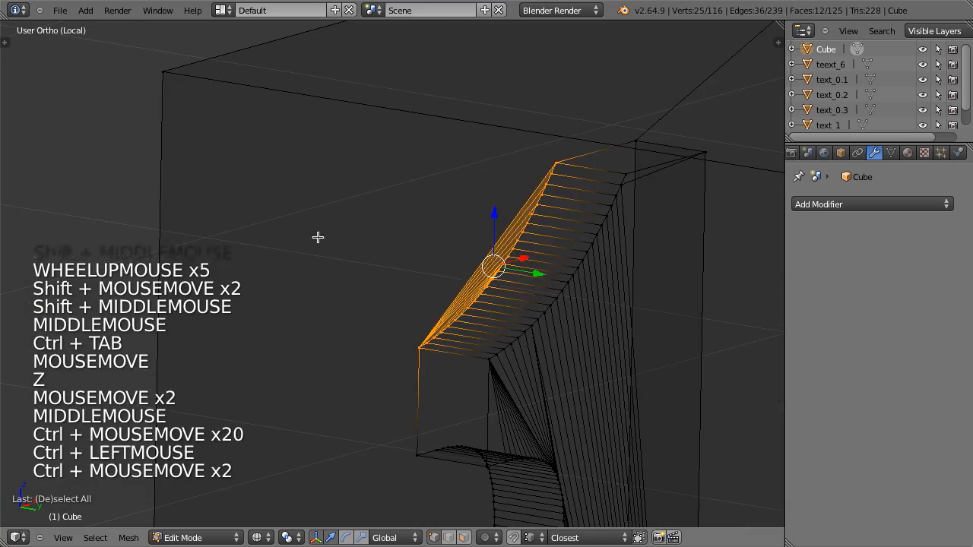
- Switch to face select mode, adjust the selection to the front faces around the flag, merge them into one face and clear the selection
{"action": "key", "text": "ctrl+Tab"}
{"action": "left_click", "coordinate": [535, 264]}
{"action": "right_click", "coordinate": [358, 201], "text": "shift"}
{"action": "key", "text": "z"}
{"action": "right_click", "coordinate": [467, 249], "text": "shift"}
{"action": "key", "text": "f"}
{"action": "scroll", "coordinate": [503, 305], "scroll_direction": "down", "scroll_amount": 7}
{"action": "middle_click", "coordinate": [503, 305]}
{"action": "middle_click_drag", "start_coordinate": [503, 305], "coordinate": [558, 335]}
{"action": "middle_click_drag", "start_coordinate": [471, 349], "coordinate": [479, 257]}
{"action": "key", "text": "a"}
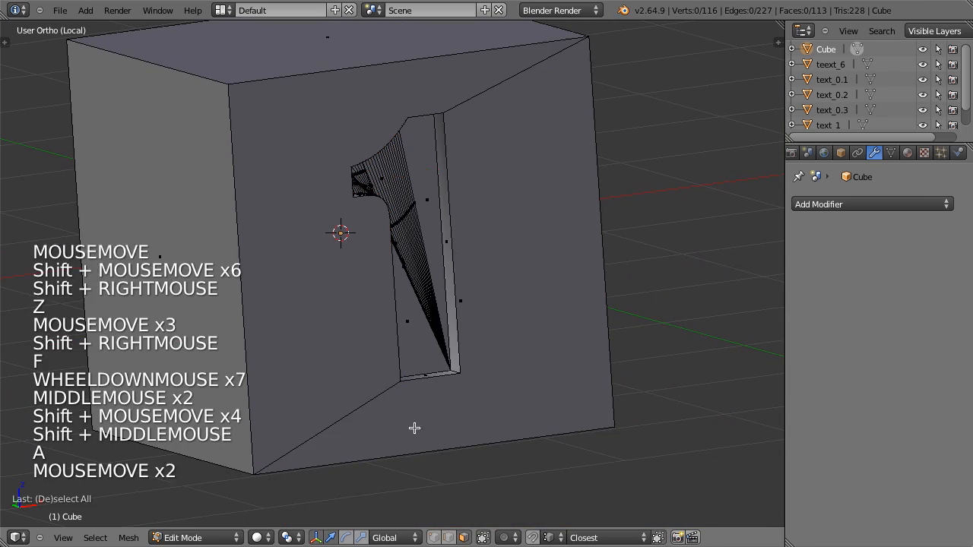
- Try to merge the two remaining front faces around the engraved 1 into a single face, and clear the selection
{"action": "right_click", "coordinate": [522, 253]}
{"action": "key", "text": "f"}
{"action": "key", "text": "a"}
{"action": "middle_click_drag", "start_coordinate": [547, 338], "coordinate": [545, 299]}
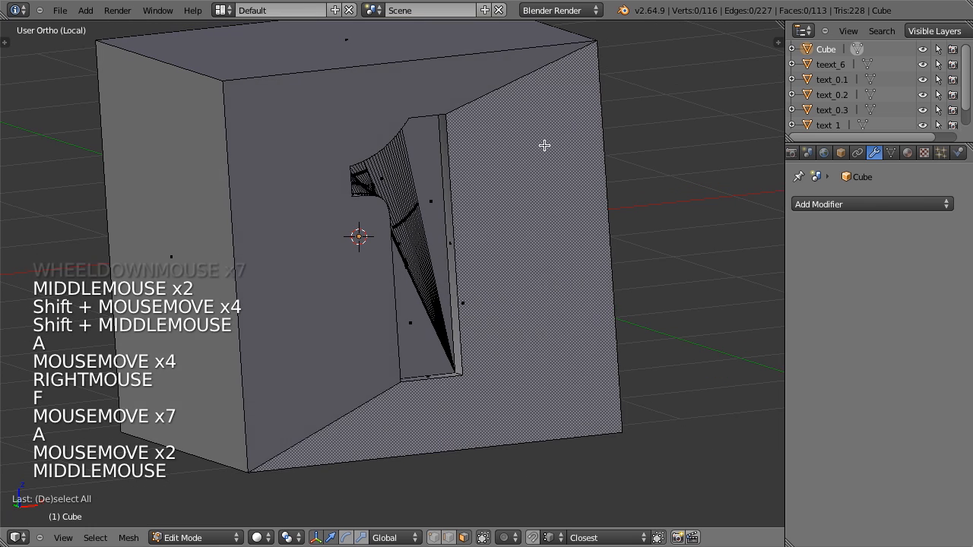
{"action": "right_click", "coordinate": [494, 80]}
{"action": "right_click", "coordinate": [410, 317], "text": "shift"}
{"action": "key", "text": "f"}
{"action": "key", "text": "f"}
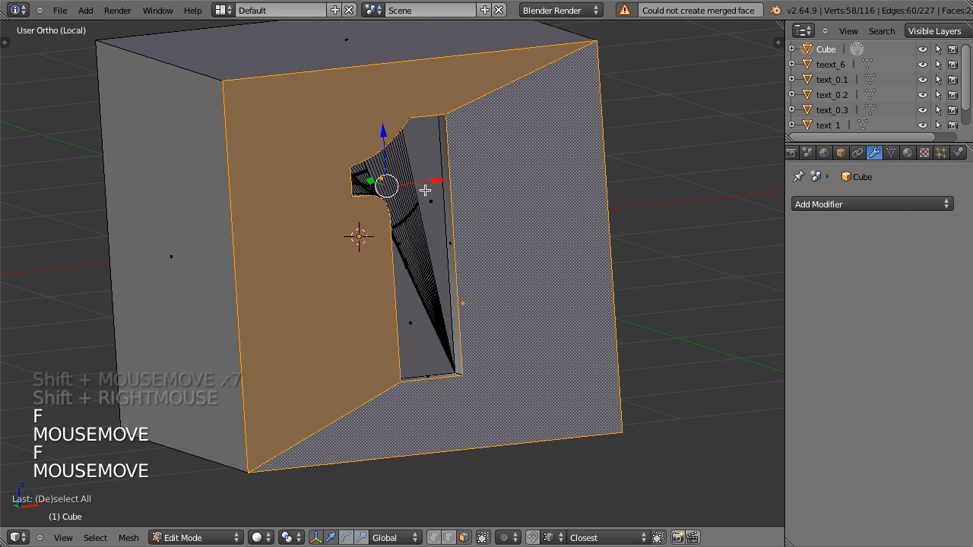
{"action": "scroll", "coordinate": [404, 222], "scroll_direction": "up", "scroll_amount": 5}
{"action": "middle_click_drag", "start_coordinate": [405, 220], "coordinate": [400, 200], "text": "shift"}
{"action": "scroll", "coordinate": [427, 241], "scroll_direction": "down", "scroll_amount": 3}
{"action": "middle_click_drag", "start_coordinate": [428, 241], "coordinate": [290, 284]}
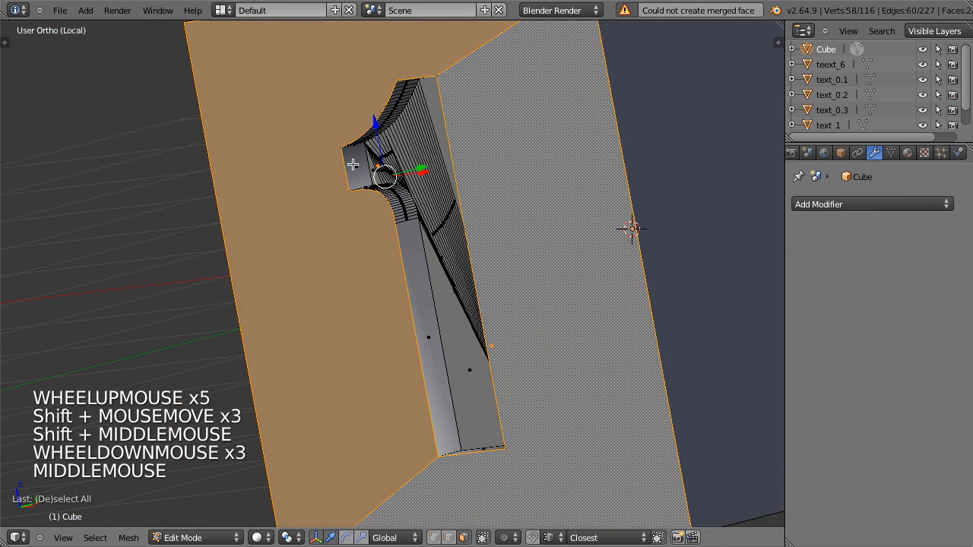
{"action": "middle_click_drag", "start_coordinate": [469, 114], "coordinate": [507, 99]}
{"action": "key", "text": "a"}
{"action": "scroll", "coordinate": [507, 99], "scroll_direction": "down", "scroll_amount": 2}
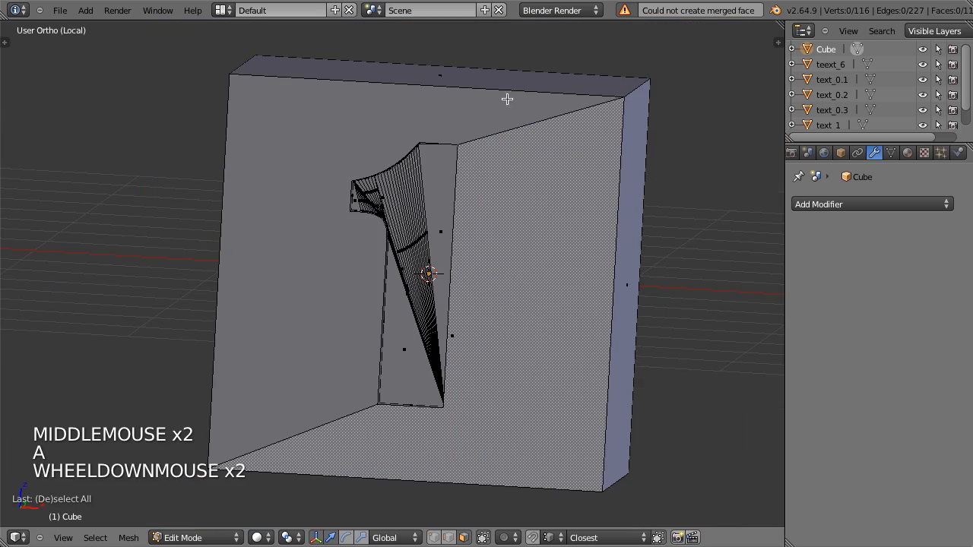
- In wireframe, select a face on the floor of the engraved 1 and switch to the right orthographic view
{"action": "middle_click_drag", "start_coordinate": [420, 277], "coordinate": [426, 342]}
{"action": "scroll", "coordinate": [482, 276], "scroll_direction": "up", "scroll_amount": 2}
{"action": "scroll", "coordinate": [482, 276], "scroll_direction": "up", "scroll_amount": 1}
{"action": "middle_click_drag", "start_coordinate": [482, 276], "coordinate": [428, 291], "text": "shift"}
{"action": "scroll", "coordinate": [461, 320], "scroll_direction": "up", "scroll_amount": 4}
{"action": "scroll", "coordinate": [384, 349], "scroll_direction": "down", "scroll_amount": 3}
{"action": "key", "text": "z"}
{"action": "scroll", "coordinate": [493, 241], "scroll_direction": "down", "scroll_amount": 4}
{"action": "scroll", "coordinate": [423, 331], "scroll_direction": "up", "scroll_amount": 3}
{"action": "right_click", "coordinate": [345, 271]}
{"action": "scroll", "coordinate": [404, 317], "scroll_direction": "down", "scroll_amount": 3}
{"action": "key", "text": "KP_3"}
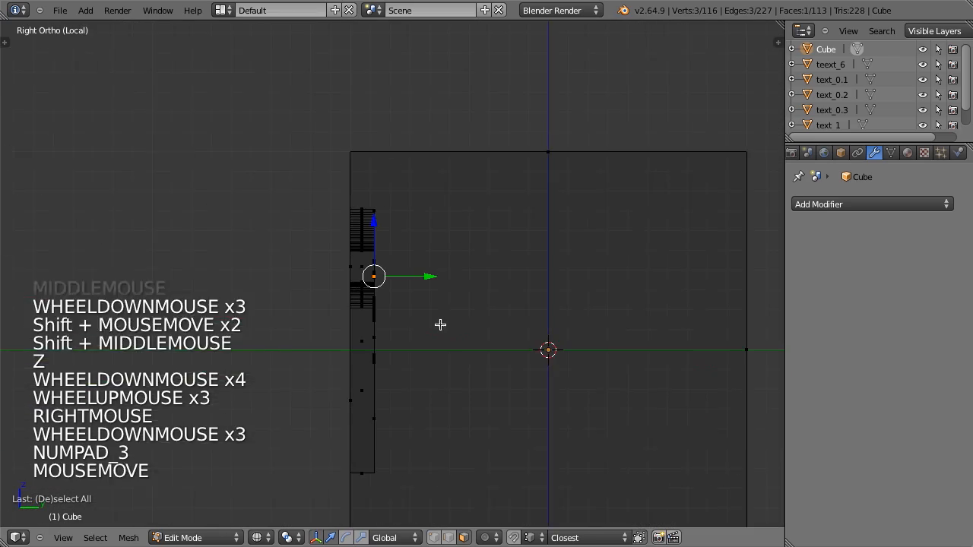
- Box-select all floor faces of the engraved 1, merge them into one face, return to solid shading and clear the selection
{"action": "middle_click_drag", "start_coordinate": [441, 324], "coordinate": [441, 313], "text": "shift"}
{"action": "key", "text": "b"}
{"action": "left_click_drag", "start_coordinate": [372, 170], "coordinate": [461, 474]}
{"action": "middle_click_drag", "start_coordinate": [346, 306], "coordinate": [521, 341]}
{"action": "key", "text": "f"}
{"action": "scroll", "coordinate": [395, 372], "scroll_direction": "up", "scroll_amount": 4}
{"action": "mouse_move", "coordinate": [395, 372]}
{"action": "middle_mouse_down", "text": "shift"}
{"action": "mouse_move", "coordinate": [378, 253]}
{"action": "mouse_move", "coordinate": [347, 382]}
{"action": "mouse_move", "coordinate": [288, 364]}
{"action": "mouse_move", "coordinate": [378, 208]}
{"action": "mouse_move", "coordinate": [519, 187]}
{"action": "mouse_move", "coordinate": [502, 276]}
{"action": "mouse_move", "coordinate": [508, 369]}
{"action": "mouse_move", "coordinate": [339, 430]}
{"action": "mouse_move", "coordinate": [333, 405]}
{"action": "mouse_move", "coordinate": [408, 332]}
{"action": "mouse_move", "coordinate": [421, 254]}
{"action": "middle_mouse_up", "text": "shift"}
{"action": "key", "text": "z"}
{"action": "scroll", "coordinate": [289, 354], "scroll_direction": "down", "scroll_amount": 3}
{"action": "scroll", "coordinate": [446, 280], "scroll_direction": "down", "scroll_amount": 3}
{"action": "scroll", "coordinate": [408, 332], "scroll_direction": "up", "scroll_amount": 3}
{"action": "scroll", "coordinate": [374, 308], "scroll_direction": "down", "scroll_amount": 3}
{"action": "key", "text": "a"}
- Try to bevel the outline of the engraved 1's merged floor face
{"action": "middle_click_drag", "start_coordinate": [375, 308], "coordinate": [423, 193]}
{"action": "right_click", "coordinate": [415, 174]}
{"action": "scroll", "coordinate": [347, 208], "scroll_direction": "up", "scroll_amount": 4}
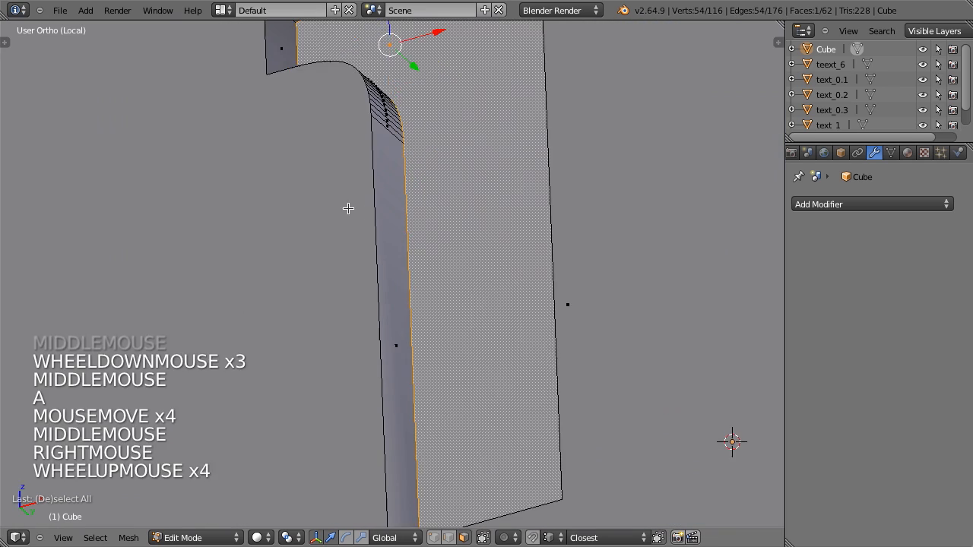
{"action": "middle_click_drag", "start_coordinate": [348, 208], "coordinate": [434, 322], "text": "shift"}
{"action": "scroll", "coordinate": [434, 321], "scroll_direction": "up", "scroll_amount": 5}
{"action": "scroll", "coordinate": [405, 263], "scroll_direction": "down", "scroll_amount": 8}
{"action": "scroll", "coordinate": [451, 287], "scroll_direction": "down", "scroll_amount": 1}
{"action": "middle_click_drag", "start_coordinate": [452, 286], "coordinate": [437, 354]}
{"action": "scroll", "coordinate": [547, 304], "scroll_direction": "up", "scroll_amount": 4}
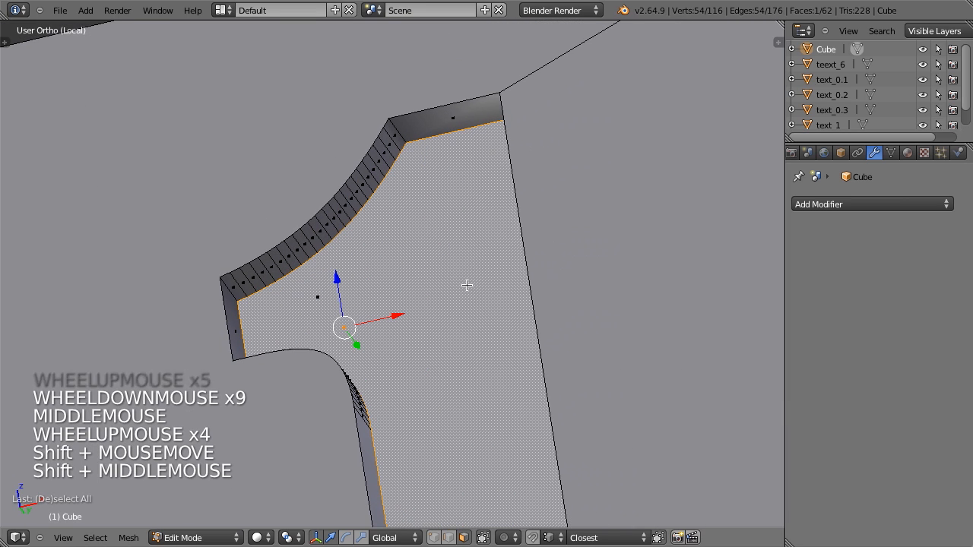
{"action": "key", "text": "ctrl+b"}
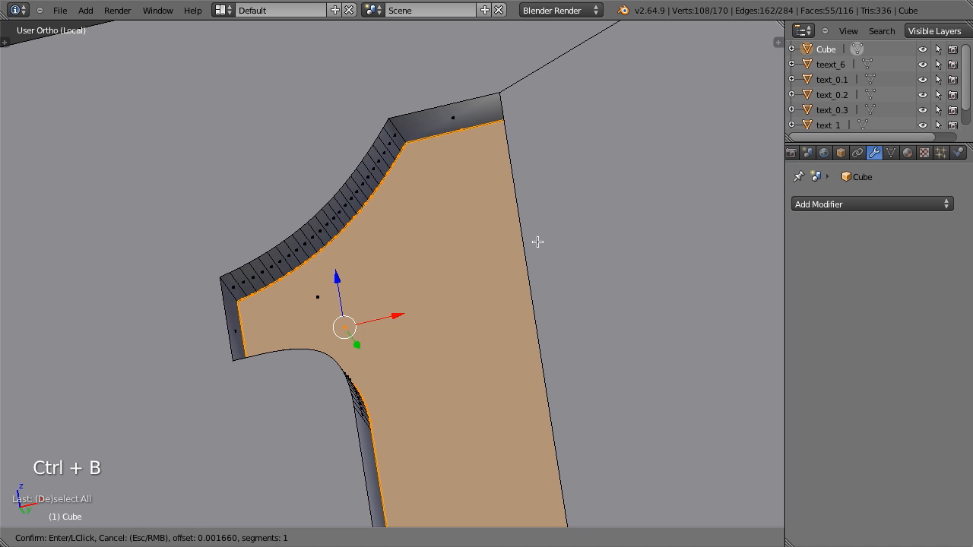
{"action": "right_click", "coordinate": [524, 243]}
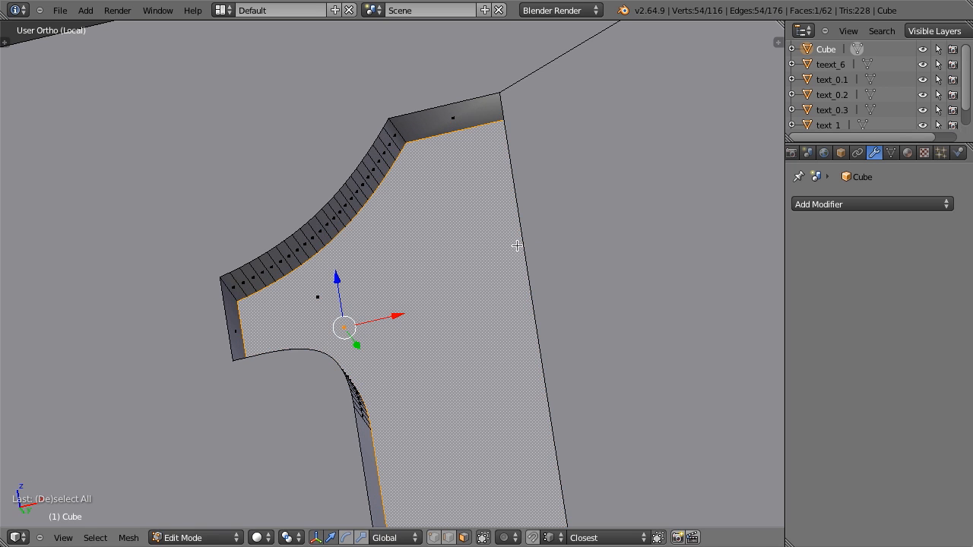
{"action": "scroll", "coordinate": [459, 291], "scroll_direction": "down", "scroll_amount": 6}
{"action": "key", "text": "ctrl+z"}
- Try to bevel the two front faces surrounding the engraved 1, and clear the selection
{"action": "middle_click_drag", "start_coordinate": [459, 292], "coordinate": [458, 223]}
{"action": "scroll", "coordinate": [403, 315], "scroll_direction": "up", "scroll_amount": 5}
{"action": "right_click", "coordinate": [357, 319]}
{"action": "scroll", "coordinate": [397, 299], "scroll_direction": "down", "scroll_amount": 3}
{"action": "scroll", "coordinate": [428, 285], "scroll_direction": "up", "scroll_amount": 5}
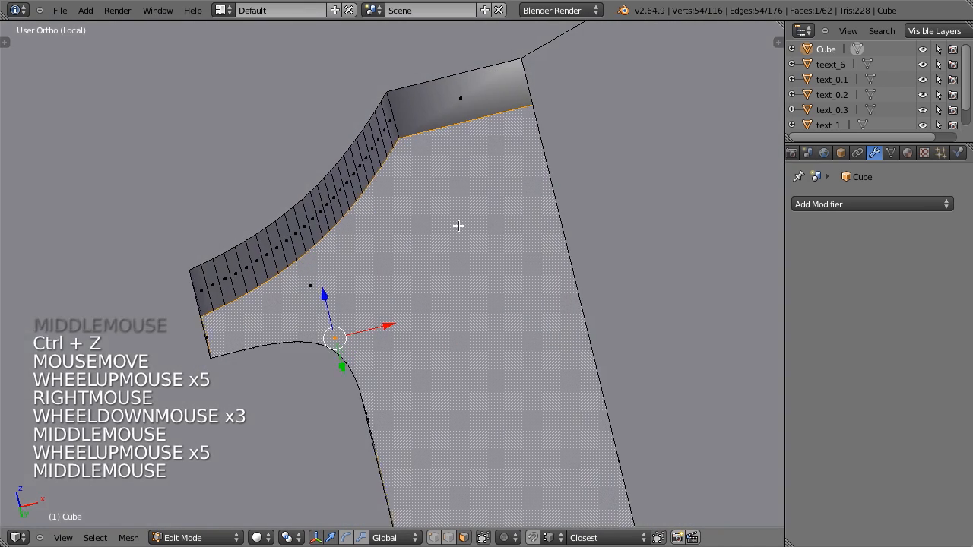
{"action": "scroll", "coordinate": [438, 312], "scroll_direction": "down", "scroll_amount": 6}
{"action": "right_click", "coordinate": [312, 362]}
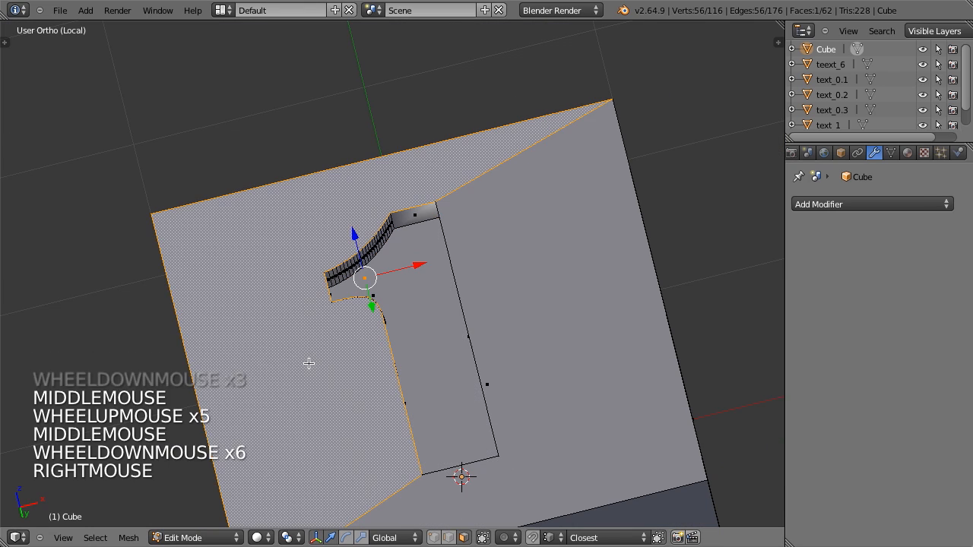
{"action": "right_click", "coordinate": [558, 312], "text": "shift"}
{"action": "key", "text": "ctrl+b"}
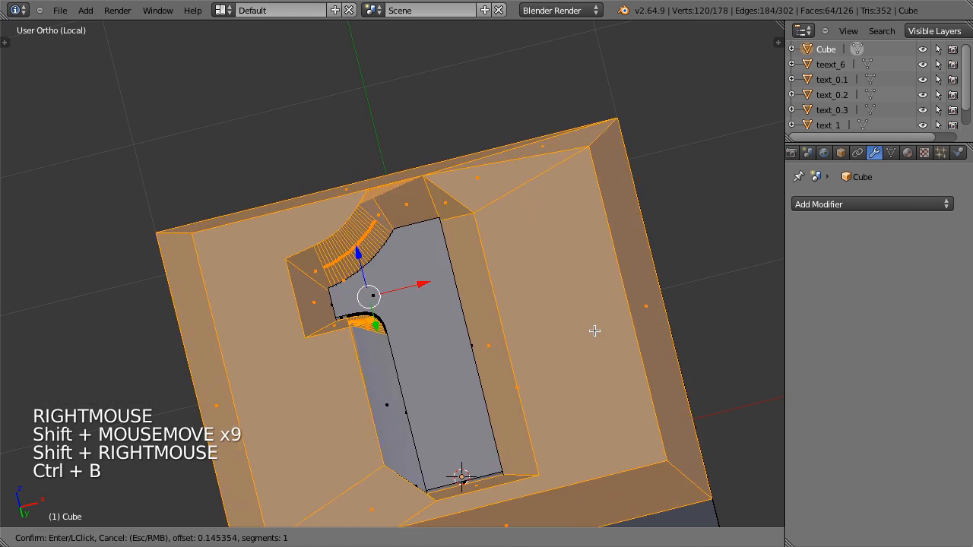
{"action": "right_click", "coordinate": [583, 324], "text": "ctrl"}
{"action": "key", "text": "ctrl+z"}
{"action": "scroll", "coordinate": [583, 327], "scroll_direction": "up", "scroll_amount": 5}
{"action": "key", "text": "a"}
- In edge select mode, select the edge loops around the floor and the front rim of the engraved 1
{"action": "scroll", "coordinate": [580, 302], "scroll_direction": "down", "scroll_amount": 5}
{"action": "middle_click_drag", "start_coordinate": [580, 301], "coordinate": [393, 339]}
{"action": "scroll", "coordinate": [403, 322], "scroll_direction": "up", "scroll_amount": 5}
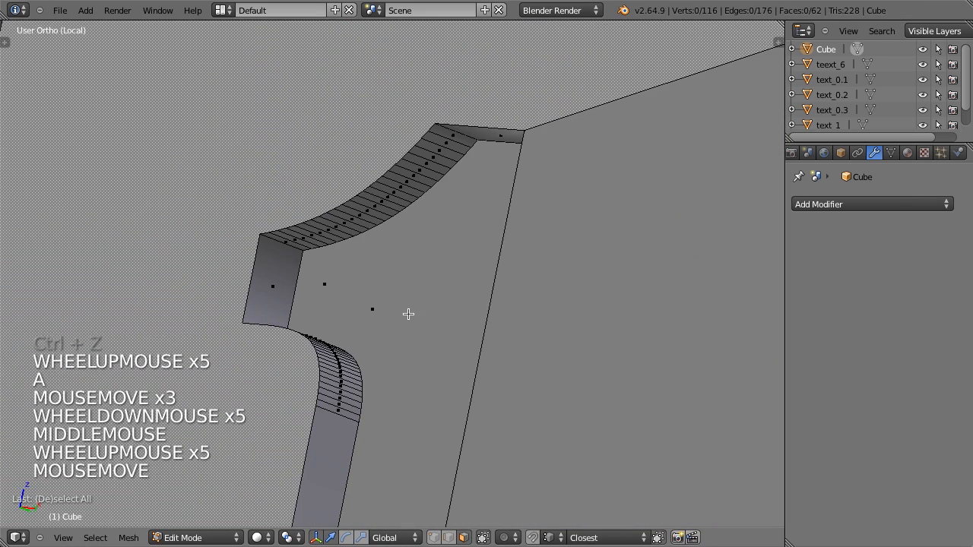
{"action": "key", "text": "ctrl+Tab"}
{"action": "right_click", "coordinate": [299, 282], "text": "alt"}
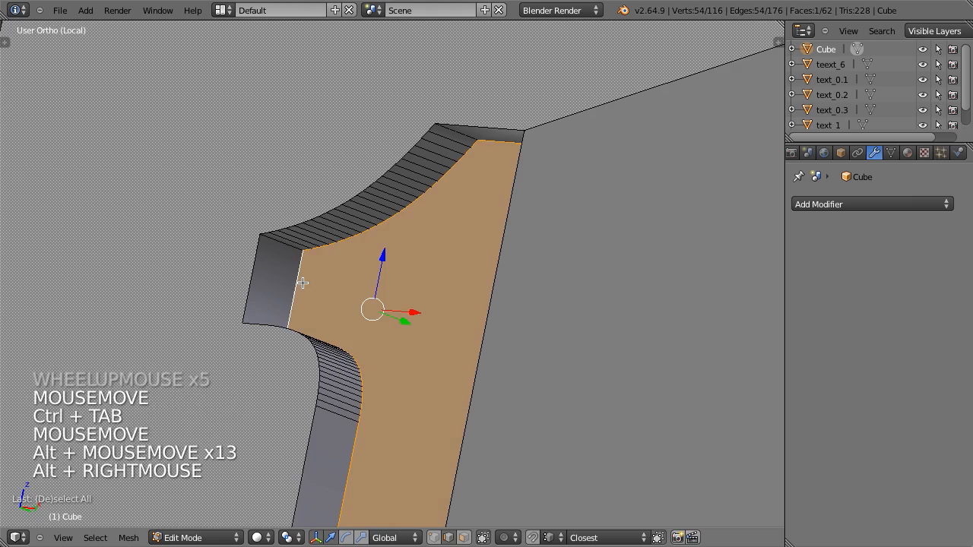
{"action": "scroll", "coordinate": [365, 326], "scroll_direction": "down", "scroll_amount": 4}
{"action": "middle_click_drag", "start_coordinate": [364, 327], "coordinate": [462, 226]}
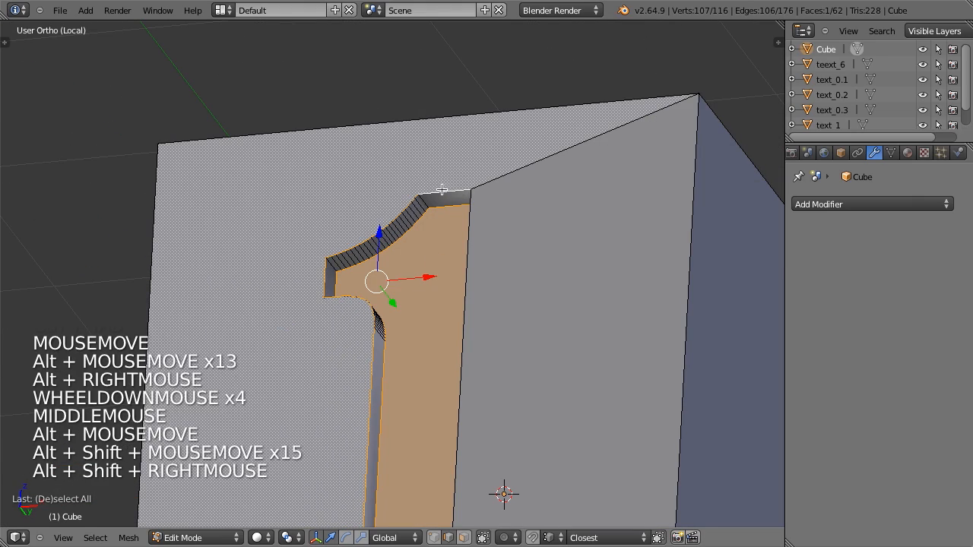
{"action": "right_click", "coordinate": [475, 232], "text": "alt+shift"}
{"action": "scroll", "coordinate": [413, 326], "scroll_direction": "down", "scroll_amount": 8}
{"action": "middle_click_drag", "start_coordinate": [412, 326], "coordinate": [506, 358]}
{"action": "scroll", "coordinate": [507, 358], "scroll_direction": "up", "scroll_amount": 5}
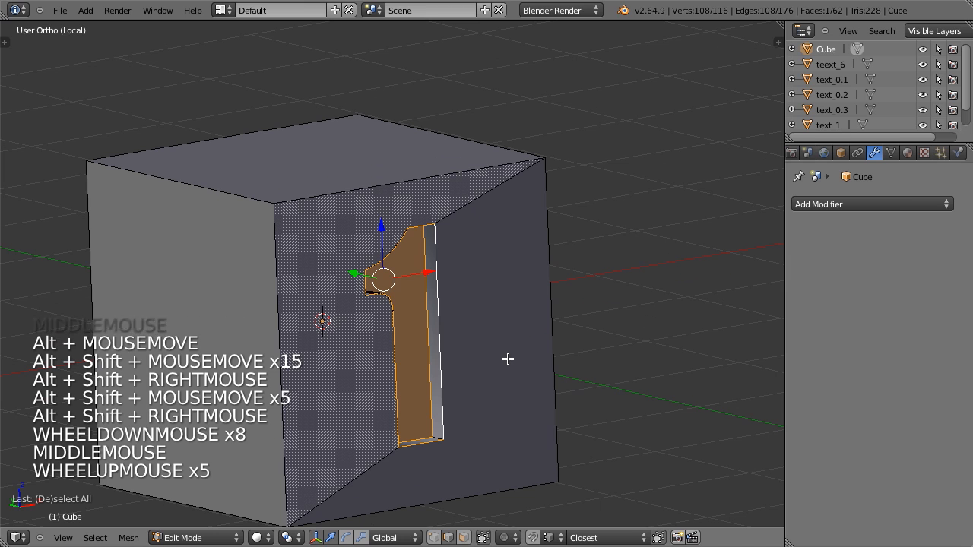
- Add the cube's outer edges to the selection, including those at the back and underneath
{"action": "right_click", "coordinate": [207, 190], "text": "alt+shift"}
{"action": "right_click", "coordinate": [404, 134], "text": "alt+shift"}
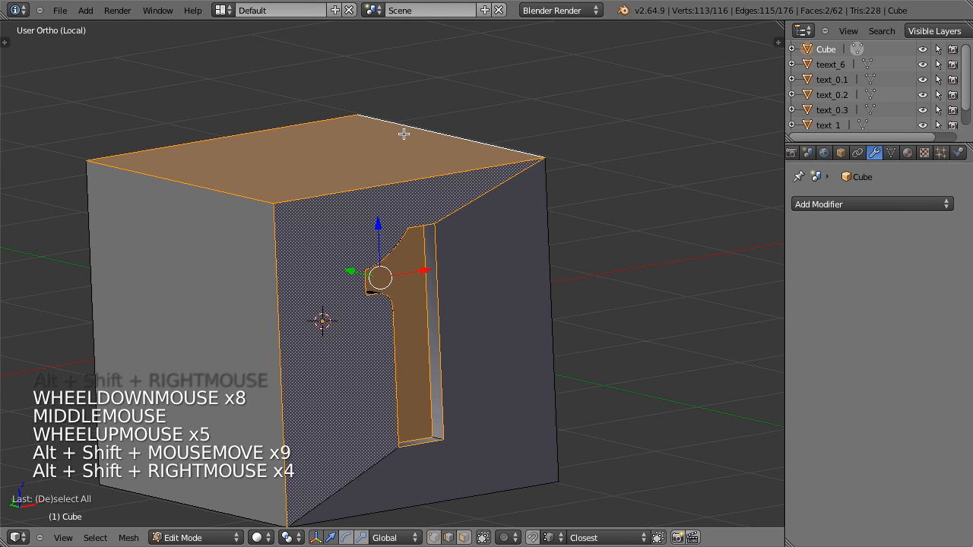
{"action": "right_click", "coordinate": [547, 402], "text": "alt+shift"}
{"action": "middle_click_drag", "start_coordinate": [484, 462], "coordinate": [521, 167]}
{"action": "right_click", "coordinate": [542, 216], "text": "alt+shift"}
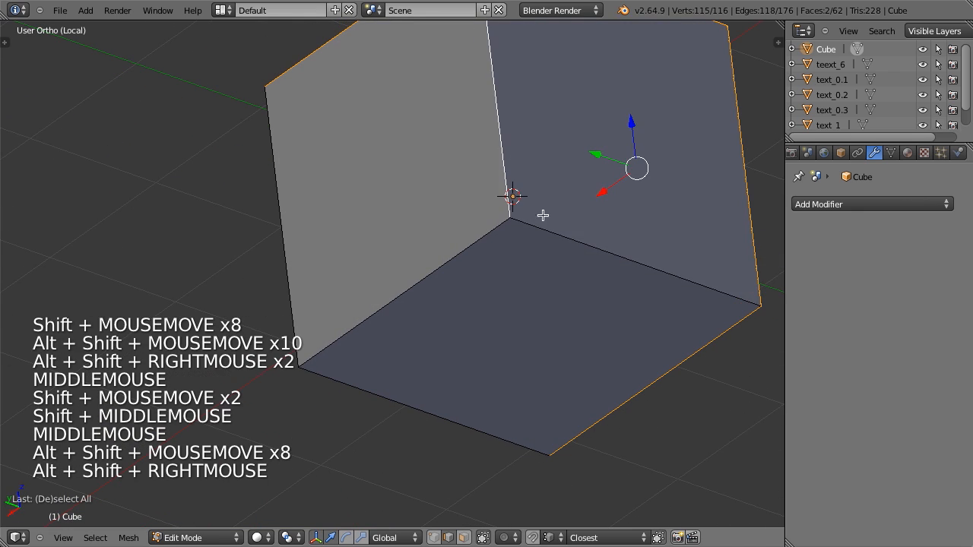
{"action": "right_click", "coordinate": [543, 216], "text": "alt+shift"}
{"action": "right_click", "coordinate": [478, 248], "text": "alt+shift"}
{"action": "right_click", "coordinate": [300, 326], "text": "alt+shift"}
{"action": "right_click", "coordinate": [393, 404], "text": "alt+shift"}
{"action": "right_click", "coordinate": [392, 404], "text": "alt+shift"}
- Bevel the selected cube and engraving edges with an offset of 0.02
{"action": "middle_click_drag", "start_coordinate": [393, 403], "coordinate": [466, 205]}
{"action": "key", "text": "KP_1"}
{"action": "scroll", "coordinate": [503, 289], "scroll_direction": "up", "scroll_amount": 3}
{"action": "scroll", "coordinate": [534, 206], "scroll_direction": "up", "scroll_amount": 5}
{"action": "middle_click_drag", "start_coordinate": [535, 206], "coordinate": [497, 266], "text": "shift"}
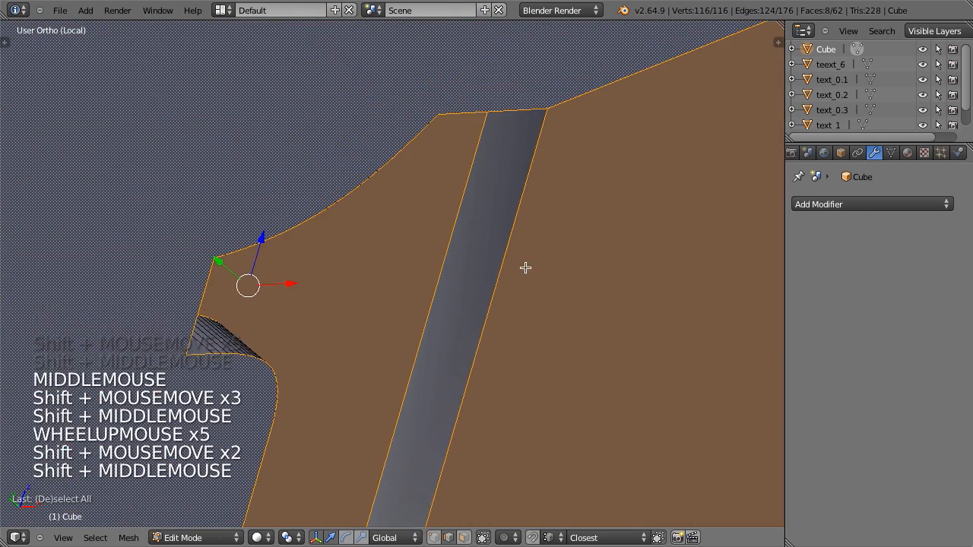
{"action": "key", "text": "ctrl"}
{"action": "key", "text": "ctrl+b"}
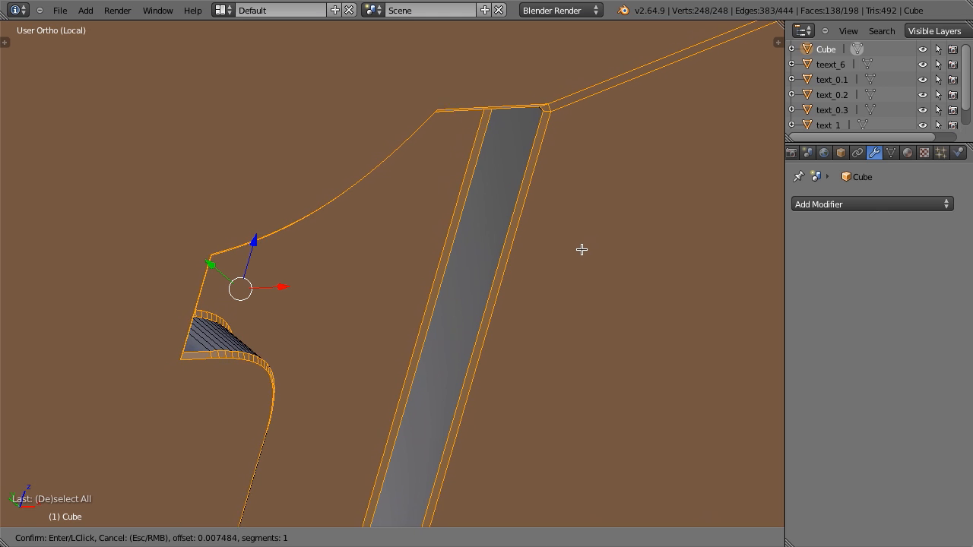
{"action": "type", "text": "0000"}
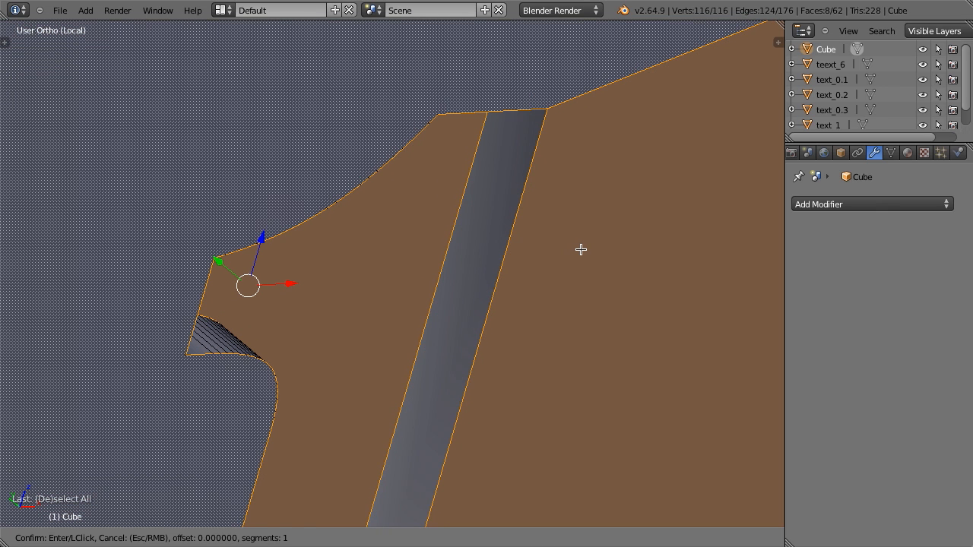
{"action": "type", "text": "1"}
{"action": "key", "text": "Return"}
- Set the bevel's segments to 4
{"action": "scroll", "coordinate": [577, 318], "scroll_direction": "down", "scroll_amount": 6}
{"action": "mouse_move", "coordinate": [578, 319]}
{"action": "middle_mouse_down"}
{"action": "mouse_move", "coordinate": [520, 321]}
{"action": "mouse_move", "coordinate": [395, 236]}
{"action": "mouse_move", "coordinate": [454, 292]}
{"action": "mouse_move", "coordinate": [515, 387]}
{"action": "mouse_move", "coordinate": [485, 282]}
{"action": "mouse_move", "coordinate": [574, 259]}
{"action": "mouse_move", "coordinate": [545, 281]}
{"action": "middle_mouse_up"}
{"action": "scroll", "coordinate": [388, 245], "scroll_direction": "up", "scroll_amount": 4}
{"action": "scroll", "coordinate": [455, 291], "scroll_direction": "up", "scroll_amount": 3}
{"action": "scroll", "coordinate": [515, 387], "scroll_direction": "up", "scroll_amount": 3}
{"action": "key", "text": "F6"}
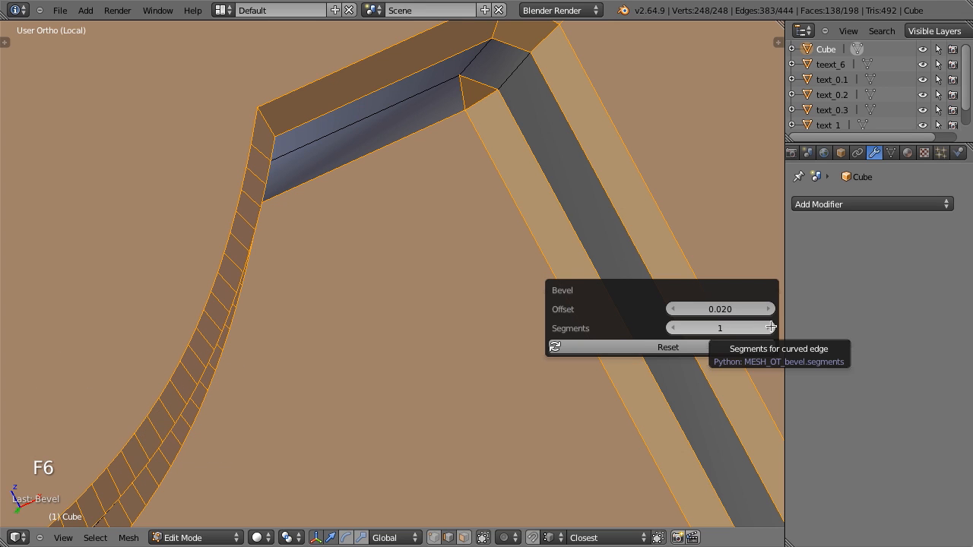
{"action": "key", "text": "F6"}
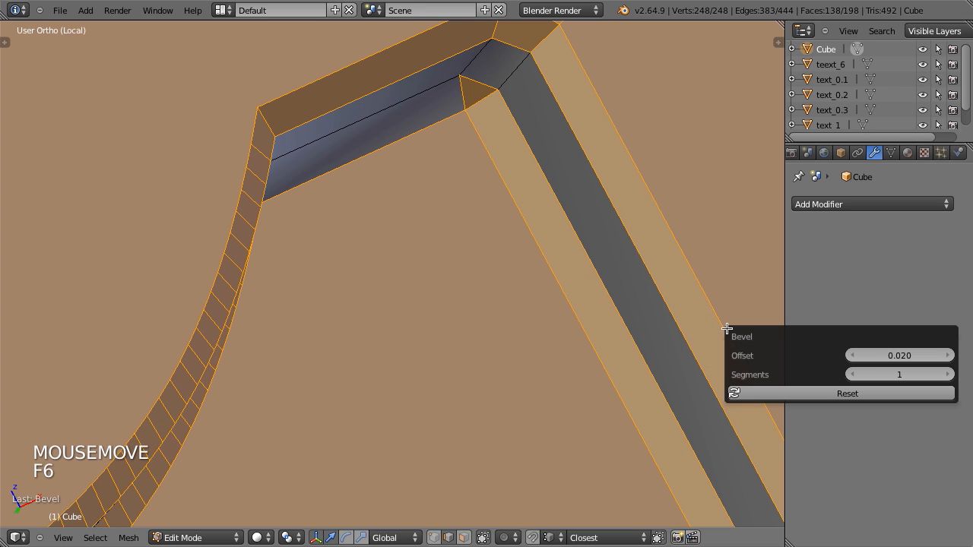
{"action": "left_click", "coordinate": [947, 375]}
{"action": "left_click", "coordinate": [948, 375]}
{"action": "left_click", "coordinate": [948, 375]}
- Check the bevelled cube in Object Mode, return to Edit Mode and undo the bevel
{"action": "scroll", "coordinate": [463, 274], "scroll_direction": "down", "scroll_amount": 1}
{"action": "scroll", "coordinate": [463, 274], "scroll_direction": "down", "scroll_amount": 4}
{"action": "middle_click_drag", "start_coordinate": [463, 275], "coordinate": [424, 190]}
{"action": "key", "text": "Tab"}
{"action": "scroll", "coordinate": [389, 246], "scroll_direction": "down", "scroll_amount": 6}
{"action": "middle_click", "coordinate": [389, 245]}
{"action": "key", "text": "Tab"}
{"action": "key", "text": "ctrl+z"}
{"action": "key", "text": "ctrl+z"}
- Bevel the selected cube and engraving edges again with an offset of 0.02 and a single segment
{"action": "scroll", "coordinate": [392, 240], "scroll_direction": "up", "scroll_amount": 4}
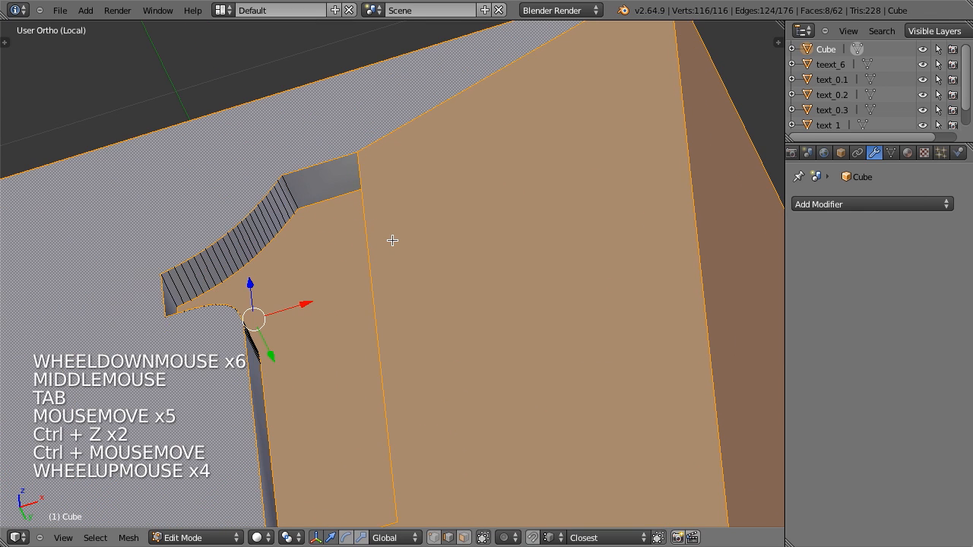
{"action": "key", "text": "ctrl+b"}
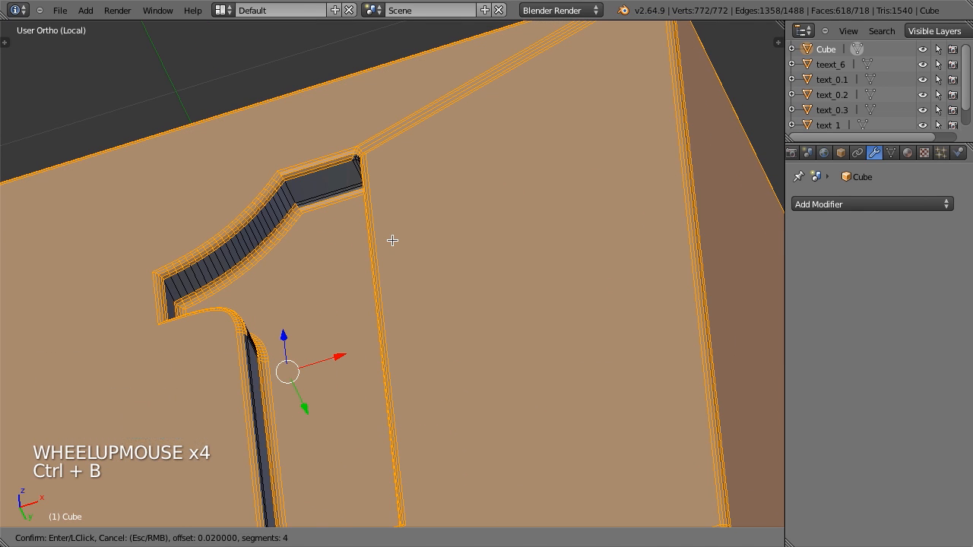
{"action": "right_click", "coordinate": [432, 244]}
{"action": "key", "text": "ctrl+b"}
{"action": "left_click", "coordinate": [432, 244]}
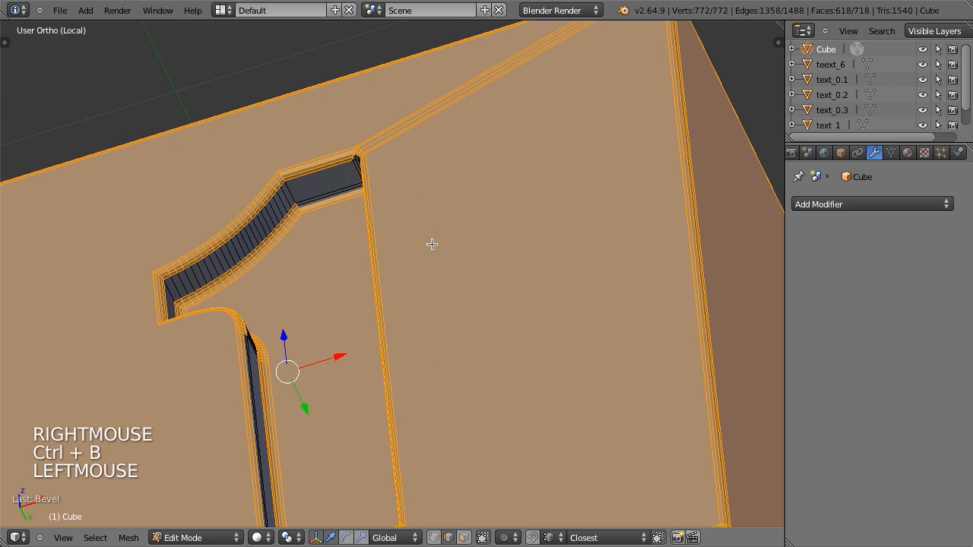
{"action": "key", "text": "F6"}
{"action": "key", "text": "F6"}
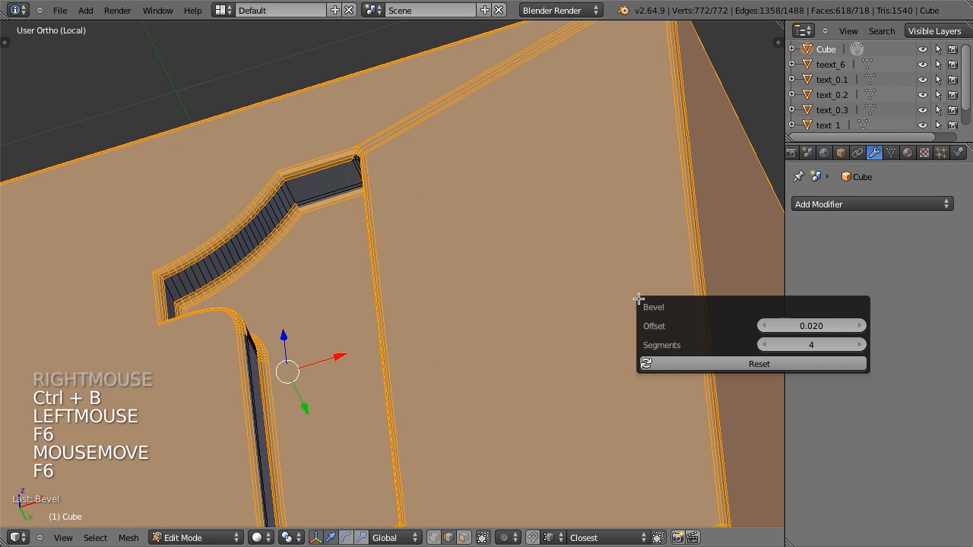
{"action": "left_click_drag", "start_coordinate": [796, 346], "coordinate": [768, 346]}
- Examine the bevel around the engraved 1 in Object Mode, marking its curved part with a temporary Grease Pencil stroke and erasing it
{"action": "scroll", "coordinate": [378, 228], "scroll_direction": "up", "scroll_amount": 4}
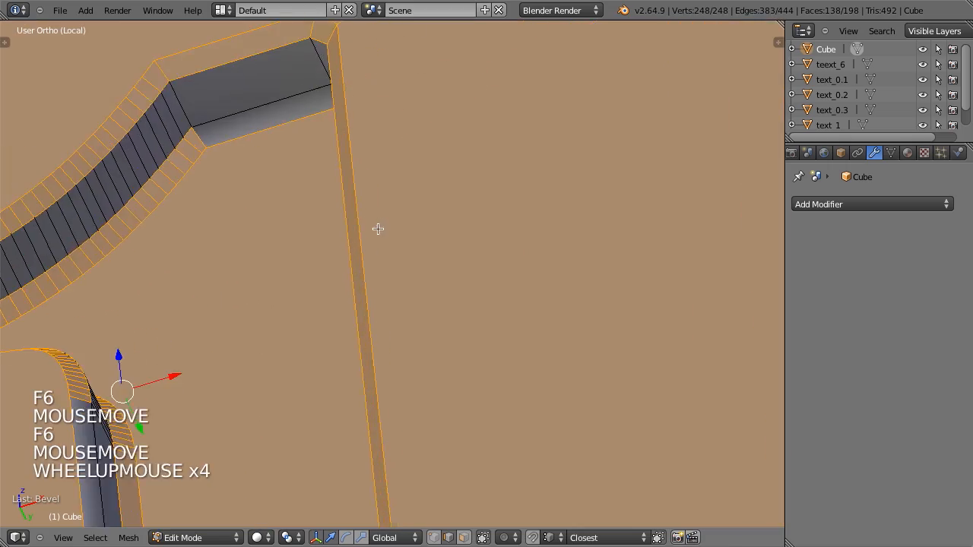
{"action": "middle_click_drag", "start_coordinate": [378, 228], "coordinate": [487, 184]}
{"action": "key", "text": "Tab"}
{"action": "scroll", "coordinate": [339, 221], "scroll_direction": "down", "scroll_amount": 6}
{"action": "middle_click_drag", "start_coordinate": [339, 221], "coordinate": [464, 207]}
{"action": "scroll", "coordinate": [532, 269], "scroll_direction": "down", "scroll_amount": 4}
{"action": "middle_click_drag", "start_coordinate": [465, 207], "coordinate": [428, 298]}
{"action": "scroll", "coordinate": [428, 299], "scroll_direction": "up", "scroll_amount": 5}
{"action": "middle_click_drag", "start_coordinate": [357, 361], "coordinate": [379, 274], "text": "shift"}
{"action": "scroll", "coordinate": [326, 455], "scroll_direction": "down", "scroll_amount": 3}
{"action": "scroll", "coordinate": [393, 405], "scroll_direction": "up", "scroll_amount": 3}
{"action": "scroll", "coordinate": [421, 322], "scroll_direction": "up", "scroll_amount": 3}
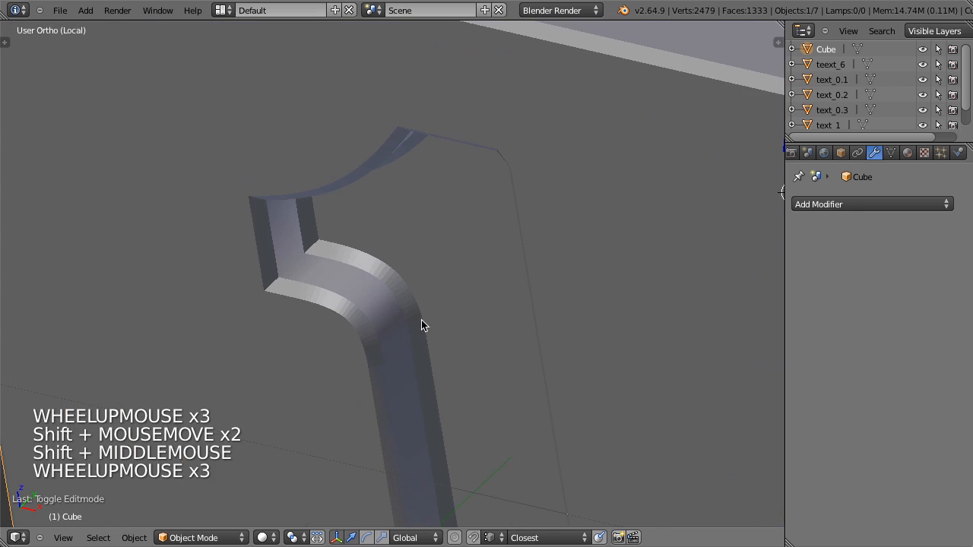
{"action": "middle_click_drag", "start_coordinate": [421, 323], "coordinate": [411, 288]}
{"action": "scroll", "coordinate": [402, 236], "scroll_direction": "up", "scroll_amount": 5}
{"action": "key", "text": "d"}
{"action": "left_click_drag", "start_coordinate": [382, 159], "coordinate": [403, 125]}
{"action": "mouse_move", "coordinate": [414, 135]}
{"action": "right_mouse_down"}
{"action": "mouse_move", "coordinate": [398, 140]}
{"action": "mouse_move", "coordinate": [393, 179]}
{"action": "right_mouse_up"}
- Select the cube's whole mesh in Edit Mode and apply Shade Smooth
{"action": "key", "text": "Tab"}
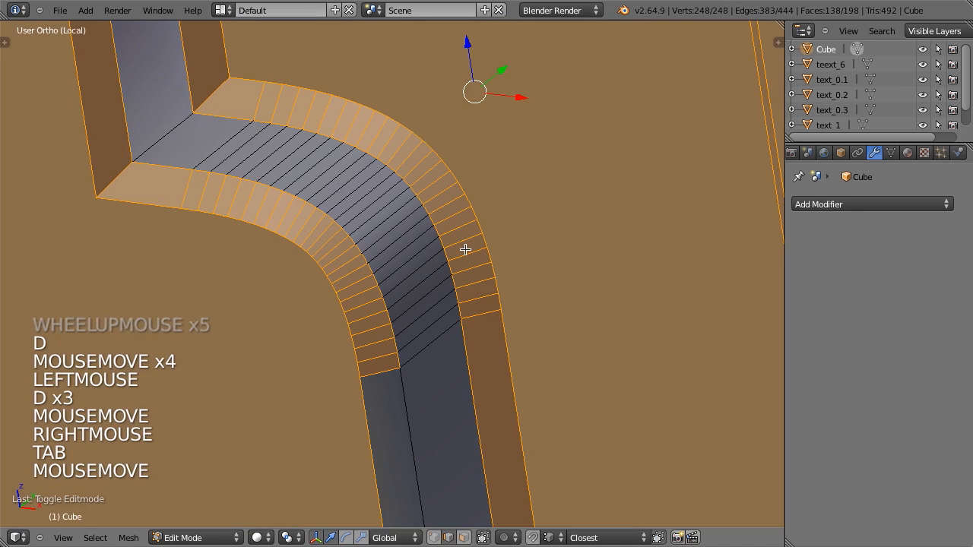
{"action": "key", "text": "a"}
{"action": "key", "text": "a"}
{"action": "scroll", "coordinate": [476, 250], "scroll_direction": "down", "scroll_amount": 6}
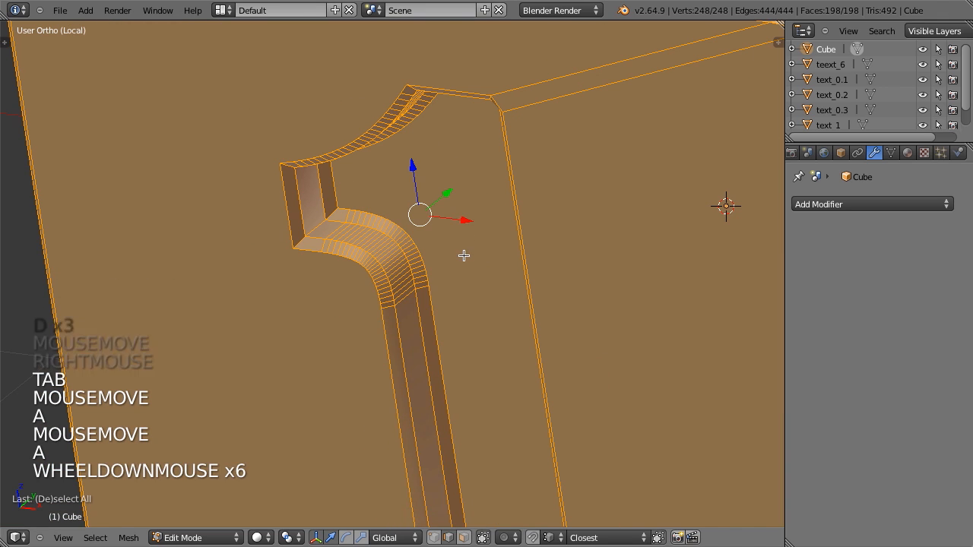
{"action": "key", "text": "w"}
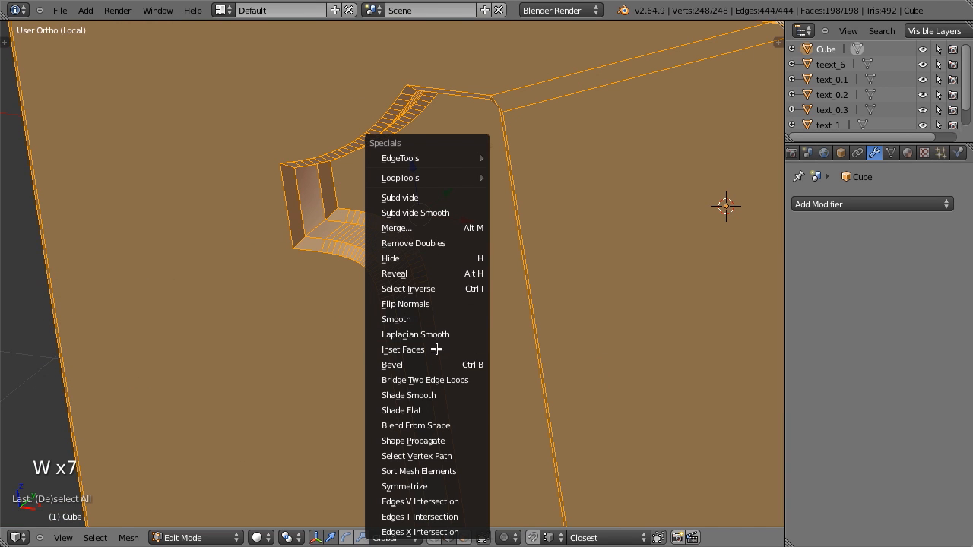
{"action": "left_click", "coordinate": [435, 396]}
- Deselect everything, return to Object Mode and add an Edge Split modifier to the cube
{"action": "scroll", "coordinate": [400, 318], "scroll_direction": "down", "scroll_amount": 5}
{"action": "middle_click_drag", "start_coordinate": [400, 317], "coordinate": [342, 233]}
{"action": "key", "text": "a"}
{"action": "key", "text": "Tab"}
{"action": "scroll", "coordinate": [329, 330], "scroll_direction": "up", "scroll_amount": 6}
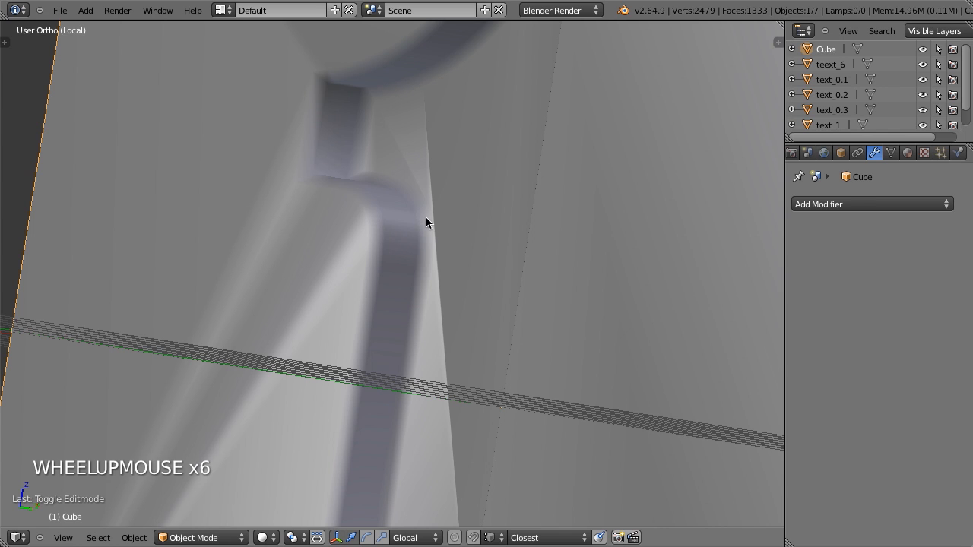
{"action": "left_click", "coordinate": [839, 205]}
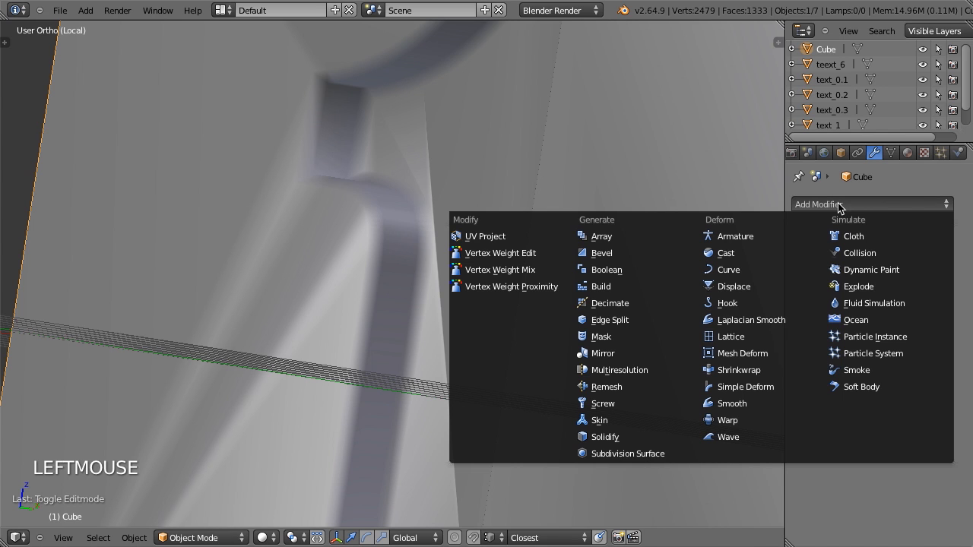
{"action": "left_click", "coordinate": [607, 319]}
- Examine the shading of the bevelled edges and the engraved 1 from several angles
{"action": "scroll", "coordinate": [599, 321], "scroll_direction": "down", "scroll_amount": 8}
{"action": "scroll", "coordinate": [517, 265], "scroll_direction": "up", "scroll_amount": 3}
{"action": "middle_click_drag", "start_coordinate": [533, 319], "coordinate": [311, 51]}
{"action": "scroll", "coordinate": [358, 266], "scroll_direction": "up", "scroll_amount": 4}
{"action": "scroll", "coordinate": [384, 365], "scroll_direction": "up", "scroll_amount": 6}
{"action": "scroll", "coordinate": [389, 156], "scroll_direction": "down", "scroll_amount": 6}
{"action": "middle_click_drag", "start_coordinate": [389, 156], "coordinate": [603, 269]}
{"action": "scroll", "coordinate": [506, 147], "scroll_direction": "down", "scroll_amount": 4}
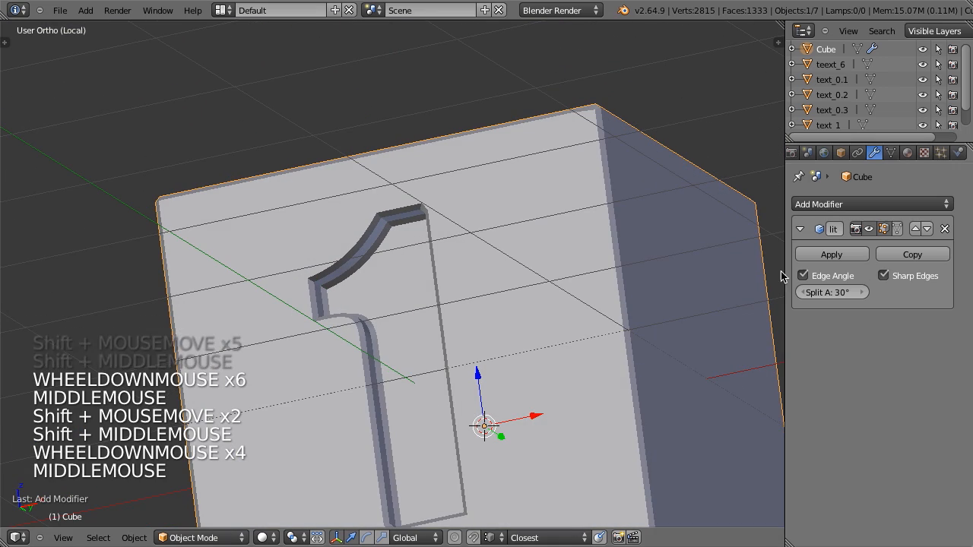
{"action": "scroll", "coordinate": [555, 289], "scroll_direction": "up", "scroll_amount": 6}
{"action": "middle_click_drag", "start_coordinate": [487, 215], "coordinate": [495, 205], "text": "shift"}
{"action": "scroll", "coordinate": [441, 110], "scroll_direction": "up", "scroll_amount": 3}
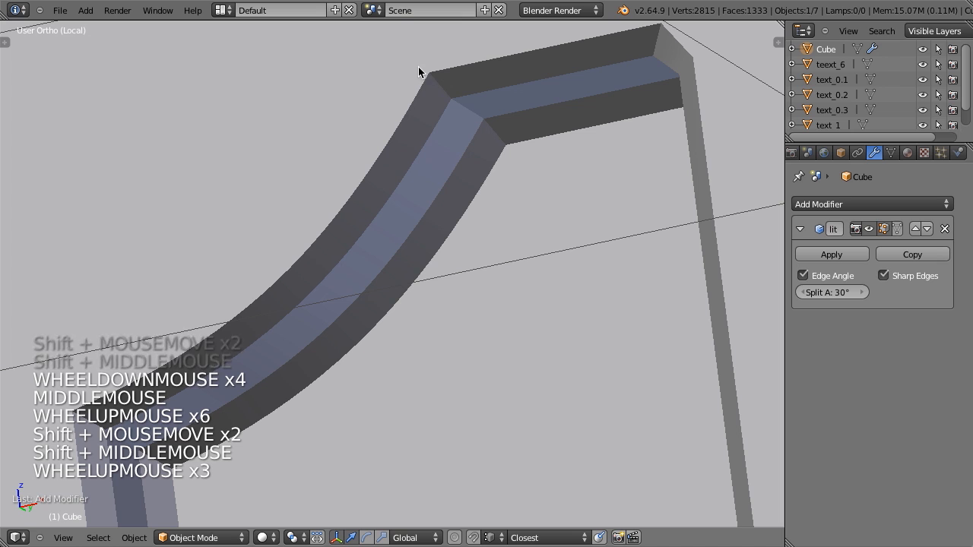
{"action": "middle_click_drag", "start_coordinate": [456, 101], "coordinate": [38, 319]}
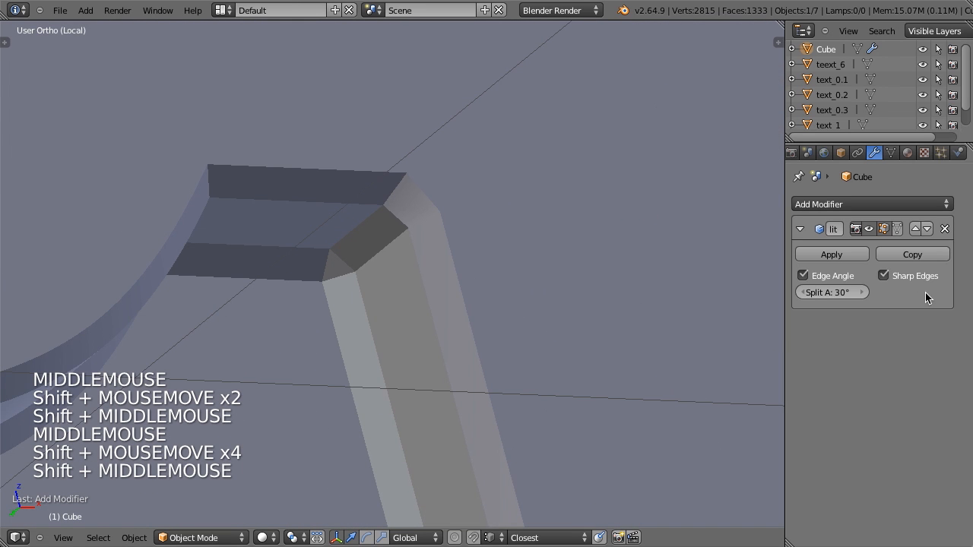
- Turn off the Edge Split modifier's Edge Angle option and mark the engraved 1's outer edge loop as sharp
{"action": "left_click", "coordinate": [809, 277]}
{"action": "key", "text": "Tab"}
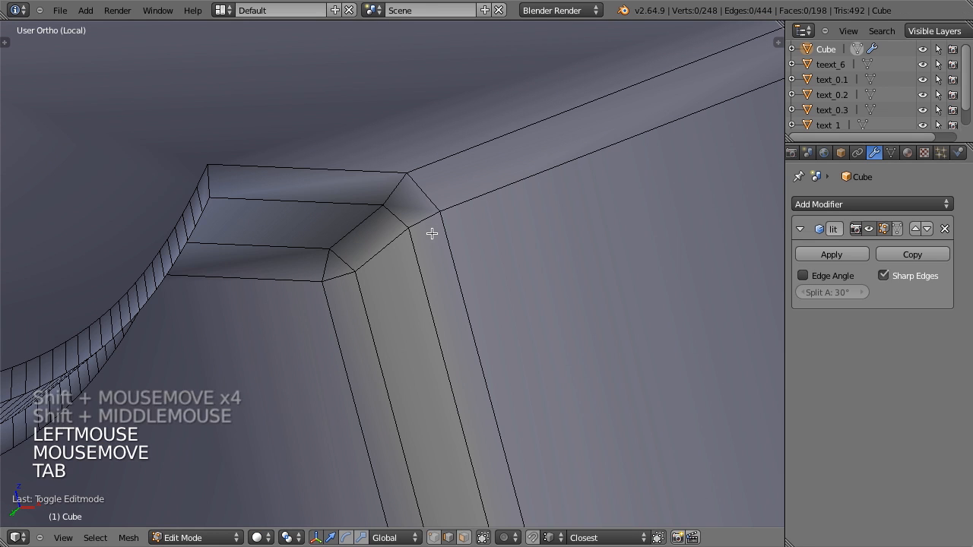
{"action": "right_click", "coordinate": [439, 187], "text": "alt+shift"}
{"action": "right_click", "coordinate": [426, 187], "text": "alt+shift"}
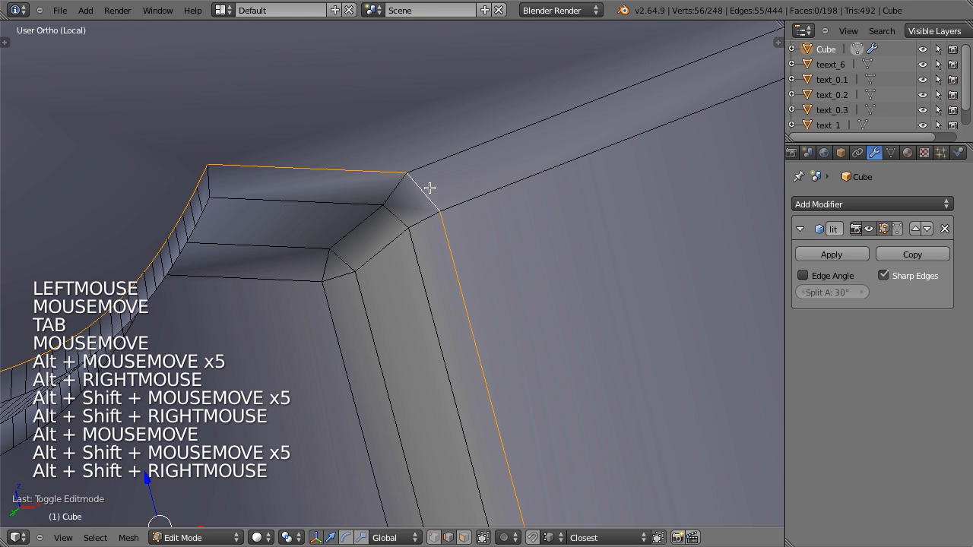
{"action": "key", "text": "ctrl+e"}
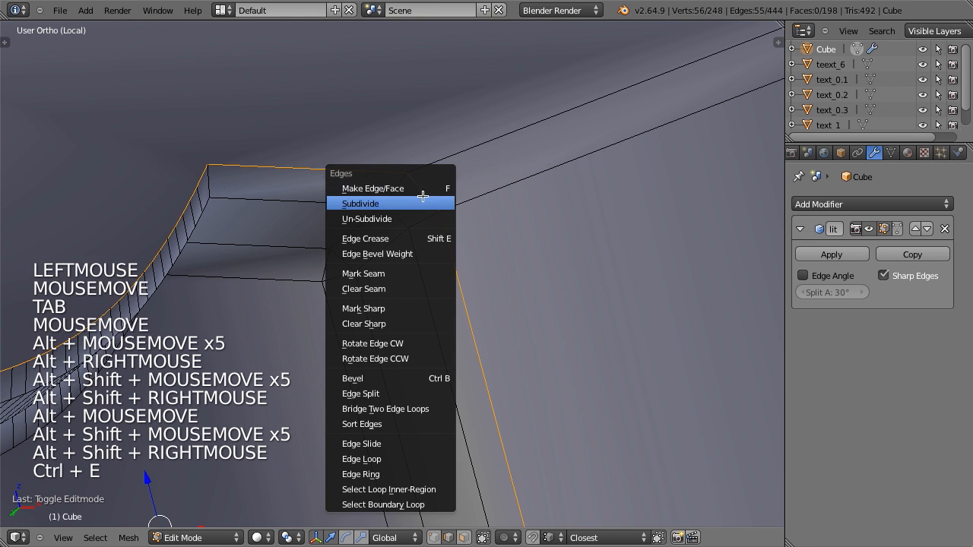
{"action": "left_click", "coordinate": [383, 307]}
- Check the sharp-edge shading in Object Mode, return to Edit Mode and undo the sharp marking
{"action": "key", "text": "Tab"}
{"action": "scroll", "coordinate": [456, 296], "scroll_direction": "down", "scroll_amount": 7}
{"action": "middle_click_drag", "start_coordinate": [458, 298], "coordinate": [514, 266], "text": "shift"}
{"action": "middle_click_drag", "start_coordinate": [514, 266], "coordinate": [458, 261]}
{"action": "key", "text": "Tab"}
{"action": "key", "text": "ctrl+z"}
{"action": "key", "text": "ctrl+z"}
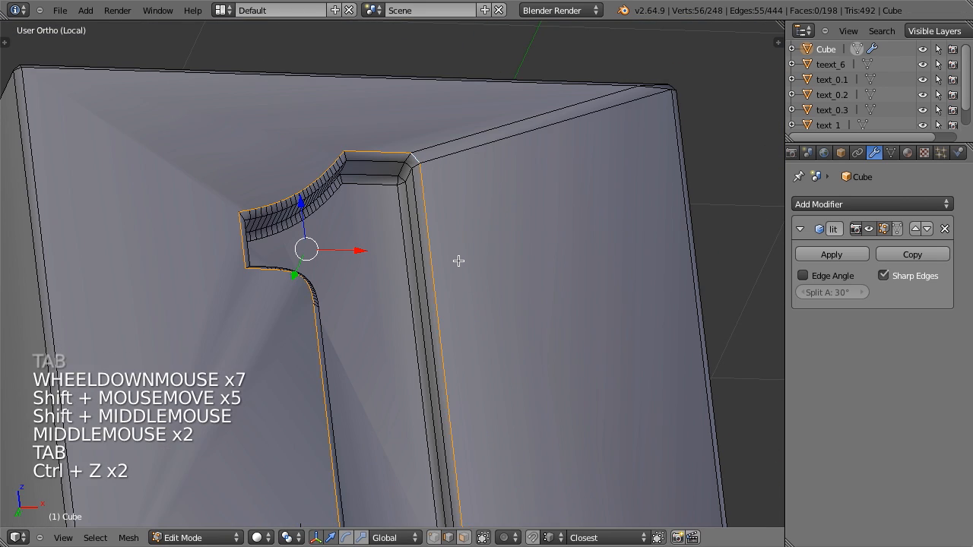
- Enable Edge Angle and disable Sharp Edges in the Edge Split modifier, and check the cube from the front
{"action": "key", "text": "Tab"}
{"action": "left_click", "coordinate": [803, 275]}
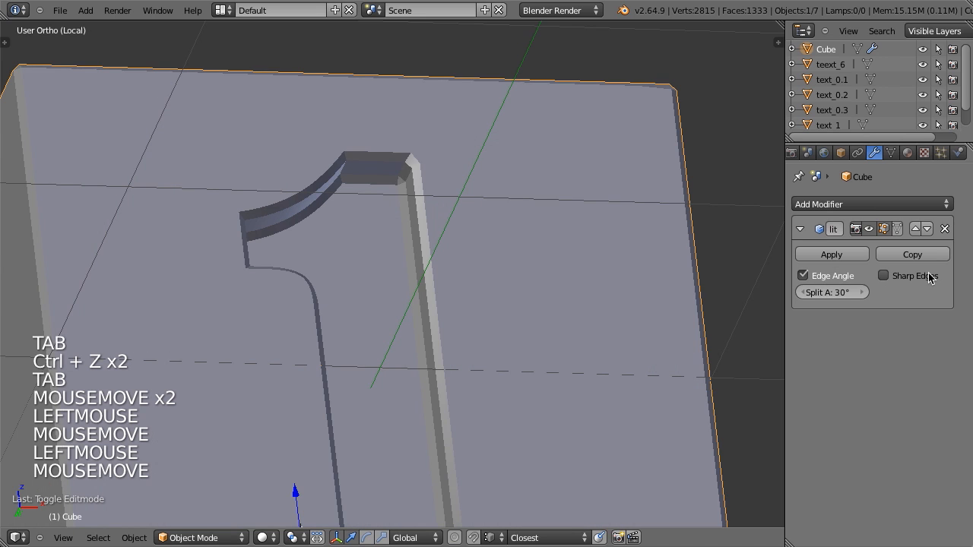
{"action": "scroll", "coordinate": [460, 241], "scroll_direction": "down", "scroll_amount": 6}
{"action": "middle_click_drag", "start_coordinate": [461, 241], "coordinate": [486, 220], "text": "shift"}
{"action": "middle_click_drag", "start_coordinate": [487, 220], "coordinate": [448, 341]}
{"action": "scroll", "coordinate": [417, 315], "scroll_direction": "up", "scroll_amount": 6}
{"action": "key", "text": "KP_1"}
{"action": "scroll", "coordinate": [456, 314], "scroll_direction": "down", "scroll_amount": 5}
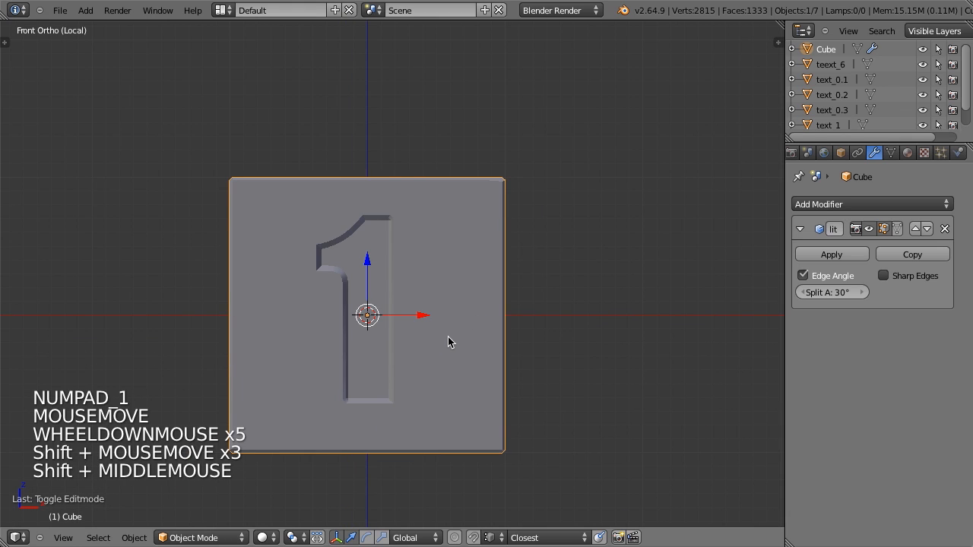
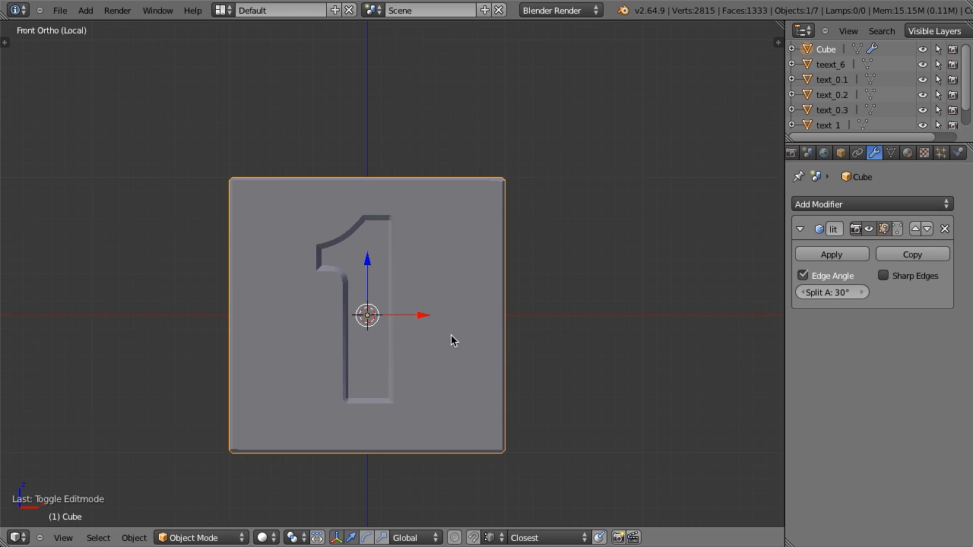
- Switch to wireframe, leave local view and show the whole scene from the front
{"action": "scroll", "coordinate": [428, 238], "scroll_direction": "down", "scroll_amount": 1}
{"action": "scroll", "coordinate": [444, 254], "scroll_direction": "up", "scroll_amount": 1}
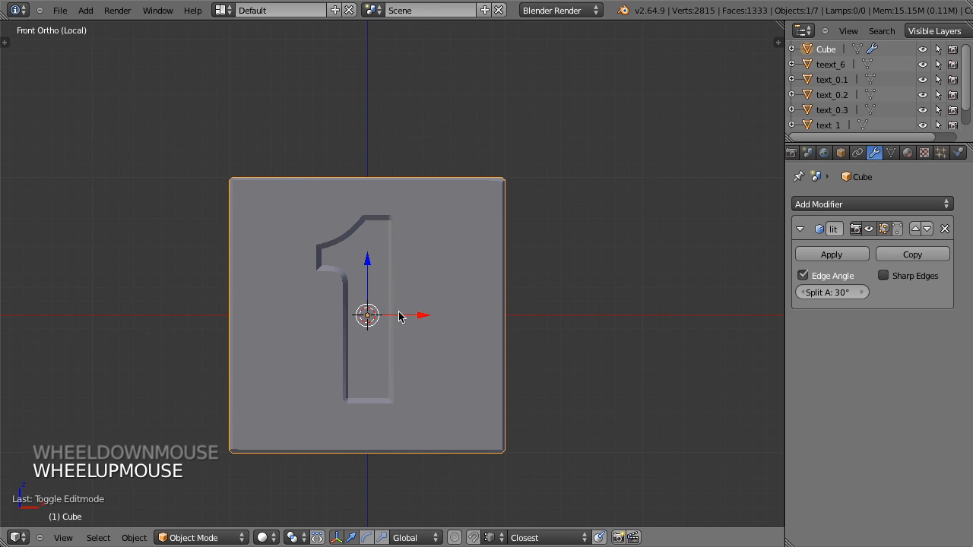
{"action": "key", "text": "z"}
{"action": "key", "text": "KP_Divide"}
{"action": "key", "text": "KP_1"}
{"action": "scroll", "coordinate": [439, 296], "scroll_direction": "up", "scroll_amount": 2}
{"action": "middle_click_drag", "start_coordinate": [438, 301], "coordinate": [465, 297], "text": "shift"}
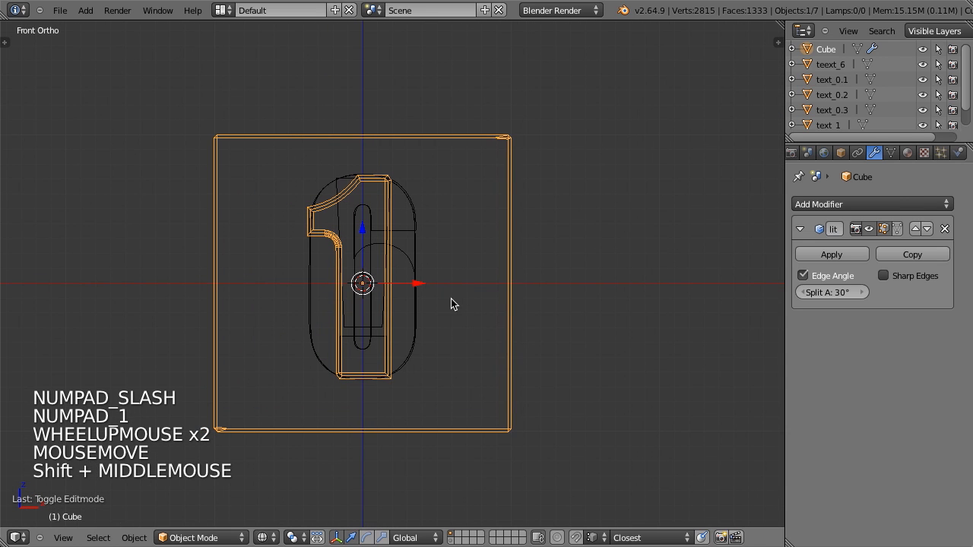
- Rename the engraved cube as Cube-1 and hide it
{"action": "left_click", "coordinate": [824, 50], "text": "ctrl"}
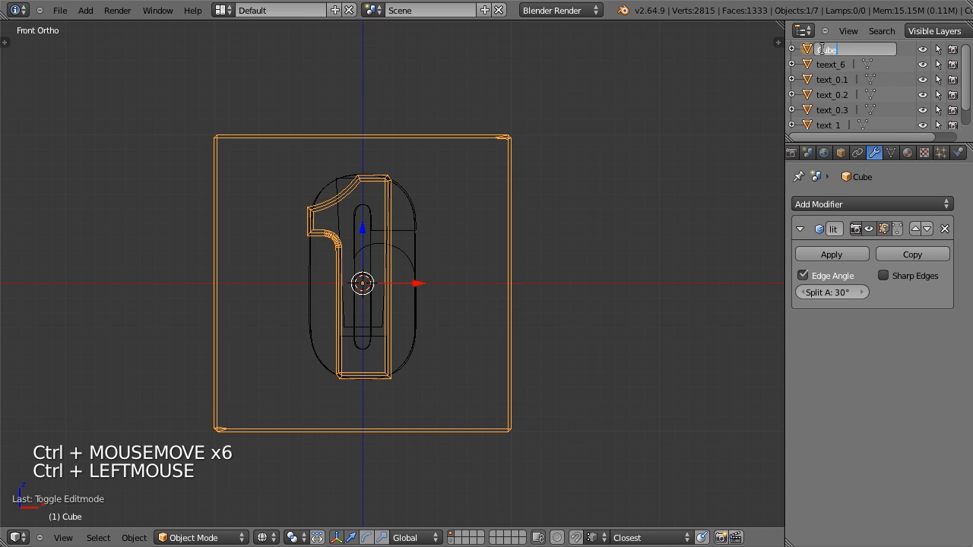
{"action": "type", "text": "-1"}
{"action": "key", "text": "Return"}
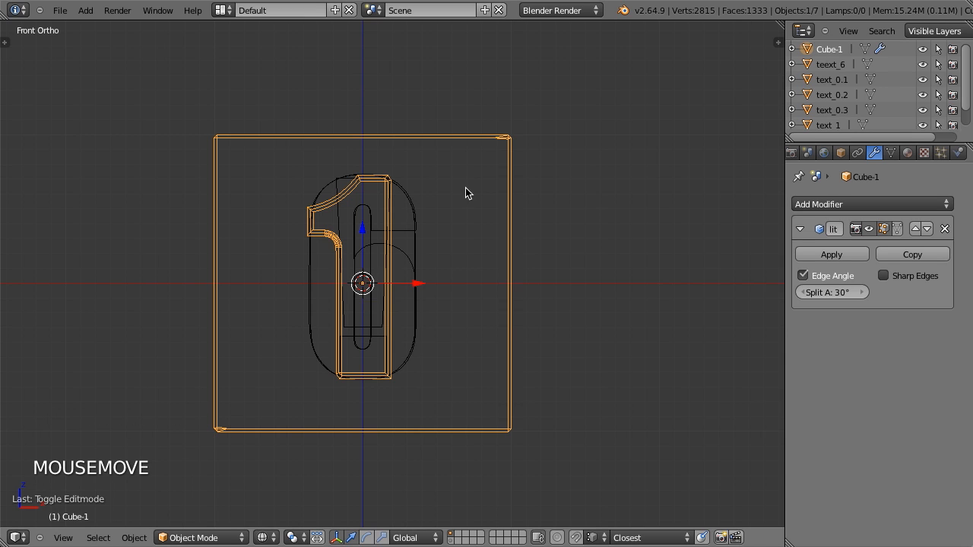
{"action": "key", "text": "h"}
- Add a new cube and give it a Boolean modifier set to Difference with teext_6 as its object
{"action": "key", "text": "shift+a"}
{"action": "mouse_move", "coordinate": [430, 257]}
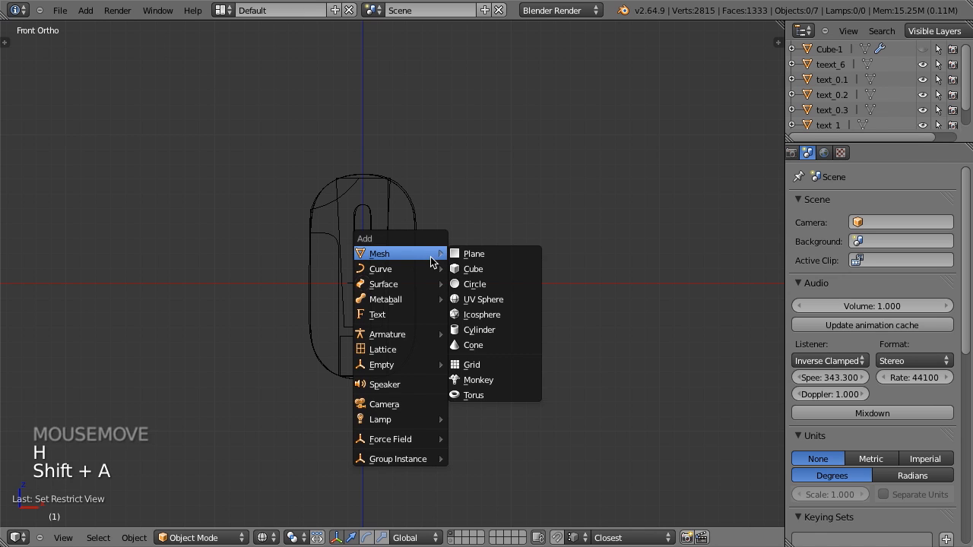
{"action": "left_click", "coordinate": [487, 271]}
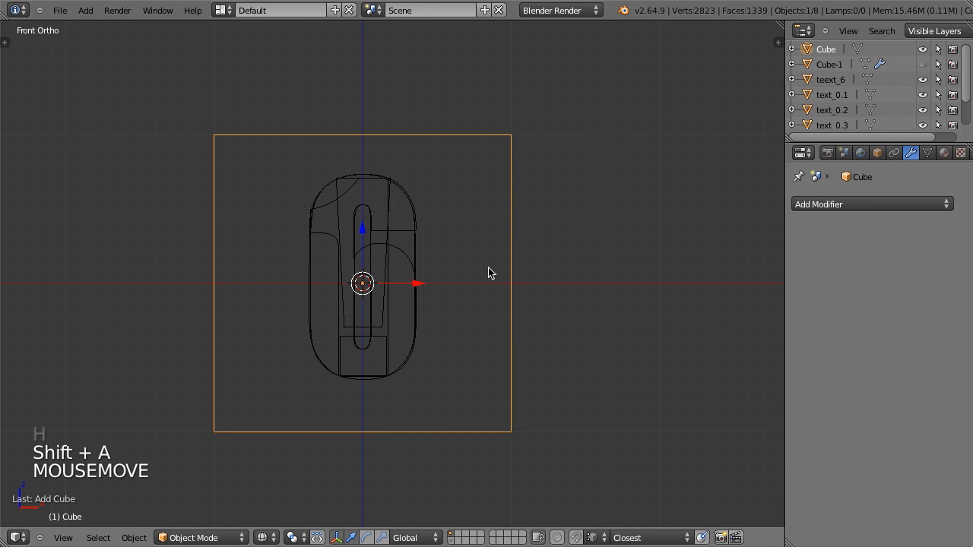
{"action": "left_click", "coordinate": [904, 204]}
{"action": "left_click", "coordinate": [625, 266]}
{"action": "left_click", "coordinate": [911, 293]}
{"action": "left_click", "coordinate": [898, 330]}
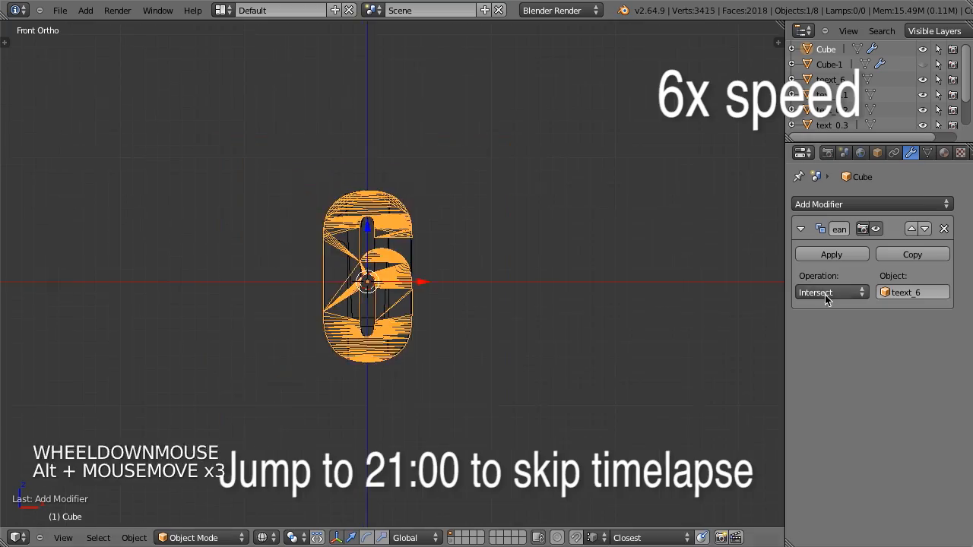
{"action": "scroll", "coordinate": [826, 297], "scroll_direction": "up", "scroll_amount": 4, "text": "alt"}
- Isolate the cube in solid shading, apply its Boolean modifier and simplify the mesh with Limited Dissolve
{"action": "key", "text": "KP_Divide"}
{"action": "key", "text": "z"}
{"action": "left_click", "coordinate": [844, 258]}
{"action": "key", "text": "KP_1"}
{"action": "key", "text": "Tab"}
{"action": "key", "text": "space"}
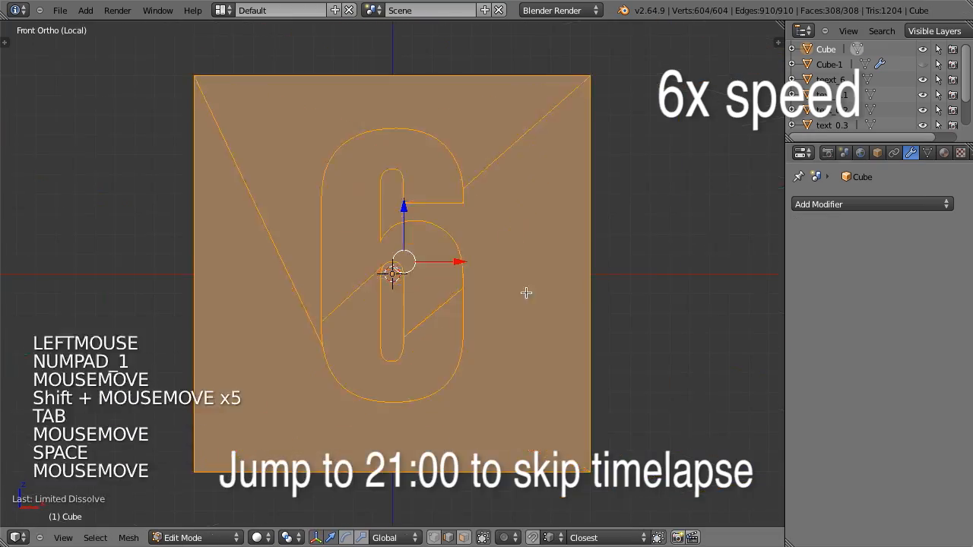
- Deselect everything and select the edge loops around the engraved 6, including its inner outlines
{"action": "scroll", "coordinate": [467, 285], "scroll_direction": "up", "scroll_amount": 4}
{"action": "middle_click_drag", "start_coordinate": [526, 293], "coordinate": [515, 220]}
{"action": "key", "text": "a"}
{"action": "scroll", "coordinate": [480, 296], "scroll_direction": "up", "scroll_amount": 5}
{"action": "right_click", "coordinate": [532, 285], "text": "alt"}
{"action": "right_click", "coordinate": [574, 263], "text": "alt+shift"}
{"action": "right_click", "coordinate": [263, 433], "text": "alt+shift"}
{"action": "scroll", "coordinate": [551, 255], "scroll_direction": "down", "scroll_amount": 3}
{"action": "right_click", "coordinate": [525, 265], "text": "alt+shift"}
{"action": "scroll", "coordinate": [515, 219], "scroll_direction": "down", "scroll_amount": 5}
- Add the cube's remaining outer edges to the selection in wireframe, and return to solid shading
{"action": "key", "text": "z"}
{"action": "scroll", "coordinate": [327, 175], "scroll_direction": "down", "scroll_amount": 3}
{"action": "right_click", "coordinate": [255, 211], "text": "shift"}
{"action": "right_click", "coordinate": [255, 210], "text": "shift"}
{"action": "scroll", "coordinate": [425, 259], "scroll_direction": "up", "scroll_amount": 6}
{"action": "key", "text": "z"}
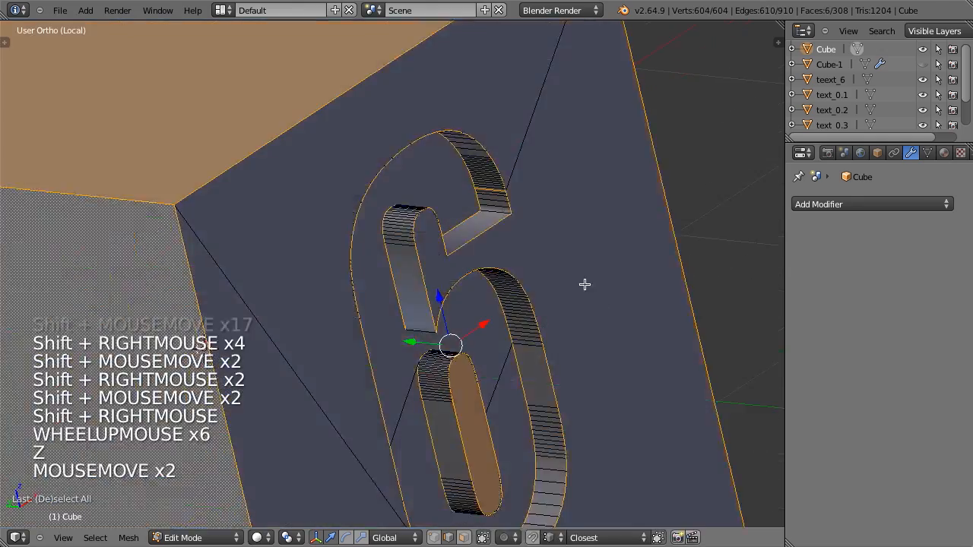
- Bevel the selected edges, undo it and bevel them again, checking the 6's narrow inner corner
{"action": "key", "text": "ctrl+b"}
{"action": "left_click", "coordinate": [584, 284]}
{"action": "key", "text": "ctrl+z"}
{"action": "scroll", "coordinate": [539, 252], "scroll_direction": "down", "scroll_amount": 11}
{"action": "key", "text": "ctrl+b"}
{"action": "left_click", "coordinate": [517, 338]}
{"action": "scroll", "coordinate": [396, 357], "scroll_direction": "up", "scroll_amount": 12}
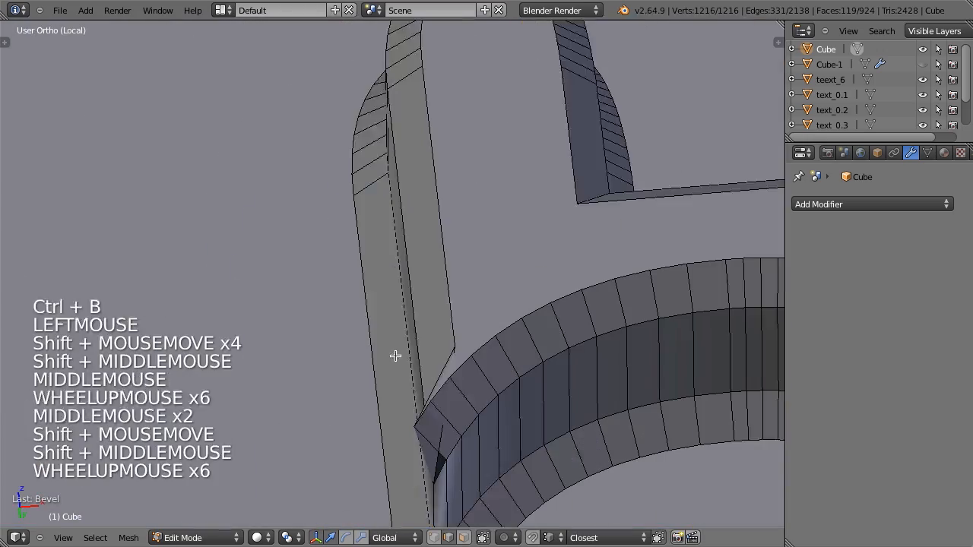
- Deselect everything and merge the overlapping bevel vertices at the engraved 6's inner corner
{"action": "key", "text": "a"}
{"action": "right_click", "coordinate": [469, 280], "text": "shift"}
{"action": "key", "text": "w"}
{"action": "left_click", "coordinate": [435, 143]}
{"action": "left_click", "coordinate": [432, 127]}
{"action": "middle_click_drag", "start_coordinate": [432, 334], "coordinate": [430, 411]}
- Try merging another pair of vertices at the 6's inner corner and undo the attempt
{"action": "right_click", "coordinate": [420, 327], "text": "shift"}
{"action": "key", "text": "w"}
{"action": "left_click", "coordinate": [447, 224]}
{"action": "key", "text": "ctrl+z"}
{"action": "key", "text": "w"}
{"action": "key", "text": "a"}
{"action": "key", "text": "Tab"}
{"action": "scroll", "coordinate": [418, 289], "scroll_direction": "down", "scroll_amount": 3}
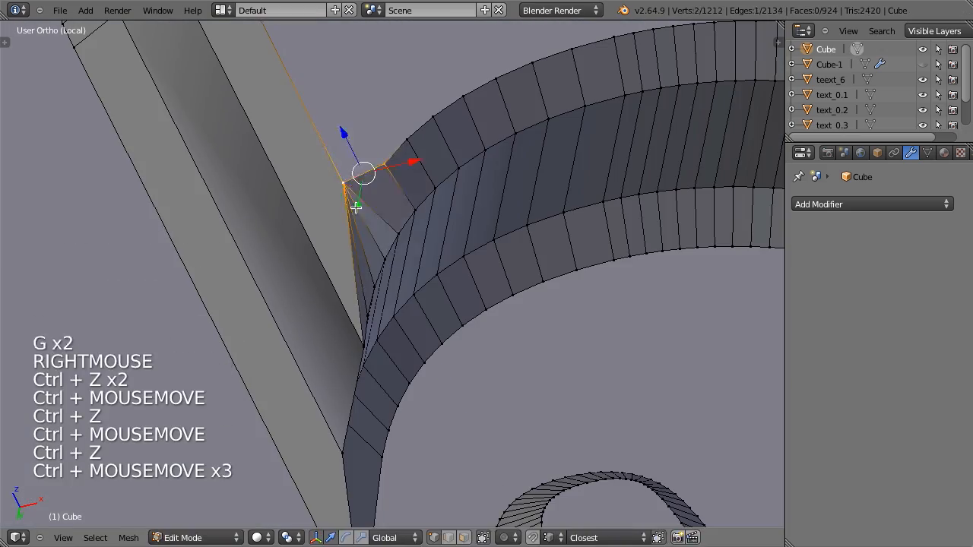
- Add a Boolean modifier to the new cube for engraving the 0
{"action": "left_click", "coordinate": [871, 204]}
{"action": "left_click", "coordinate": [594, 276]}
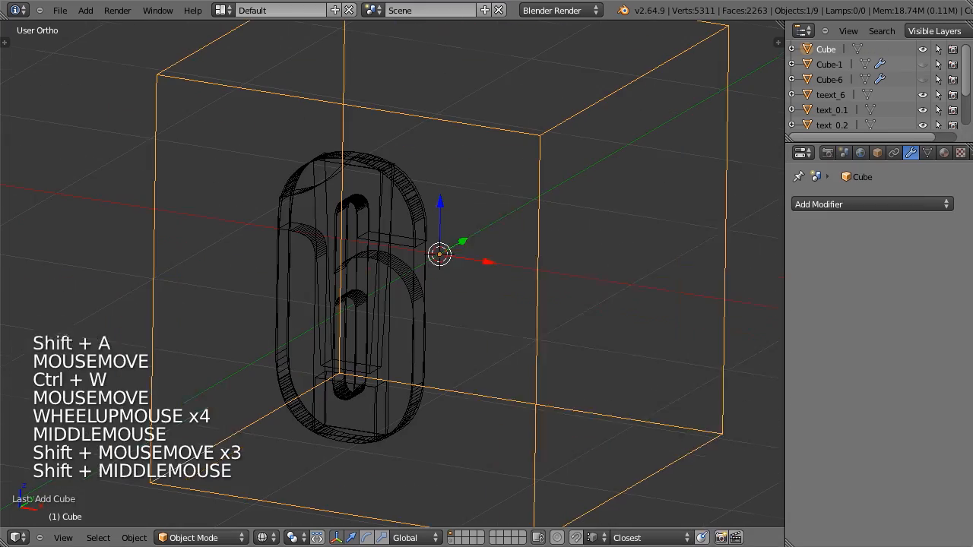
{"action": "left_click", "coordinate": [872, 203]}
{"action": "left_click", "coordinate": [594, 275]}
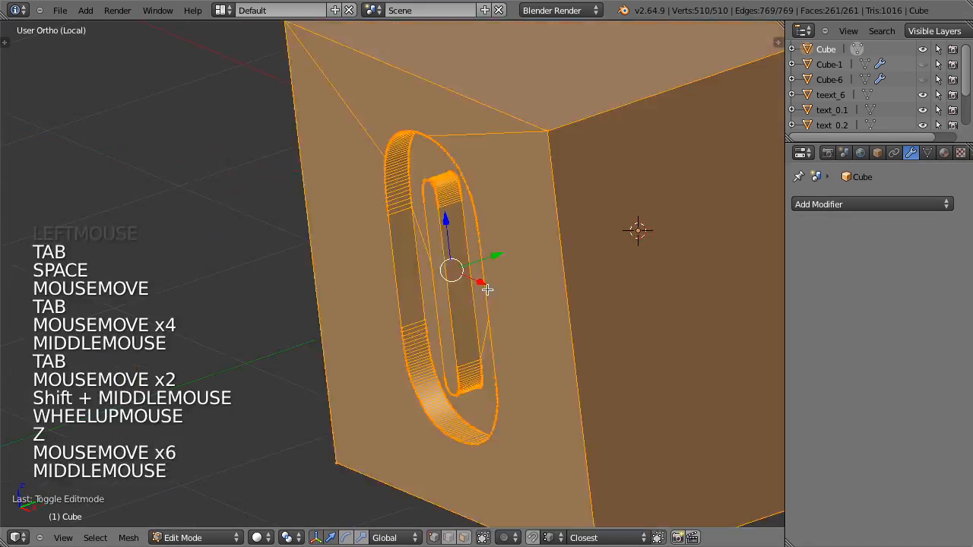
- Select the edge loops of the engraved 0 along with the cube's outer edges
{"action": "key", "text": "a"}
{"action": "middle_click_drag", "start_coordinate": [487, 289], "coordinate": [547, 280]}
{"action": "key", "text": "ctrl+Tab"}
{"action": "right_click", "coordinate": [470, 258], "text": "alt"}
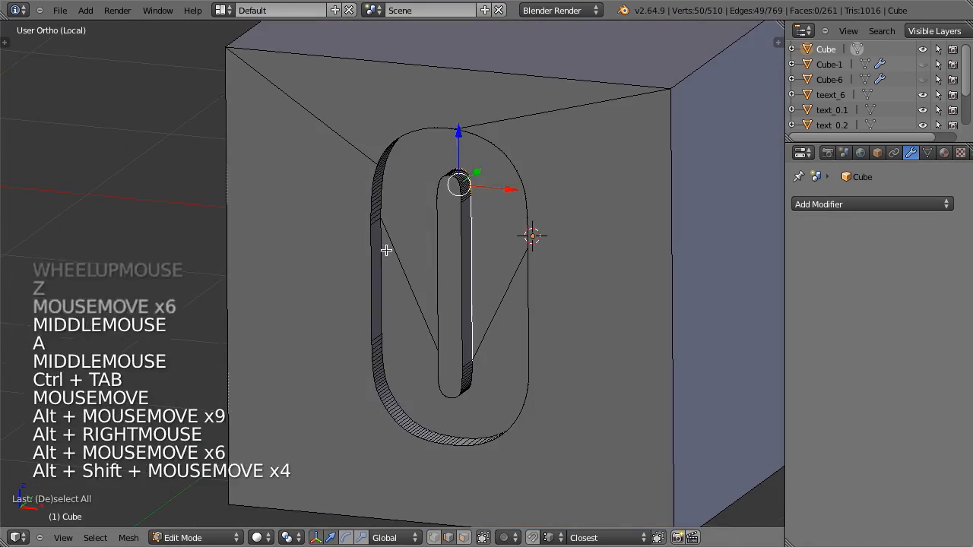
{"action": "right_click", "coordinate": [386, 250], "text": "alt+shift"}
{"action": "scroll", "coordinate": [439, 278], "scroll_direction": "up", "scroll_amount": 5}
{"action": "middle_click_drag", "start_coordinate": [439, 278], "coordinate": [649, 385]}
{"action": "scroll", "coordinate": [649, 385], "scroll_direction": "down", "scroll_amount": 12}
{"action": "right_click", "coordinate": [408, 211], "text": "shift"}
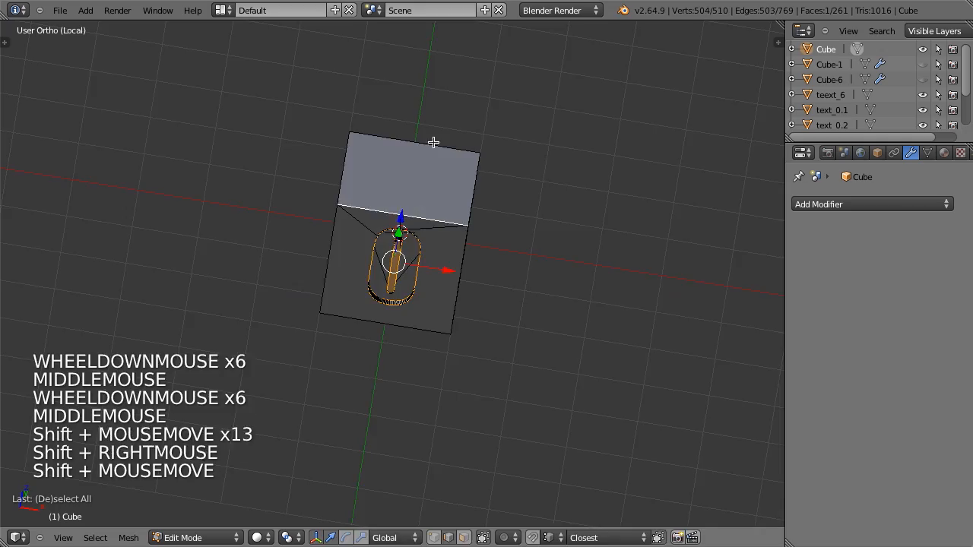
- Bevel the selected edges of the engraved 0 and the cube, and leave mesh editing
{"action": "key", "text": "ctrl+space"}
{"action": "middle_click_drag", "start_coordinate": [433, 144], "coordinate": [456, 228]}
{"action": "middle_click_drag", "start_coordinate": [360, 304], "coordinate": [425, 258]}
{"action": "scroll", "coordinate": [456, 251], "scroll_direction": "up", "scroll_amount": 6}
{"action": "key", "text": "ctrl+b"}
{"action": "left_click", "coordinate": [462, 228]}
{"action": "key", "text": "Tab"}
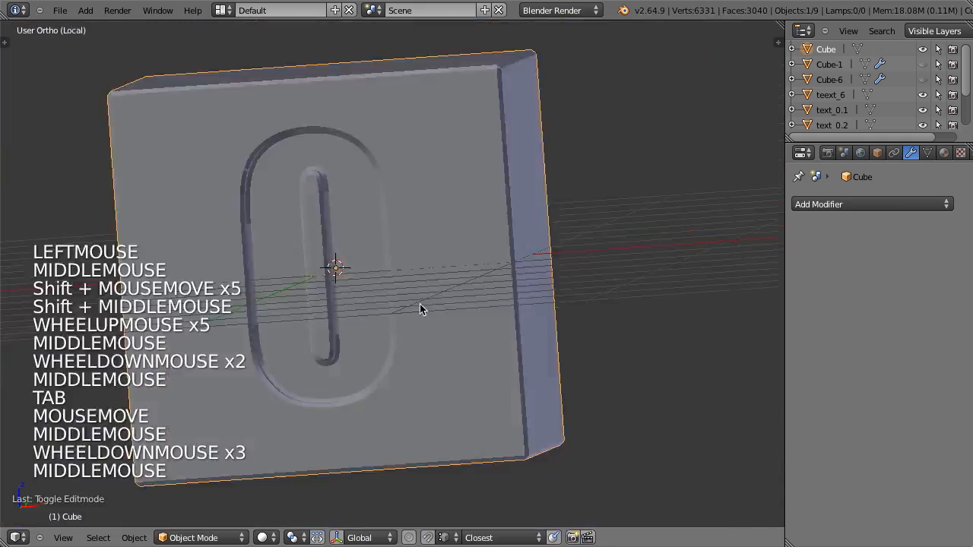
- Shade the first 0 cube smooth and add an Edge Split modifier to it
{"action": "key", "text": "Tab"}
{"action": "key", "text": "a"}
{"action": "key", "text": "a"}
{"action": "key", "text": "w"}
{"action": "key", "text": "Tab"}
{"action": "left_click", "coordinate": [872, 203]}
{"action": "left_click", "coordinate": [614, 319]}
{"action": "key", "text": "KP_1"}
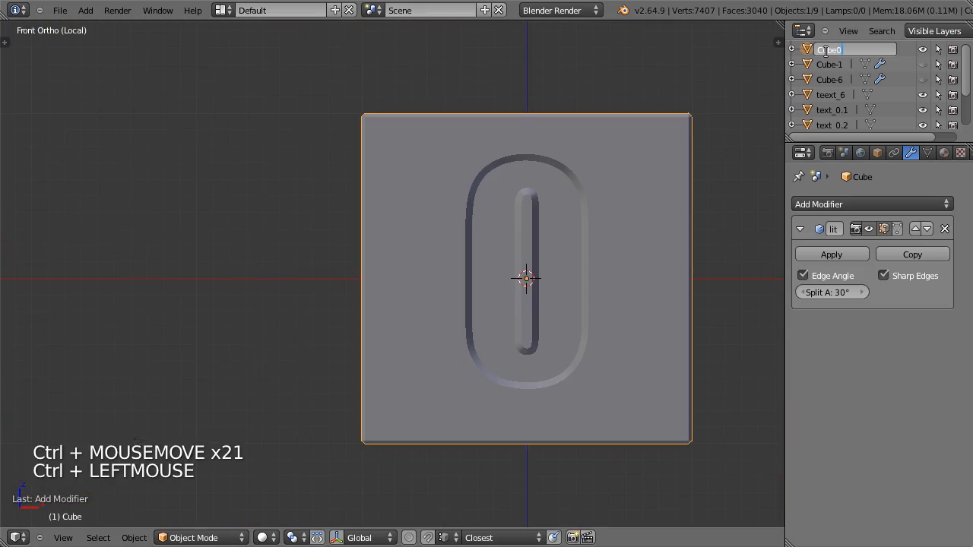
- Rename the finished cube as Cube-0.1, hide it and add a new cube to the full scene
{"action": "key", "text": "h"}
{"action": "key", "text": "KP_Divide"}
{"action": "key", "text": "shift+a"}
{"action": "left_click", "coordinate": [517, 292]}
- Engrave the second 0 into the new cube by applying a Boolean Difference modifier with text_0.2
{"action": "left_click", "coordinate": [871, 204]}
{"action": "left_click", "coordinate": [906, 293]}
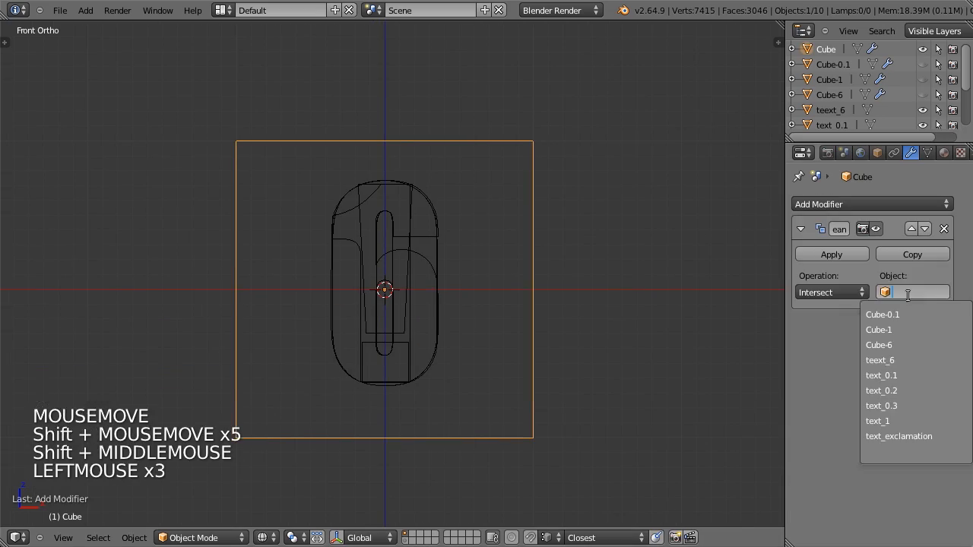
{"action": "left_click", "coordinate": [907, 391]}
{"action": "scroll", "coordinate": [833, 295], "scroll_direction": "up", "scroll_amount": 5, "text": "alt"}
{"action": "left_click", "coordinate": [831, 255]}
- Isolate the newly engraved cube and clean its mesh with Limited Dissolve
{"action": "key", "text": "KP_Divide"}
{"action": "key", "text": "Tab"}
{"action": "key", "text": "space"}
{"action": "key", "text": "Return"}
{"action": "key", "text": "z"}
- Bevel the second engraved 0's edge loops together with the cube's outer edges
{"action": "right_click", "coordinate": [332, 260], "text": "alt"}
{"action": "right_click", "coordinate": [452, 302], "text": "alt+shift"}
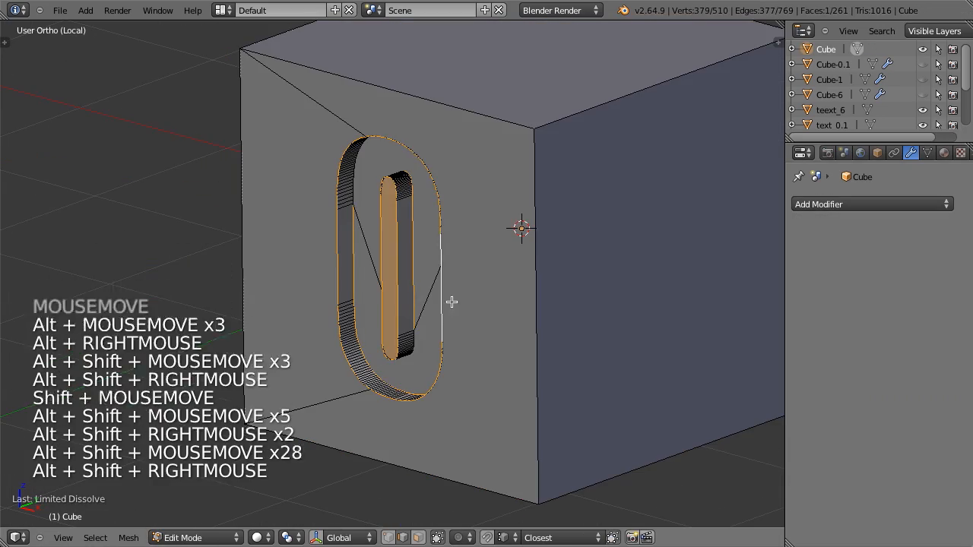
{"action": "right_click", "coordinate": [636, 428], "text": "shift"}
{"action": "scroll", "coordinate": [636, 428], "scroll_direction": "down", "scroll_amount": 5}
{"action": "right_click", "coordinate": [388, 161], "text": "shift"}
{"action": "key", "text": "KP_1"}
{"action": "scroll", "coordinate": [459, 261], "scroll_direction": "up", "scroll_amount": 4}
{"action": "middle_click_drag", "start_coordinate": [388, 160], "coordinate": [591, 269]}
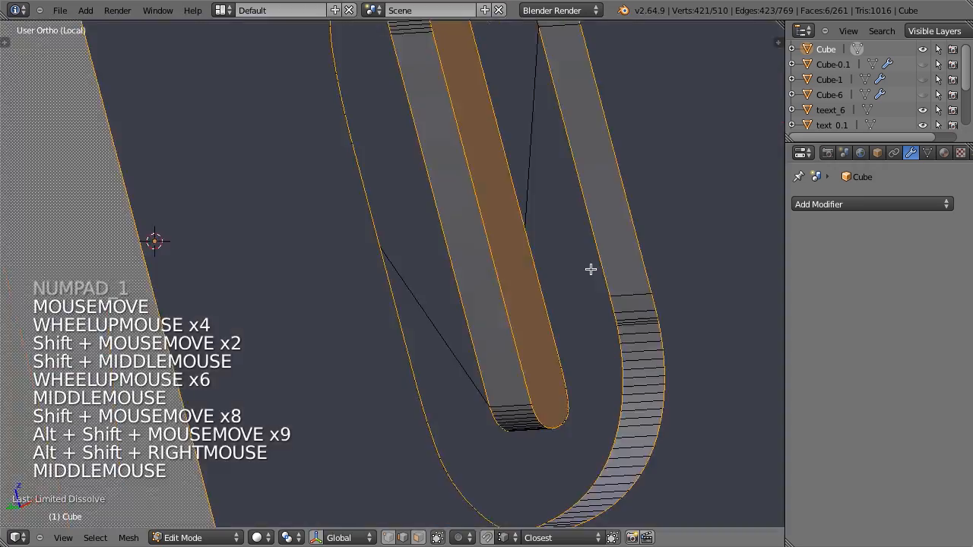
{"action": "right_click", "coordinate": [402, 83], "text": "shift"}
{"action": "middle_click_drag", "start_coordinate": [402, 83], "coordinate": [525, 369]}
{"action": "key", "text": "ctrl+b"}
{"action": "left_click", "coordinate": [526, 369]}
- Shade the second 0 cube smooth and add an Edge Split modifier to it
{"action": "key", "text": "Tab"}
{"action": "key", "text": "w"}
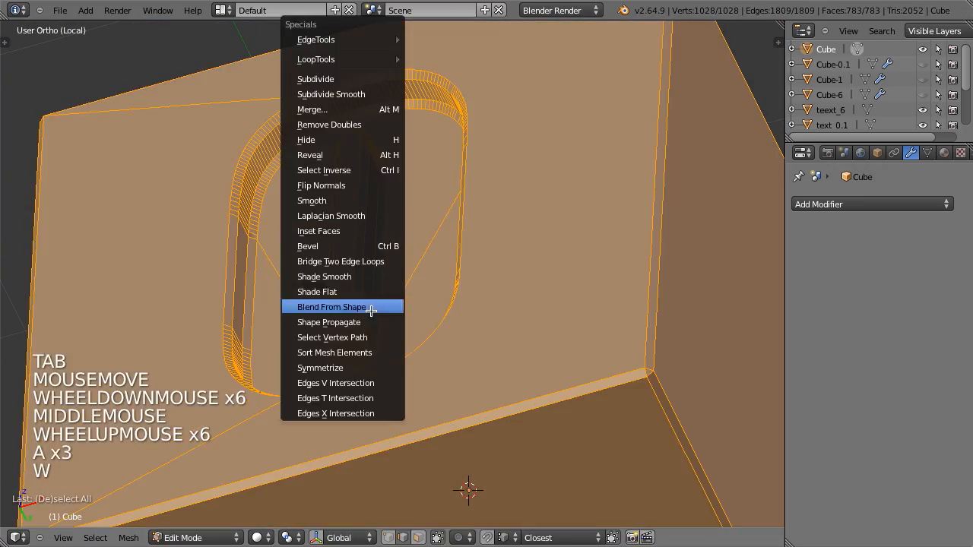
{"action": "left_click", "coordinate": [370, 276]}
{"action": "key", "text": "Tab"}
{"action": "left_click", "coordinate": [872, 203]}
{"action": "scroll", "coordinate": [369, 294], "scroll_direction": "down", "scroll_amount": 6}
{"action": "middle_click_drag", "start_coordinate": [370, 294], "coordinate": [482, 329]}
- Hide the finished second 0 cube, rename it Cube-0.2 and add another cube to the full scene
{"action": "key", "text": "h"}
{"action": "key", "text": "KP_1"}
{"action": "key", "text": "KP_Divide"}
{"action": "key", "text": "shift+a"}
{"action": "left_click", "coordinate": [826, 48], "text": "ctrl"}
{"action": "type", "text": "-0.2"}
- Engrave the third 0 into the new cube by applying a Boolean modifier with text_0.3
{"action": "right_click", "coordinate": [532, 160]}
{"action": "left_click", "coordinate": [872, 204]}
{"action": "left_click", "coordinate": [893, 295]}
{"action": "left_click", "coordinate": [886, 421]}
{"action": "left_click", "coordinate": [832, 255]}
- Edit the third 0 cube's mesh and keep only its outer edges selected, leaving out the engraved 0
{"action": "key", "text": "Tab"}
{"action": "key", "text": "w"}
{"action": "middle_click_drag", "start_coordinate": [537, 233], "coordinate": [395, 331]}
{"action": "key", "text": "Tab"}
{"action": "key", "text": "z"}
{"action": "key", "text": "KP_1"}
{"action": "left_click_drag", "start_coordinate": [537, 261], "coordinate": [212, 224], "text": "ctrl+shift"}
{"action": "middle_click_drag", "start_coordinate": [212, 223], "coordinate": [451, 259]}
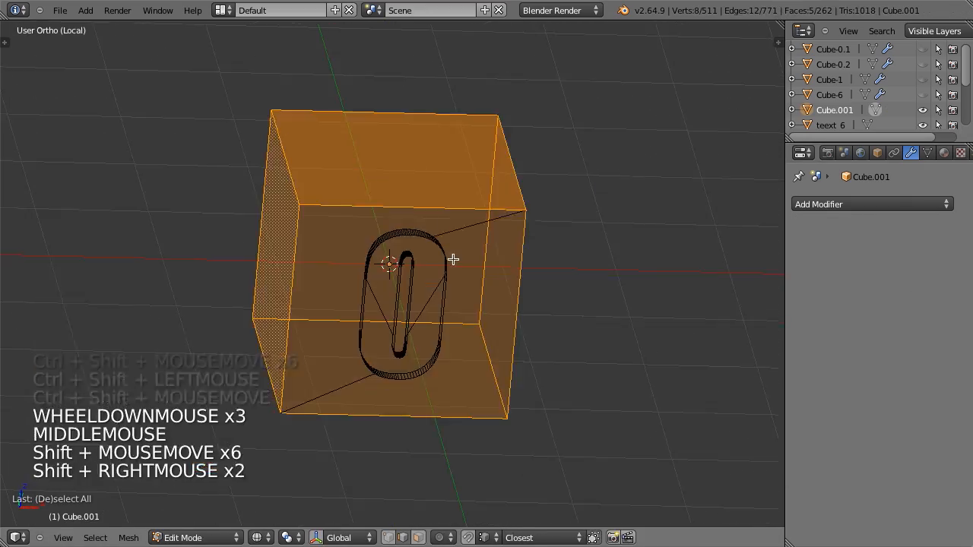
- Add the engraved 0's edge loops to the selection, undoing one wrong loop
{"action": "key", "text": "z"}
{"action": "scroll", "coordinate": [451, 259], "scroll_direction": "up", "scroll_amount": 5}
{"action": "right_click", "coordinate": [435, 175], "text": "alt+shift"}
{"action": "middle_click_drag", "start_coordinate": [436, 175], "coordinate": [403, 251]}
{"action": "key", "text": "ctrl+z"}
{"action": "right_click", "coordinate": [415, 347], "text": "alt+shift"}
{"action": "scroll", "coordinate": [411, 349], "scroll_direction": "up", "scroll_amount": 3}
{"action": "right_click", "coordinate": [402, 378], "text": "shift"}
{"action": "key", "text": "z"}
{"action": "key", "text": "z"}
{"action": "right_click", "coordinate": [476, 78], "text": "alt+shift"}
{"action": "middle_click_drag", "start_coordinate": [475, 78], "coordinate": [416, 349]}
- Try bevelling the third 0 cube's selected edges twice and undo both attempts
{"action": "scroll", "coordinate": [390, 149], "scroll_direction": "down", "scroll_amount": 6}
{"action": "key", "text": "ctrl+b"}
{"action": "key", "text": "ctrl+z"}
{"action": "scroll", "coordinate": [423, 246], "scroll_direction": "up", "scroll_amount": 7}
{"action": "key", "text": "ctrl+b"}
{"action": "left_click", "coordinate": [443, 254]}
{"action": "key", "text": "ctrl+z"}
- Delete the faulty faces, including the thin triangular one, along the engraved 0's inner wall
{"action": "scroll", "coordinate": [417, 348], "scroll_direction": "up", "scroll_amount": 6}
{"action": "key", "text": "ctrl+Tab"}
{"action": "left_click", "coordinate": [348, 278]}
{"action": "right_click", "coordinate": [380, 320]}
{"action": "key", "text": "x"}
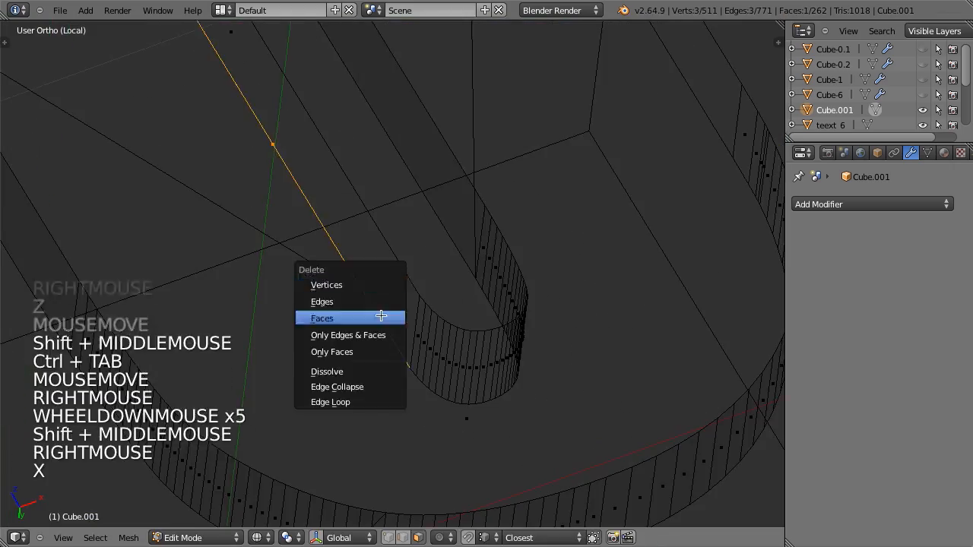
{"action": "left_click", "coordinate": [380, 319]}
{"action": "key", "text": "z"}
{"action": "key", "text": "z"}
{"action": "key", "text": "a"}
{"action": "key", "text": "x"}
- Fill the gap in the inner wall with a face between its two long edges and shade the mesh smooth
{"action": "key", "text": "ctrl+Tab"}
{"action": "left_click", "coordinate": [330, 252]}
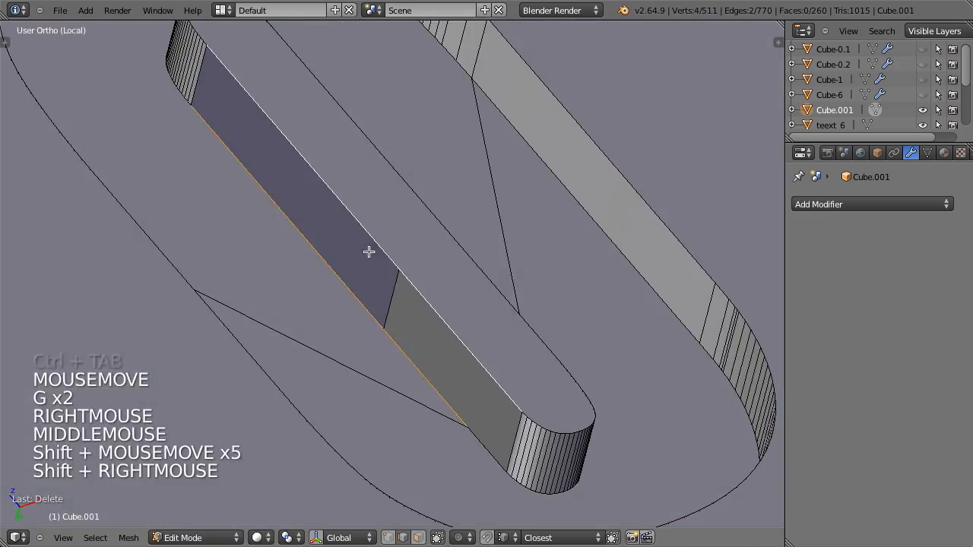
{"action": "key", "text": "f"}
{"action": "key", "text": "a"}
{"action": "key", "text": "a"}
{"action": "key", "text": "w"}
{"action": "left_click", "coordinate": [473, 394]}
- Reselect the repaired engraved 0's edge loops together with the cube's outer edges
{"action": "key", "text": "a"}
{"action": "key", "text": "ctrl+Tab"}
{"action": "right_click", "coordinate": [384, 327], "text": "alt"}
{"action": "right_click", "coordinate": [211, 109], "text": "alt+shift"}
{"action": "scroll", "coordinate": [210, 108], "scroll_direction": "down", "scroll_amount": 4}
{"action": "key", "text": "z"}
{"action": "middle_click_drag", "start_coordinate": [497, 190], "coordinate": [373, 311]}
{"action": "scroll", "coordinate": [372, 311], "scroll_direction": "down", "scroll_amount": 8}
{"action": "right_click", "coordinate": [476, 282], "text": "shift"}
{"action": "right_click", "coordinate": [502, 228], "text": "shift"}
{"action": "scroll", "coordinate": [395, 274], "scroll_direction": "up", "scroll_amount": 9}
{"action": "key", "text": "z"}
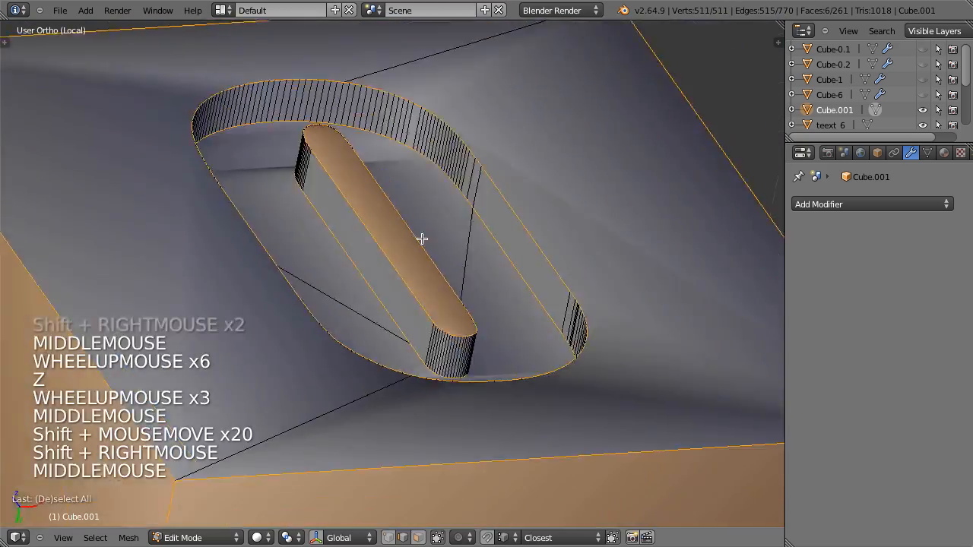
- Bevel the repaired cube's selected edges and add an Edge Split modifier to the cube
{"action": "key", "text": "ctrl+b"}
{"action": "left_click", "coordinate": [370, 363]}
{"action": "key", "text": "z"}
{"action": "key", "text": "z"}
{"action": "key", "text": "Tab"}
{"action": "key", "text": "Tab"}
{"action": "key", "text": "Tab"}
{"action": "left_click", "coordinate": [829, 204]}
{"action": "left_click", "coordinate": [631, 322]}
{"action": "key", "text": "KP_1"}
- Hide the finished third 0 cube and rename it Cube-0.3 in the enlarged object list
{"action": "key", "text": "h"}
{"action": "key", "text": "KP_Divide"}
{"action": "key", "text": "shift+a"}
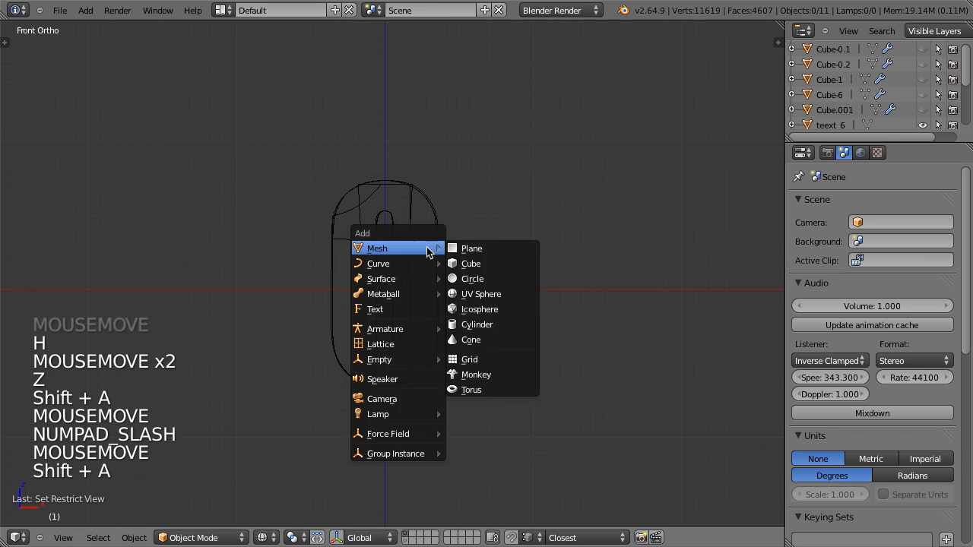
{"action": "left_click_drag", "start_coordinate": [897, 142], "coordinate": [897, 264]}
{"action": "left_click", "coordinate": [835, 112]}
{"action": "left_click", "coordinate": [835, 111], "text": "ctrl"}
{"action": "type", "text": "Cube-0"}
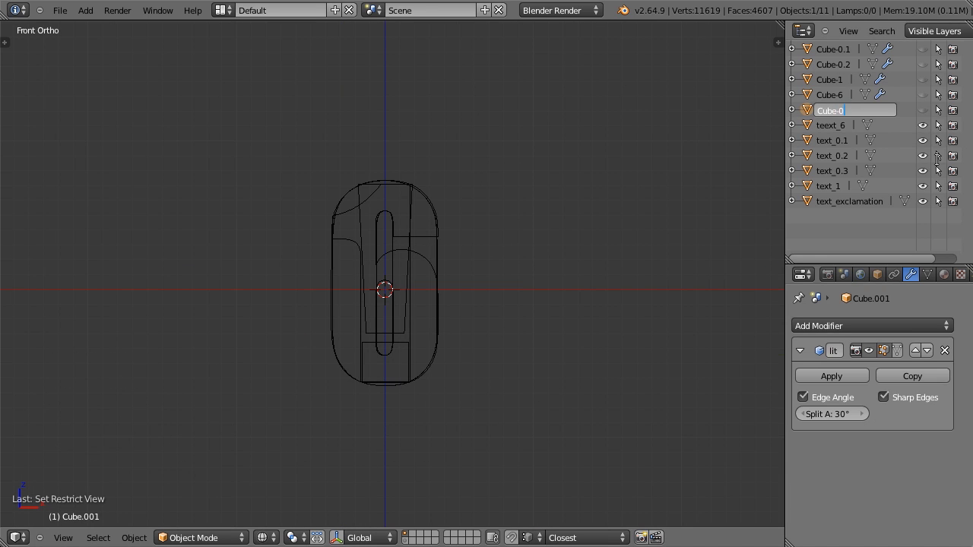
- Add a new cube and engrave the exclamation mark by applying a Boolean modifier with text_exclamation
{"action": "key", "text": "shift+a"}
{"action": "left_click", "coordinate": [435, 341]}
{"action": "left_click", "coordinate": [871, 326]}
{"action": "left_click", "coordinate": [645, 125]}
{"action": "left_click", "coordinate": [913, 414]}
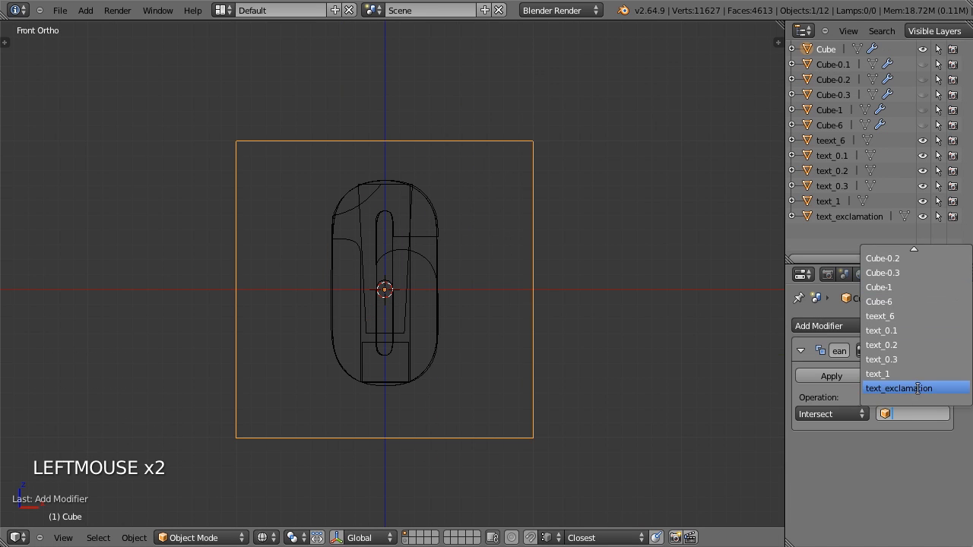
{"action": "left_click", "coordinate": [917, 388]}
{"action": "left_click", "coordinate": [831, 376]}
- Isolate the exclamation cube in solid Edit Mode and bevel its edges, leaving out the stray connecting edges on the engraved face
{"action": "key", "text": "z"}
{"action": "key", "text": "Tab"}
{"action": "middle_click_drag", "start_coordinate": [381, 212], "coordinate": [445, 304]}
{"action": "key", "text": "a"}
{"action": "key", "text": "KP_Divide"}
{"action": "key", "text": "a"}
{"action": "right_click", "coordinate": [347, 245], "text": "shift"}
{"action": "middle_click_drag", "start_coordinate": [347, 246], "coordinate": [439, 241], "text": "shift"}
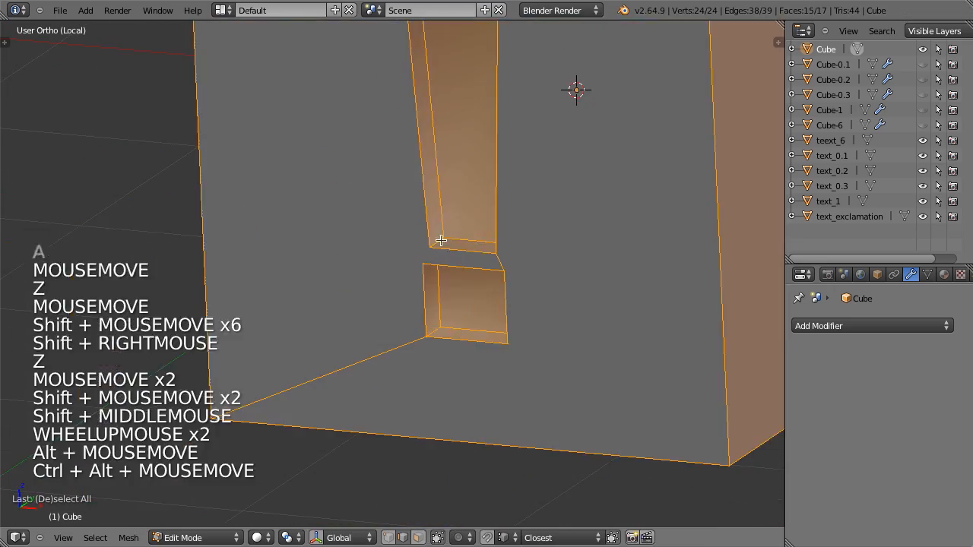
{"action": "right_click", "coordinate": [456, 351], "text": "shift"}
{"action": "scroll", "coordinate": [326, 360], "scroll_direction": "up", "scroll_amount": 4}
{"action": "key", "text": "ctrl+b"}
- Shade the bevelled exclamation cube smooth and add an Edge Split modifier to it
{"action": "key", "text": "w"}
{"action": "left_click", "coordinate": [456, 278]}
{"action": "left_click", "coordinate": [872, 326]}
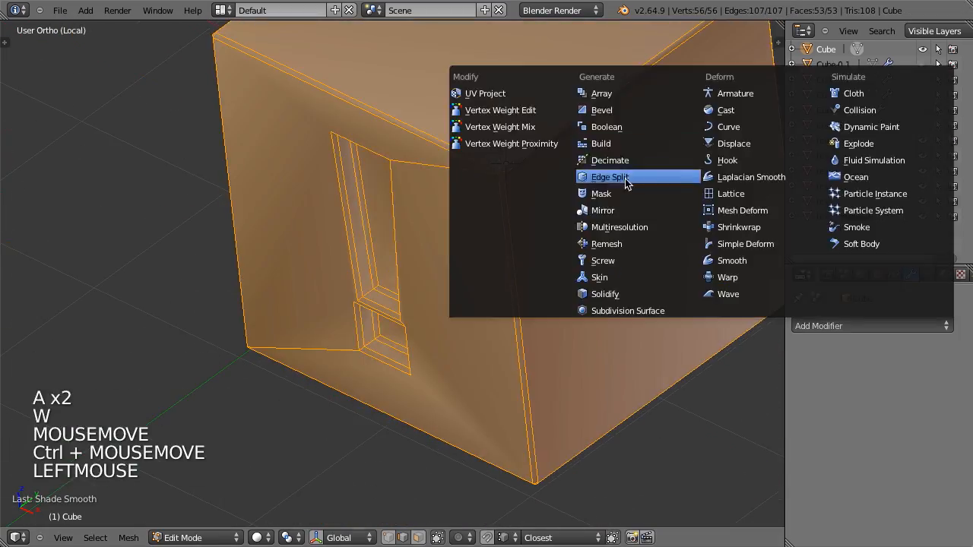
{"action": "left_click", "coordinate": [625, 180]}
{"action": "key", "text": "Tab"}
- Exit the isolated view, reveal all hidden objects and deselect everything in the solid front view
{"action": "key", "text": "KP_1"}
{"action": "scroll", "coordinate": [509, 292], "scroll_direction": "up", "scroll_amount": 4}
{"action": "key", "text": "KP_Divide"}
{"action": "key", "text": "KP_1"}
{"action": "key", "text": "a"}
{"action": "key", "text": "alt+h"}
{"action": "key", "text": "z"}
{"action": "key", "text": "a"}
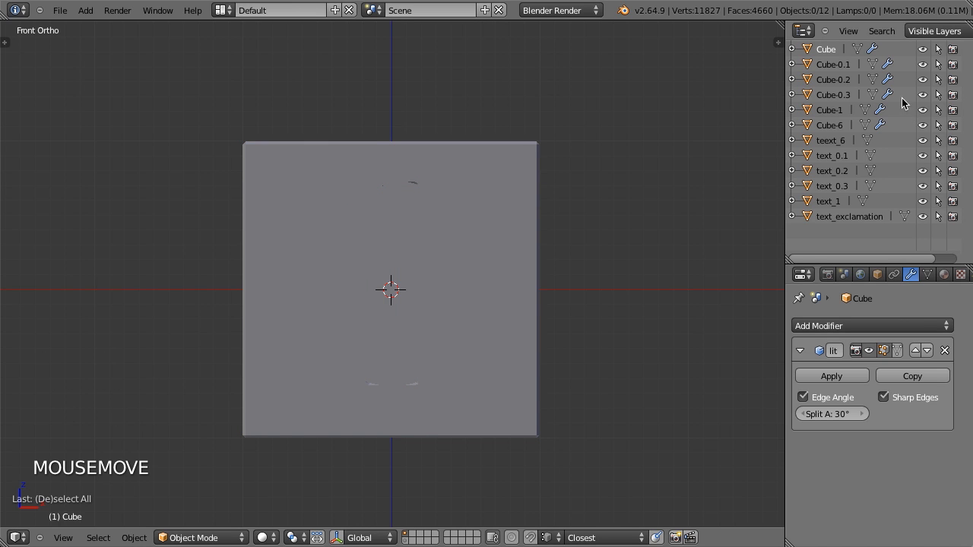
- Rename the new Cube object to Cube-exclamation
{"action": "left_click", "coordinate": [826, 51], "text": "ctrl"}
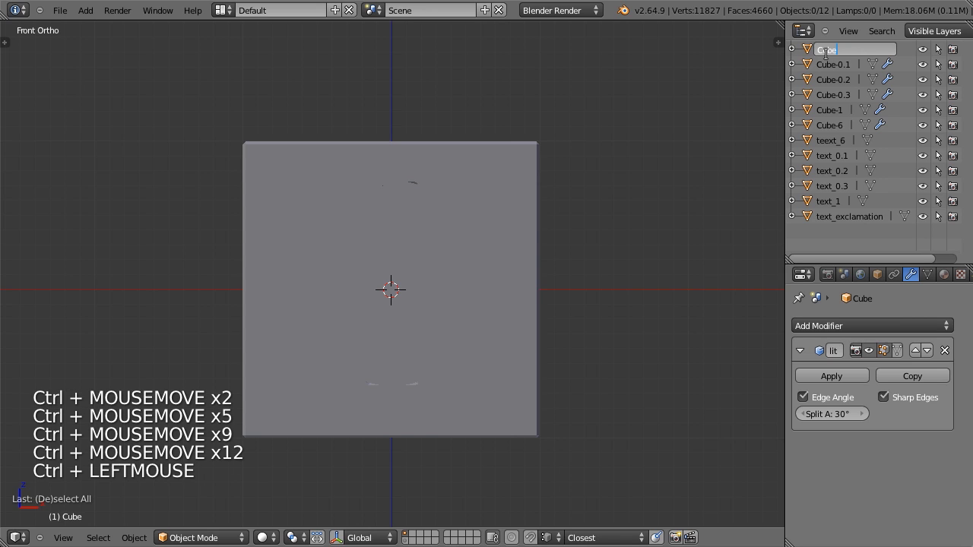
{"action": "type", "text": "-"}
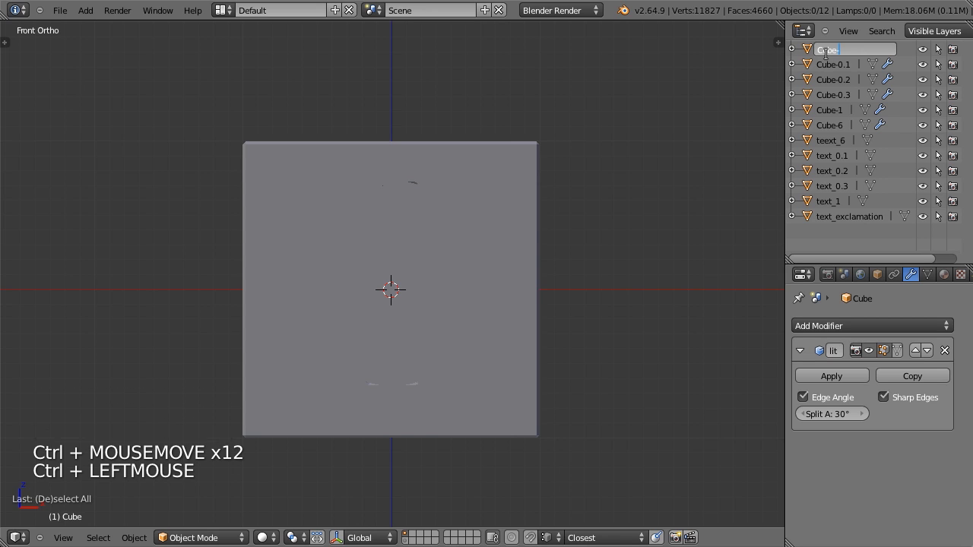
{"action": "type", "text": "exclamation"}
{"action": "key", "text": "Return"}
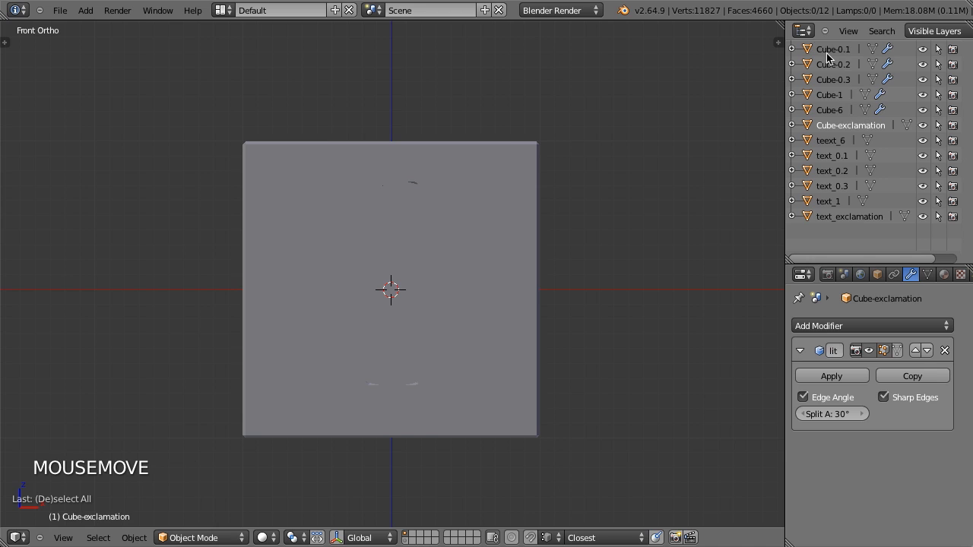
{"action": "key", "text": "a"}
{"action": "key", "text": "a"}
{"action": "scroll", "coordinate": [521, 256], "scroll_direction": "down", "scroll_amount": 1}
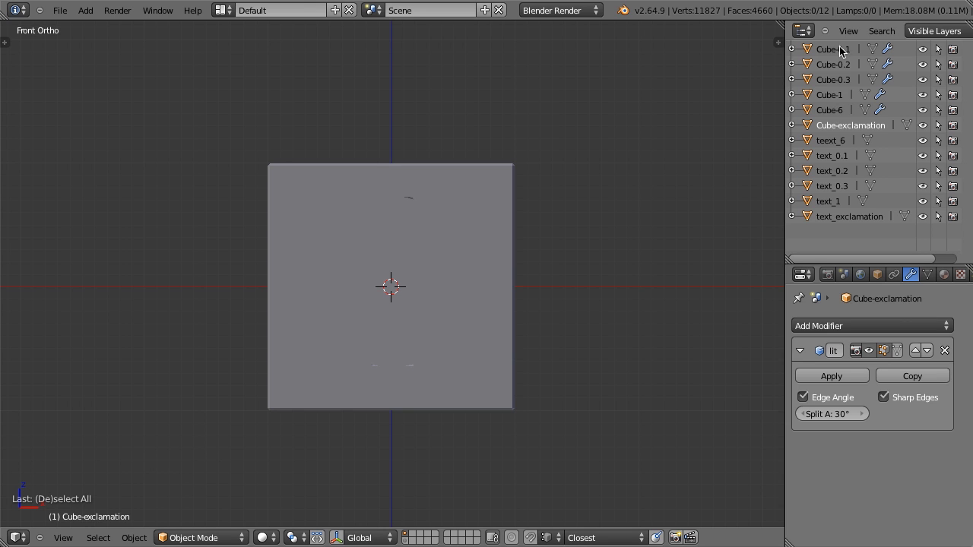
{"action": "scroll", "coordinate": [499, 251], "scroll_direction": "down", "scroll_amount": 2}
{"action": "middle_click_drag", "start_coordinate": [495, 243], "coordinate": [408, 304]}
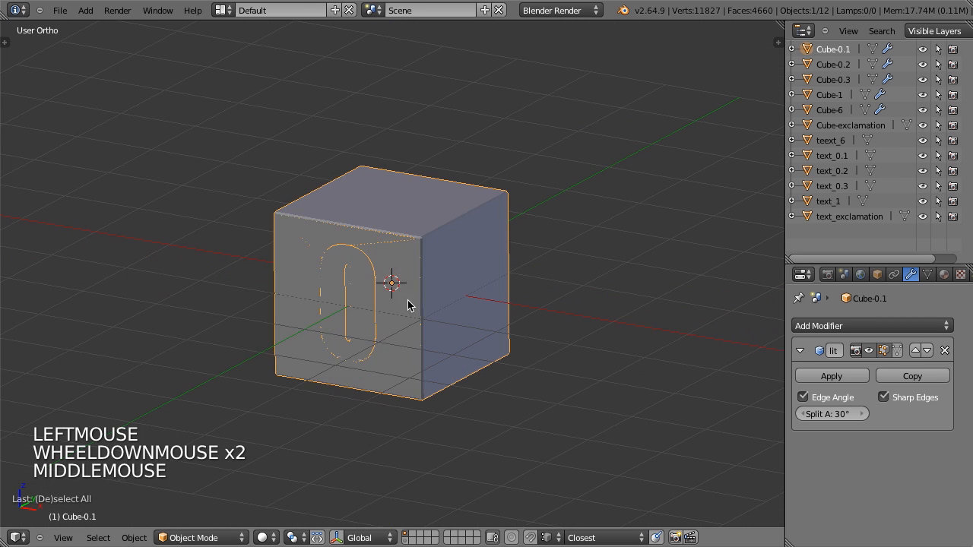
{"action": "key", "text": "g"}
{"action": "right_click", "coordinate": [362, 285]}
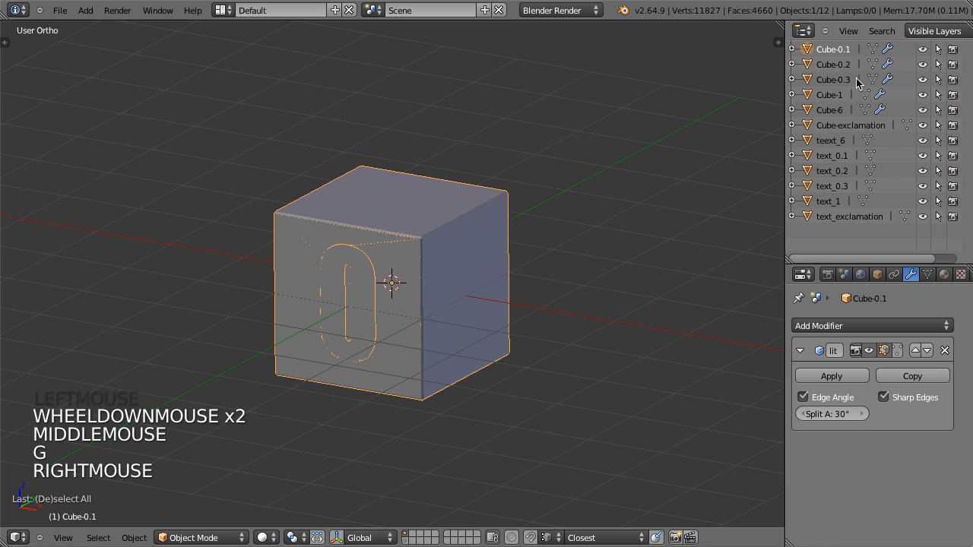
{"action": "left_click", "coordinate": [828, 94]}
{"action": "key", "text": "KP_1"}
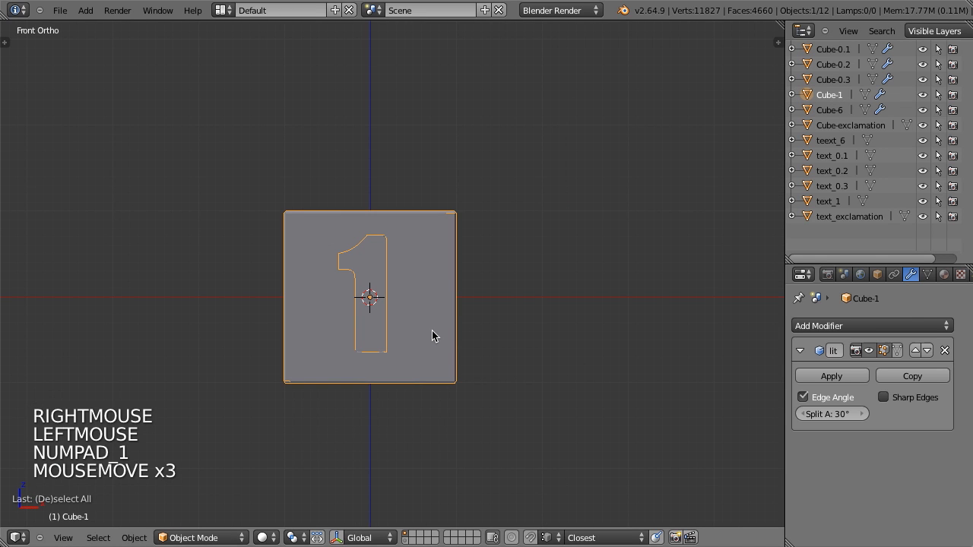
{"action": "key", "text": "g"}
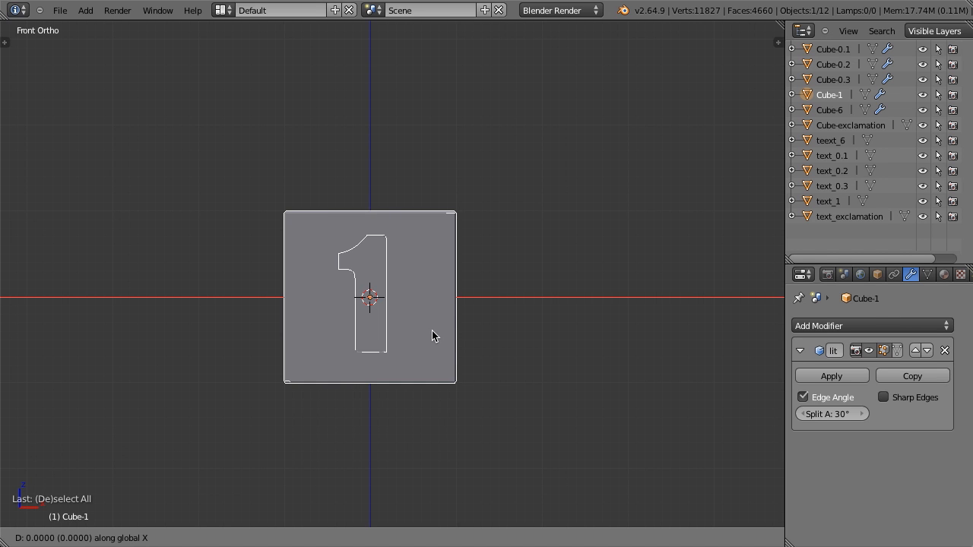
{"action": "right_click", "coordinate": [432, 335]}
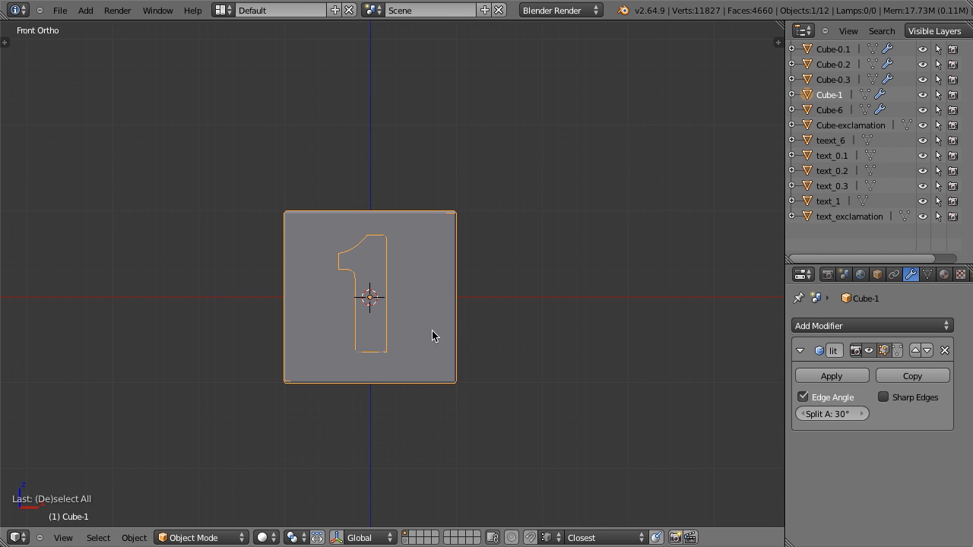
- Select every engraved cube except Cube-1 and move them together 2.5 units along the X axis
{"action": "left_click", "coordinate": [828, 51]}
{"action": "left_click", "coordinate": [831, 66], "text": "shift"}
{"action": "left_click", "coordinate": [832, 79], "text": "shift"}
{"action": "left_click", "coordinate": [831, 112], "text": "shift"}
{"action": "left_click", "coordinate": [840, 125], "text": "shift"}
{"action": "type", "text": "gx"}
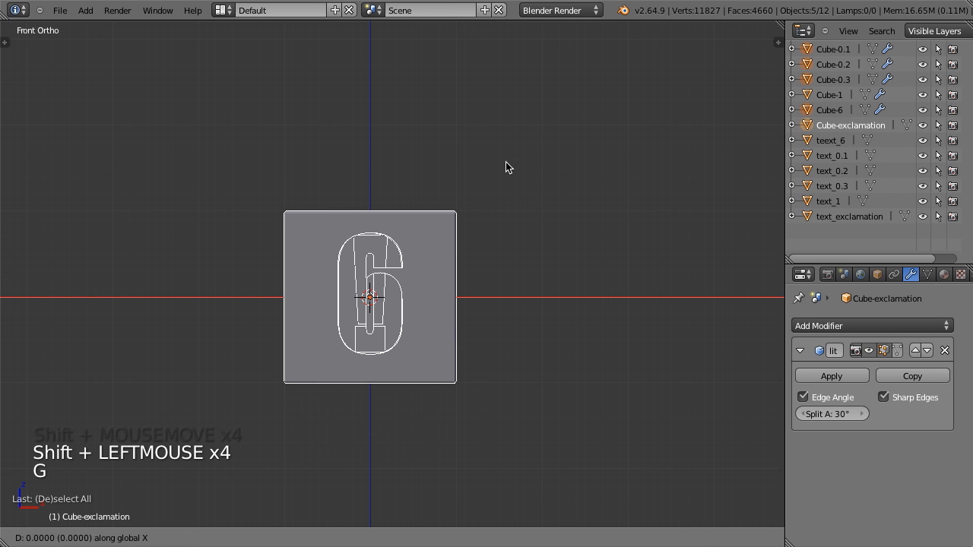
{"action": "type", "text": "2.5"}
{"action": "key", "text": "Return"}
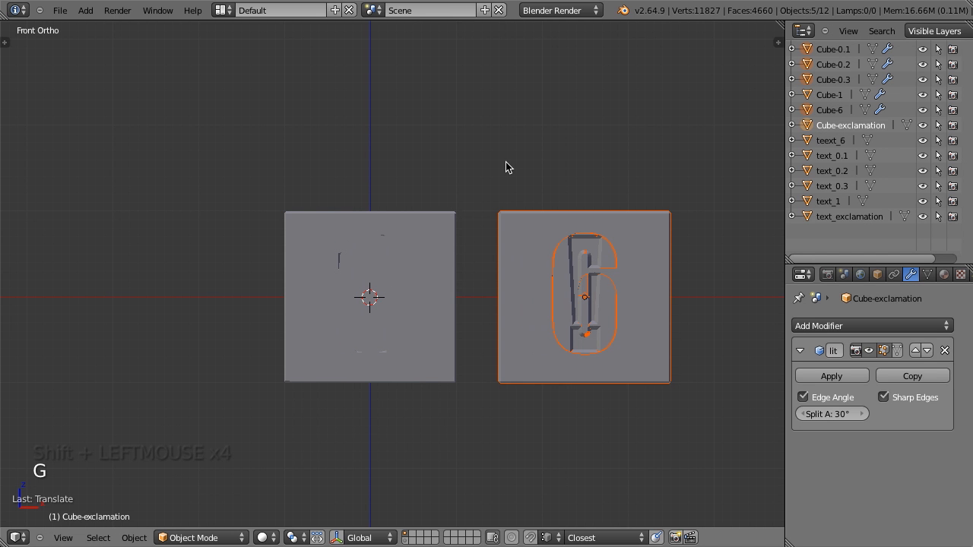
- Drop Cube-6 from the selection and move the three 0 cubes and the exclamation cube another 2.5 units along X
{"action": "left_click", "coordinate": [829, 110], "text": "shift"}
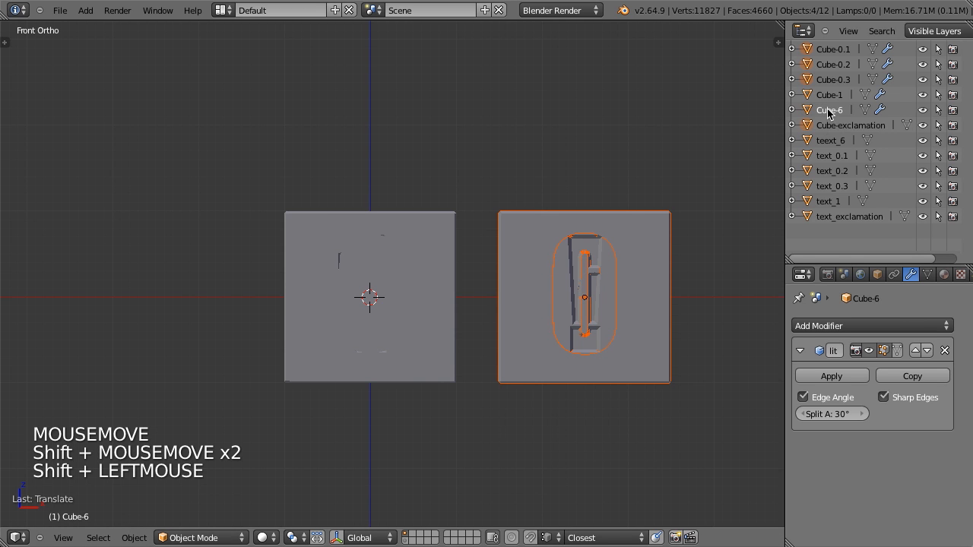
{"action": "type", "text": "gx"}
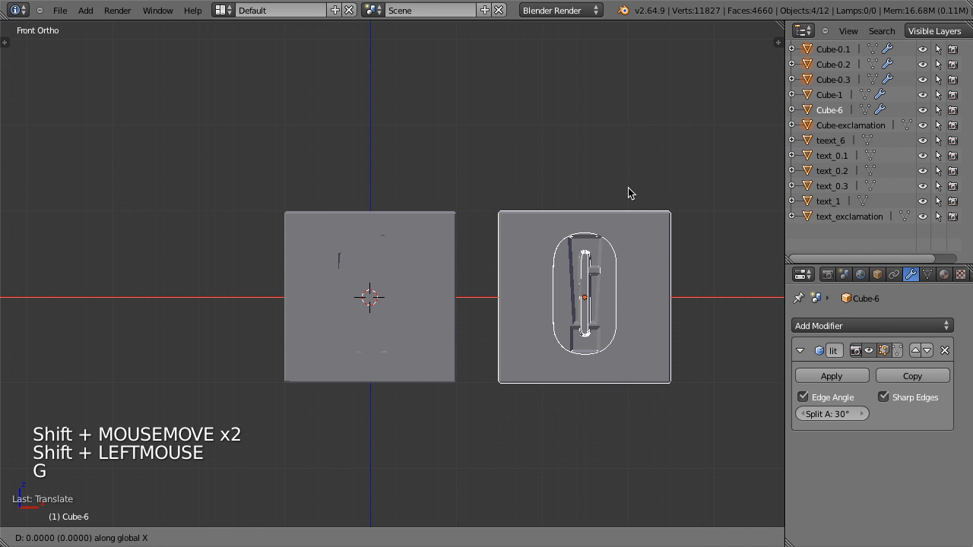
{"action": "type", "text": "2"}
{"action": "key", "text": "Return"}
- Drop Cube-0.1 from the selection and move Cube-0.2, Cube-0.3 and Cube-exclamation another 2.5 units along X
{"action": "scroll", "coordinate": [624, 202], "scroll_direction": "down", "scroll_amount": 1}
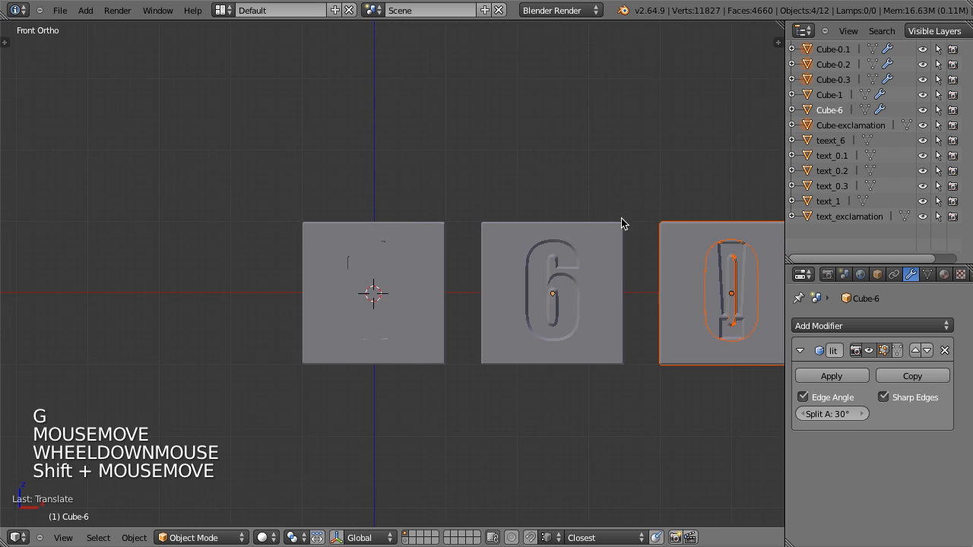
{"action": "middle_click_drag", "start_coordinate": [621, 222], "coordinate": [386, 209], "text": "shift"}
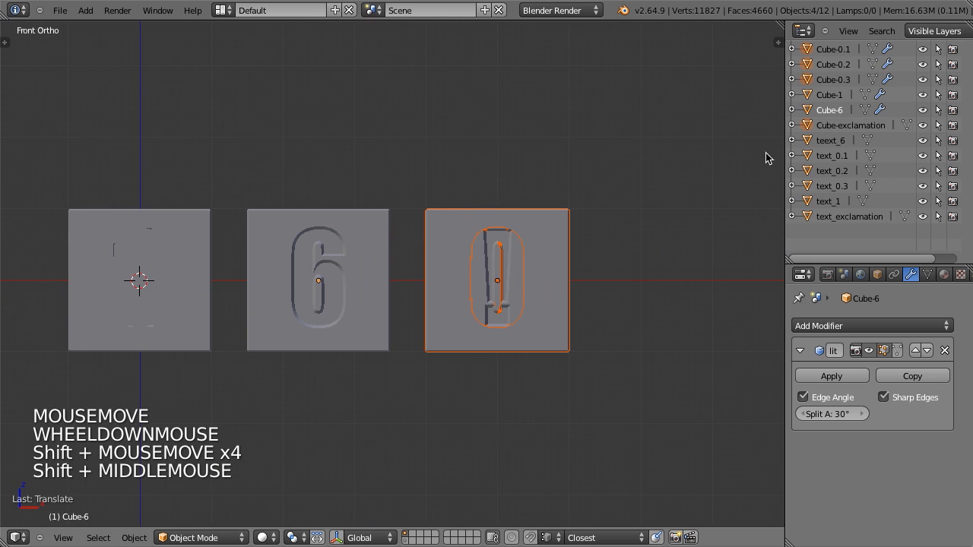
{"action": "left_click", "coordinate": [832, 50], "text": "shift"}
{"action": "key", "text": "g"}
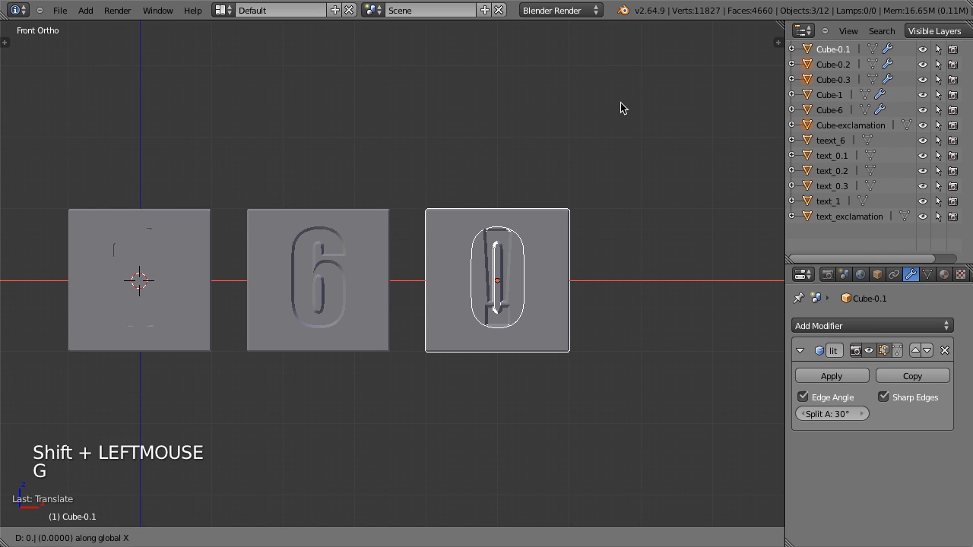
{"action": "key", "text": "Escape"}
{"action": "key", "text": "g"}
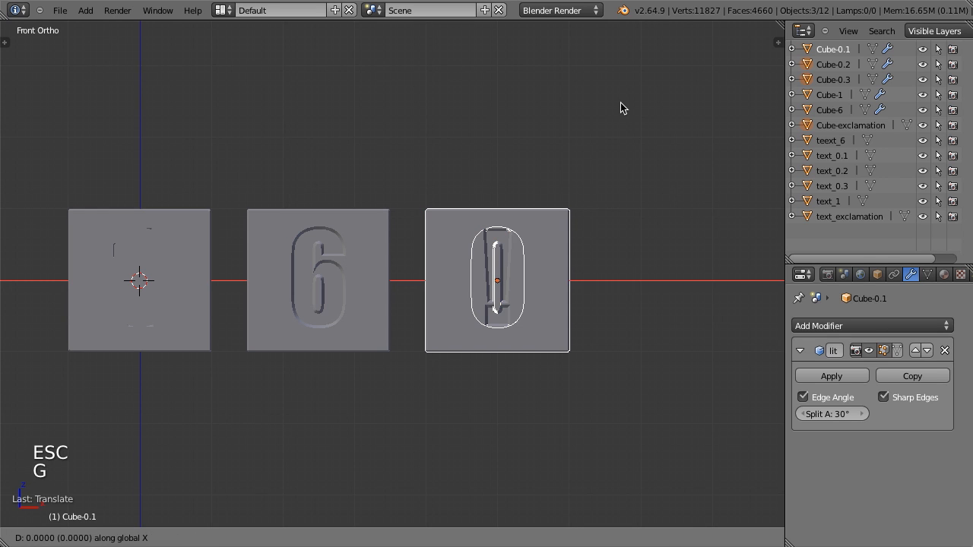
{"action": "key", "text": "2"}
{"action": "key", "text": "Return"}
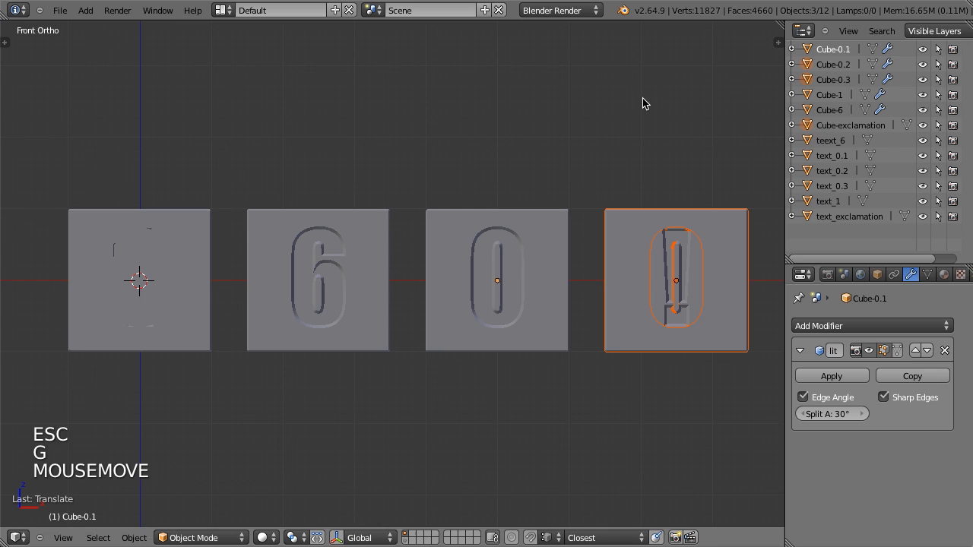
- Move the overlapping blocks other than Cube-0.1 one block spacing farther along X, leaving an empty slot
{"action": "left_click", "coordinate": [840, 52], "text": "shift"}
{"action": "scroll", "coordinate": [640, 170], "scroll_direction": "down", "scroll_amount": 2}
{"action": "middle_click_drag", "start_coordinate": [634, 180], "coordinate": [577, 182], "text": "shift"}
{"action": "left_click", "coordinate": [838, 51], "text": "shift"}
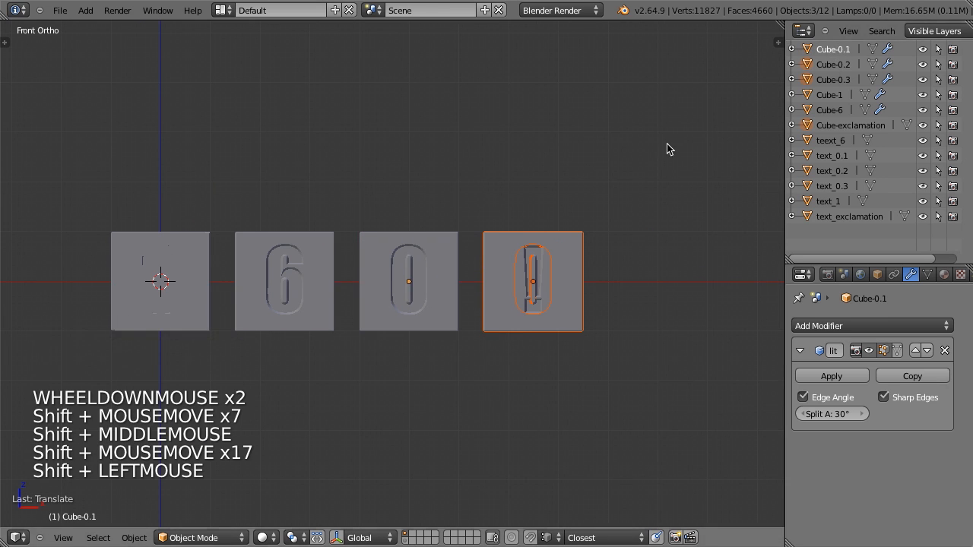
{"action": "scroll", "coordinate": [566, 289], "scroll_direction": "up", "scroll_amount": 1}
{"action": "key", "text": "z"}
{"action": "key", "text": "g"}
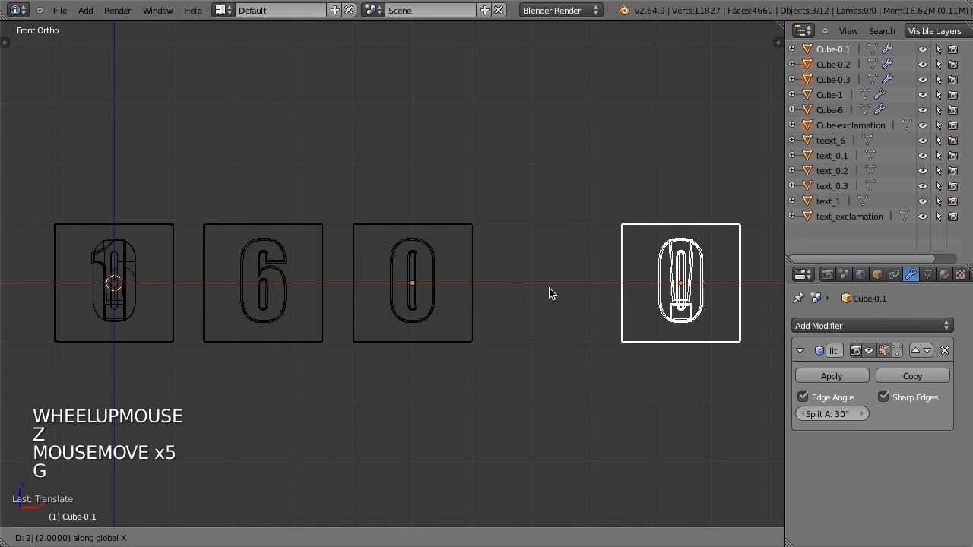
{"action": "left_click", "coordinate": [697, 288]}
{"action": "left_click", "coordinate": [833, 49]}
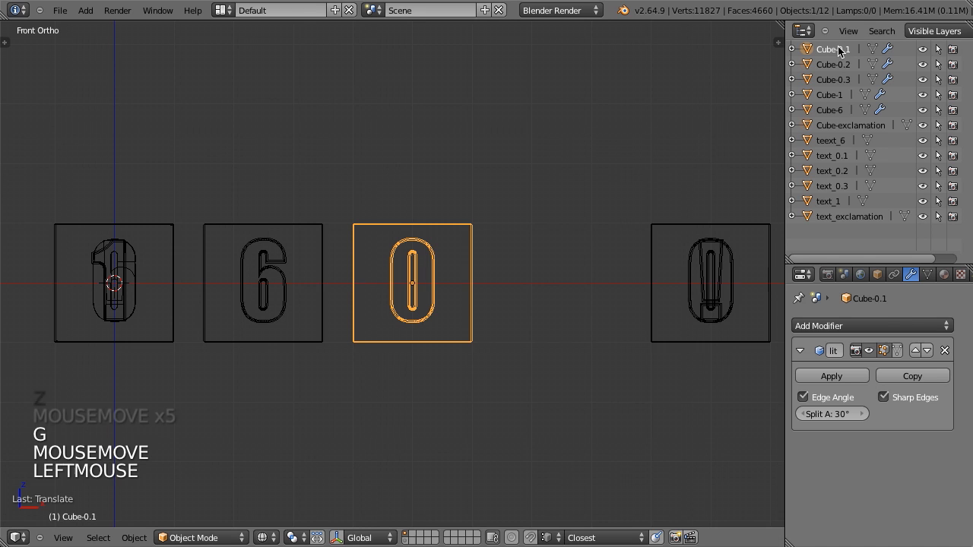
{"action": "key", "text": "g"}
{"action": "key", "text": "x"}
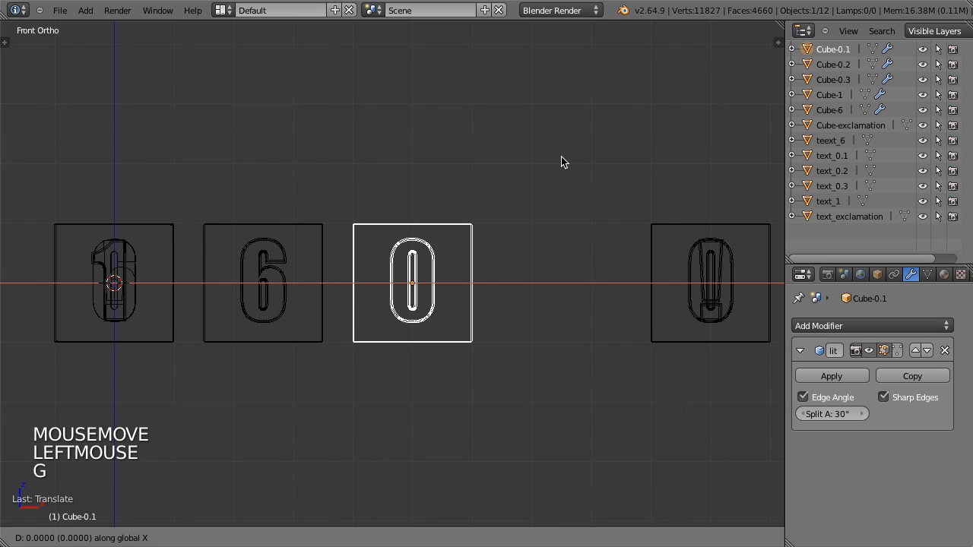
{"action": "left_click", "coordinate": [561, 161]}
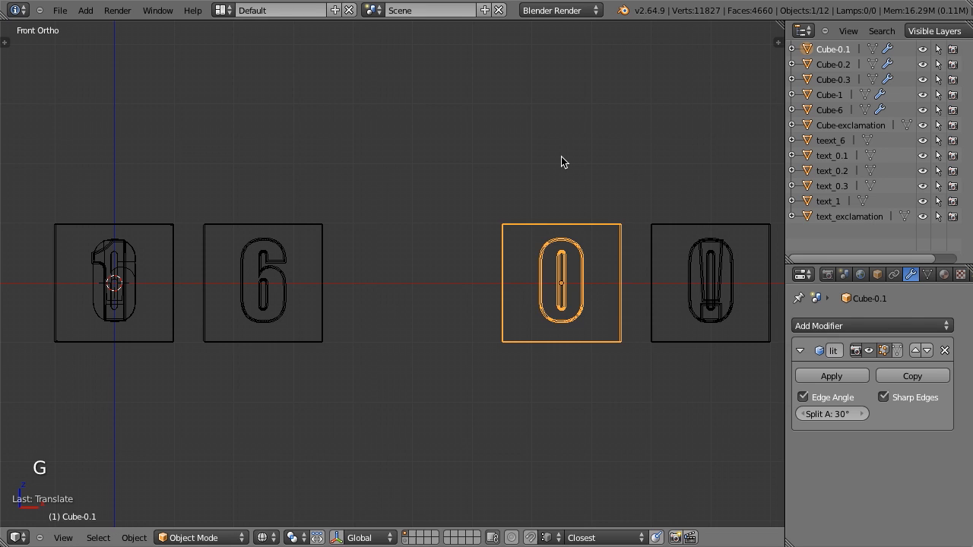
{"action": "key", "text": "ctrl+z"}
- Move Cube-0.3 back along X into the empty slot beside Cube-0.1
{"action": "right_click", "coordinate": [670, 241]}
{"action": "left_click", "coordinate": [823, 67]}
{"action": "left_click", "coordinate": [827, 74]}
{"action": "key", "text": "g"}
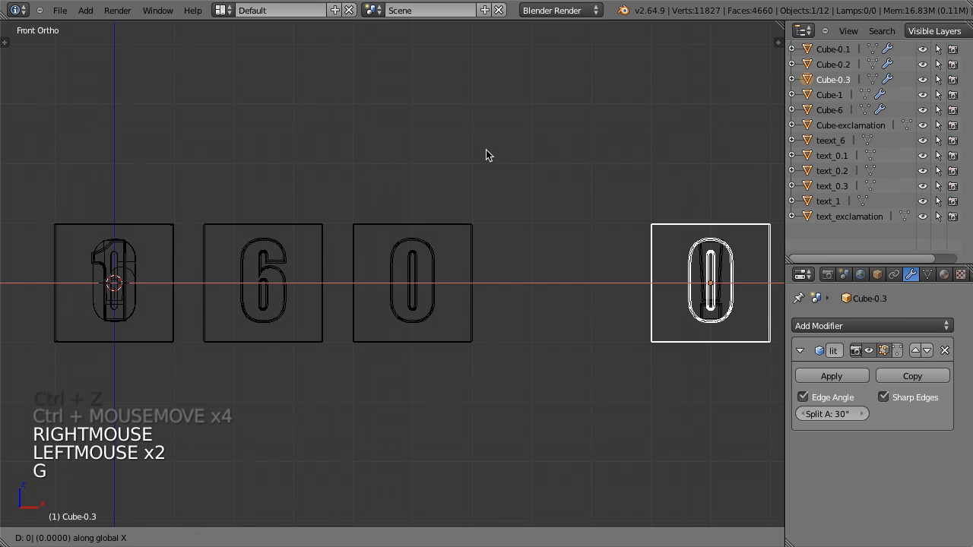
{"action": "left_click", "coordinate": [486, 155]}
- Move the exclamation mark block one block spacing along X to the end of the row
{"action": "right_click", "coordinate": [763, 270]}
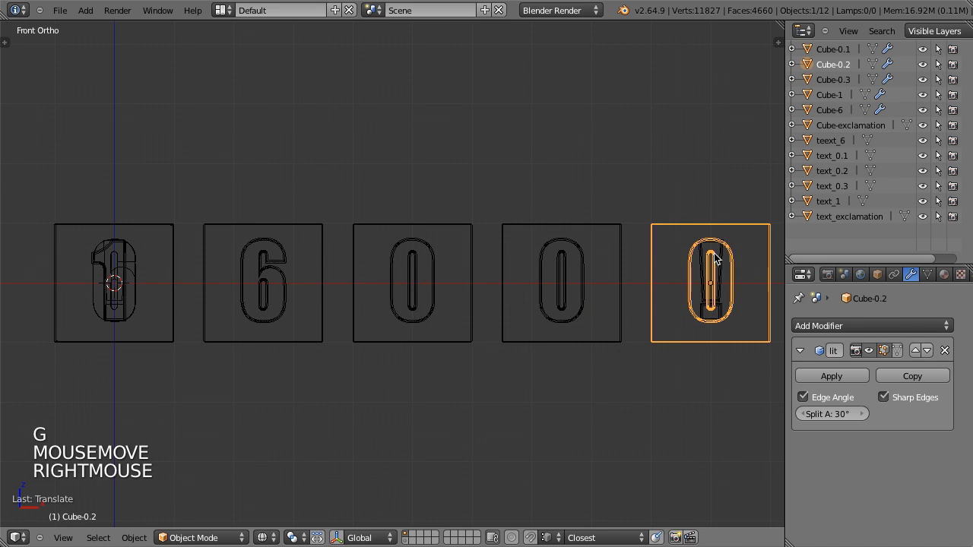
{"action": "right_click", "coordinate": [730, 259]}
{"action": "scroll", "coordinate": [714, 253], "scroll_direction": "down", "scroll_amount": 1}
{"action": "right_click", "coordinate": [674, 254]}
{"action": "key", "text": "g"}
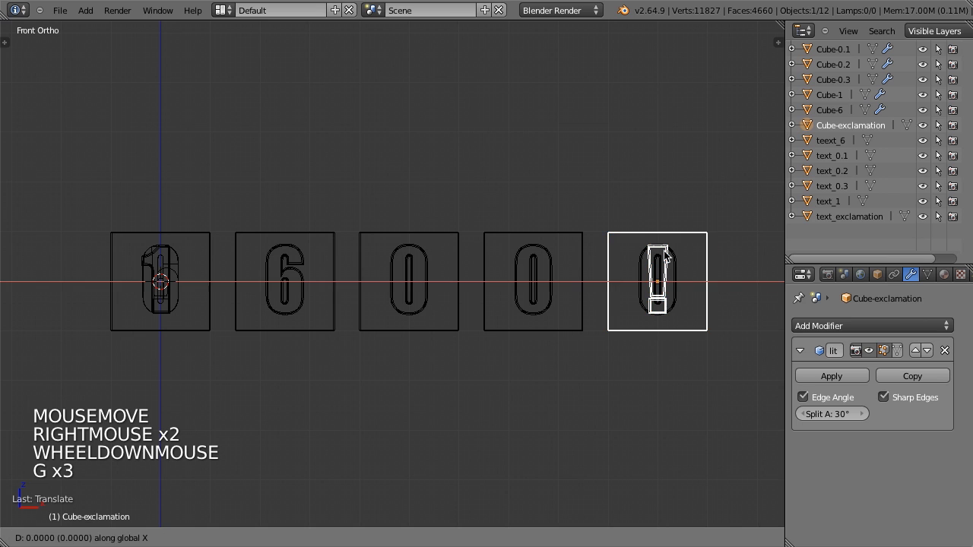
{"action": "left_click", "coordinate": [664, 257]}
- Examine the overlapping text meshes inside the first block in wireframe, then deselect everything
{"action": "key", "text": "z"}
{"action": "scroll", "coordinate": [474, 240], "scroll_direction": "down", "scroll_amount": 2}
{"action": "key", "text": "a"}
{"action": "middle_click_drag", "start_coordinate": [475, 239], "coordinate": [434, 257]}
{"action": "scroll", "coordinate": [383, 294], "scroll_direction": "up", "scroll_amount": 3}
{"action": "key", "text": "z"}
{"action": "right_click", "coordinate": [231, 314]}
{"action": "middle_click_drag", "start_coordinate": [256, 316], "coordinate": [368, 245], "text": "shift"}
{"action": "key", "text": "a"}
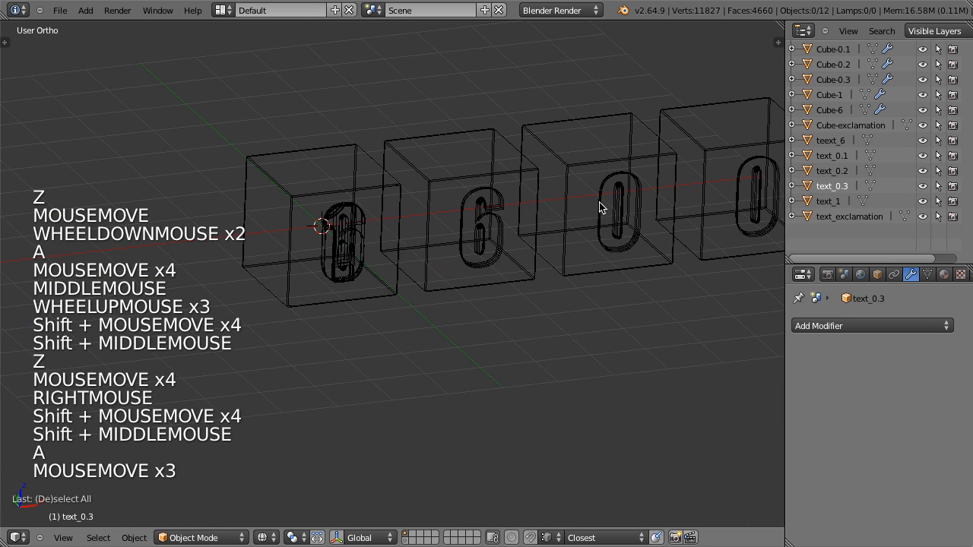
- Move teext_6, text_0.1, text_0.2, text_0.3, text_1 and text_exclamation to layer 1
{"action": "left_click", "coordinate": [829, 141]}
{"action": "left_click", "coordinate": [830, 155], "text": "shift"}
{"action": "left_click", "coordinate": [835, 170], "text": "shift"}
{"action": "left_click", "coordinate": [836, 185], "text": "shift"}
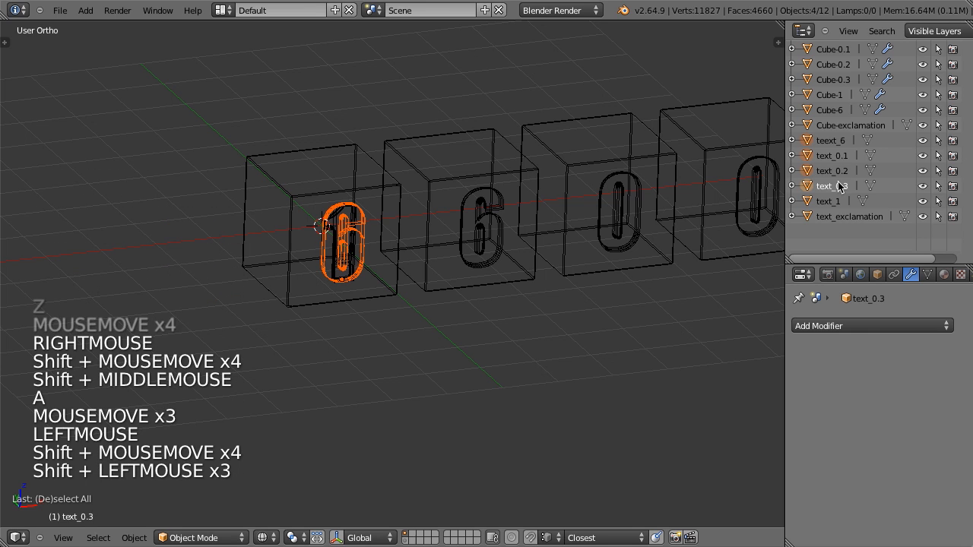
{"action": "left_click", "coordinate": [828, 200], "text": "shift"}
{"action": "left_click", "coordinate": [844, 216], "text": "shift"}
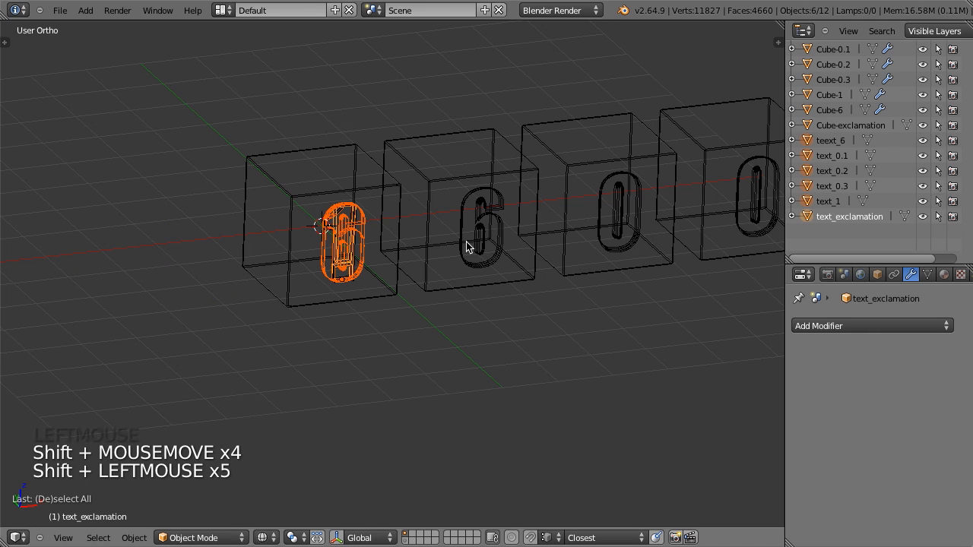
{"action": "key", "text": "m"}
{"action": "left_click", "coordinate": [589, 279]}
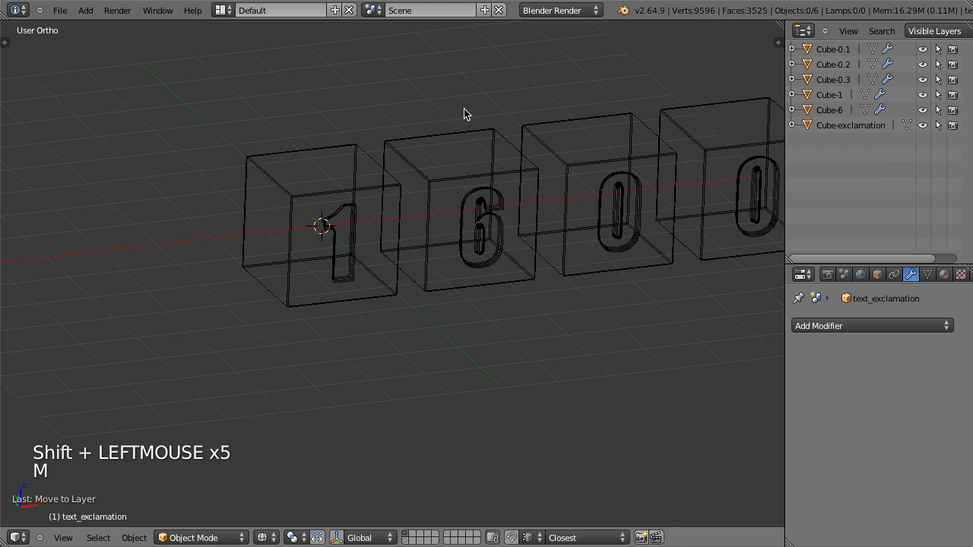
- Check the text meshes on layer 1 in solid shading, then return to the blocks on layer 2
{"action": "left_click", "coordinate": [407, 538]}
{"action": "key", "text": "z"}
{"action": "mouse_move", "coordinate": [397, 439]}
{"action": "middle_mouse_down"}
{"action": "mouse_move", "coordinate": [434, 306]}
{"action": "mouse_move", "coordinate": [326, 314]}
{"action": "mouse_move", "coordinate": [455, 433]}
{"action": "mouse_move", "coordinate": [383, 328]}
{"action": "middle_mouse_up"}
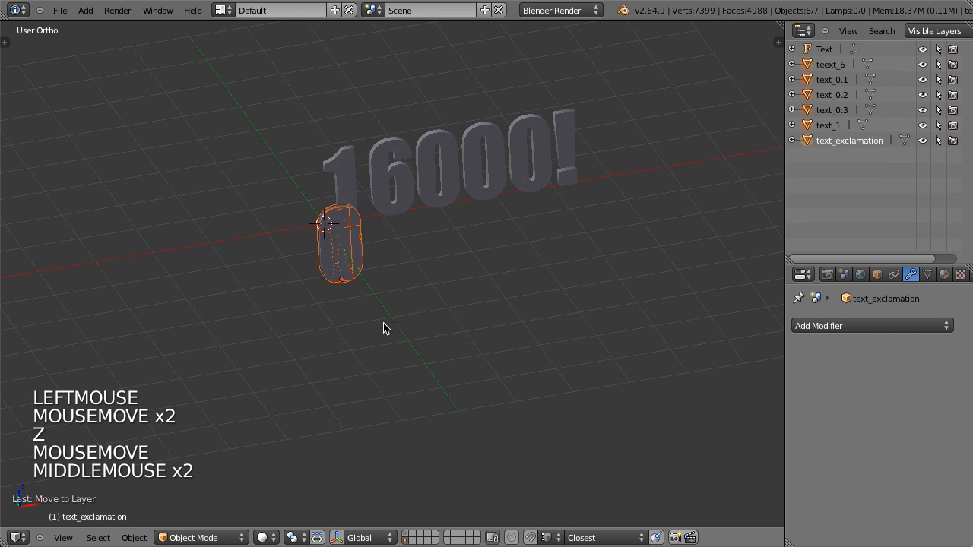
{"action": "left_click", "coordinate": [414, 538]}
{"action": "key", "text": "KP_1"}
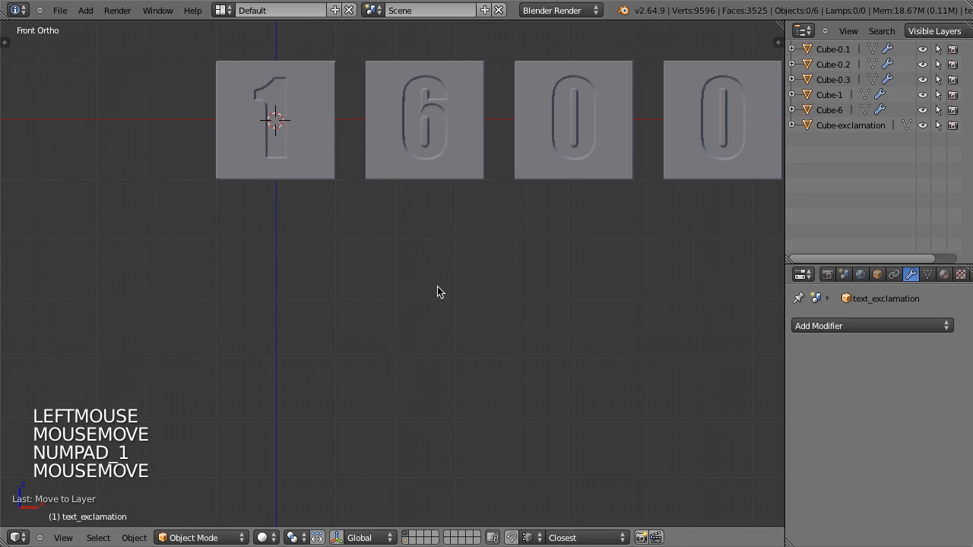
- Save the file and examine the row of six blocks up close
{"action": "middle_click_drag", "start_coordinate": [439, 289], "coordinate": [267, 285], "text": "shift"}
{"action": "scroll", "coordinate": [267, 279], "scroll_direction": "down", "scroll_amount": 2}
{"action": "key", "text": "ctrl+w"}
{"action": "middle_click_drag", "start_coordinate": [335, 272], "coordinate": [406, 280]}
{"action": "scroll", "coordinate": [406, 280], "scroll_direction": "up", "scroll_amount": 4}
{"action": "right_click", "coordinate": [332, 232]}
{"action": "scroll", "coordinate": [332, 232], "scroll_direction": "down", "scroll_amount": 6}
{"action": "middle_click_drag", "start_coordinate": [332, 232], "coordinate": [380, 327]}
- Select all six blocks and move them -6.25 units along X to centre the row
{"action": "key", "text": "KP_1"}
{"action": "key", "text": "z"}
{"action": "key", "text": "a"}
{"action": "key", "text": "b"}
{"action": "left_click_drag", "start_coordinate": [217, 148], "coordinate": [706, 319]}
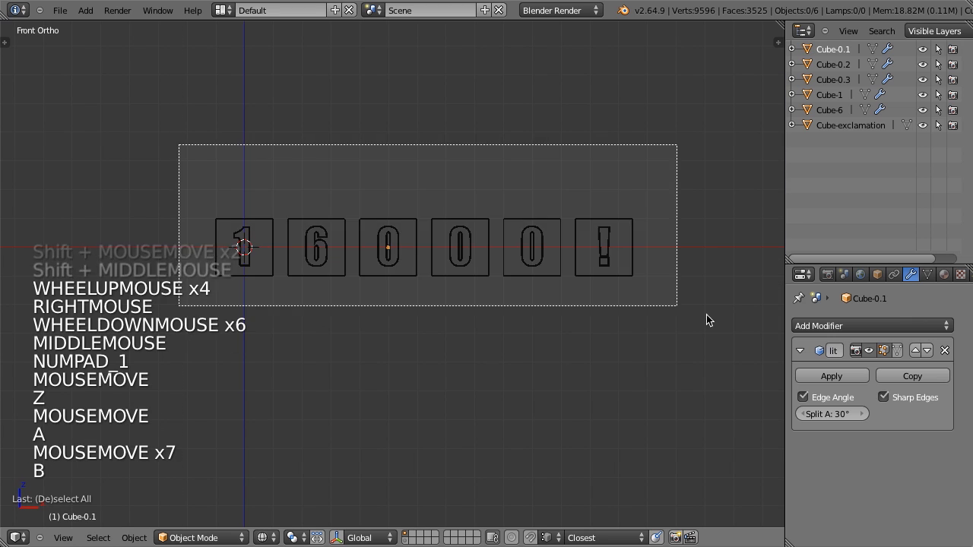
{"action": "middle_click_drag", "start_coordinate": [486, 350], "coordinate": [586, 339], "text": "shift"}
{"action": "key", "text": "g"}
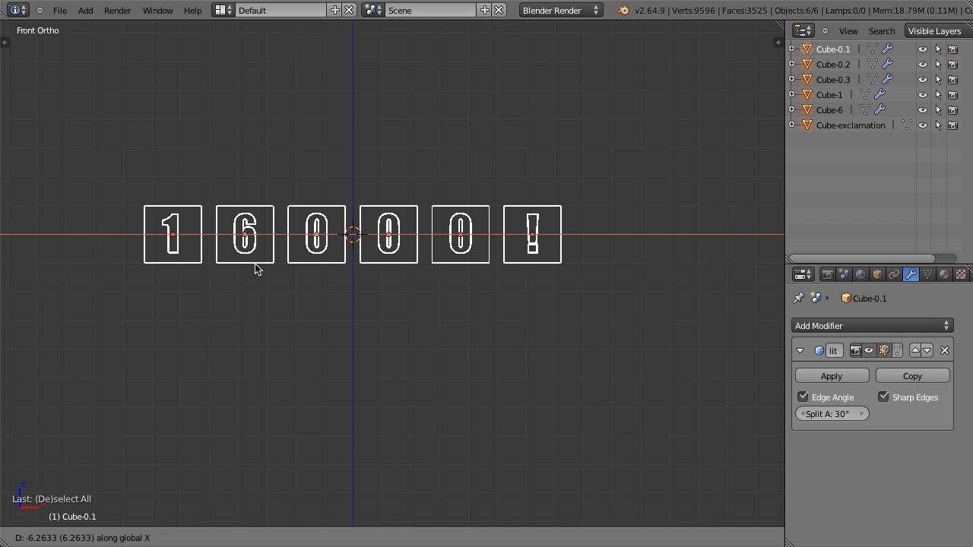
{"action": "type", "text": "-6.25"}
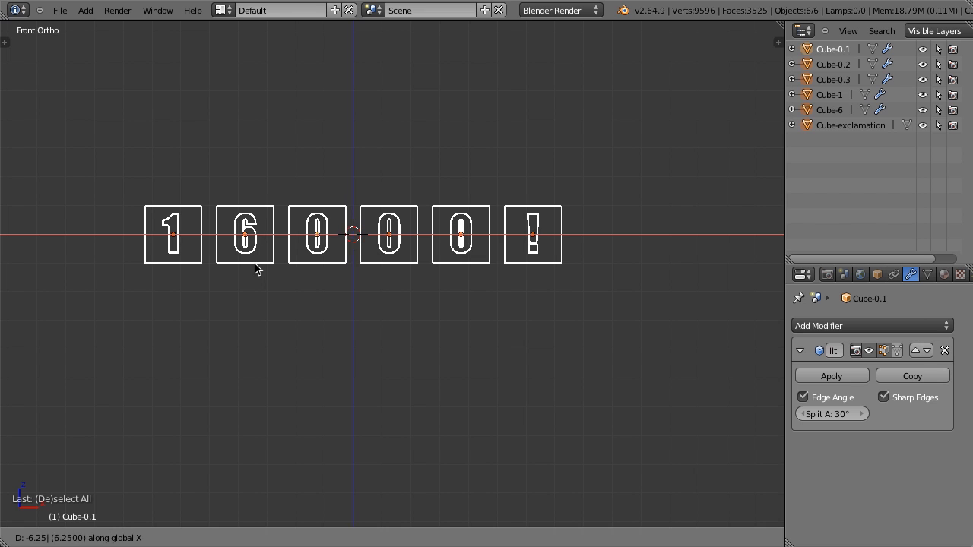
{"action": "key", "text": "Return"}
- Add a camera to the scene and clear its rotation and location
{"action": "key", "text": "z"}
{"action": "mouse_move", "coordinate": [255, 264]}
{"action": "middle_mouse_down"}
{"action": "mouse_move", "coordinate": [313, 354]}
{"action": "mouse_move", "coordinate": [363, 252]}
{"action": "mouse_move", "coordinate": [425, 243]}
{"action": "middle_mouse_up"}
{"action": "key", "text": "a"}
{"action": "key", "text": "shift+a"}
{"action": "mouse_move", "coordinate": [442, 251]}
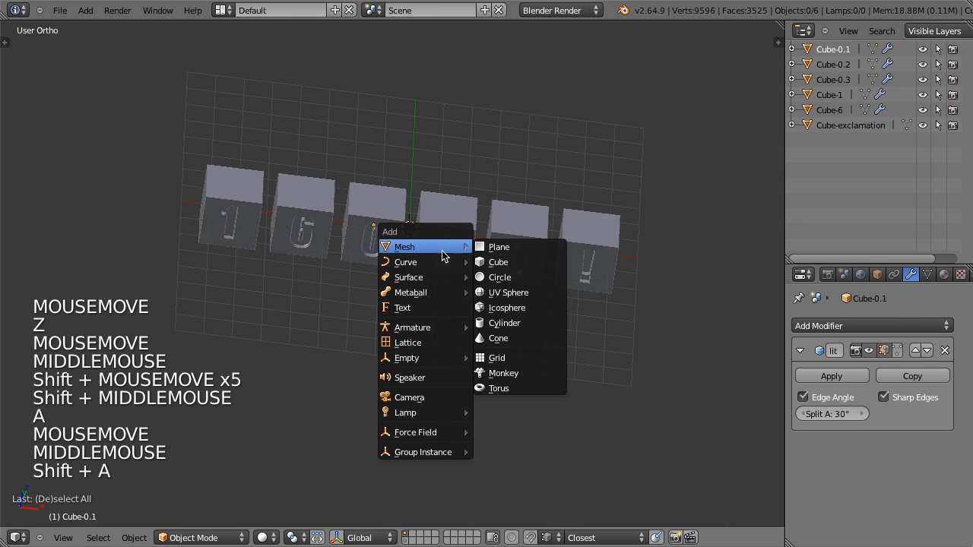
{"action": "left_click", "coordinate": [422, 397]}
{"action": "key", "text": "KP_3"}
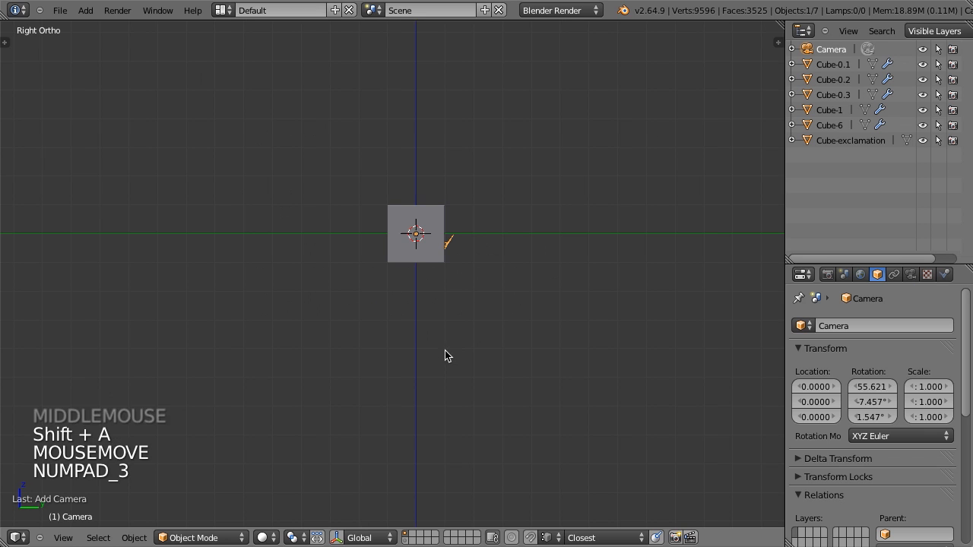
{"action": "key", "text": "z"}
{"action": "key", "text": "alt+r"}
{"action": "key", "text": "alt+g"}
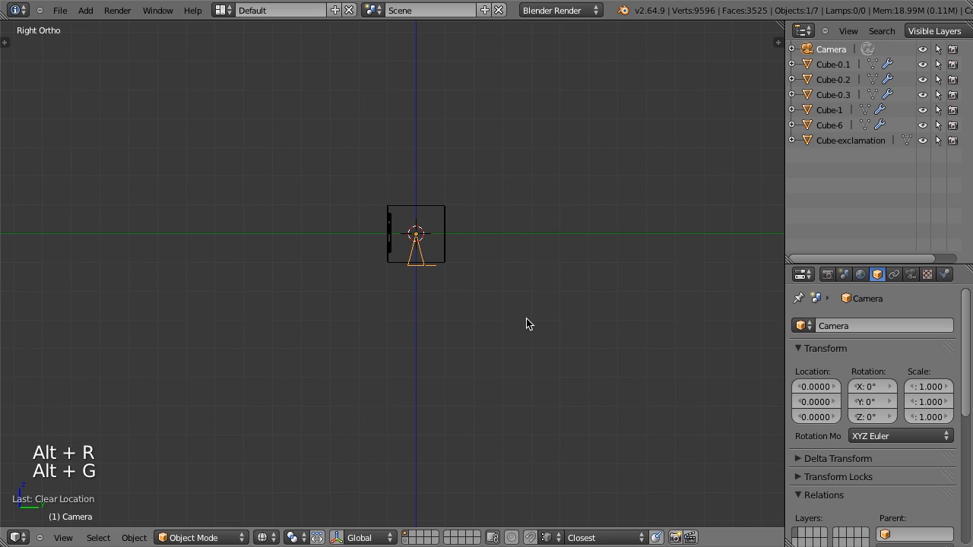
{"action": "key", "text": "r"}
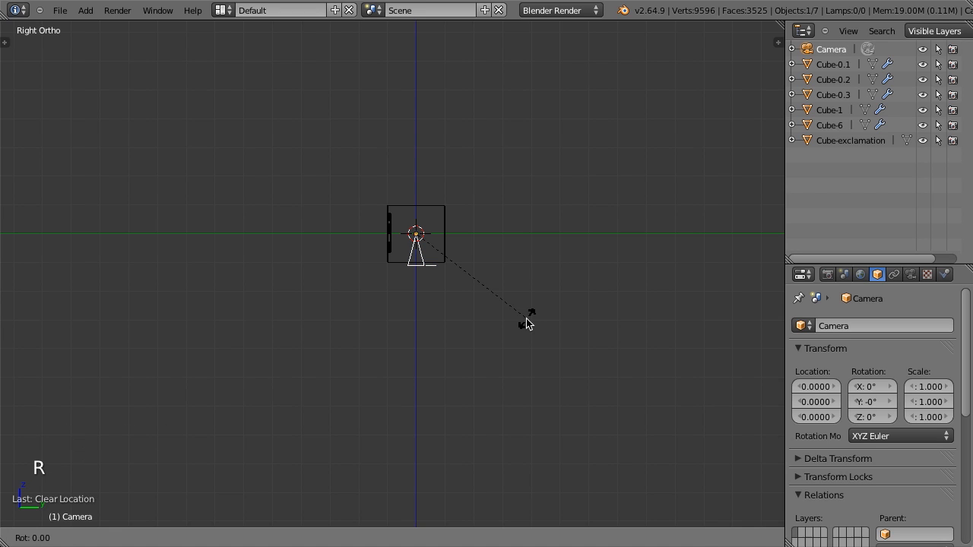
{"action": "type", "text": "90-"}
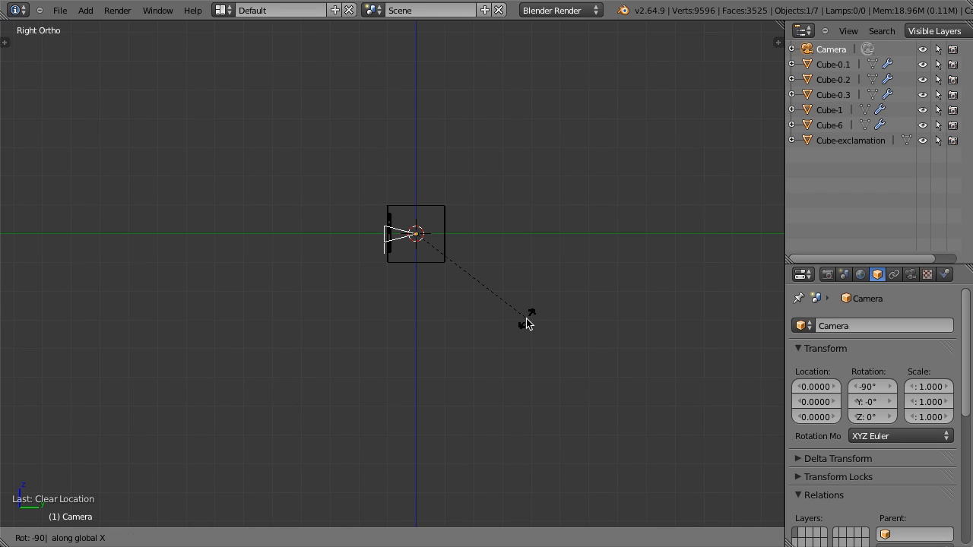
{"action": "key", "text": "Return"}
{"action": "key", "text": "ctrl+z"}
- Rotate the camera 90 degrees about the X axis
{"action": "type", "text": "r90"}
{"action": "key", "text": "Return"}
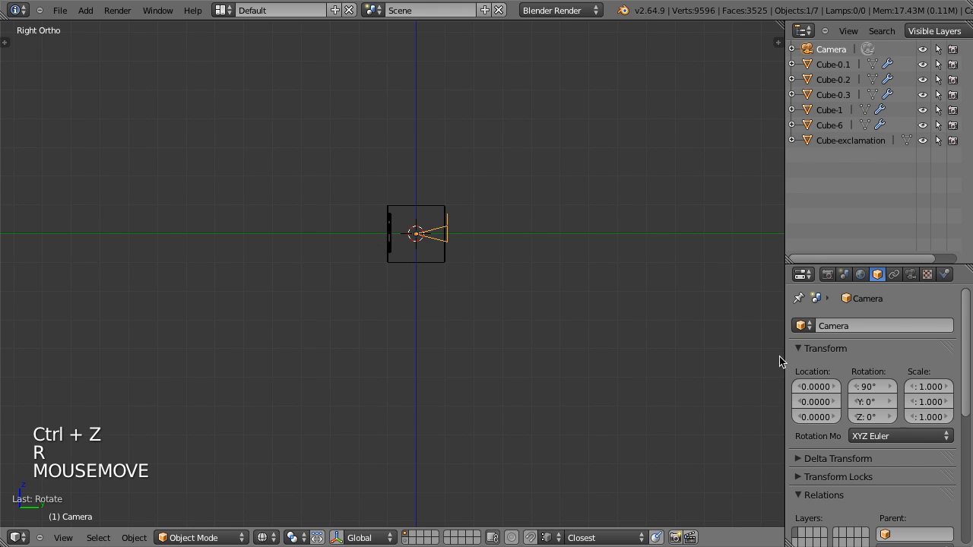
- Enlarge the properties area and set the render resolution to 956 by 40 at 100% scale
{"action": "left_click", "coordinate": [829, 275]}
{"action": "scroll", "coordinate": [850, 323], "scroll_direction": "down", "scroll_amount": 4}
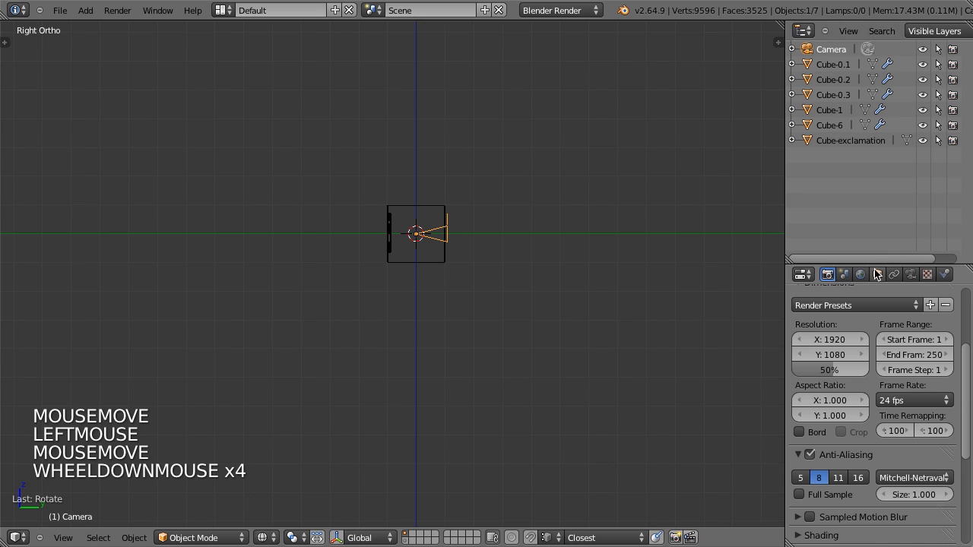
{"action": "left_click_drag", "start_coordinate": [879, 264], "coordinate": [879, 113]}
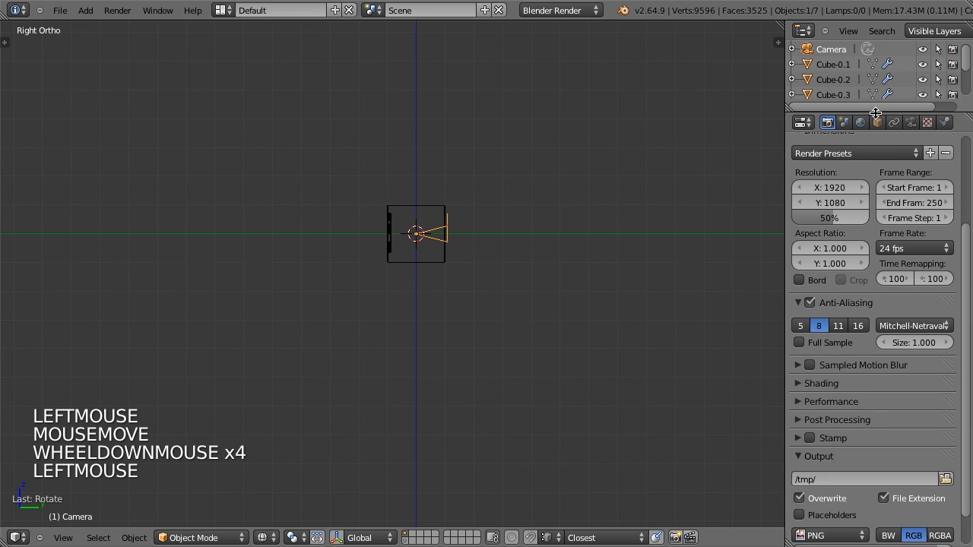
{"action": "left_click", "coordinate": [826, 220]}
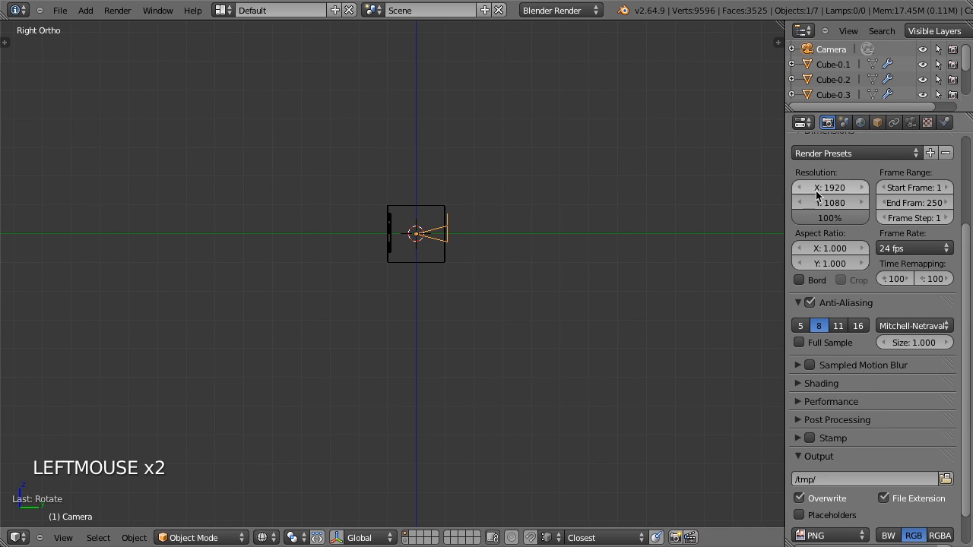
{"action": "type", "text": "40"}
{"action": "key", "text": "Return"}
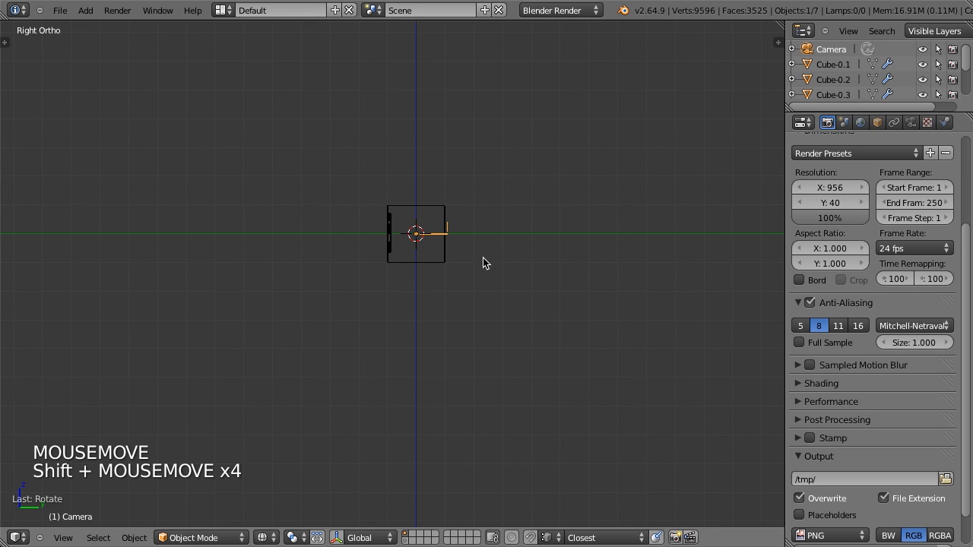
- Set the vertical render resolution to 400 pixels
{"action": "middle_click_drag", "start_coordinate": [483, 258], "coordinate": [521, 276], "text": "shift"}
{"action": "scroll", "coordinate": [521, 277], "scroll_direction": "up", "scroll_amount": 1}
{"action": "left_click", "coordinate": [846, 201]}
{"action": "left_click", "coordinate": [846, 201]}
{"action": "left_click", "coordinate": [831, 202]}
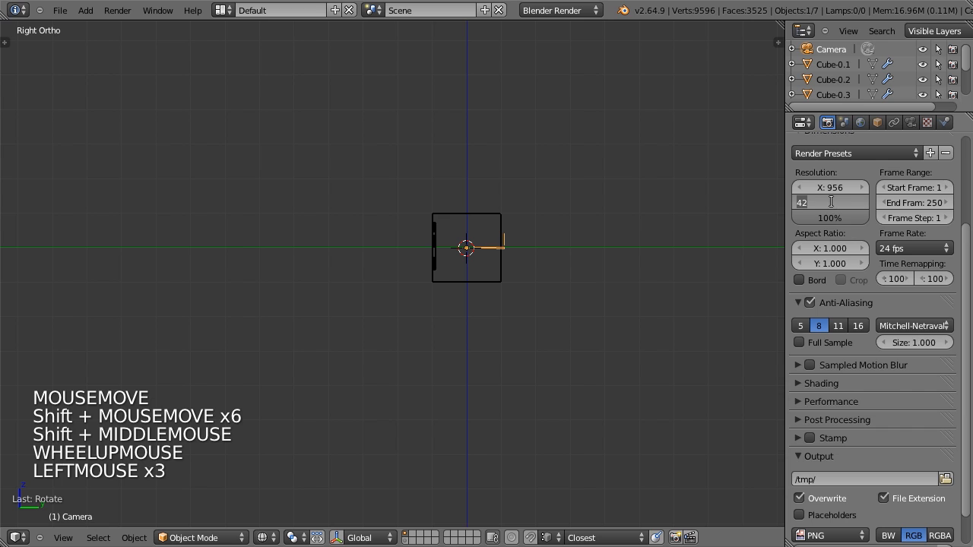
{"action": "type", "text": "400"}
{"action": "key", "text": "Return"}
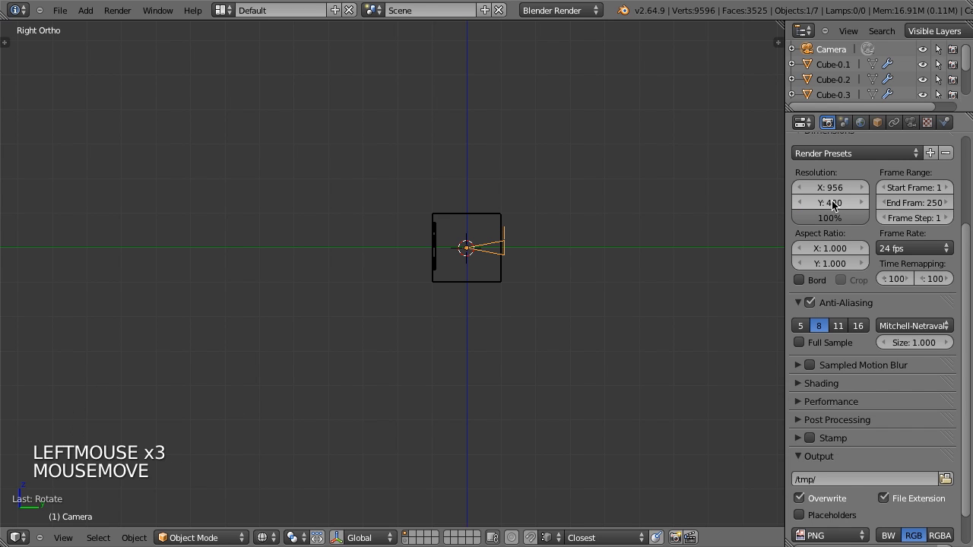
- Move the camera about 20 units along negative Y, in front of the blocks
{"action": "scroll", "coordinate": [592, 266], "scroll_direction": "down", "scroll_amount": 6}
{"action": "key", "text": "g"}
{"action": "key", "text": "y"}
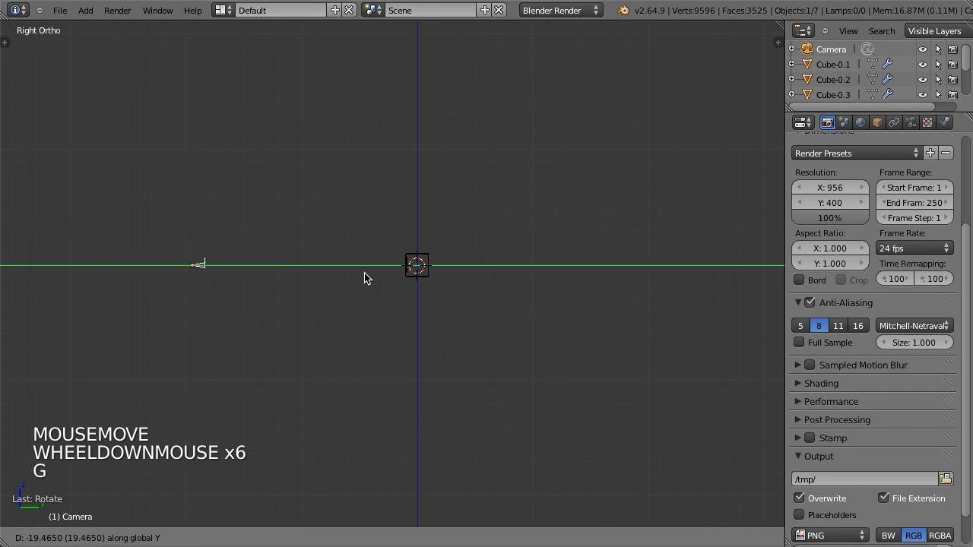
{"action": "left_click", "coordinate": [347, 275]}
{"action": "scroll", "coordinate": [569, 191], "scroll_direction": "up", "scroll_amount": 2}
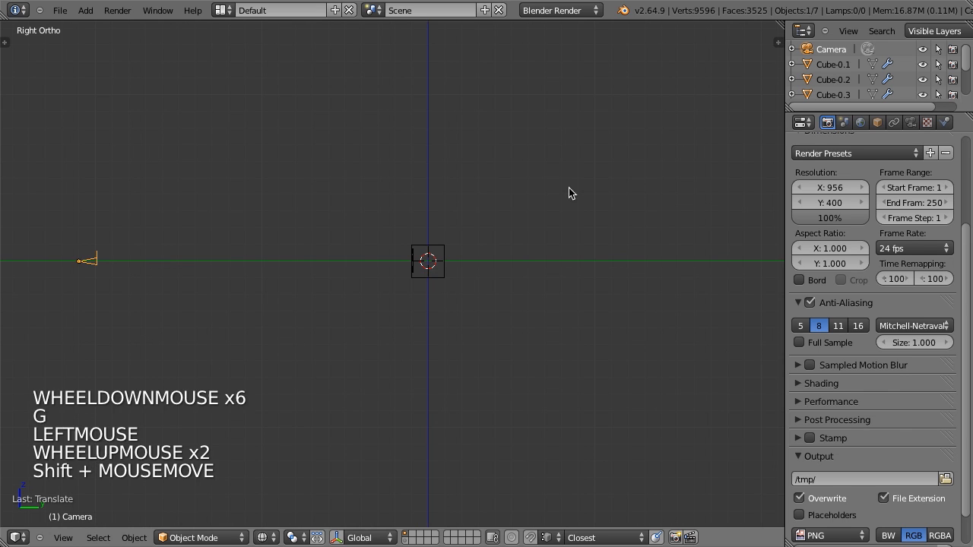
- Split the 3D view into one wide upper area and two side-by-side lower views
{"action": "middle_click_drag", "start_coordinate": [570, 191], "coordinate": [621, 206], "text": "shift"}
{"action": "scroll", "coordinate": [621, 205], "scroll_direction": "up", "scroll_amount": 2}
{"action": "left_click_drag", "start_coordinate": [783, 26], "coordinate": [395, 246]}
{"action": "scroll", "coordinate": [285, 337], "scroll_direction": "up", "scroll_amount": 4}
{"action": "scroll", "coordinate": [160, 337], "scroll_direction": "down", "scroll_amount": 6}
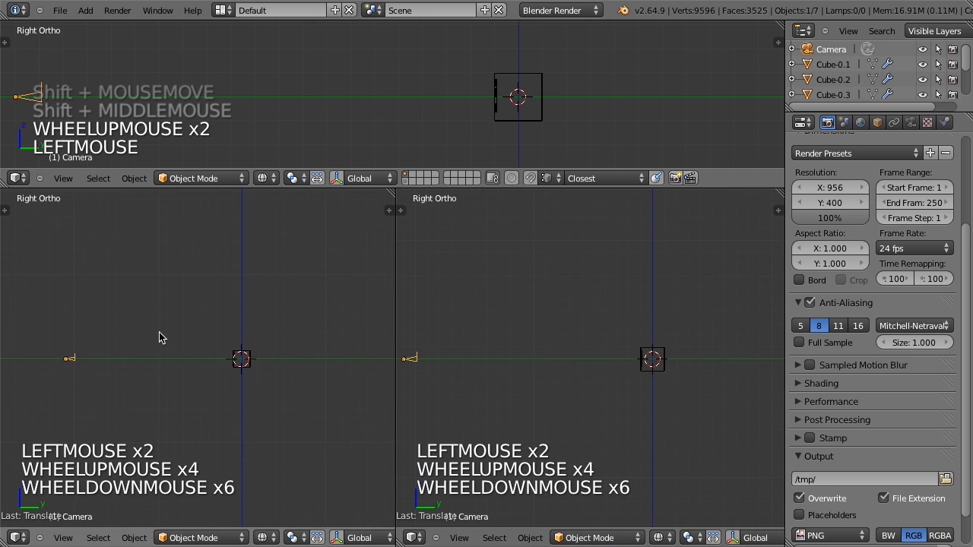
- Change the wide upper area to a Node Editor and hide its properties sidebar
{"action": "left_click", "coordinate": [19, 179]}
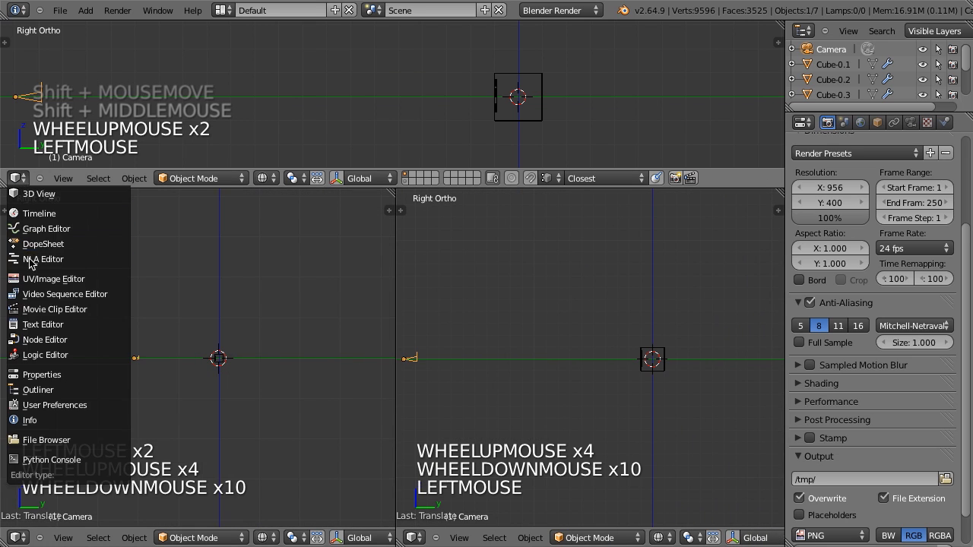
{"action": "left_click", "coordinate": [47, 341]}
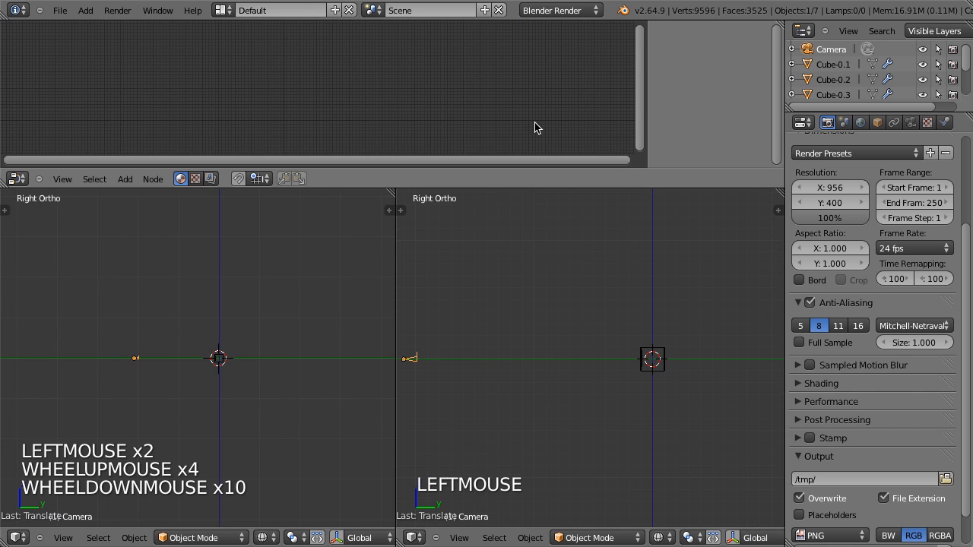
{"action": "key", "text": "n"}
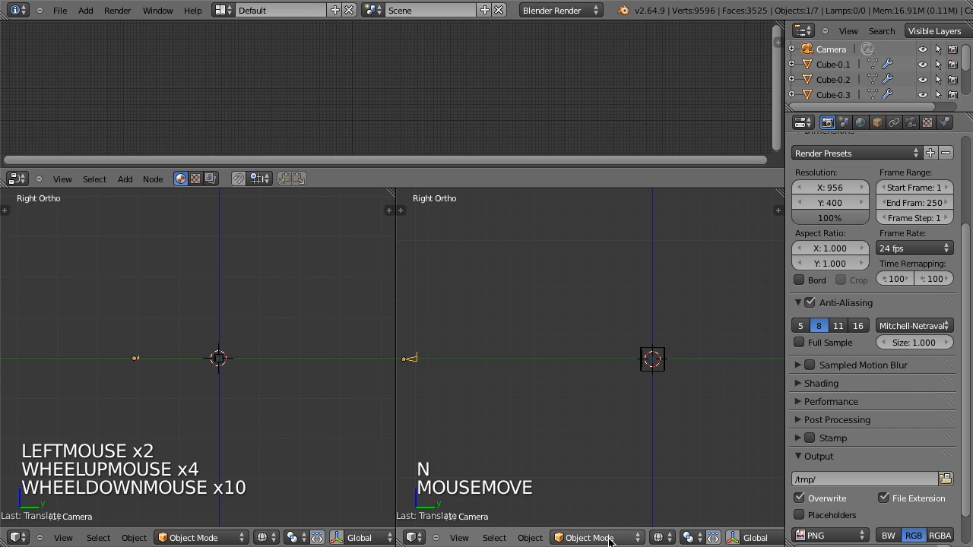
- Show the second lower view through the camera with solid shading
{"action": "key", "text": "KP_0"}
{"action": "scroll", "coordinate": [610, 414], "scroll_direction": "up", "scroll_amount": 4}
{"action": "scroll", "coordinate": [610, 411], "scroll_direction": "down", "scroll_amount": 1}
{"action": "key", "text": "z"}
{"action": "scroll", "coordinate": [626, 398], "scroll_direction": "down", "scroll_amount": 1}
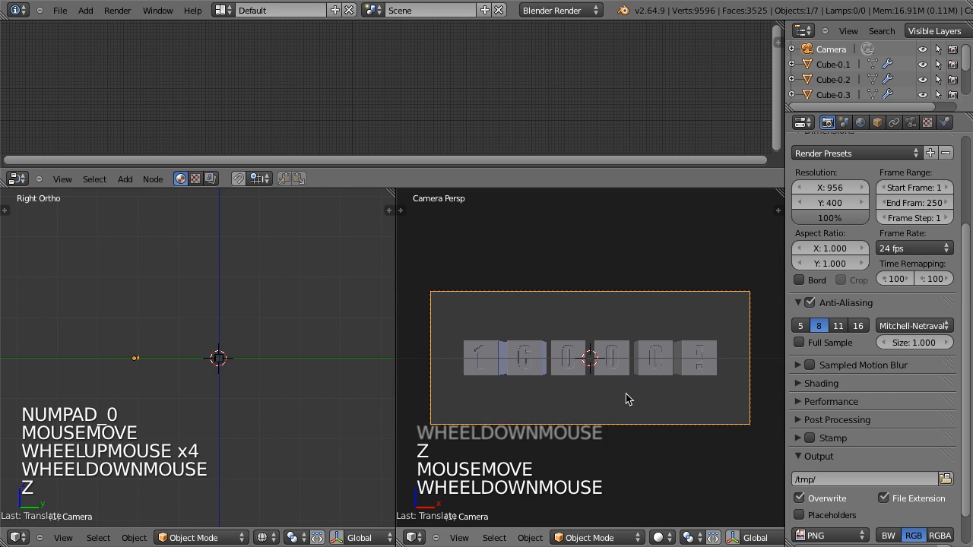
- Set the camera's focal length to 45 mm
{"action": "left_click", "coordinate": [912, 122]}
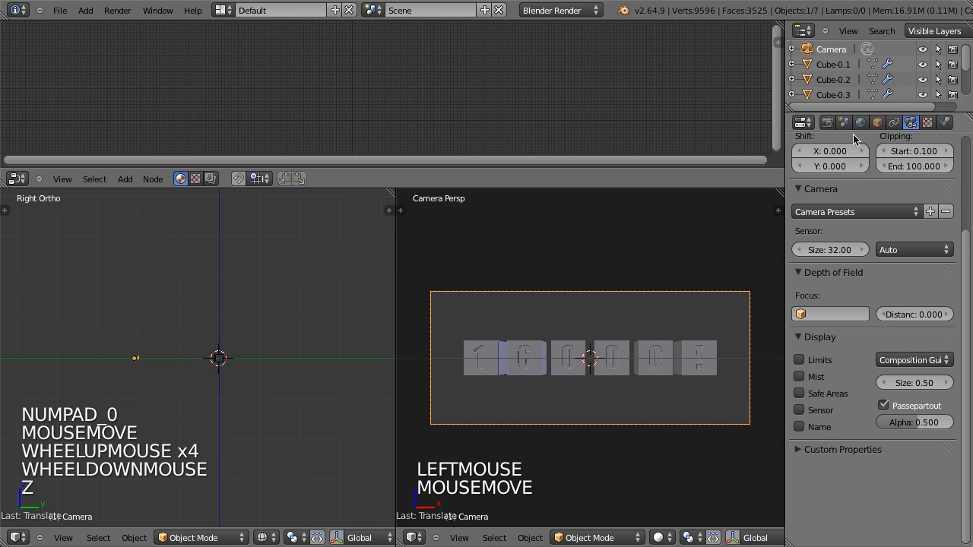
{"action": "scroll", "coordinate": [873, 258], "scroll_direction": "up", "scroll_amount": 9}
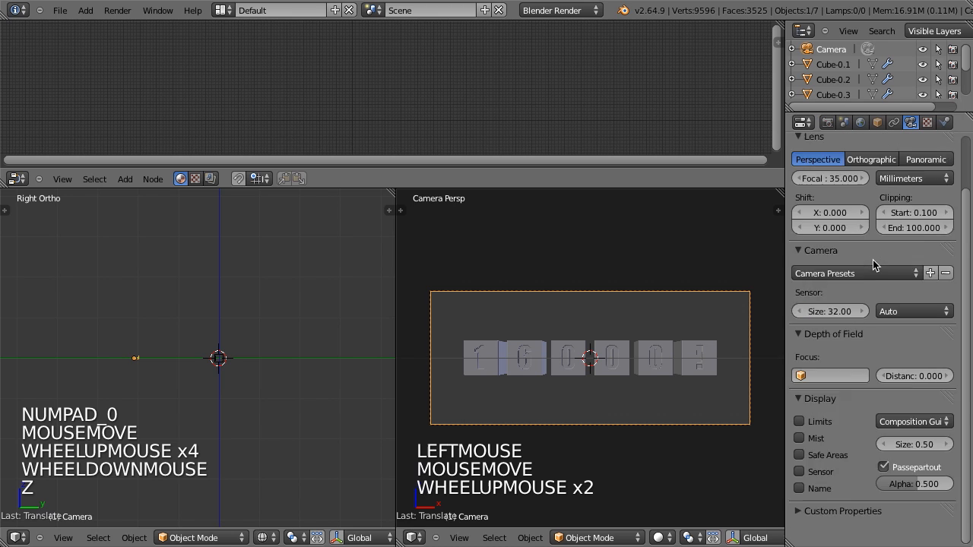
{"action": "left_click", "coordinate": [803, 242]}
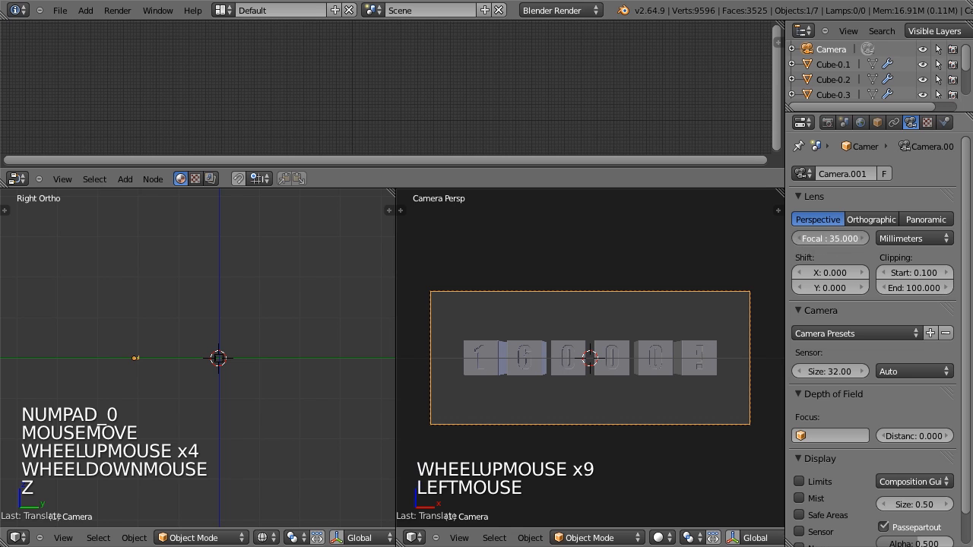
{"action": "type", "text": "45"}
{"action": "key", "text": "Return"}
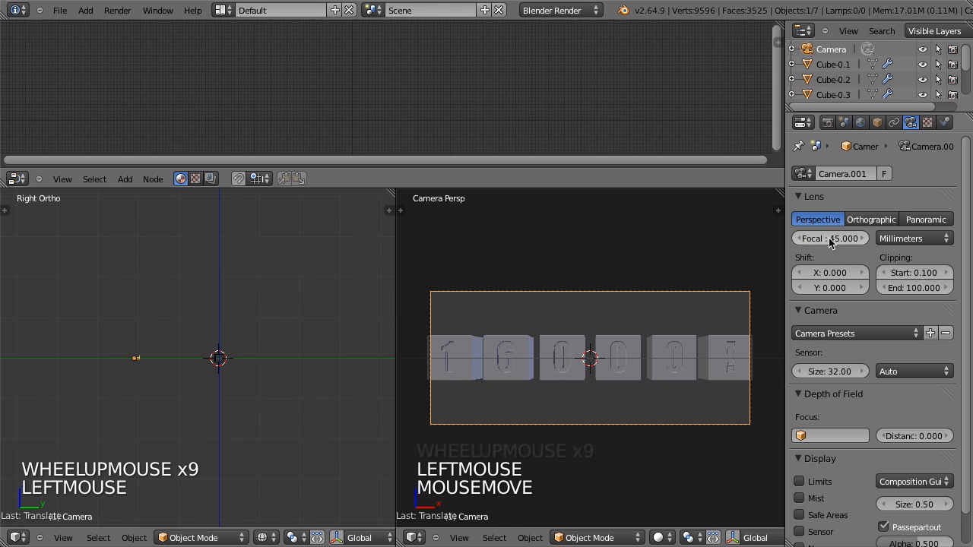
- Move the camera farther from the blocks along negative Y to fit the row in frame, and save the file
{"action": "scroll", "coordinate": [171, 371], "scroll_direction": "up", "scroll_amount": 3}
{"action": "key", "text": "g"}
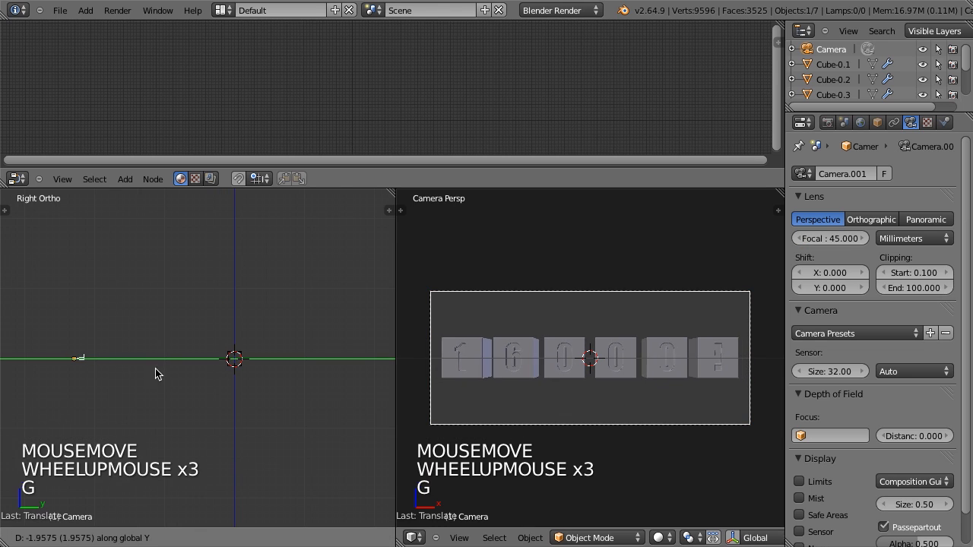
{"action": "left_click", "coordinate": [145, 369]}
{"action": "key", "text": "ctrl+w"}
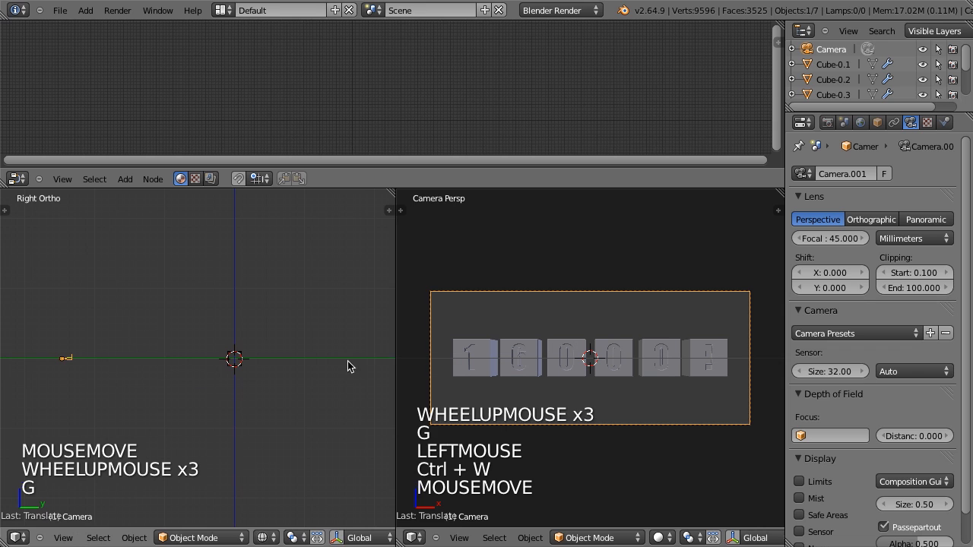
- Change the wireframe 3D view to a top view centred on the blocks, and save the file
{"action": "middle_click_drag", "start_coordinate": [335, 340], "coordinate": [142, 343]}
{"action": "scroll", "coordinate": [190, 371], "scroll_direction": "up", "scroll_amount": 1}
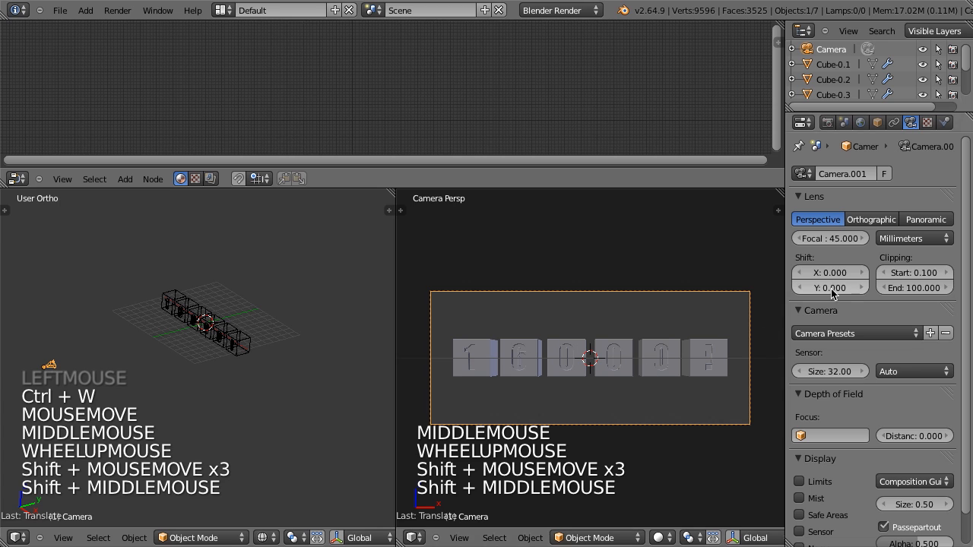
{"action": "scroll", "coordinate": [290, 318], "scroll_direction": "down", "scroll_amount": 2}
{"action": "middle_click_drag", "start_coordinate": [290, 318], "coordinate": [178, 369]}
{"action": "scroll", "coordinate": [175, 368], "scroll_direction": "up", "scroll_amount": 2}
{"action": "key", "text": "KP_7"}
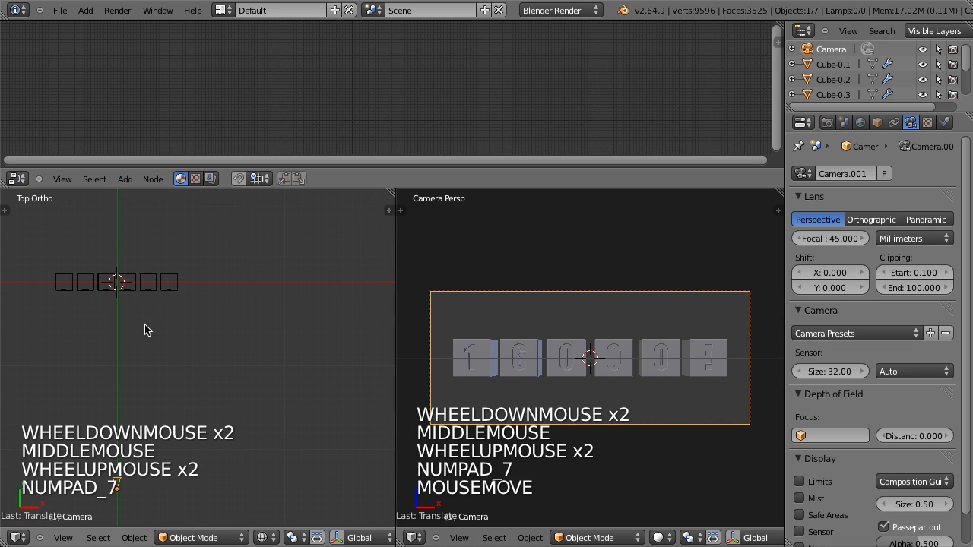
{"action": "middle_click_drag", "start_coordinate": [145, 324], "coordinate": [226, 306], "text": "shift"}
{"action": "key", "text": "ctrl+w"}
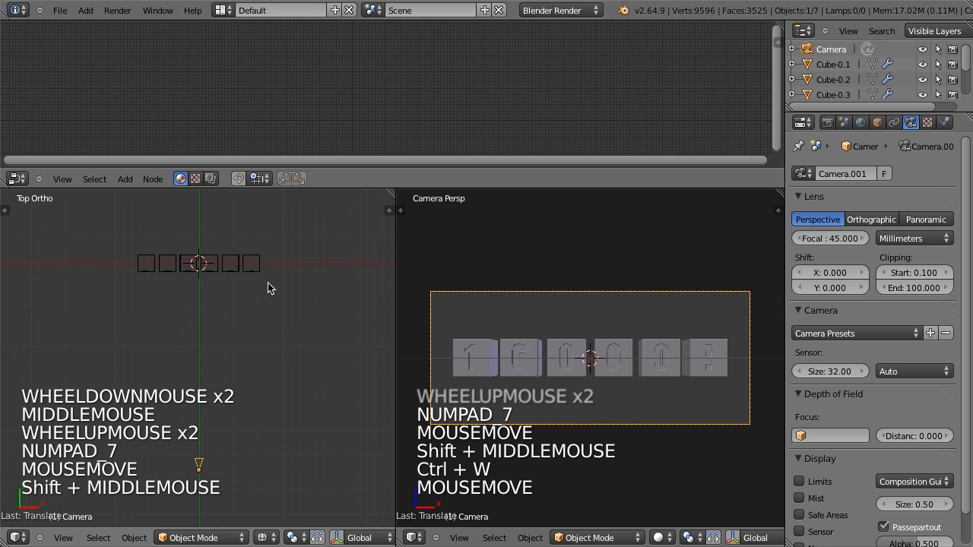
{"action": "scroll", "coordinate": [206, 325], "scroll_direction": "up", "scroll_amount": 1}
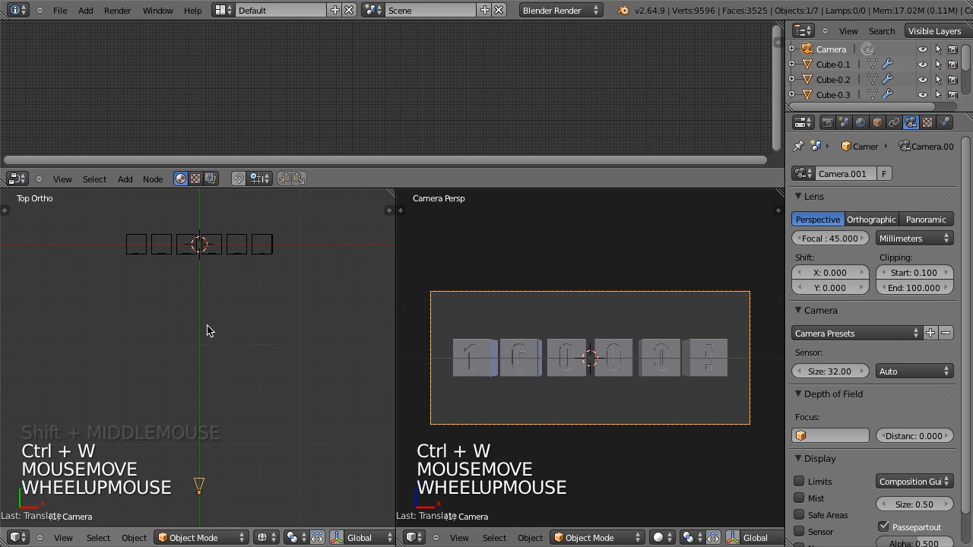
{"action": "scroll", "coordinate": [209, 325], "scroll_direction": "down", "scroll_amount": 1}
{"action": "middle_click_drag", "start_coordinate": [210, 320], "coordinate": [202, 298], "text": "shift"}
{"action": "scroll", "coordinate": [186, 292], "scroll_direction": "up", "scroll_amount": 2}
- In a maximized top view, enlarge the fourth block and move it out of the row toward the camera
{"action": "key", "text": "a"}
{"action": "right_click", "coordinate": [203, 262]}
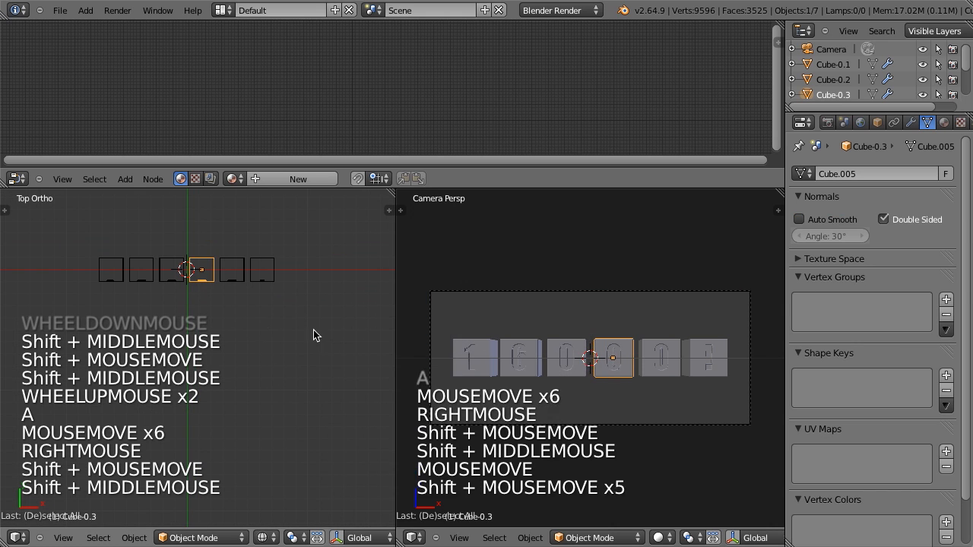
{"action": "key", "text": "shift+space"}
{"action": "middle_click_drag", "start_coordinate": [482, 296], "coordinate": [522, 322], "text": "shift"}
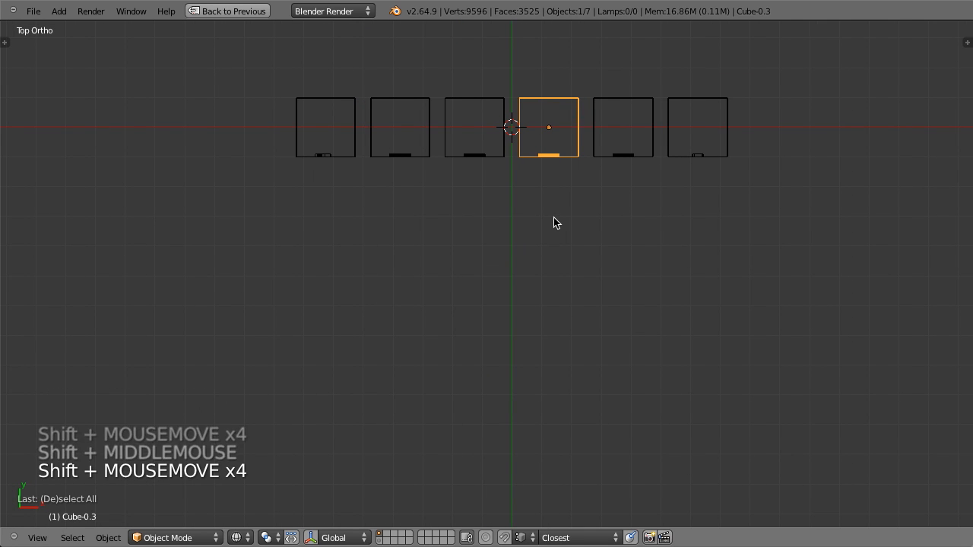
{"action": "middle_click_drag", "start_coordinate": [566, 245], "coordinate": [484, 304], "text": "shift"}
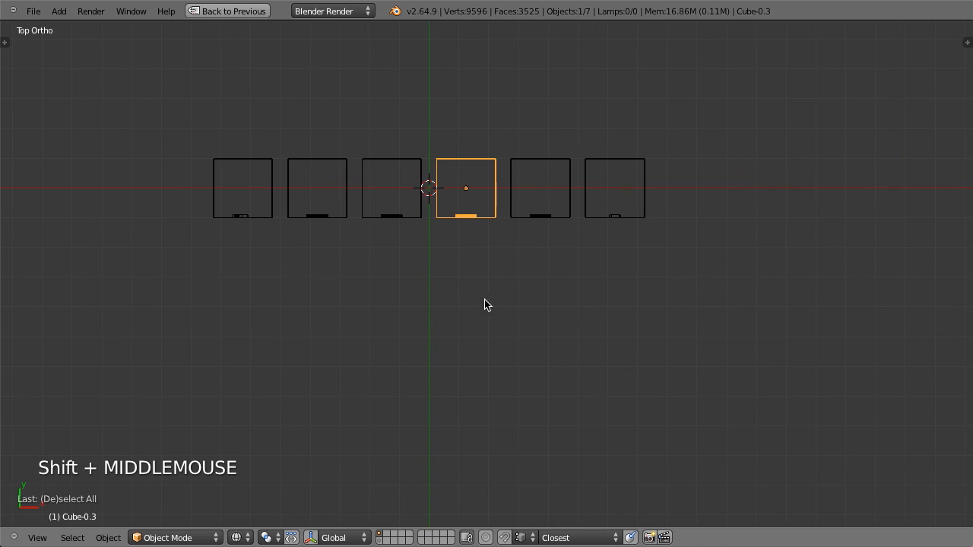
{"action": "key", "text": "s"}
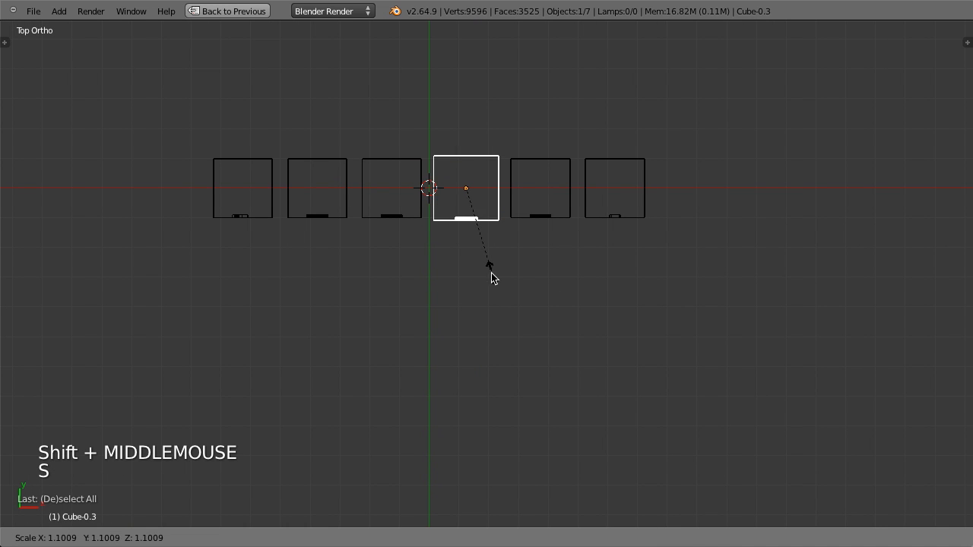
{"action": "left_click", "coordinate": [498, 291]}
{"action": "key", "text": "g"}
{"action": "left_click", "coordinate": [496, 312]}
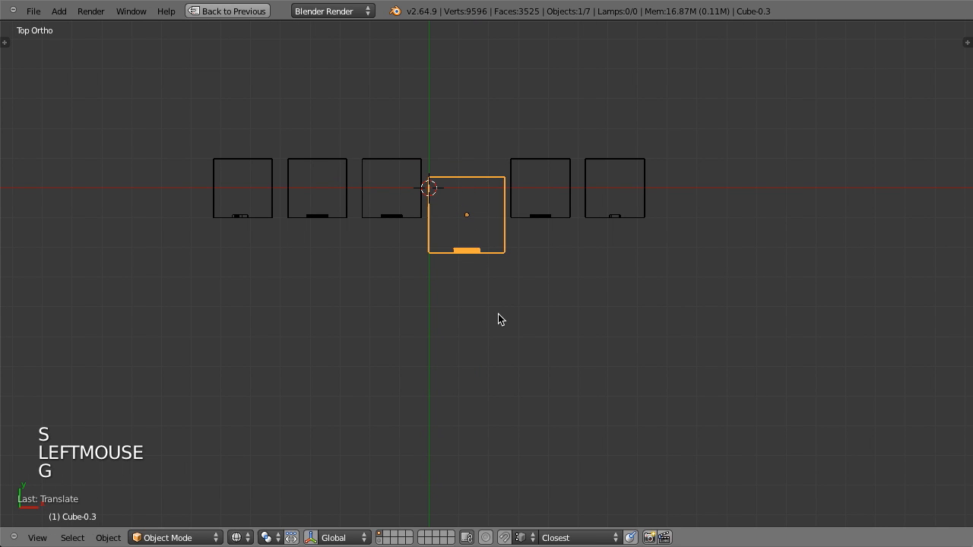
- Rotate the fifth block slightly and reposition it, and shift the exclamation mark block
{"action": "key", "text": "a"}
{"action": "right_click", "coordinate": [539, 215]}
{"action": "key", "text": "r"}
{"action": "left_click", "coordinate": [598, 266]}
{"action": "key", "text": "g"}
{"action": "left_click", "coordinate": [599, 262]}
{"action": "right_click", "coordinate": [610, 222]}
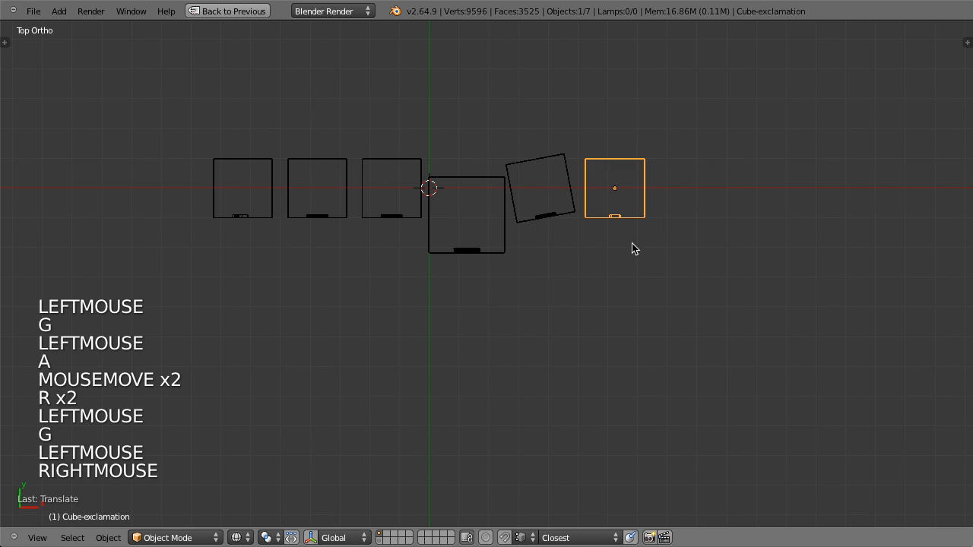
{"action": "key", "text": "g"}
{"action": "left_click", "coordinate": [623, 217]}
- Enlarge the third block, turn it slightly and reposition it in the top view
{"action": "key", "text": "a"}
{"action": "right_click", "coordinate": [403, 225]}
{"action": "key", "text": "s"}
{"action": "left_click", "coordinate": [487, 278]}
{"action": "key", "text": "r"}
{"action": "left_click", "coordinate": [429, 287]}
{"action": "key", "text": "g"}
{"action": "key", "text": "a"}
- Rotate and reposition the 6 block and the 1 block in the top view
{"action": "right_click", "coordinate": [319, 207]}
{"action": "key", "text": "g"}
{"action": "key", "text": "r"}
{"action": "left_click", "coordinate": [177, 206]}
{"action": "key", "text": "g"}
{"action": "right_click", "coordinate": [241, 224]}
{"action": "right_click", "coordinate": [245, 216]}
{"action": "key", "text": "g"}
{"action": "left_click", "coordinate": [233, 187]}
{"action": "key", "text": "r"}
{"action": "left_click", "coordinate": [300, 264]}
- In a solid-shaded camera view, tilt the 1 block with trackball rotation and adjust its scale
{"action": "key", "text": "KP_9"}
{"action": "scroll", "coordinate": [412, 258], "scroll_direction": "down", "scroll_amount": 1}
{"action": "key", "text": "KP_0"}
{"action": "scroll", "coordinate": [413, 258], "scroll_direction": "up", "scroll_amount": 1}
{"action": "key", "text": "z"}
{"action": "key", "text": "r"}
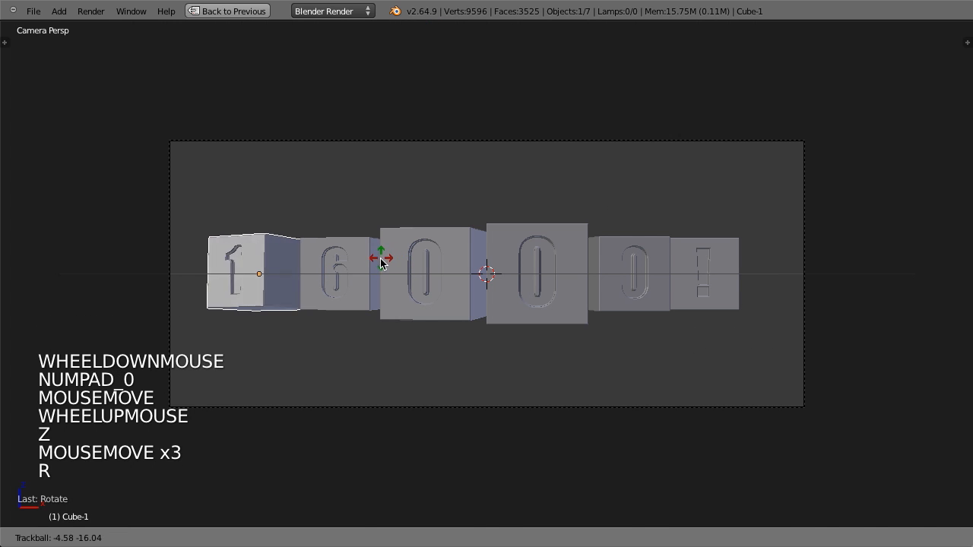
{"action": "key", "text": "r"}
{"action": "left_click", "coordinate": [424, 231]}
{"action": "key", "text": "s"}
{"action": "key", "text": "s"}
{"action": "left_click", "coordinate": [418, 234]}
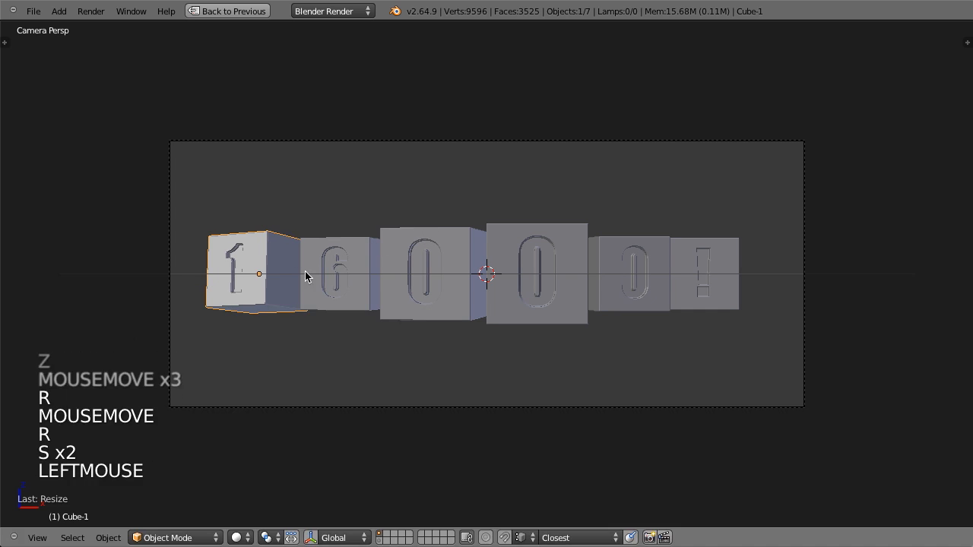
- Reposition and enlarge the 6 block, and tilt it with trackball rotation
{"action": "left_click", "coordinate": [307, 276]}
{"action": "key", "text": "g"}
{"action": "key", "text": "g"}
{"action": "left_click", "coordinate": [309, 286]}
{"action": "key", "text": "s"}
{"action": "key", "text": "s"}
{"action": "left_click", "coordinate": [440, 362]}
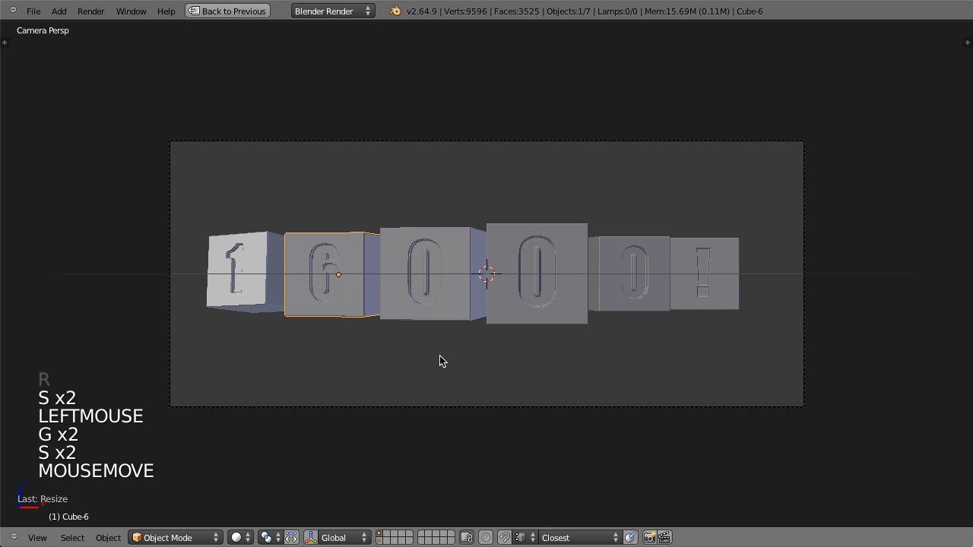
{"action": "key", "text": "r"}
{"action": "key", "text": "r"}
{"action": "left_click", "coordinate": [422, 371]}
- Tilt the first zero block with trackball rotation and shift it slightly up and outward
{"action": "right_click", "coordinate": [471, 312]}
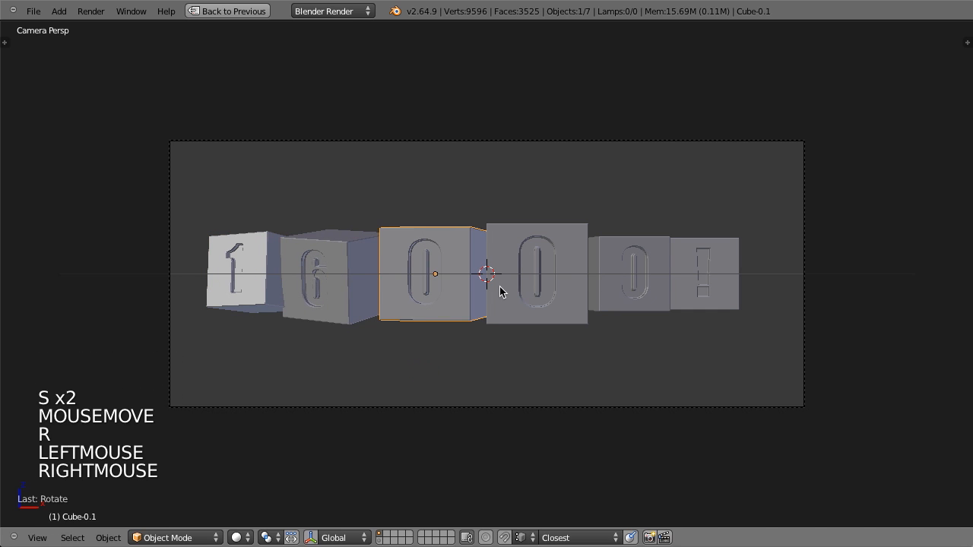
{"action": "key", "text": "r"}
{"action": "key", "text": "r"}
{"action": "left_click", "coordinate": [484, 275]}
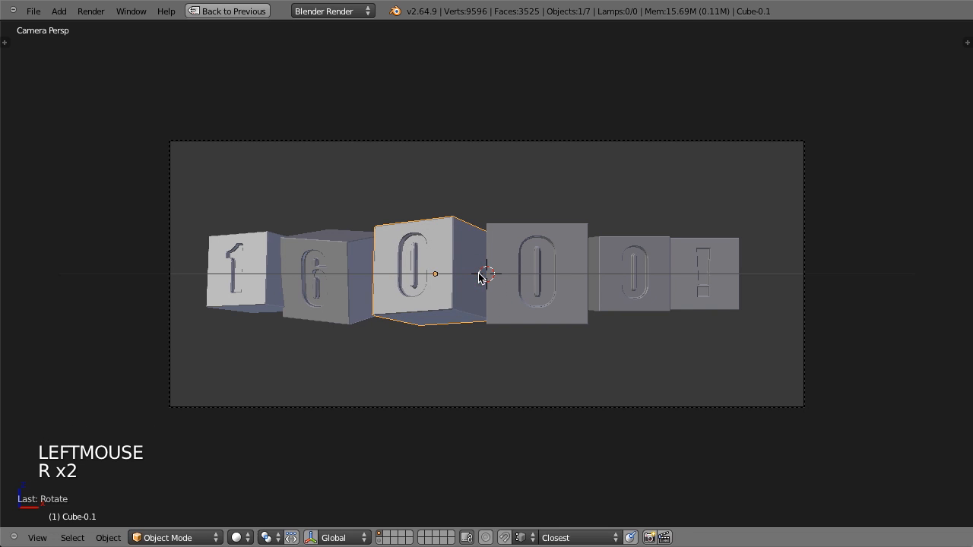
{"action": "key", "text": "g"}
{"action": "left_click", "coordinate": [481, 272]}
- Tilt the middle zero block with trackball rotation, enlarge it and move it away from its left neighbour
{"action": "right_click", "coordinate": [532, 262]}
{"action": "key", "text": "r"}
{"action": "key", "text": "r"}
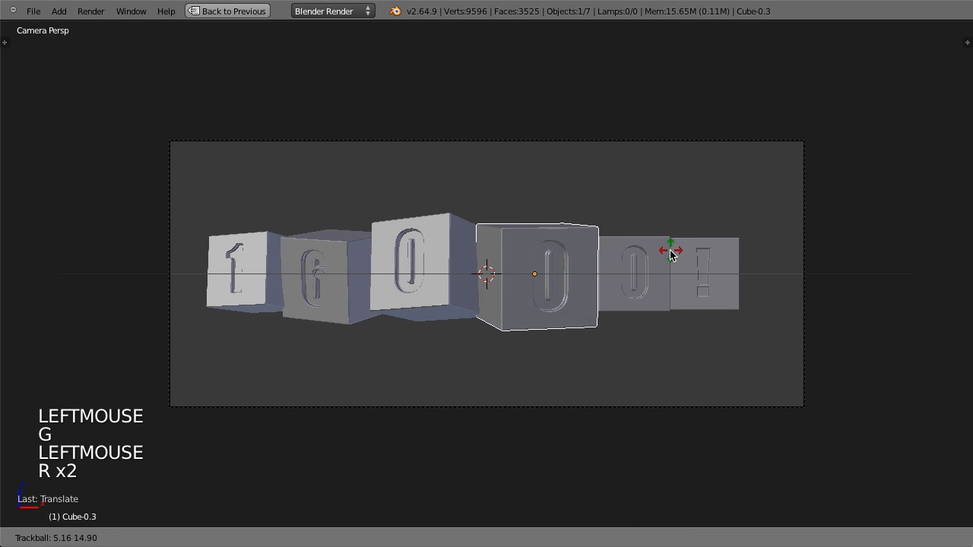
{"action": "key", "text": "s"}
{"action": "key", "text": "s"}
{"action": "left_click", "coordinate": [684, 270]}
{"action": "key", "text": "g"}
{"action": "left_click", "coordinate": [697, 264]}
- Shift the first zero block and the 6 block outward, away from the middle zero block
{"action": "key", "text": "a"}
{"action": "right_click", "coordinate": [455, 303]}
{"action": "key", "text": "g"}
{"action": "key", "text": "g"}
{"action": "left_click", "coordinate": [443, 303]}
{"action": "key", "text": "a"}
{"action": "right_click", "coordinate": [322, 269]}
{"action": "key", "text": "g"}
{"action": "key", "text": "g"}
{"action": "left_click", "coordinate": [311, 266]}
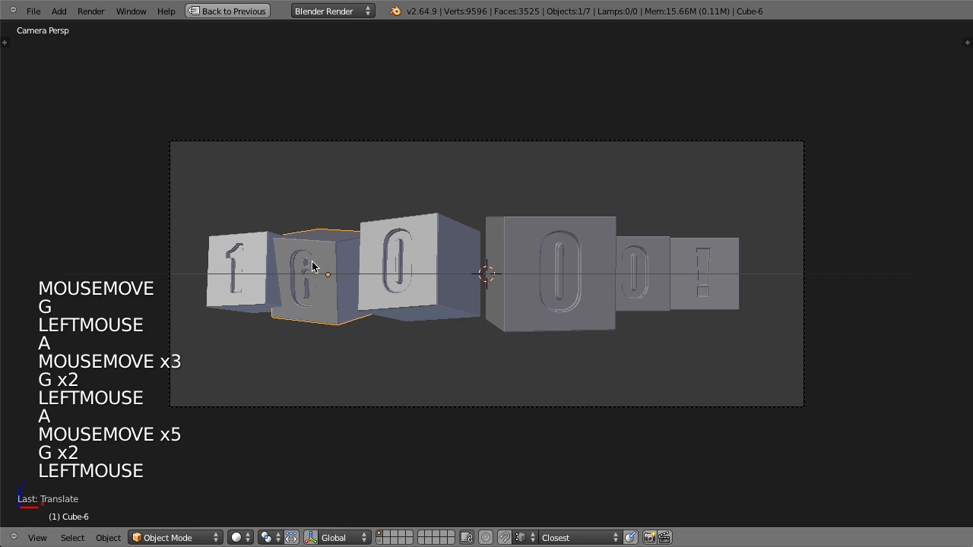
- Move the 1 block outward from the 6 block, and push it farther from the camera along Y
{"action": "right_click", "coordinate": [228, 260]}
{"action": "key", "text": "g"}
{"action": "key", "text": "g"}
{"action": "left_click", "coordinate": [203, 258]}
{"action": "key", "text": "a"}
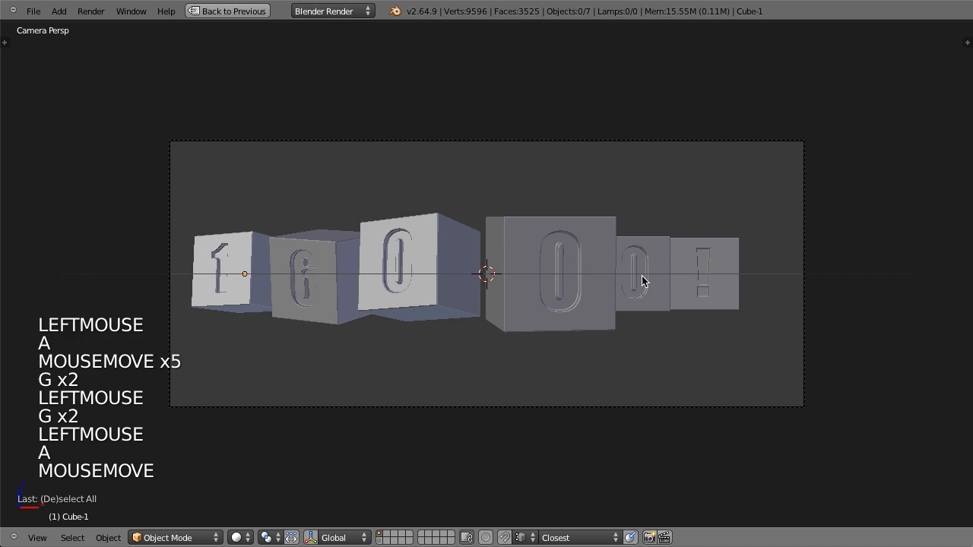
{"action": "right_click", "coordinate": [222, 296]}
{"action": "key", "text": "g"}
{"action": "key", "text": "g"}
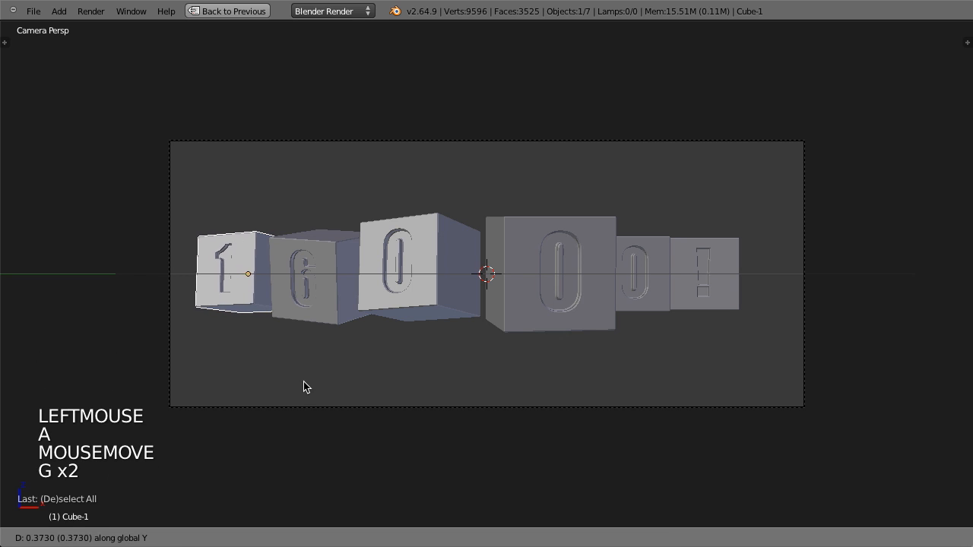
{"action": "left_click", "coordinate": [307, 392]}
{"action": "key", "text": "a"}
- Tilt the last zero block with trackball rotation, adjust its scale and shift it outward
{"action": "right_click", "coordinate": [656, 281]}
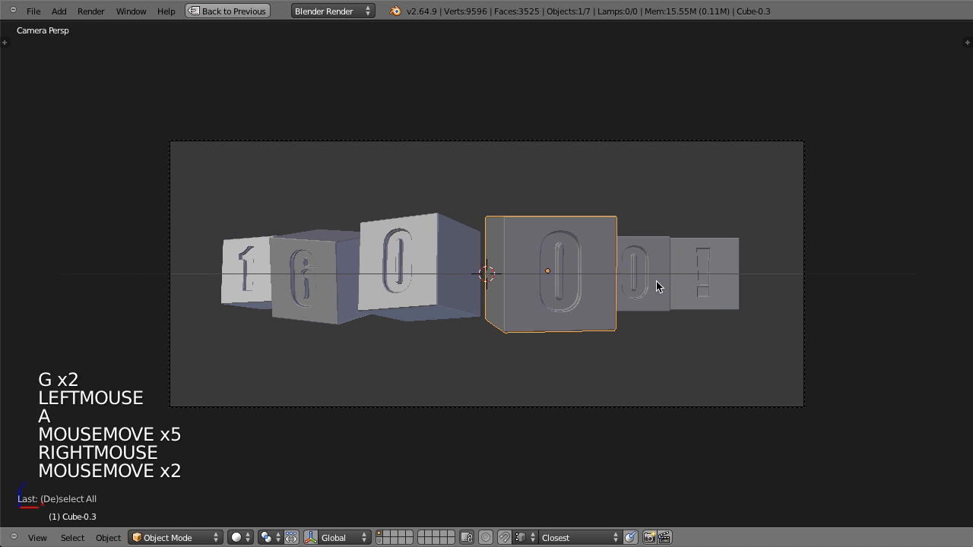
{"action": "key", "text": "r"}
{"action": "key", "text": "r"}
{"action": "left_click", "coordinate": [725, 294]}
{"action": "key", "text": "s"}
{"action": "key", "text": "s"}
{"action": "left_click", "coordinate": [735, 306]}
{"action": "key", "text": "g"}
{"action": "left_click", "coordinate": [740, 306]}
- Tilt the exclamation mark block with trackball rotation, nudge its position and deselect everything
{"action": "right_click", "coordinate": [731, 304]}
{"action": "key", "text": "r"}
{"action": "key", "text": "r"}
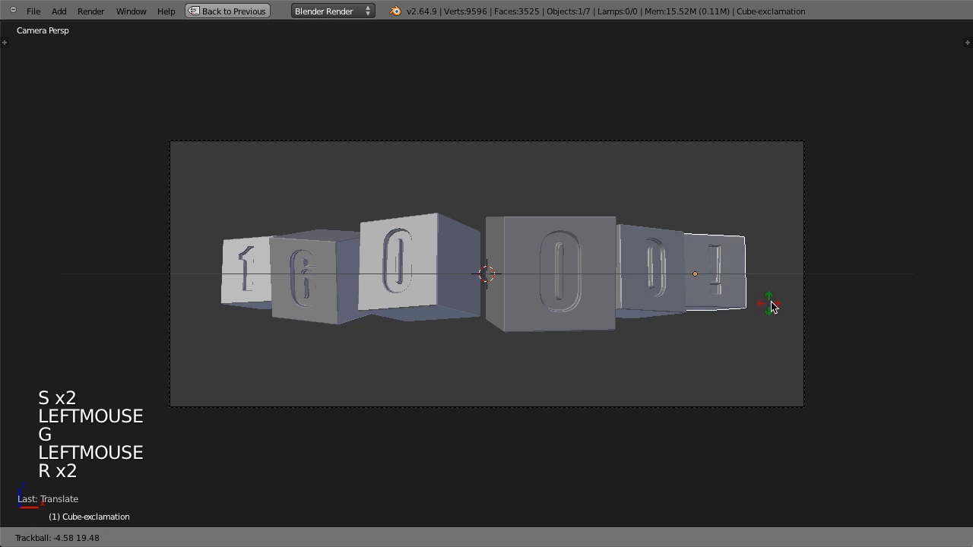
{"action": "left_click", "coordinate": [775, 323]}
{"action": "key", "text": "g"}
{"action": "left_click", "coordinate": [777, 322]}
{"action": "key", "text": "a"}
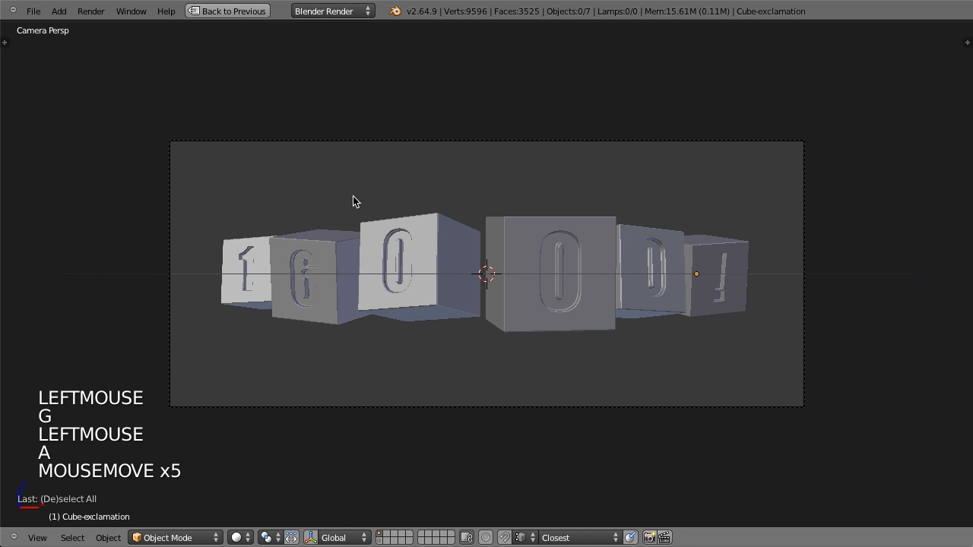
- Box-select all six blocks, scale them up slightly together and clear the selection
{"action": "key", "text": "b"}
{"action": "left_click_drag", "start_coordinate": [168, 218], "coordinate": [815, 327]}
{"action": "key", "text": "b"}
{"action": "right_click", "coordinate": [764, 218]}
{"action": "key", "text": "b"}
{"action": "middle_click_drag", "start_coordinate": [778, 308], "coordinate": [755, 413]}
{"action": "key", "text": "s"}
{"action": "key", "text": "s"}
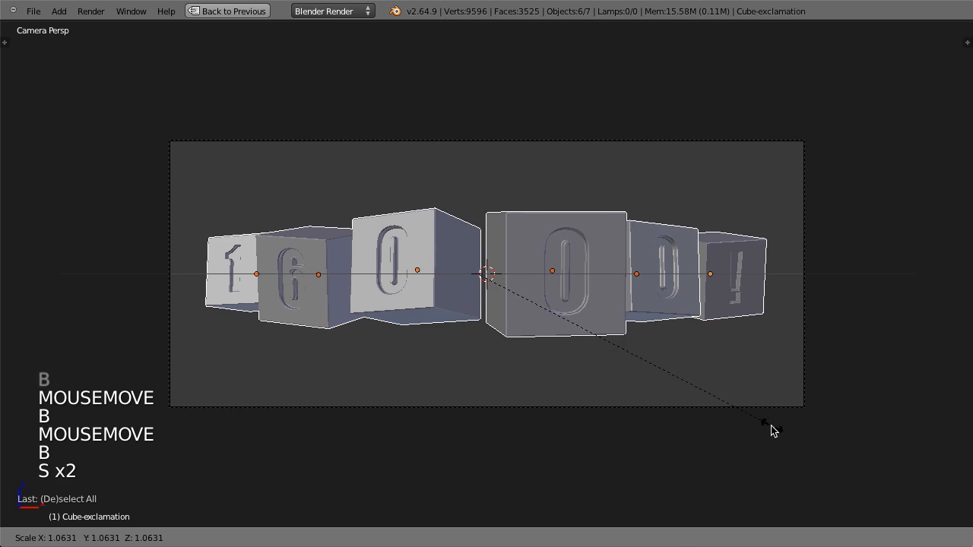
{"action": "left_click", "coordinate": [776, 441]}
{"action": "key", "text": "g"}
{"action": "left_click", "coordinate": [775, 441]}
{"action": "key", "text": "a"}
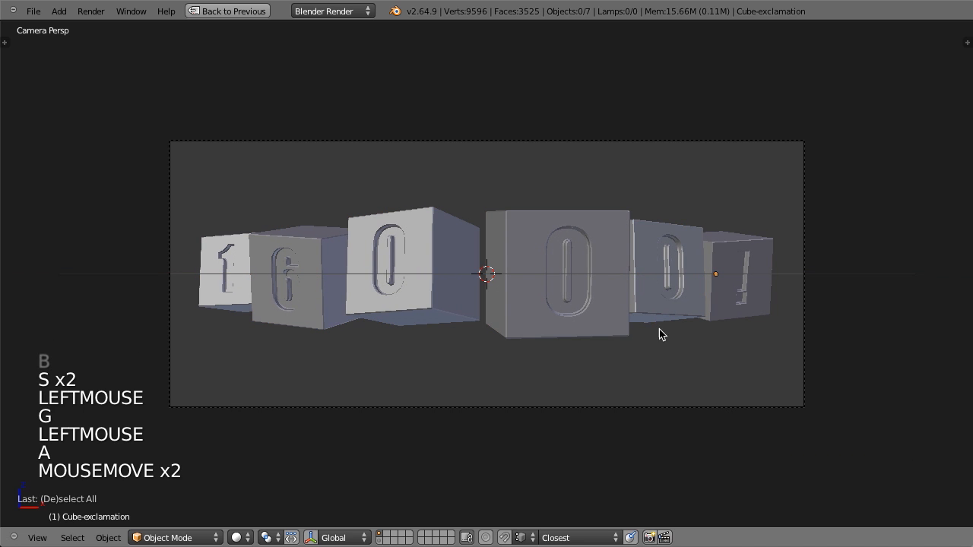
- Tilt the large middle zero block with trackball rotation so its front face turns slightly upward
{"action": "right_click", "coordinate": [580, 310]}
{"action": "key", "text": "g"}
{"action": "key", "text": "g"}
{"action": "left_click", "coordinate": [580, 310]}
{"action": "key", "text": "r"}
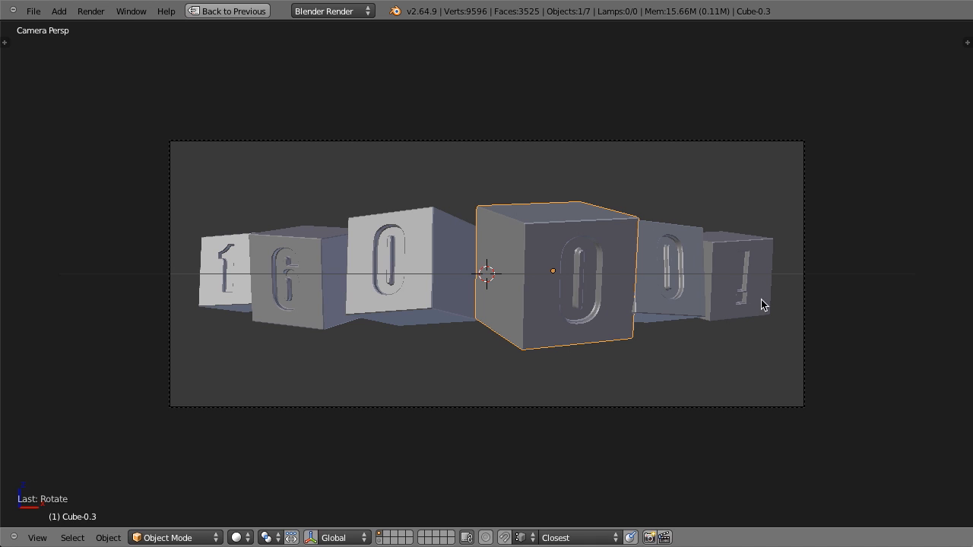
{"action": "key", "text": "r"}
{"action": "key", "text": "r"}
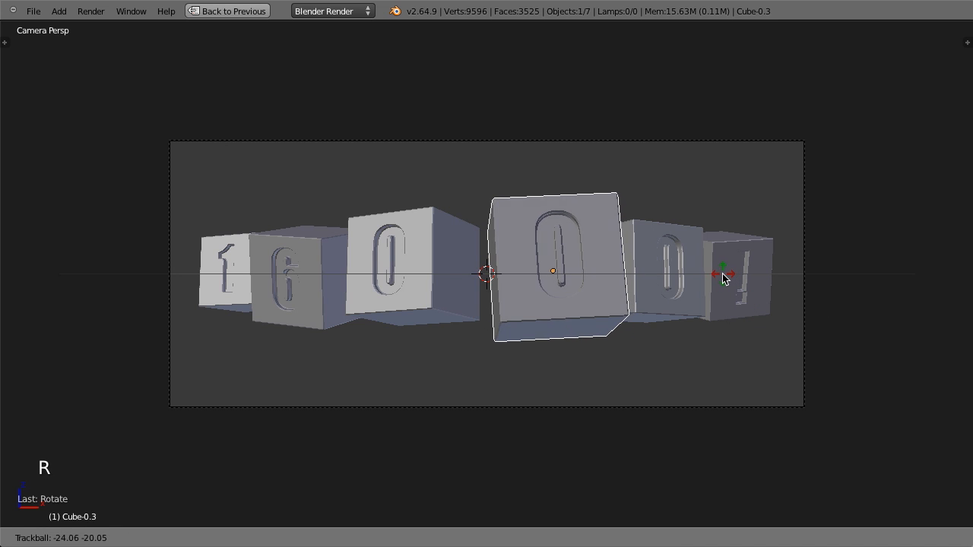
{"action": "left_click", "coordinate": [732, 282]}
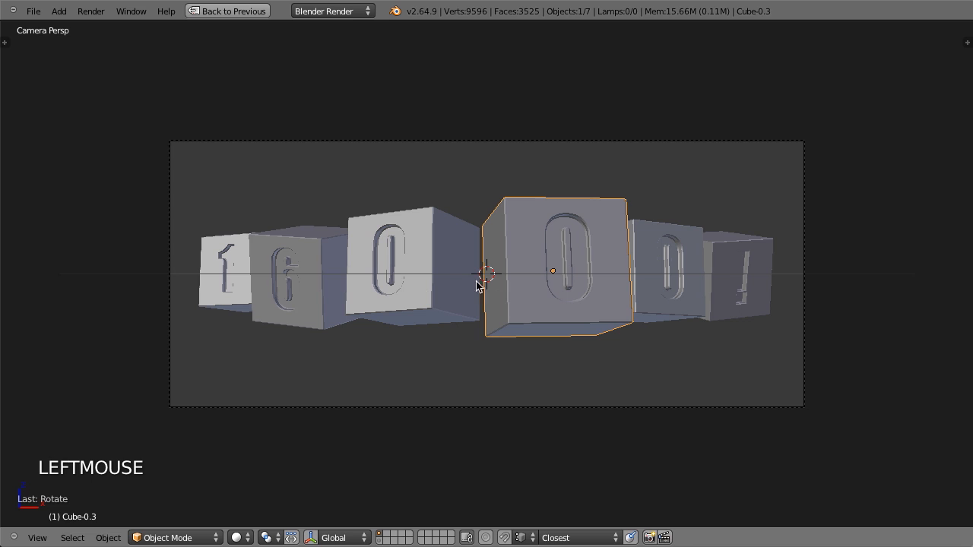
- Sketch straight grease pencil lines radiating outward around the row of blocks to mark the directions they should face
{"action": "left_click_drag", "start_coordinate": [624, 235], "coordinate": [697, 168], "text": "ctrl"}
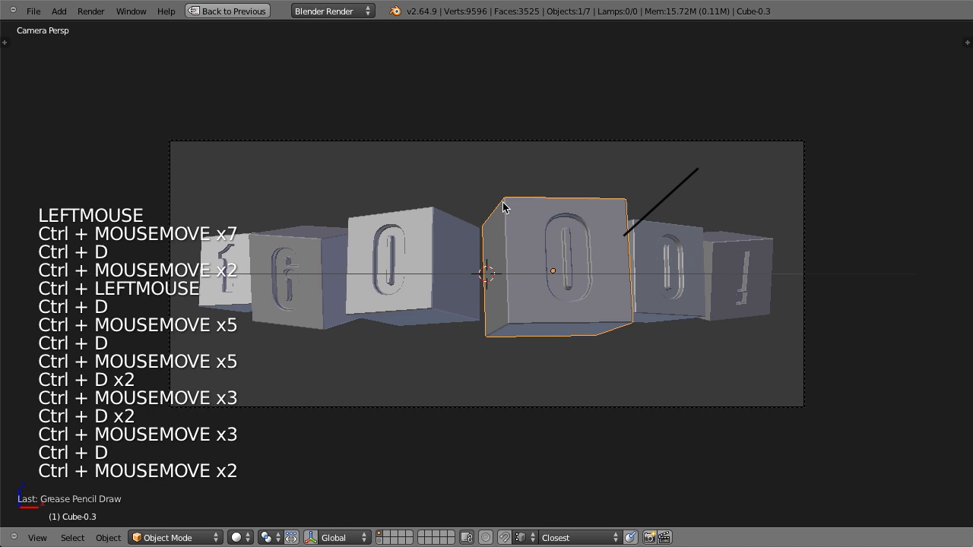
{"action": "left_click_drag", "start_coordinate": [503, 202], "coordinate": [497, 129], "text": "ctrl"}
{"action": "left_click_drag", "start_coordinate": [455, 190], "coordinate": [395, 108], "text": "ctrl"}
{"action": "left_click_drag", "start_coordinate": [322, 181], "coordinate": [209, 108], "text": "ctrl"}
{"action": "left_click_drag", "start_coordinate": [245, 207], "coordinate": [109, 180], "text": "ctrl"}
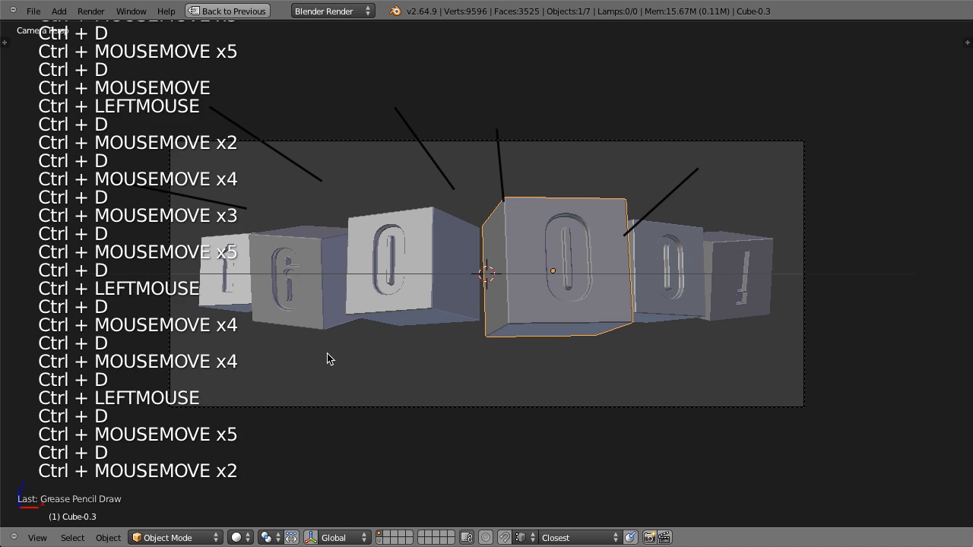
{"action": "left_click_drag", "start_coordinate": [326, 355], "coordinate": [202, 399], "text": "ctrl"}
{"action": "left_click_drag", "start_coordinate": [479, 354], "coordinate": [482, 413], "text": "ctrl"}
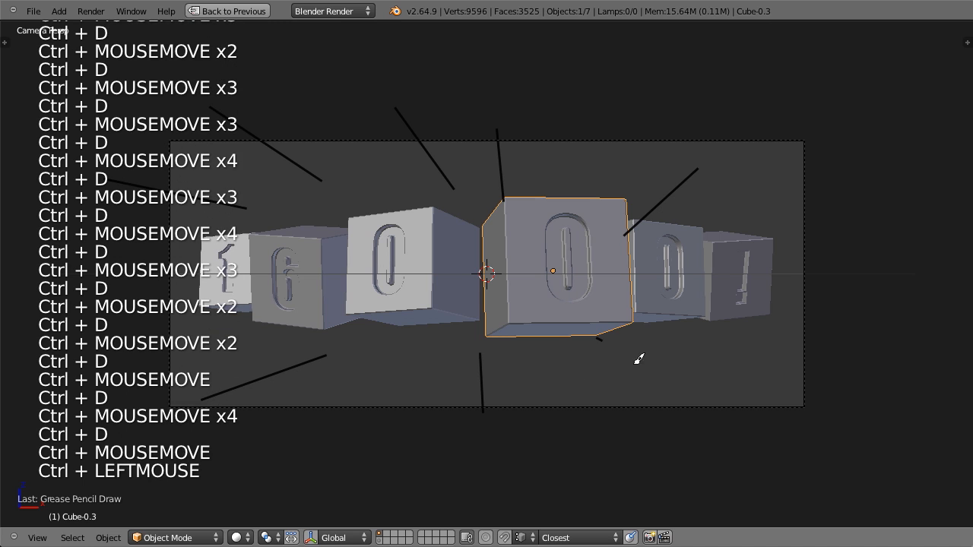
{"action": "left_click_drag", "start_coordinate": [596, 338], "coordinate": [697, 415], "text": "ctrl"}
{"action": "left_click_drag", "start_coordinate": [715, 354], "coordinate": [712, 356], "text": "ctrl"}
{"action": "left_click_drag", "start_coordinate": [839, 425], "coordinate": [924, 476], "text": "ctrl"}
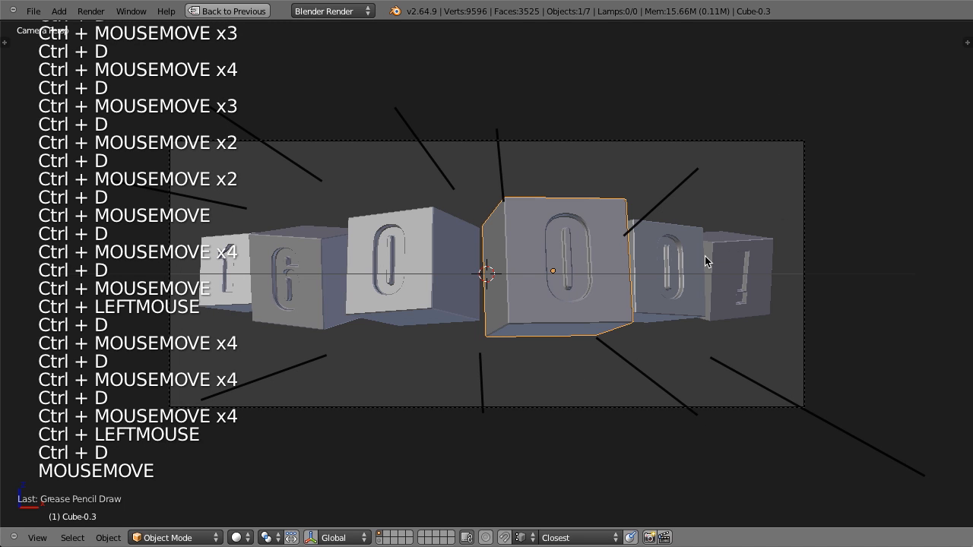
{"action": "left_click_drag", "start_coordinate": [704, 256], "coordinate": [812, 174], "text": "ctrl"}
- Rotate the large middle zero block in several small turns so it leans counterclockwise in the camera view
{"action": "key", "text": "r"}
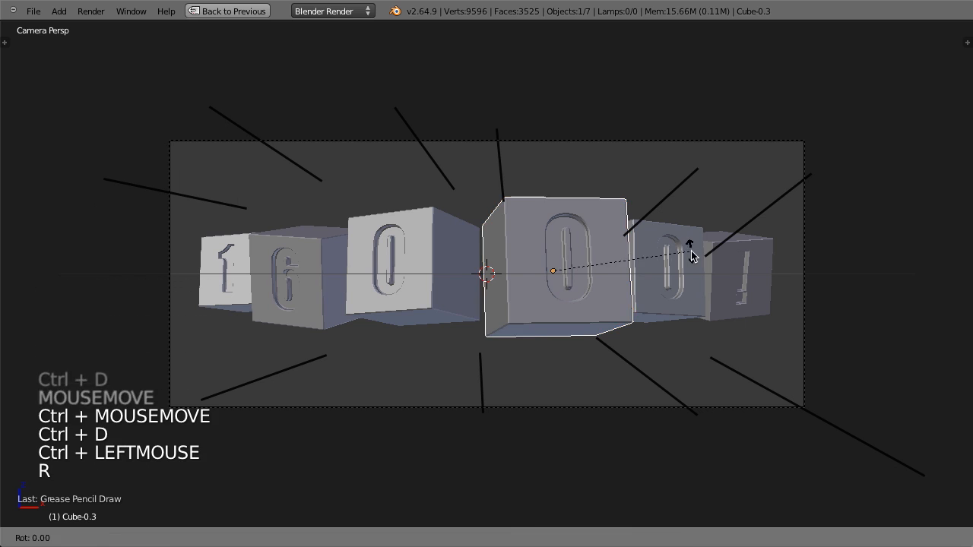
{"action": "left_click", "coordinate": [697, 247]}
{"action": "key", "text": "r"}
{"action": "left_click", "coordinate": [706, 226]}
{"action": "key", "text": "r"}
{"action": "left_click", "coordinate": [699, 219]}
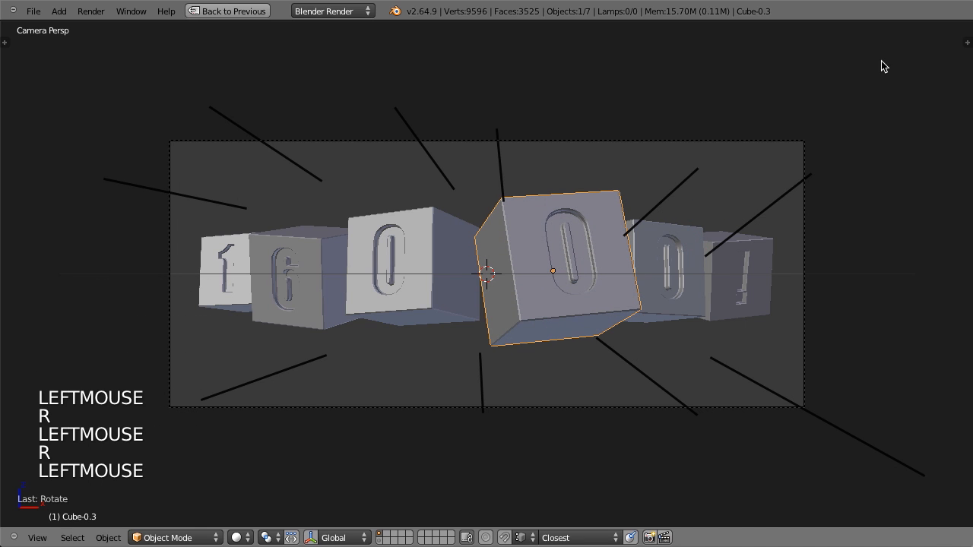
- Tilt the first zero block with trackball rotation and lean it clockwise toward the large zero block
{"action": "right_click", "coordinate": [465, 225]}
{"action": "key", "text": "r"}
{"action": "key", "text": "r"}
{"action": "left_click", "coordinate": [515, 236]}
{"action": "key", "text": "r"}
{"action": "left_click", "coordinate": [588, 228]}
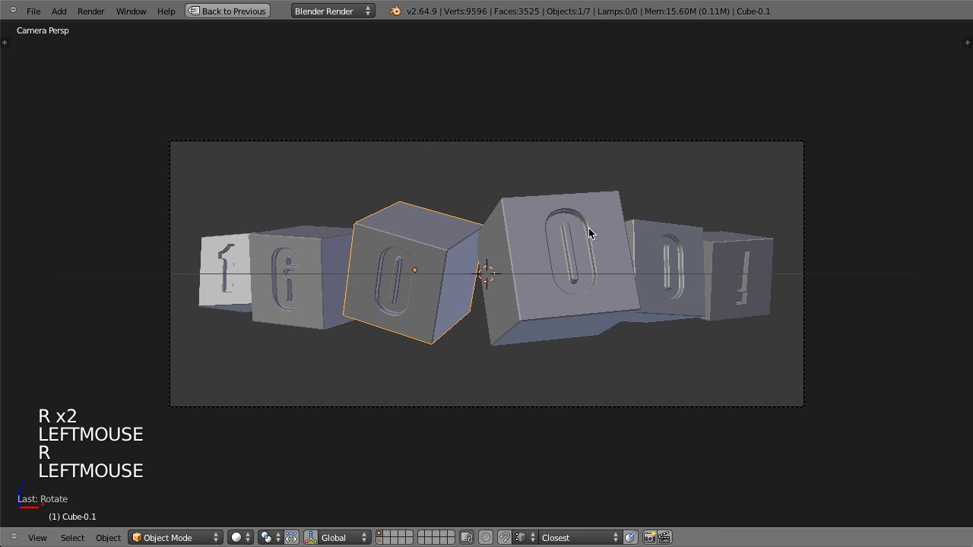
{"action": "key", "text": "r"}
{"action": "key", "text": "r"}
{"action": "left_click", "coordinate": [608, 229]}
{"action": "key", "text": "r"}
{"action": "right_click", "coordinate": [503, 228]}
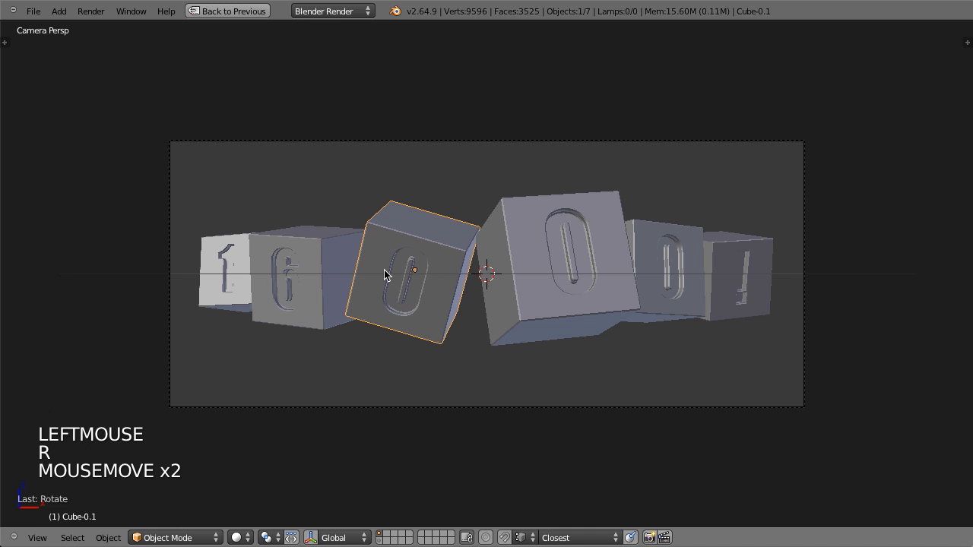
- Tilt the 6 block with trackball rotation so its front face turns more toward the camera, leaning it slightly
{"action": "right_click", "coordinate": [322, 280]}
{"action": "key", "text": "r"}
{"action": "key", "text": "r"}
{"action": "left_click", "coordinate": [357, 145]}
{"action": "key", "text": "r"}
{"action": "left_click", "coordinate": [380, 179]}
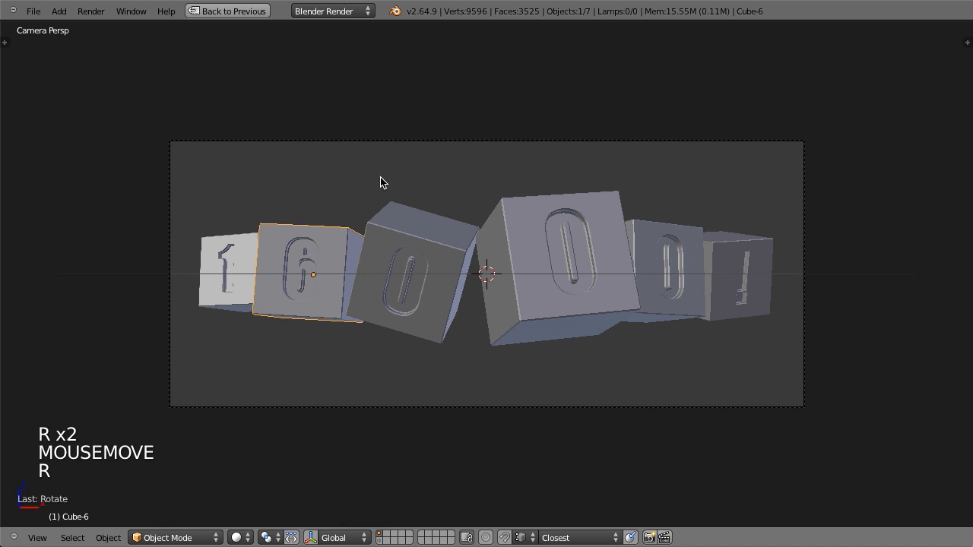
- Tilt the 1 block with trackball rotation, lean it counterclockwise and nudge its position
{"action": "right_click", "coordinate": [237, 259]}
{"action": "key", "text": "r"}
{"action": "key", "text": "r"}
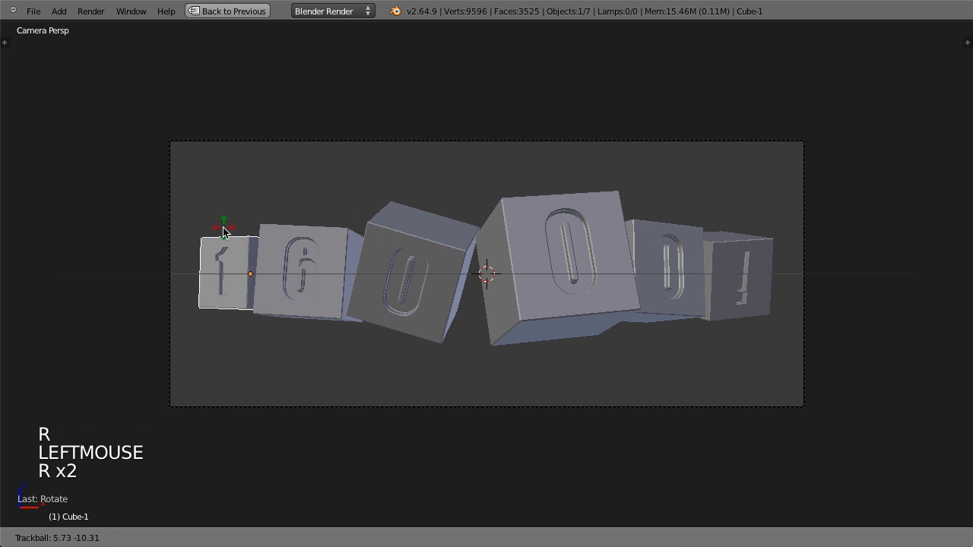
{"action": "left_click", "coordinate": [237, 214]}
{"action": "key", "text": "r"}
{"action": "left_click", "coordinate": [403, 181]}
{"action": "key", "text": "g"}
{"action": "left_click", "coordinate": [399, 181]}
- Shift the last zero block slightly outward and tilt it with trackball rotation
{"action": "right_click", "coordinate": [658, 250]}
{"action": "key", "text": "g"}
{"action": "key", "text": "x"}
{"action": "left_click", "coordinate": [671, 254]}
{"action": "key", "text": "r"}
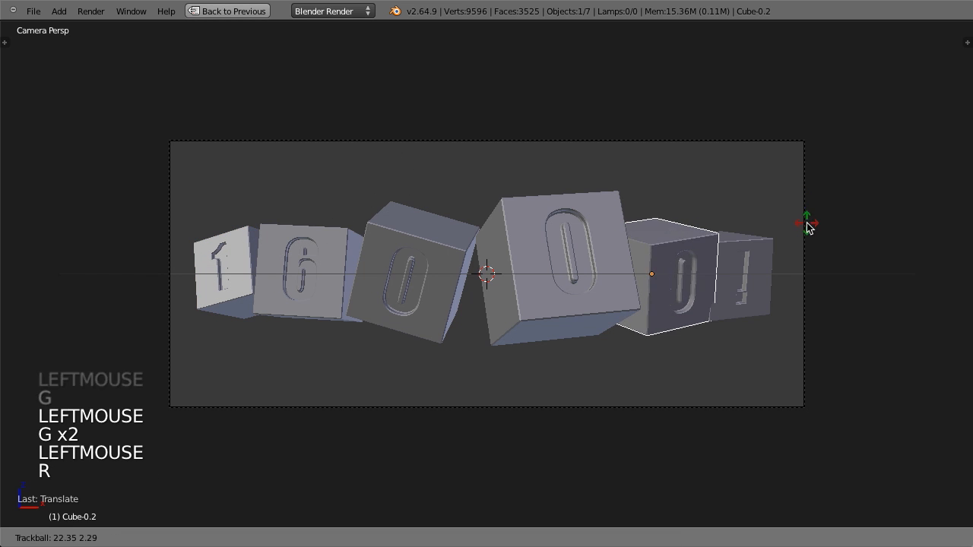
{"action": "left_click", "coordinate": [809, 219]}
{"action": "key", "text": "r"}
{"action": "left_click", "coordinate": [802, 228]}
- Tilt the exclamation mark block with trackball rotation and move it outward and slightly up
{"action": "right_click", "coordinate": [765, 245]}
{"action": "key", "text": "r"}
{"action": "key", "text": "r"}
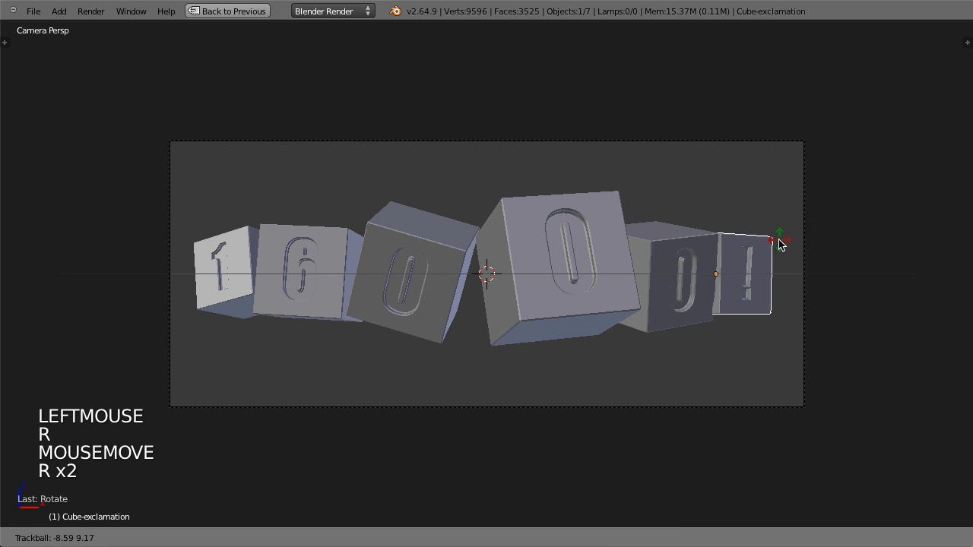
{"action": "left_click", "coordinate": [752, 238]}
{"action": "key", "text": "g"}
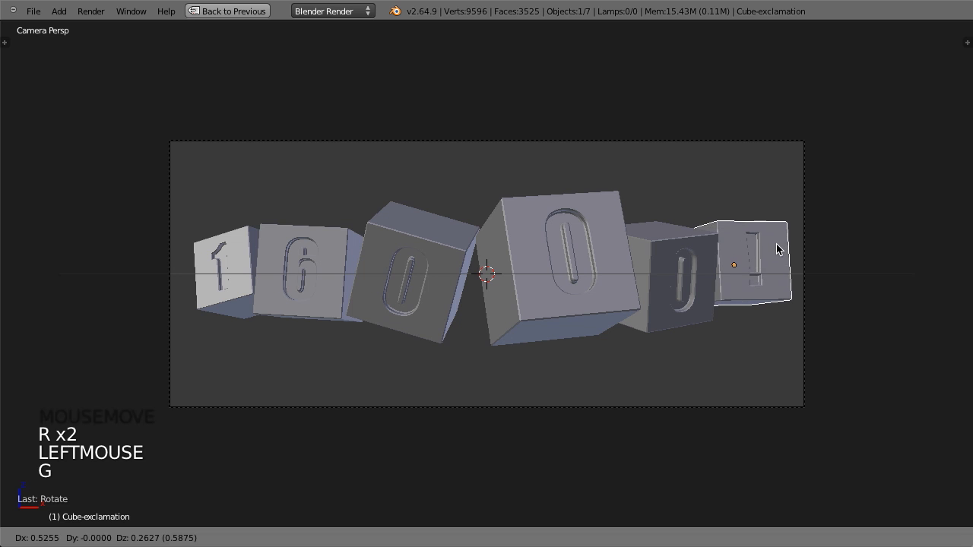
{"action": "left_click", "coordinate": [778, 248]}
- Box-select all six blocks, shift them together to recenter the row in the camera frame and clear the selection
{"action": "key", "text": "b"}
{"action": "left_click_drag", "start_coordinate": [195, 221], "coordinate": [687, 279]}
{"action": "key", "text": "g"}
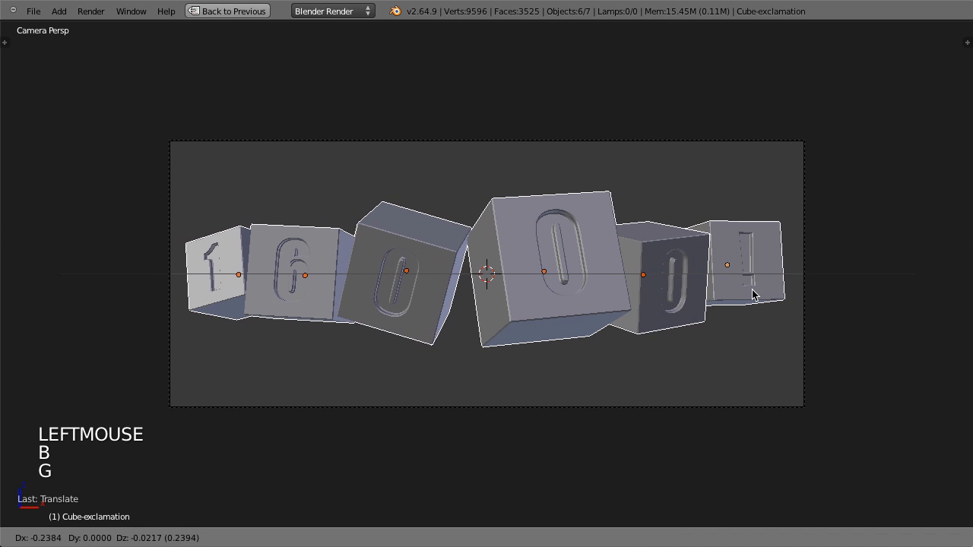
{"action": "key", "text": "a"}
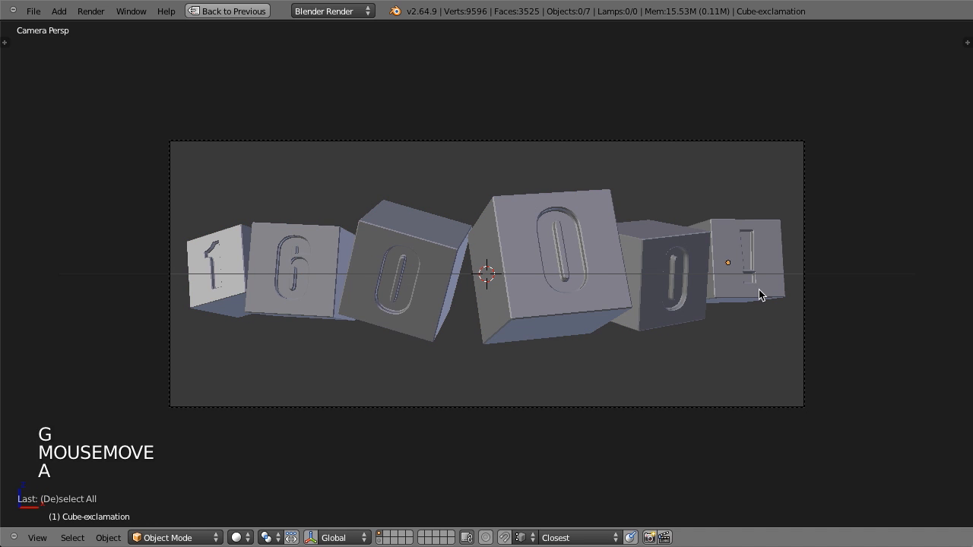
- In the top view, nudge the last zero block and the exclamation mark block to clear their neighbours, and return to the camera view
{"action": "key", "text": "KP_7"}
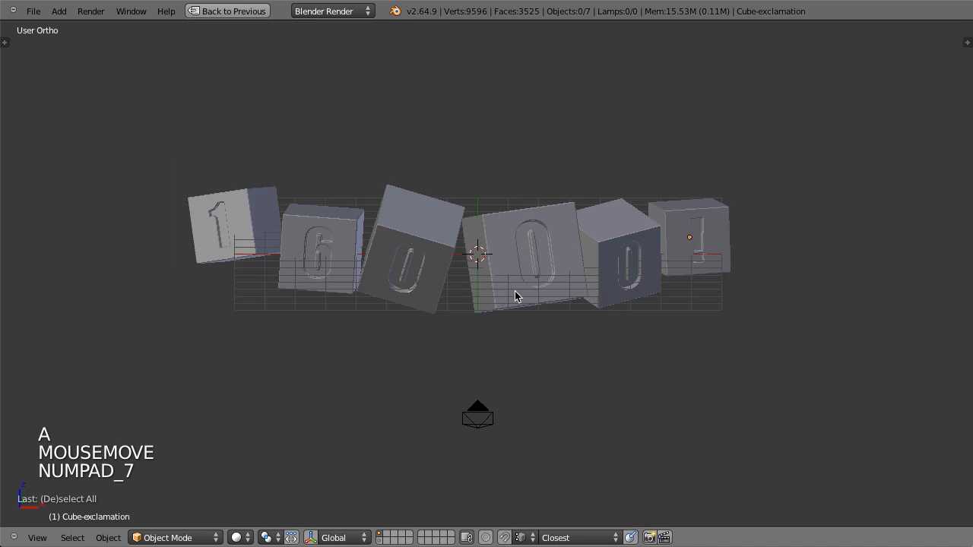
{"action": "right_click", "coordinate": [574, 206]}
{"action": "key", "text": "g"}
{"action": "left_click", "coordinate": [579, 199]}
{"action": "right_click", "coordinate": [615, 181]}
{"action": "key", "text": "g"}
{"action": "left_click", "coordinate": [618, 171]}
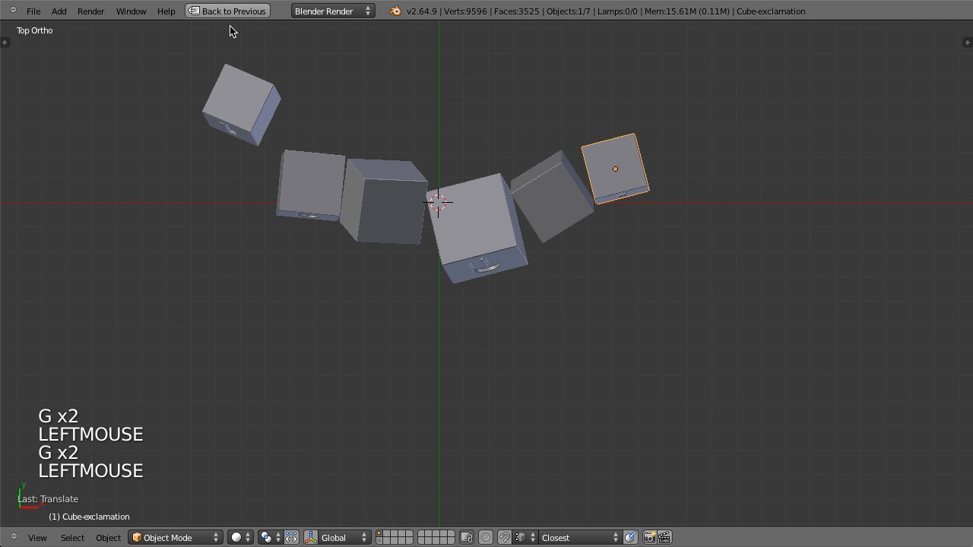
{"action": "key", "text": "KP_0"}
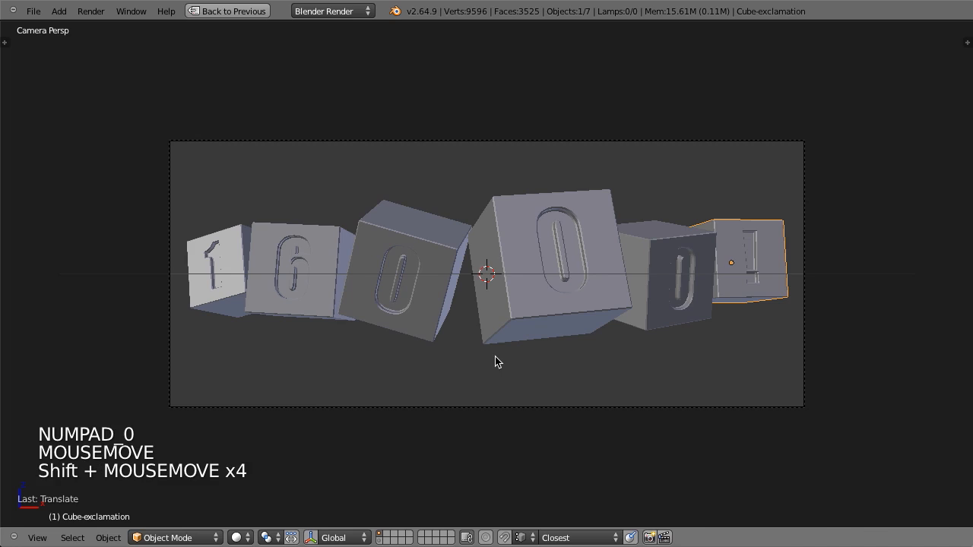
- Restore the multi-editor layout from the maximized viewport and save the file
{"action": "key", "text": "shift+space"}
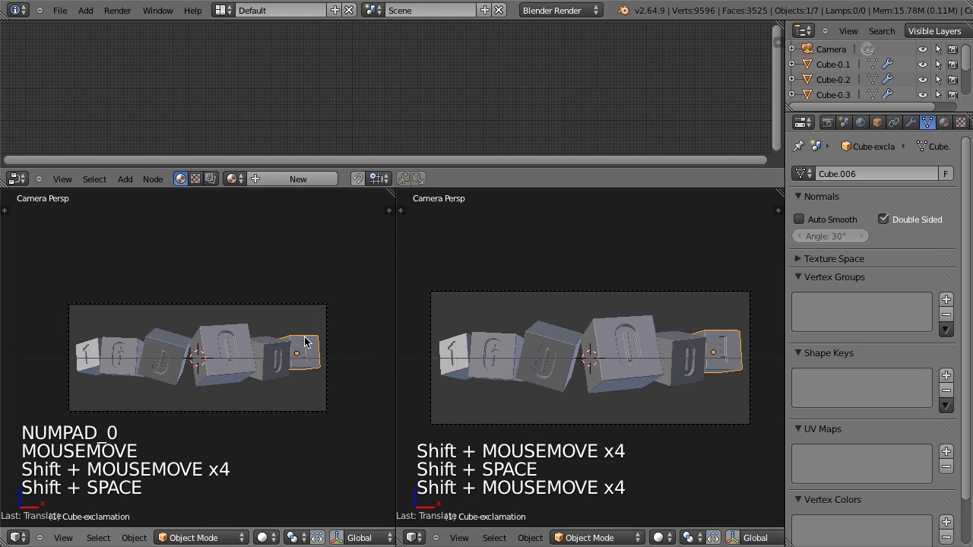
{"action": "key", "text": "ctrl+w"}
- Create a new material on the first zero block and name it Cube
{"action": "middle_click_drag", "start_coordinate": [262, 356], "coordinate": [263, 347], "text": "shift"}
{"action": "scroll", "coordinate": [266, 360], "scroll_direction": "up", "scroll_amount": 1}
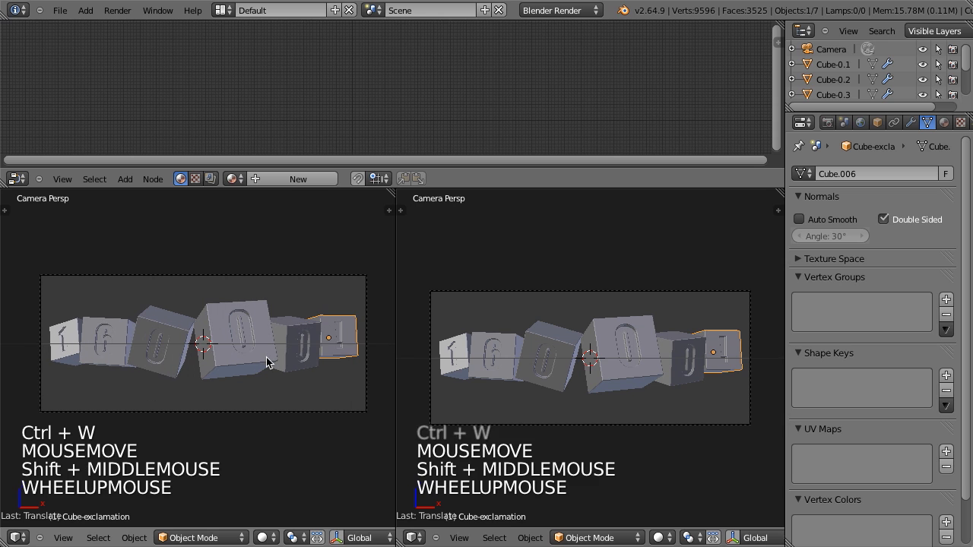
{"action": "middle_click_drag", "start_coordinate": [287, 332], "coordinate": [217, 343]}
{"action": "scroll", "coordinate": [189, 398], "scroll_direction": "up", "scroll_amount": 2}
{"action": "scroll", "coordinate": [189, 398], "scroll_direction": "up", "scroll_amount": 1}
{"action": "scroll", "coordinate": [182, 338], "scroll_direction": "up", "scroll_amount": 4}
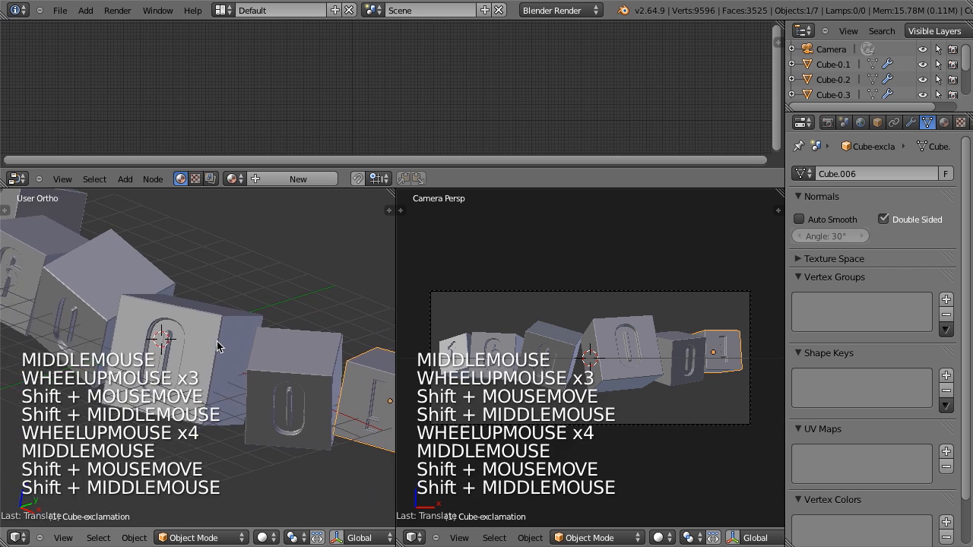
{"action": "scroll", "coordinate": [132, 317], "scroll_direction": "down", "scroll_amount": 2}
{"action": "right_click", "coordinate": [132, 317]}
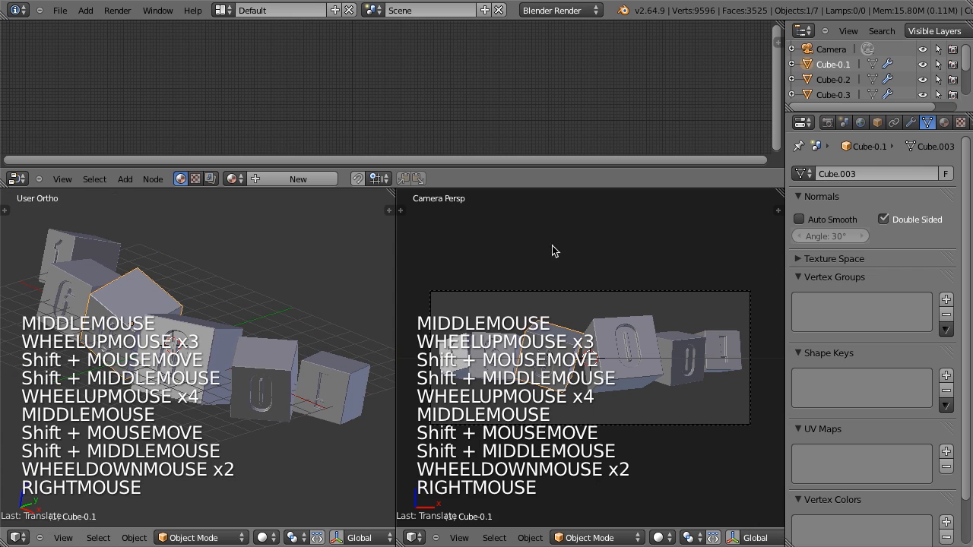
{"action": "left_click", "coordinate": [943, 122]}
{"action": "left_click", "coordinate": [848, 224]}
{"action": "left_click", "coordinate": [850, 225]}
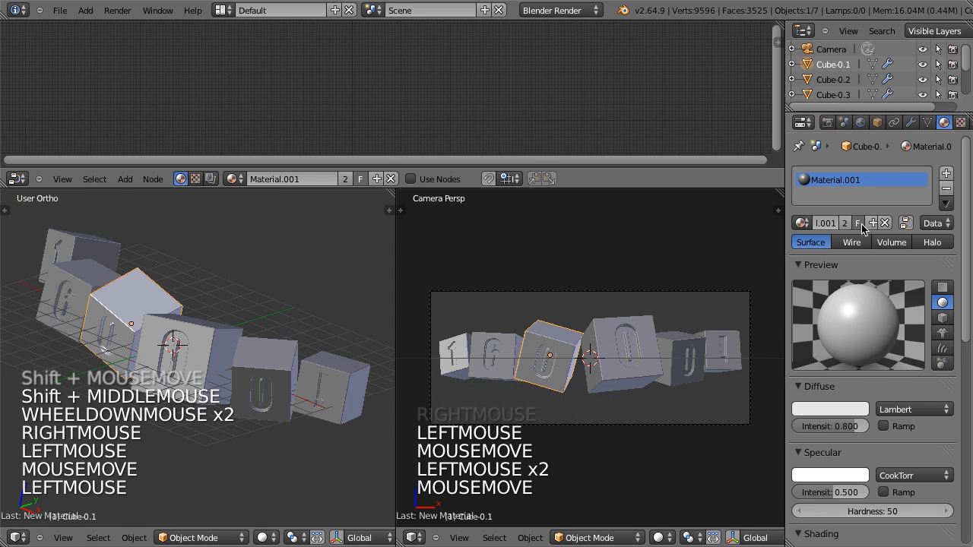
{"action": "left_click", "coordinate": [857, 224]}
{"action": "left_click", "coordinate": [820, 223]}
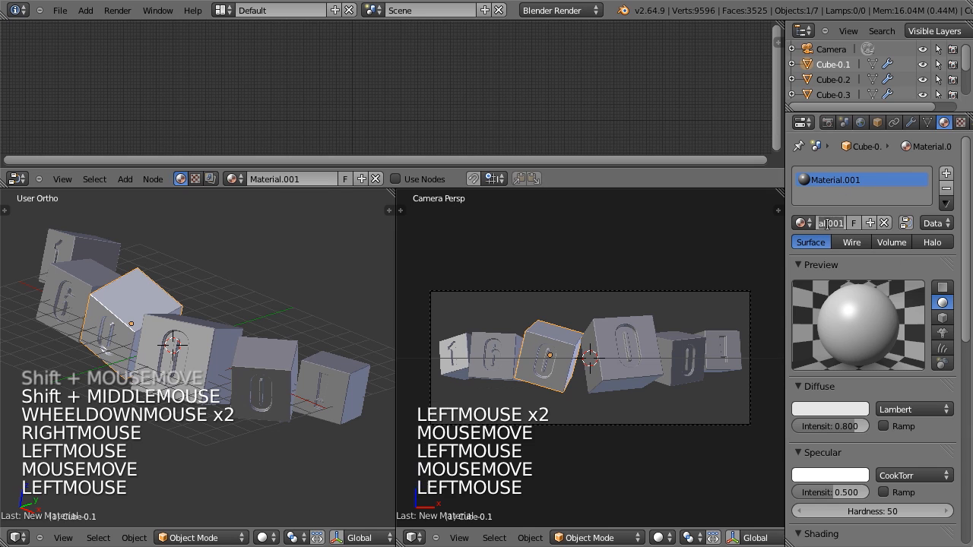
{"action": "type", "text": "Cube"}
{"action": "key", "text": "Return"}
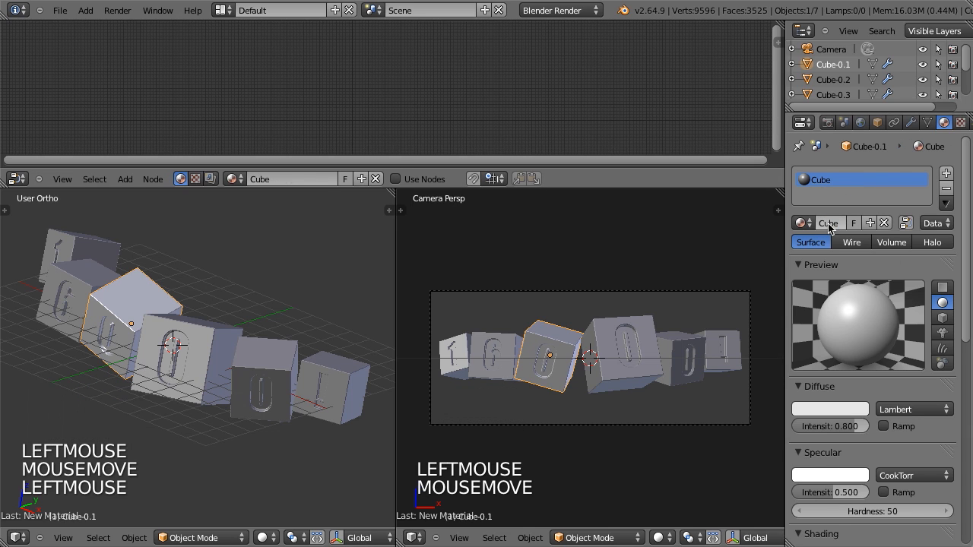
- Switch the render engine to Cycles Render and show the non-camera viewport in wireframe
{"action": "left_click", "coordinate": [549, 11]}
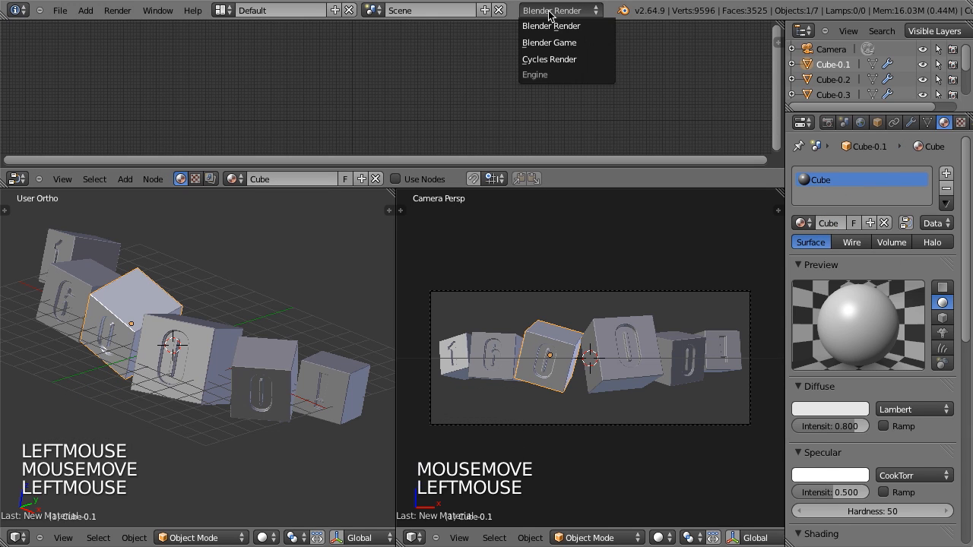
{"action": "left_click", "coordinate": [545, 59]}
{"action": "key", "text": "z"}
- Select all six blocks with the first zero block active, link its Cube material to the others and deselect everything
{"action": "right_click", "coordinate": [98, 287], "text": "shift"}
{"action": "right_click", "coordinate": [82, 251], "text": "shift"}
{"action": "right_click", "coordinate": [253, 376], "text": "shift"}
{"action": "right_click", "coordinate": [170, 322], "text": "shift"}
{"action": "right_click", "coordinate": [223, 349], "text": "shift"}
{"action": "right_click", "coordinate": [302, 373], "text": "shift"}
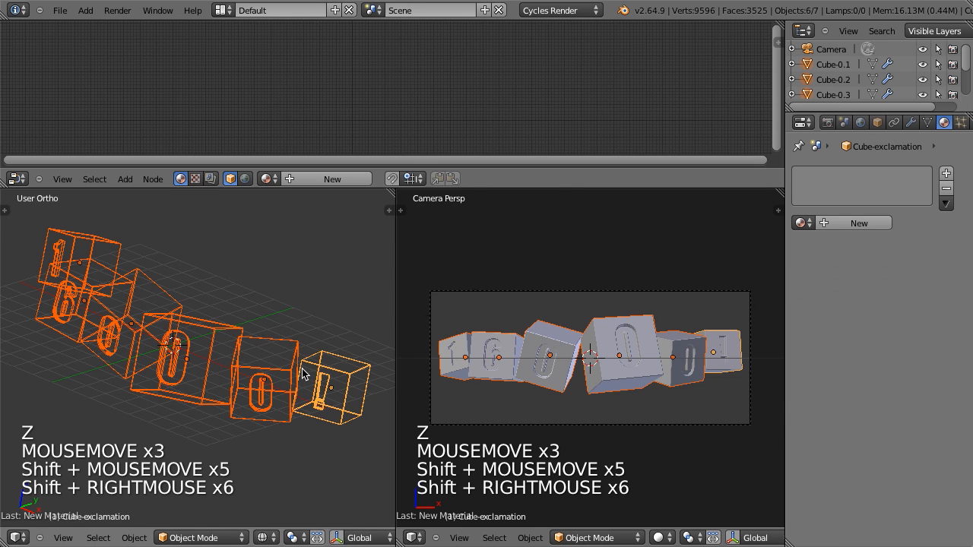
{"action": "right_click", "coordinate": [120, 344], "text": "shift"}
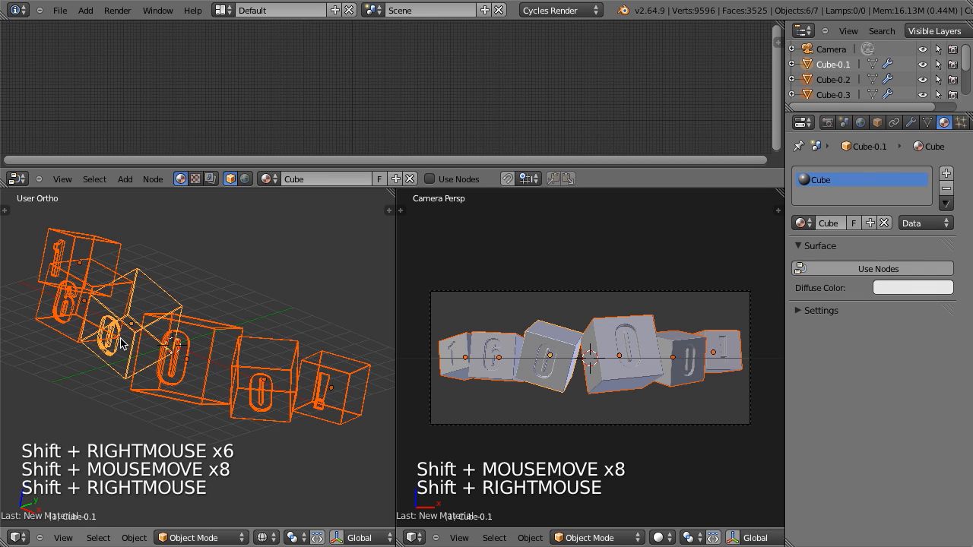
{"action": "key", "text": "ctrl+l"}
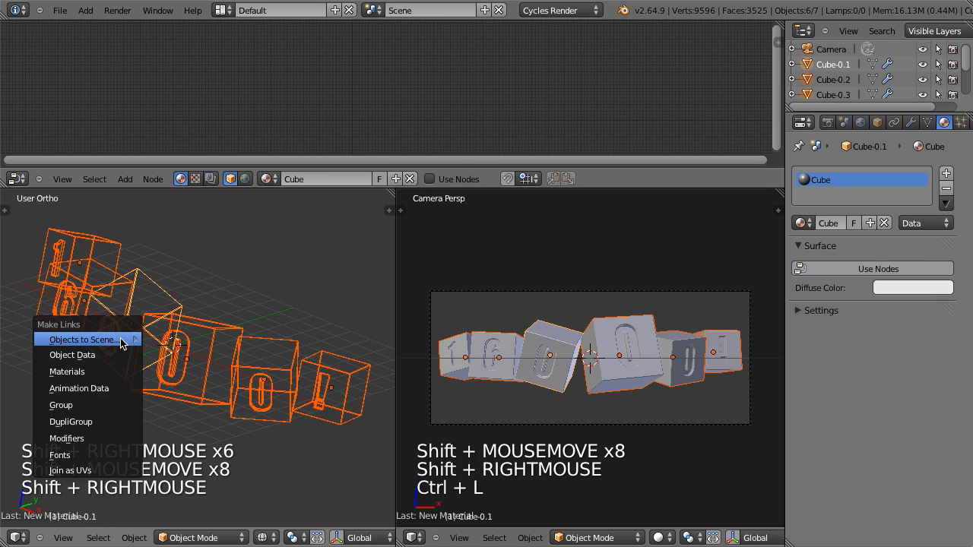
{"action": "left_click", "coordinate": [57, 371]}
{"action": "key", "text": "a"}
- Select the last zero block and enable nodes for the Cube material
{"action": "right_click", "coordinate": [254, 351]}
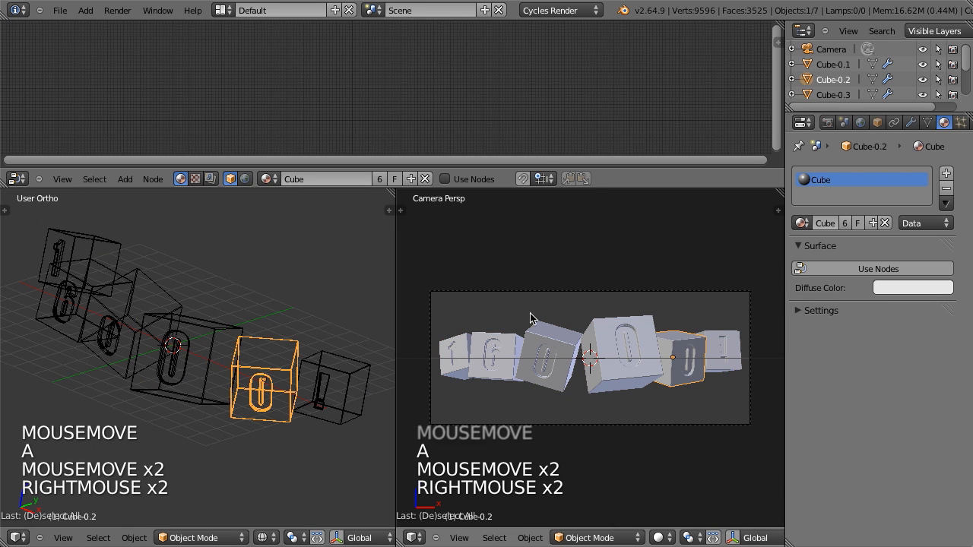
{"action": "scroll", "coordinate": [684, 357], "scroll_direction": "up", "scroll_amount": 2}
{"action": "scroll", "coordinate": [684, 357], "scroll_direction": "down", "scroll_amount": 1}
{"action": "left_click", "coordinate": [859, 271]}
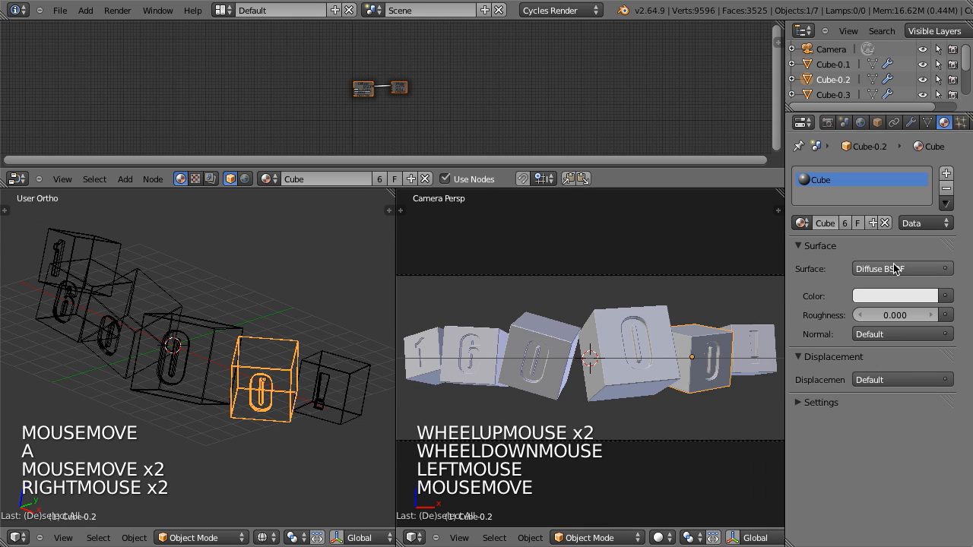
- Widen the camera viewport and zoom in on the Cube material's nodes in the node editor
{"action": "left_click_drag", "start_coordinate": [395, 387], "coordinate": [206, 397]}
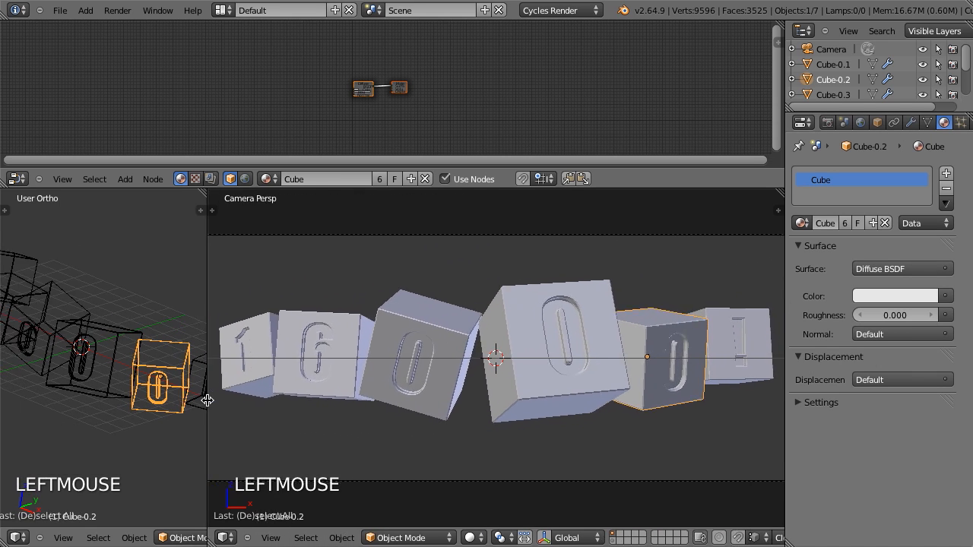
{"action": "scroll", "coordinate": [346, 122], "scroll_direction": "up", "scroll_amount": 13}
{"action": "scroll", "coordinate": [347, 118], "scroll_direction": "up", "scroll_amount": 5}
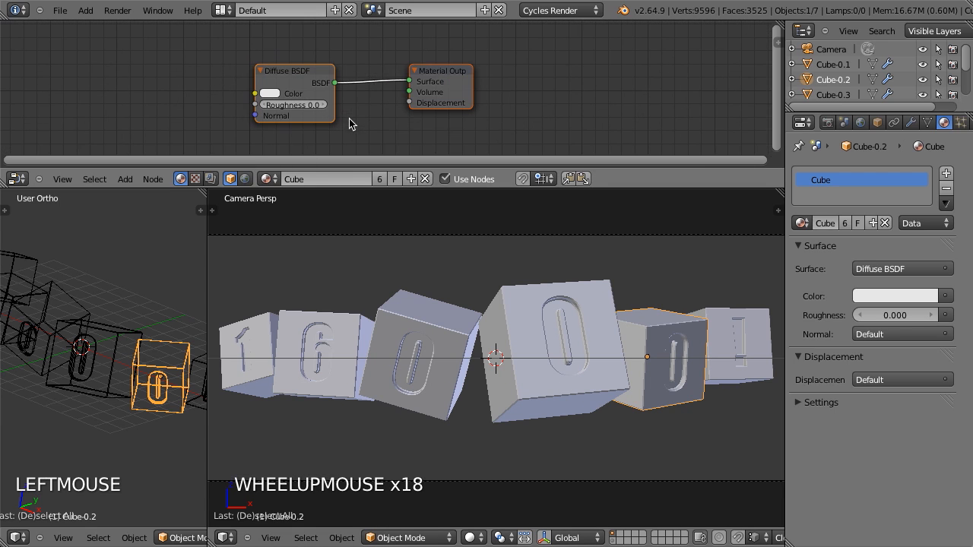
{"action": "scroll", "coordinate": [168, 387], "scroll_direction": "down", "scroll_amount": 8}
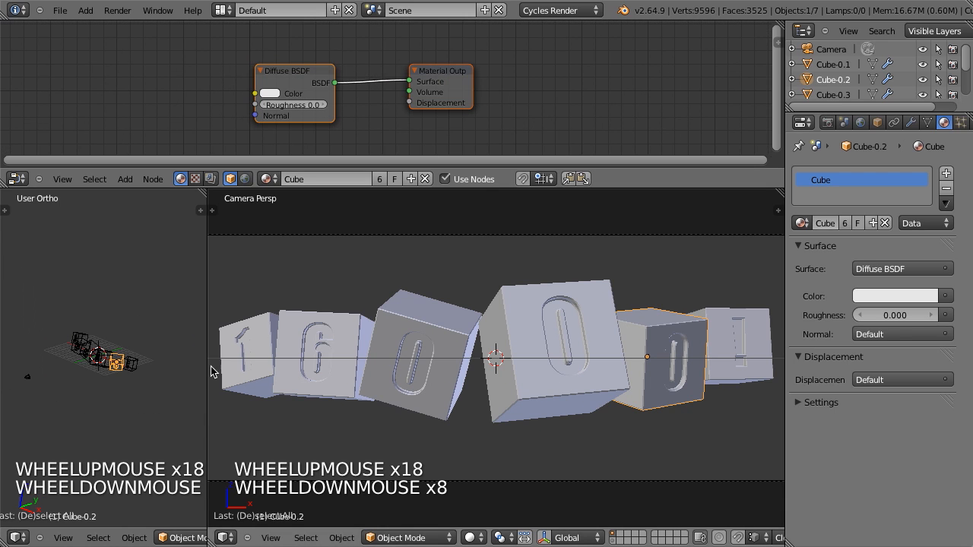
{"action": "left_click_drag", "start_coordinate": [207, 385], "coordinate": [308, 384]}
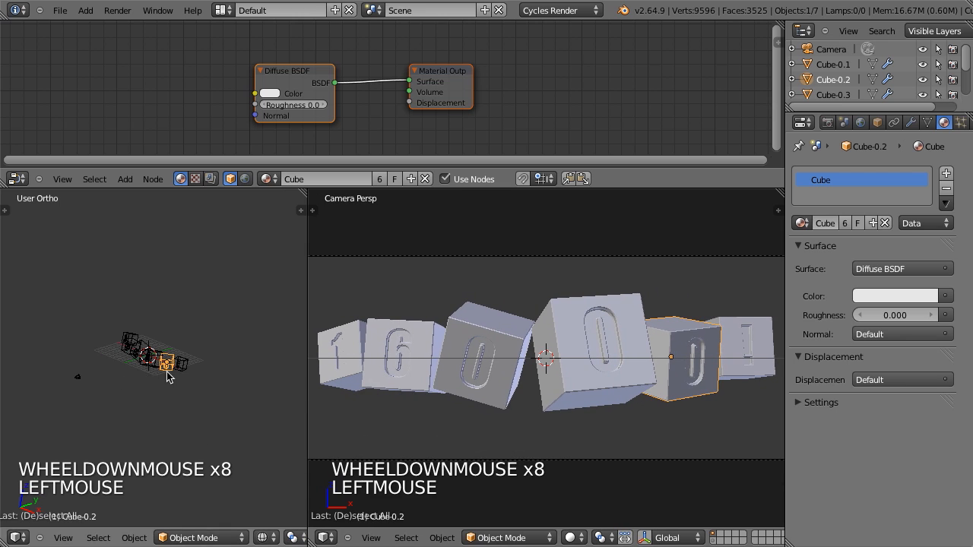
- Deselect everything, reset the 3D cursor to the scene origin in top view, and save the file
{"action": "scroll", "coordinate": [168, 376], "scroll_direction": "up", "scroll_amount": 2}
{"action": "key", "text": "a"}
{"action": "key", "text": "shift+c"}
{"action": "key", "text": "KP_7"}
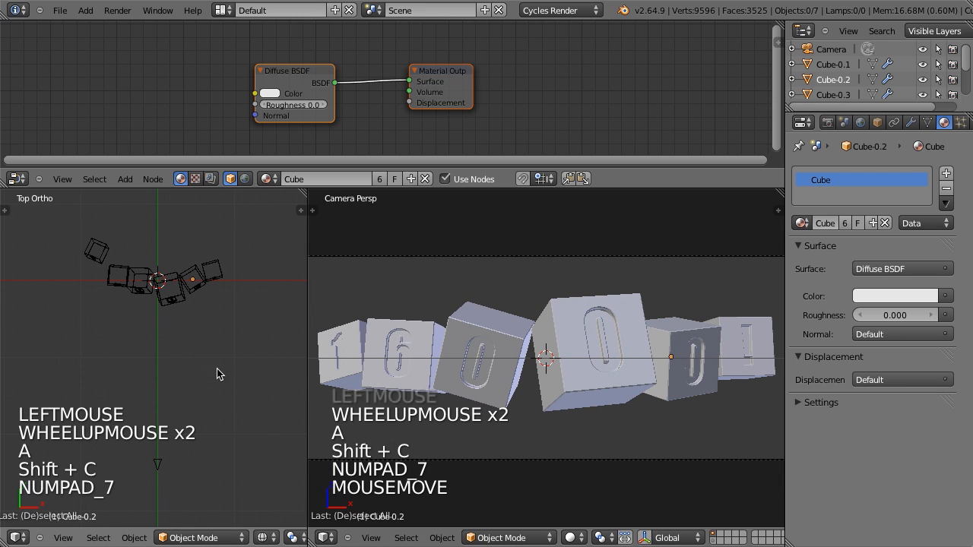
{"action": "key", "text": "ctrl+w"}
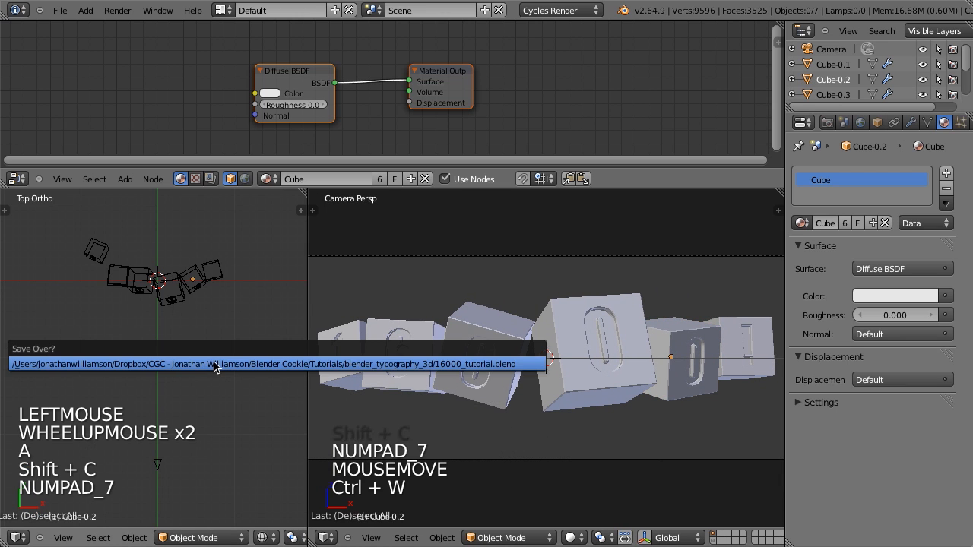
- Add a plane at the 3D cursor and rename it LGT-top-white
{"action": "key", "text": "shift+a"}
{"action": "mouse_move", "coordinate": [183, 200]}
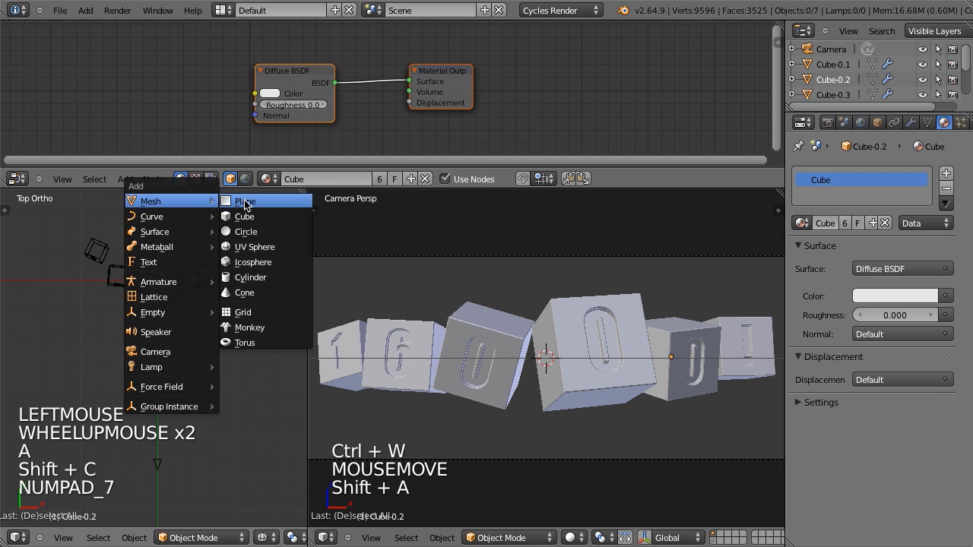
{"action": "left_click", "coordinate": [245, 202]}
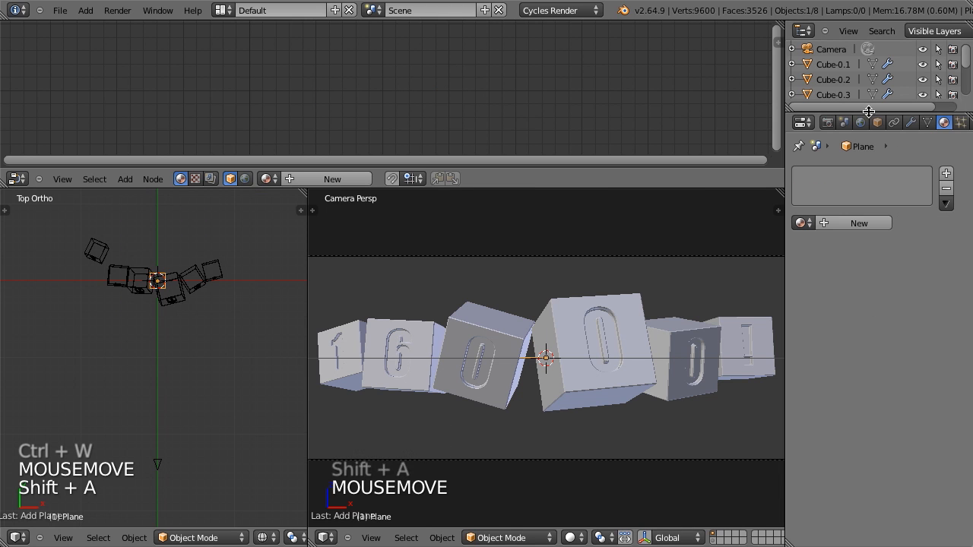
{"action": "scroll", "coordinate": [870, 92], "scroll_direction": "down", "scroll_amount": 5}
{"action": "left_click", "coordinate": [821, 90], "text": "ctrl"}
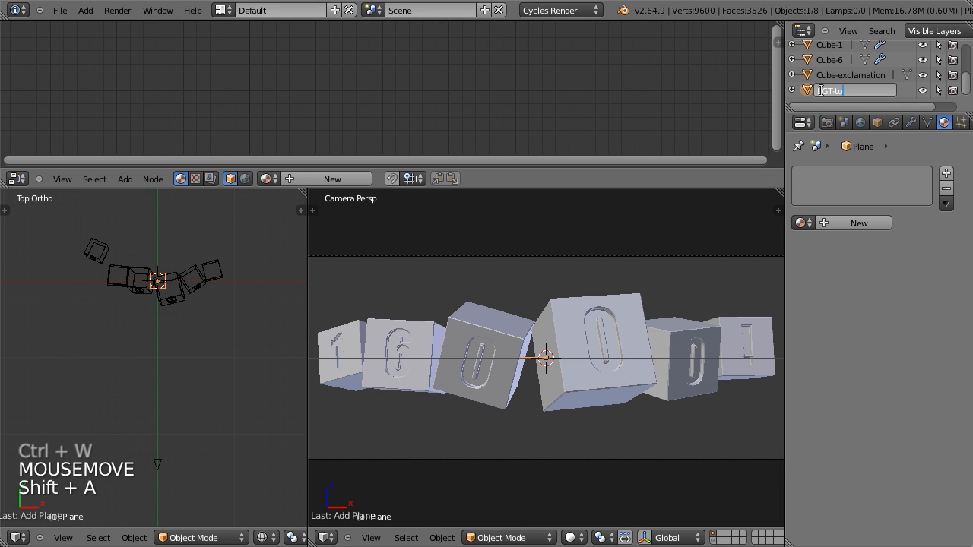
{"action": "type", "text": "LGT-top-white"}
{"action": "key", "text": "Return"}
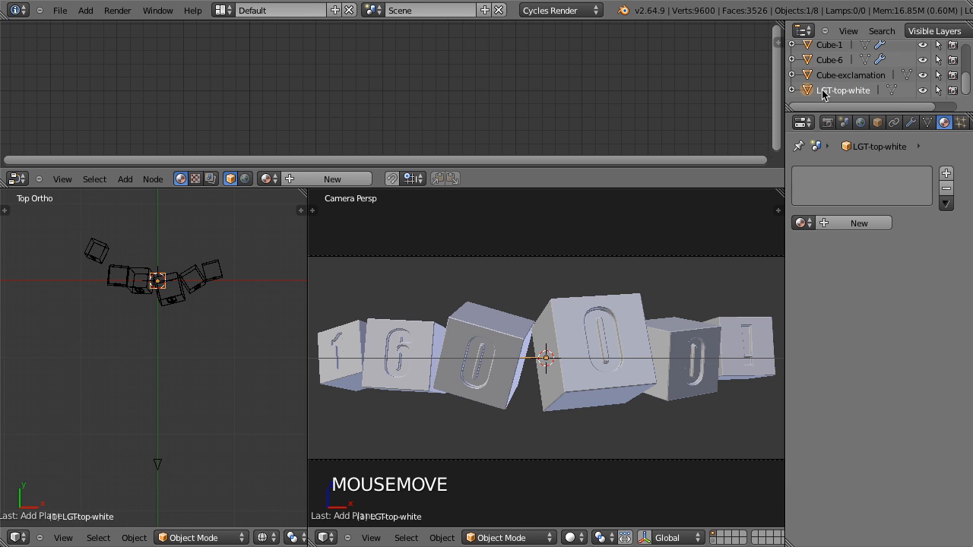
- Give the plane a new material named LGT-white with a white Emission surface
{"action": "left_click", "coordinate": [848, 223]}
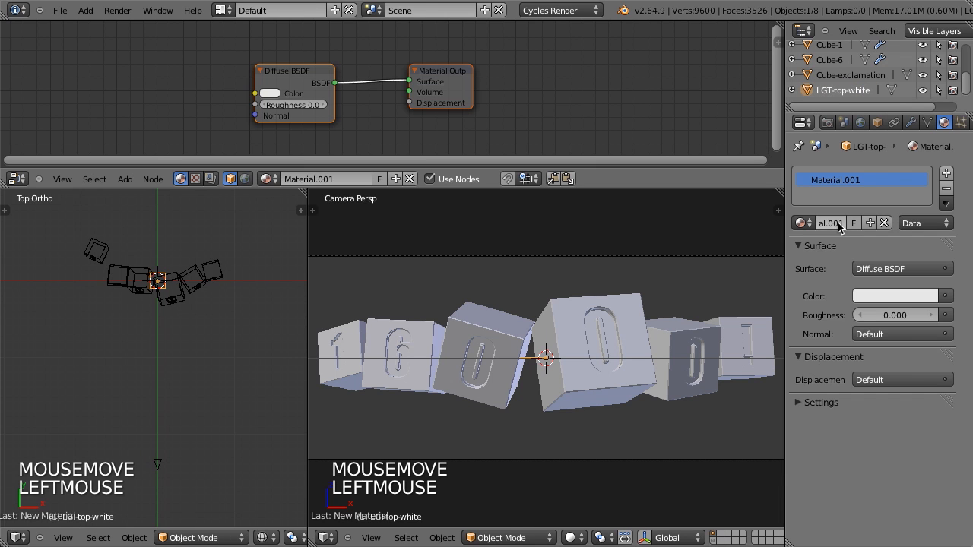
{"action": "type", "text": "LGT-white"}
{"action": "key", "text": "Return"}
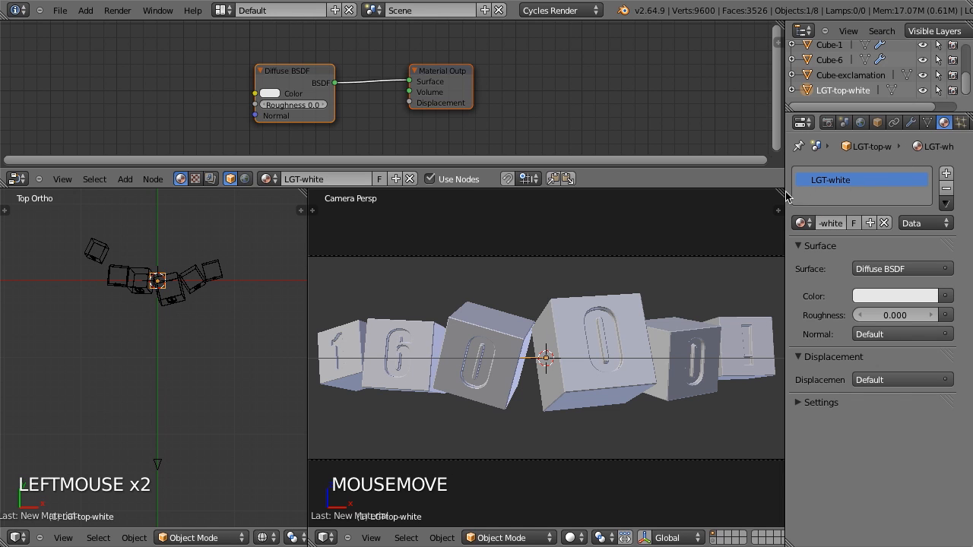
{"action": "left_click", "coordinate": [905, 269]}
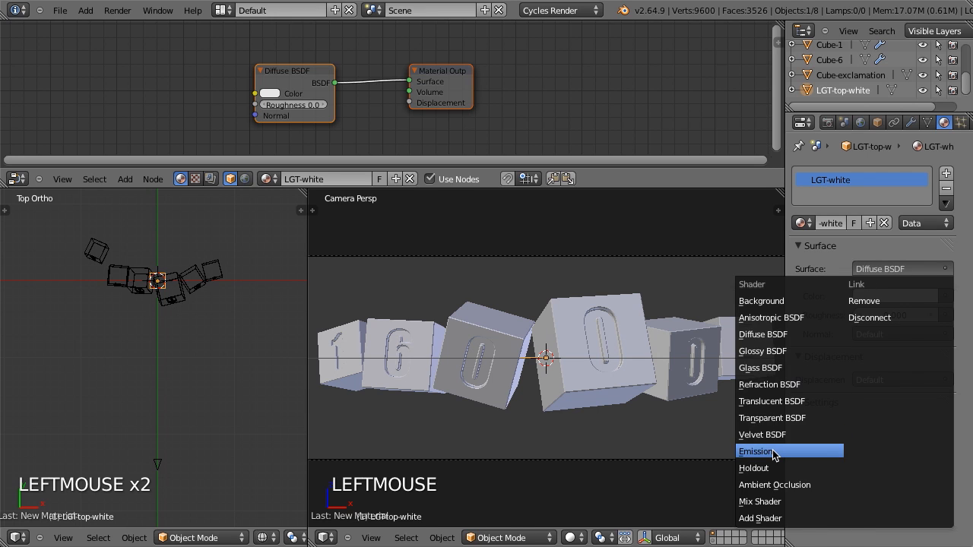
{"action": "left_click", "coordinate": [772, 450]}
{"action": "left_click", "coordinate": [871, 296]}
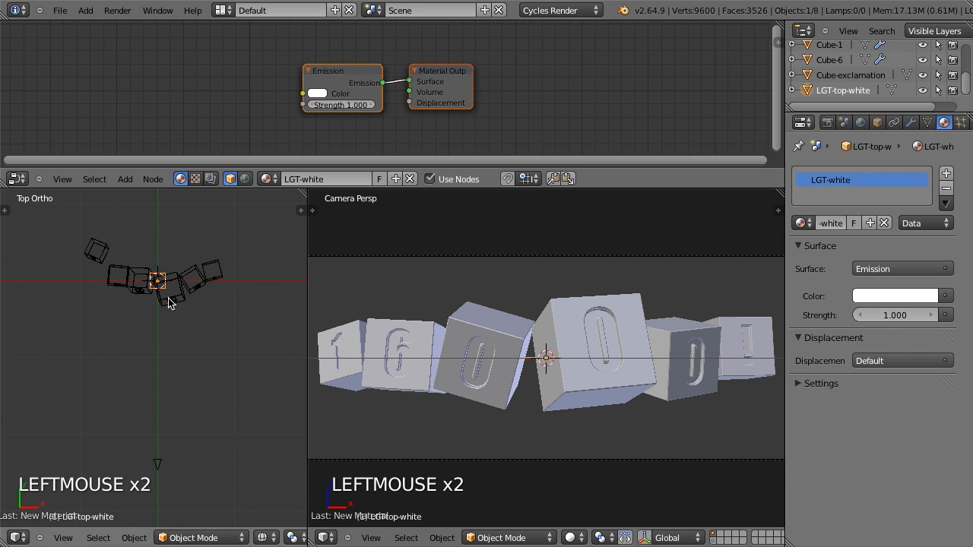
- Enlarge the light plane, stretch it along X beyond the row of blocks, and raise it above them
{"action": "key", "text": "s"}
{"action": "key", "text": "x"}
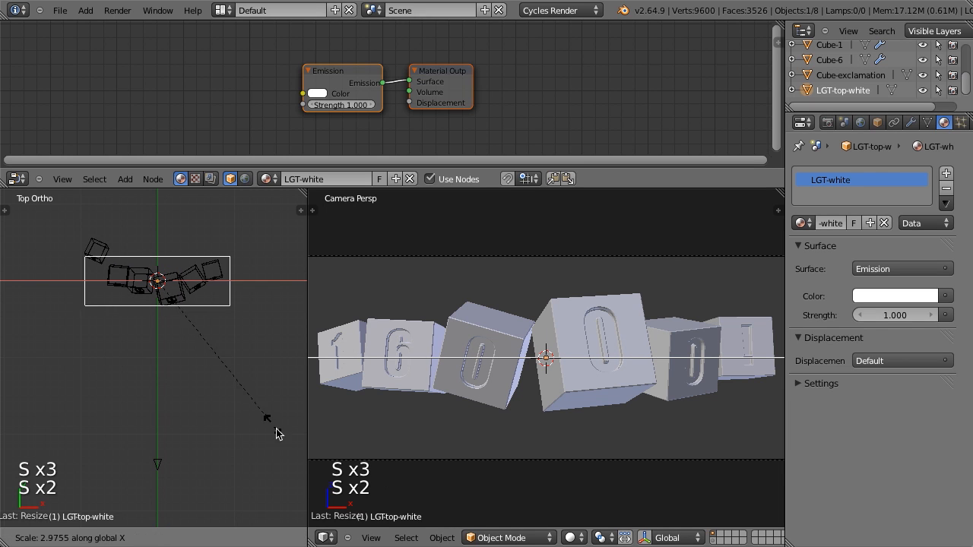
{"action": "left_click", "coordinate": [61, 502]}
{"action": "key", "text": "KP_1"}
{"action": "key", "text": "g"}
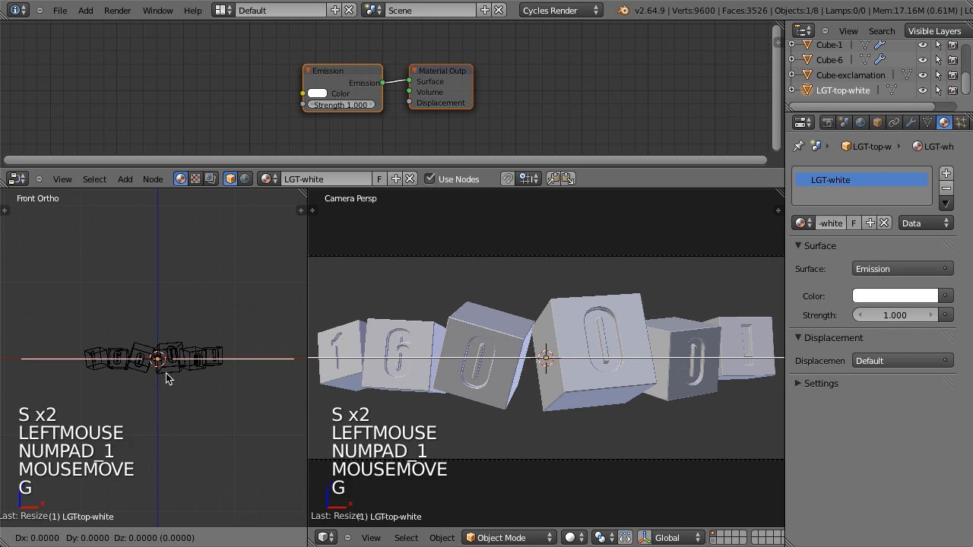
{"action": "left_click", "coordinate": [133, 368]}
- In side view, tilt the light plane about 16 degrees, enlarge it slightly and shift it toward the camera
{"action": "key", "text": "KP_3"}
{"action": "key", "text": "r"}
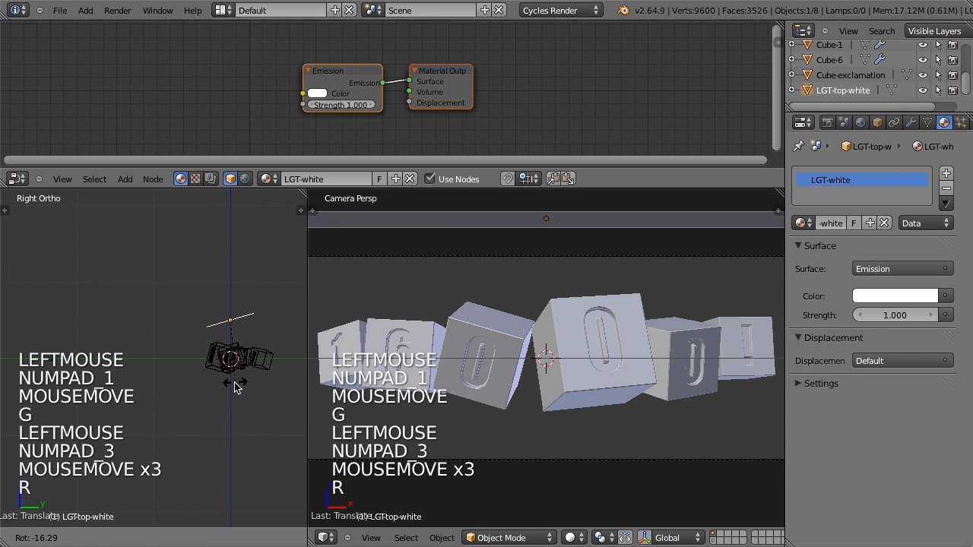
{"action": "key", "text": "s"}
{"action": "key", "text": "s"}
{"action": "left_click", "coordinate": [236, 393]}
{"action": "key", "text": "g"}
{"action": "left_click", "coordinate": [203, 380]}
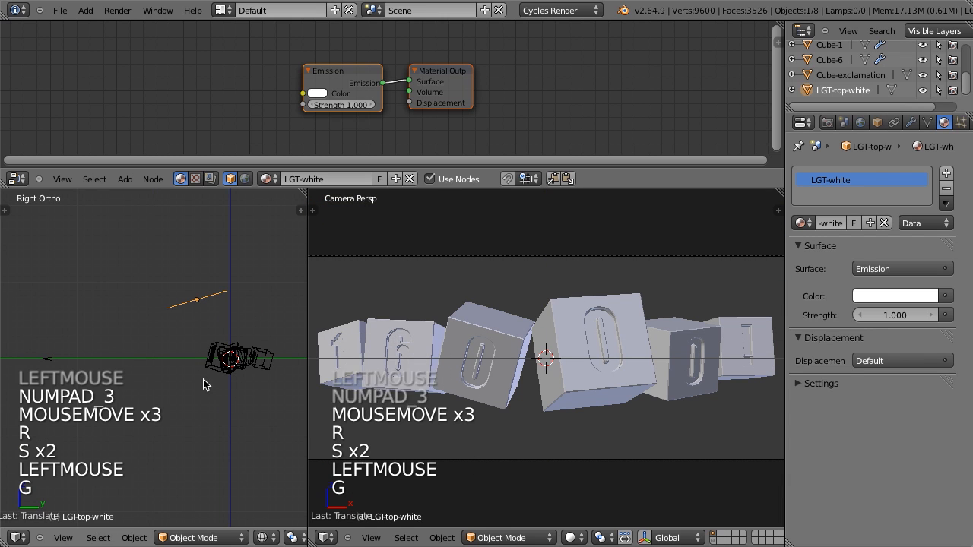
- Switch the camera viewport to Rendered shading and save the file
{"action": "left_click", "coordinate": [571, 537]}
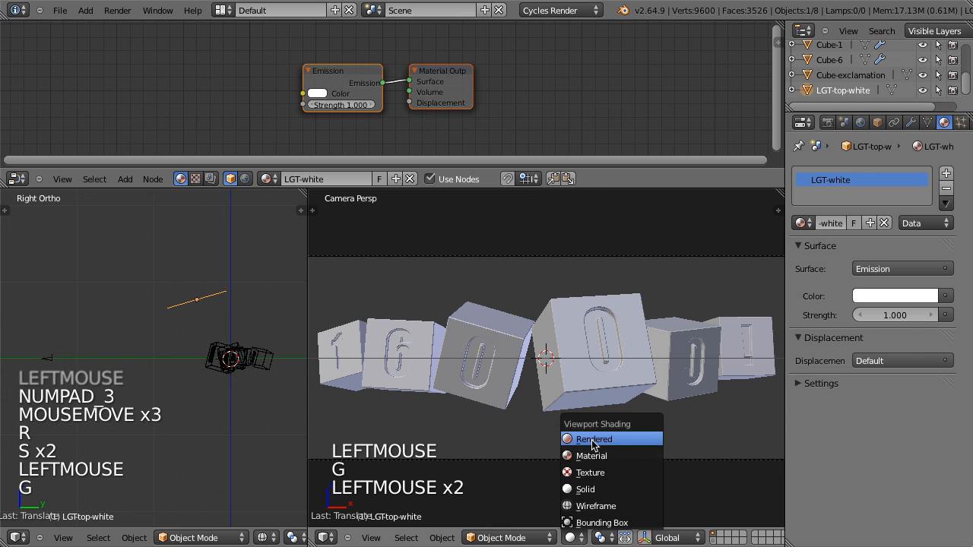
{"action": "left_click", "coordinate": [593, 441]}
{"action": "key", "text": "ctrl+w"}
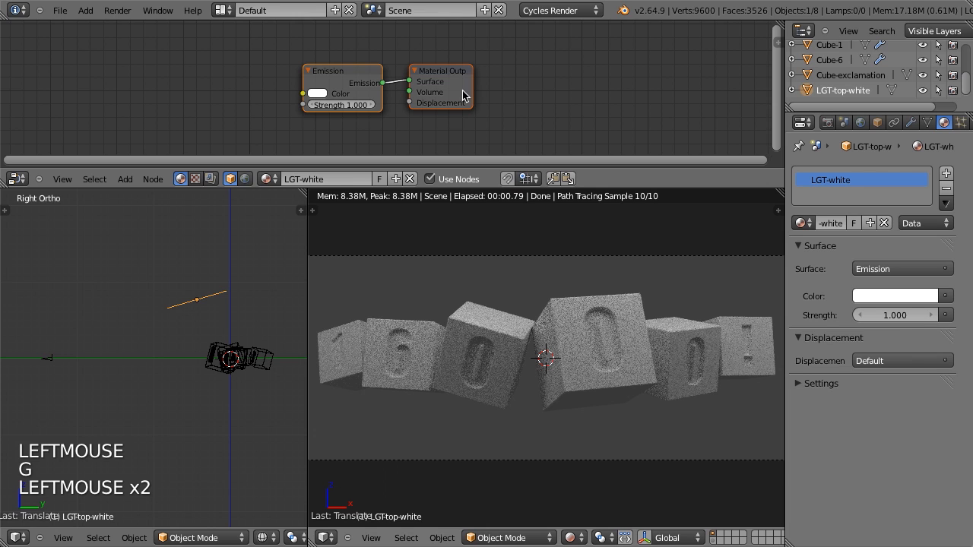
- Move the LGT-white material's output node farther from its Emission node
{"action": "scroll", "coordinate": [382, 80], "scroll_direction": "up", "scroll_amount": 4}
{"action": "left_click_drag", "start_coordinate": [477, 71], "coordinate": [510, 75]}
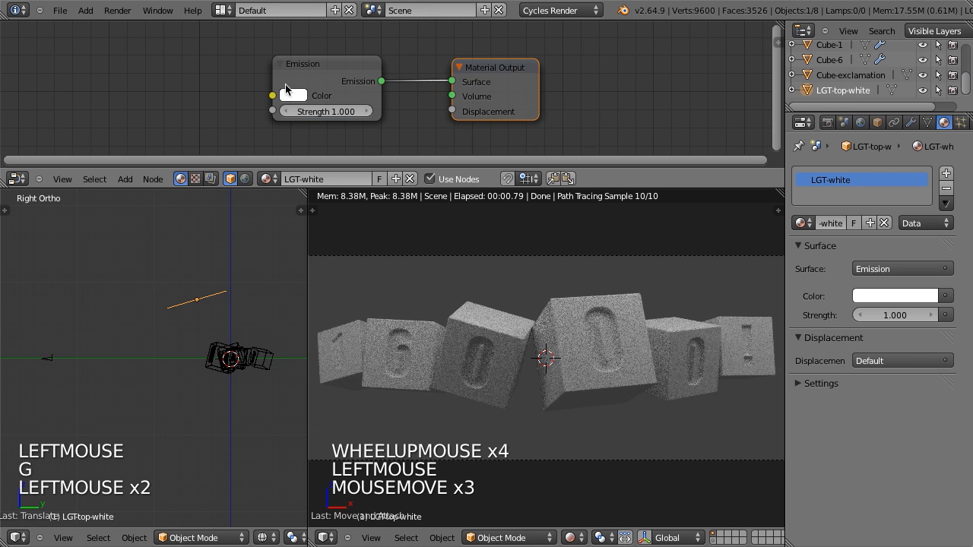
- Select the frontmost zero block, enlarge the node editor and delete the Diffuse BSDF node from the Cube material
{"action": "right_click", "coordinate": [222, 359]}
{"action": "middle_click_drag", "start_coordinate": [426, 91], "coordinate": [448, 87]}
{"action": "scroll", "coordinate": [448, 87], "scroll_direction": "down", "scroll_amount": 4}
{"action": "scroll", "coordinate": [448, 87], "scroll_direction": "up", "scroll_amount": 3}
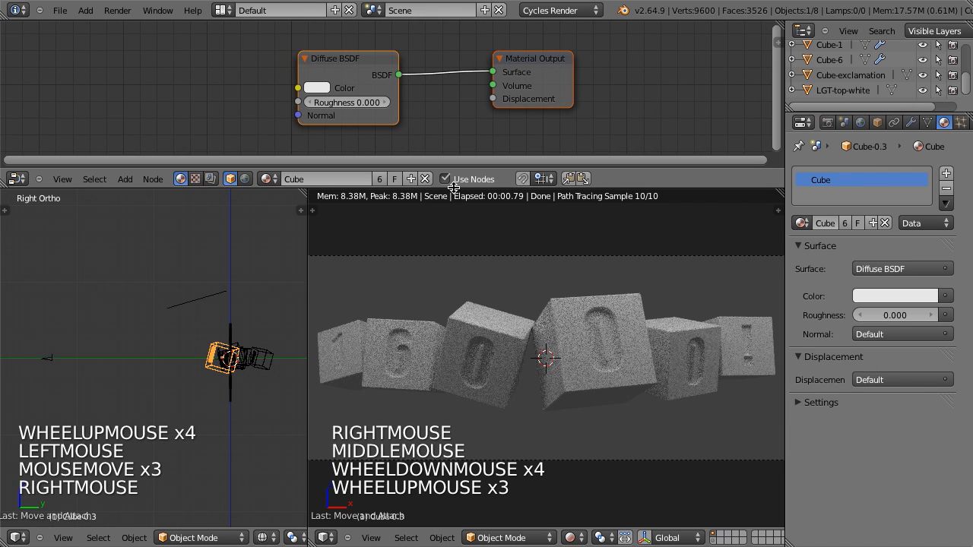
{"action": "left_click_drag", "start_coordinate": [455, 190], "coordinate": [454, 216]}
{"action": "left_click", "coordinate": [355, 83]}
{"action": "key", "text": "x"}
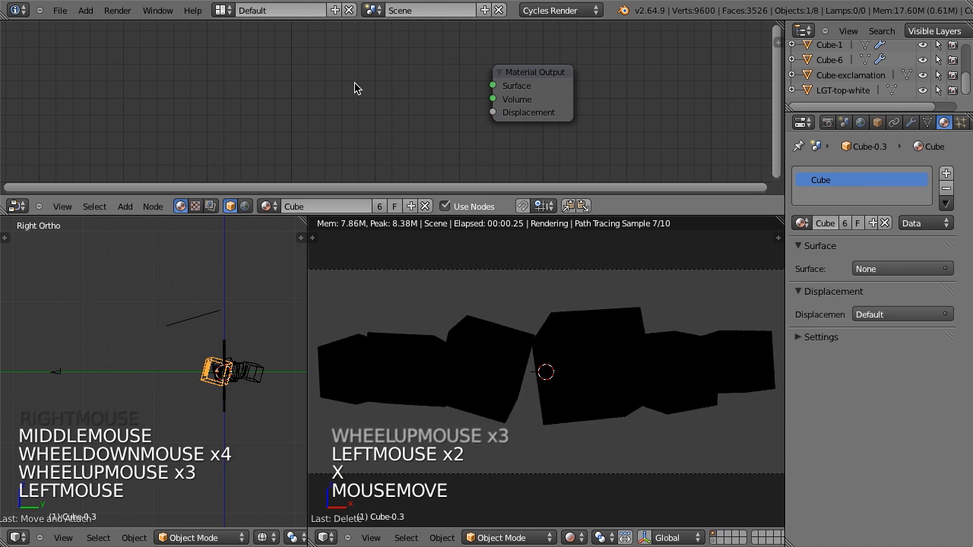
- Add an Anisotropic BSDF node to the Cube material and connect its BSDF output to the Material Output's Surface
{"action": "key", "text": "shift+a"}
{"action": "mouse_move", "coordinate": [338, 114]}
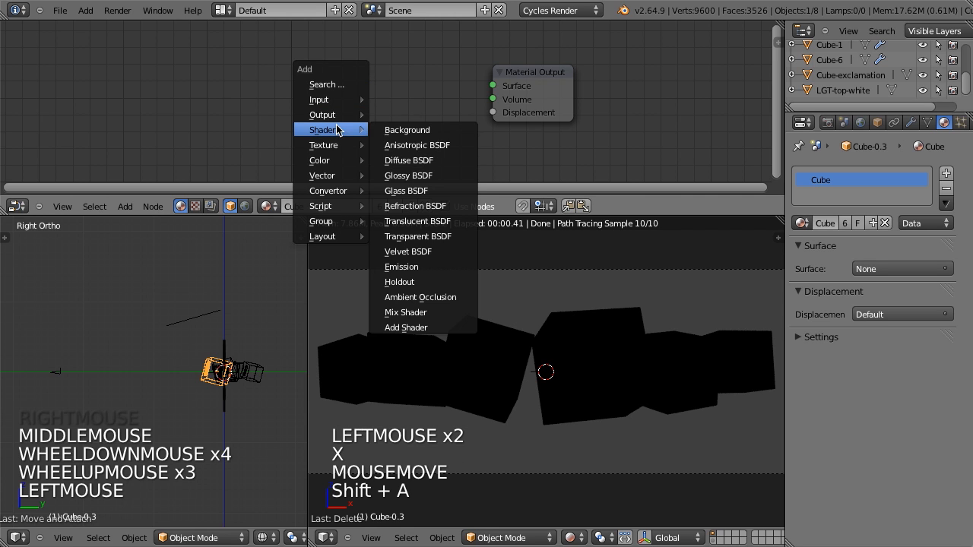
{"action": "left_click", "coordinate": [441, 144]}
{"action": "left_click", "coordinate": [403, 76]}
{"action": "left_click_drag", "start_coordinate": [377, 73], "coordinate": [497, 82]}
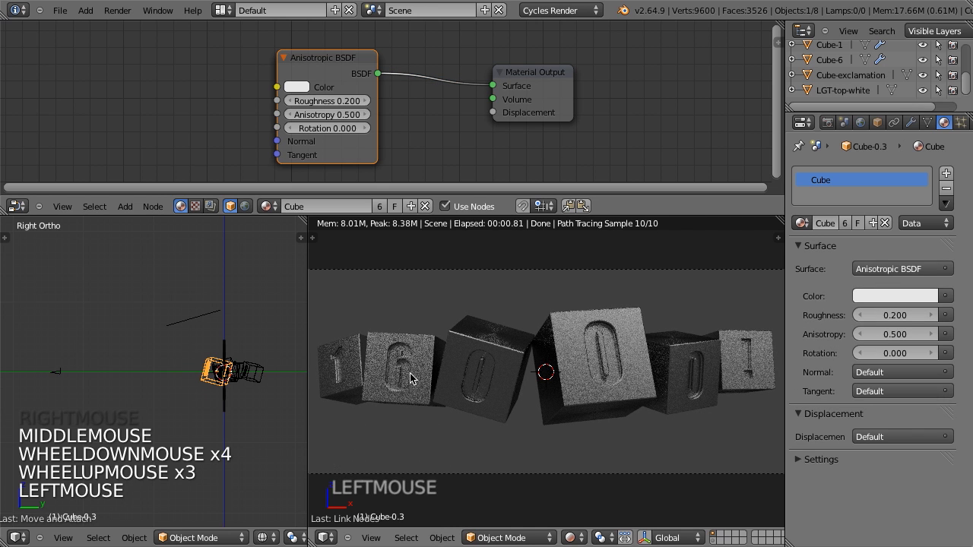
{"action": "scroll", "coordinate": [531, 352], "scroll_direction": "up", "scroll_amount": 1}
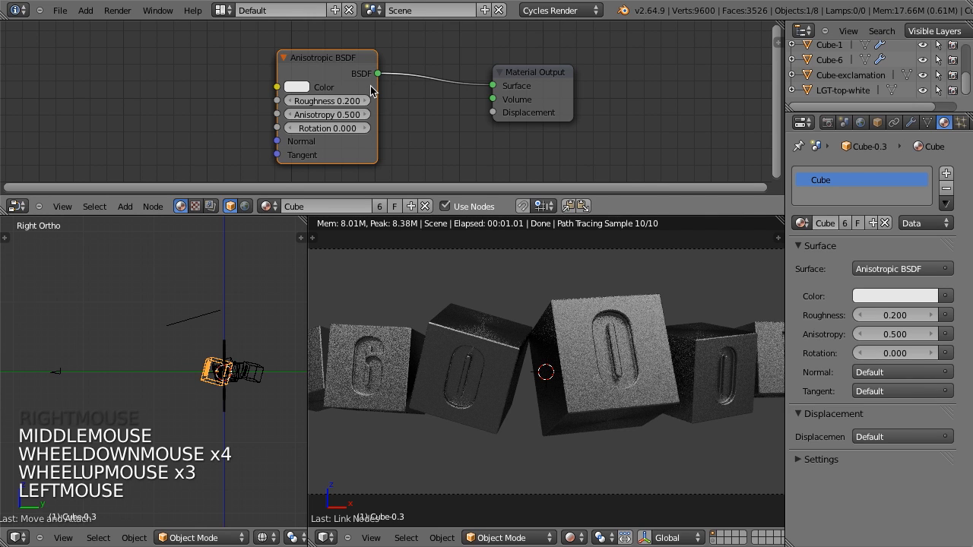
{"action": "scroll", "coordinate": [453, 108], "scroll_direction": "up", "scroll_amount": 1}
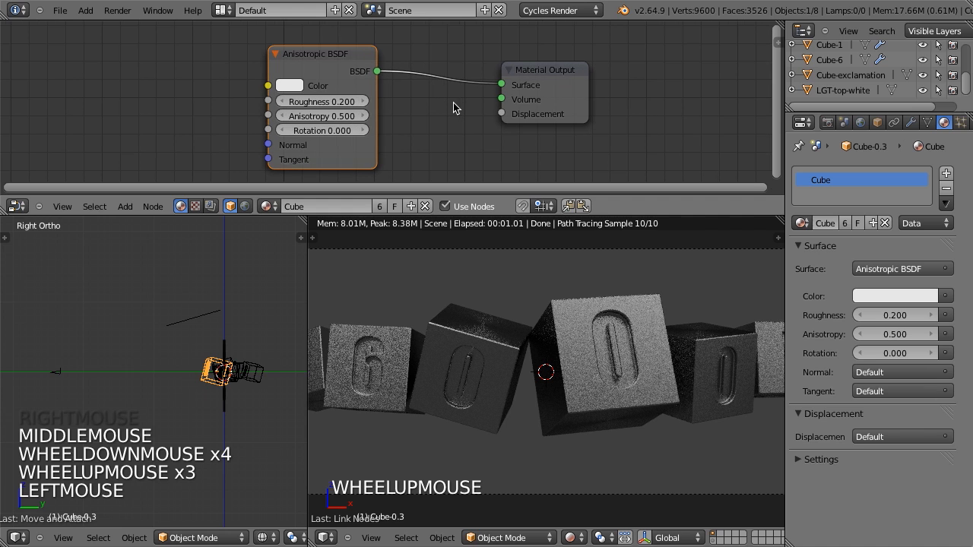
{"action": "left_click", "coordinate": [364, 94]}
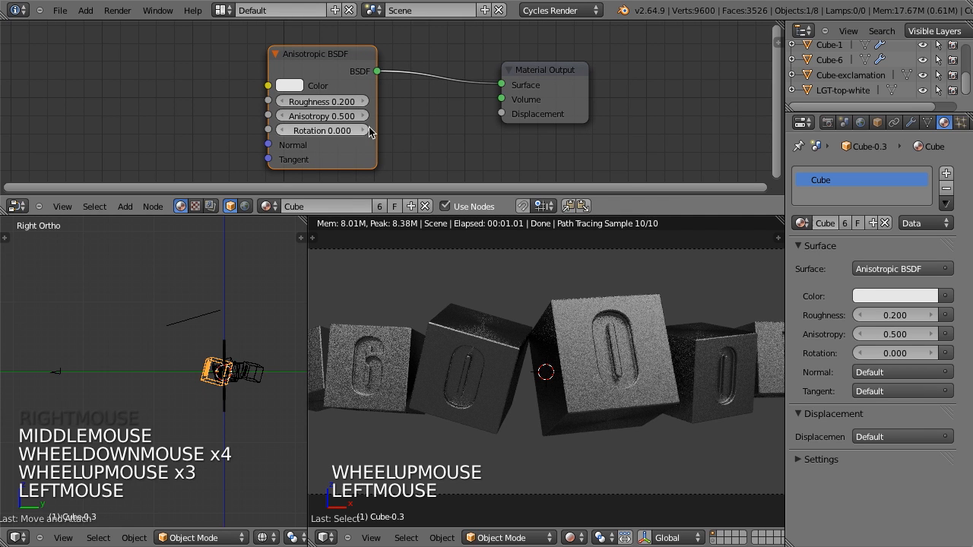
{"action": "scroll", "coordinate": [420, 111], "scroll_direction": "down", "scroll_amount": 2}
{"action": "middle_click_drag", "start_coordinate": [420, 111], "coordinate": [466, 102]}
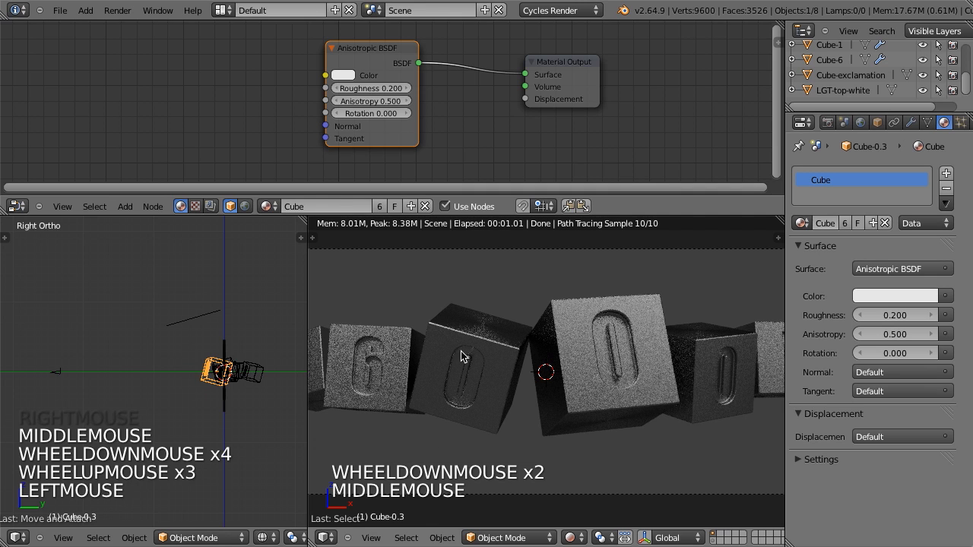
{"action": "scroll", "coordinate": [451, 120], "scroll_direction": "up", "scroll_amount": 3}
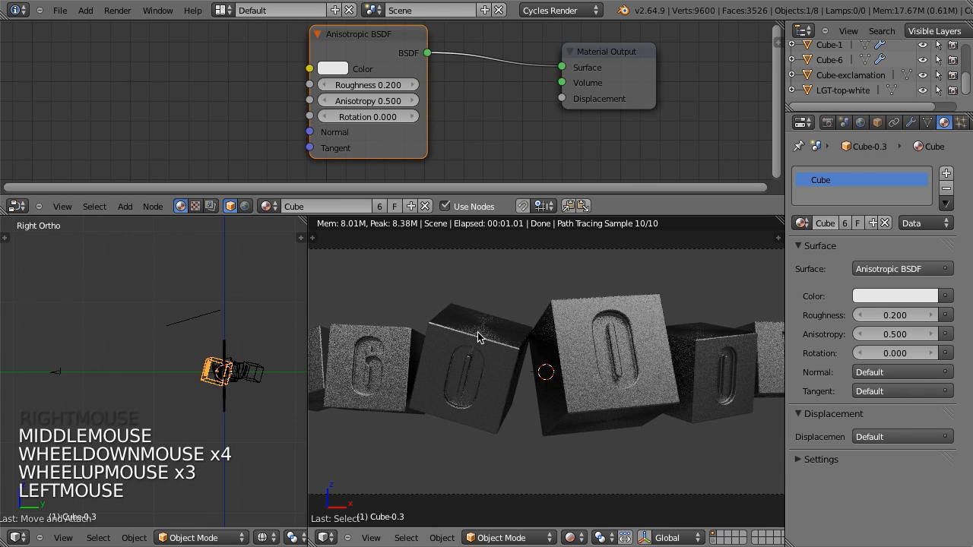
- Select the light plane above the blocks and set its Emission strength to 4
{"action": "right_click", "coordinate": [176, 317]}
{"action": "left_click", "coordinate": [894, 311]}
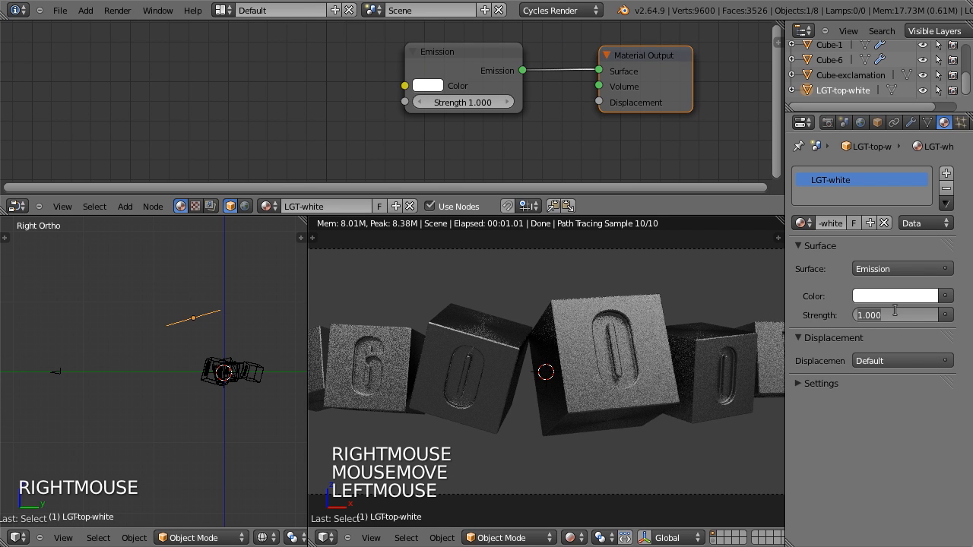
{"action": "type", "text": "4"}
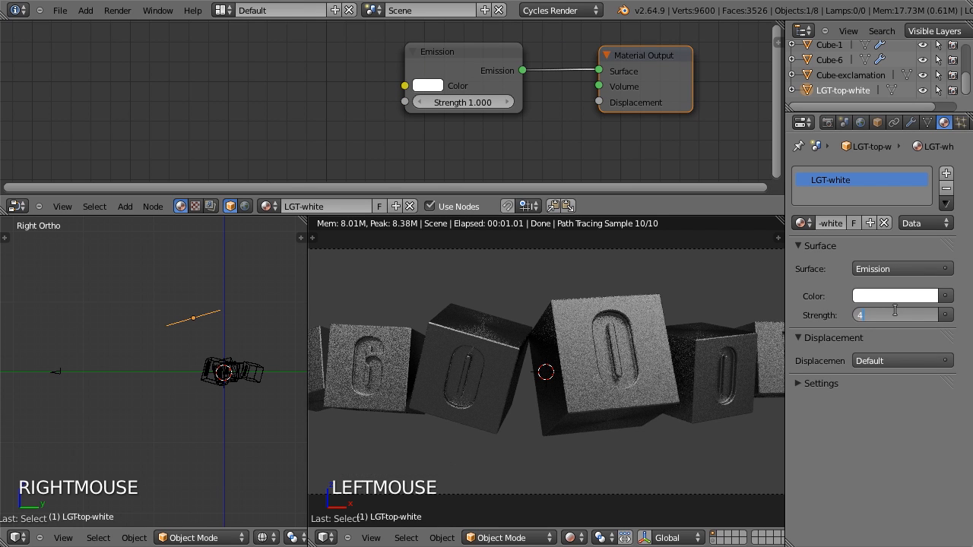
{"action": "key", "text": "Return"}
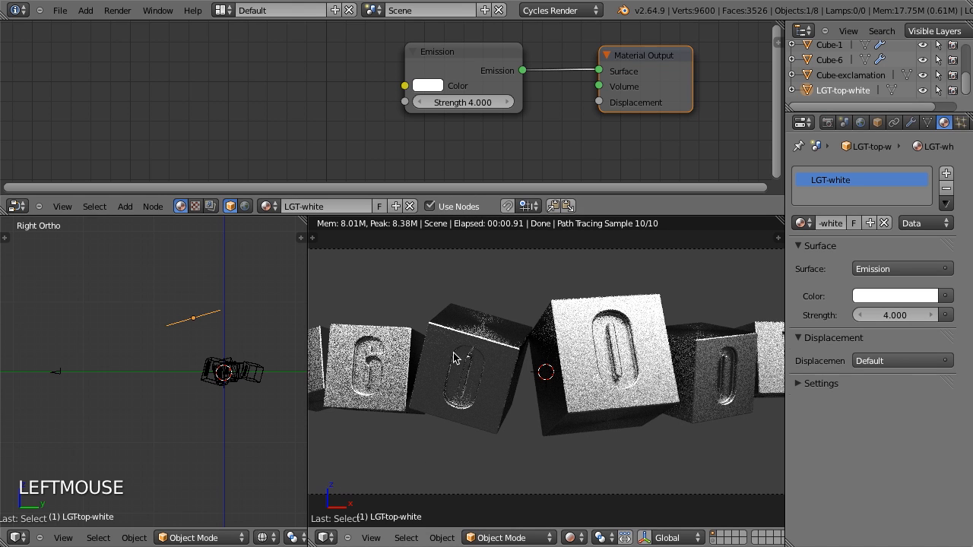
- Select the first zero block and set the Cube material's Anisotropy to 0.2
{"action": "right_click", "coordinate": [456, 355]}
{"action": "scroll", "coordinate": [320, 95], "scroll_direction": "up", "scroll_amount": 6}
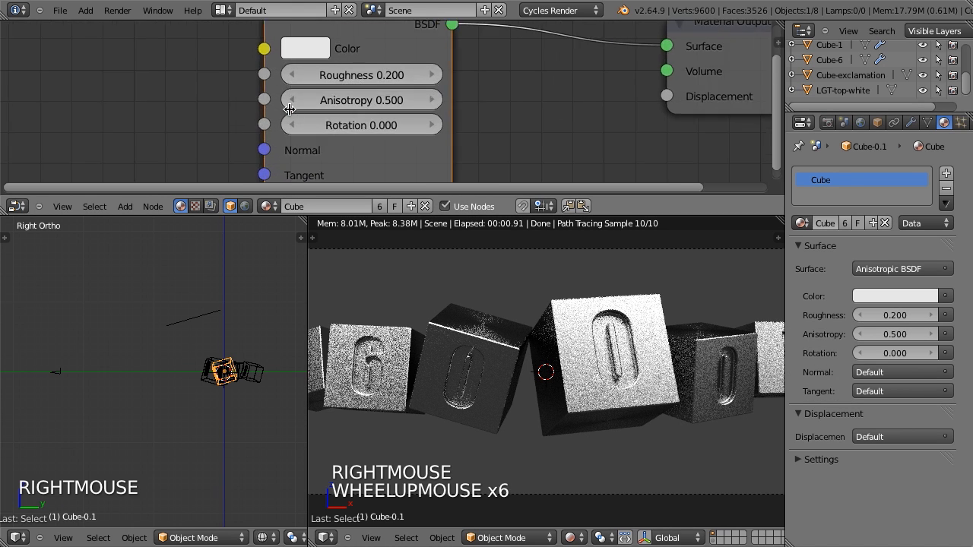
{"action": "left_click", "coordinate": [299, 101]}
{"action": "left_click", "coordinate": [299, 100]}
{"action": "left_click", "coordinate": [299, 100]}
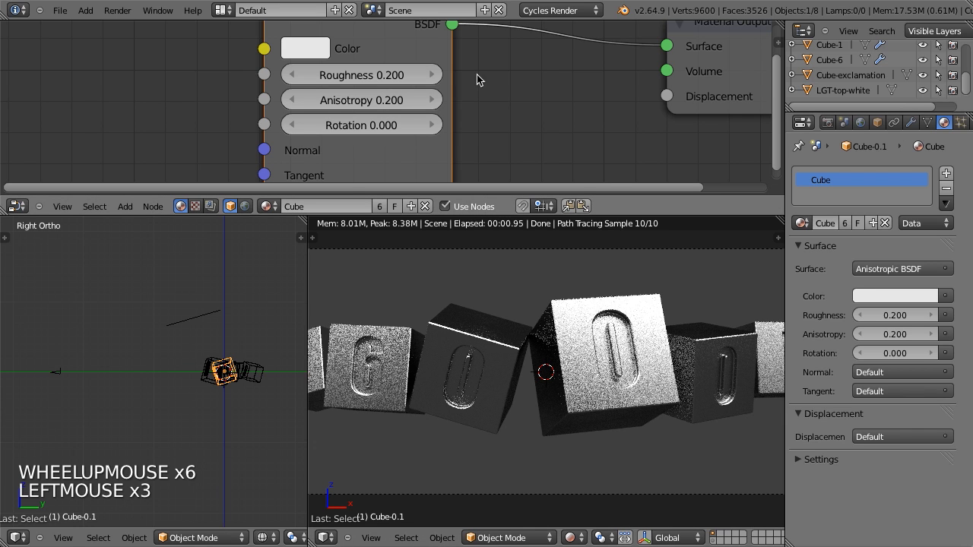
{"action": "scroll", "coordinate": [517, 133], "scroll_direction": "down", "scroll_amount": 6}
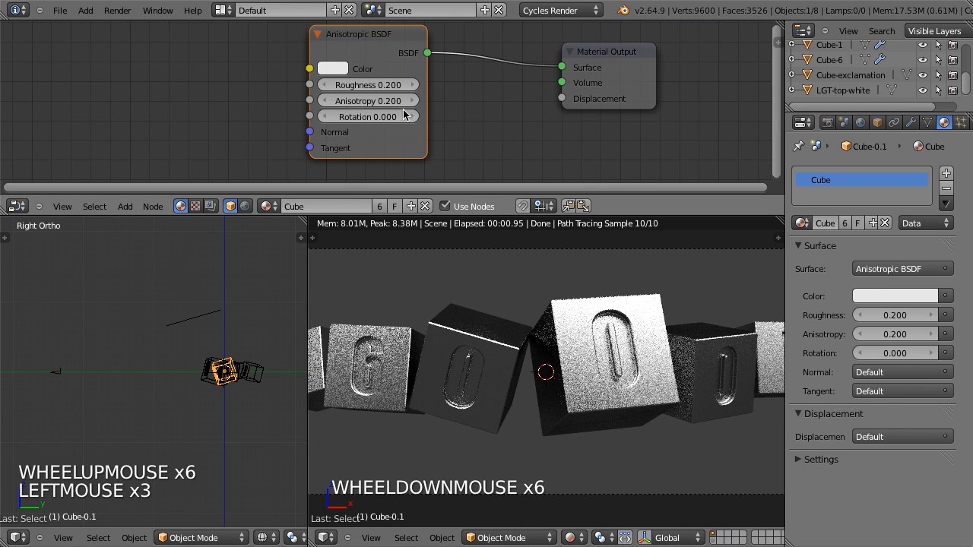
- Set the Roughness of the Cube material's Anisotropic BSDF to 0.25
{"action": "scroll", "coordinate": [440, 103], "scroll_direction": "up", "scroll_amount": 4}
{"action": "scroll", "coordinate": [440, 103], "scroll_direction": "up", "scroll_amount": 3}
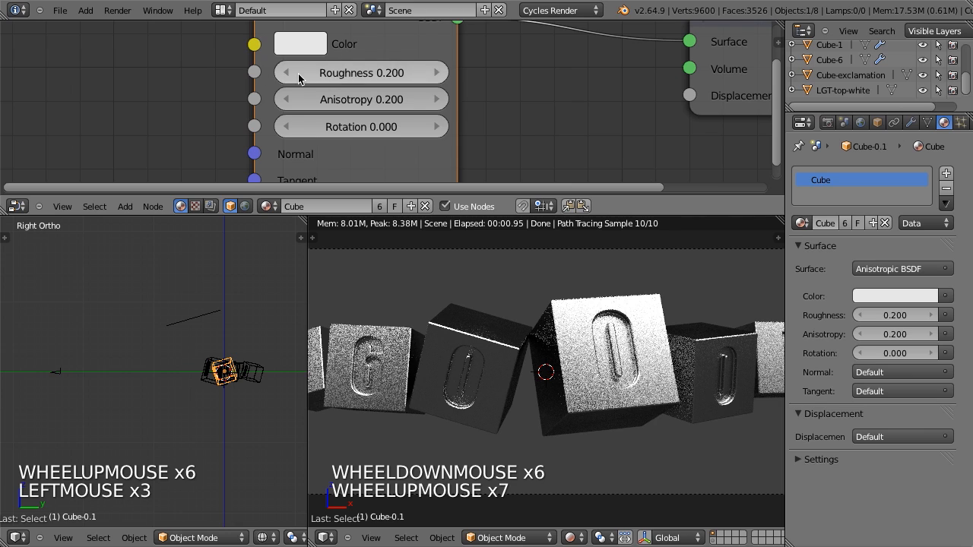
{"action": "left_click", "coordinate": [289, 73]}
{"action": "left_click", "coordinate": [436, 73]}
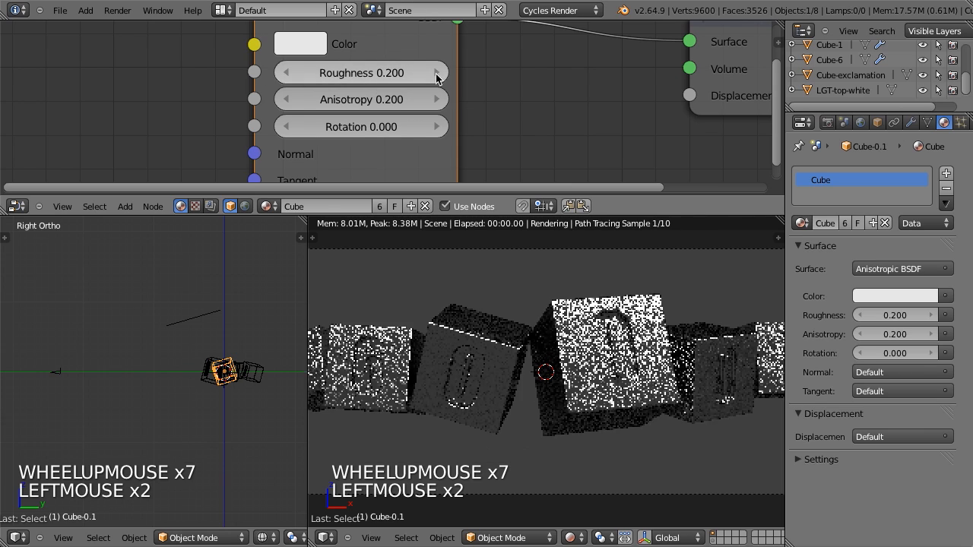
{"action": "left_click", "coordinate": [436, 73]}
{"action": "left_click", "coordinate": [406, 71], "text": "ctrl"}
{"action": "type", "text": ".25"}
{"action": "key", "text": "Return"}
{"action": "scroll", "coordinate": [479, 87], "scroll_direction": "down", "scroll_amount": 11}
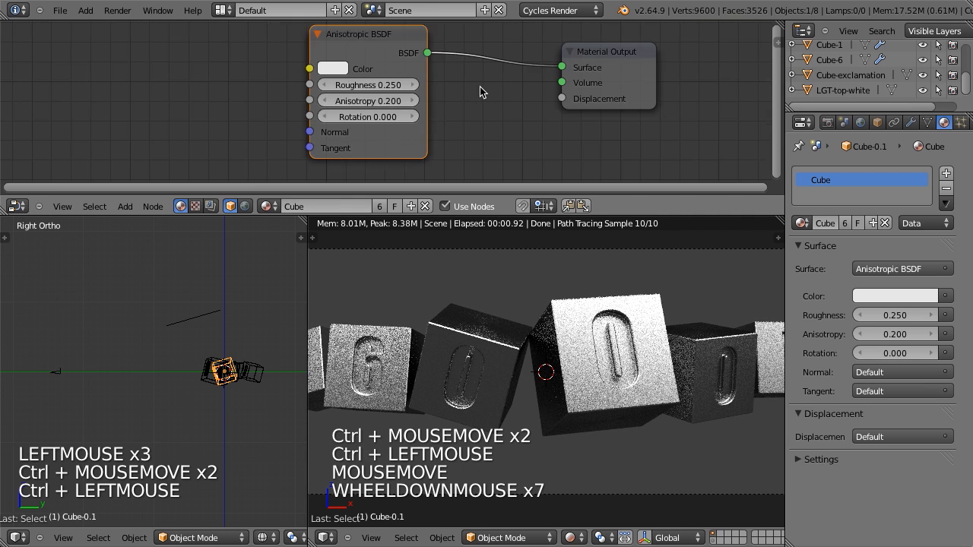
- Move the Material Output node farther away from the Anisotropic BSDF node in the Cube material's node tree
{"action": "left_click_drag", "start_coordinate": [542, 60], "coordinate": [610, 61]}
{"action": "left_click", "coordinate": [384, 60]}
{"action": "scroll", "coordinate": [500, 96], "scroll_direction": "down", "scroll_amount": 5}
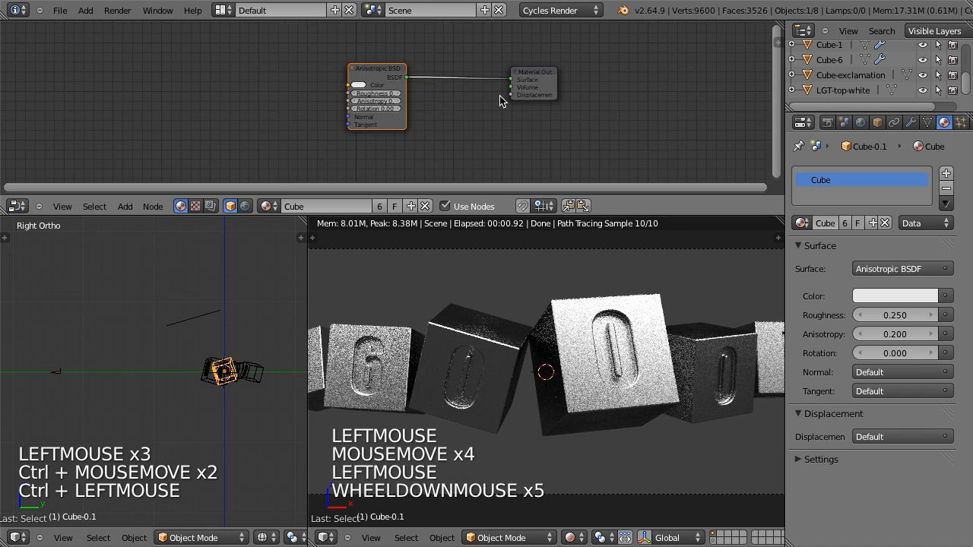
{"action": "scroll", "coordinate": [500, 97], "scroll_direction": "up", "scroll_amount": 5}
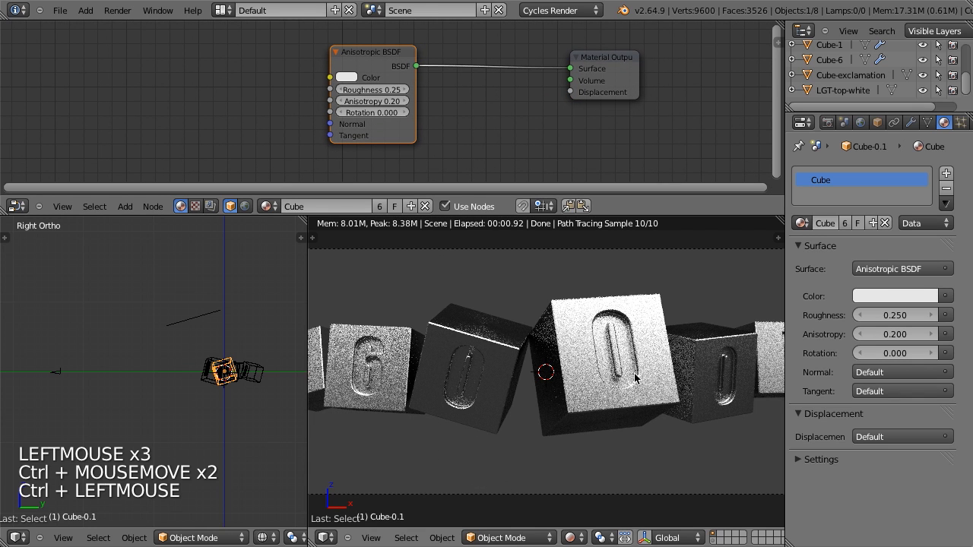
{"action": "scroll", "coordinate": [626, 360], "scroll_direction": "down", "scroll_amount": 1}
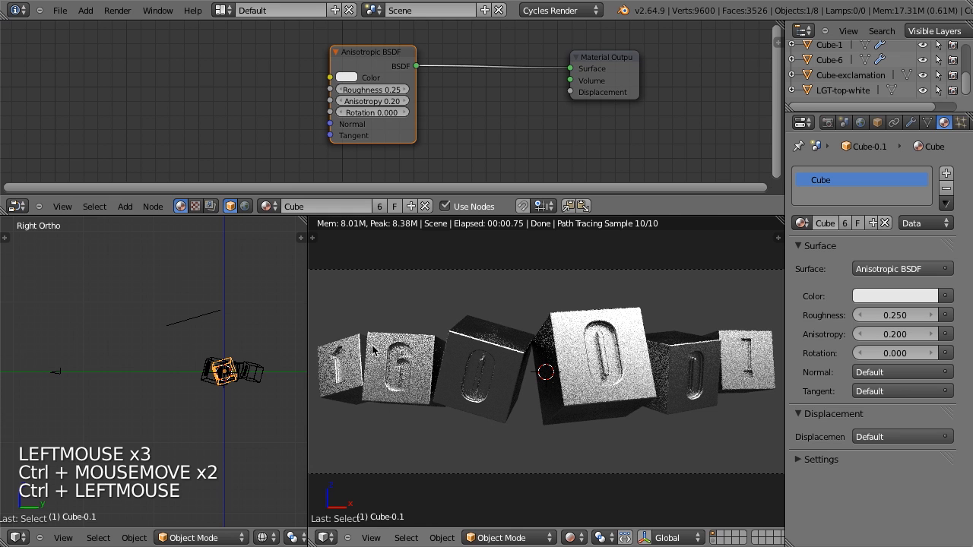
- Display the side view in solid shading from an angled direction and maximize it with all six blocks framed
{"action": "scroll", "coordinate": [204, 380], "scroll_direction": "up", "scroll_amount": 6}
{"action": "mouse_move", "coordinate": [204, 380]}
{"action": "middle_mouse_down", "text": "shift"}
{"action": "mouse_move", "coordinate": [198, 335]}
{"action": "mouse_move", "coordinate": [167, 384]}
{"action": "middle_mouse_up", "text": "shift"}
{"action": "key", "text": "z"}
{"action": "middle_click_drag", "start_coordinate": [167, 384], "coordinate": [187, 371]}
{"action": "scroll", "coordinate": [213, 396], "scroll_direction": "up", "scroll_amount": 2}
{"action": "scroll", "coordinate": [213, 396], "scroll_direction": "down", "scroll_amount": 3}
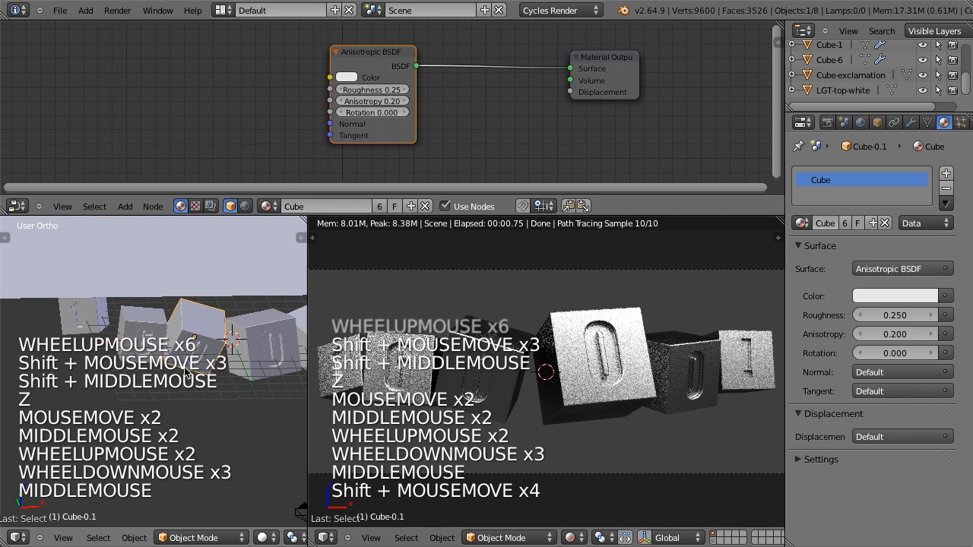
{"action": "key", "text": "shift+space"}
{"action": "middle_click_drag", "start_coordinate": [441, 330], "coordinate": [474, 298], "text": "shift"}
{"action": "scroll", "coordinate": [393, 387], "scroll_direction": "up", "scroll_amount": 1}
{"action": "scroll", "coordinate": [393, 387], "scroll_direction": "down", "scroll_amount": 2}
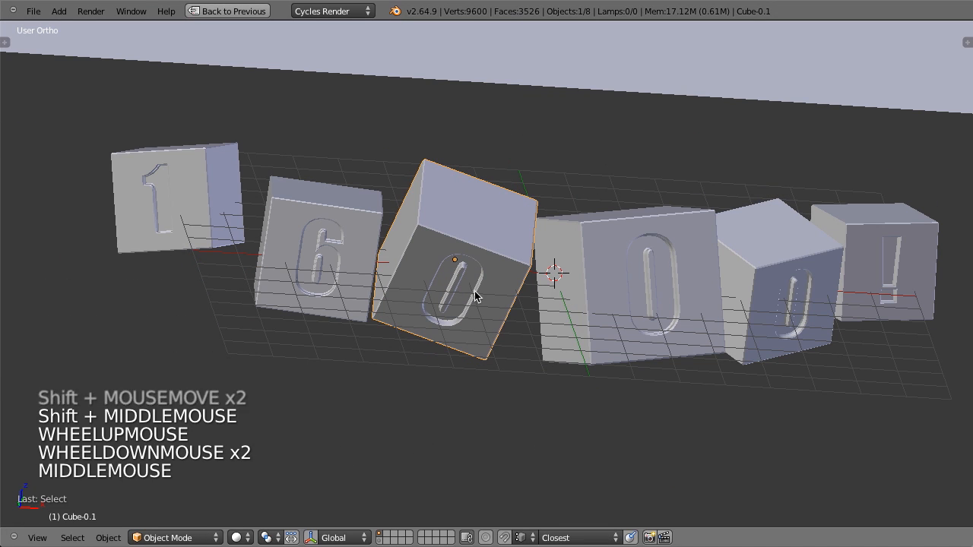
- Select the engraved 1 block, switch it to Vertex Paint mode and display the scene in wireframe
{"action": "right_click", "coordinate": [232, 187]}
{"action": "middle_click_drag", "start_coordinate": [232, 187], "coordinate": [350, 241], "text": "shift"}
{"action": "scroll", "coordinate": [224, 241], "scroll_direction": "up", "scroll_amount": 5}
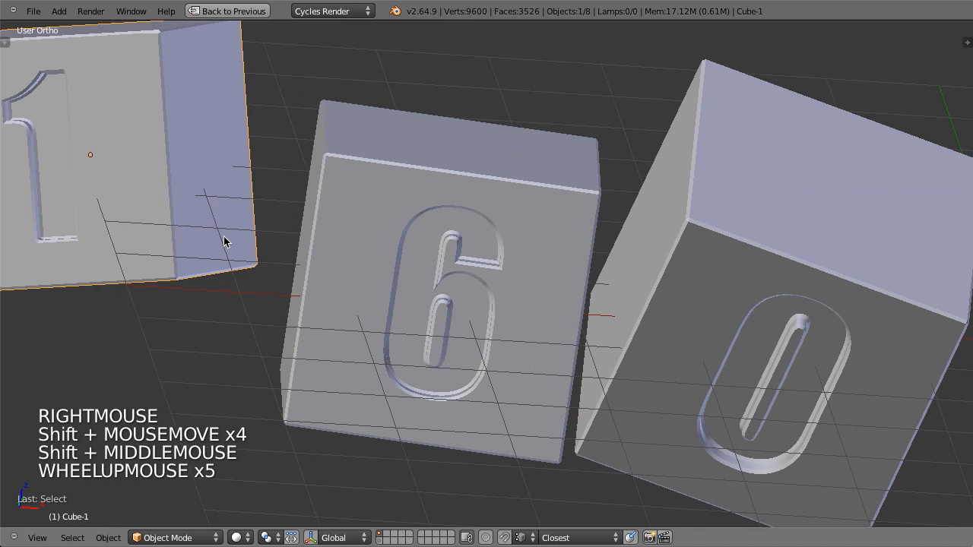
{"action": "key", "text": "v"}
{"action": "scroll", "coordinate": [385, 289], "scroll_direction": "up", "scroll_amount": 3}
{"action": "mouse_move", "coordinate": [142, 191]}
{"action": "middle_mouse_down", "text": "shift"}
{"action": "mouse_move", "coordinate": [384, 288]}
{"action": "mouse_move", "coordinate": [380, 276]}
{"action": "mouse_move", "coordinate": [549, 313]}
{"action": "middle_mouse_up", "text": "shift"}
{"action": "key", "text": "z"}
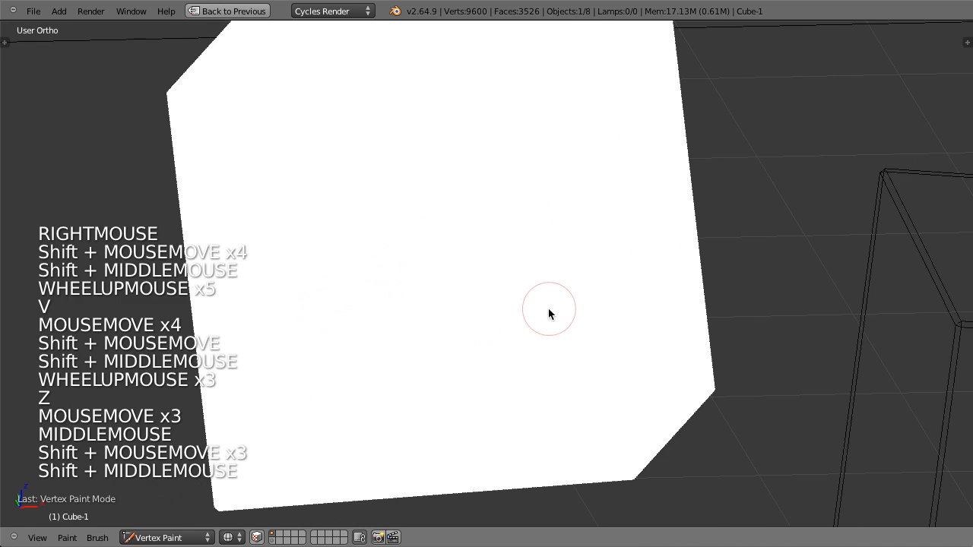
- Return to Object Mode, re-enter Vertex Paint mode and apply Dirty Vertex Colors to the 1 block
{"action": "scroll", "coordinate": [549, 311], "scroll_direction": "down", "scroll_amount": 2}
{"action": "left_click", "coordinate": [168, 537]}
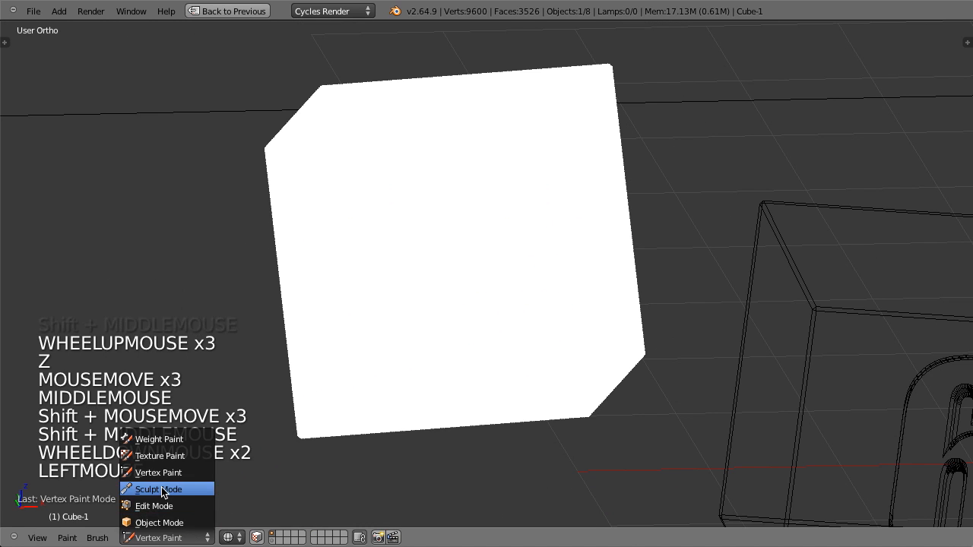
{"action": "left_click", "coordinate": [159, 522]}
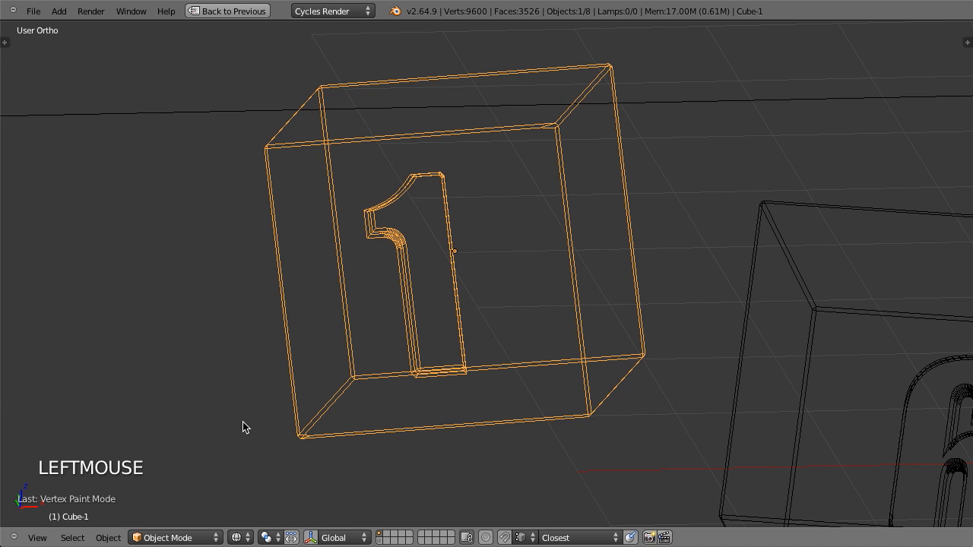
{"action": "key", "text": "v"}
{"action": "left_click", "coordinate": [67, 537]}
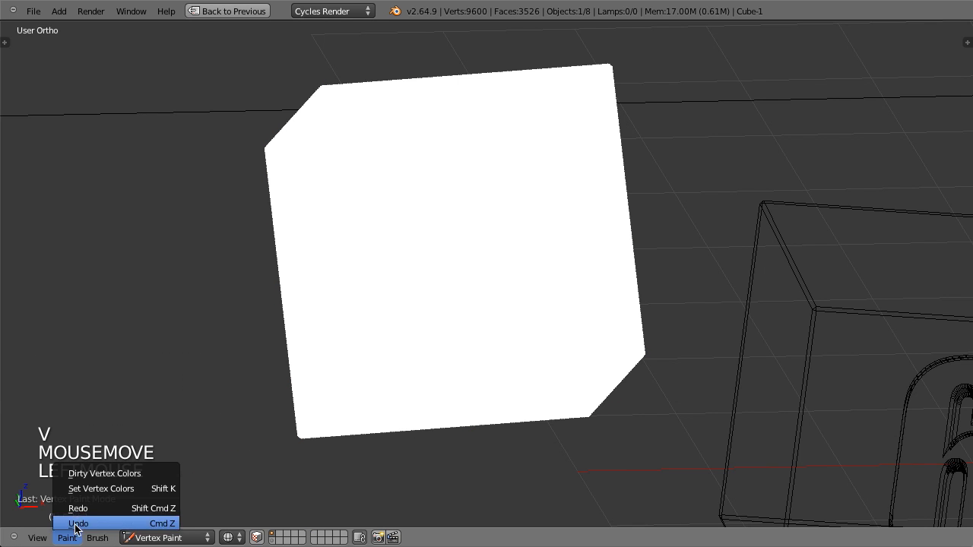
{"action": "left_click", "coordinate": [97, 473]}
- Examine the dirty vertex shading around the engraved digit and across the faces of the 1 block
{"action": "scroll", "coordinate": [322, 365], "scroll_direction": "down", "scroll_amount": 3}
{"action": "mouse_move", "coordinate": [321, 365]}
{"action": "middle_mouse_down"}
{"action": "mouse_move", "coordinate": [446, 391]}
{"action": "mouse_move", "coordinate": [558, 274]}
{"action": "mouse_move", "coordinate": [495, 202]}
{"action": "mouse_move", "coordinate": [501, 282]}
{"action": "middle_mouse_up"}
{"action": "scroll", "coordinate": [504, 234], "scroll_direction": "up", "scroll_amount": 6}
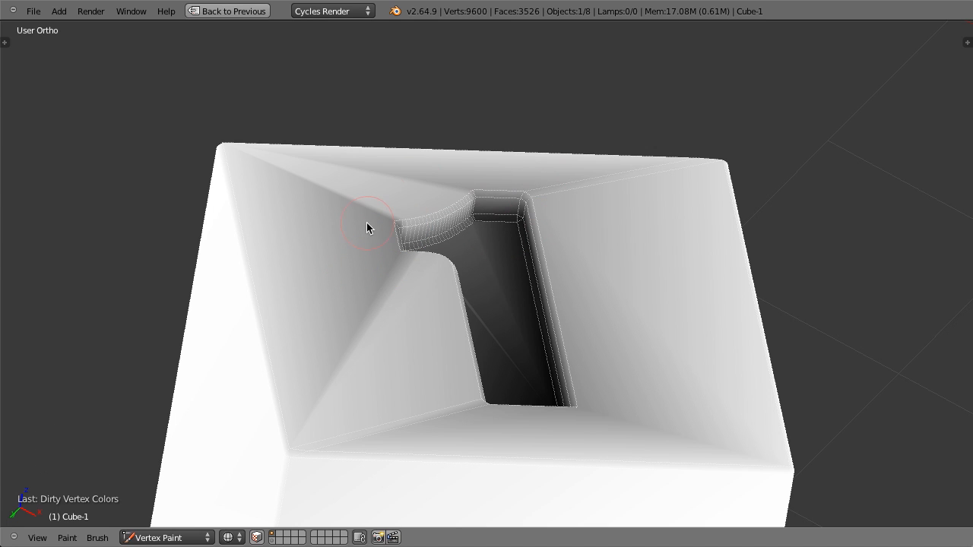
{"action": "middle_click_drag", "start_coordinate": [472, 182], "coordinate": [418, 339]}
{"action": "middle_click_drag", "start_coordinate": [483, 355], "coordinate": [535, 330], "text": "shift"}
{"action": "scroll", "coordinate": [524, 330], "scroll_direction": "up", "scroll_amount": 4}
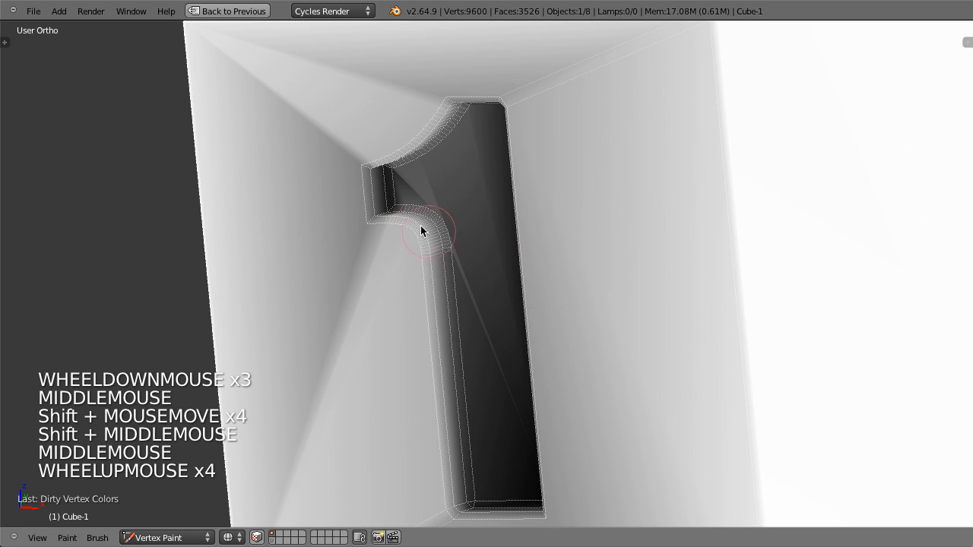
{"action": "scroll", "coordinate": [481, 289], "scroll_direction": "down", "scroll_amount": 4}
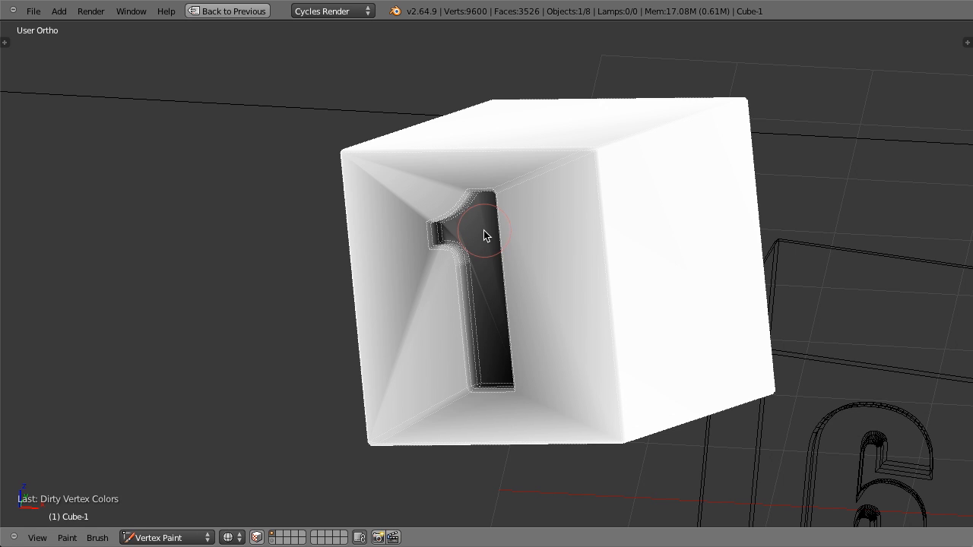
{"action": "scroll", "coordinate": [480, 250], "scroll_direction": "up", "scroll_amount": 3}
{"action": "scroll", "coordinate": [469, 206], "scroll_direction": "down", "scroll_amount": 2}
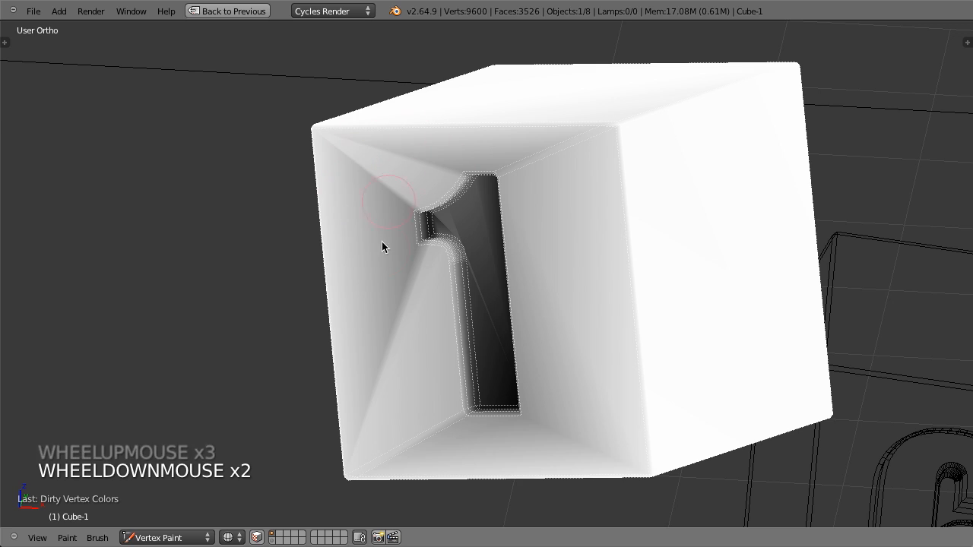
- Select all faces of the 1 block except the digit's recess in Edit Mode, and return to Vertex Paint mode
{"action": "key", "text": "Tab"}
{"action": "key", "text": "z"}
{"action": "key", "text": "ctrl+Tab"}
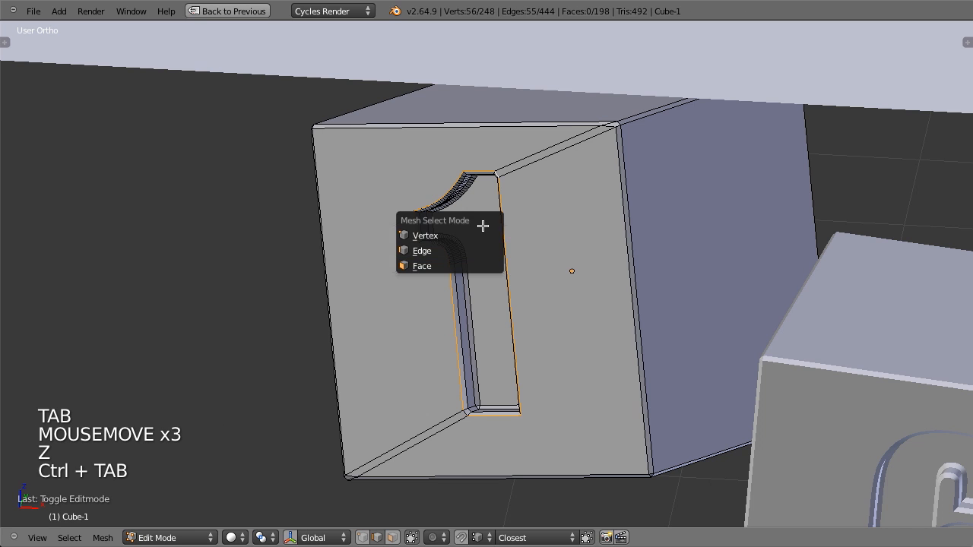
{"action": "mouse_move", "coordinate": [673, 282]}
{"action": "middle_mouse_down"}
{"action": "mouse_move", "coordinate": [628, 271]}
{"action": "mouse_move", "coordinate": [502, 276]}
{"action": "mouse_move", "coordinate": [552, 219]}
{"action": "mouse_move", "coordinate": [504, 174]}
{"action": "mouse_move", "coordinate": [521, 169]}
{"action": "middle_mouse_up"}
{"action": "key", "text": "z"}
{"action": "scroll", "coordinate": [502, 276], "scroll_direction": "up", "scroll_amount": 2}
{"action": "key", "text": "a"}
{"action": "key", "text": "a"}
{"action": "mouse_move", "coordinate": [523, 207]}
{"action": "left_mouse_down", "text": "ctrl+shift"}
{"action": "mouse_move", "coordinate": [447, 84]}
{"action": "mouse_move", "coordinate": [428, 122]}
{"action": "mouse_move", "coordinate": [454, 321]}
{"action": "mouse_move", "coordinate": [521, 513]}
{"action": "mouse_move", "coordinate": [525, 501]}
{"action": "left_mouse_up", "text": "ctrl+shift"}
{"action": "mouse_move", "coordinate": [458, 321]}
{"action": "middle_mouse_down"}
{"action": "mouse_move", "coordinate": [524, 297]}
{"action": "mouse_move", "coordinate": [490, 282]}
{"action": "middle_mouse_up"}
{"action": "key", "text": "z"}
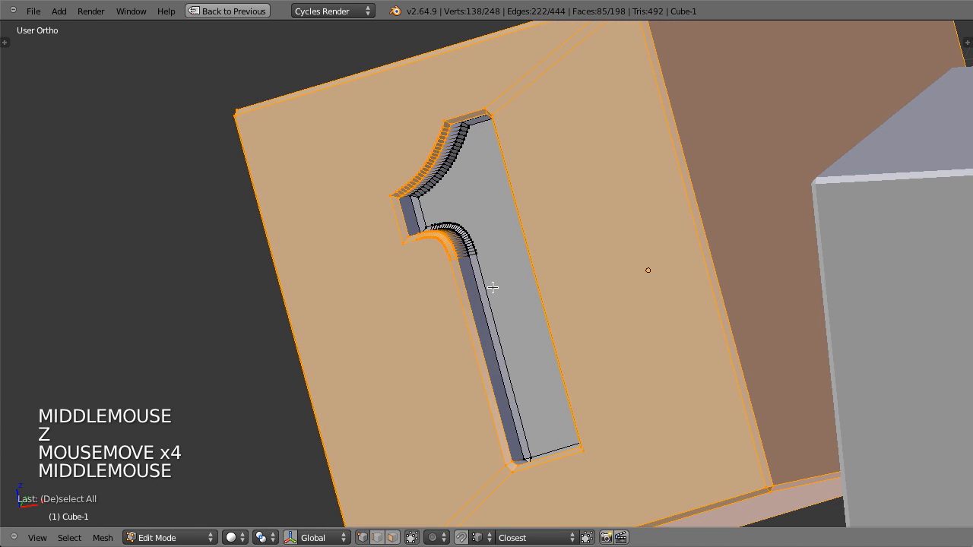
{"action": "key", "text": "Tab"}
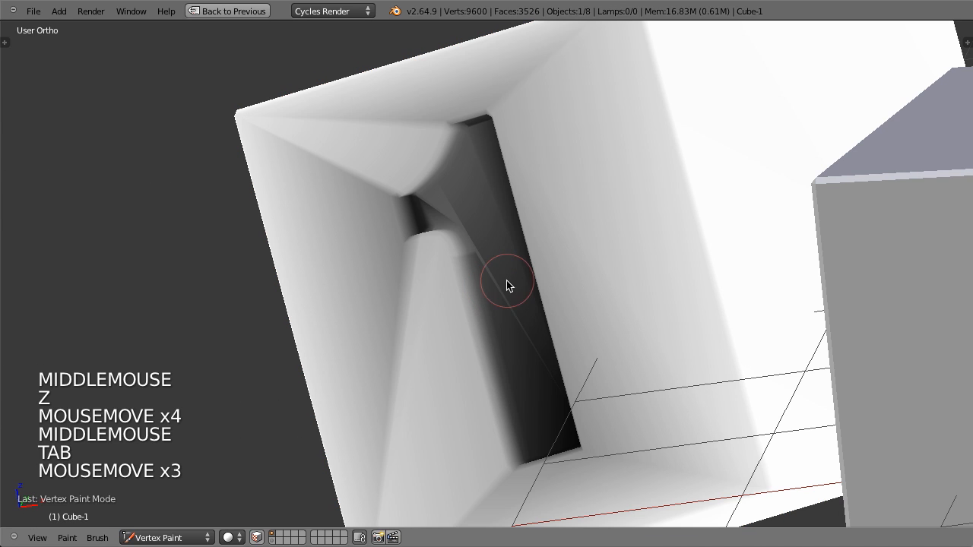
- Enable face selection masking so vertex painting affects only the 1 block's selected outer faces
{"action": "left_click", "coordinate": [256, 538]}
{"action": "middle_click_drag", "start_coordinate": [419, 255], "coordinate": [408, 280]}
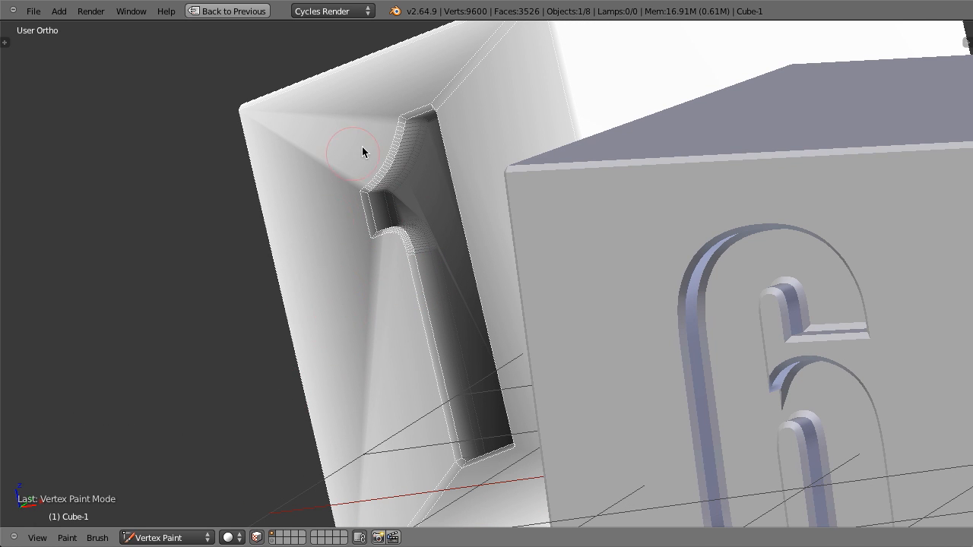
{"action": "scroll", "coordinate": [425, 199], "scroll_direction": "down", "scroll_amount": 3}
{"action": "middle_click_drag", "start_coordinate": [424, 198], "coordinate": [497, 251]}
{"action": "scroll", "coordinate": [497, 251], "scroll_direction": "up", "scroll_amount": 5}
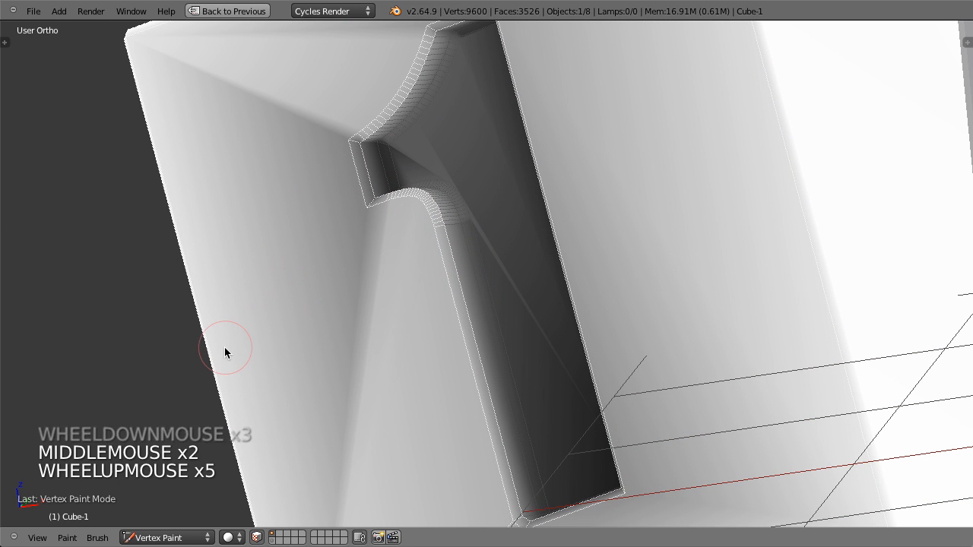
- Fill the 1 block's masked outer faces with white using Set Vertex Colors, and clear the face selection
{"action": "left_click", "coordinate": [68, 538]}
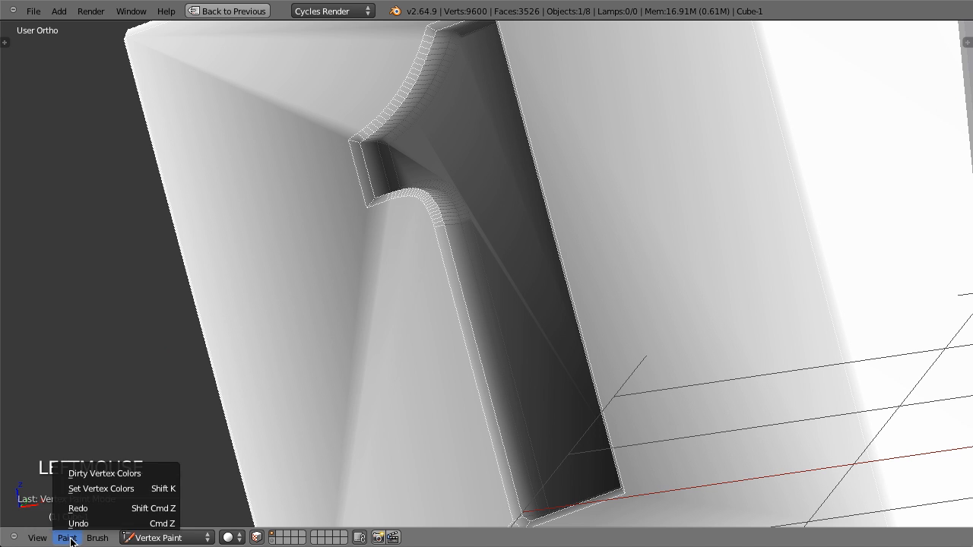
{"action": "left_click", "coordinate": [104, 490]}
{"action": "scroll", "coordinate": [298, 362], "scroll_direction": "down", "scroll_amount": 4}
{"action": "middle_click_drag", "start_coordinate": [266, 342], "coordinate": [583, 286]}
{"action": "scroll", "coordinate": [612, 270], "scroll_direction": "down", "scroll_amount": 4}
{"action": "key", "text": "a"}
{"action": "key", "text": "a"}
{"action": "key", "text": "a"}
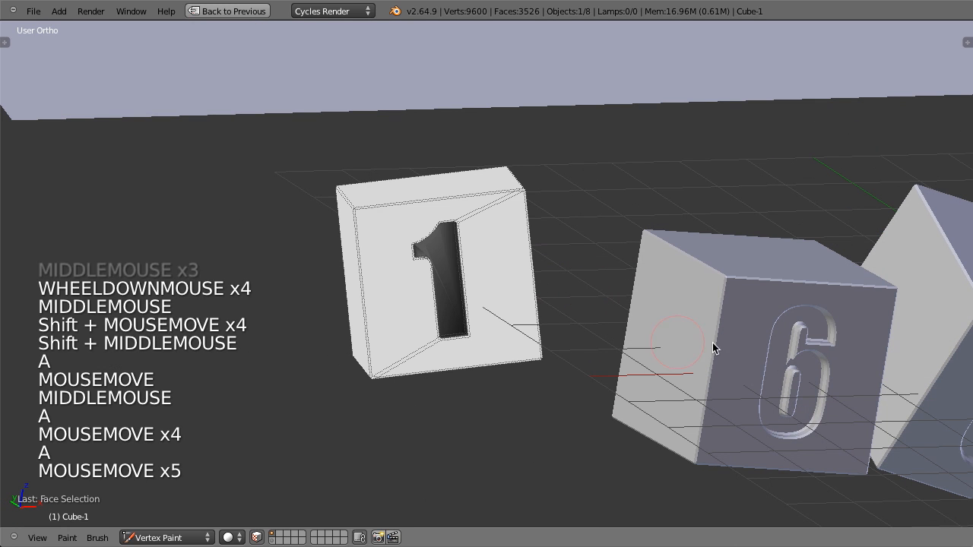
- Leave Vertex Paint on the 1 block, select the 6 block and switch it to Vertex Paint mode
{"action": "right_click", "coordinate": [775, 287]}
{"action": "mouse_move", "coordinate": [775, 287]}
{"action": "middle_mouse_down", "text": "shift"}
{"action": "mouse_move", "coordinate": [699, 318]}
{"action": "mouse_move", "coordinate": [474, 315]}
{"action": "mouse_move", "coordinate": [536, 291]}
{"action": "middle_mouse_up", "text": "shift"}
{"action": "key", "text": "v"}
{"action": "right_click", "coordinate": [723, 347]}
{"action": "key", "text": "v"}
- Select the 6 block's faces outside the engraved recess in Edit Mode, and return to Vertex Paint mode
{"action": "scroll", "coordinate": [504, 301], "scroll_direction": "up", "scroll_amount": 3}
{"action": "key", "text": "Tab"}
{"action": "middle_click_drag", "start_coordinate": [567, 285], "coordinate": [492, 263]}
{"action": "mouse_move", "coordinate": [494, 311]}
{"action": "middle_mouse_down"}
{"action": "mouse_move", "coordinate": [463, 286]}
{"action": "mouse_move", "coordinate": [494, 287]}
{"action": "middle_mouse_up"}
{"action": "key", "text": "z"}
{"action": "mouse_move", "coordinate": [606, 291]}
{"action": "middle_mouse_down"}
{"action": "mouse_move", "coordinate": [416, 290]}
{"action": "mouse_move", "coordinate": [639, 259]}
{"action": "mouse_move", "coordinate": [706, 294]}
{"action": "mouse_move", "coordinate": [626, 52]}
{"action": "middle_mouse_up"}
{"action": "scroll", "coordinate": [415, 290], "scroll_direction": "up", "scroll_amount": 3}
{"action": "key", "text": "a"}
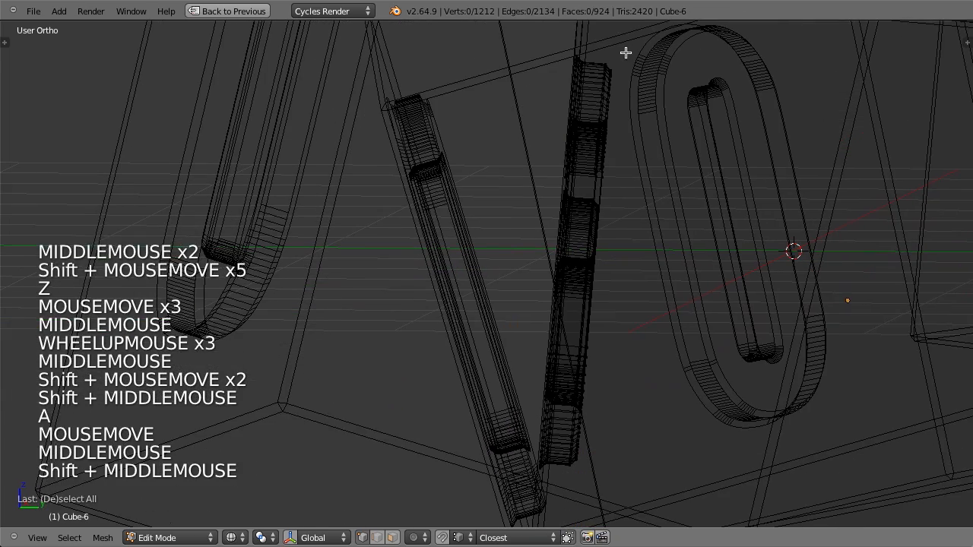
{"action": "mouse_move", "coordinate": [601, 42]}
{"action": "left_mouse_down", "text": "ctrl"}
{"action": "mouse_move", "coordinate": [771, 285]}
{"action": "mouse_move", "coordinate": [600, 528]}
{"action": "mouse_move", "coordinate": [555, 528]}
{"action": "left_mouse_up", "text": "ctrl"}
{"action": "key", "text": "ctrl+i"}
{"action": "scroll", "coordinate": [602, 337], "scroll_direction": "down", "scroll_amount": 7}
{"action": "middle_click_drag", "start_coordinate": [601, 337], "coordinate": [593, 342]}
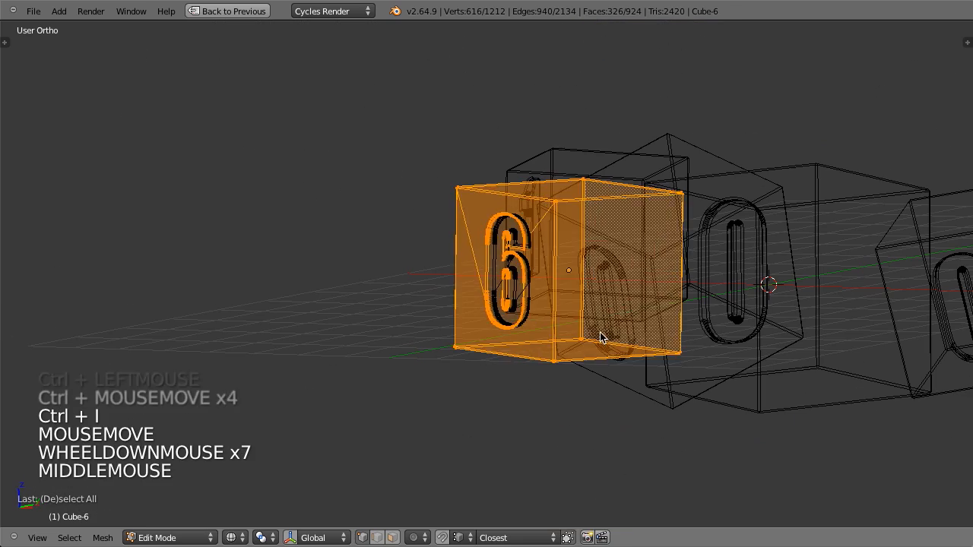
{"action": "key", "text": "Tab"}
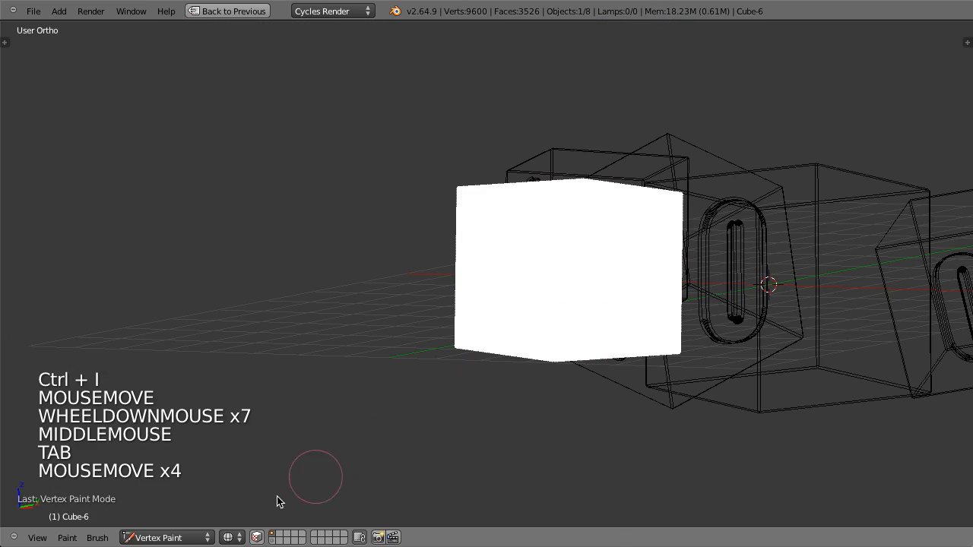
- Enable face selection masking on the 6 block and invert the selection so only the recessed digit faces are selected
{"action": "left_click", "coordinate": [257, 538]}
{"action": "scroll", "coordinate": [457, 322], "scroll_direction": "up", "scroll_amount": 4}
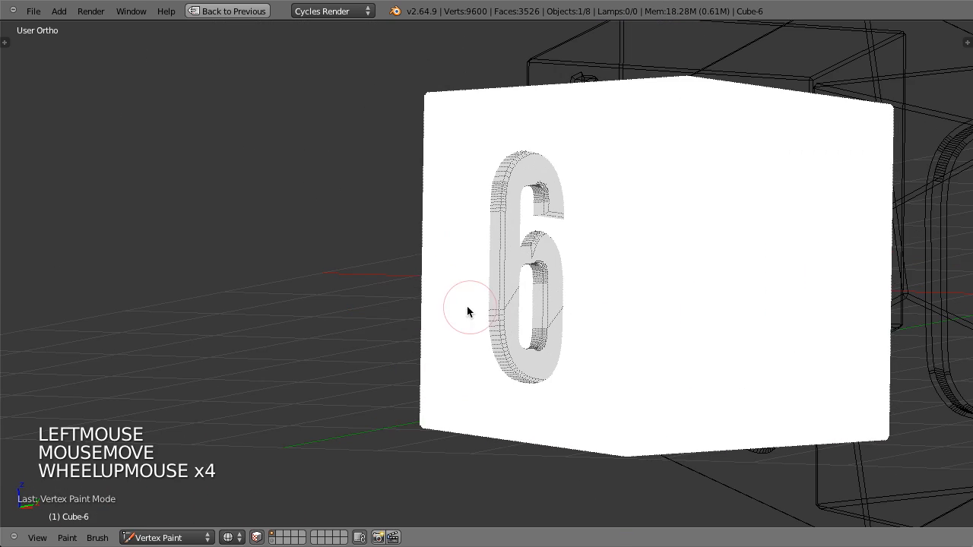
{"action": "middle_click_drag", "start_coordinate": [467, 305], "coordinate": [551, 337]}
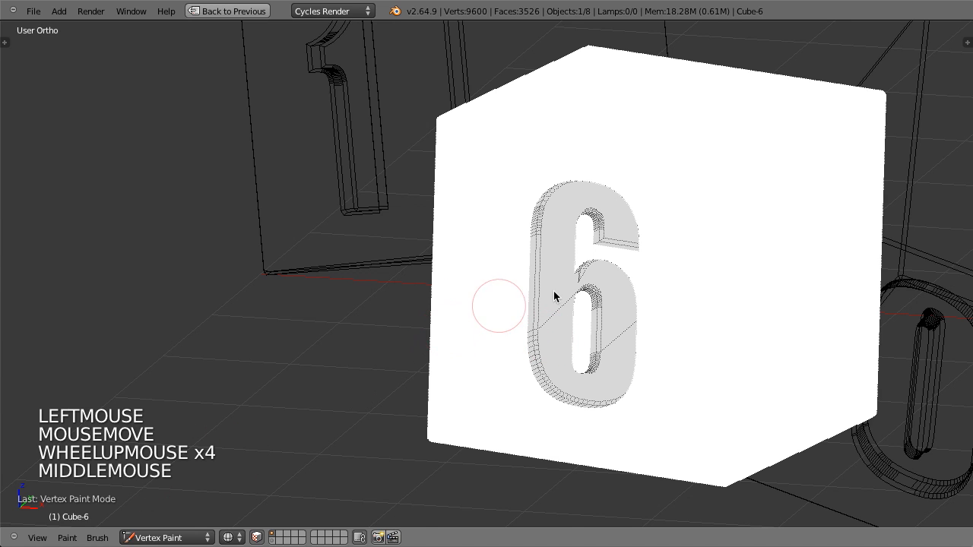
{"action": "key", "text": "Tab"}
{"action": "key", "text": "ctrl+Tab"}
{"action": "left_click", "coordinate": [569, 311]}
{"action": "key", "text": "ctrl+i"}
{"action": "key", "text": "Tab"}
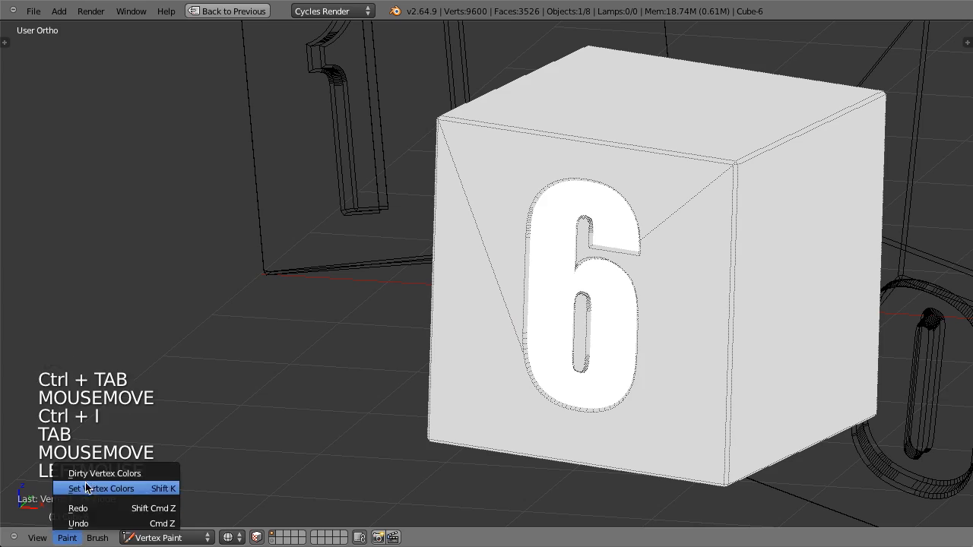
- Apply Dirty Vertex Colors to the recessed faces of the 6 and clear the face selection
{"action": "left_click", "coordinate": [93, 476]}
{"action": "middle_click_drag", "start_coordinate": [464, 361], "coordinate": [451, 264]}
{"action": "scroll", "coordinate": [380, 315], "scroll_direction": "up", "scroll_amount": 5}
{"action": "key", "text": "a"}
{"action": "scroll", "coordinate": [451, 264], "scroll_direction": "down", "scroll_amount": 5}
{"action": "middle_click", "coordinate": [481, 295]}
{"action": "key", "text": "Tab"}
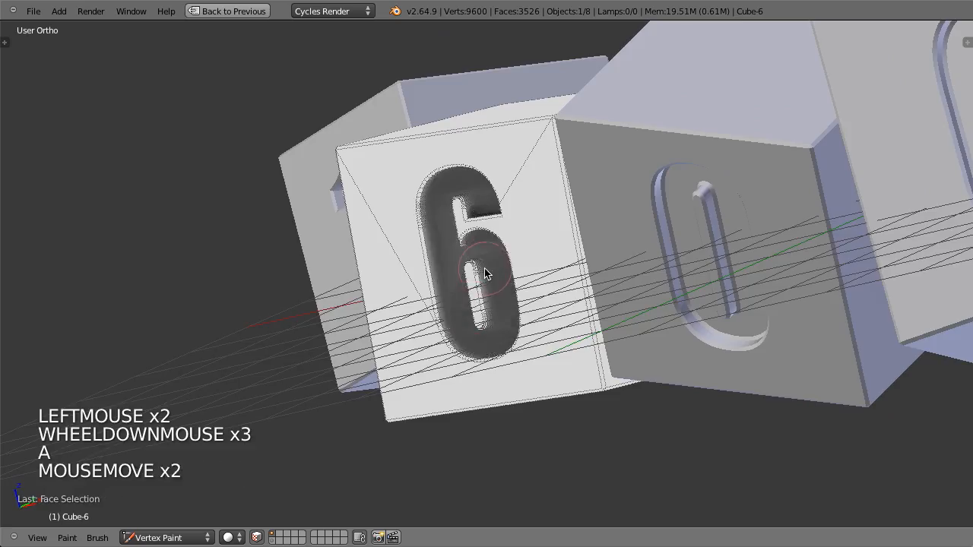
- Switch Vertex Paint mode from the 6 block to the first zero block and apply Dirty Vertex Colors to it
{"action": "scroll", "coordinate": [569, 330], "scroll_direction": "down", "scroll_amount": 4}
{"action": "mouse_move", "coordinate": [484, 268]}
{"action": "middle_mouse_down"}
{"action": "mouse_move", "coordinate": [570, 330]}
{"action": "mouse_move", "coordinate": [570, 250]}
{"action": "mouse_move", "coordinate": [314, 311]}
{"action": "middle_mouse_up"}
{"action": "key", "text": "v"}
{"action": "right_click", "coordinate": [615, 210]}
{"action": "key", "text": "v"}
{"action": "scroll", "coordinate": [315, 311], "scroll_direction": "up", "scroll_amount": 2}
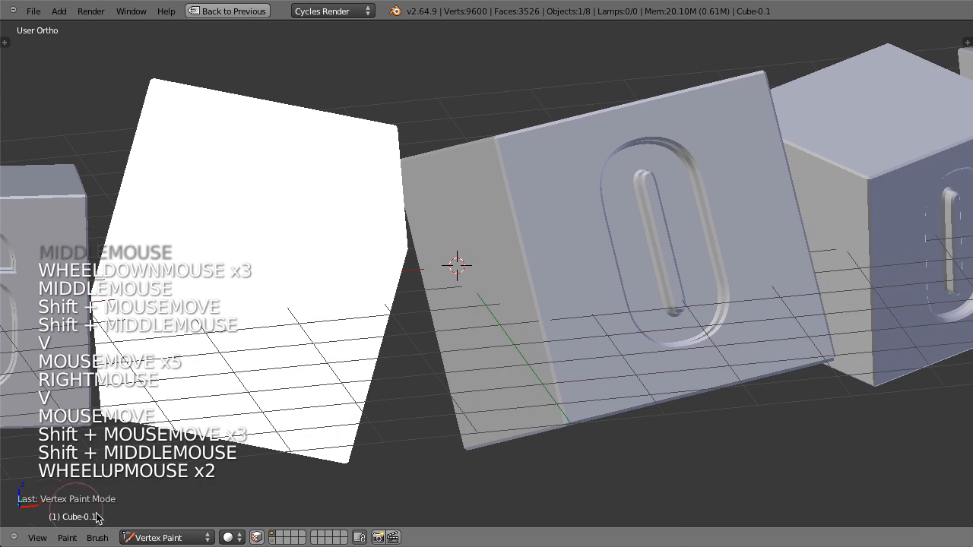
{"action": "left_click", "coordinate": [65, 537]}
{"action": "left_click", "coordinate": [94, 473]}
{"action": "middle_click_drag", "start_coordinate": [671, 263], "coordinate": [647, 237]}
- Select the first zero block's faces outside the engraved recess in Edit Mode, and return to Vertex Paint mode
{"action": "key", "text": "Tab"}
{"action": "middle_click_drag", "start_coordinate": [357, 275], "coordinate": [435, 283], "text": "shift"}
{"action": "middle_click_drag", "start_coordinate": [435, 282], "coordinate": [277, 270]}
{"action": "key", "text": "z"}
{"action": "scroll", "coordinate": [410, 292], "scroll_direction": "up", "scroll_amount": 3}
{"action": "middle_click_drag", "start_coordinate": [410, 292], "coordinate": [427, 282]}
{"action": "scroll", "coordinate": [427, 282], "scroll_direction": "up", "scroll_amount": 4}
{"action": "middle_click_drag", "start_coordinate": [398, 312], "coordinate": [448, 251], "text": "shift"}
{"action": "key", "text": "a"}
{"action": "key", "text": "ctrl+Tab"}
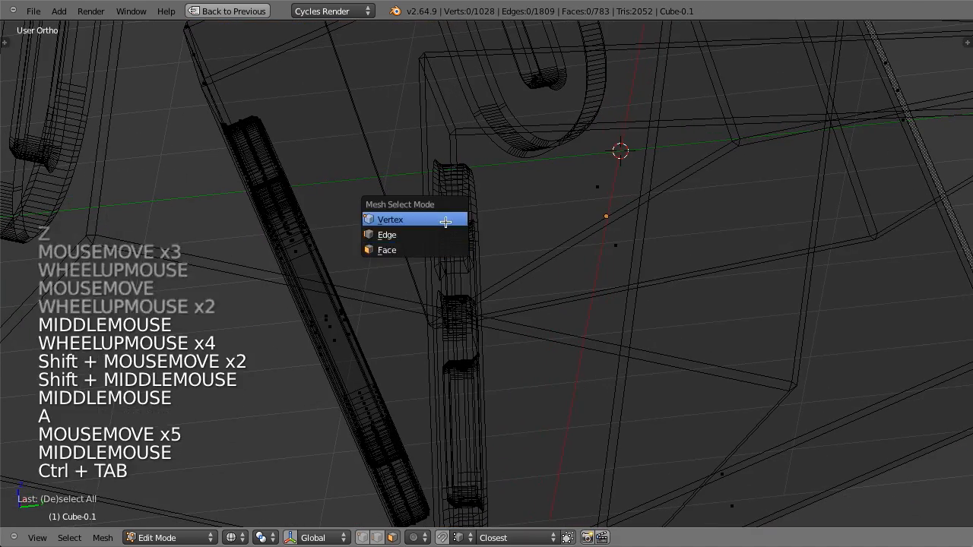
{"action": "middle_click_drag", "start_coordinate": [280, 169], "coordinate": [290, 154], "text": "shift"}
{"action": "mouse_move", "coordinate": [245, 102]}
{"action": "left_mouse_down", "text": "ctrl"}
{"action": "mouse_move", "coordinate": [250, 80]}
{"action": "mouse_move", "coordinate": [515, 448]}
{"action": "mouse_move", "coordinate": [502, 524]}
{"action": "left_mouse_up", "text": "ctrl"}
{"action": "key", "text": "ctrl+i"}
{"action": "key", "text": "Tab"}
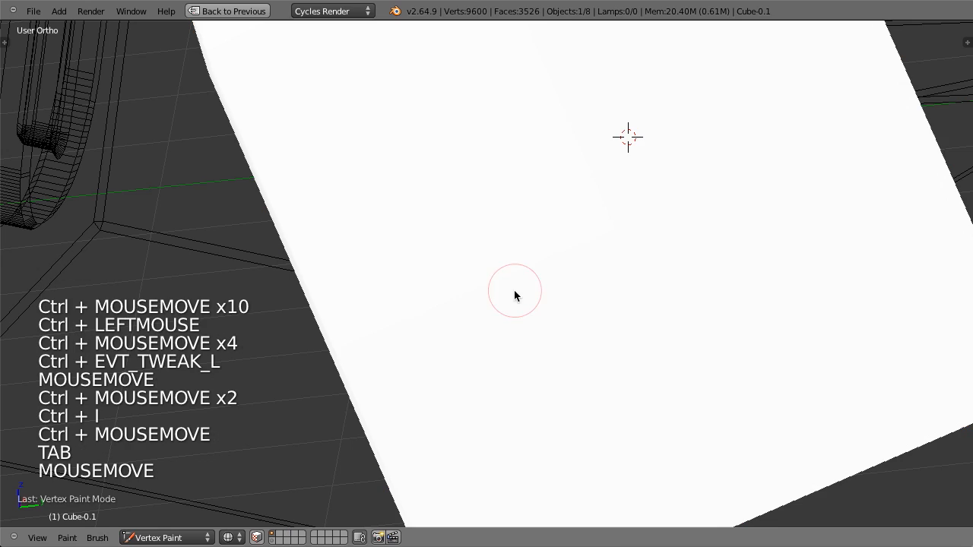
- Try Set Vertex Colors on the first zero block without face masking, and undo the fill
{"action": "scroll", "coordinate": [343, 384], "scroll_direction": "down", "scroll_amount": 2}
{"action": "scroll", "coordinate": [343, 385], "scroll_direction": "down", "scroll_amount": 1}
{"action": "middle_click_drag", "start_coordinate": [343, 384], "coordinate": [527, 288]}
{"action": "key", "text": "shift+k"}
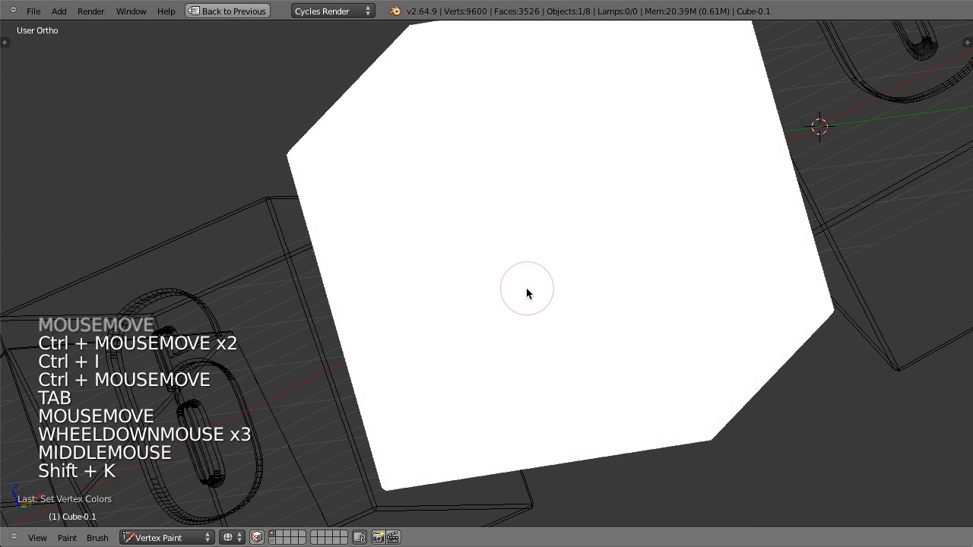
{"action": "key", "text": "ctrl+z"}
{"action": "scroll", "coordinate": [225, 524], "scroll_direction": "up", "scroll_amount": 1}
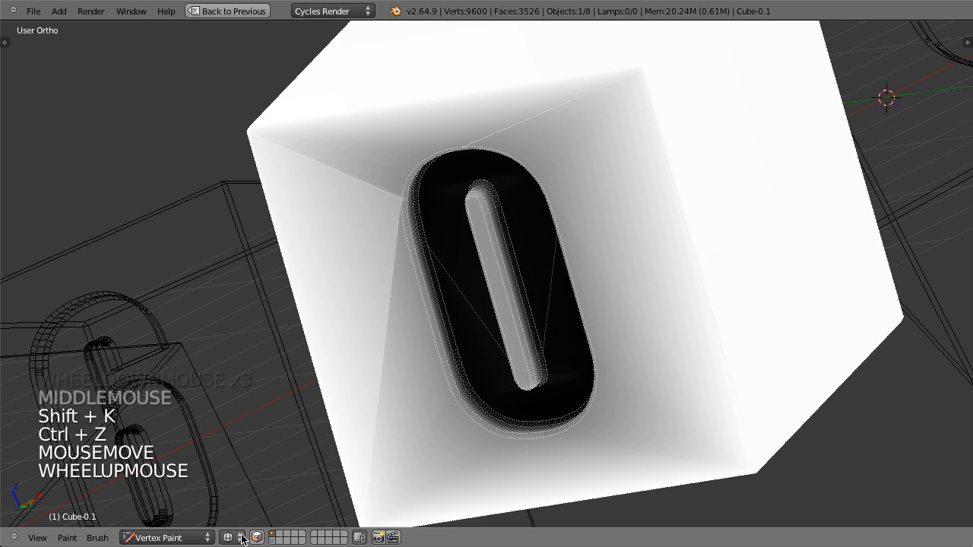
- Enable face selection masking on the first zero block and fill its selected outer faces with white vertex color
{"action": "left_click", "coordinate": [256, 537]}
{"action": "key", "text": "shift+k"}
{"action": "scroll", "coordinate": [469, 302], "scroll_direction": "down", "scroll_amount": 7}
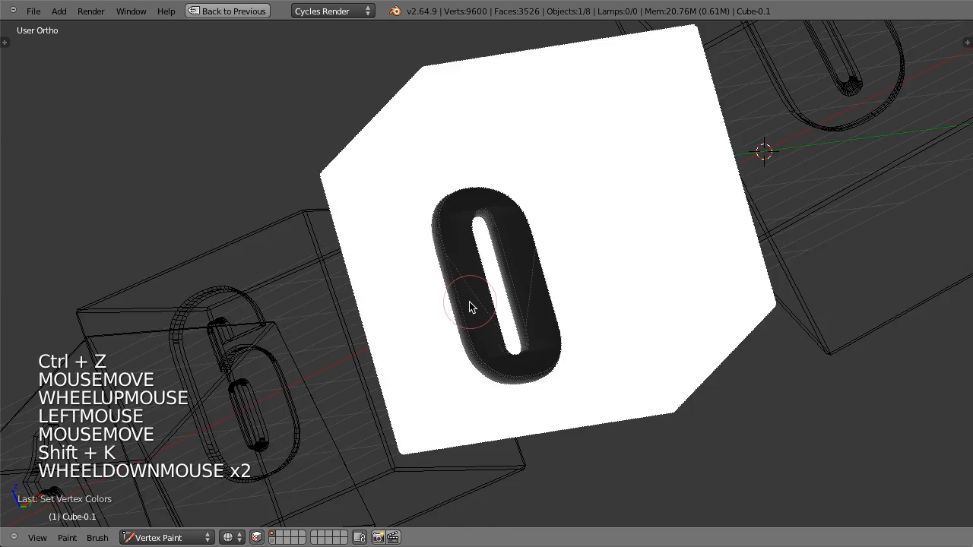
{"action": "key", "text": "Tab"}
{"action": "middle_click_drag", "start_coordinate": [636, 216], "coordinate": [516, 235], "text": "shift"}
{"action": "key", "text": "t"}
{"action": "scroll", "coordinate": [58, 131], "scroll_direction": "up", "scroll_amount": 2}
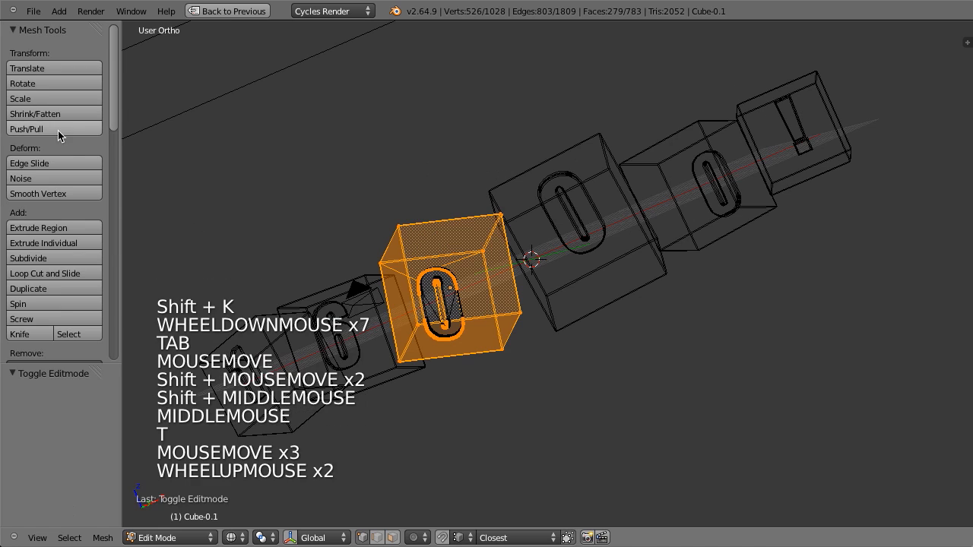
{"action": "key", "text": "t"}
{"action": "key", "text": "Tab"}
- Leave Vertex Paint mode, select the middle zero block and enter Edit Mode on it in solid shading
{"action": "right_click", "coordinate": [503, 282]}
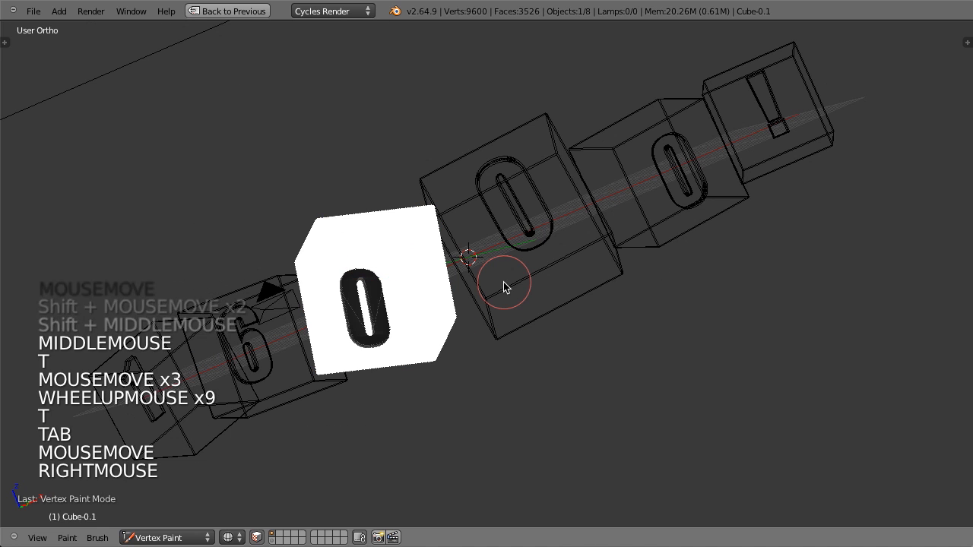
{"action": "key", "text": "v"}
{"action": "right_click", "coordinate": [518, 275]}
{"action": "key", "text": "Tab"}
{"action": "middle_click_drag", "start_coordinate": [519, 275], "coordinate": [548, 304]}
{"action": "key", "text": "z"}
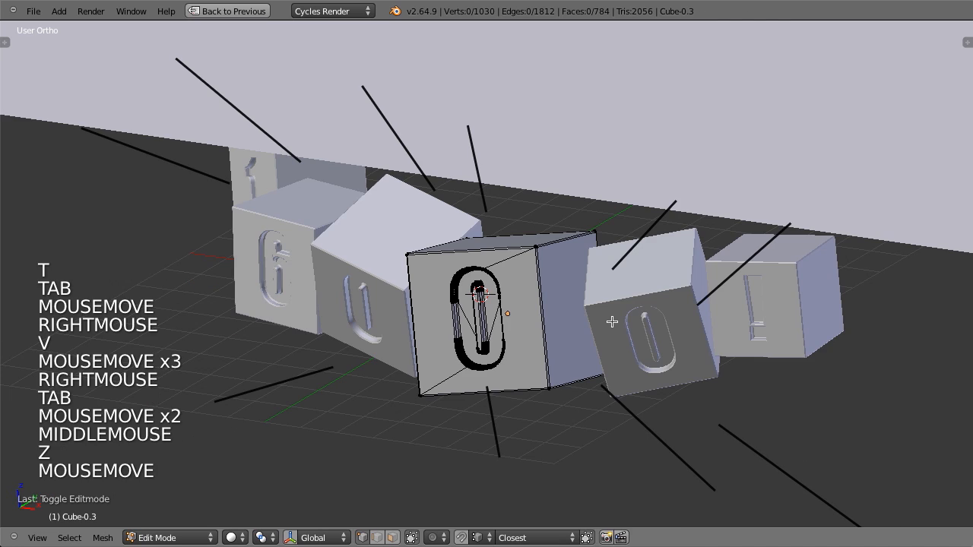
- Clear the grease pencil strokes drawn around the blocks from the viewport
{"action": "key", "text": "n"}
{"action": "scroll", "coordinate": [861, 273], "scroll_direction": "up", "scroll_amount": 20}
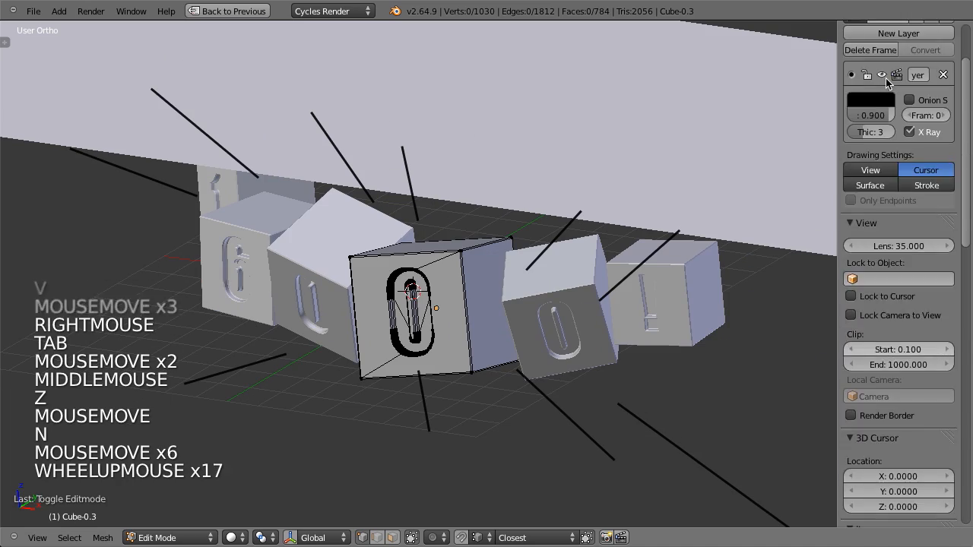
{"action": "left_click", "coordinate": [877, 142]}
{"action": "key", "text": "n"}
- Select the middle zero block's faces outside the engraved recess in Edit Mode, and switch to Vertex Paint mode
{"action": "scroll", "coordinate": [478, 324], "scroll_direction": "up", "scroll_amount": 6}
{"action": "middle_click_drag", "start_coordinate": [582, 321], "coordinate": [392, 321], "text": "shift"}
{"action": "key", "text": "a"}
{"action": "middle_click_drag", "start_coordinate": [588, 219], "coordinate": [418, 231]}
{"action": "key", "text": "z"}
{"action": "middle_click_drag", "start_coordinate": [416, 231], "coordinate": [406, 250]}
{"action": "mouse_move", "coordinate": [430, 36]}
{"action": "left_mouse_down", "text": "ctrl+shift"}
{"action": "mouse_move", "coordinate": [469, 43]}
{"action": "mouse_move", "coordinate": [532, 378]}
{"action": "mouse_move", "coordinate": [507, 443]}
{"action": "mouse_move", "coordinate": [492, 444]}
{"action": "left_mouse_up", "text": "ctrl+shift"}
{"action": "mouse_move", "coordinate": [491, 444]}
{"action": "middle_mouse_down"}
{"action": "mouse_move", "coordinate": [241, 239]}
{"action": "mouse_move", "coordinate": [495, 271]}
{"action": "middle_mouse_up"}
{"action": "key", "text": "x"}
{"action": "key", "text": "z"}
{"action": "key", "text": "Tab"}
{"action": "key", "text": "v"}
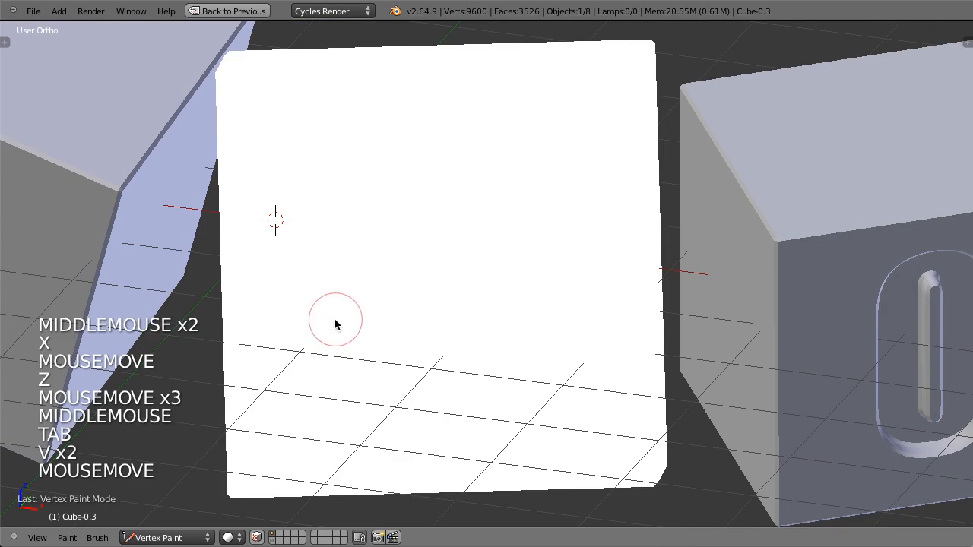
- Apply Dirty Vertex Colors to the middle zero block, then fill its selected outer faces with white using face selection masking
{"action": "left_click", "coordinate": [67, 538]}
{"action": "left_click", "coordinate": [114, 471]}
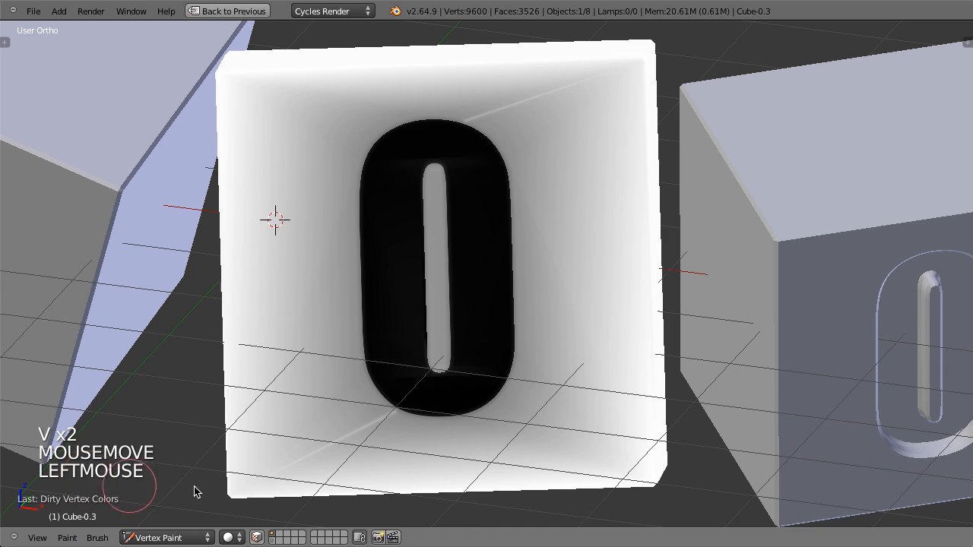
{"action": "left_click", "coordinate": [257, 538]}
{"action": "middle_click_drag", "start_coordinate": [464, 228], "coordinate": [586, 289]}
{"action": "key", "text": "shift+k"}
{"action": "scroll", "coordinate": [445, 223], "scroll_direction": "down", "scroll_amount": 4}
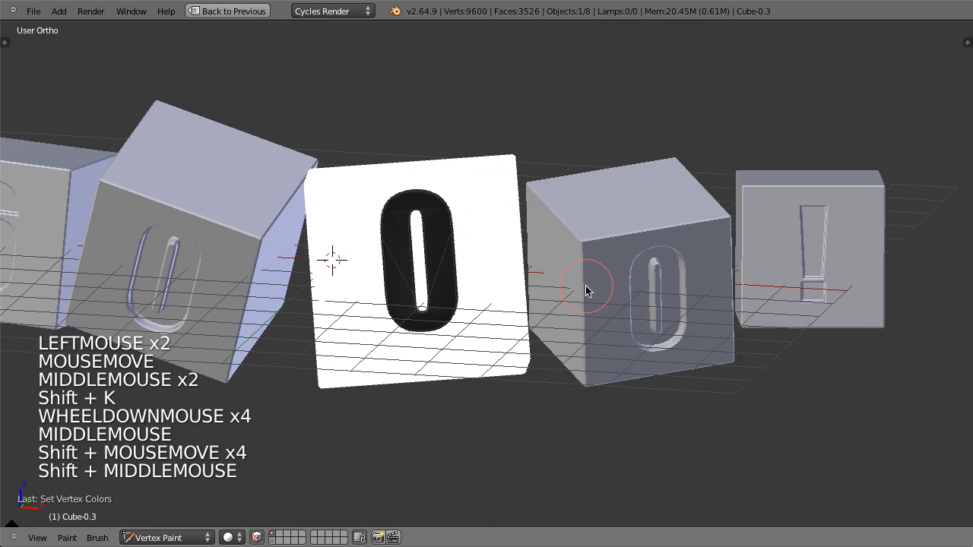
- Switch to the last zero block, select its faces outside the engraved recess in Edit Mode, and enter Vertex Paint mode
{"action": "key", "text": "v"}
{"action": "right_click", "coordinate": [699, 278]}
{"action": "key", "text": "Tab"}
{"action": "scroll", "coordinate": [634, 327], "scroll_direction": "up", "scroll_amount": 4}
{"action": "key", "text": "z"}
{"action": "mouse_move", "coordinate": [699, 278]}
{"action": "middle_mouse_down"}
{"action": "mouse_move", "coordinate": [634, 327]}
{"action": "mouse_move", "coordinate": [482, 235]}
{"action": "mouse_move", "coordinate": [589, 199]}
{"action": "mouse_move", "coordinate": [554, 269]}
{"action": "middle_mouse_up"}
{"action": "scroll", "coordinate": [482, 235], "scroll_direction": "up", "scroll_amount": 3}
{"action": "left_click_drag", "start_coordinate": [494, 24], "coordinate": [721, 447], "text": "ctrl+shift"}
{"action": "scroll", "coordinate": [487, 336], "scroll_direction": "down", "scroll_amount": 4}
{"action": "mouse_move", "coordinate": [486, 336]}
{"action": "middle_mouse_down"}
{"action": "mouse_move", "coordinate": [525, 325]}
{"action": "mouse_move", "coordinate": [504, 261]}
{"action": "mouse_move", "coordinate": [578, 263]}
{"action": "mouse_move", "coordinate": [470, 267]}
{"action": "middle_mouse_up"}
{"action": "key", "text": "Tab"}
{"action": "key", "text": "z"}
{"action": "key", "text": "v"}
{"action": "key", "text": "v"}
{"action": "key", "text": "v"}
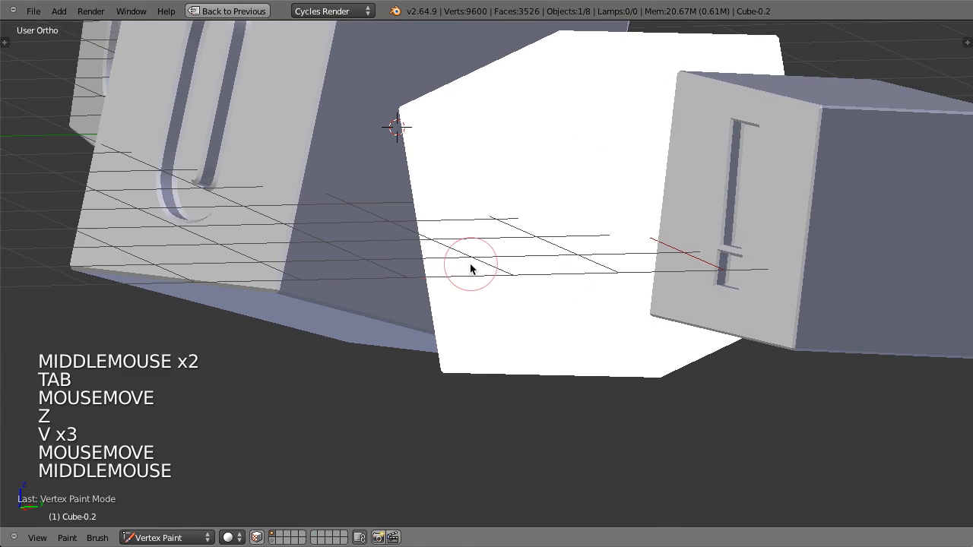
- Apply Dirty Vertex Colors to the last zero block and fill its face-masked outer faces with white
{"action": "left_click", "coordinate": [66, 537]}
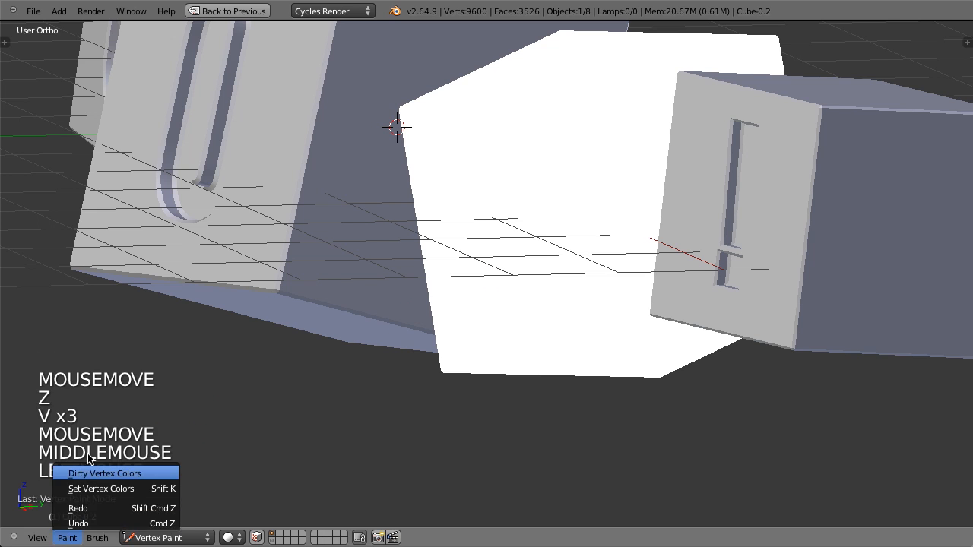
{"action": "left_click", "coordinate": [104, 472]}
{"action": "middle_click_drag", "start_coordinate": [433, 304], "coordinate": [463, 302]}
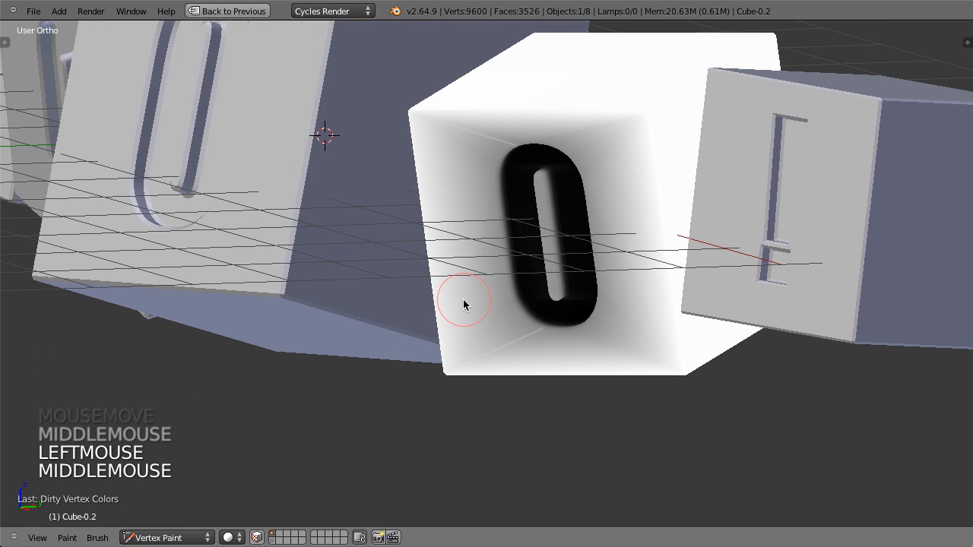
{"action": "left_click", "coordinate": [256, 537]}
{"action": "key", "text": "shift+k"}
{"action": "middle_click_drag", "start_coordinate": [495, 266], "coordinate": [541, 245], "text": "shift"}
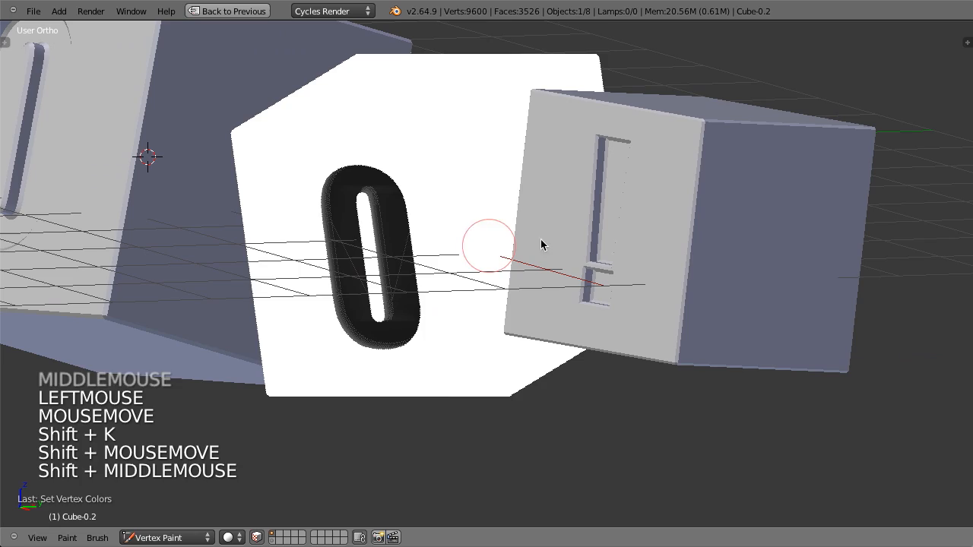
- Switch to the exclamation mark block, select its faces outside the engraving in Edit Mode, and enter Vertex Paint mode
{"action": "key", "text": "v"}
{"action": "right_click", "coordinate": [643, 283]}
{"action": "key", "text": "Tab"}
{"action": "mouse_move", "coordinate": [639, 250]}
{"action": "middle_mouse_down"}
{"action": "mouse_move", "coordinate": [615, 187]}
{"action": "mouse_move", "coordinate": [602, 182]}
{"action": "middle_mouse_up"}
{"action": "key", "text": "z"}
{"action": "scroll", "coordinate": [602, 200], "scroll_direction": "up", "scroll_amount": 2}
{"action": "mouse_move", "coordinate": [604, 99]}
{"action": "left_mouse_down", "text": "ctrl+shift"}
{"action": "mouse_move", "coordinate": [597, 80]}
{"action": "mouse_move", "coordinate": [731, 370]}
{"action": "mouse_move", "coordinate": [684, 395]}
{"action": "left_mouse_up", "text": "ctrl+shift"}
{"action": "scroll", "coordinate": [658, 393], "scroll_direction": "down", "scroll_amount": 6}
{"action": "middle_click_drag", "start_coordinate": [658, 393], "coordinate": [603, 278]}
{"action": "key", "text": "Tab"}
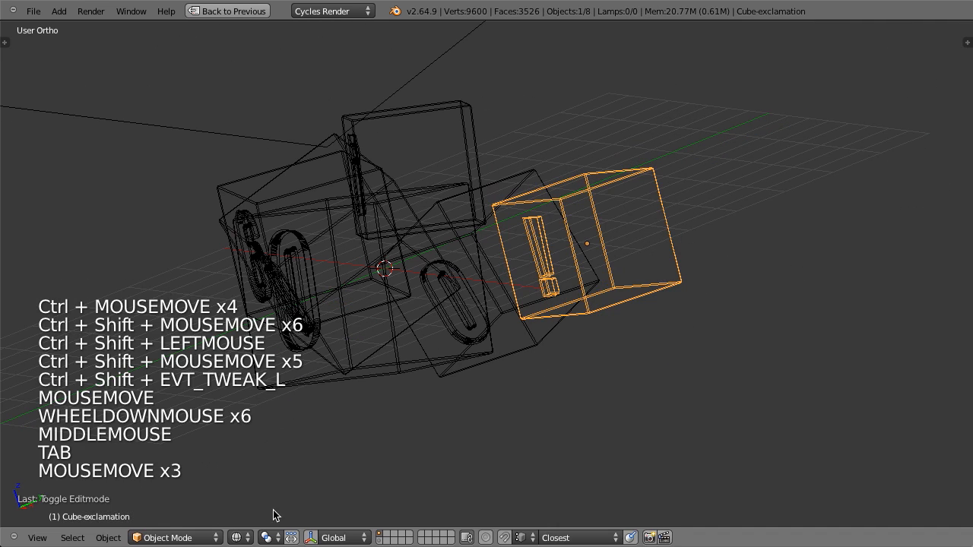
{"action": "key", "text": "v"}
- Apply Dirty Vertex Colors to the exclamation mark block, enable face selection masking and fill the outer faces with white
{"action": "left_click", "coordinate": [69, 537]}
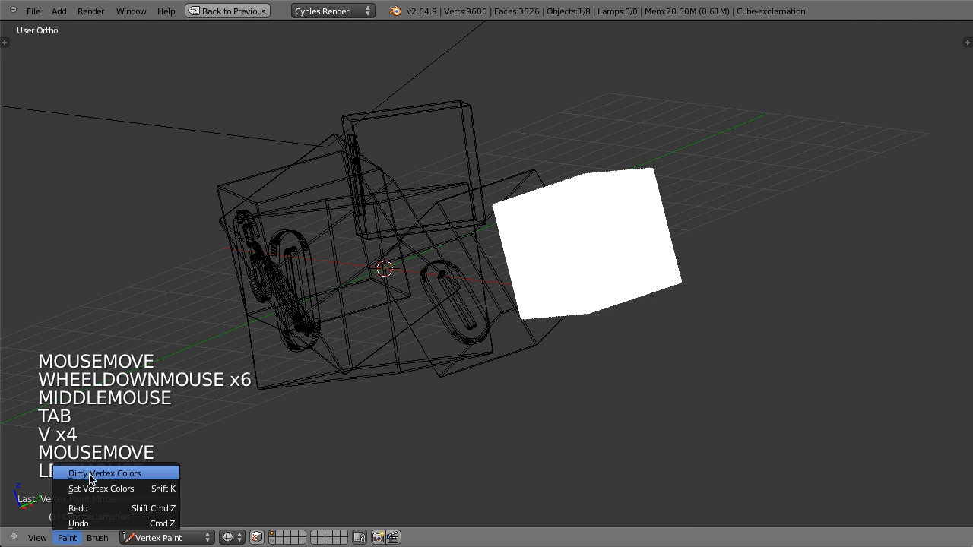
{"action": "left_click", "coordinate": [89, 473]}
{"action": "left_click", "coordinate": [255, 538]}
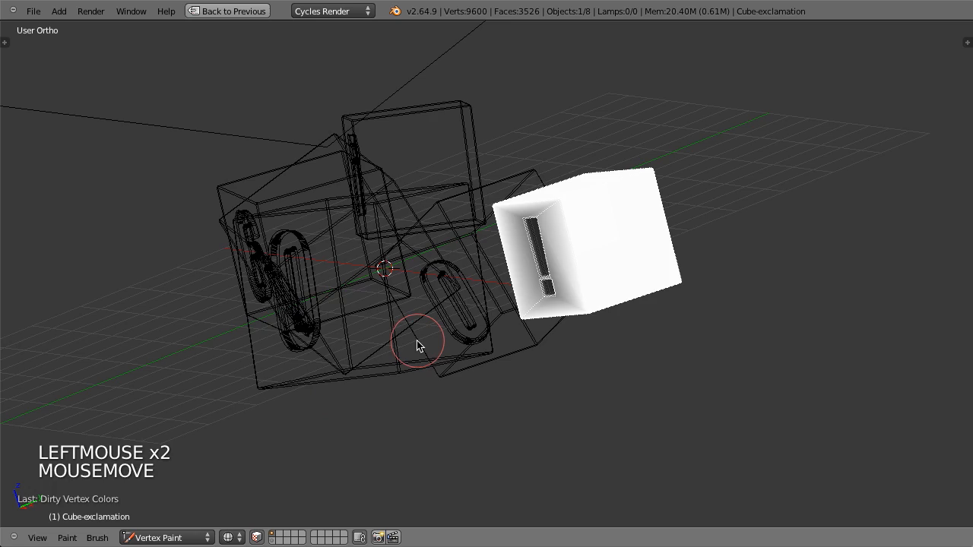
{"action": "key", "text": "shift+k"}
- Leave Vertex Paint mode, show the blocks in solid front view and restore the full multi-editor layout
{"action": "scroll", "coordinate": [413, 256], "scroll_direction": "down", "scroll_amount": 3}
{"action": "mouse_move", "coordinate": [413, 256]}
{"action": "middle_mouse_down"}
{"action": "mouse_move", "coordinate": [456, 319]}
{"action": "mouse_move", "coordinate": [506, 276]}
{"action": "mouse_move", "coordinate": [502, 307]}
{"action": "mouse_move", "coordinate": [560, 299]}
{"action": "middle_mouse_up"}
{"action": "scroll", "coordinate": [456, 319], "scroll_direction": "up", "scroll_amount": 3}
{"action": "key", "text": "z"}
{"action": "key", "text": "v"}
{"action": "scroll", "coordinate": [504, 293], "scroll_direction": "down", "scroll_amount": 3}
{"action": "key", "text": "KP_1"}
{"action": "key", "text": "shift+space"}
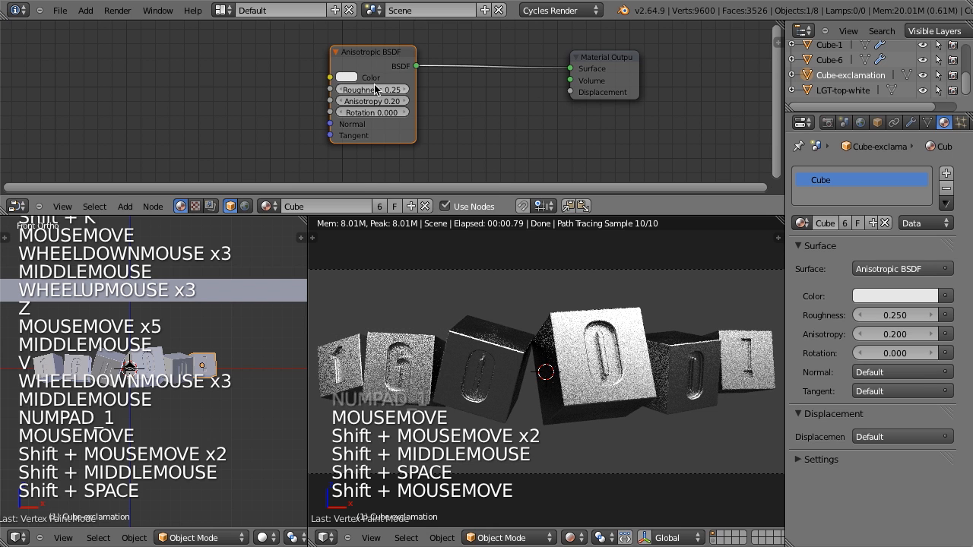
- Stop the Screencast Keys display from the rendered viewport's properties, and hide those properties again
{"action": "key", "text": "shift+a"}
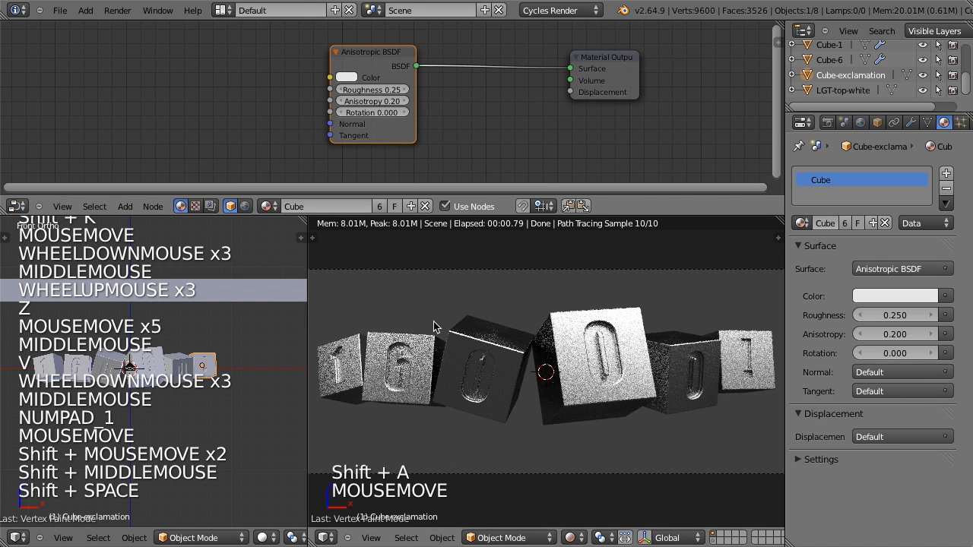
{"action": "key", "text": "n"}
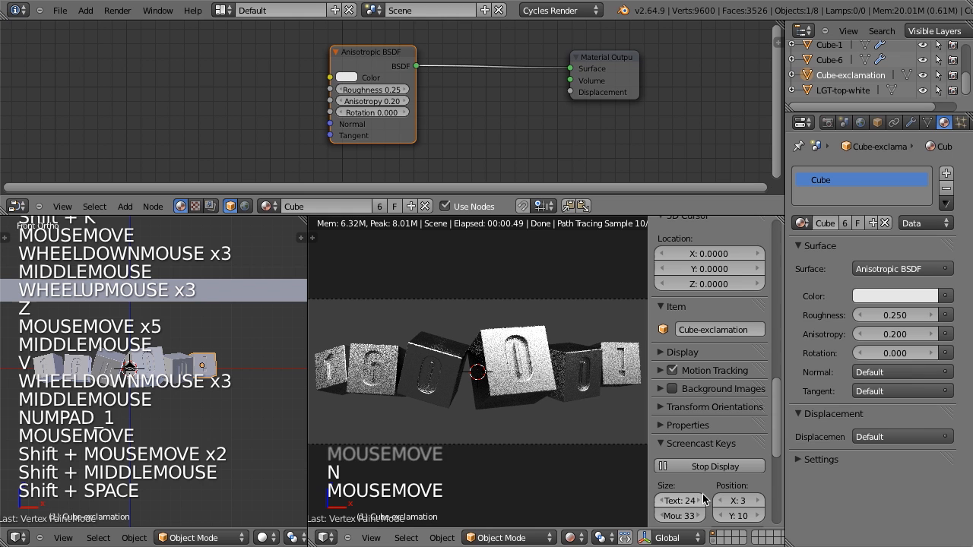
{"action": "key", "text": "ctrl+w"}
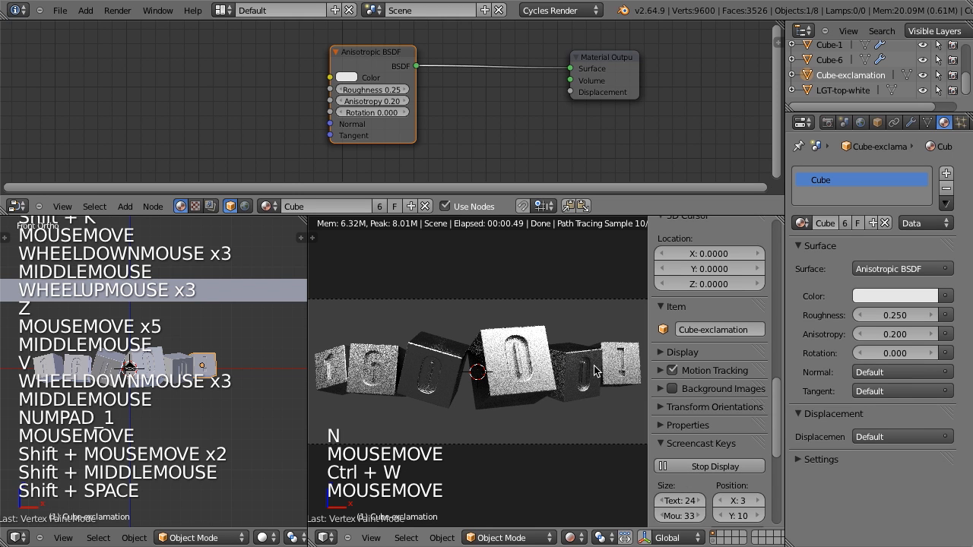
{"action": "left_click", "coordinate": [698, 468]}
{"action": "key", "text": "n"}
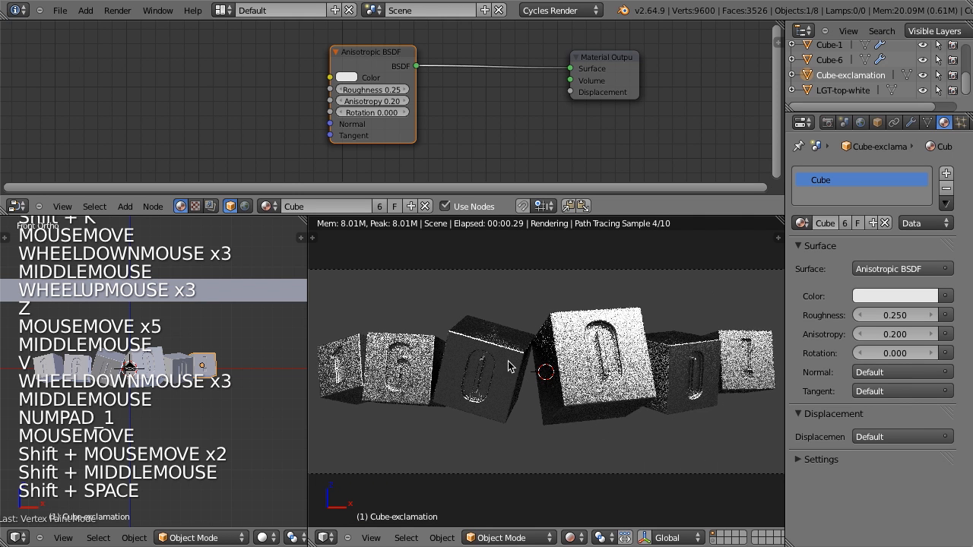
- Add a Mix color node to the Cube material and connect its output to the Anisotropic BSDF's Color
{"action": "scroll", "coordinate": [114, 383], "scroll_direction": "down", "scroll_amount": 4}
{"action": "scroll", "coordinate": [125, 380], "scroll_direction": "up", "scroll_amount": 6}
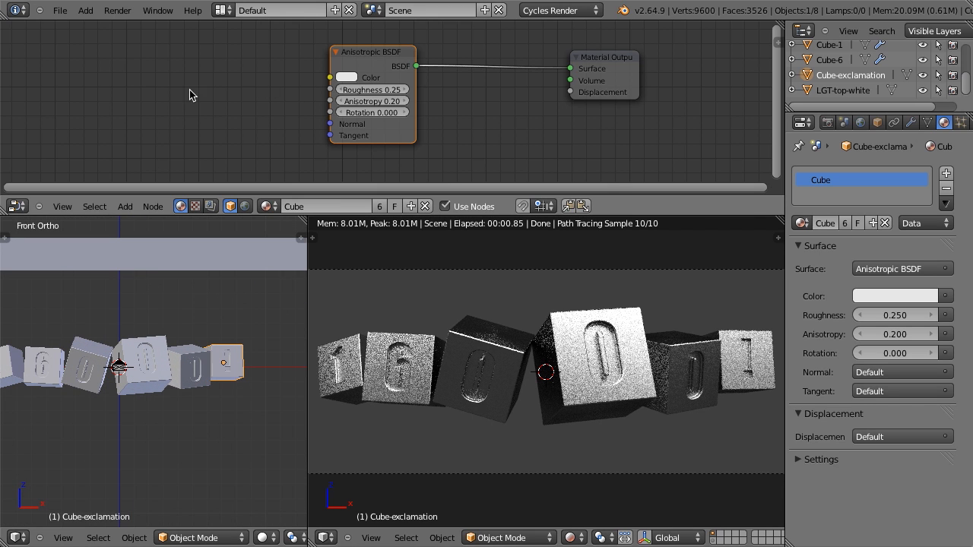
{"action": "scroll", "coordinate": [364, 55], "scroll_direction": "up", "scroll_amount": 2}
{"action": "scroll", "coordinate": [369, 46], "scroll_direction": "down", "scroll_amount": 2}
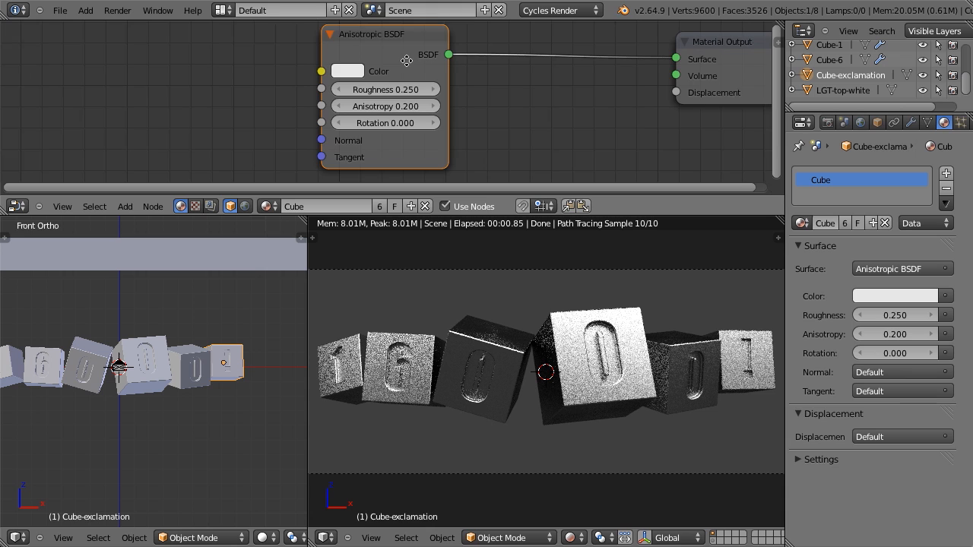
{"action": "key", "text": "shift+a"}
{"action": "mouse_move", "coordinate": [430, 91]}
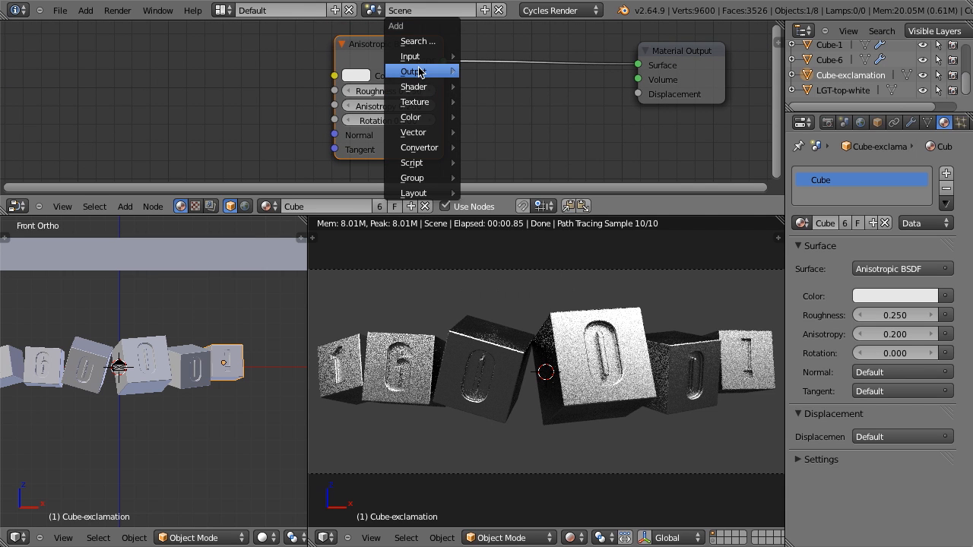
{"action": "mouse_move", "coordinate": [414, 117]}
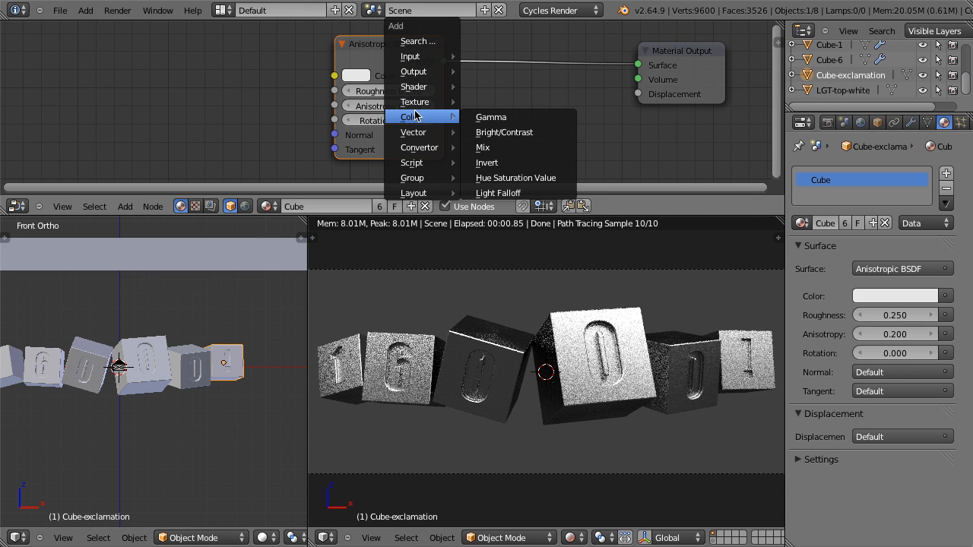
{"action": "left_click", "coordinate": [507, 147]}
{"action": "left_click", "coordinate": [232, 99]}
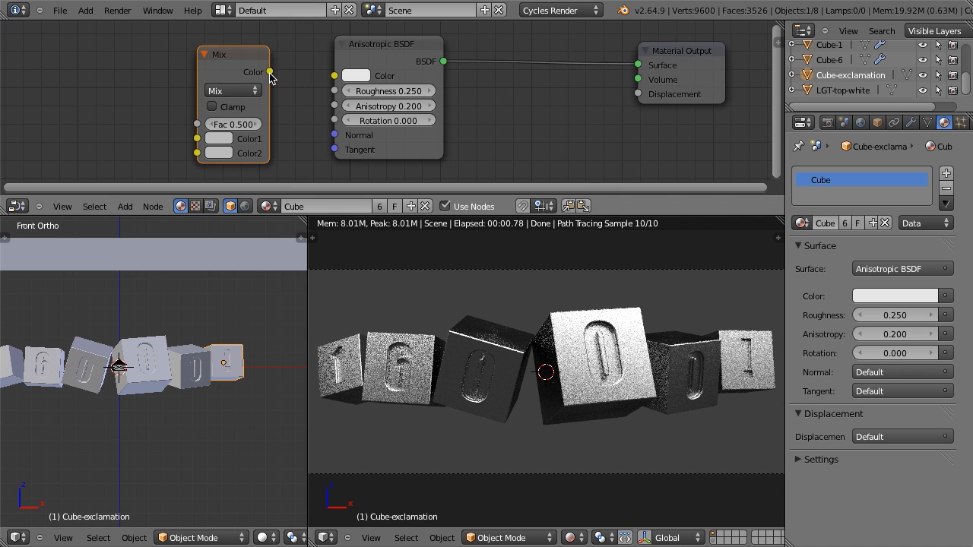
{"action": "middle_click_drag", "start_coordinate": [336, 106], "coordinate": [460, 99]}
- Darken the Mix node's Color1 to a deeper gray and set its Color2 to white
{"action": "left_click", "coordinate": [344, 134]}
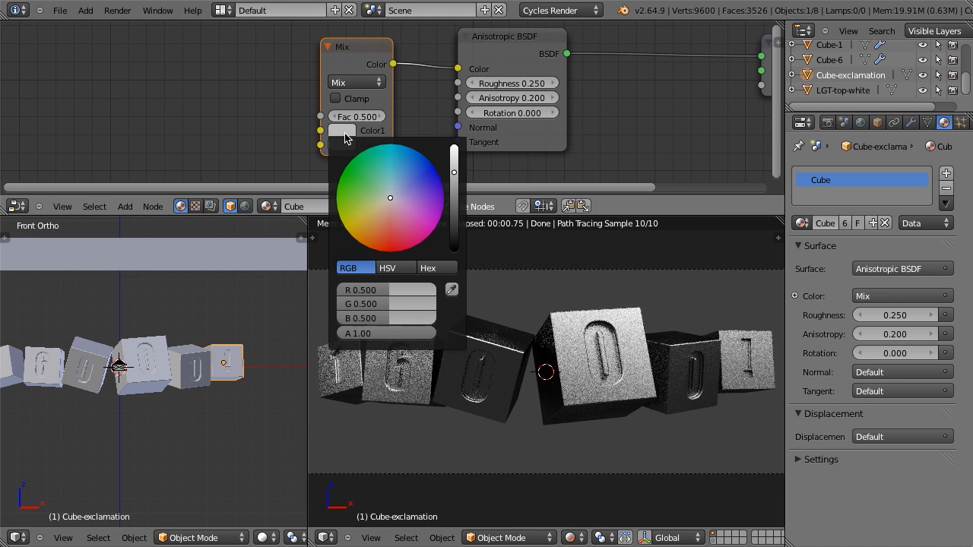
{"action": "left_click", "coordinate": [347, 151]}
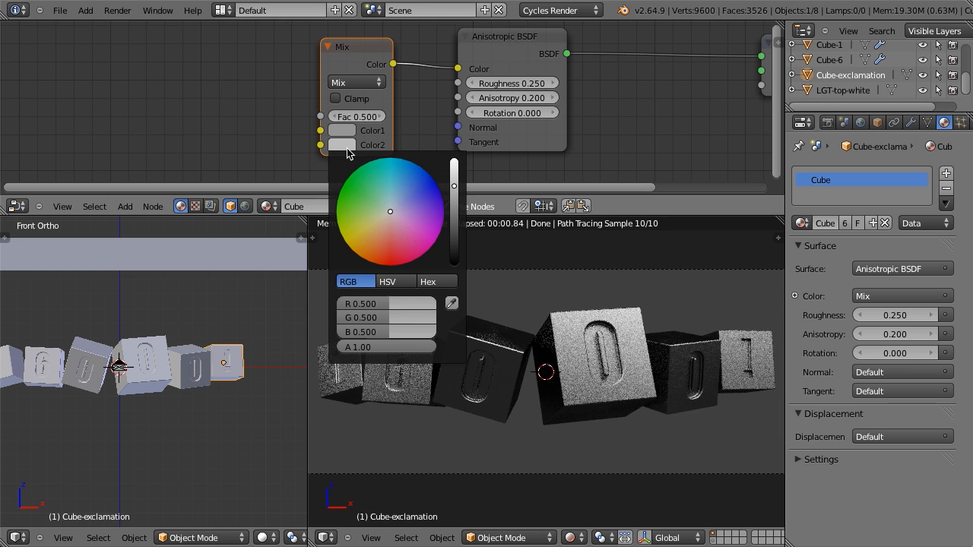
{"action": "scroll", "coordinate": [347, 149], "scroll_direction": "up", "scroll_amount": 4}
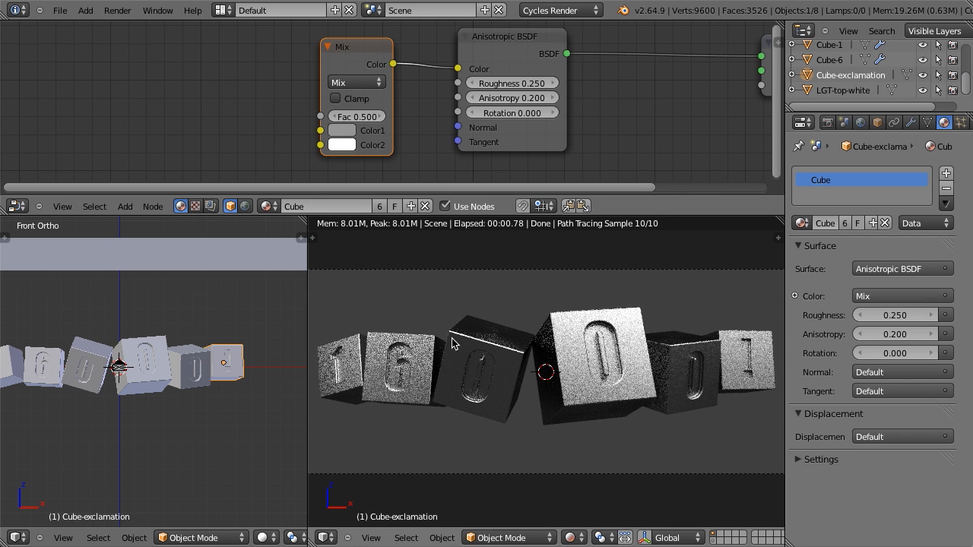
- Add an Attribute input node before the Mix node and connect its Fac output to the Mix factor
{"action": "middle_click_drag", "start_coordinate": [260, 119], "coordinate": [340, 113]}
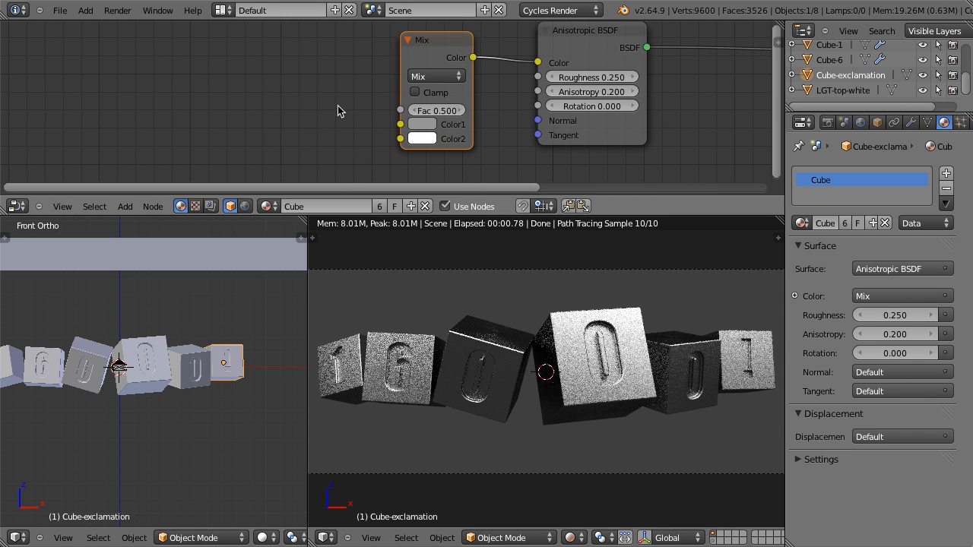
{"action": "key", "text": "shift+a"}
{"action": "mouse_move", "coordinate": [313, 59]}
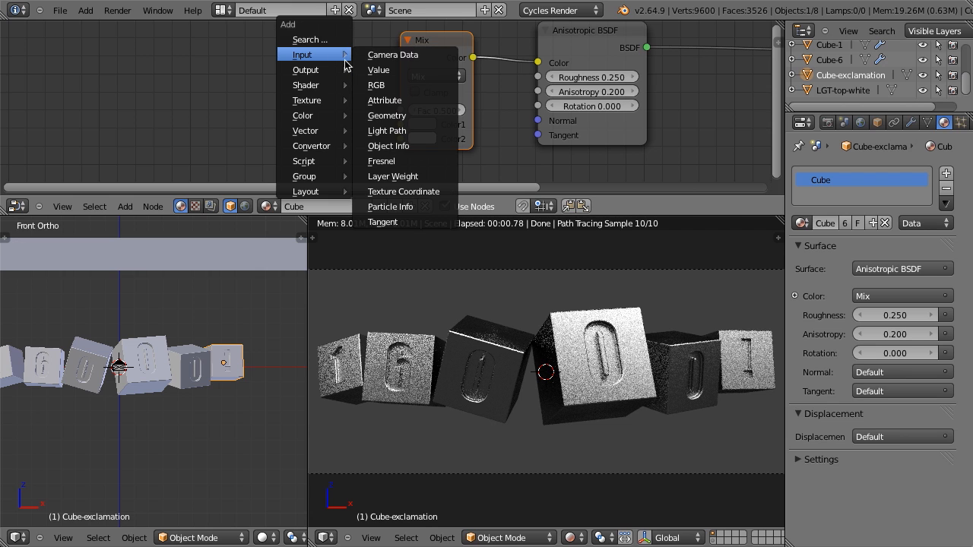
{"action": "left_click", "coordinate": [395, 101]}
{"action": "left_click", "coordinate": [180, 86]}
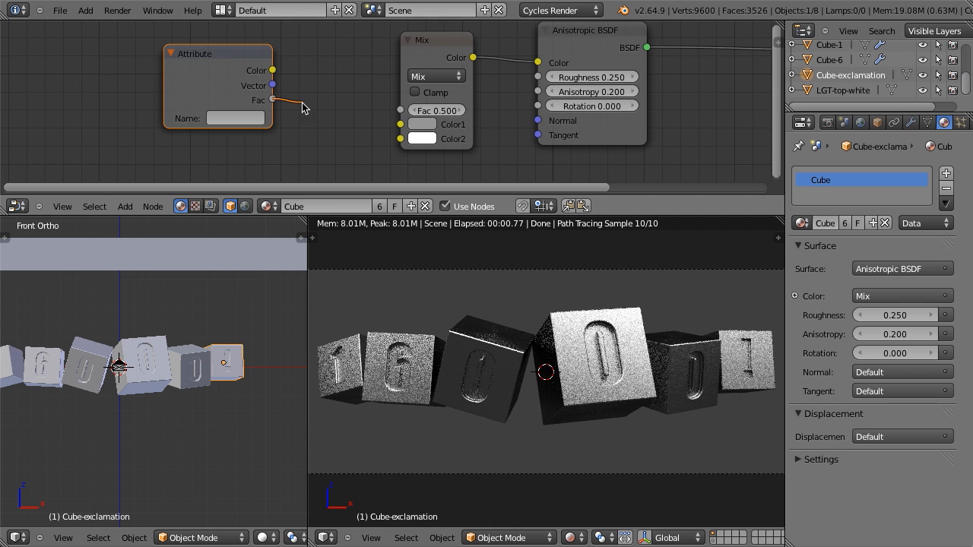
{"action": "left_click_drag", "start_coordinate": [402, 114], "coordinate": [401, 111]}
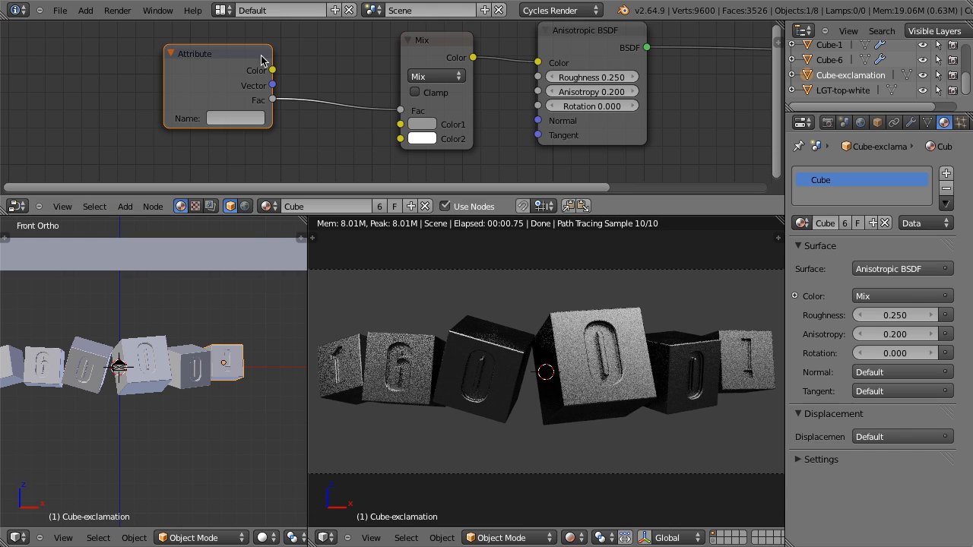
- Look up the exclamation block's vertex color layer name and set the Attribute node's name to Col
{"action": "left_click", "coordinate": [927, 124]}
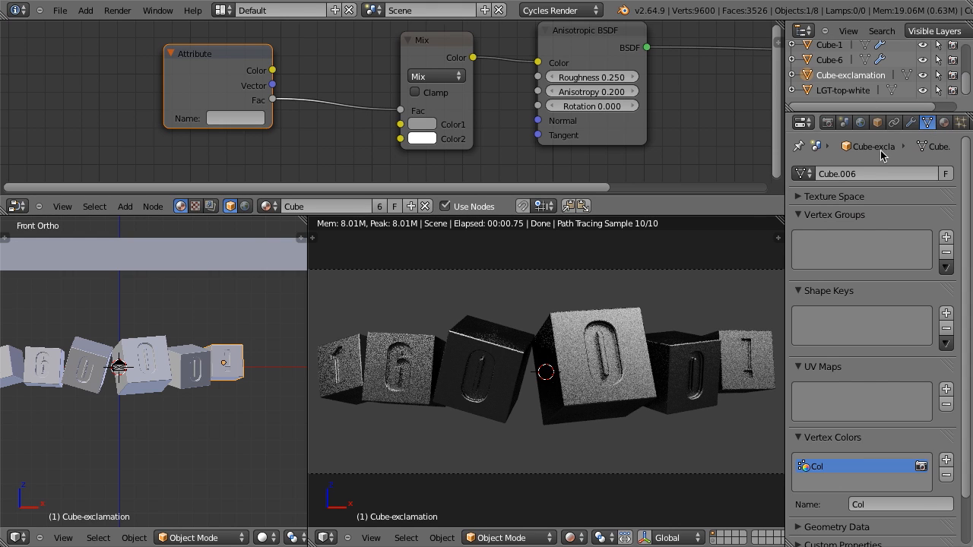
{"action": "left_click_drag", "start_coordinate": [813, 219], "coordinate": [787, 312]}
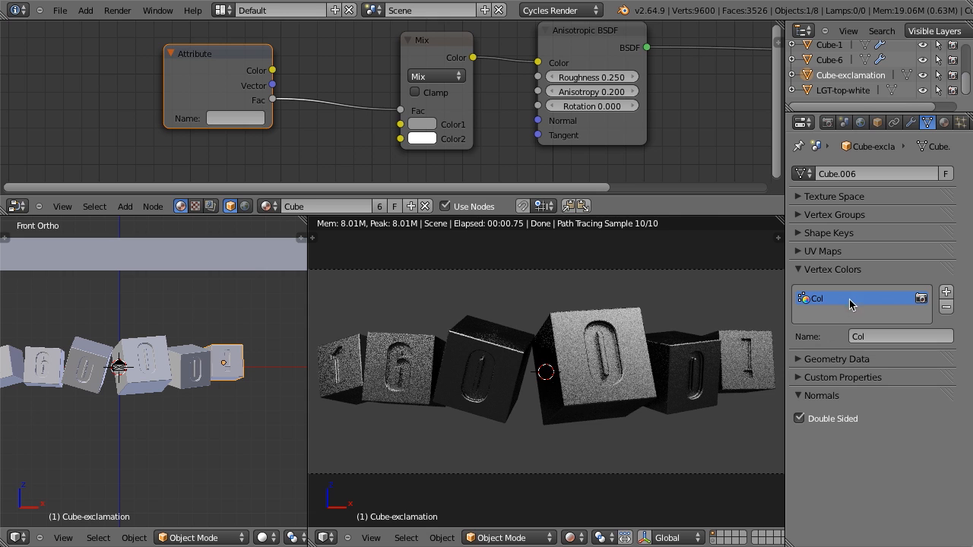
{"action": "left_click", "coordinate": [231, 118]}
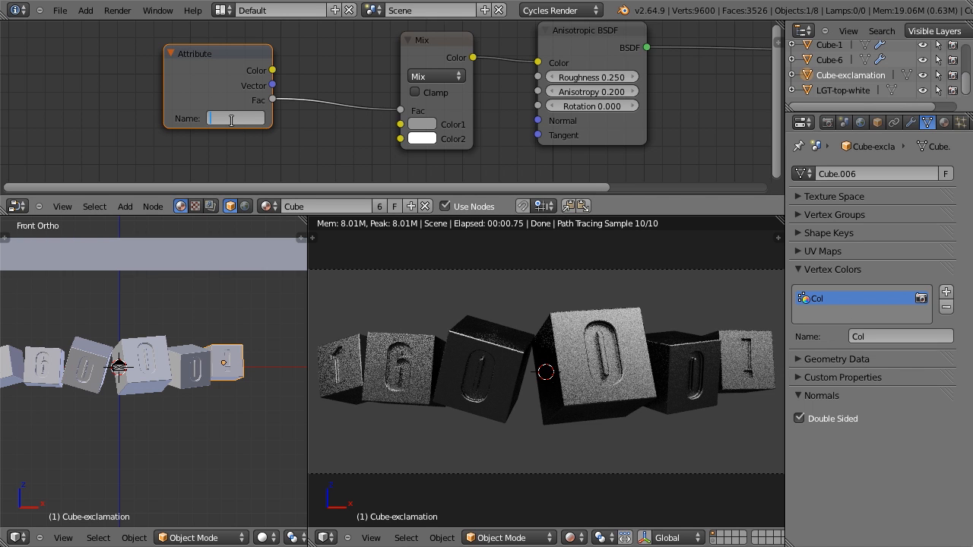
{"action": "key", "text": "Return"}
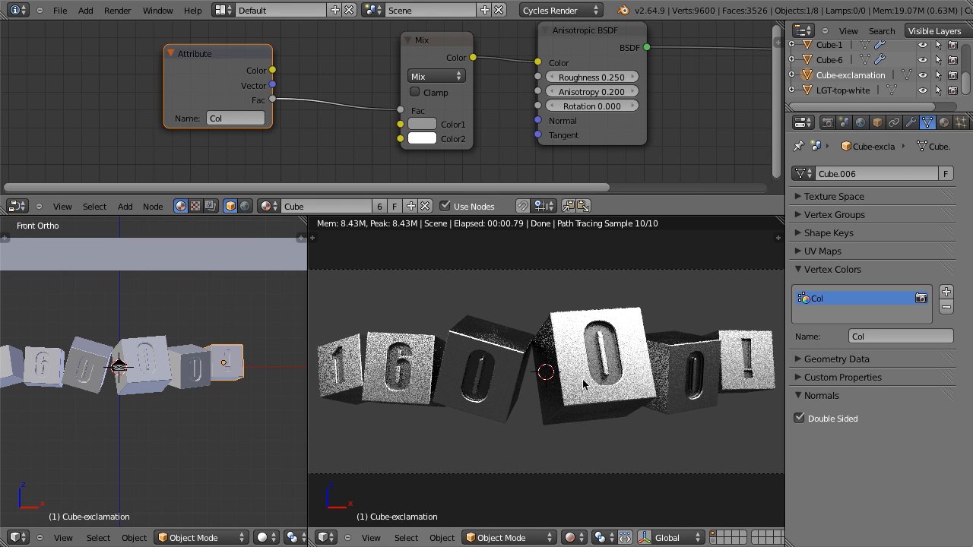
- Set the Mix node's Color1 to a neutral gray with R, G and B at 0.280
{"action": "left_click", "coordinate": [422, 124]}
{"action": "scroll", "coordinate": [421, 126], "scroll_direction": "down", "scroll_amount": 8}
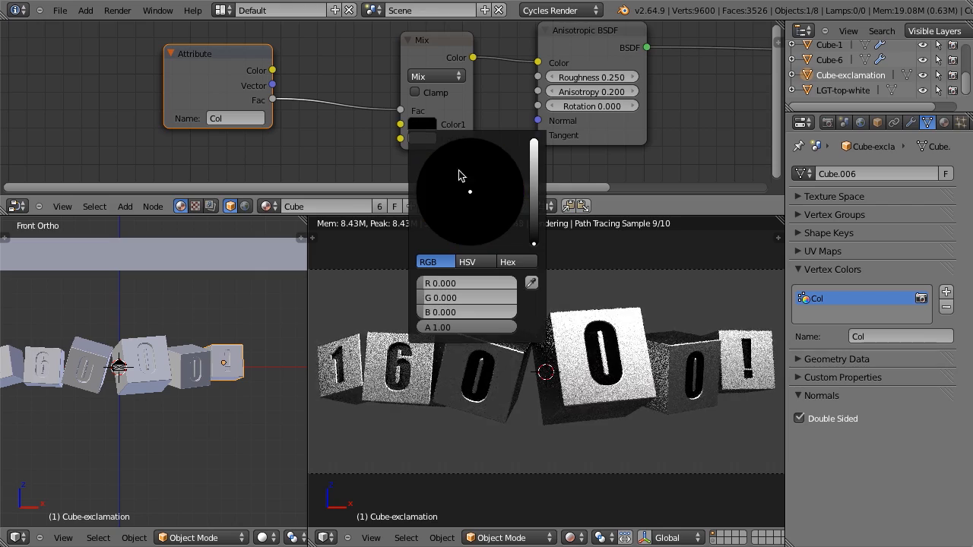
{"action": "scroll", "coordinate": [459, 175], "scroll_direction": "up", "scroll_amount": 7}
{"action": "mouse_move", "coordinate": [461, 185]}
{"action": "left_mouse_down"}
{"action": "mouse_move", "coordinate": [464, 239]}
{"action": "mouse_move", "coordinate": [472, 191]}
{"action": "left_mouse_up"}
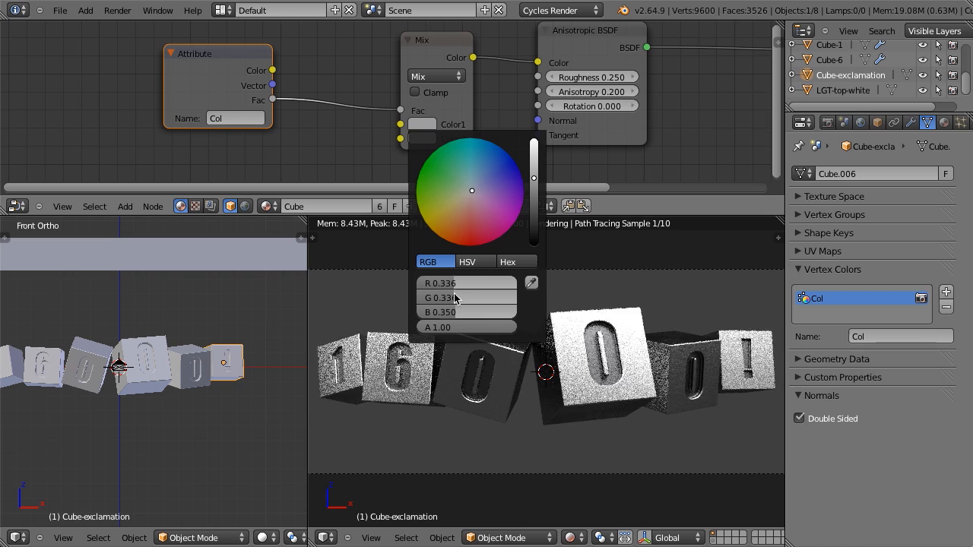
{"action": "type", "text": "0.336"}
{"action": "left_click_drag", "start_coordinate": [534, 179], "coordinate": [534, 184]}
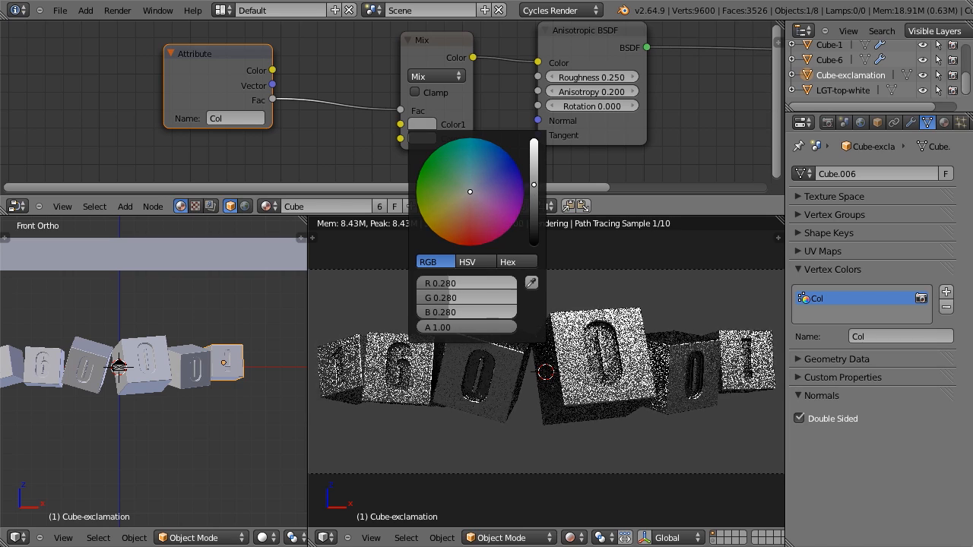
- Move the Attribute node horizontally closer to the Mix node
{"action": "scroll", "coordinate": [495, 121], "scroll_direction": "down", "scroll_amount": 2}
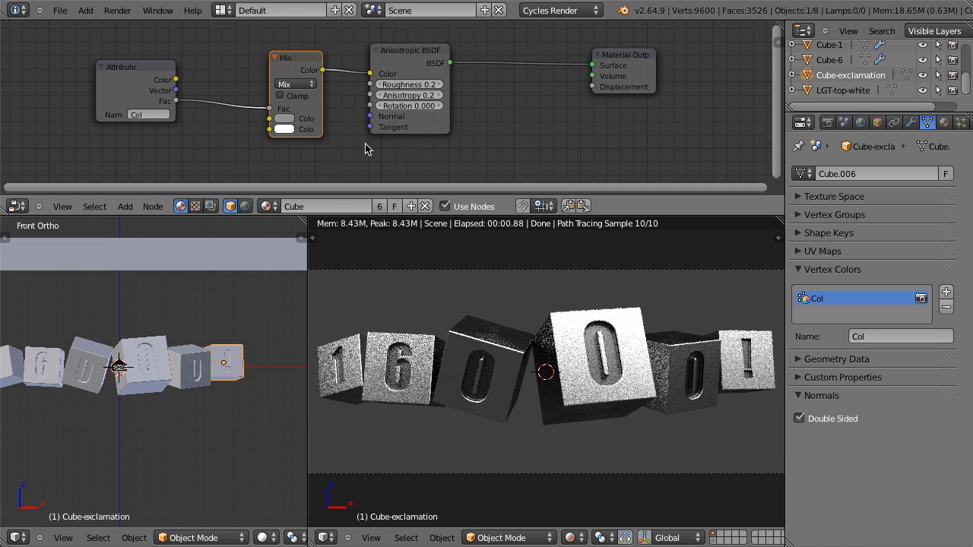
{"action": "left_click", "coordinate": [135, 76]}
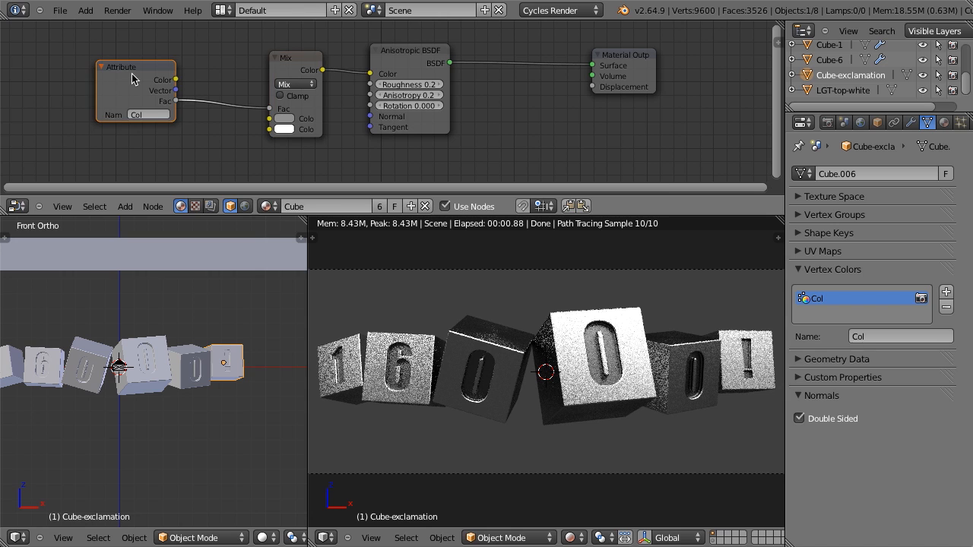
{"action": "key", "text": "g"}
{"action": "key", "text": "x"}
{"action": "left_click", "coordinate": [173, 78]}
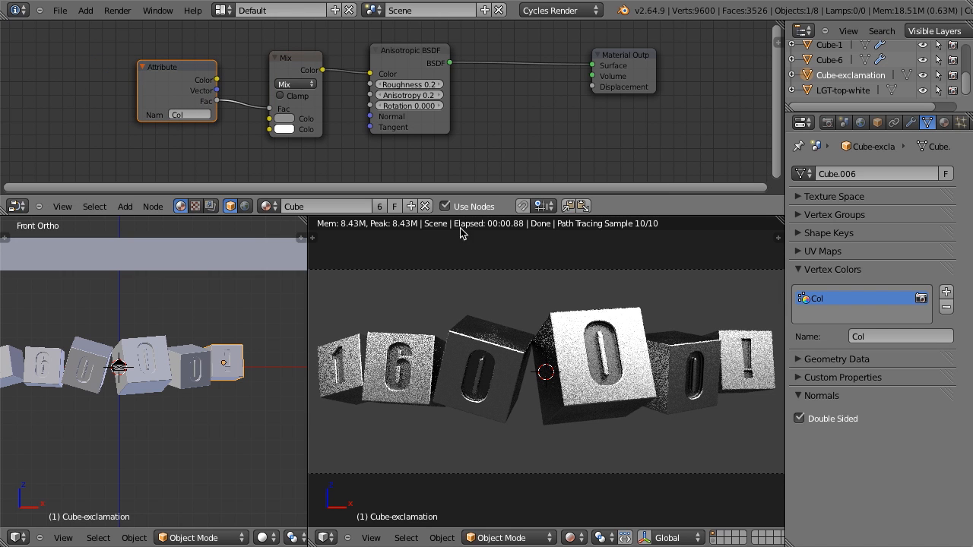
- Set the Cycles preview samples to 100 in the render sampling settings
{"action": "left_click", "coordinate": [827, 122]}
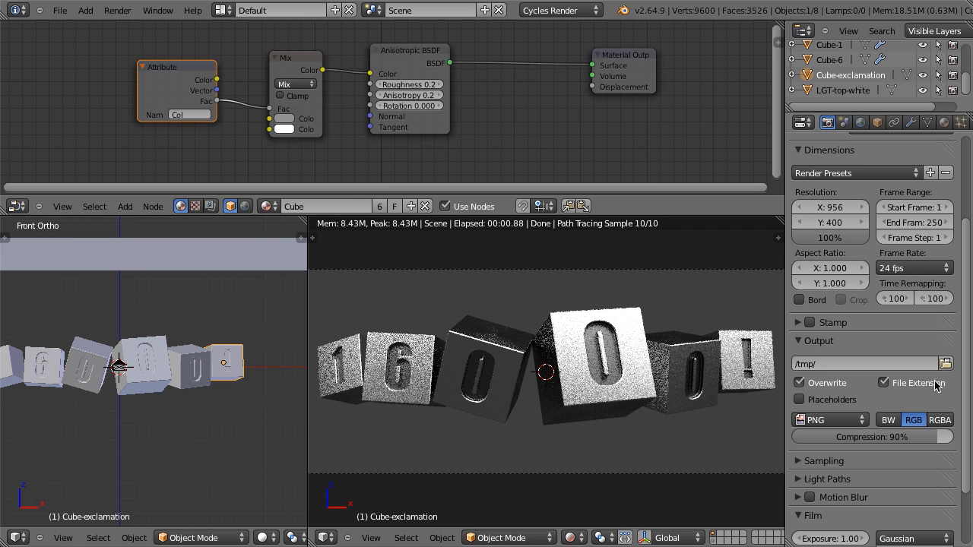
{"action": "left_click", "coordinate": [824, 461]}
{"action": "scroll", "coordinate": [837, 467], "scroll_direction": "down", "scroll_amount": 2}
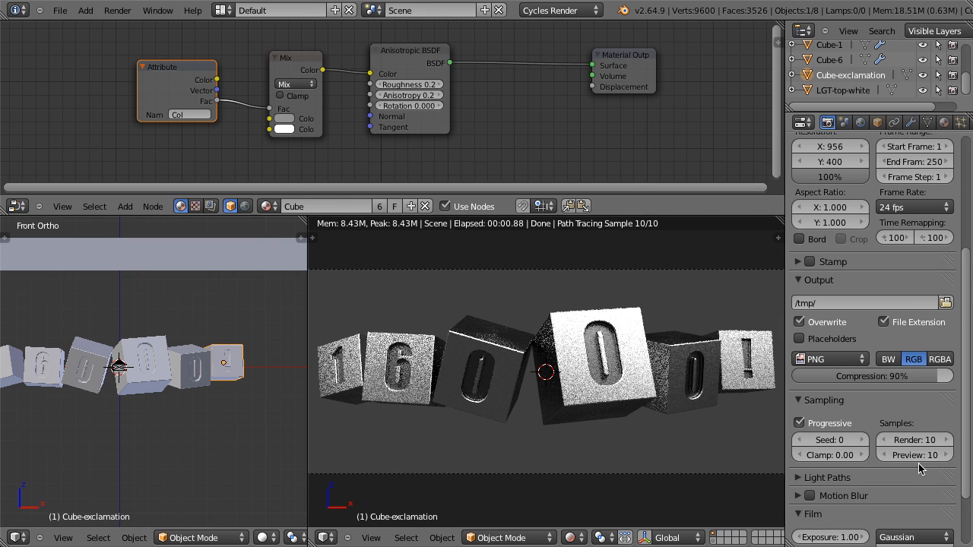
{"action": "left_click", "coordinate": [916, 454]}
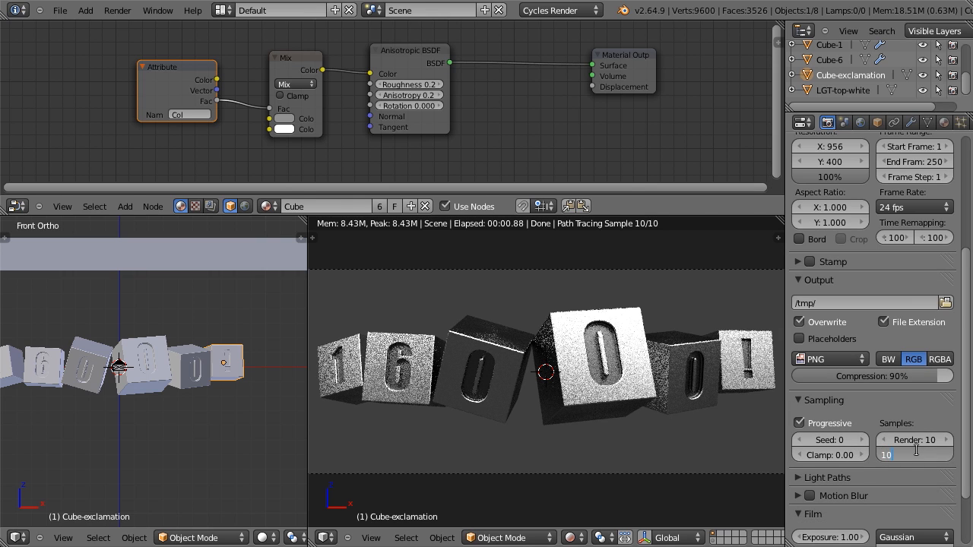
{"action": "type", "text": "100"}
{"action": "key", "text": "Return"}
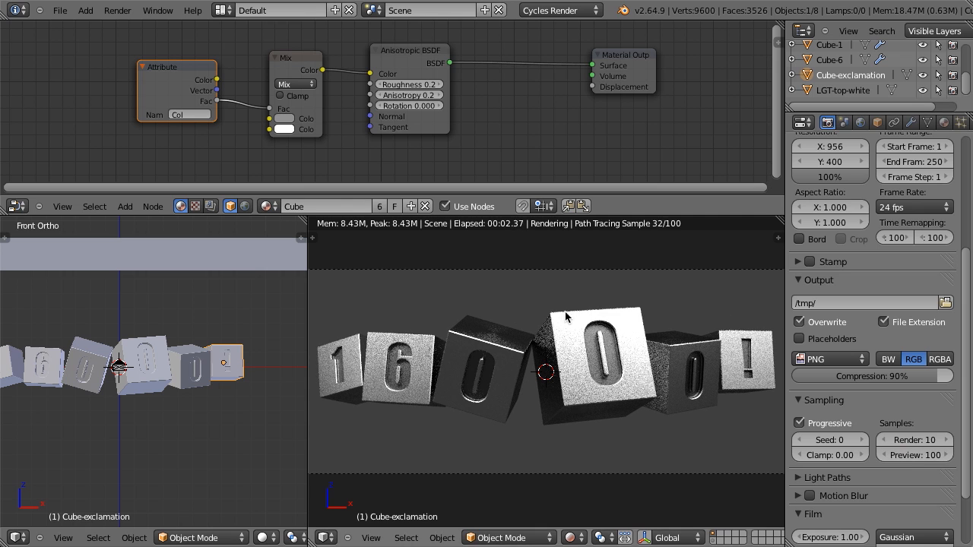
- Add an Image Texture node with the Crack_7.png image to the Cube material
{"action": "scroll", "coordinate": [464, 150], "scroll_direction": "up", "scroll_amount": 5}
{"action": "middle_click_drag", "start_coordinate": [491, 96], "coordinate": [414, 101]}
{"action": "key", "text": "a"}
{"action": "scroll", "coordinate": [412, 87], "scroll_direction": "down", "scroll_amount": 5}
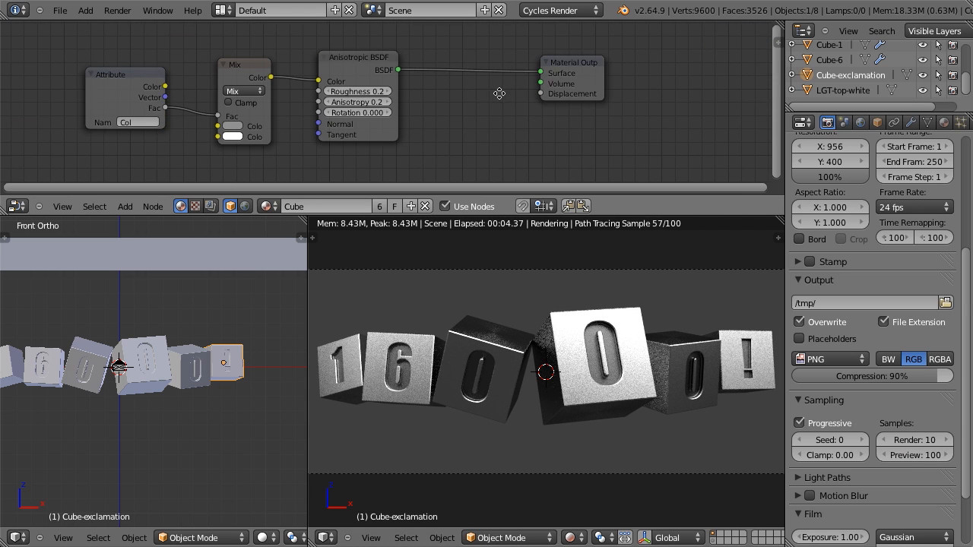
{"action": "middle_click_drag", "start_coordinate": [500, 94], "coordinate": [482, 97]}
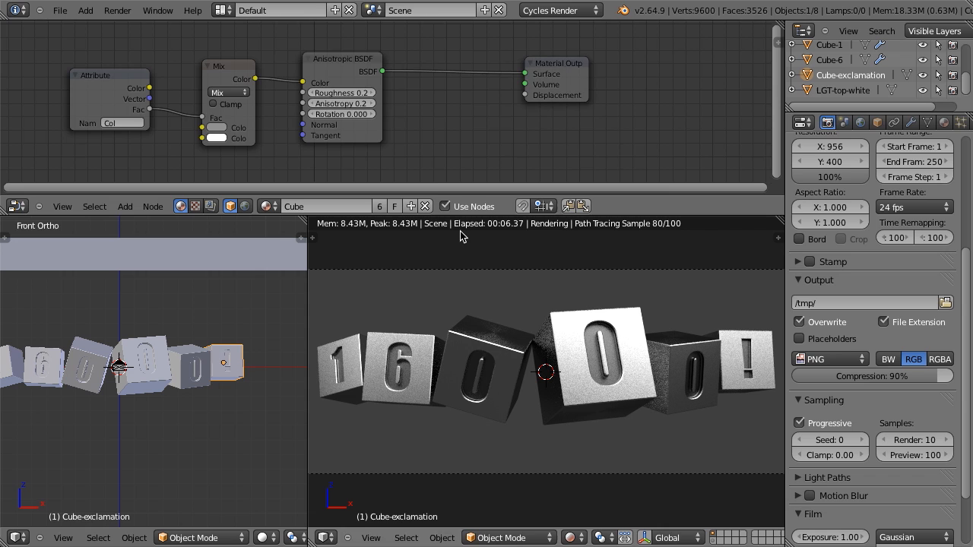
{"action": "scroll", "coordinate": [409, 128], "scroll_direction": "up", "scroll_amount": 1}
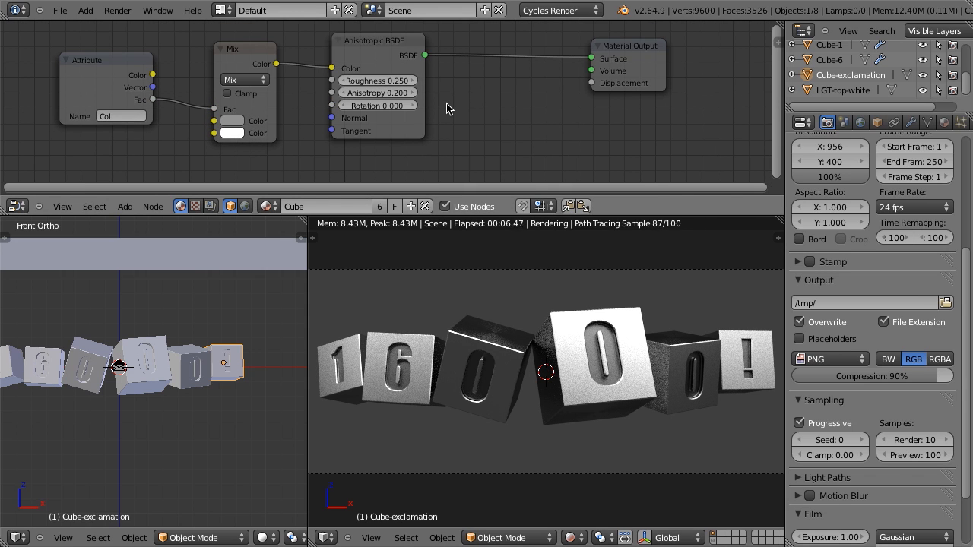
{"action": "key", "text": "shift+a"}
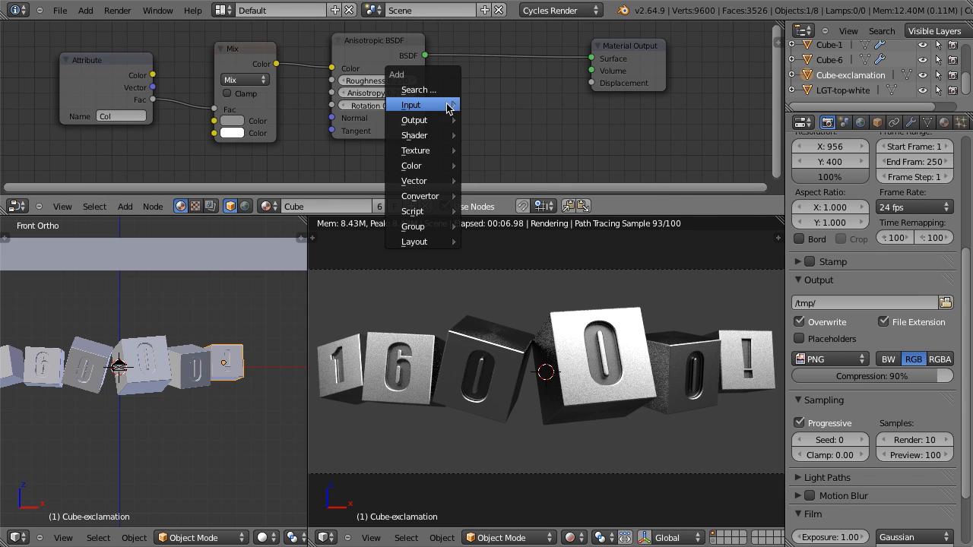
{"action": "mouse_move", "coordinate": [437, 151]}
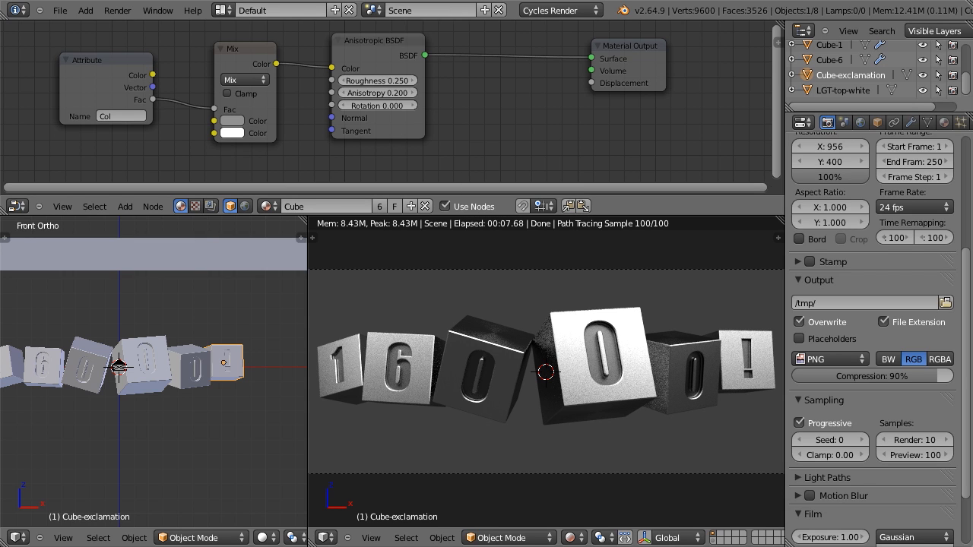
{"action": "scroll", "coordinate": [439, 90], "scroll_direction": "down", "scroll_amount": 2}
{"action": "middle_click_drag", "start_coordinate": [440, 91], "coordinate": [448, 107]}
{"action": "left_click_drag", "start_coordinate": [456, 2], "coordinate": [277, 52]}
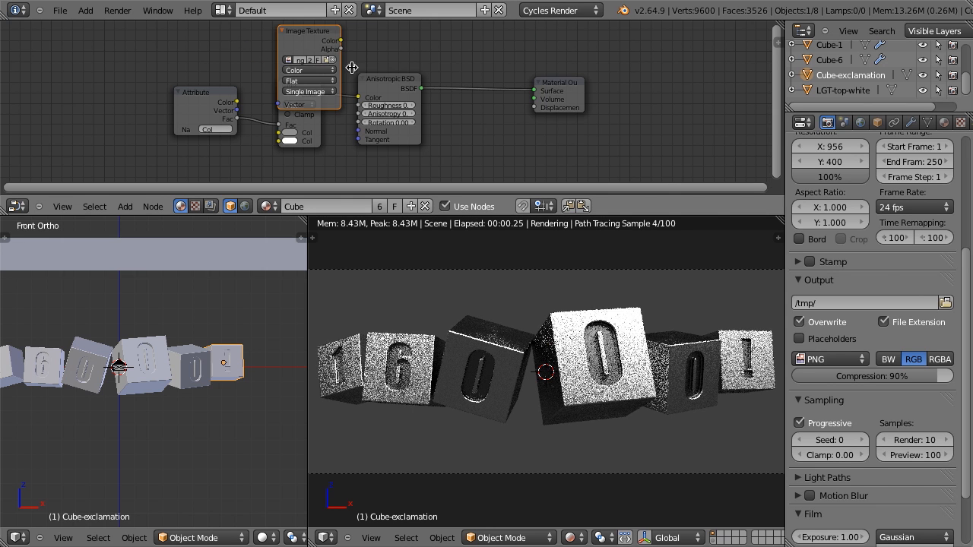
{"action": "scroll", "coordinate": [275, 48], "scroll_direction": "up", "scroll_amount": 2}
{"action": "middle_click_drag", "start_coordinate": [272, 39], "coordinate": [342, 73]}
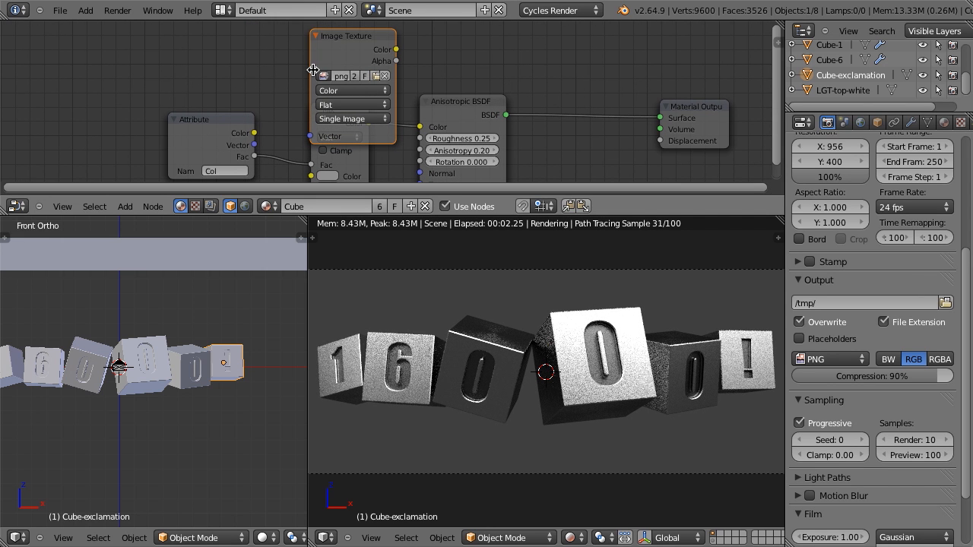
{"action": "left_click", "coordinate": [324, 76]}
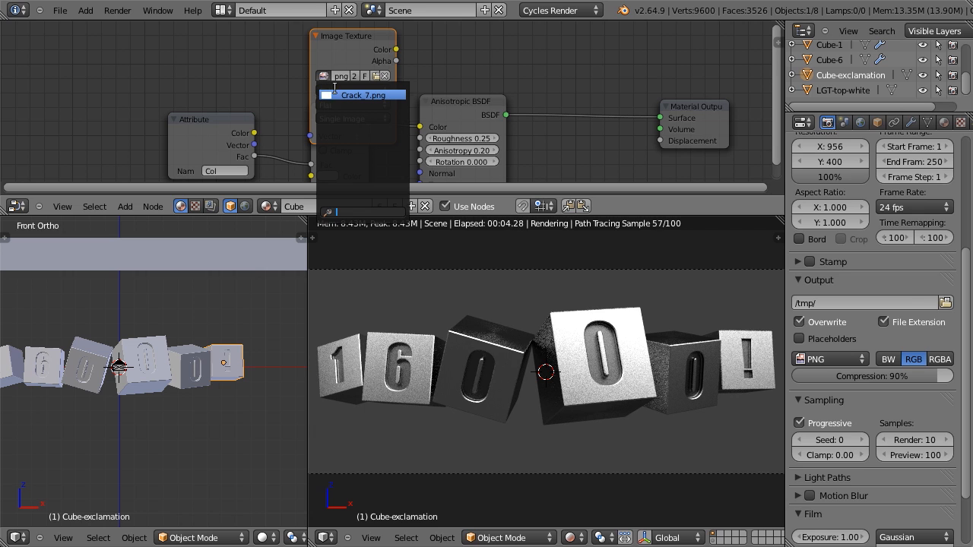
- Position the Image Texture node directly above the Attribute node, clear of the Mix node
{"action": "scroll", "coordinate": [399, 75], "scroll_direction": "down", "scroll_amount": 3}
{"action": "middle_click_drag", "start_coordinate": [403, 86], "coordinate": [397, 83]}
{"action": "key", "text": "g"}
{"action": "left_click", "coordinate": [234, 38]}
{"action": "scroll", "coordinate": [301, 70], "scroll_direction": "down", "scroll_amount": 3}
{"action": "middle_click_drag", "start_coordinate": [323, 67], "coordinate": [293, 86]}
{"action": "scroll", "coordinate": [292, 89], "scroll_direction": "up", "scroll_amount": 2}
{"action": "key", "text": "g"}
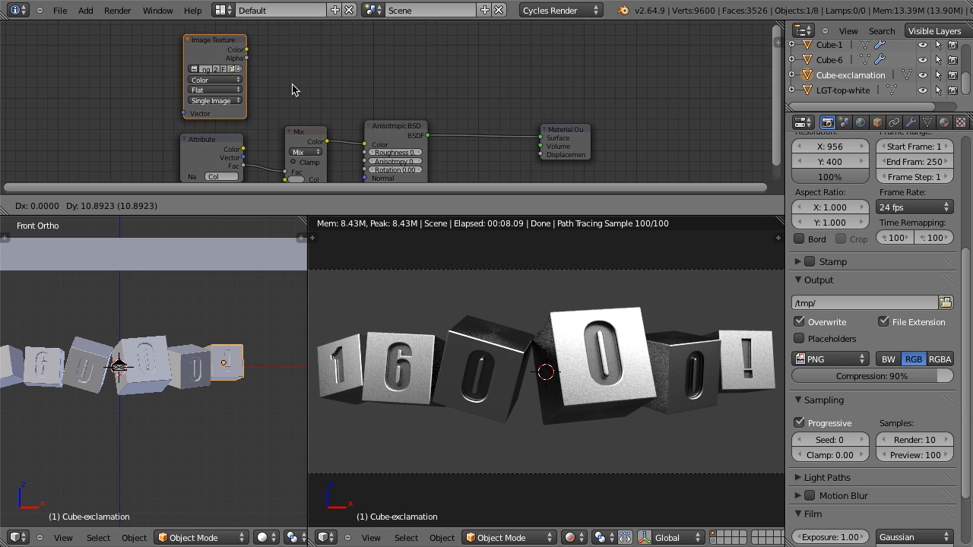
{"action": "left_click", "coordinate": [285, 85]}
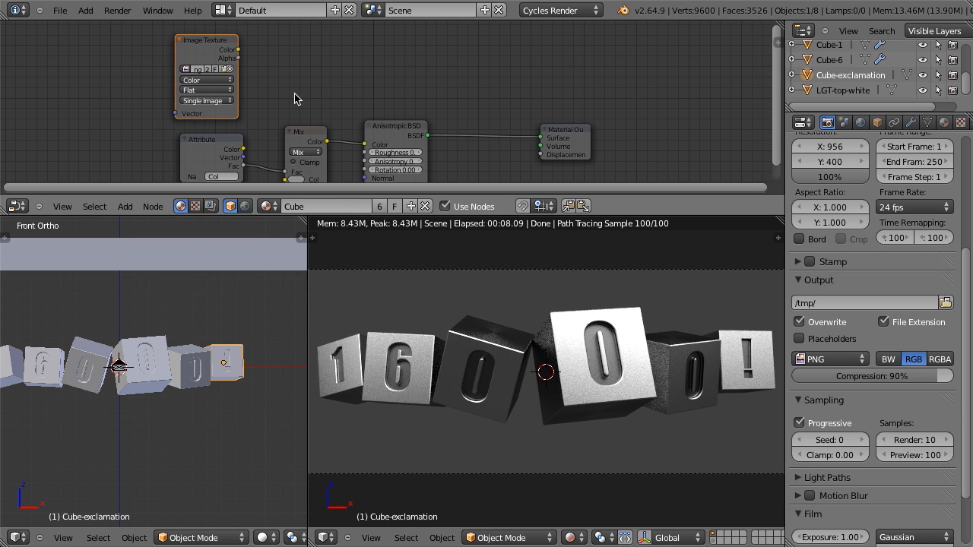
{"action": "scroll", "coordinate": [297, 97], "scroll_direction": "up", "scroll_amount": 2}
{"action": "middle_click_drag", "start_coordinate": [309, 92], "coordinate": [226, 112]}
{"action": "key", "text": "g"}
{"action": "right_click", "coordinate": [256, 99]}
- Move the Material Output node farther away from the Anisotropic BSDF
{"action": "scroll", "coordinate": [344, 95], "scroll_direction": "down", "scroll_amount": 2}
{"action": "middle_click_drag", "start_coordinate": [383, 146], "coordinate": [355, 114]}
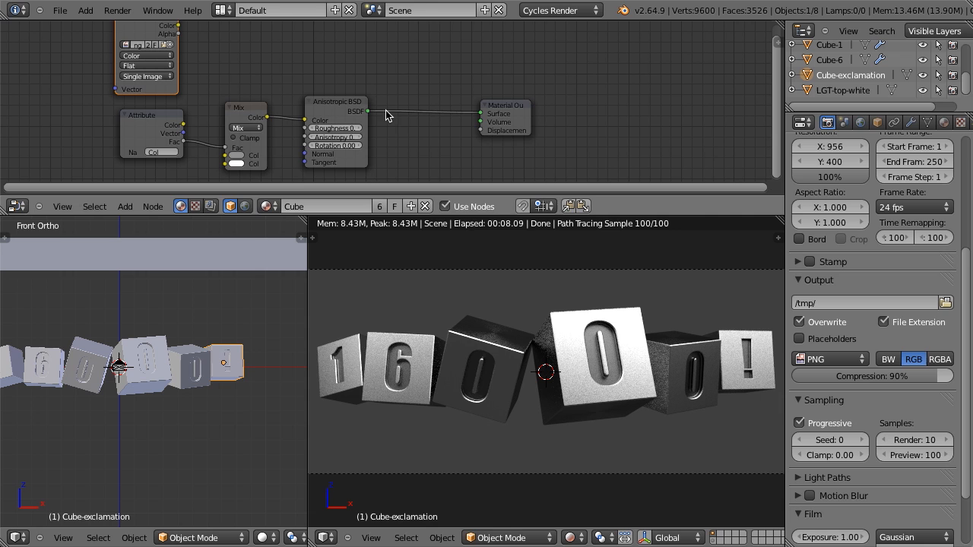
{"action": "left_click_drag", "start_coordinate": [520, 106], "coordinate": [561, 102]}
{"action": "scroll", "coordinate": [433, 147], "scroll_direction": "up", "scroll_amount": 3}
{"action": "middle_click_drag", "start_coordinate": [412, 126], "coordinate": [390, 99]}
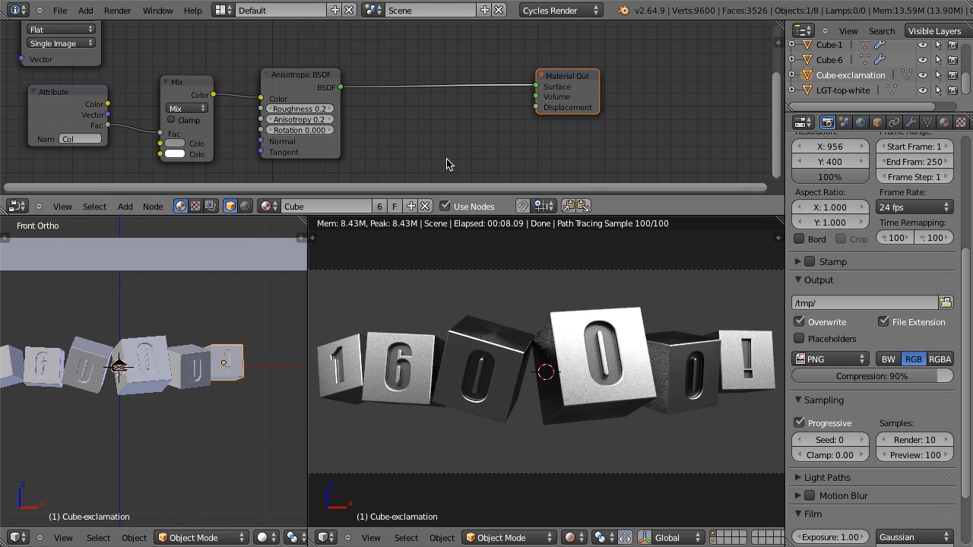
- Connect the Image Texture's Color output to the Material Output's Displacement input
{"action": "scroll", "coordinate": [326, 93], "scroll_direction": "down", "scroll_amount": 4}
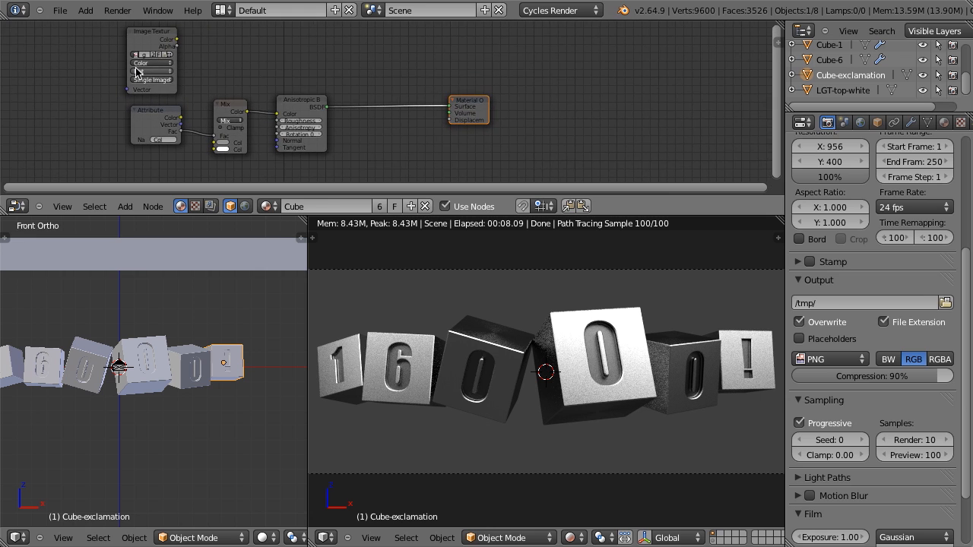
{"action": "left_click_drag", "start_coordinate": [142, 29], "coordinate": [461, 123]}
{"action": "scroll", "coordinate": [616, 384], "scroll_direction": "up", "scroll_amount": 2}
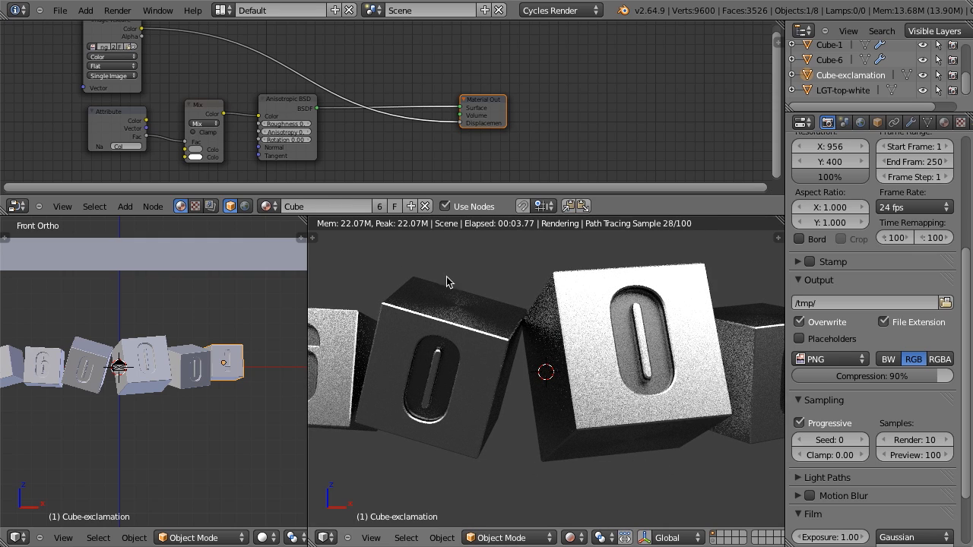
- Set the Image Texture's color space to Non-Color Data and its projection to Box
{"action": "middle_click_drag", "start_coordinate": [238, 82], "coordinate": [207, 89]}
{"action": "scroll", "coordinate": [289, 91], "scroll_direction": "up", "scroll_amount": 3}
{"action": "left_click", "coordinate": [145, 72]}
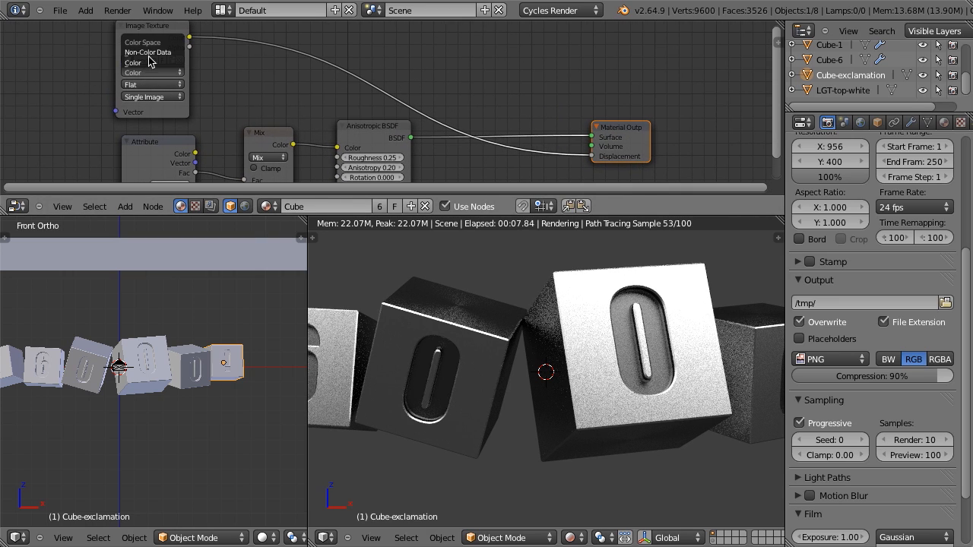
{"action": "left_click", "coordinate": [150, 58]}
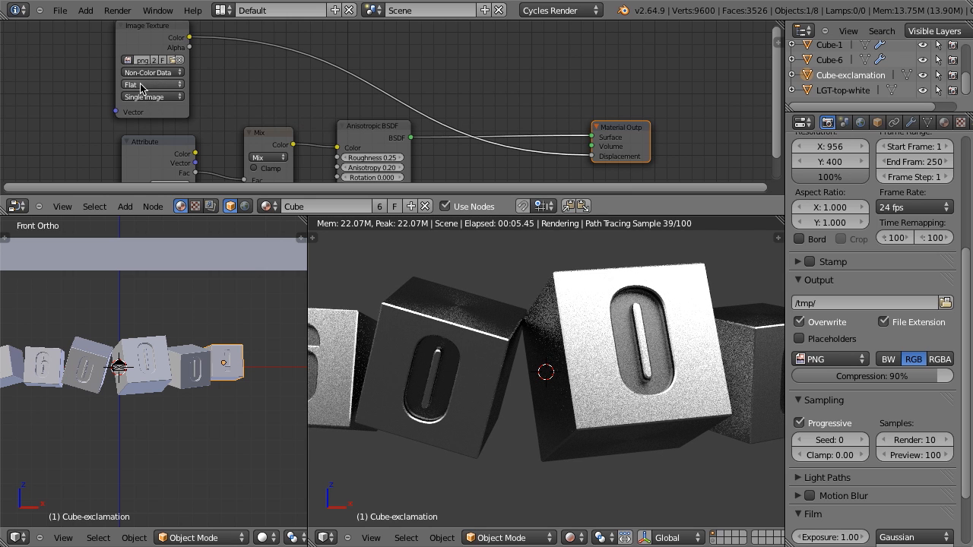
{"action": "left_click", "coordinate": [140, 85]}
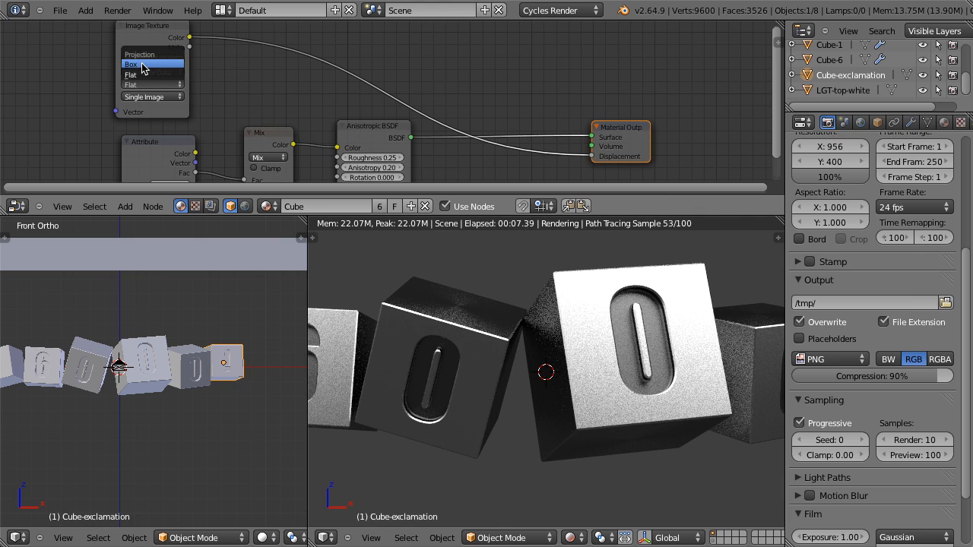
{"action": "left_click", "coordinate": [142, 65]}
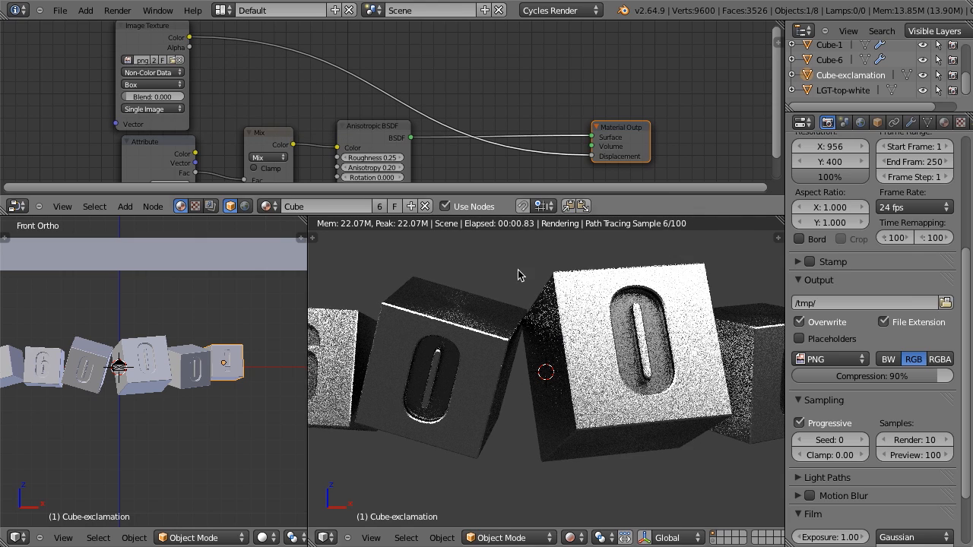
- Nudge the Image Texture node clear of the Attribute node and add a Texture Coordinate node before it
{"action": "scroll", "coordinate": [424, 123], "scroll_direction": "down", "scroll_amount": 3}
{"action": "left_click_drag", "start_coordinate": [209, 48], "coordinate": [215, 44]}
{"action": "middle_click_drag", "start_coordinate": [299, 98], "coordinate": [313, 97]}
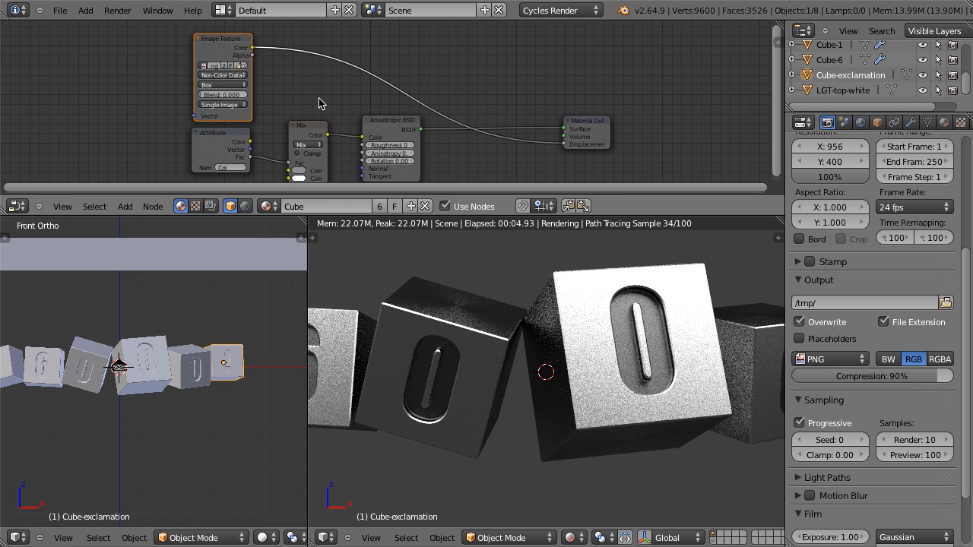
{"action": "key", "text": "shift+a"}
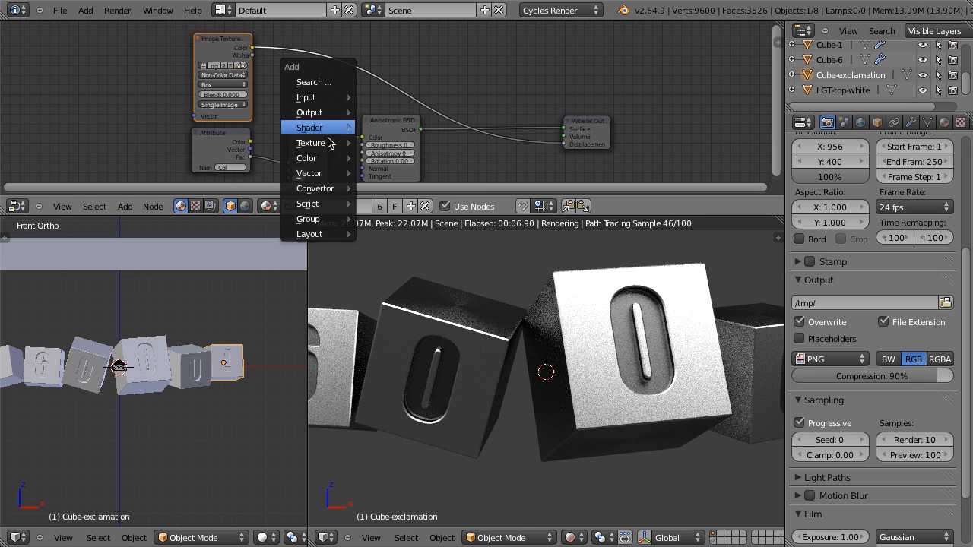
{"action": "mouse_move", "coordinate": [319, 104]}
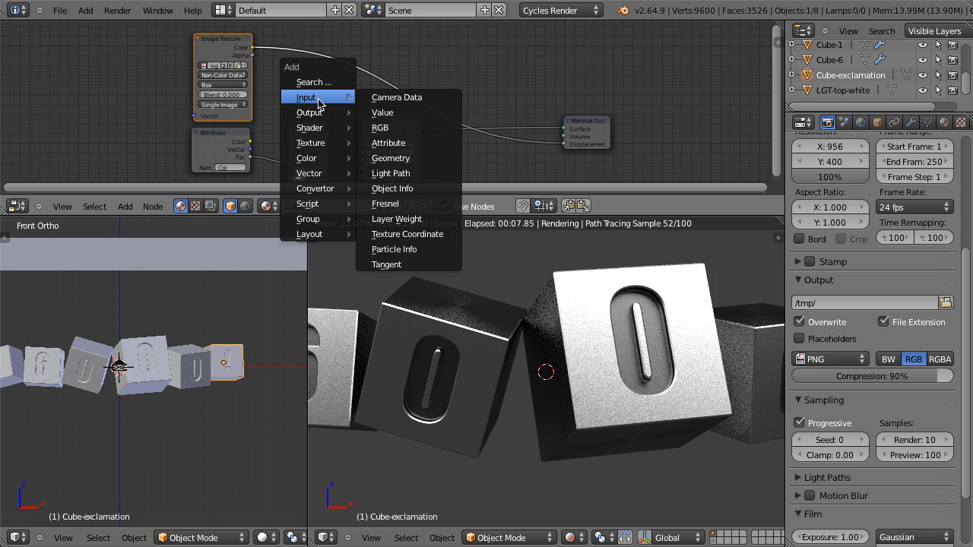
{"action": "left_click", "coordinate": [411, 234]}
{"action": "left_click", "coordinate": [311, 173]}
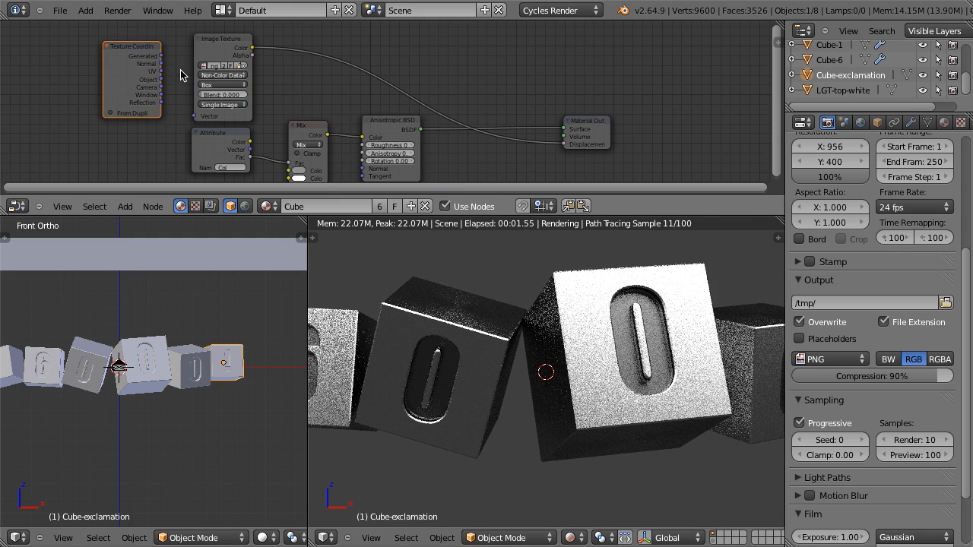
- Connect the Texture Coordinate's Generated output to the Image Texture's Vector input and inspect the large zero block up close
{"action": "left_click_drag", "start_coordinate": [181, 75], "coordinate": [194, 116]}
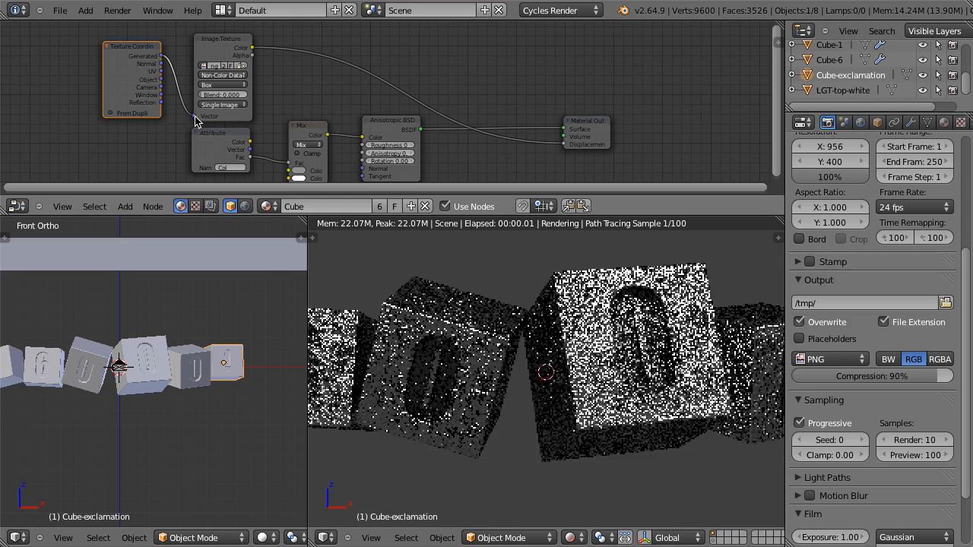
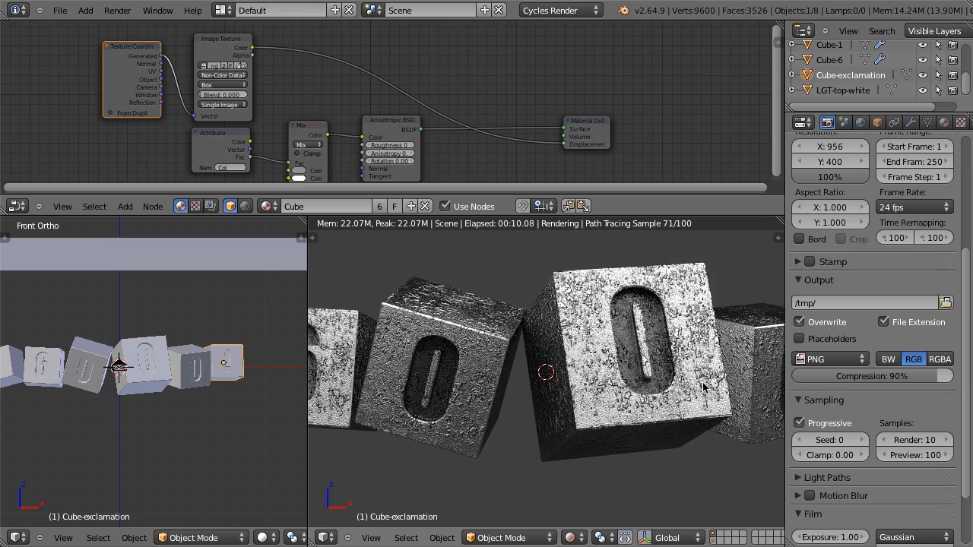
{"action": "scroll", "coordinate": [703, 387], "scroll_direction": "up", "scroll_amount": 2}
{"action": "middle_click_drag", "start_coordinate": [703, 386], "coordinate": [521, 413], "text": "shift"}
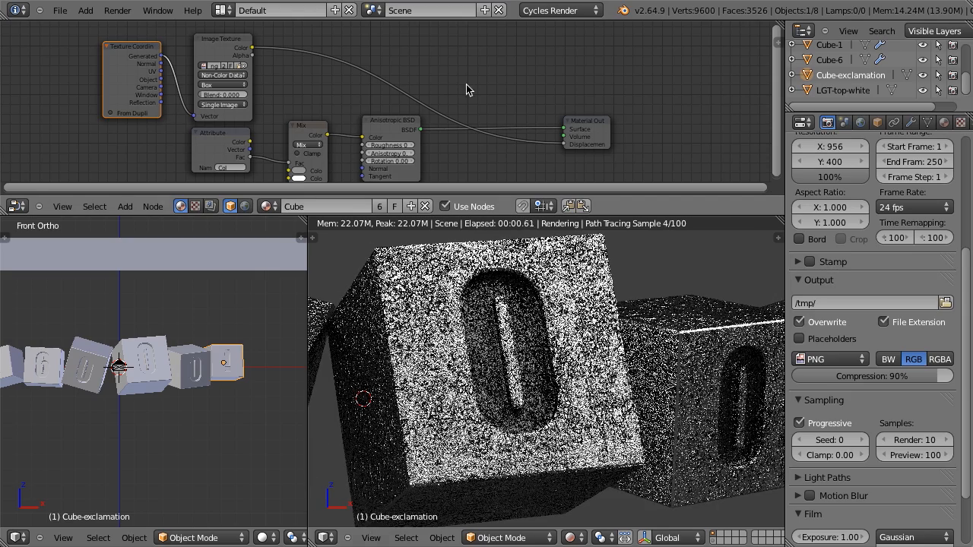
- Add a Math node and insert it on the link between the Image Texture's Color and the Material Output's Displacement
{"action": "scroll", "coordinate": [466, 90], "scroll_direction": "up", "scroll_amount": 2}
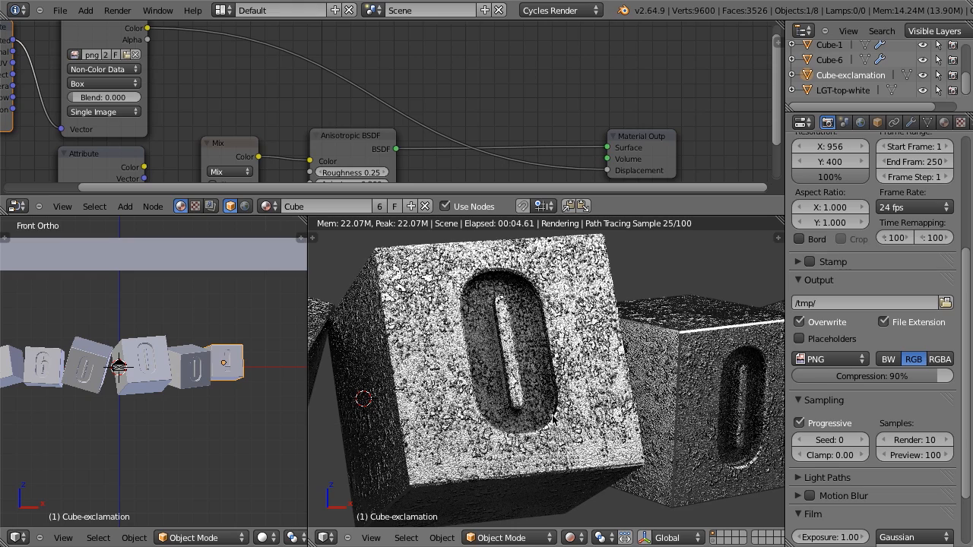
{"action": "middle_click_drag", "start_coordinate": [427, 90], "coordinate": [387, 56]}
{"action": "key", "text": "shift+a"}
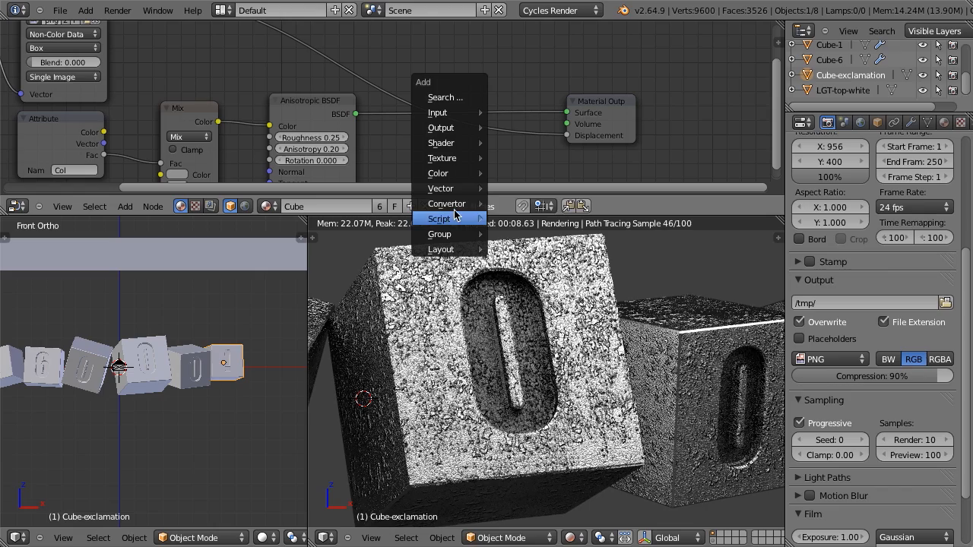
{"action": "mouse_move", "coordinate": [456, 210]}
{"action": "left_click", "coordinate": [534, 233]}
{"action": "scroll", "coordinate": [555, 138], "scroll_direction": "down", "scroll_amount": 3}
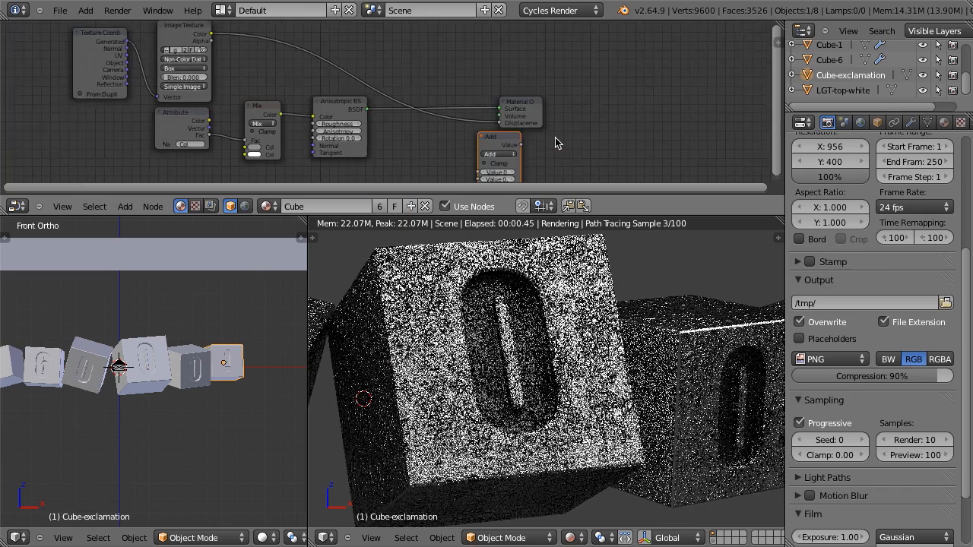
{"action": "left_click", "coordinate": [492, 117]}
- Set the Math node's operation to Multiply and inspect the bump on the rendered blocks
{"action": "left_click", "coordinate": [404, 126]}
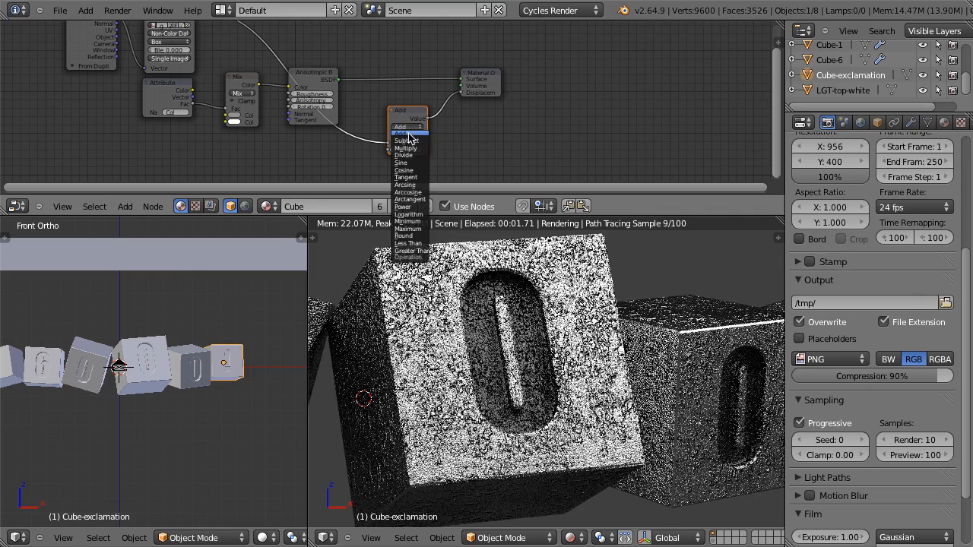
{"action": "scroll", "coordinate": [517, 135], "scroll_direction": "up", "scroll_amount": 4}
{"action": "left_click", "coordinate": [403, 127]}
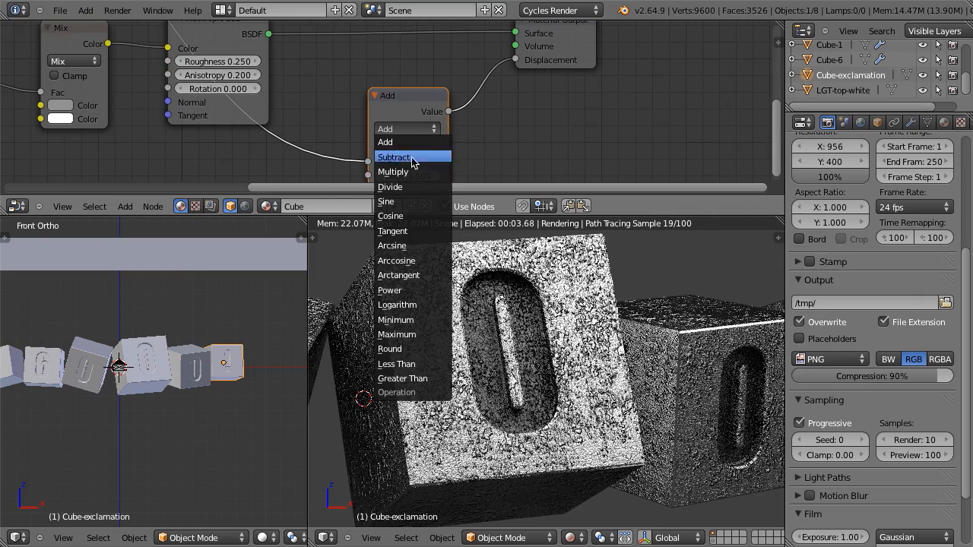
{"action": "left_click", "coordinate": [411, 171]}
{"action": "middle_click_drag", "start_coordinate": [523, 106], "coordinate": [522, 104]}
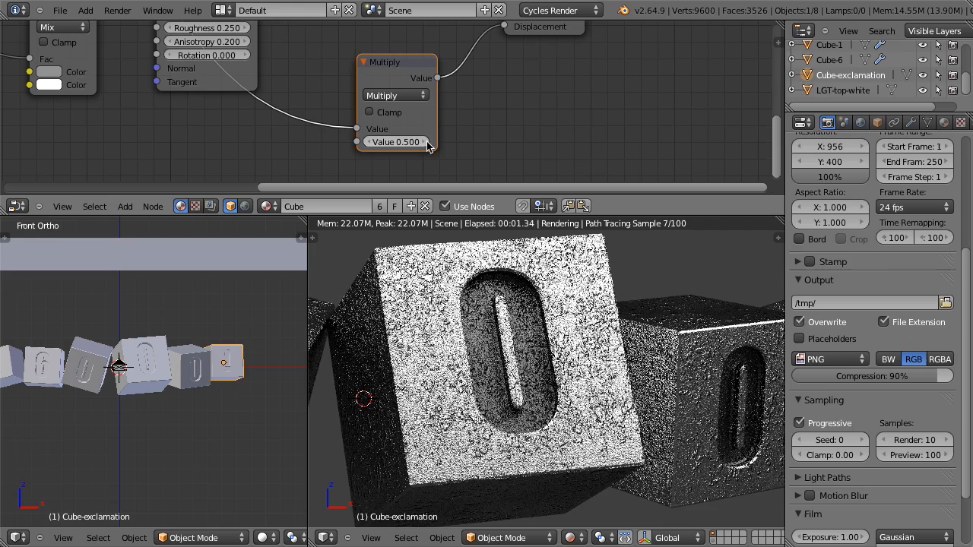
{"action": "scroll", "coordinate": [372, 141], "scroll_direction": "down", "scroll_amount": 1}
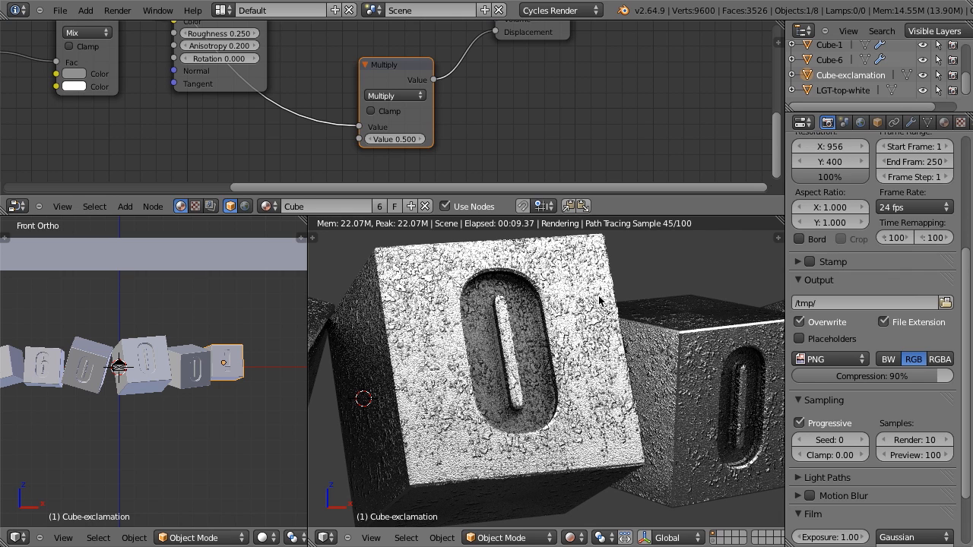
- Select the zero block beside the large one and set the Multiply node's second value to -0.1
{"action": "scroll", "coordinate": [61, 331], "scroll_direction": "up", "scroll_amount": 8}
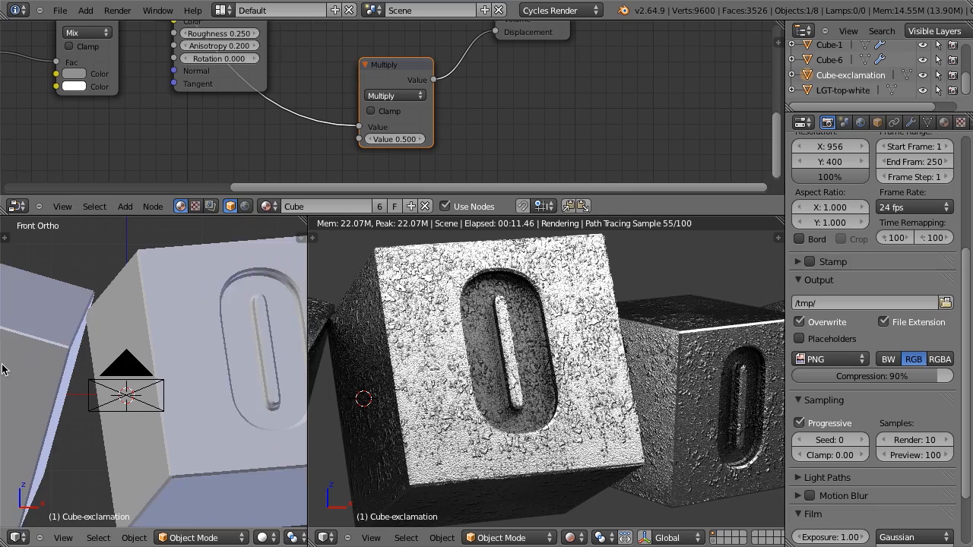
{"action": "right_click", "coordinate": [61, 332]}
{"action": "left_click", "coordinate": [392, 139]}
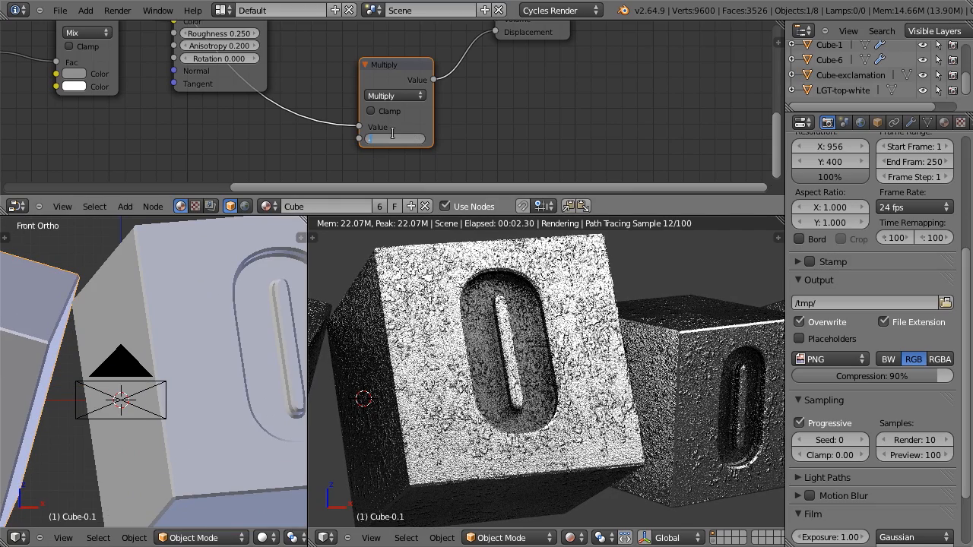
{"action": "type", "text": "-0.1"}
{"action": "key", "text": "Return"}
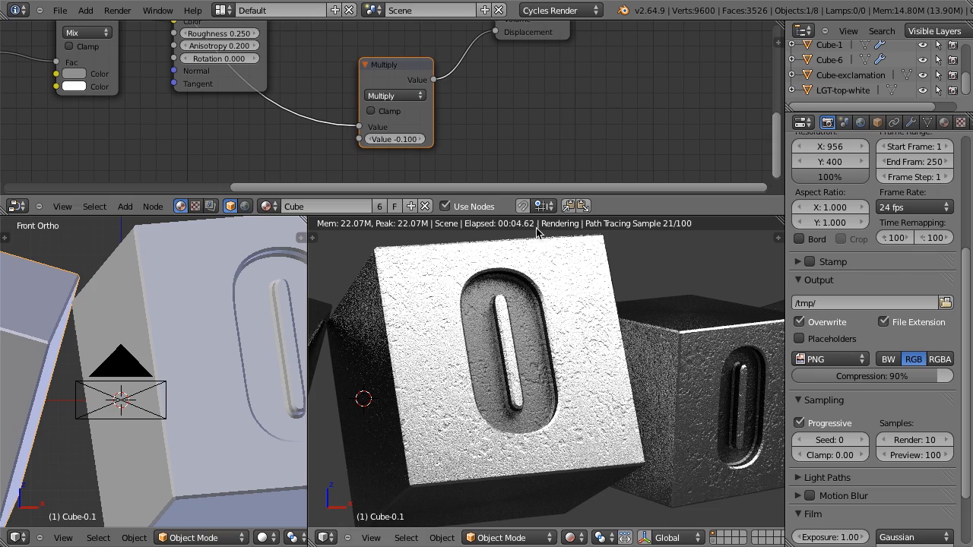
- Set the Multiply node's second value to -0.05 and move the node farther from the Material Output
{"action": "left_click", "coordinate": [392, 139]}
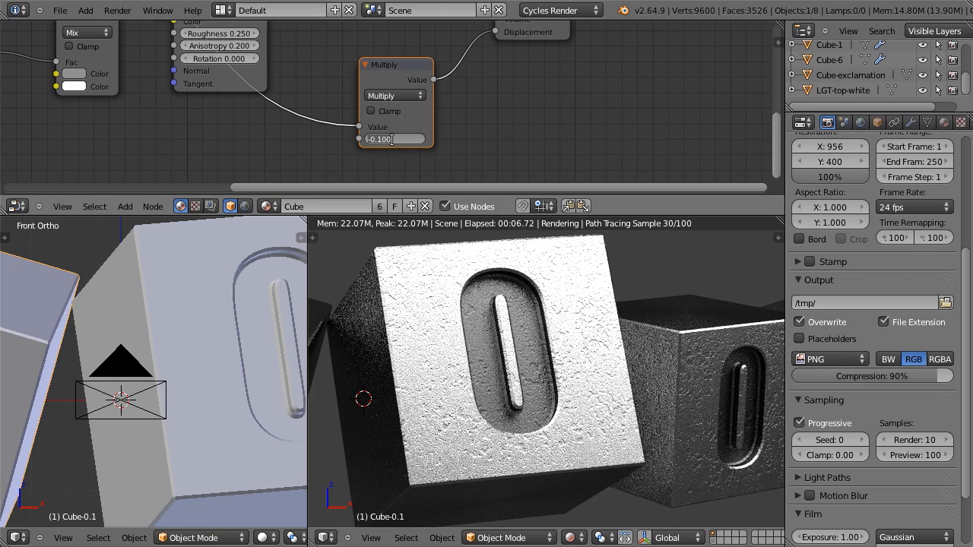
{"action": "type", "text": "-0.05"}
{"action": "key", "text": "Return"}
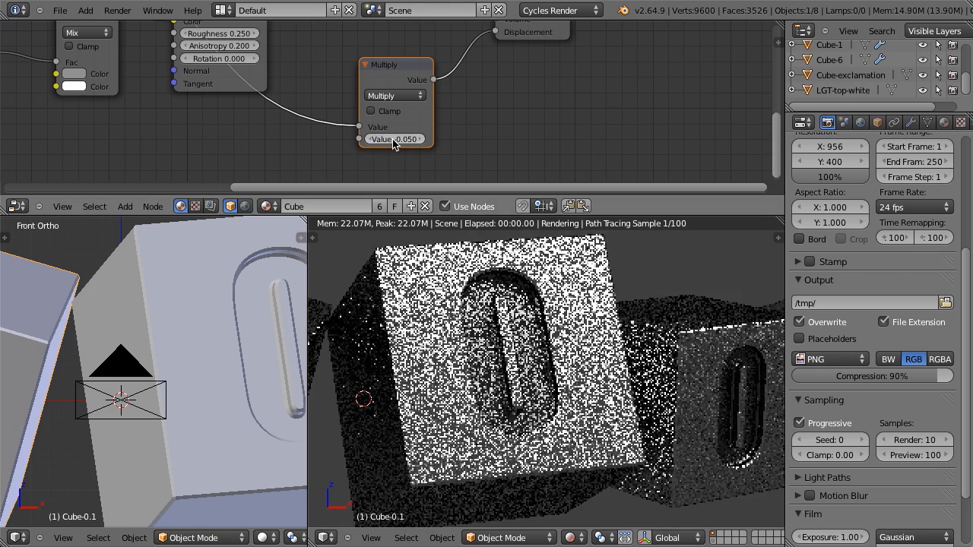
{"action": "scroll", "coordinate": [587, 337], "scroll_direction": "down", "scroll_amount": 2}
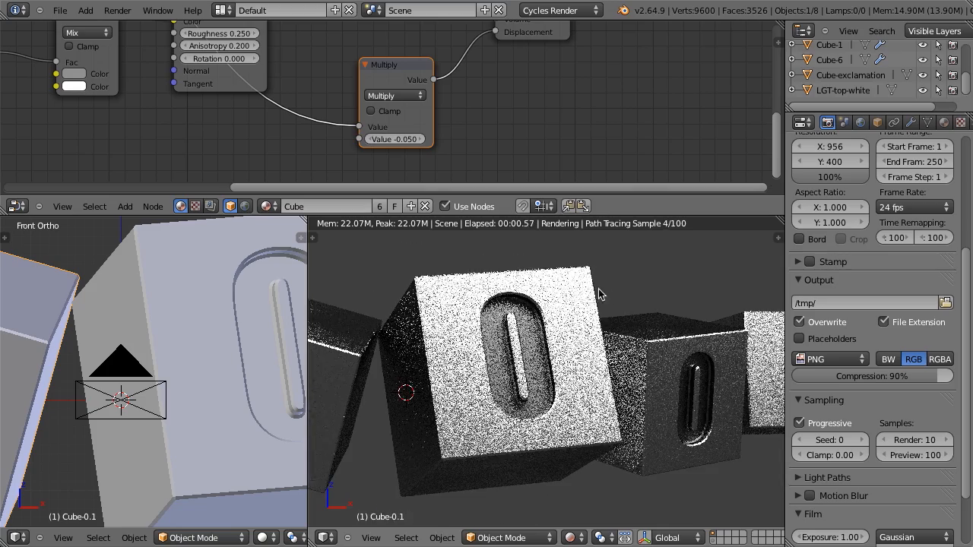
{"action": "scroll", "coordinate": [456, 91], "scroll_direction": "down", "scroll_amount": 2}
{"action": "left_click_drag", "start_coordinate": [390, 80], "coordinate": [357, 111]}
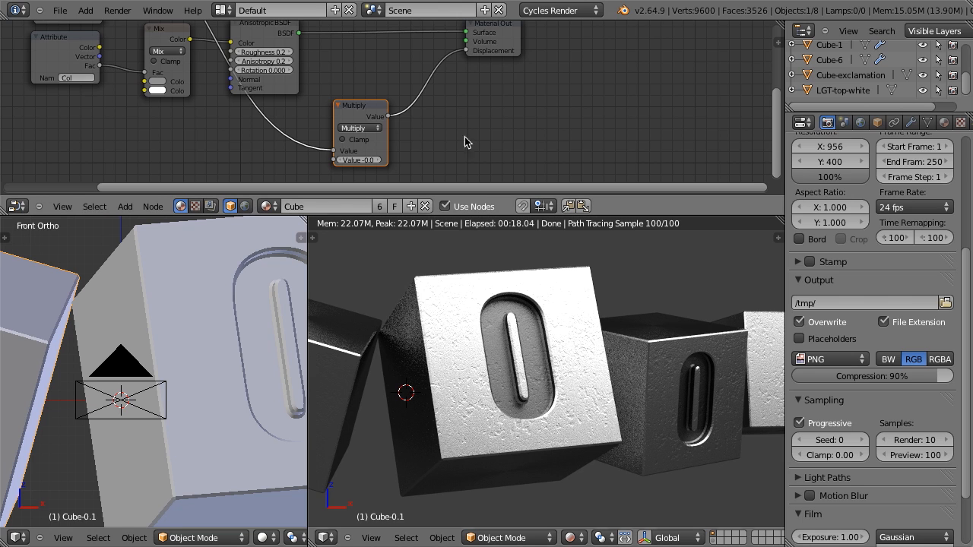
- Add a Glossy BSDF node and place it directly above the Anisotropic BSDF
{"action": "scroll", "coordinate": [372, 121], "scroll_direction": "down", "scroll_amount": 3}
{"action": "scroll", "coordinate": [372, 122], "scroll_direction": "up", "scroll_amount": 2}
{"action": "key", "text": "shift+a"}
{"action": "mouse_move", "coordinate": [354, 86]}
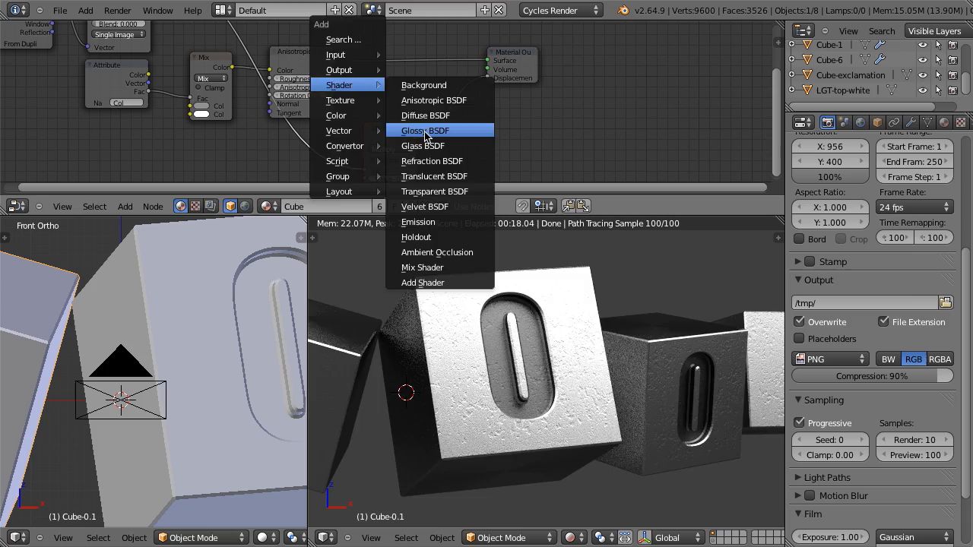
{"action": "left_click", "coordinate": [424, 130]}
{"action": "left_click", "coordinate": [372, 32]}
{"action": "middle_click_drag", "start_coordinate": [377, 65], "coordinate": [371, 124]}
{"action": "key", "text": "g"}
{"action": "left_click", "coordinate": [357, 105]}
{"action": "scroll", "coordinate": [358, 106], "scroll_direction": "up", "scroll_amount": 4}
{"action": "key", "text": "g"}
{"action": "left_click", "coordinate": [339, 88]}
- Set the Glossy BSDF's roughness to 0.4
{"action": "scroll", "coordinate": [342, 88], "scroll_direction": "up", "scroll_amount": 2}
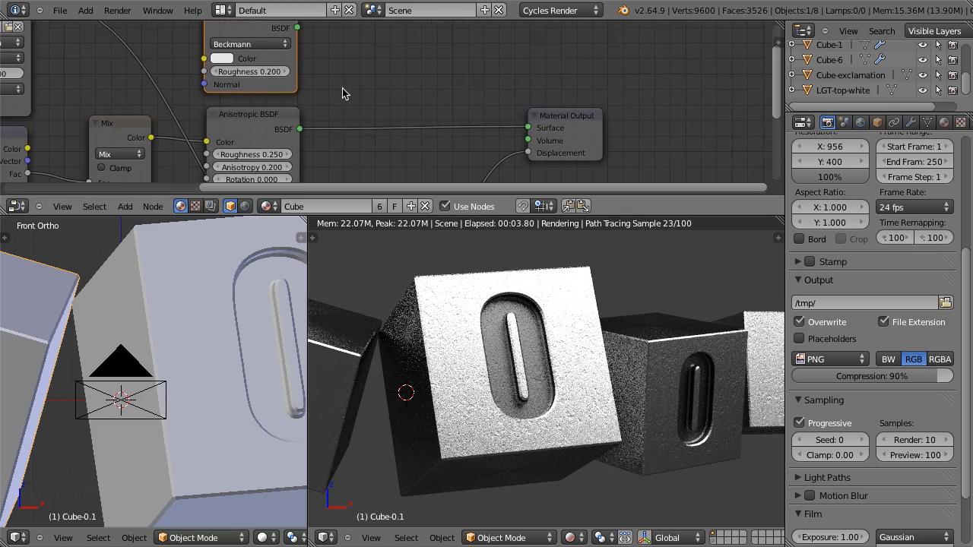
{"action": "left_click", "coordinate": [287, 86]}
{"action": "left_click", "coordinate": [287, 87]}
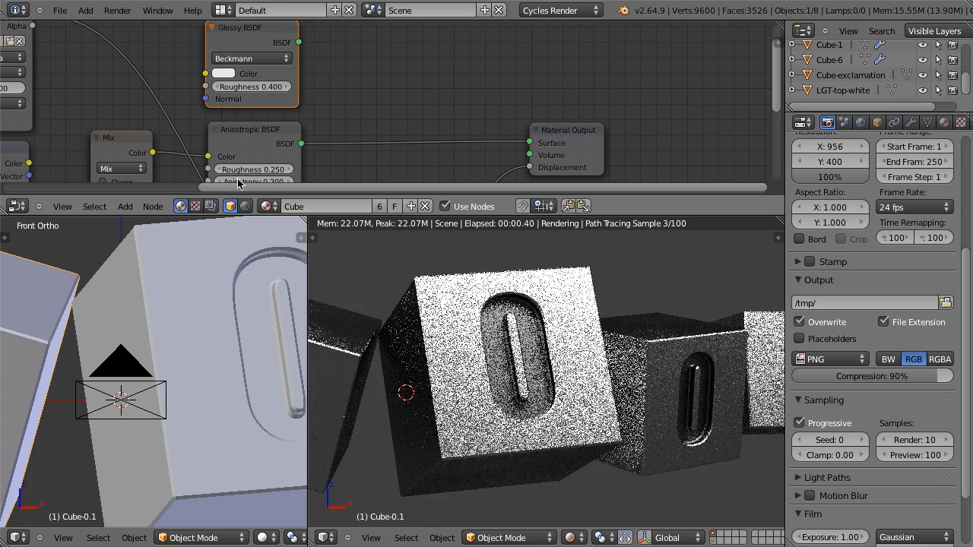
- Insert a Mix Shader between the Anisotropic BSDF and Material Output, with the Glossy BSDF in its first Shader input and the Anisotropic in the second
{"action": "key", "text": "shift+a"}
{"action": "mouse_move", "coordinate": [445, 102]}
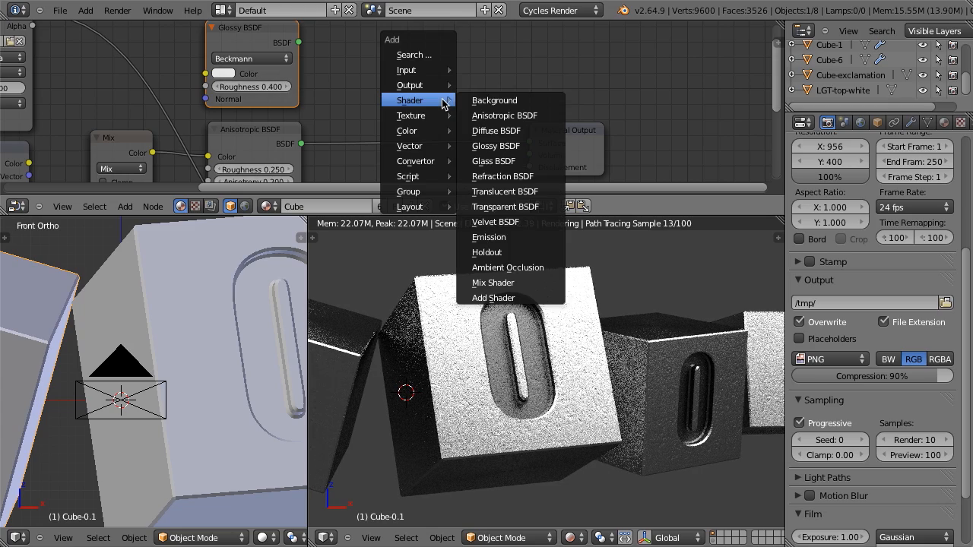
{"action": "left_click", "coordinate": [501, 282]}
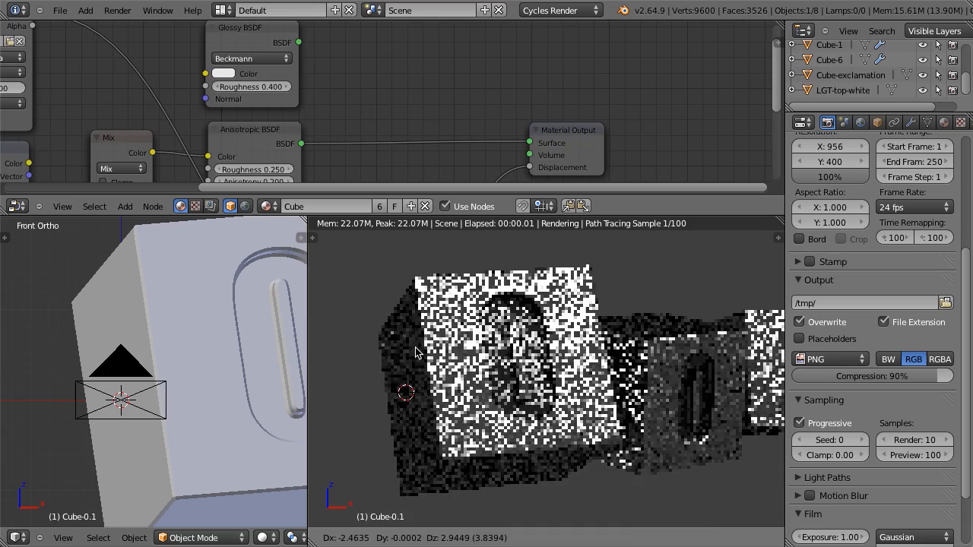
{"action": "scroll", "coordinate": [482, 122], "scroll_direction": "down", "scroll_amount": 2}
{"action": "left_click", "coordinate": [395, 42]}
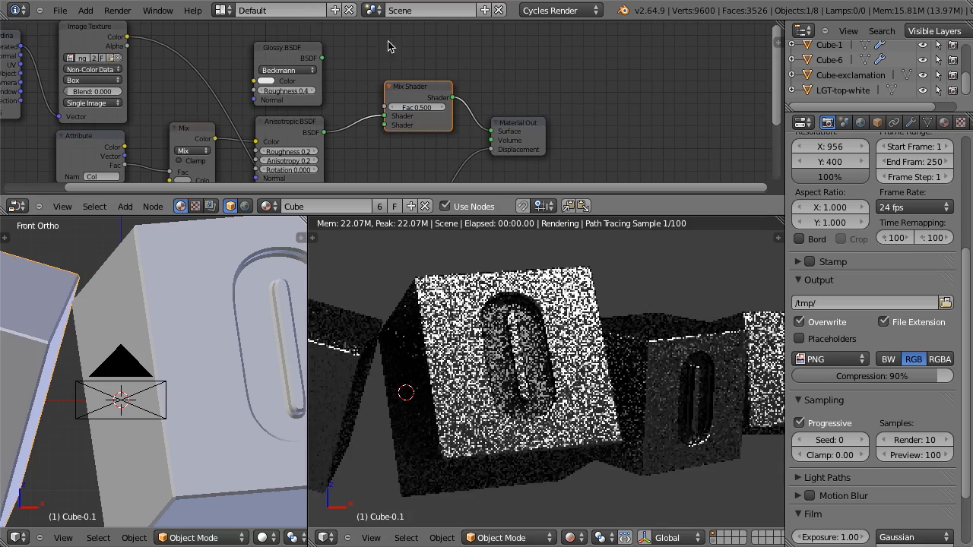
{"action": "left_click_drag", "start_coordinate": [322, 58], "coordinate": [392, 118]}
{"action": "scroll", "coordinate": [379, 122], "scroll_direction": "down", "scroll_amount": 1}
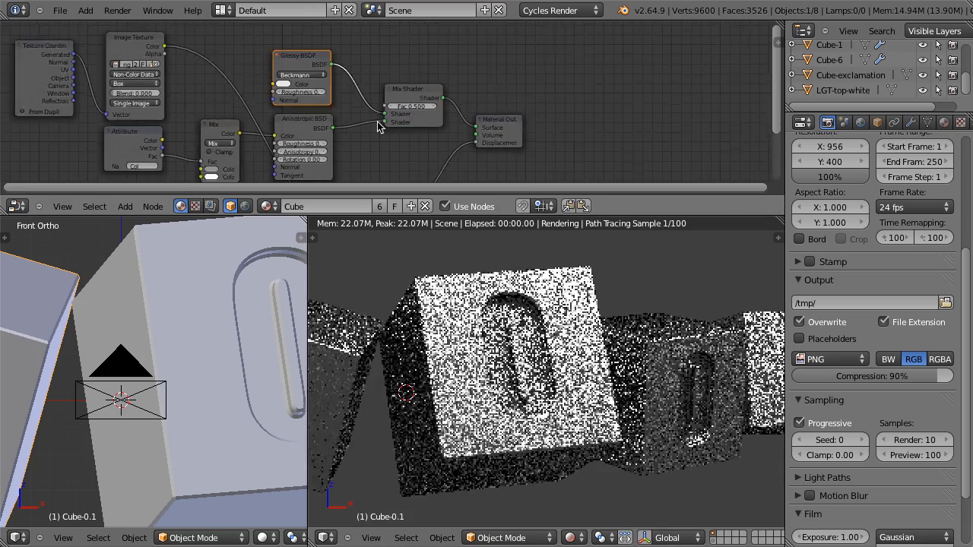
- Connect the Image Texture's Color output to the Mix Shader's Fac input
{"action": "scroll", "coordinate": [358, 114], "scroll_direction": "up", "scroll_amount": 2}
{"action": "scroll", "coordinate": [336, 99], "scroll_direction": "down", "scroll_amount": 1}
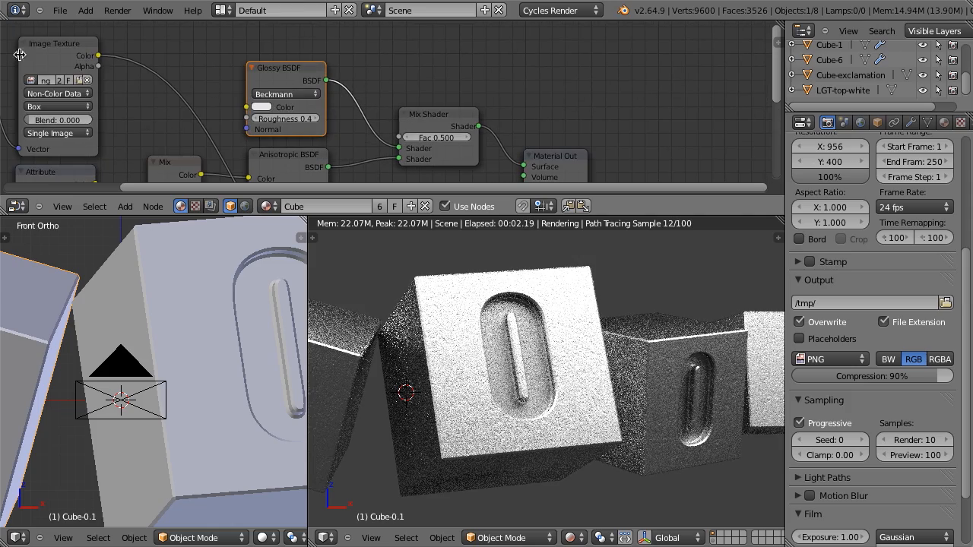
{"action": "left_click", "coordinate": [20, 55]}
{"action": "left_click_drag", "start_coordinate": [98, 55], "coordinate": [399, 138]}
{"action": "scroll", "coordinate": [532, 113], "scroll_direction": "up", "scroll_amount": 2}
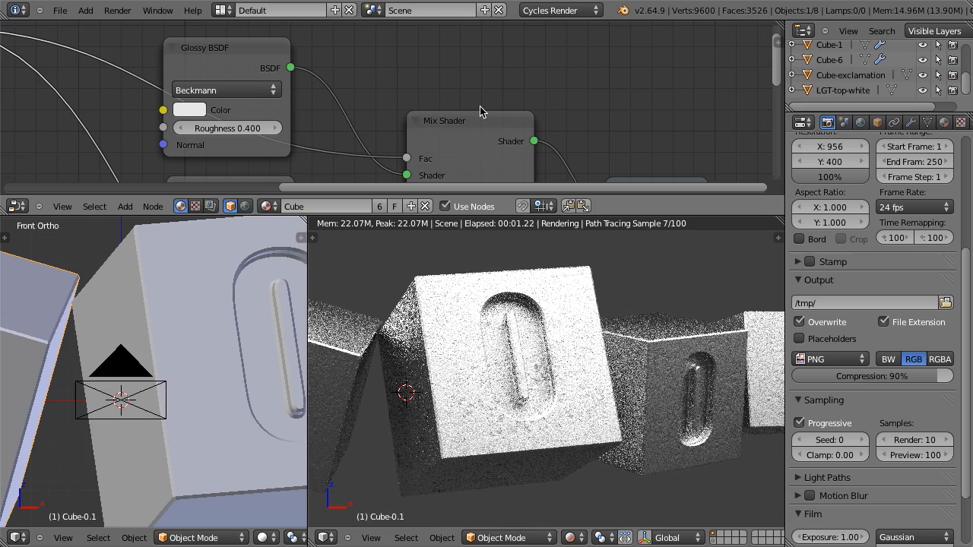
- Color the Glossy BSDF saturated blue to see where the shader mix falls on the blocks
{"action": "middle_click_drag", "start_coordinate": [480, 112], "coordinate": [491, 104]}
{"action": "left_click", "coordinate": [200, 103]}
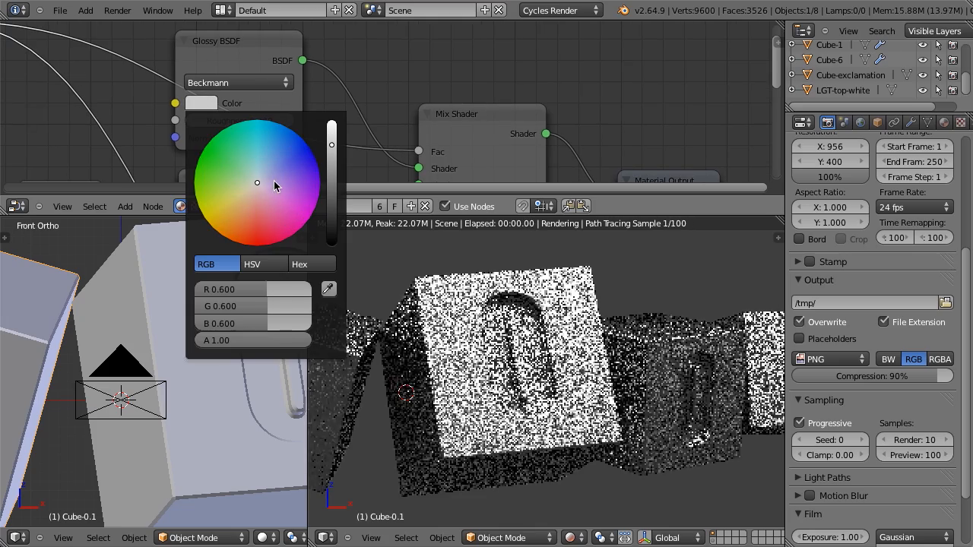
{"action": "left_click_drag", "start_coordinate": [278, 185], "coordinate": [309, 145]}
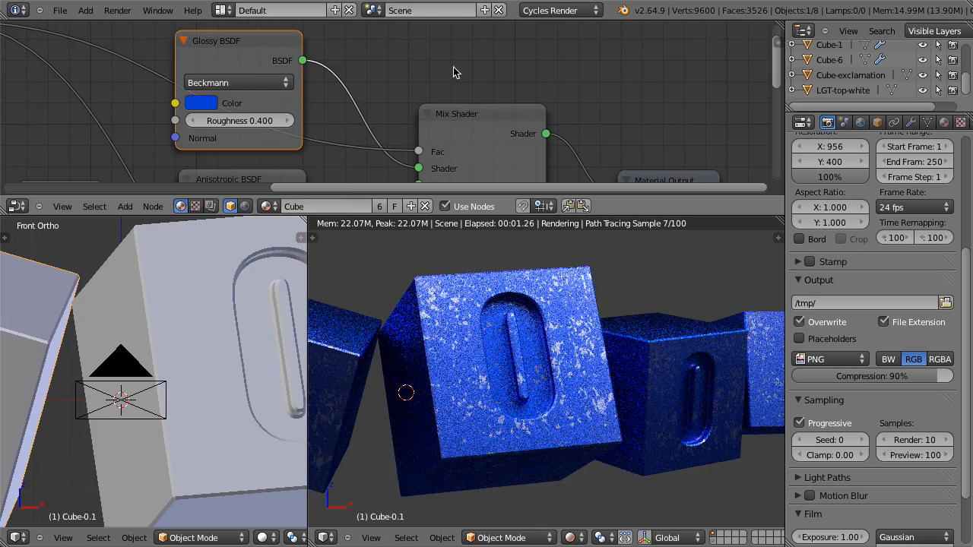
{"action": "middle_click_drag", "start_coordinate": [501, 102], "coordinate": [523, 73]}
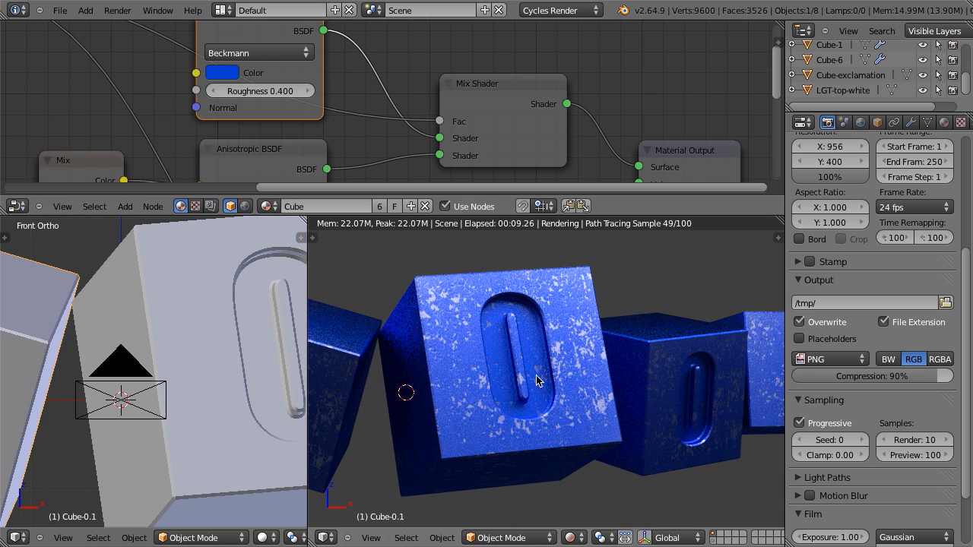
- Swap the Mix Shader's inputs so the Anisotropic BSDF feeds the first Shader and the Glossy BSDF the second
{"action": "left_click_drag", "start_coordinate": [437, 141], "coordinate": [441, 156]}
{"action": "scroll", "coordinate": [397, 140], "scroll_direction": "down", "scroll_amount": 2}
{"action": "middle_click_drag", "start_coordinate": [397, 140], "coordinate": [403, 115]}
- Rearrange the nodes vertically so the Anisotropic BSDF sits above the Glossy BSDF, and shift the Mix Shader up
{"action": "scroll", "coordinate": [402, 114], "scroll_direction": "down", "scroll_amount": 5}
{"action": "middle_click_drag", "start_coordinate": [354, 89], "coordinate": [361, 75]}
{"action": "key", "text": "g"}
{"action": "key", "text": "y"}
{"action": "left_click", "coordinate": [385, 24]}
{"action": "right_click", "coordinate": [343, 96], "text": "shift"}
{"action": "key", "text": "g"}
{"action": "key", "text": "y"}
{"action": "left_click", "coordinate": [347, 84]}
{"action": "key", "text": "a"}
{"action": "scroll", "coordinate": [400, 73], "scroll_direction": "up", "scroll_amount": 4}
{"action": "right_click", "coordinate": [482, 63]}
{"action": "key", "text": "g"}
{"action": "key", "text": "y"}
{"action": "left_click", "coordinate": [481, 56]}
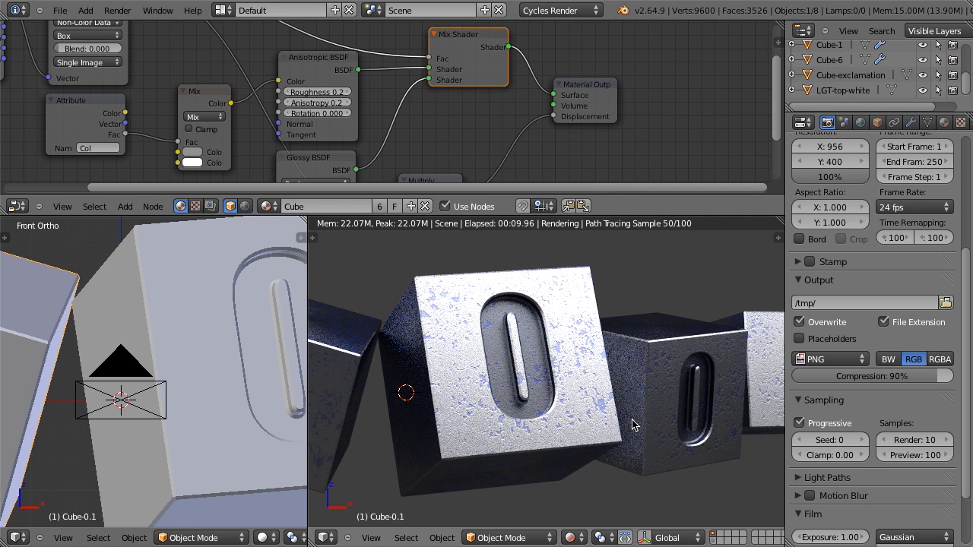
- Set the Glossy BSDF's color to a neutral grey with equal R, G and B values, and darken it
{"action": "scroll", "coordinate": [632, 426], "scroll_direction": "up", "scroll_amount": 1}
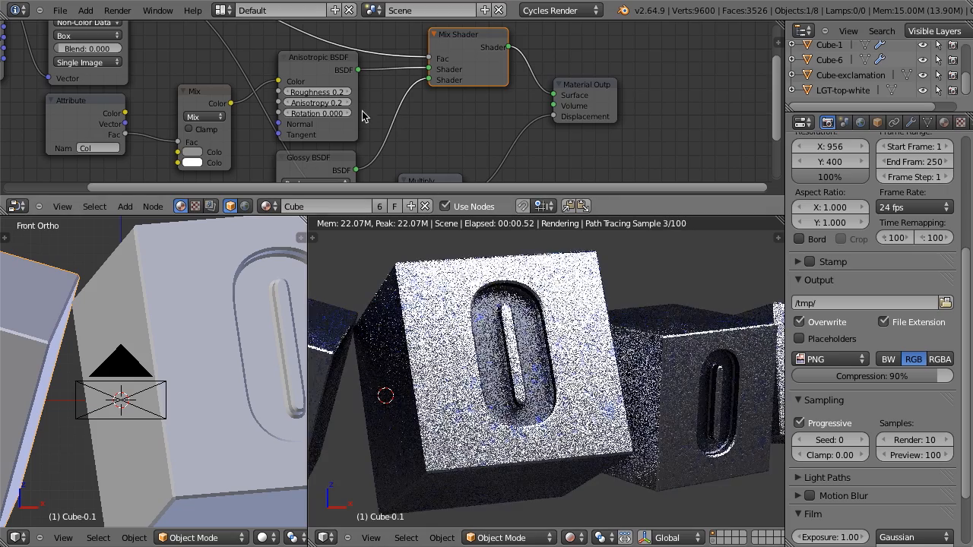
{"action": "scroll", "coordinate": [372, 101], "scroll_direction": "up", "scroll_amount": 2}
{"action": "middle_click_drag", "start_coordinate": [241, 57], "coordinate": [351, 123]}
{"action": "scroll", "coordinate": [337, 98], "scroll_direction": "down", "scroll_amount": 2}
{"action": "scroll", "coordinate": [343, 129], "scroll_direction": "up", "scroll_amount": 5}
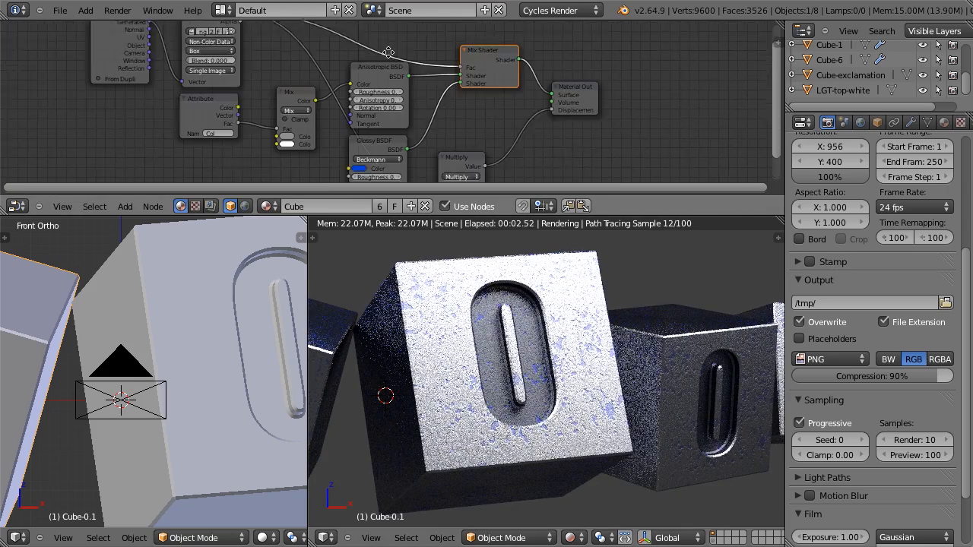
{"action": "left_click", "coordinate": [289, 159]}
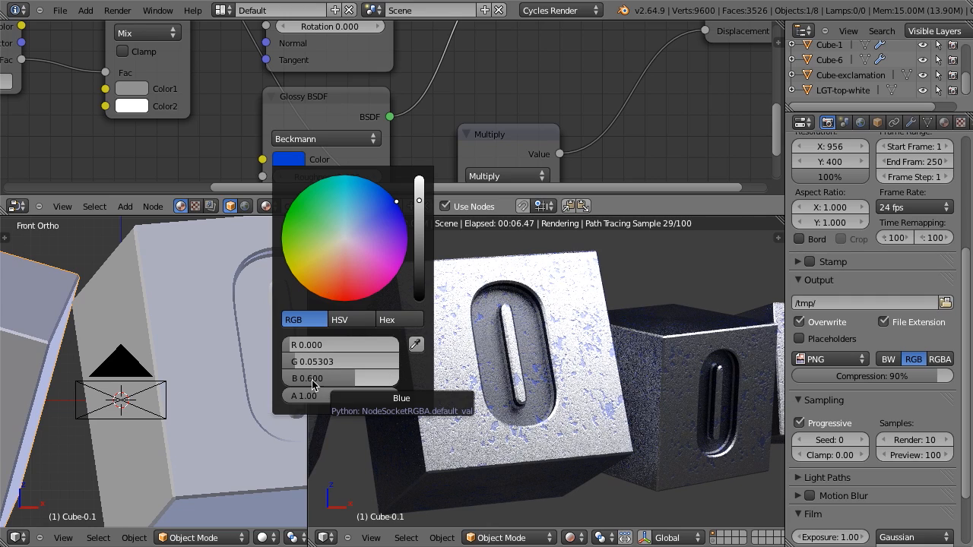
{"action": "key", "text": "ctrl+c"}
{"action": "key", "text": "ctrl+v"}
{"action": "key", "text": "ctrl+v"}
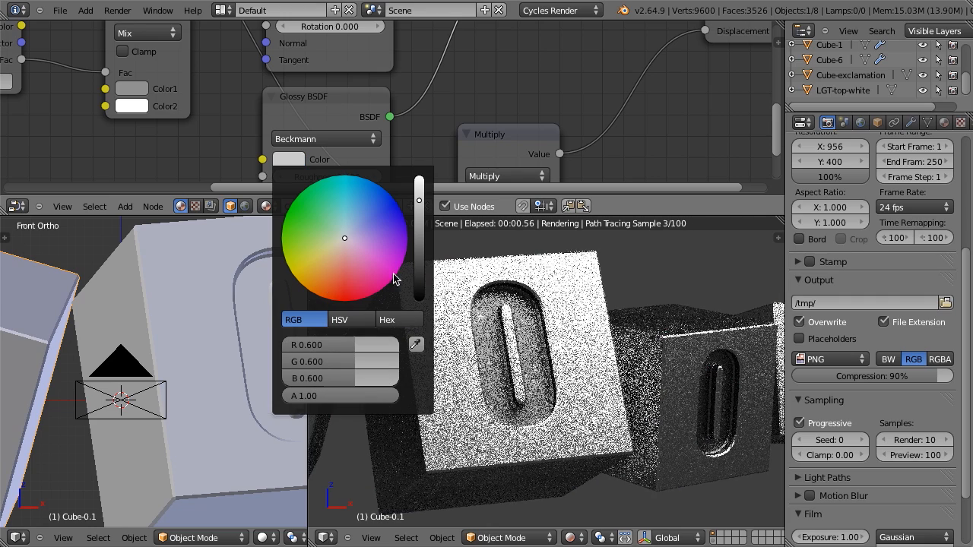
{"action": "left_click_drag", "start_coordinate": [419, 201], "coordinate": [419, 232]}
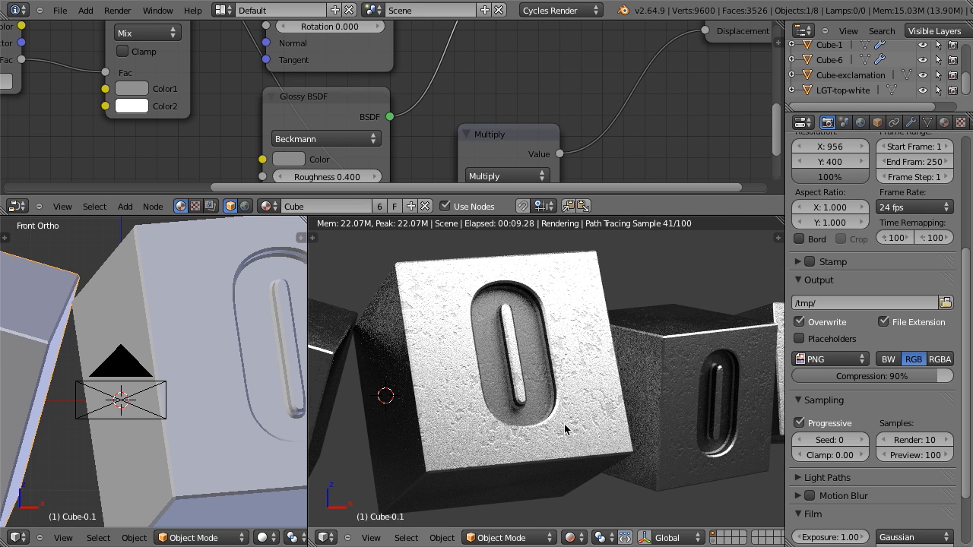
- Save the blend file over the existing one and view the blocks through the camera
{"action": "scroll", "coordinate": [597, 98], "scroll_direction": "down", "scroll_amount": 5}
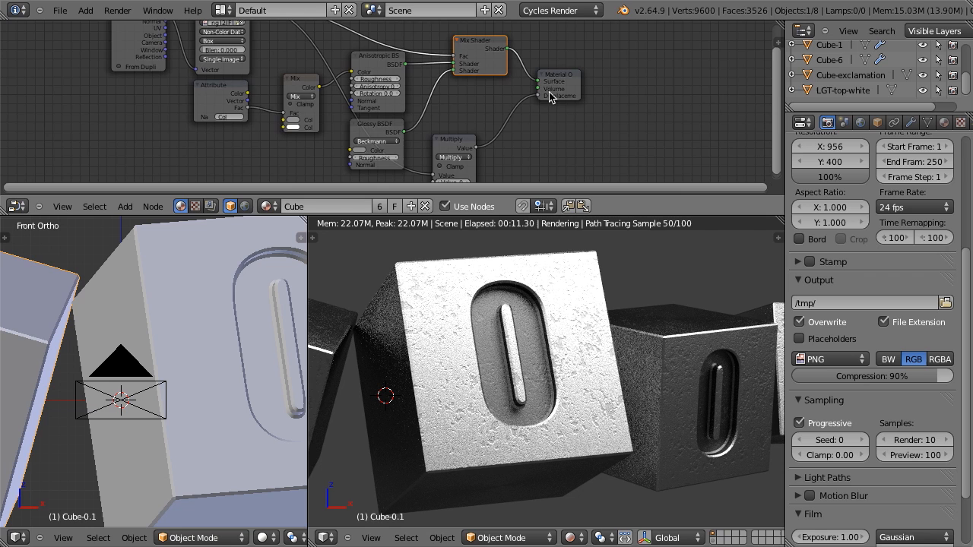
{"action": "key", "text": "ctrl+s"}
{"action": "left_click", "coordinate": [512, 123]}
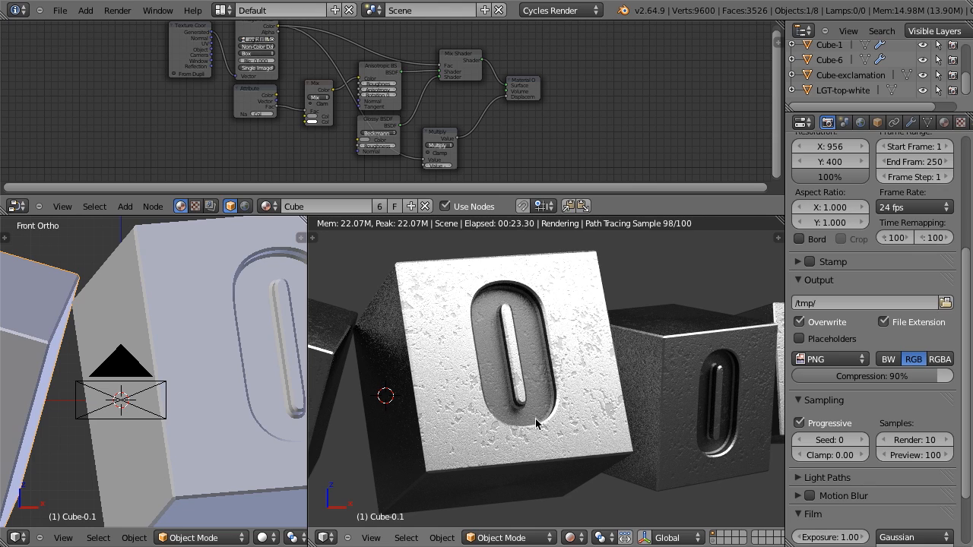
{"action": "key", "text": "KP_0"}
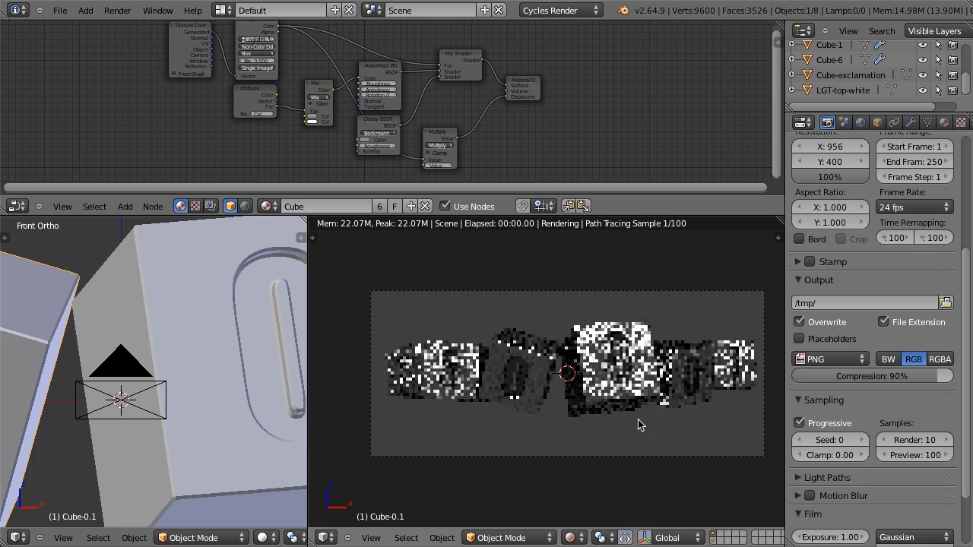
- Widen the modelling viewport beside the render preview and show the whole scene from the right in wireframe
{"action": "scroll", "coordinate": [294, 430], "scroll_direction": "down", "scroll_amount": 5}
{"action": "left_click_drag", "start_coordinate": [308, 416], "coordinate": [465, 411]}
{"action": "scroll", "coordinate": [322, 405], "scroll_direction": "down", "scroll_amount": 8}
{"action": "key", "text": "KP_3"}
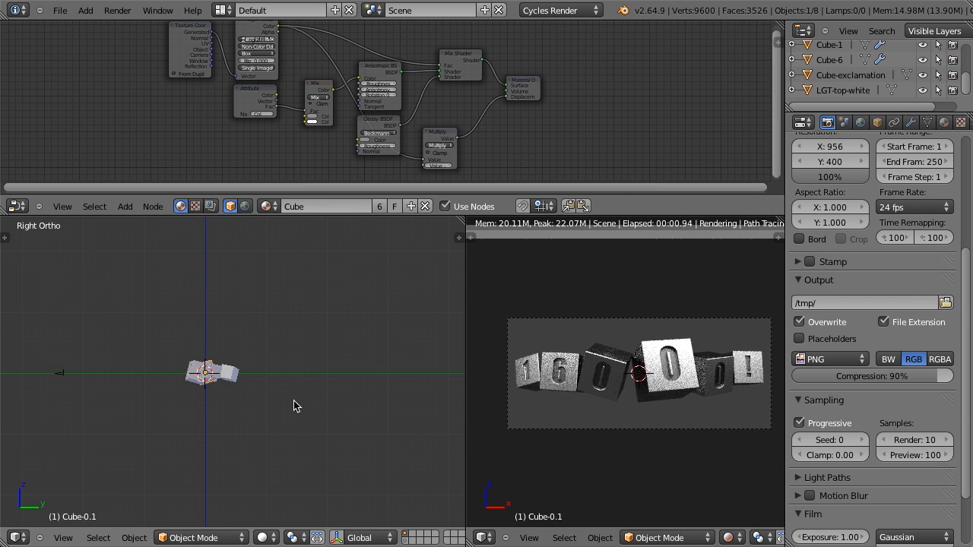
{"action": "key", "text": "z"}
{"action": "key", "text": "shift+a"}
{"action": "key", "text": "Escape"}
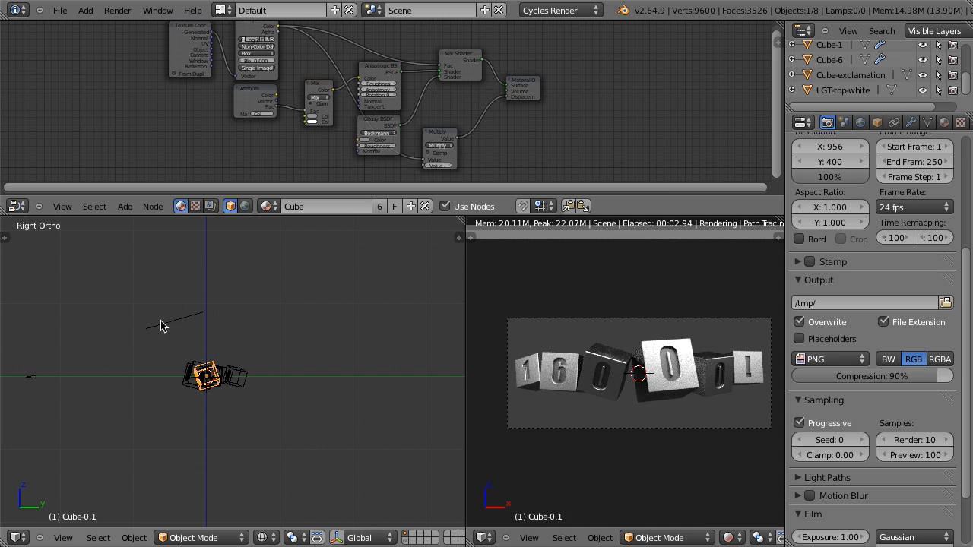
- Duplicate the white top light plane, place the copy below the blocks and rotate it
{"action": "right_click", "coordinate": [183, 325]}
{"action": "key", "text": "shift+d"}
{"action": "left_click", "coordinate": [196, 445]}
{"action": "key", "text": "r"}
{"action": "left_click", "coordinate": [131, 480]}
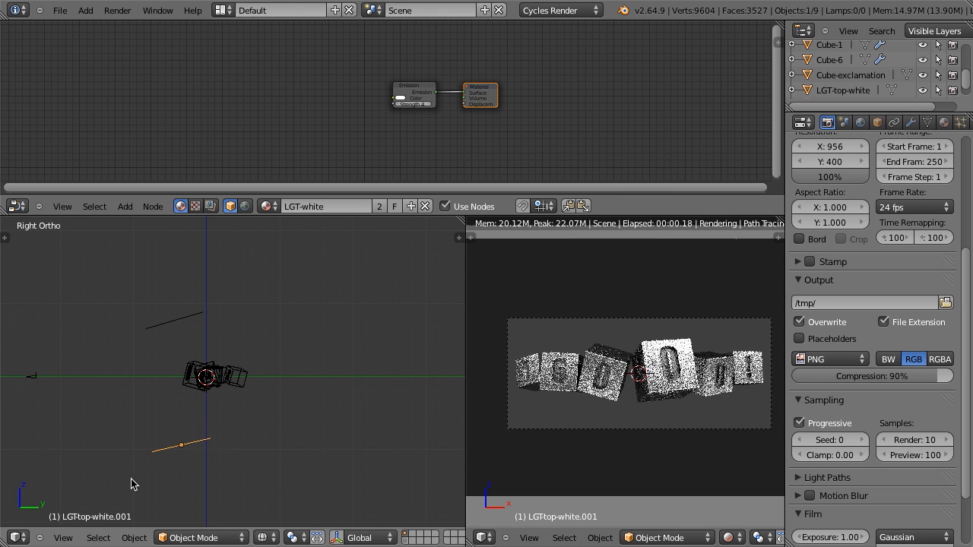
- Shift the duplicated light plane below and behind the blocks and tilt it to face them
{"action": "key", "text": "g"}
{"action": "left_click", "coordinate": [183, 467]}
{"action": "key", "text": "r"}
{"action": "left_click", "coordinate": [200, 468]}
{"action": "scroll", "coordinate": [200, 462], "scroll_direction": "up", "scroll_amount": 3}
{"action": "key", "text": "g"}
{"action": "left_click", "coordinate": [205, 449]}
{"action": "scroll", "coordinate": [882, 74], "scroll_direction": "up", "scroll_amount": 3}
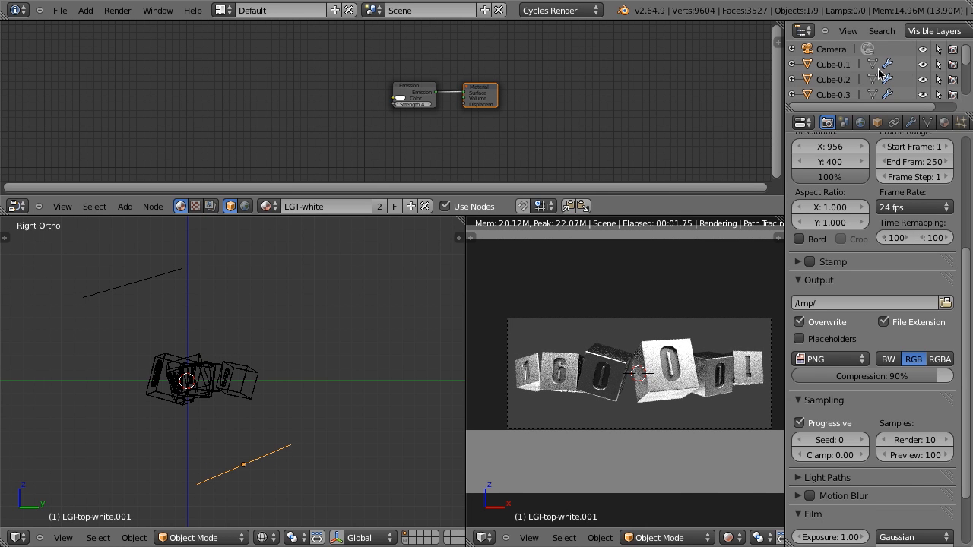
- Enlarge the object list and rename the duplicated light LGT-back-orange
{"action": "left_click_drag", "start_coordinate": [880, 122], "coordinate": [882, 182]}
{"action": "scroll", "coordinate": [872, 131], "scroll_direction": "down", "scroll_amount": 2}
{"action": "double_click", "coordinate": [861, 147]}
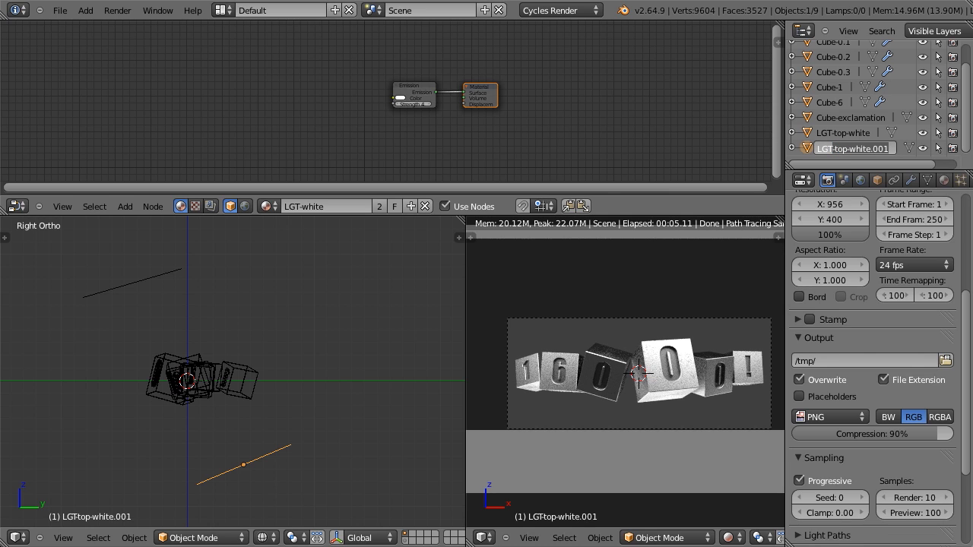
{"action": "key", "text": "BackSpace"}
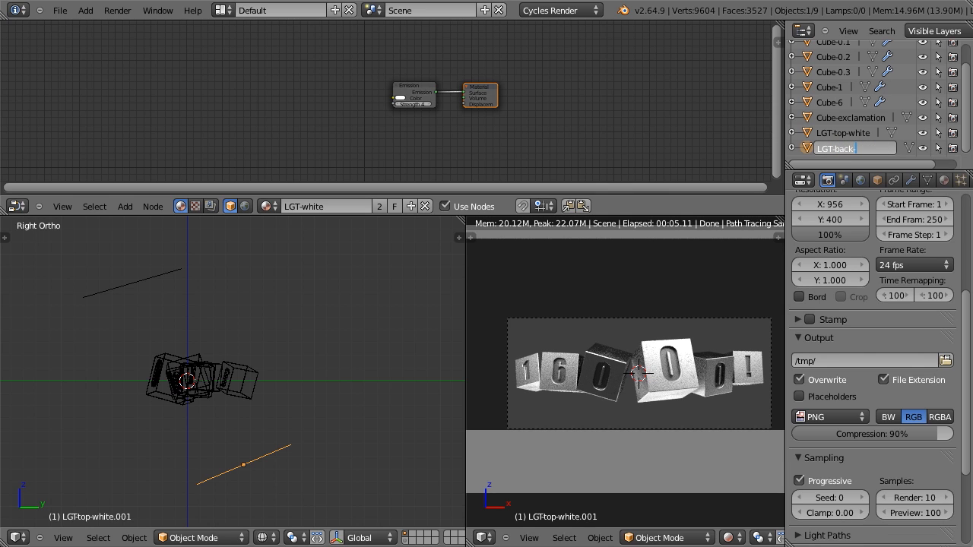
{"action": "type", "text": "-back-orange"}
{"action": "key", "text": "Return"}
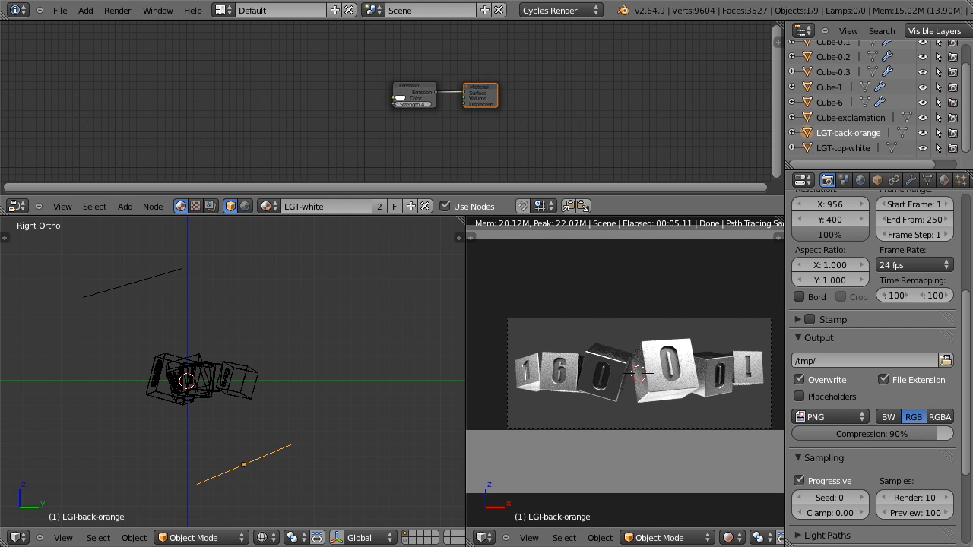
- Give the back light its own copy of the LGT-white material and name it LGT-orange
{"action": "left_click", "coordinate": [944, 180]}
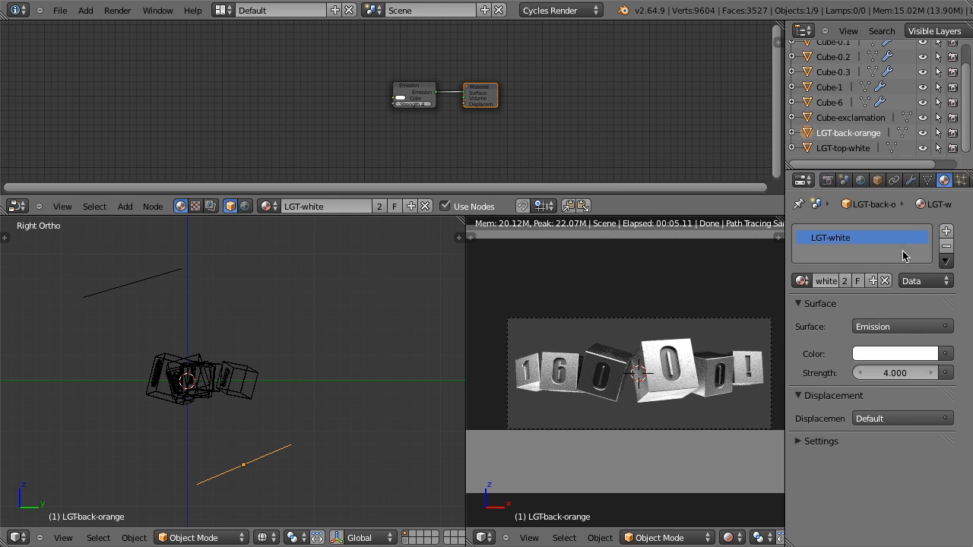
{"action": "left_click", "coordinate": [843, 282]}
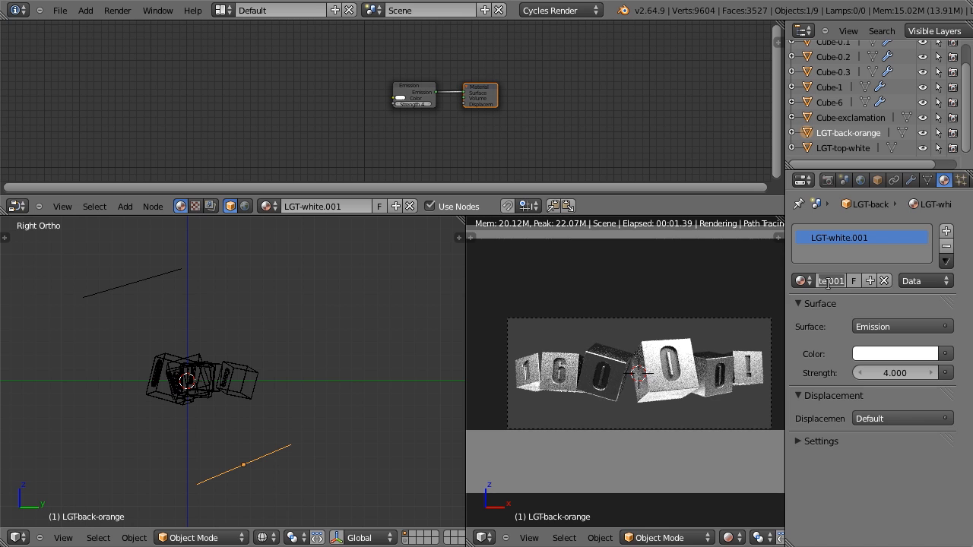
{"action": "type", "text": "LGT-orange"}
{"action": "key", "text": "Return"}
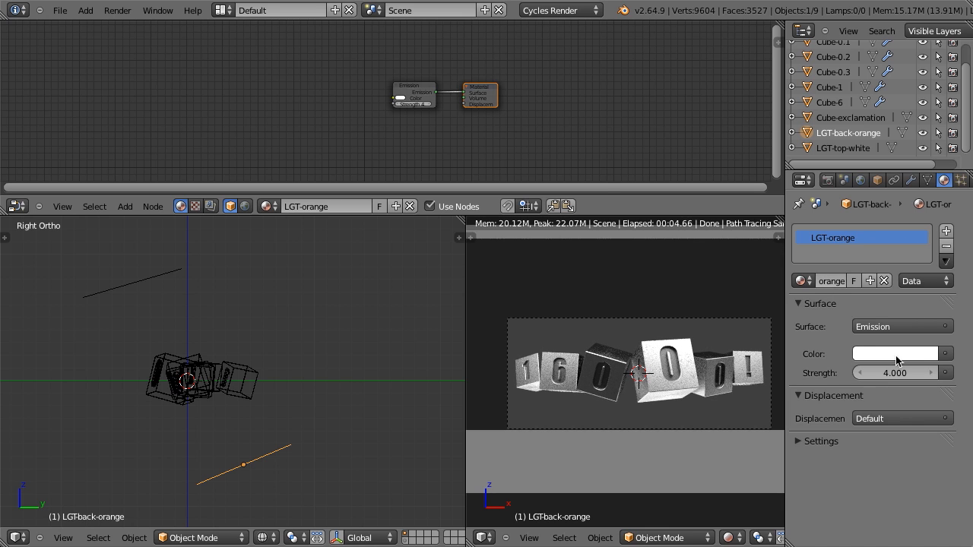
- Set the LGT-orange emission color to a saturated orange and its strength to 2
{"action": "left_click", "coordinate": [897, 355]}
{"action": "left_click_drag", "start_coordinate": [842, 220], "coordinate": [831, 240]}
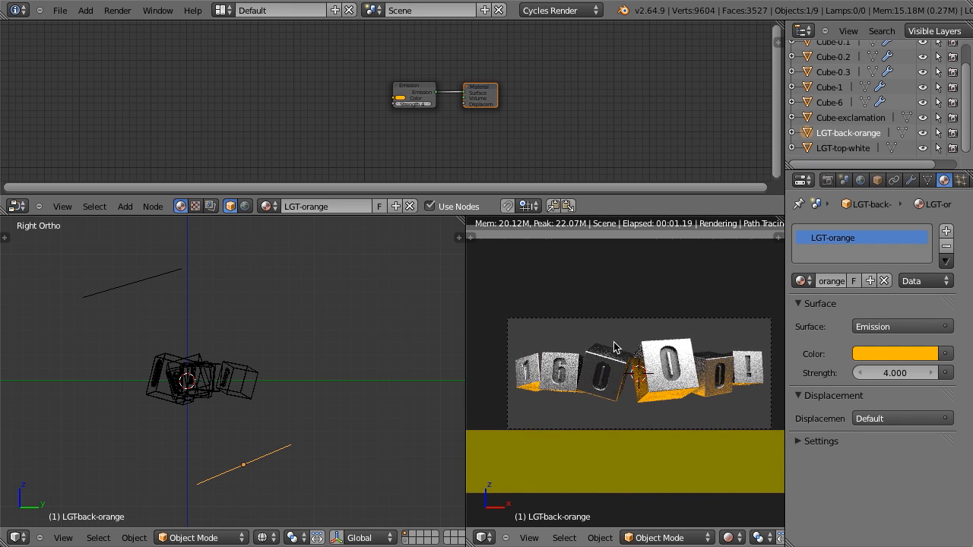
{"action": "scroll", "coordinate": [694, 353], "scroll_direction": "up", "scroll_amount": 1}
{"action": "left_click", "coordinate": [908, 370]}
{"action": "type", "text": "2"}
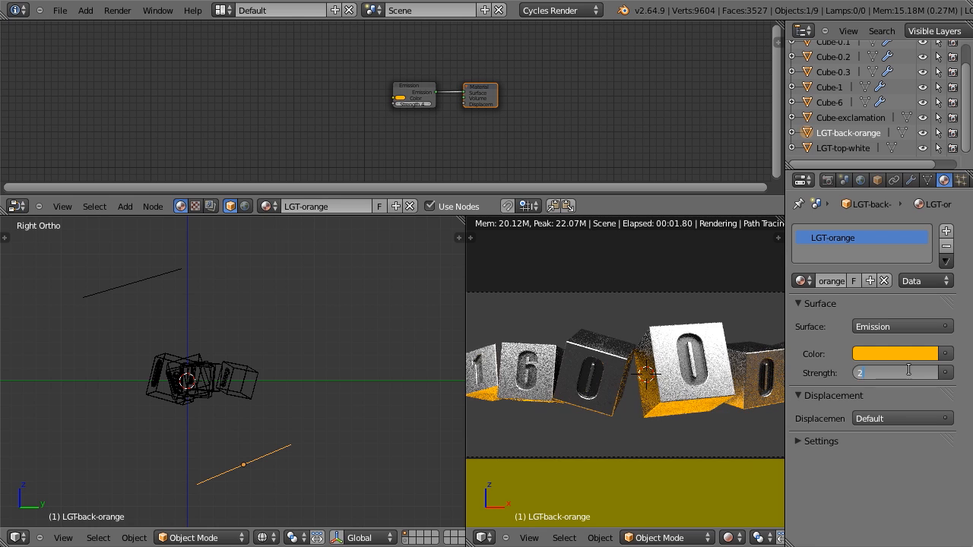
{"action": "key", "text": "Return"}
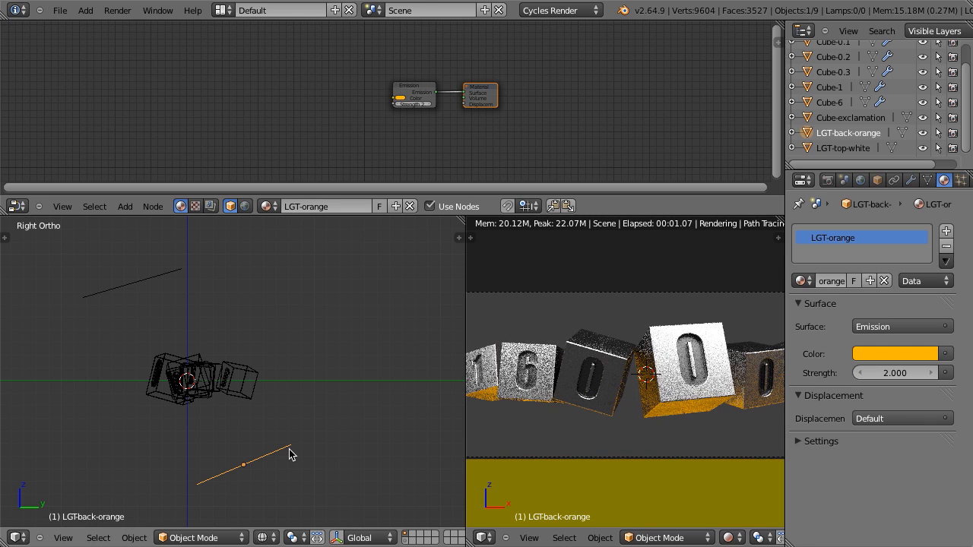
- Duplicate the orange light plane above and behind the blocks, tilting the copy down toward them
{"action": "key", "text": "shift+d"}
{"action": "left_click", "coordinate": [285, 266]}
{"action": "key", "text": "r"}
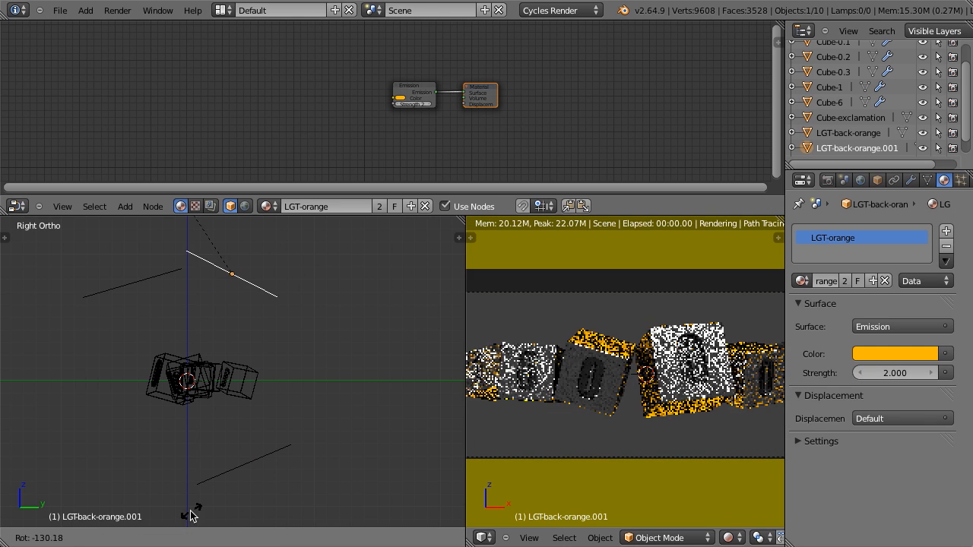
{"action": "left_click", "coordinate": [145, 486]}
{"action": "key", "text": "g"}
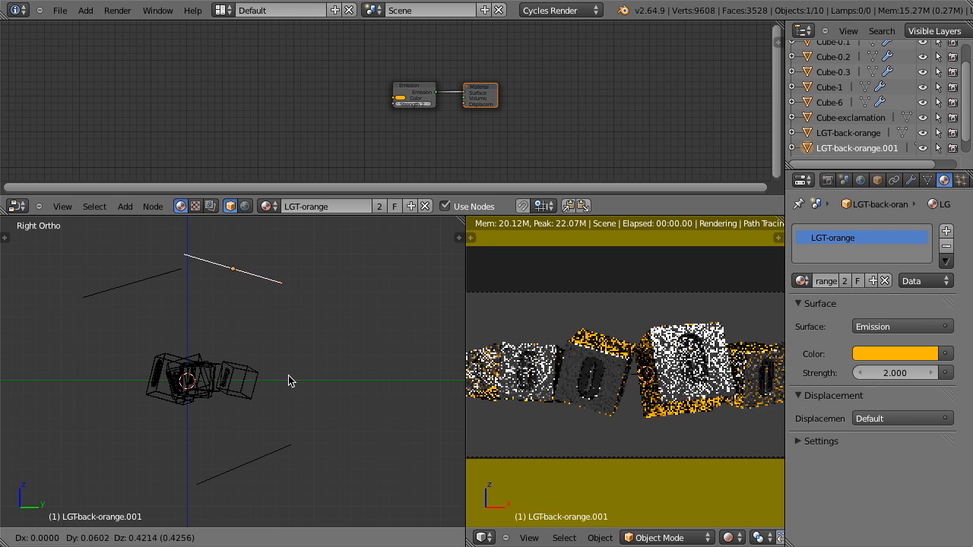
{"action": "left_click", "coordinate": [299, 367]}
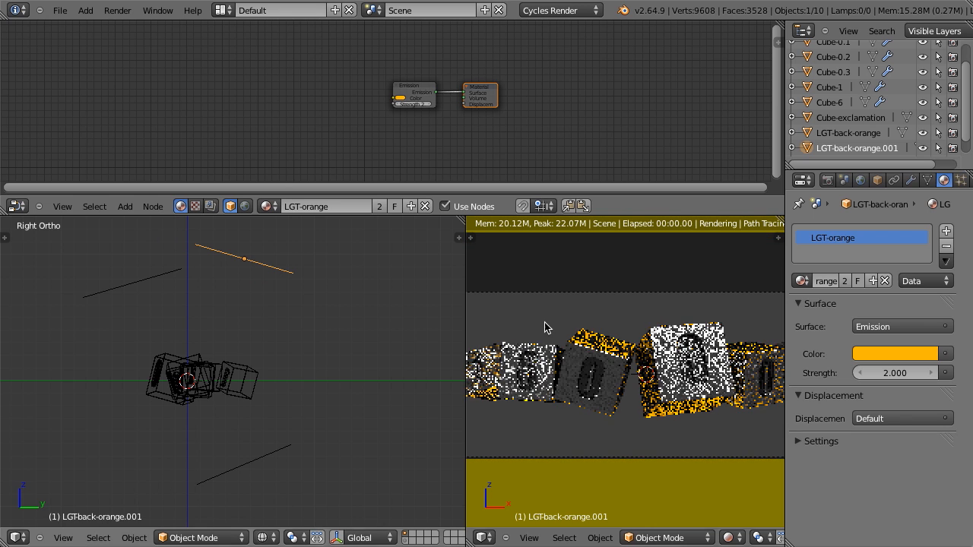
- Rename the duplicated upper light LGT-top-blue
{"action": "double_click", "coordinate": [843, 149]}
{"action": "left_click_drag", "start_coordinate": [837, 149], "coordinate": [900, 149]}
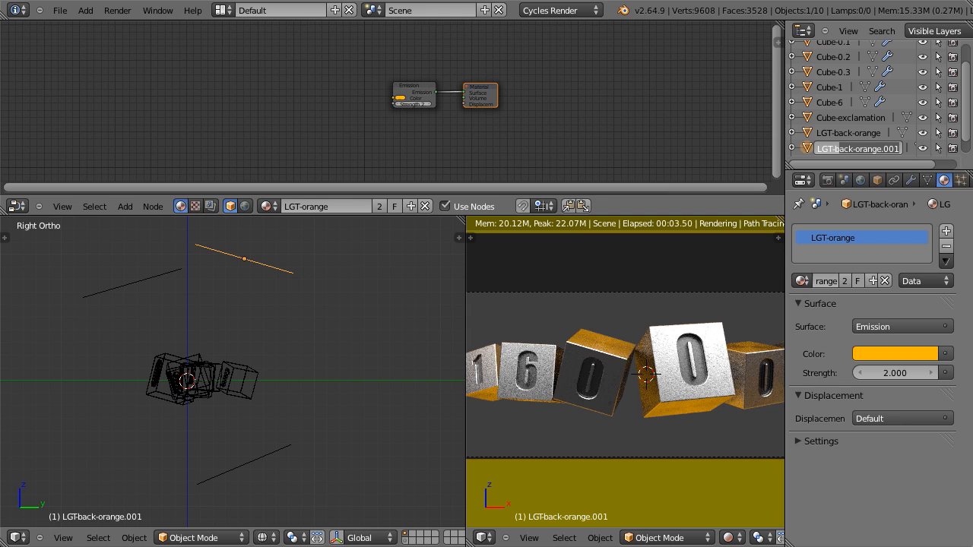
{"action": "key", "text": "BackSpace"}
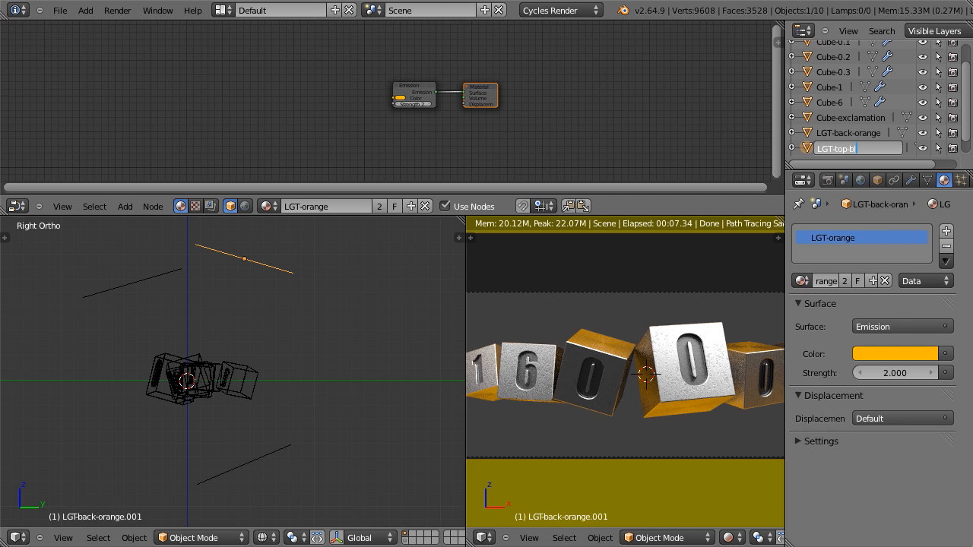
{"action": "type", "text": "ue"}
{"action": "key", "text": "Return"}
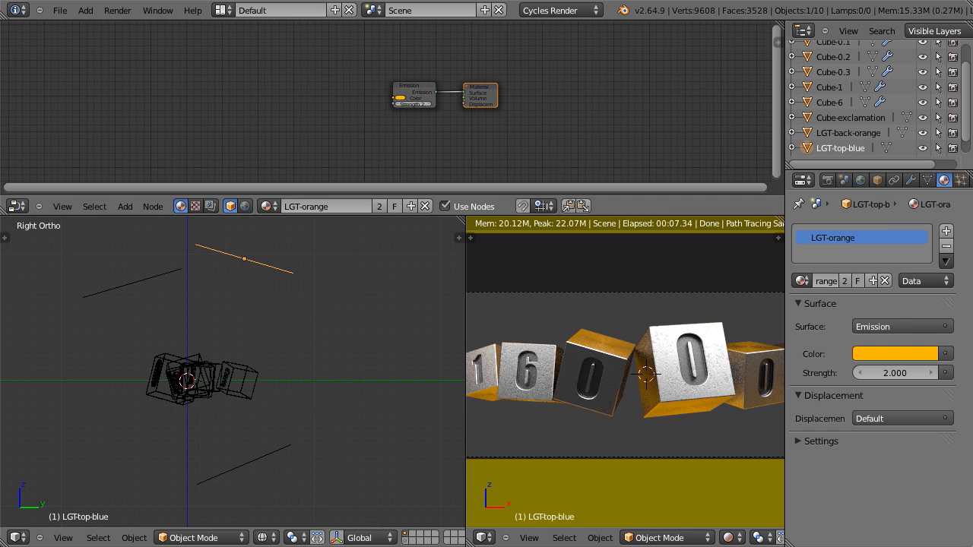
- Give LGT-top-blue its own material copy named LGT-blue with a light blue emission color
{"action": "left_click", "coordinate": [844, 281]}
{"action": "key", "text": "ctrl+a"}
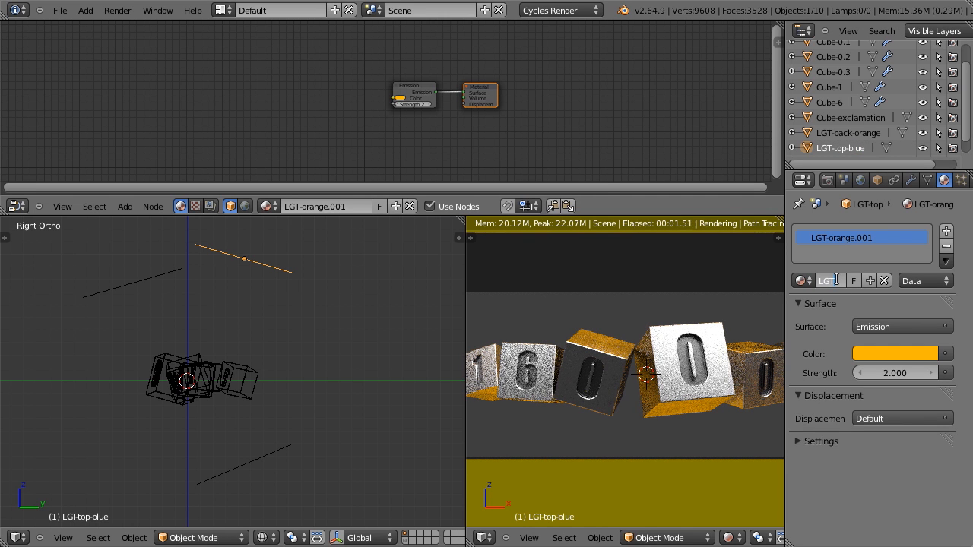
{"action": "type", "text": "LGT-blue"}
{"action": "key", "text": "Return"}
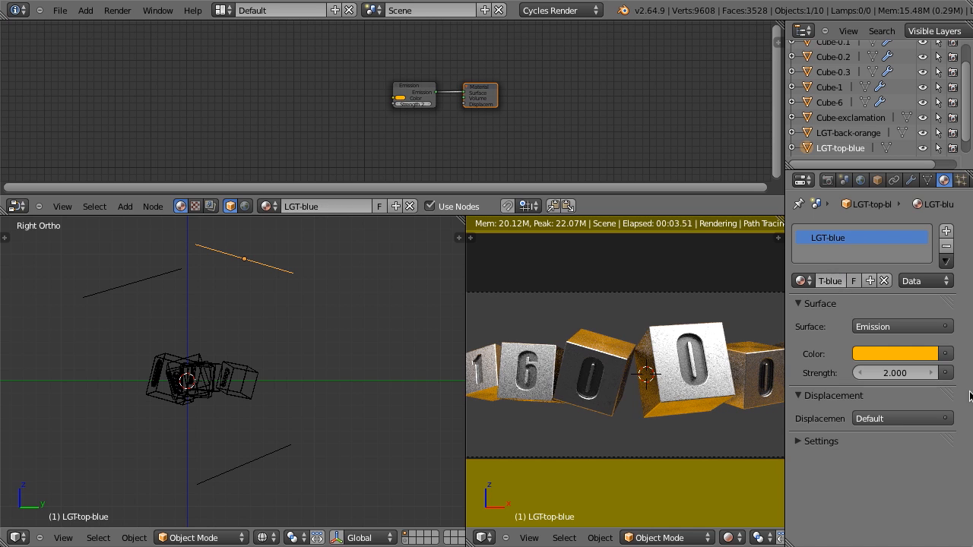
{"action": "left_click", "coordinate": [917, 359]}
{"action": "mouse_move", "coordinate": [880, 167]}
{"action": "left_mouse_down"}
{"action": "mouse_move", "coordinate": [886, 140]}
{"action": "mouse_move", "coordinate": [876, 155]}
{"action": "left_mouse_up"}
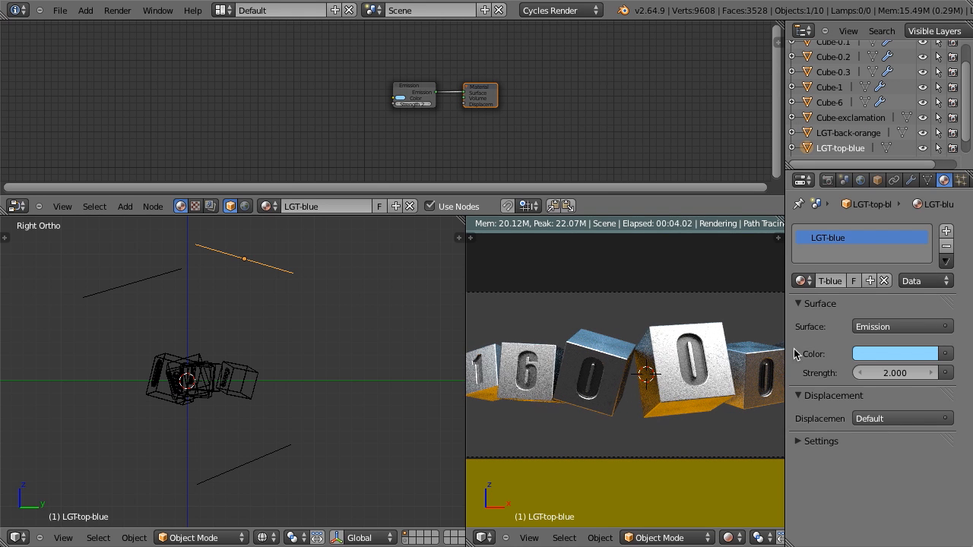
- Soften the LGT-back-orange light's emission color to a paler, less saturated orange
{"action": "right_click", "coordinate": [262, 459]}
{"action": "left_click", "coordinate": [881, 353]}
{"action": "left_click_drag", "start_coordinate": [829, 238], "coordinate": [837, 232]}
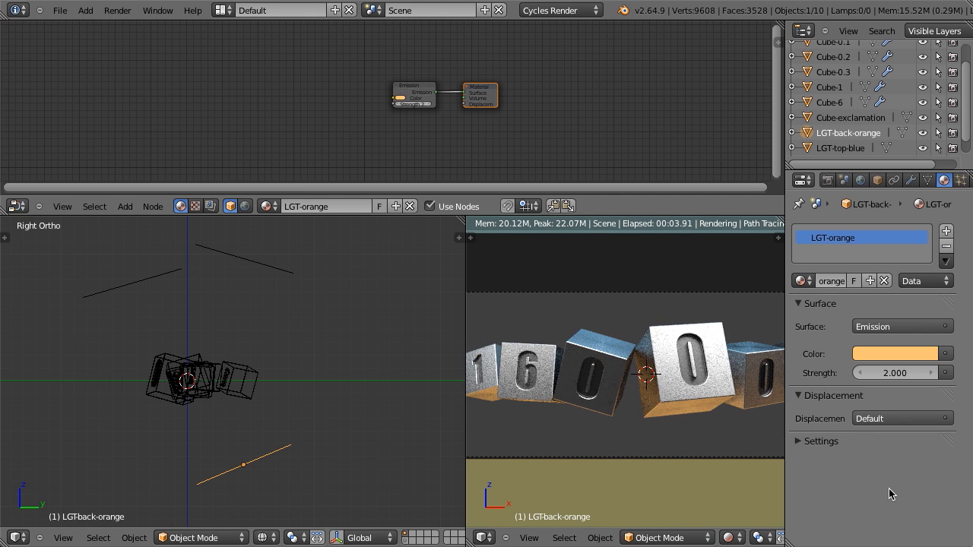
{"action": "right_click", "coordinate": [168, 277]}
{"action": "right_click", "coordinate": [270, 462]}
- Duplicate the blue light between the camera and the blocks and rotate the copy nearly upright to face the blocks
{"action": "middle_click_drag", "start_coordinate": [278, 442], "coordinate": [290, 382], "text": "shift"}
{"action": "middle_click_drag", "start_coordinate": [299, 341], "coordinate": [297, 417], "text": "shift"}
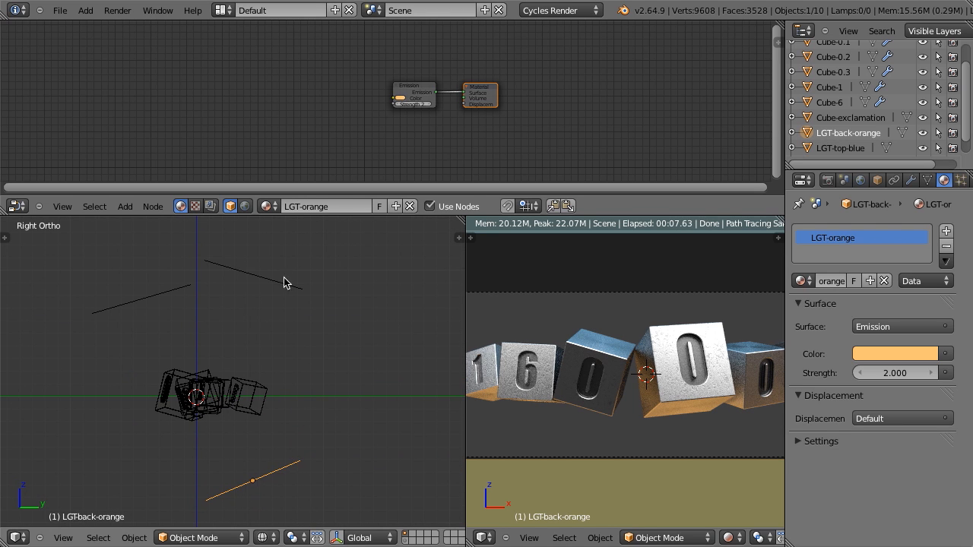
{"action": "right_click", "coordinate": [271, 283]}
{"action": "key", "text": "shift+d"}
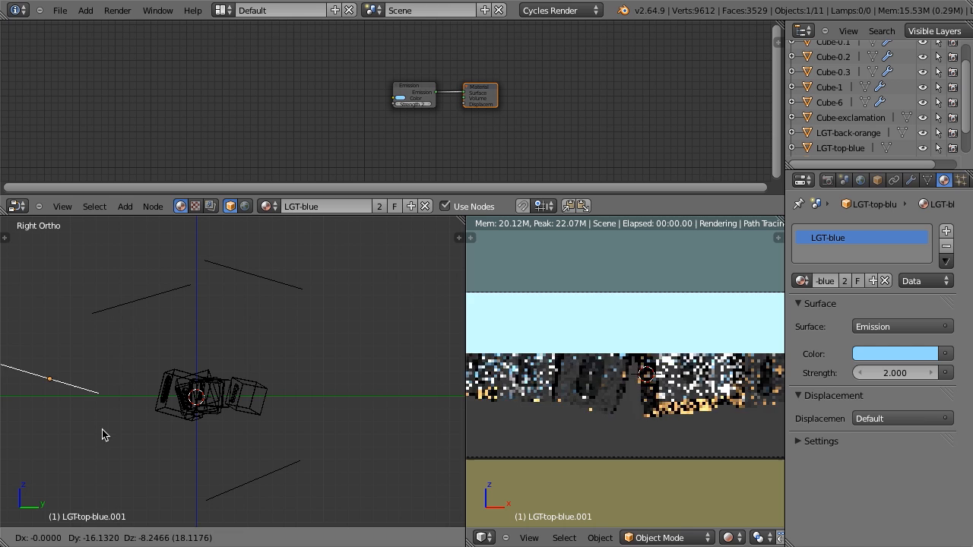
{"action": "key", "text": "r"}
{"action": "left_click", "coordinate": [83, 255]}
{"action": "middle_click_drag", "start_coordinate": [119, 352], "coordinate": [203, 332], "text": "shift"}
{"action": "key", "text": "g"}
{"action": "left_click", "coordinate": [166, 335]}
{"action": "scroll", "coordinate": [227, 348], "scroll_direction": "down", "scroll_amount": 2}
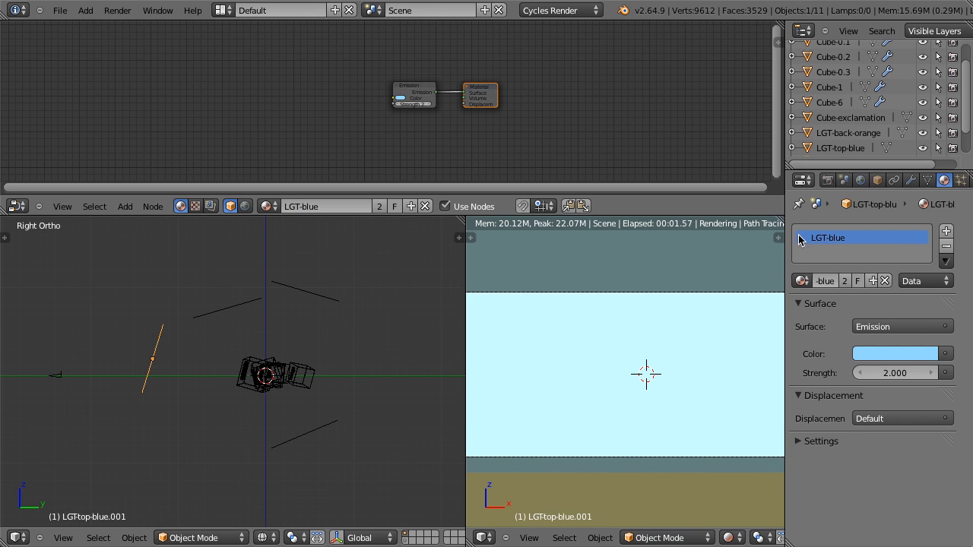
- Collapse the front light's object settings except Ray Visibility, and turn off its Camera visibility
{"action": "left_click", "coordinate": [877, 180]}
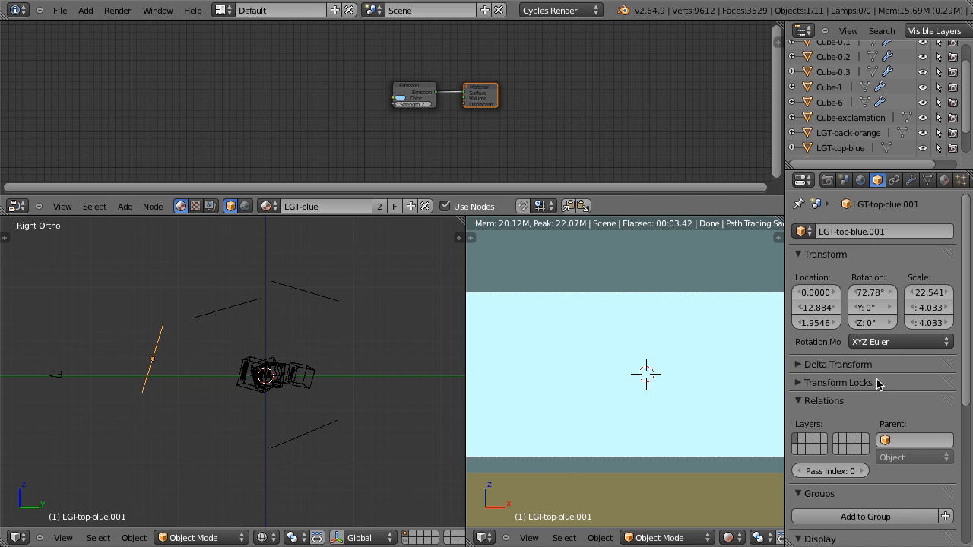
{"action": "key", "text": "a"}
{"action": "key", "text": "a"}
{"action": "key", "text": "a"}
{"action": "key", "text": "a"}
{"action": "key", "text": "a"}
{"action": "key", "text": "a"}
{"action": "key", "text": "a"}
{"action": "left_click", "coordinate": [799, 439]}
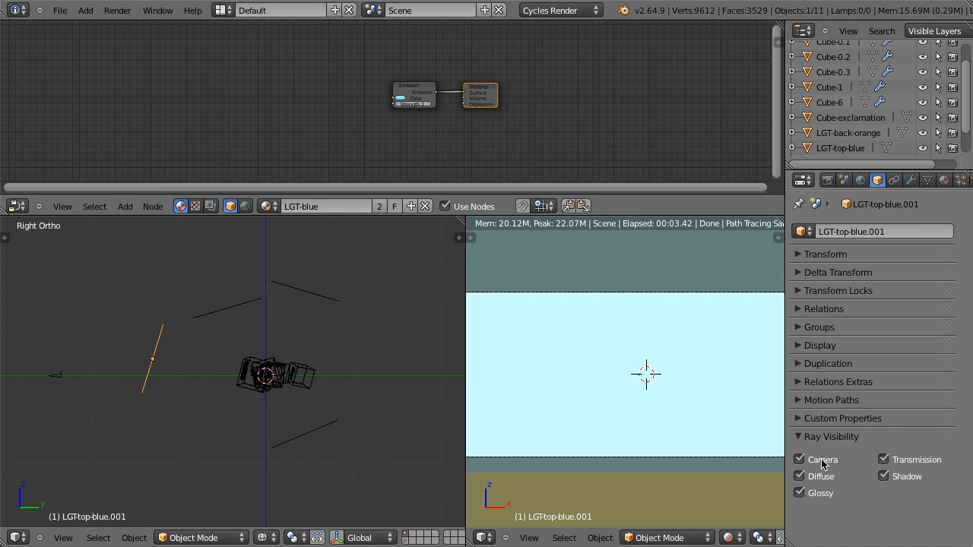
{"action": "left_click", "coordinate": [822, 462]}
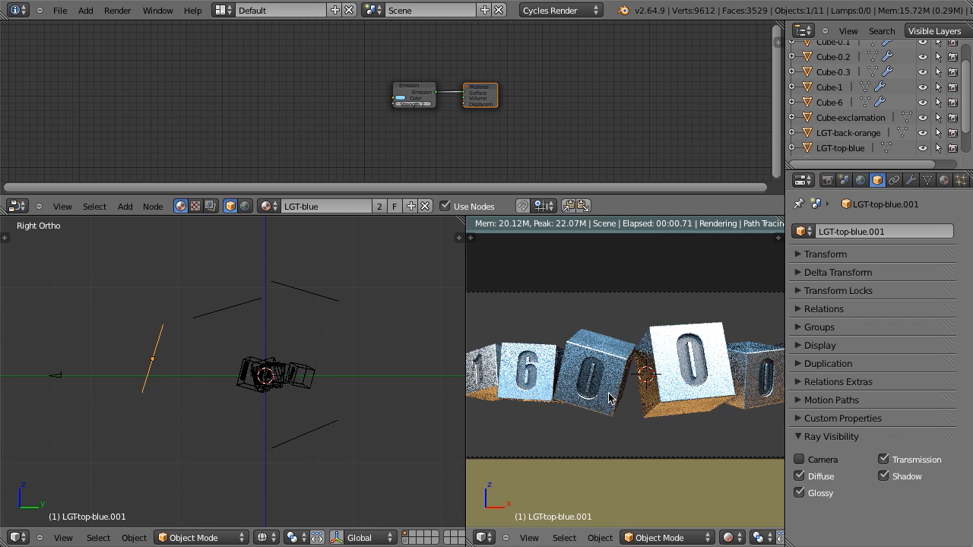
- Adjust the front blue light's tilt and move it away from the blocks, closer to the camera
{"action": "scroll", "coordinate": [224, 366], "scroll_direction": "up", "scroll_amount": 4}
{"action": "key", "text": "r"}
{"action": "left_click", "coordinate": [156, 328]}
{"action": "key", "text": "r"}
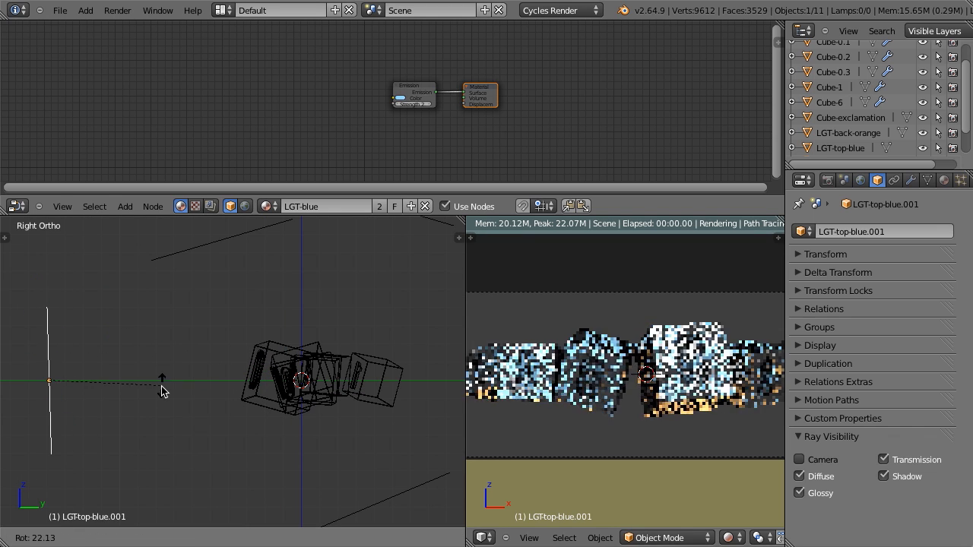
{"action": "left_click", "coordinate": [177, 358]}
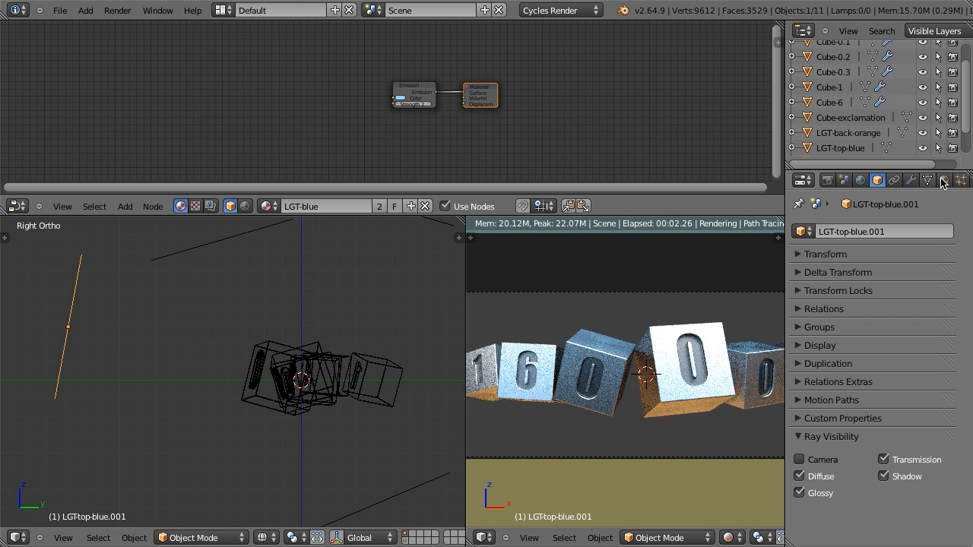
{"action": "scroll", "coordinate": [210, 372], "scroll_direction": "down", "scroll_amount": 5}
{"action": "key", "text": "g"}
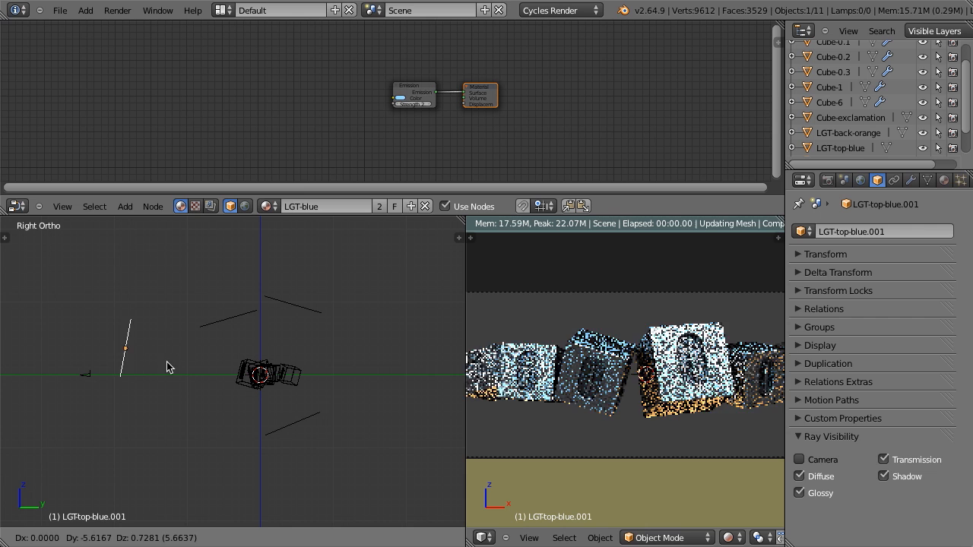
{"action": "left_click", "coordinate": [156, 362]}
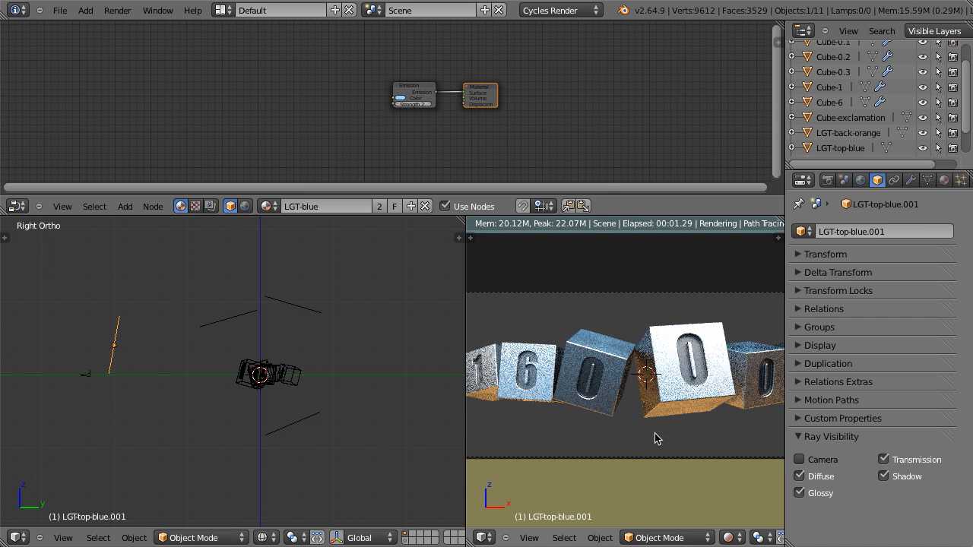
- Set the LGT-top-white light's emission strength to 3
{"action": "right_click", "coordinate": [244, 323]}
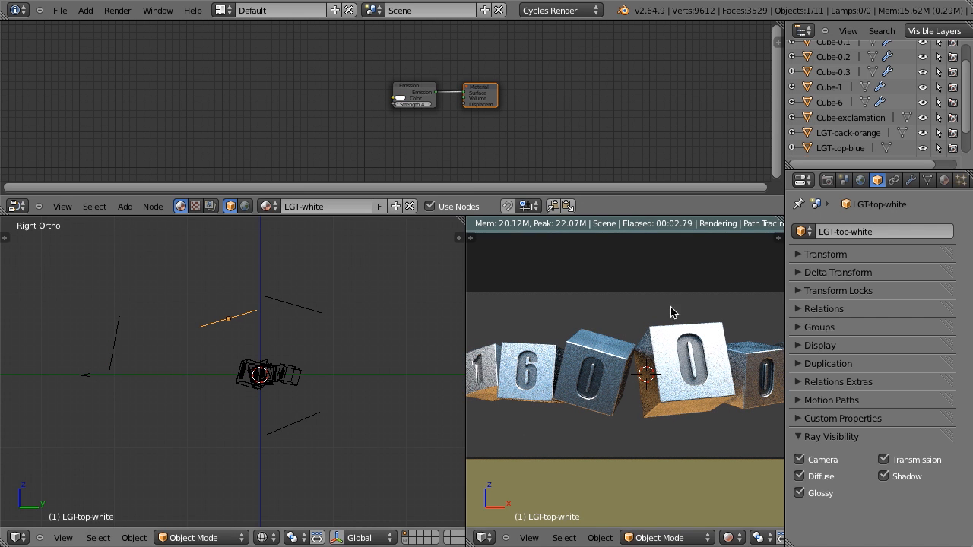
{"action": "left_click", "coordinate": [944, 180]}
{"action": "left_click", "coordinate": [897, 378]}
{"action": "type", "text": "3"}
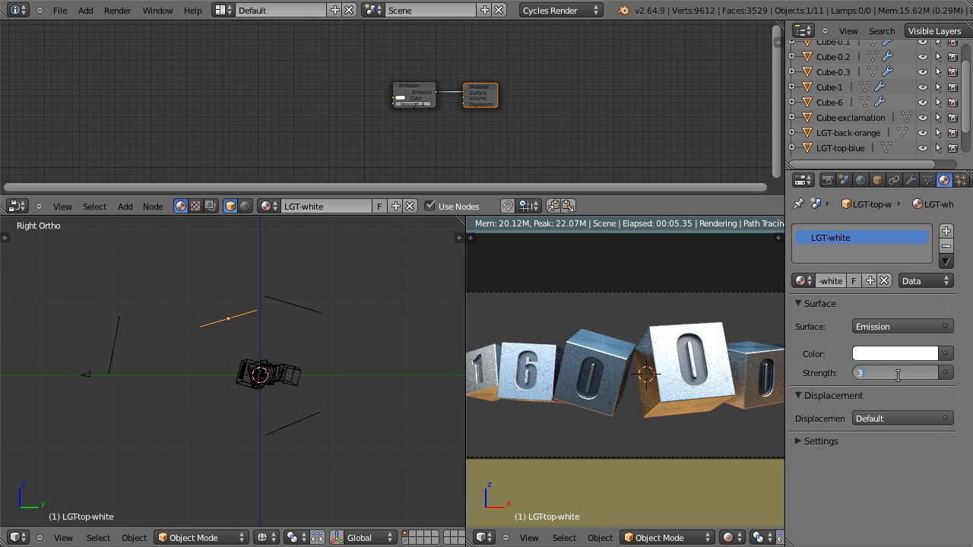
{"action": "key", "text": "Return"}
- Tilt the LGT-top-white plane more steeply, move it up and away from the blocks, and save the file
{"action": "key", "text": "r"}
{"action": "left_click", "coordinate": [368, 339]}
{"action": "key", "text": "g"}
{"action": "left_click", "coordinate": [343, 325]}
{"action": "scroll", "coordinate": [338, 348], "scroll_direction": "up", "scroll_amount": 2}
{"action": "key", "text": "ctrl+s"}
{"action": "left_click", "coordinate": [337, 349]}
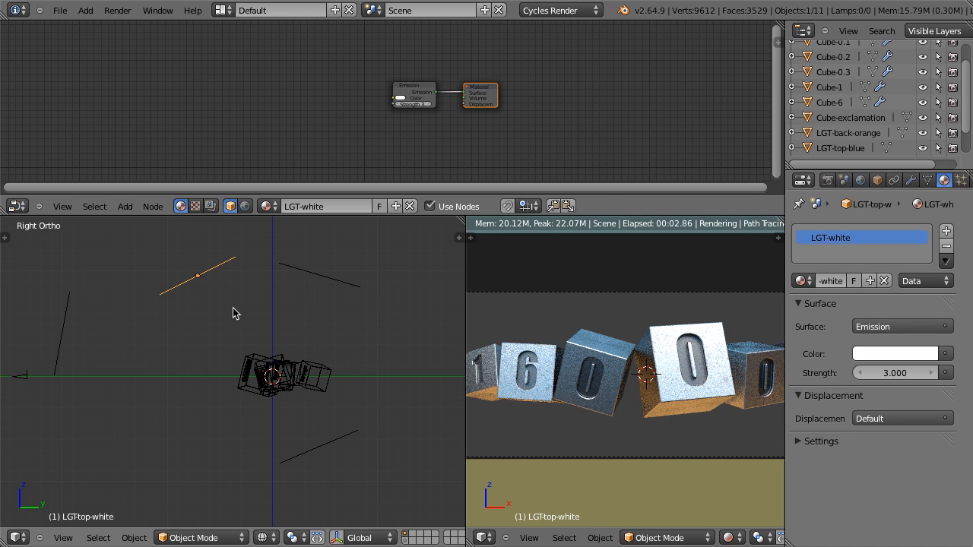
- Move the LGT-top-white plane still farther from the blocks and scale it down slightly
{"action": "key", "text": "g"}
{"action": "left_click", "coordinate": [211, 283]}
{"action": "key", "text": "s"}
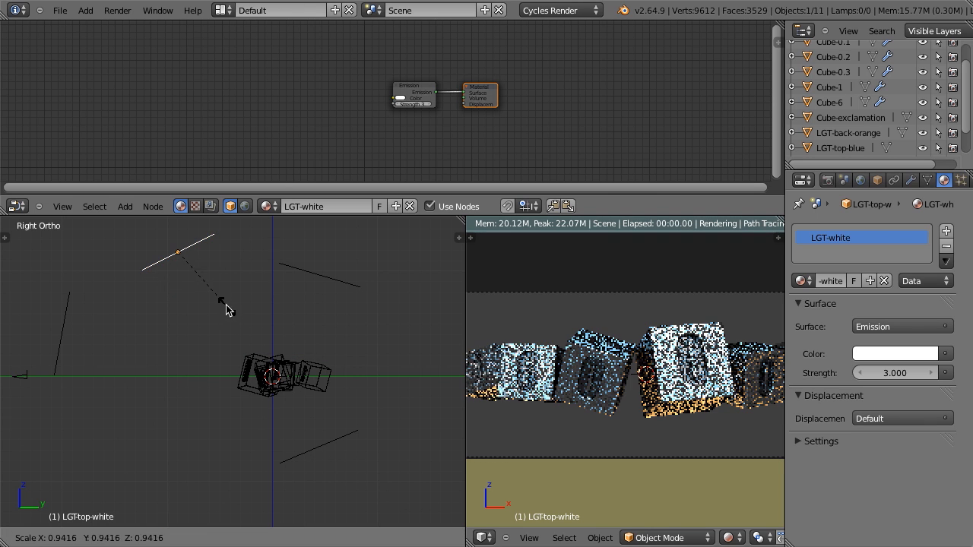
{"action": "left_click", "coordinate": [218, 293]}
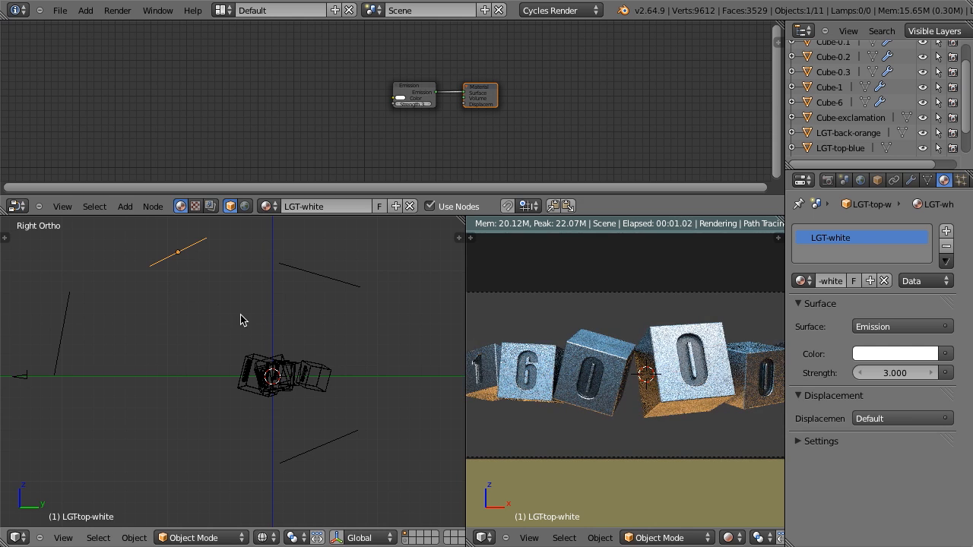
{"action": "scroll", "coordinate": [243, 319], "scroll_direction": "down", "scroll_amount": 2}
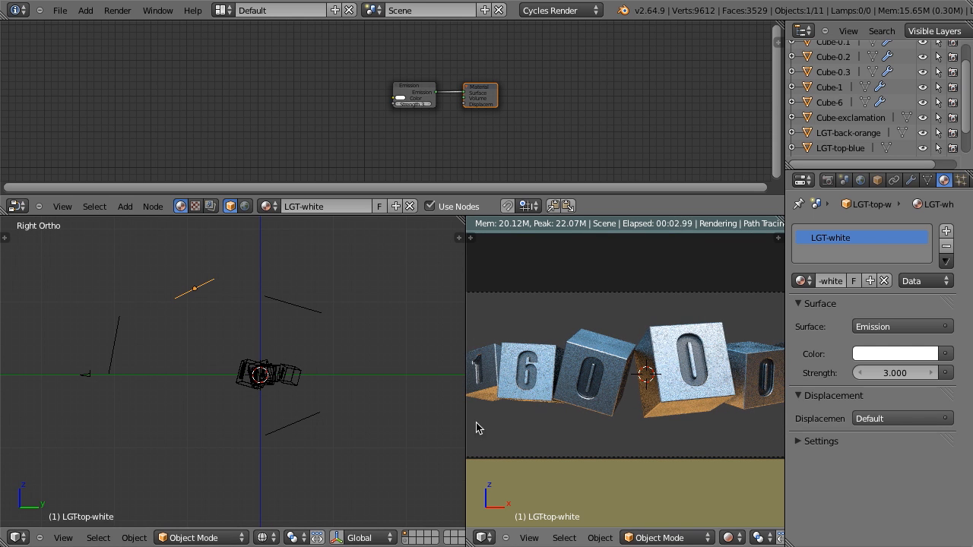
- Widen the rendered camera view and hide the LGT-back-orange, LGT-top-blue, LGT-top-blue.001 and LGT-top-white lights
{"action": "left_click_drag", "start_coordinate": [465, 414], "coordinate": [353, 411]}
{"action": "scroll", "coordinate": [874, 99], "scroll_direction": "down", "scroll_amount": 1}
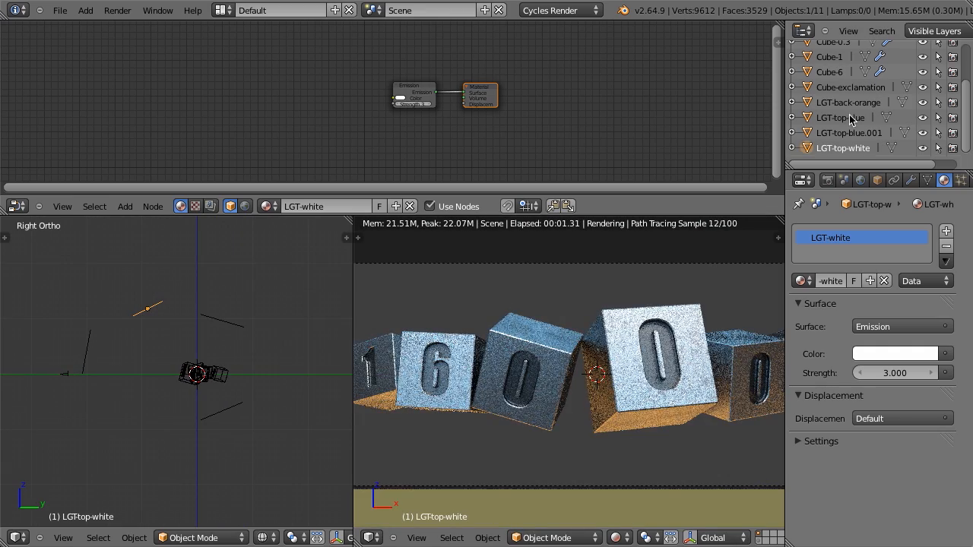
{"action": "left_click", "coordinate": [924, 103]}
{"action": "left_click", "coordinate": [924, 117]}
{"action": "left_click", "coordinate": [923, 133]}
{"action": "left_click", "coordinate": [924, 148]}
- Enable nodes for the World and remove its Background shader so the surface is None
{"action": "left_click", "coordinate": [861, 181]}
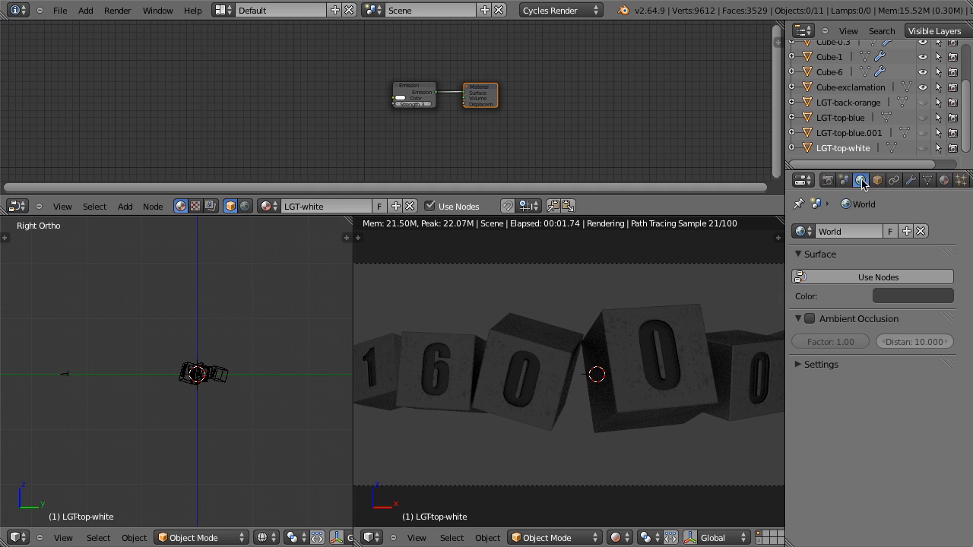
{"action": "left_click", "coordinate": [933, 279]}
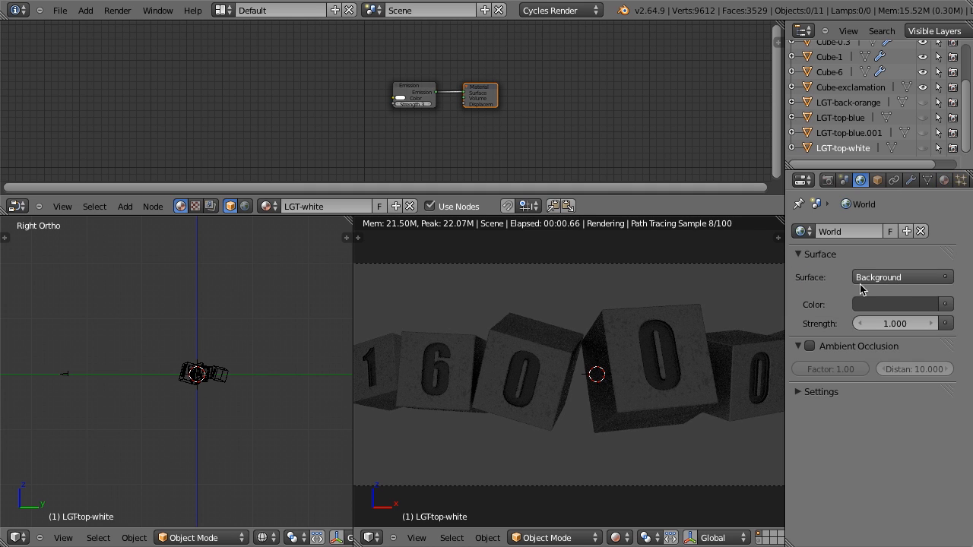
{"action": "left_click", "coordinate": [944, 304]}
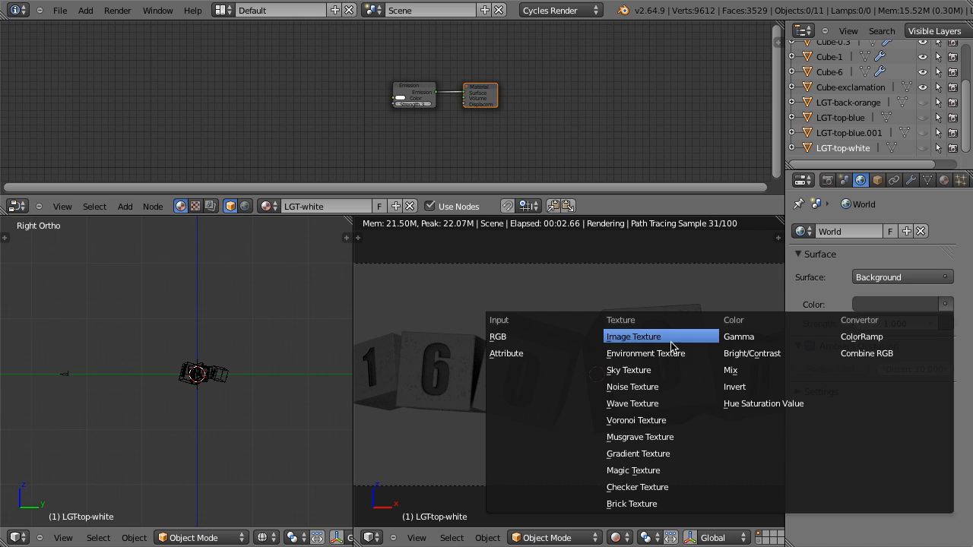
{"action": "left_click", "coordinate": [937, 278]}
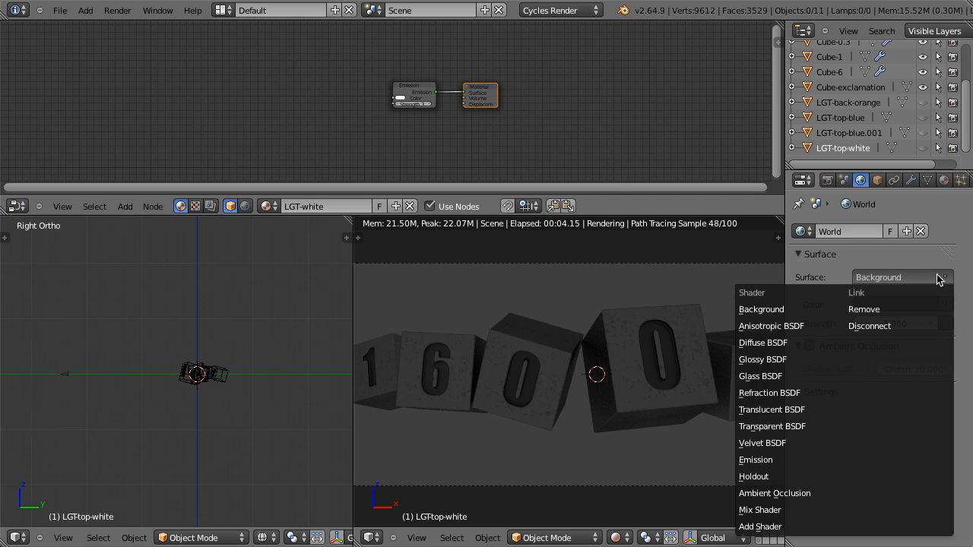
{"action": "left_click", "coordinate": [875, 311]}
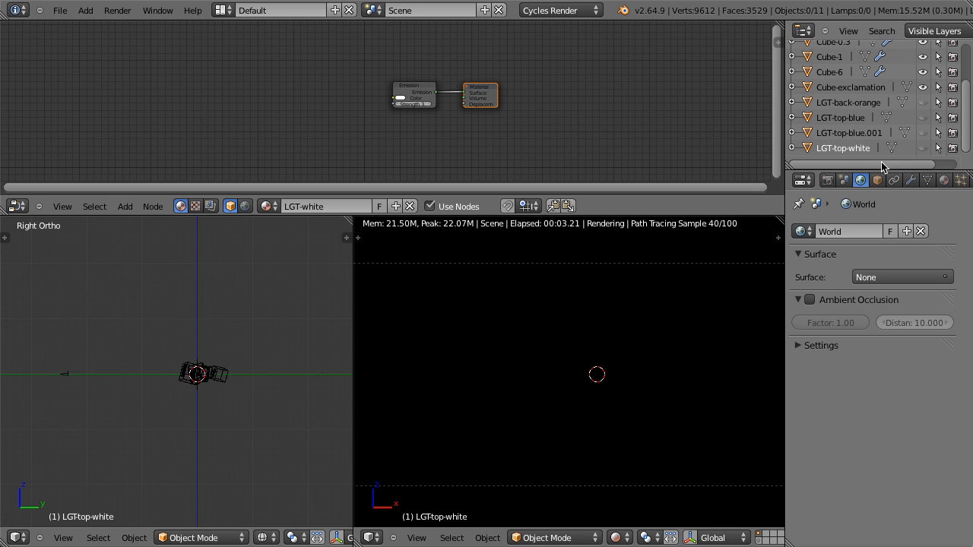
- Examine the individual contributions of LGT-top-blue and LGT-top-white by showing each one alone, and hide both again
{"action": "scroll", "coordinate": [928, 146], "scroll_direction": "up", "scroll_amount": 2}
{"action": "left_click", "coordinate": [922, 145]}
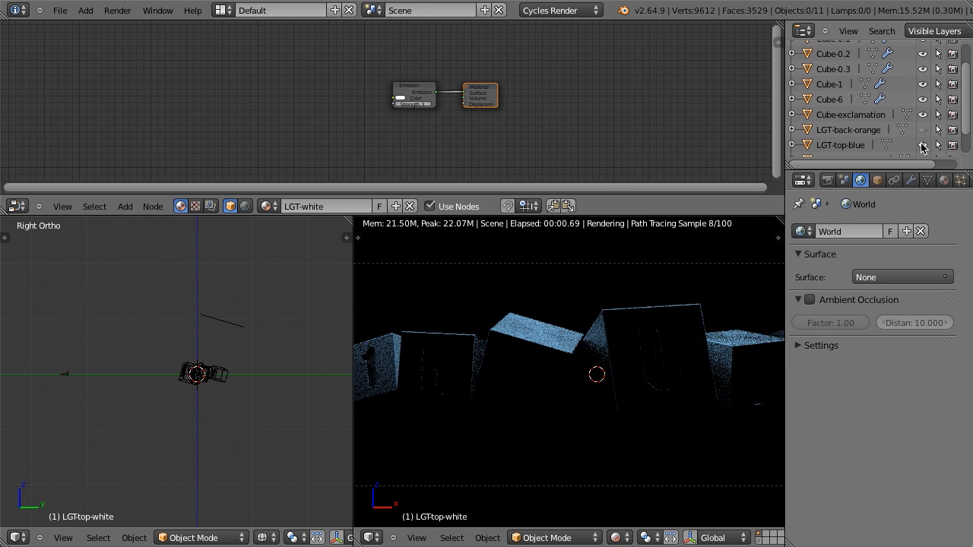
{"action": "scroll", "coordinate": [859, 146], "scroll_direction": "down", "scroll_amount": 2}
{"action": "left_click", "coordinate": [922, 118]}
{"action": "left_click", "coordinate": [922, 147]}
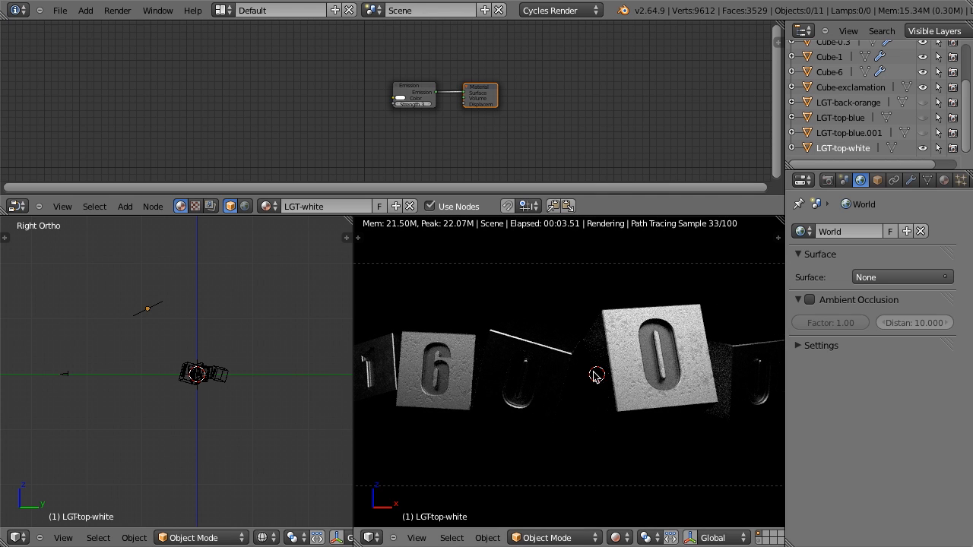
{"action": "left_click", "coordinate": [922, 147]}
- Show LGT-top-blue.001 and LGT-top-blue one at a time to compare their light on the blocks, hiding each again
{"action": "left_click", "coordinate": [922, 132]}
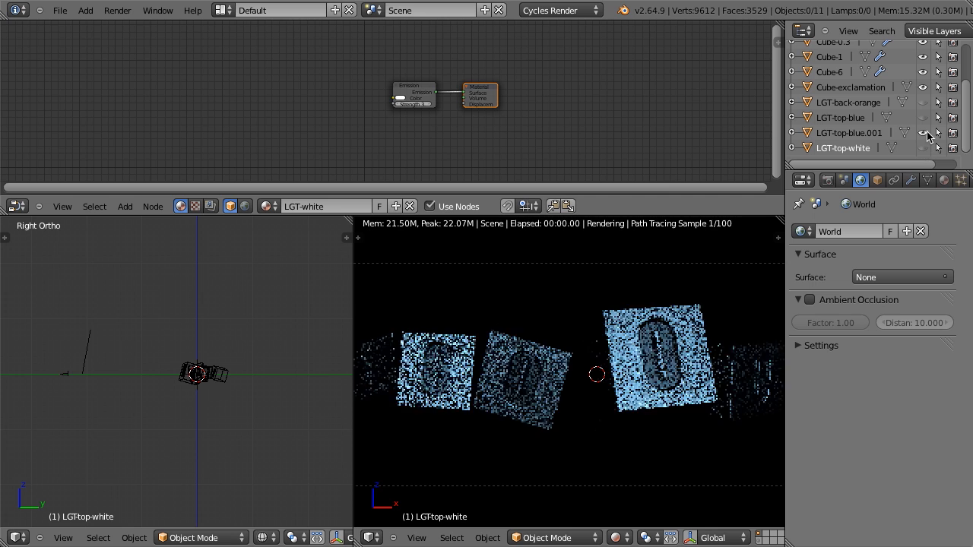
{"action": "left_click", "coordinate": [922, 132]}
{"action": "left_click", "coordinate": [922, 117]}
{"action": "left_click", "coordinate": [922, 117]}
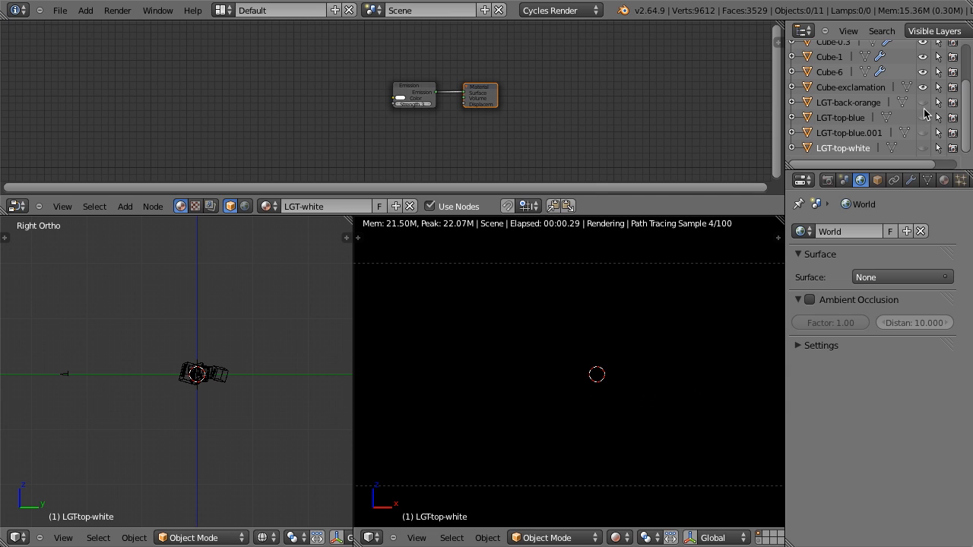
- Show only LGT-back-orange to examine its light across the whole camera frame, and hide it again
{"action": "left_click", "coordinate": [922, 101]}
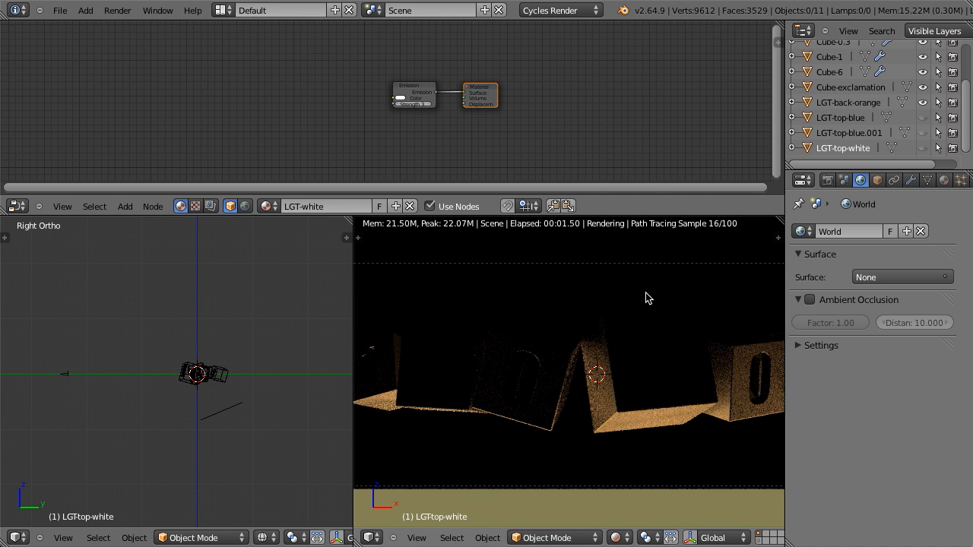
{"action": "scroll", "coordinate": [646, 293], "scroll_direction": "down", "scroll_amount": 2}
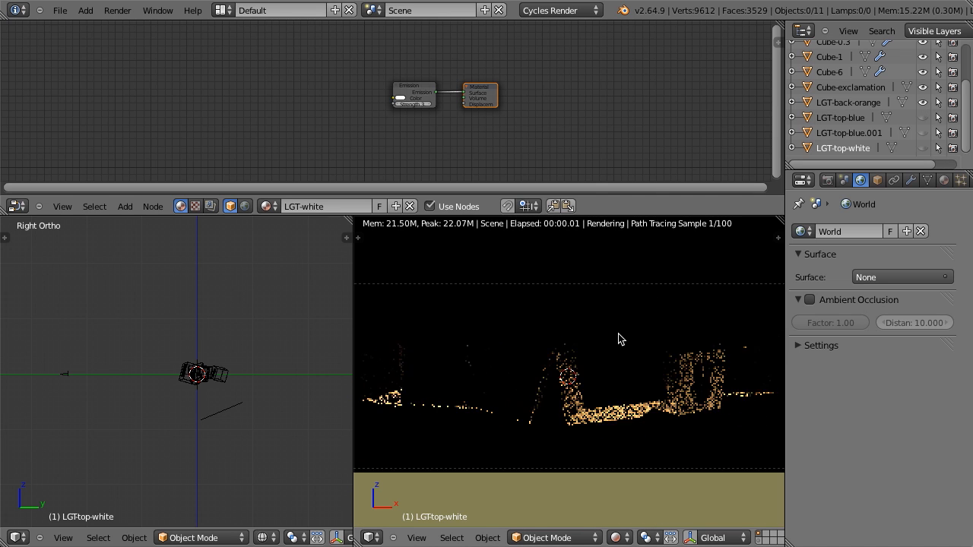
{"action": "scroll", "coordinate": [619, 344], "scroll_direction": "down", "scroll_amount": 1}
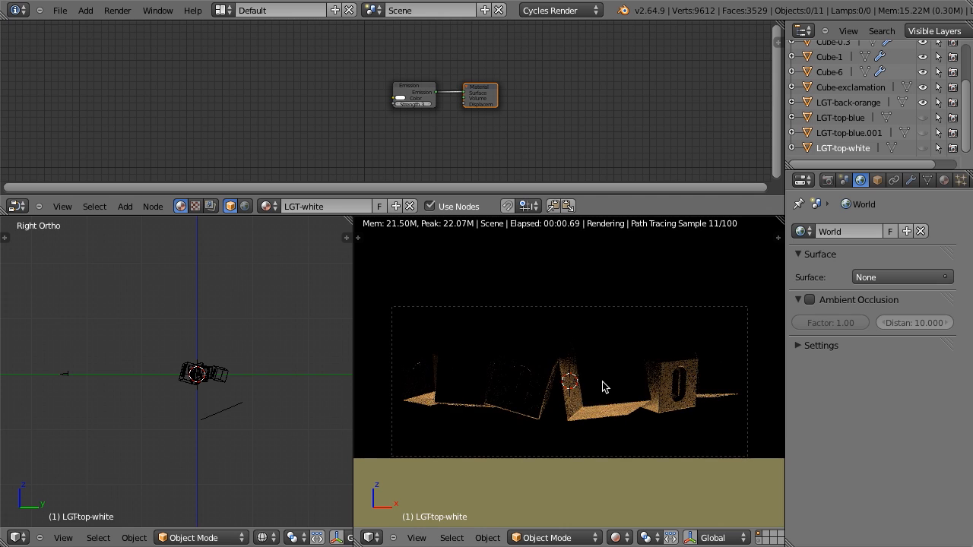
{"action": "left_click", "coordinate": [922, 104]}
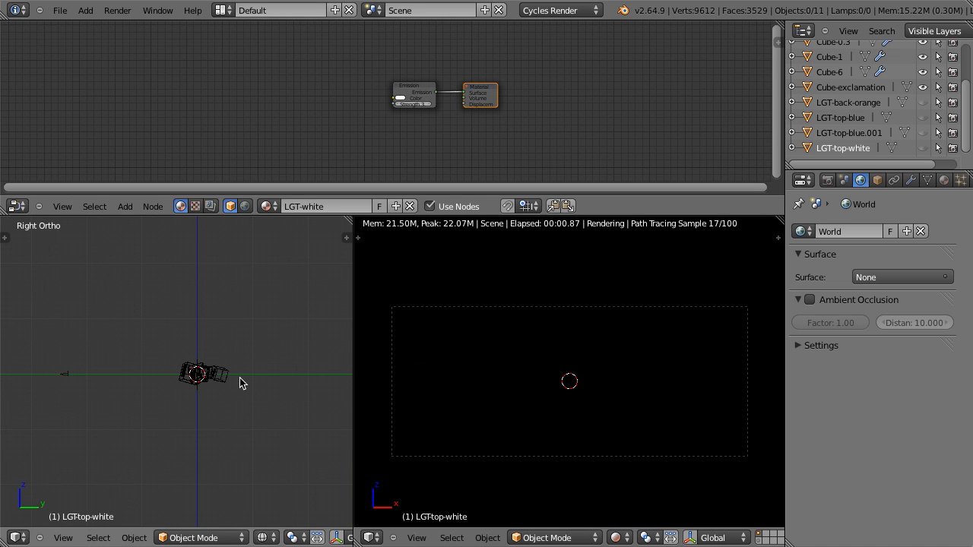
- Add a Spot lamp, rotate it to aim at the blocks, and move it in front of them near the camera
{"action": "key", "text": "shift+a"}
{"action": "mouse_move", "coordinate": [194, 492]}
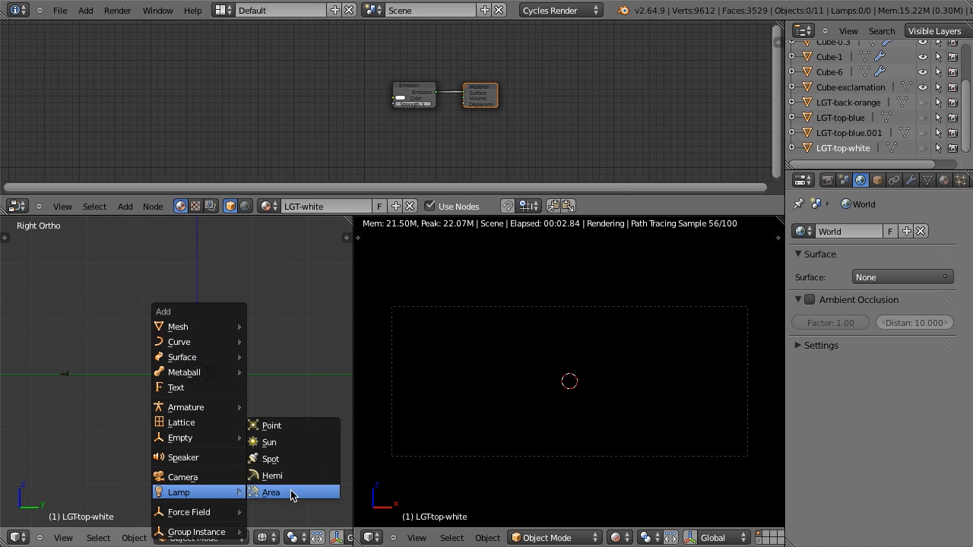
{"action": "left_click", "coordinate": [289, 466]}
{"action": "key", "text": "r"}
{"action": "left_click", "coordinate": [266, 362]}
{"action": "key", "text": "g"}
{"action": "left_click", "coordinate": [170, 358]}
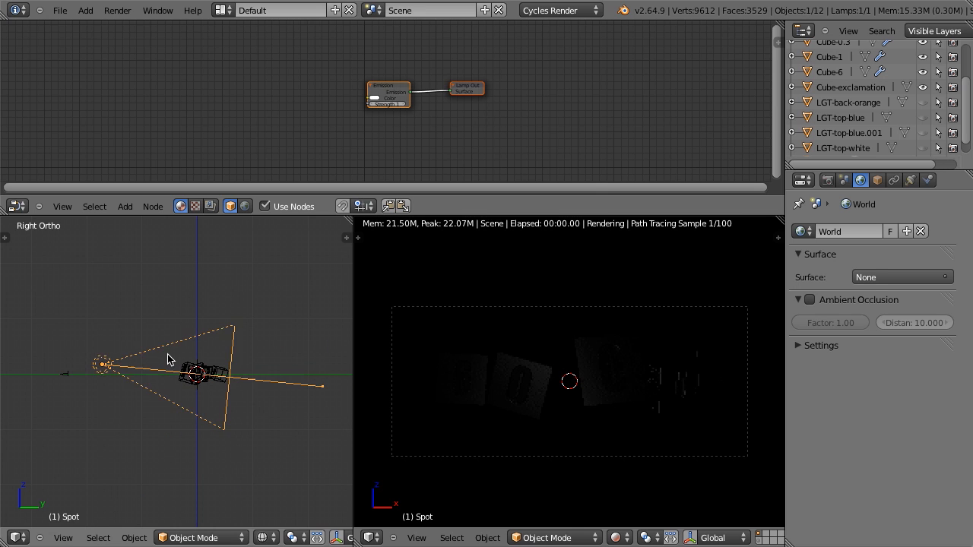
- Open the Spot lamp's light settings
{"action": "scroll", "coordinate": [190, 380], "scroll_direction": "up", "scroll_amount": 4}
{"action": "left_click", "coordinate": [911, 180]}
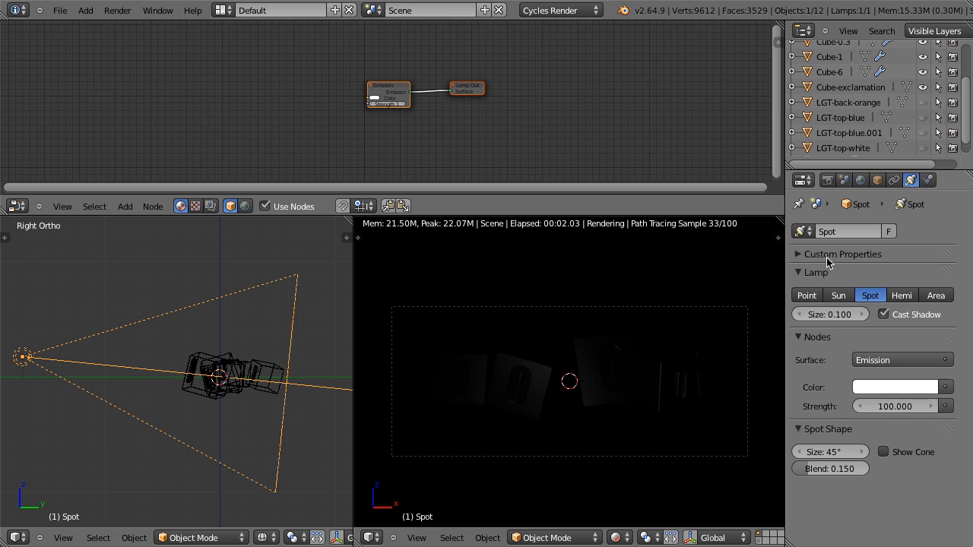
- Set the spot lamp's emission strength to 5000
{"action": "left_click", "coordinate": [886, 407]}
{"action": "double_click", "coordinate": [917, 406]}
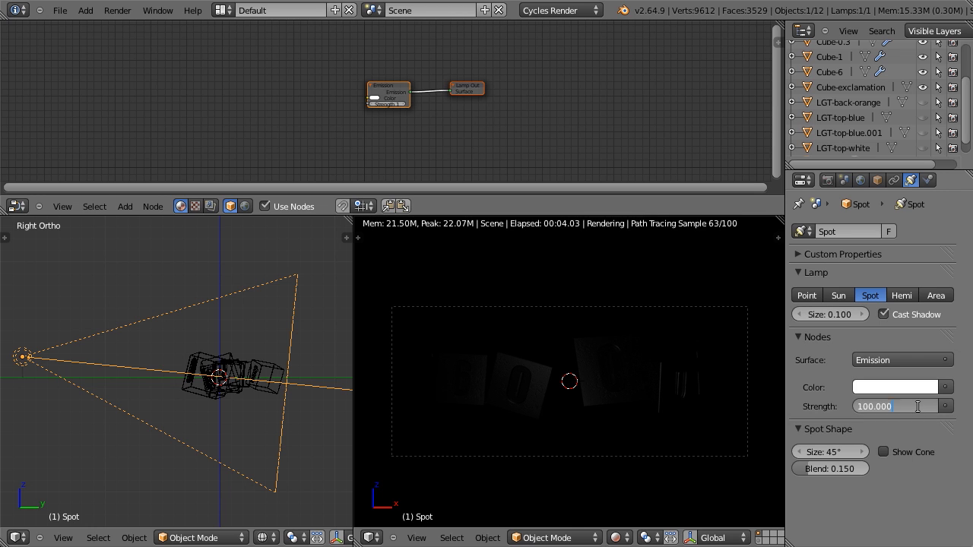
{"action": "type", "text": "5000"}
{"action": "key", "text": "Return"}
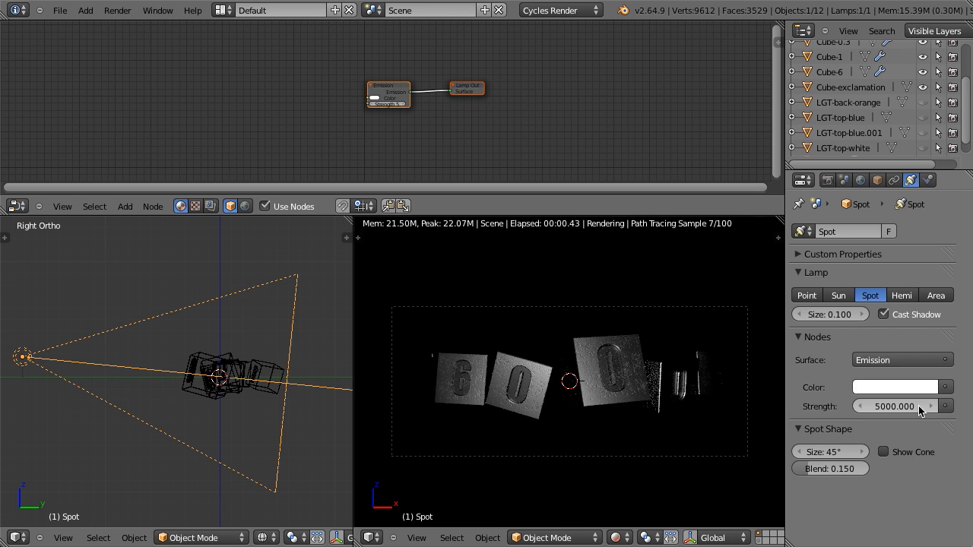
- Rotate the spot lamp slightly in the side view to re-aim its cone at the cubes
{"action": "scroll", "coordinate": [315, 411], "scroll_direction": "up", "scroll_amount": 1}
{"action": "scroll", "coordinate": [313, 411], "scroll_direction": "up", "scroll_amount": 2}
{"action": "key", "text": "r"}
{"action": "left_click", "coordinate": [317, 399]}
{"action": "scroll", "coordinate": [245, 406], "scroll_direction": "down", "scroll_amount": 2}
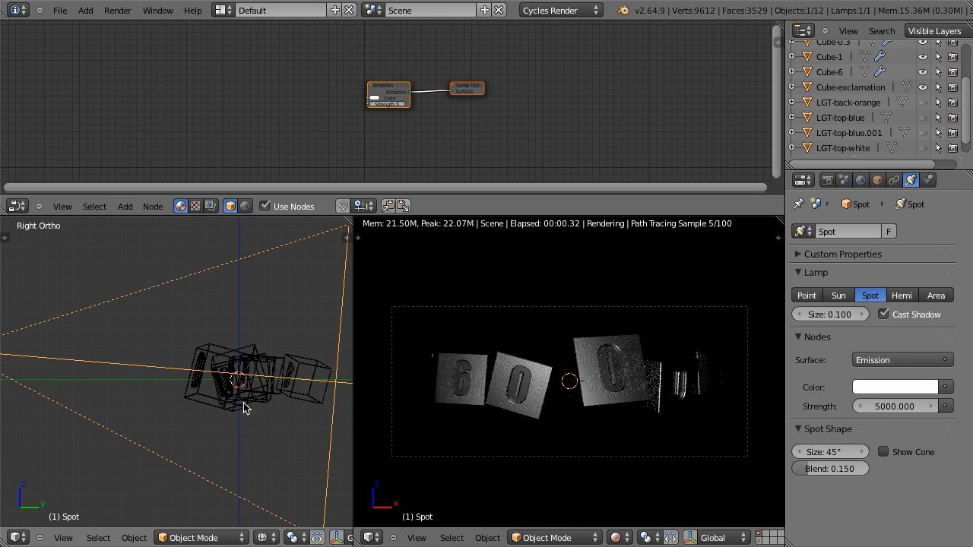
{"action": "scroll", "coordinate": [141, 403], "scroll_direction": "down", "scroll_amount": 3}
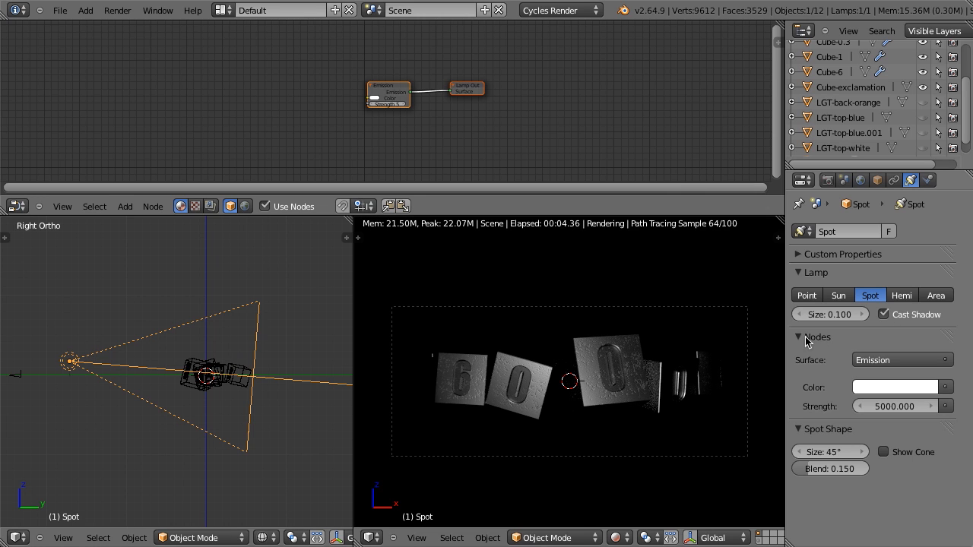
- Soften the spot's edge with a blend of about 0.579 and widen its cone size to 72°
{"action": "mouse_move", "coordinate": [832, 469]}
{"action": "left_mouse_down"}
{"action": "mouse_move", "coordinate": [903, 465]}
{"action": "mouse_move", "coordinate": [819, 468]}
{"action": "left_mouse_up"}
{"action": "key", "text": "KP_1"}
{"action": "key", "text": "KP_1"}
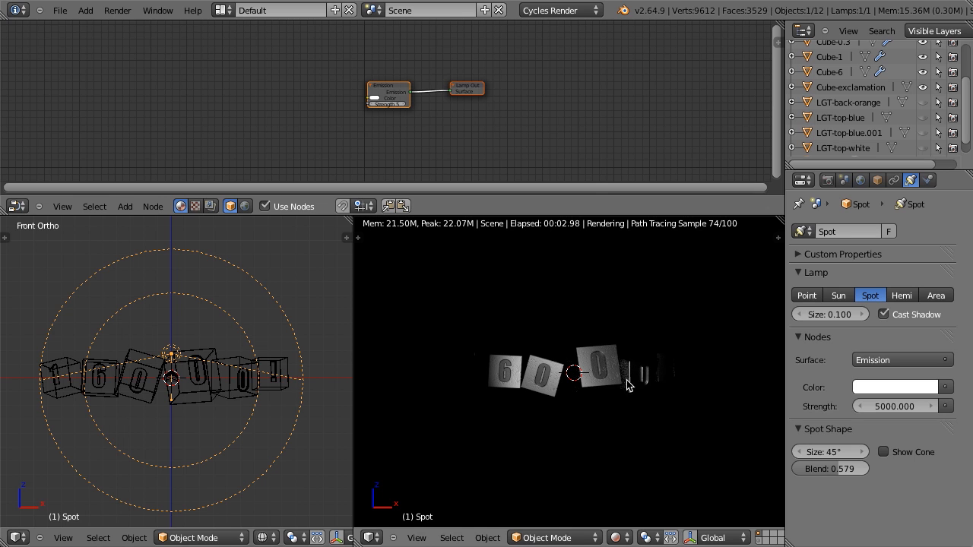
{"action": "scroll", "coordinate": [637, 385], "scroll_direction": "up", "scroll_amount": 1}
{"action": "key", "text": "KP_0"}
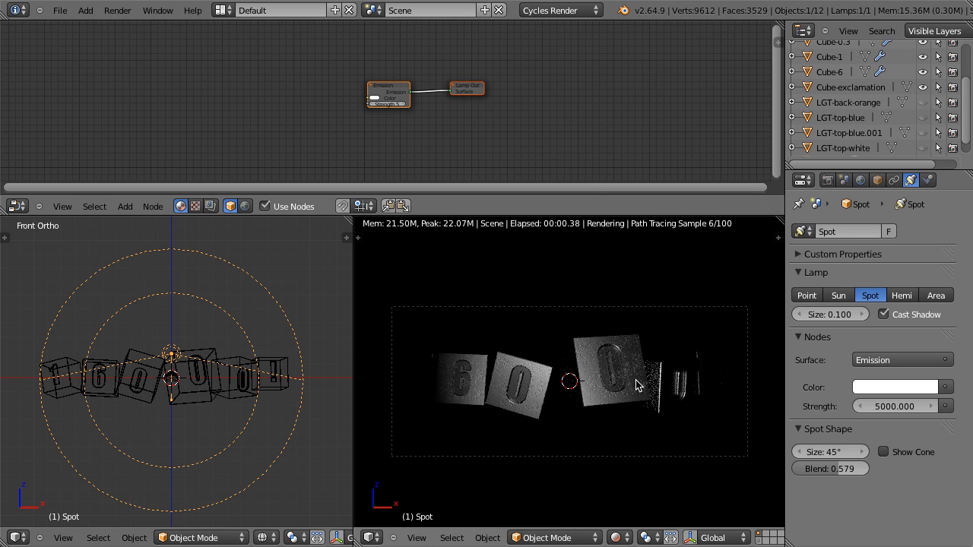
{"action": "left_click_drag", "start_coordinate": [840, 456], "coordinate": [860, 456]}
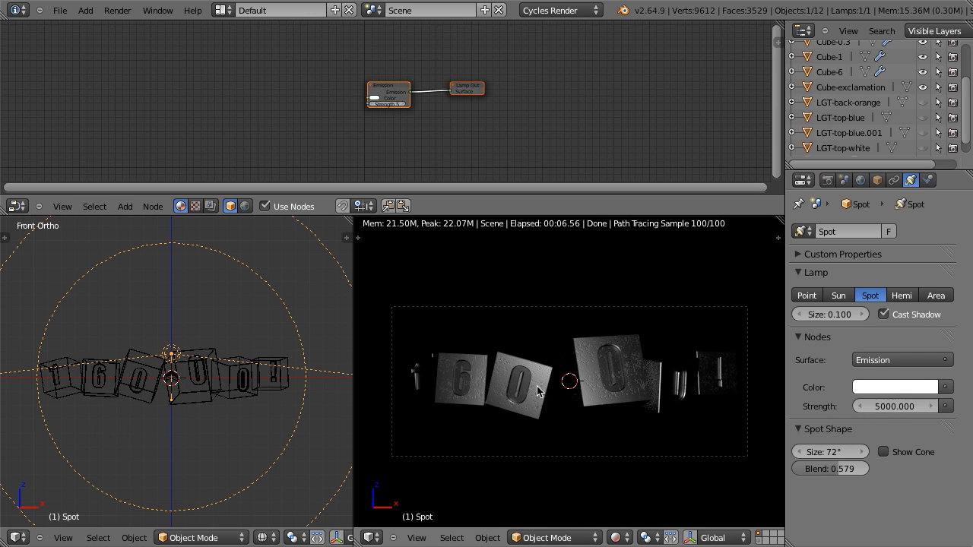
- Rename the spot lamp object to LGT-Spot
{"action": "scroll", "coordinate": [888, 109], "scroll_direction": "down", "scroll_amount": 1}
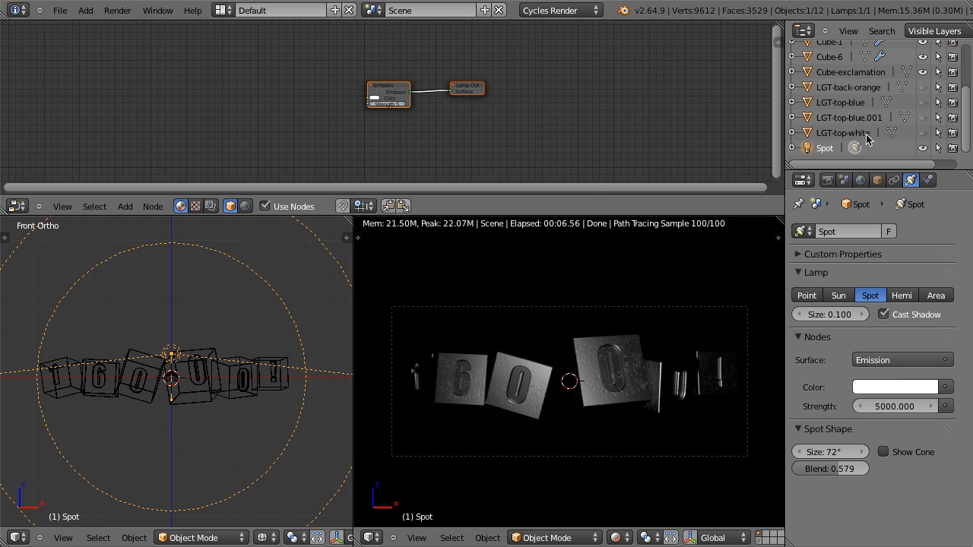
{"action": "double_click", "coordinate": [830, 149]}
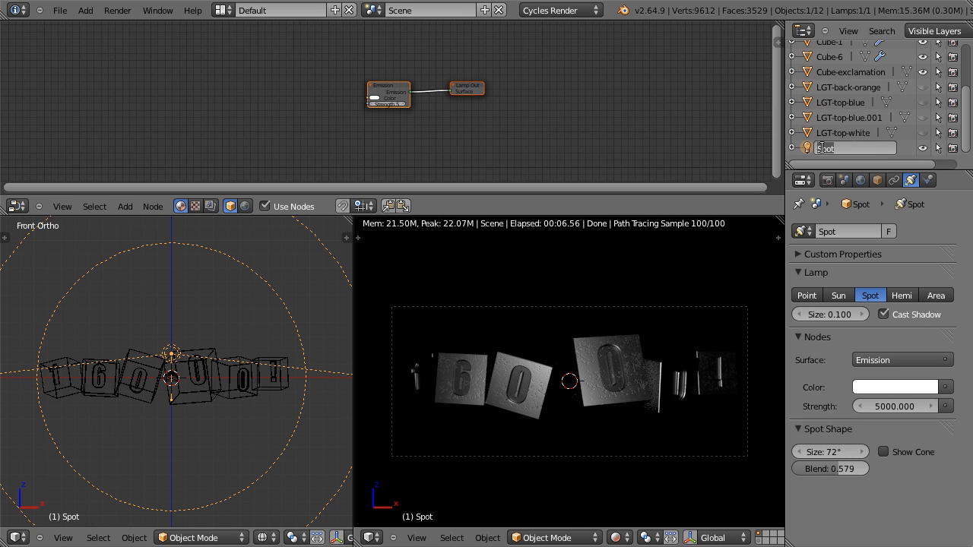
{"action": "type", "text": "LGT"}
{"action": "key", "text": "Return"}
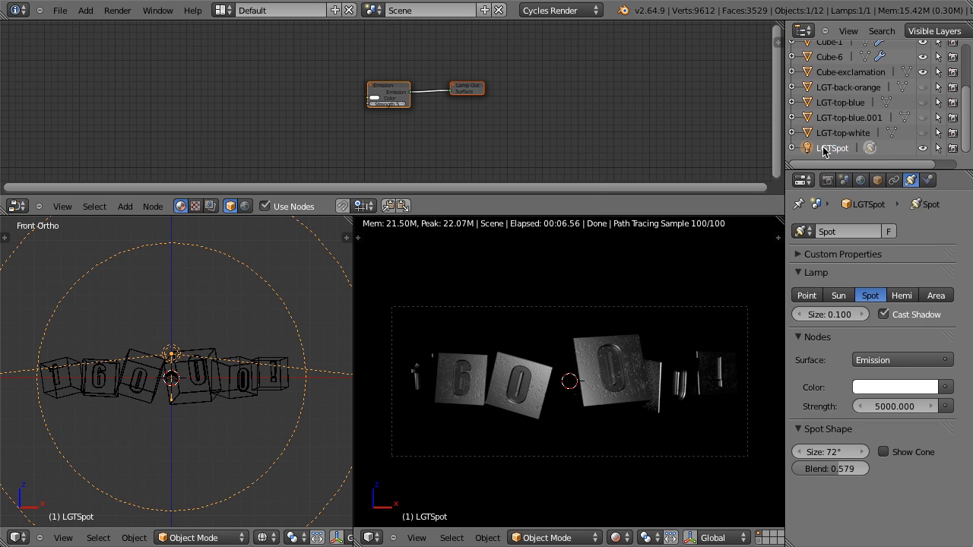
{"action": "double_click", "coordinate": [824, 150]}
{"action": "left_click", "coordinate": [820, 148]}
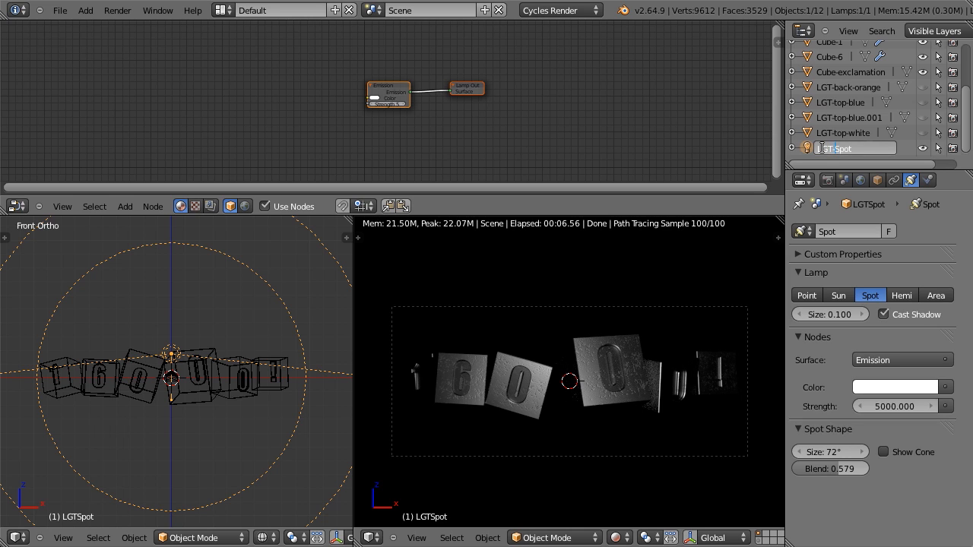
{"action": "type", "text": "-"}
{"action": "key", "text": "Return"}
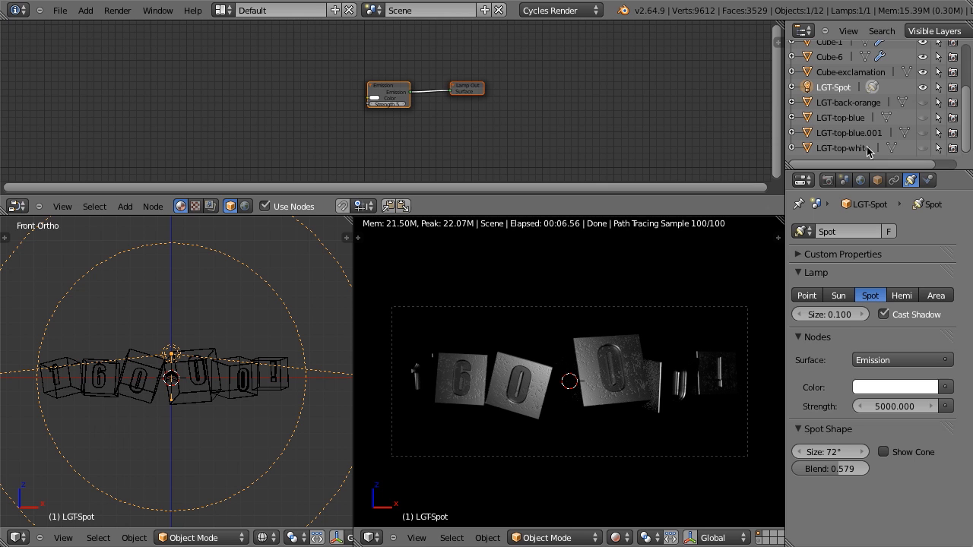
- Unhide LGT-top-white and set its LGT-white material's emission strength to 2
{"action": "left_click", "coordinate": [922, 148]}
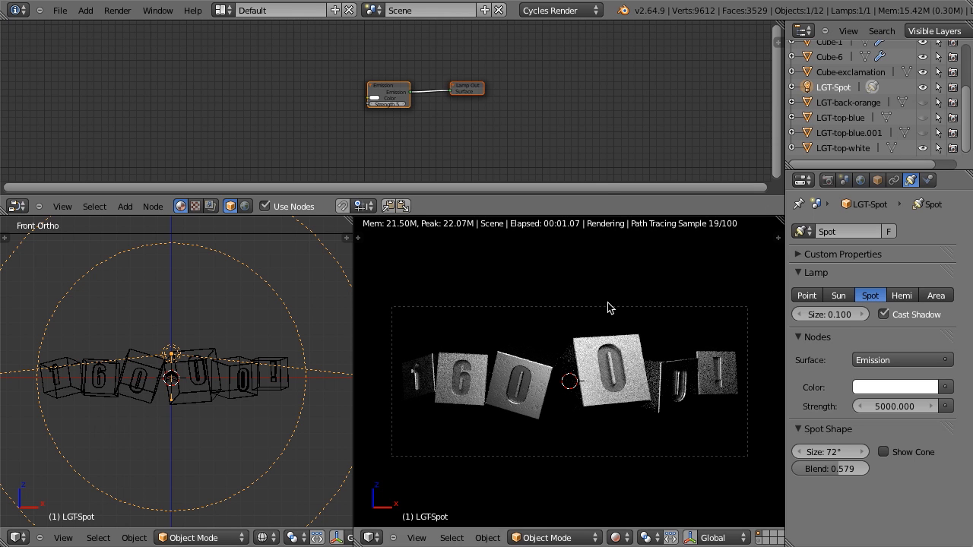
{"action": "left_click", "coordinate": [844, 147]}
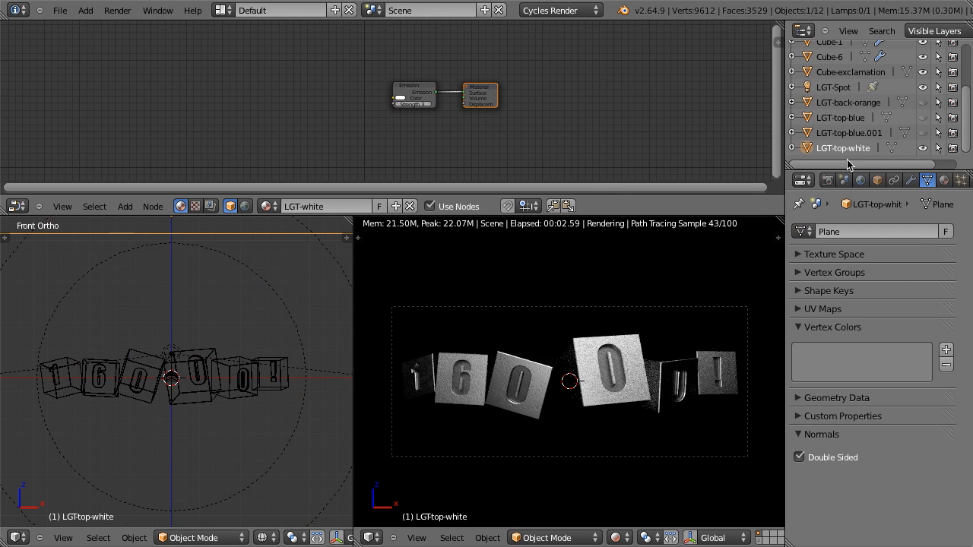
{"action": "left_click", "coordinate": [944, 180]}
{"action": "left_click", "coordinate": [895, 372]}
{"action": "type", "text": "2"}
{"action": "key", "text": "Return"}
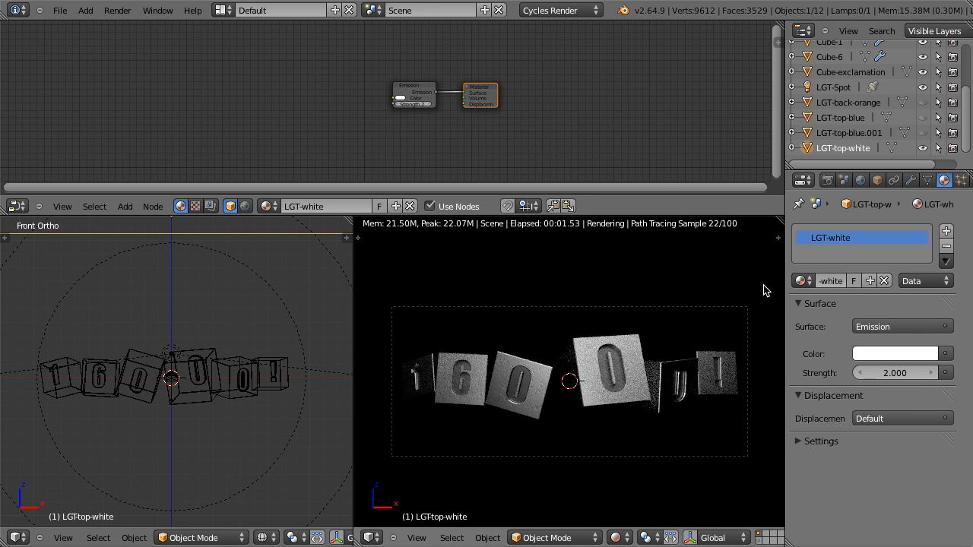
- Unhide LGT-top-blue.001, LGT-top-blue and LGT-back-orange, and save the file over the existing one
{"action": "left_click", "coordinate": [923, 134]}
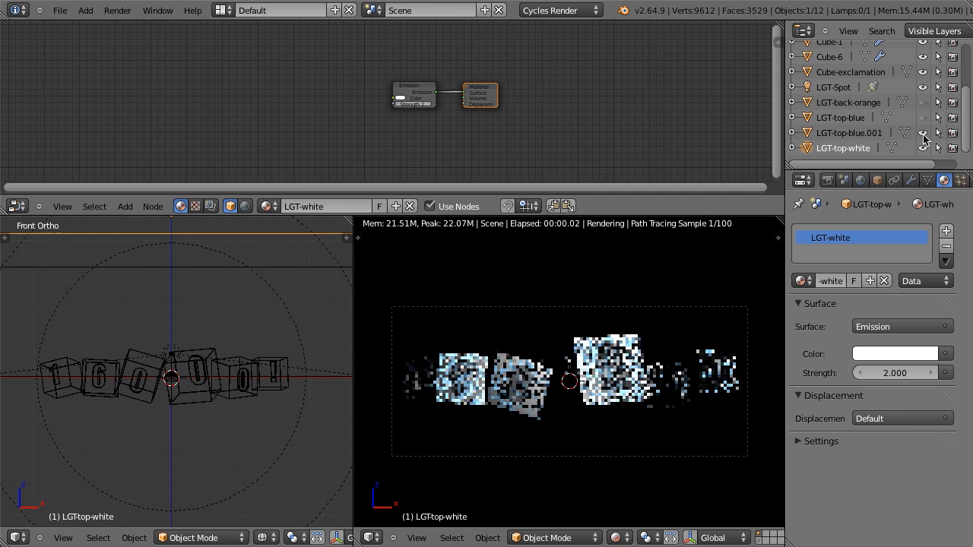
{"action": "left_click", "coordinate": [867, 133]}
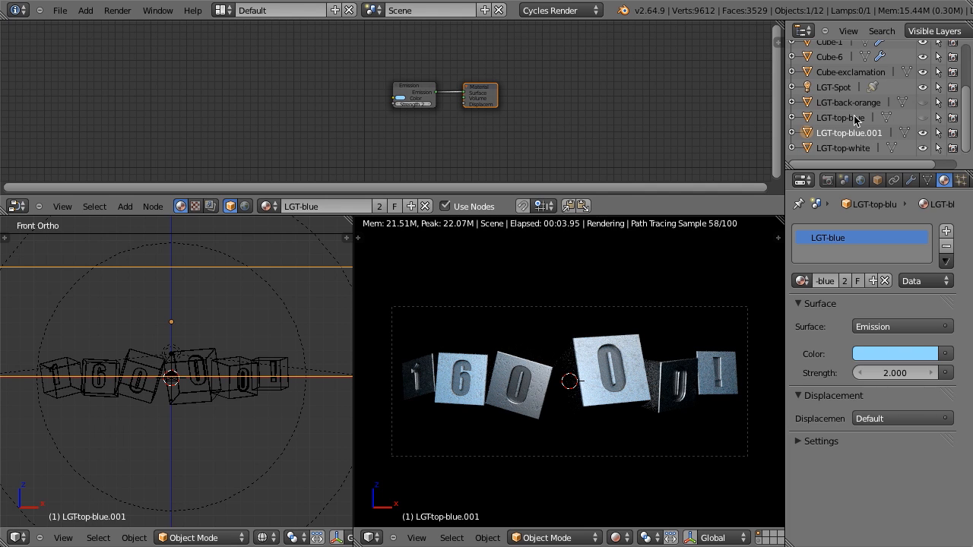
{"action": "left_click", "coordinate": [923, 118]}
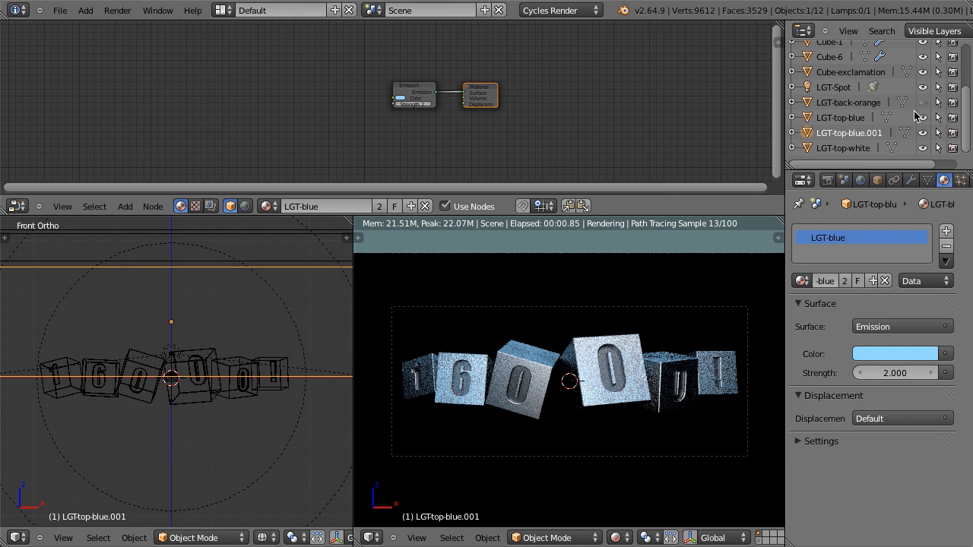
{"action": "left_click", "coordinate": [922, 103]}
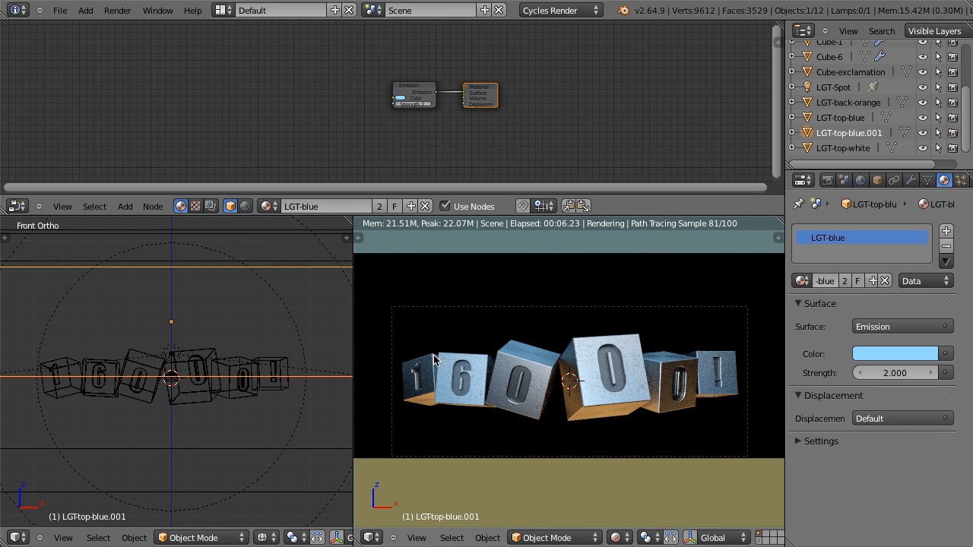
{"action": "scroll", "coordinate": [149, 378], "scroll_direction": "down", "scroll_amount": 4}
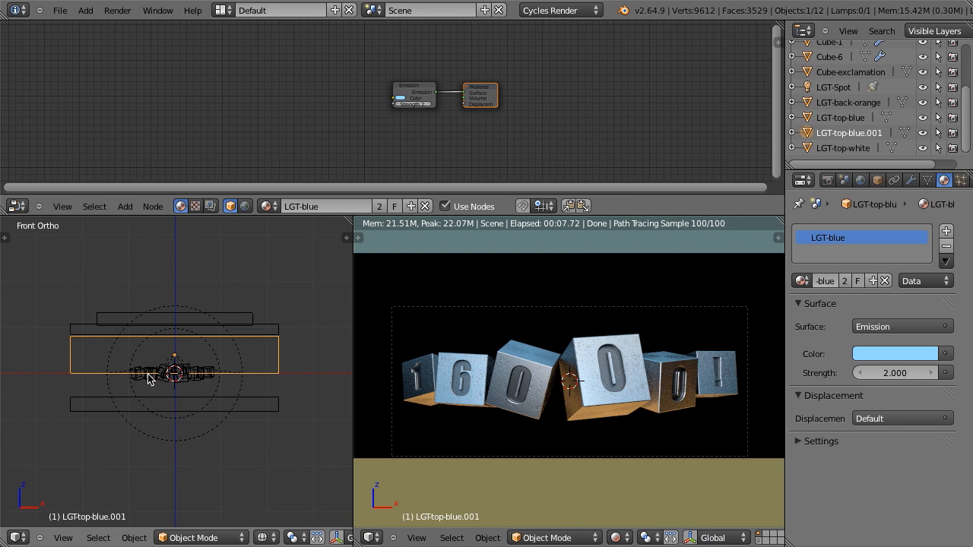
{"action": "key", "text": "KP_7"}
{"action": "key", "text": "ctrl+s"}
{"action": "left_click", "coordinate": [204, 374]}
- Duplicate the LGT-top-white plane in top view, offset the copy toward positive X and narrow it along X
{"action": "right_click", "coordinate": [253, 395]}
{"action": "middle_click_drag", "start_coordinate": [238, 406], "coordinate": [234, 397], "text": "shift"}
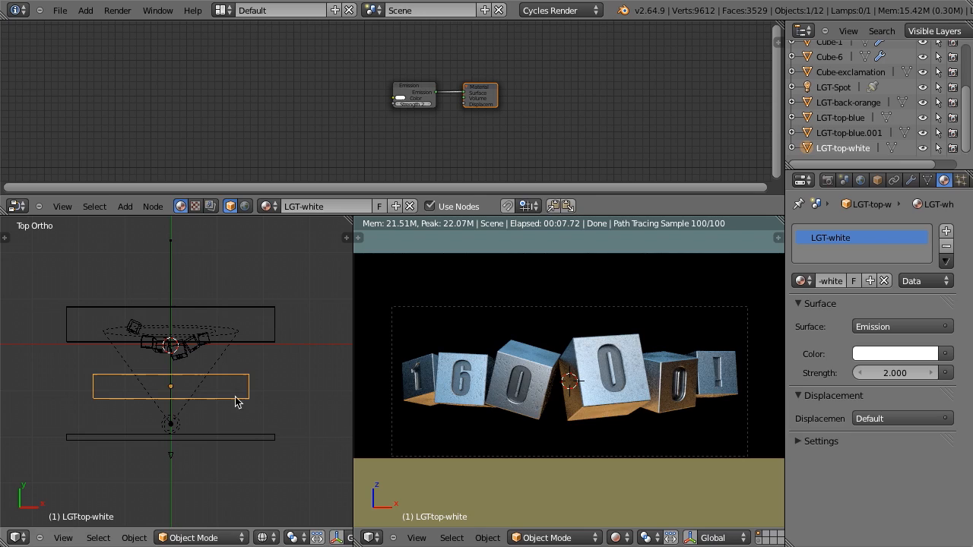
{"action": "key", "text": "shift+d"}
{"action": "left_click", "coordinate": [283, 411]}
{"action": "key", "text": "s"}
{"action": "key", "text": "x"}
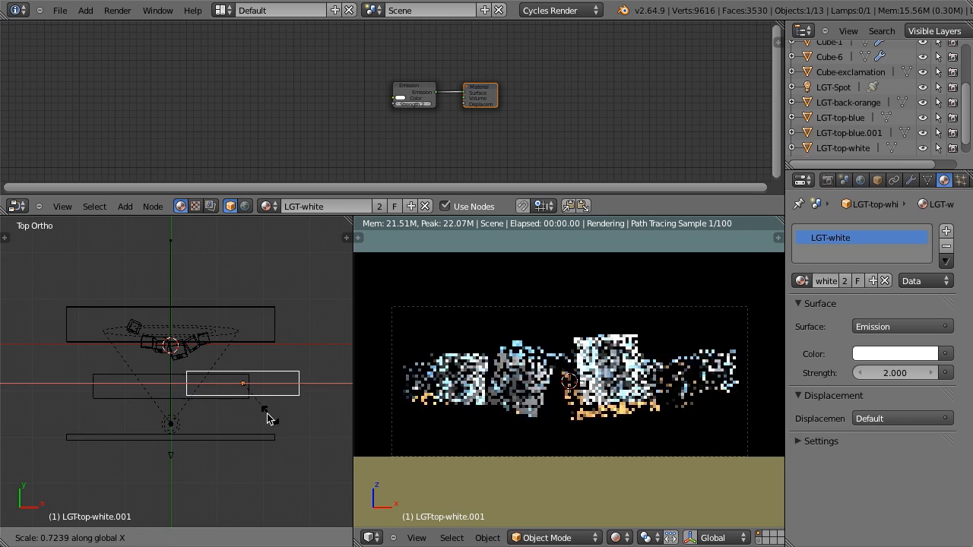
{"action": "left_click", "coordinate": [255, 407]}
- Rotate the copied white light in top view to angle it toward the cubes, and shift it outward beside them
{"action": "key", "text": "r"}
{"action": "left_click", "coordinate": [297, 381]}
{"action": "key", "text": "g"}
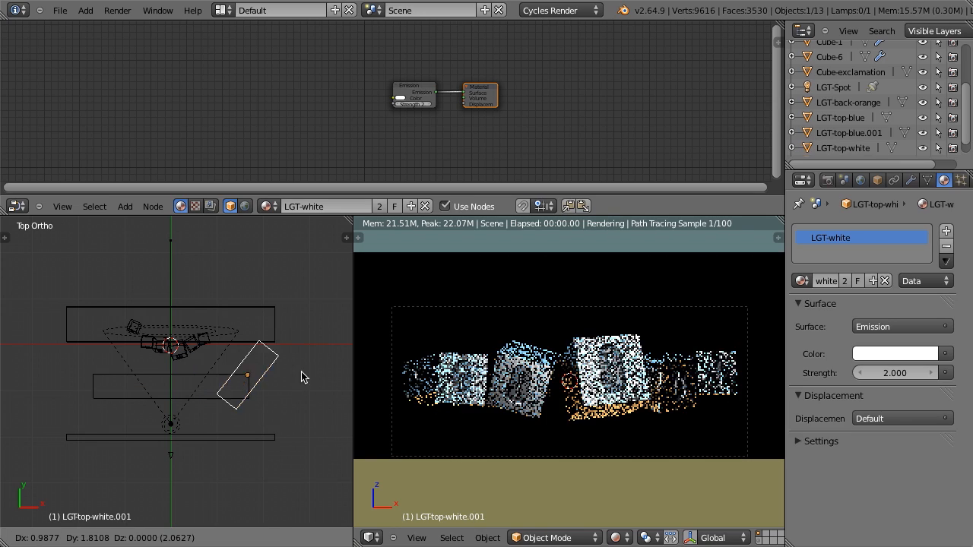
{"action": "left_click", "coordinate": [304, 377]}
- Tilt the copied white light upright about its local X axis, working in front view
{"action": "key", "text": "KP_1"}
{"action": "key", "text": "r"}
{"action": "key", "text": "x"}
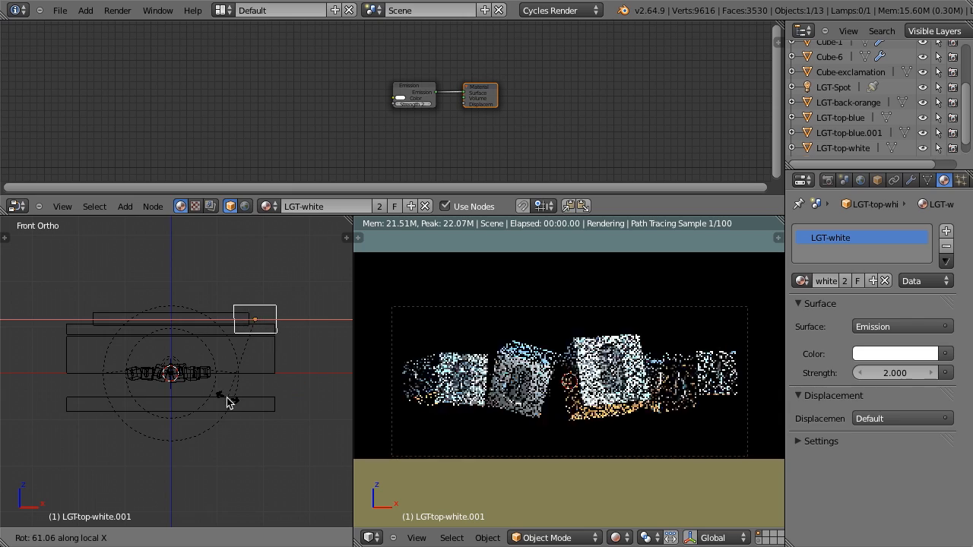
{"action": "left_click", "coordinate": [231, 401]}
- Narrow the copied white light along X and lower it to the height of the cubes
{"action": "key", "text": "s"}
{"action": "key", "text": "x"}
{"action": "left_click", "coordinate": [237, 383]}
{"action": "key", "text": "g"}
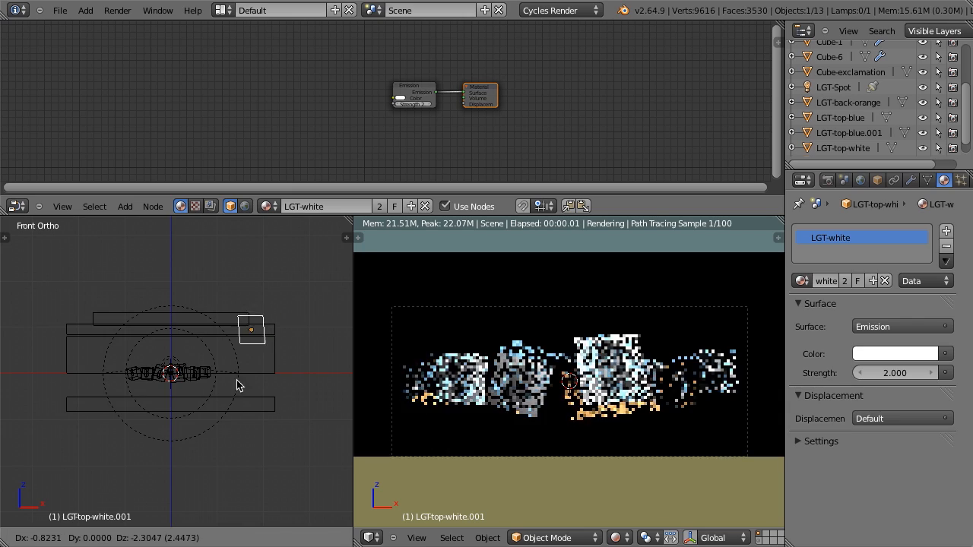
{"action": "left_click", "coordinate": [250, 417]}
- Turn the side light to a steeper angle in top view and move it farther out from the cubes
{"action": "key", "text": "KP_7"}
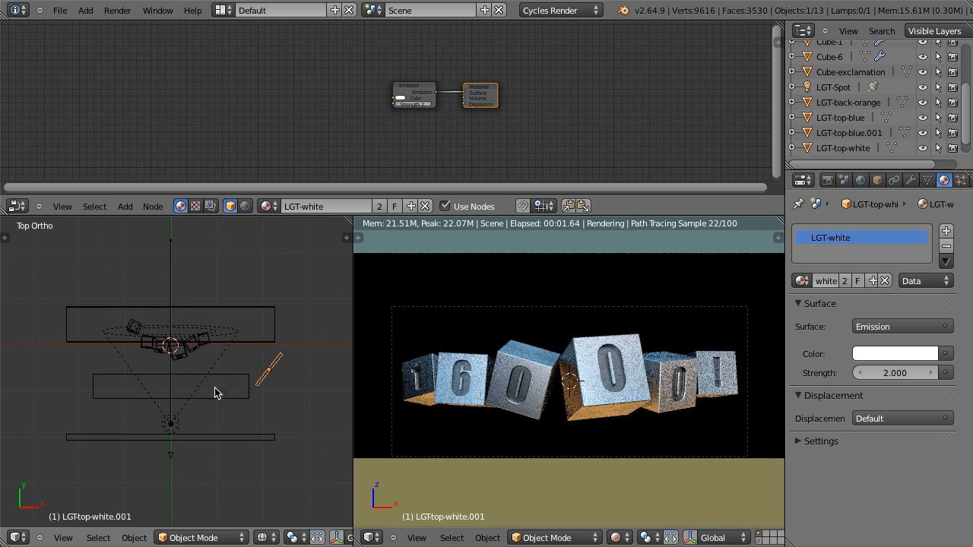
{"action": "left_click", "coordinate": [294, 428]}
{"action": "key", "text": "g"}
{"action": "left_click", "coordinate": [305, 421]}
{"action": "key", "text": "g"}
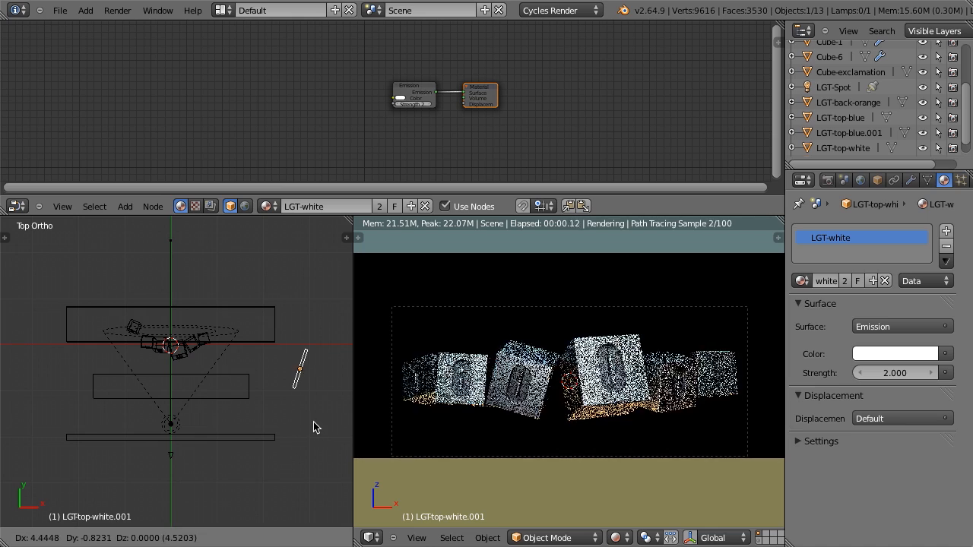
{"action": "left_click", "coordinate": [314, 422]}
- Duplicate the side light to the negative X side of the cubes and rotate the copy to mirror the original's angle
{"action": "scroll", "coordinate": [300, 414], "scroll_direction": "down", "scroll_amount": 2}
{"action": "key", "text": "shift+d"}
{"action": "left_click", "coordinate": [121, 424]}
{"action": "key", "text": "r"}
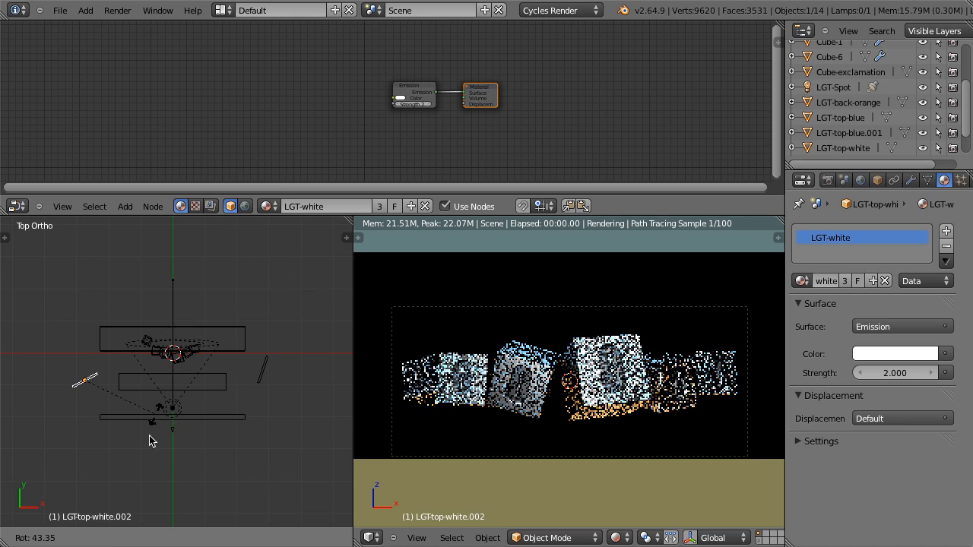
{"action": "left_click", "coordinate": [71, 436]}
{"action": "key", "text": "g"}
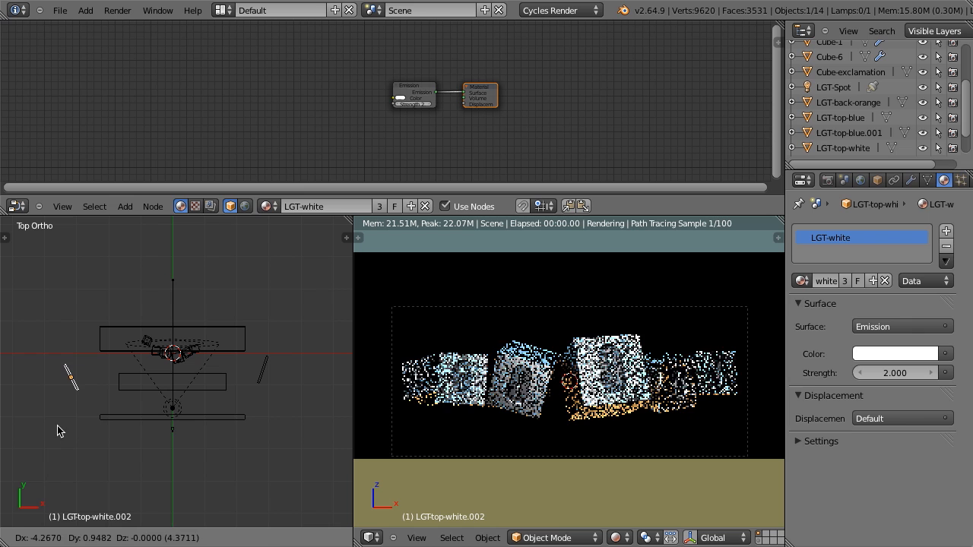
{"action": "left_click", "coordinate": [59, 486]}
{"action": "scroll", "coordinate": [844, 129], "scroll_direction": "down", "scroll_amount": 2}
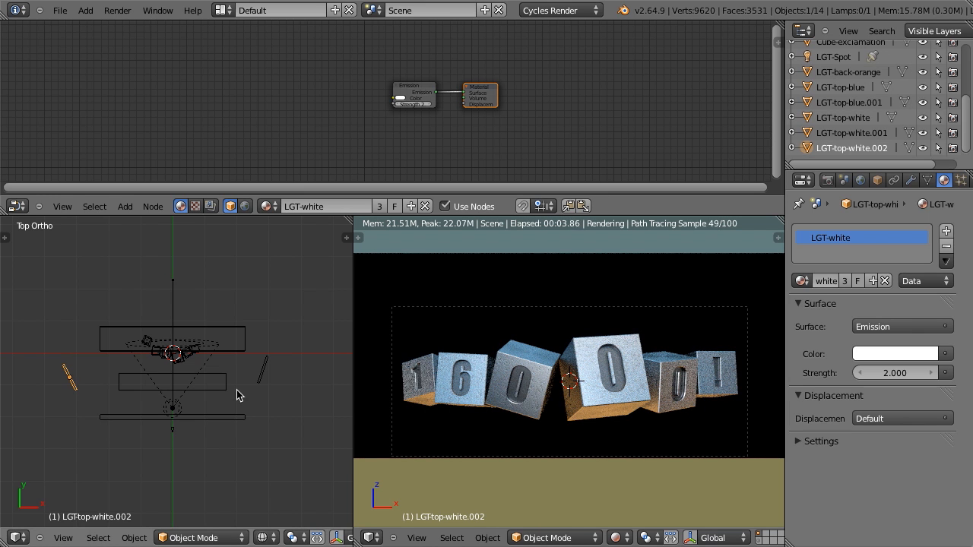
{"action": "scroll", "coordinate": [80, 409], "scroll_direction": "up", "scroll_amount": 3}
{"action": "middle_click_drag", "start_coordinate": [70, 383], "coordinate": [135, 383], "text": "shift"}
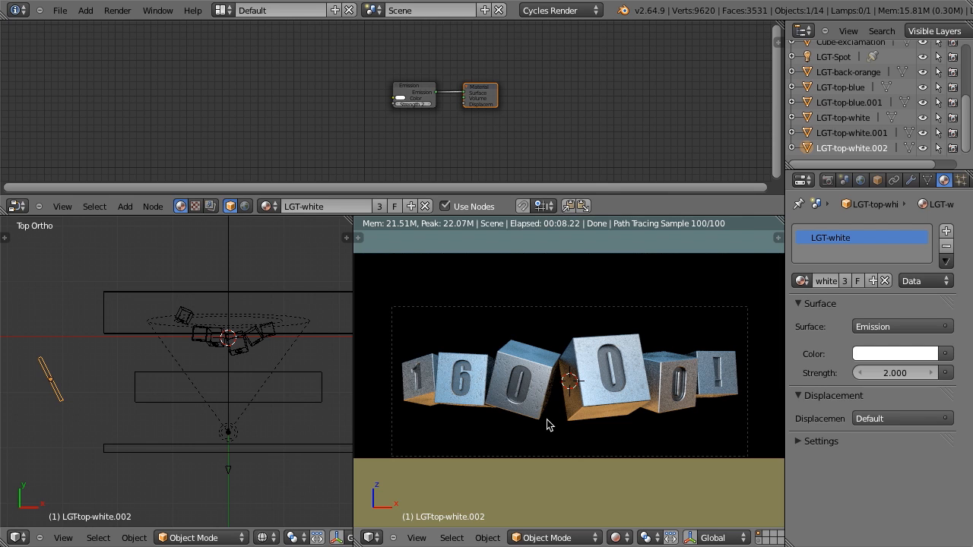
- Deselect everything and switch the camera view from rendered to wireframe shading
{"action": "key", "text": "a"}
{"action": "key", "text": "shift+z"}
{"action": "scroll", "coordinate": [500, 387], "scroll_direction": "down", "scroll_amount": 1}
{"action": "scroll", "coordinate": [299, 397], "scroll_direction": "down", "scroll_amount": 1}
{"action": "scroll", "coordinate": [298, 398], "scroll_direction": "down", "scroll_amount": 3}
- Add a mesh plane at the scene centre and scale it up to nearly the width of the row of cubes
{"action": "key", "text": "shift+a"}
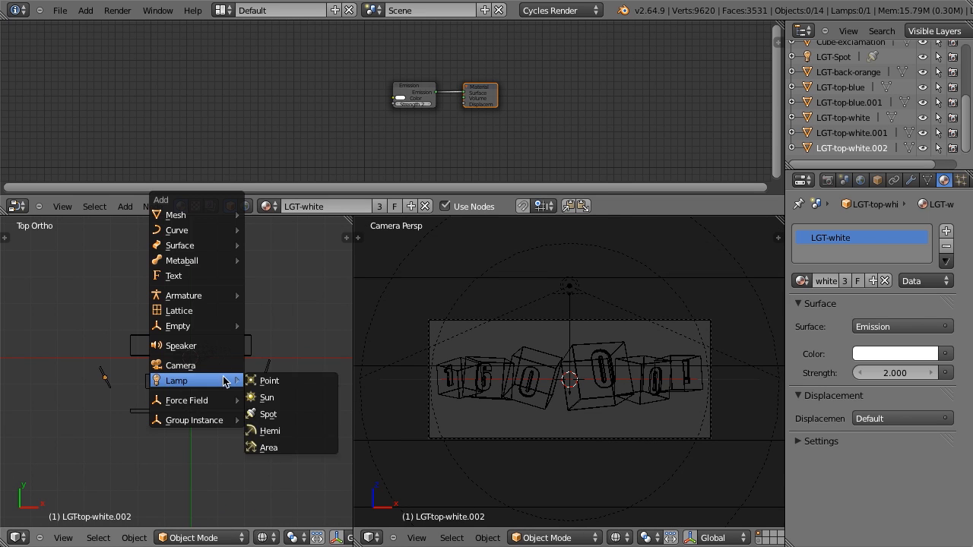
{"action": "mouse_move", "coordinate": [175, 215]}
{"action": "left_click", "coordinate": [291, 214]}
{"action": "scroll", "coordinate": [240, 390], "scroll_direction": "up", "scroll_amount": 4}
{"action": "scroll", "coordinate": [232, 389], "scroll_direction": "down", "scroll_amount": 5}
{"action": "key", "text": "s"}
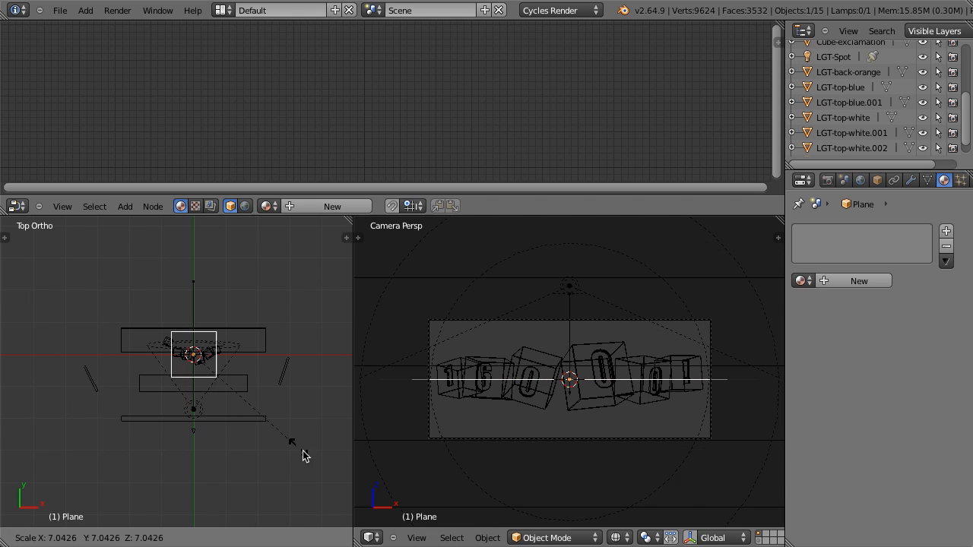
{"action": "left_click", "coordinate": [315, 476]}
- Rotate the new plane 90° about the X axis so that it stands upright
{"action": "key", "text": "r"}
{"action": "key", "text": "x"}
{"action": "key", "text": "9"}
{"action": "key", "text": "0"}
{"action": "key", "text": "Return"}
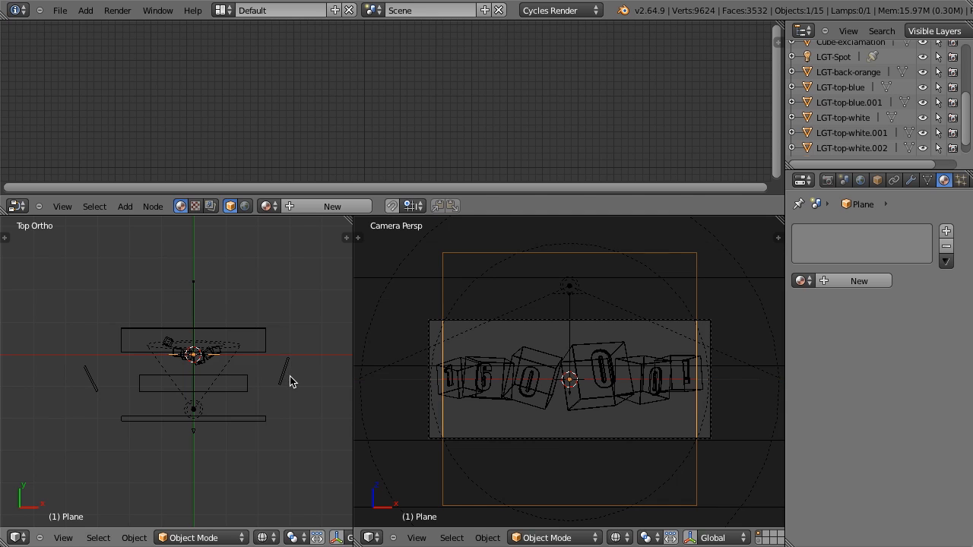
- Stretch the upright plane along the X axis until it extends beyond both sides of the camera frame
{"action": "key", "text": "KP_1"}
{"action": "key", "text": "s"}
{"action": "key", "text": "x"}
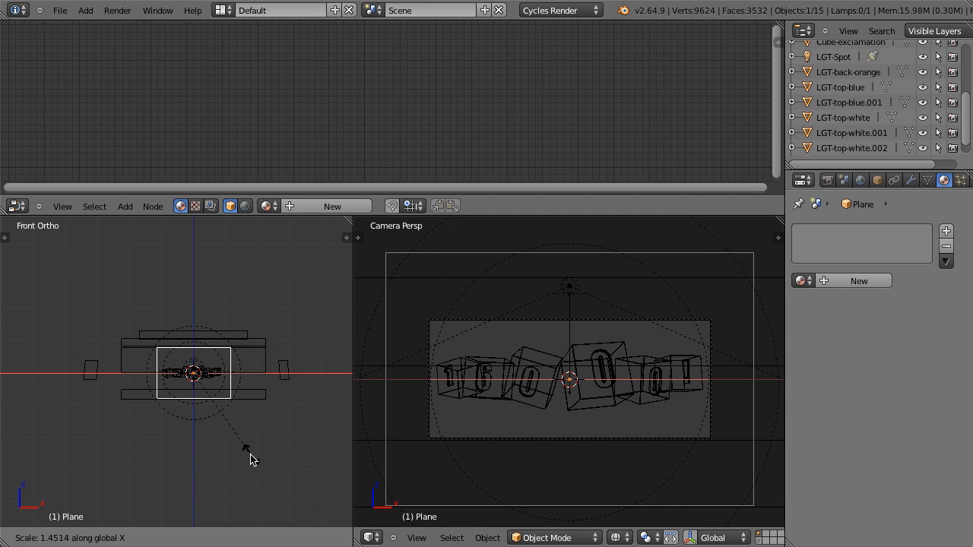
{"action": "left_click", "coordinate": [253, 463]}
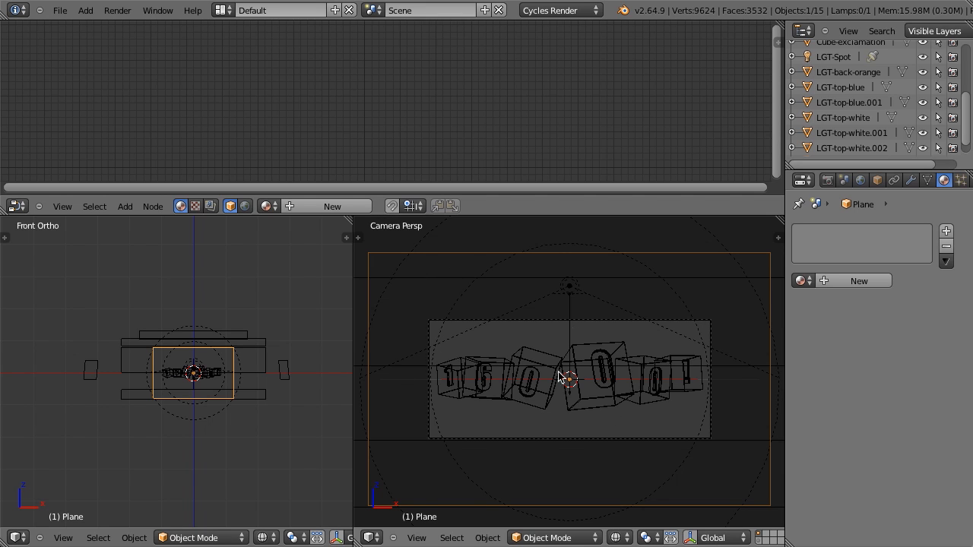
- Move the plane along the Y axis well behind the cubes and enlarge it to fill slightly more than the camera frame
{"action": "key", "text": "KP_3"}
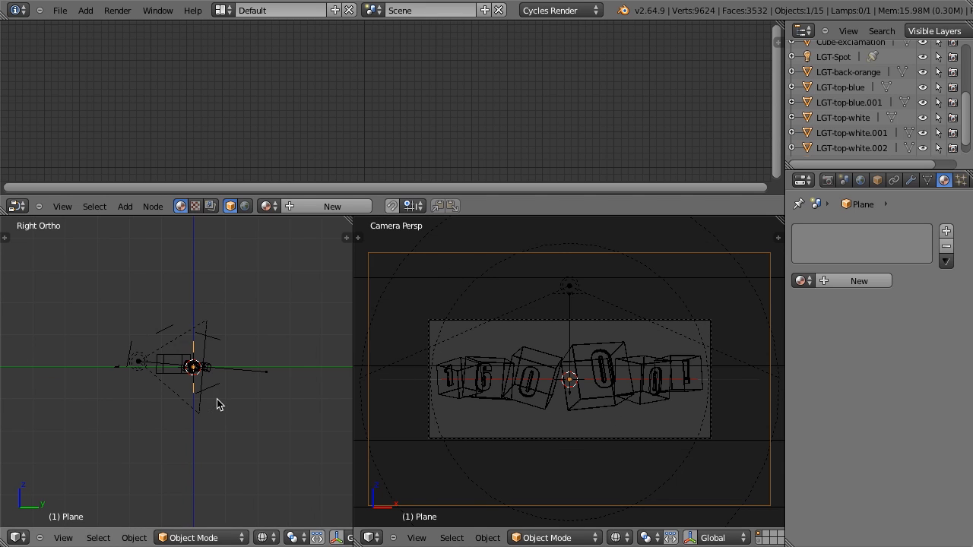
{"action": "key", "text": "g"}
{"action": "key", "text": "y"}
{"action": "left_click", "coordinate": [239, 404]}
{"action": "key", "text": "s"}
{"action": "left_click", "coordinate": [238, 414]}
{"action": "key", "text": "g"}
{"action": "key", "text": "y"}
{"action": "left_click", "coordinate": [240, 417]}
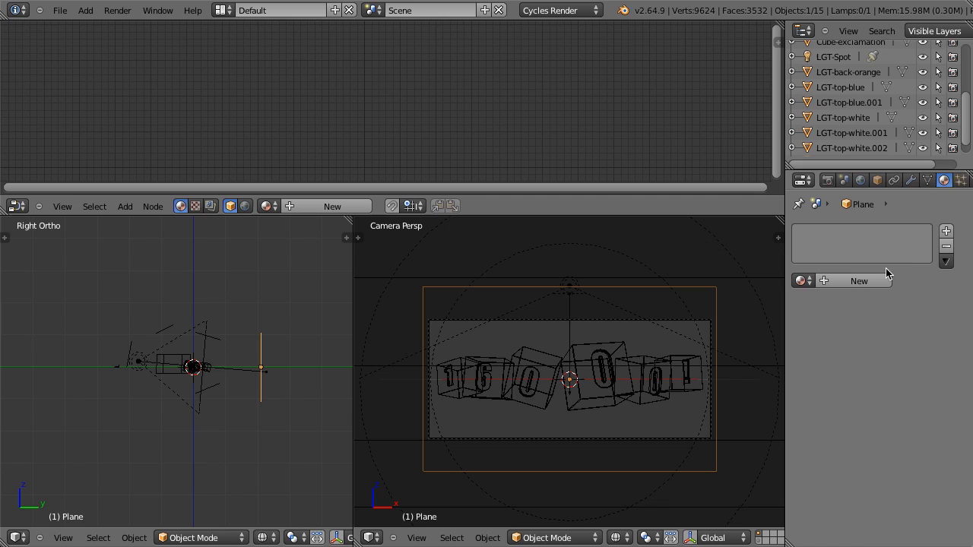
- Add a particle system to the plane
{"action": "left_click", "coordinate": [960, 180]}
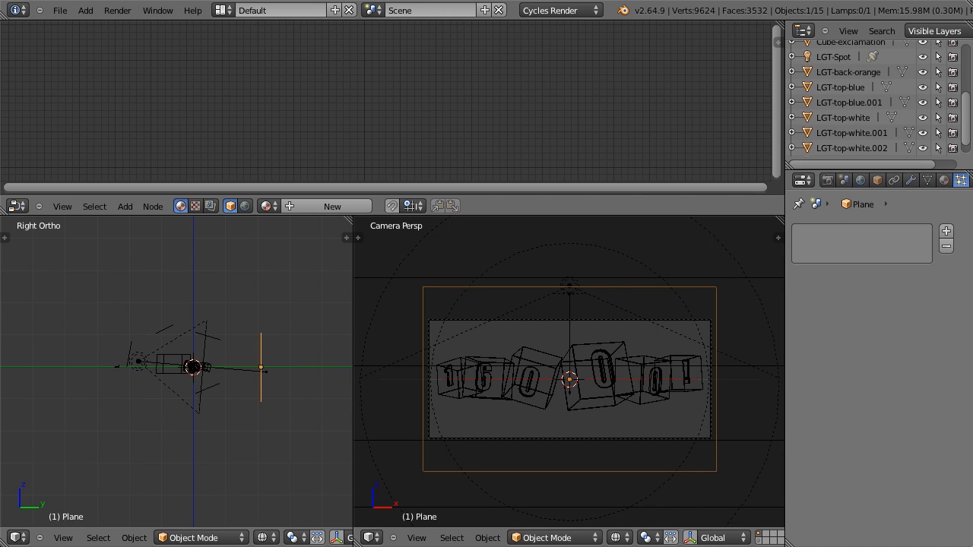
{"action": "left_click", "coordinate": [946, 232]}
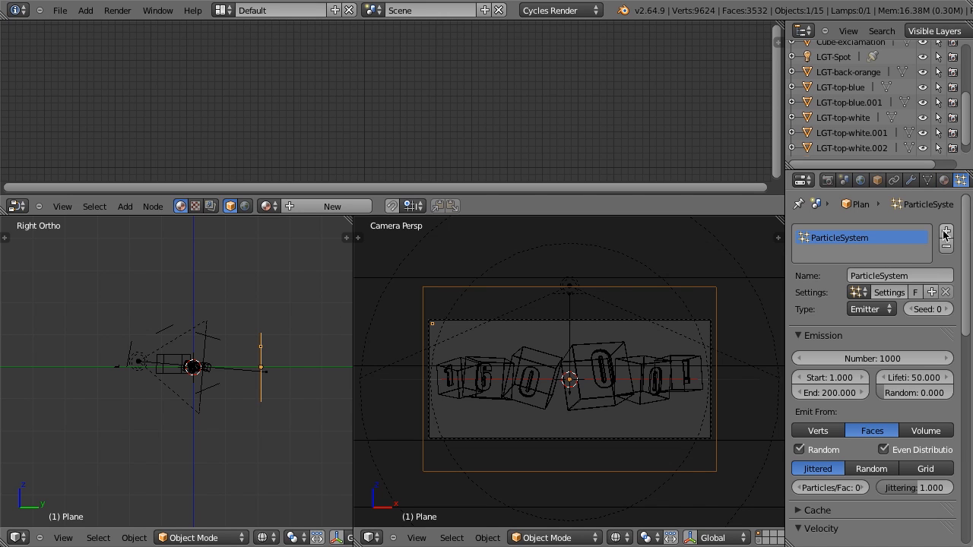
{"action": "middle_click_drag", "start_coordinate": [233, 365], "coordinate": [134, 364], "text": "shift"}
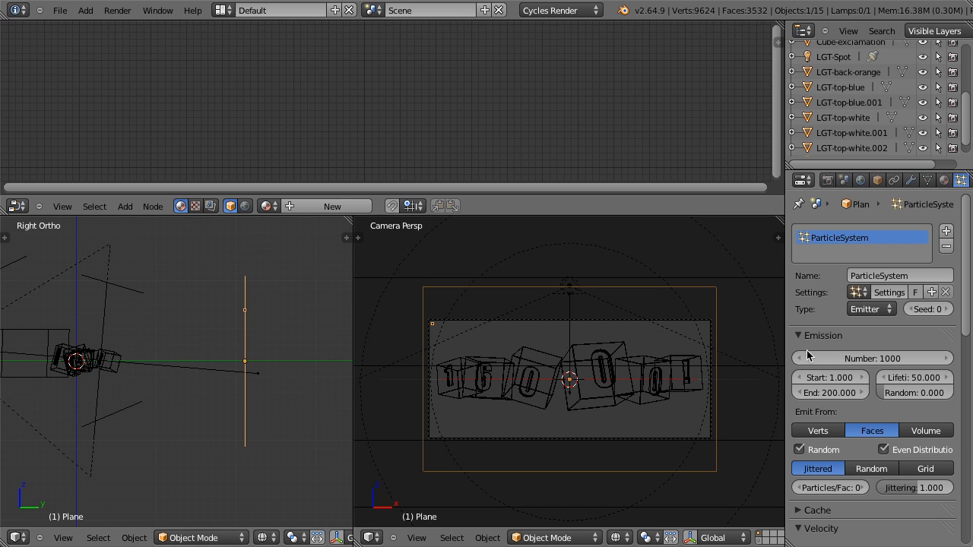
- Play the animation and set the particle system's gravity field weight to 0
{"action": "scroll", "coordinate": [883, 339], "scroll_direction": "down", "scroll_amount": 14}
{"action": "scroll", "coordinate": [884, 339], "scroll_direction": "down", "scroll_amount": 4}
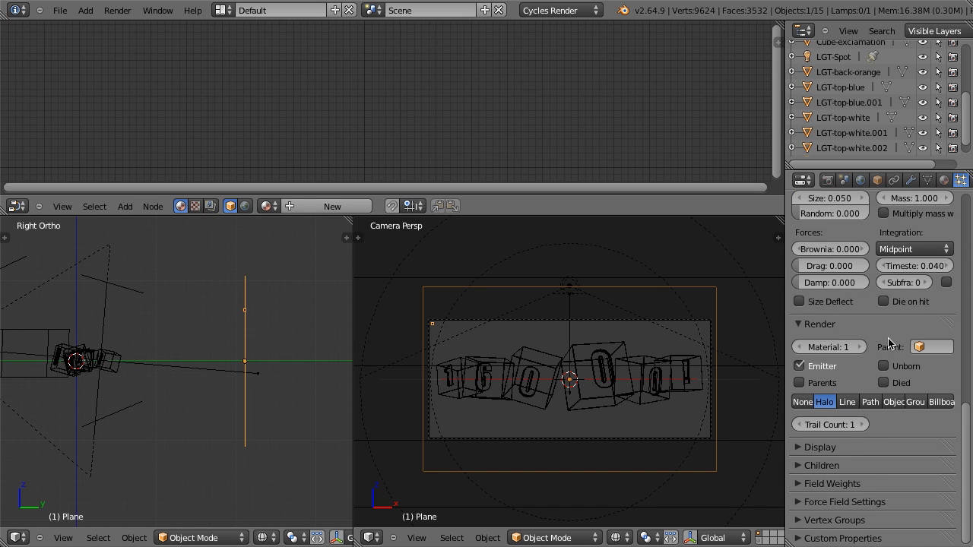
{"action": "left_click", "coordinate": [826, 502]}
{"action": "left_click", "coordinate": [826, 503]}
{"action": "left_click", "coordinate": [828, 484]}
{"action": "scroll", "coordinate": [844, 475], "scroll_direction": "down", "scroll_amount": 7}
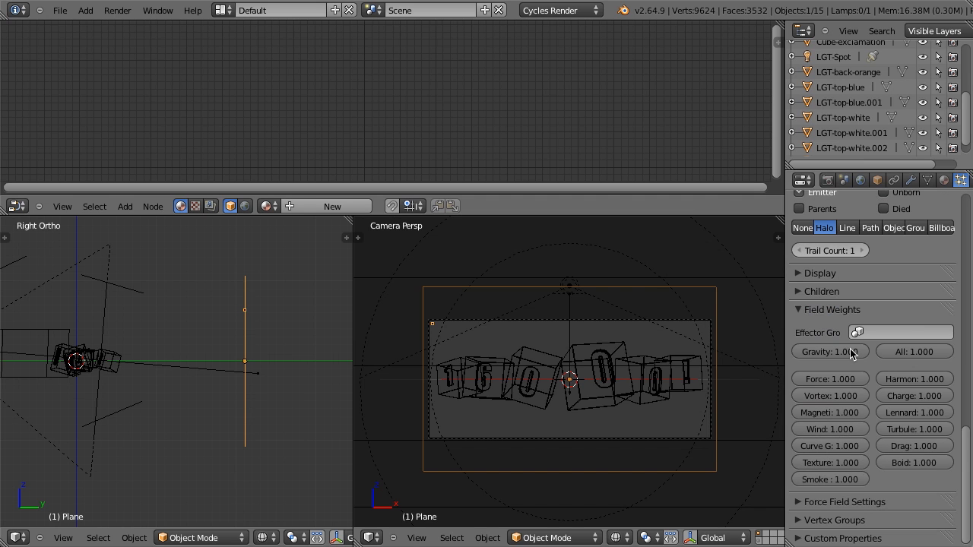
{"action": "key", "text": "alt+a"}
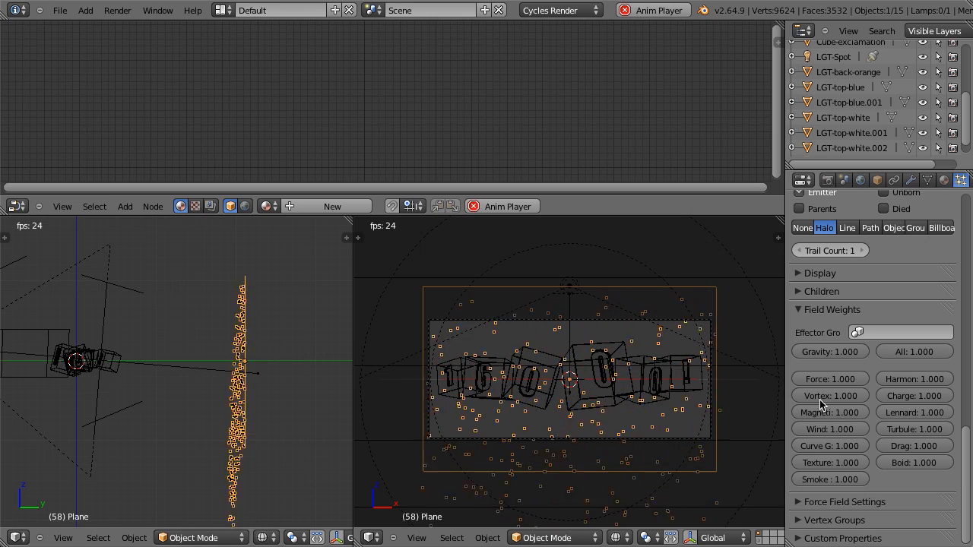
{"action": "left_click_drag", "start_coordinate": [861, 352], "coordinate": [615, 355]}
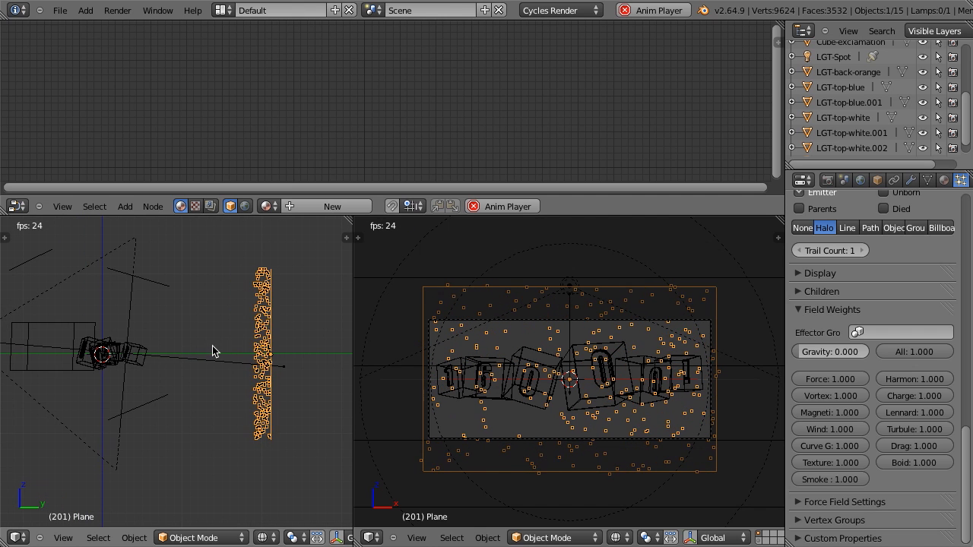
- Set the particles' normal emission velocity to 30
{"action": "scroll", "coordinate": [905, 327], "scroll_direction": "up", "scroll_amount": 6}
{"action": "scroll", "coordinate": [904, 327], "scroll_direction": "up", "scroll_amount": 9}
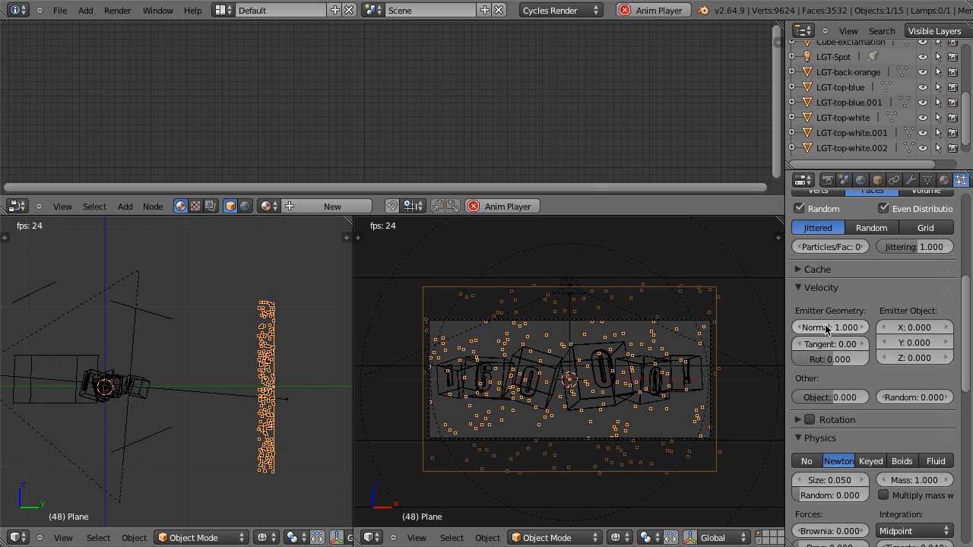
{"action": "scroll", "coordinate": [821, 346], "scroll_direction": "up", "scroll_amount": 2}
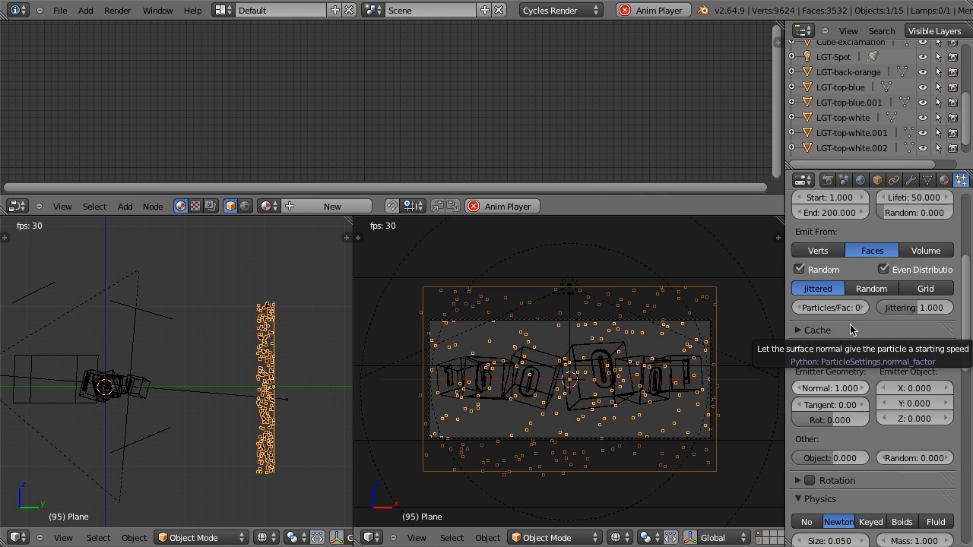
{"action": "scroll", "coordinate": [810, 356], "scroll_direction": "down", "scroll_amount": 1}
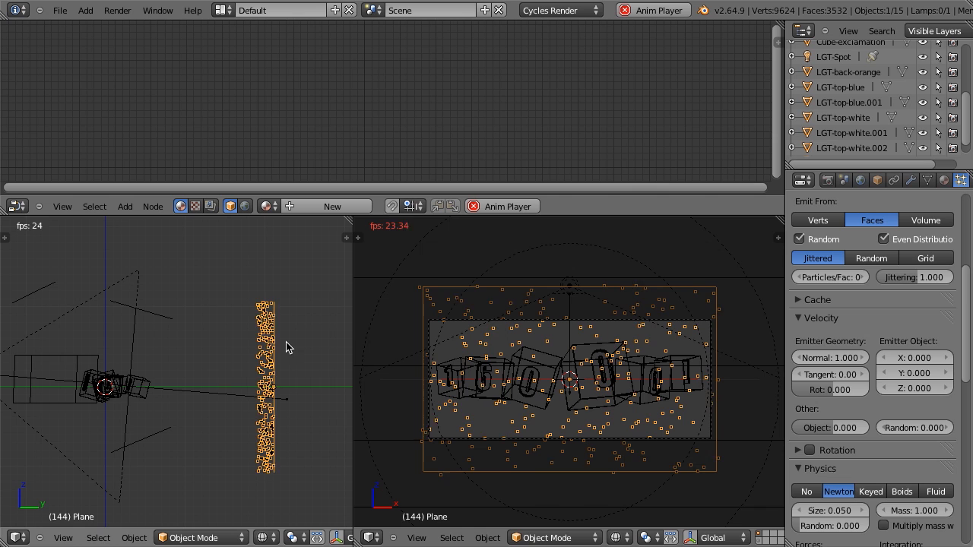
{"action": "left_click", "coordinate": [827, 358]}
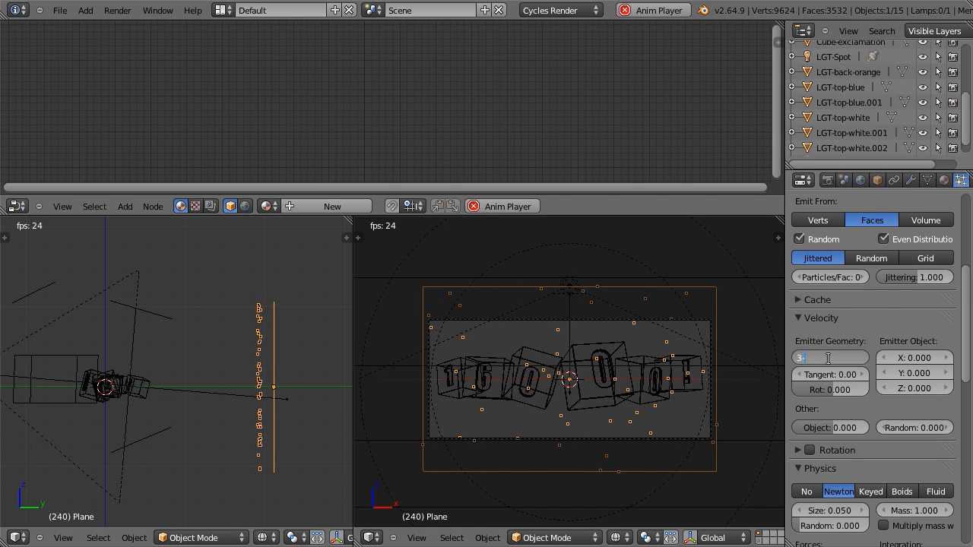
{"action": "left_click", "coordinate": [828, 358]}
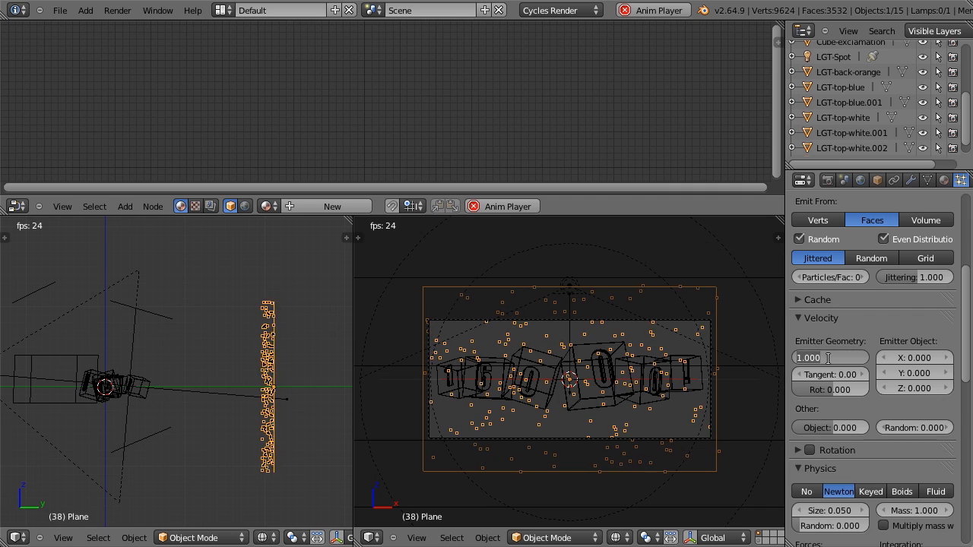
{"action": "type", "text": "30"}
{"action": "key", "text": "Return"}
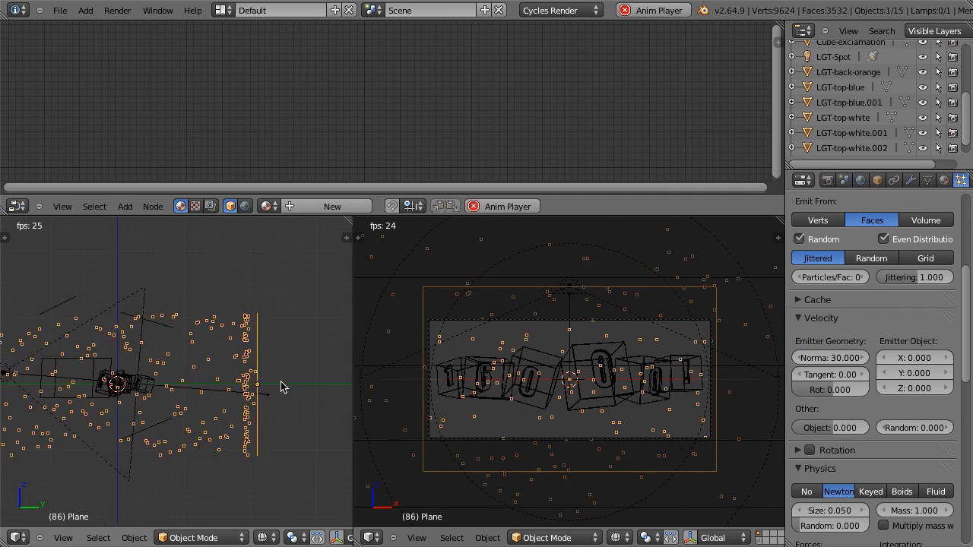
- Move the emitter plane farther back along the Y axis, adjusting its distance behind the cubes against the playing particles
{"action": "key", "text": "g"}
{"action": "key", "text": "y"}
{"action": "left_click", "coordinate": [266, 388]}
{"action": "key", "text": "g"}
{"action": "key", "text": "y"}
{"action": "left_click", "coordinate": [267, 388]}
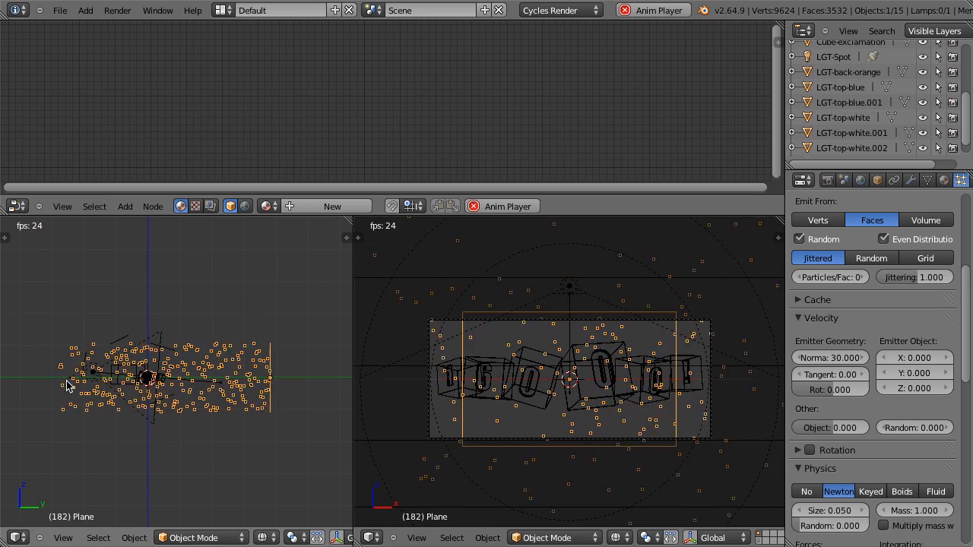
{"action": "key", "text": "g"}
{"action": "key", "text": "y"}
{"action": "left_click", "coordinate": [60, 371]}
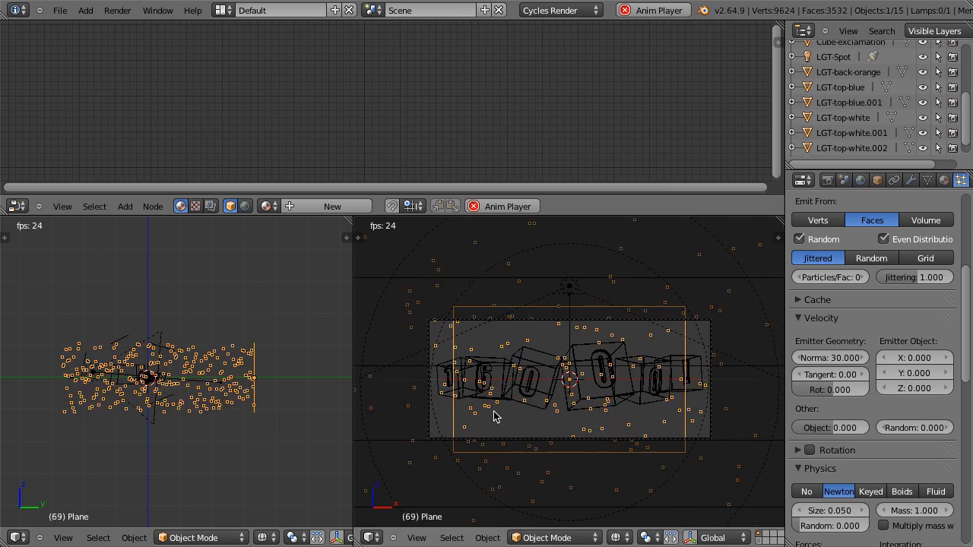
- Widen the emitter plane along the X axis to just beyond the camera frame's width and stop the animation
{"action": "key", "text": "s"}
{"action": "key", "text": "x"}
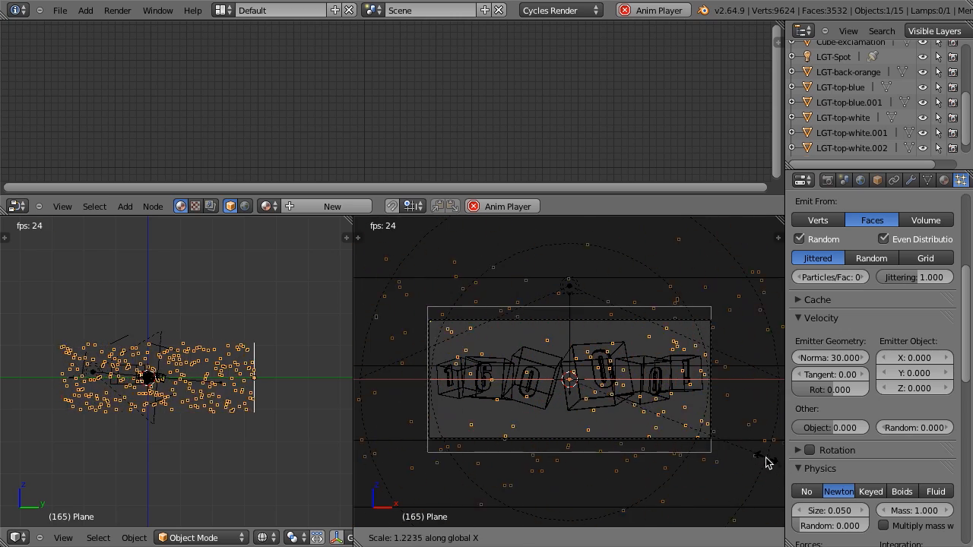
{"action": "left_click", "coordinate": [766, 459]}
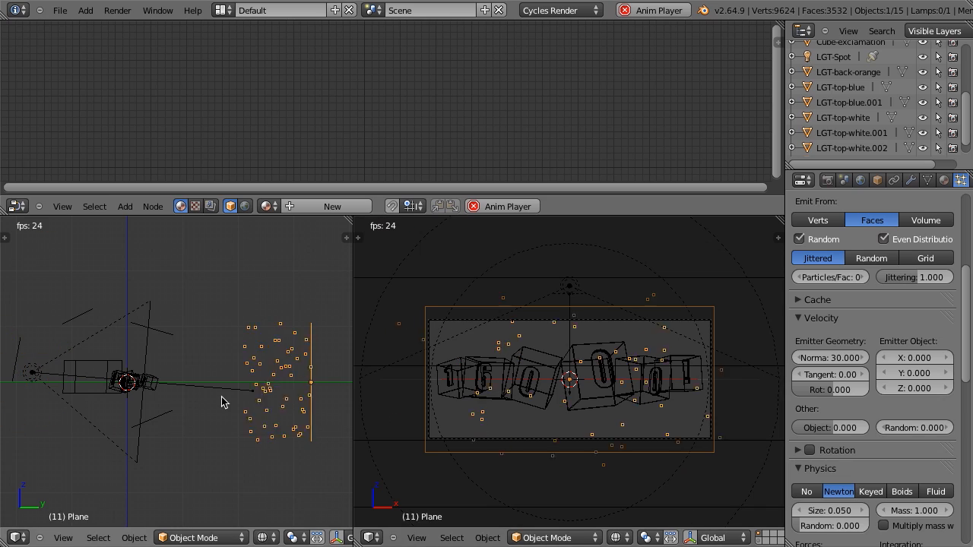
{"action": "key", "text": "KP_7"}
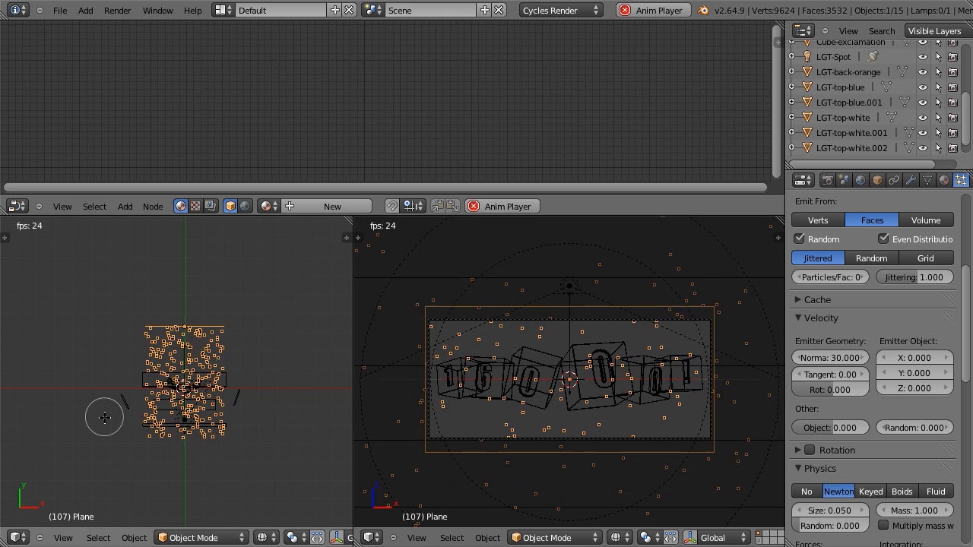
{"action": "key", "text": "alt+a"}
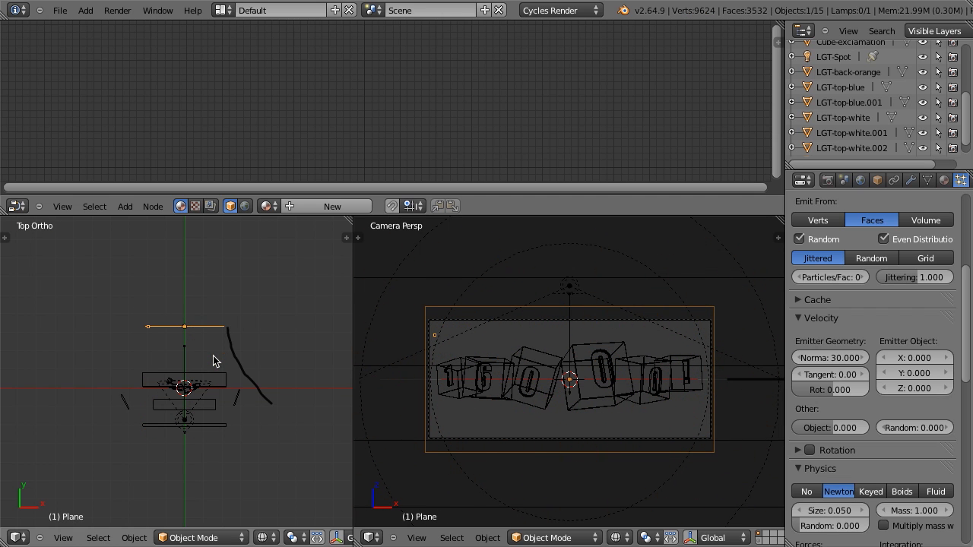
- Subdivide the emitter plane's mesh three times into an 8 by 8 grid of faces in Edit Mode
{"action": "key", "text": "Tab"}
{"action": "middle_click_drag", "start_coordinate": [169, 443], "coordinate": [186, 403]}
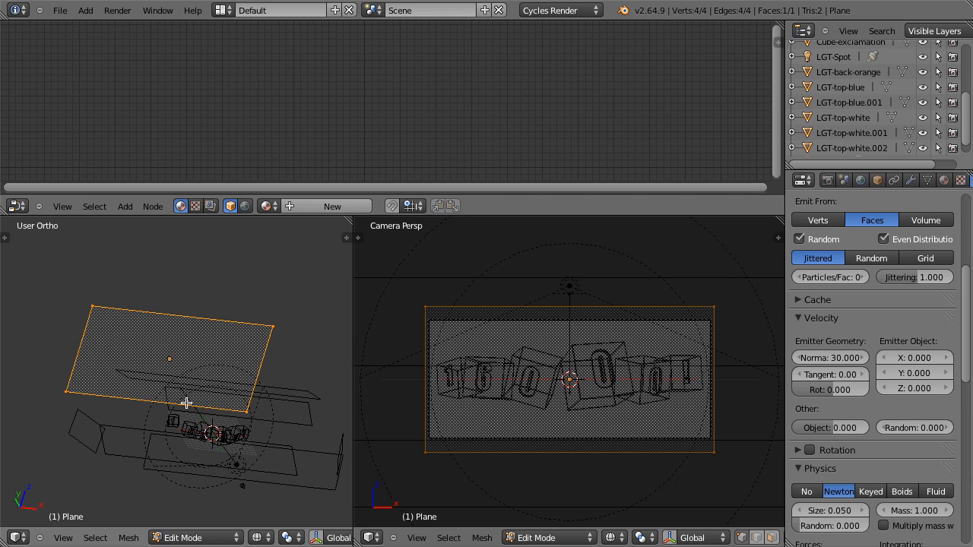
{"action": "key", "text": "w"}
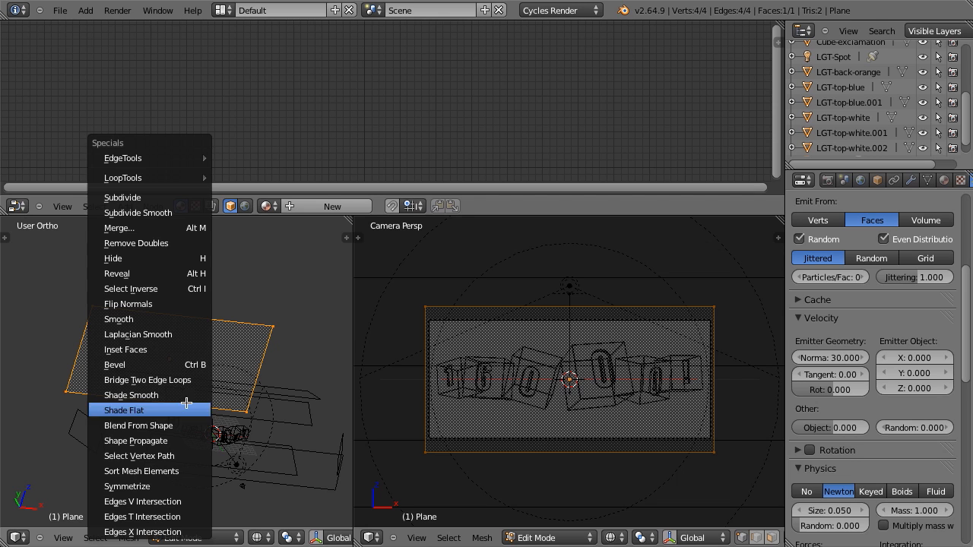
{"action": "left_click", "coordinate": [155, 197]}
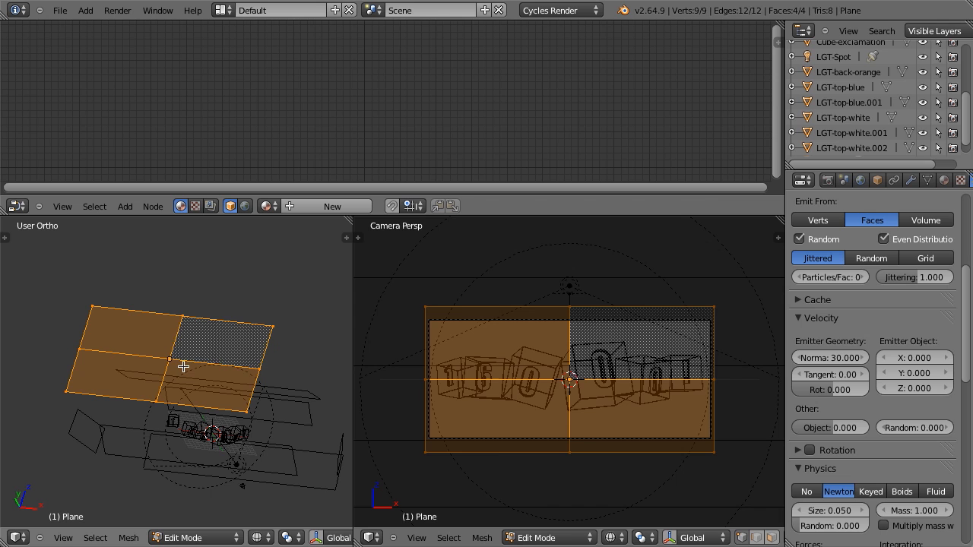
{"action": "key", "text": "shift+r"}
{"action": "key", "text": "shift+r"}
- Select only the plane's centre vertex and enable proportional editing with Sphere falloff
{"action": "middle_click_drag", "start_coordinate": [226, 387], "coordinate": [184, 393]}
{"action": "key", "text": "a"}
{"action": "scroll", "coordinate": [292, 539], "scroll_direction": "down", "scroll_amount": 8}
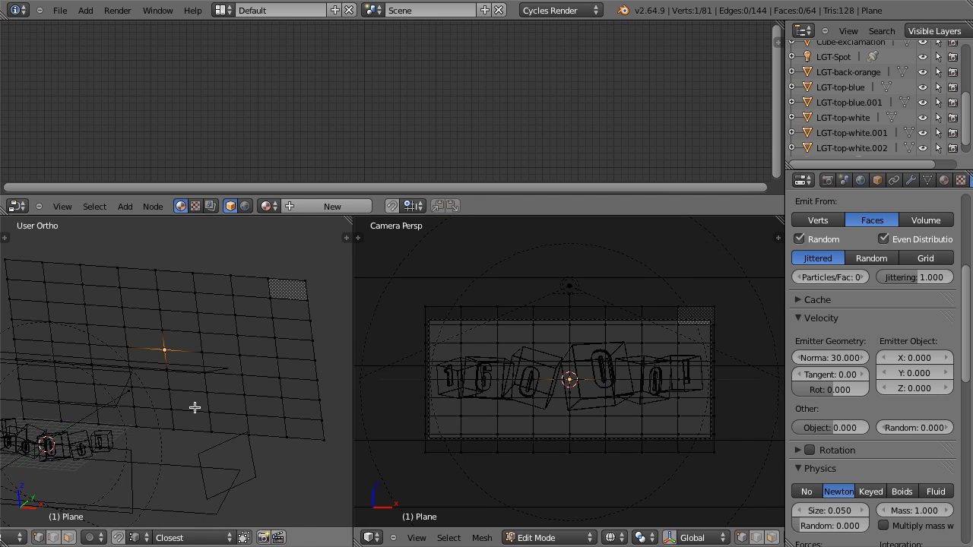
{"action": "key", "text": "o"}
{"action": "left_click", "coordinate": [99, 537]}
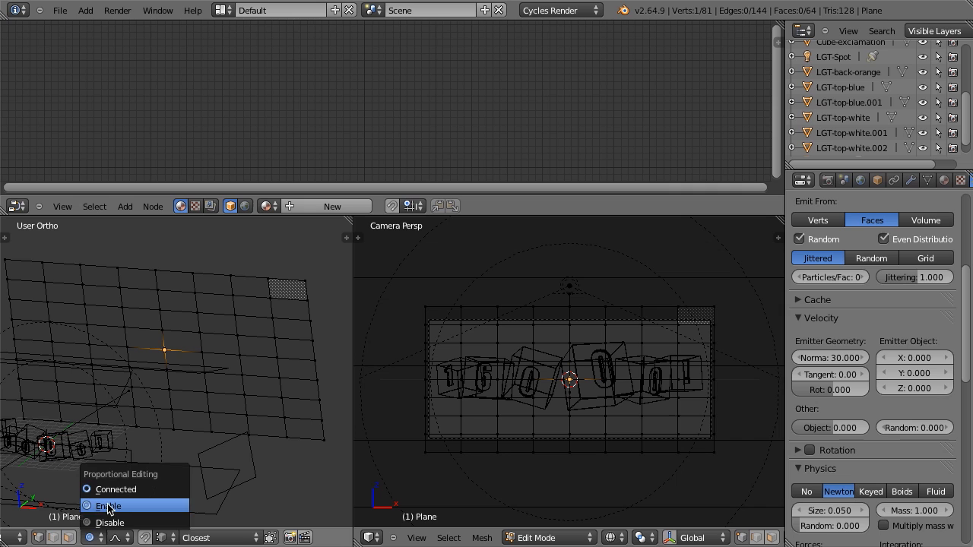
{"action": "left_click", "coordinate": [109, 507]}
{"action": "left_click", "coordinate": [118, 539]}
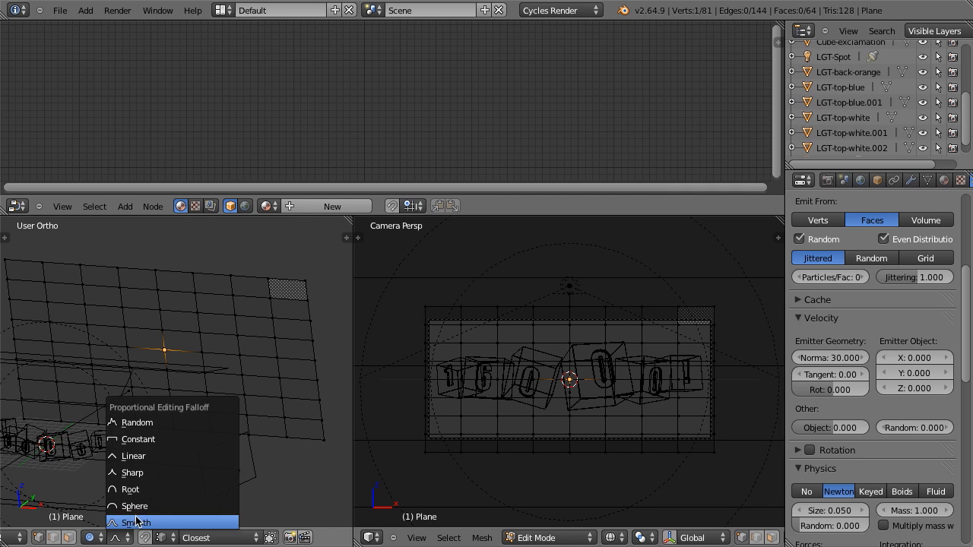
{"action": "left_click", "coordinate": [174, 506]}
- Pull the centre vertex about 6.5 units along negative Y with a proportional size of about 24.3, bulging the plane towards the cubes
{"action": "key", "text": "KP_3"}
{"action": "scroll", "coordinate": [195, 400], "scroll_direction": "down", "scroll_amount": 3}
{"action": "scroll", "coordinate": [209, 386], "scroll_direction": "down", "scroll_amount": 3}
{"action": "middle_click_drag", "start_coordinate": [182, 390], "coordinate": [278, 392], "text": "shift"}
{"action": "key", "text": "g"}
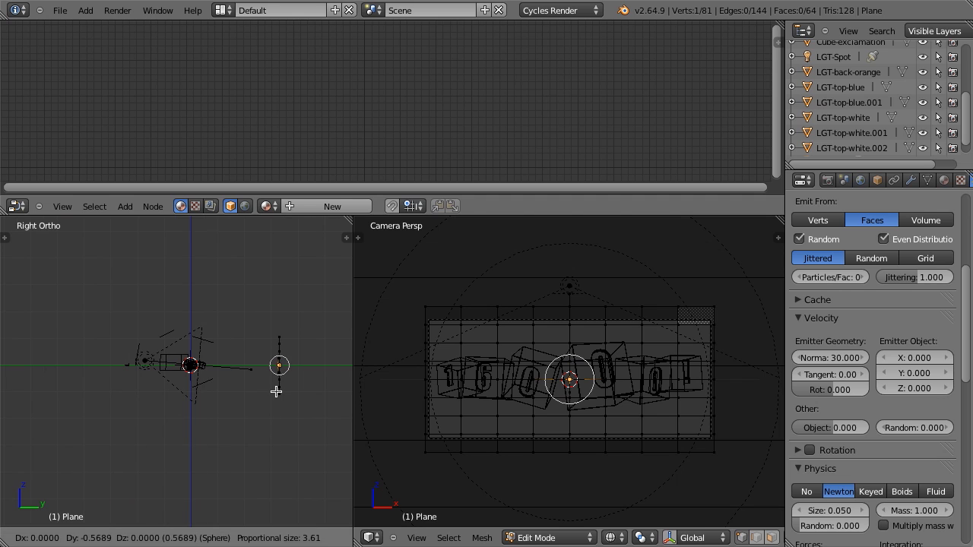
{"action": "scroll", "coordinate": [271, 393], "scroll_direction": "down", "scroll_amount": 12}
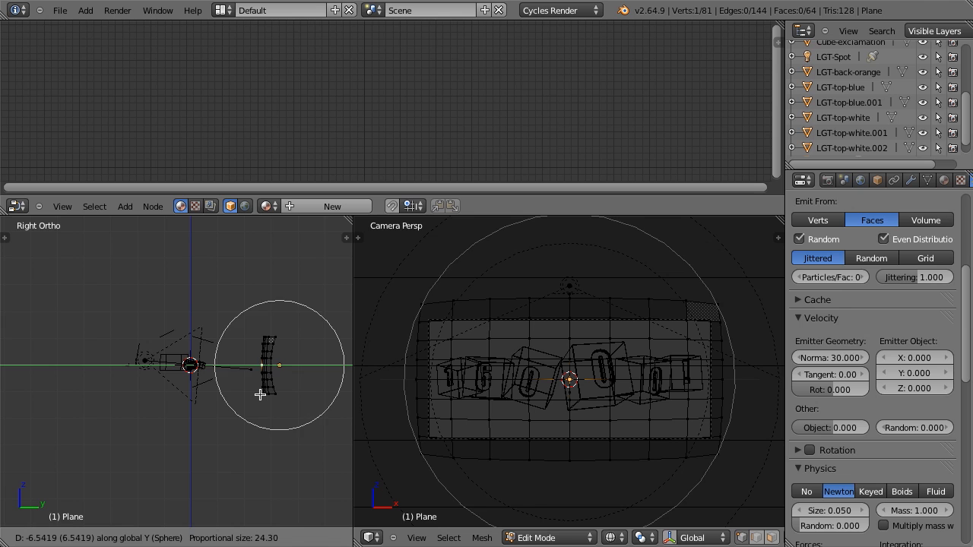
{"action": "left_click", "coordinate": [262, 394]}
- Switch the working view to solid shading, return to Object Mode and inspect the curved plane
{"action": "key", "text": "KP_7"}
{"action": "mouse_move", "coordinate": [276, 434]}
{"action": "middle_mouse_down"}
{"action": "mouse_move", "coordinate": [234, 387]}
{"action": "mouse_move", "coordinate": [202, 397]}
{"action": "mouse_move", "coordinate": [213, 352]}
{"action": "mouse_move", "coordinate": [228, 377]}
{"action": "middle_mouse_up"}
{"action": "key", "text": "z"}
{"action": "key", "text": "Tab"}
{"action": "middle_click_drag", "start_coordinate": [244, 333], "coordinate": [177, 419]}
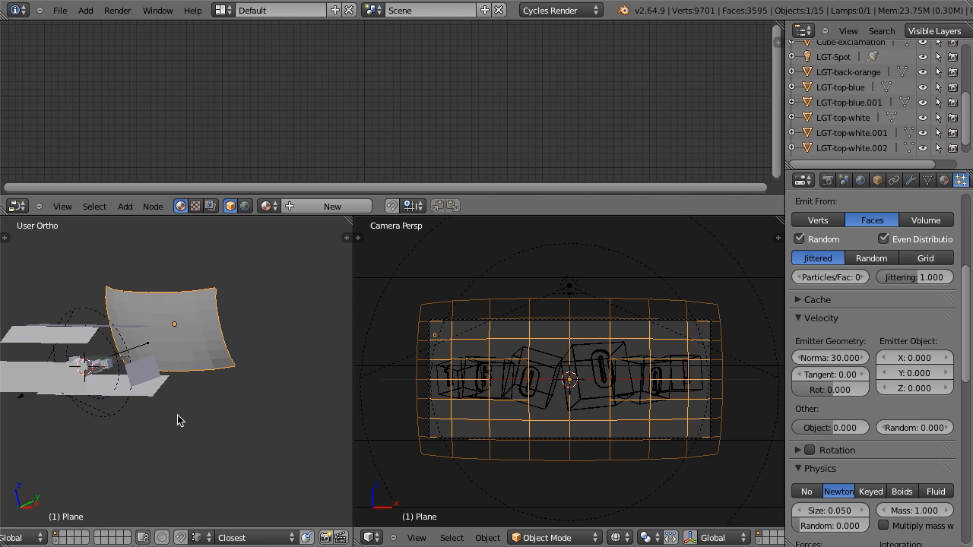
- Play the animation and examine the particle spread from the curved plane in side and top views
{"action": "key", "text": "KP_3"}
{"action": "middle_click_drag", "start_coordinate": [114, 351], "coordinate": [180, 357], "text": "shift"}
{"action": "key", "text": "alt+a"}
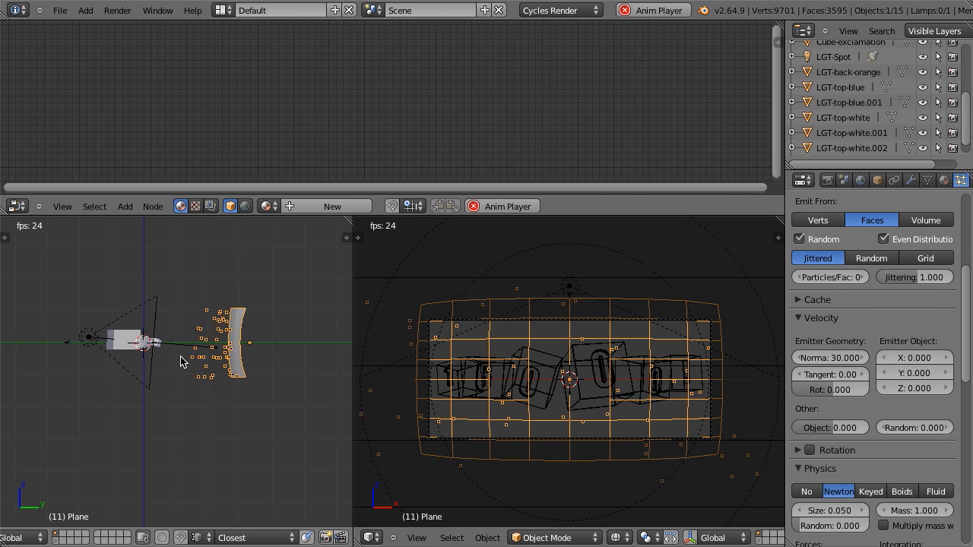
{"action": "scroll", "coordinate": [180, 356], "scroll_direction": "down", "scroll_amount": 2}
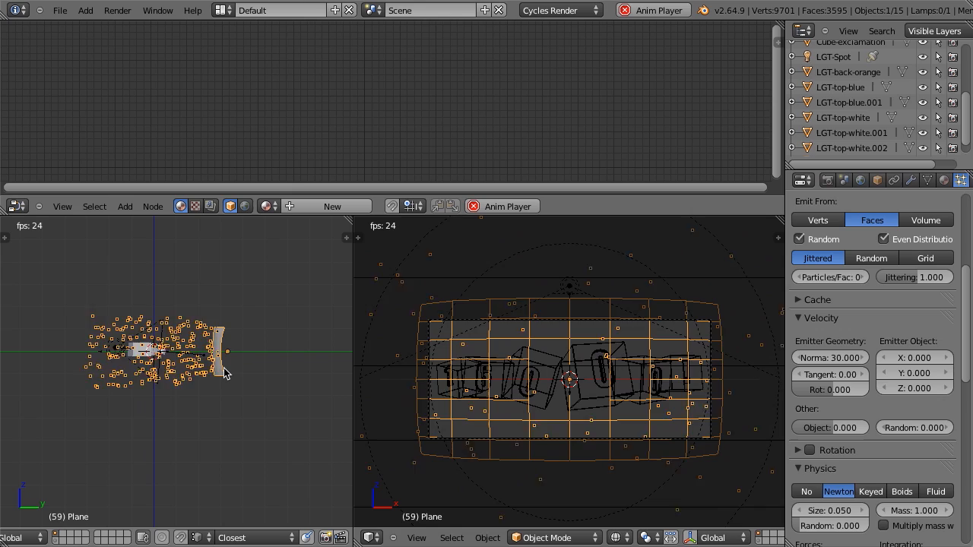
{"action": "key", "text": "KP_7"}
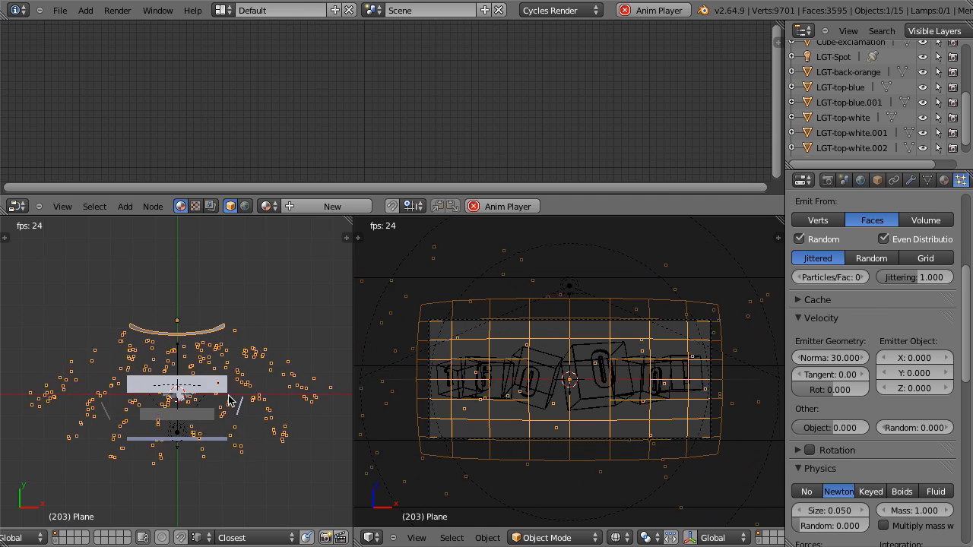
- Replay the animation and examine the particle stream past the cubes in the top and camera views
{"action": "scroll", "coordinate": [919, 289], "scroll_direction": "up", "scroll_amount": 7}
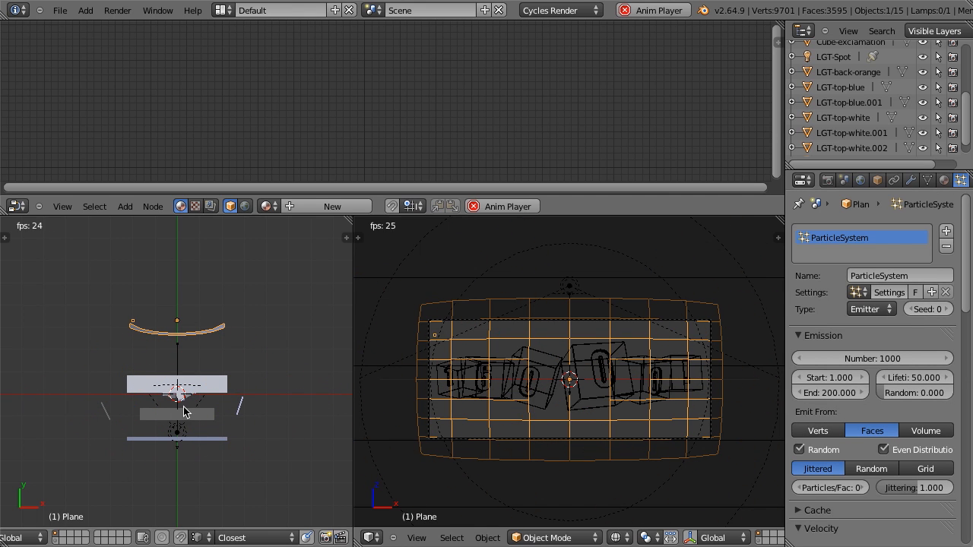
{"action": "key", "text": "alt+a"}
{"action": "key", "text": "alt+a"}
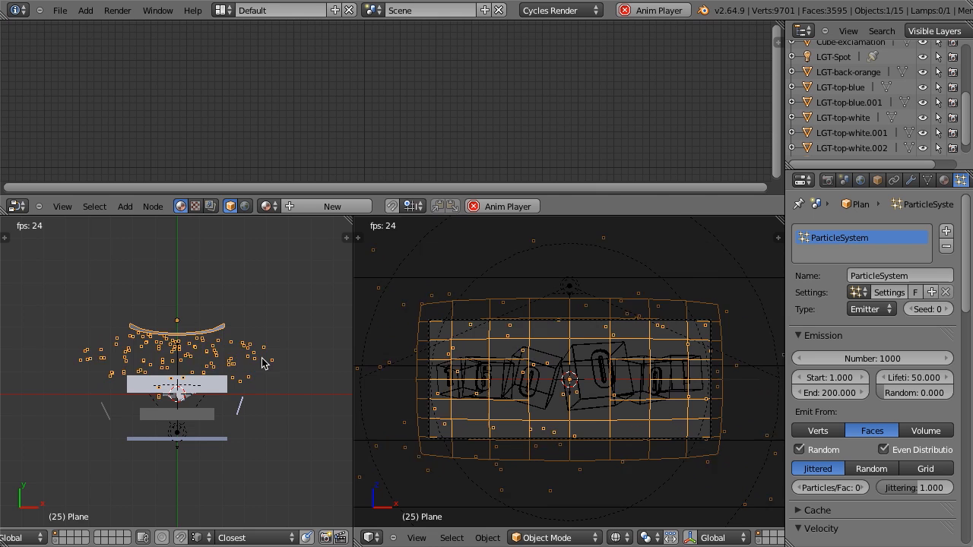
{"action": "key", "text": "alt+a"}
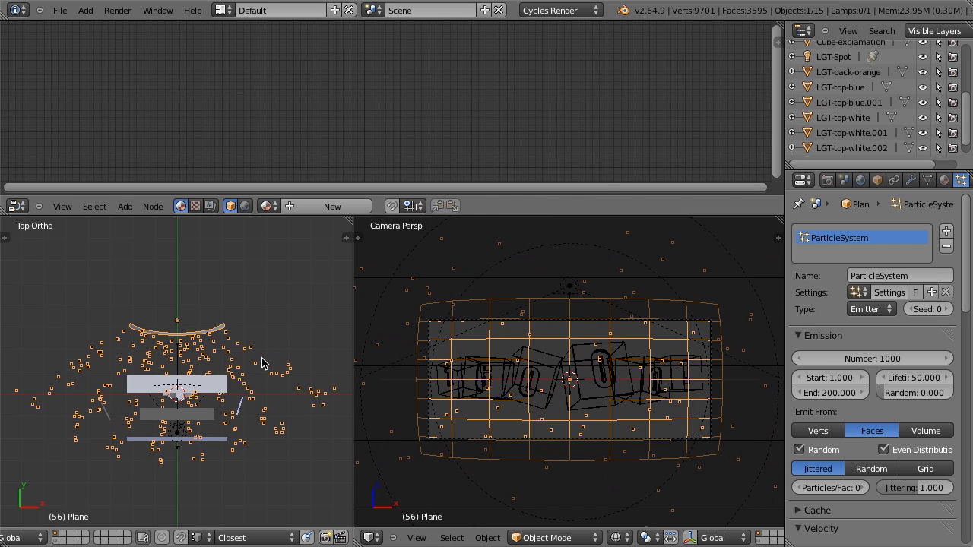
- Move and rotate the LGT-top-blue.001 light plane in side view so it clears the camera frame, and return to the shaded camera view
{"action": "key", "text": "shift+z"}
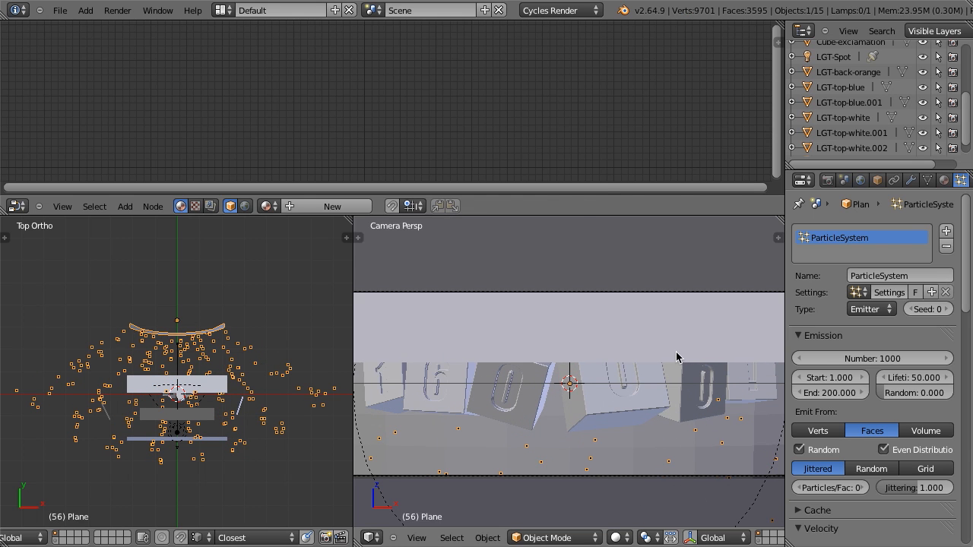
{"action": "right_click", "coordinate": [677, 355]}
{"action": "scroll", "coordinate": [642, 374], "scroll_direction": "down", "scroll_amount": 3}
{"action": "key", "text": "KP_3"}
{"action": "key", "text": "z"}
{"action": "scroll", "coordinate": [635, 373], "scroll_direction": "down", "scroll_amount": 6}
{"action": "scroll", "coordinate": [579, 370], "scroll_direction": "up", "scroll_amount": 5}
{"action": "key", "text": "g"}
{"action": "left_click", "coordinate": [535, 361]}
{"action": "key", "text": "r"}
{"action": "left_click", "coordinate": [530, 389]}
{"action": "key", "text": "KP_0"}
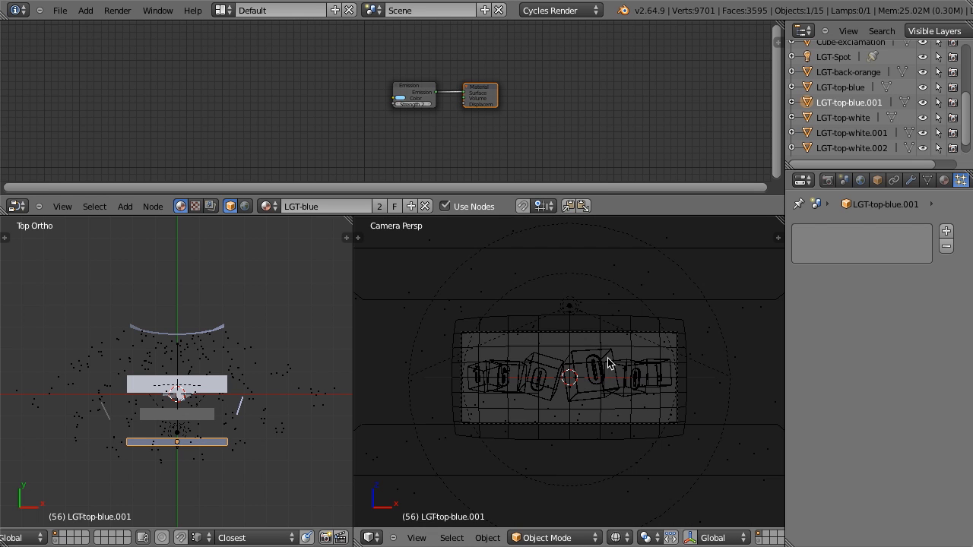
{"action": "key", "text": "z"}
- Select the curved emitter plane and set its particle number to 8000
{"action": "scroll", "coordinate": [228, 421], "scroll_direction": "up", "scroll_amount": 5}
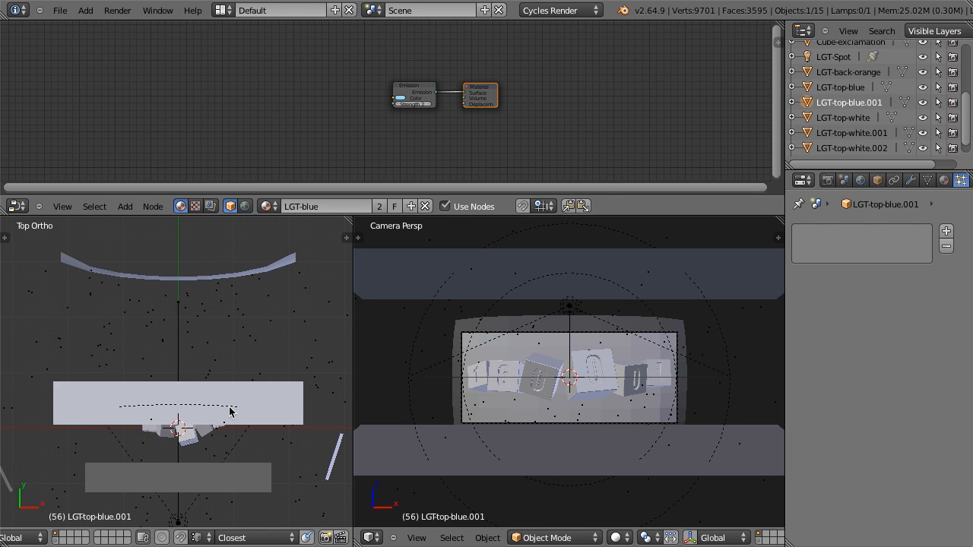
{"action": "middle_click_drag", "start_coordinate": [256, 405], "coordinate": [211, 408]}
{"action": "middle_click_drag", "start_coordinate": [281, 435], "coordinate": [277, 394], "text": "shift"}
{"action": "right_click", "coordinate": [260, 246]}
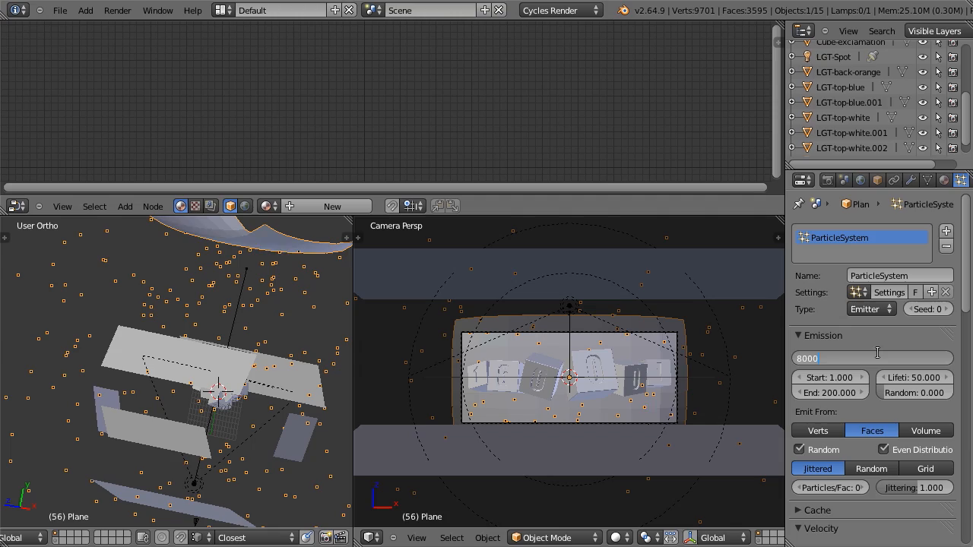
{"action": "key", "text": "Return"}
- Play the animation from frame 1 and examine the density and streaks of the 8000 particles
{"action": "key", "text": "shift+Left"}
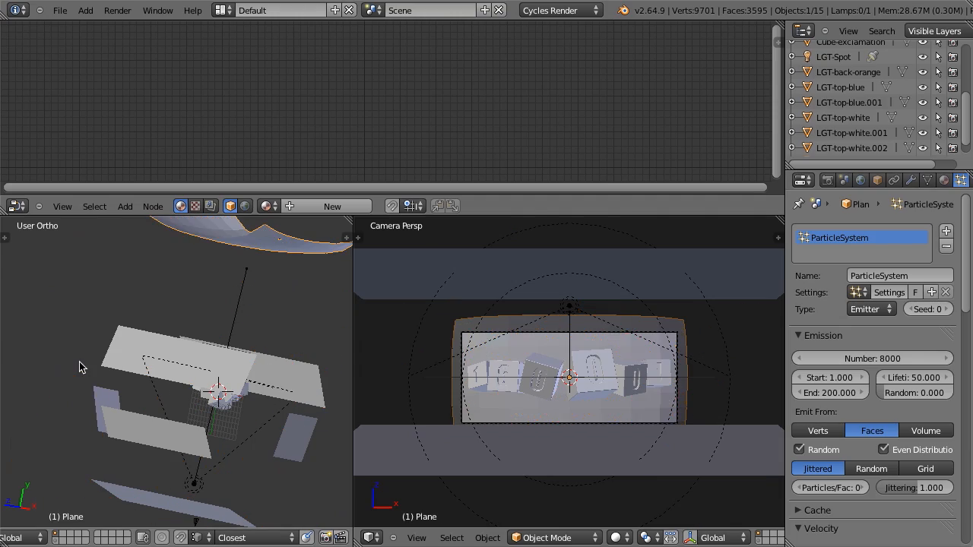
{"action": "key", "text": "alt+a"}
{"action": "scroll", "coordinate": [88, 380], "scroll_direction": "down", "scroll_amount": 4}
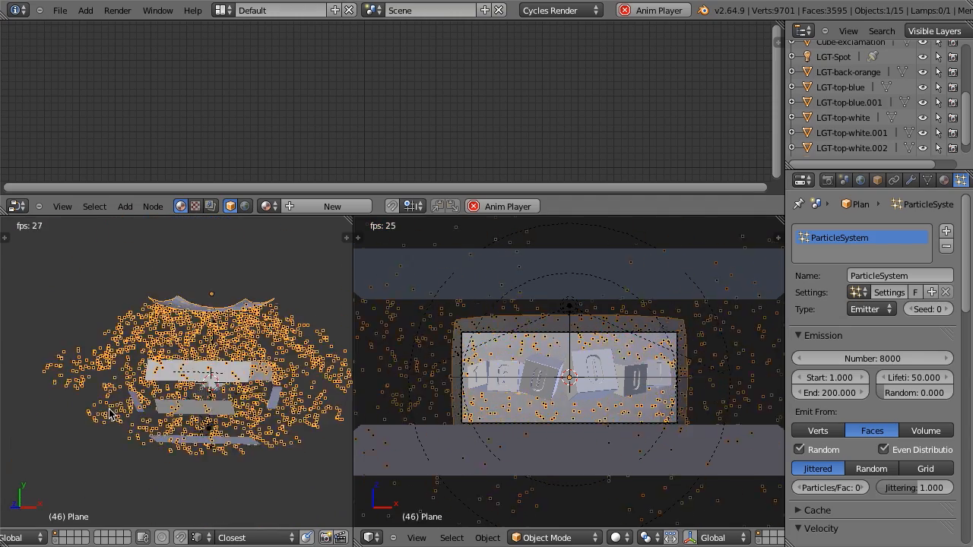
{"action": "key", "text": "alt+a"}
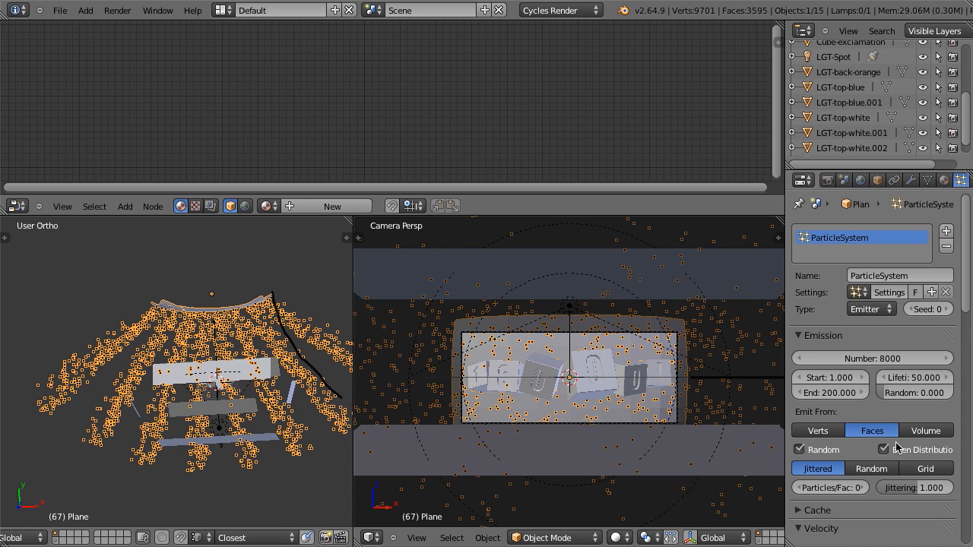
- Set the particle jittering to 1.449, test a random lifetime of 0.102 in playback, and reset the random lifetime to 0
{"action": "scroll", "coordinate": [869, 433], "scroll_direction": "down", "scroll_amount": 2}
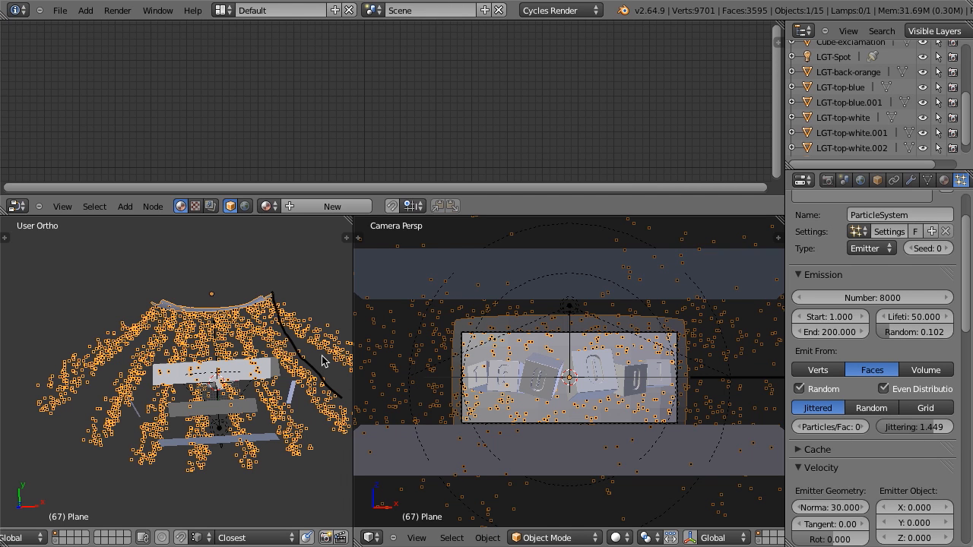
{"action": "key", "text": "shift+Left"}
{"action": "key", "text": "alt+a"}
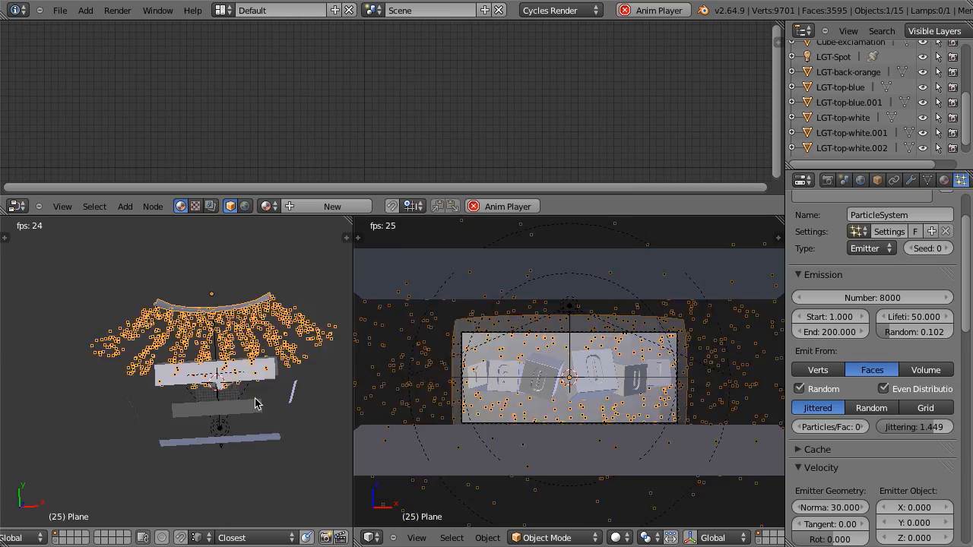
{"action": "mouse_move", "coordinate": [909, 332]}
{"action": "left_mouse_down"}
{"action": "mouse_move", "coordinate": [949, 332]}
{"action": "mouse_move", "coordinate": [890, 332]}
{"action": "left_mouse_up"}
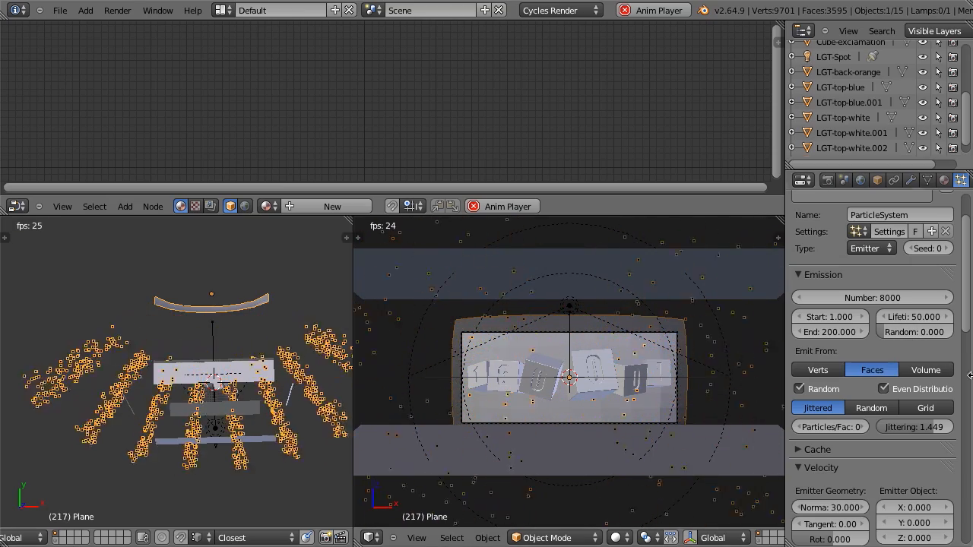
- Test volume emission, restore emission from faces with even distribution, and set the particle distribution to Random
{"action": "left_click", "coordinate": [924, 370]}
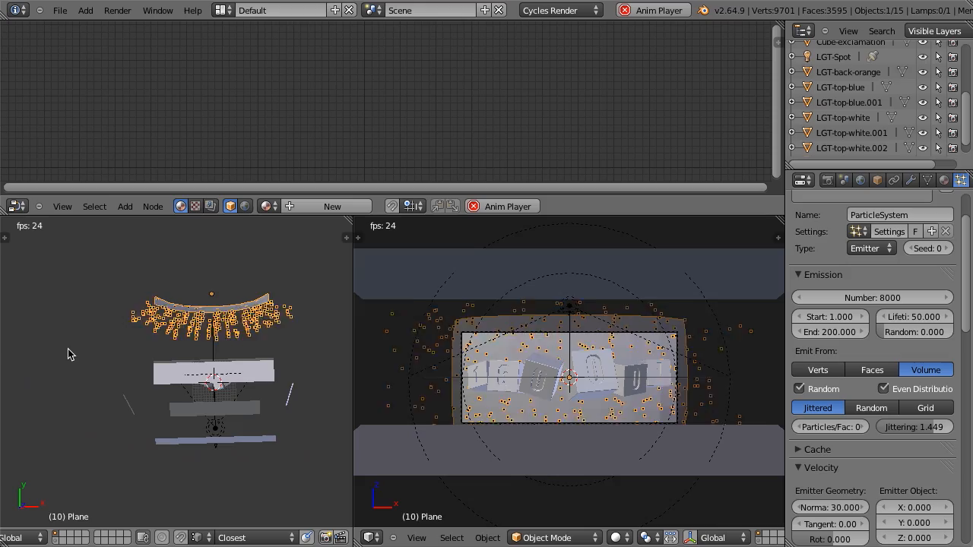
{"action": "left_click", "coordinate": [875, 370]}
{"action": "left_click", "coordinate": [885, 389]}
{"action": "left_click", "coordinate": [884, 389]}
{"action": "left_click", "coordinate": [872, 408]}
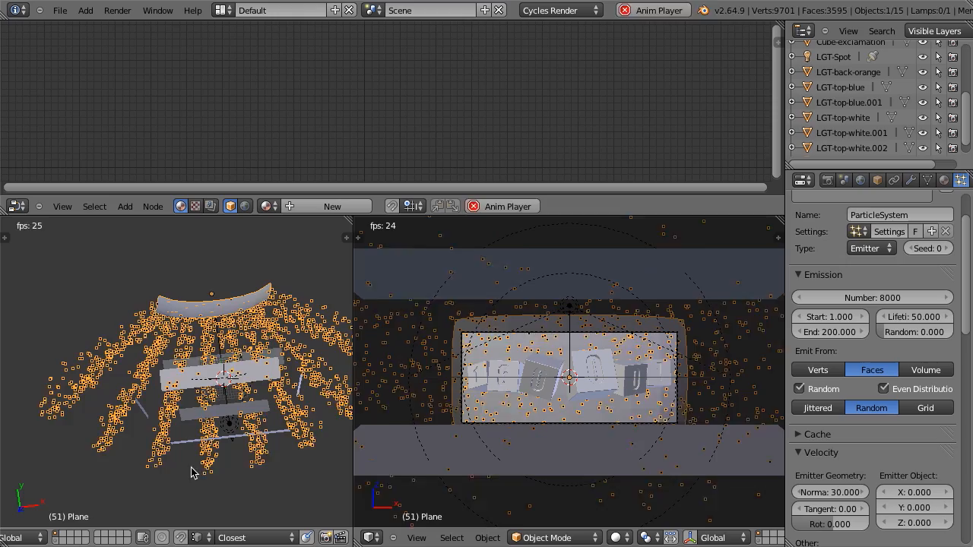
{"action": "key", "text": "alt+a"}
{"action": "middle_click_drag", "start_coordinate": [190, 463], "coordinate": [216, 394]}
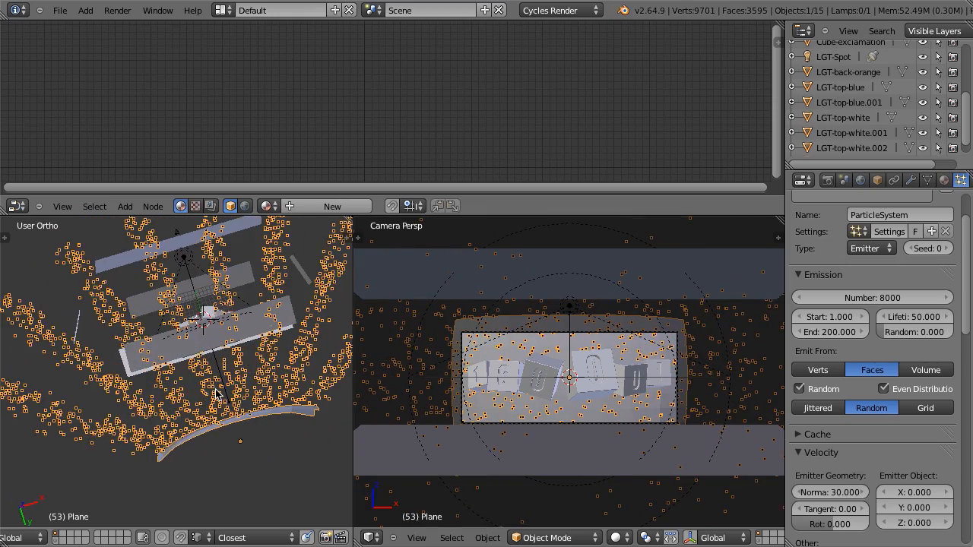
- Add a Subdivision Surface modifier to the emitter plane and place it above the particle system in the modifier stack
{"action": "left_click", "coordinate": [911, 179]}
{"action": "left_click", "coordinate": [874, 231]}
{"action": "left_click", "coordinate": [620, 480]}
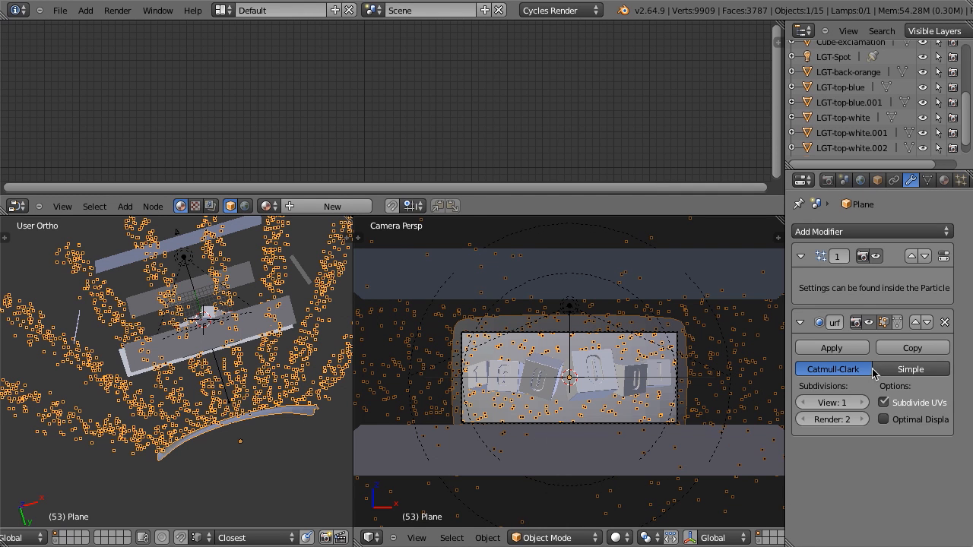
{"action": "left_click", "coordinate": [913, 323]}
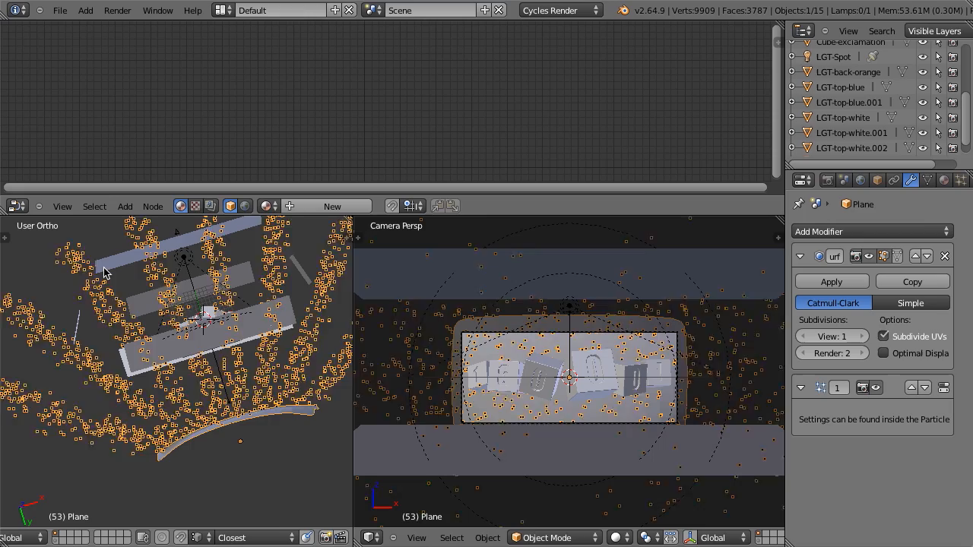
- Replay the animation with the subdivided emitter, examine the particle spread from above, and save the file
{"action": "key", "text": "shift+Left"}
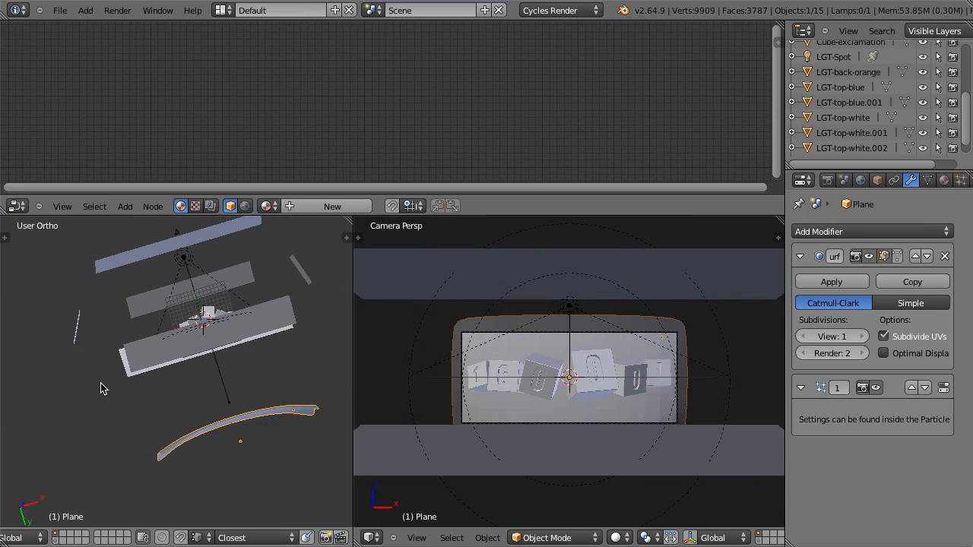
{"action": "key", "text": "alt+a"}
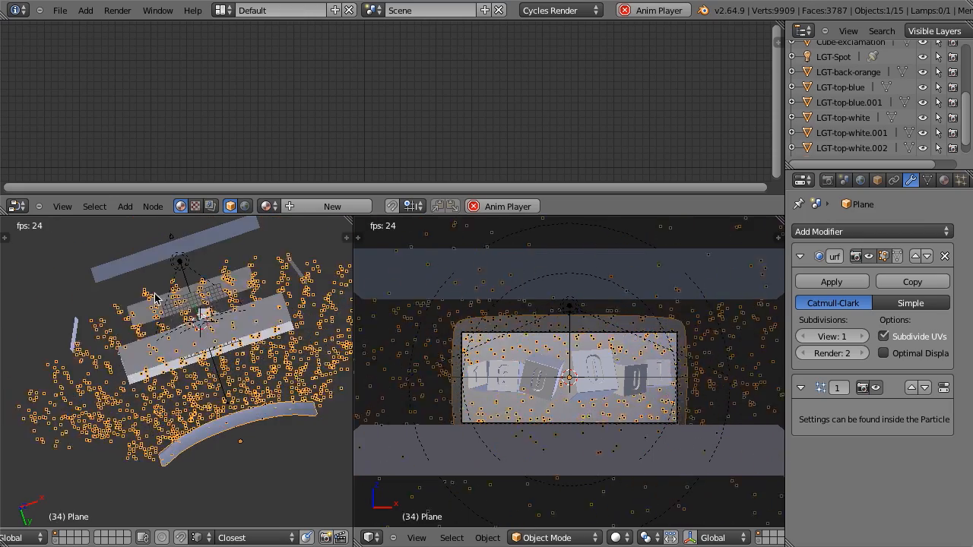
{"action": "key", "text": "alt+a"}
{"action": "middle_click_drag", "start_coordinate": [156, 303], "coordinate": [203, 390]}
{"action": "key", "text": "KP_7"}
{"action": "scroll", "coordinate": [189, 417], "scroll_direction": "up", "scroll_amount": 3}
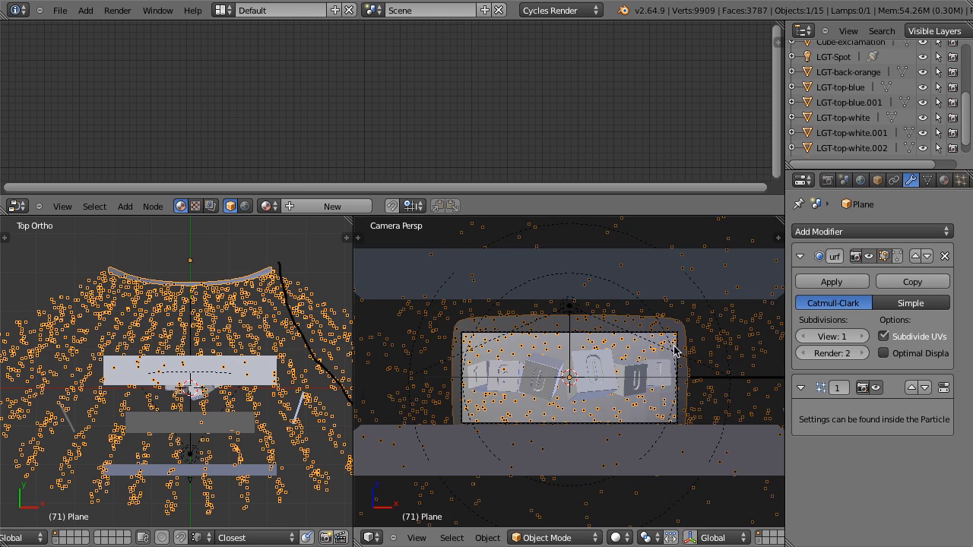
{"action": "scroll", "coordinate": [674, 348], "scroll_direction": "up", "scroll_amount": 3}
{"action": "key", "text": "ctrl+s"}
{"action": "left_click", "coordinate": [137, 344]}
- Show only the empty second layer in front view and add a cube at the origin
{"action": "middle_click_drag", "start_coordinate": [137, 346], "coordinate": [135, 351]}
{"action": "key", "text": "KP_1"}
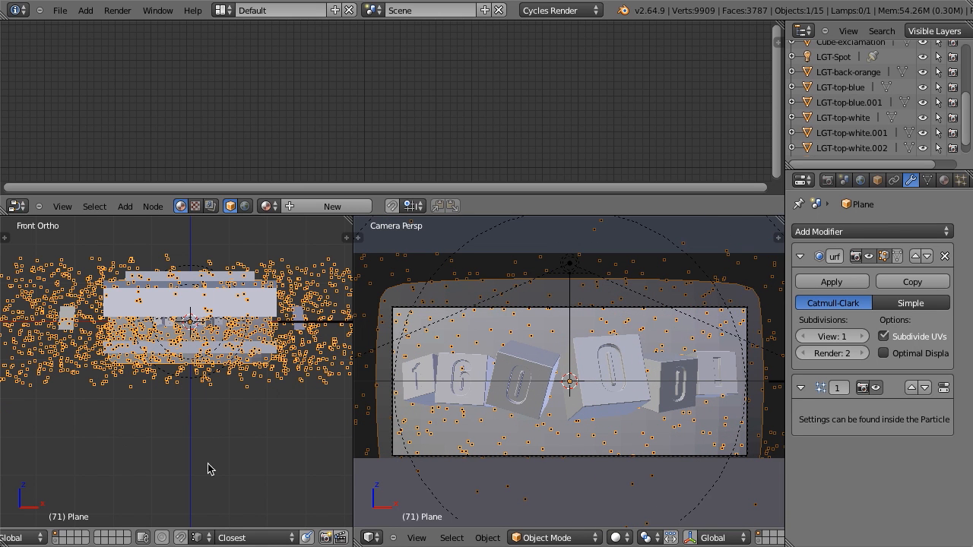
{"action": "left_click", "coordinate": [63, 538]}
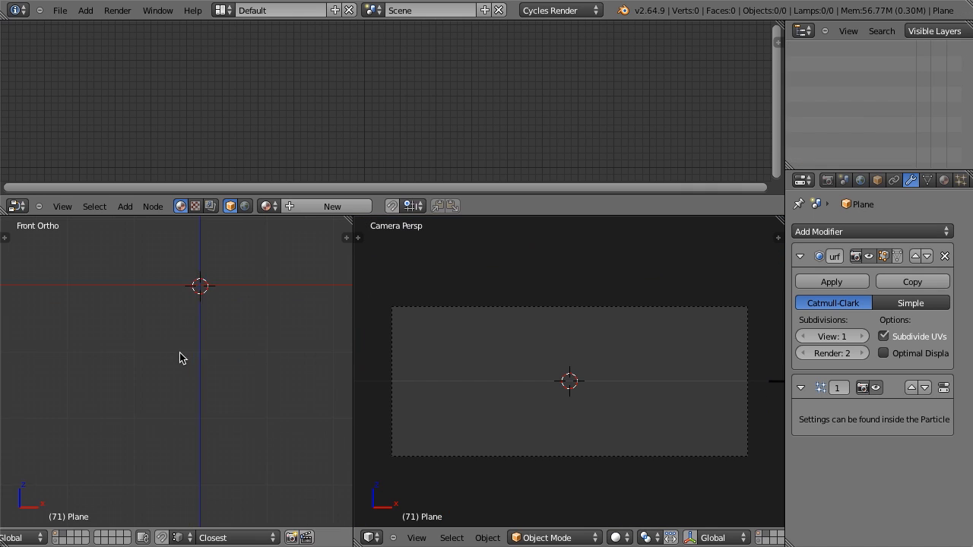
{"action": "key", "text": "shift+a"}
{"action": "mouse_move", "coordinate": [154, 327]}
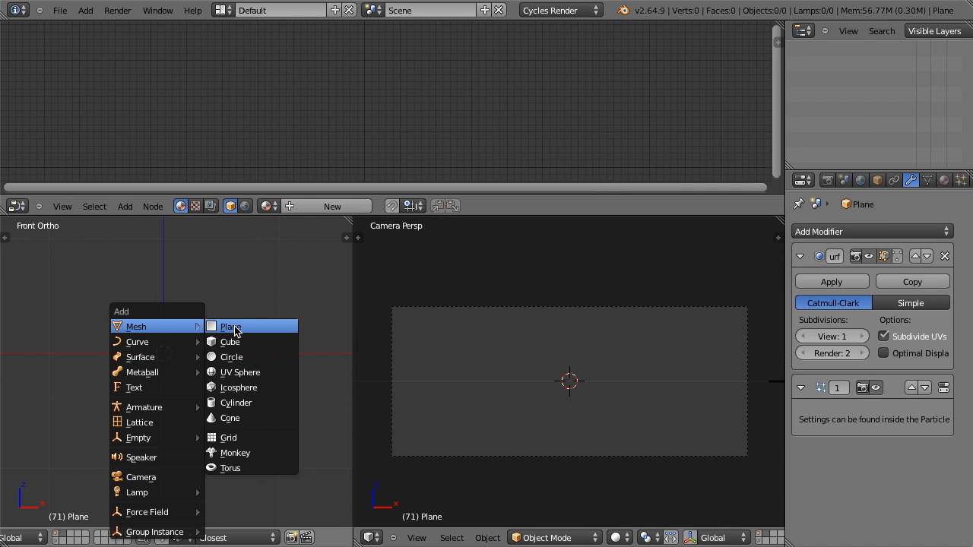
{"action": "left_click", "coordinate": [232, 342]}
- Add an icosphere at the origin and set its subdivisions to 1
{"action": "key", "text": "shift+a"}
{"action": "mouse_move", "coordinate": [232, 328]}
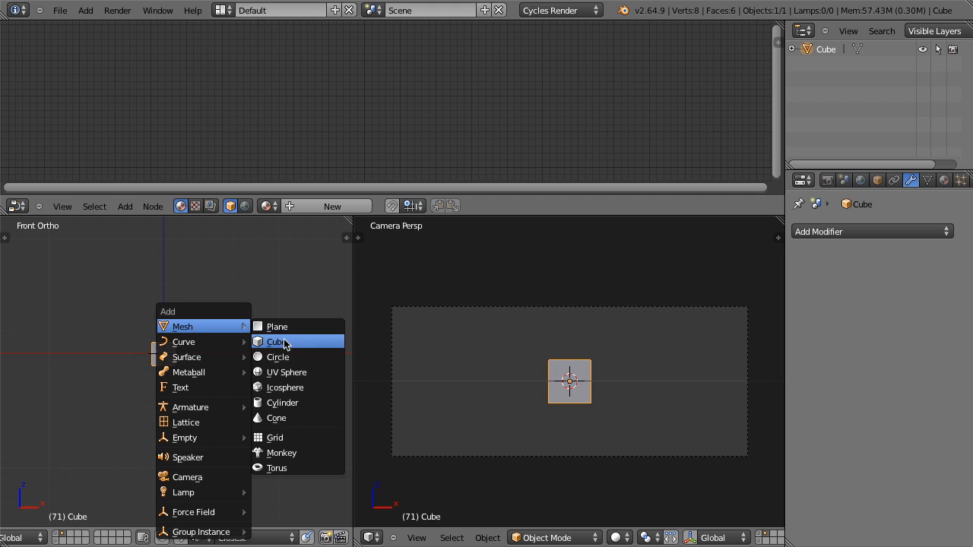
{"action": "left_click", "coordinate": [288, 388]}
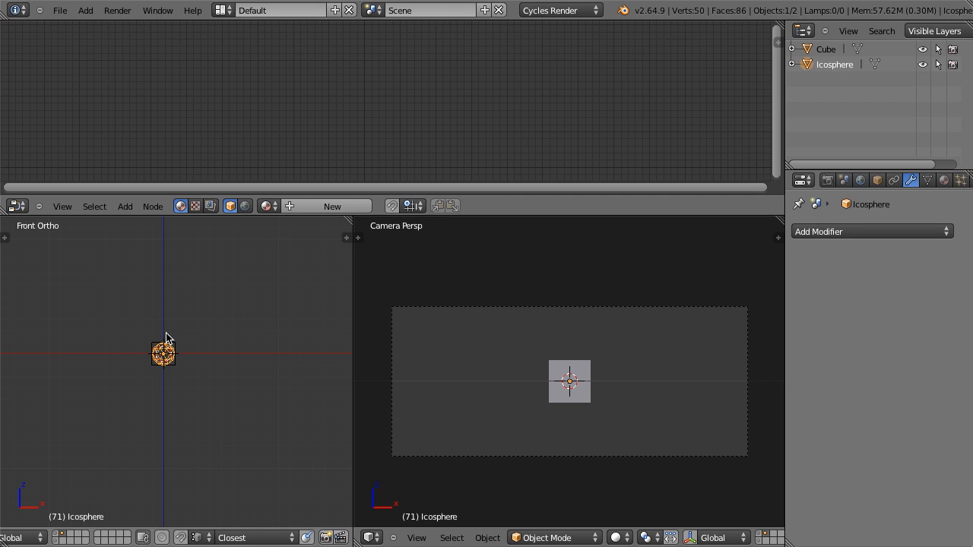
{"action": "scroll", "coordinate": [167, 348], "scroll_direction": "up", "scroll_amount": 6}
{"action": "key", "text": "F6"}
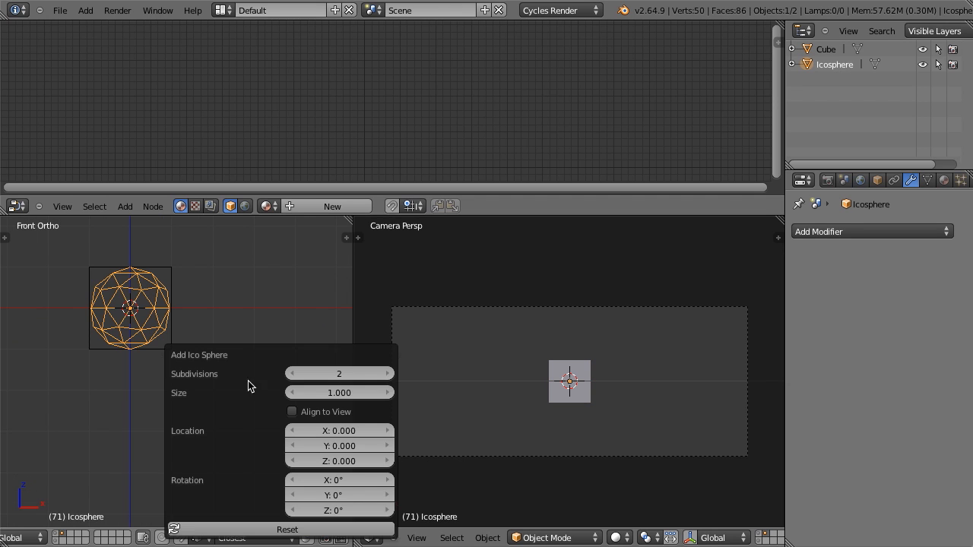
{"action": "left_click", "coordinate": [292, 373]}
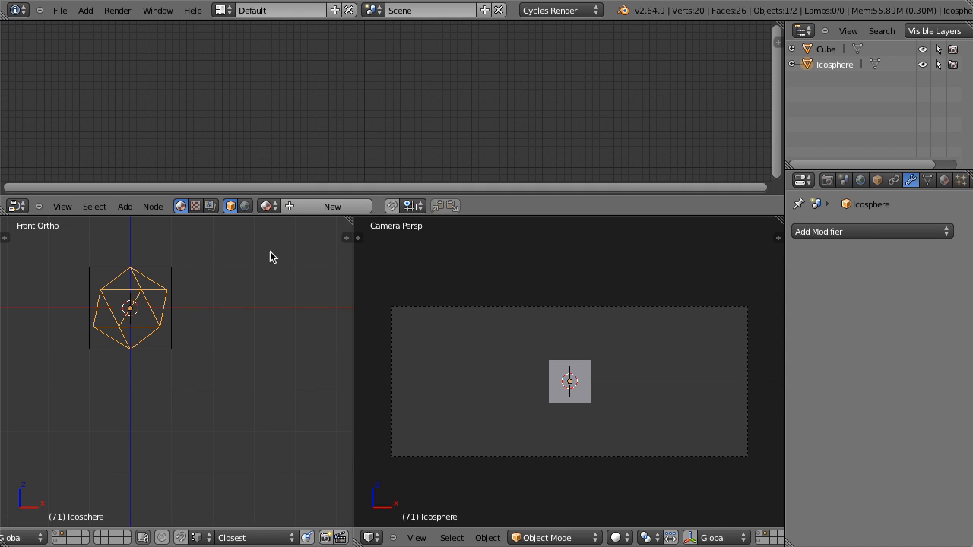
- Add a cone at the origin alongside the cube and icosphere
{"action": "key", "text": "shift+a"}
{"action": "mouse_move", "coordinate": [163, 315]}
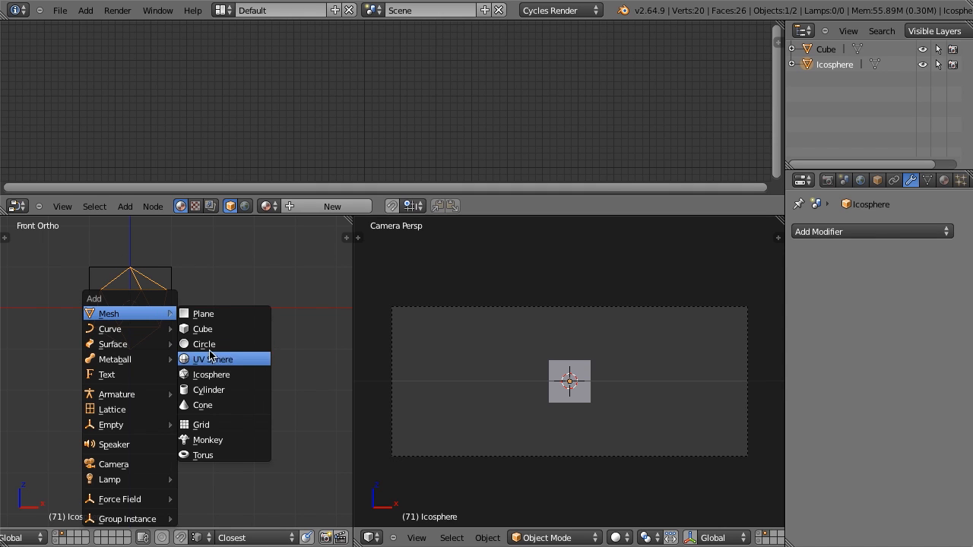
{"action": "left_click", "coordinate": [208, 410]}
{"action": "middle_click_drag", "start_coordinate": [194, 399], "coordinate": [128, 310]}
- Select the cone, cube and icosphere and put them in a group named Particles
{"action": "key", "text": "b"}
{"action": "left_click_drag", "start_coordinate": [81, 261], "coordinate": [188, 358]}
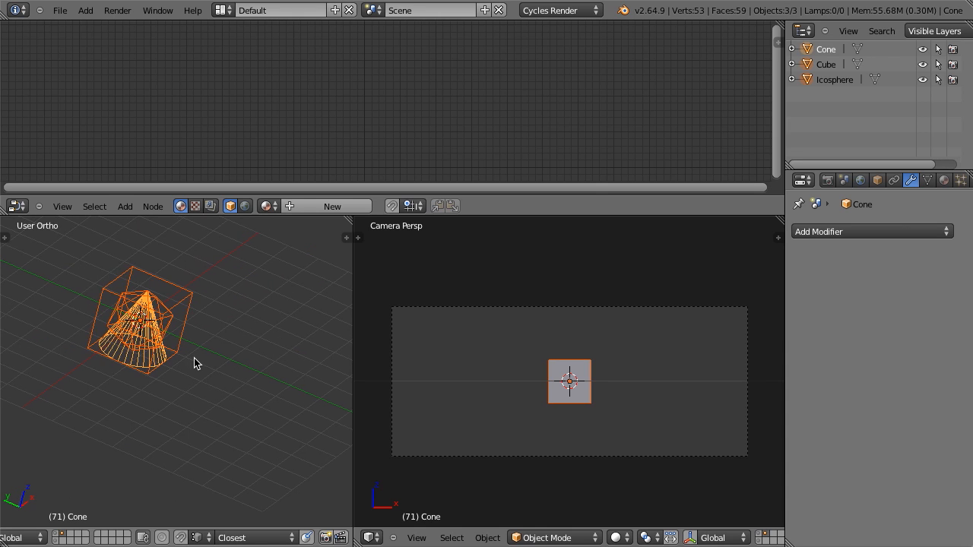
{"action": "middle_click_drag", "start_coordinate": [196, 365], "coordinate": [218, 382], "text": "shift"}
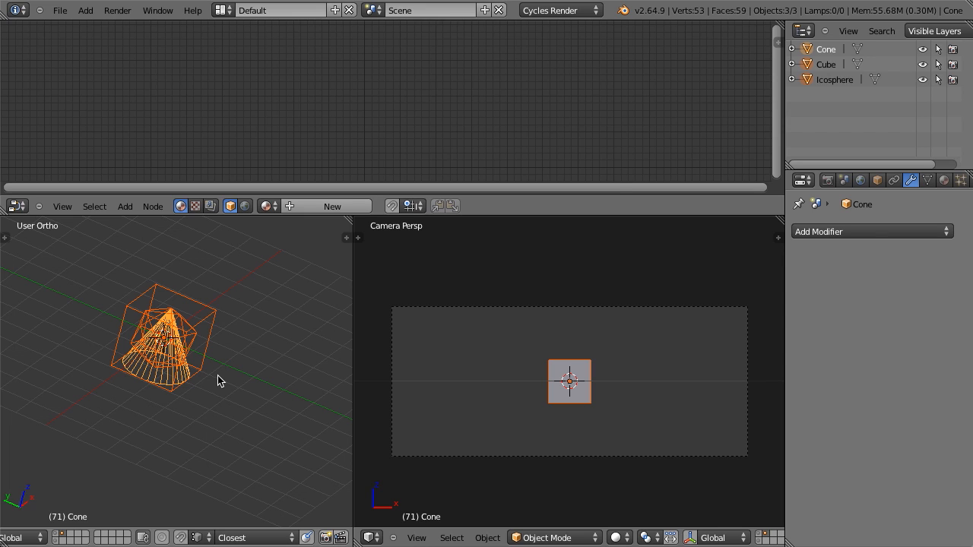
{"action": "middle_click_drag", "start_coordinate": [210, 366], "coordinate": [219, 380], "text": "shift"}
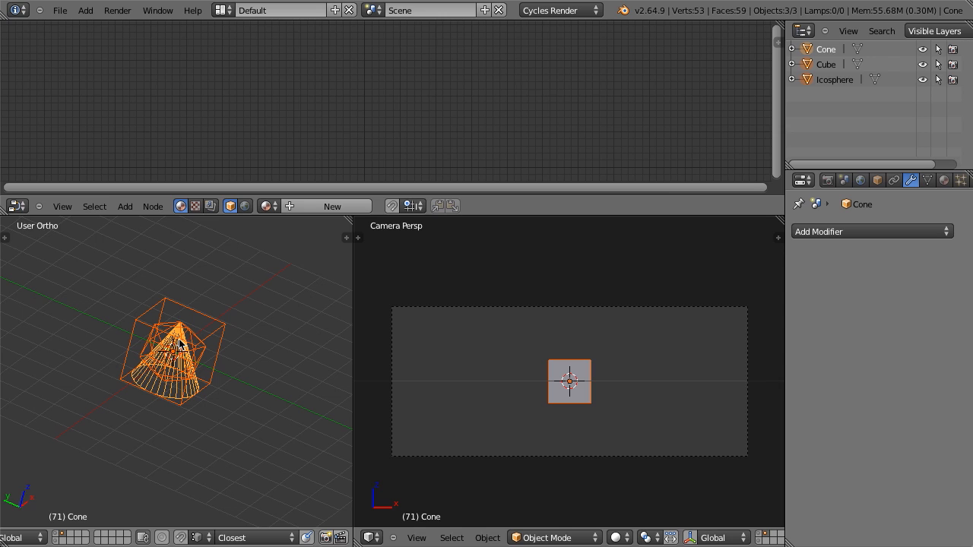
{"action": "key", "text": "ctrl+g"}
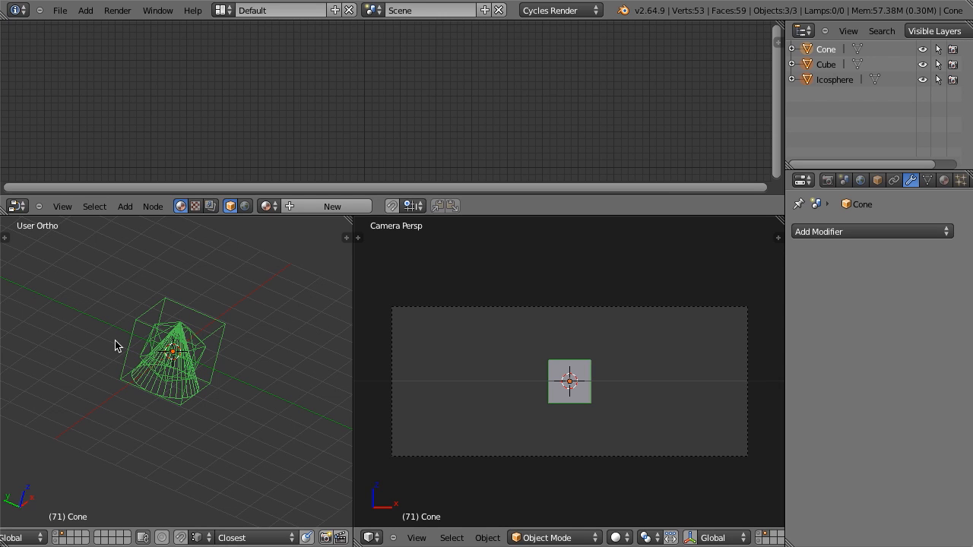
{"action": "key", "text": "F6"}
{"action": "left_click", "coordinate": [240, 373]}
{"action": "type", "text": "Particles"}
{"action": "key", "text": "Return"}
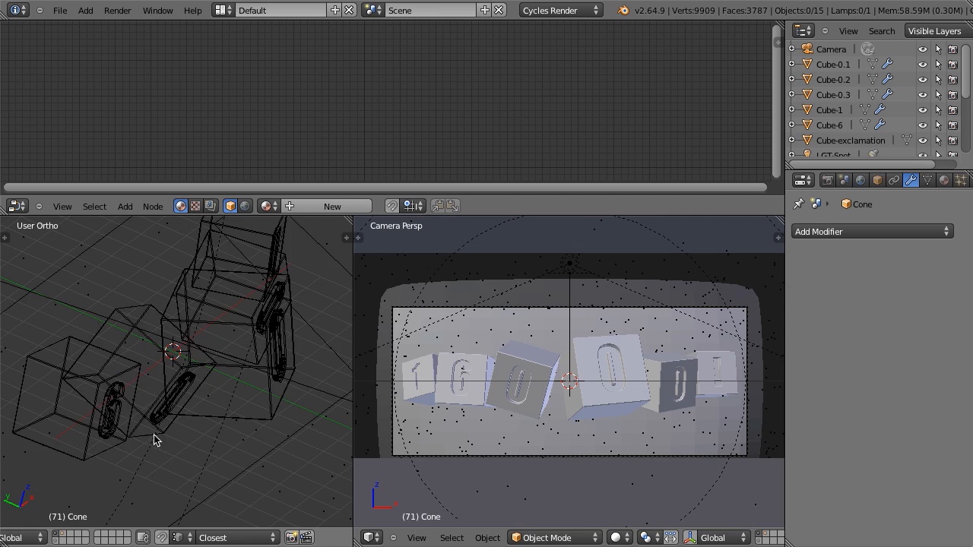
- Leave the isolated view, select the curved emitter plane and turn off rendering of the emitter in its particle settings
{"action": "key", "text": "KP_Divide"}
{"action": "right_click", "coordinate": [125, 395]}
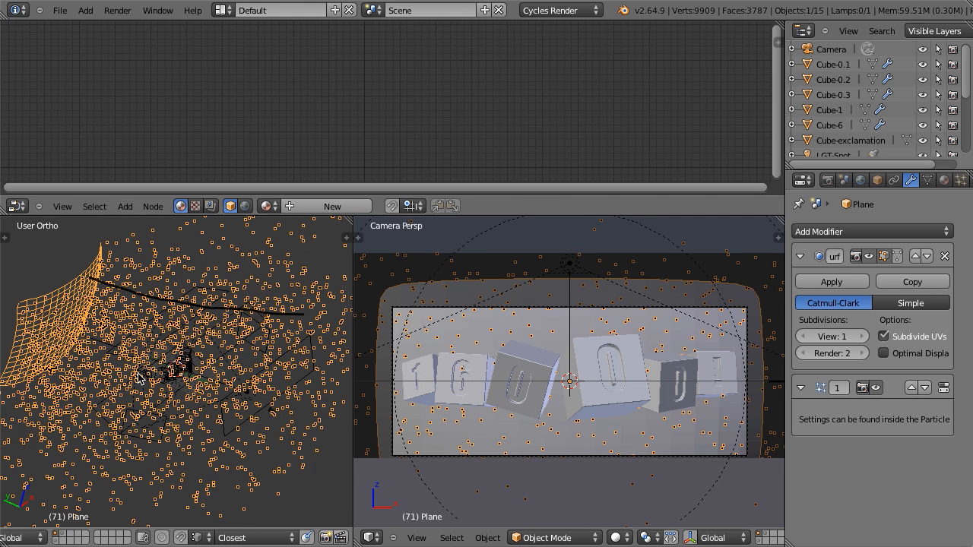
{"action": "left_click", "coordinate": [961, 180]}
{"action": "scroll", "coordinate": [914, 309], "scroll_direction": "down", "scroll_amount": 8}
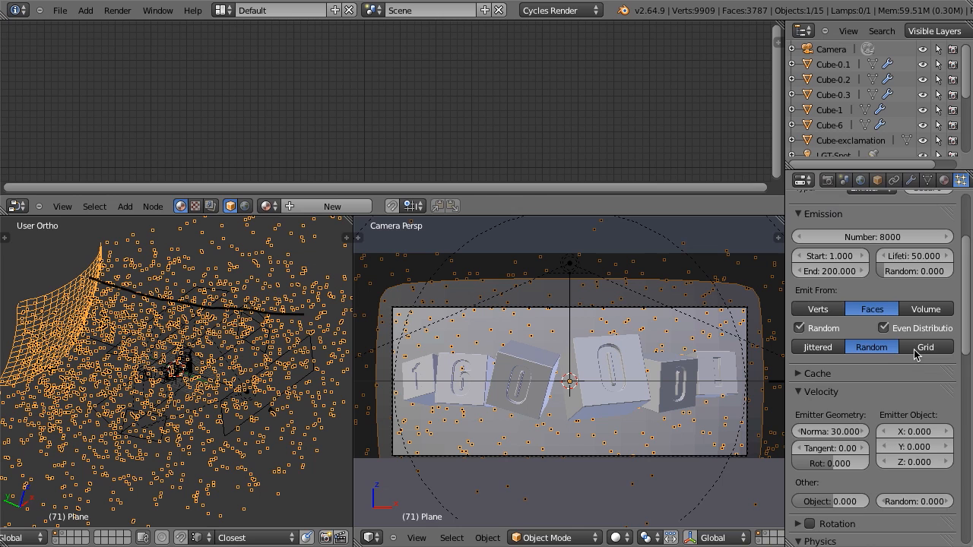
{"action": "scroll", "coordinate": [848, 389], "scroll_direction": "down", "scroll_amount": 6}
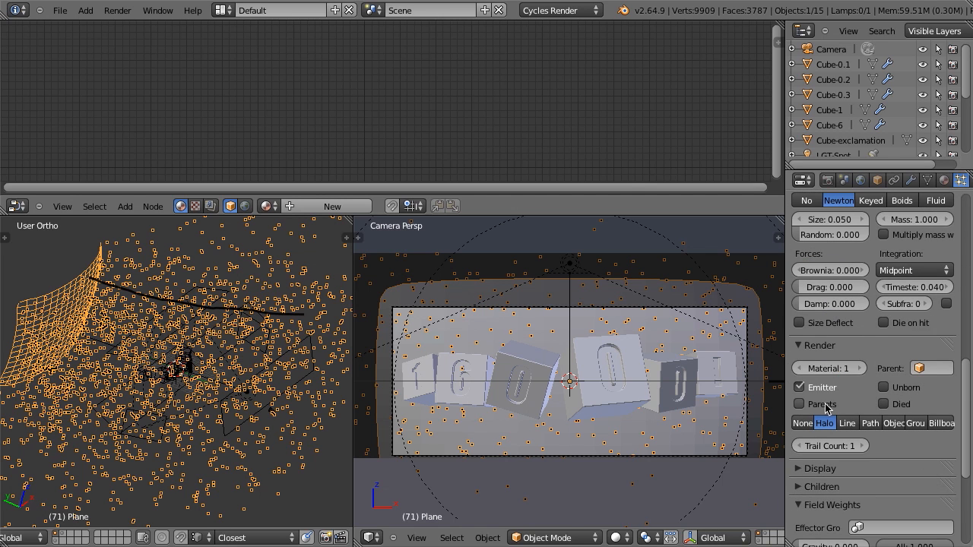
{"action": "left_click", "coordinate": [800, 387]}
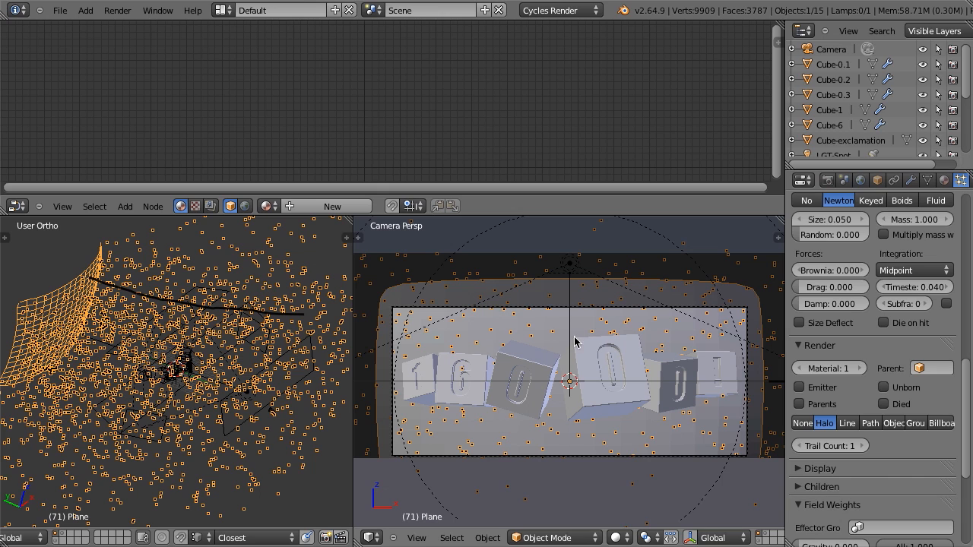
- Render the plane's particles as a group, using Particles as the dupli group
{"action": "left_click", "coordinate": [915, 424]}
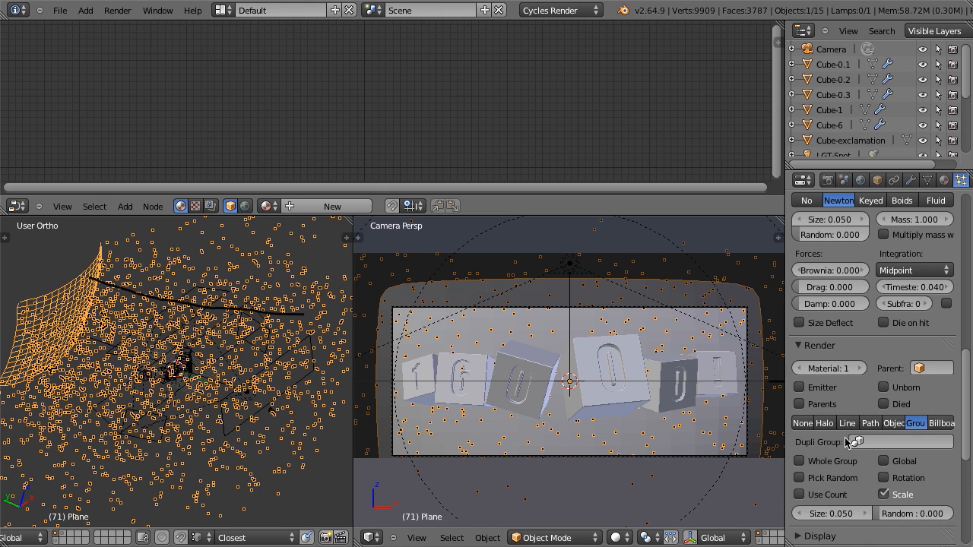
{"action": "left_click_drag", "start_coordinate": [785, 430], "coordinate": [751, 427]}
{"action": "scroll", "coordinate": [902, 464], "scroll_direction": "down", "scroll_amount": 4}
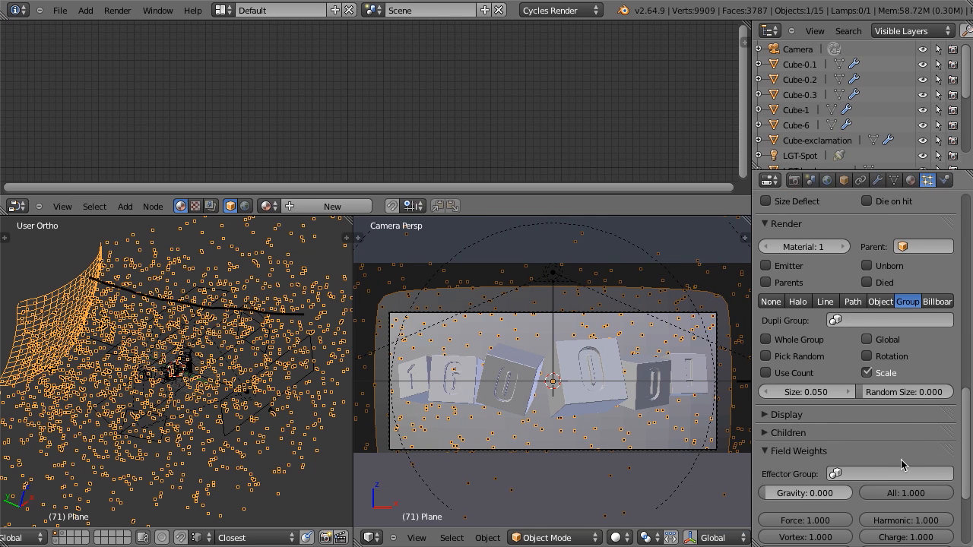
{"action": "left_click", "coordinate": [882, 320]}
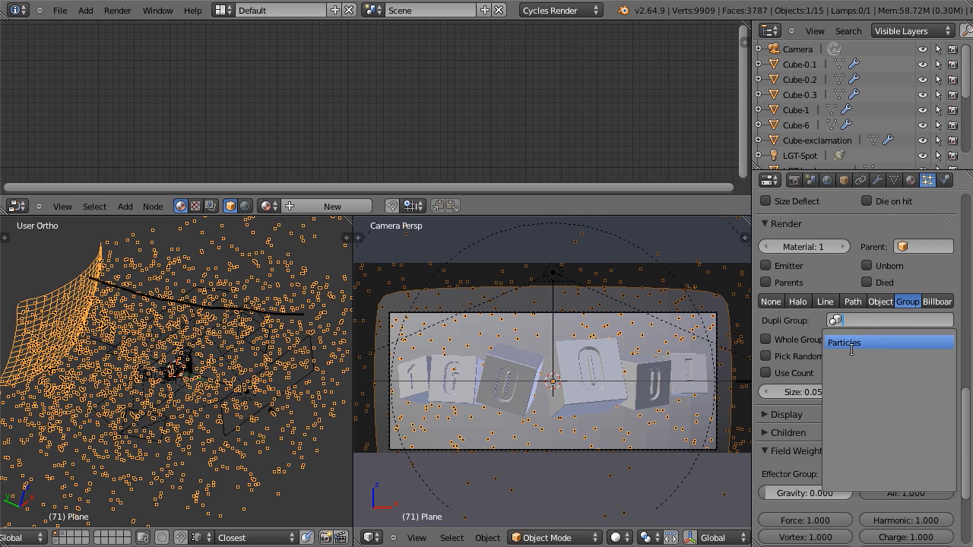
{"action": "left_click", "coordinate": [855, 341]}
- Set the particle size to 0.270 and the random size to 0.533
{"action": "scroll", "coordinate": [212, 403], "scroll_direction": "up", "scroll_amount": 6}
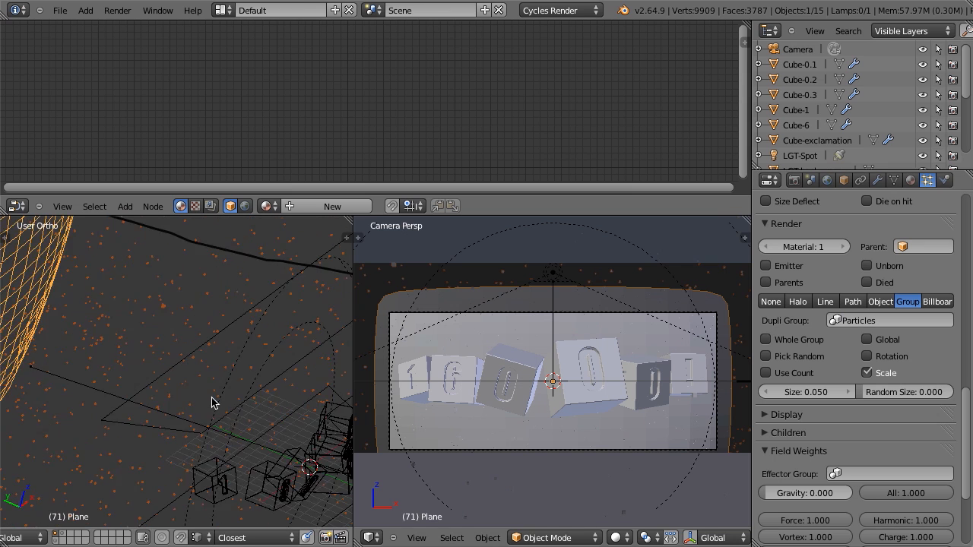
{"action": "scroll", "coordinate": [212, 403], "scroll_direction": "down", "scroll_amount": 6}
{"action": "scroll", "coordinate": [634, 399], "scroll_direction": "up", "scroll_amount": 2}
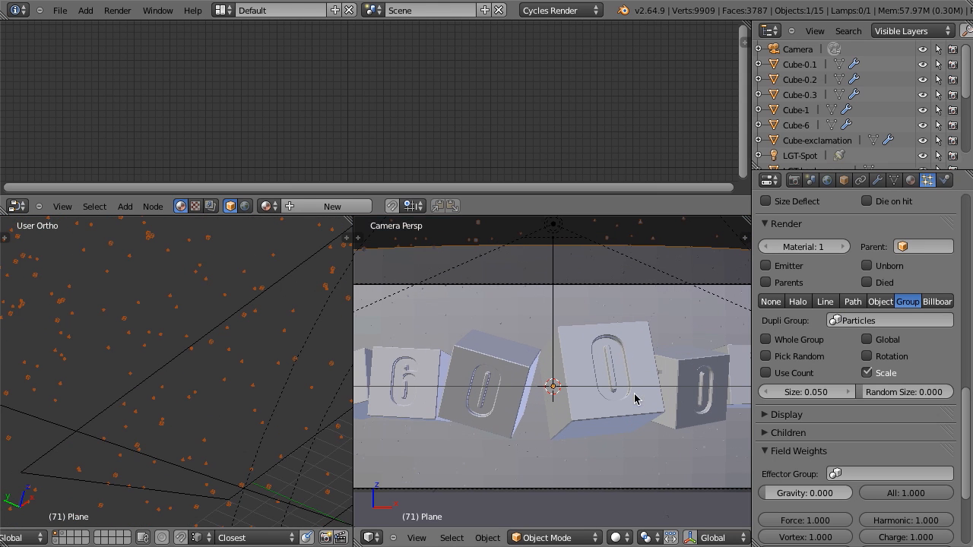
{"action": "scroll", "coordinate": [105, 394], "scroll_direction": "down", "scroll_amount": 5}
{"action": "left_click_drag", "start_coordinate": [805, 392], "coordinate": [960, 392]}
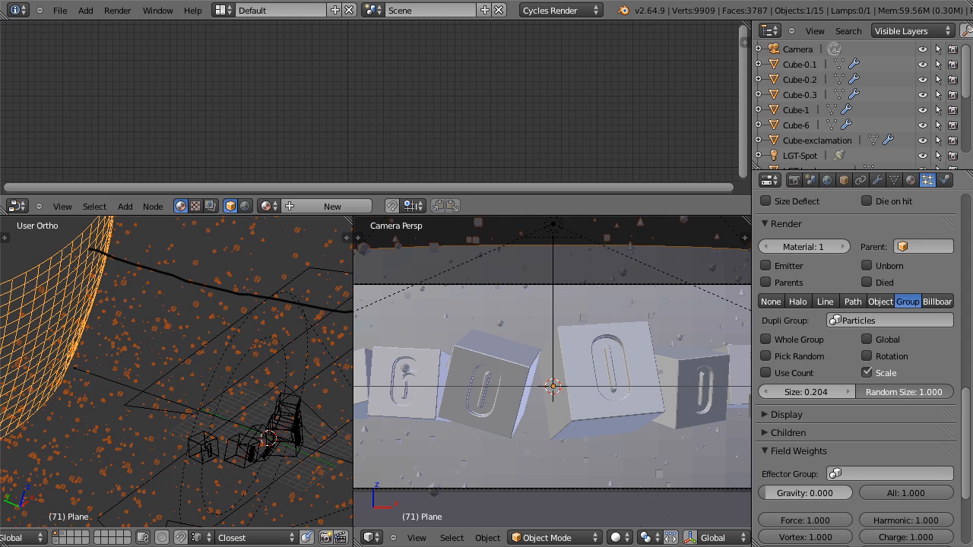
{"action": "left_click_drag", "start_coordinate": [806, 392], "coordinate": [821, 391]}
{"action": "left_click_drag", "start_coordinate": [904, 392], "coordinate": [874, 392]}
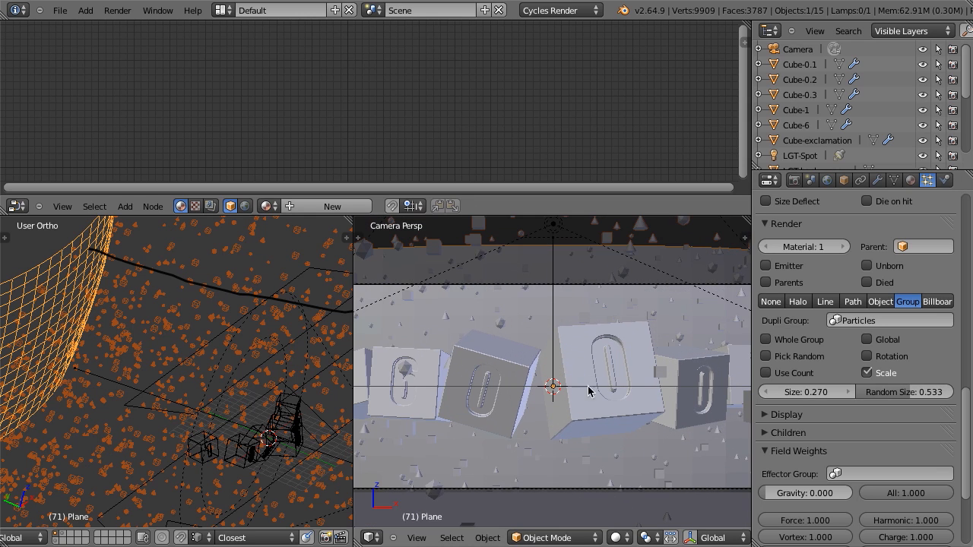
- Play the animation to check the mesh particles flying past the cubes in the camera view
{"action": "scroll", "coordinate": [671, 375], "scroll_direction": "down", "scroll_amount": 3}
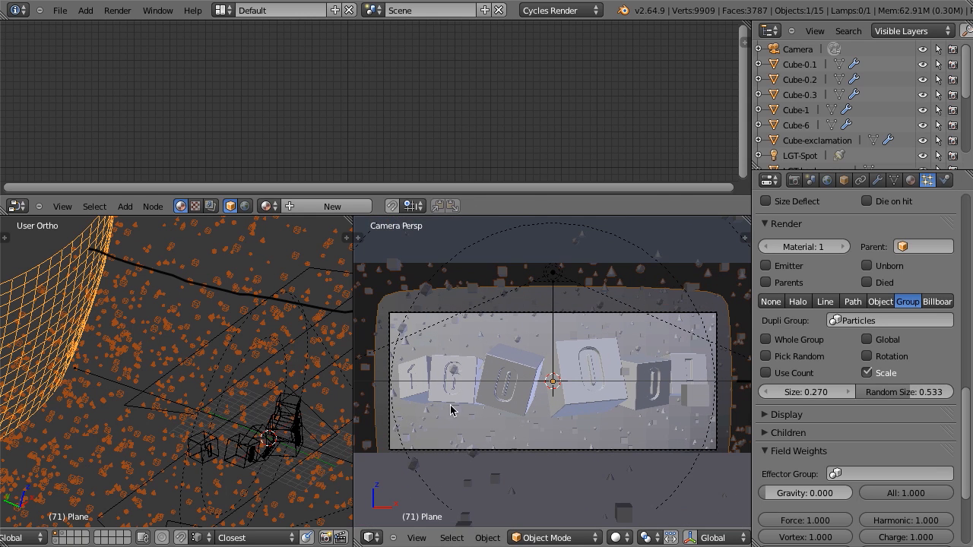
{"action": "key", "text": "alt+a"}
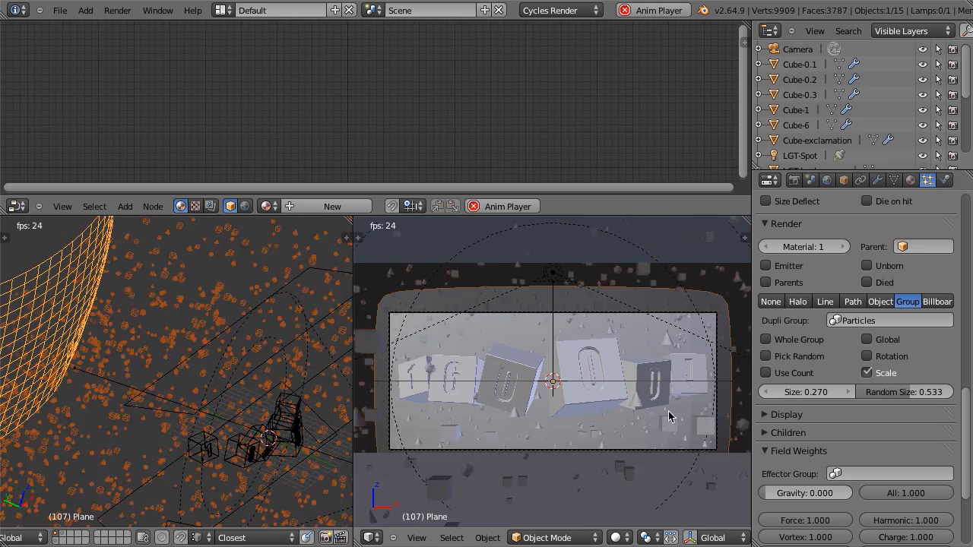
{"action": "key", "text": "alt+a"}
{"action": "scroll", "coordinate": [616, 399], "scroll_direction": "up", "scroll_amount": 3}
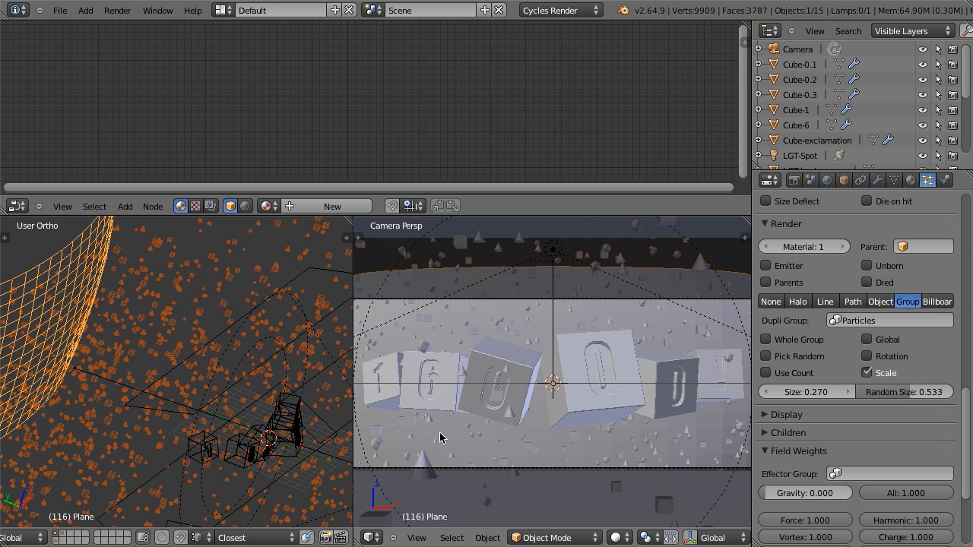
- Enable particle rotation with initial orientation Normal and its randomness at 1.000
{"action": "scroll", "coordinate": [798, 338], "scroll_direction": "up", "scroll_amount": 10}
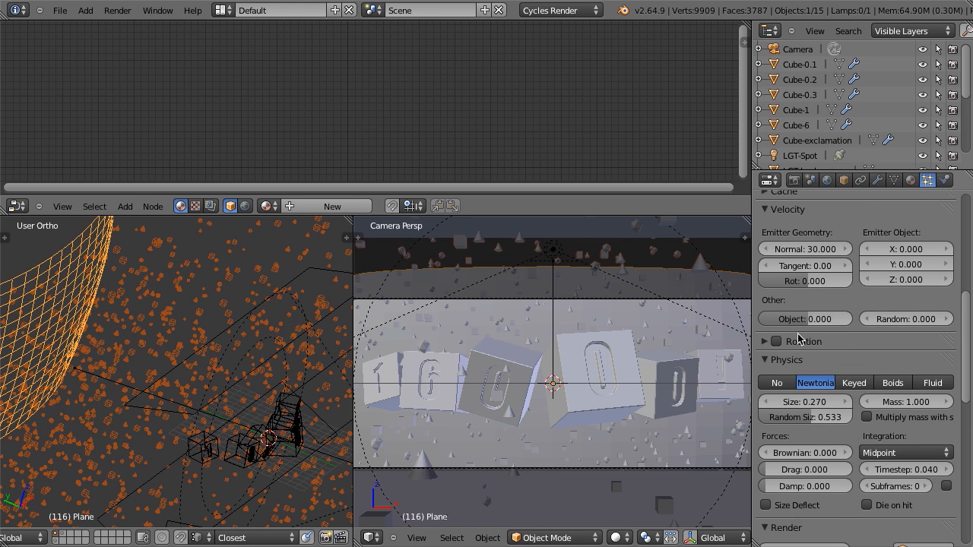
{"action": "left_click", "coordinate": [764, 342]}
{"action": "key", "text": "a"}
{"action": "scroll", "coordinate": [786, 253], "scroll_direction": "up", "scroll_amount": 2}
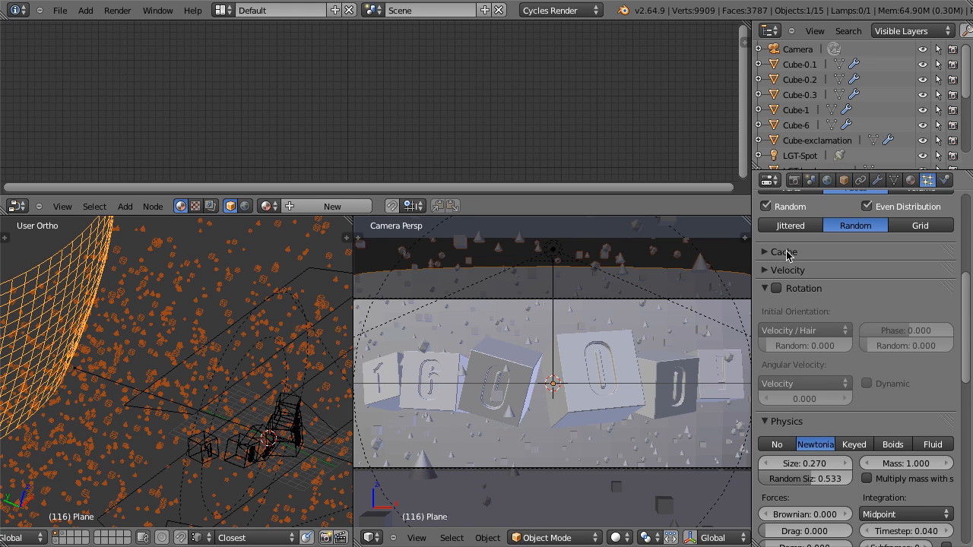
{"action": "left_click", "coordinate": [776, 288]}
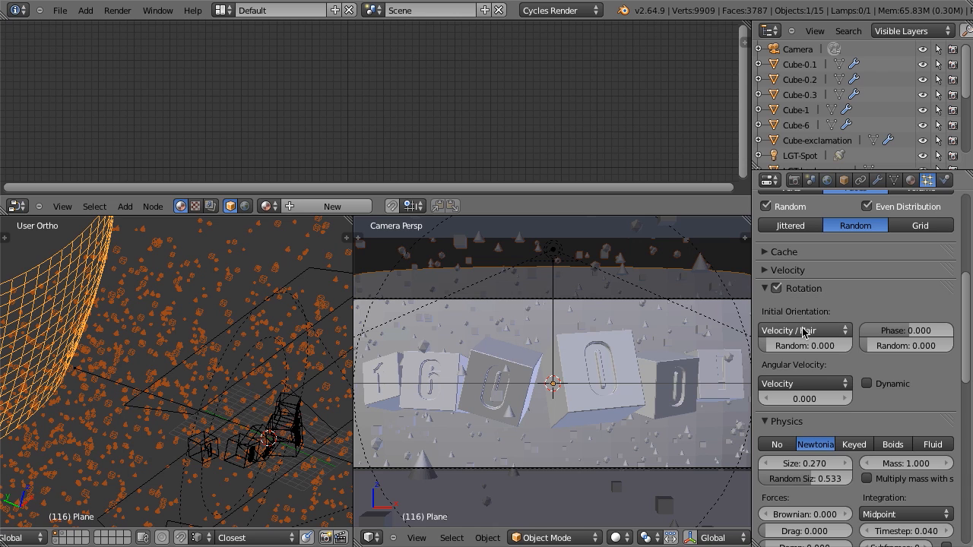
{"action": "left_click", "coordinate": [832, 332]}
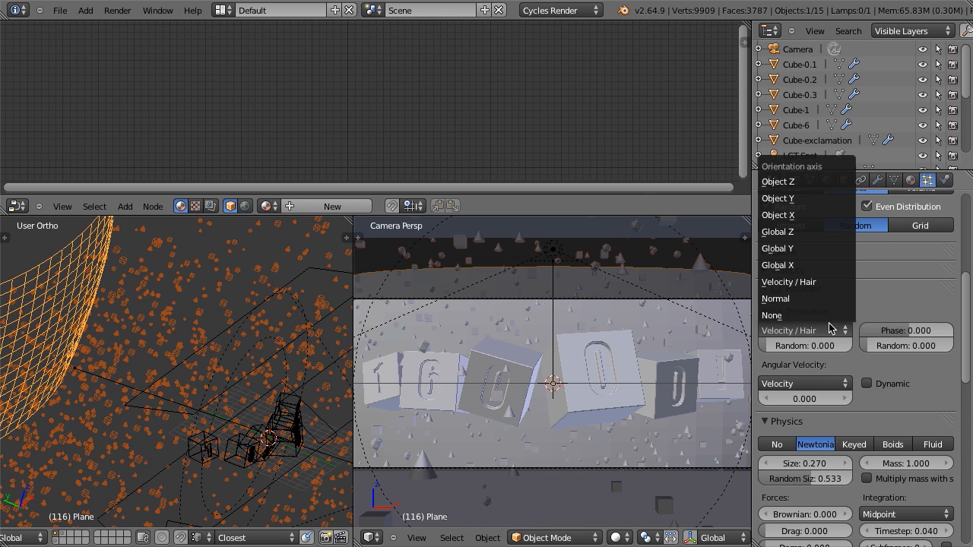
{"action": "left_click", "coordinate": [814, 301]}
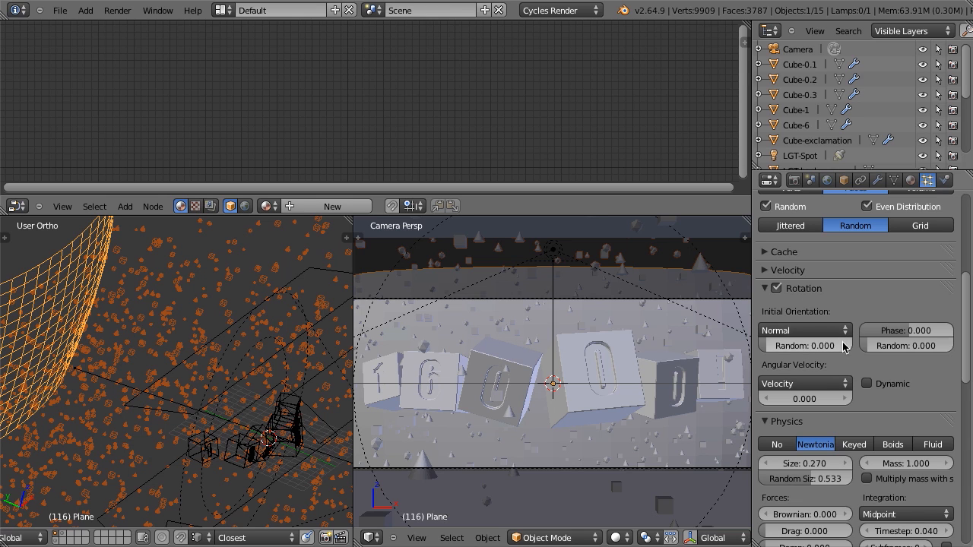
{"action": "left_click_drag", "start_coordinate": [796, 351], "coordinate": [849, 351]}
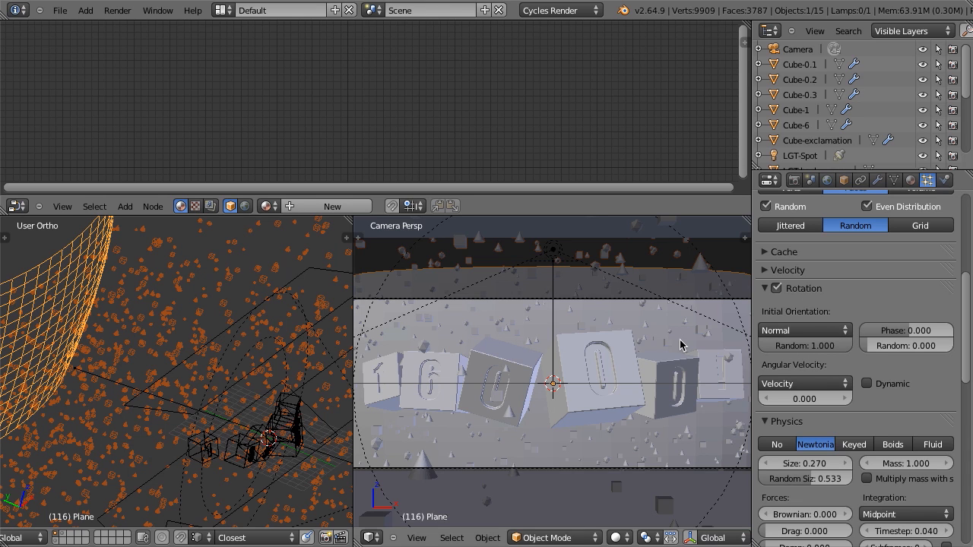
- Return to frame 1, split off a strip below the node editor and turn it into a Timeline
{"action": "key", "text": "shift+Left"}
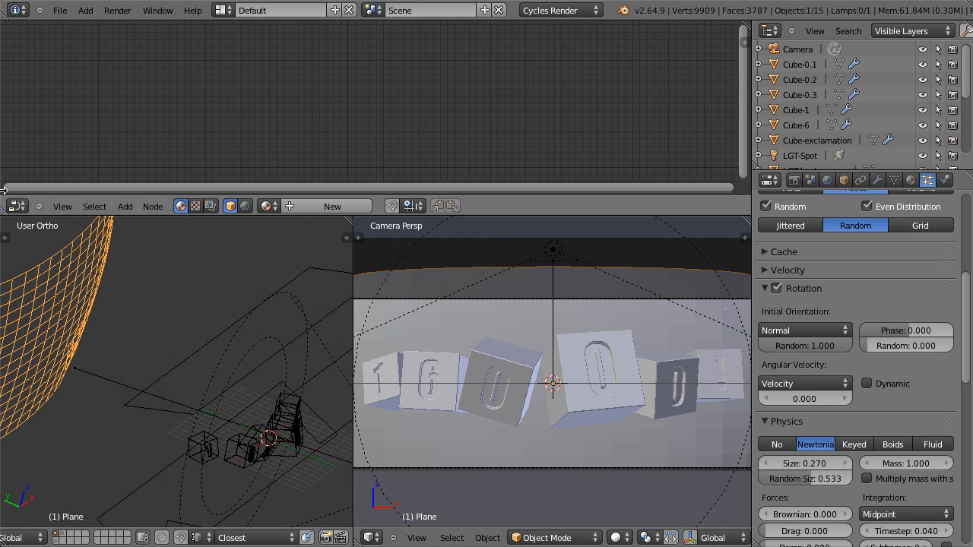
{"action": "left_click_drag", "start_coordinate": [748, 28], "coordinate": [186, 177]}
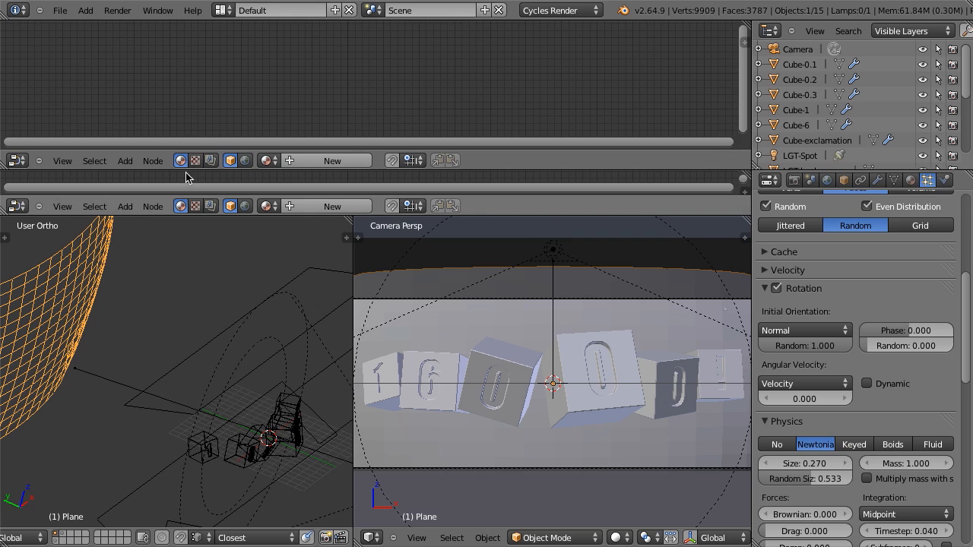
{"action": "left_click", "coordinate": [26, 206]}
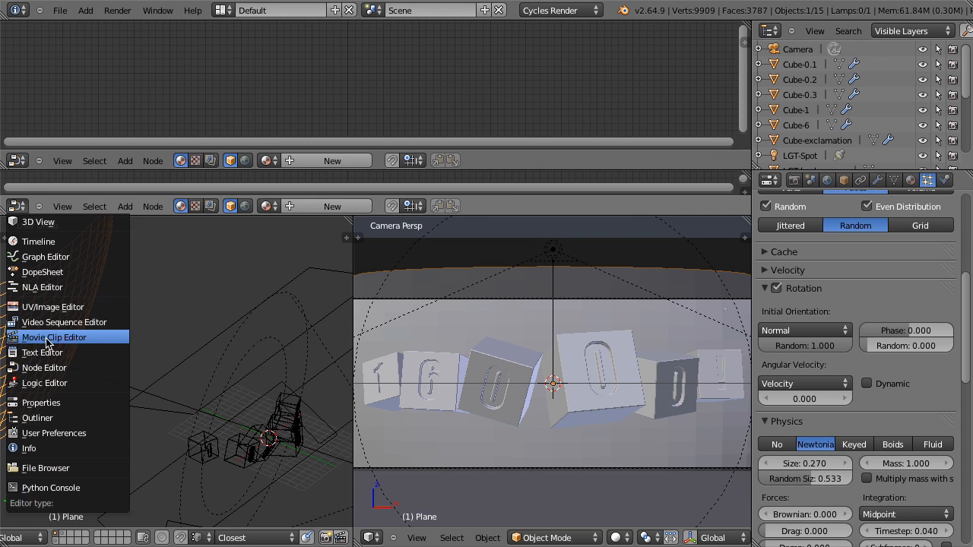
{"action": "left_click", "coordinate": [38, 241]}
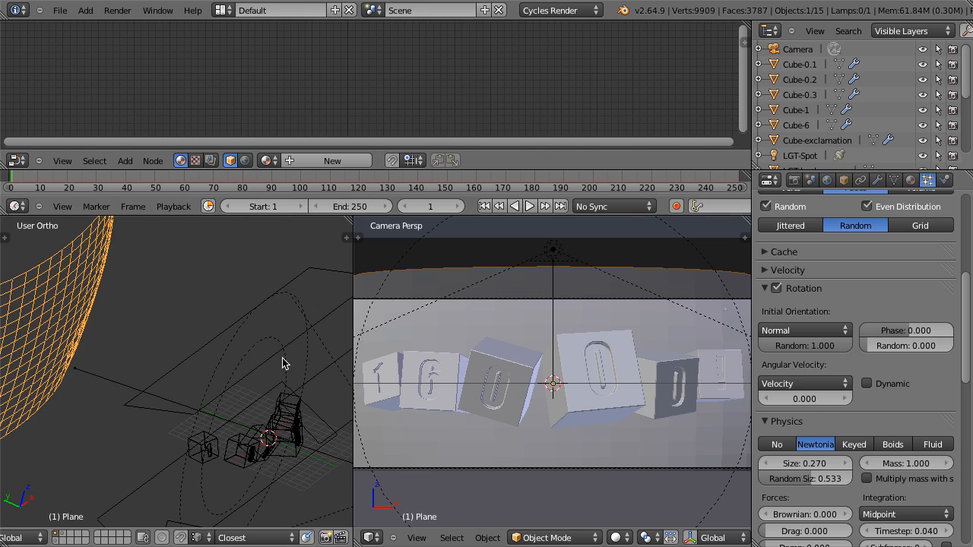
- Play the particle animation up to frame 40 and make the timeline area taller
{"action": "key", "text": "alt+a"}
{"action": "key", "text": "alt+a"}
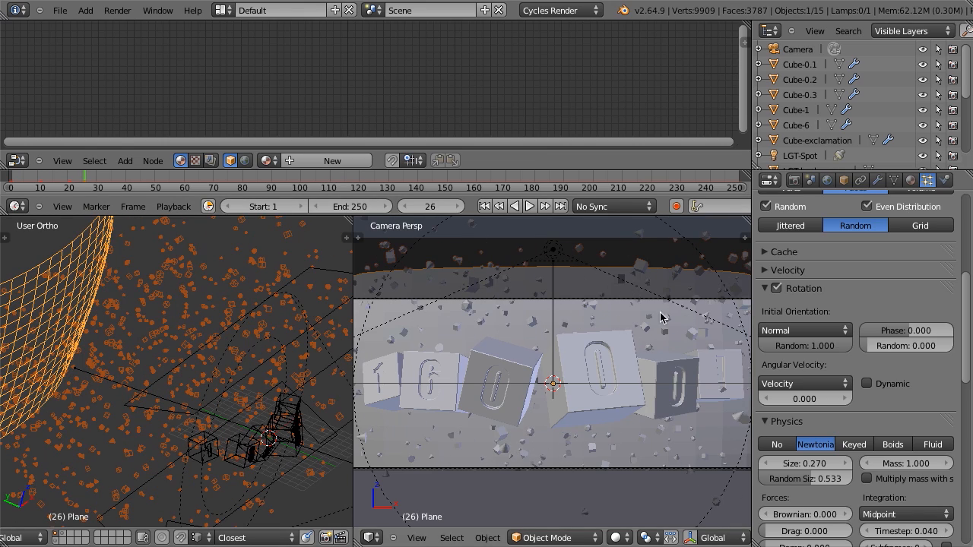
{"action": "key", "text": "alt+a"}
{"action": "key", "text": "alt+a"}
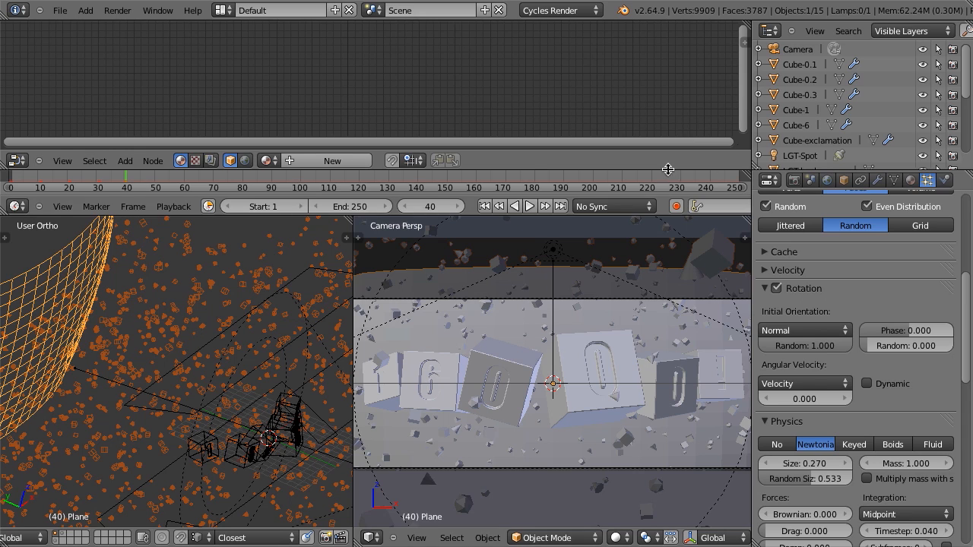
{"action": "left_click_drag", "start_coordinate": [667, 169], "coordinate": [667, 148]}
- Show only the second layer and select the cone, cube and icosphere together
{"action": "scroll", "coordinate": [548, 363], "scroll_direction": "down", "scroll_amount": 4}
{"action": "scroll", "coordinate": [242, 380], "scroll_direction": "down", "scroll_amount": 4}
{"action": "middle_click_drag", "start_coordinate": [242, 380], "coordinate": [191, 427]}
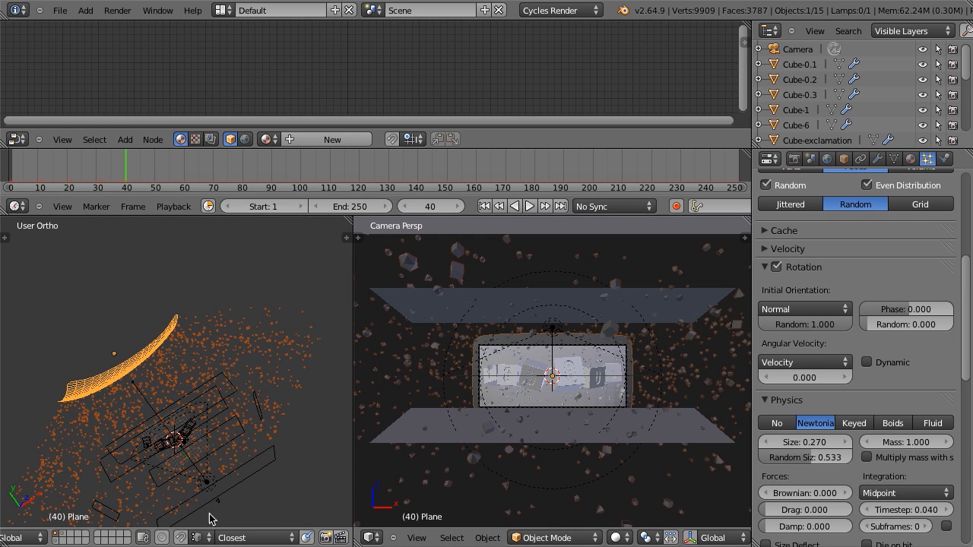
{"action": "left_click", "coordinate": [63, 539]}
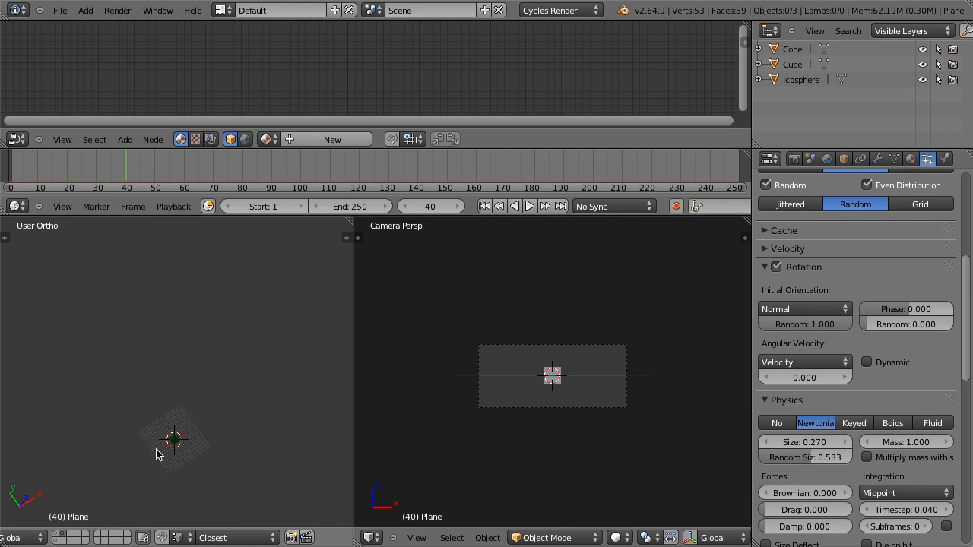
{"action": "key", "text": "b"}
{"action": "left_click_drag", "start_coordinate": [135, 314], "coordinate": [192, 463]}
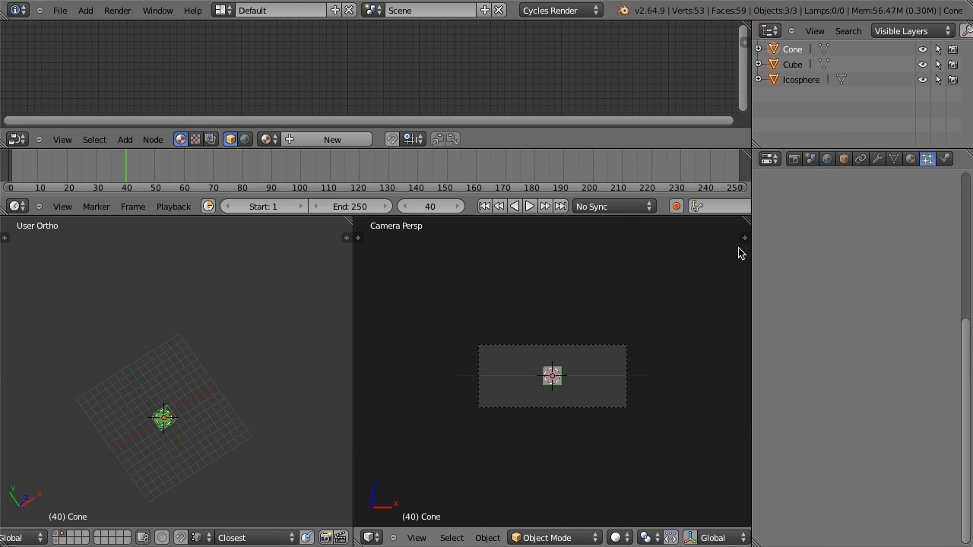
- Create a new material for the cone and name it Particles
{"action": "left_click", "coordinate": [910, 158]}
{"action": "left_click", "coordinate": [845, 259]}
{"action": "left_click", "coordinate": [821, 260]}
{"action": "type", "text": "Particles"}
{"action": "key", "text": "Return"}
- Change the Particles material's surface to Glossy BSDF with roughness 0.100 and a pure white color
{"action": "left_click", "coordinate": [867, 304]}
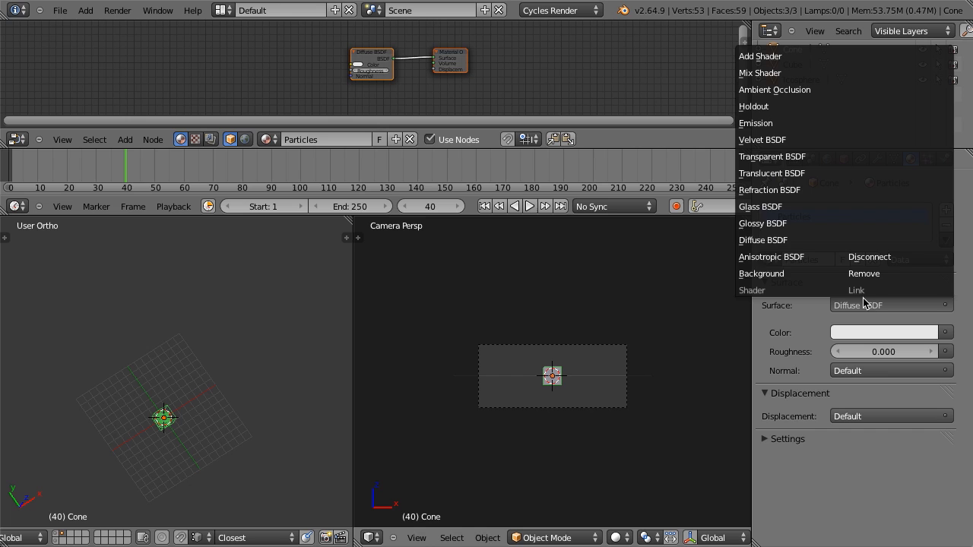
{"action": "left_click", "coordinate": [789, 223]}
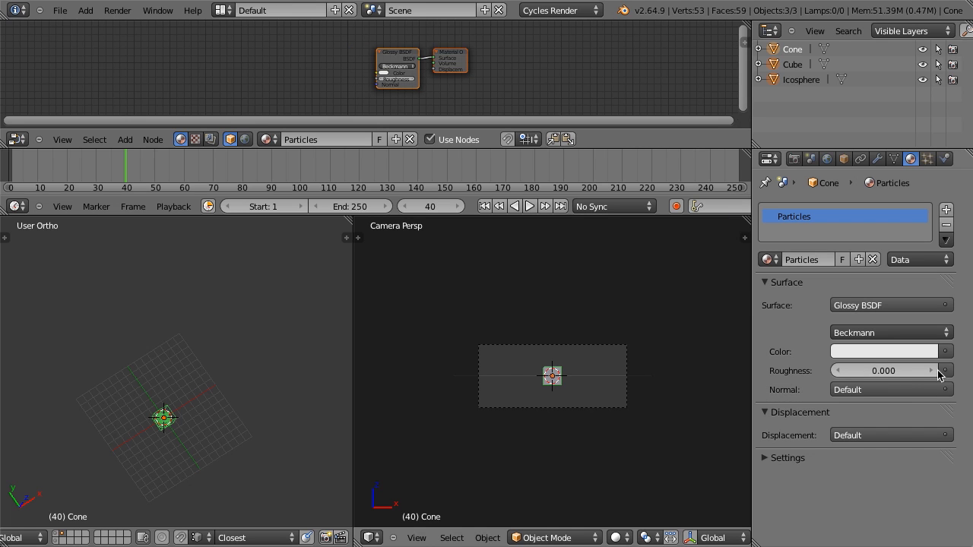
{"action": "left_click", "coordinate": [935, 371]}
{"action": "left_click", "coordinate": [856, 351]}
- Show the first layer again and switch the camera view to Rendered shading to preview the particles
{"action": "scroll", "coordinate": [544, 372], "scroll_direction": "up", "scroll_amount": 5}
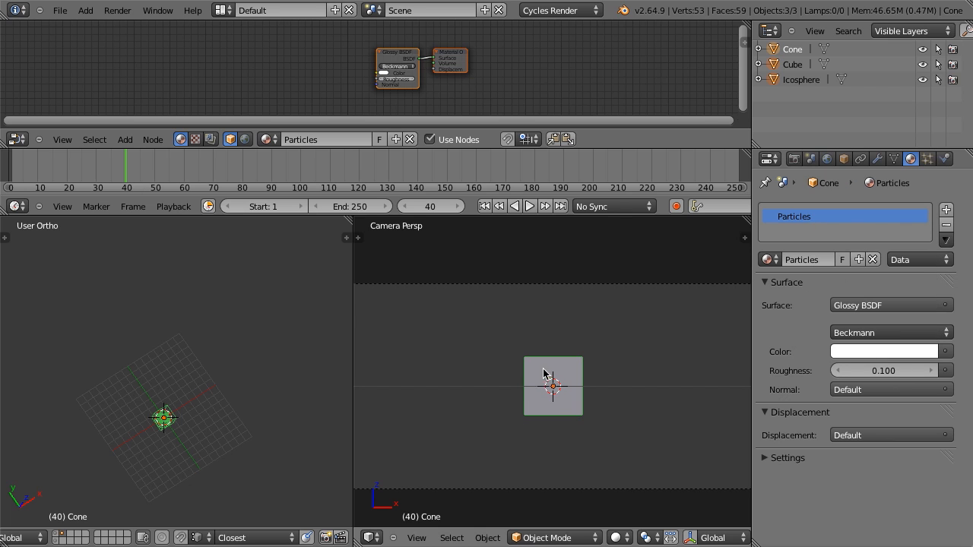
{"action": "left_click", "coordinate": [57, 535]}
{"action": "scroll", "coordinate": [380, 479], "scroll_direction": "down", "scroll_amount": 4}
{"action": "left_click", "coordinate": [619, 537]}
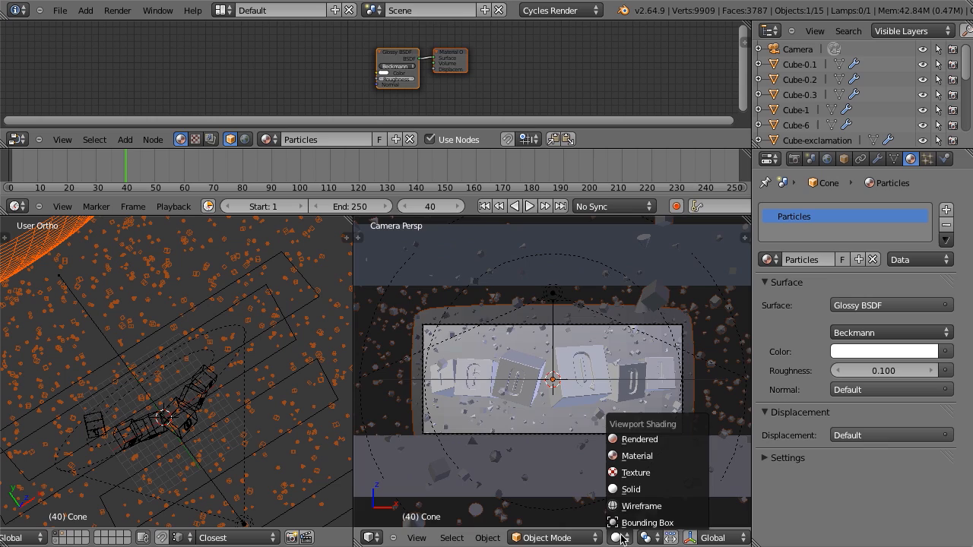
{"action": "left_click", "coordinate": [641, 444]}
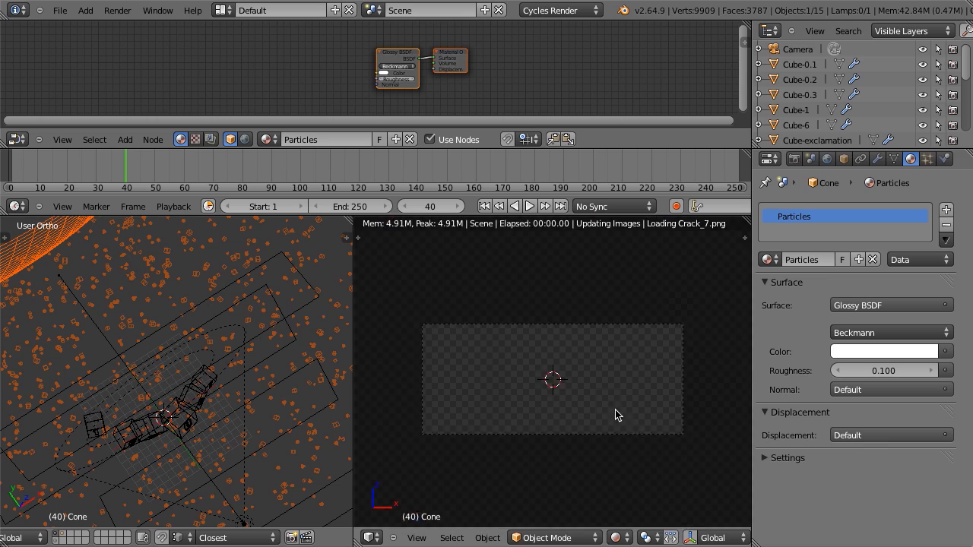
{"action": "scroll", "coordinate": [615, 414], "scroll_direction": "up", "scroll_amount": 3}
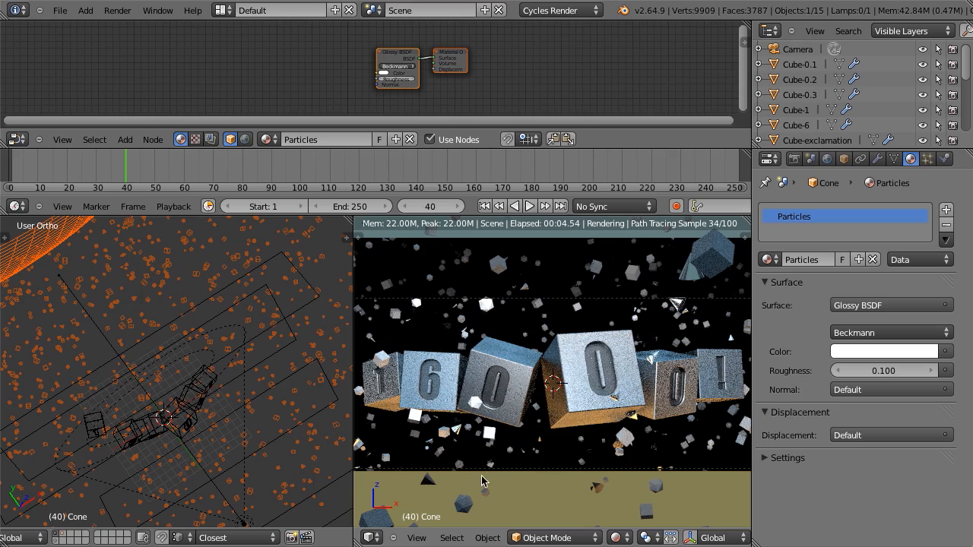
- Set a render border around the camera frame in the maximized camera view, then restore the split layout
{"action": "key", "text": "ctrl+Up"}
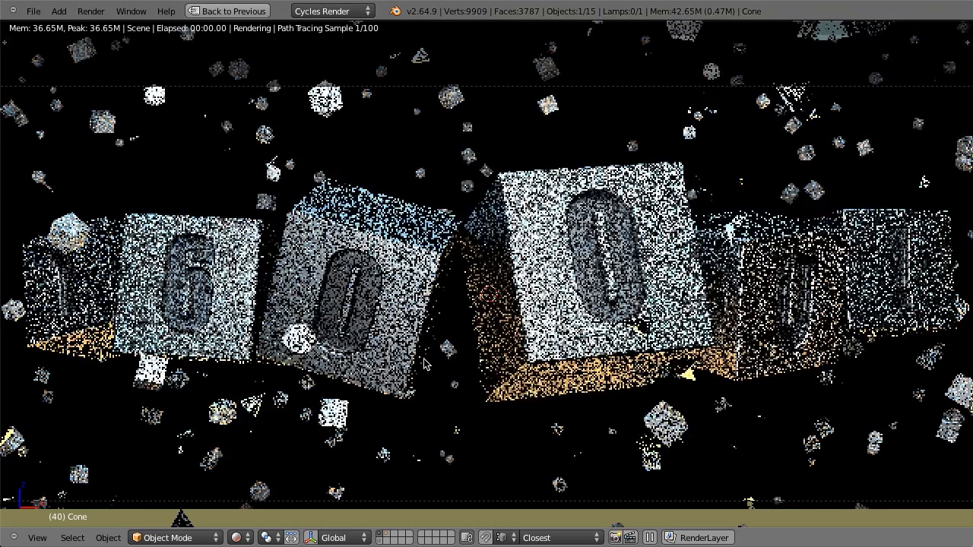
{"action": "scroll", "coordinate": [469, 378], "scroll_direction": "down", "scroll_amount": 2}
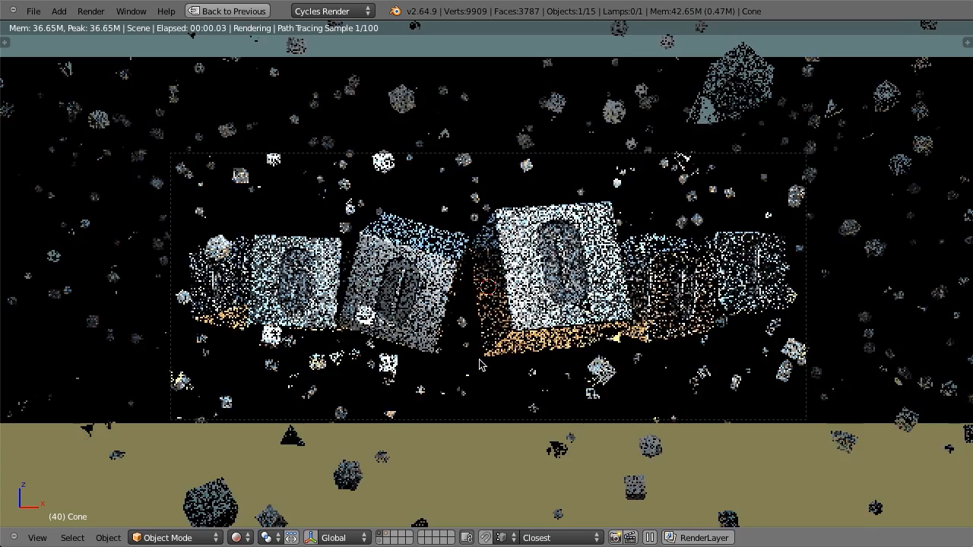
{"action": "key", "text": "shift+b"}
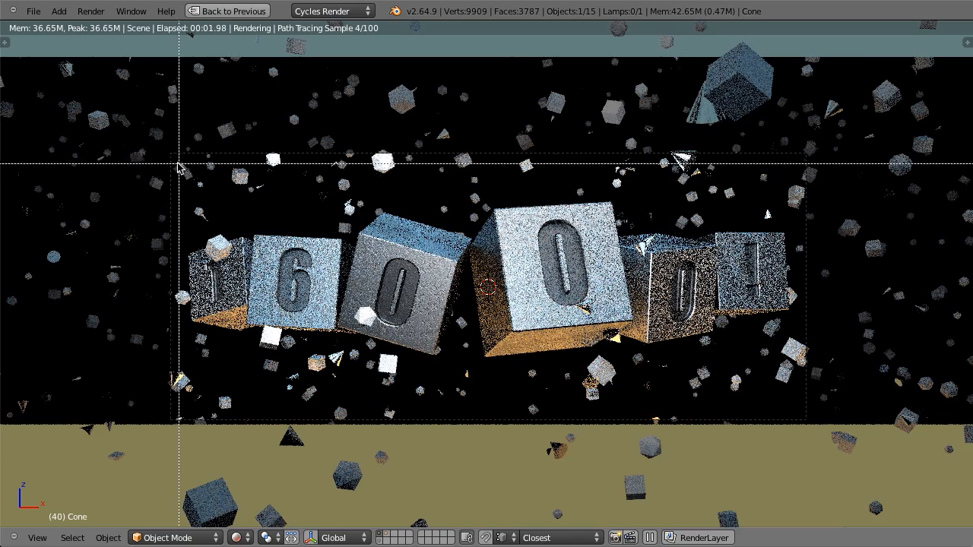
{"action": "mouse_move", "coordinate": [171, 154]}
{"action": "left_mouse_down"}
{"action": "mouse_move", "coordinate": [825, 426]}
{"action": "mouse_move", "coordinate": [803, 421]}
{"action": "left_mouse_up"}
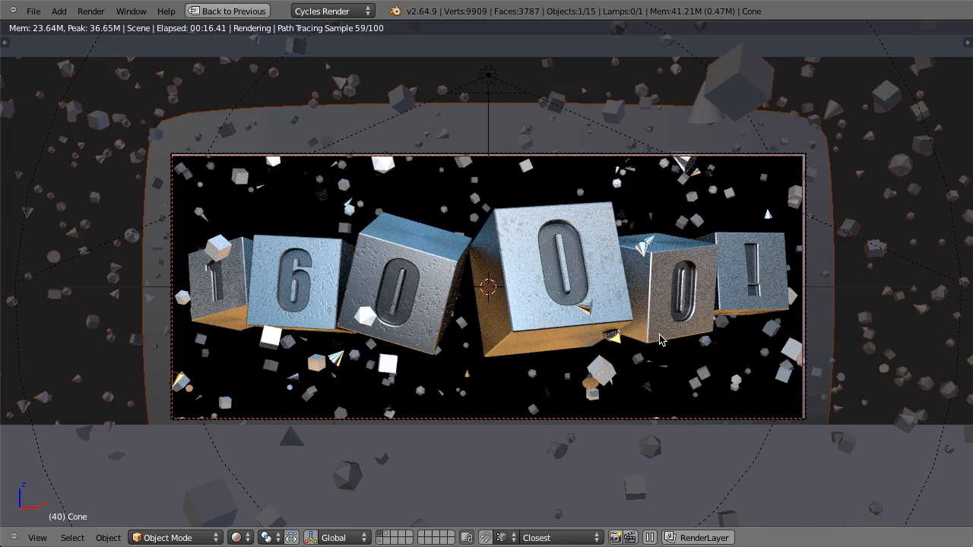
{"action": "key", "text": "ctrl+Up"}
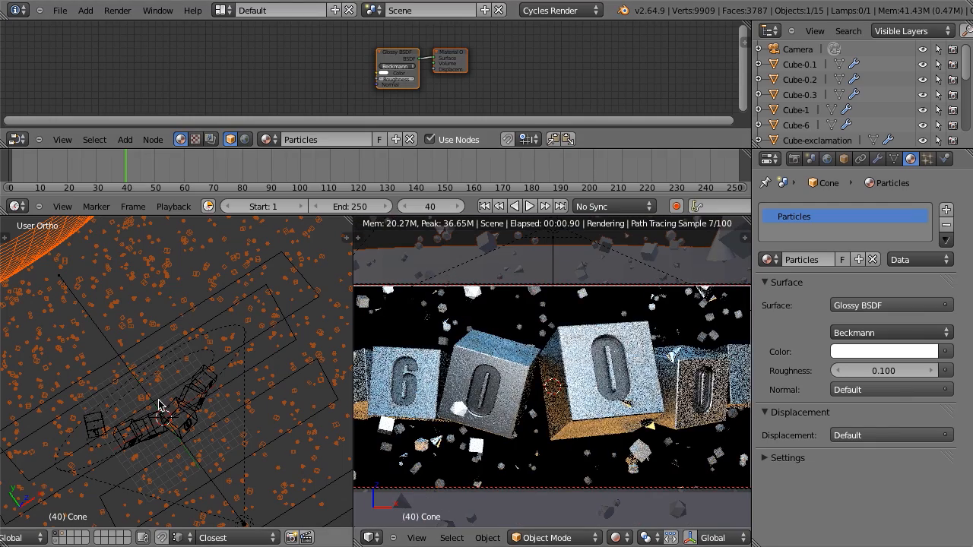
- Change the camera's depth of field aperture type to F/stop and set its number to 0.5
{"action": "key", "text": "KP_7"}
{"action": "key", "text": "a"}
{"action": "middle_click_drag", "start_coordinate": [158, 405], "coordinate": [176, 325], "text": "shift"}
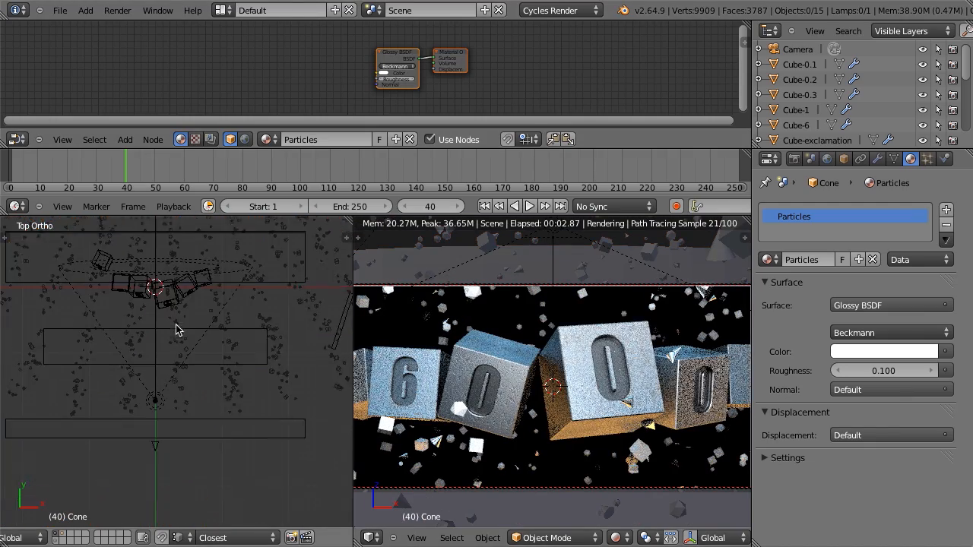
{"action": "scroll", "coordinate": [169, 449], "scroll_direction": "up", "scroll_amount": 1}
{"action": "right_click", "coordinate": [148, 440]}
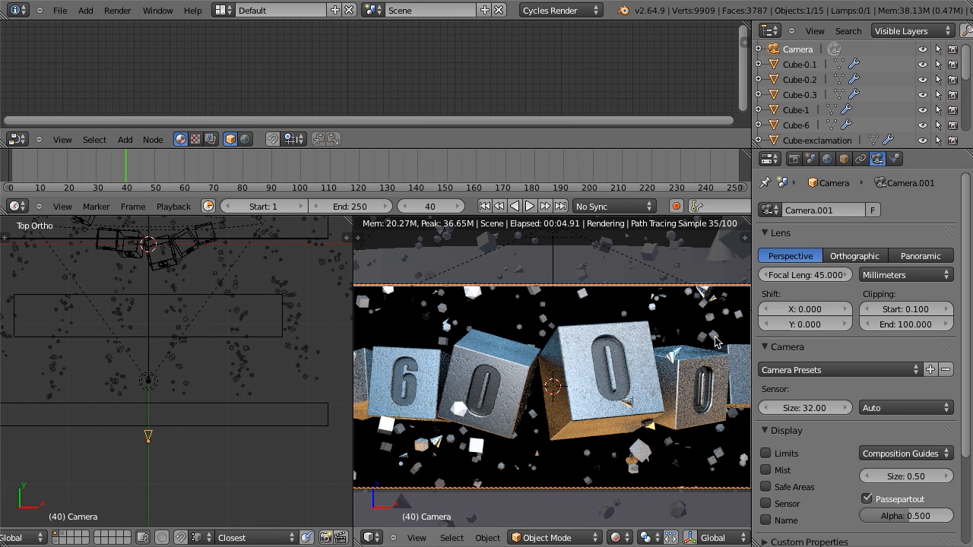
{"action": "key", "text": "a"}
{"action": "key", "text": "a"}
{"action": "key", "text": "a"}
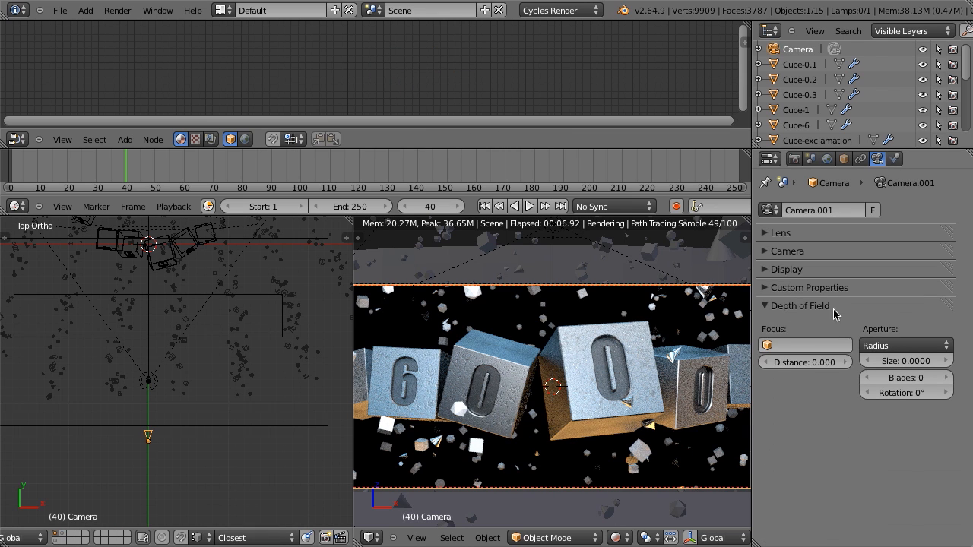
{"action": "left_click", "coordinate": [899, 346]}
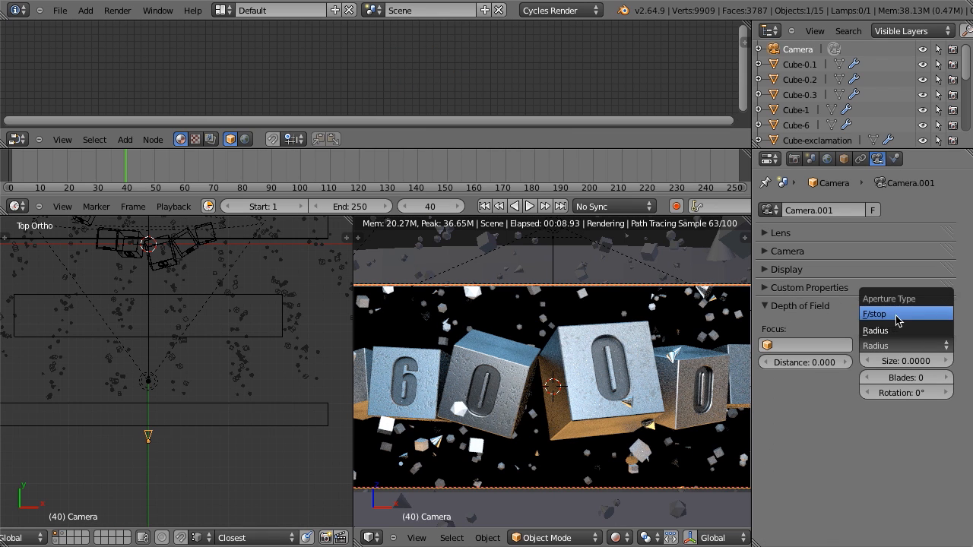
{"action": "left_click", "coordinate": [896, 314]}
{"action": "left_click", "coordinate": [909, 361]}
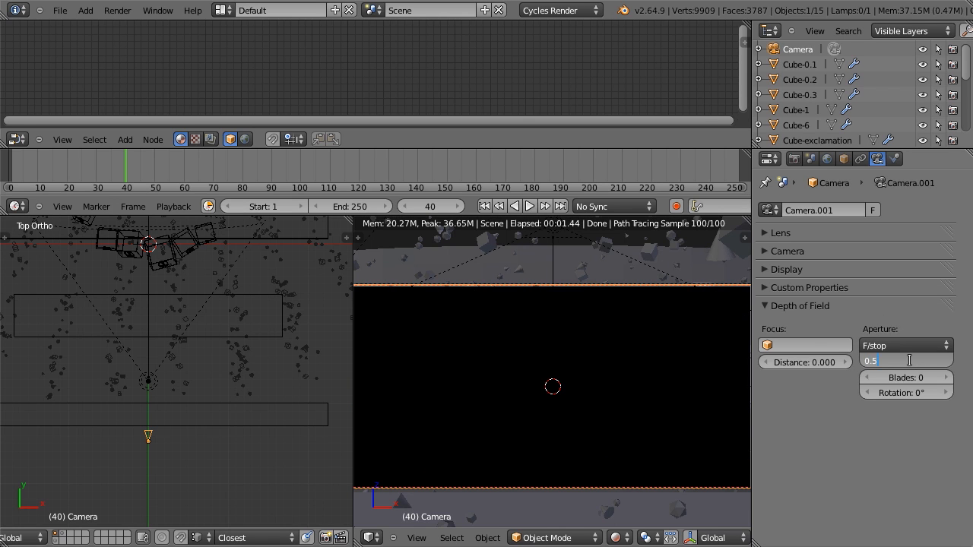
{"action": "type", "text": "0.5"}
{"action": "key", "text": "Return"}
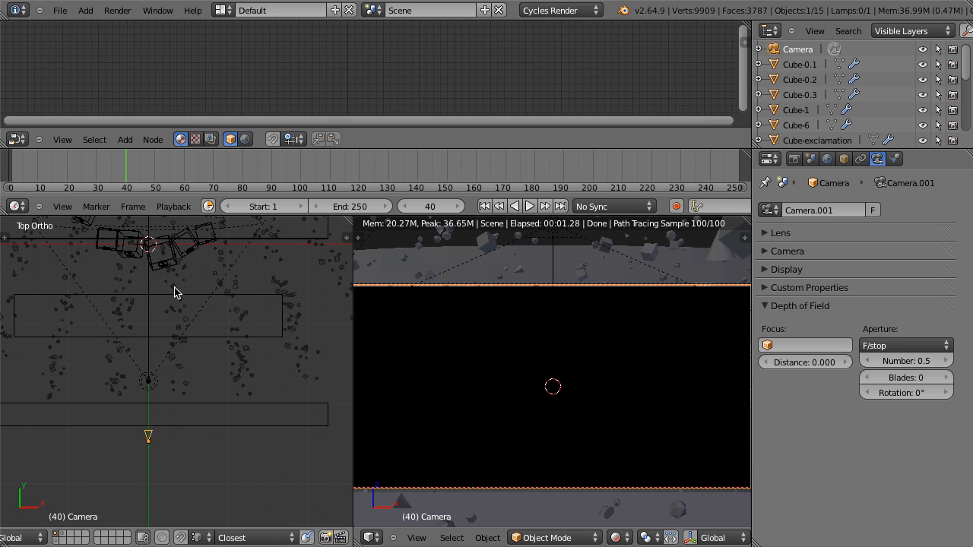
- Add a plain axes empty and move it along Y to the front face of the large zero cube
{"action": "middle_click_drag", "start_coordinate": [174, 287], "coordinate": [170, 326], "text": "shift"}
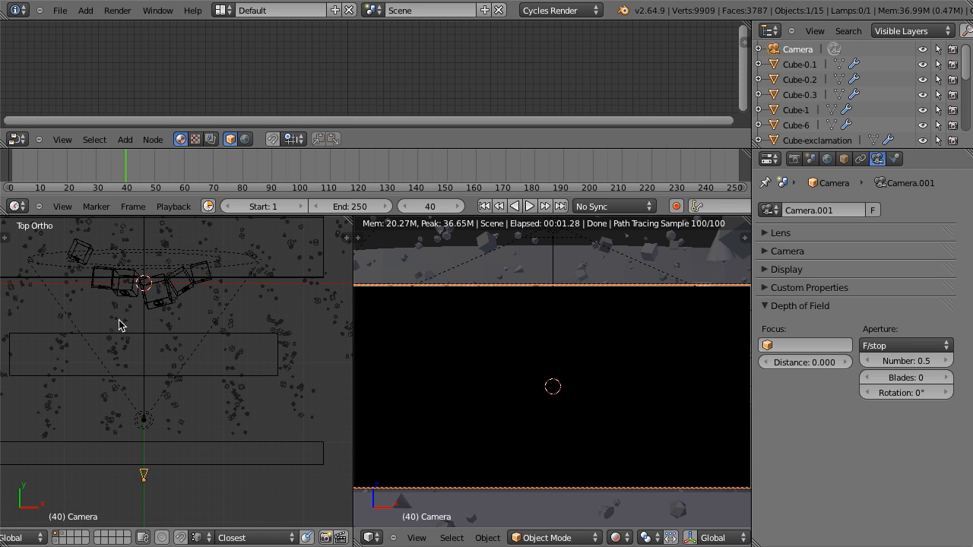
{"action": "key", "text": "shift+a"}
{"action": "mouse_move", "coordinate": [82, 433]}
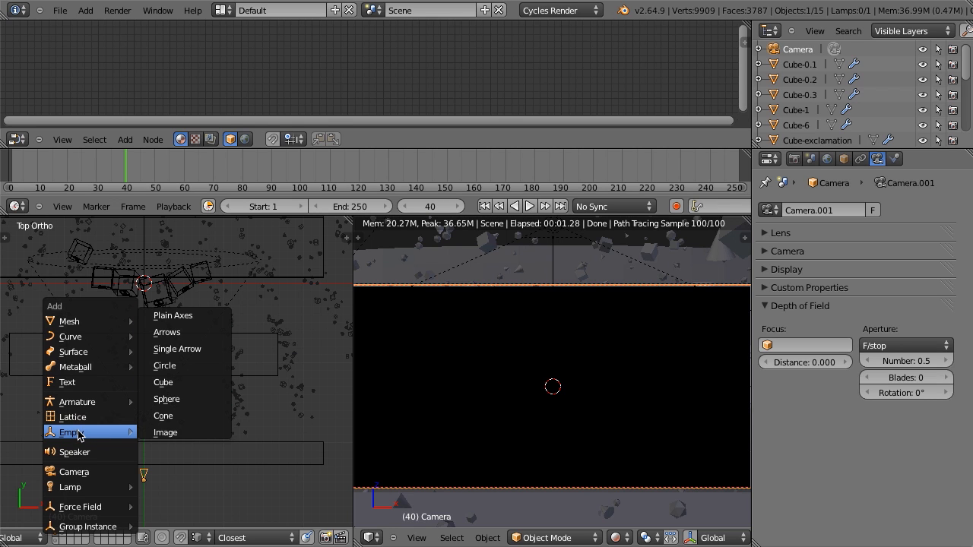
{"action": "left_click", "coordinate": [175, 318]}
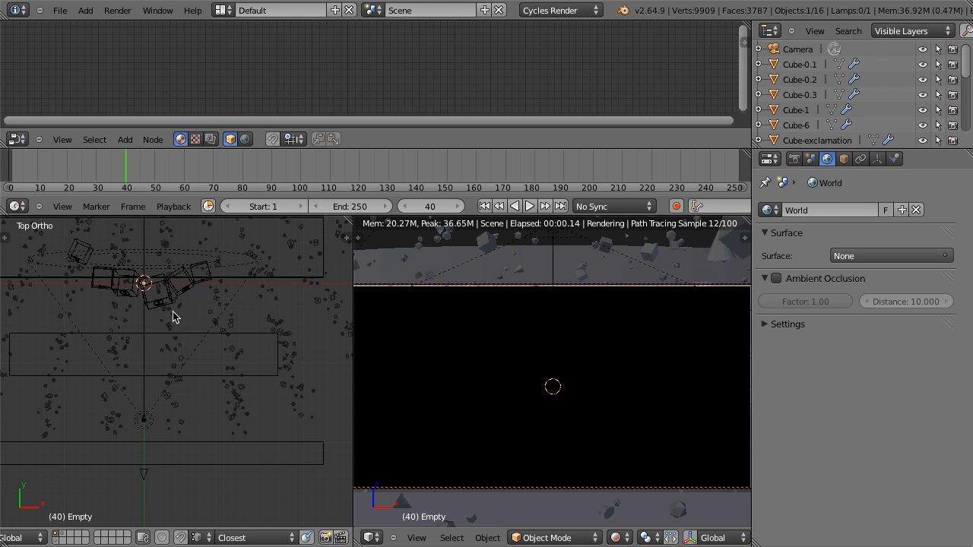
{"action": "key", "text": "g"}
{"action": "key", "text": "y"}
{"action": "left_click", "coordinate": [172, 333]}
{"action": "scroll", "coordinate": [172, 334], "scroll_direction": "up", "scroll_amount": 3}
{"action": "scroll", "coordinate": [173, 333], "scroll_direction": "up", "scroll_amount": 3}
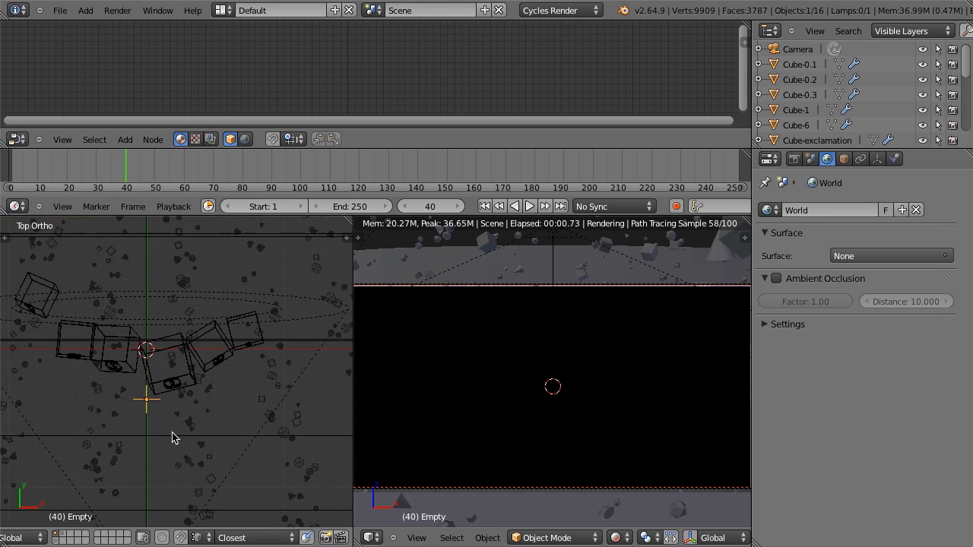
{"action": "key", "text": "g"}
{"action": "key", "text": "y"}
{"action": "left_click", "coordinate": [181, 412]}
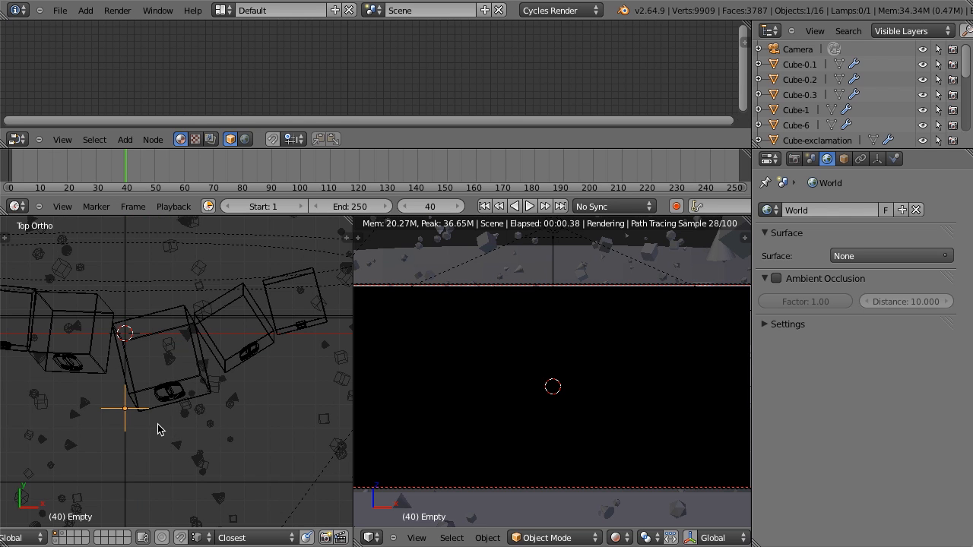
- Scale the empty up so it spans the row of cubes and rename it DOF
{"action": "scroll", "coordinate": [174, 423], "scroll_direction": "down", "scroll_amount": 3}
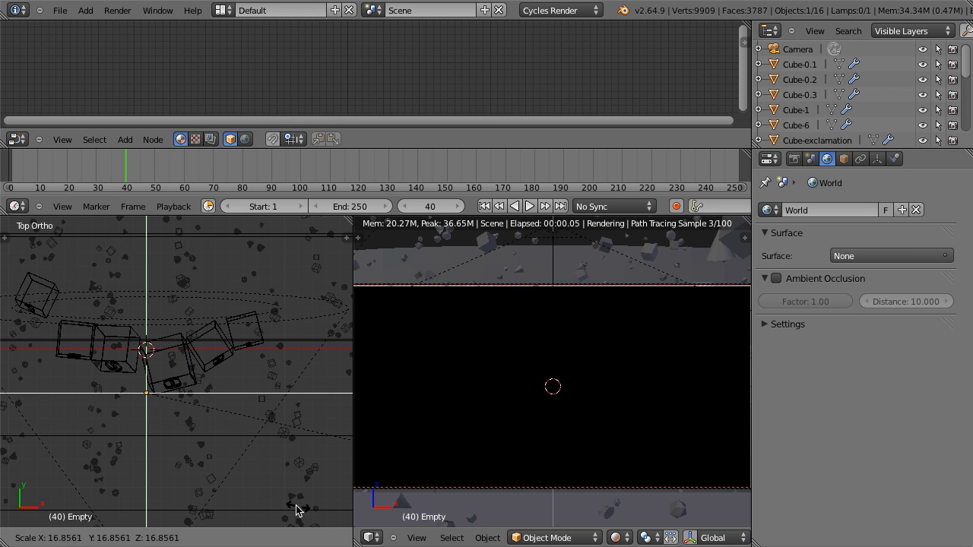
{"action": "left_click", "coordinate": [141, 494]}
{"action": "scroll", "coordinate": [936, 103], "scroll_direction": "down", "scroll_amount": 5}
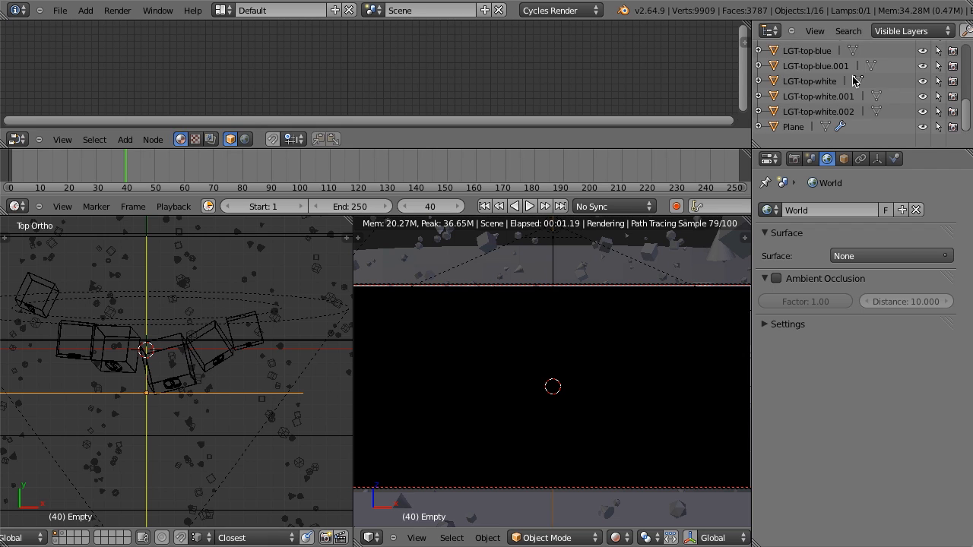
{"action": "scroll", "coordinate": [855, 82], "scroll_direction": "up", "scroll_amount": 5}
{"action": "double_click", "coordinate": [802, 86]}
{"action": "type", "text": "DOF"}
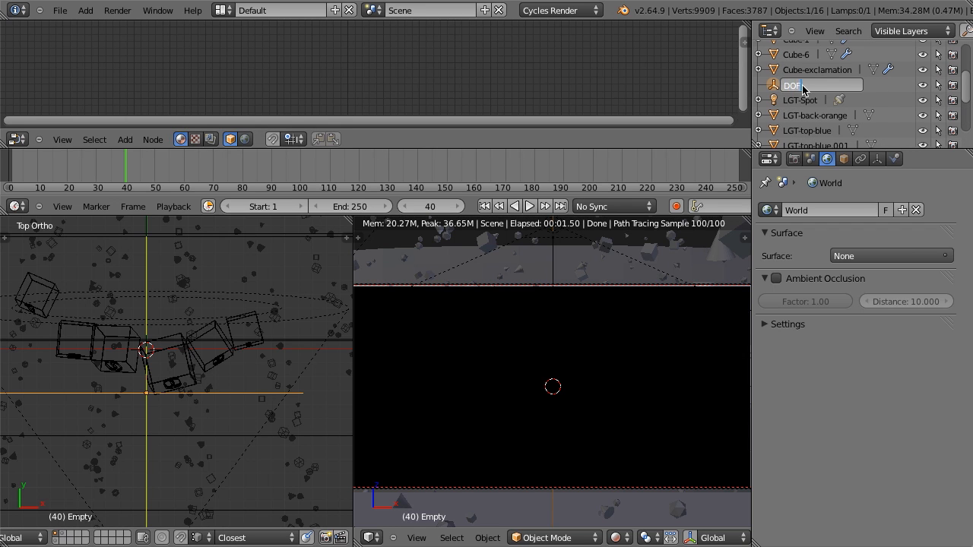
{"action": "key", "text": "Return"}
- Set the camera's depth of field focus object to DOF and save the file over the existing one
{"action": "scroll", "coordinate": [206, 413], "scroll_direction": "down", "scroll_amount": 6}
{"action": "middle_click_drag", "start_coordinate": [180, 408], "coordinate": [179, 365], "text": "shift"}
{"action": "key", "text": "a"}
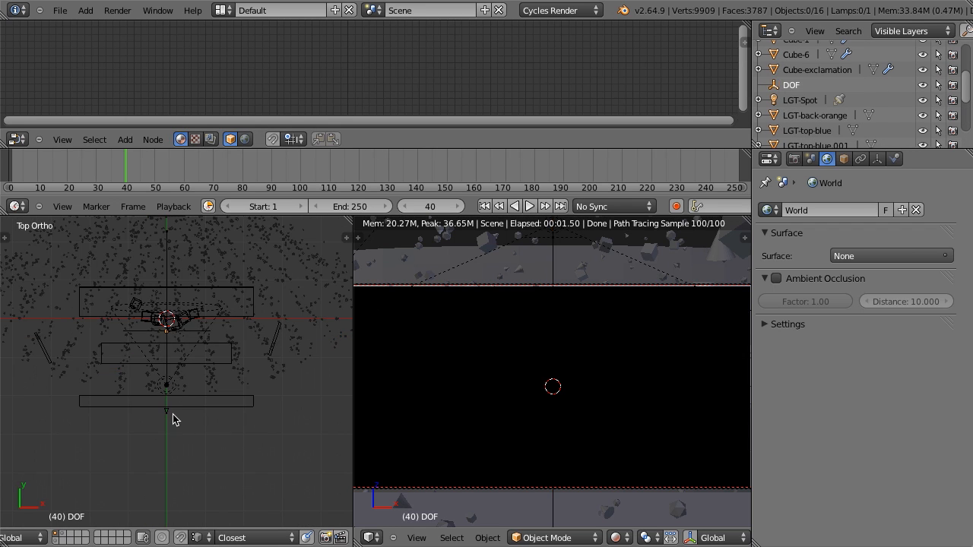
{"action": "right_click", "coordinate": [172, 415]}
{"action": "left_click", "coordinate": [877, 159]}
{"action": "left_click", "coordinate": [825, 346]}
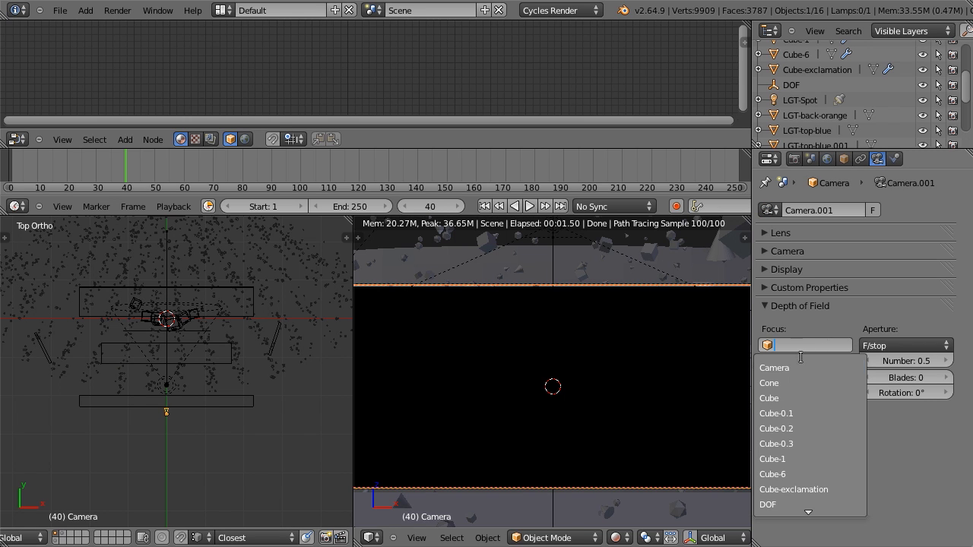
{"action": "left_click", "coordinate": [772, 505]}
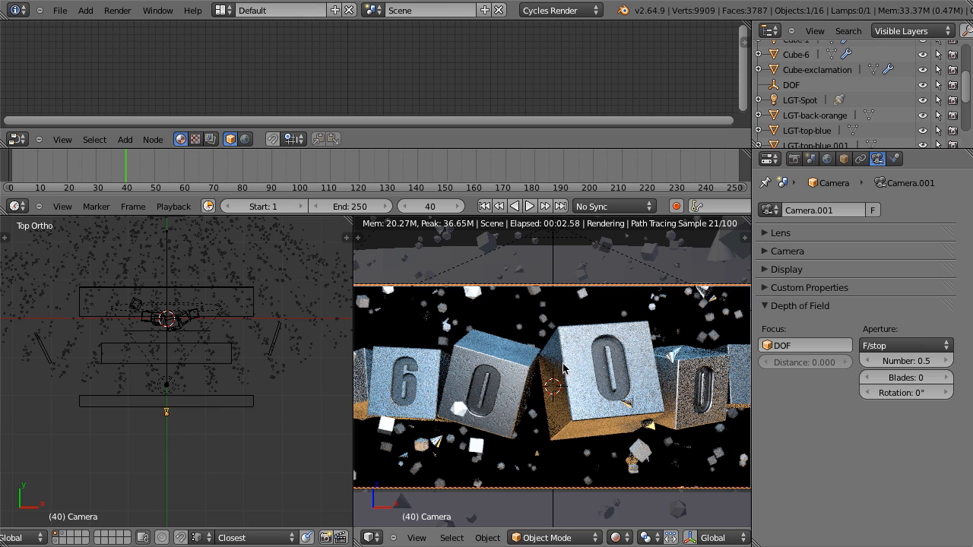
{"action": "key", "text": "ctrl+s"}
{"action": "left_click", "coordinate": [517, 348]}
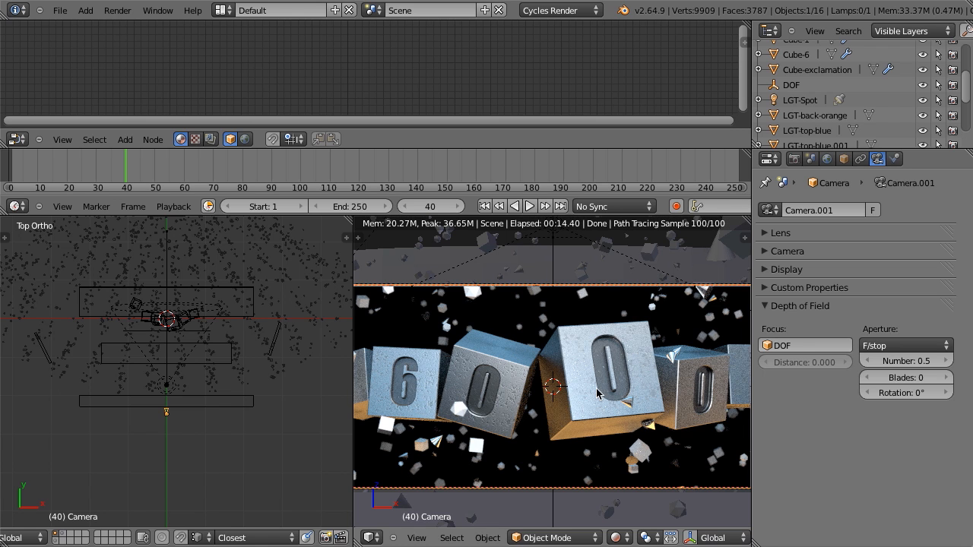
- Switch the camera view to wireframe and enable motion blur with a shutter of 1.5 in the render settings
{"action": "scroll", "coordinate": [664, 405], "scroll_direction": "down", "scroll_amount": 1}
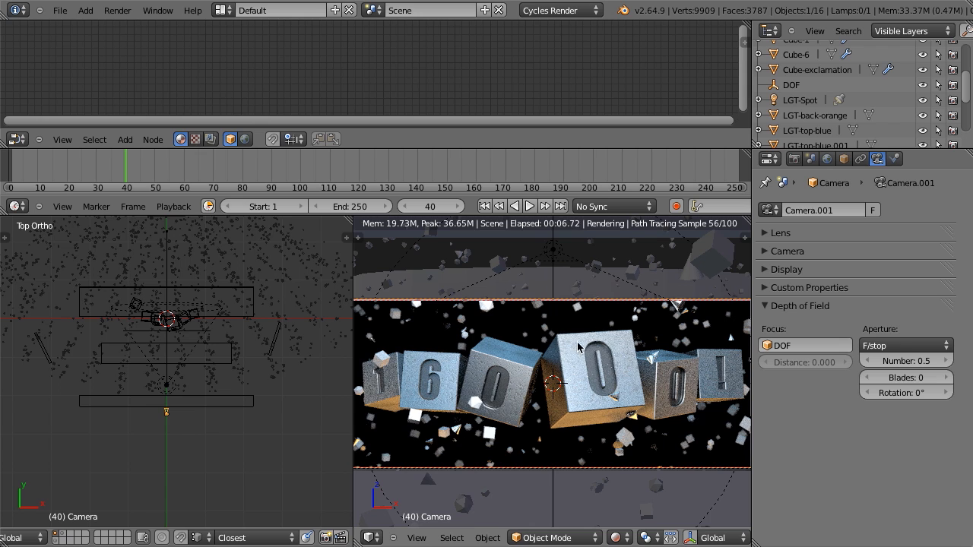
{"action": "left_click", "coordinate": [795, 158]}
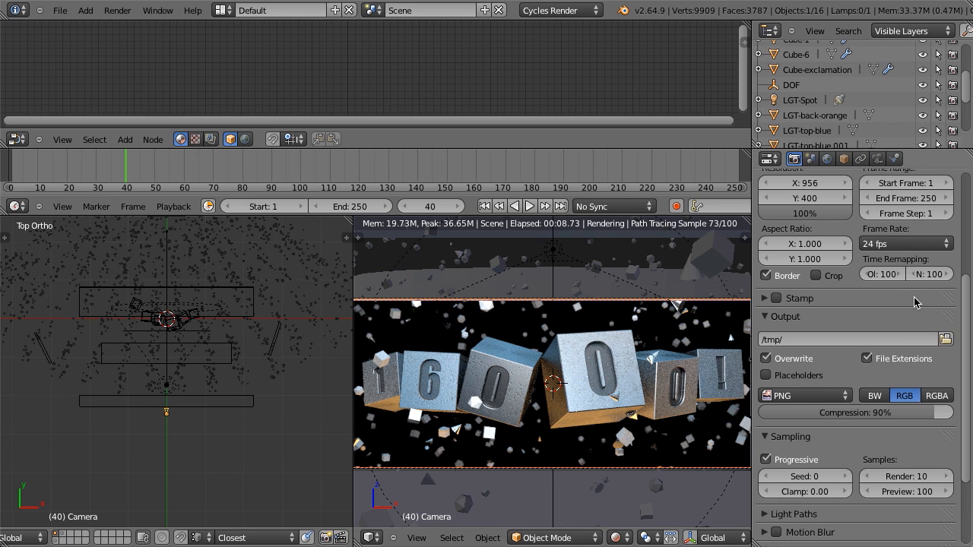
{"action": "left_click", "coordinate": [796, 315]}
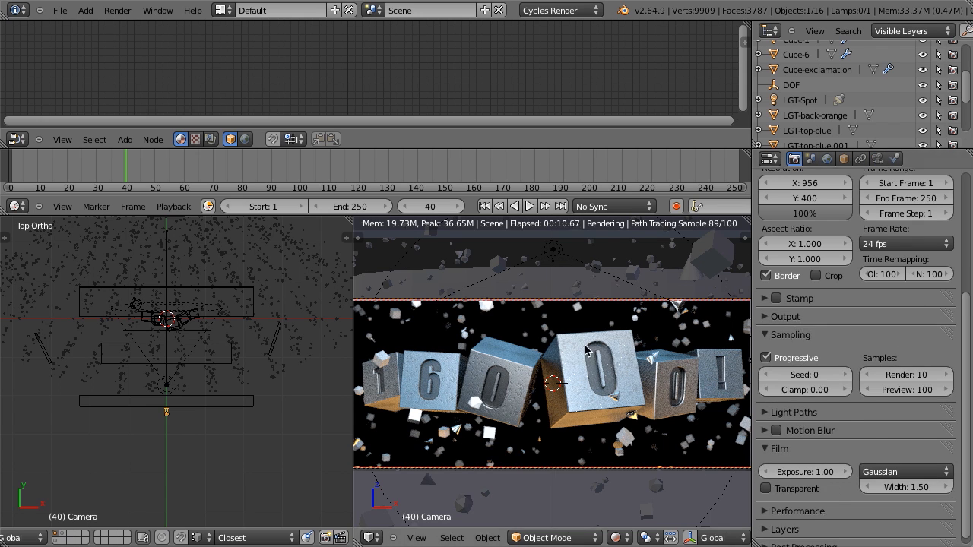
{"action": "key", "text": "z"}
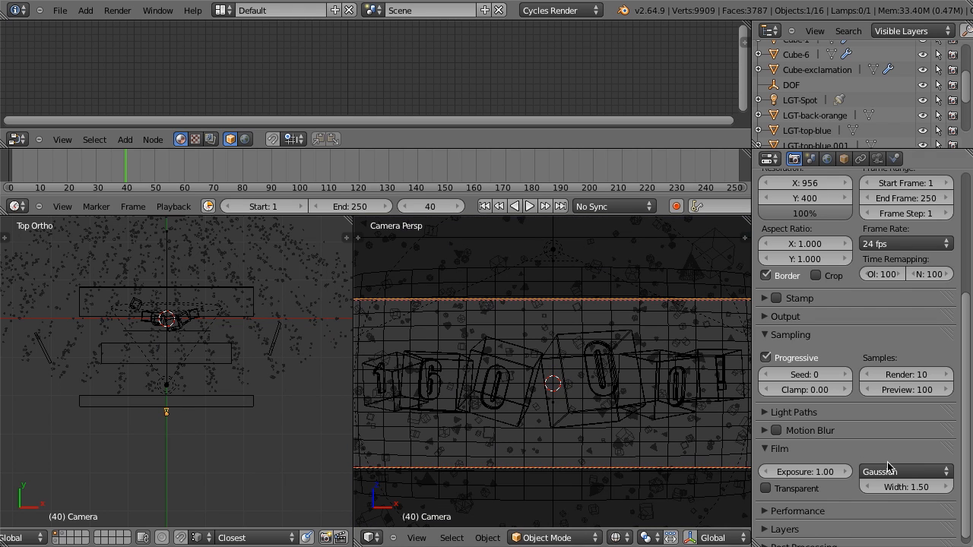
{"action": "left_click", "coordinate": [766, 430]}
{"action": "left_click", "coordinate": [776, 431]}
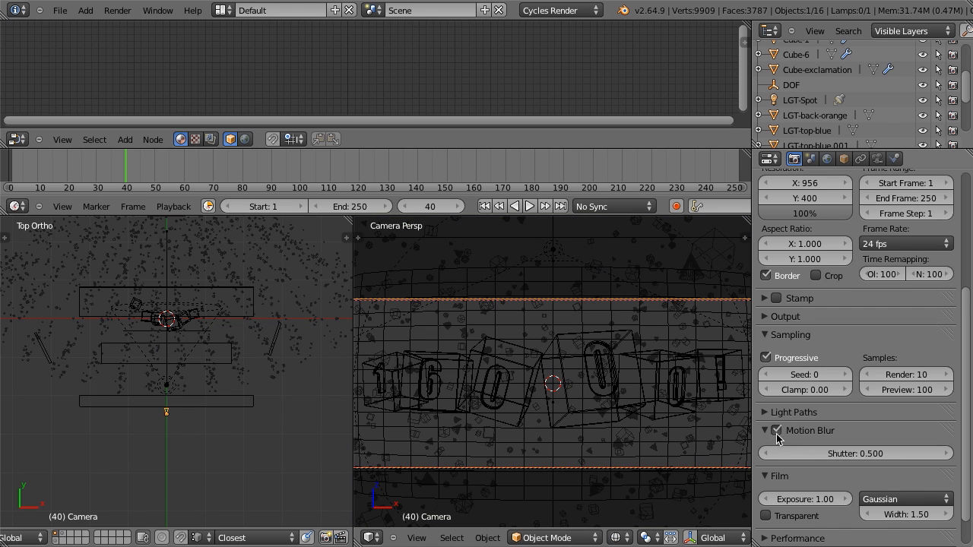
{"action": "left_click", "coordinate": [847, 454]}
{"action": "type", "text": "1.5"}
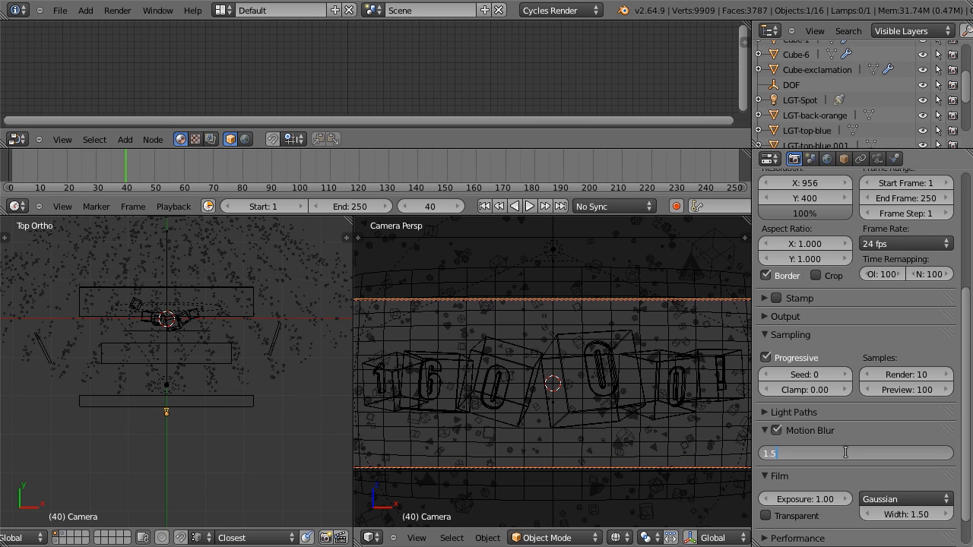
{"action": "key", "text": "Return"}
- Set the render samples to 50
{"action": "left_click", "coordinate": [892, 374]}
{"action": "double_click", "coordinate": [892, 373]}
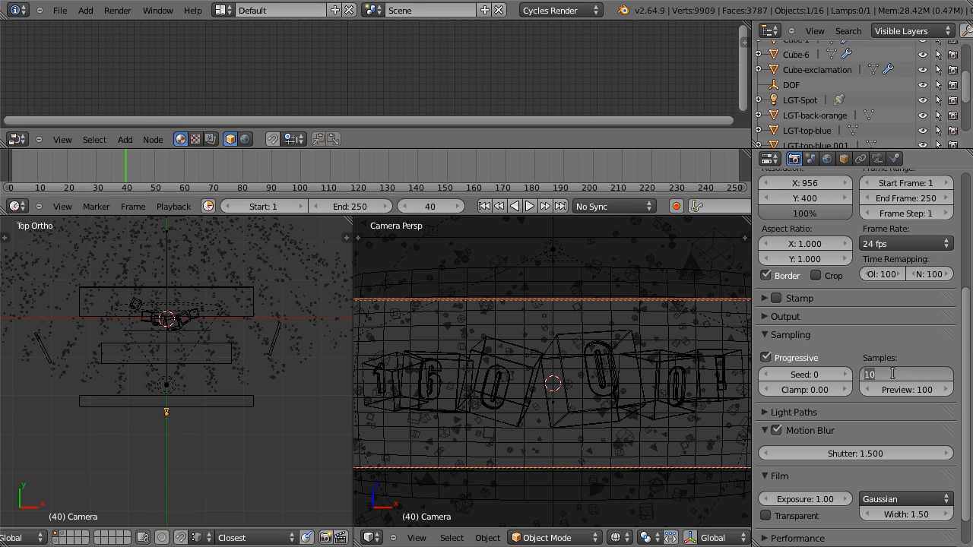
{"action": "key", "text": "Return"}
{"action": "left_click", "coordinate": [892, 373]}
{"action": "type", "text": "50"}
{"action": "key", "text": "Return"}
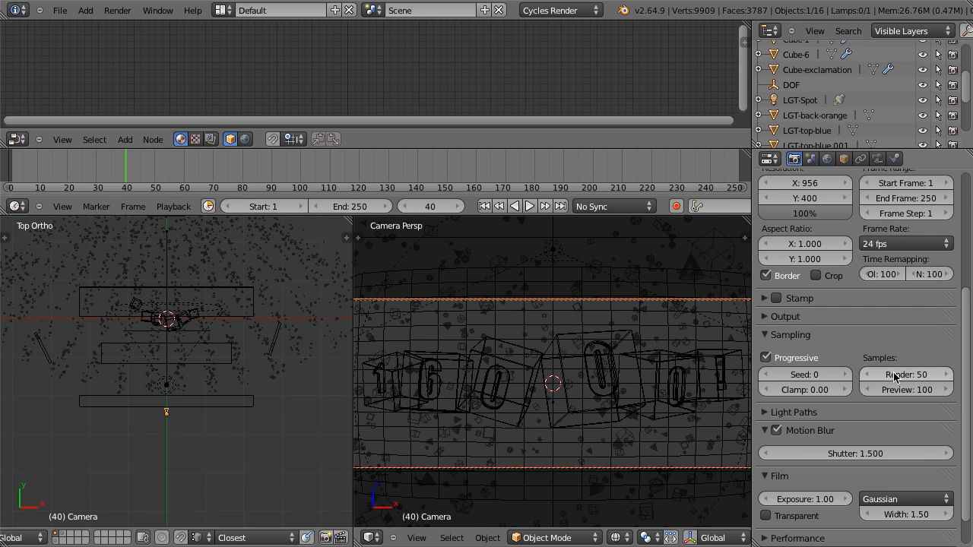
- Render frame 40 in a maximized view, save the file over the existing one and leave the render result
{"action": "scroll", "coordinate": [895, 377], "scroll_direction": "up", "scroll_amount": 5}
{"action": "left_click", "coordinate": [794, 232]}
{"action": "key", "text": "ctrl+Up"}
{"action": "key", "text": "ctrl+s"}
{"action": "left_click", "coordinate": [607, 315]}
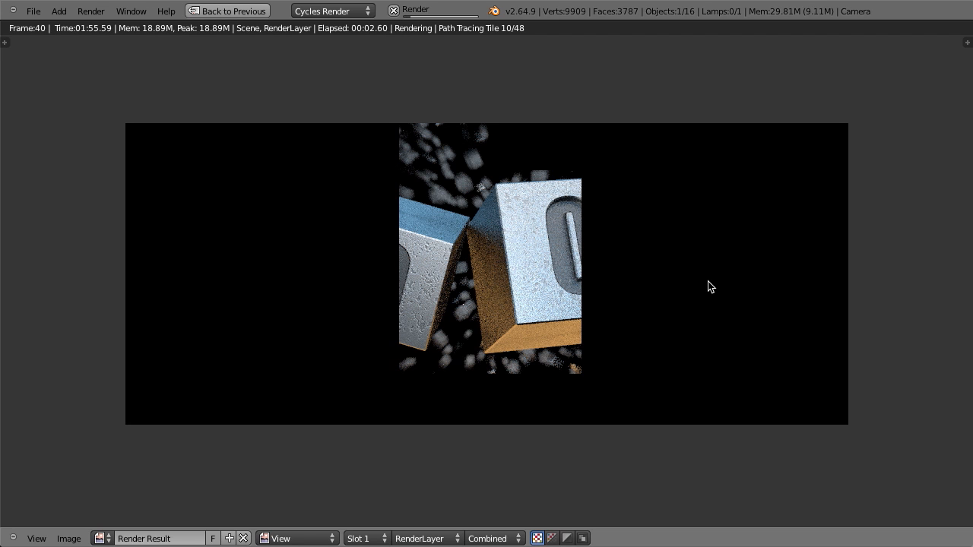
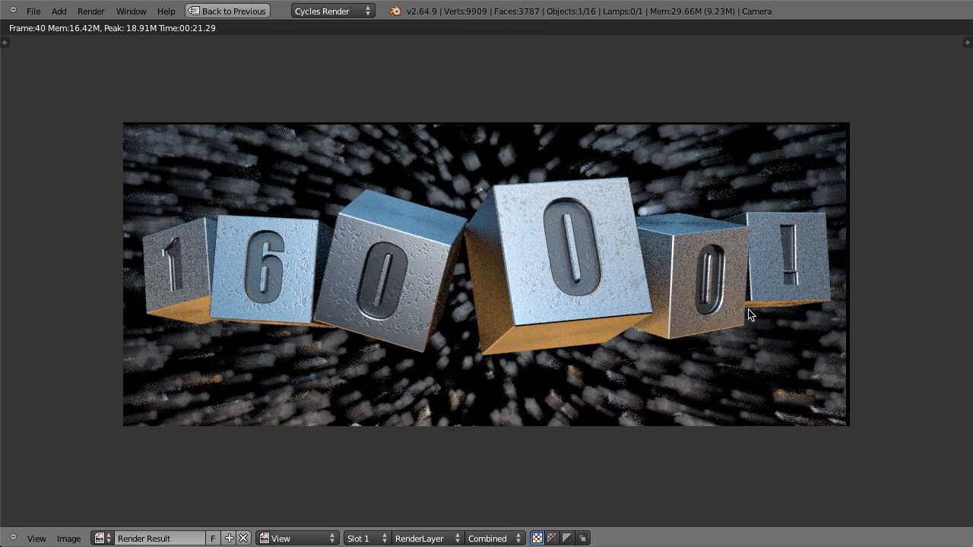
{"action": "key", "text": "Escape"}
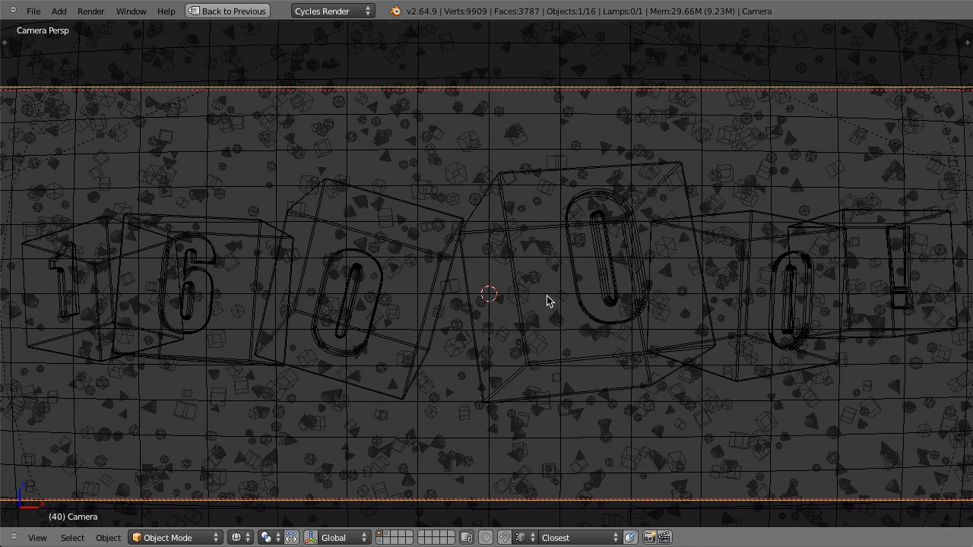
- Switch the camera viewport to top view, restore the split layout and deselect everything
{"action": "key", "text": "KP_7"}
{"action": "scroll", "coordinate": [559, 298], "scroll_direction": "down", "scroll_amount": 4}
{"action": "key", "text": "ctrl+Up"}
{"action": "key", "text": "a"}
{"action": "scroll", "coordinate": [228, 349], "scroll_direction": "down", "scroll_amount": 2}
{"action": "middle_click_drag", "start_coordinate": [228, 349], "coordinate": [230, 375], "text": "shift"}
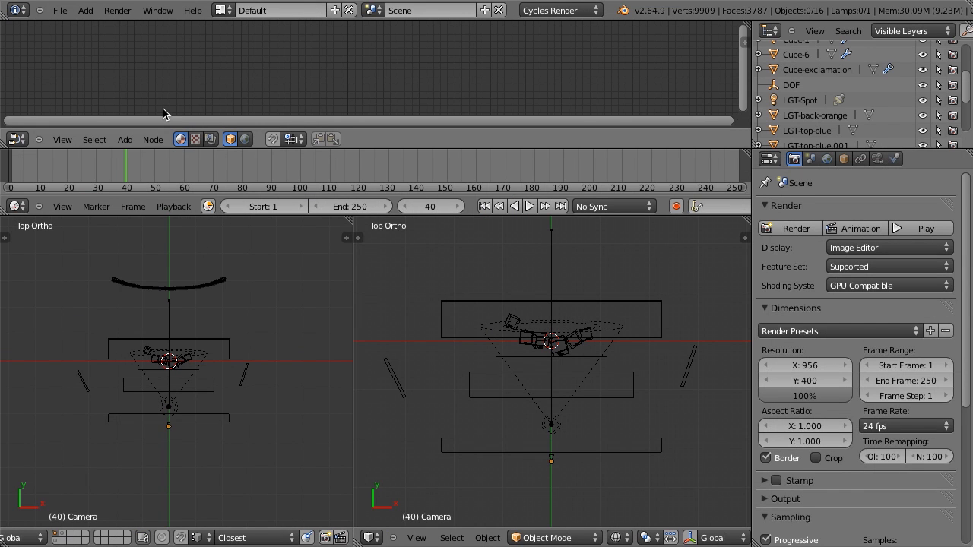
- Play the particle animation from the first frame in the top view to check the particle flow, and return to frame 1
{"action": "scroll", "coordinate": [164, 349], "scroll_direction": "up", "scroll_amount": 2}
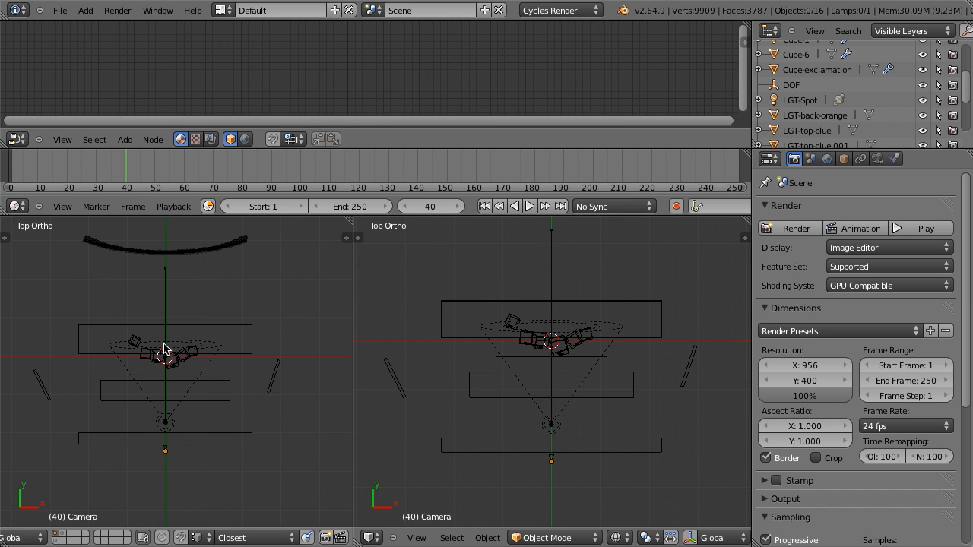
{"action": "key", "text": "alt+a"}
{"action": "key", "text": "alt+a"}
{"action": "key", "text": "shift+Left"}
{"action": "key", "text": "alt+a"}
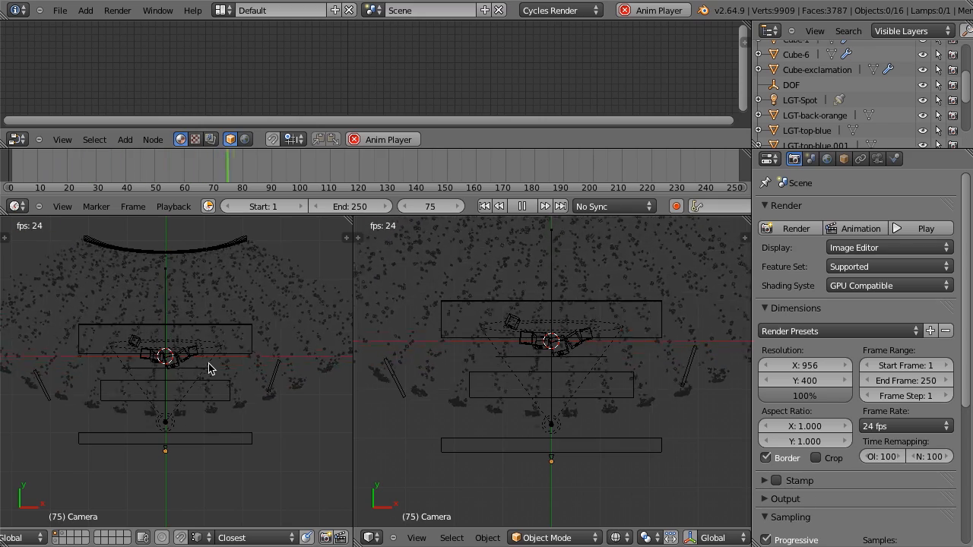
{"action": "key", "text": "alt+a"}
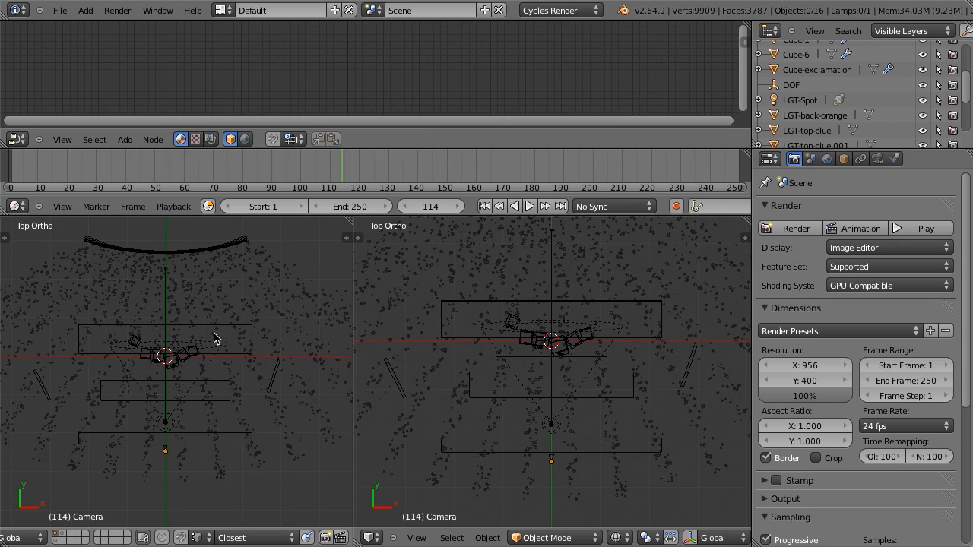
{"action": "key", "text": "shift+Left"}
- Select the curved emitter plane and bake its particle system cache
{"action": "right_click", "coordinate": [248, 240]}
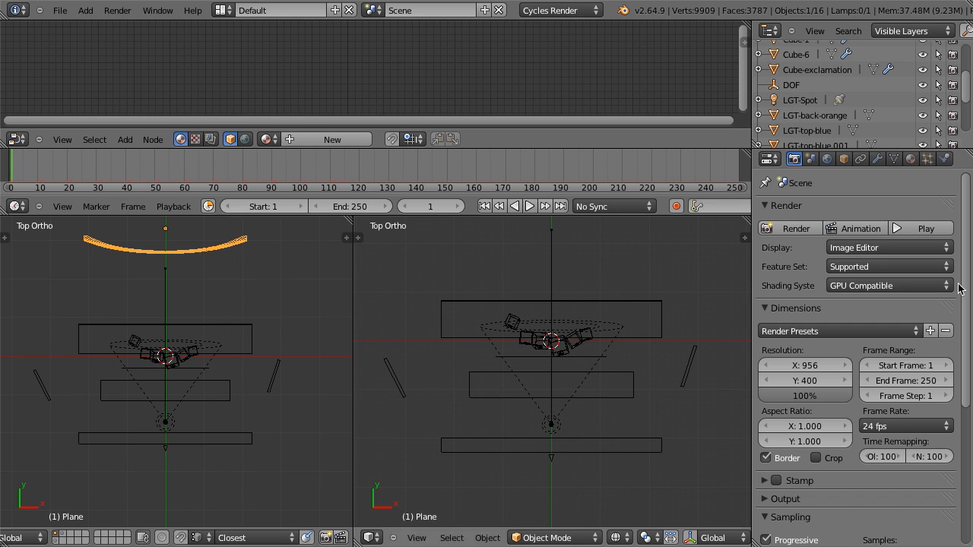
{"action": "left_click", "coordinate": [927, 158]}
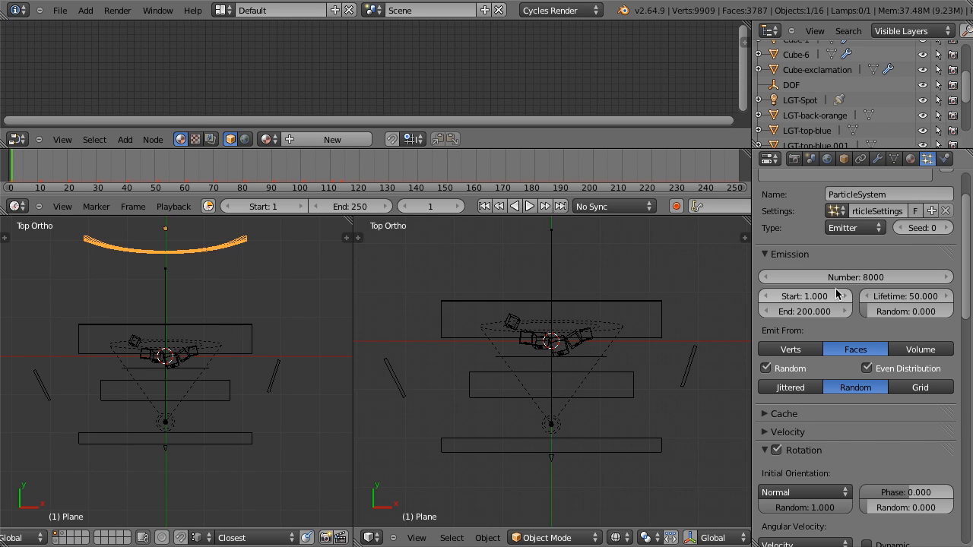
{"action": "left_click", "coordinate": [797, 414]}
{"action": "scroll", "coordinate": [796, 414], "scroll_direction": "down", "scroll_amount": 4}
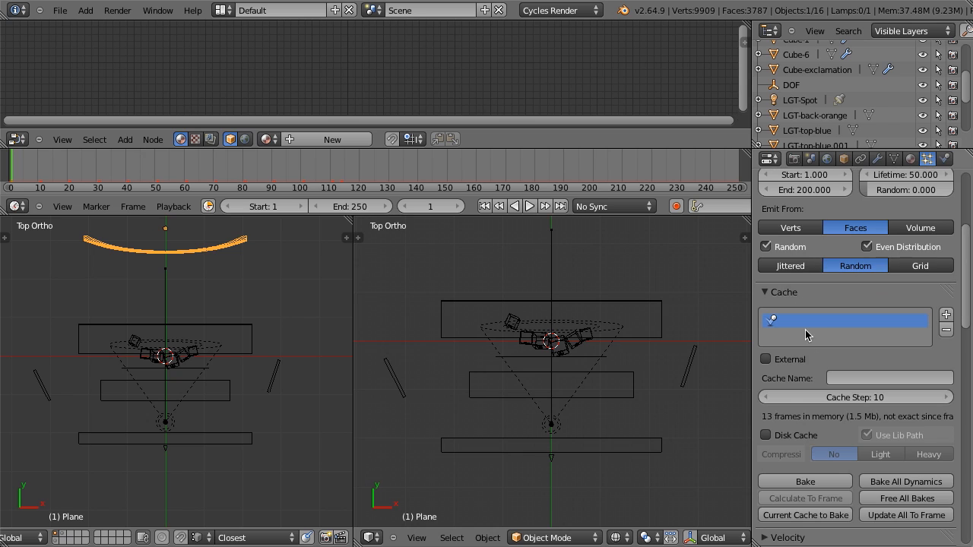
{"action": "scroll", "coordinate": [798, 399], "scroll_direction": "down", "scroll_amount": 2}
{"action": "left_click", "coordinate": [799, 421]}
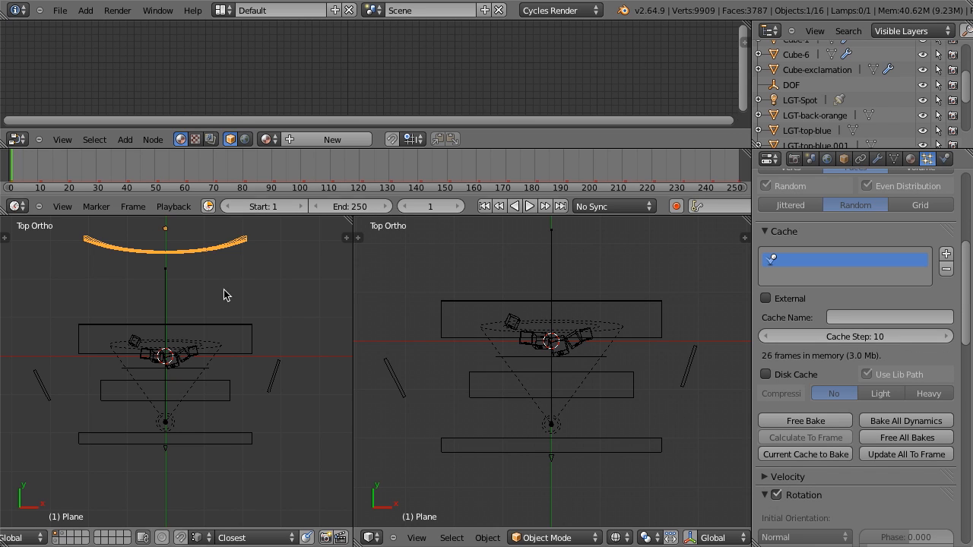
- Go to frame 55 and show the second viewport through the camera in solid shading
{"action": "left_click_drag", "start_coordinate": [38, 171], "coordinate": [138, 157]}
{"action": "middle_click_drag", "start_coordinate": [575, 457], "coordinate": [579, 453]}
{"action": "key", "text": "KP_0"}
{"action": "key", "text": "shift+z"}
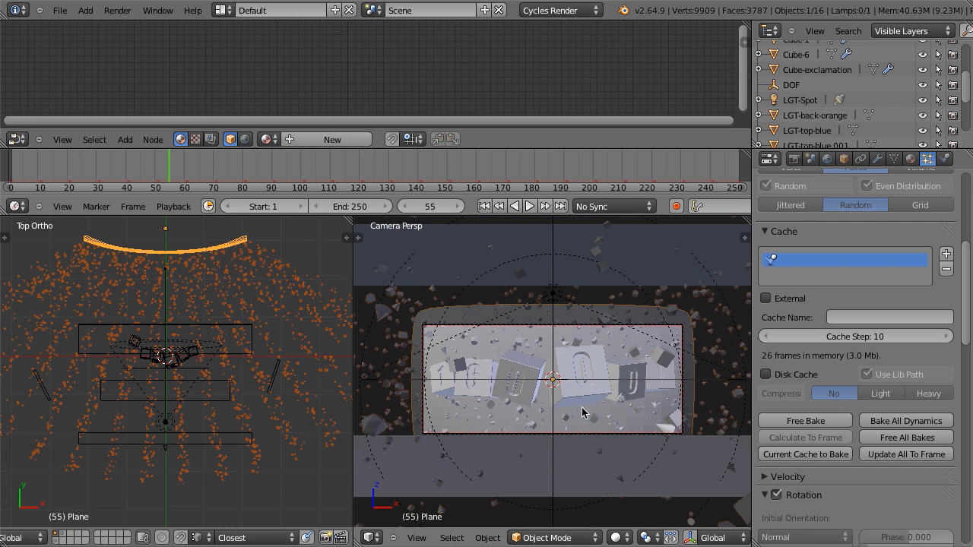
- Move through the baked particle animation to frame 99 and erase the freehand annotation stroke in the top view
{"action": "left_click_drag", "start_coordinate": [170, 176], "coordinate": [272, 163]}
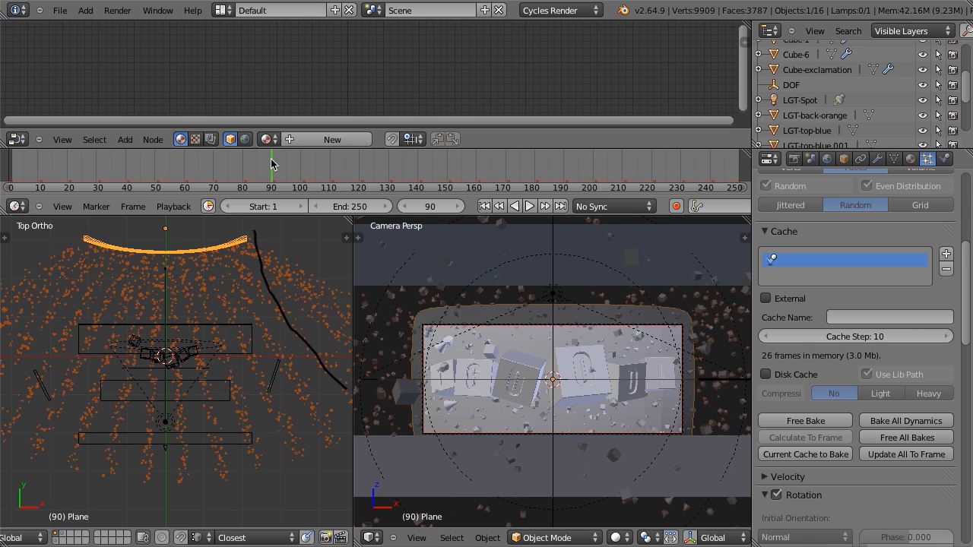
{"action": "scroll", "coordinate": [497, 399], "scroll_direction": "up", "scroll_amount": 2}
{"action": "scroll", "coordinate": [497, 387], "scroll_direction": "down", "scroll_amount": 2}
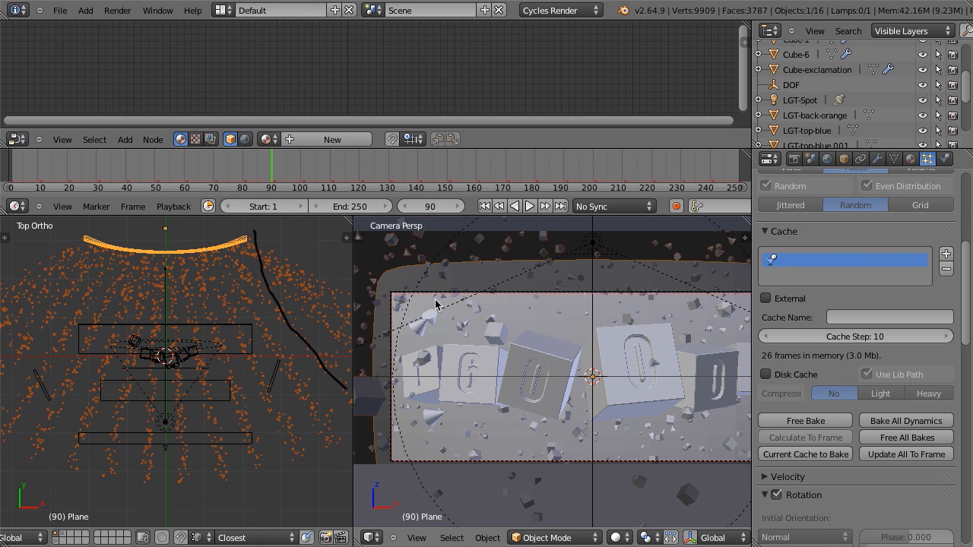
{"action": "left_click", "coordinate": [286, 165]}
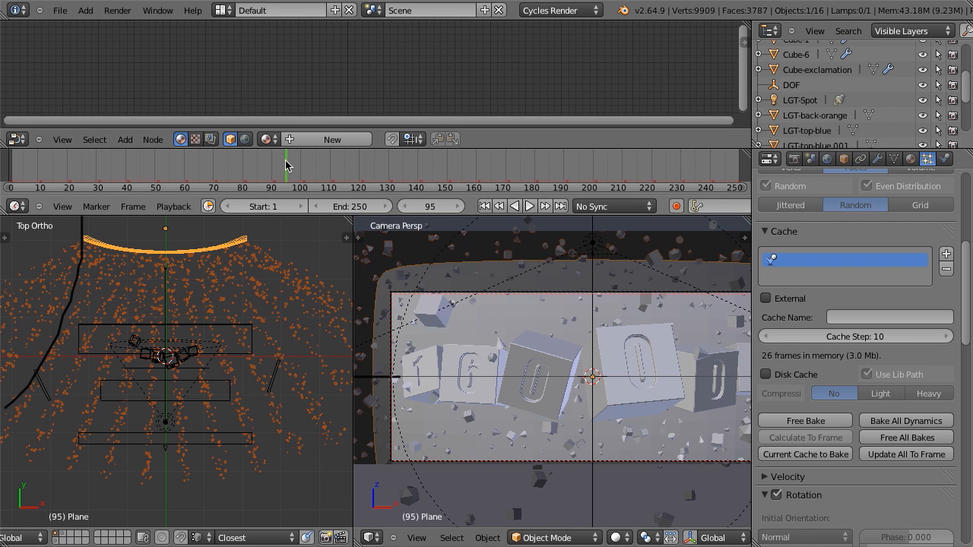
{"action": "left_click_drag", "start_coordinate": [286, 165], "coordinate": [299, 161]}
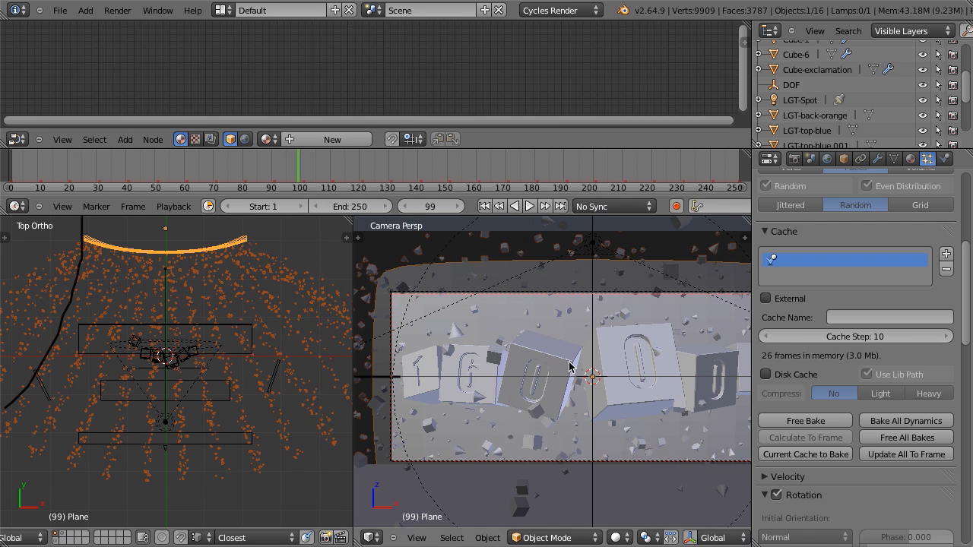
{"action": "scroll", "coordinate": [584, 373], "scroll_direction": "down", "scroll_amount": 2}
{"action": "scroll", "coordinate": [584, 372], "scroll_direction": "up", "scroll_amount": 2}
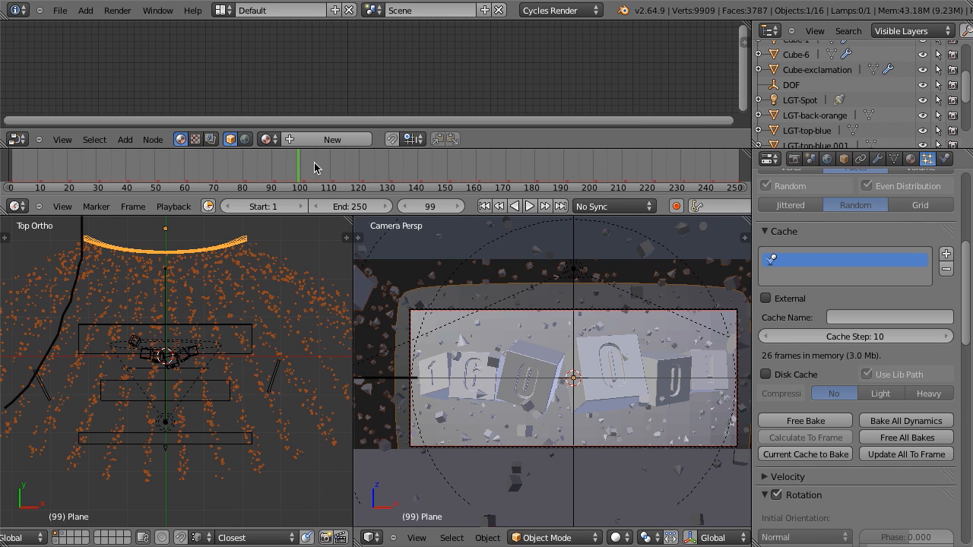
{"action": "right_click_drag", "start_coordinate": [84, 237], "coordinate": [61, 313]}
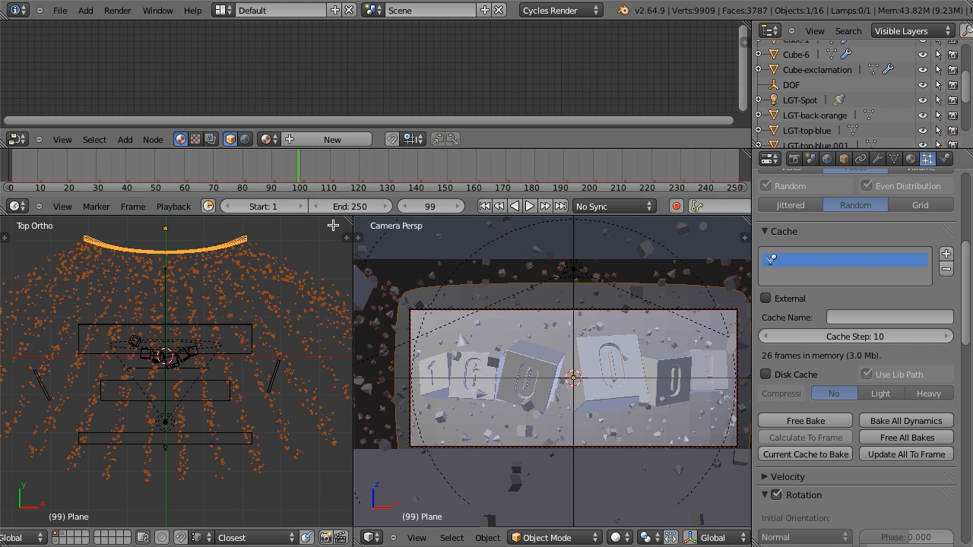
- Hide the emitter plane, DOF empty, spotlight and all light panels so only the cubes and the camera remain
{"action": "scroll", "coordinate": [174, 342], "scroll_direction": "up", "scroll_amount": 5}
{"action": "middle_click_drag", "start_coordinate": [207, 384], "coordinate": [217, 396], "text": "shift"}
{"action": "right_click", "coordinate": [105, 325]}
{"action": "right_click", "coordinate": [108, 340]}
{"action": "key", "text": "a"}
{"action": "scroll", "coordinate": [170, 431], "scroll_direction": "down", "scroll_amount": 3}
{"action": "key", "text": "b"}
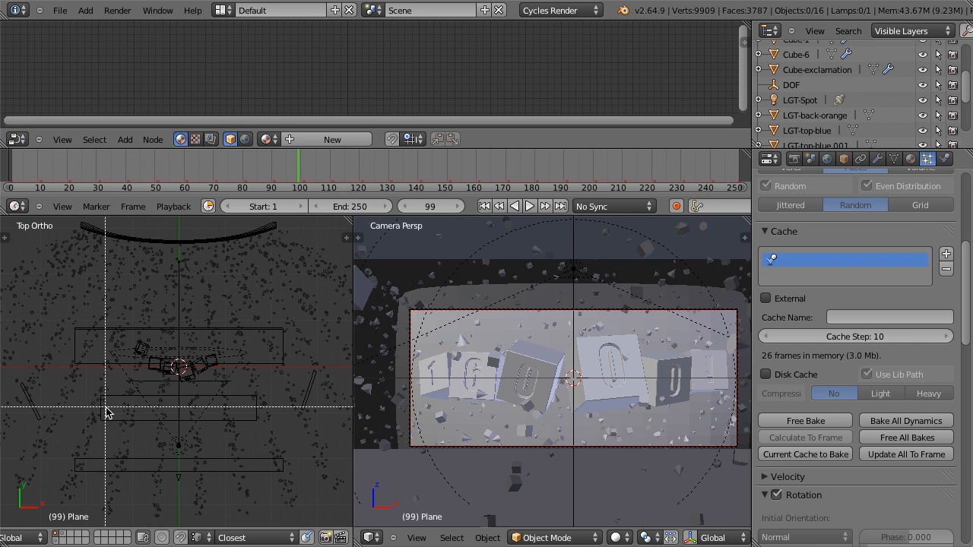
{"action": "left_click_drag", "start_coordinate": [69, 224], "coordinate": [345, 482]}
{"action": "key", "text": "b"}
{"action": "key", "text": "b"}
{"action": "left_click_drag", "start_coordinate": [31, 396], "coordinate": [41, 416]}
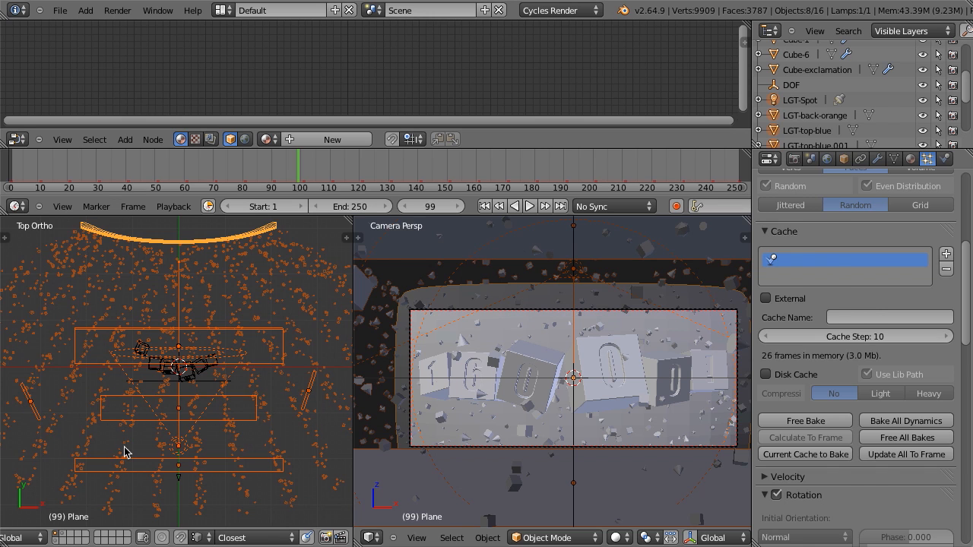
{"action": "key", "text": "h"}
{"action": "right_click", "coordinate": [242, 406]}
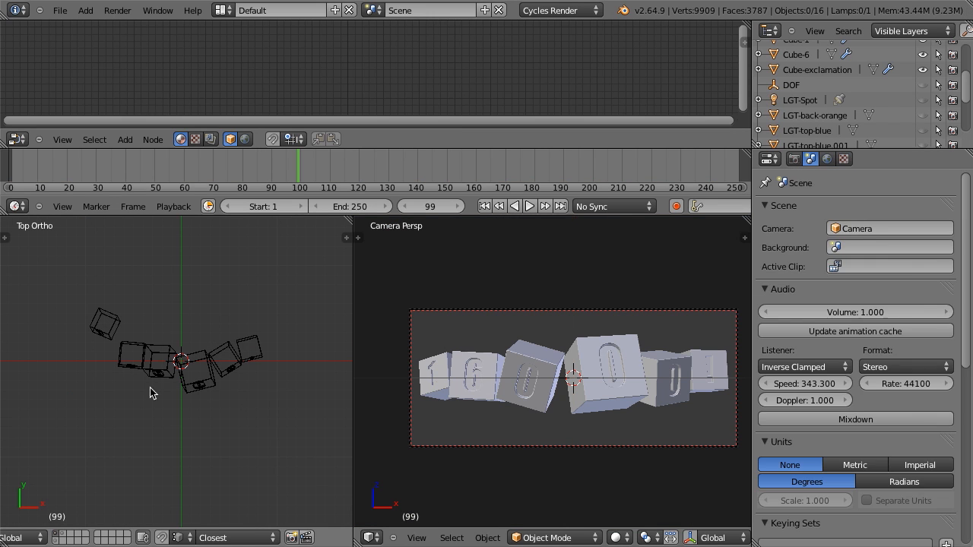
- Select all six cubes and insert a Location keyframe at frame 99
{"action": "right_click", "coordinate": [103, 325]}
{"action": "right_click", "coordinate": [133, 356], "text": "shift"}
{"action": "left_click_drag", "start_coordinate": [81, 297], "coordinate": [317, 432]}
{"action": "key", "text": "i"}
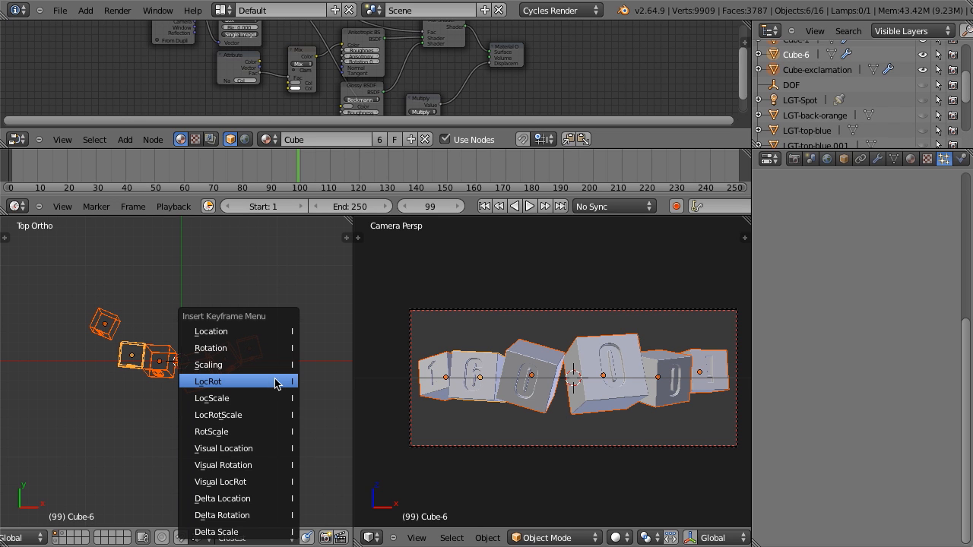
{"action": "left_click", "coordinate": [256, 332]}
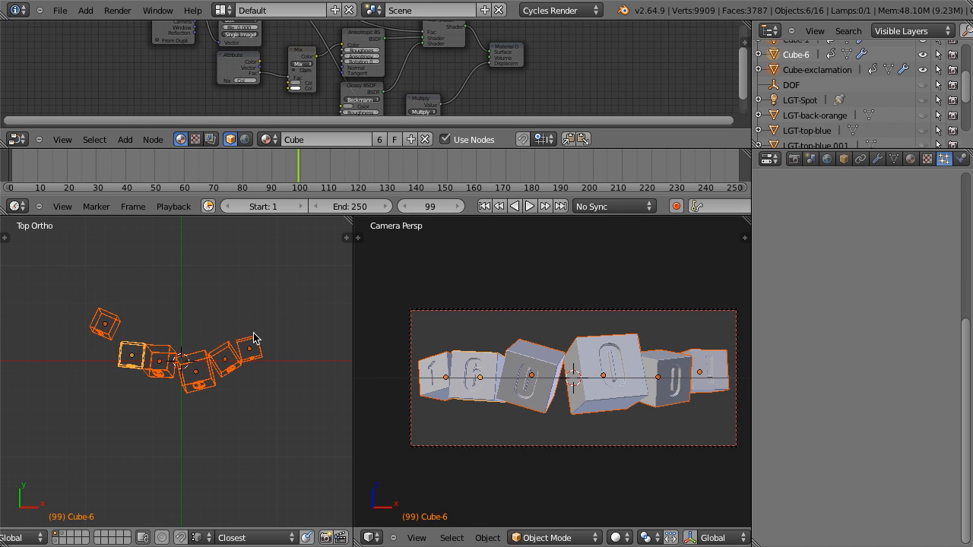
- At frame 193, move the six cubes along the Y axis toward the camera
{"action": "scroll", "coordinate": [243, 366], "scroll_direction": "down", "scroll_amount": 3}
{"action": "left_click_drag", "start_coordinate": [301, 173], "coordinate": [572, 169]}
{"action": "key", "text": "g"}
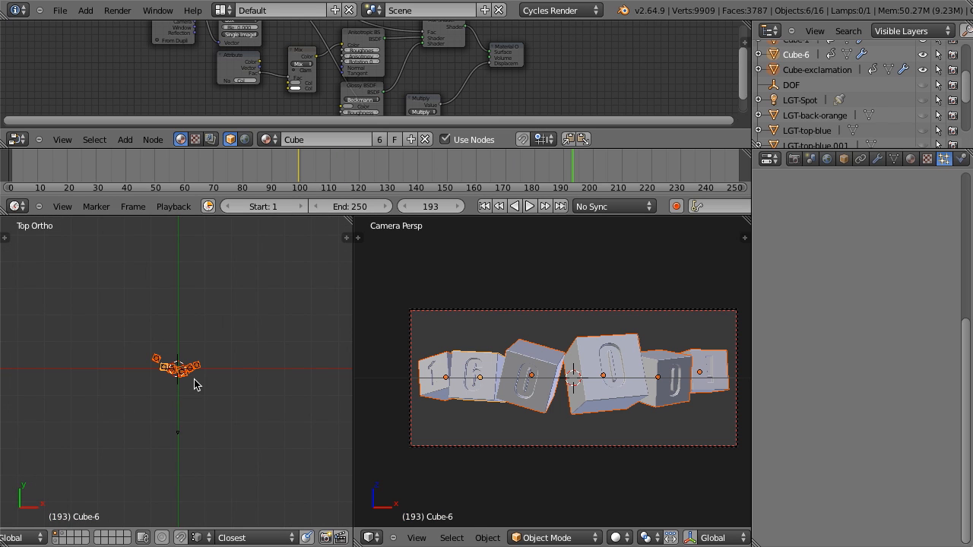
{"action": "key", "text": "y"}
{"action": "left_click", "coordinate": [203, 418]}
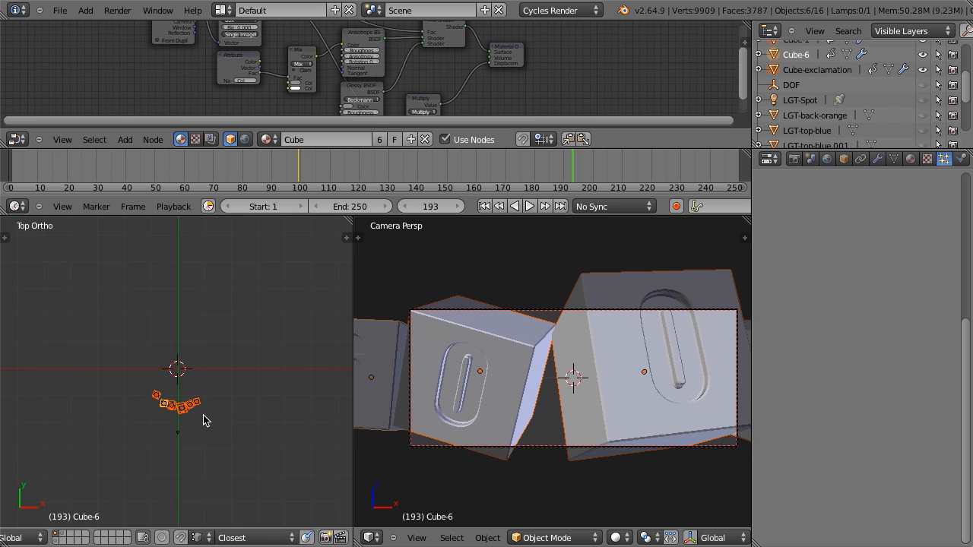
- Move the 1 cube and its neighbouring 6 cube outward along the X axis, away from the centre
{"action": "middle_click_drag", "start_coordinate": [235, 462], "coordinate": [227, 417], "text": "shift"}
{"action": "scroll", "coordinate": [185, 417], "scroll_direction": "up", "scroll_amount": 2}
{"action": "right_click", "coordinate": [113, 362]}
{"action": "key", "text": "g"}
{"action": "key", "text": "x"}
{"action": "left_click", "coordinate": [65, 354]}
{"action": "right_click", "coordinate": [135, 389]}
{"action": "key", "text": "g"}
{"action": "key", "text": "x"}
{"action": "left_click", "coordinate": [118, 390]}
{"action": "key", "text": "a"}
- Spread the exclamation cube and the remaining 0 cubes apart along the X axis
{"action": "right_click", "coordinate": [218, 374]}
{"action": "key", "text": "g"}
{"action": "key", "text": "x"}
{"action": "left_click", "coordinate": [277, 381]}
{"action": "right_click", "coordinate": [200, 388]}
{"action": "key", "text": "g"}
{"action": "key", "text": "x"}
{"action": "left_click", "coordinate": [201, 388]}
{"action": "right_click", "coordinate": [151, 389]}
{"action": "key", "text": "g"}
{"action": "key", "text": "x"}
{"action": "left_click", "coordinate": [184, 396]}
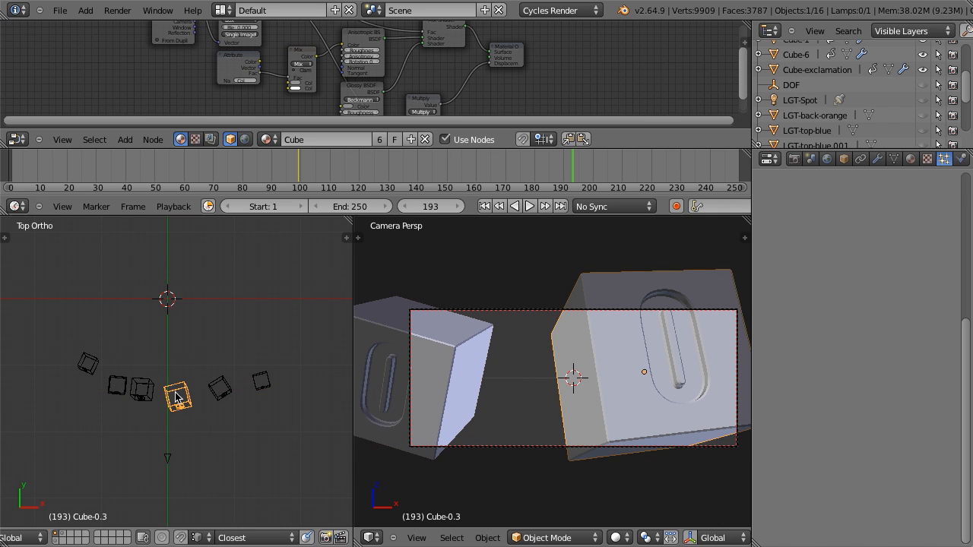
- Select all six cubes and insert a location keyframe at frame 193
{"action": "key", "text": "b"}
{"action": "left_click_drag", "start_coordinate": [41, 342], "coordinate": [323, 427]}
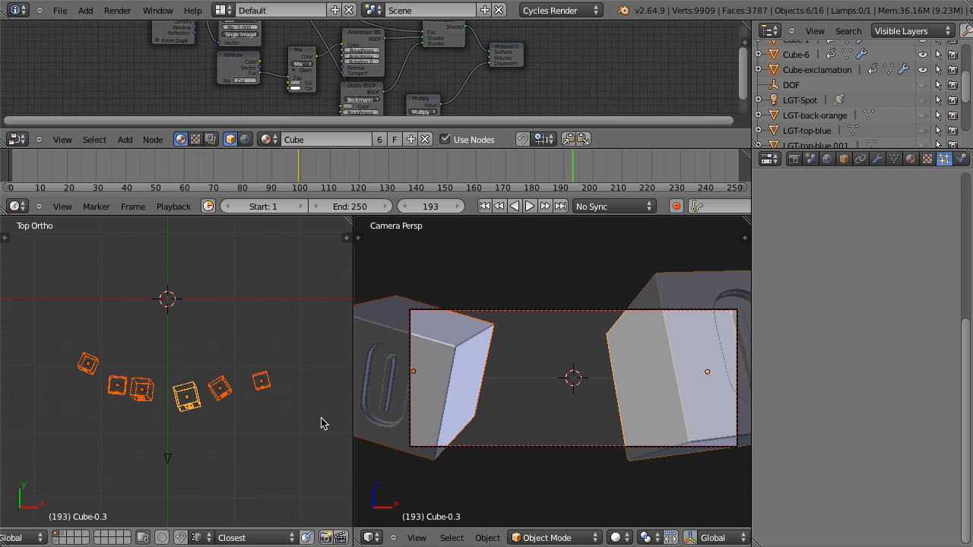
{"action": "key", "text": "i"}
{"action": "left_click", "coordinate": [275, 314]}
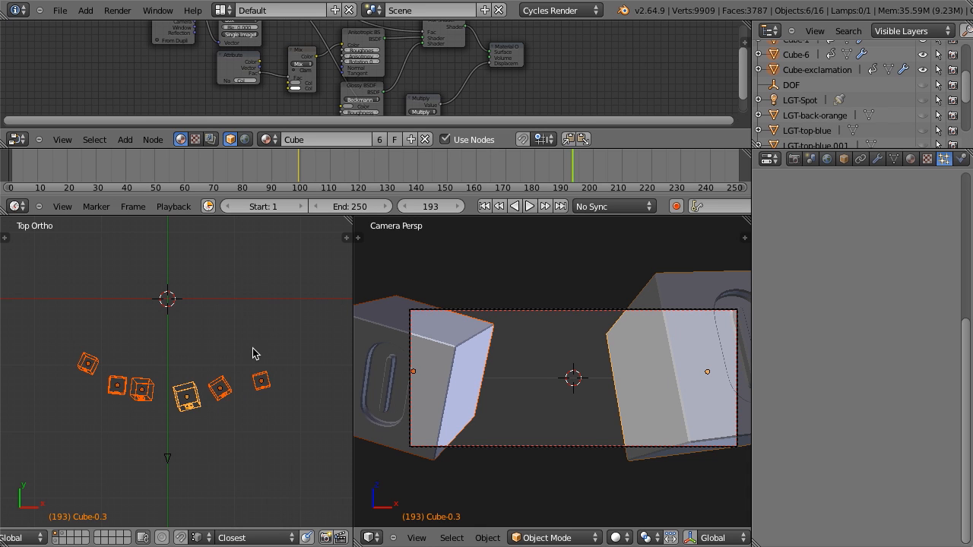
- Step backward frame by frame from frame 193 to examine how the cubes move in the camera view
{"action": "scroll", "coordinate": [253, 351], "scroll_direction": "down", "scroll_amount": 1}
{"action": "key", "text": "Left"}
{"action": "key", "text": "Left"}
{"action": "key", "text": "Left"}
{"action": "key", "text": "Left"}
{"action": "key", "text": "Left"}
{"action": "key", "text": "Left"}
{"action": "key", "text": "Left"}
{"action": "key", "text": "Left"}
{"action": "key", "text": "Left"}
{"action": "key", "text": "Left"}
{"action": "key", "text": "Left"}
{"action": "key", "text": "Left"}
{"action": "key", "text": "Left"}
{"action": "key", "text": "Left"}
{"action": "key", "text": "Left"}
{"action": "key", "text": "Left"}
{"action": "key", "text": "Left"}
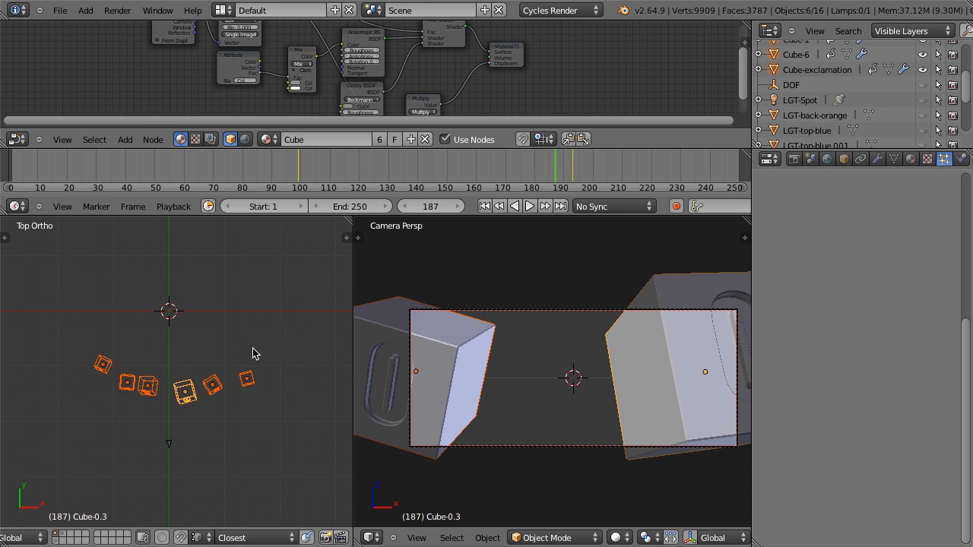
{"action": "key", "text": "Left"}
{"action": "key", "text": "Left"}
{"action": "key", "text": "Left"}
{"action": "key", "text": "Left"}
{"action": "key", "text": "Left"}
{"action": "key", "text": "Left"}
{"action": "key", "text": "Left"}
{"action": "key", "text": "Left"}
{"action": "key", "text": "Left"}
{"action": "key", "text": "Left"}
{"action": "key", "text": "Left"}
{"action": "key", "text": "Left"}
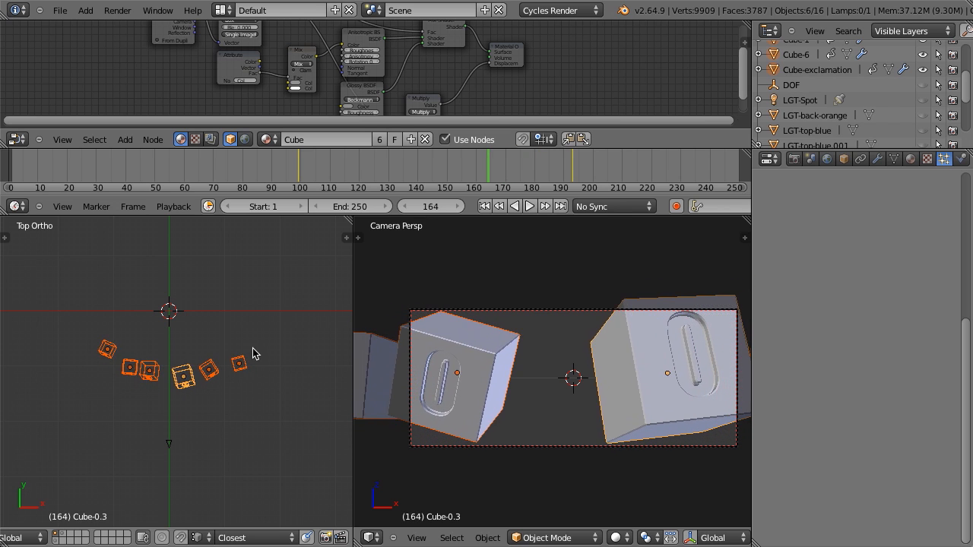
- At frame 1, move the six cubes along the Y axis away from the camera, behind the world origin
{"action": "key", "text": "shift+Left"}
{"action": "middle_click_drag", "start_coordinate": [253, 348], "coordinate": [238, 410], "text": "shift"}
{"action": "key", "text": "g"}
{"action": "key", "text": "y"}
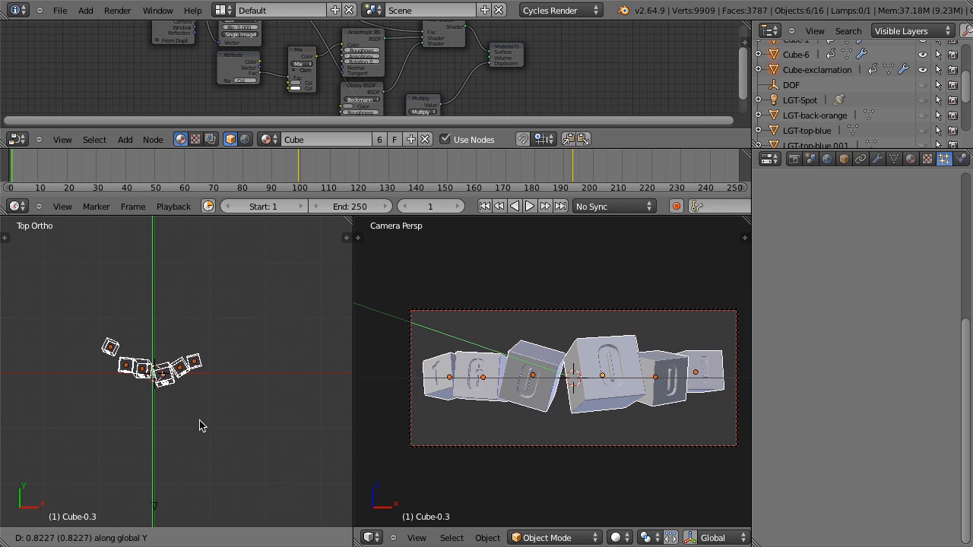
{"action": "left_click", "coordinate": [203, 353]}
- Move the 1 cube and the 6 cube inward along the X axis toward the centre of the row
{"action": "key", "text": "a"}
{"action": "right_click", "coordinate": [111, 278]}
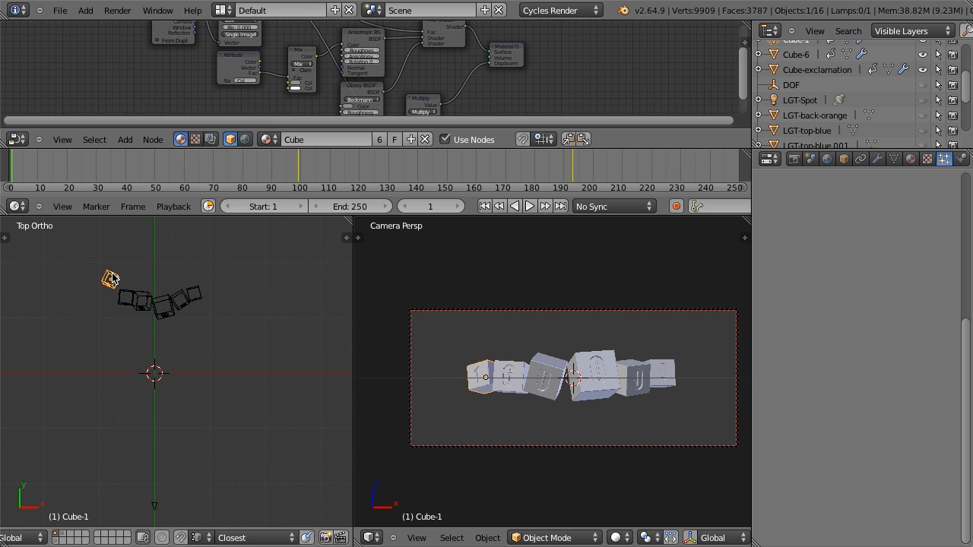
{"action": "key", "text": "g"}
{"action": "key", "text": "x"}
{"action": "left_click", "coordinate": [127, 274]}
{"action": "right_click", "coordinate": [123, 294]}
{"action": "key", "text": "g"}
{"action": "key", "text": "x"}
{"action": "left_click", "coordinate": [130, 295]}
- Move Cube-0.3, the 0 cube beside it and the exclamation cube inward to tighten their side of the row
{"action": "right_click", "coordinate": [163, 302]}
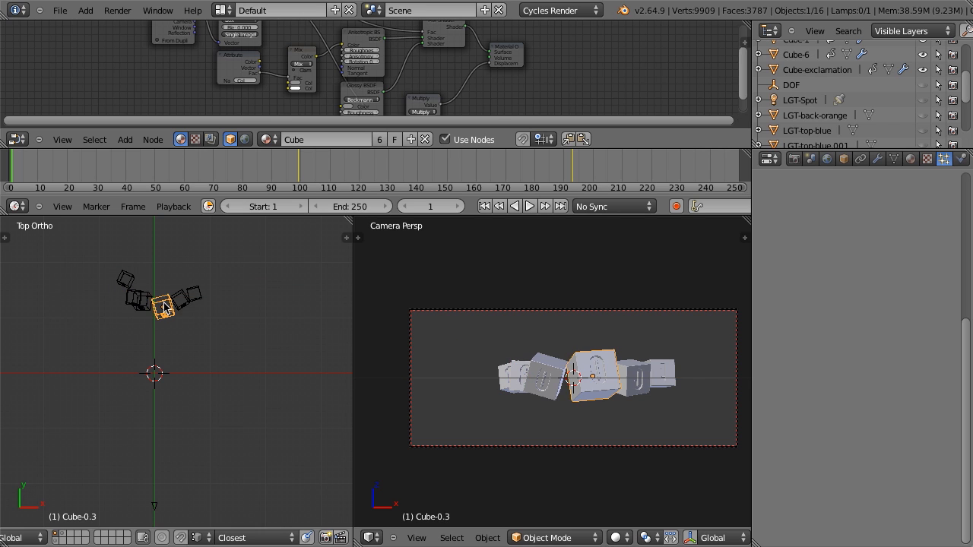
{"action": "key", "text": "g"}
{"action": "left_click", "coordinate": [156, 297]}
{"action": "right_click", "coordinate": [184, 295]}
{"action": "key", "text": "g"}
{"action": "left_click", "coordinate": [170, 287]}
{"action": "right_click", "coordinate": [190, 288]}
{"action": "key", "text": "g"}
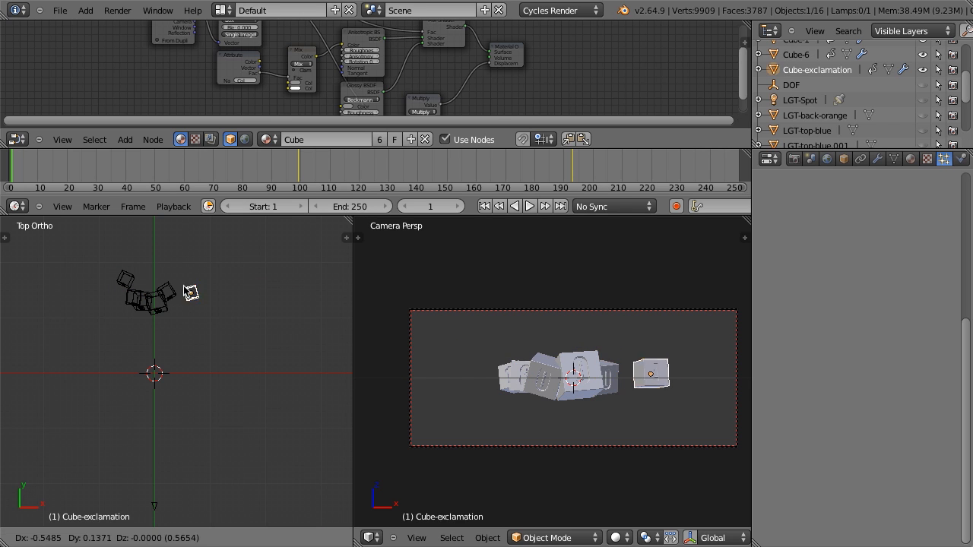
{"action": "left_click", "coordinate": [173, 282]}
- Nudge the first 0 cube, the 6 cube and the 1 cube closer to the centre and select all six cubes
{"action": "key", "text": "a"}
{"action": "right_click", "coordinate": [140, 303]}
{"action": "key", "text": "g"}
{"action": "left_click", "coordinate": [143, 299]}
{"action": "right_click", "coordinate": [133, 298]}
{"action": "key", "text": "g"}
{"action": "left_click", "coordinate": [135, 295]}
{"action": "right_click", "coordinate": [125, 279]}
{"action": "key", "text": "g"}
{"action": "left_click_drag", "start_coordinate": [88, 245], "coordinate": [202, 332]}
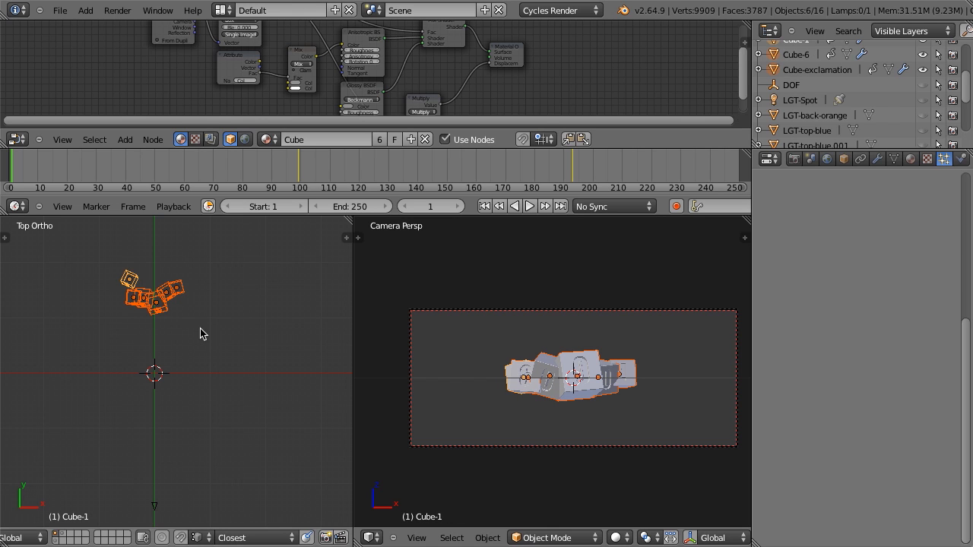
- Insert a keyframe for the six selected cubes at frame 1 and advance the animation to frame 99
{"action": "key", "text": "i"}
{"action": "left_click", "coordinate": [196, 317]}
{"action": "key", "text": "Right"}
{"action": "key", "text": "Right"}
{"action": "key", "text": "Right"}
{"action": "key", "text": "Right"}
{"action": "key", "text": "Right"}
{"action": "key", "text": "Right"}
{"action": "key", "text": "Right"}
{"action": "key", "text": "Right"}
{"action": "key", "text": "Right"}
{"action": "key", "text": "Right"}
{"action": "key", "text": "Right"}
{"action": "key", "text": "Right"}
{"action": "key", "text": "Right"}
{"action": "key", "text": "Right"}
{"action": "key", "text": "Right"}
{"action": "key", "text": "Right"}
{"action": "key", "text": "Right"}
{"action": "key", "text": "Right"}
{"action": "key", "text": "Right"}
{"action": "key", "text": "Right"}
{"action": "key", "text": "Right"}
{"action": "key", "text": "Right"}
{"action": "key", "text": "Right"}
{"action": "key", "text": "Right"}
{"action": "key", "text": "Right"}
{"action": "key", "text": "Right"}
{"action": "key", "text": "Right"}
{"action": "key", "text": "Right"}
{"action": "key", "text": "Right"}
{"action": "key", "text": "Right"}
{"action": "key", "text": "Right"}
{"action": "key", "text": "Right"}
{"action": "key", "text": "Right"}
{"action": "key", "text": "Right"}
{"action": "key", "text": "Right"}
{"action": "key", "text": "Right"}
{"action": "key", "text": "Right"}
{"action": "key", "text": "Right"}
{"action": "key", "text": "Right"}
{"action": "key", "text": "Right"}
{"action": "key", "text": "Right"}
{"action": "key", "text": "Right"}
{"action": "key", "text": "Right"}
{"action": "key", "text": "Right"}
{"action": "key", "text": "Right"}
{"action": "key", "text": "Right"}
{"action": "key", "text": "Right"}
{"action": "key", "text": "Right"}
{"action": "key", "text": "Right"}
{"action": "key", "text": "Right"}
{"action": "key", "text": "Right"}
{"action": "key", "text": "Right"}
{"action": "key", "text": "Right"}
{"action": "key", "text": "Right"}
{"action": "key", "text": "Right"}
{"action": "key", "text": "Right"}
{"action": "key", "text": "Right"}
{"action": "key", "text": "Right"}
{"action": "key", "text": "Right"}
{"action": "key", "text": "Right"}
{"action": "key", "text": "Right"}
{"action": "key", "text": "Right"}
{"action": "key", "text": "Right"}
{"action": "key", "text": "Right"}
{"action": "key", "text": "Right"}
{"action": "key", "text": "Right"}
{"action": "key", "text": "Right"}
{"action": "key", "text": "Right"}
{"action": "key", "text": "Right"}
{"action": "key", "text": "Right"}
{"action": "key", "text": "Right"}
{"action": "key", "text": "Right"}
{"action": "key", "text": "Right"}
{"action": "key", "text": "Right"}
{"action": "key", "text": "Right"}
{"action": "key", "text": "Right"}
{"action": "key", "text": "Right"}
{"action": "key", "text": "Right"}
{"action": "key", "text": "Right"}
{"action": "key", "text": "Right"}
{"action": "key", "text": "Right"}
{"action": "key", "text": "Right"}
{"action": "key", "text": "Right"}
{"action": "key", "text": "Right"}
{"action": "key", "text": "Right"}
{"action": "key", "text": "Right"}
{"action": "key", "text": "Right"}
{"action": "key", "text": "Left"}
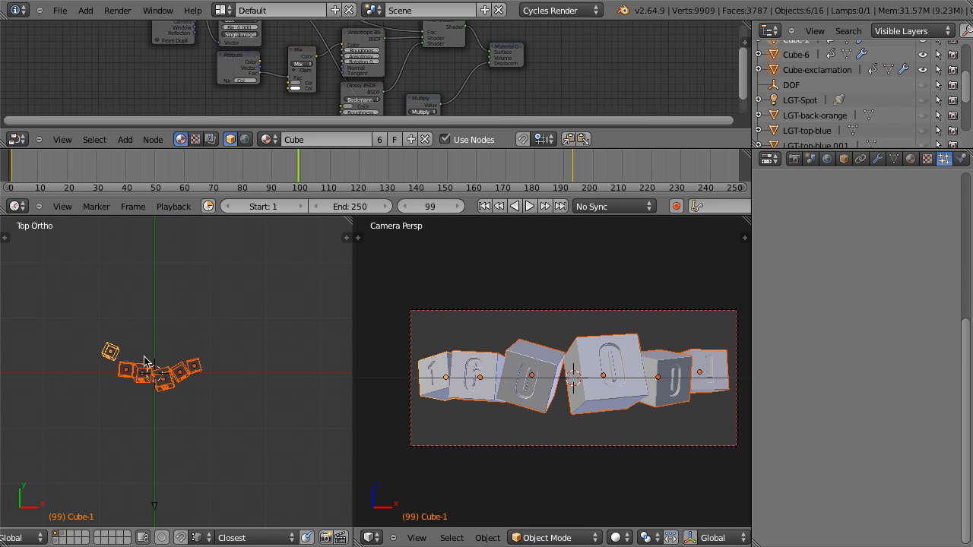
- Show all scene layers with nothing selected and enable Progressive Refine in the render performance settings
{"action": "key", "text": "grave"}
{"action": "key", "text": "a"}
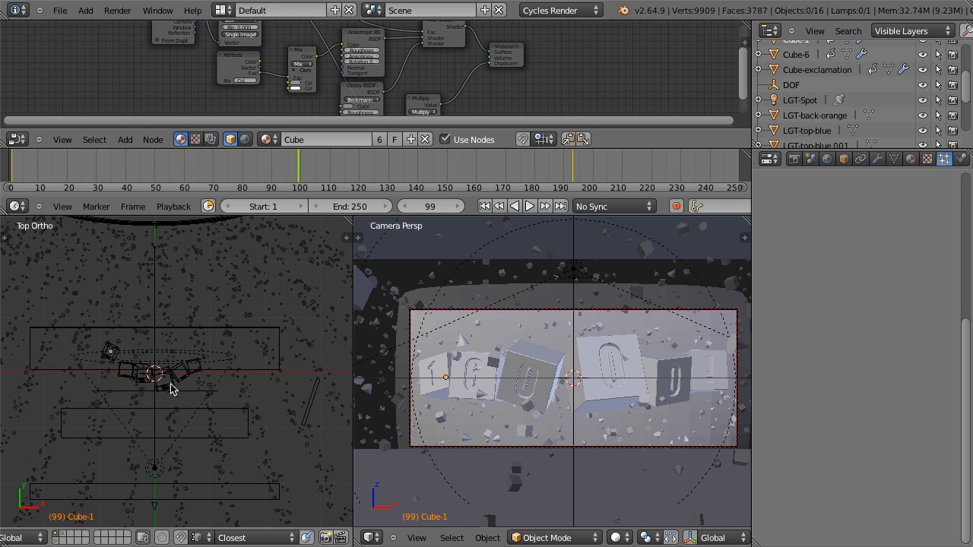
{"action": "left_click", "coordinate": [794, 158]}
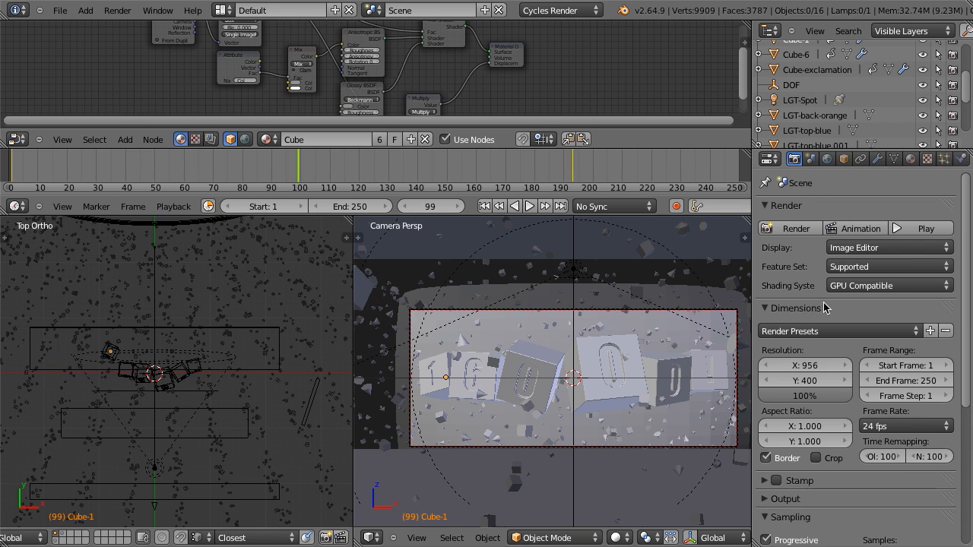
{"action": "scroll", "coordinate": [841, 339], "scroll_direction": "down", "scroll_amount": 5}
{"action": "left_click", "coordinate": [795, 502]}
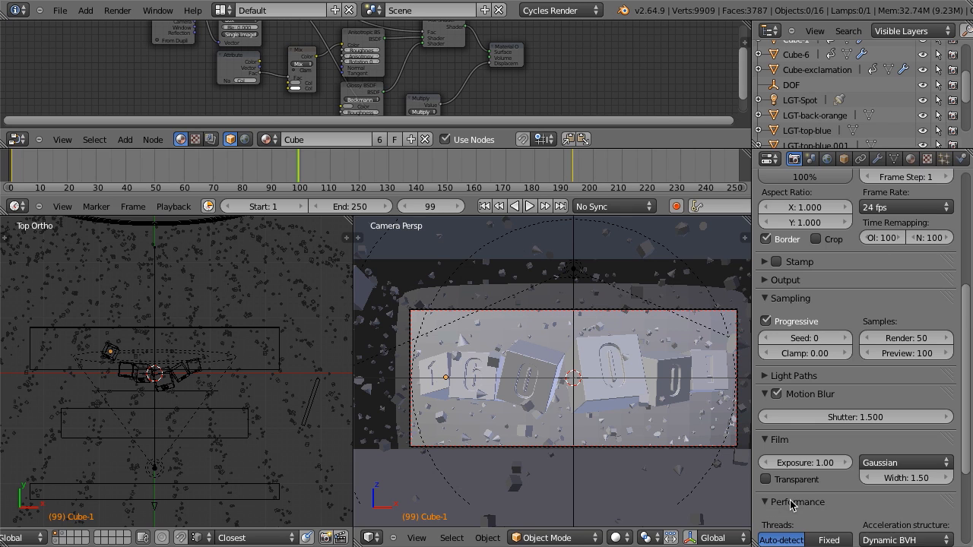
{"action": "scroll", "coordinate": [795, 495], "scroll_direction": "down", "scroll_amount": 4}
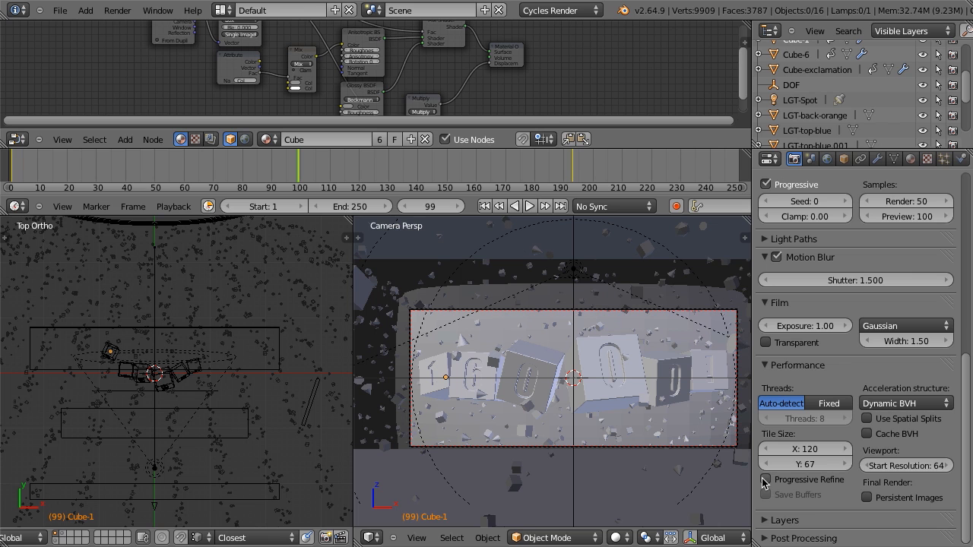
- Render frame 99 as a still image, return to the editing layout and save the file
{"action": "scroll", "coordinate": [855, 259], "scroll_direction": "up", "scroll_amount": 10}
{"action": "left_click", "coordinate": [795, 228]}
{"action": "key", "text": "ctrl+Up"}
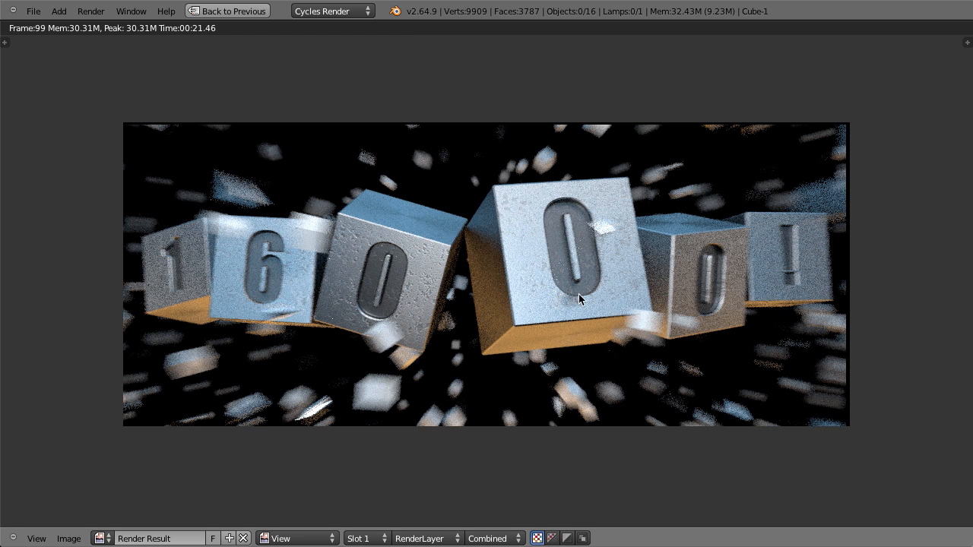
{"action": "key", "text": "Escape"}
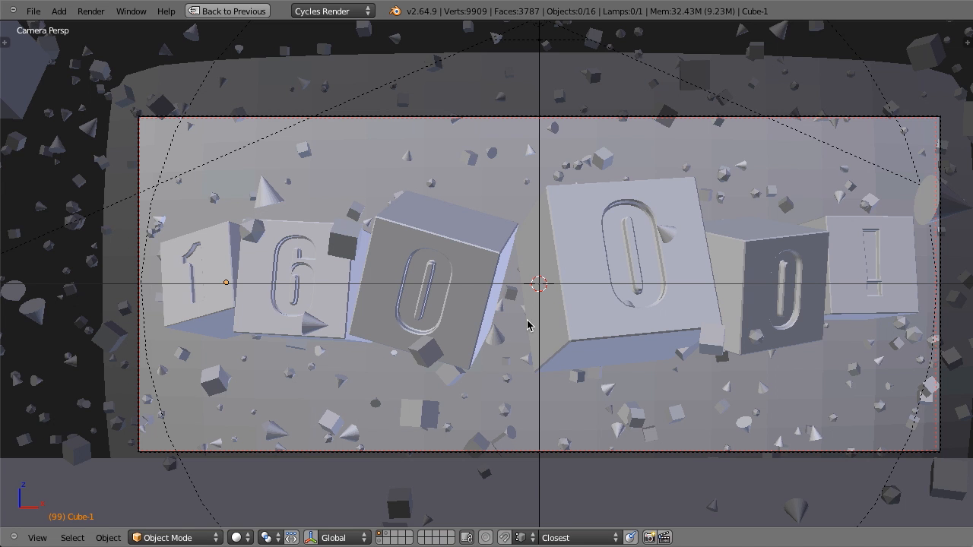
{"action": "key", "text": "ctrl+Up"}
{"action": "middle_click_drag", "start_coordinate": [598, 381], "coordinate": [584, 362], "text": "shift"}
{"action": "key", "text": "ctrl+s"}
{"action": "left_click", "coordinate": [584, 362]}
{"action": "scroll", "coordinate": [584, 366], "scroll_direction": "up", "scroll_amount": 2}
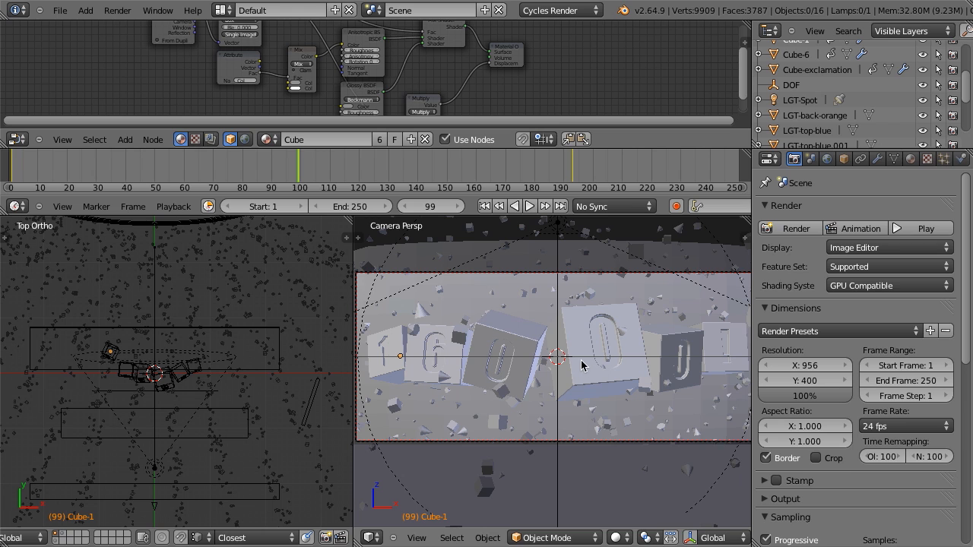
- Move the curved particle emitter plane to the second scene layer and display only that layer
{"action": "right_click", "coordinate": [169, 228]}
{"action": "scroll", "coordinate": [196, 294], "scroll_direction": "down", "scroll_amount": 2}
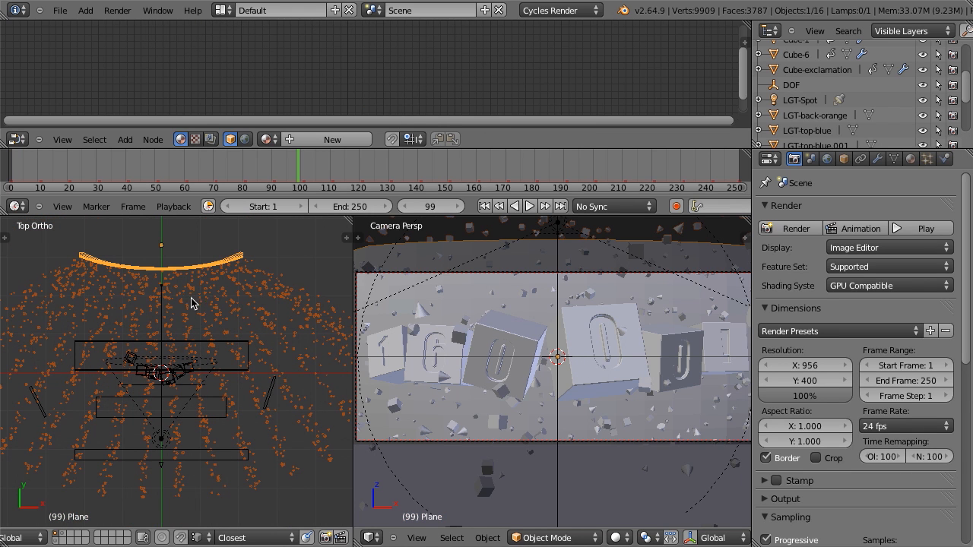
{"action": "key", "text": "m"}
{"action": "left_click", "coordinate": [296, 431]}
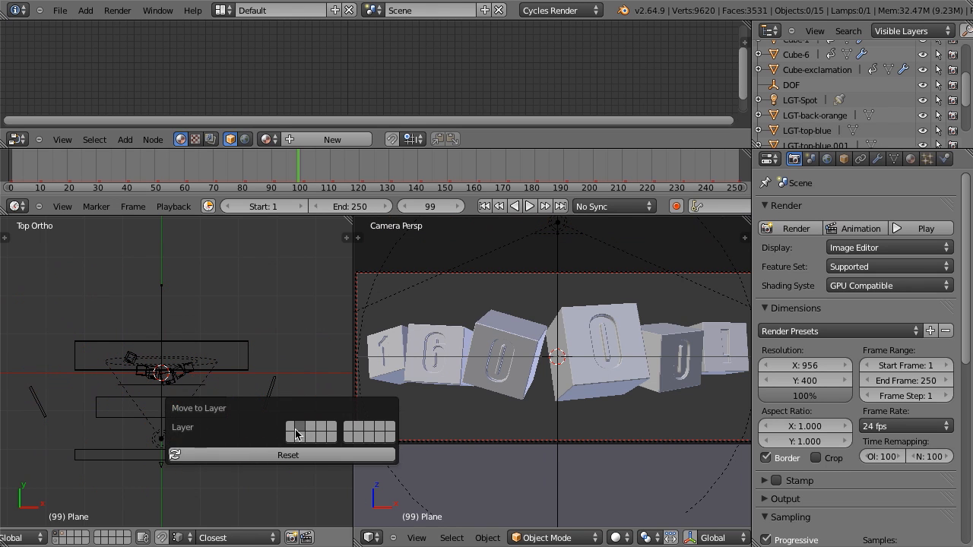
{"action": "left_click", "coordinate": [64, 540]}
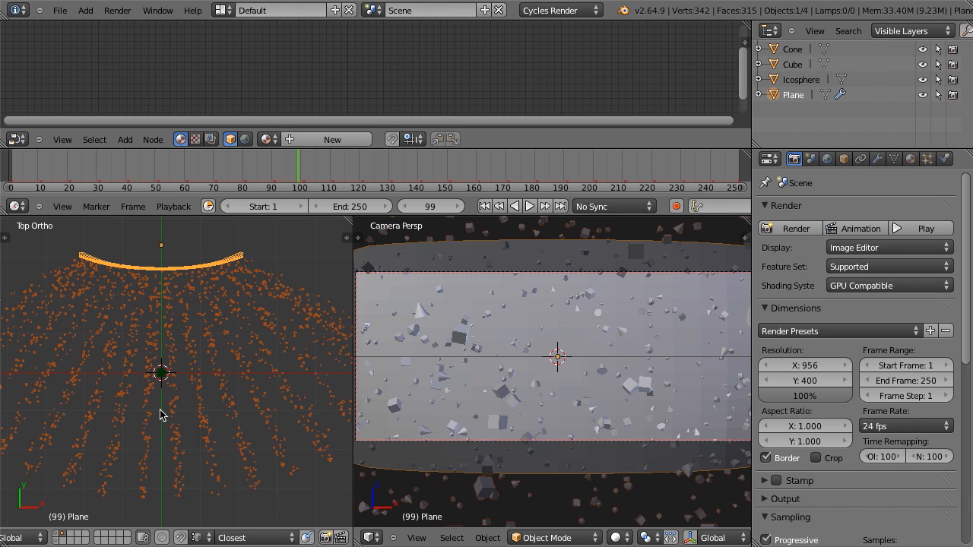
- Move the Cone, Cube and Icosphere particle objects to the third layer and display only layers one and two
{"action": "key", "text": "a"}
{"action": "scroll", "coordinate": [163, 380], "scroll_direction": "up", "scroll_amount": 3}
{"action": "key", "text": "b"}
{"action": "key", "text": "Escape"}
{"action": "key", "text": "a"}
{"action": "scroll", "coordinate": [184, 420], "scroll_direction": "down", "scroll_amount": 4}
{"action": "key", "text": "b"}
{"action": "middle_click_drag", "start_coordinate": [114, 255], "coordinate": [195, 274]}
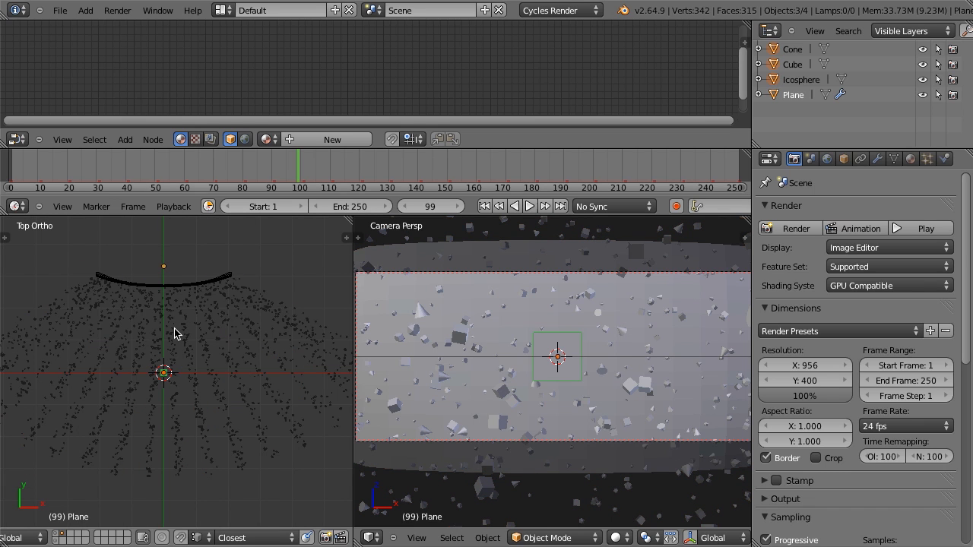
{"action": "key", "text": "m"}
{"action": "left_click", "coordinate": [318, 359]}
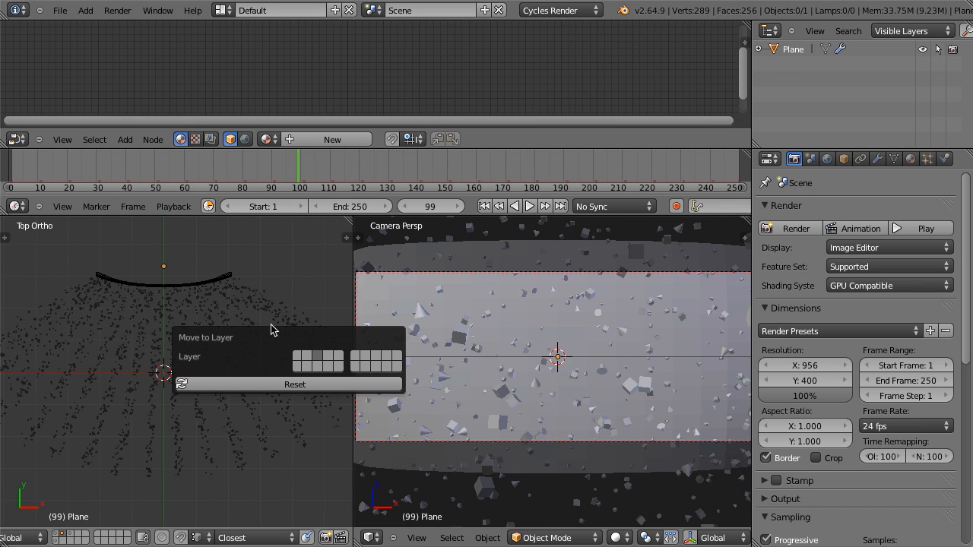
{"action": "left_click", "coordinate": [56, 536]}
{"action": "left_click", "coordinate": [68, 534], "text": "shift"}
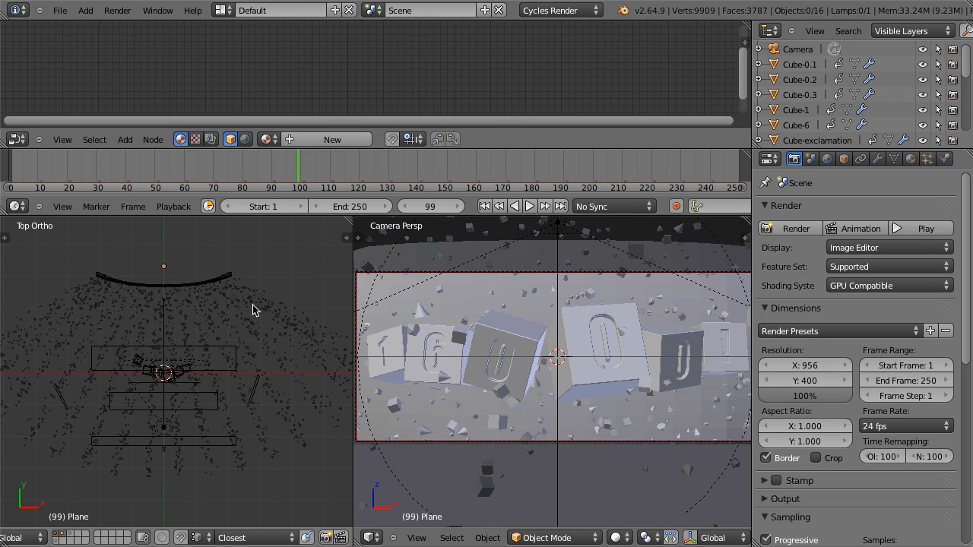
- Rename the existing render layer as Text and limit it to the first scene layer
{"action": "scroll", "coordinate": [805, 175], "scroll_direction": "down", "scroll_amount": 15}
{"action": "scroll", "coordinate": [838, 184], "scroll_direction": "up", "scroll_amount": 11}
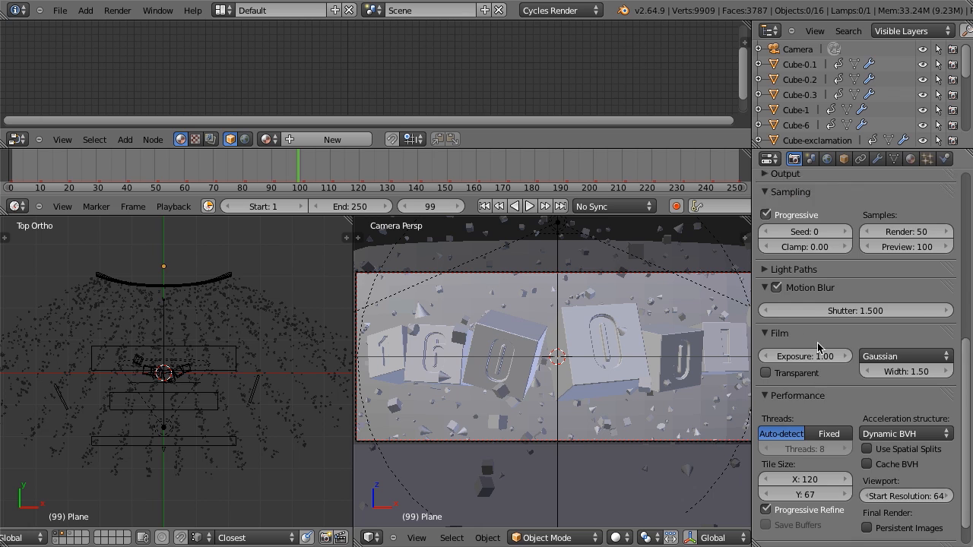
{"action": "scroll", "coordinate": [827, 210], "scroll_direction": "down", "scroll_amount": 8}
{"action": "left_click", "coordinate": [807, 259]}
{"action": "left_click", "coordinate": [807, 275]}
{"action": "left_click", "coordinate": [807, 293]}
{"action": "left_click", "coordinate": [806, 312]}
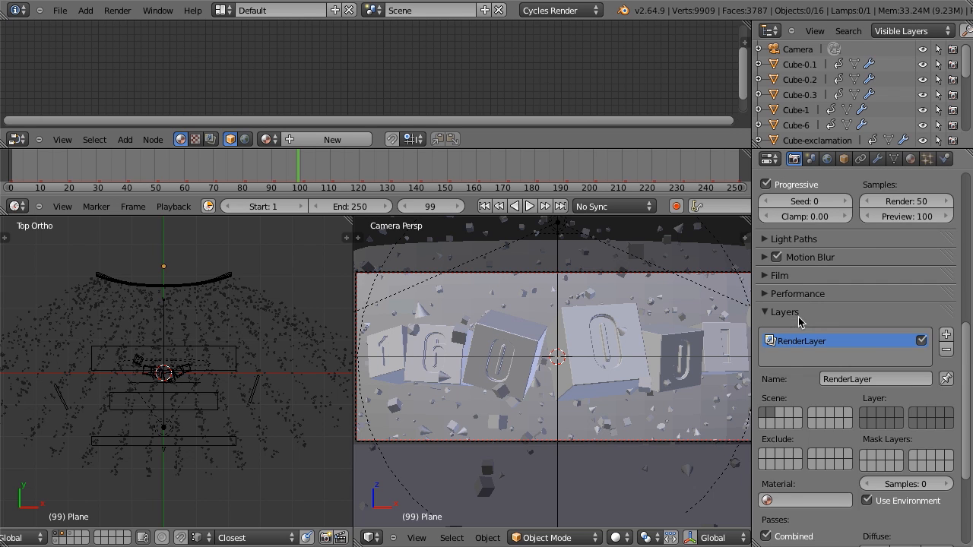
{"action": "scroll", "coordinate": [842, 306], "scroll_direction": "down", "scroll_amount": 4}
{"action": "left_click", "coordinate": [857, 257]}
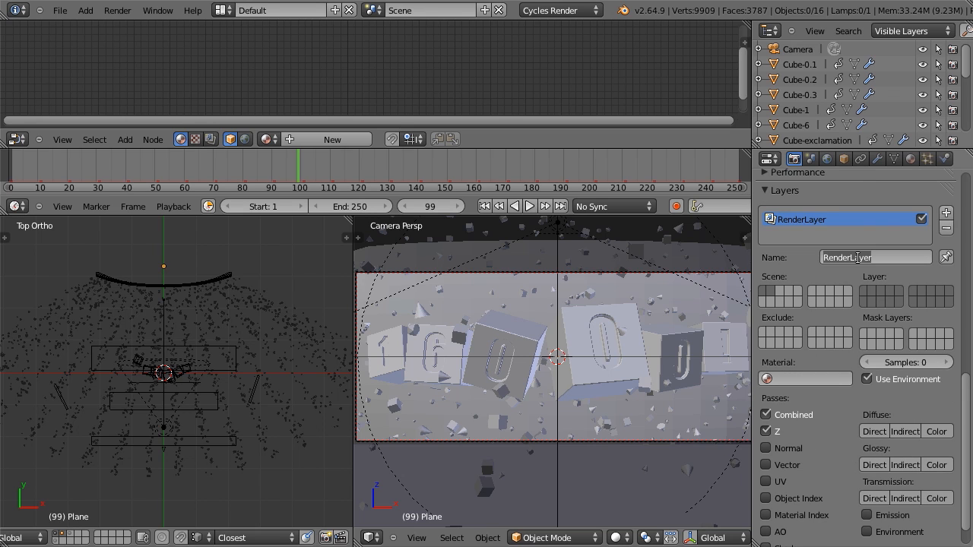
{"action": "type", "text": "Text"}
{"action": "key", "text": "Return"}
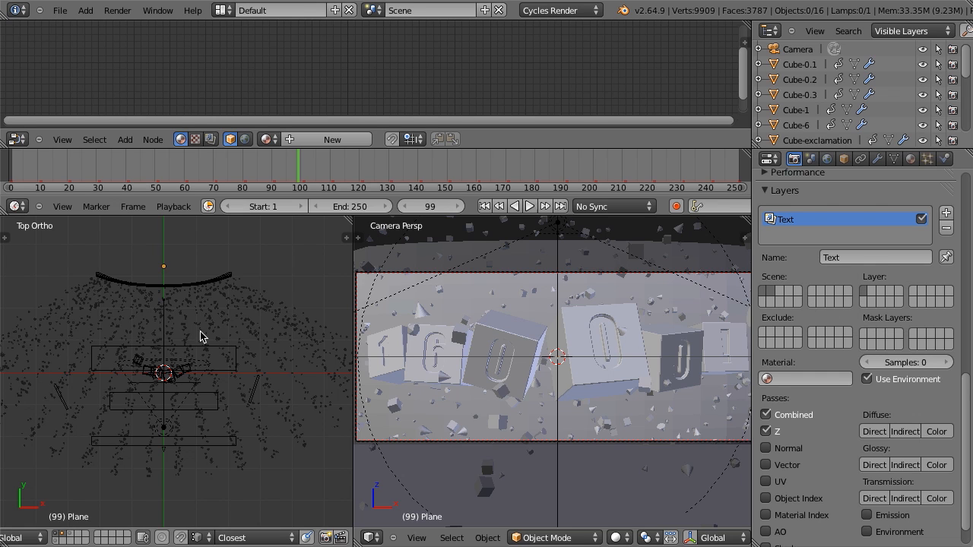
- Add a render layer named Particles that uses the second scene layer, with the first layer as its mask layer
{"action": "left_click", "coordinate": [946, 213]}
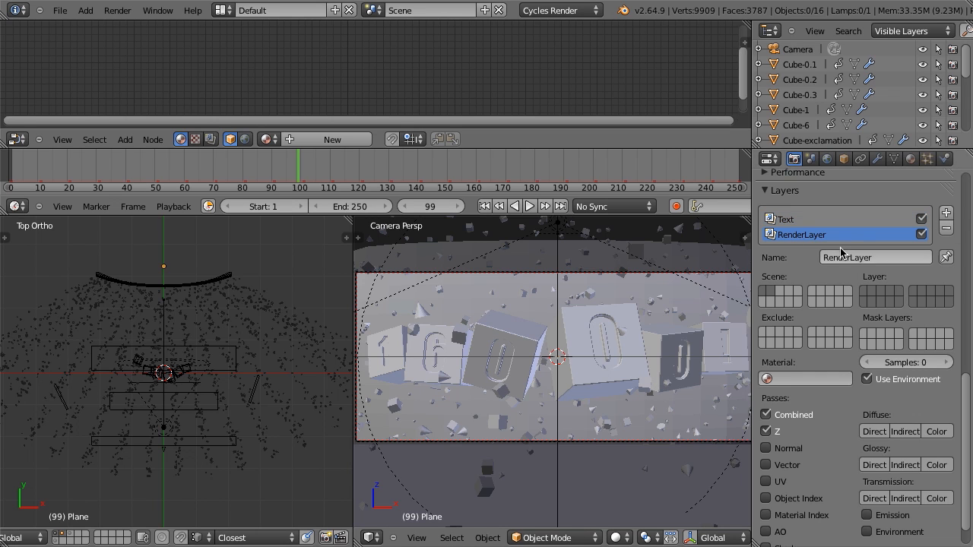
{"action": "left_click", "coordinate": [865, 258]}
{"action": "type", "text": "Particles"}
{"action": "key", "text": "Return"}
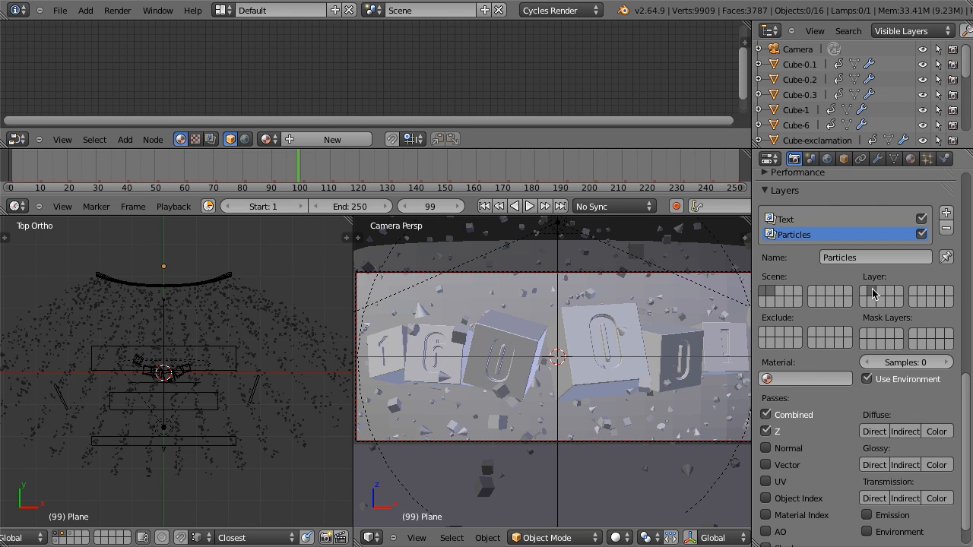
{"action": "scroll", "coordinate": [873, 294], "scroll_direction": "up", "scroll_amount": 1}
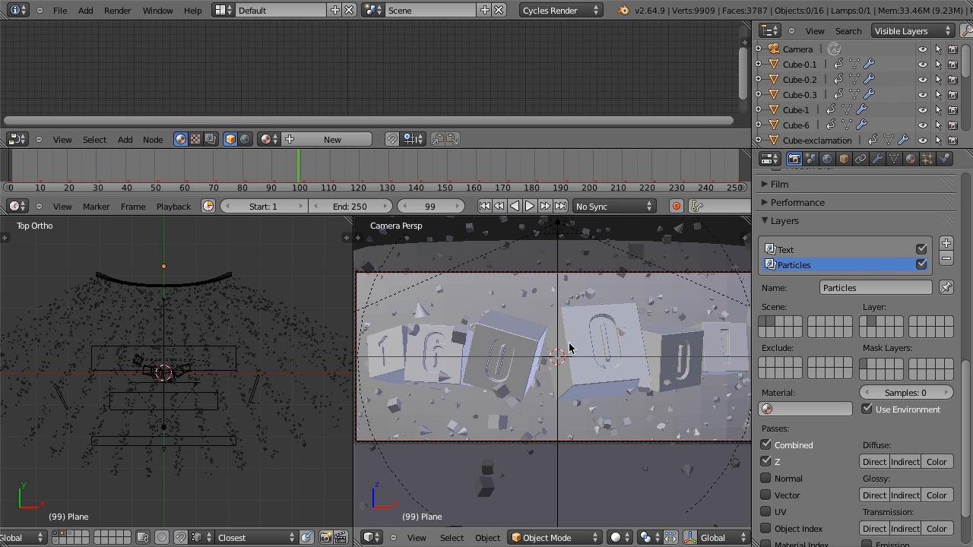
{"action": "scroll", "coordinate": [853, 409], "scroll_direction": "down", "scroll_amount": 2}
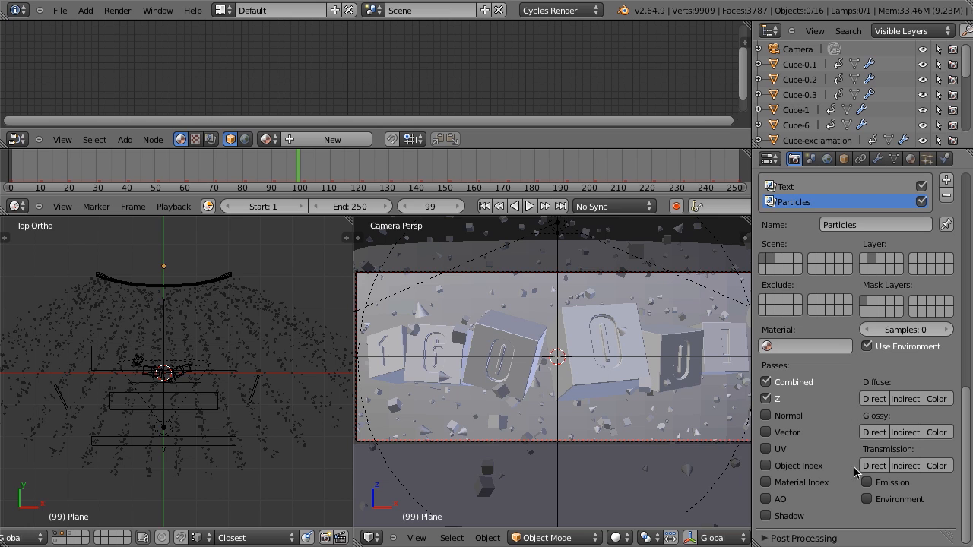
{"action": "left_click", "coordinate": [788, 187]}
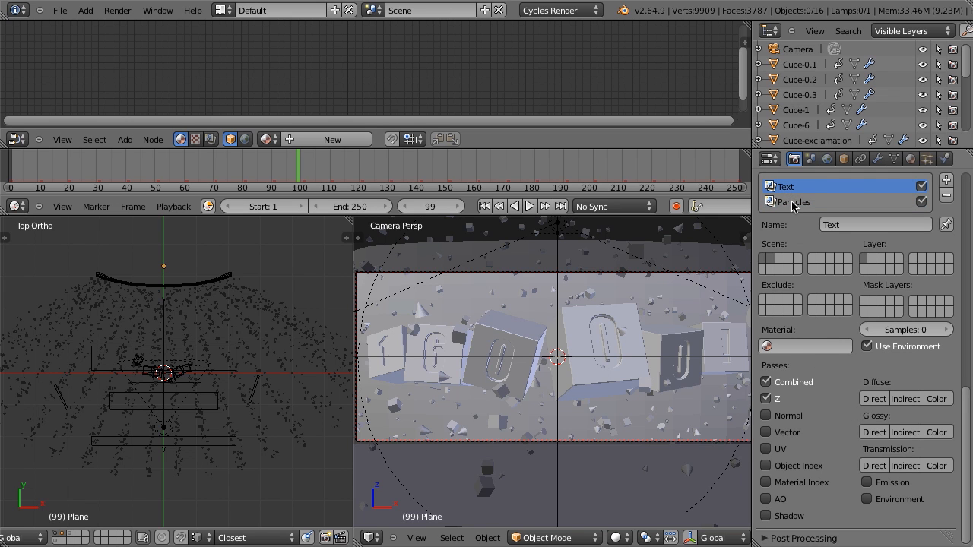
{"action": "left_click", "coordinate": [792, 203]}
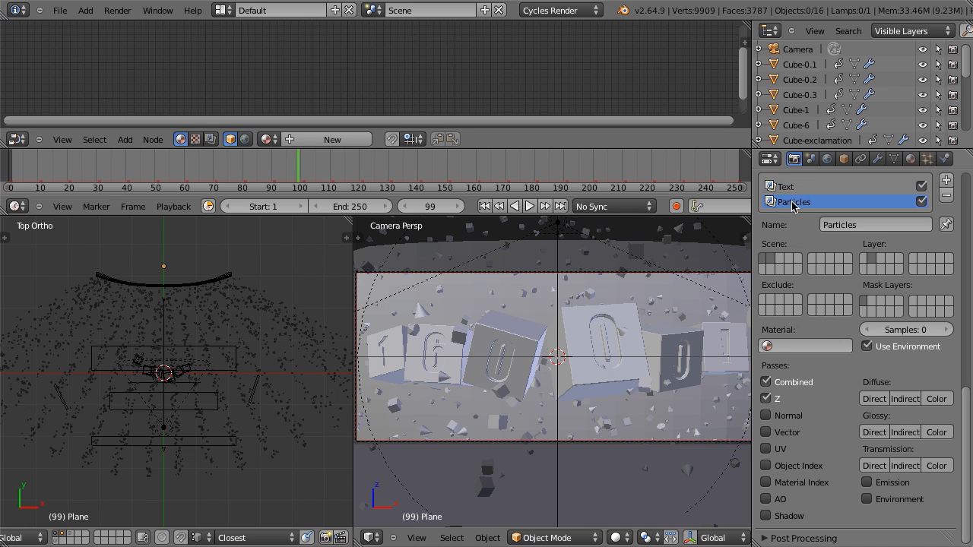
- Switch the camera view to rendered shading and enable a transparent film background
{"action": "key", "text": "a"}
{"action": "scroll", "coordinate": [824, 280], "scroll_direction": "up", "scroll_amount": 7}
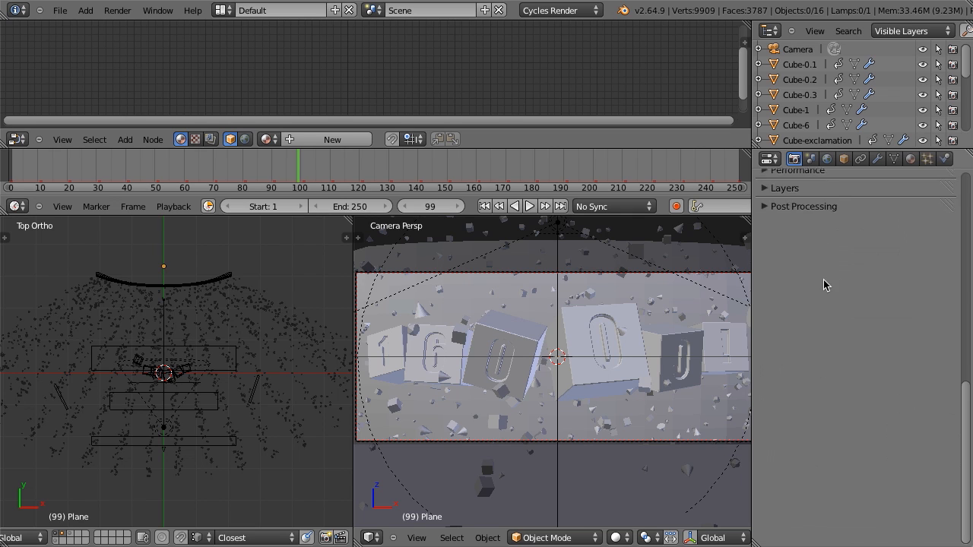
{"action": "scroll", "coordinate": [804, 412], "scroll_direction": "up", "scroll_amount": 2}
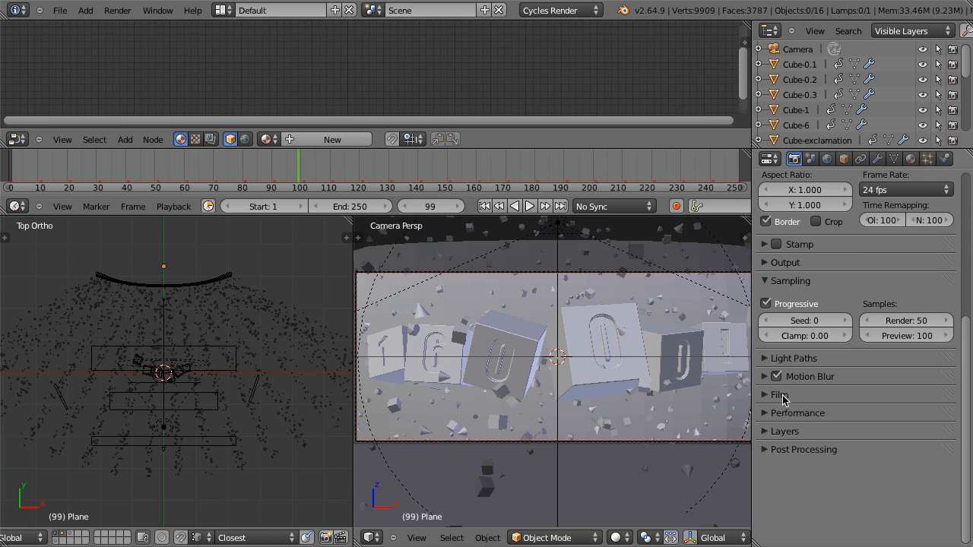
{"action": "left_click", "coordinate": [782, 396]}
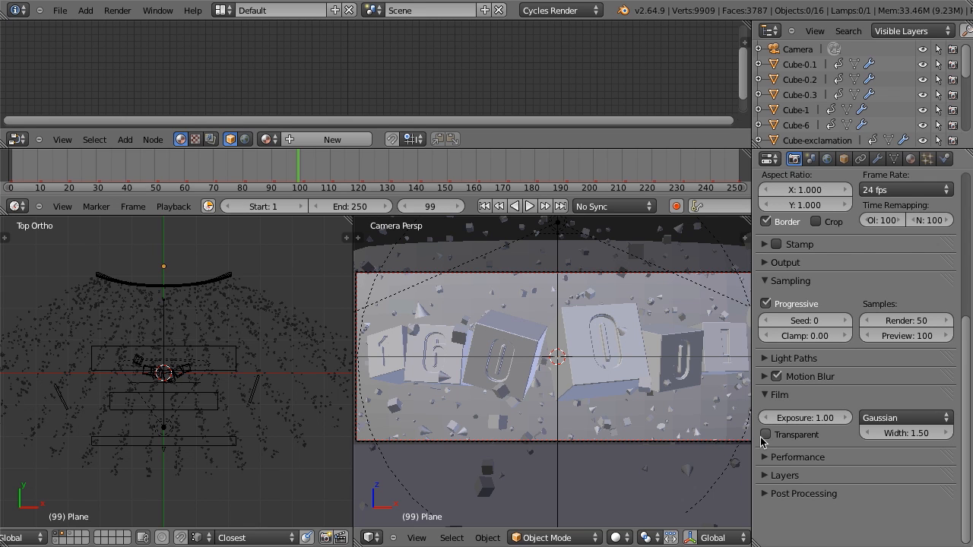
{"action": "scroll", "coordinate": [617, 426], "scroll_direction": "down", "scroll_amount": 1}
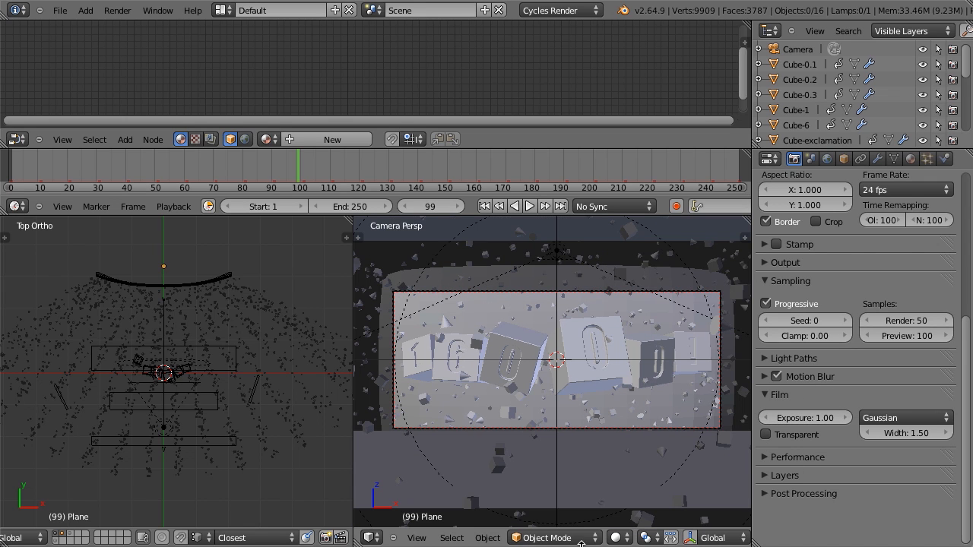
{"action": "left_click", "coordinate": [616, 537]}
{"action": "left_click", "coordinate": [650, 439]}
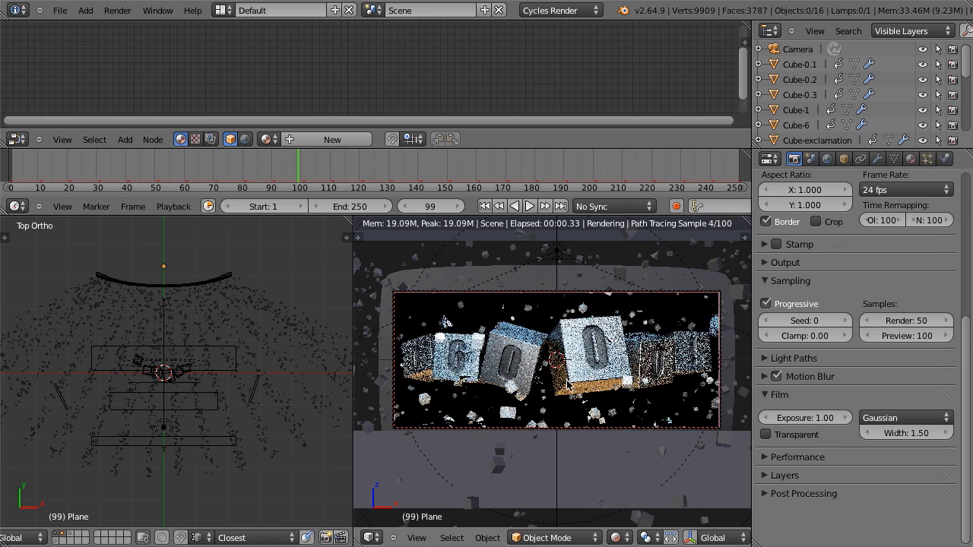
{"action": "scroll", "coordinate": [566, 384], "scroll_direction": "up", "scroll_amount": 1}
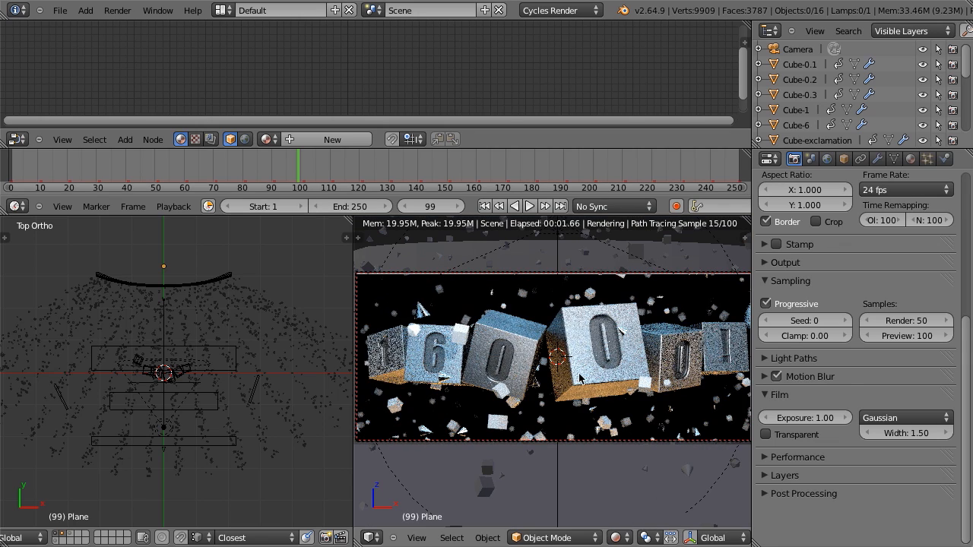
{"action": "left_click", "coordinate": [765, 434]}
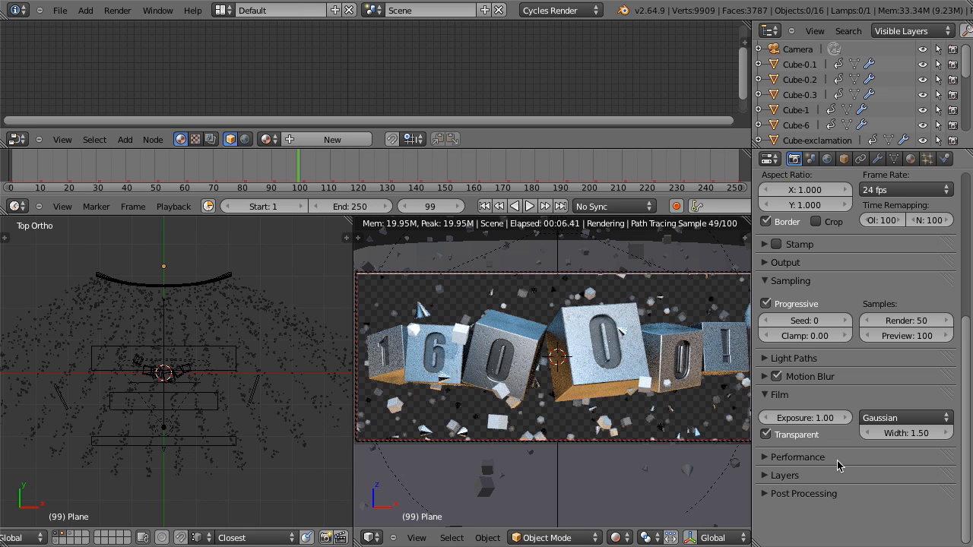
- Switch the camera view to wireframe shading and save the file over the existing version
{"action": "key", "text": "z"}
{"action": "key", "text": "ctrl+s"}
{"action": "left_click", "coordinate": [600, 363]}
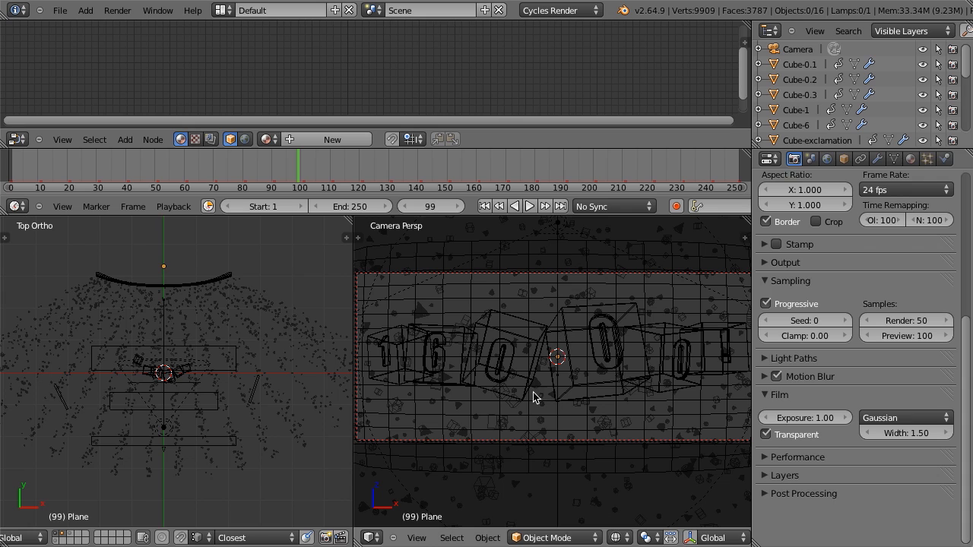
- Set the render samples to 200 and render the current frame
{"action": "left_click", "coordinate": [898, 321]}
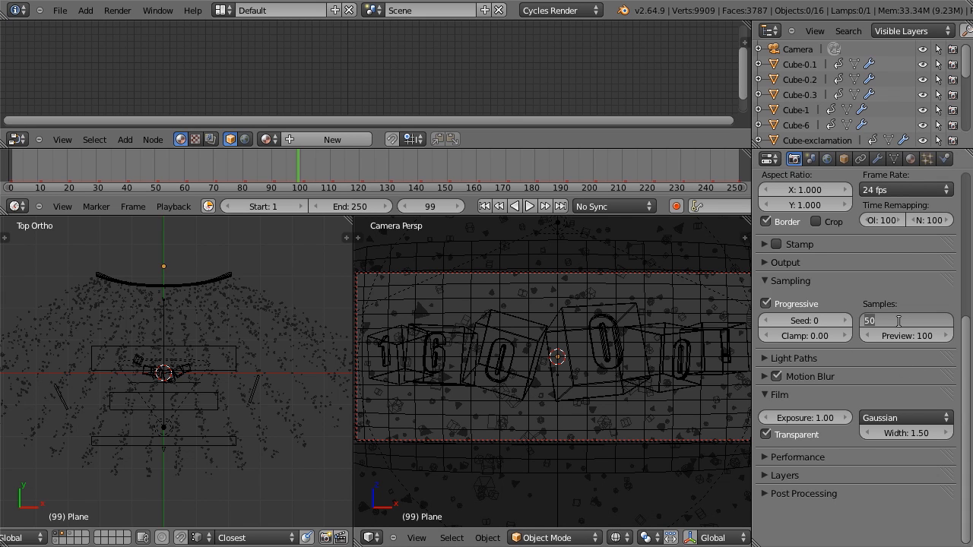
{"action": "type", "text": "2"}
{"action": "key", "text": "Return"}
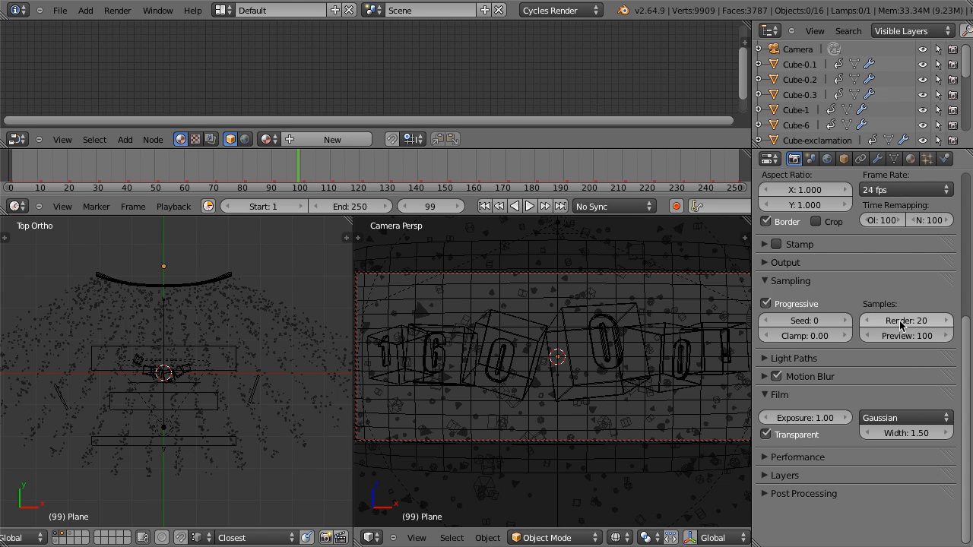
{"action": "left_click", "coordinate": [900, 324]}
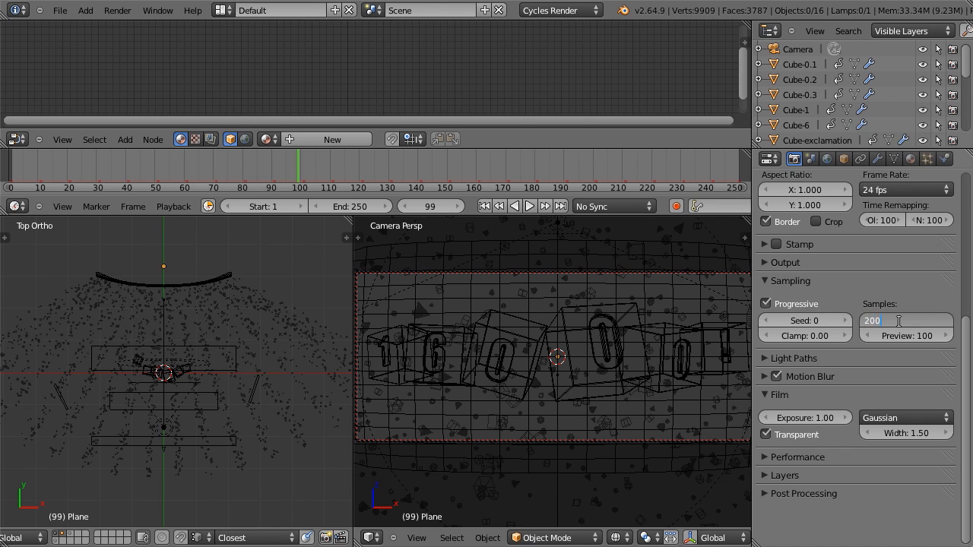
{"action": "key", "text": "Return"}
{"action": "scroll", "coordinate": [900, 325], "scroll_direction": "up", "scroll_amount": 8}
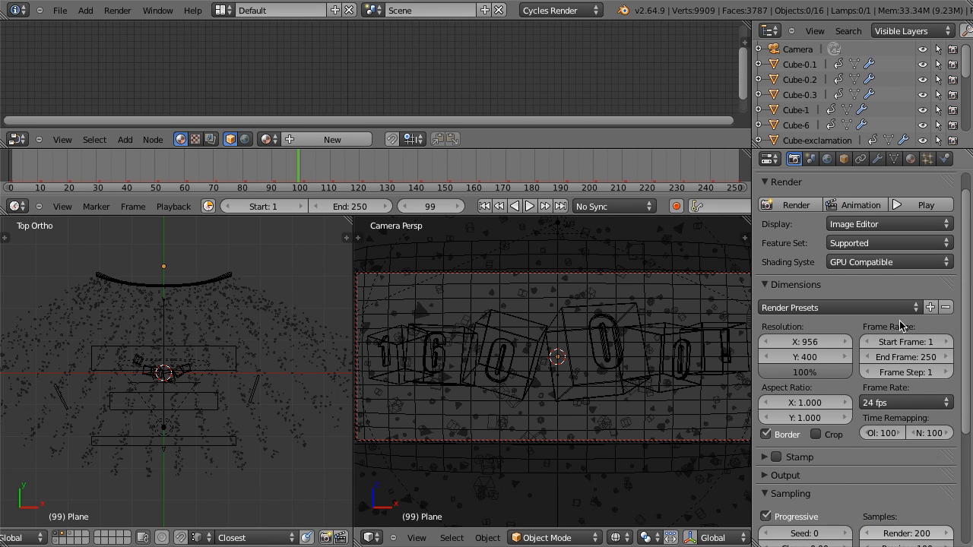
{"action": "left_click", "coordinate": [798, 229]}
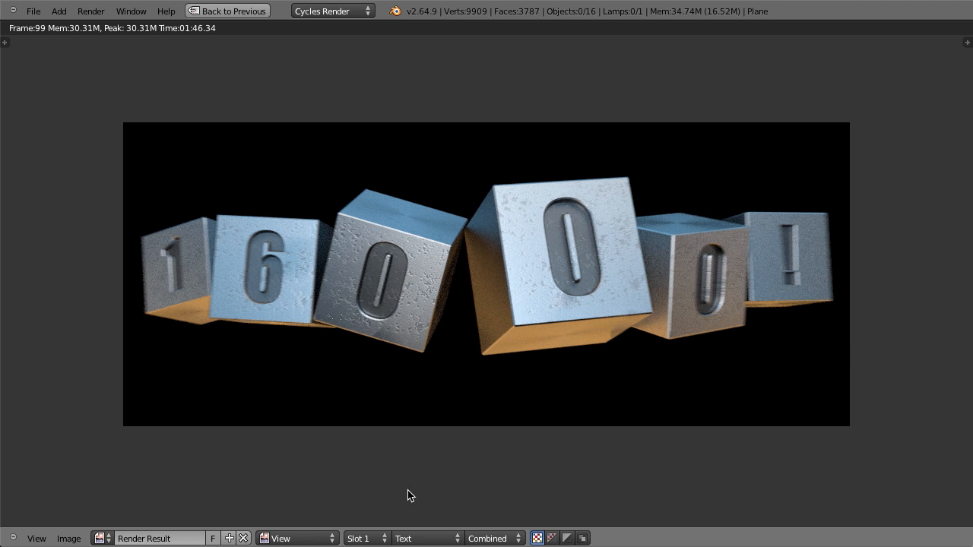
- Inspect the Particles layer of the render result with its alpha transparency shown, and close the render view
{"action": "left_click", "coordinate": [435, 538]}
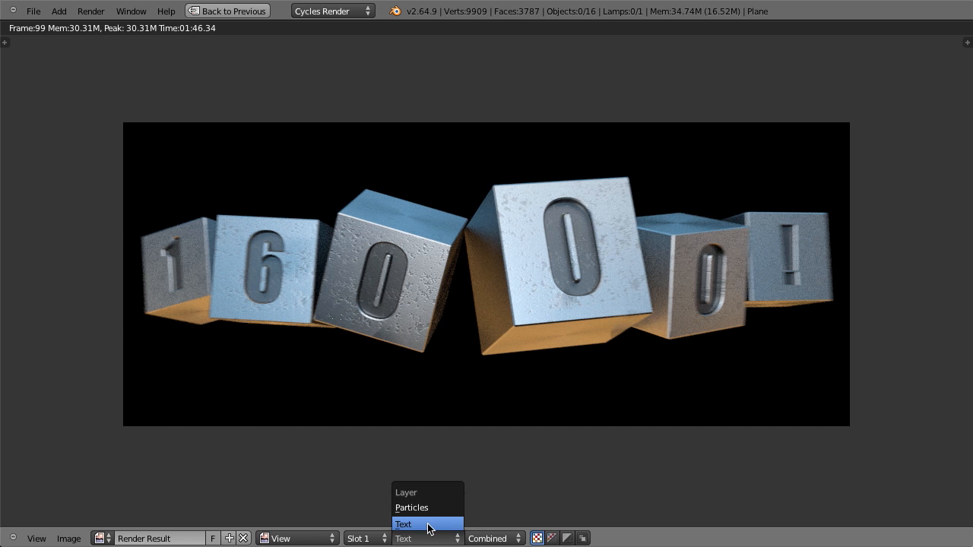
{"action": "left_click", "coordinate": [427, 509]}
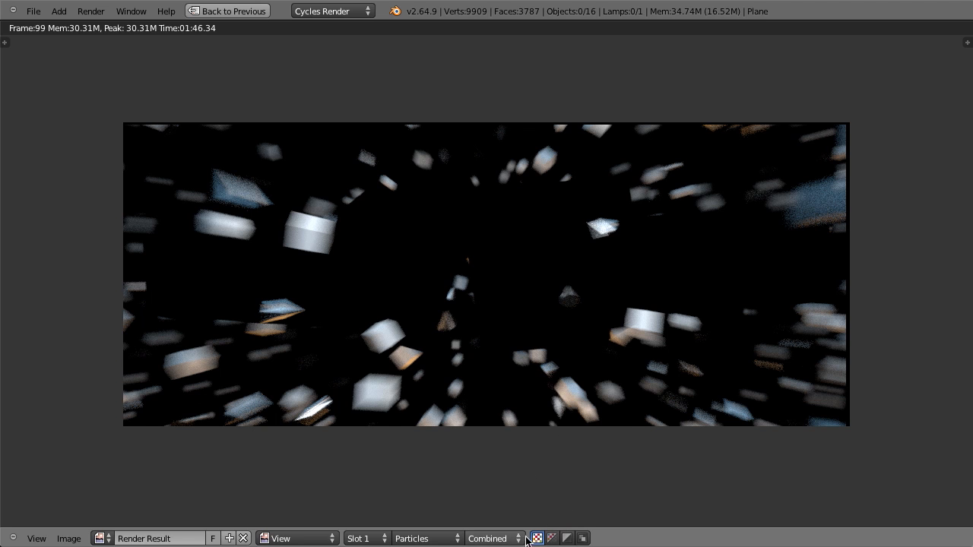
{"action": "left_click", "coordinate": [552, 538]}
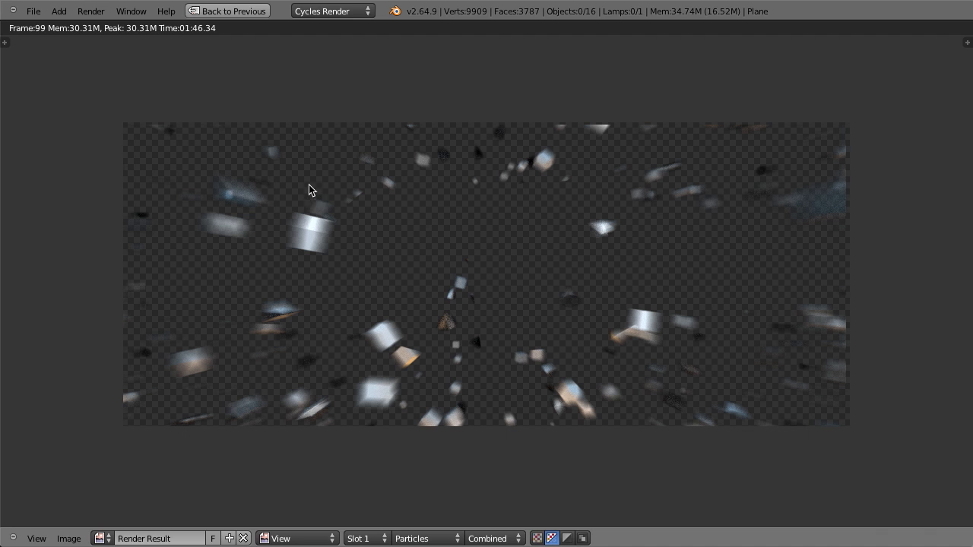
{"action": "key", "text": "Escape"}
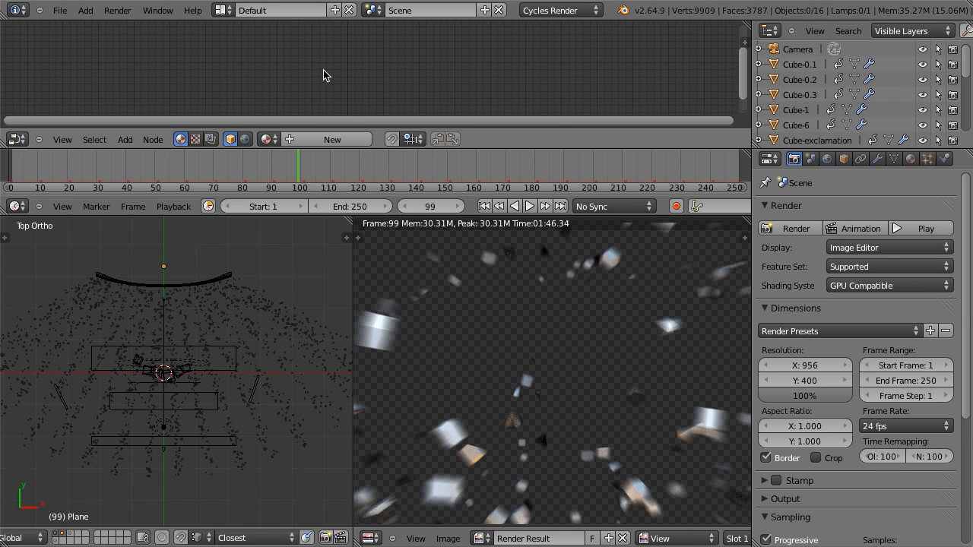
- Maximize the node editor, switch it to compositing nodes, and enable Use Nodes and Backdrop
{"action": "key", "text": "ctrl+Up"}
{"action": "left_click", "coordinate": [185, 538]}
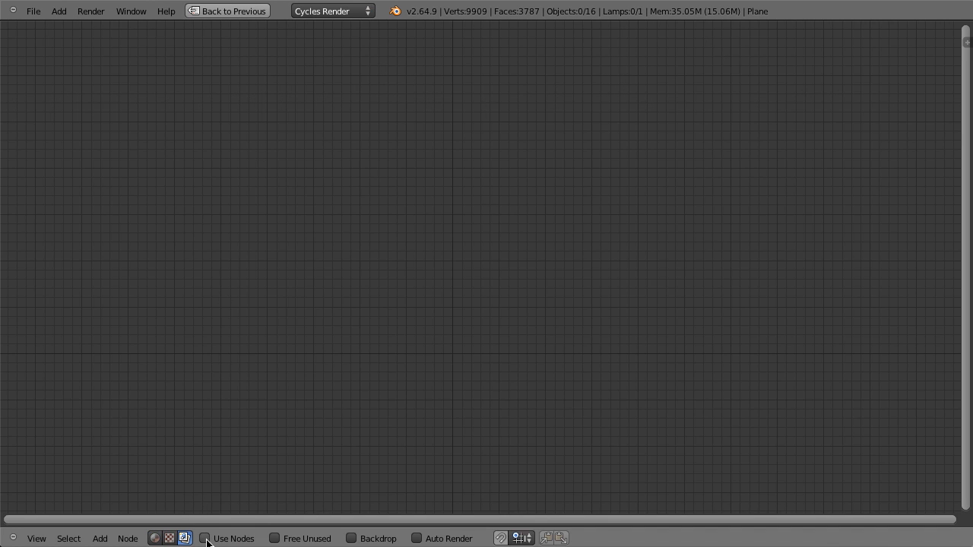
{"action": "left_click", "coordinate": [205, 539]}
{"action": "left_click", "coordinate": [366, 539]}
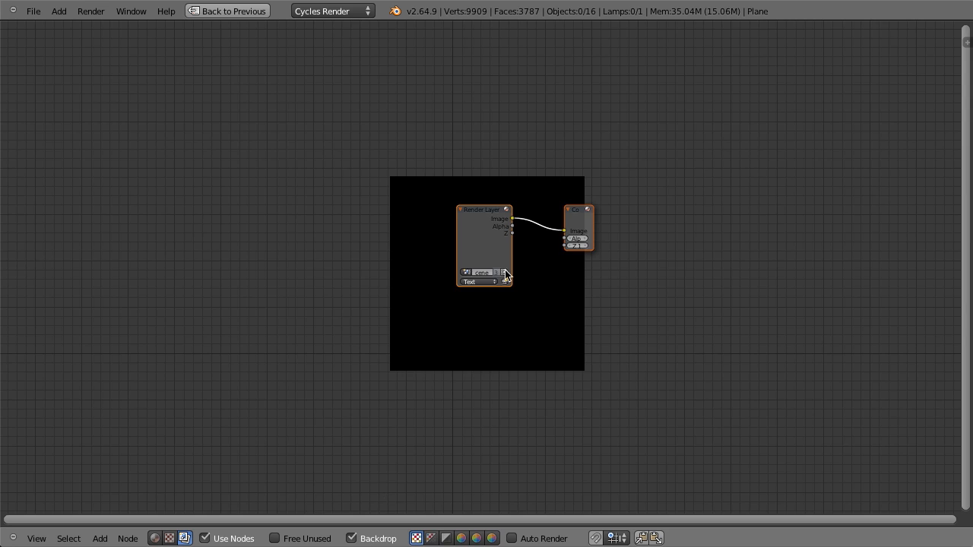
- Connect a Viewer node to the Text render layer's image, place it below the Composite node, and reposition the backdrop
{"action": "scroll", "coordinate": [505, 275], "scroll_direction": "up", "scroll_amount": 2}
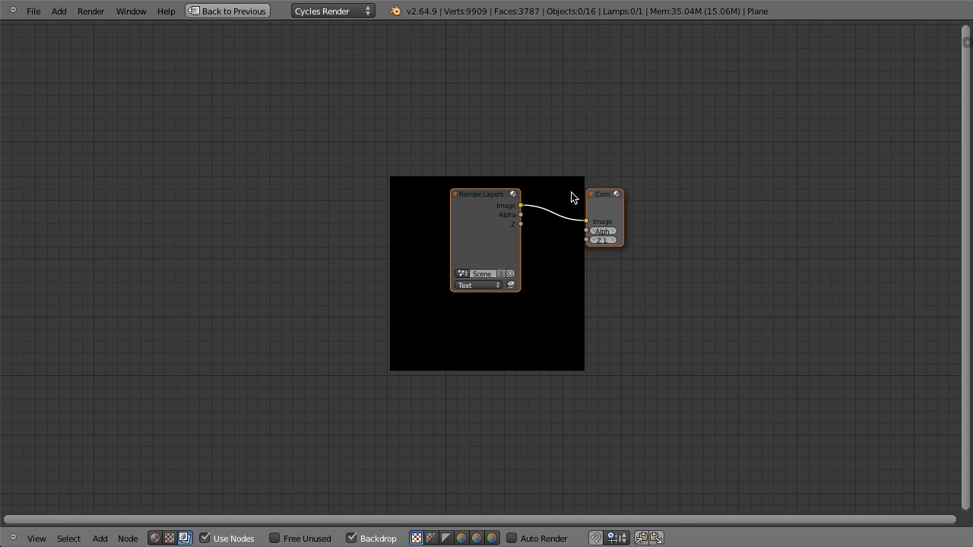
{"action": "left_click", "coordinate": [476, 199], "text": "ctrl+shift"}
{"action": "scroll", "coordinate": [573, 216], "scroll_direction": "up", "scroll_amount": 1}
{"action": "left_click_drag", "start_coordinate": [608, 160], "coordinate": [631, 255]}
{"action": "middle_click_drag", "start_coordinate": [510, 329], "coordinate": [595, 396], "text": "alt"}
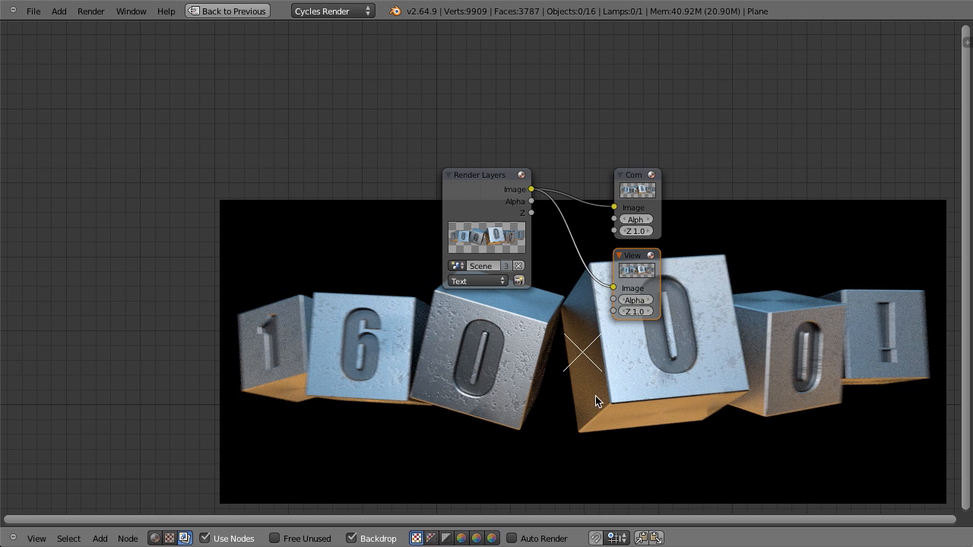
- Spread the compositing nodes apart, with the Render Layers node far from the Composite and Viewer nodes and clear of the backdrop
{"action": "left_click_drag", "start_coordinate": [453, 184], "coordinate": [57, 267]}
{"action": "key", "text": "a"}
{"action": "left_click_drag", "start_coordinate": [602, 86], "coordinate": [652, 291]}
{"action": "scroll", "coordinate": [471, 365], "scroll_direction": "down", "scroll_amount": 5}
{"action": "key", "text": "g"}
{"action": "left_click", "coordinate": [682, 383]}
{"action": "scroll", "coordinate": [459, 370], "scroll_direction": "up", "scroll_amount": 5}
{"action": "middle_click_drag", "start_coordinate": [459, 369], "coordinate": [359, 233]}
{"action": "scroll", "coordinate": [361, 236], "scroll_direction": "down", "scroll_amount": 4}
{"action": "middle_click_drag", "start_coordinate": [400, 282], "coordinate": [407, 235]}
{"action": "key", "text": "a"}
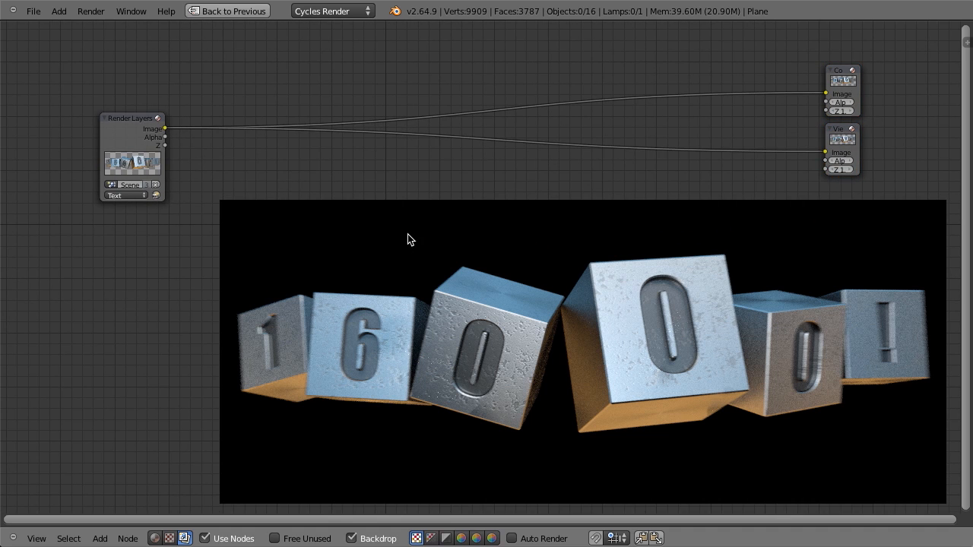
- Duplicate the Render Layers node below the original and set the copy to the Particles layer
{"action": "scroll", "coordinate": [408, 236], "scroll_direction": "up", "scroll_amount": 1}
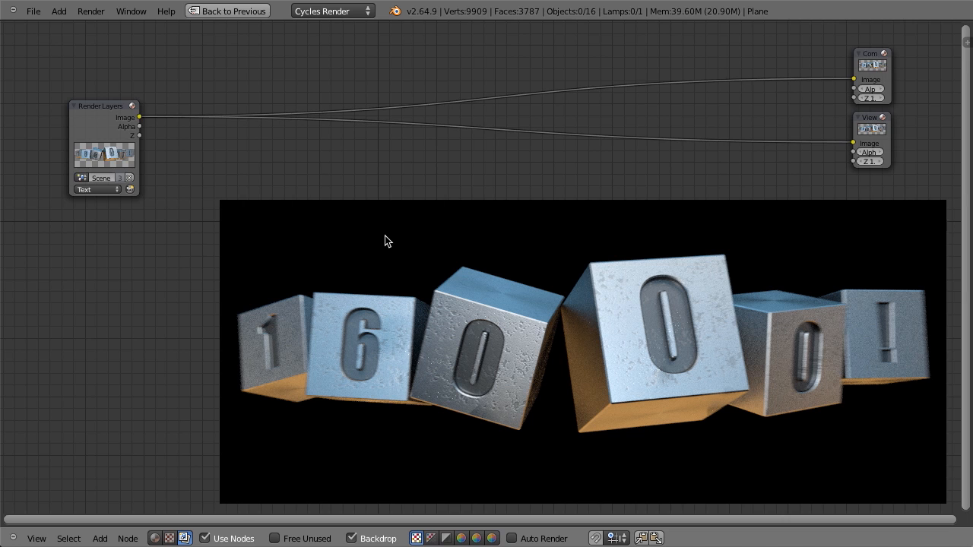
{"action": "scroll", "coordinate": [139, 180], "scroll_direction": "up", "scroll_amount": 2}
{"action": "scroll", "coordinate": [139, 181], "scroll_direction": "down", "scroll_amount": 1}
{"action": "left_click", "coordinate": [37, 95]}
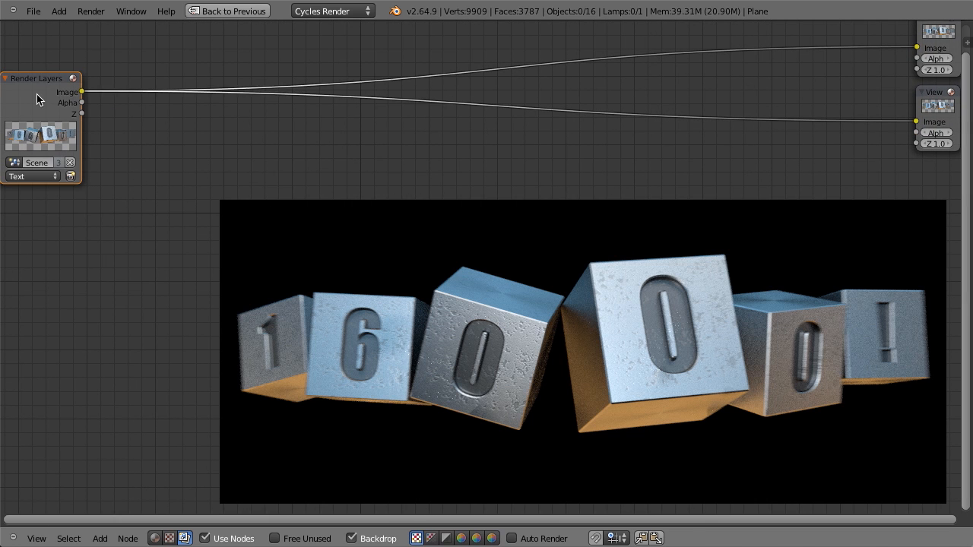
{"action": "left_click_drag", "start_coordinate": [36, 94], "coordinate": [41, 87]}
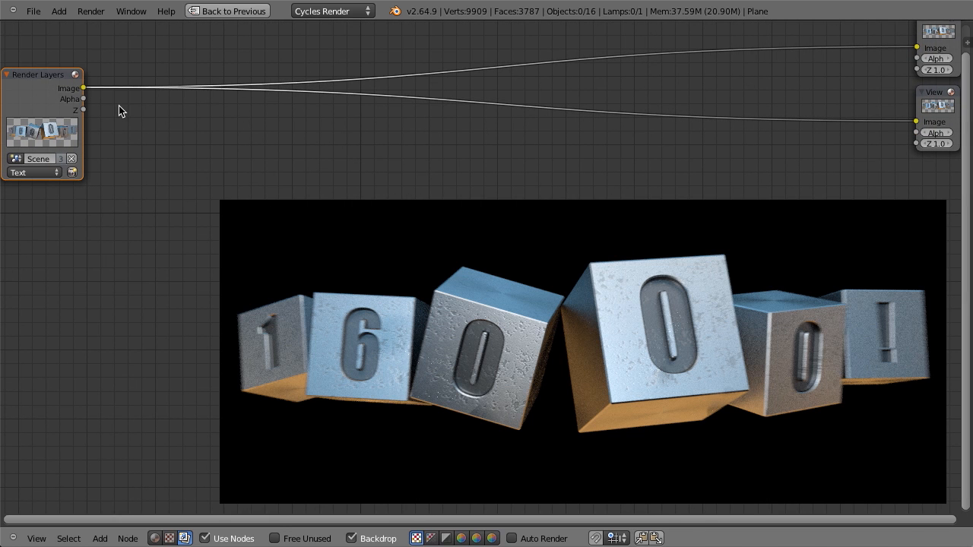
{"action": "key", "text": "shift+d"}
{"action": "left_click", "coordinate": [116, 228]}
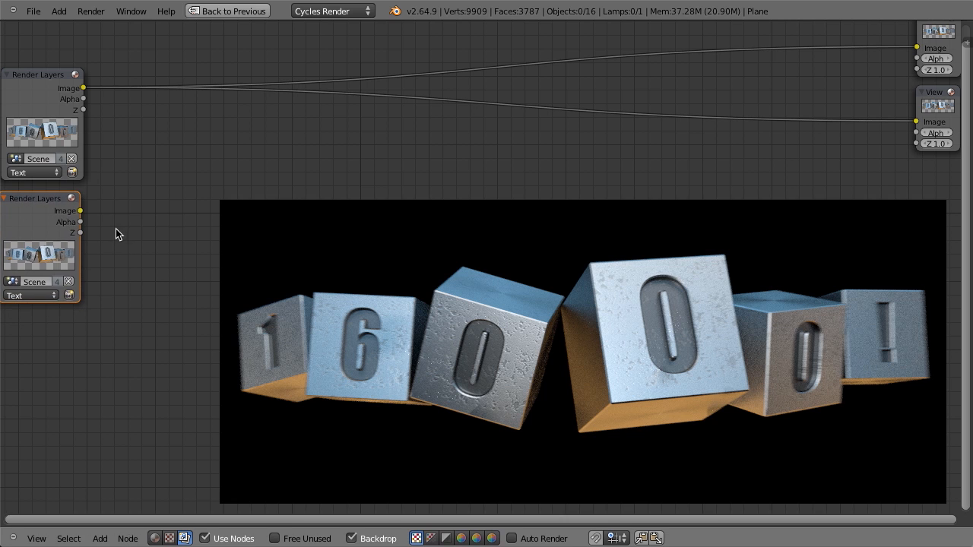
{"action": "left_click", "coordinate": [42, 295]}
{"action": "left_click", "coordinate": [38, 258]}
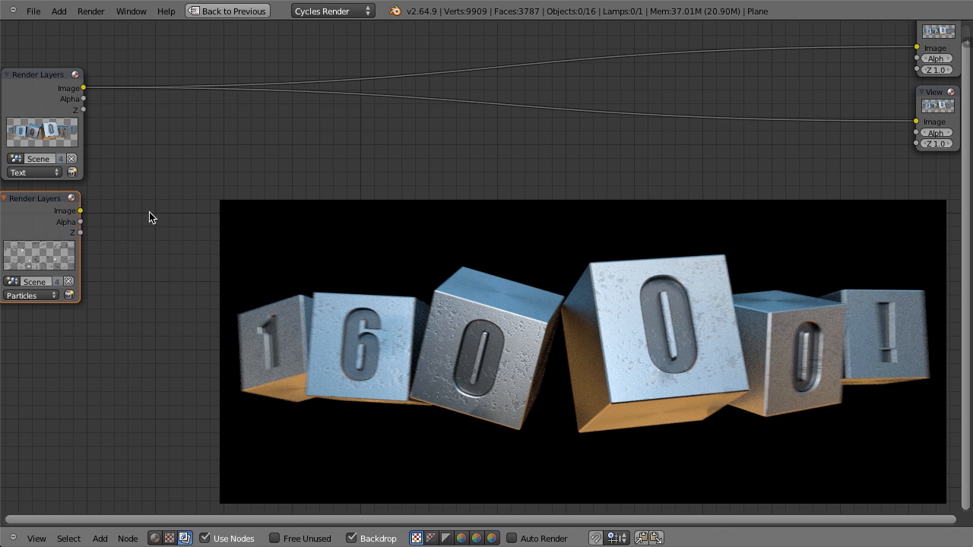
- Add an AlphaOver node after the Text layer, feeding the Viewer, and connect the Particles image to its second image input
{"action": "key", "text": "shift+a"}
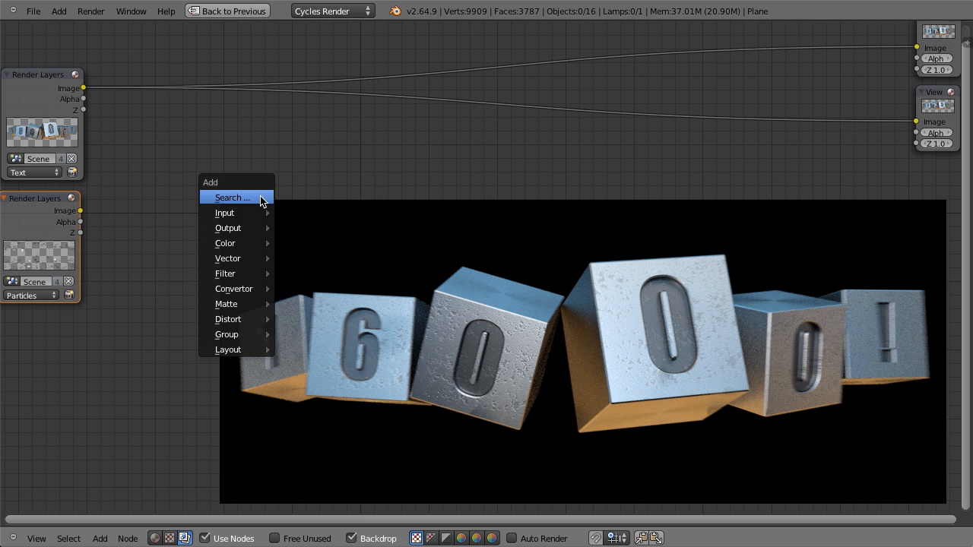
{"action": "mouse_move", "coordinate": [232, 245]}
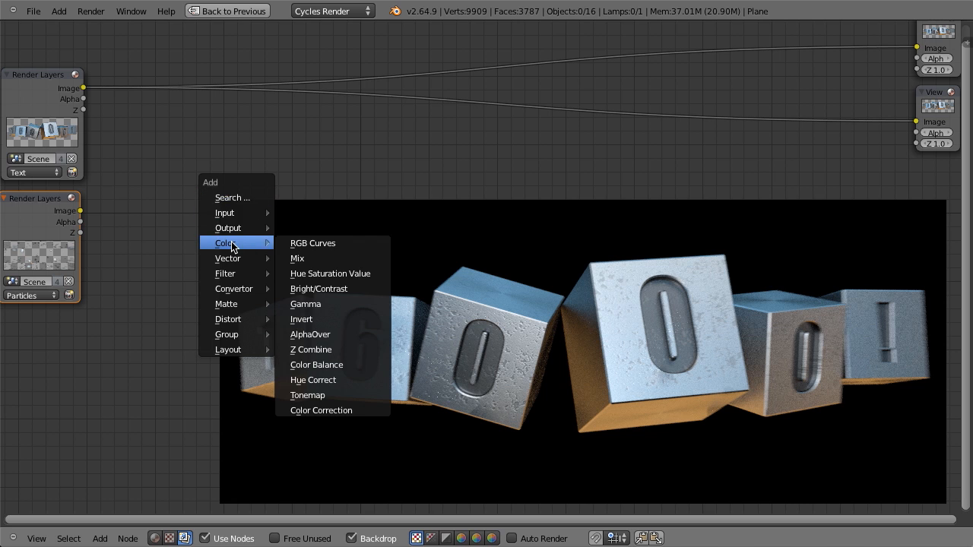
{"action": "left_click", "coordinate": [329, 336]}
{"action": "left_click", "coordinate": [288, 112]}
{"action": "left_click_drag", "start_coordinate": [80, 210], "coordinate": [295, 160]}
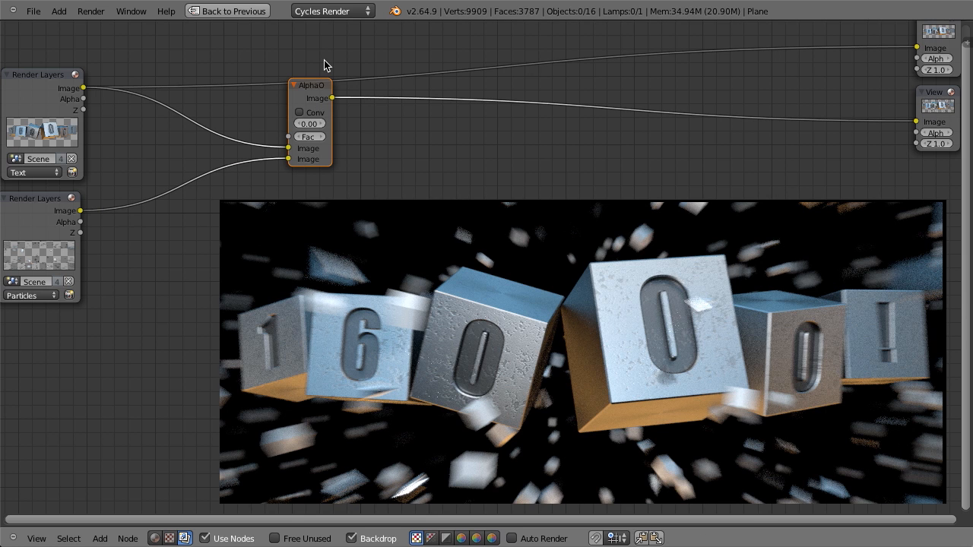
{"action": "left_click_drag", "start_coordinate": [314, 98], "coordinate": [299, 87]}
- Add an Image node with the concrete wall texture below the Particles render layer node
{"action": "scroll", "coordinate": [387, 167], "scroll_direction": "down", "scroll_amount": 2}
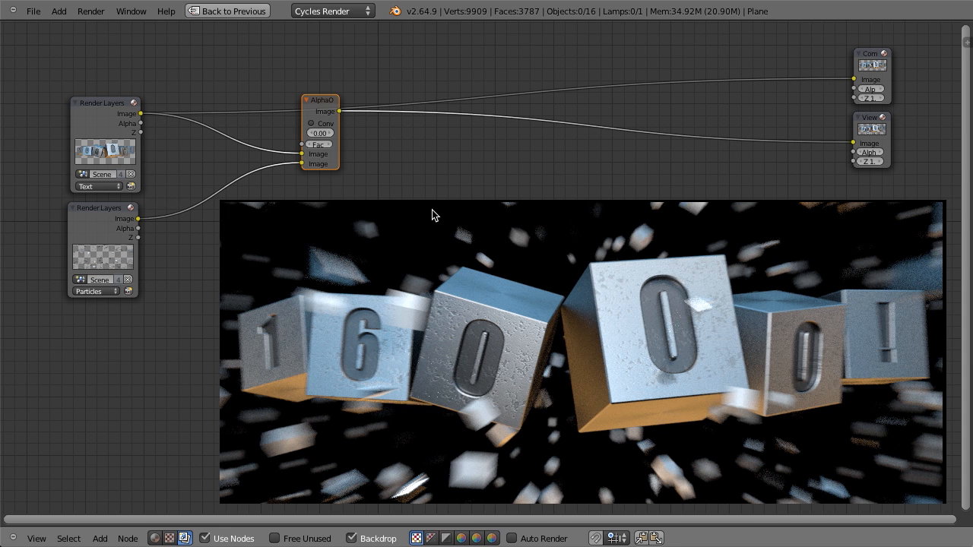
{"action": "scroll", "coordinate": [403, 232], "scroll_direction": "down", "scroll_amount": 2}
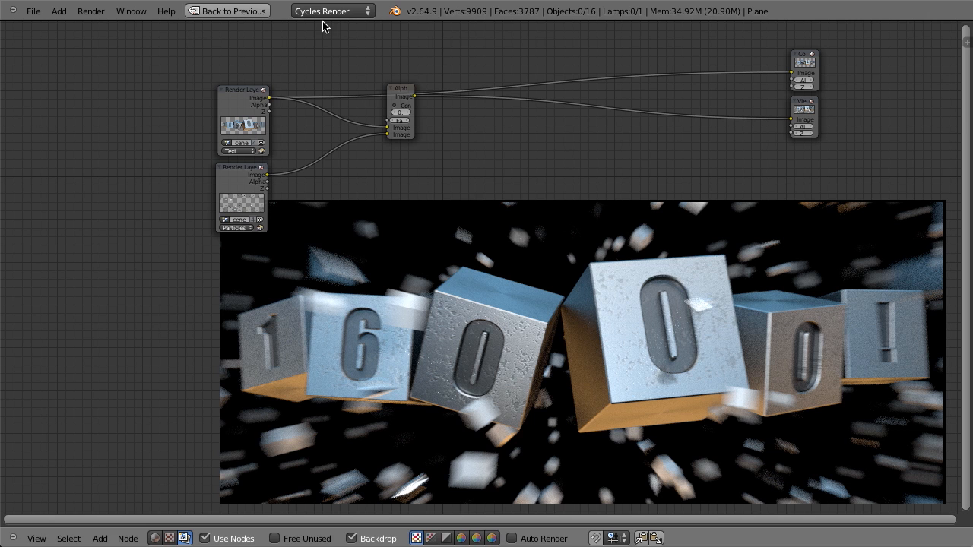
{"action": "left_click_drag", "start_coordinate": [443, 342], "coordinate": [169, 285]}
{"action": "scroll", "coordinate": [224, 341], "scroll_direction": "up", "scroll_amount": 1}
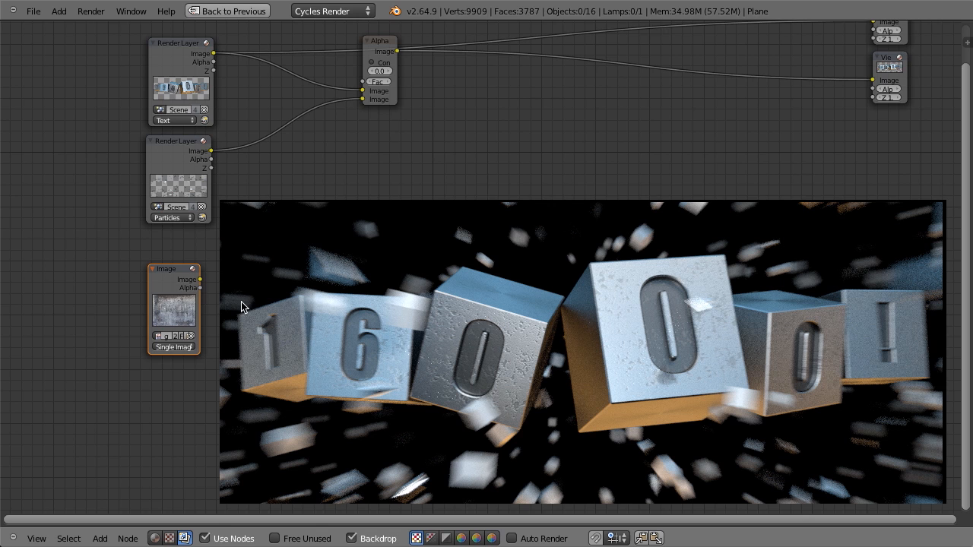
{"action": "scroll", "coordinate": [263, 289], "scroll_direction": "up", "scroll_amount": 5}
{"action": "middle_click_drag", "start_coordinate": [88, 321], "coordinate": [497, 281]}
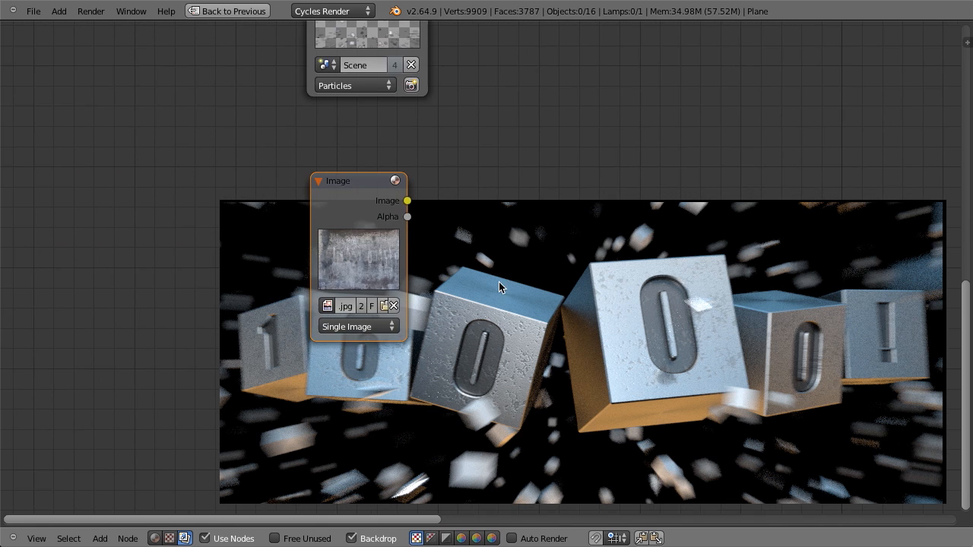
{"action": "scroll", "coordinate": [498, 281], "scroll_direction": "up", "scroll_amount": 4}
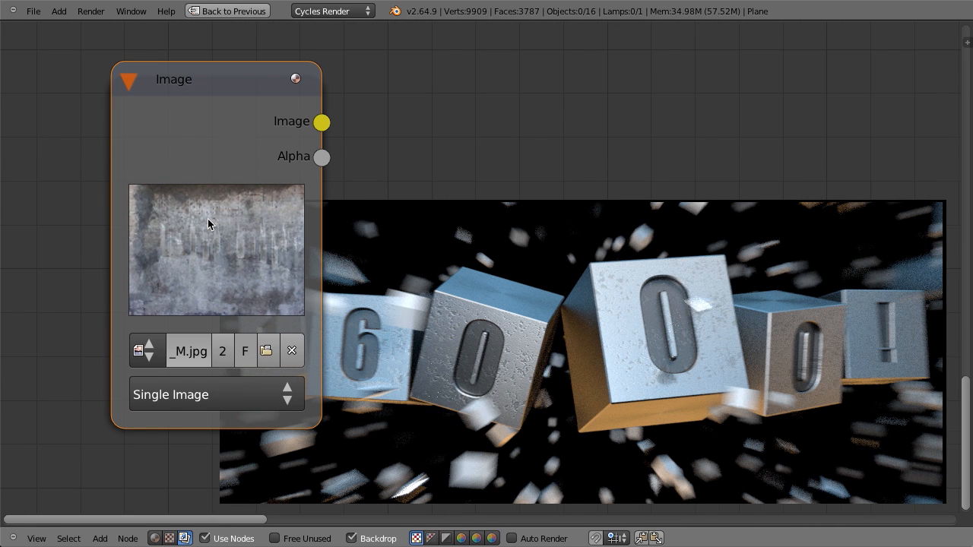
{"action": "scroll", "coordinate": [212, 224], "scroll_direction": "down", "scroll_amount": 2}
{"action": "scroll", "coordinate": [354, 220], "scroll_direction": "down", "scroll_amount": 3}
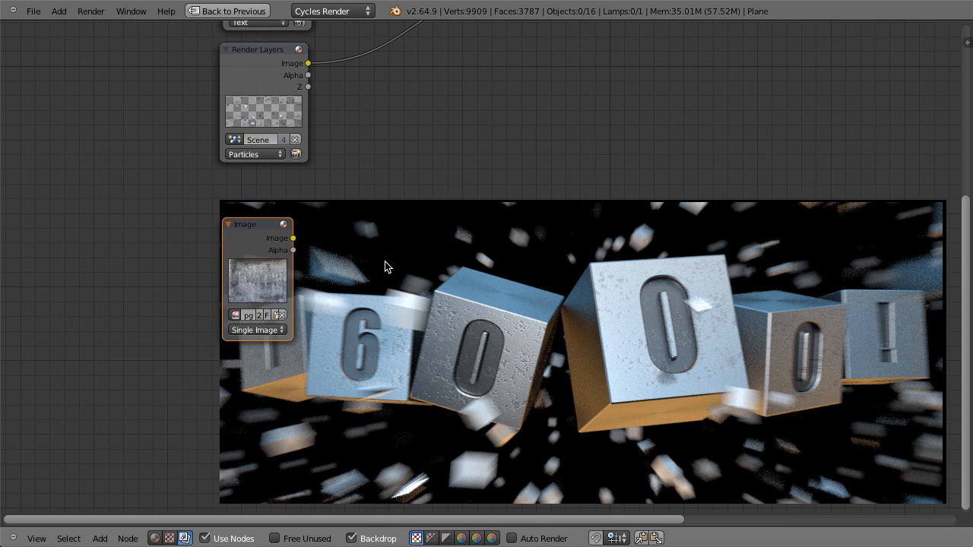
- Insert a Mix node between AlphaOver and the Viewer and connect the wall image to its second image input
{"action": "middle_click_drag", "start_coordinate": [385, 261], "coordinate": [256, 288]}
{"action": "scroll", "coordinate": [324, 291], "scroll_direction": "down", "scroll_amount": 2}
{"action": "middle_click_drag", "start_coordinate": [415, 281], "coordinate": [263, 313]}
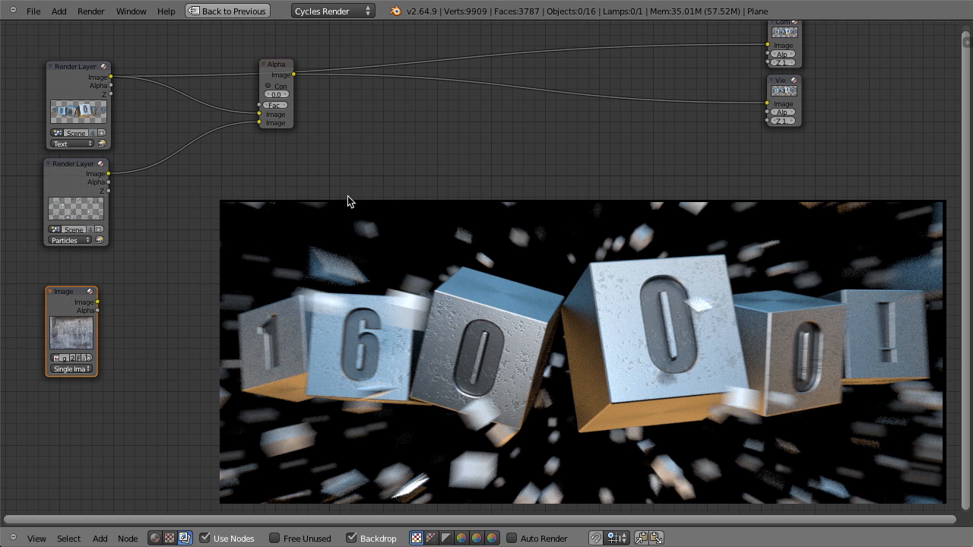
{"action": "key", "text": "shift+a"}
{"action": "mouse_move", "coordinate": [330, 205]}
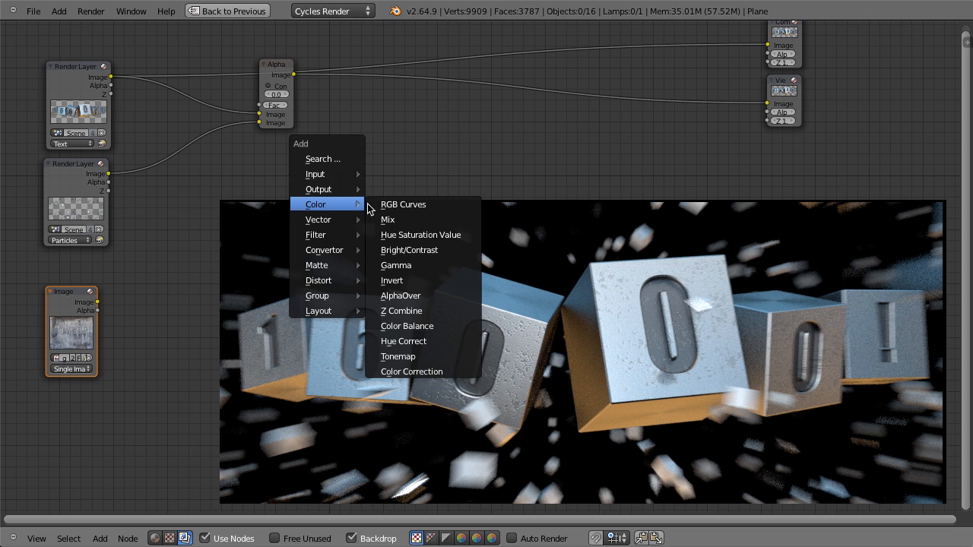
{"action": "left_click", "coordinate": [402, 220]}
{"action": "left_click", "coordinate": [443, 87]}
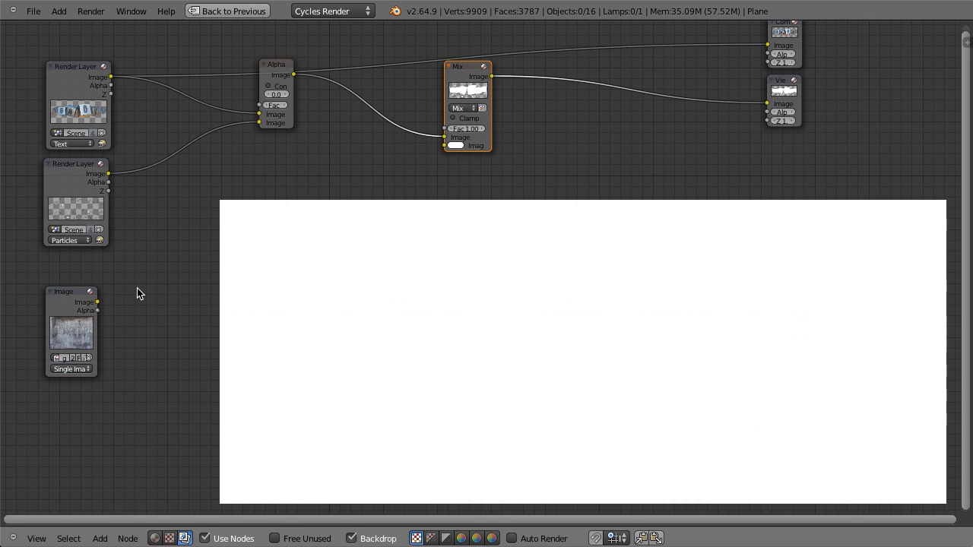
{"action": "left_click_drag", "start_coordinate": [98, 302], "coordinate": [445, 146]}
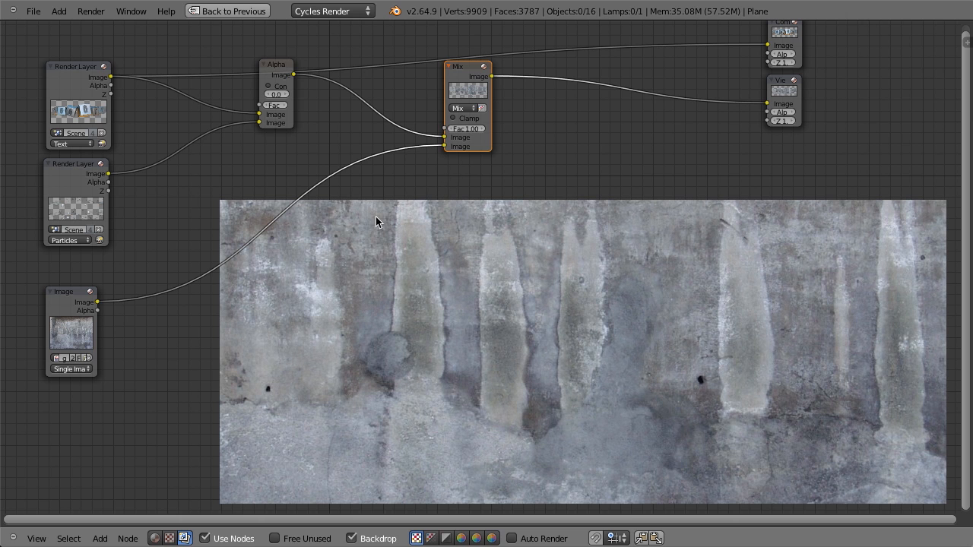
- Connect the Text layer's alpha to the Mix factor and swap the Mix node's two image inputs
{"action": "middle_click_drag", "start_coordinate": [375, 217], "coordinate": [577, 285]}
{"action": "scroll", "coordinate": [365, 241], "scroll_direction": "up", "scroll_amount": 2}
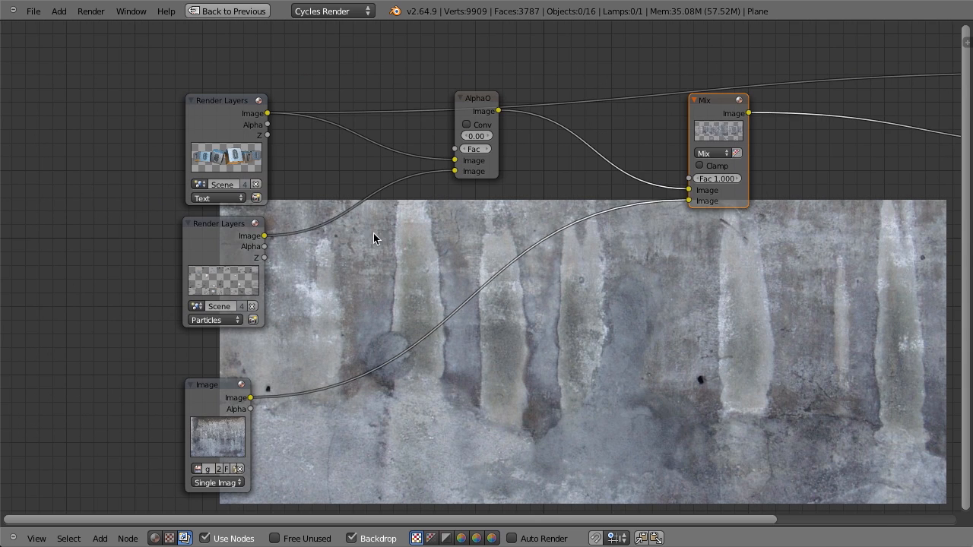
{"action": "middle_click_drag", "start_coordinate": [373, 235], "coordinate": [228, 247]}
{"action": "left_click_drag", "start_coordinate": [141, 142], "coordinate": [546, 184]}
{"action": "key", "text": "Home"}
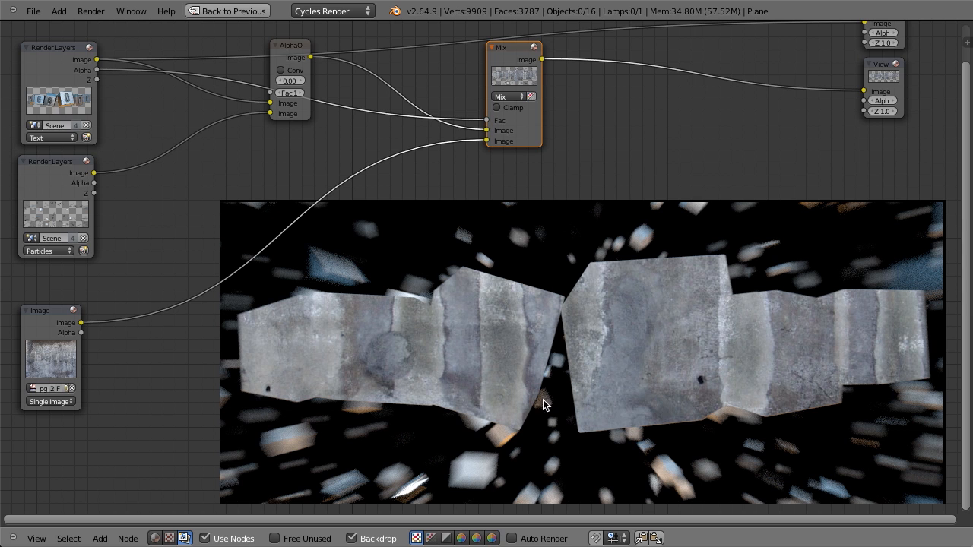
{"action": "left_click_drag", "start_coordinate": [487, 130], "coordinate": [487, 141]}
{"action": "scroll", "coordinate": [645, 357], "scroll_direction": "down", "scroll_amount": 2}
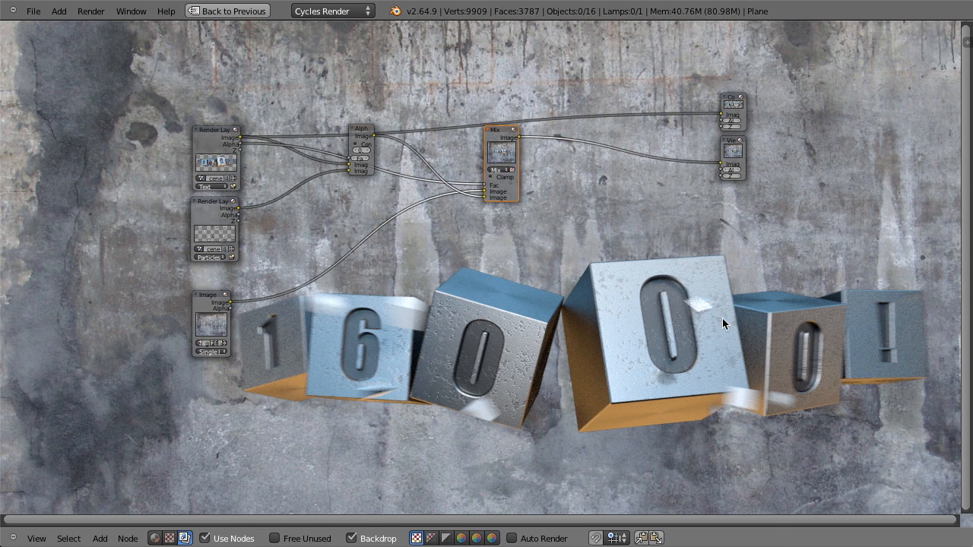
- Insert a Scale node between the concrete wall Image node and the Mix node, and set its space to Render Size
{"action": "scroll", "coordinate": [411, 323], "scroll_direction": "up", "scroll_amount": 2}
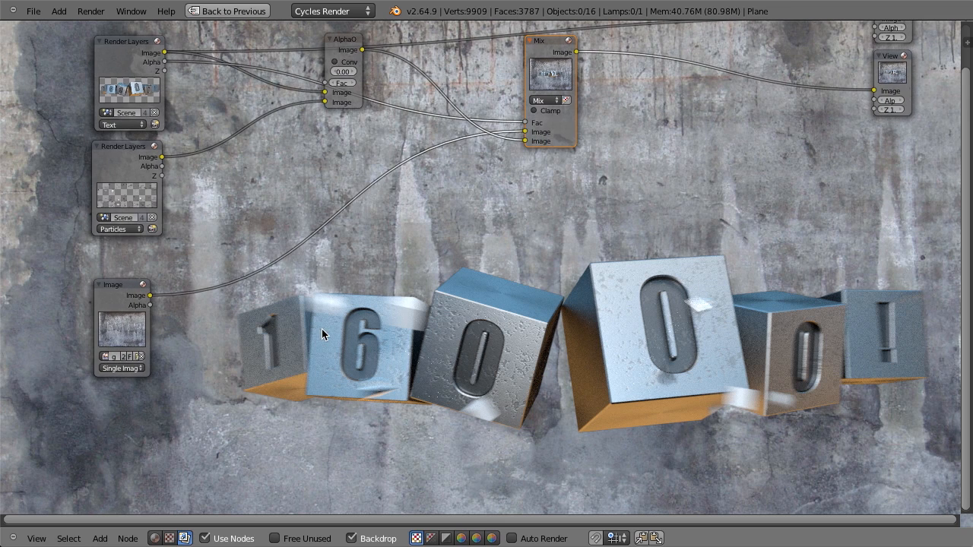
{"action": "key", "text": "shift+a"}
{"action": "mouse_move", "coordinate": [298, 376]}
{"action": "mouse_move", "coordinate": [291, 409]}
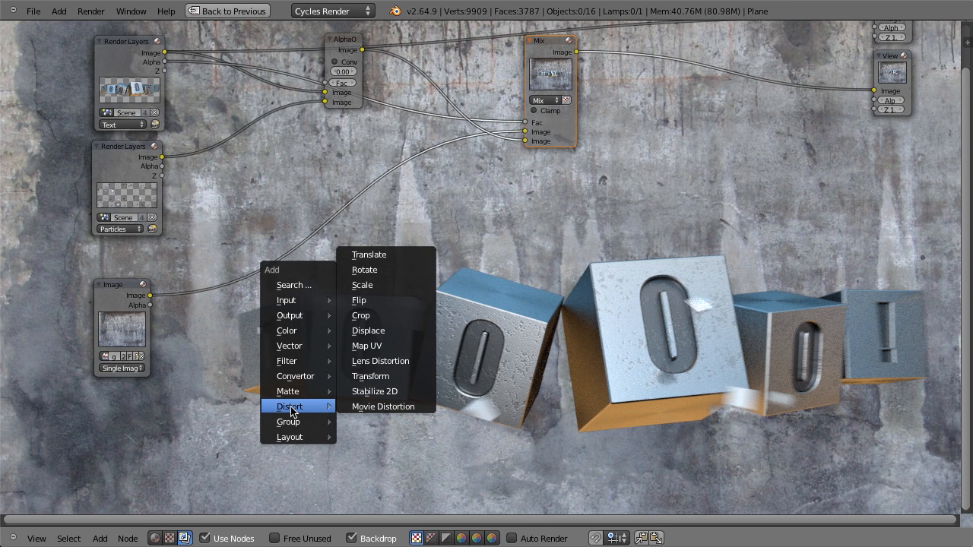
{"action": "left_click", "coordinate": [386, 285]}
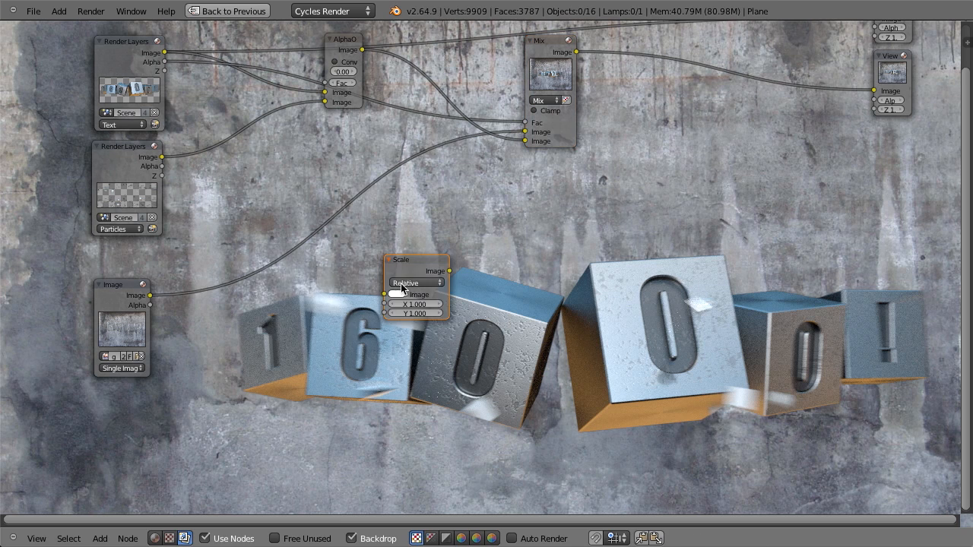
{"action": "left_click", "coordinate": [206, 303]}
{"action": "left_click", "coordinate": [203, 304]}
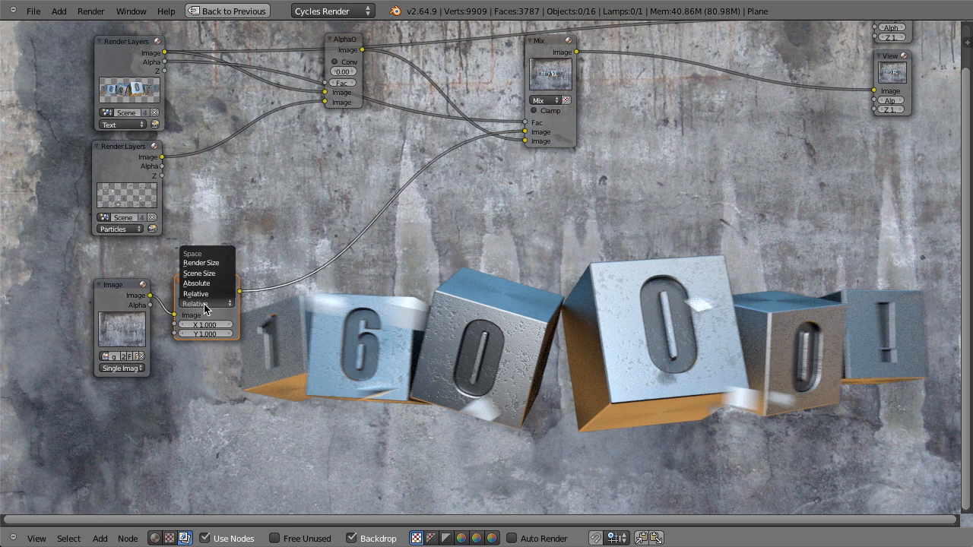
{"action": "left_click", "coordinate": [206, 262]}
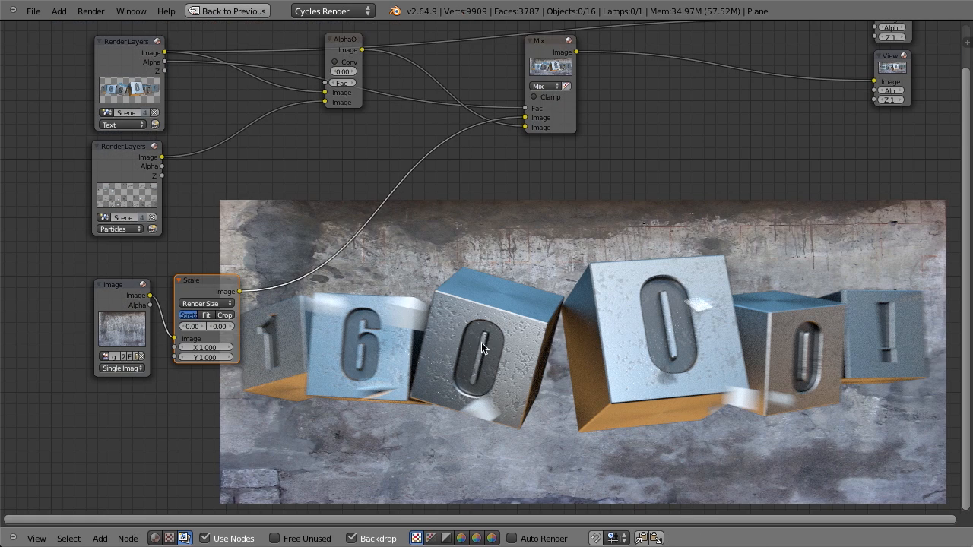
- Try the Fit framing on the Scale node, and set the framing method to Crop
{"action": "middle_click_drag", "start_coordinate": [481, 343], "coordinate": [459, 271]}
{"action": "scroll", "coordinate": [380, 304], "scroll_direction": "up", "scroll_amount": 3}
{"action": "middle_click_drag", "start_coordinate": [380, 304], "coordinate": [321, 314]}
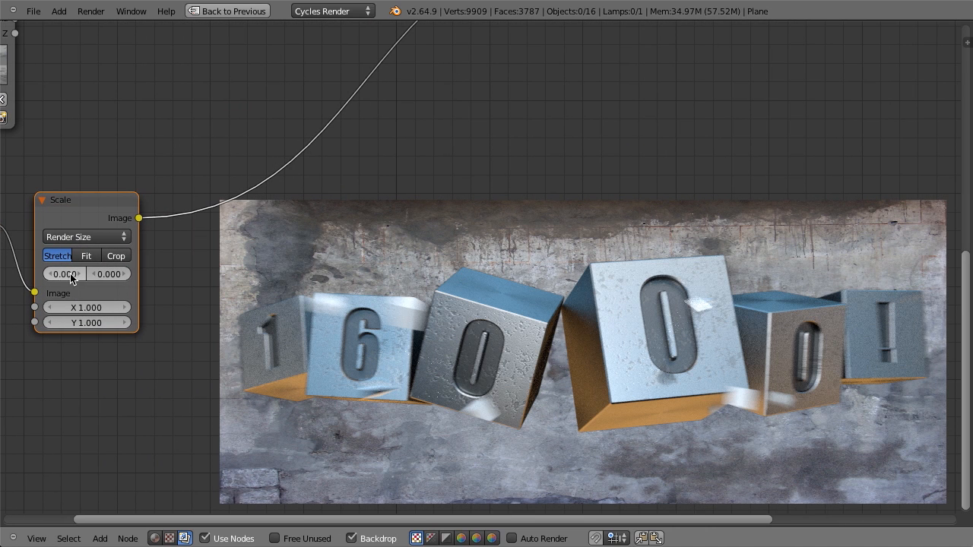
{"action": "left_click", "coordinate": [88, 258]}
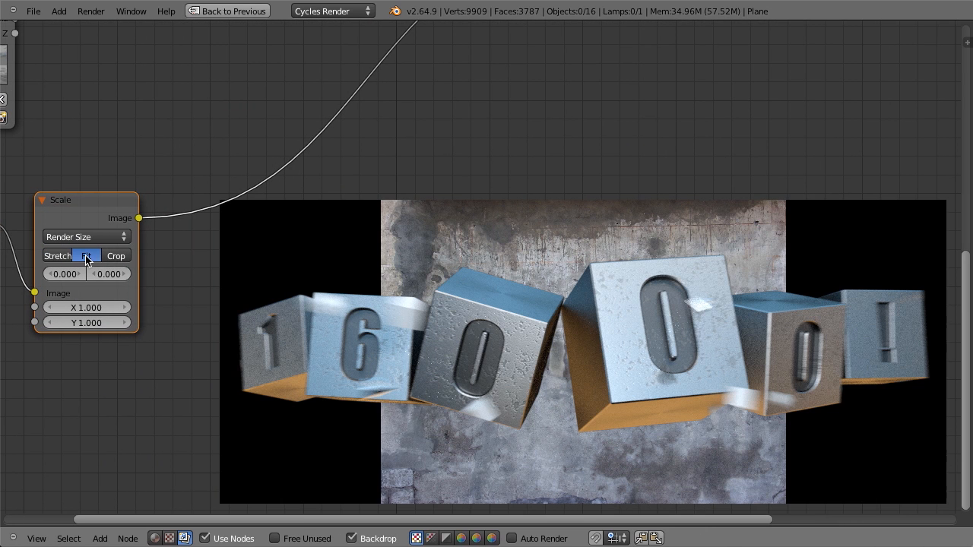
{"action": "left_click", "coordinate": [115, 257]}
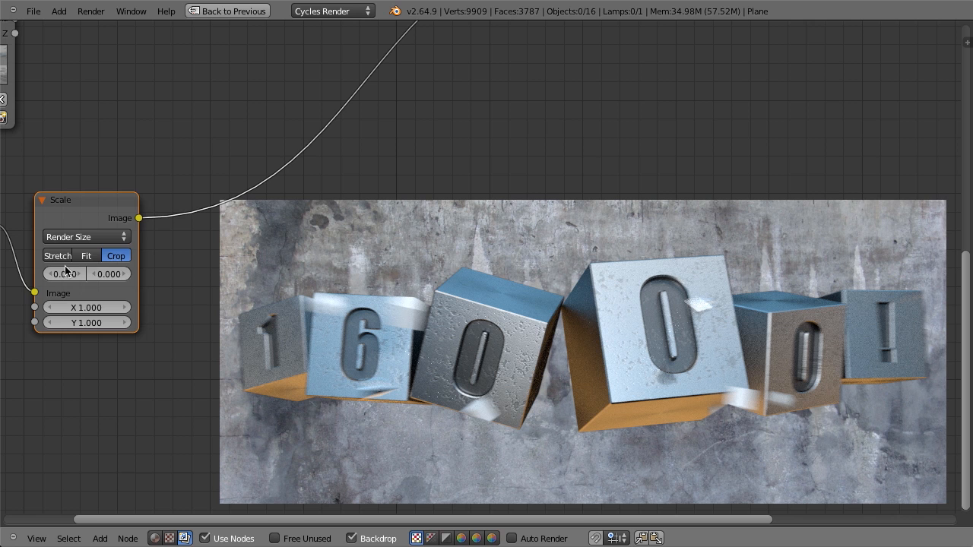
- Preview the Particles layer's alpha and the Text layer's alpha in the Viewer
{"action": "scroll", "coordinate": [251, 292], "scroll_direction": "down", "scroll_amount": 7}
{"action": "middle_click_drag", "start_coordinate": [470, 196], "coordinate": [378, 263]}
{"action": "left_click", "coordinate": [298, 85]}
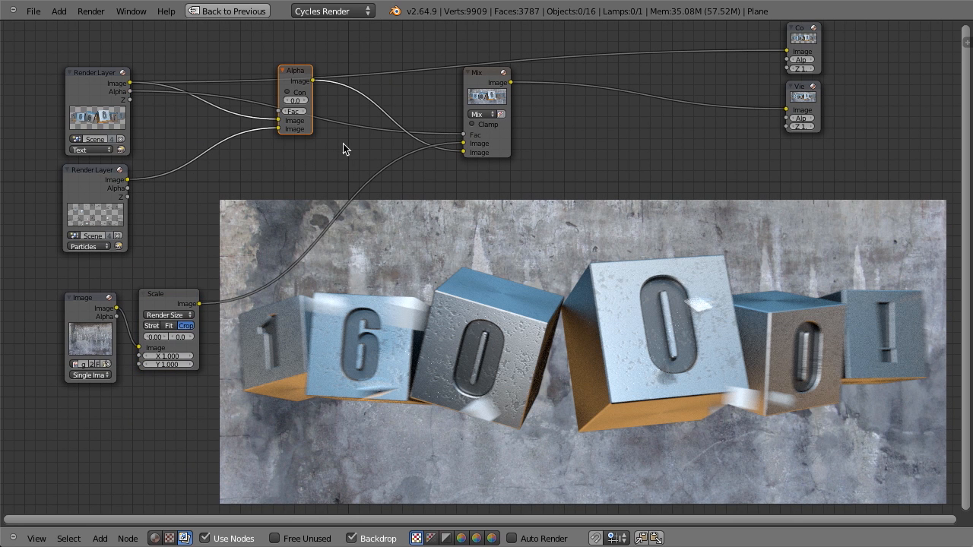
{"action": "middle_click_drag", "start_coordinate": [343, 143], "coordinate": [365, 188]}
{"action": "scroll", "coordinate": [366, 188], "scroll_direction": "up", "scroll_amount": 1}
{"action": "left_click", "coordinate": [506, 152]}
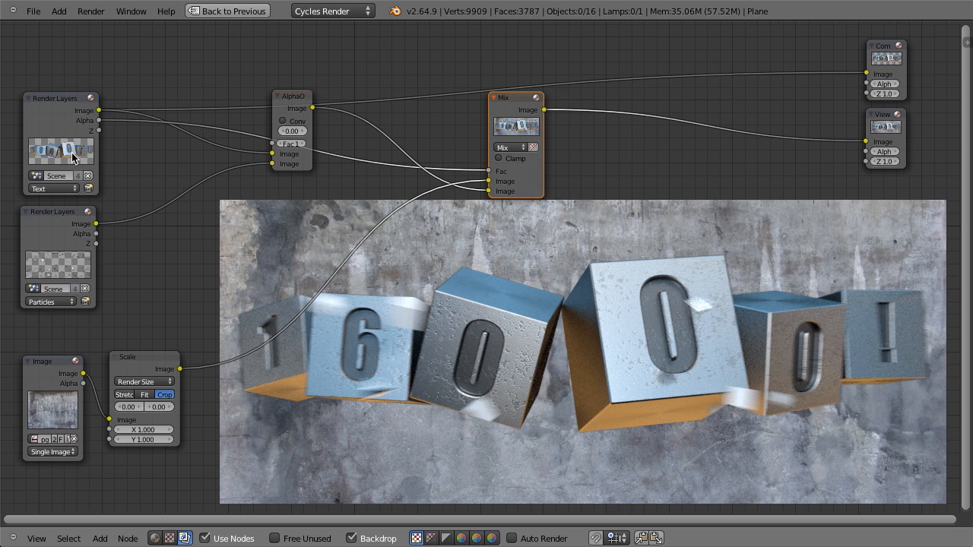
{"action": "middle_click_drag", "start_coordinate": [213, 190], "coordinate": [312, 205]}
{"action": "scroll", "coordinate": [148, 129], "scroll_direction": "up", "scroll_amount": 2}
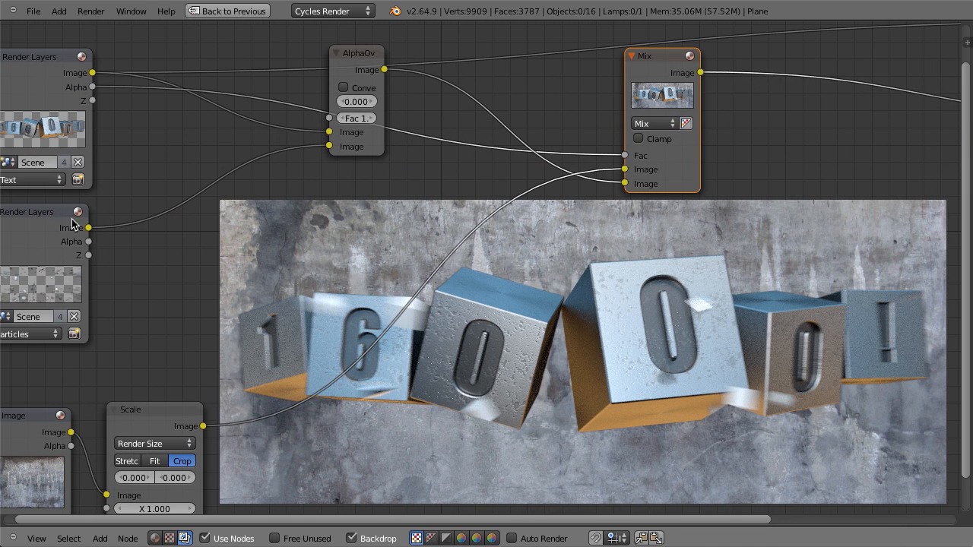
{"action": "left_click", "coordinate": [49, 232], "text": "ctrl+shift"}
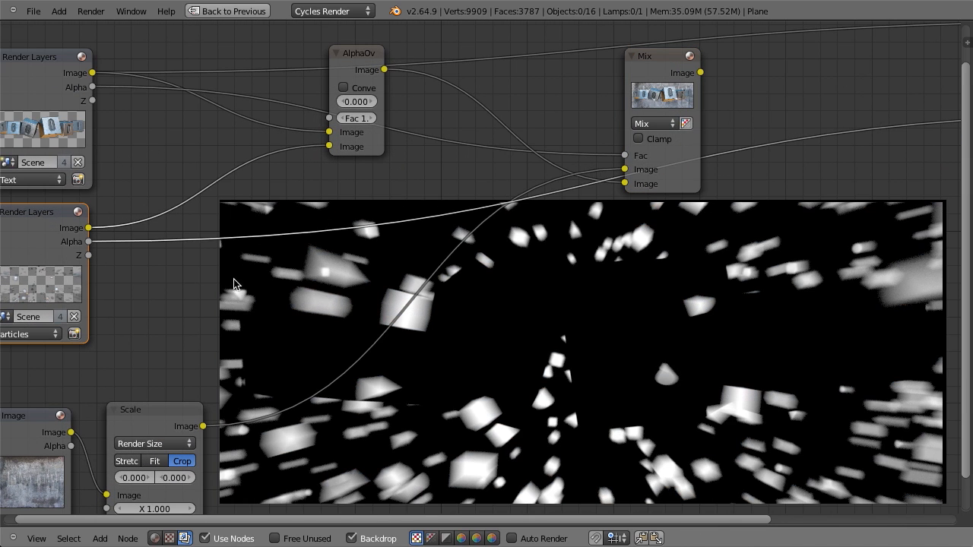
{"action": "left_click", "coordinate": [48, 74], "text": "ctrl+shift"}
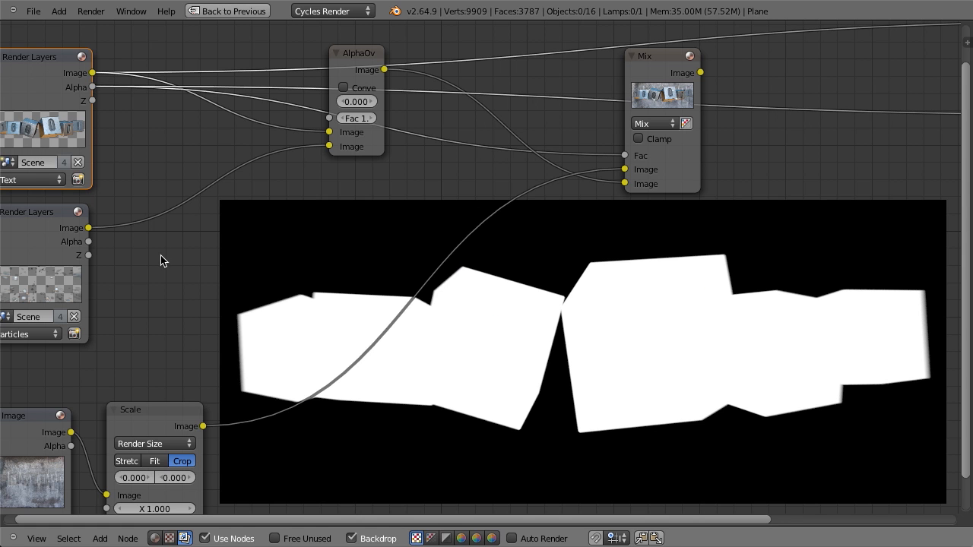
- Insert a Math node set to Add on the link between the Particles layer's image and AlphaOver
{"action": "middle_click_drag", "start_coordinate": [162, 261], "coordinate": [278, 233]}
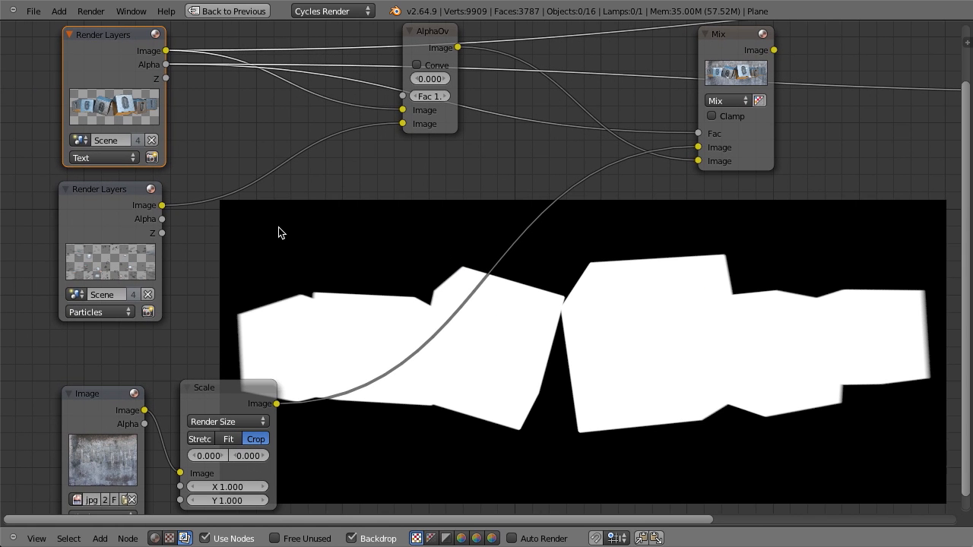
{"action": "key", "text": "shift+a"}
{"action": "mouse_move", "coordinate": [285, 199]}
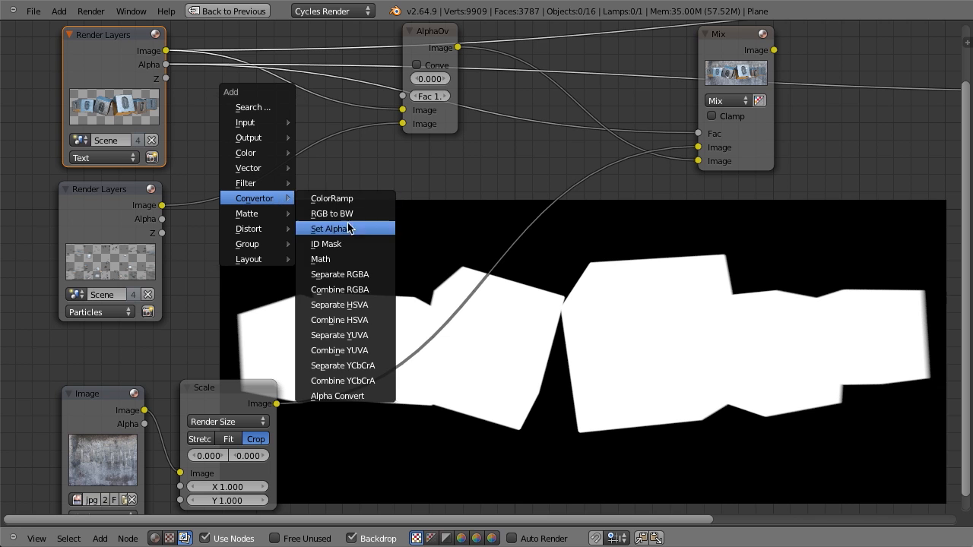
{"action": "left_click", "coordinate": [339, 259]}
{"action": "left_click", "coordinate": [365, 242]}
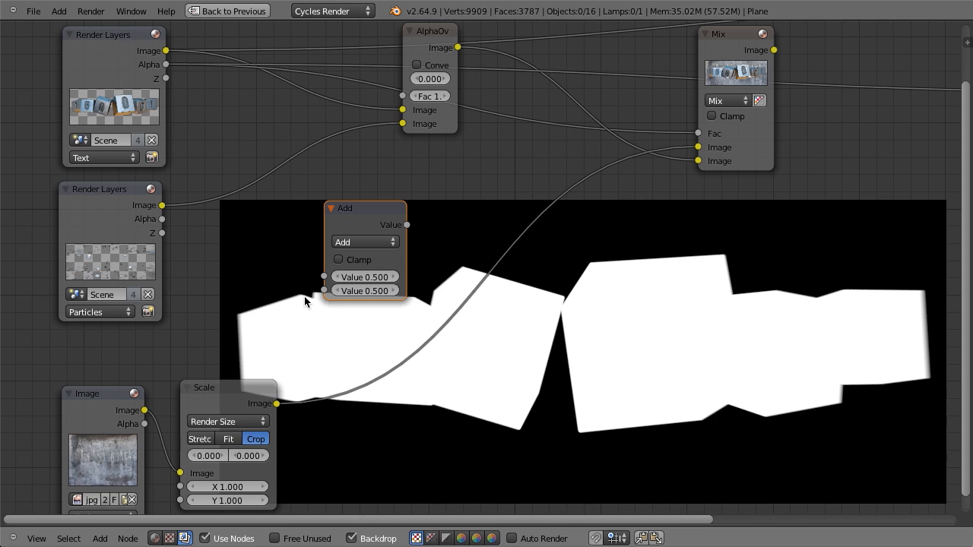
{"action": "left_click_drag", "start_coordinate": [354, 221], "coordinate": [313, 209]}
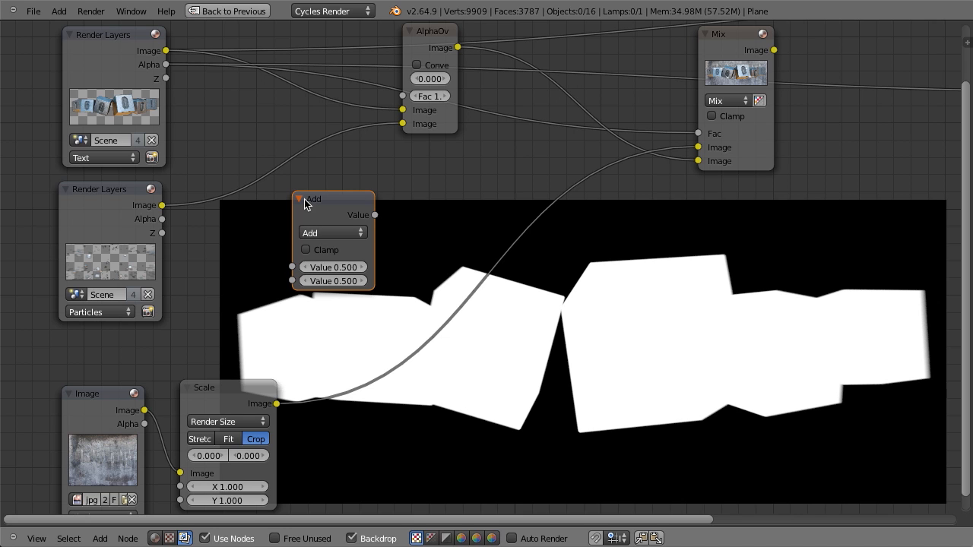
{"action": "left_click_drag", "start_coordinate": [356, 255], "coordinate": [309, 222]}
- Connect the Text layer's alpha to the Add node, preview the sum in the Viewer and swap the node's two inputs
{"action": "left_click", "coordinate": [168, 67]}
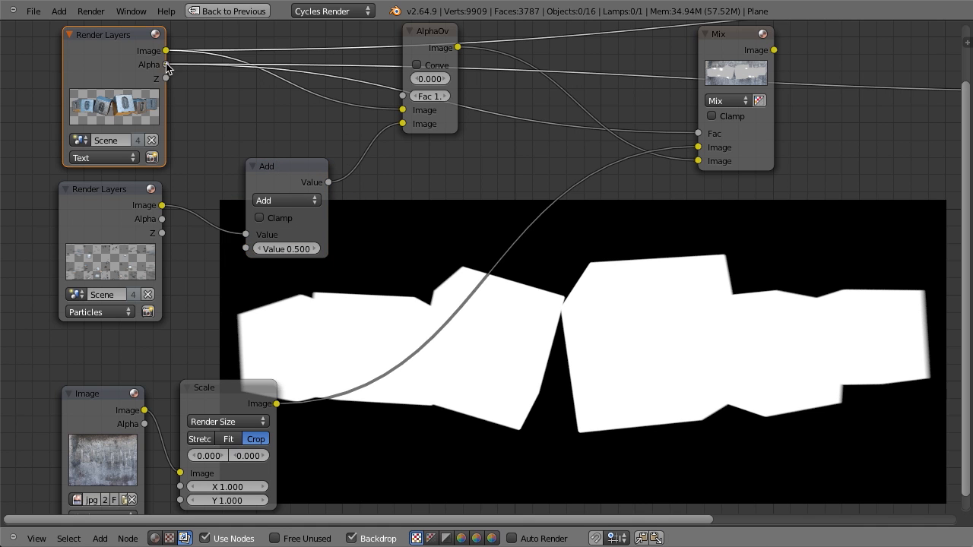
{"action": "left_click_drag", "start_coordinate": [166, 65], "coordinate": [245, 248]}
{"action": "left_click", "coordinate": [279, 183], "text": "ctrl+shift"}
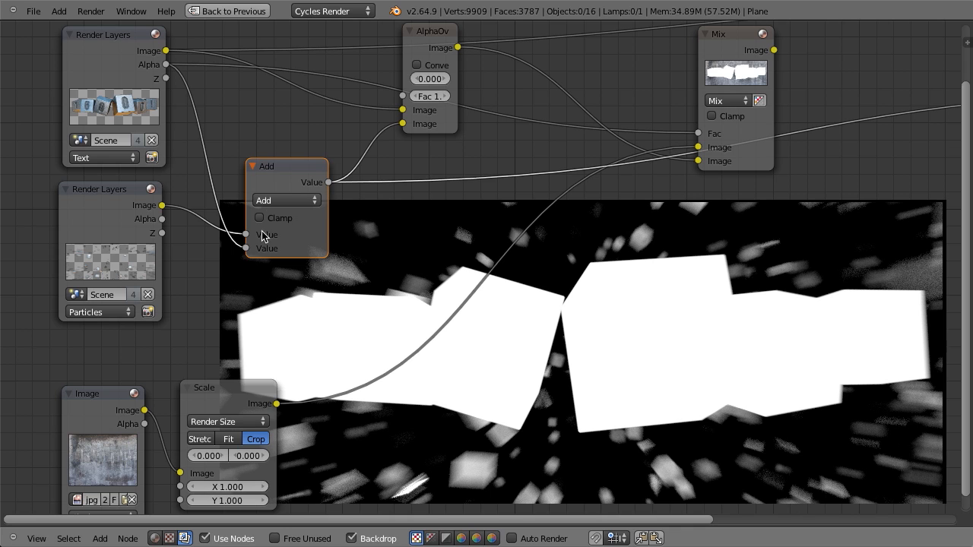
{"action": "left_click_drag", "start_coordinate": [246, 249], "coordinate": [246, 235]}
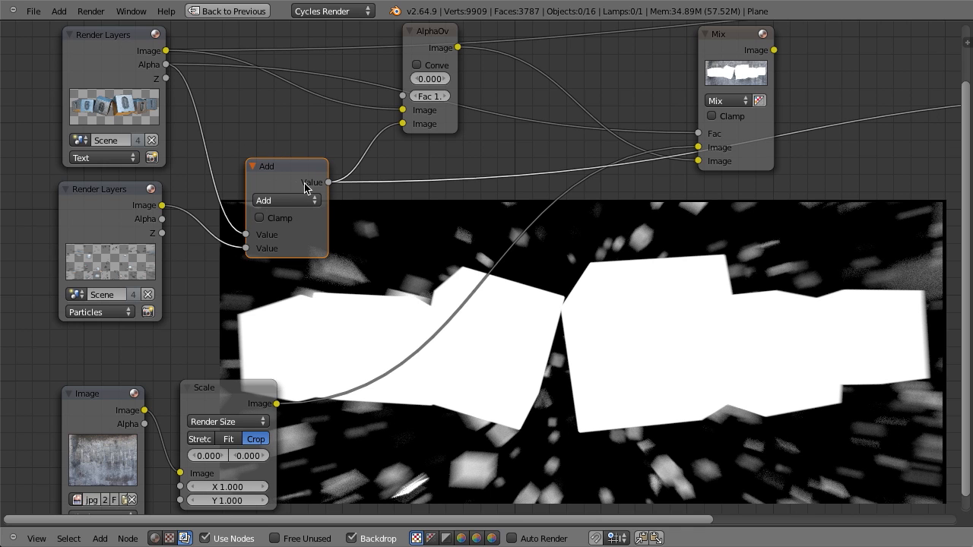
- Connect the Add node's output to the Mix factor and preview the Mix result in the Viewer
{"action": "scroll", "coordinate": [626, 154], "scroll_direction": "down", "scroll_amount": 1}
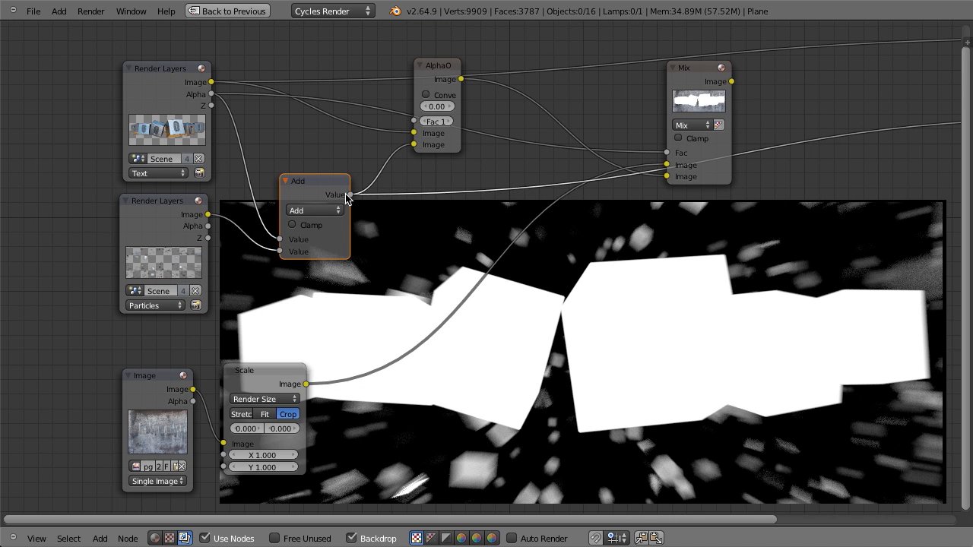
{"action": "left_click_drag", "start_coordinate": [352, 196], "coordinate": [669, 153]}
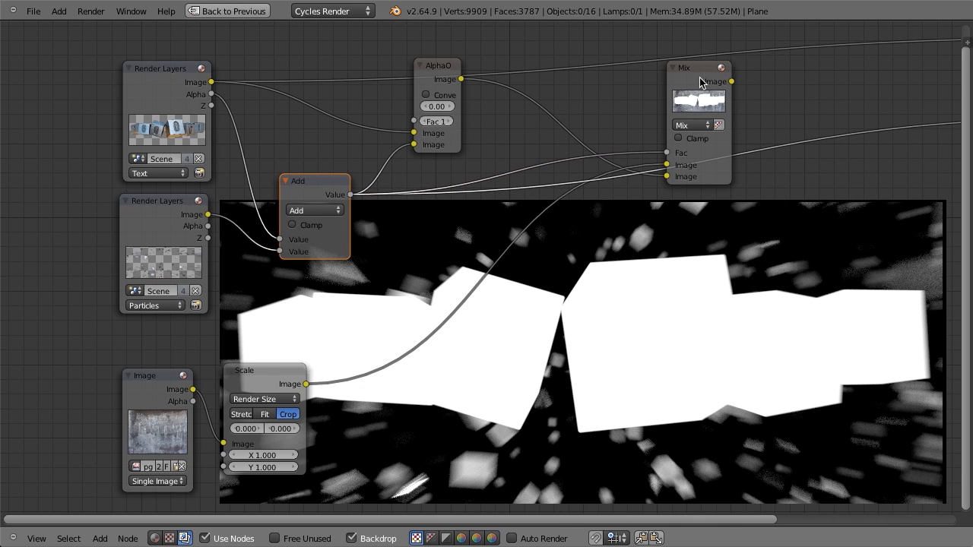
{"action": "scroll", "coordinate": [678, 155], "scroll_direction": "down", "scroll_amount": 1}
{"action": "middle_click_drag", "start_coordinate": [678, 155], "coordinate": [577, 162]}
{"action": "scroll", "coordinate": [578, 163], "scroll_direction": "up", "scroll_amount": 2}
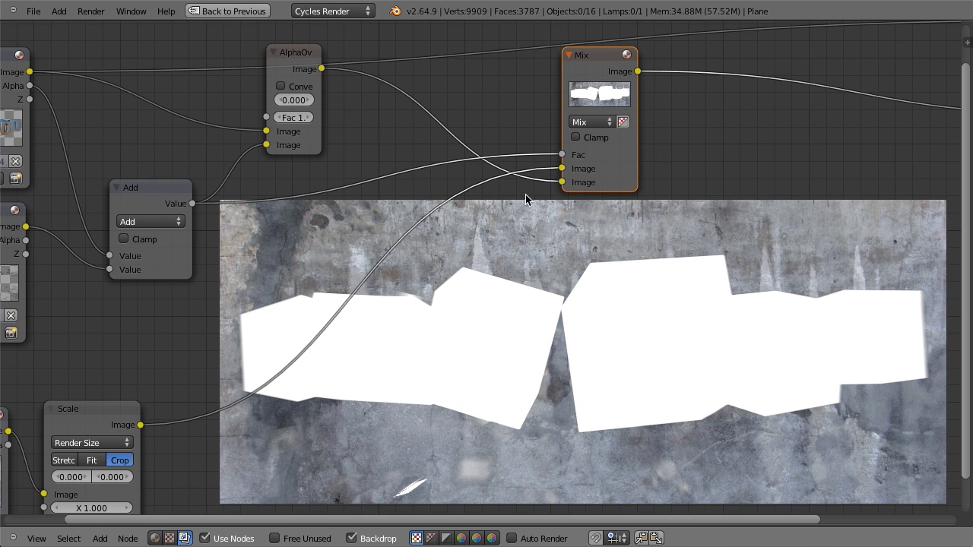
- Preview AlphaOver, disconnect the Add node from it and connect the Particles image directly to its second image input
{"action": "left_click_drag", "start_coordinate": [288, 55], "coordinate": [318, 81]}
{"action": "mouse_move", "coordinate": [559, 171]}
{"action": "left_mouse_down"}
{"action": "mouse_move", "coordinate": [560, 181]}
{"action": "mouse_move", "coordinate": [560, 172]}
{"action": "left_mouse_up"}
{"action": "scroll", "coordinate": [445, 166], "scroll_direction": "down", "scroll_amount": 1}
{"action": "left_click", "coordinate": [353, 159], "text": "ctrl+shift"}
{"action": "middle_click_drag", "start_coordinate": [353, 167], "coordinate": [453, 173]}
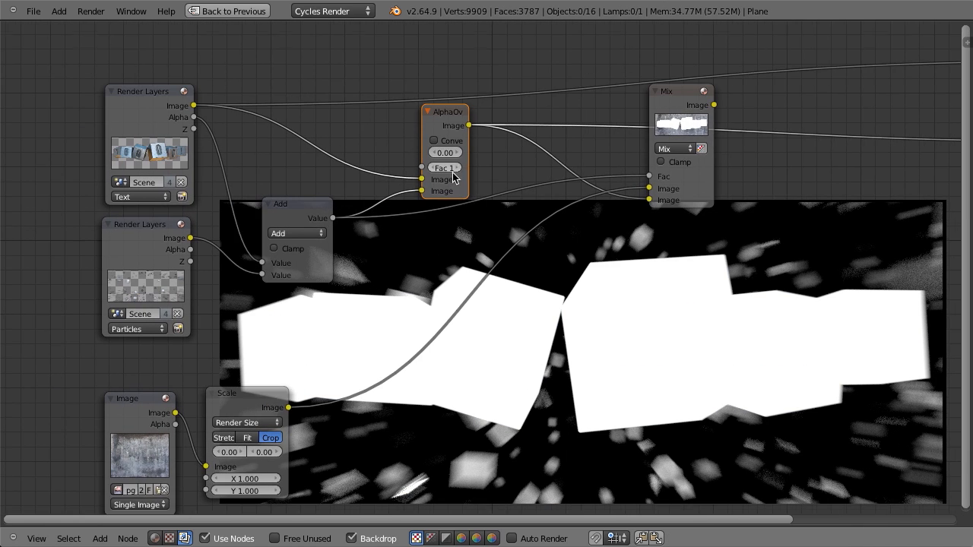
{"action": "scroll", "coordinate": [453, 177], "scroll_direction": "up", "scroll_amount": 1}
{"action": "left_click_drag", "start_coordinate": [415, 183], "coordinate": [369, 185]}
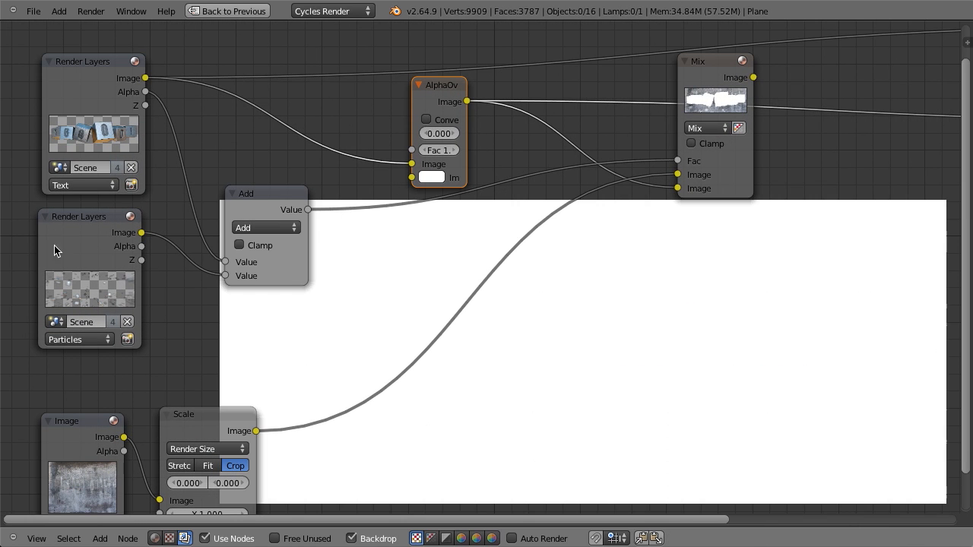
{"action": "left_click_drag", "start_coordinate": [139, 232], "coordinate": [409, 175]}
- Arrange the Add node below AlphaOver and send the Mix output to the Viewer
{"action": "left_click_drag", "start_coordinate": [260, 199], "coordinate": [405, 223]}
{"action": "left_click_drag", "start_coordinate": [424, 81], "coordinate": [385, 66]}
{"action": "left_click_drag", "start_coordinate": [410, 223], "coordinate": [392, 200]}
{"action": "scroll", "coordinate": [425, 173], "scroll_direction": "down", "scroll_amount": 2}
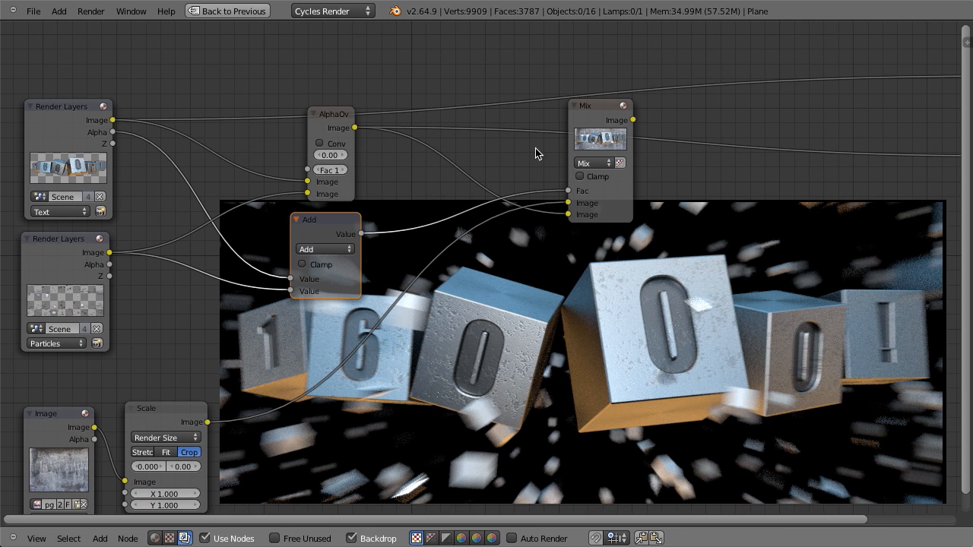
{"action": "left_click", "coordinate": [599, 115], "text": "ctrl+shift"}
{"action": "scroll", "coordinate": [632, 256], "scroll_direction": "down", "scroll_amount": 3}
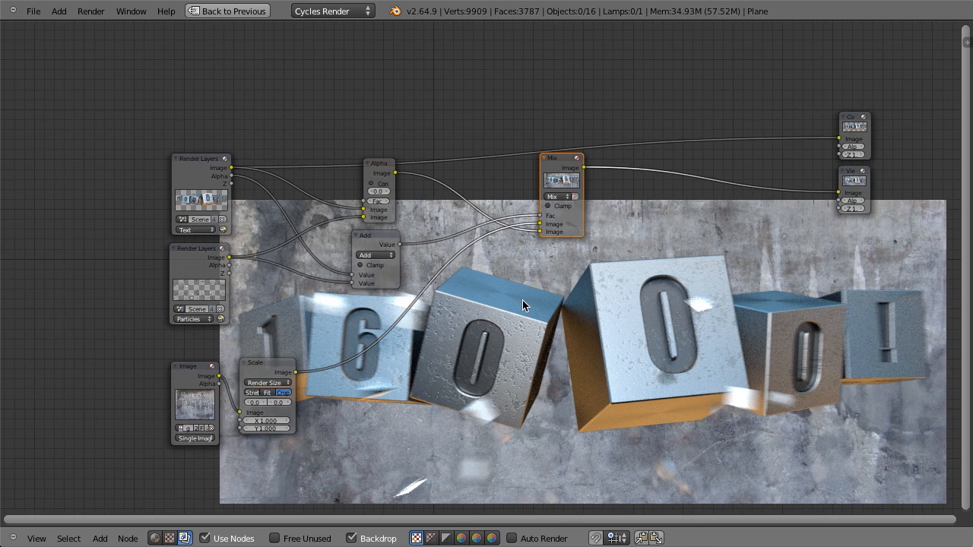
- Move the render layer, AlphaOver and Add nodes above the backdrop, and separate the wall Image and Scale nodes below them
{"action": "key", "text": "b"}
{"action": "left_click_drag", "start_coordinate": [174, 91], "coordinate": [441, 283]}
{"action": "key", "text": "g"}
{"action": "left_click", "coordinate": [394, 201]}
{"action": "key", "text": "a"}
{"action": "left_click_drag", "start_coordinate": [193, 151], "coordinate": [199, 152]}
{"action": "key", "text": "a"}
{"action": "key", "text": "b"}
{"action": "left_click_drag", "start_coordinate": [201, 276], "coordinate": [494, 338]}
{"action": "key", "text": "g"}
{"action": "left_click", "coordinate": [410, 406]}
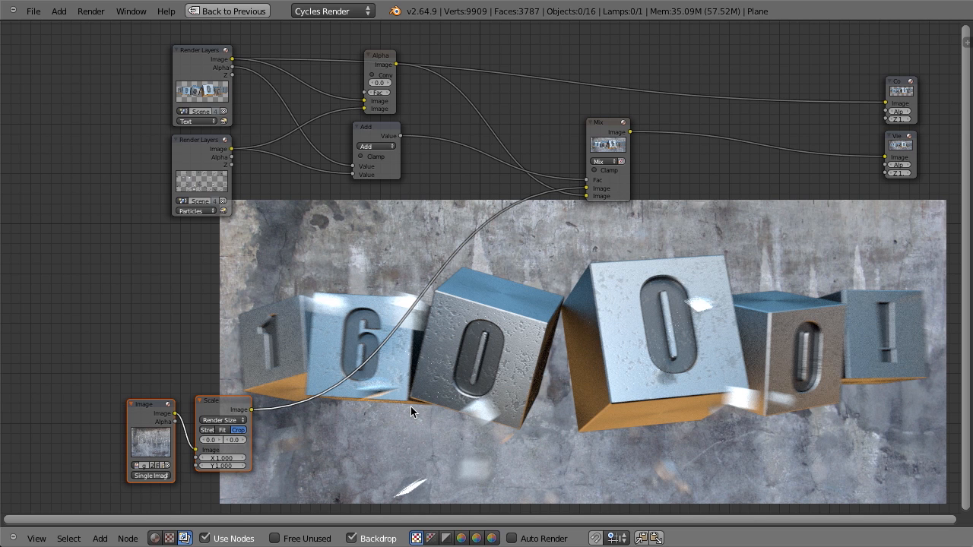
- Examine the wall's Image and Scale nodes, the links into the Mix node and the composite in the backdrop
{"action": "scroll", "coordinate": [378, 362], "scroll_direction": "down", "scroll_amount": 2}
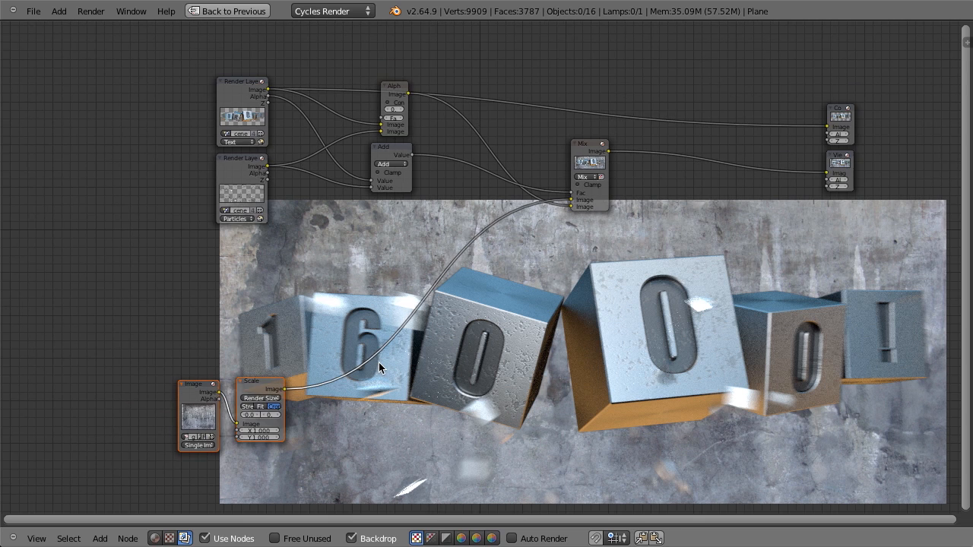
{"action": "middle_click_drag", "start_coordinate": [415, 353], "coordinate": [463, 280]}
{"action": "scroll", "coordinate": [419, 286], "scroll_direction": "up", "scroll_amount": 4}
{"action": "key", "text": "a"}
{"action": "scroll", "coordinate": [385, 310], "scroll_direction": "up", "scroll_amount": 1}
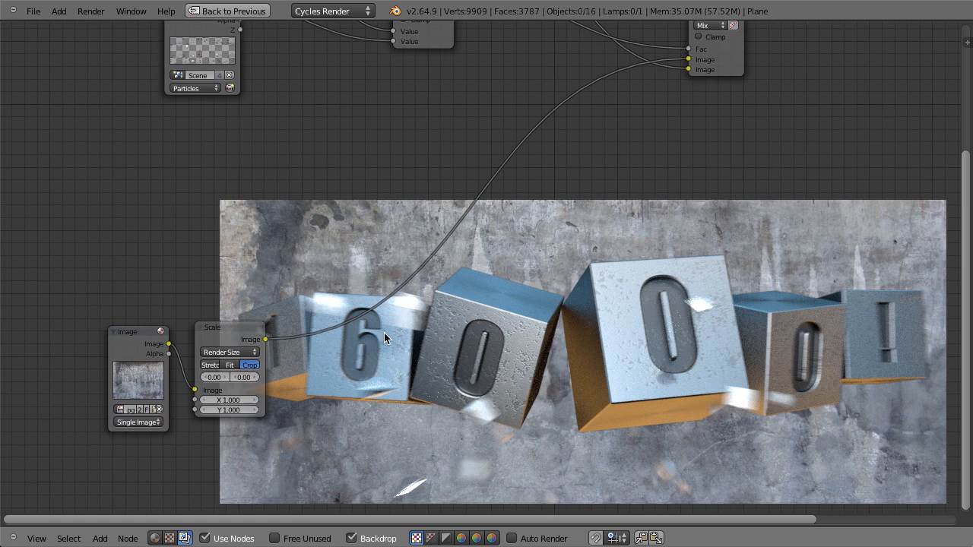
{"action": "middle_click_drag", "start_coordinate": [380, 348], "coordinate": [389, 270]}
{"action": "scroll", "coordinate": [389, 270], "scroll_direction": "up", "scroll_amount": 2}
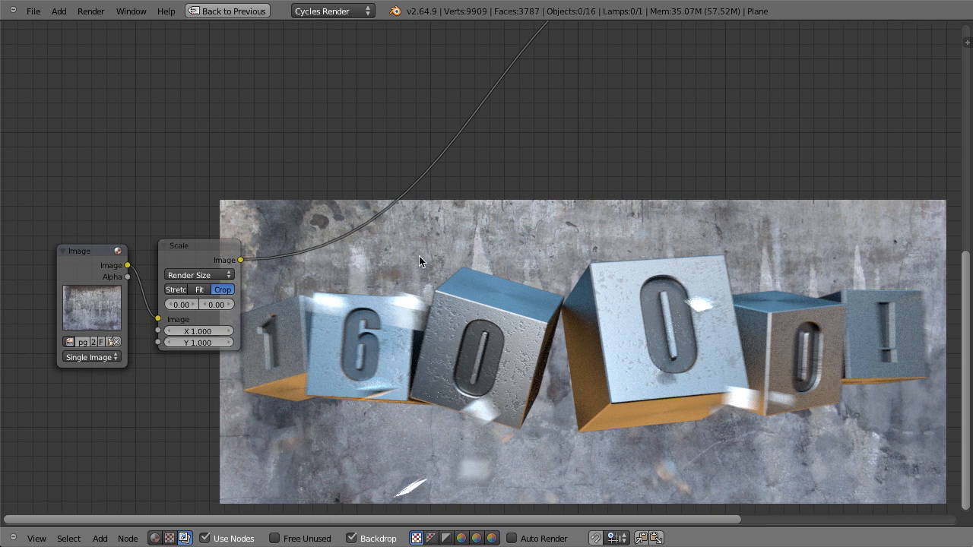
{"action": "scroll", "coordinate": [424, 265], "scroll_direction": "up", "scroll_amount": 1}
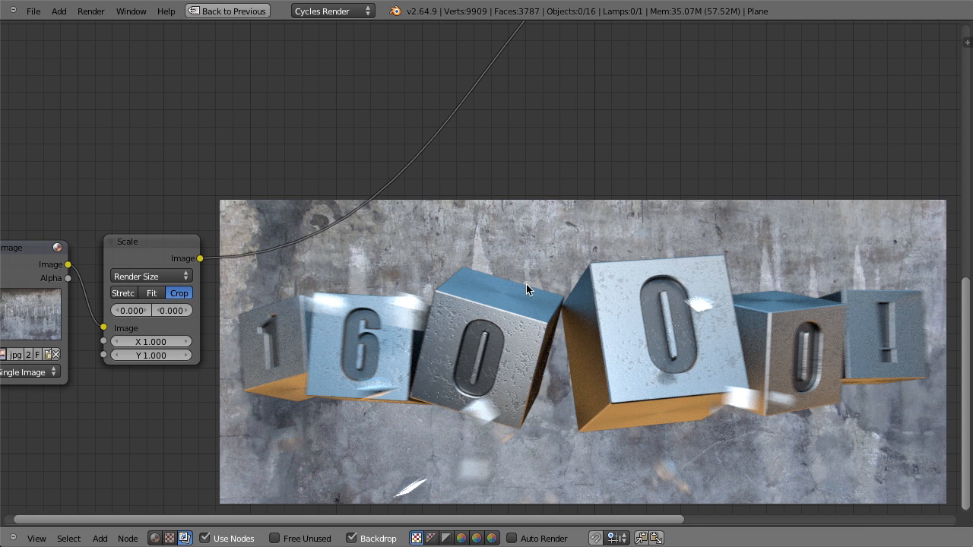
{"action": "scroll", "coordinate": [526, 285], "scroll_direction": "down", "scroll_amount": 3}
{"action": "middle_click_drag", "start_coordinate": [580, 134], "coordinate": [472, 274]}
{"action": "scroll", "coordinate": [508, 245], "scroll_direction": "up", "scroll_amount": 2}
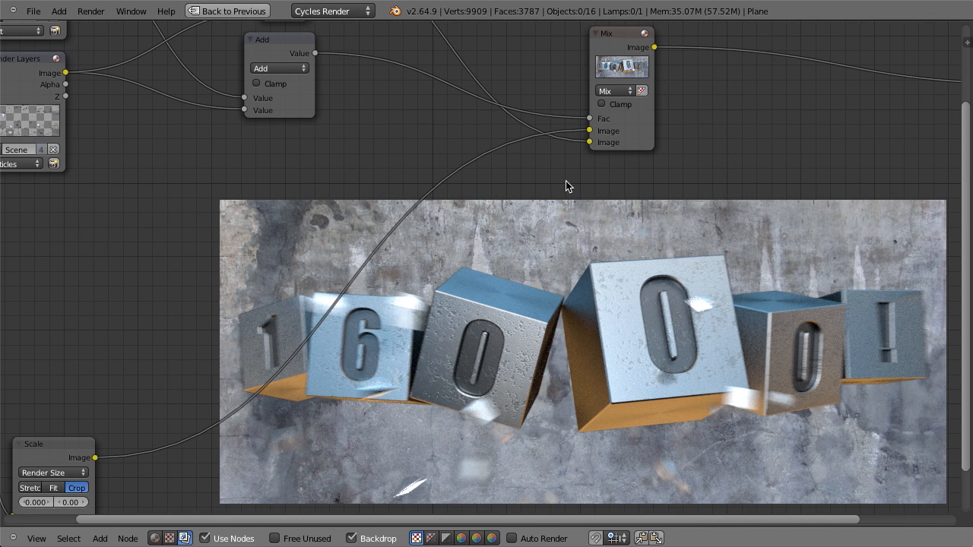
{"action": "left_click_drag", "start_coordinate": [582, 131], "coordinate": [591, 142]}
{"action": "scroll", "coordinate": [620, 198], "scroll_direction": "down", "scroll_amount": 3}
{"action": "scroll", "coordinate": [395, 343], "scroll_direction": "up", "scroll_amount": 3}
{"action": "middle_click_drag", "start_coordinate": [395, 343], "coordinate": [485, 283]}
{"action": "scroll", "coordinate": [481, 286], "scroll_direction": "down", "scroll_amount": 5}
{"action": "middle_click_drag", "start_coordinate": [423, 320], "coordinate": [565, 239]}
{"action": "scroll", "coordinate": [525, 241], "scroll_direction": "up", "scroll_amount": 6}
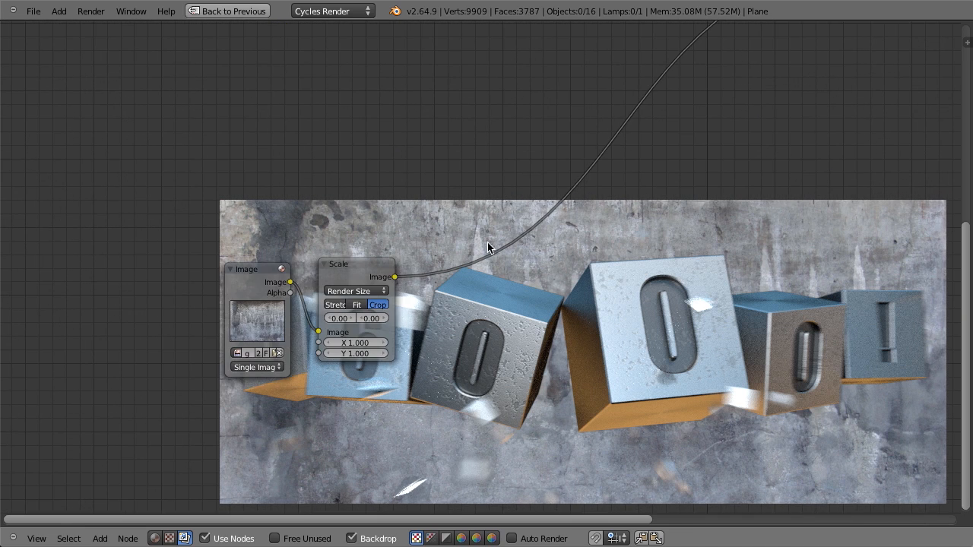
{"action": "middle_click_drag", "start_coordinate": [464, 282], "coordinate": [361, 284]}
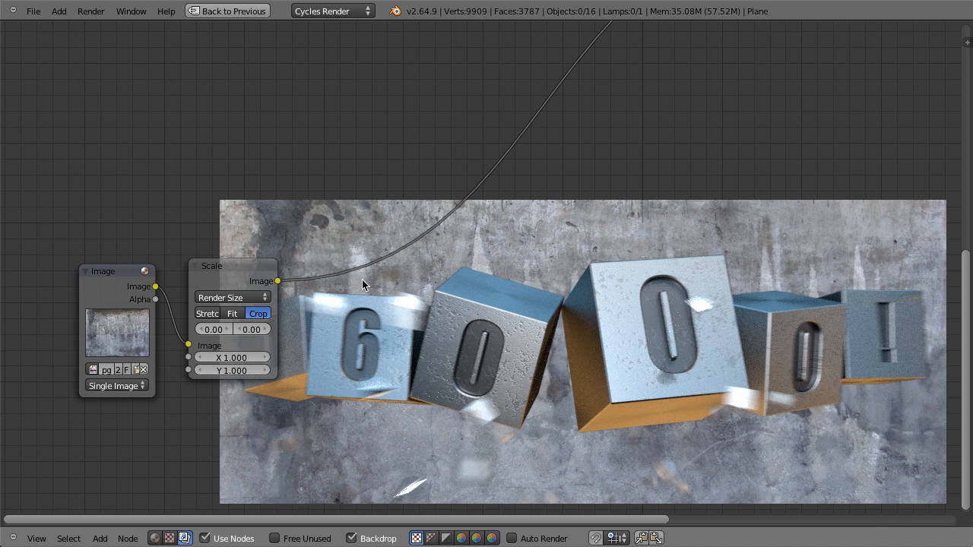
- Add a Lens Distortion node to the wall image's link after the Scale node and set Distort to 0.1
{"action": "key", "text": "shift+a"}
{"action": "mouse_move", "coordinate": [363, 281]}
{"action": "mouse_move", "coordinate": [340, 313]}
{"action": "left_click", "coordinate": [420, 418]}
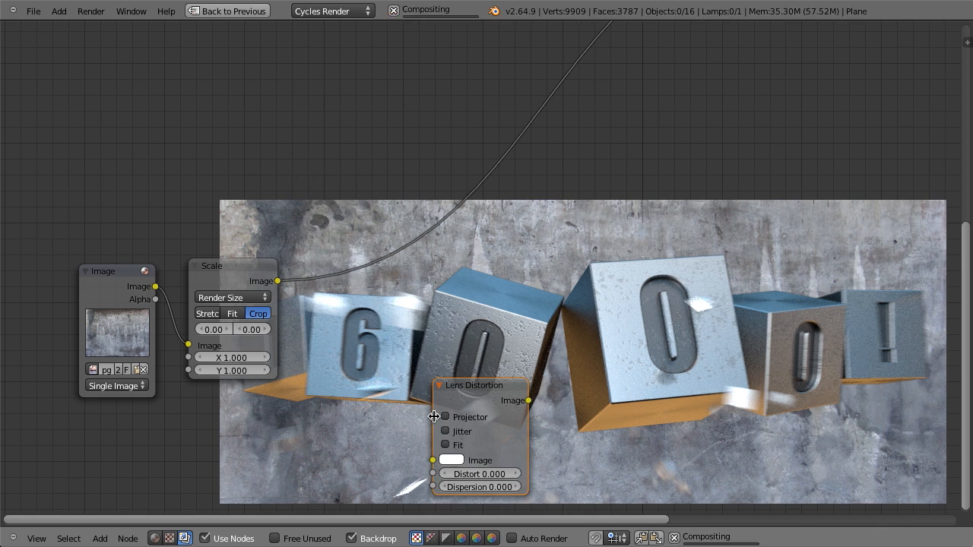
{"action": "left_click", "coordinate": [341, 335]}
{"action": "scroll", "coordinate": [341, 334], "scroll_direction": "up", "scroll_amount": 1}
{"action": "scroll", "coordinate": [341, 333], "scroll_direction": "up", "scroll_amount": 1}
{"action": "left_click", "coordinate": [346, 378]}
{"action": "left_click", "coordinate": [345, 377]}
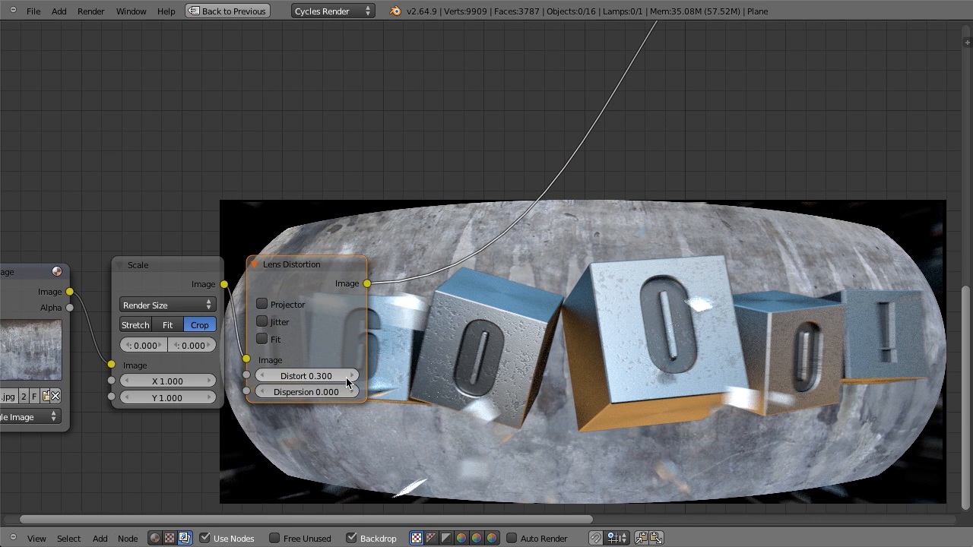
{"action": "left_click", "coordinate": [259, 376]}
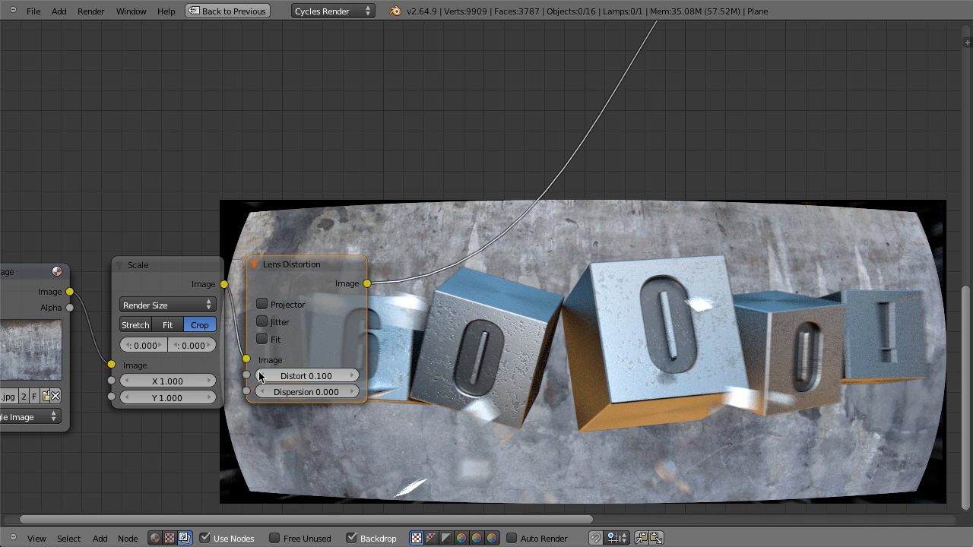
- Duplicate the Scale node, insert it after Lens Distortion, and set it to Relative with X 1.12 and Y 1.11
{"action": "left_click", "coordinate": [154, 259]}
{"action": "key", "text": "shift+d"}
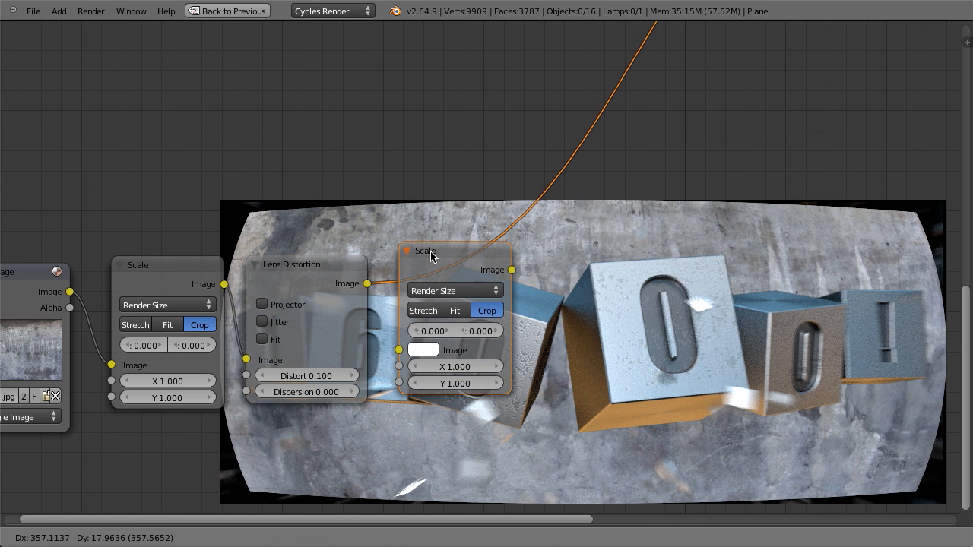
{"action": "left_click", "coordinate": [431, 256]}
{"action": "left_click", "coordinate": [453, 291]}
{"action": "left_click", "coordinate": [451, 276]}
{"action": "middle_click_drag", "start_coordinate": [579, 296], "coordinate": [404, 286]}
{"action": "left_click_drag", "start_coordinate": [260, 320], "coordinate": [282, 334]}
{"action": "left_click_drag", "start_coordinate": [289, 252], "coordinate": [287, 261]}
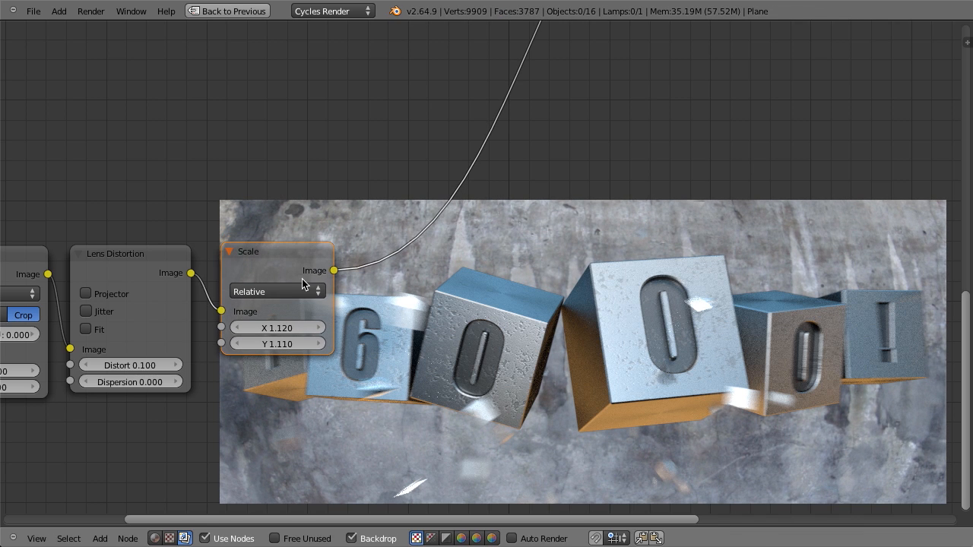
- Insert a Filter node after the Relative Scale node and set its filter type to Sharpen
{"action": "scroll", "coordinate": [332, 300], "scroll_direction": "down", "scroll_amount": 2}
{"action": "scroll", "coordinate": [358, 323], "scroll_direction": "up", "scroll_amount": 2}
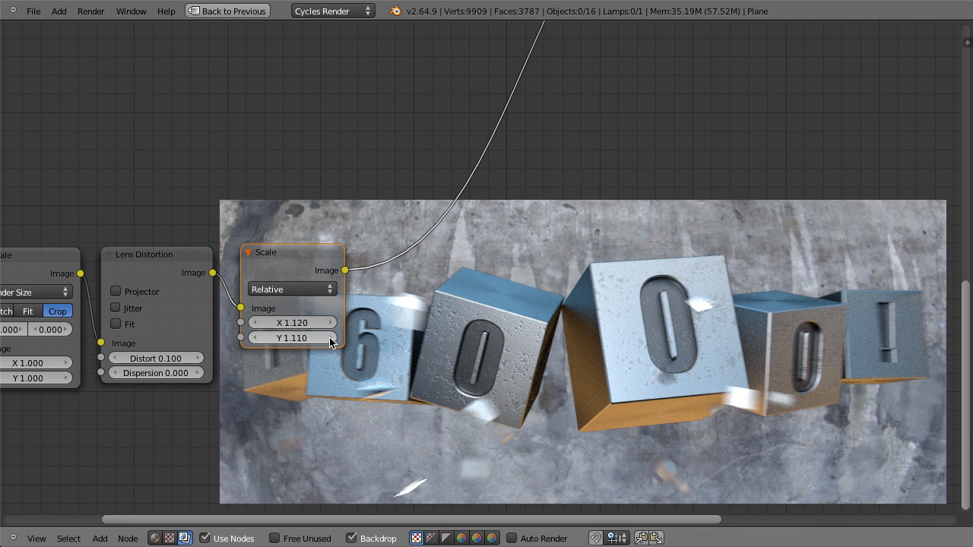
{"action": "scroll", "coordinate": [452, 330], "scroll_direction": "down", "scroll_amount": 2}
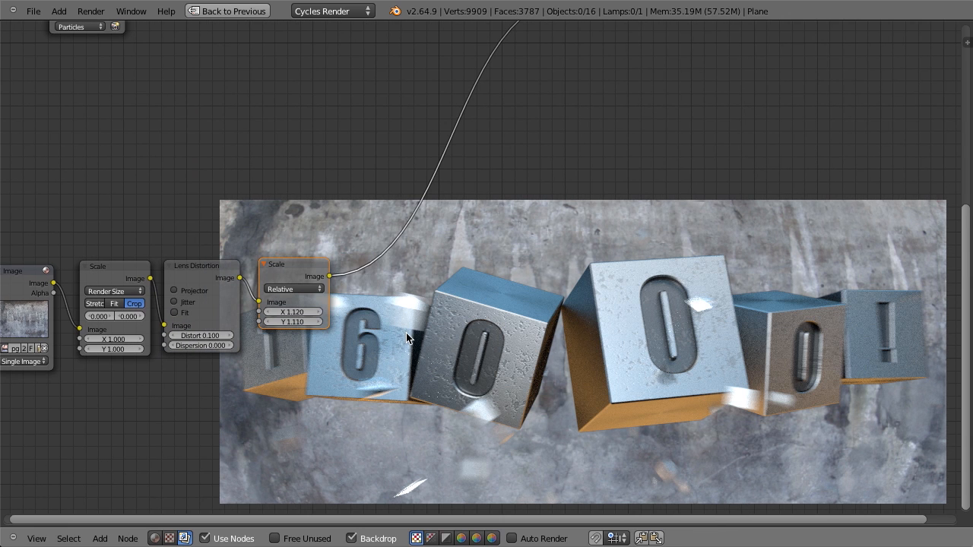
{"action": "key", "text": "shift+a"}
{"action": "mouse_move", "coordinate": [391, 288]}
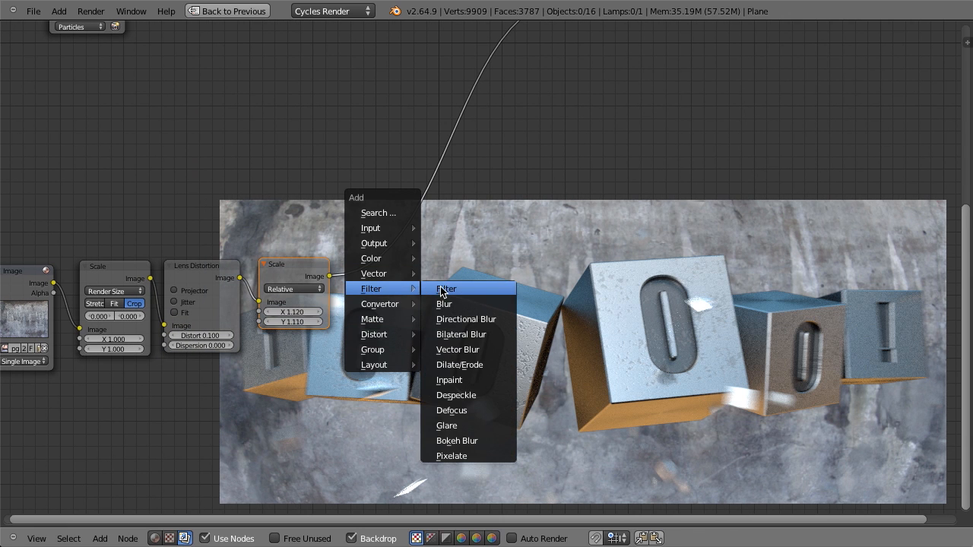
{"action": "left_click", "coordinate": [445, 289]}
{"action": "left_click", "coordinate": [354, 267]}
{"action": "left_click", "coordinate": [376, 299]}
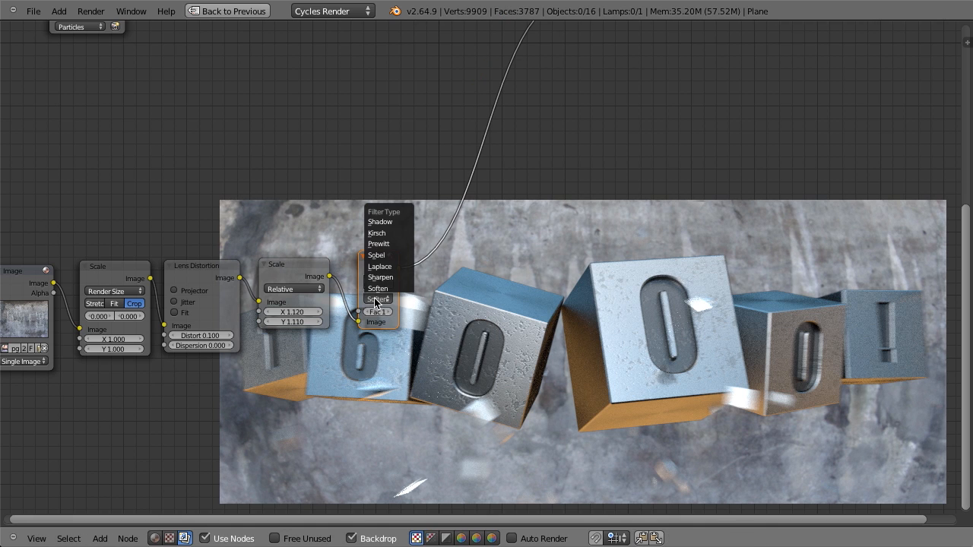
{"action": "left_click", "coordinate": [380, 277]}
{"action": "scroll", "coordinate": [412, 314], "scroll_direction": "up", "scroll_amount": 3}
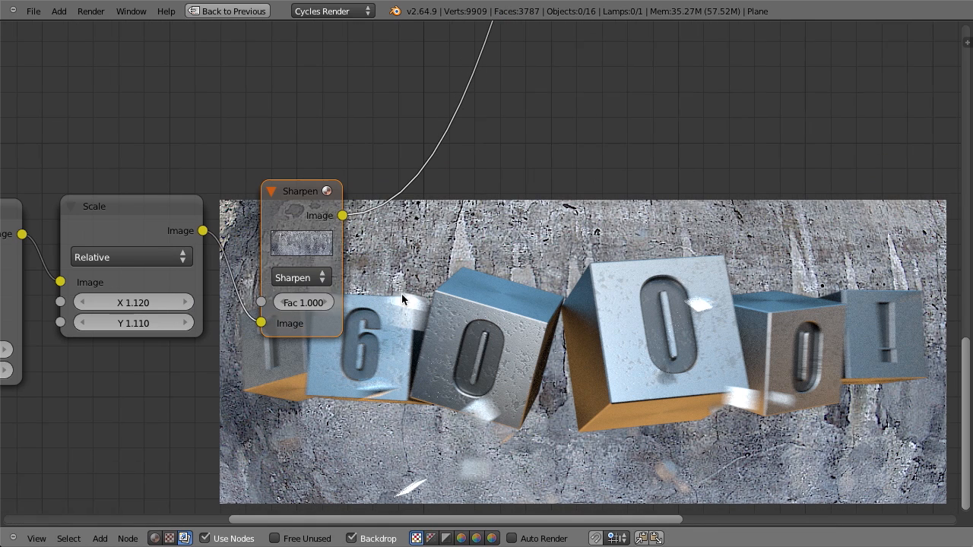
- Set the Sharpen filter's Fac to 0.2
{"action": "left_click_drag", "start_coordinate": [318, 305], "coordinate": [251, 304]}
{"action": "left_click", "coordinate": [316, 305]}
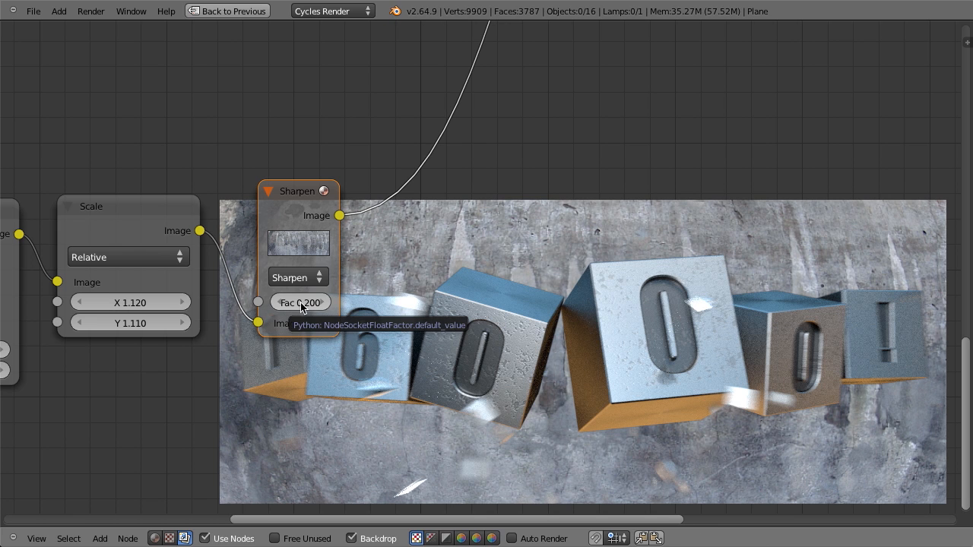
{"action": "left_click", "coordinate": [300, 304]}
{"action": "key", "text": "Return"}
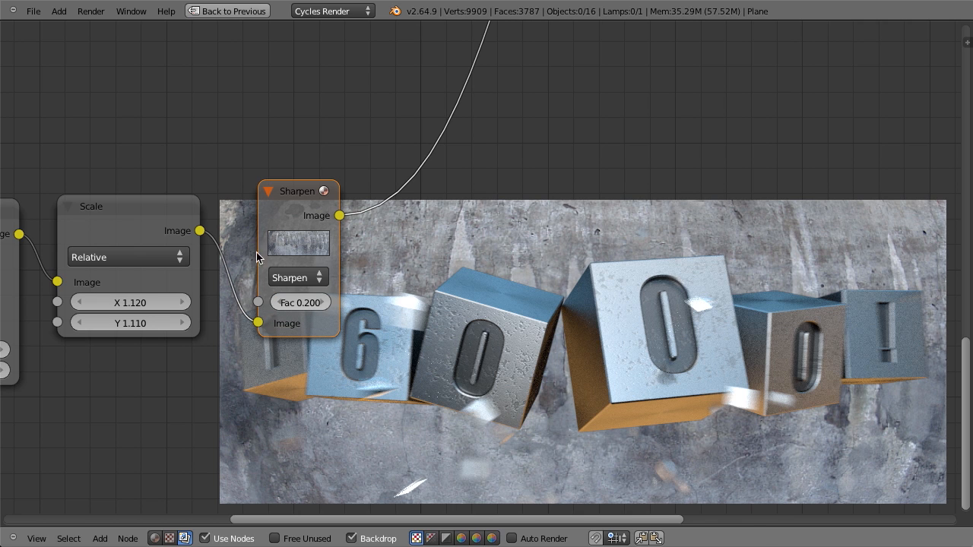
- Compare the wall background before and after sharpening by previewing the Relative Scale and Sharpen nodes
{"action": "left_click", "coordinate": [133, 217], "text": "ctrl+shift"}
{"action": "left_click", "coordinate": [302, 195], "text": "ctrl+shift"}
{"action": "left_click", "coordinate": [159, 209], "text": "ctrl+shift"}
{"action": "left_click", "coordinate": [290, 194], "text": "ctrl+shift"}
- Add a Directional Blur node between the Sharpen filter and the Viewer, placed beside the filter
{"action": "scroll", "coordinate": [289, 195], "scroll_direction": "down", "scroll_amount": 7}
{"action": "middle_click_drag", "start_coordinate": [448, 309], "coordinate": [440, 309]}
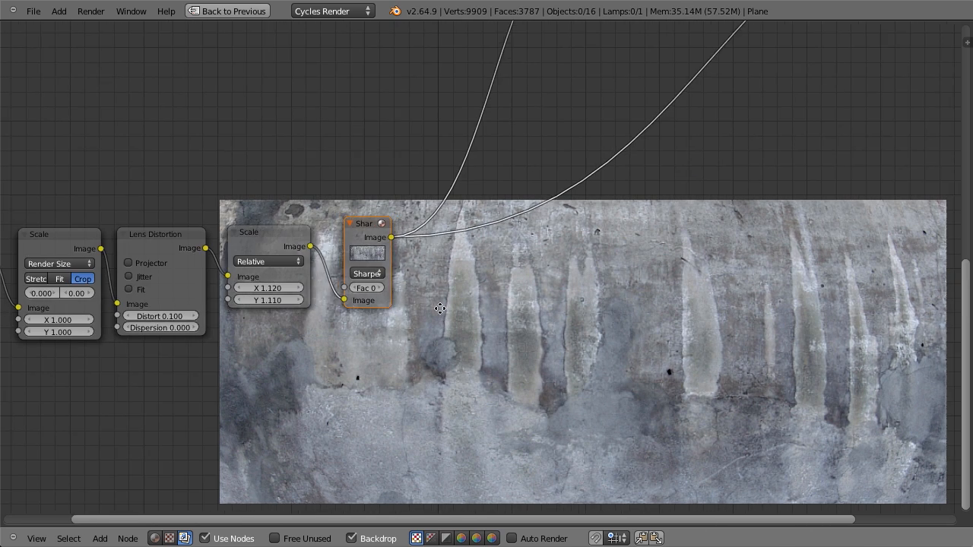
{"action": "scroll", "coordinate": [441, 309], "scroll_direction": "up", "scroll_amount": 2}
{"action": "key", "text": "shift+a"}
{"action": "mouse_move", "coordinate": [425, 298]}
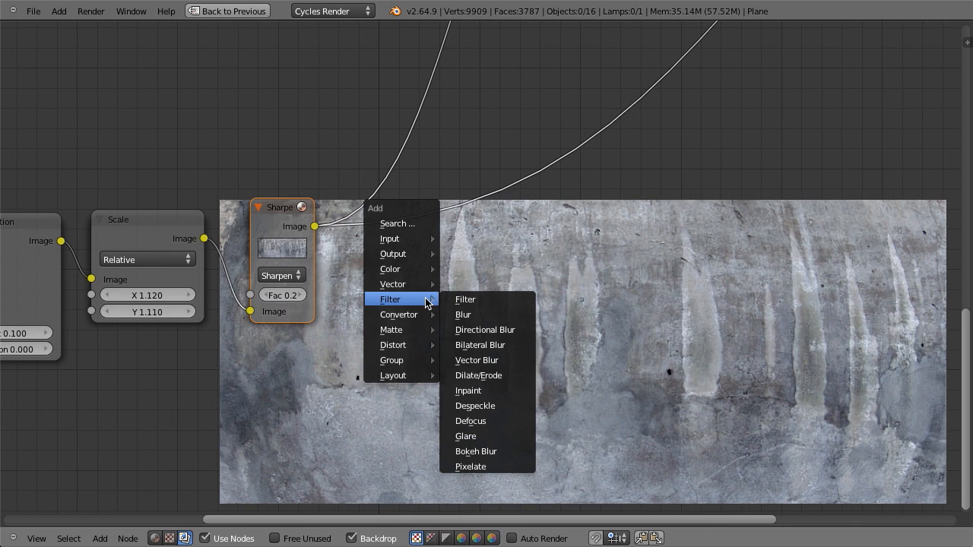
{"action": "left_click", "coordinate": [479, 329]}
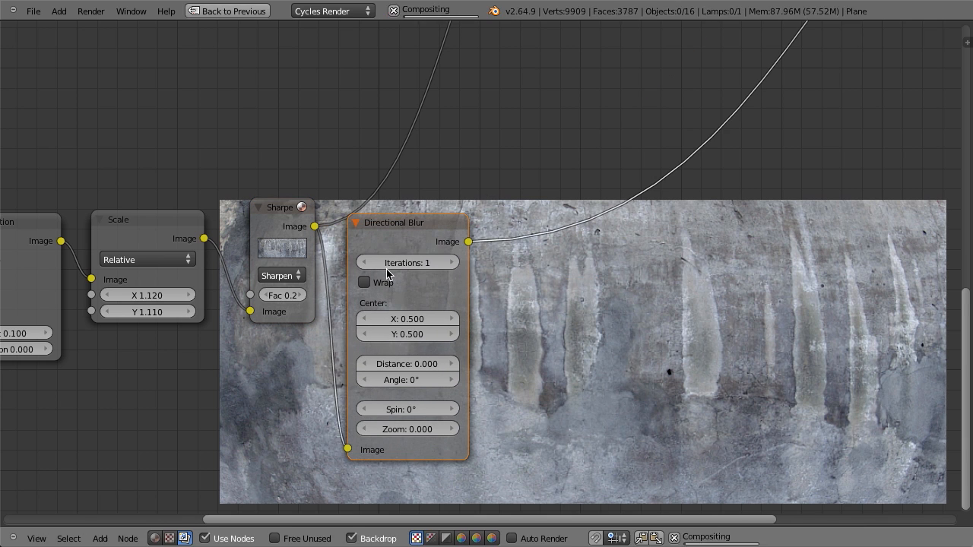
{"action": "left_click", "coordinate": [425, 211]}
{"action": "left_click_drag", "start_coordinate": [419, 212], "coordinate": [415, 203]}
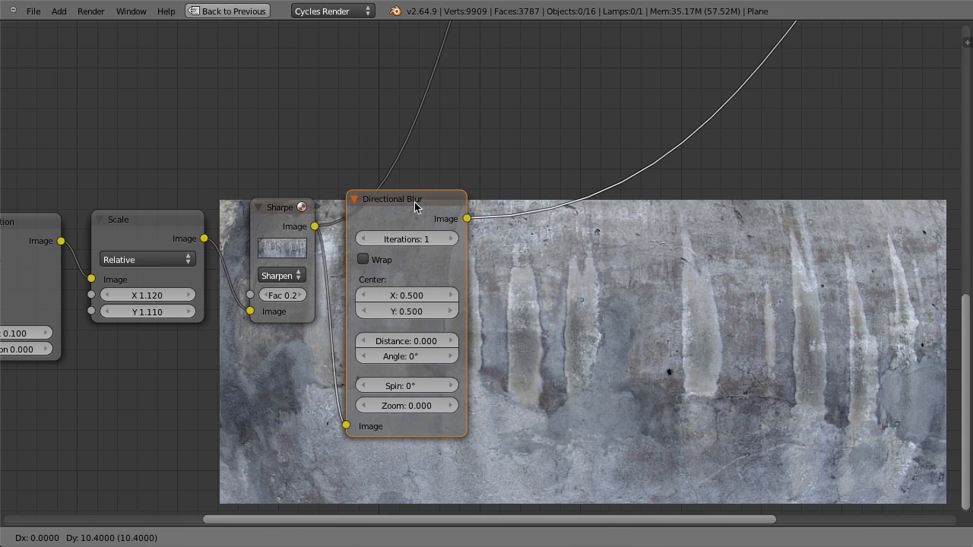
- Set the Directional Blur's Zoom to 0.15
{"action": "left_click", "coordinate": [454, 404]}
{"action": "middle_click_drag", "start_coordinate": [476, 391], "coordinate": [167, 356]}
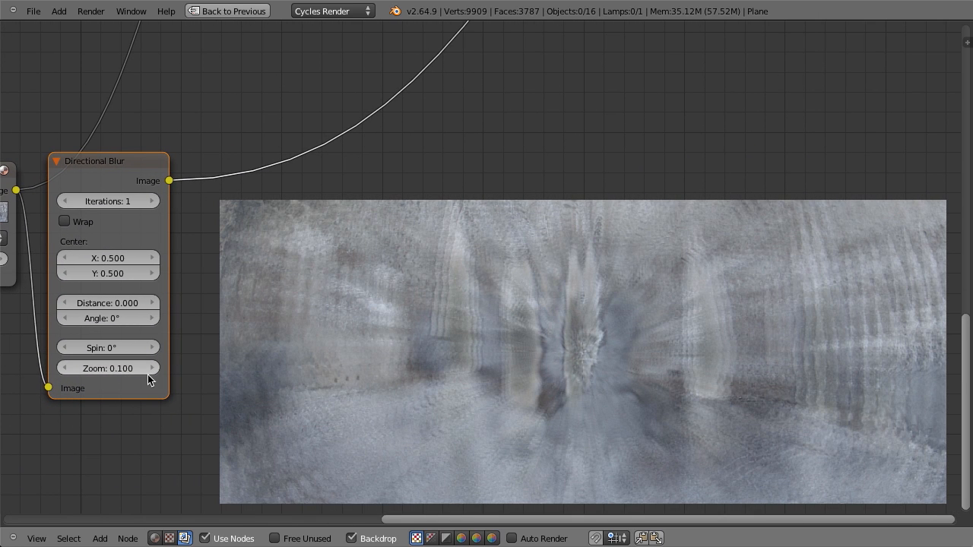
{"action": "left_click", "coordinate": [107, 368]}
{"action": "key", "text": "BackSpace"}
{"action": "type", "text": "0.15"}
{"action": "key", "text": "Return"}
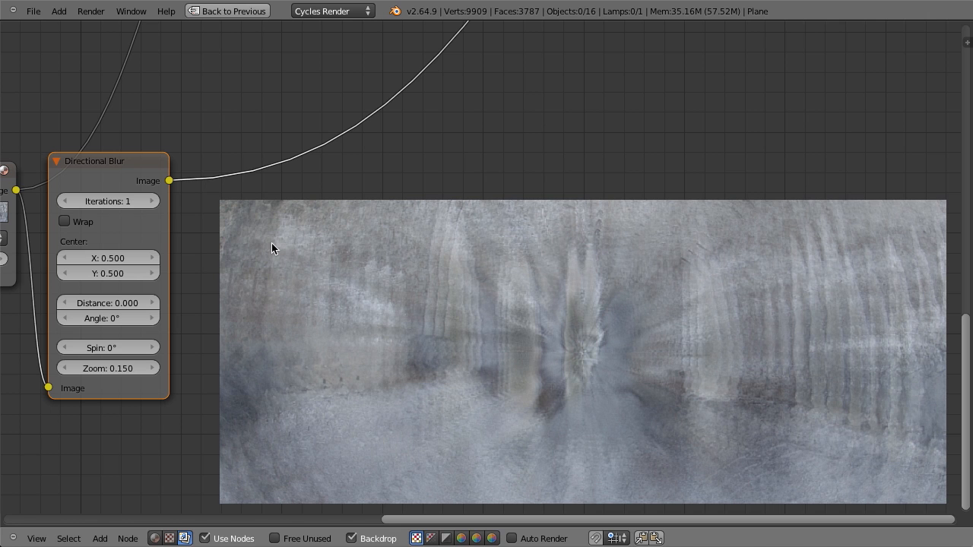
- Increase the Directional Blur's Iterations to 6
{"action": "left_click", "coordinate": [152, 202]}
{"action": "left_click", "coordinate": [149, 201]}
{"action": "left_click", "coordinate": [150, 202]}
{"action": "left_click", "coordinate": [150, 202]}
{"action": "left_click", "coordinate": [150, 201]}
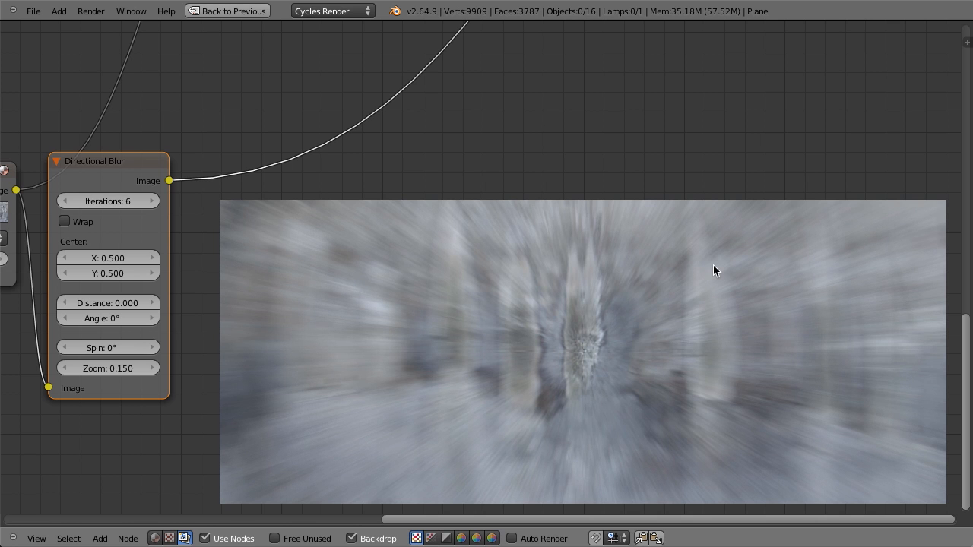
- Send the Mix output to the Viewer and connect the Directional Blur image to the Mix node's first image input
{"action": "scroll", "coordinate": [699, 267], "scroll_direction": "down", "scroll_amount": 4}
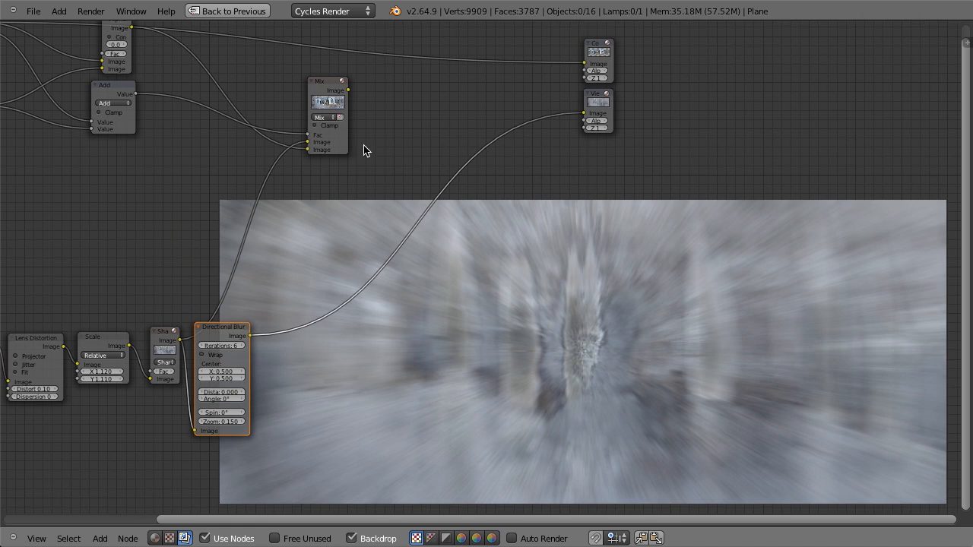
{"action": "right_click", "coordinate": [320, 92]}
{"action": "left_click_drag", "start_coordinate": [278, 290], "coordinate": [307, 142]}
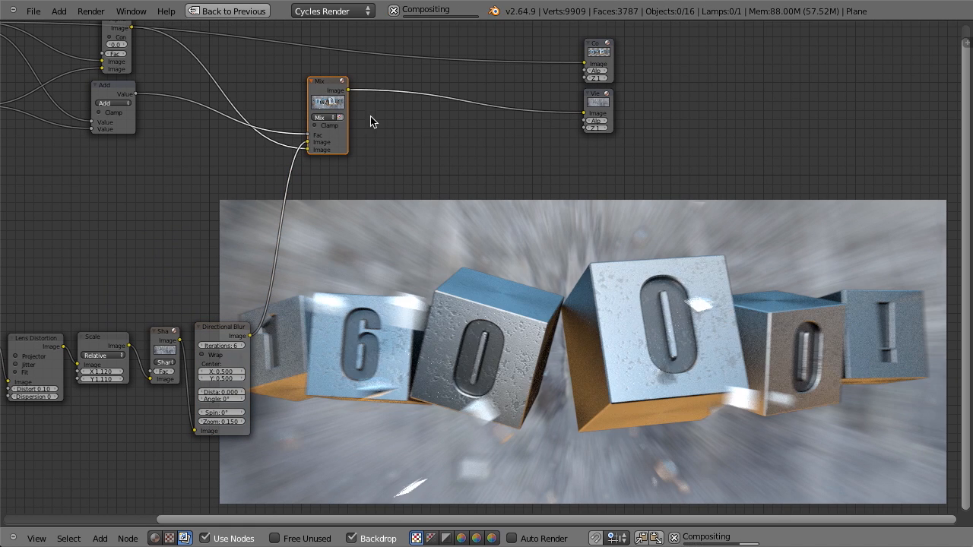
- Preview the AlphaOver, Add and Mix outputs in turn to examine how the blurred wall is combined with the cubes and particles
{"action": "scroll", "coordinate": [357, 144], "scroll_direction": "up", "scroll_amount": 3}
{"action": "middle_click_drag", "start_coordinate": [458, 226], "coordinate": [375, 211]}
{"action": "middle_click_drag", "start_coordinate": [269, 217], "coordinate": [353, 298]}
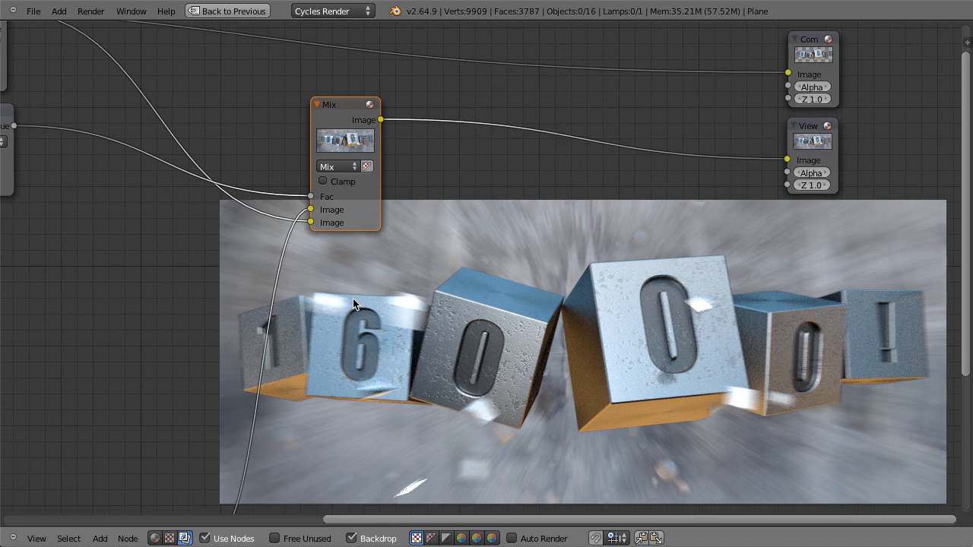
{"action": "scroll", "coordinate": [320, 262], "scroll_direction": "up", "scroll_amount": 2}
{"action": "middle_click_drag", "start_coordinate": [320, 262], "coordinate": [358, 271]}
{"action": "scroll", "coordinate": [333, 186], "scroll_direction": "down", "scroll_amount": 6}
{"action": "middle_click_drag", "start_coordinate": [272, 199], "coordinate": [308, 242]}
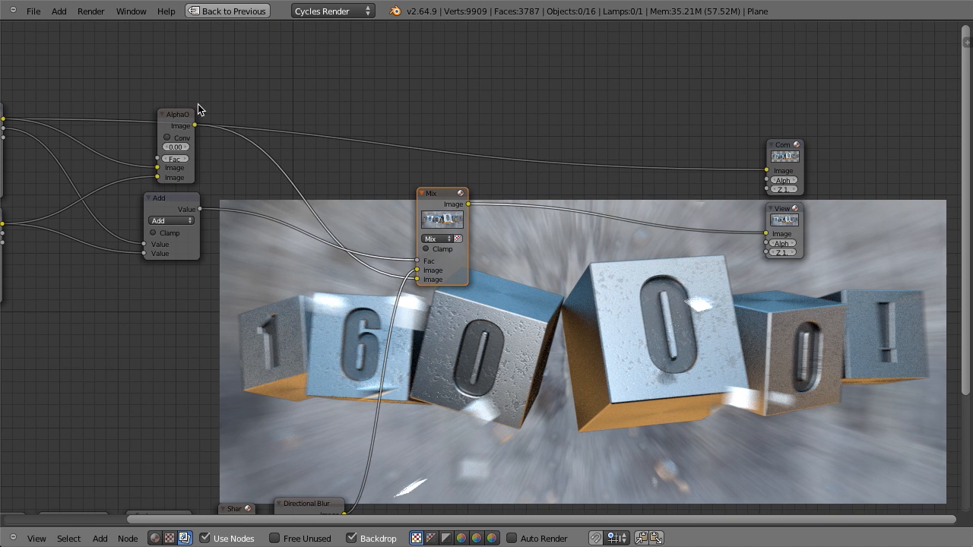
{"action": "left_click", "coordinate": [179, 127], "text": "ctrl+shift"}
{"action": "left_click", "coordinate": [167, 207], "text": "ctrl+shift"}
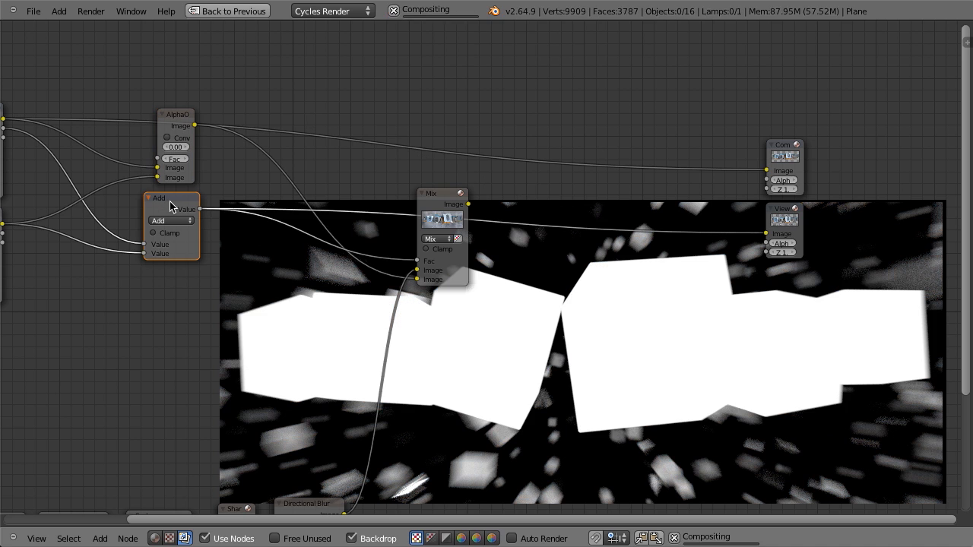
{"action": "left_click", "coordinate": [173, 118], "text": "ctrl+shift"}
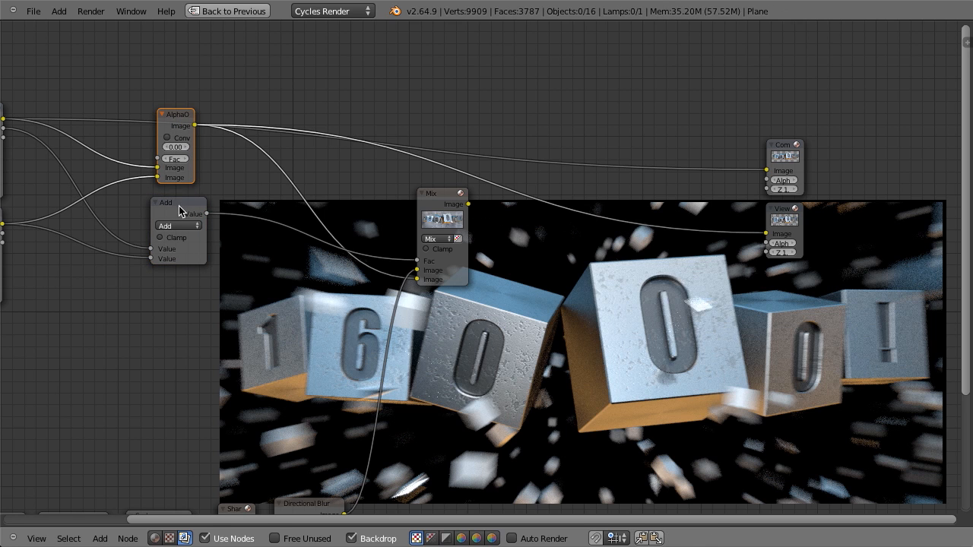
{"action": "left_click", "coordinate": [179, 206], "text": "ctrl+shift"}
{"action": "left_click", "coordinate": [445, 207], "text": "ctrl+shift"}
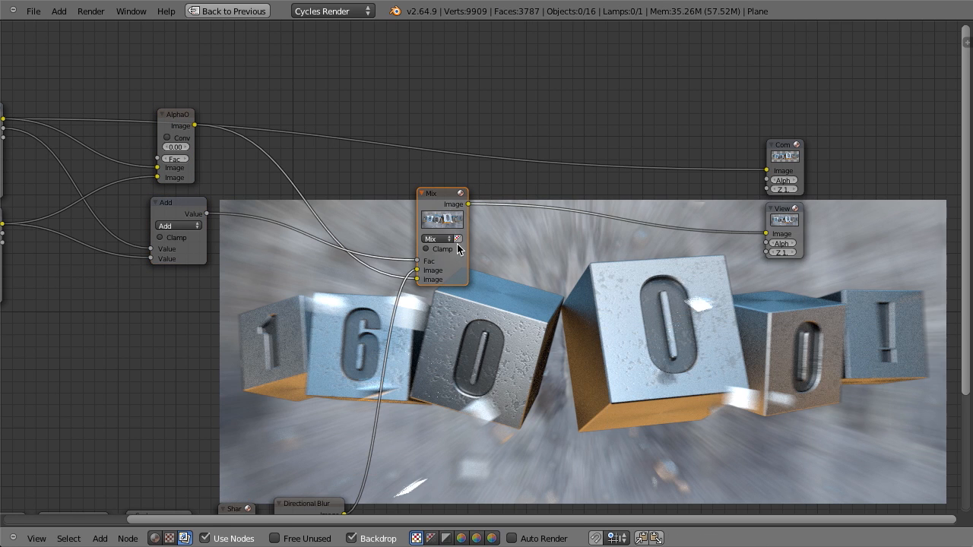
{"action": "scroll", "coordinate": [458, 249], "scroll_direction": "down", "scroll_amount": 4}
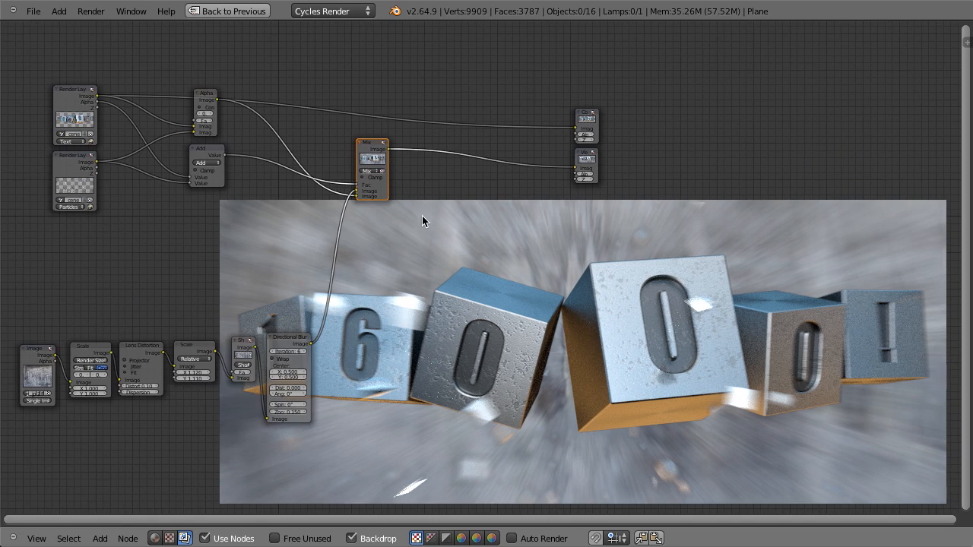
{"action": "scroll", "coordinate": [422, 216], "scroll_direction": "up", "scroll_amount": 3}
{"action": "scroll", "coordinate": [376, 281], "scroll_direction": "up", "scroll_amount": 2}
{"action": "middle_click_drag", "start_coordinate": [376, 281], "coordinate": [497, 245]}
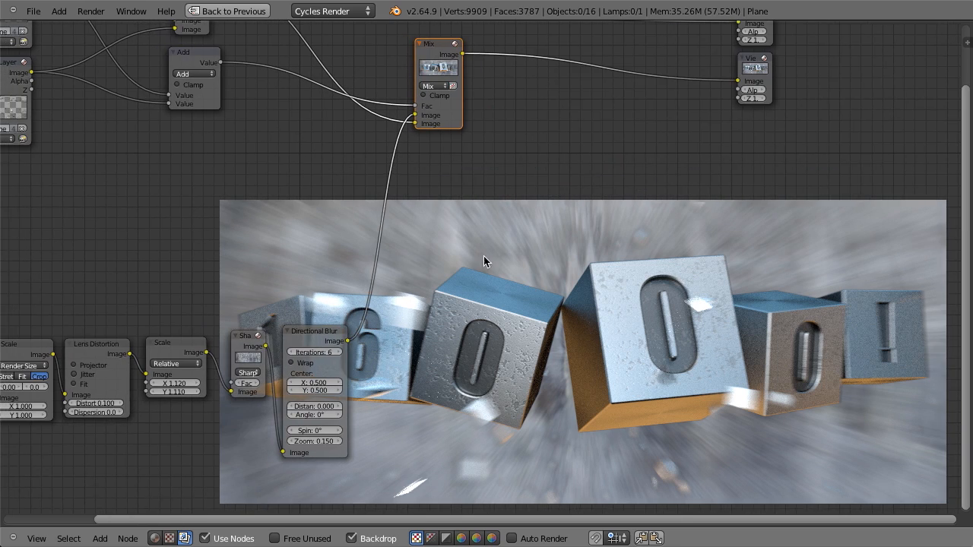
{"action": "scroll", "coordinate": [483, 261], "scroll_direction": "up", "scroll_amount": 1}
{"action": "key", "text": "shift+a"}
{"action": "mouse_move", "coordinate": [454, 251]}
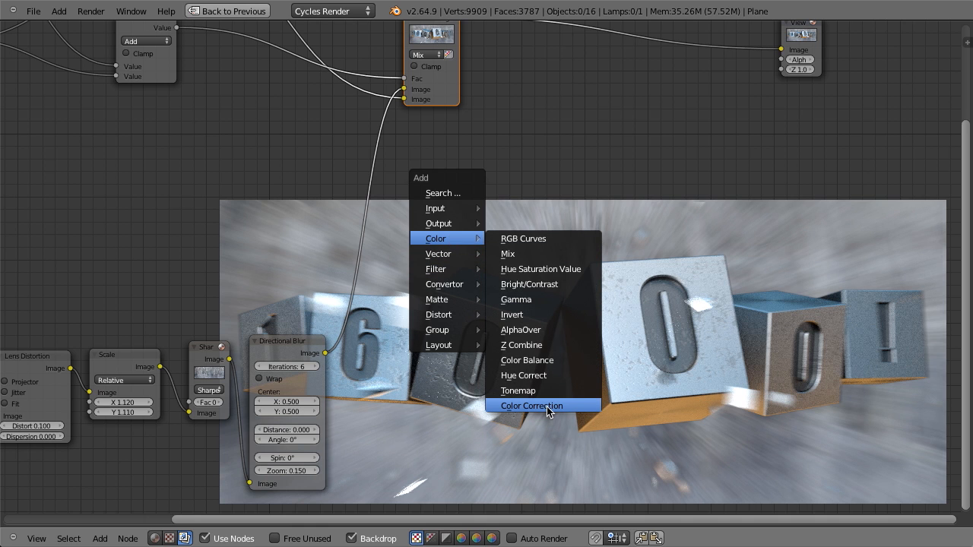
{"action": "left_click", "coordinate": [547, 407]}
{"action": "key", "text": "Escape"}
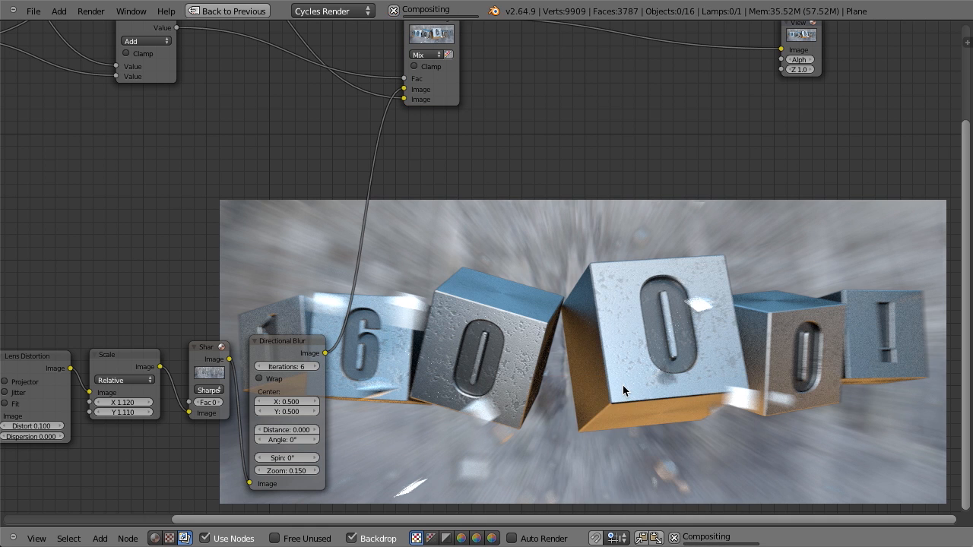
- Insert a Color Balance node on the link between the Directional Blur node and the background input of the Mix node
{"action": "key", "text": "shift+a"}
{"action": "mouse_move", "coordinate": [622, 388]}
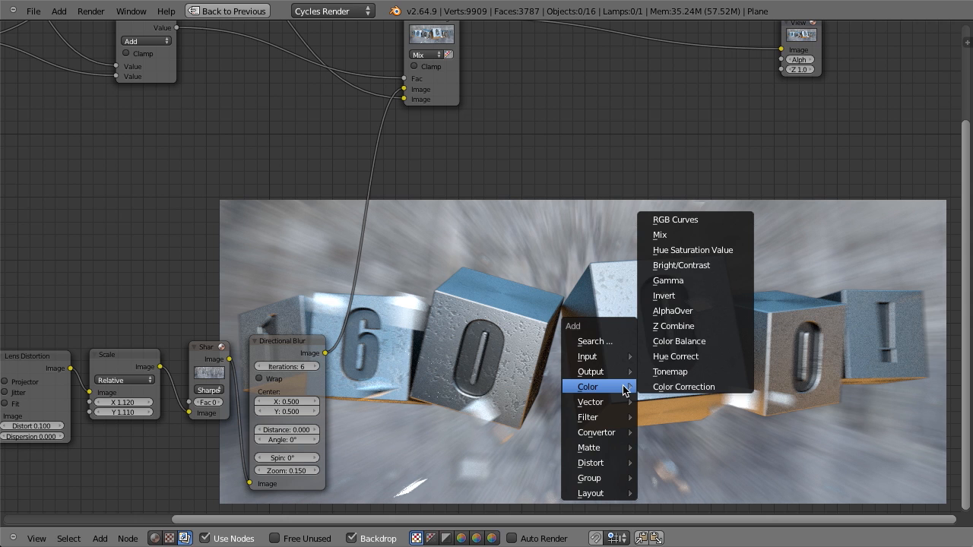
{"action": "left_click", "coordinate": [686, 340]}
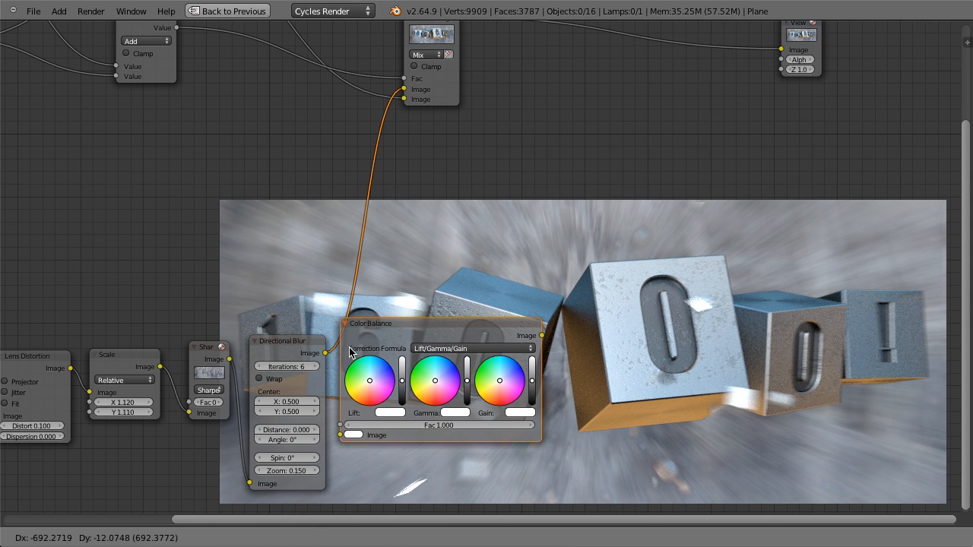
{"action": "left_click", "coordinate": [349, 347]}
- Move the whole background node chain, from the Image node through Color Balance, clear of the cubes in the backdrop
{"action": "scroll", "coordinate": [352, 352], "scroll_direction": "down", "scroll_amount": 8}
{"action": "key", "text": "b"}
{"action": "left_click_drag", "start_coordinate": [63, 294], "coordinate": [618, 461]}
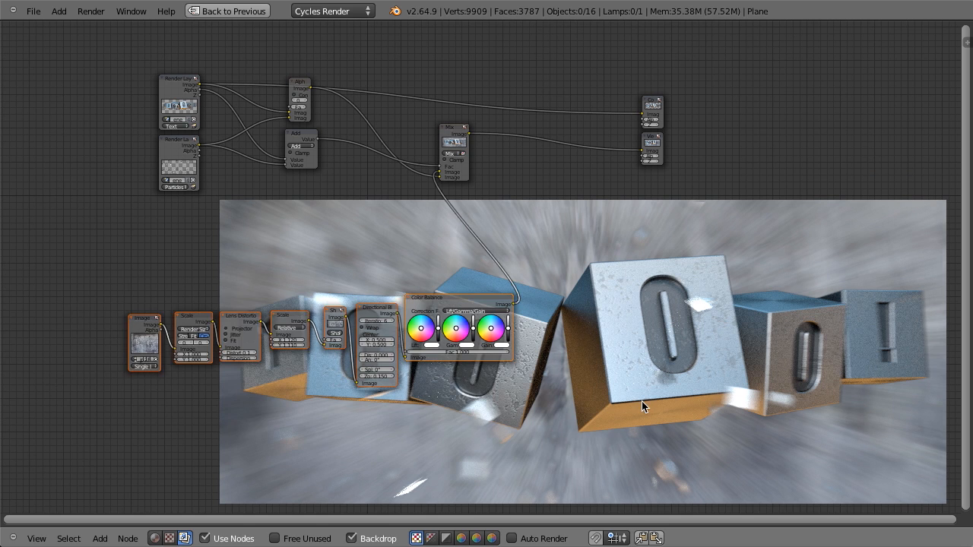
{"action": "key", "text": "g"}
{"action": "left_click", "coordinate": [325, 415]}
- Tint the Color Balance node's Lift slightly toward warm orange
{"action": "scroll", "coordinate": [326, 414], "scroll_direction": "up", "scroll_amount": 2}
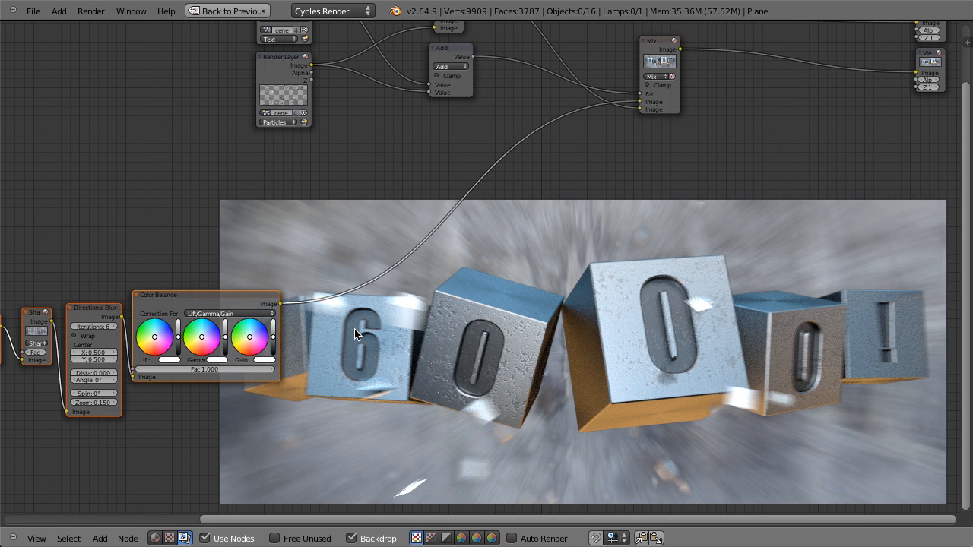
{"action": "scroll", "coordinate": [355, 330], "scroll_direction": "up", "scroll_amount": 2}
{"action": "middle_click_drag", "start_coordinate": [185, 358], "coordinate": [596, 217]}
{"action": "scroll", "coordinate": [351, 308], "scroll_direction": "up", "scroll_amount": 3}
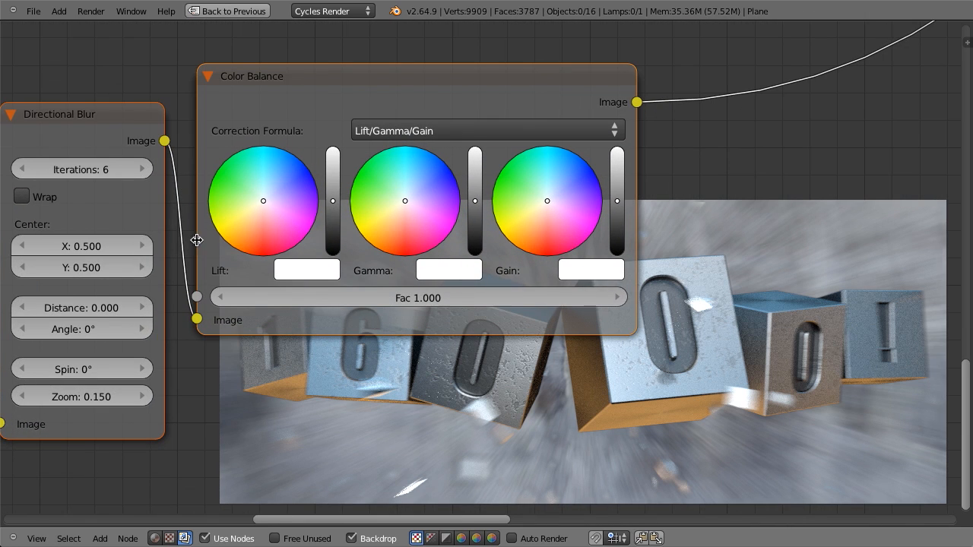
{"action": "scroll", "coordinate": [291, 219], "scroll_direction": "up", "scroll_amount": 1}
{"action": "left_click_drag", "start_coordinate": [229, 201], "coordinate": [216, 200]}
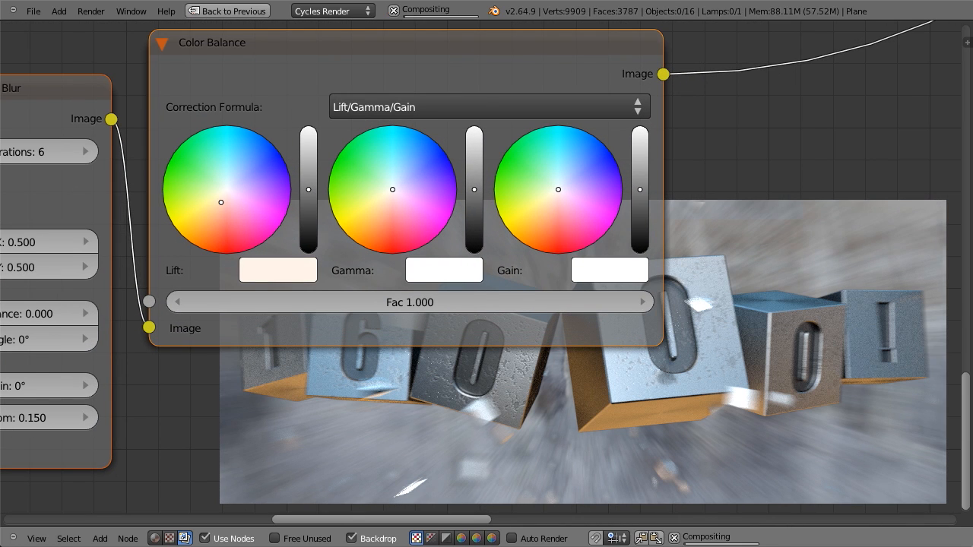
{"action": "middle_click_drag", "start_coordinate": [214, 203], "coordinate": [44, 126]}
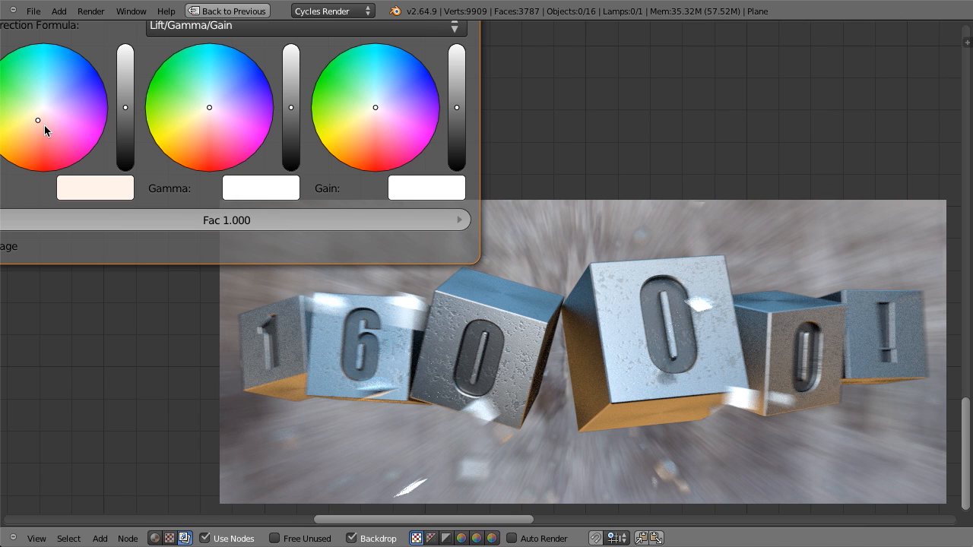
{"action": "left_click_drag", "start_coordinate": [36, 136], "coordinate": [37, 124]}
- Tint the Color Balance node's Gain toward light blue, slightly raising the Lift brightness and lowering the Gain brightness
{"action": "left_click_drag", "start_coordinate": [385, 93], "coordinate": [387, 93]}
{"action": "left_click", "coordinate": [126, 102]}
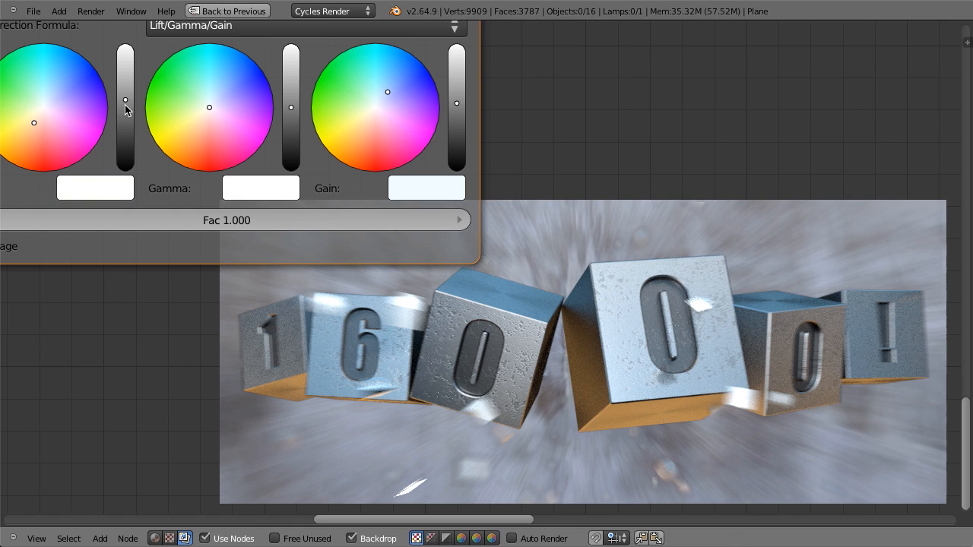
{"action": "left_click", "coordinate": [456, 107]}
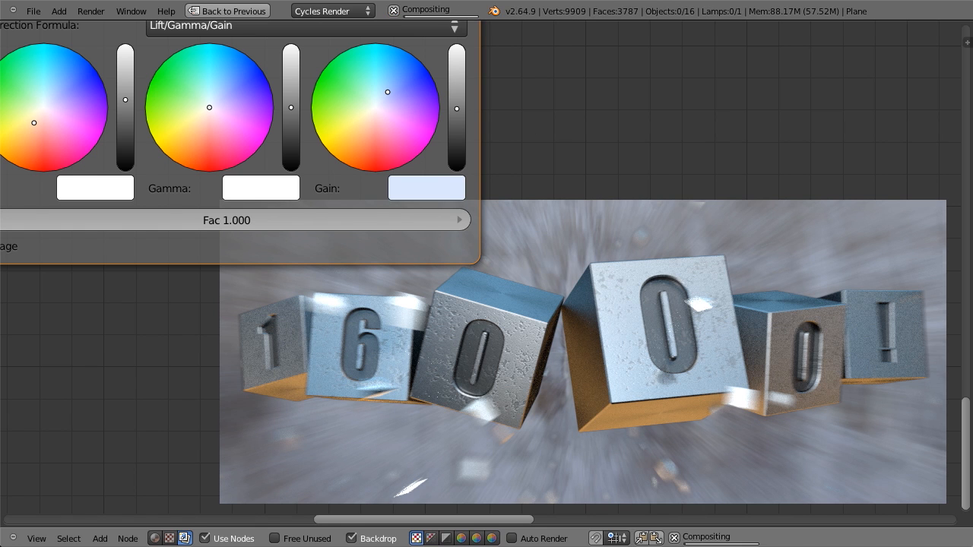
- Examine the color-balanced background against the metal cubes and the layout of the node network
{"action": "scroll", "coordinate": [455, 84], "scroll_direction": "down", "scroll_amount": 5}
{"action": "scroll", "coordinate": [467, 243], "scroll_direction": "up", "scroll_amount": 3}
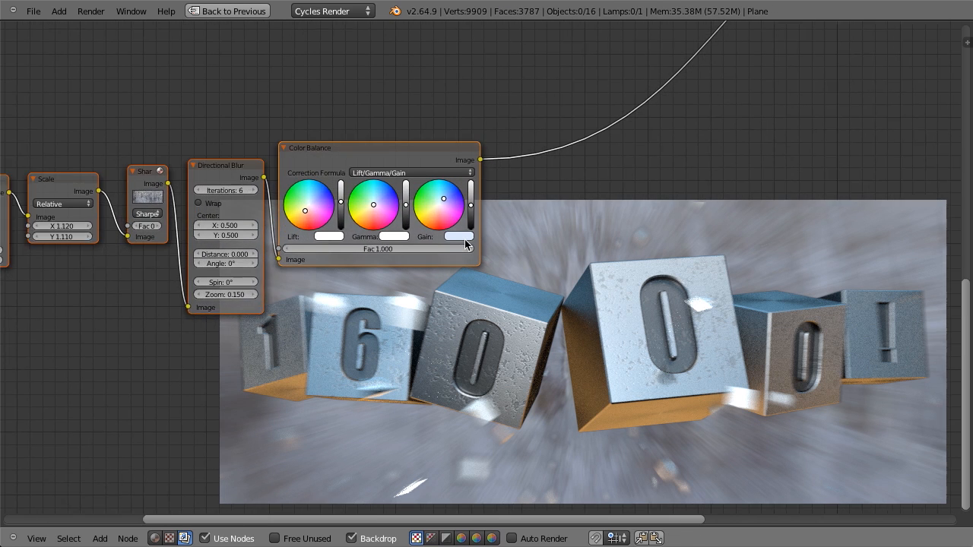
{"action": "scroll", "coordinate": [457, 228], "scroll_direction": "up", "scroll_amount": 1}
{"action": "scroll", "coordinate": [391, 157], "scroll_direction": "up", "scroll_amount": 2}
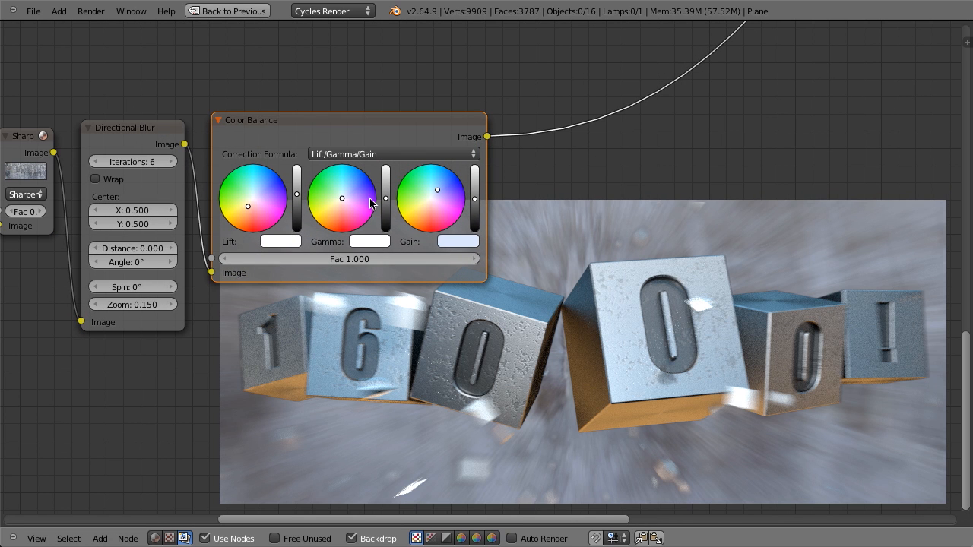
{"action": "scroll", "coordinate": [421, 259], "scroll_direction": "down", "scroll_amount": 5}
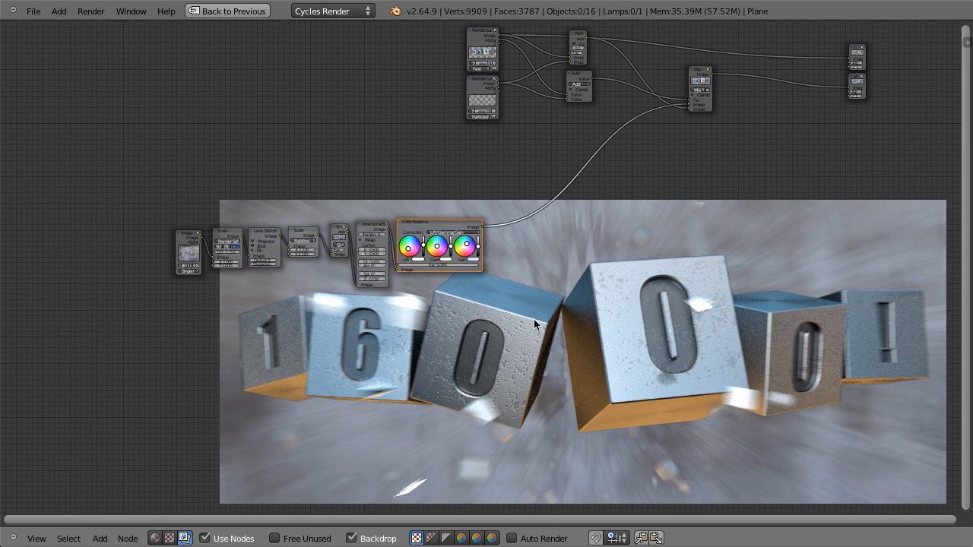
{"action": "scroll", "coordinate": [533, 323], "scroll_direction": "down", "scroll_amount": 3}
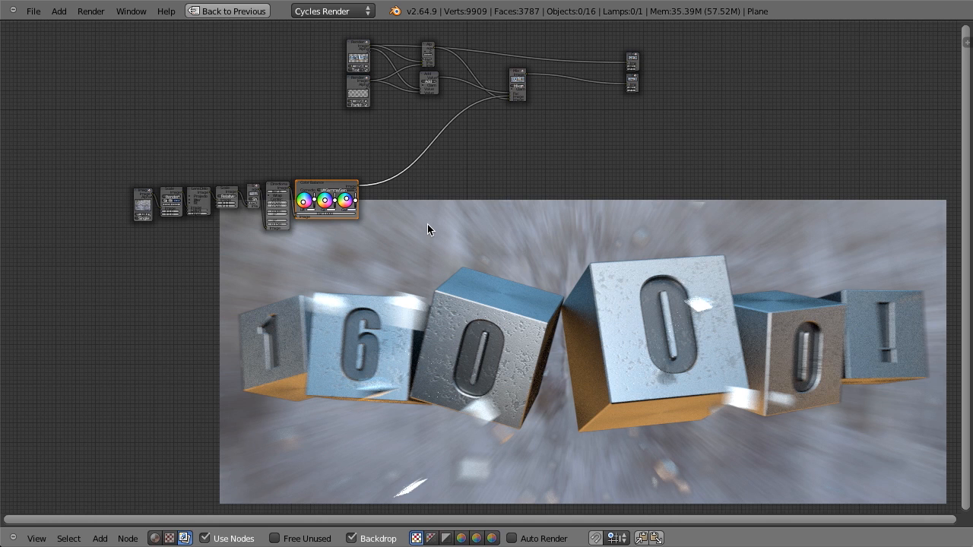
{"action": "scroll", "coordinate": [427, 224], "scroll_direction": "up", "scroll_amount": 4}
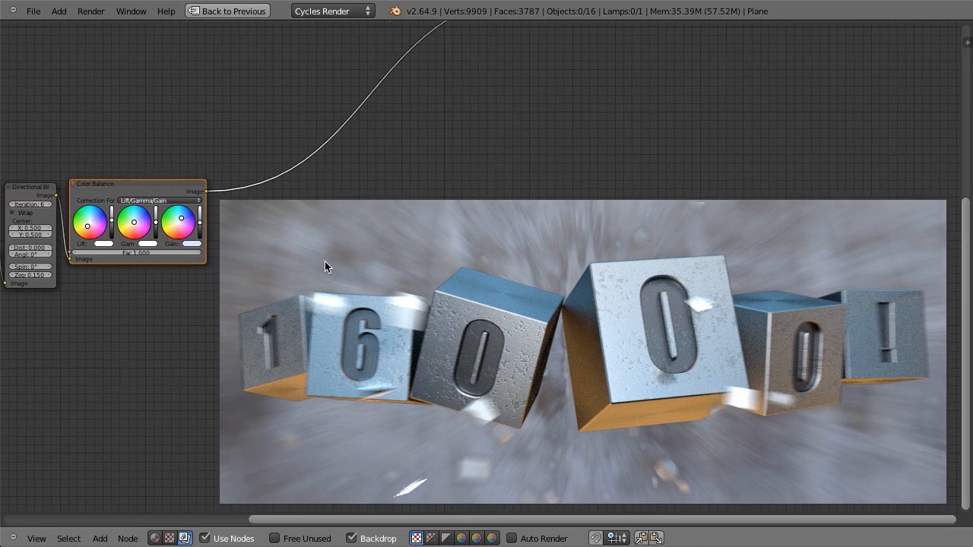
{"action": "scroll", "coordinate": [233, 214], "scroll_direction": "up", "scroll_amount": 2}
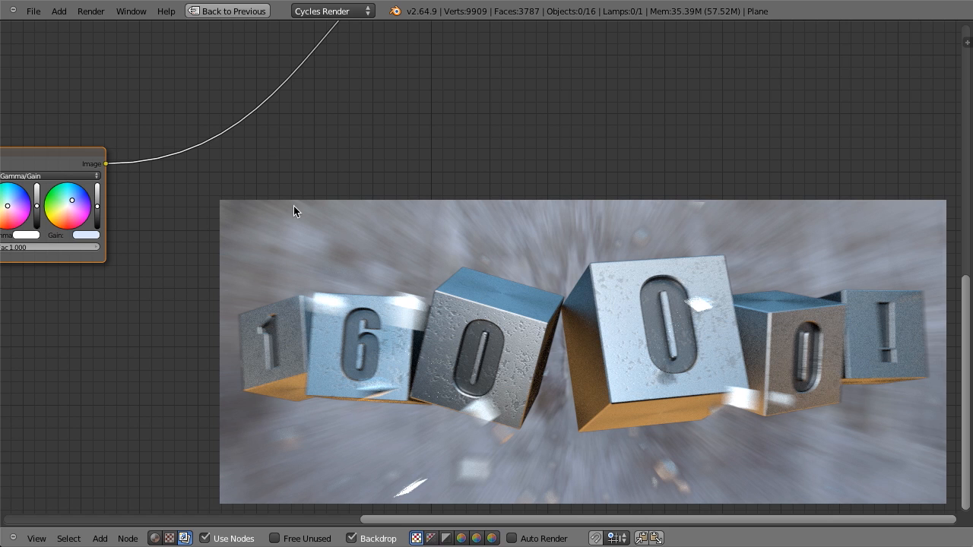
- Insert a Blur node after the Color Balance node and set its filter type to Fast Gaussian
{"action": "scroll", "coordinate": [294, 206], "scroll_direction": "up", "scroll_amount": 1}
{"action": "key", "text": "shift+a"}
{"action": "mouse_move", "coordinate": [307, 280]}
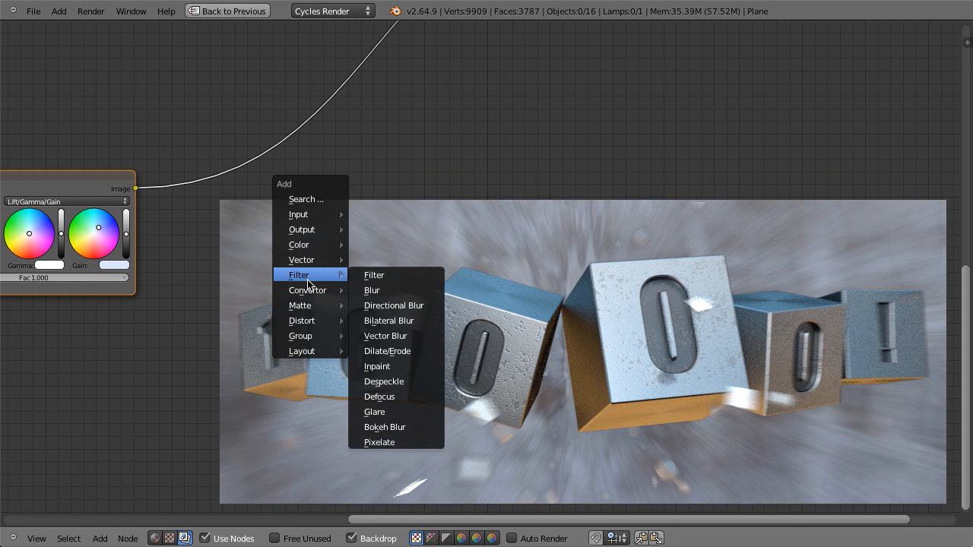
{"action": "left_click", "coordinate": [405, 290]}
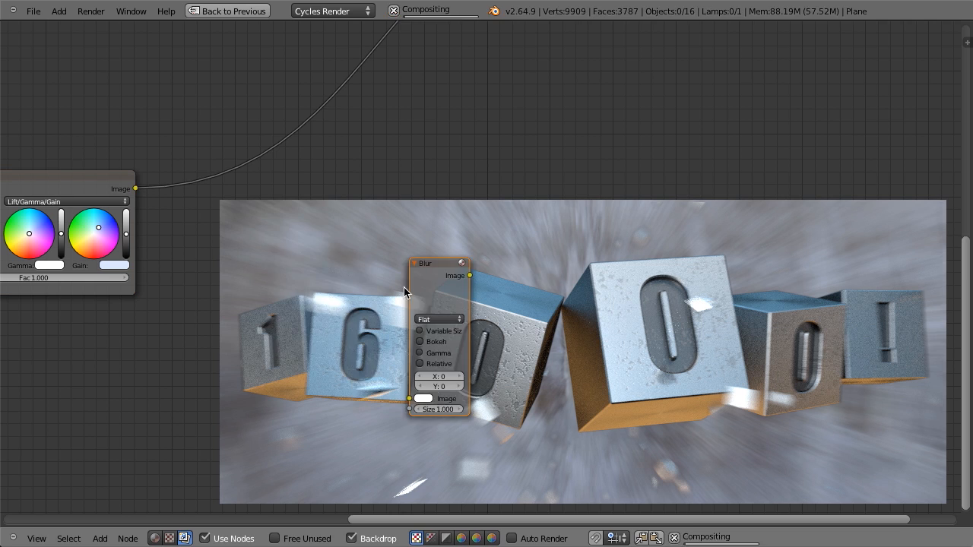
{"action": "left_click", "coordinate": [174, 198]}
{"action": "left_click", "coordinate": [213, 225]}
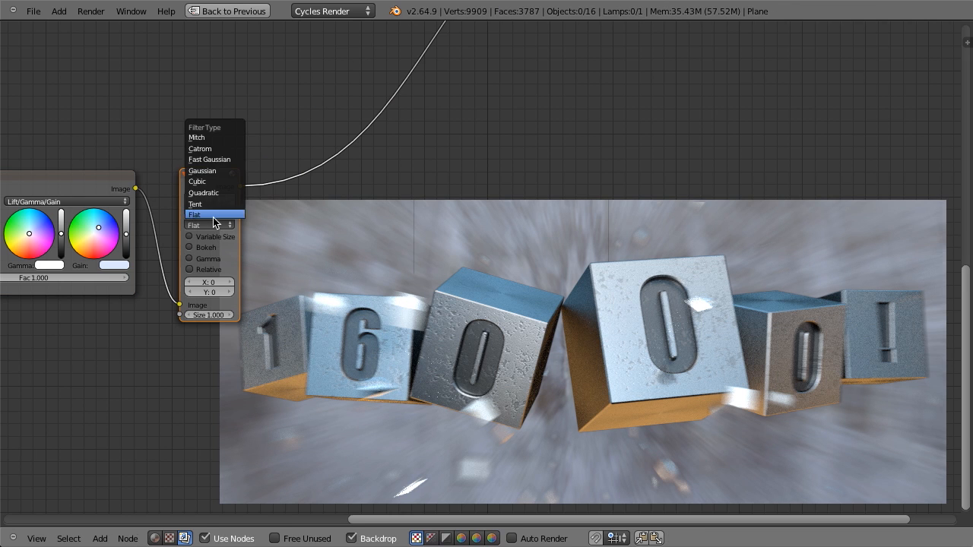
{"action": "left_click", "coordinate": [213, 160]}
{"action": "scroll", "coordinate": [256, 208], "scroll_direction": "up", "scroll_amount": 2}
{"action": "left_click_drag", "start_coordinate": [140, 150], "coordinate": [136, 153]}
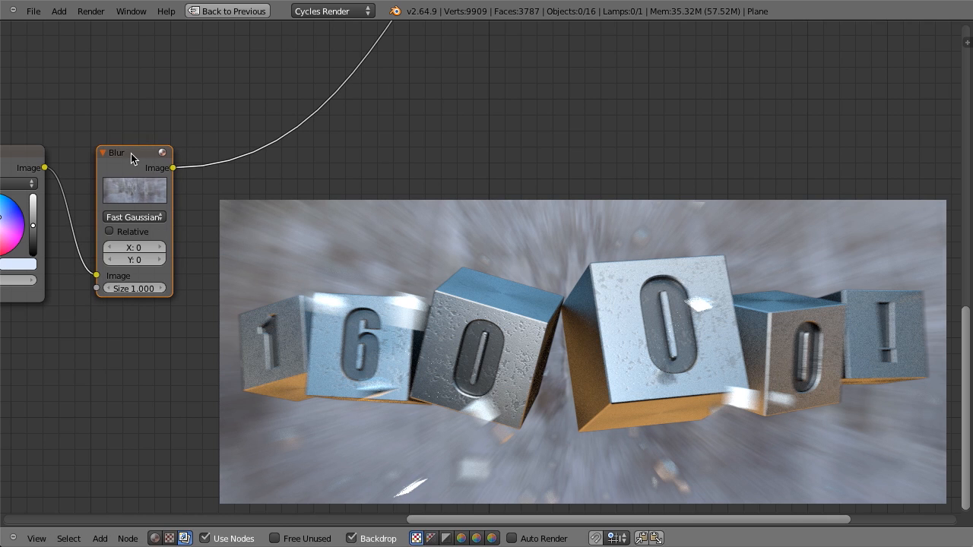
- Try relative sizing with Y aspect correction on the Blur node
{"action": "left_click", "coordinate": [129, 232]}
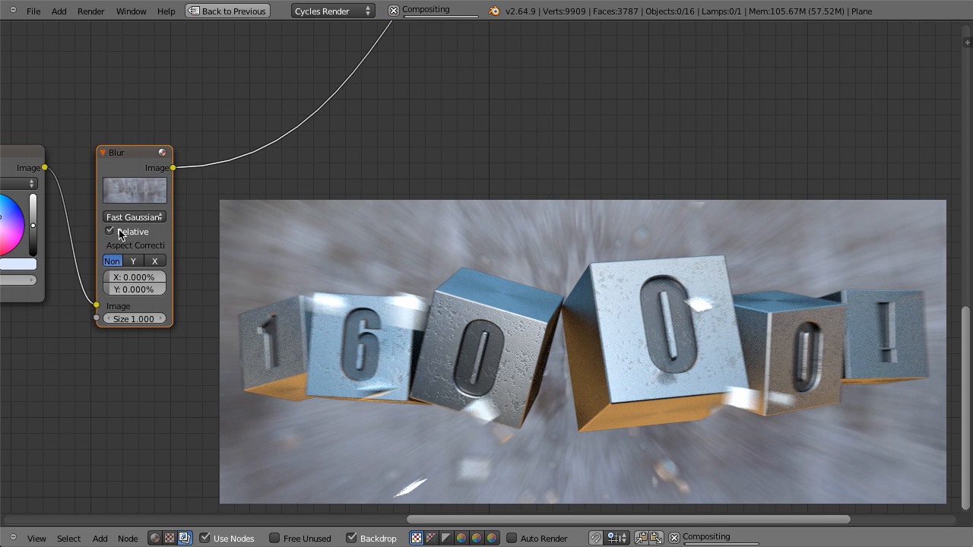
{"action": "left_click_drag", "start_coordinate": [128, 156], "coordinate": [119, 146]}
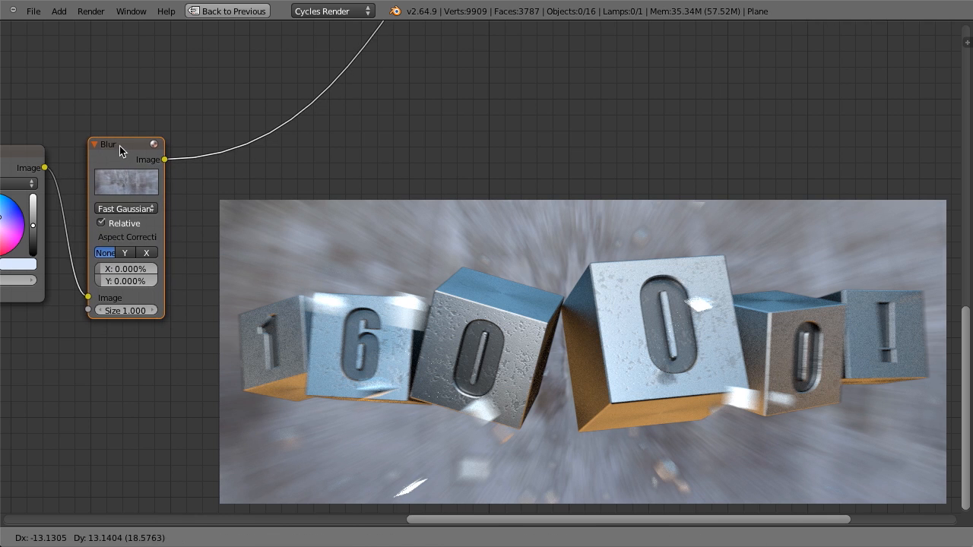
{"action": "left_click", "coordinate": [124, 254]}
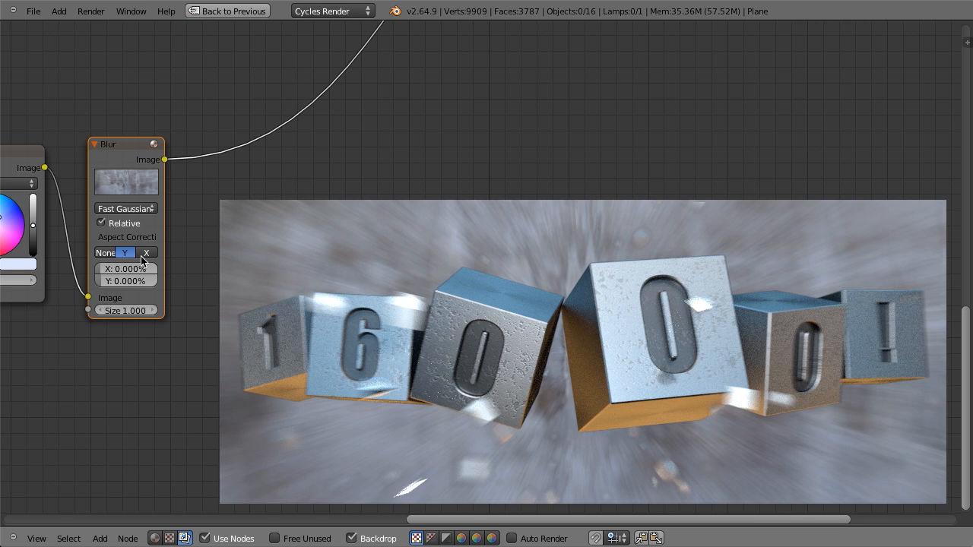
{"action": "left_click", "coordinate": [101, 223]}
- Set the Blur node's X and Y sizes to 6
{"action": "left_click", "coordinate": [151, 239]}
{"action": "left_click", "coordinate": [151, 240]}
{"action": "left_click", "coordinate": [150, 239]}
{"action": "left_click", "coordinate": [149, 239]}
{"action": "left_click", "coordinate": [147, 240]}
{"action": "left_click", "coordinate": [147, 240]}
{"action": "left_click", "coordinate": [147, 250]}
{"action": "left_click", "coordinate": [147, 250]}
{"action": "left_click", "coordinate": [146, 249]}
{"action": "left_click", "coordinate": [147, 250]}
{"action": "left_click", "coordinate": [147, 250]}
{"action": "left_click", "coordinate": [147, 249]}
- Insert a Mix node after the Blur node and link the Color Balance image output to its second Image input
{"action": "scroll", "coordinate": [521, 360], "scroll_direction": "down", "scroll_amount": 2}
{"action": "scroll", "coordinate": [264, 237], "scroll_direction": "up", "scroll_amount": 1}
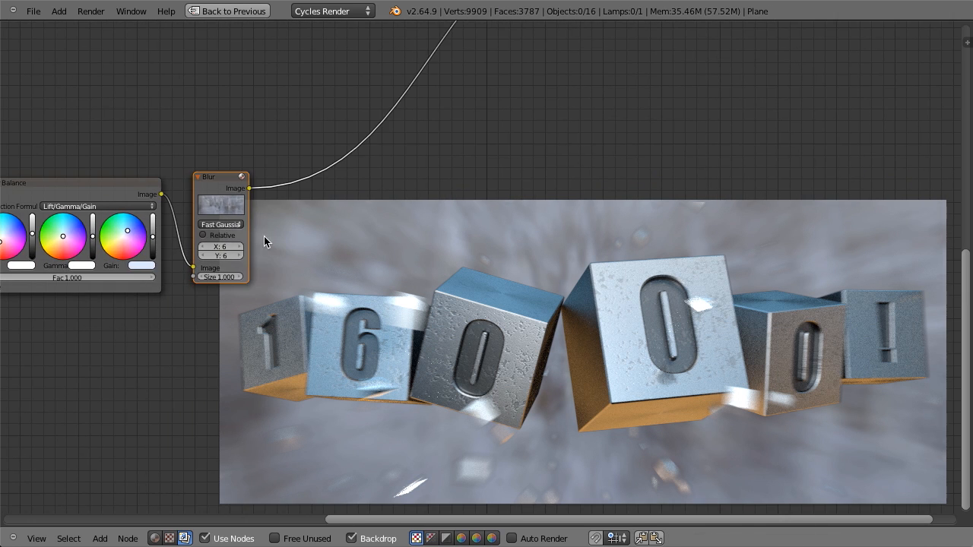
{"action": "middle_click_drag", "start_coordinate": [264, 235], "coordinate": [314, 284]}
{"action": "left_click_drag", "start_coordinate": [273, 242], "coordinate": [266, 278]}
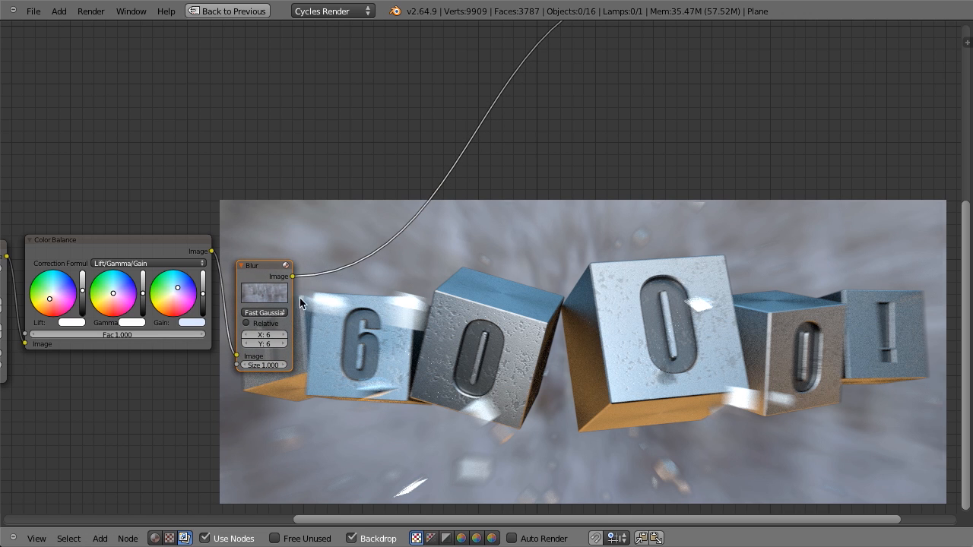
{"action": "key", "text": "shift+a"}
{"action": "mouse_move", "coordinate": [338, 293]}
{"action": "left_click", "coordinate": [405, 308]}
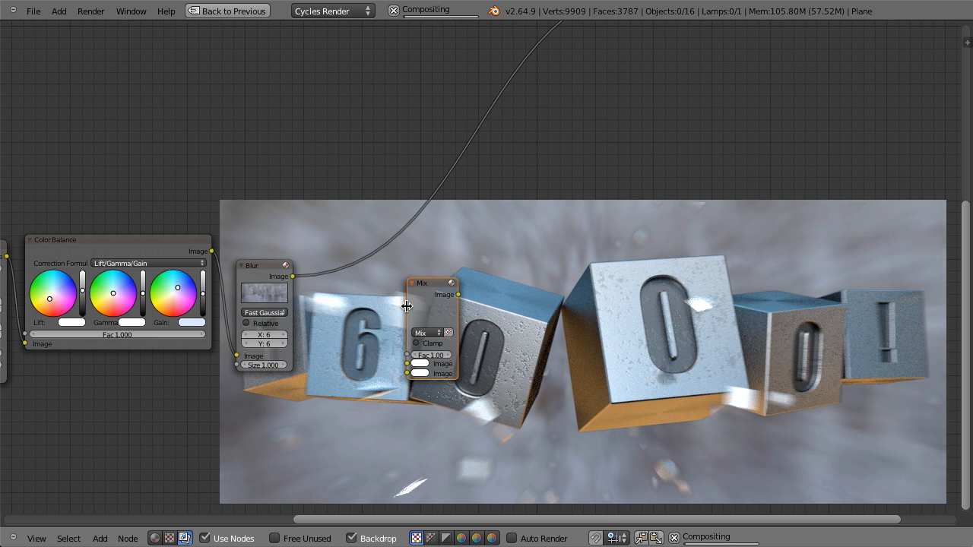
{"action": "left_click", "coordinate": [325, 194]}
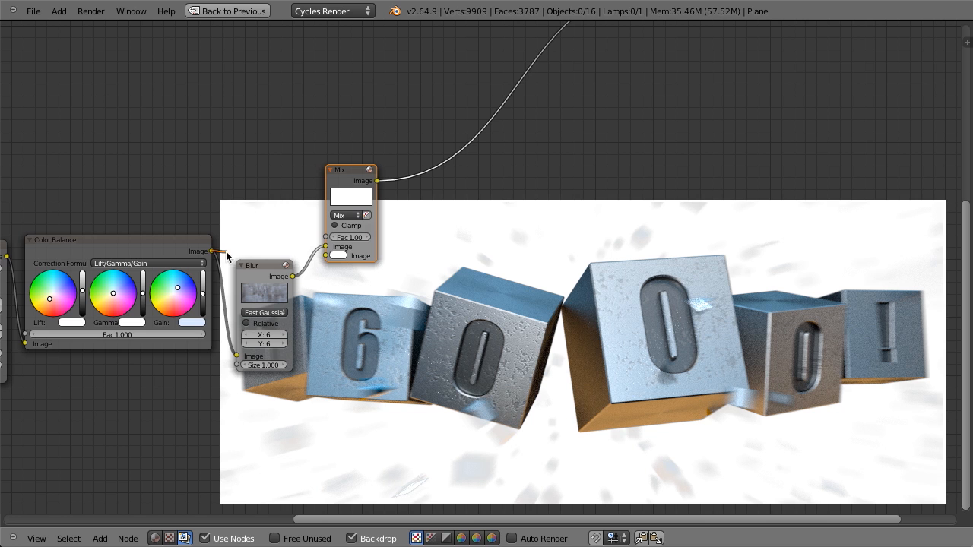
{"action": "left_click_drag", "start_coordinate": [236, 252], "coordinate": [330, 257]}
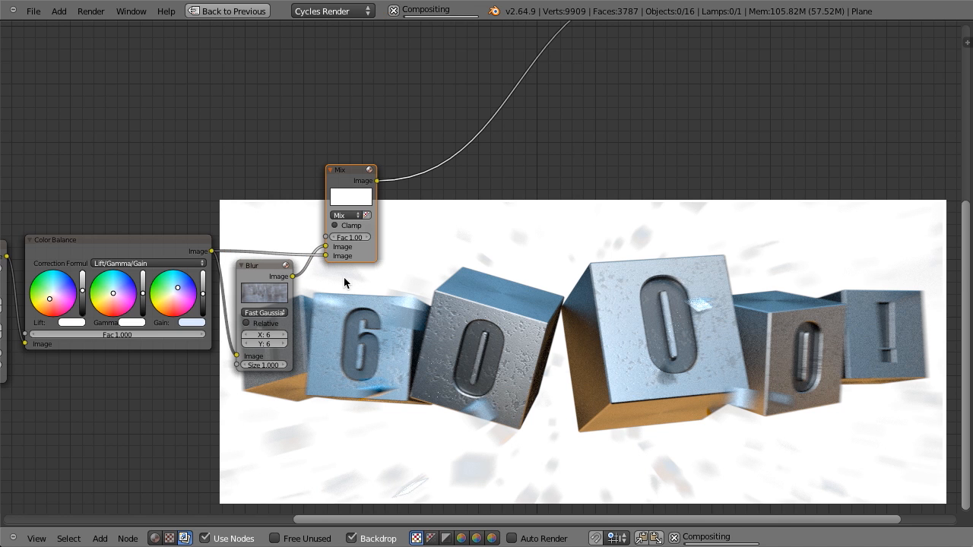
- Set the factor of the new Mix node to 0.7
{"action": "scroll", "coordinate": [344, 277], "scroll_direction": "up", "scroll_amount": 3}
{"action": "scroll", "coordinate": [347, 285], "scroll_direction": "up", "scroll_amount": 2}
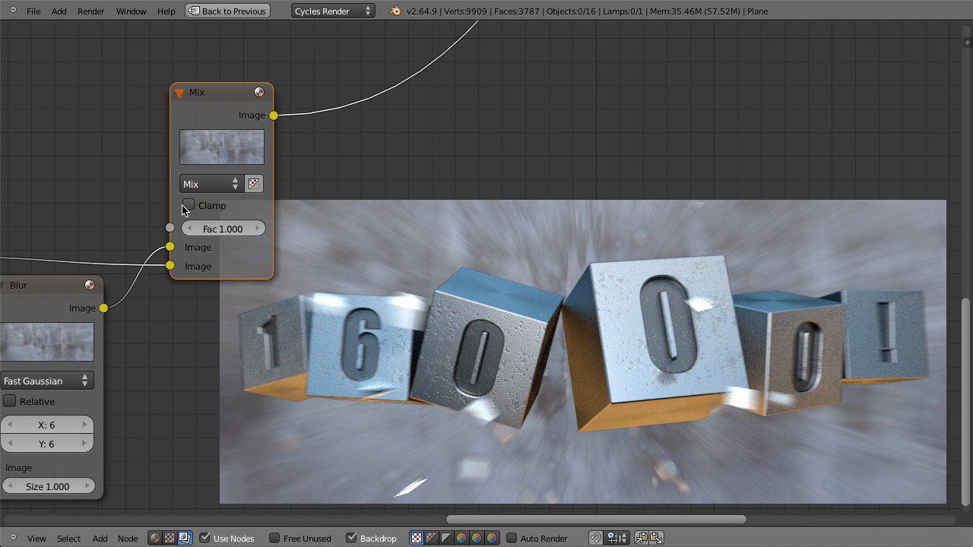
{"action": "left_click", "coordinate": [195, 226]}
{"action": "type", "text": "0.7"}
{"action": "key", "text": "Return"}
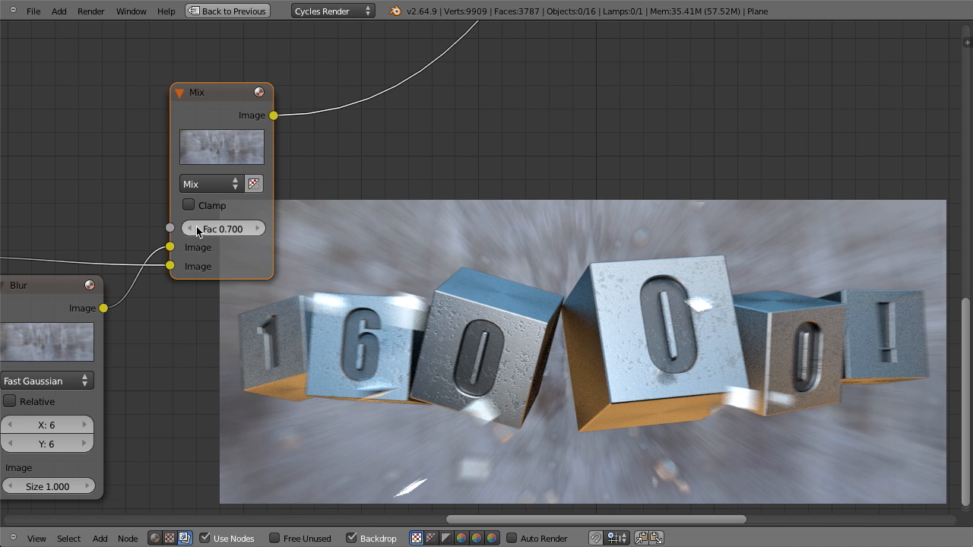
- Try factors of 0 and 3.2 on the Mix node that blends the blurred and unblurred backgrounds
{"action": "left_click", "coordinate": [191, 231]}
{"action": "left_click_drag", "start_coordinate": [192, 231], "coordinate": [145, 231]}
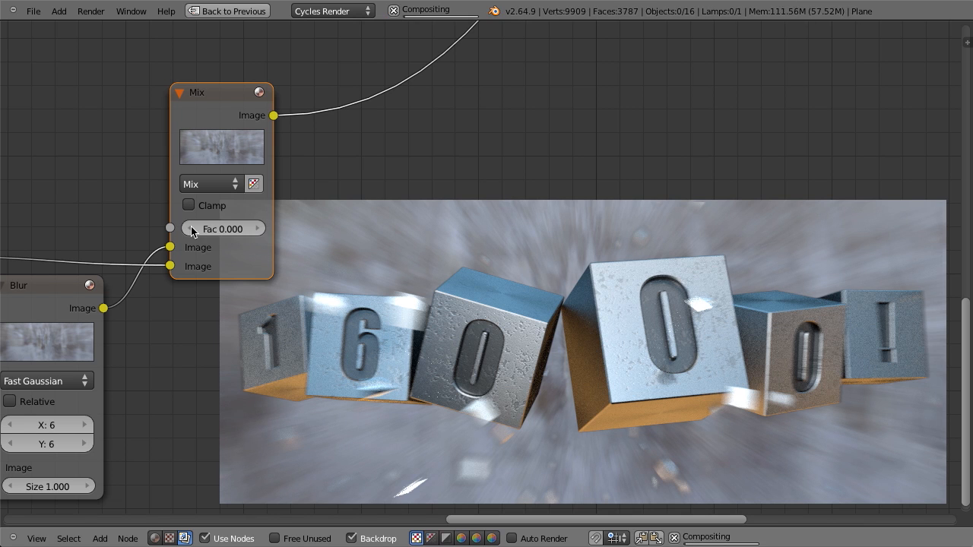
{"action": "left_click", "coordinate": [232, 229]}
{"action": "type", "text": "2.3"}
{"action": "key", "text": "Return"}
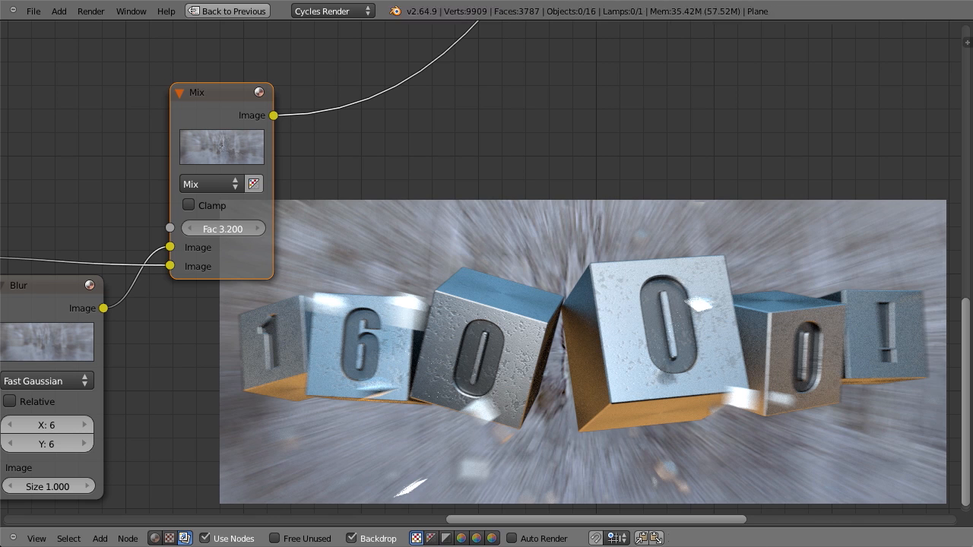
- Set the factor of the Mix node blending the blurred and unblurred backgrounds to 0.6
{"action": "left_click_drag", "start_coordinate": [190, 231], "coordinate": [144, 232]}
{"action": "left_click", "coordinate": [204, 231]}
{"action": "left_click", "coordinate": [250, 229]}
{"action": "left_click", "coordinate": [250, 229]}
{"action": "left_click", "coordinate": [250, 229]}
{"action": "left_click", "coordinate": [250, 229]}
{"action": "left_click", "coordinate": [250, 229]}
{"action": "scroll", "coordinate": [252, 244], "scroll_direction": "down", "scroll_amount": 1}
{"action": "scroll", "coordinate": [252, 243], "scroll_direction": "down", "scroll_amount": 3}
{"action": "middle_click_drag", "start_coordinate": [252, 245], "coordinate": [358, 224]}
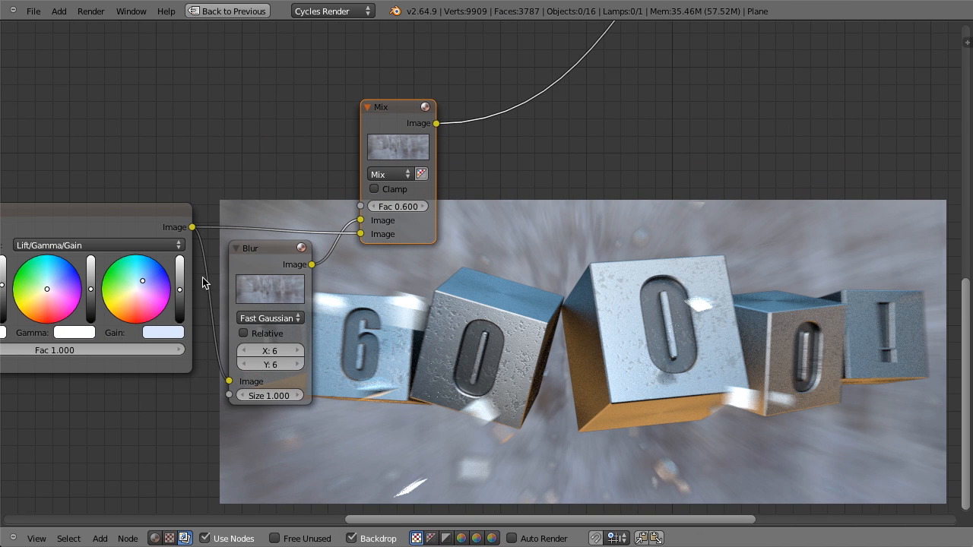
- Set the background Blur node's X and Y sizes to 8
{"action": "left_click", "coordinate": [296, 351]}
{"action": "left_click", "coordinate": [297, 351]}
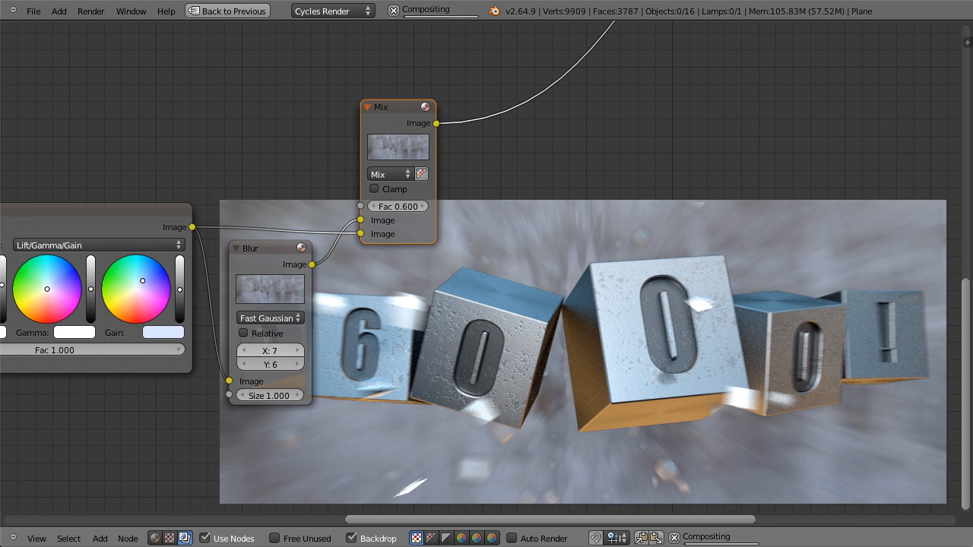
{"action": "left_click", "coordinate": [296, 365]}
{"action": "left_click", "coordinate": [295, 365]}
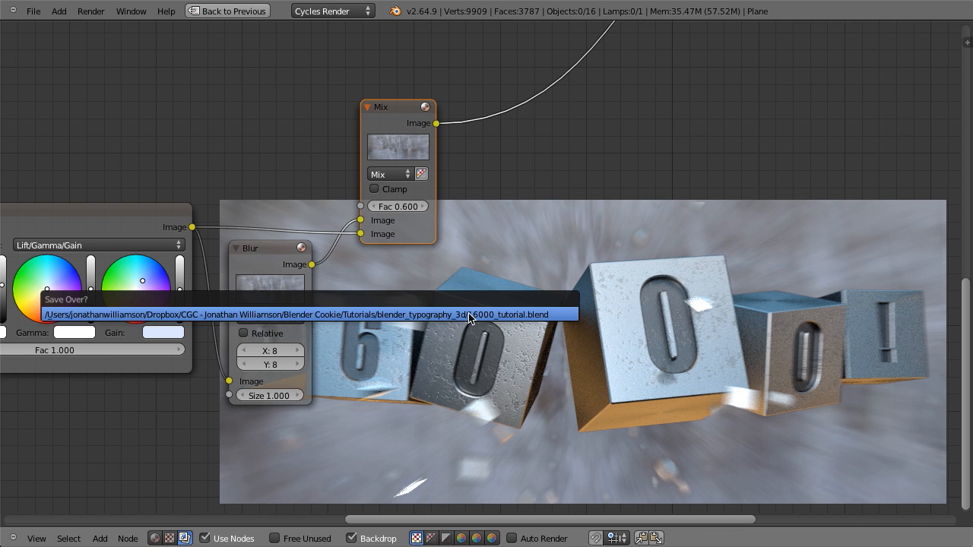
- Preview the Color Balance output and the Mix output in the backdrop to compare the background before and after the partial blur
{"action": "left_click", "coordinate": [112, 222], "text": "ctrl+shift"}
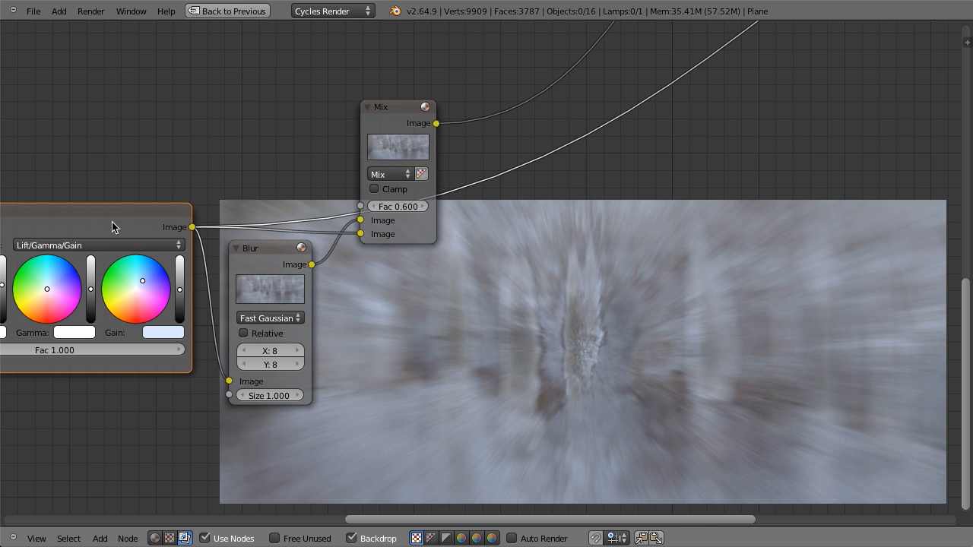
{"action": "left_click", "coordinate": [395, 118], "text": "ctrl+shift"}
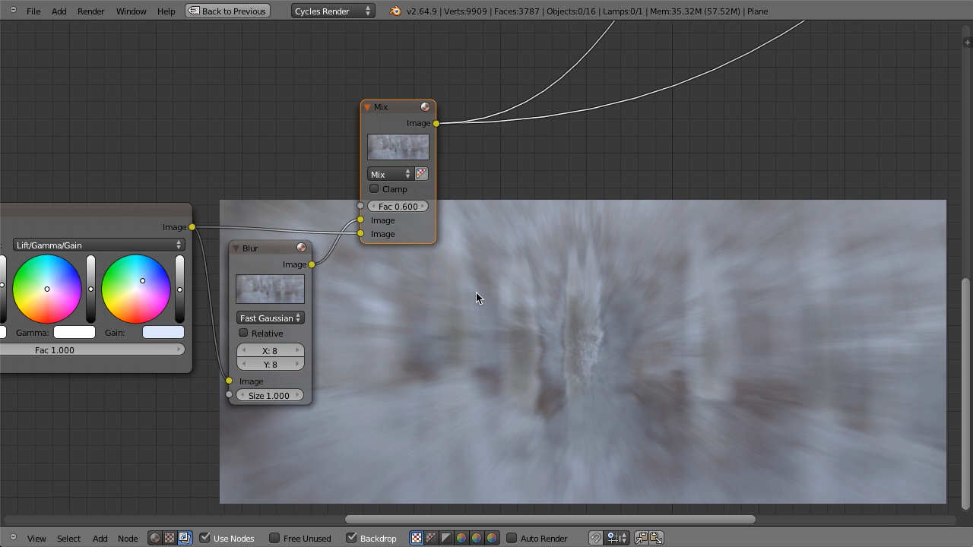
{"action": "scroll", "coordinate": [486, 301], "scroll_direction": "down", "scroll_amount": 3}
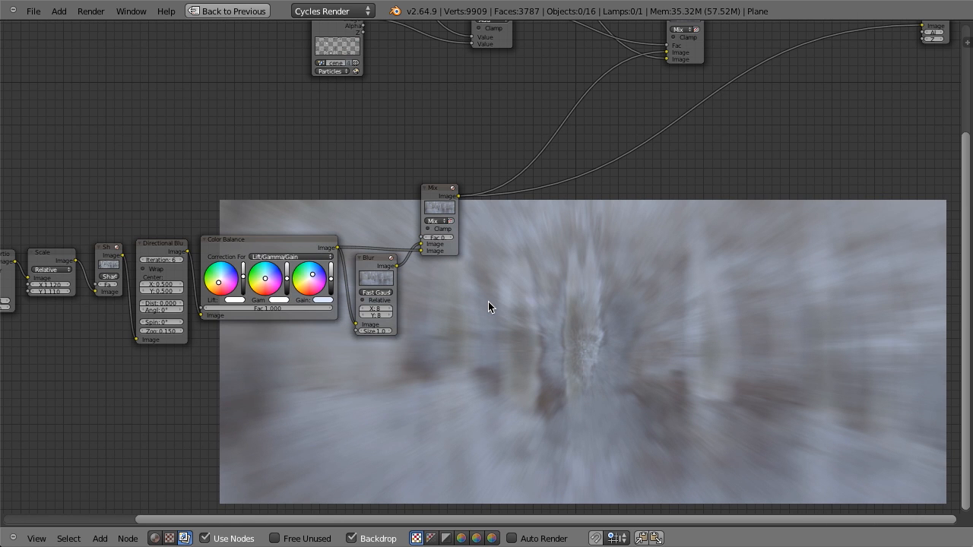
{"action": "scroll", "coordinate": [488, 302], "scroll_direction": "up", "scroll_amount": 2}
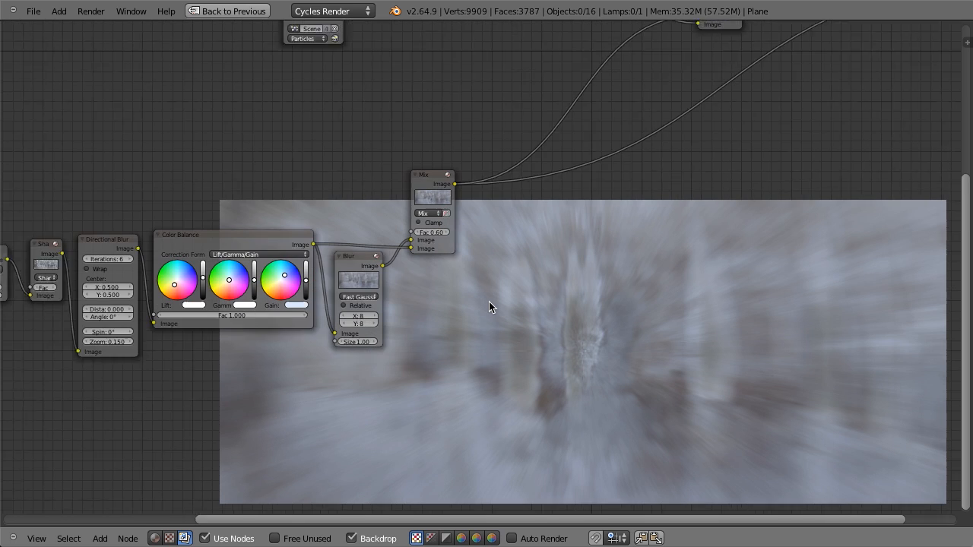
{"action": "scroll", "coordinate": [449, 309], "scroll_direction": "up", "scroll_amount": 2}
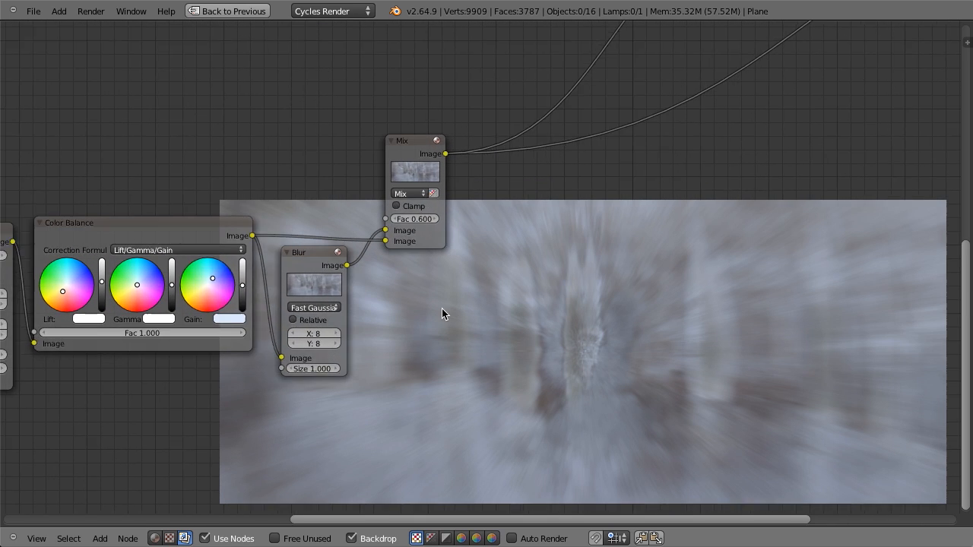
{"action": "mouse_move", "coordinate": [354, 231]}
{"action": "left_mouse_down"}
{"action": "mouse_move", "coordinate": [352, 212]}
{"action": "mouse_move", "coordinate": [351, 227]}
{"action": "left_mouse_up"}
{"action": "scroll", "coordinate": [487, 286], "scroll_direction": "down", "scroll_amount": 5}
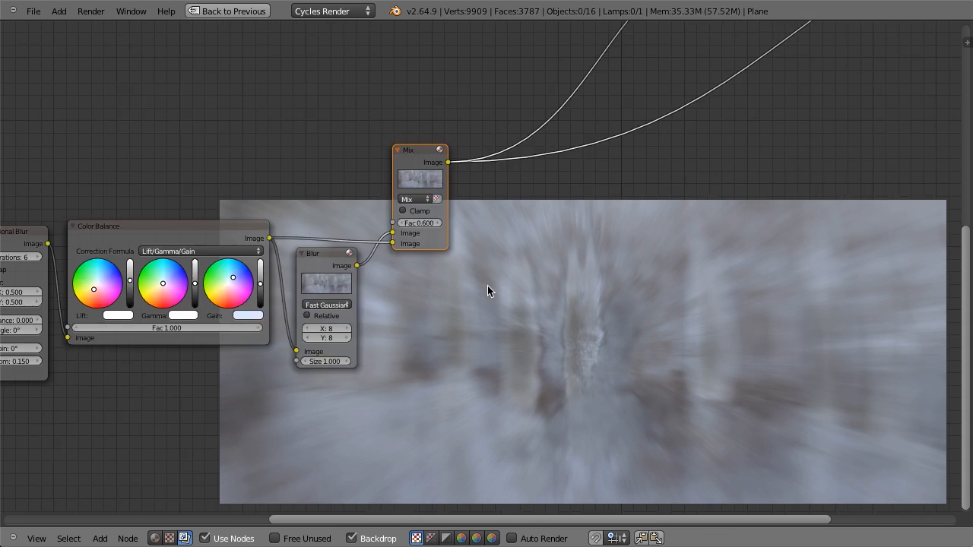
{"action": "middle_click_drag", "start_coordinate": [609, 283], "coordinate": [565, 336]}
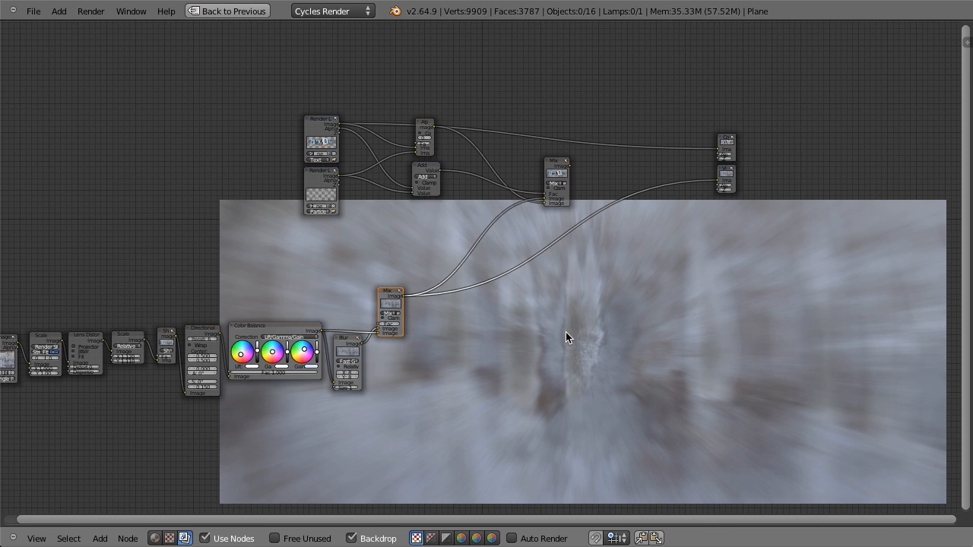
{"action": "scroll", "coordinate": [565, 333], "scroll_direction": "down", "scroll_amount": 3}
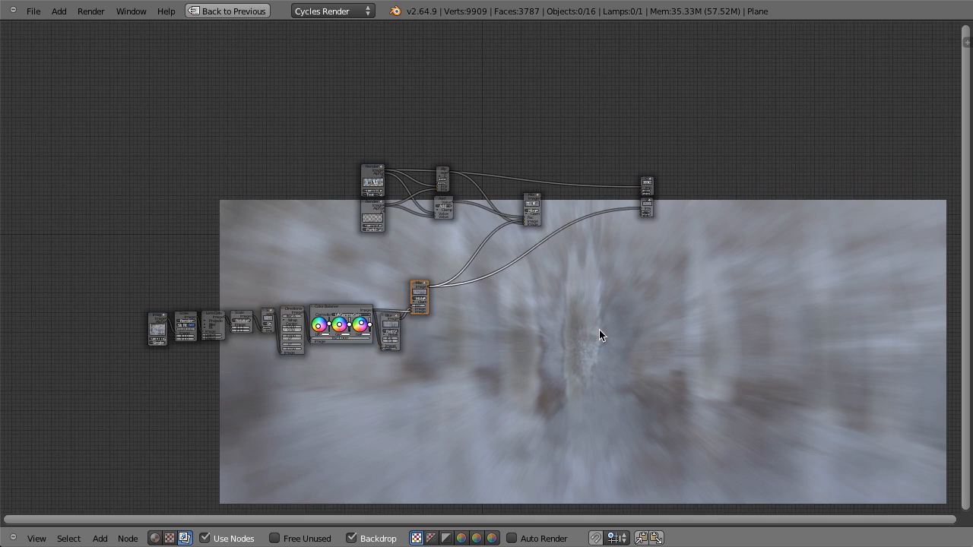
{"action": "scroll", "coordinate": [558, 358], "scroll_direction": "up", "scroll_amount": 1}
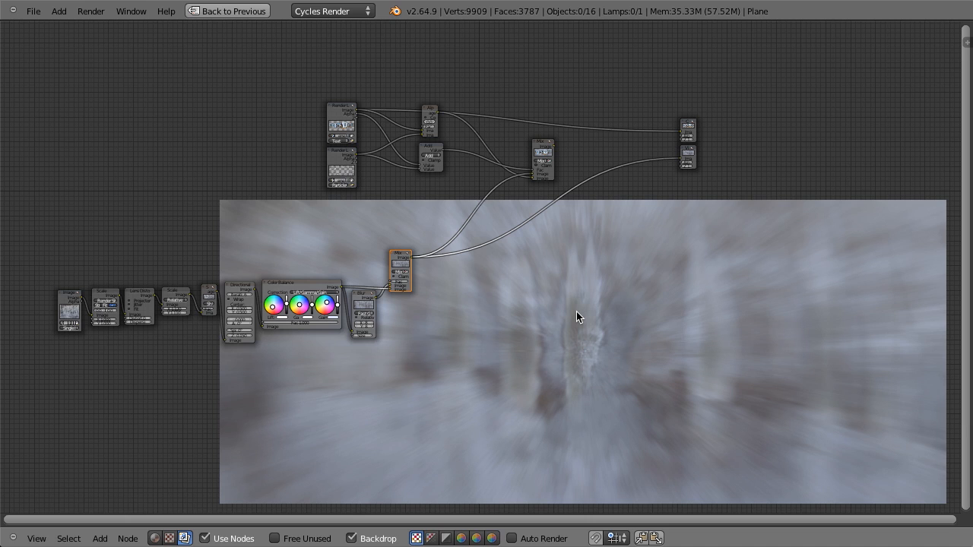
- Select the whole background node chain and move it further below the render layer nodes
{"action": "scroll", "coordinate": [576, 312], "scroll_direction": "up", "scroll_amount": 5}
{"action": "scroll", "coordinate": [574, 310], "scroll_direction": "down", "scroll_amount": 5}
{"action": "key", "text": "a"}
{"action": "key", "text": "b"}
{"action": "left_click_drag", "start_coordinate": [9, 262], "coordinate": [571, 463]}
{"action": "key", "text": "g"}
{"action": "left_click", "coordinate": [479, 408]}
{"action": "key", "text": "d"}
{"action": "mouse_move", "coordinate": [373, 232]}
{"action": "left_mouse_down"}
{"action": "mouse_move", "coordinate": [235, 319]}
{"action": "mouse_move", "coordinate": [419, 228]}
{"action": "left_mouse_up"}
{"action": "mouse_move", "coordinate": [459, 269]}
{"action": "right_mouse_down"}
{"action": "mouse_move", "coordinate": [320, 224]}
{"action": "mouse_move", "coordinate": [178, 278]}
{"action": "mouse_move", "coordinate": [334, 327]}
{"action": "mouse_move", "coordinate": [428, 247]}
{"action": "mouse_move", "coordinate": [409, 226]}
{"action": "right_mouse_up"}
{"action": "key", "text": "a"}
- Add an Ellipse Mask node in the free space above the background chain and preview its output in the viewer
{"action": "scroll", "coordinate": [448, 302], "scroll_direction": "up", "scroll_amount": 4}
{"action": "middle_click_drag", "start_coordinate": [470, 296], "coordinate": [575, 285]}
{"action": "scroll", "coordinate": [575, 285], "scroll_direction": "up", "scroll_amount": 2}
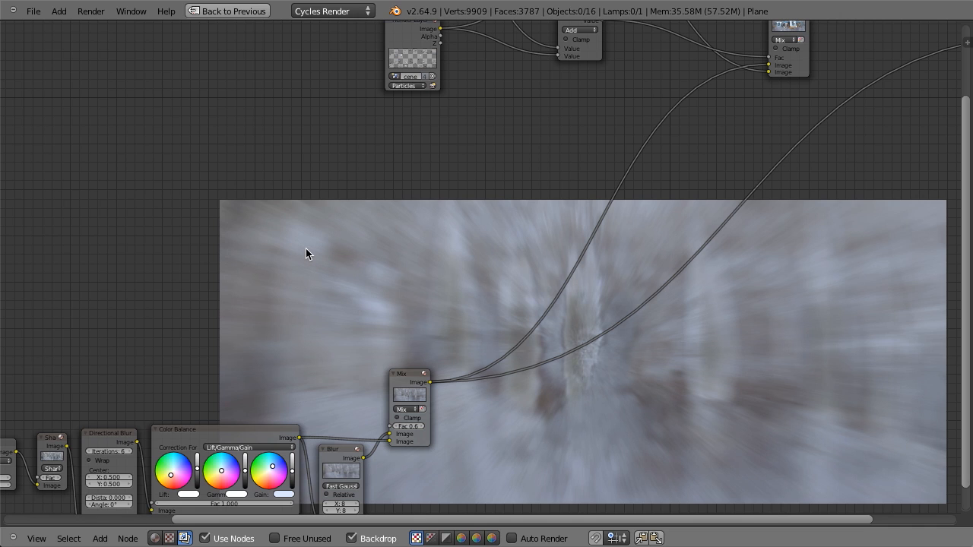
{"action": "key", "text": "shift+a"}
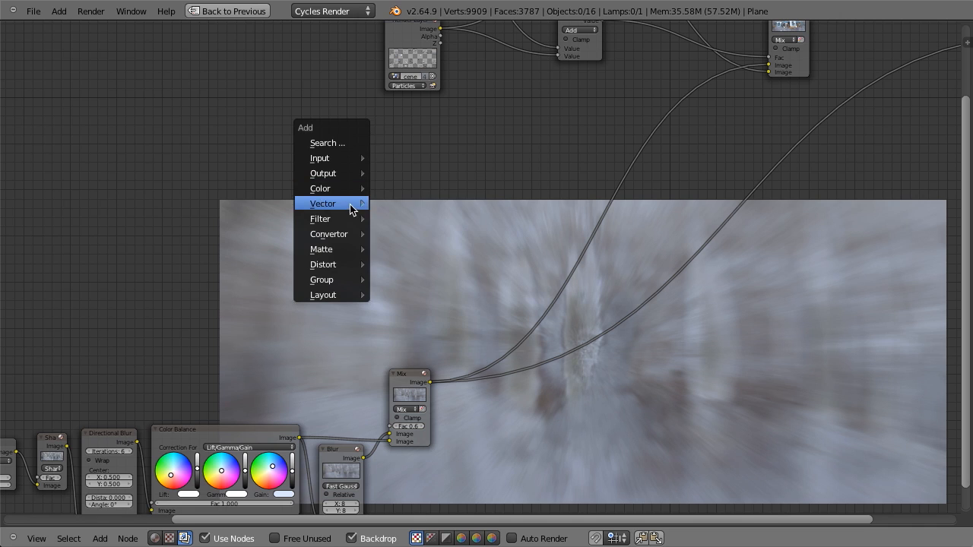
{"action": "mouse_move", "coordinate": [339, 251]}
{"action": "left_click", "coordinate": [411, 417]}
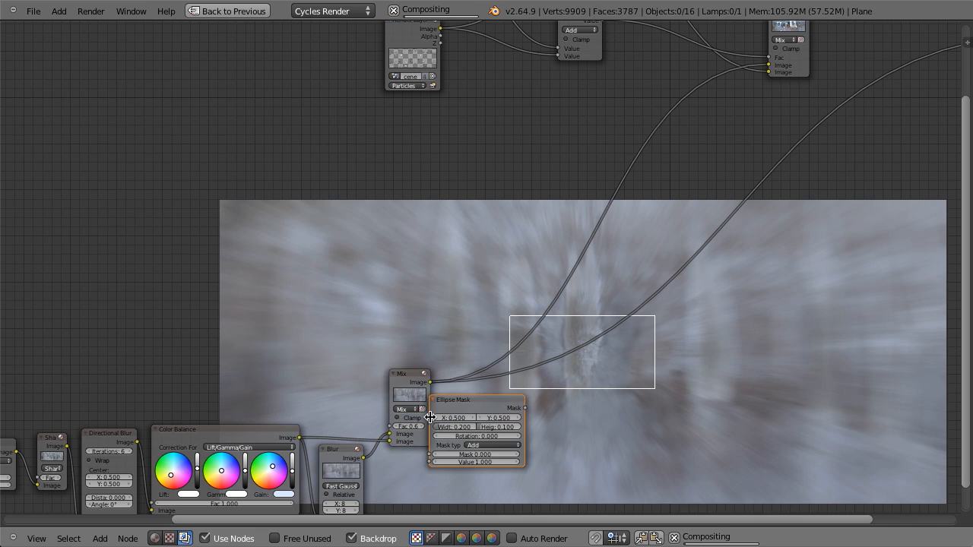
{"action": "scroll", "coordinate": [404, 232], "scroll_direction": "up", "scroll_amount": 6}
{"action": "left_click", "coordinate": [301, 173], "text": "ctrl+shift"}
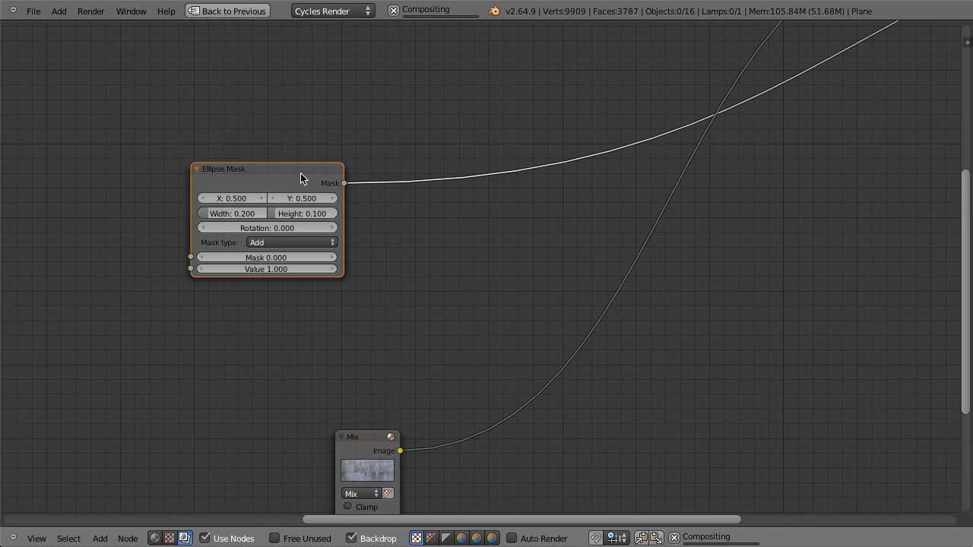
- Duplicate the Mix node that blends the background blur and insert the copy on that node's outgoing link
{"action": "scroll", "coordinate": [532, 290], "scroll_direction": "down", "scroll_amount": 7}
{"action": "scroll", "coordinate": [276, 302], "scroll_direction": "up", "scroll_amount": 2}
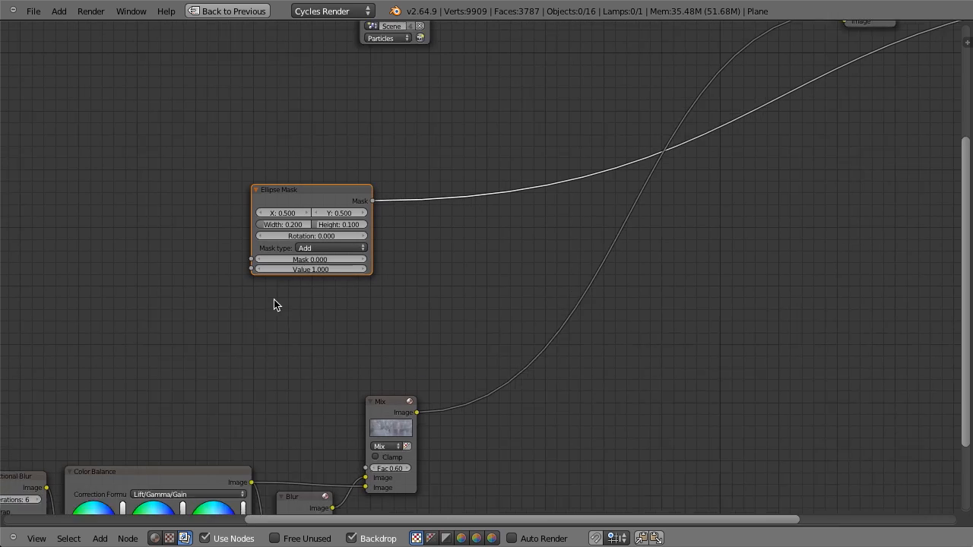
{"action": "left_click", "coordinate": [384, 428]}
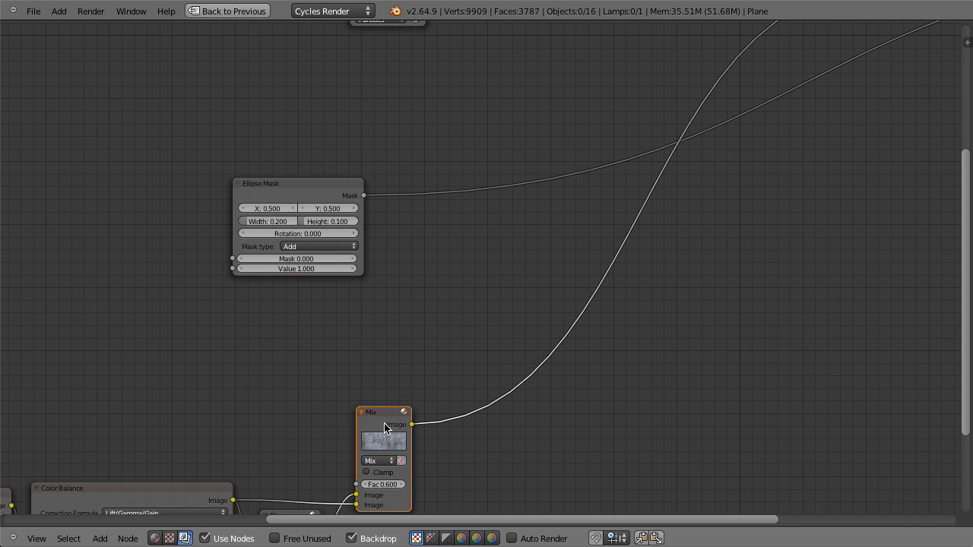
{"action": "key", "text": "shift+d"}
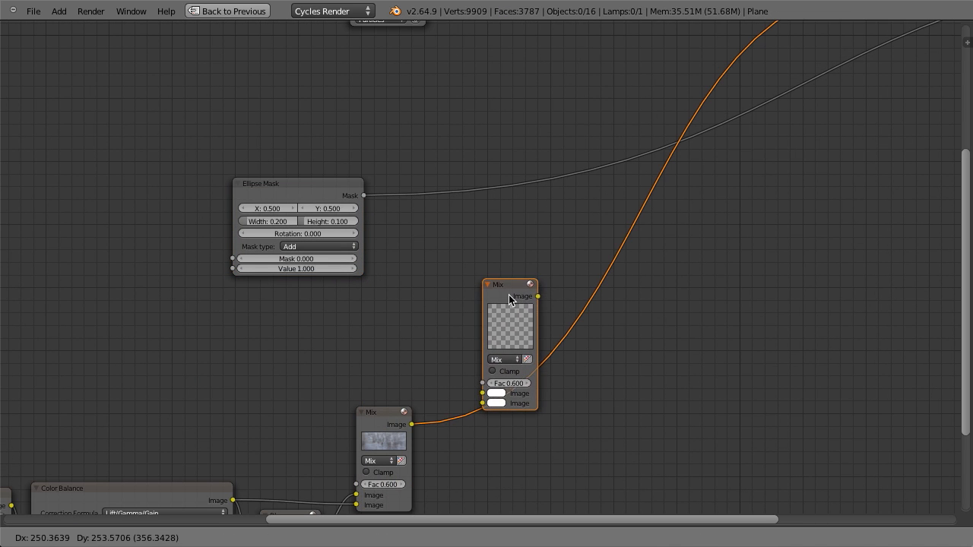
{"action": "left_click", "coordinate": [508, 295]}
- Link the Ellipse Mask output to the factor of the duplicated Mix node and preview that Mix in the backdrop
{"action": "scroll", "coordinate": [508, 296], "scroll_direction": "up", "scroll_amount": 2}
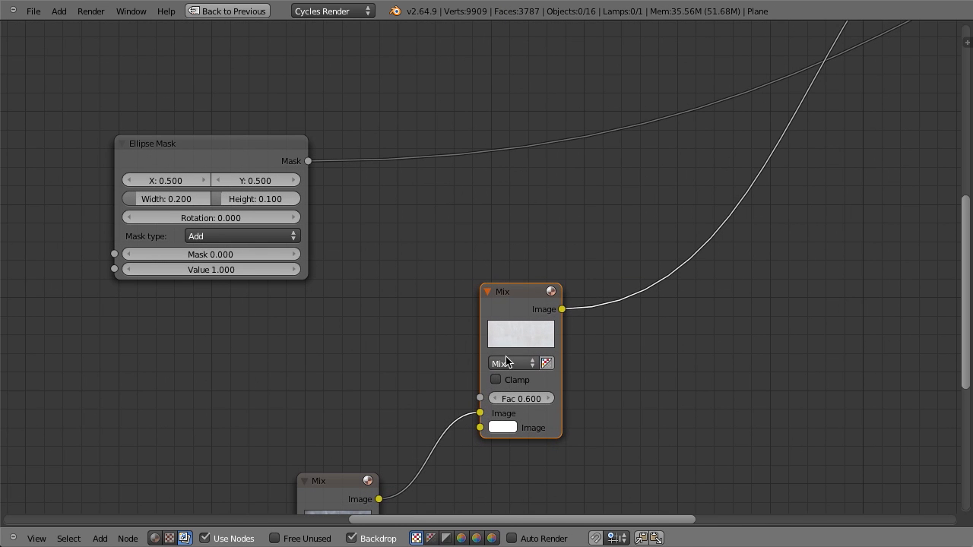
{"action": "left_click_drag", "start_coordinate": [340, 134], "coordinate": [514, 372]}
{"action": "scroll", "coordinate": [593, 312], "scroll_direction": "down", "scroll_amount": 2}
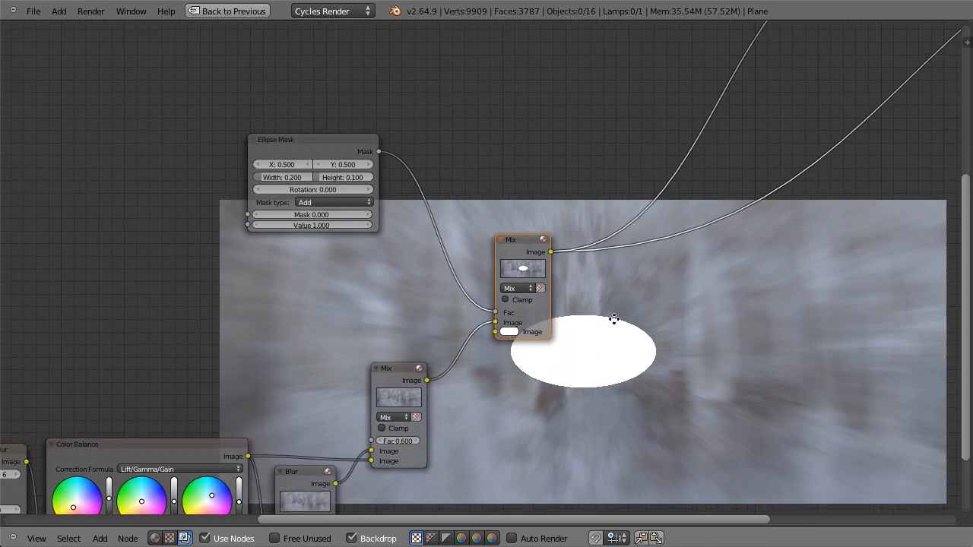
{"action": "scroll", "coordinate": [604, 320], "scroll_direction": "up", "scroll_amount": 1}
- Set the Ellipse Mask's width to 0.165 and height to 0.175
{"action": "left_click", "coordinate": [236, 68]}
{"action": "scroll", "coordinate": [299, 182], "scroll_direction": "up", "scroll_amount": 4}
{"action": "middle_click_drag", "start_coordinate": [301, 153], "coordinate": [225, 223]}
{"action": "scroll", "coordinate": [226, 224], "scroll_direction": "down", "scroll_amount": 1}
{"action": "left_click_drag", "start_coordinate": [194, 107], "coordinate": [243, 199]}
{"action": "scroll", "coordinate": [255, 217], "scroll_direction": "up", "scroll_amount": 1}
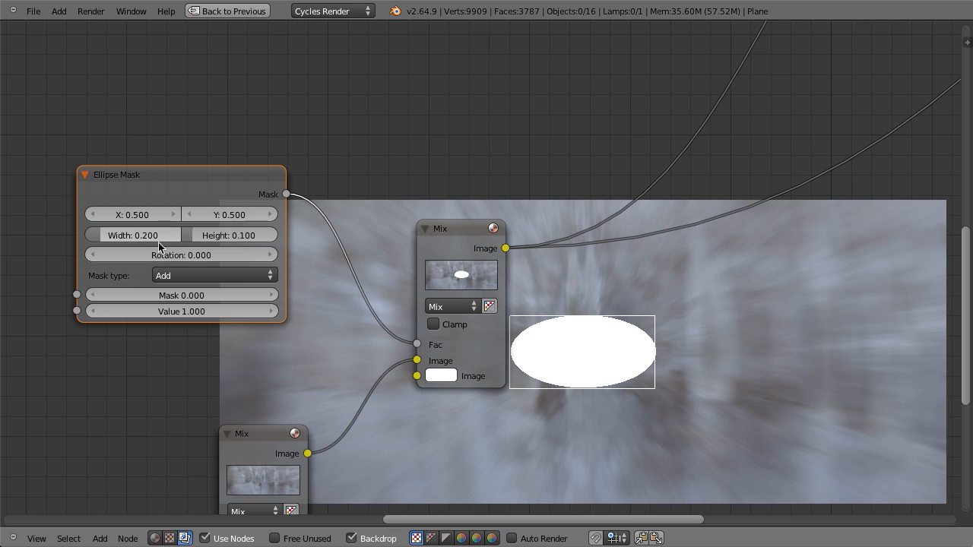
{"action": "left_click_drag", "start_coordinate": [165, 242], "coordinate": [148, 242]}
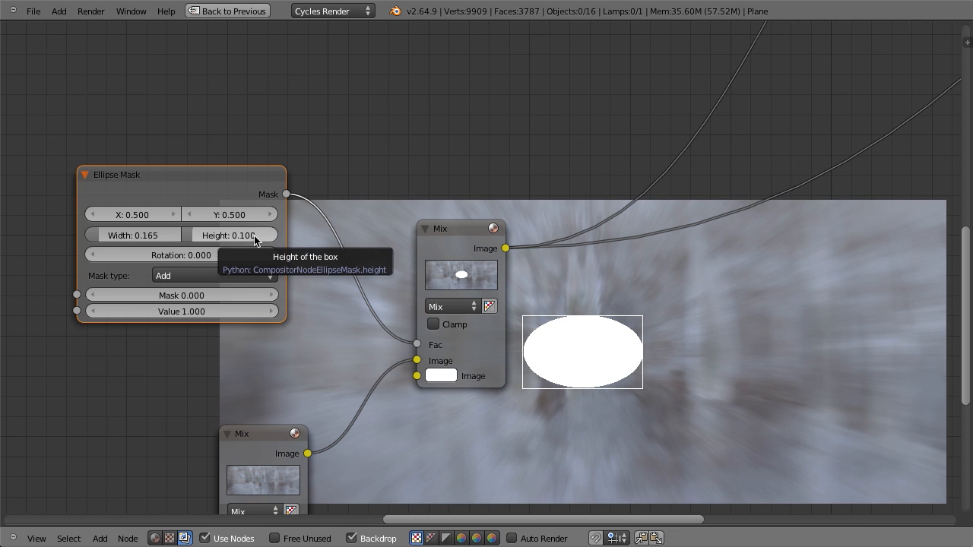
{"action": "left_click_drag", "start_coordinate": [254, 235], "coordinate": [289, 237]}
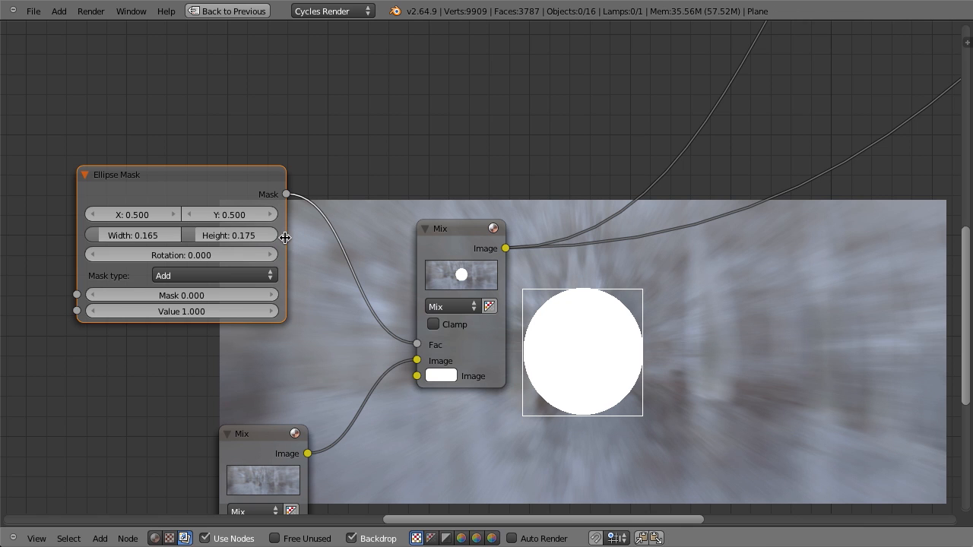
- Move the Ellipse Mask node away from the Mix node and insert a Blur node on the link between them
{"action": "middle_click_drag", "start_coordinate": [332, 267], "coordinate": [497, 260]}
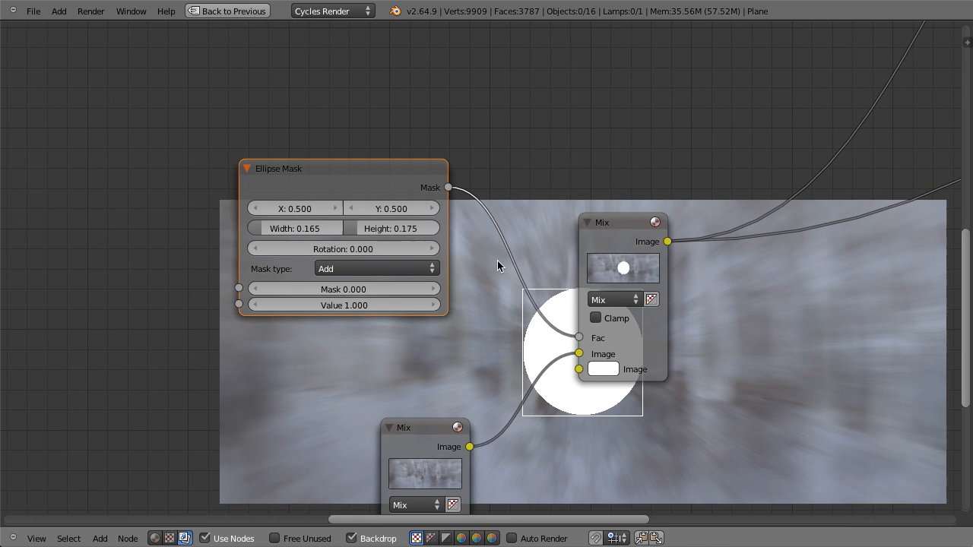
{"action": "left_click_drag", "start_coordinate": [358, 163], "coordinate": [43, 192]}
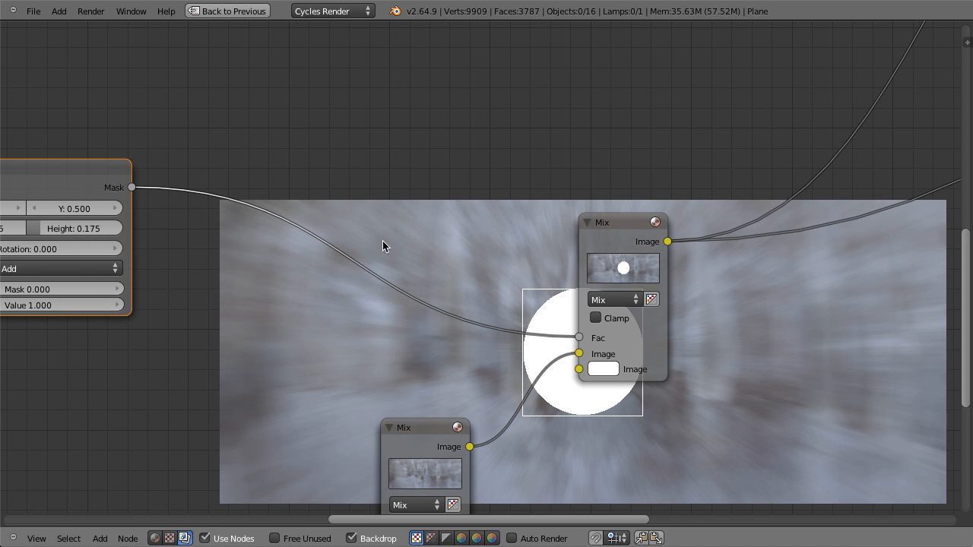
{"action": "key", "text": "shift+a"}
{"action": "mouse_move", "coordinate": [369, 219]}
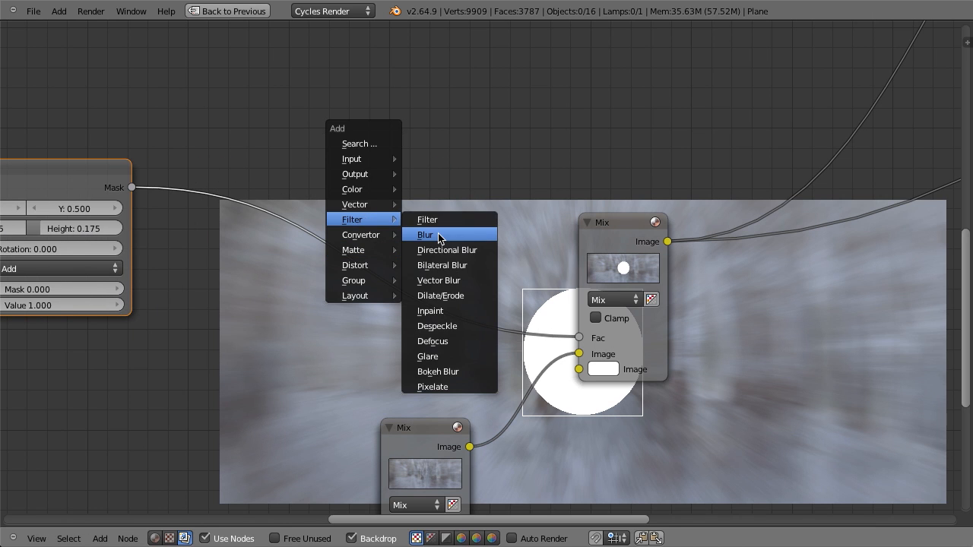
{"action": "left_click", "coordinate": [438, 233]}
{"action": "left_click", "coordinate": [242, 187]}
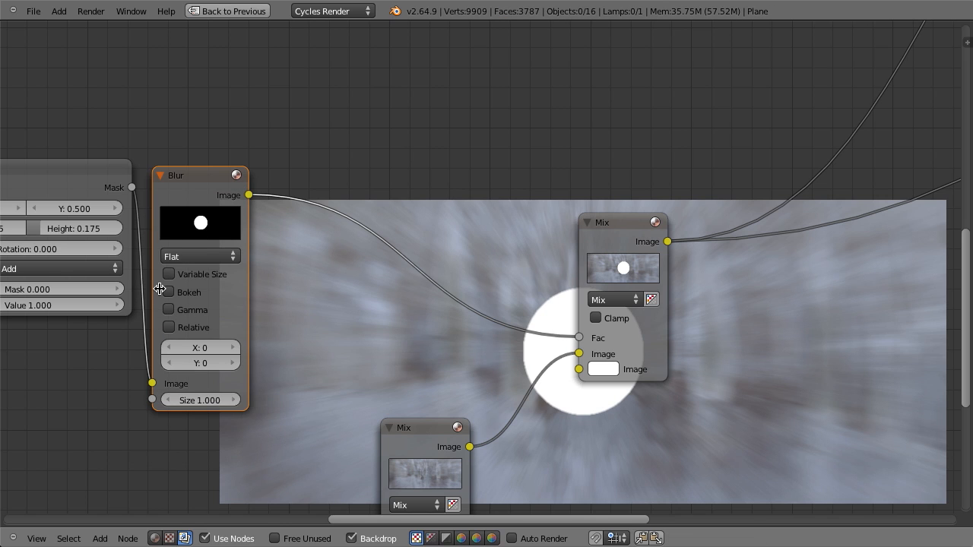
- Set the mask's Blur node to Fast Gaussian with relative sizing and Y aspect correction
{"action": "left_click", "coordinate": [187, 256]}
{"action": "left_click", "coordinate": [195, 168]}
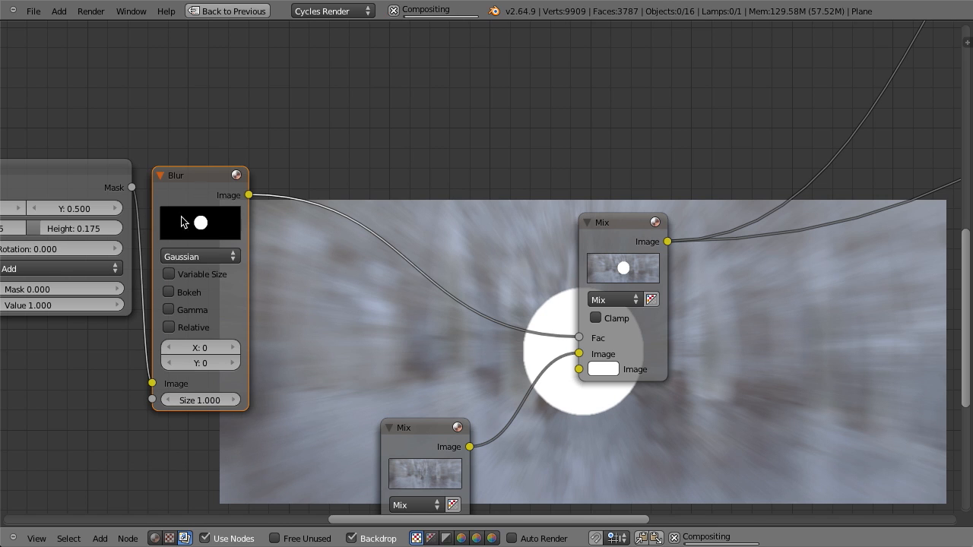
{"action": "left_click", "coordinate": [180, 327]}
{"action": "left_click", "coordinate": [204, 256]}
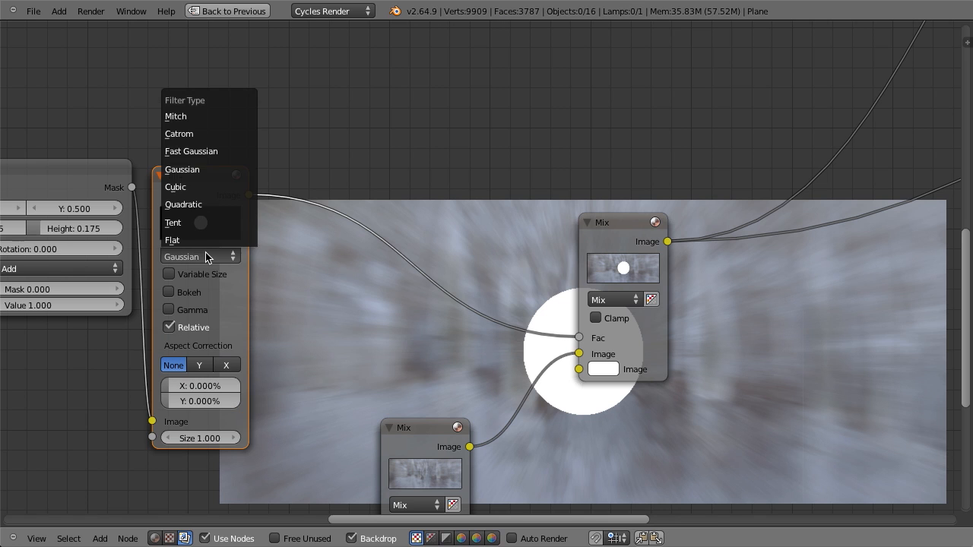
{"action": "left_click", "coordinate": [213, 152]}
{"action": "left_click", "coordinate": [200, 314]}
- Set the mask's relative blur size to 46.211% in X and 26.316% in Y
{"action": "mouse_move", "coordinate": [201, 332]}
{"action": "left_mouse_down"}
{"action": "mouse_move", "coordinate": [234, 349]}
{"action": "mouse_move", "coordinate": [191, 346]}
{"action": "left_mouse_up"}
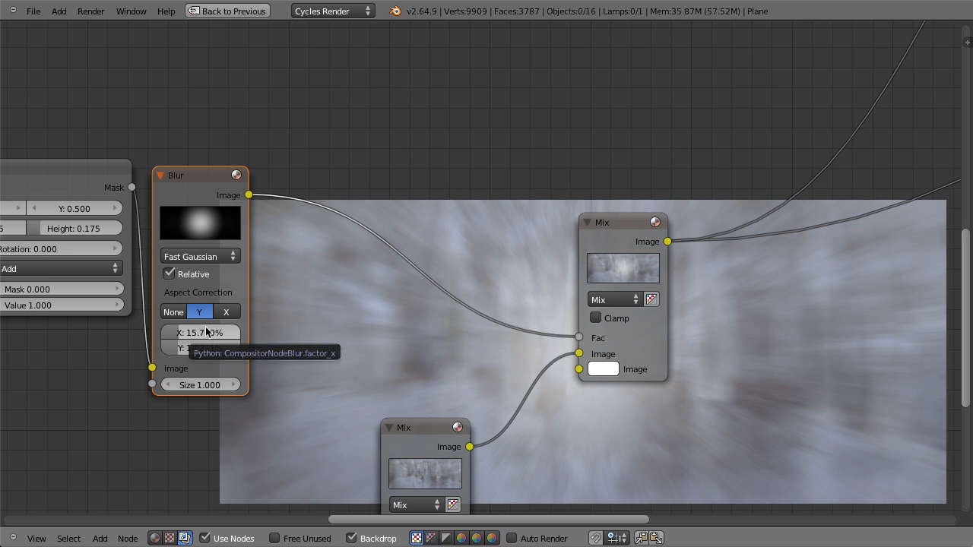
{"action": "left_click_drag", "start_coordinate": [206, 346], "coordinate": [285, 348]}
{"action": "left_click_drag", "start_coordinate": [226, 348], "coordinate": [372, 336]}
{"action": "left_click_drag", "start_coordinate": [200, 334], "coordinate": [181, 350]}
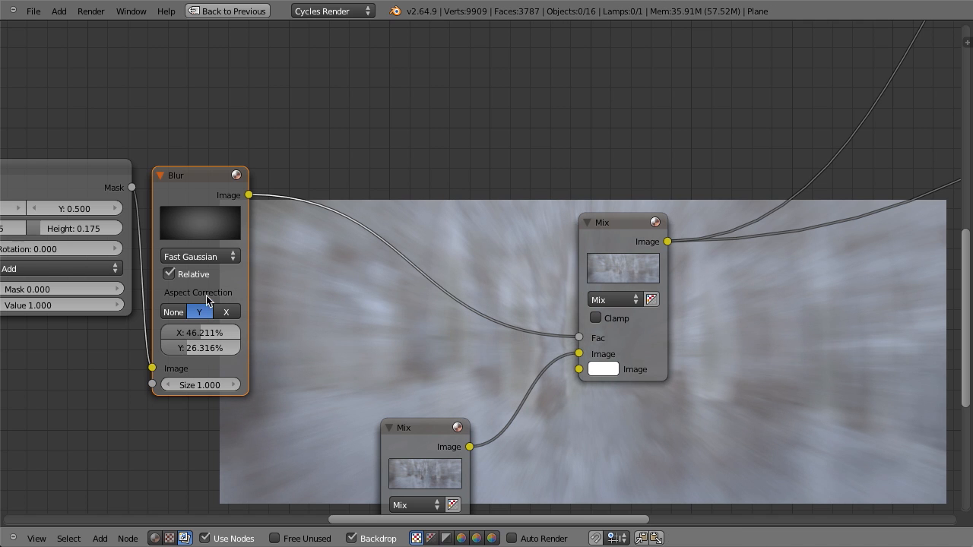
- Set the second Image color of the Mix node driven by the blurred mask to orange
{"action": "scroll", "coordinate": [109, 280], "scroll_direction": "down", "scroll_amount": 1}
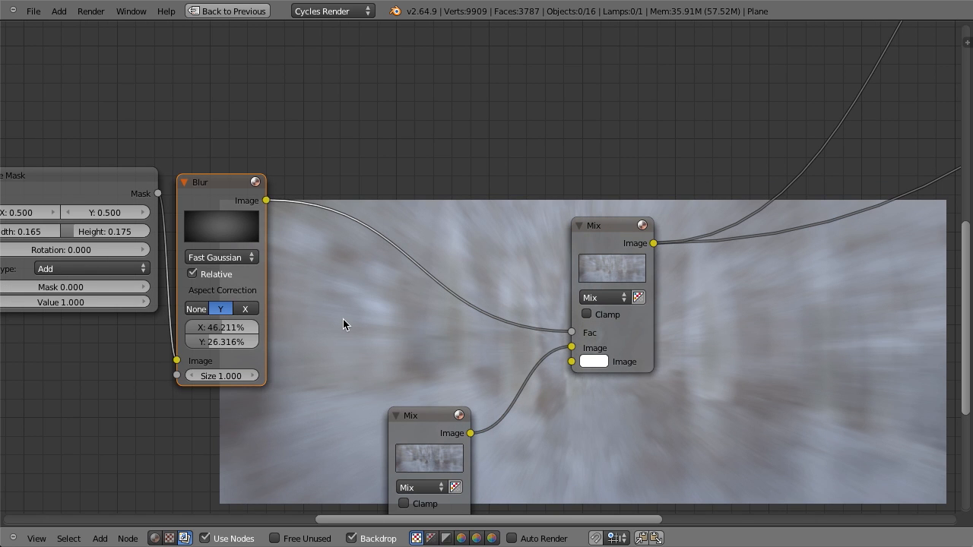
{"action": "scroll", "coordinate": [343, 319], "scroll_direction": "down", "scroll_amount": 2}
{"action": "scroll", "coordinate": [378, 346], "scroll_direction": "up", "scroll_amount": 1}
{"action": "middle_click_drag", "start_coordinate": [356, 324], "coordinate": [373, 311]}
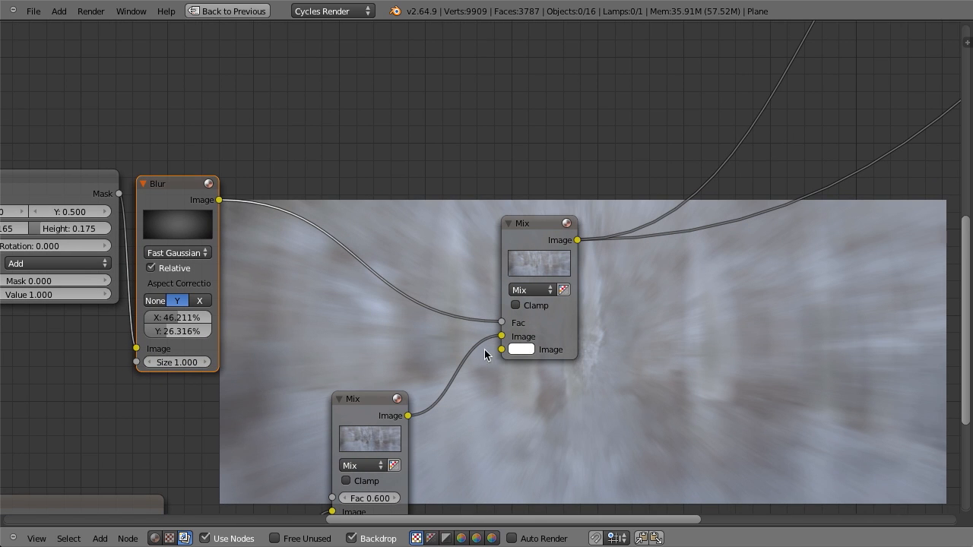
{"action": "left_click", "coordinate": [525, 349]}
{"action": "left_click_drag", "start_coordinate": [549, 247], "coordinate": [544, 248]}
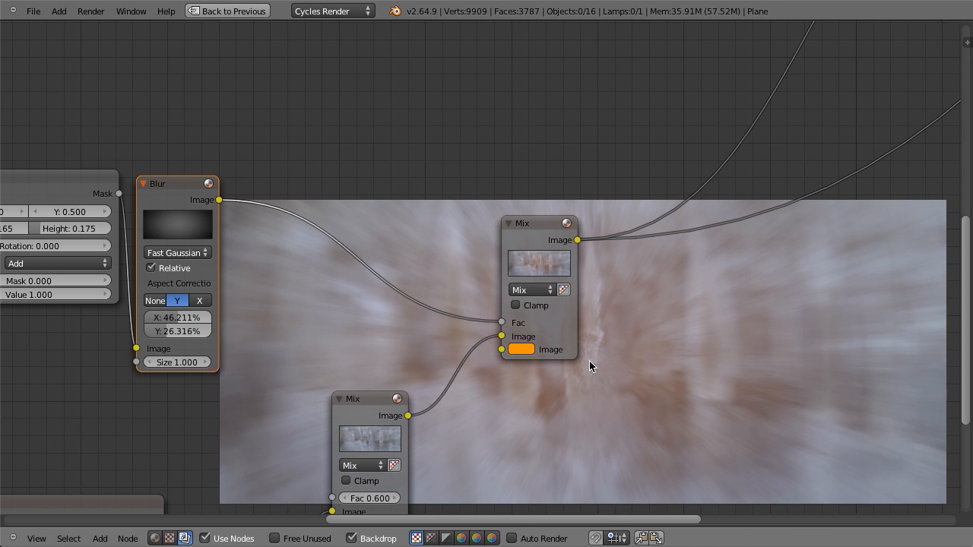
{"action": "scroll", "coordinate": [635, 351], "scroll_direction": "up", "scroll_amount": 1}
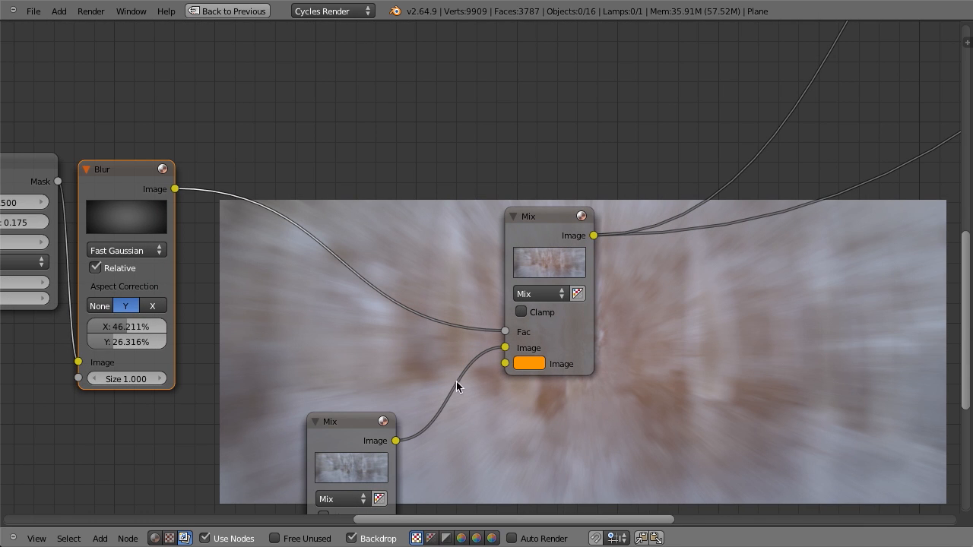
- Set the blend type of the Mix node driven by the blurred mask to Add
{"action": "left_click", "coordinate": [545, 292]}
{"action": "left_click", "coordinate": [544, 263]}
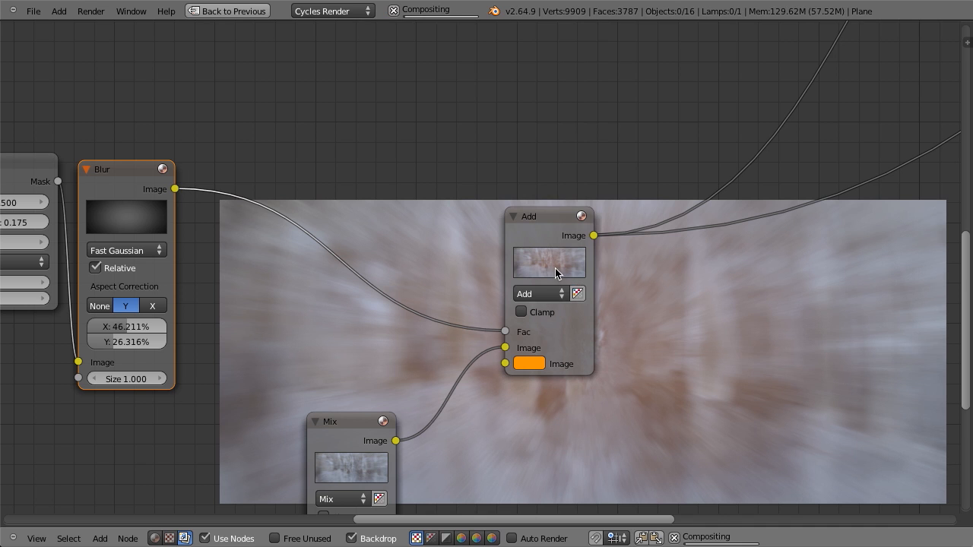
{"action": "scroll", "coordinate": [639, 322], "scroll_direction": "down", "scroll_amount": 1}
{"action": "middle_click_drag", "start_coordinate": [639, 322], "coordinate": [587, 303]}
{"action": "scroll", "coordinate": [587, 304], "scroll_direction": "up", "scroll_amount": 1}
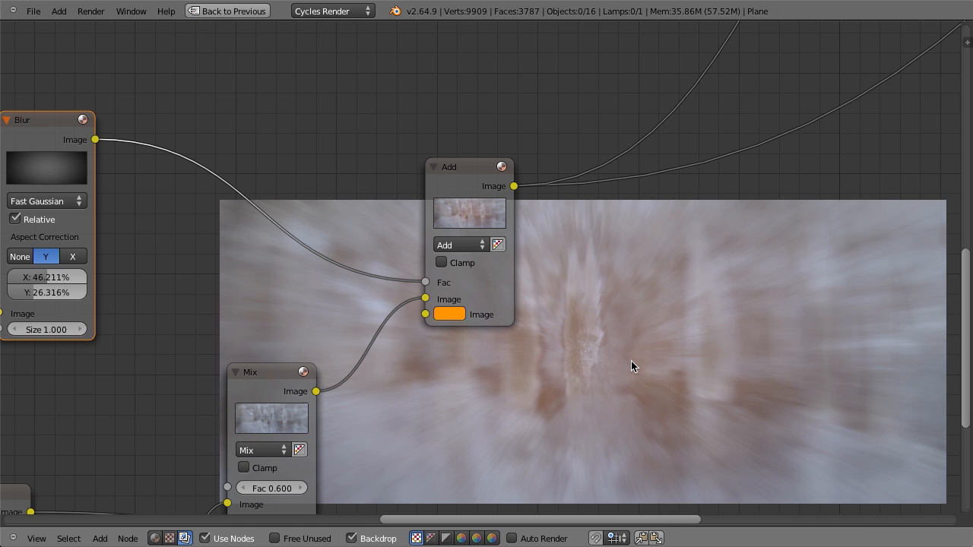
{"action": "scroll", "coordinate": [631, 361], "scroll_direction": "down", "scroll_amount": 4}
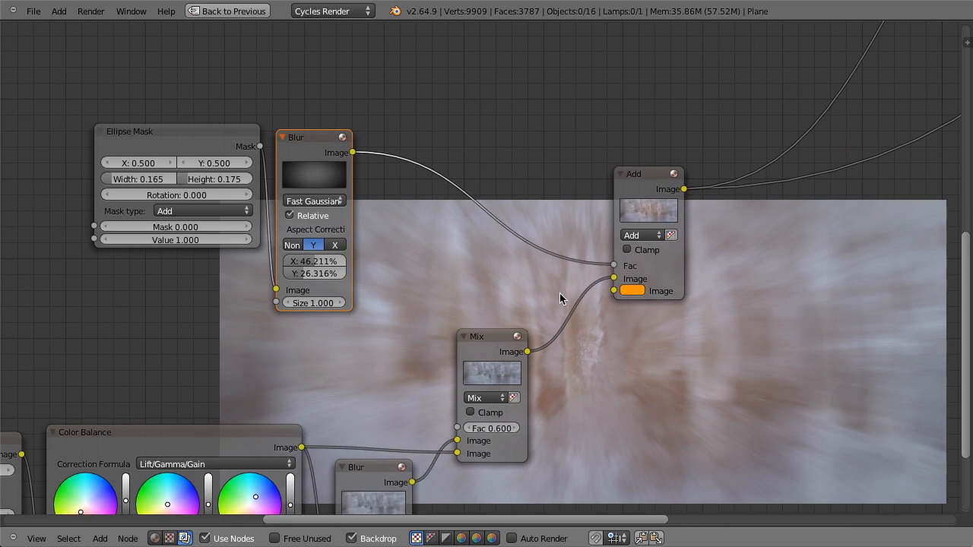
- Move the Ellipse Mask and Blur nodes closer to the Add node, and shift the Add node nearer to its inputs
{"action": "key", "text": "b"}
{"action": "left_click_drag", "start_coordinate": [106, 139], "coordinate": [487, 259]}
{"action": "key", "text": "g"}
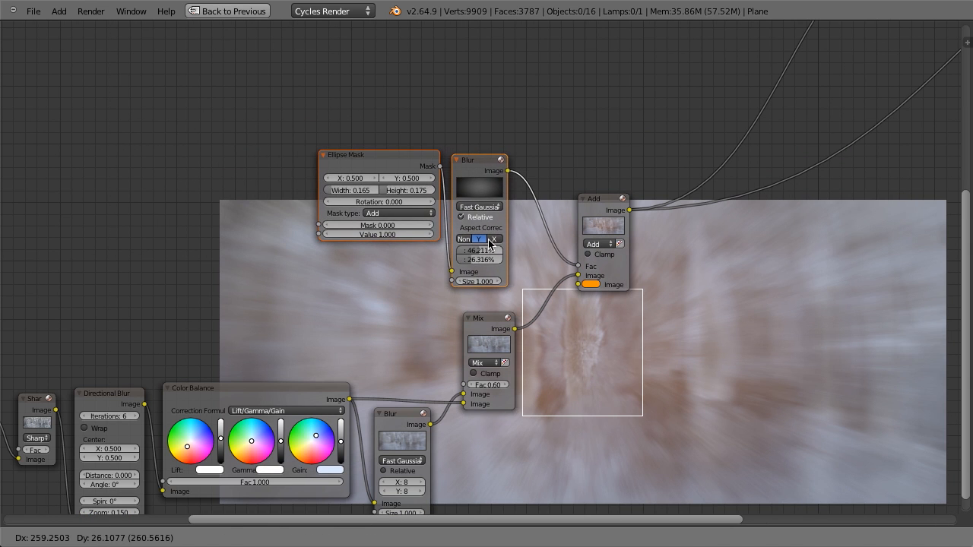
{"action": "left_click", "coordinate": [603, 245]}
{"action": "middle_click_drag", "start_coordinate": [642, 253], "coordinate": [551, 295]}
{"action": "scroll", "coordinate": [555, 275], "scroll_direction": "up", "scroll_amount": 1}
{"action": "left_click", "coordinate": [555, 275]}
{"action": "key", "text": "g"}
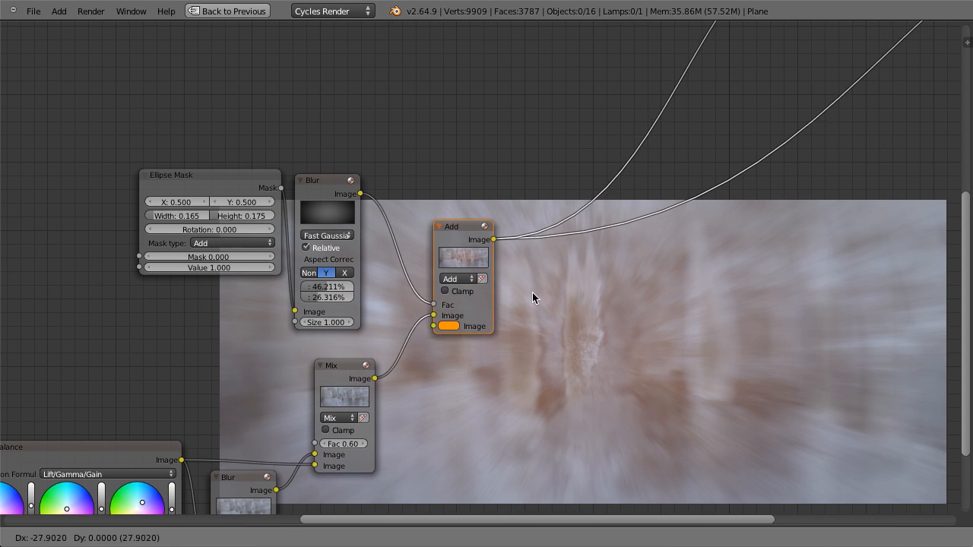
{"action": "left_click", "coordinate": [511, 289]}
- Duplicate the orange Add node, feed the original's output into the copy's first Image input, and set its blend type to Multiply
{"action": "key", "text": "shift+d"}
{"action": "left_click", "coordinate": [637, 301]}
{"action": "left_click_drag", "start_coordinate": [637, 300], "coordinate": [570, 233]}
{"action": "left_click", "coordinate": [557, 194]}
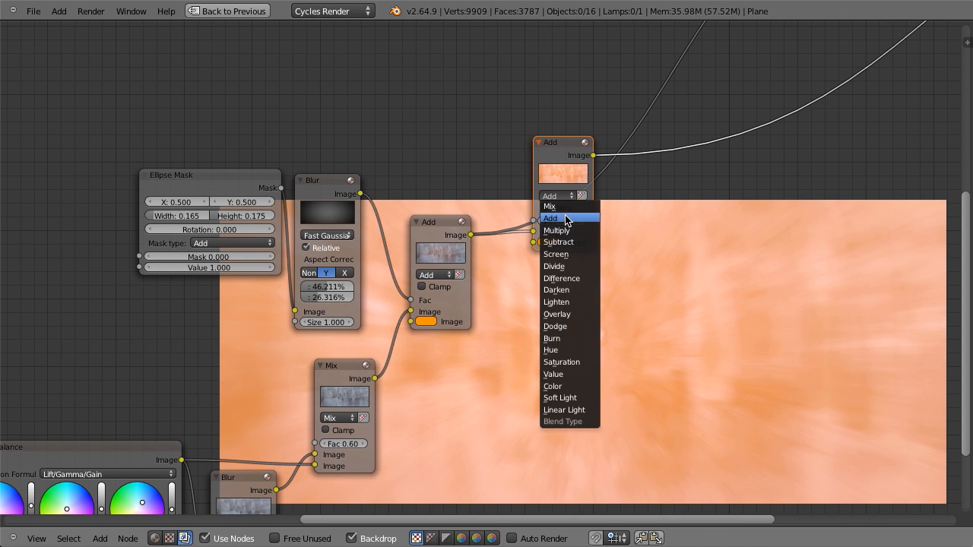
{"action": "left_click", "coordinate": [558, 230]}
{"action": "scroll", "coordinate": [593, 291], "scroll_direction": "up", "scroll_amount": 1}
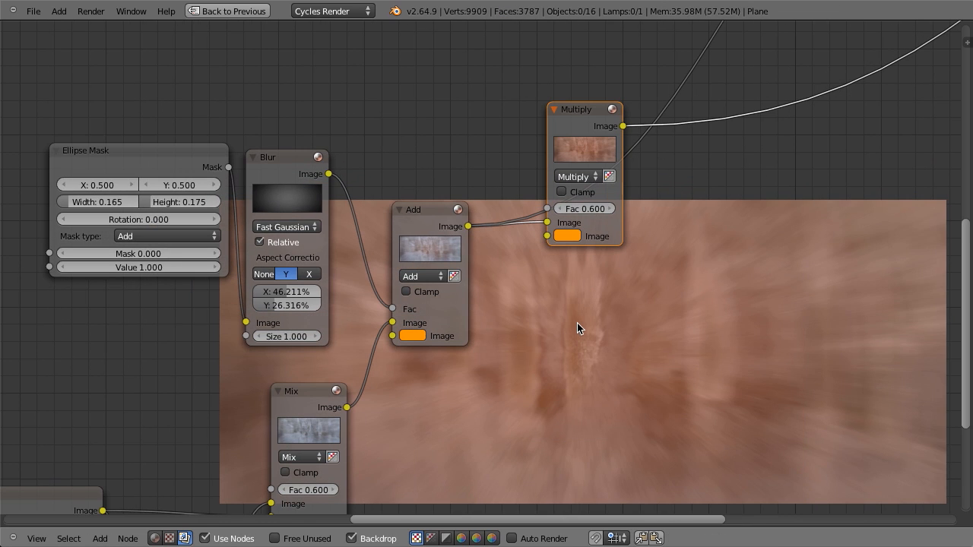
- Set the Multiply node's second Image color to a dark, desaturated brown
{"action": "scroll", "coordinate": [610, 312], "scroll_direction": "up", "scroll_amount": 3}
{"action": "left_click", "coordinate": [544, 256]}
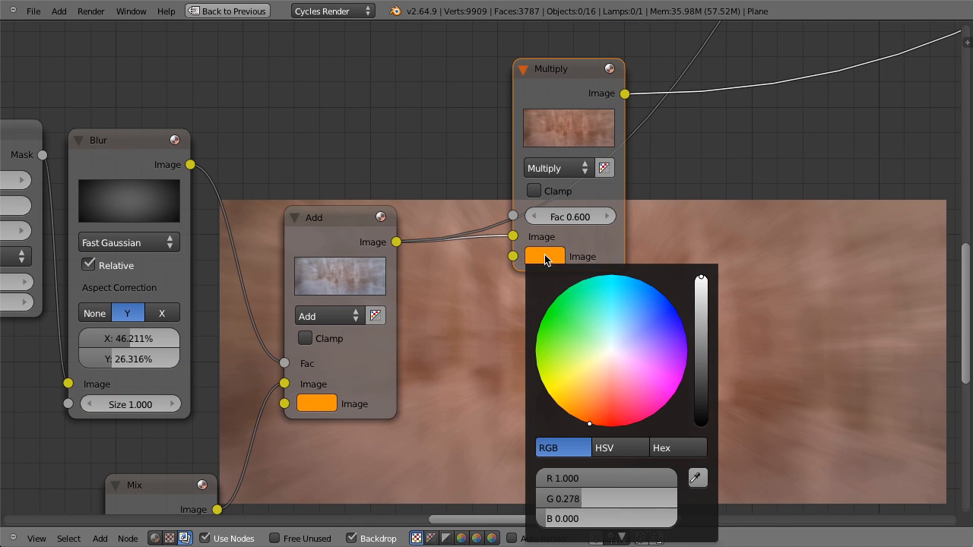
{"action": "left_click", "coordinate": [602, 369]}
{"action": "scroll", "coordinate": [592, 403], "scroll_direction": "down", "scroll_amount": 5}
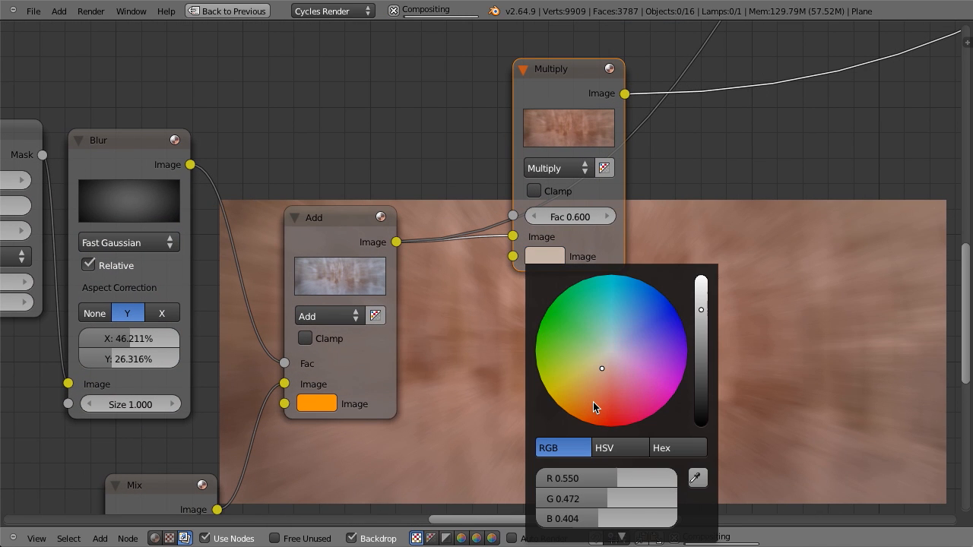
{"action": "scroll", "coordinate": [592, 402], "scroll_direction": "down", "scroll_amount": 2}
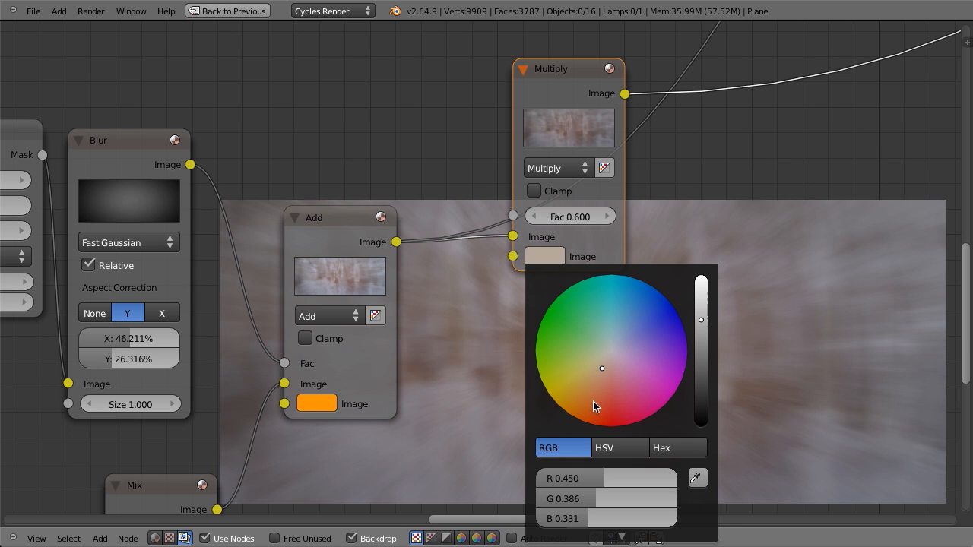
{"action": "scroll", "coordinate": [593, 402], "scroll_direction": "down", "scroll_amount": 4}
{"action": "left_click", "coordinate": [598, 375]}
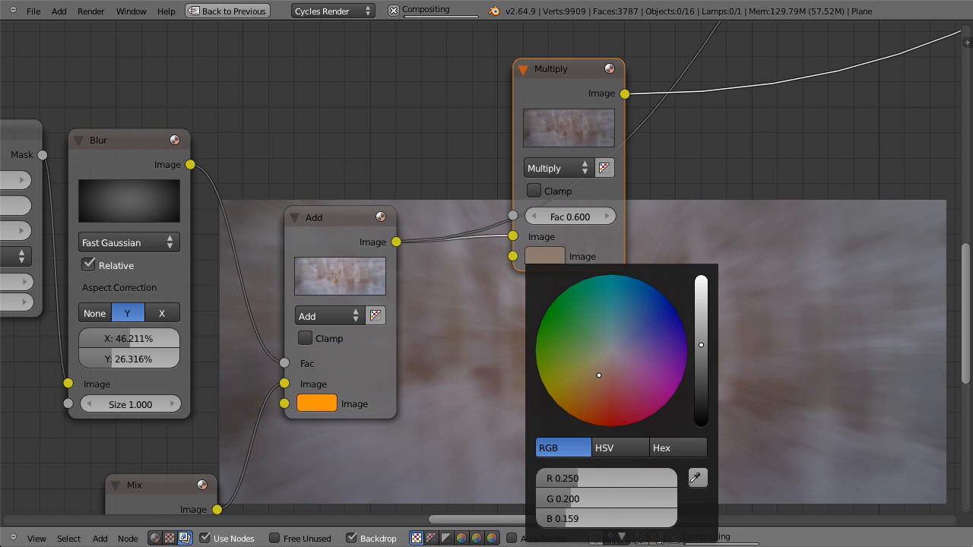
{"action": "scroll", "coordinate": [601, 339], "scroll_direction": "down", "scroll_amount": 1}
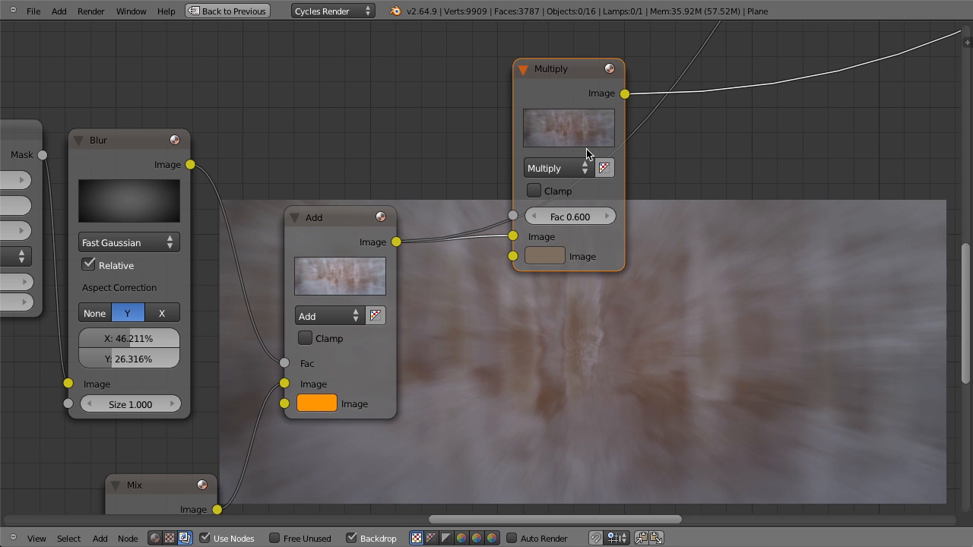
- Set the Multiply node's factor to 0.620 and move the node closer to the Add node
{"action": "mouse_move", "coordinate": [552, 218]}
{"action": "left_mouse_down"}
{"action": "mouse_move", "coordinate": [561, 219]}
{"action": "mouse_move", "coordinate": [535, 218]}
{"action": "left_mouse_up"}
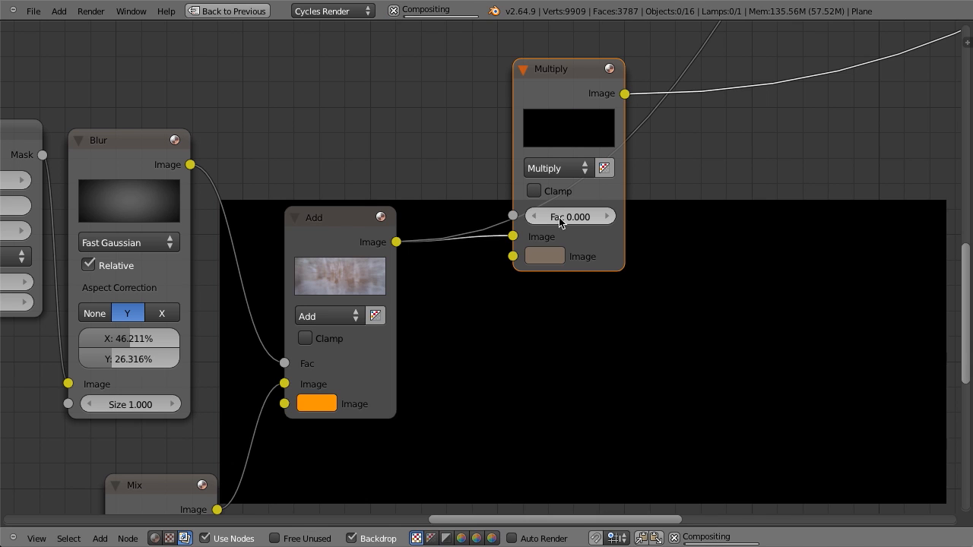
{"action": "left_click", "coordinate": [599, 218]}
{"action": "mouse_move", "coordinate": [599, 218]}
{"action": "left_mouse_down"}
{"action": "mouse_move", "coordinate": [623, 218]}
{"action": "mouse_move", "coordinate": [597, 218]}
{"action": "mouse_move", "coordinate": [611, 217]}
{"action": "left_mouse_up"}
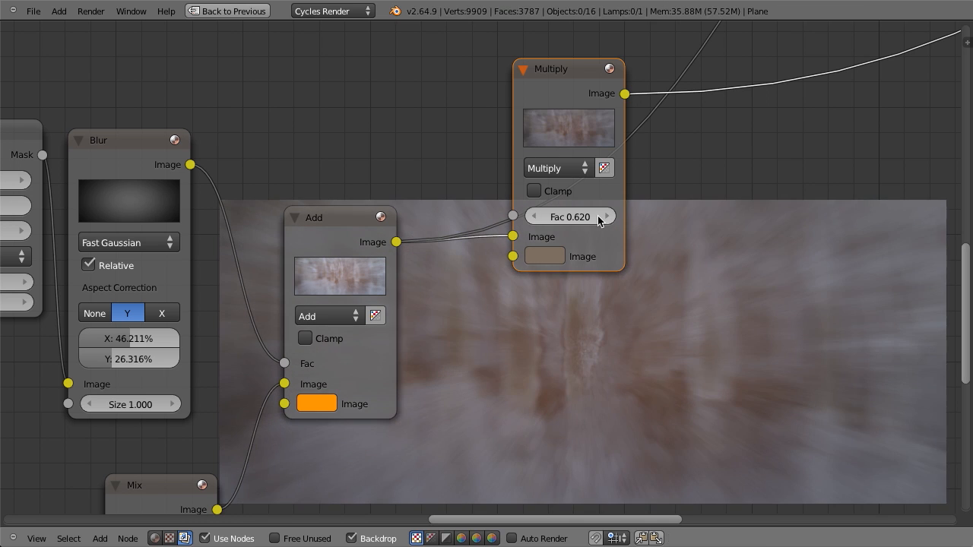
{"action": "scroll", "coordinate": [607, 225], "scroll_direction": "down", "scroll_amount": 2}
{"action": "left_click_drag", "start_coordinate": [548, 132], "coordinate": [508, 133]}
{"action": "scroll", "coordinate": [550, 217], "scroll_direction": "down", "scroll_amount": 6}
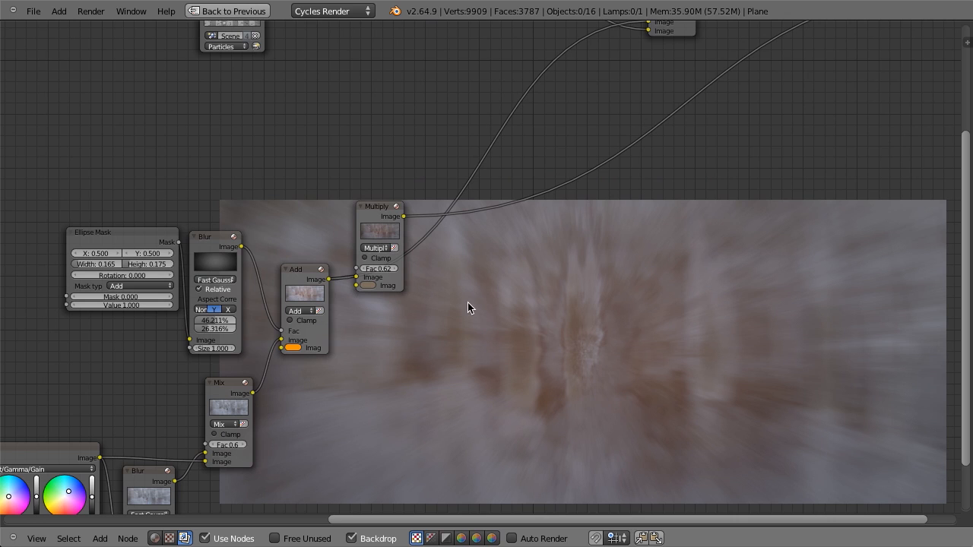
- Duplicate the Ellipse Mask and its Blur node together and place the copies above the originals
{"action": "middle_click_drag", "start_coordinate": [468, 303], "coordinate": [549, 323]}
{"action": "left_click", "coordinate": [279, 271]}
{"action": "left_click", "coordinate": [196, 272], "text": "shift"}
{"action": "key", "text": "shift+d"}
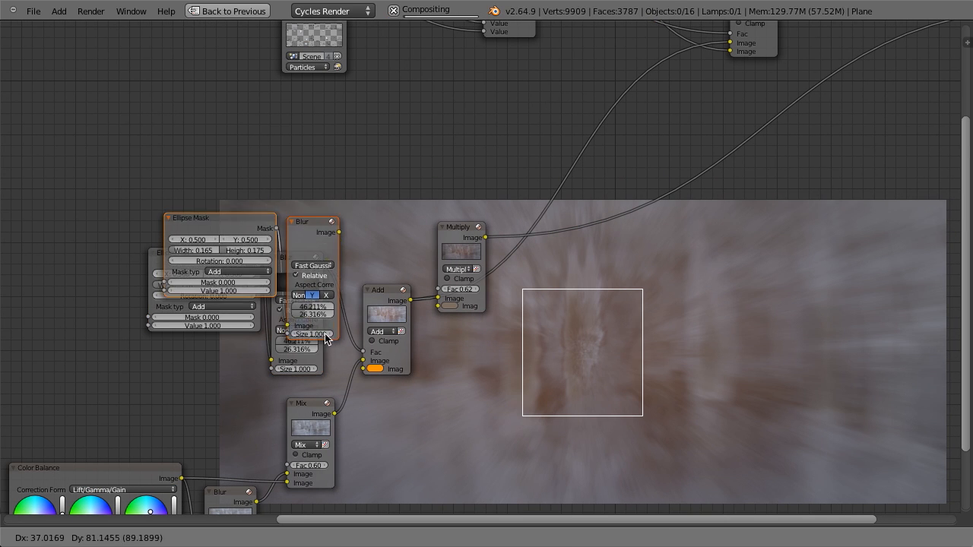
{"action": "left_click", "coordinate": [384, 246]}
{"action": "scroll", "coordinate": [394, 310], "scroll_direction": "up", "scroll_amount": 4}
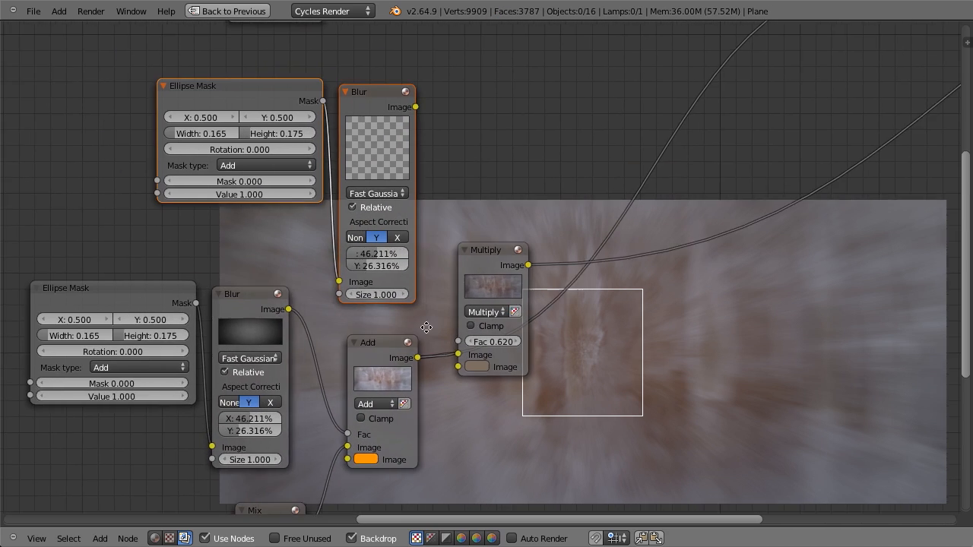
{"action": "middle_click_drag", "start_coordinate": [437, 230], "coordinate": [440, 282]}
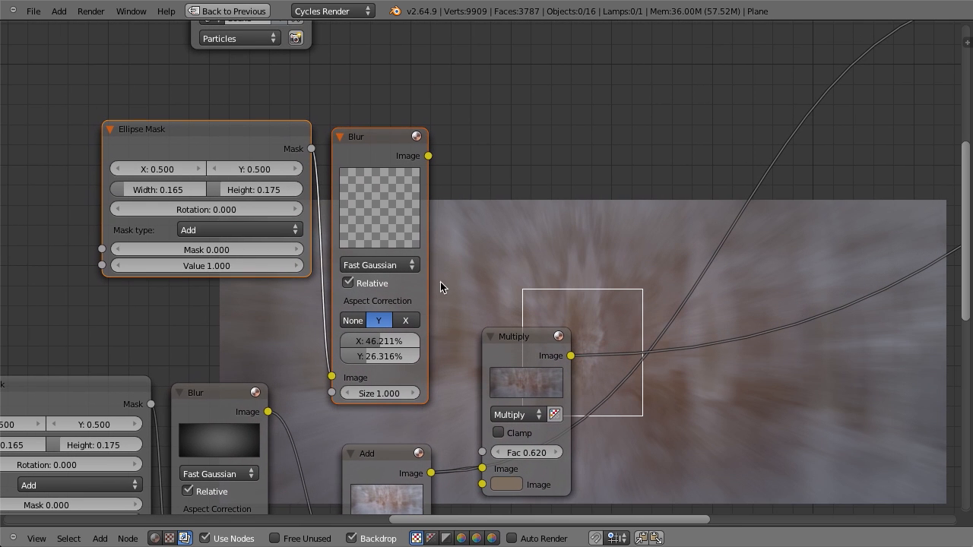
- Enlarge the original Ellipse Mask that drives the orange glow to width 0.619 and height 0.208
{"action": "middle_click_drag", "start_coordinate": [117, 351], "coordinate": [300, 266]}
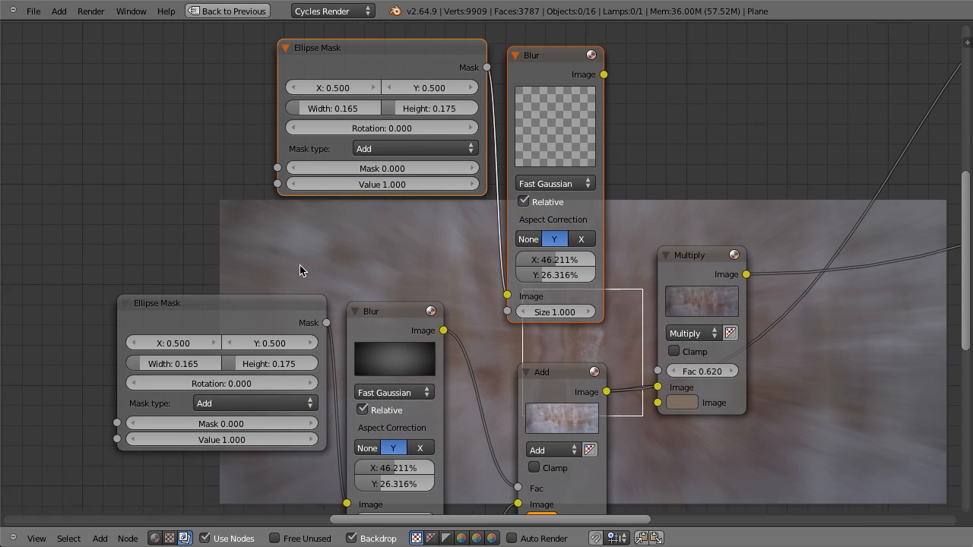
{"action": "left_click_drag", "start_coordinate": [182, 355], "coordinate": [270, 357]}
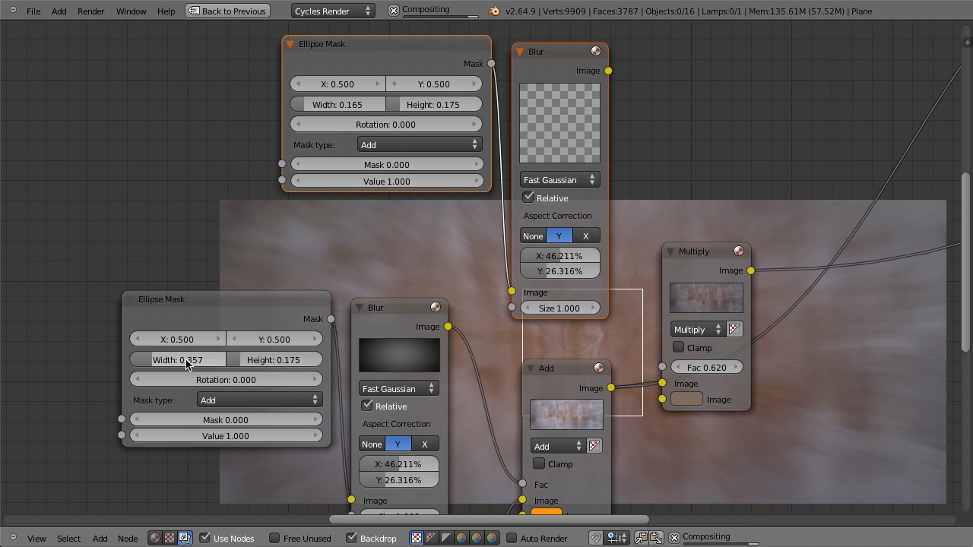
{"action": "left_click_drag", "start_coordinate": [182, 362], "coordinate": [281, 369]}
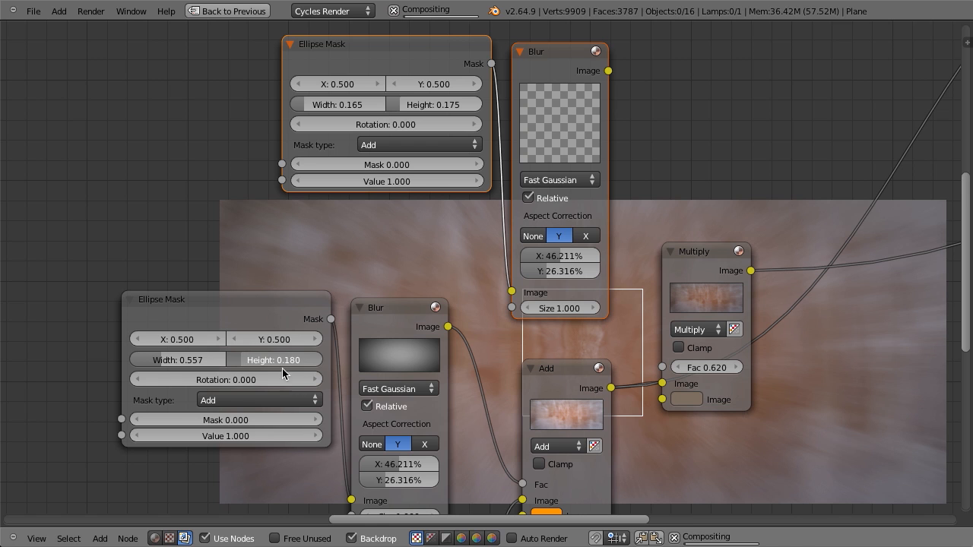
{"action": "left_click_drag", "start_coordinate": [184, 357], "coordinate": [204, 360]}
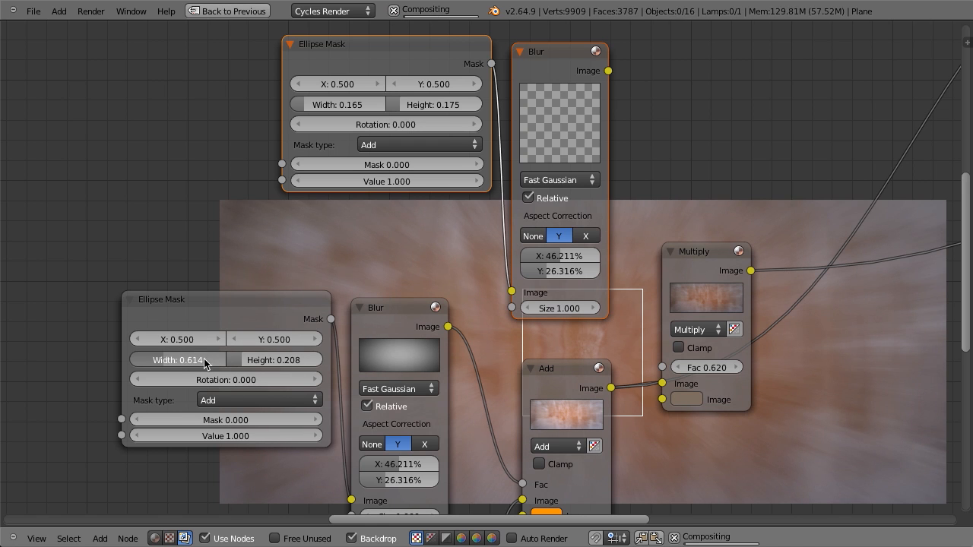
{"action": "scroll", "coordinate": [500, 400], "scroll_direction": "down", "scroll_amount": 1}
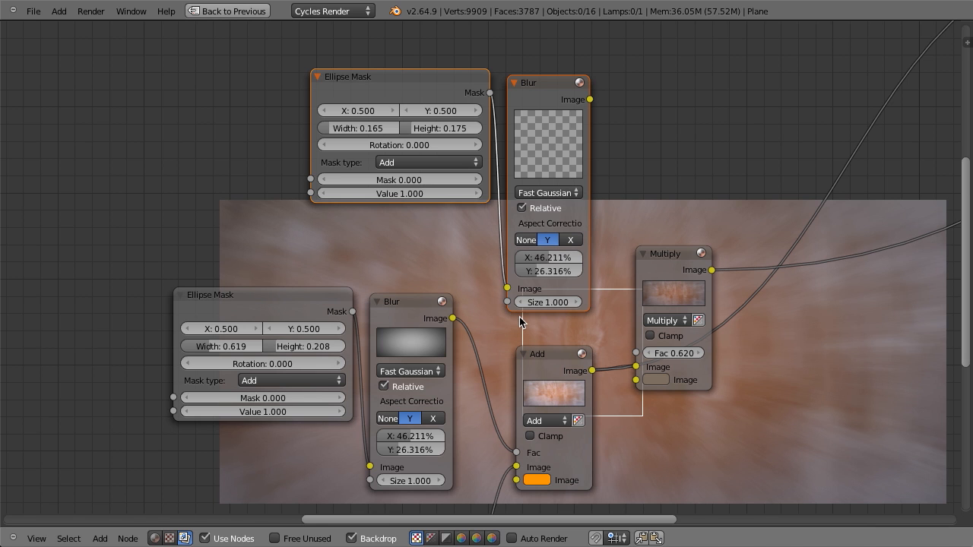
- Duplicate the orange Add node, place the copy beyond the Multiply node, and link the Multiply output to its first Image input
{"action": "key", "text": "a"}
{"action": "middle_click_drag", "start_coordinate": [464, 214], "coordinate": [409, 257]}
{"action": "left_click", "coordinate": [487, 138]}
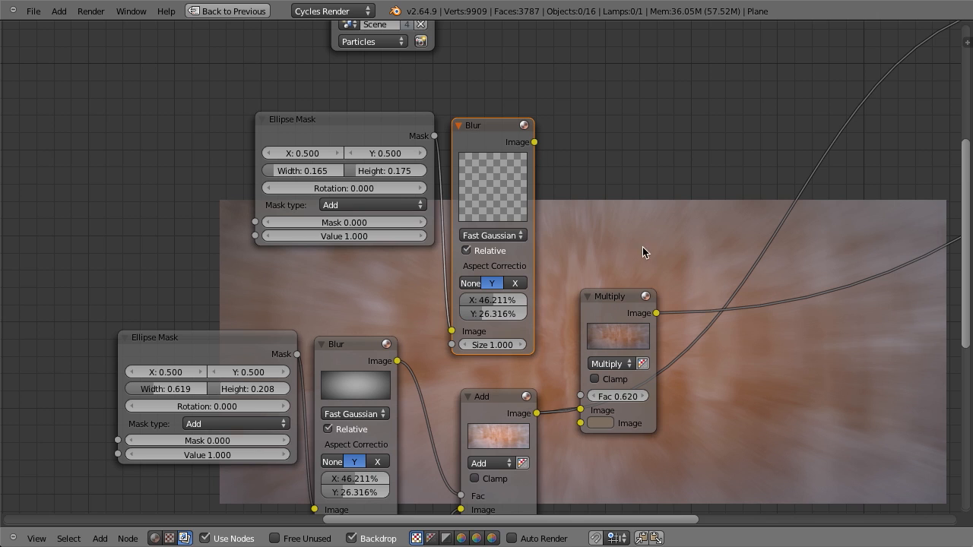
{"action": "middle_click_drag", "start_coordinate": [642, 247], "coordinate": [615, 251]}
{"action": "left_click", "coordinate": [589, 317]}
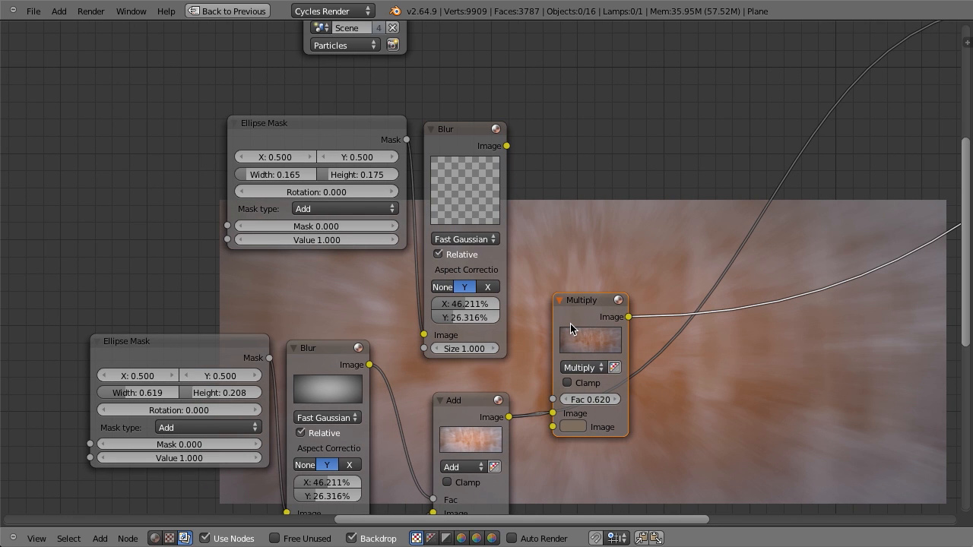
{"action": "left_click", "coordinate": [452, 409]}
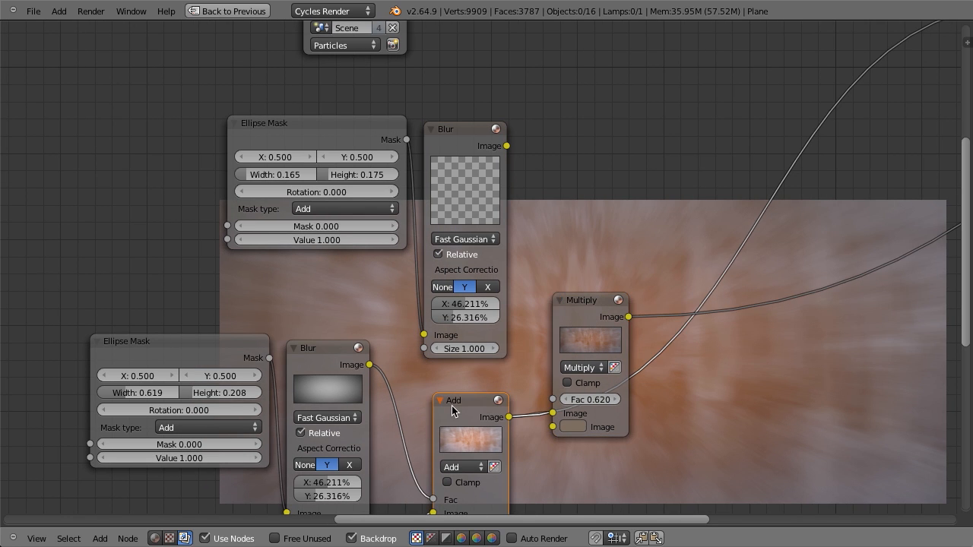
{"action": "key", "text": "shift+d"}
{"action": "left_click", "coordinate": [747, 323]}
{"action": "left_click_drag", "start_coordinate": [803, 396], "coordinate": [690, 257]}
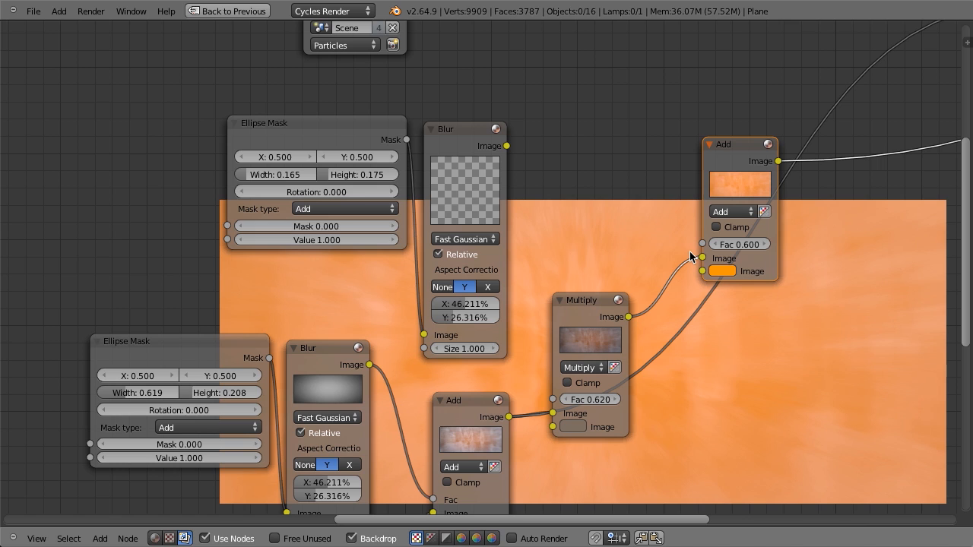
{"action": "key", "text": "g"}
{"action": "left_click", "coordinate": [661, 280]}
- Set the second Image color of the duplicated Add node to white
{"action": "left_click", "coordinate": [694, 272]}
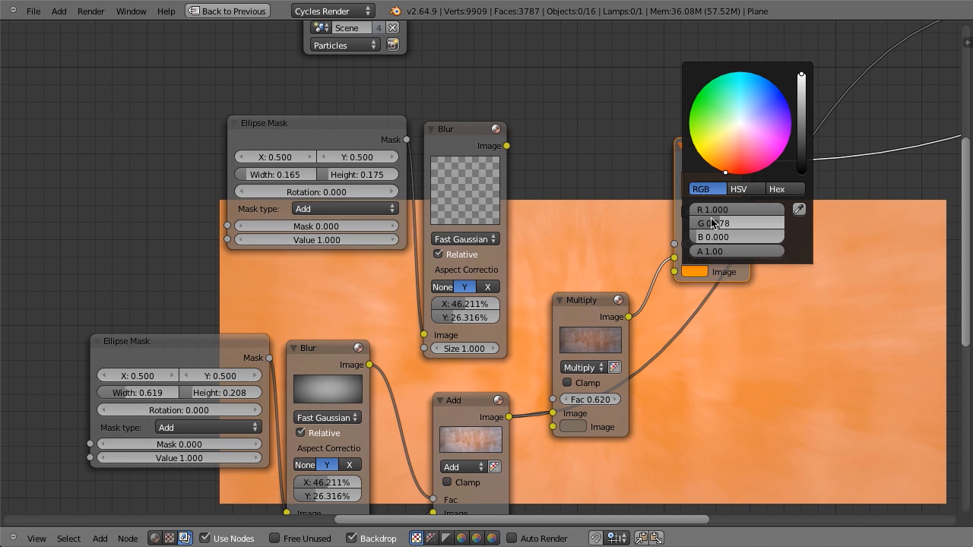
{"action": "key", "text": "ctrl+c"}
{"action": "key", "text": "ctrl+v"}
{"action": "key", "text": "ctrl+v"}
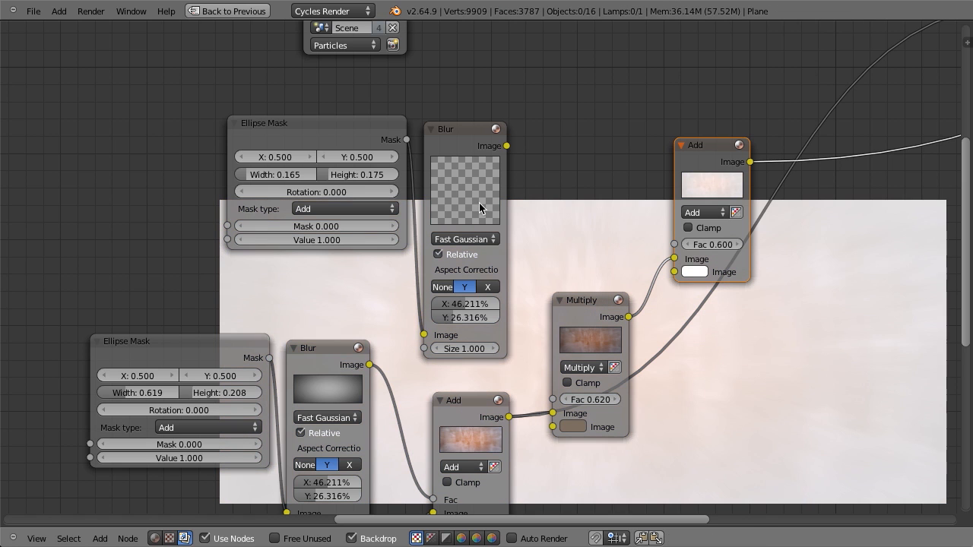
- Link the duplicated Blur node's output to the white Add node's Fac and set the duplicated Ellipse Mask's width to 0.162
{"action": "left_click_drag", "start_coordinate": [507, 146], "coordinate": [674, 244]}
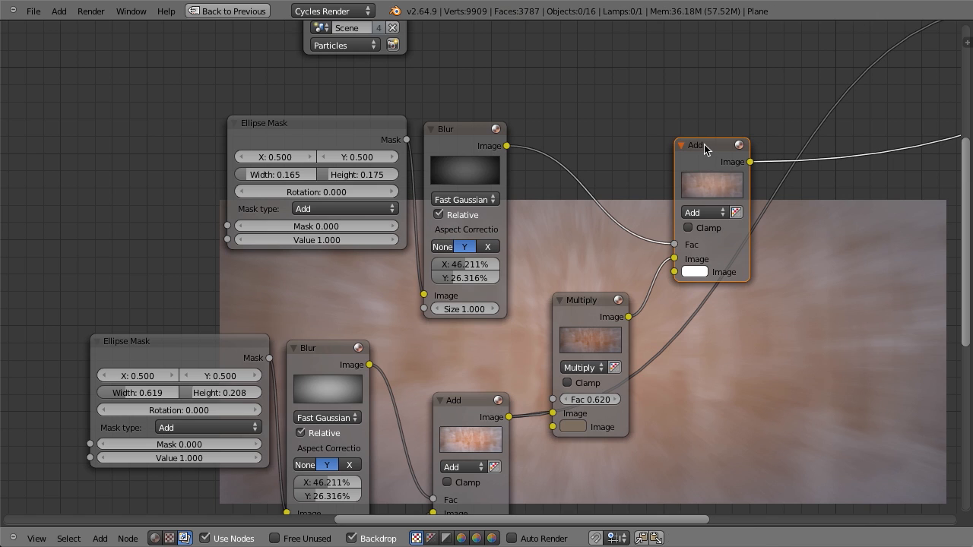
{"action": "left_click_drag", "start_coordinate": [704, 148], "coordinate": [704, 134]}
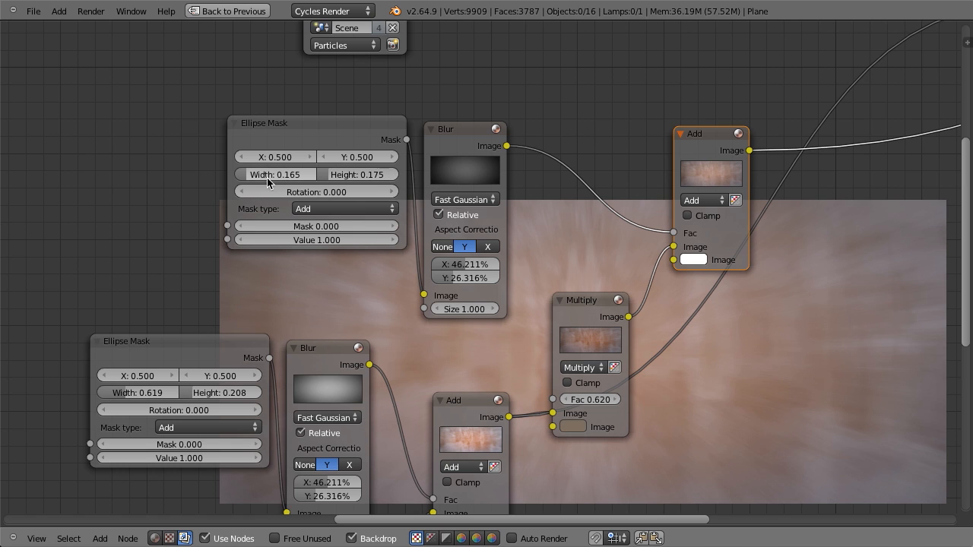
{"action": "left_click_drag", "start_coordinate": [363, 174], "coordinate": [388, 175]}
{"action": "left_click_drag", "start_coordinate": [294, 175], "coordinate": [293, 176]}
- Compare the backdrop with and without the white glow by viewing the Add and Multiply node outputs in turn
{"action": "left_click", "coordinate": [475, 125]}
{"action": "middle_click_drag", "start_coordinate": [624, 223], "coordinate": [454, 221]}
{"action": "left_click", "coordinate": [522, 258]}
{"action": "left_click", "coordinate": [535, 182]}
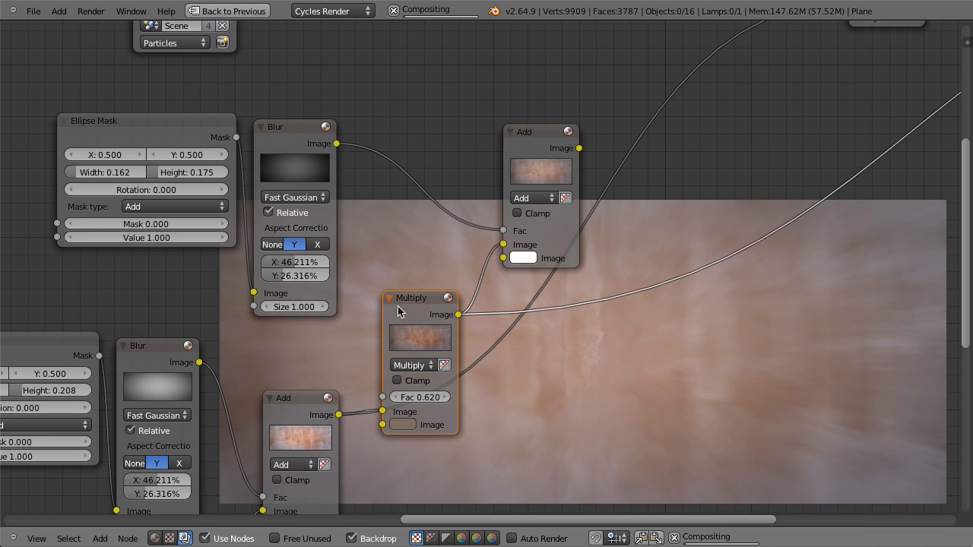
{"action": "left_click", "coordinate": [304, 149]}
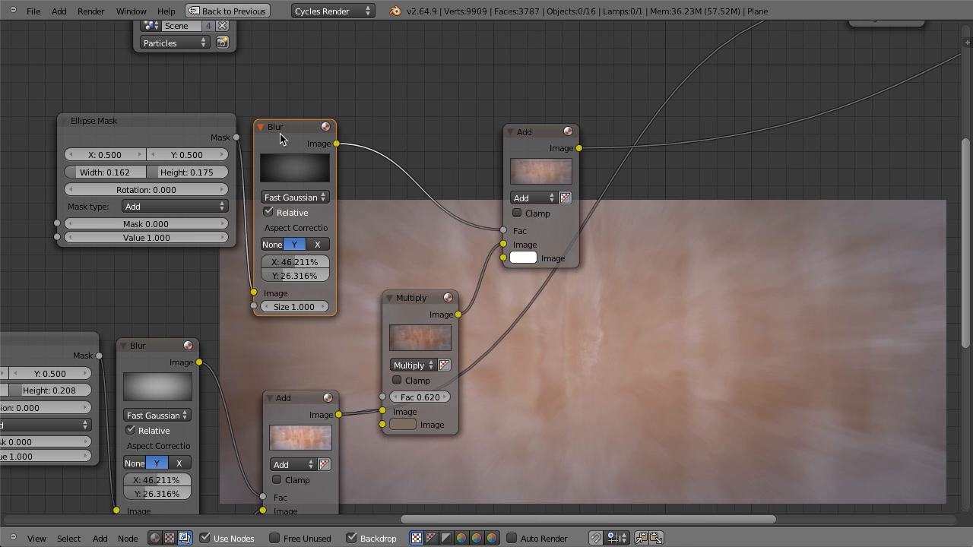
{"action": "left_click", "coordinate": [532, 133]}
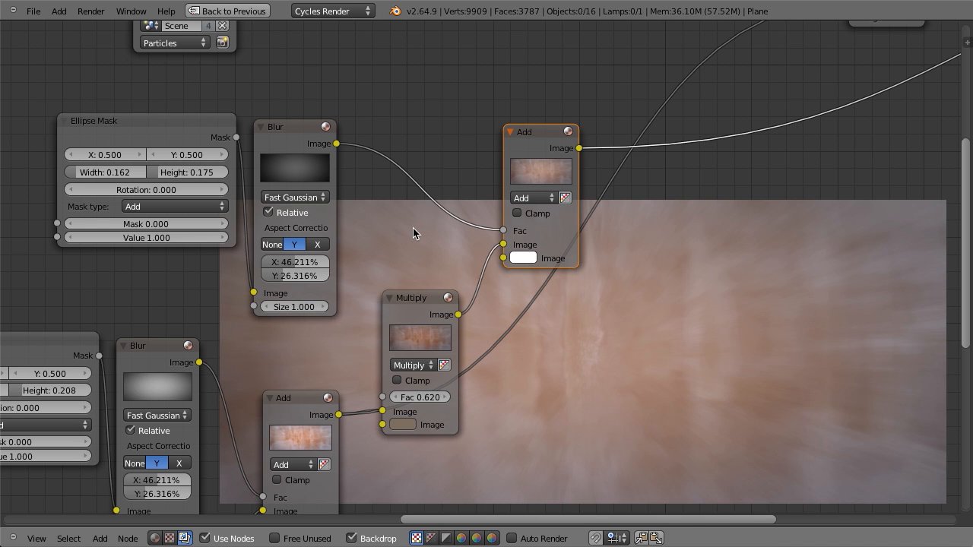
{"action": "middle_click_drag", "start_coordinate": [394, 264], "coordinate": [410, 300]}
{"action": "left_click", "coordinate": [385, 260]}
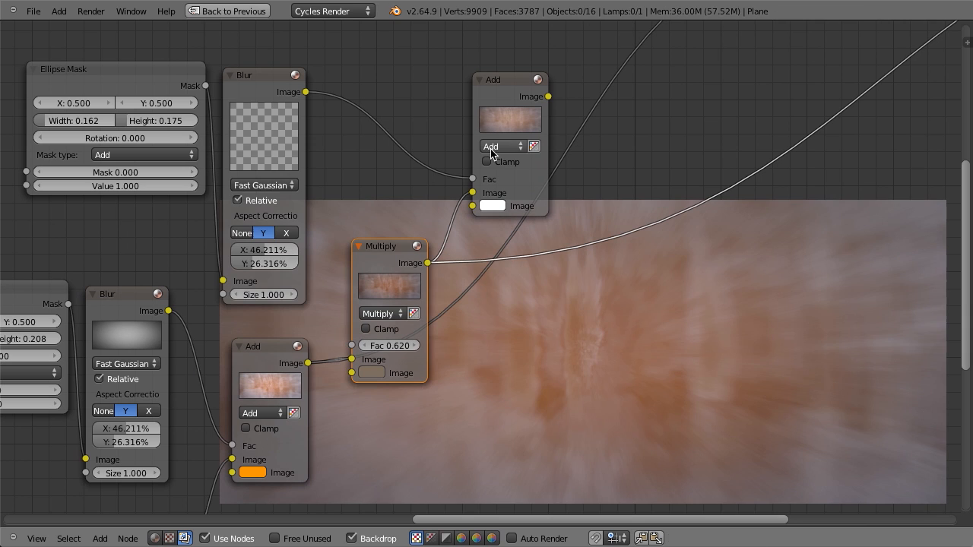
- View the white Add node's output and set its second Image color to light blue (R 0.234, G 0.576, B 1.000)
{"action": "left_click", "coordinate": [506, 89]}
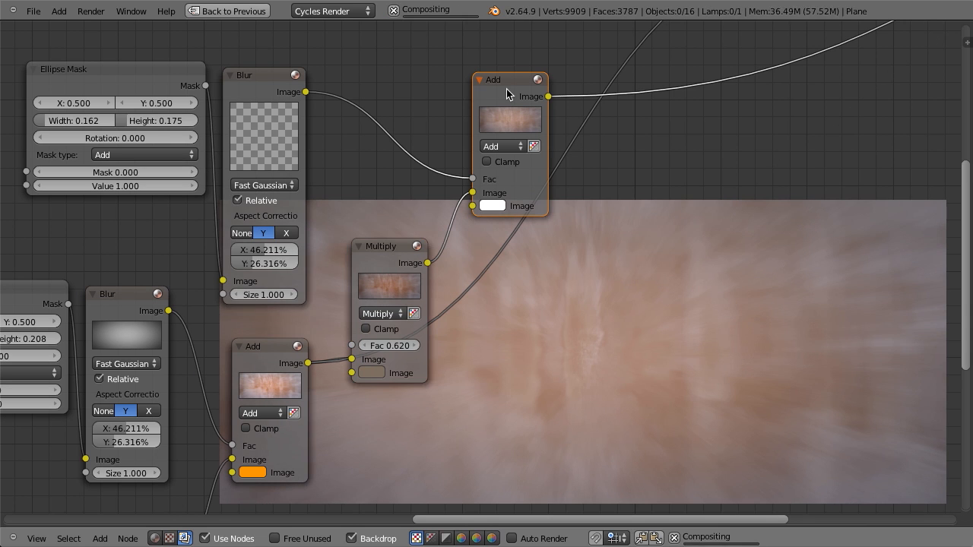
{"action": "middle_click_drag", "start_coordinate": [462, 105], "coordinate": [398, 323]}
{"action": "scroll", "coordinate": [399, 323], "scroll_direction": "up", "scroll_amount": 2}
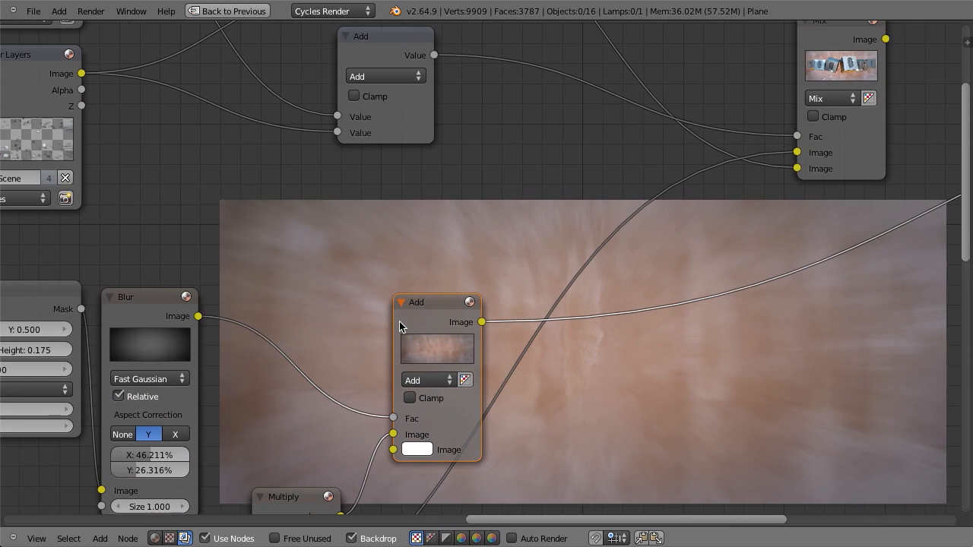
{"action": "scroll", "coordinate": [458, 350], "scroll_direction": "up", "scroll_amount": 2}
{"action": "middle_click_drag", "start_coordinate": [458, 350], "coordinate": [548, 210]}
{"action": "scroll", "coordinate": [528, 267], "scroll_direction": "up", "scroll_amount": 1}
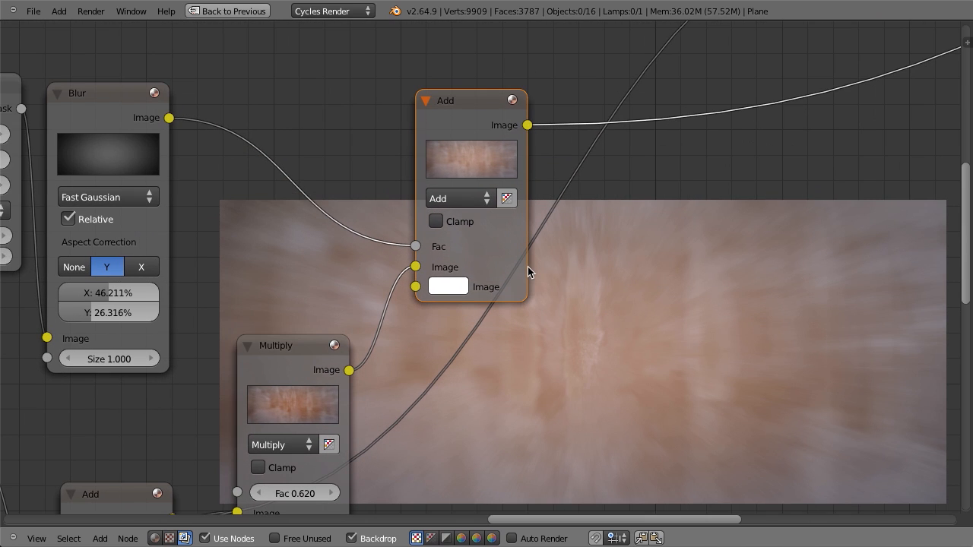
{"action": "middle_click_drag", "start_coordinate": [554, 273], "coordinate": [516, 313]}
{"action": "scroll", "coordinate": [516, 313], "scroll_direction": "up", "scroll_amount": 1}
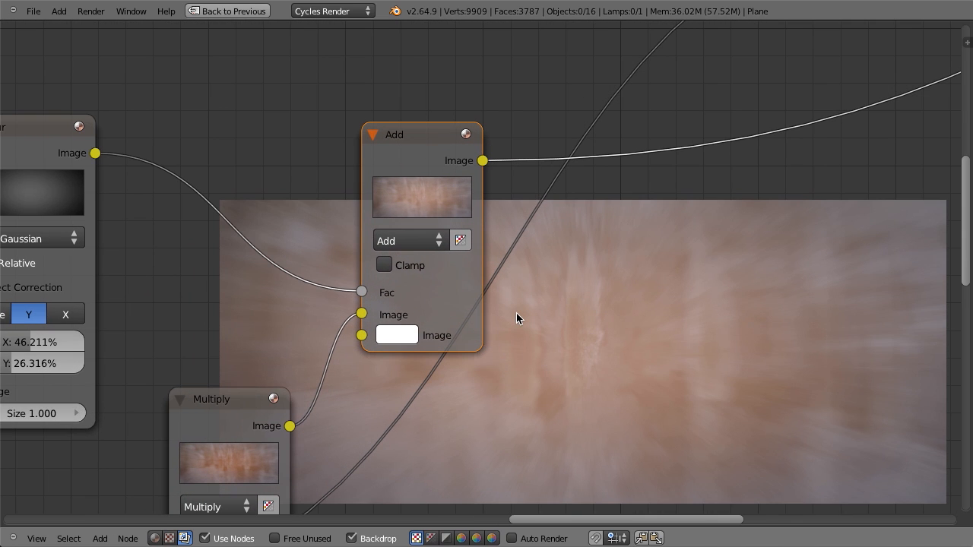
{"action": "left_click", "coordinate": [396, 335]}
{"action": "mouse_move", "coordinate": [472, 93]}
{"action": "left_mouse_down"}
{"action": "mouse_move", "coordinate": [497, 44]}
{"action": "mouse_move", "coordinate": [493, 60]}
{"action": "left_mouse_up"}
{"action": "left_click", "coordinate": [402, 337]}
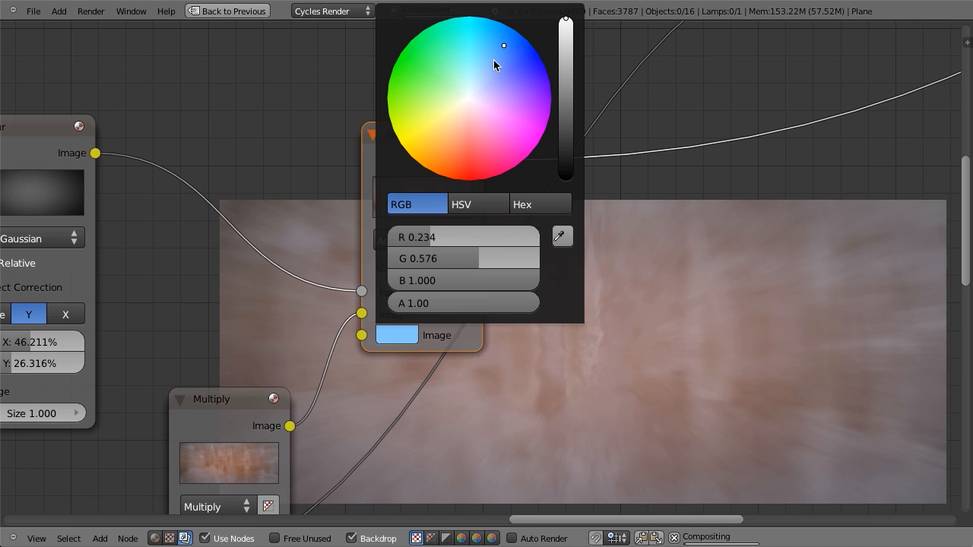
- Duplicate the light blue Add node and insert the copy on the link between the original and the Viewer
{"action": "scroll", "coordinate": [646, 342], "scroll_direction": "down", "scroll_amount": 4}
{"action": "scroll", "coordinate": [641, 347], "scroll_direction": "up", "scroll_amount": 2}
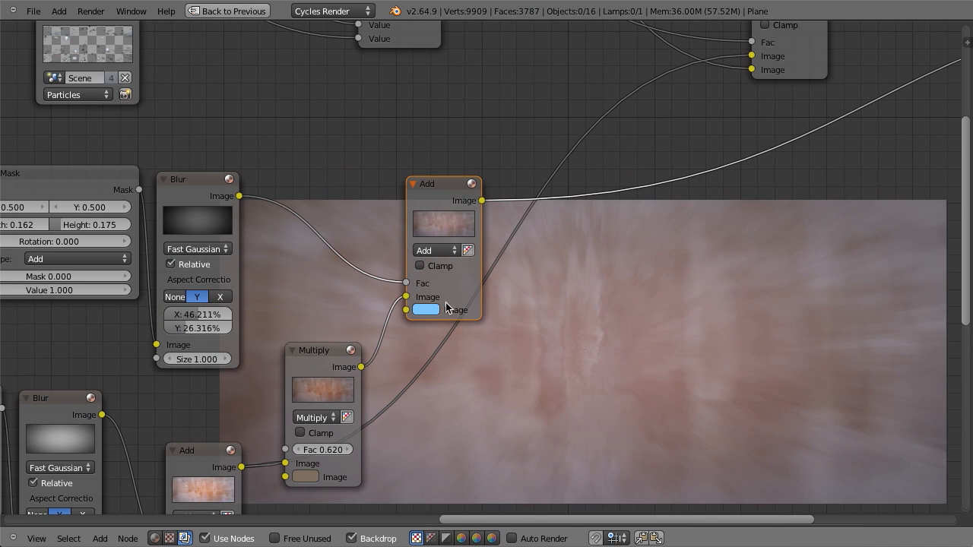
{"action": "scroll", "coordinate": [529, 264], "scroll_direction": "down", "scroll_amount": 5}
{"action": "middle_click_drag", "start_coordinate": [474, 213], "coordinate": [388, 261]}
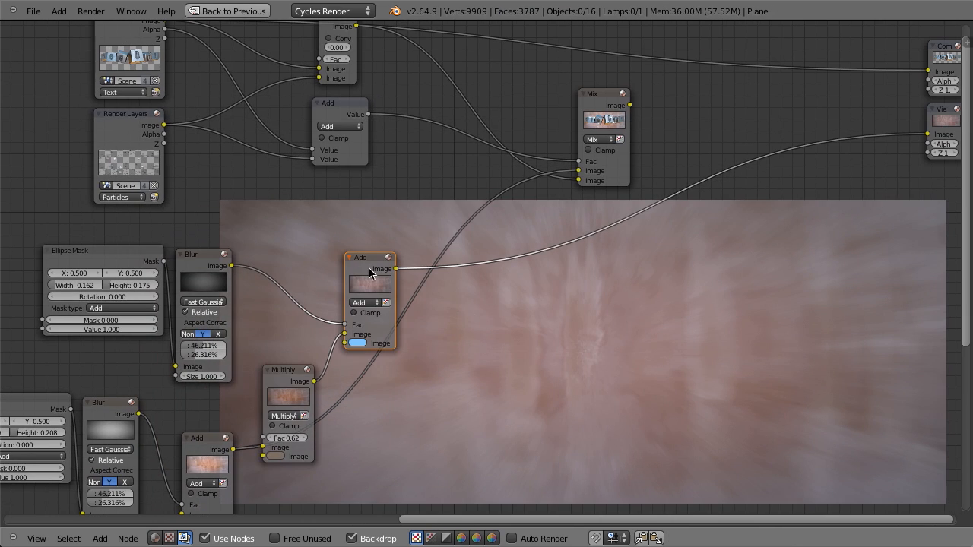
{"action": "key", "text": "shift+d"}
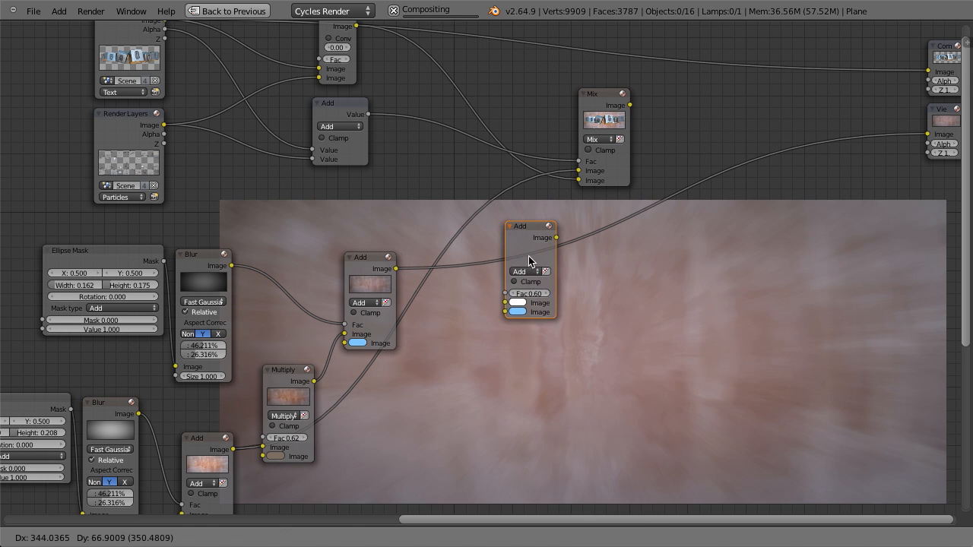
{"action": "left_click", "coordinate": [513, 298]}
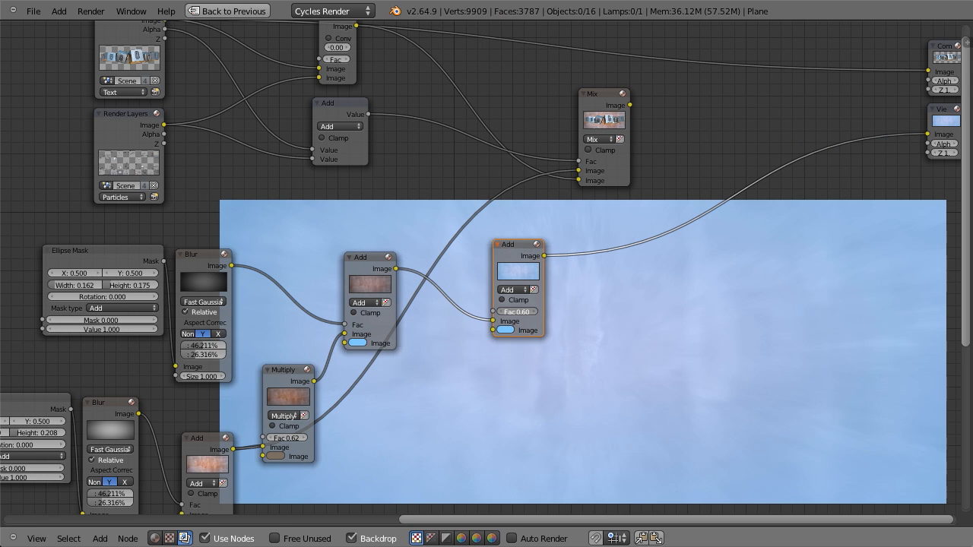
- Set the duplicated node's blend type to Multiply and reposition it above and beyond the light blue Add node
{"action": "key", "text": "Return"}
{"action": "left_click", "coordinate": [513, 290]}
{"action": "left_click", "coordinate": [516, 261]}
{"action": "key", "text": "g"}
{"action": "left_click", "coordinate": [469, 230]}
{"action": "scroll", "coordinate": [490, 259], "scroll_direction": "up", "scroll_amount": 2}
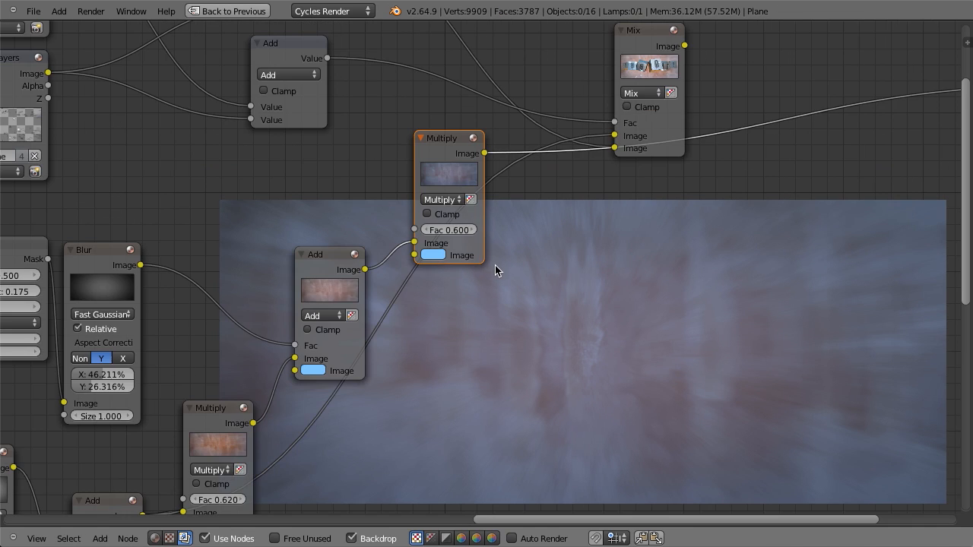
{"action": "middle_click_drag", "start_coordinate": [494, 266], "coordinate": [480, 342]}
{"action": "left_click_drag", "start_coordinate": [624, 104], "coordinate": [606, 64]}
{"action": "left_click_drag", "start_coordinate": [423, 224], "coordinate": [456, 254]}
{"action": "scroll", "coordinate": [455, 254], "scroll_direction": "down", "scroll_amount": 4}
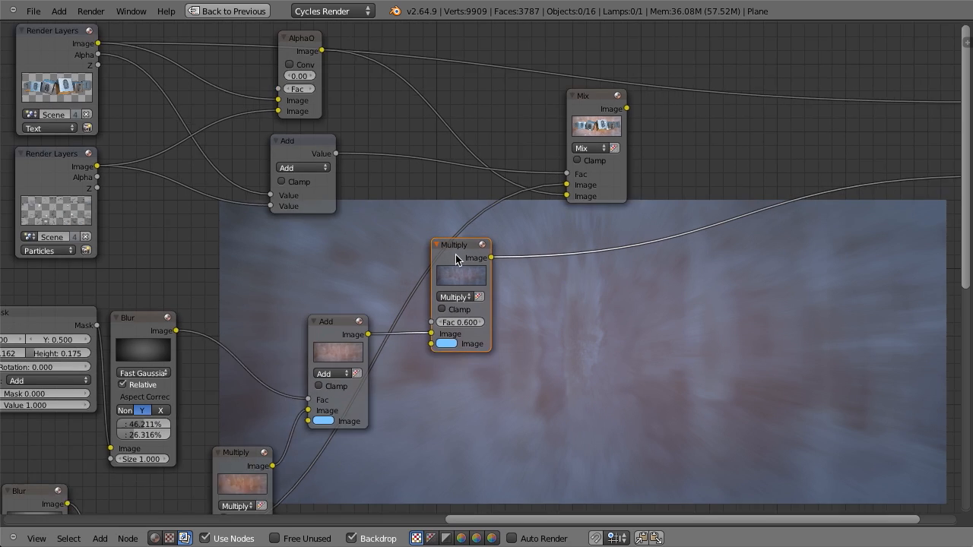
- Move the Render Layers, AlphaOver, value Add and Mix nodes upward to make room above the background glow nodes
{"action": "key", "text": "b"}
{"action": "left_click_drag", "start_coordinate": [220, 297], "coordinate": [426, 138]}
{"action": "left_click_drag", "start_coordinate": [400, 280], "coordinate": [463, 186]}
{"action": "left_click", "coordinate": [589, 199]}
{"action": "left_click_drag", "start_coordinate": [589, 199], "coordinate": [646, 106]}
{"action": "scroll", "coordinate": [497, 211], "scroll_direction": "up", "scroll_amount": 3}
{"action": "left_click_drag", "start_coordinate": [524, 294], "coordinate": [534, 260]}
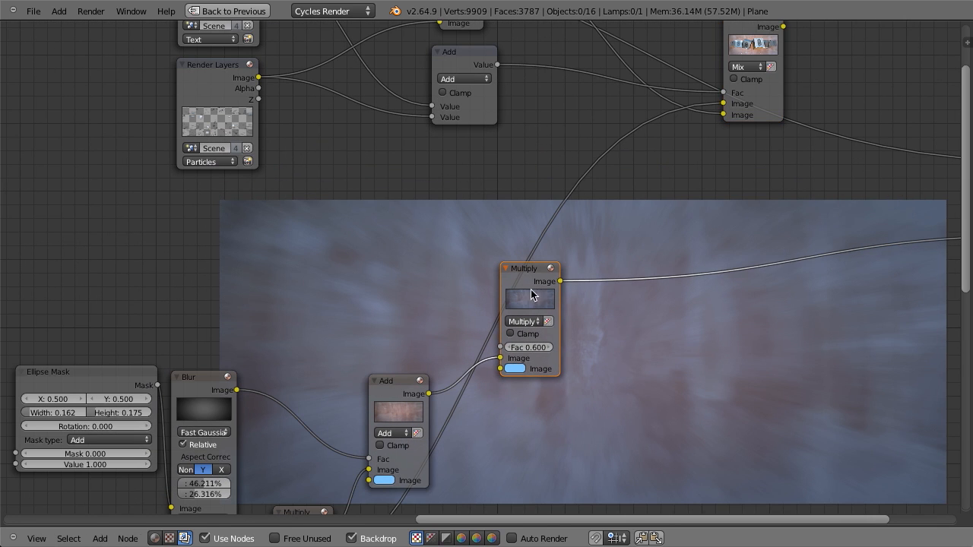
{"action": "scroll", "coordinate": [531, 290], "scroll_direction": "up", "scroll_amount": 1}
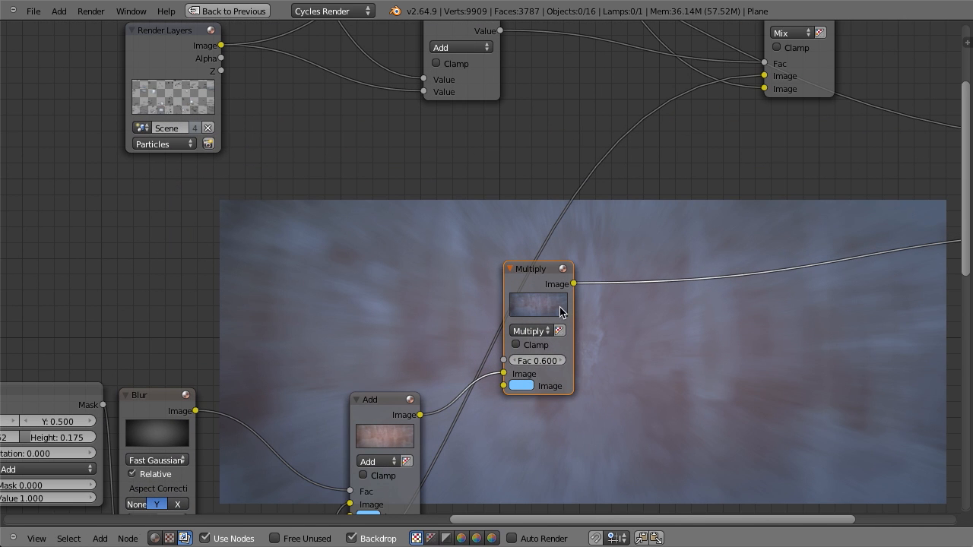
- Duplicate the upper Ellipse Mask and Blur pair above the originals and link the new Blur output to the light blue Multiply node's Fac
{"action": "scroll", "coordinate": [550, 310], "scroll_direction": "up", "scroll_amount": 2}
{"action": "middle_click_drag", "start_coordinate": [476, 322], "coordinate": [624, 192]}
{"action": "scroll", "coordinate": [600, 286], "scroll_direction": "down", "scroll_amount": 3}
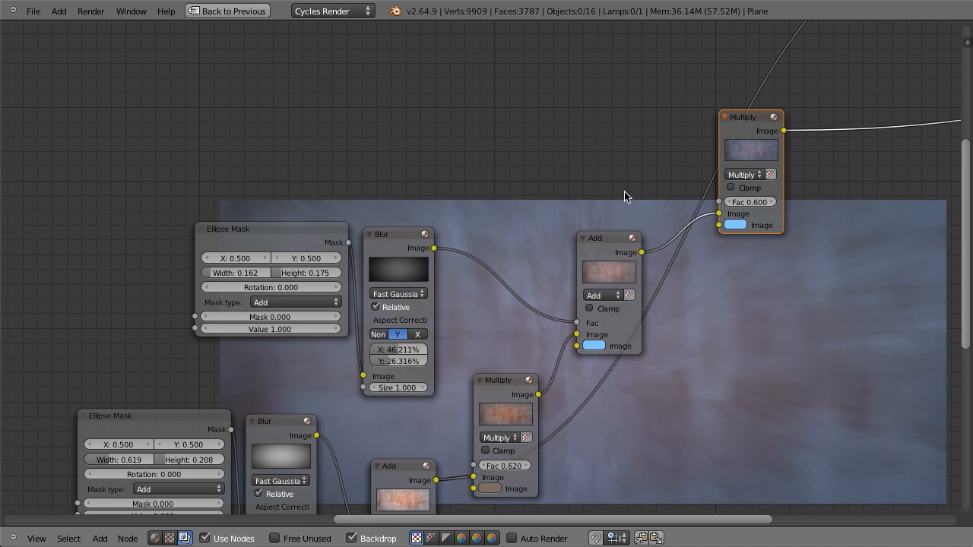
{"action": "left_click", "coordinate": [255, 241]}
{"action": "left_click", "coordinate": [387, 302], "text": "shift"}
{"action": "key", "text": "shift+d"}
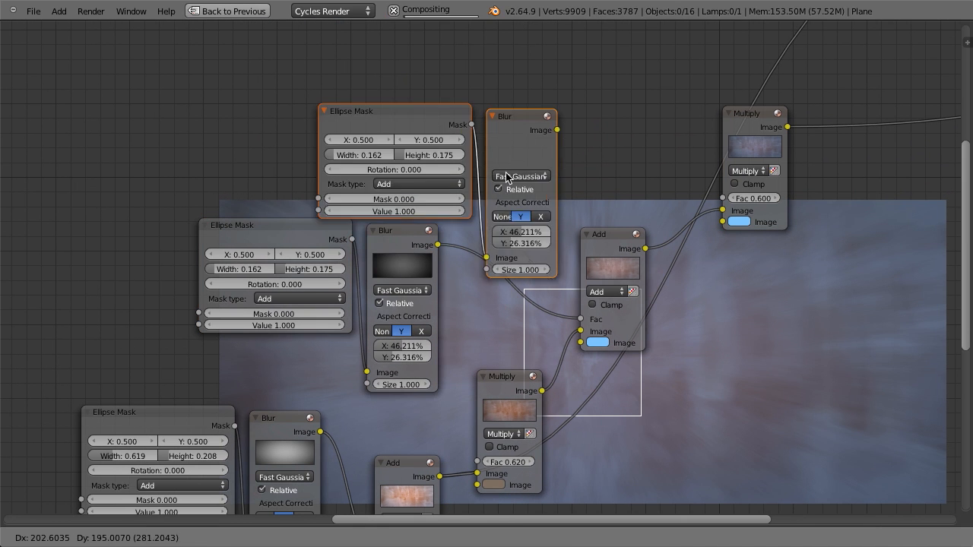
{"action": "left_click", "coordinate": [506, 129]}
{"action": "middle_click_drag", "start_coordinate": [583, 145], "coordinate": [552, 181]}
{"action": "key", "text": "g"}
{"action": "left_click", "coordinate": [528, 183]}
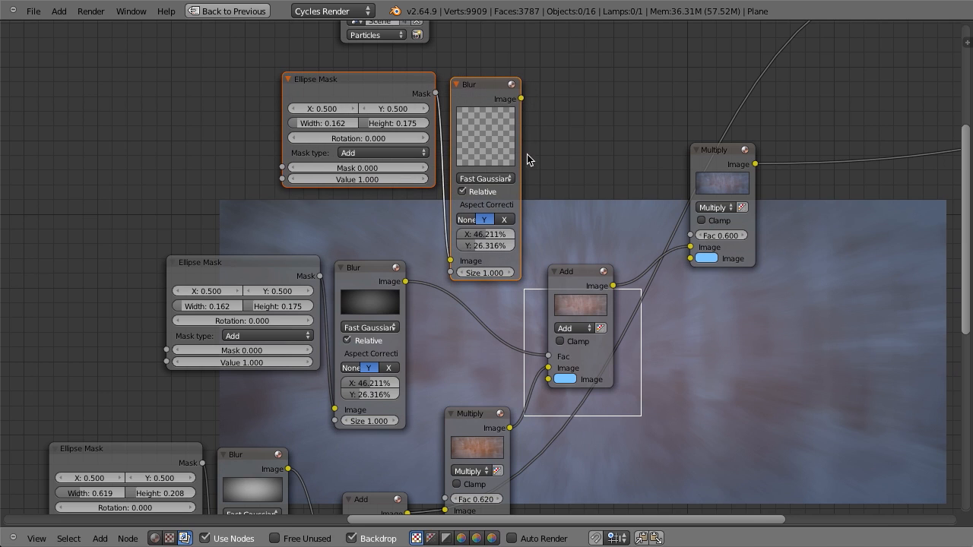
{"action": "left_click_drag", "start_coordinate": [567, 174], "coordinate": [703, 238]}
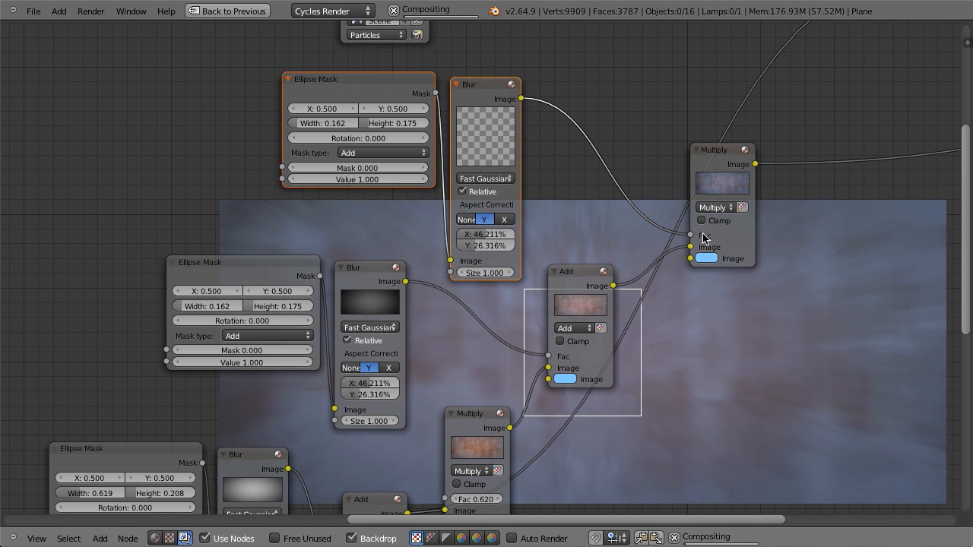
- Set the duplicated Ellipse Mask's width to 0.939 and its height to 0.366
{"action": "scroll", "coordinate": [565, 196], "scroll_direction": "up", "scroll_amount": 2}
{"action": "middle_click_drag", "start_coordinate": [565, 195], "coordinate": [567, 224]}
{"action": "middle_click_drag", "start_coordinate": [399, 122], "coordinate": [430, 218]}
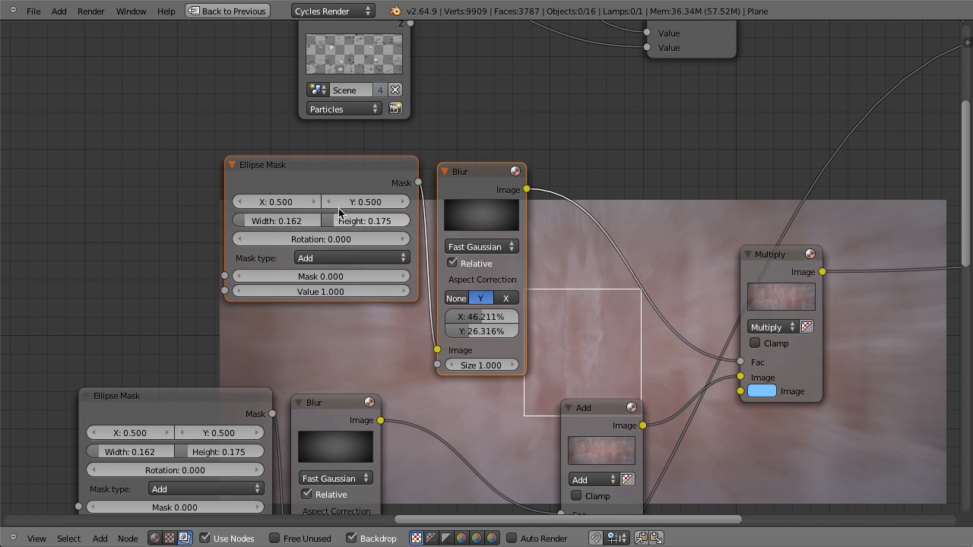
{"action": "left_click_drag", "start_coordinate": [278, 225], "coordinate": [611, 240]}
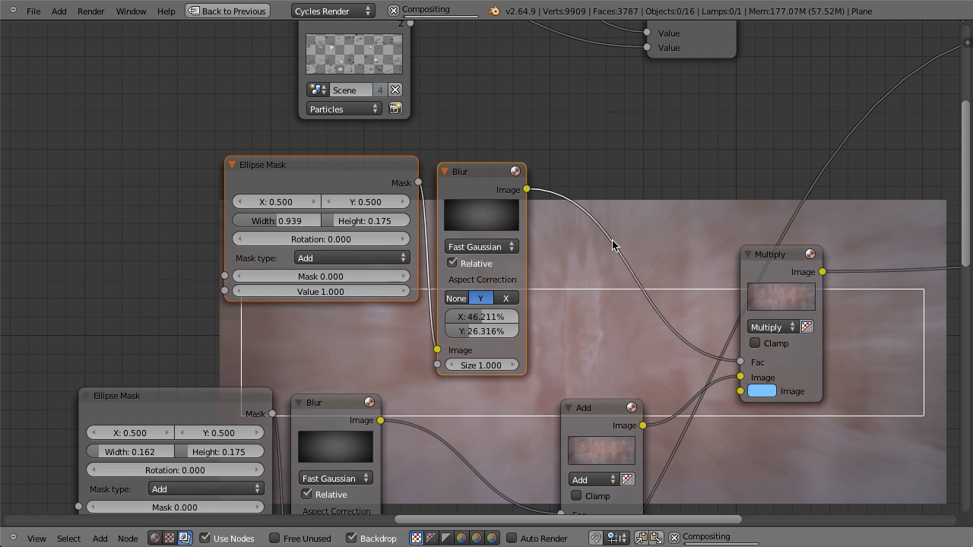
{"action": "left_click_drag", "start_coordinate": [366, 220], "coordinate": [479, 226]}
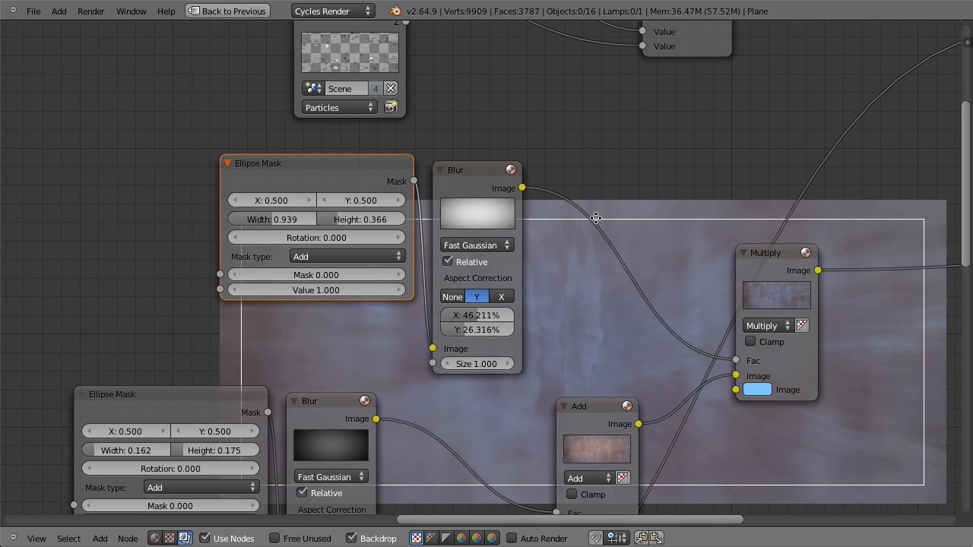
- Add an Invert node on the link between the duplicated Blur node and the Multiply node's Fac input
{"action": "middle_click_drag", "start_coordinate": [612, 234], "coordinate": [504, 217]}
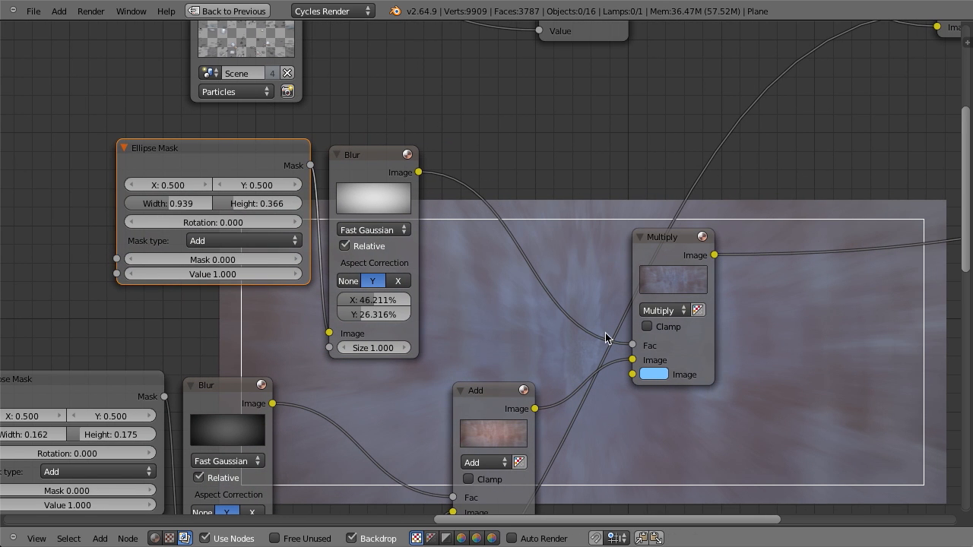
{"action": "key", "text": "shift+a"}
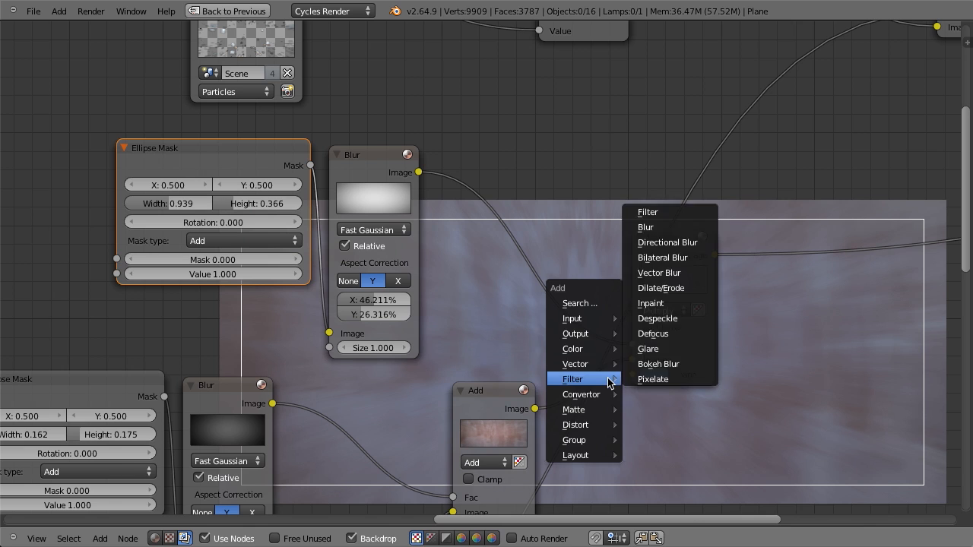
{"action": "mouse_move", "coordinate": [586, 381]}
{"action": "mouse_move", "coordinate": [585, 353]}
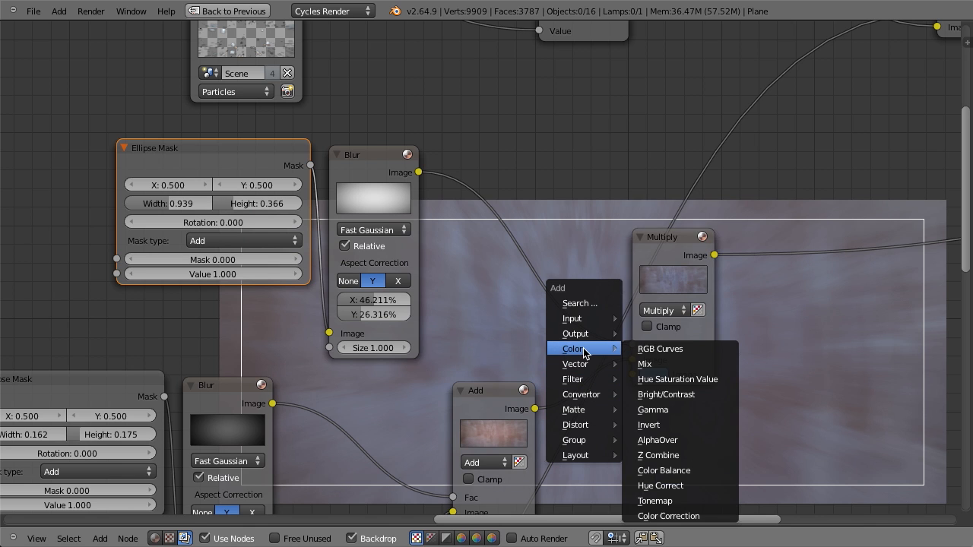
{"action": "left_click", "coordinate": [671, 425]}
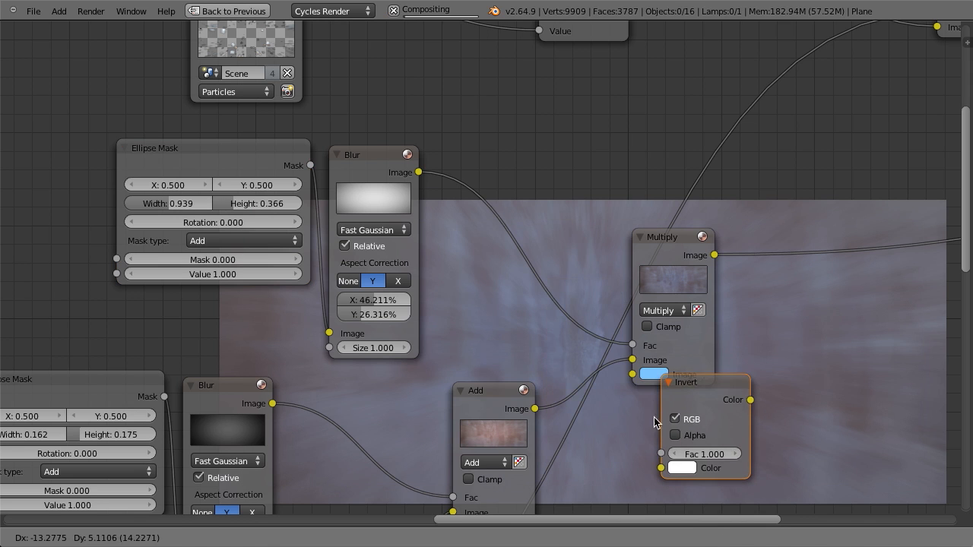
{"action": "left_click", "coordinate": [480, 259]}
{"action": "key", "text": "g"}
{"action": "left_click", "coordinate": [489, 228]}
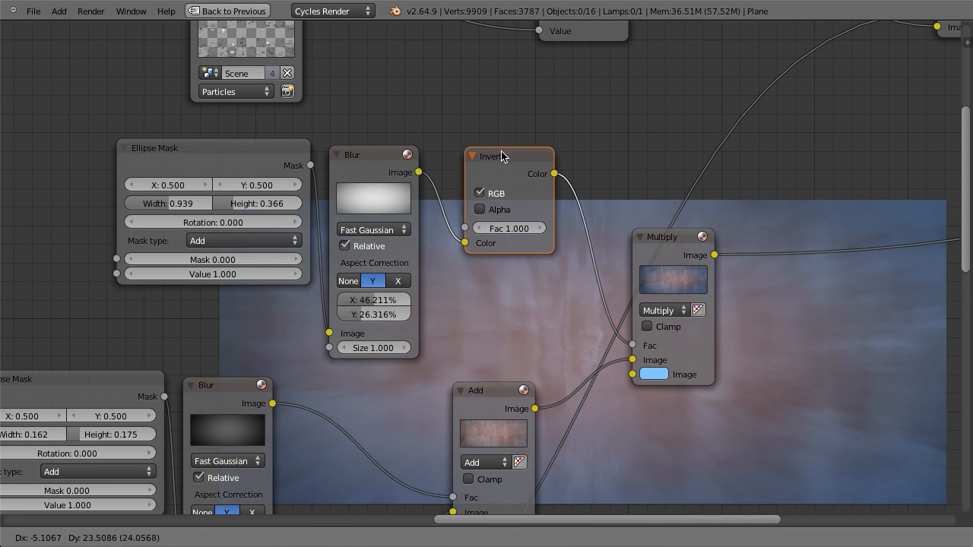
- Try white as the second Image color of the light blue Multiply node and undo it
{"action": "scroll", "coordinate": [654, 258], "scroll_direction": "down", "scroll_amount": 1}
{"action": "left_click", "coordinate": [616, 351]}
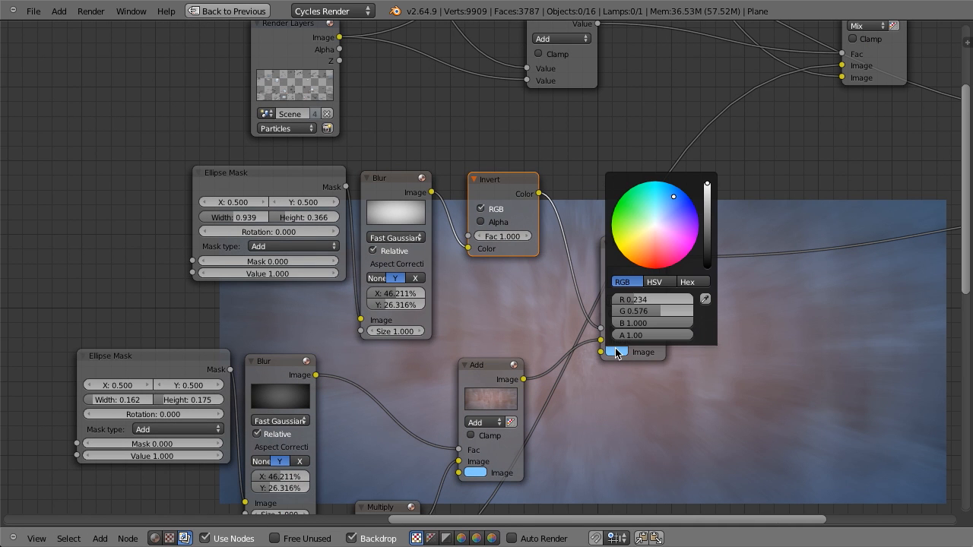
{"action": "left_click_drag", "start_coordinate": [646, 312], "coordinate": [710, 307]}
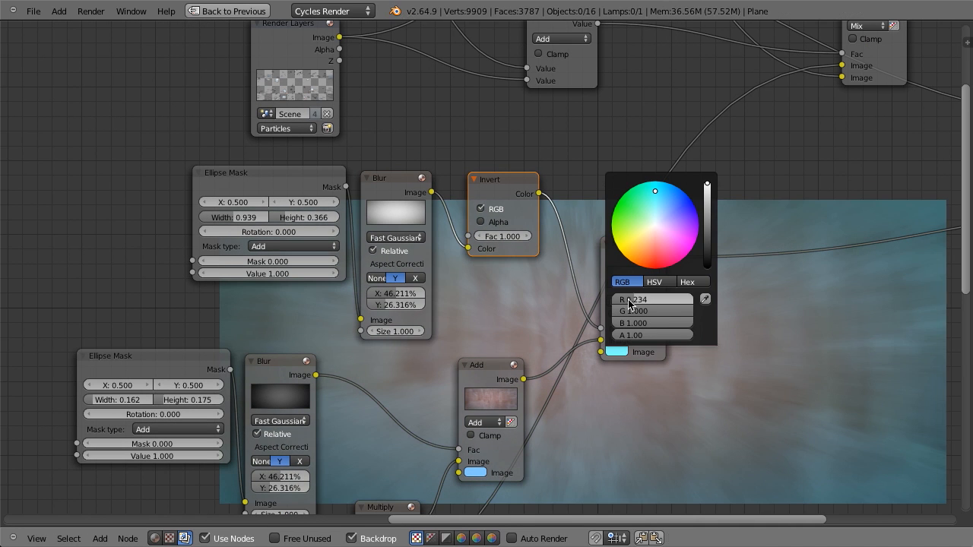
{"action": "left_click_drag", "start_coordinate": [629, 301], "coordinate": [711, 307]}
{"action": "scroll", "coordinate": [581, 241], "scroll_direction": "up", "scroll_amount": 3}
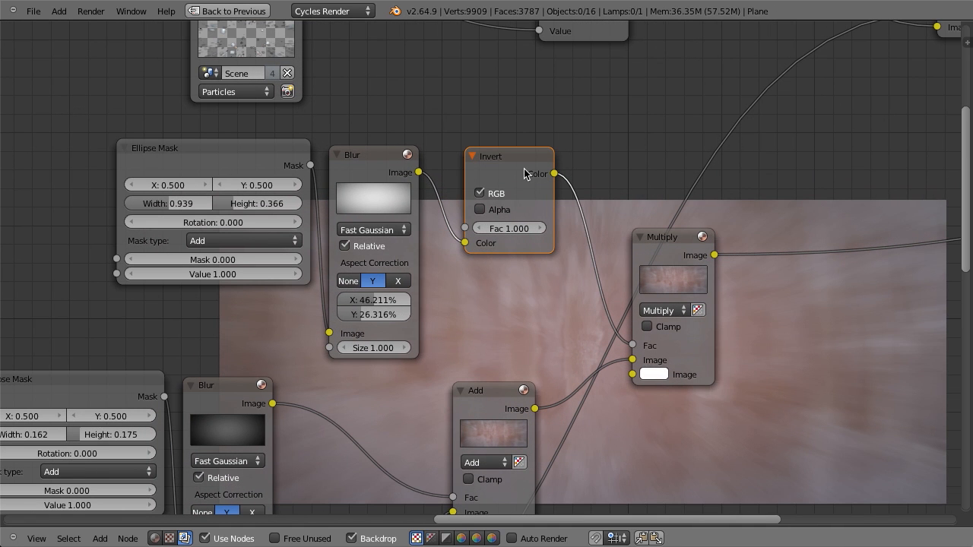
{"action": "middle_click_drag", "start_coordinate": [593, 313], "coordinate": [574, 211]}
{"action": "key", "text": "ctrl+v"}
- Set the second Image color of the light blue Add node back to white
{"action": "left_click", "coordinate": [476, 433]}
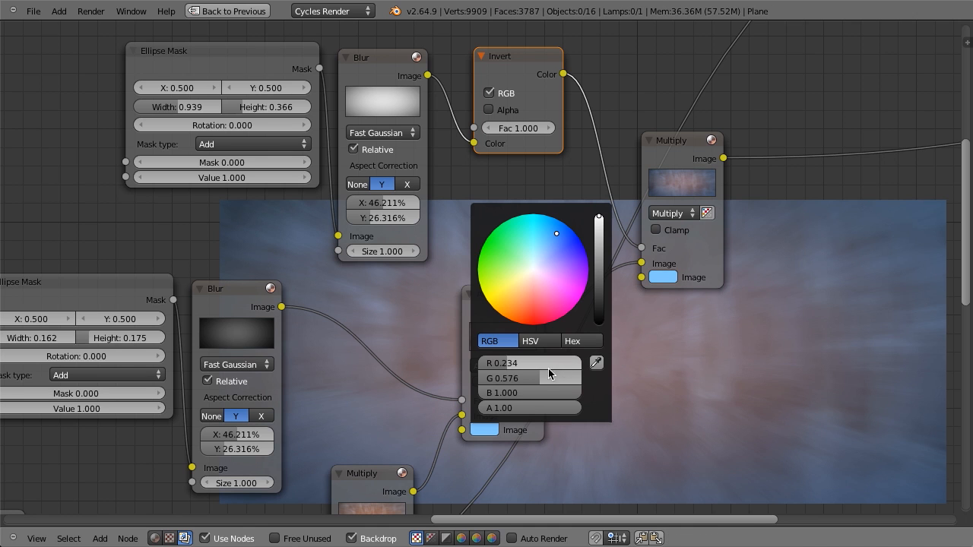
{"action": "left_click_drag", "start_coordinate": [548, 369], "coordinate": [597, 372]}
{"action": "left_click_drag", "start_coordinate": [521, 363], "coordinate": [857, 387]}
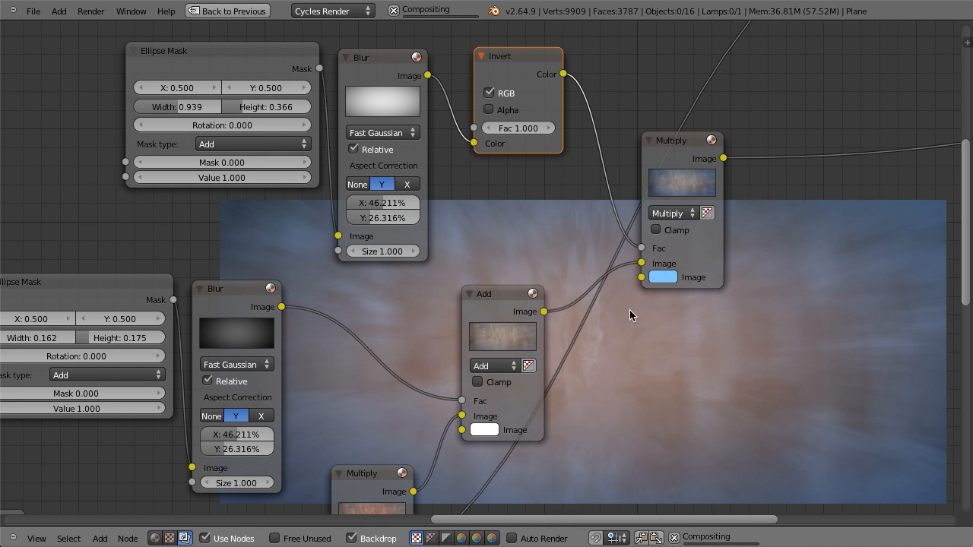
- Shift the inverted Ellipse Mask vertically, trying Y 0.850 and settling on Y 0.720
{"action": "scroll", "coordinate": [503, 318], "scroll_direction": "up", "scroll_amount": 1}
{"action": "scroll", "coordinate": [403, 210], "scroll_direction": "down", "scroll_amount": 3}
{"action": "scroll", "coordinate": [488, 265], "scroll_direction": "up", "scroll_amount": 5}
{"action": "middle_click_drag", "start_coordinate": [417, 213], "coordinate": [446, 299]}
{"action": "mouse_move", "coordinate": [340, 156]}
{"action": "left_mouse_down"}
{"action": "mouse_move", "coordinate": [372, 156]}
{"action": "mouse_move", "coordinate": [308, 158]}
{"action": "mouse_move", "coordinate": [332, 157]}
{"action": "left_mouse_up"}
{"action": "scroll", "coordinate": [606, 316], "scroll_direction": "down", "scroll_amount": 5}
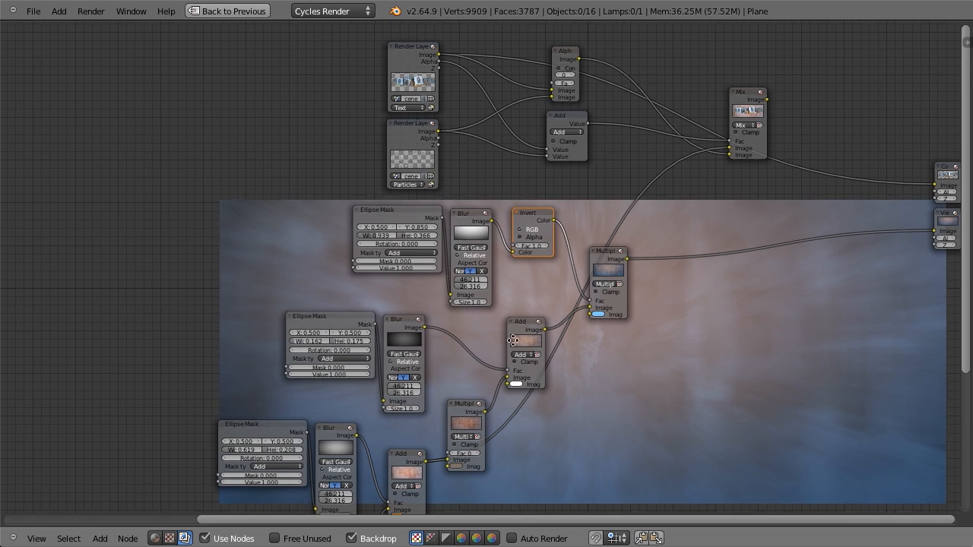
{"action": "middle_click_drag", "start_coordinate": [664, 484], "coordinate": [522, 399]}
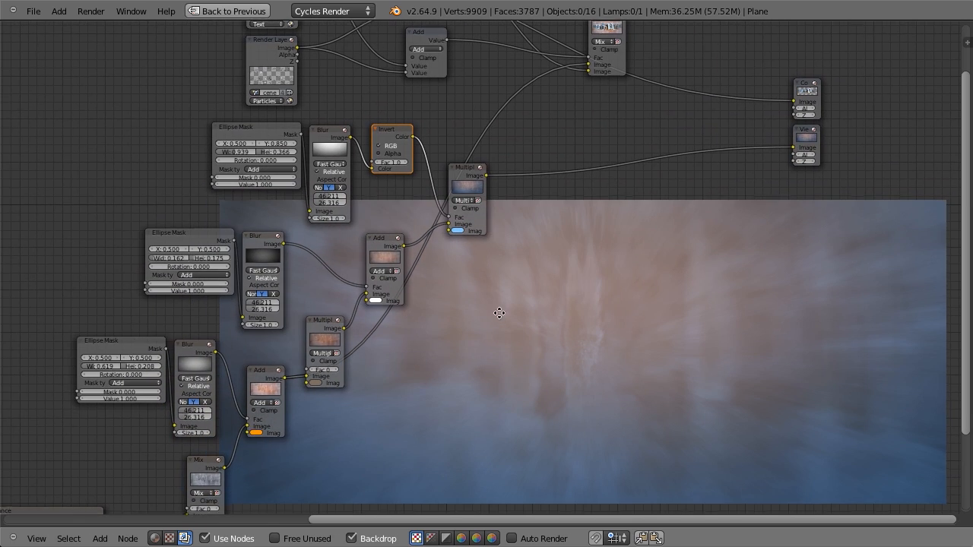
{"action": "scroll", "coordinate": [583, 383], "scroll_direction": "up", "scroll_amount": 6}
{"action": "mouse_move", "coordinate": [167, 124]}
{"action": "left_mouse_down"}
{"action": "mouse_move", "coordinate": [148, 124]}
{"action": "mouse_move", "coordinate": [176, 124]}
{"action": "mouse_move", "coordinate": [166, 124]}
{"action": "left_mouse_up"}
{"action": "scroll", "coordinate": [319, 289], "scroll_direction": "down", "scroll_amount": 2}
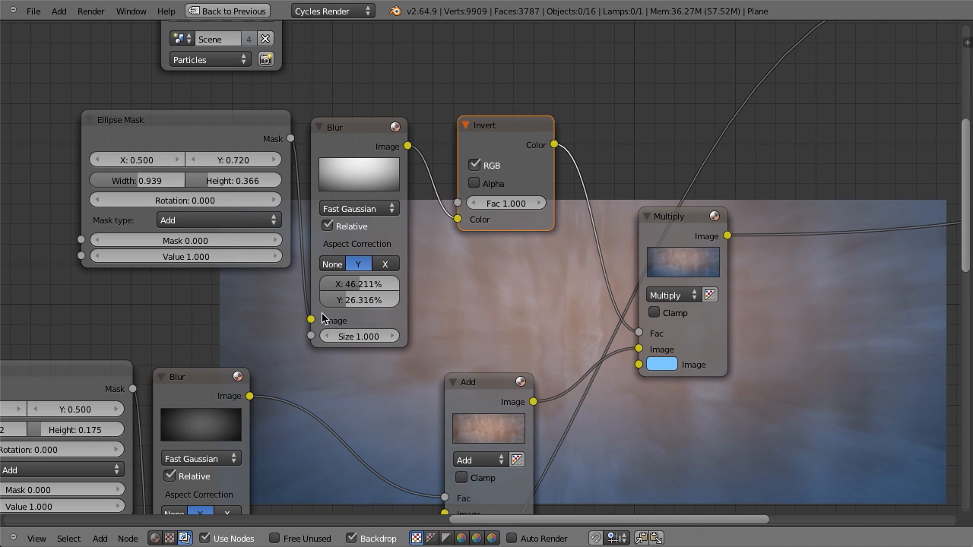
- Select the white glow's Blur node and nudge it slightly upward
{"action": "middle_click_drag", "start_coordinate": [320, 321], "coordinate": [402, 258]}
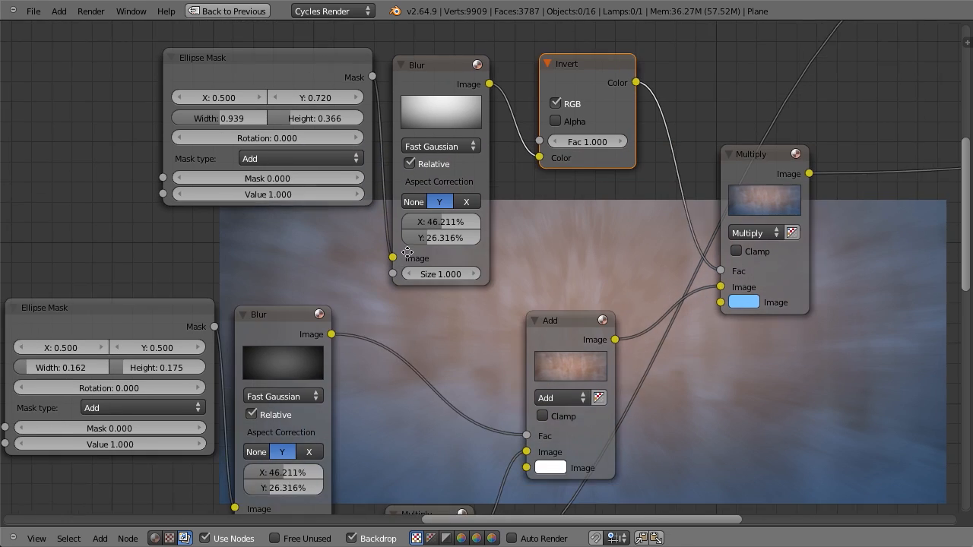
{"action": "scroll", "coordinate": [425, 350], "scroll_direction": "up", "scroll_amount": 1}
{"action": "middle_click_drag", "start_coordinate": [387, 357], "coordinate": [429, 300]}
{"action": "right_click", "coordinate": [244, 288]}
{"action": "key", "text": "g"}
{"action": "left_click_drag", "start_coordinate": [259, 276], "coordinate": [262, 269]}
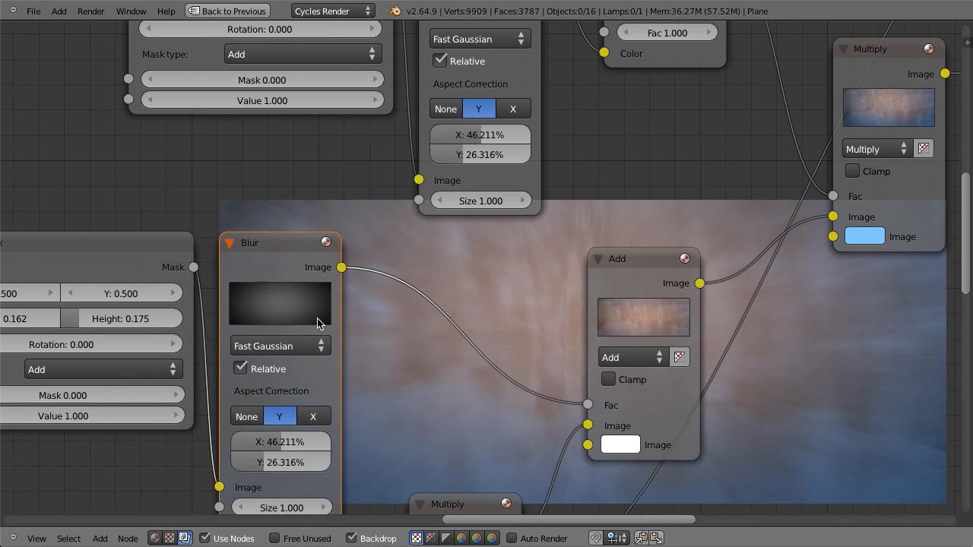
- Move the white glow's Ellipse Mask and Blur nodes horizontally away from the Add node they feed
{"action": "middle_click_drag", "start_coordinate": [323, 335], "coordinate": [407, 209]}
{"action": "scroll", "coordinate": [425, 228], "scroll_direction": "down", "scroll_amount": 2}
{"action": "scroll", "coordinate": [479, 304], "scroll_direction": "up", "scroll_amount": 1}
{"action": "left_click_drag", "start_coordinate": [500, 349], "coordinate": [493, 337]}
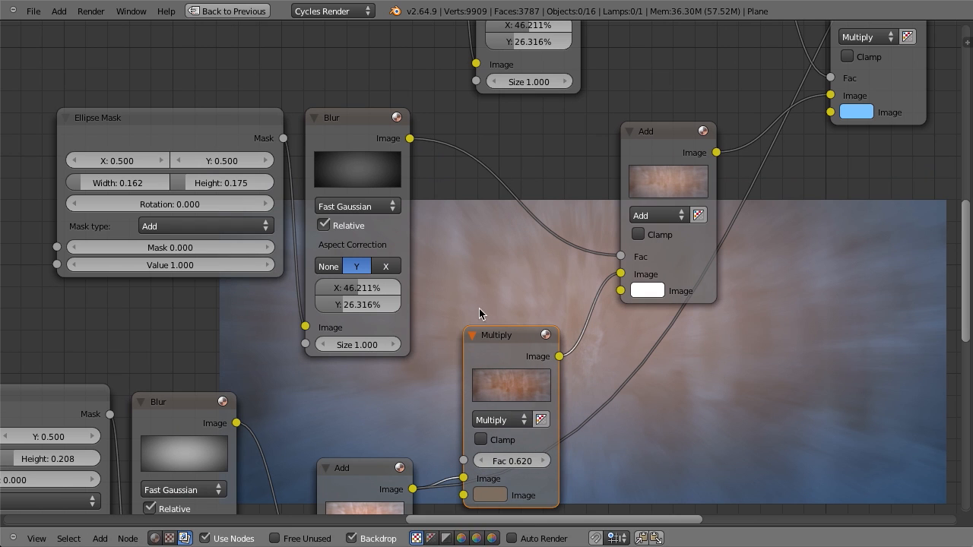
{"action": "scroll", "coordinate": [460, 316], "scroll_direction": "down", "scroll_amount": 1}
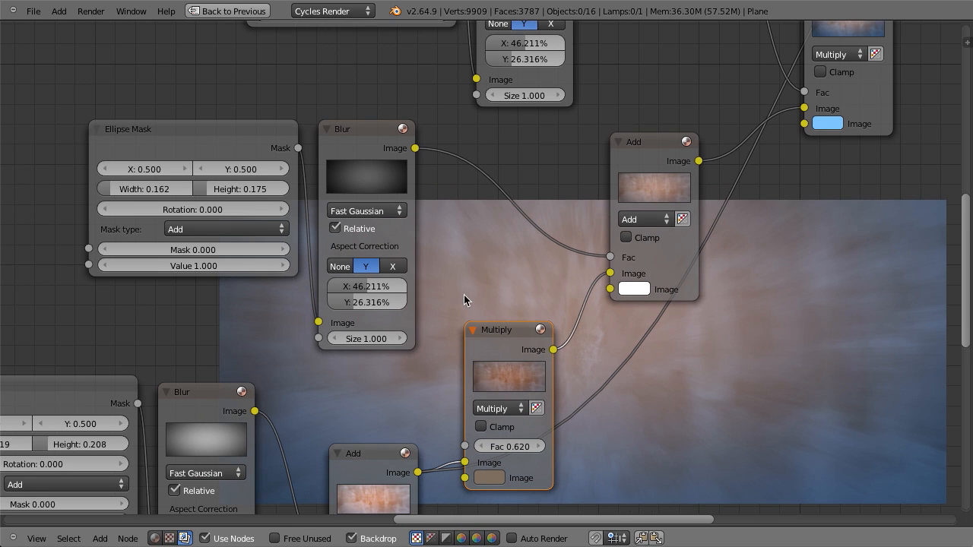
{"action": "middle_click_drag", "start_coordinate": [463, 295], "coordinate": [470, 312]}
{"action": "key", "text": "a"}
{"action": "key", "text": "b"}
{"action": "key", "text": "Escape"}
{"action": "left_click", "coordinate": [369, 155]}
{"action": "left_click", "coordinate": [159, 154], "text": "shift"}
{"action": "key", "text": "g"}
{"action": "key", "text": "x"}
{"action": "left_click", "coordinate": [361, 273]}
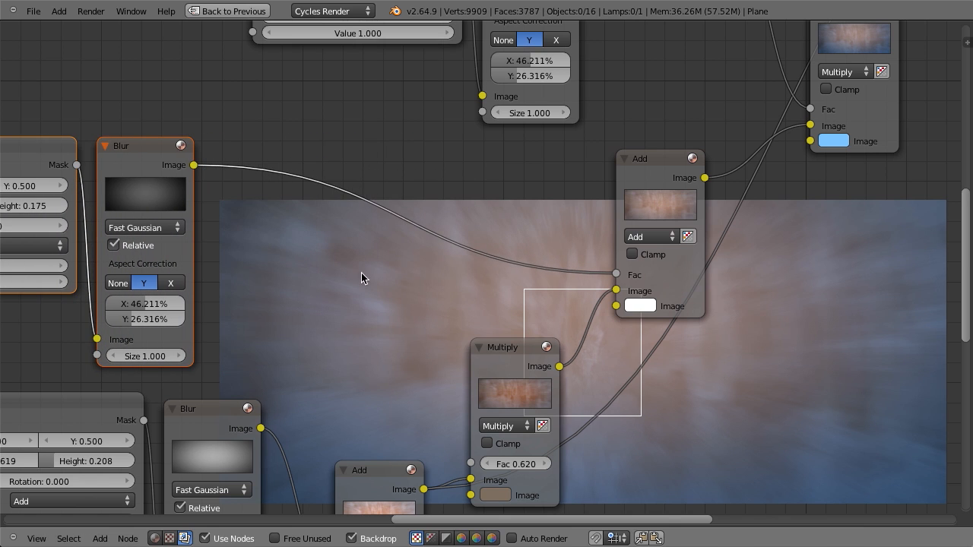
- Insert a Math node into the link between the white glow's Blur and the Add node's Fac input
{"action": "middle_click_drag", "start_coordinate": [382, 279], "coordinate": [438, 261]}
{"action": "key", "text": "shift+a"}
{"action": "mouse_move", "coordinate": [431, 307]}
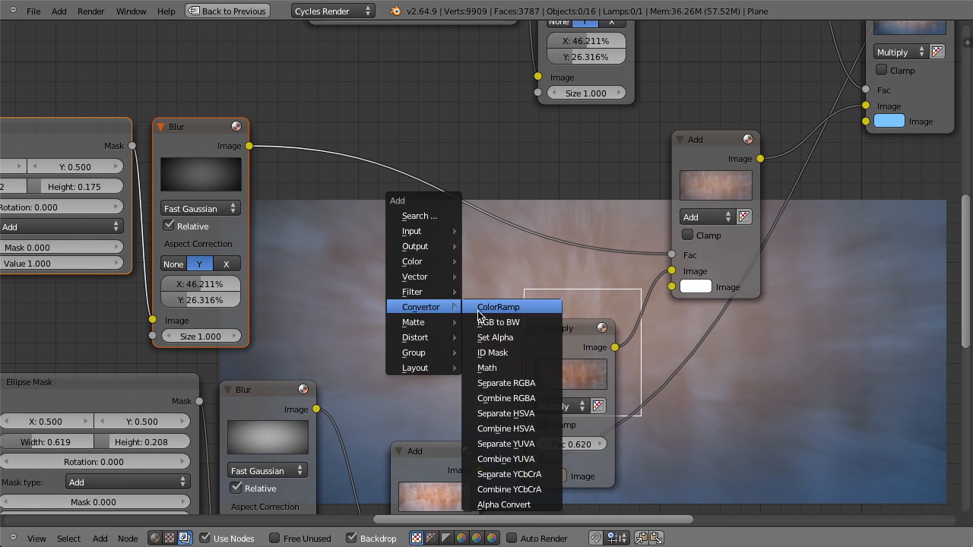
{"action": "left_click", "coordinate": [485, 369]}
{"action": "left_click", "coordinate": [345, 200]}
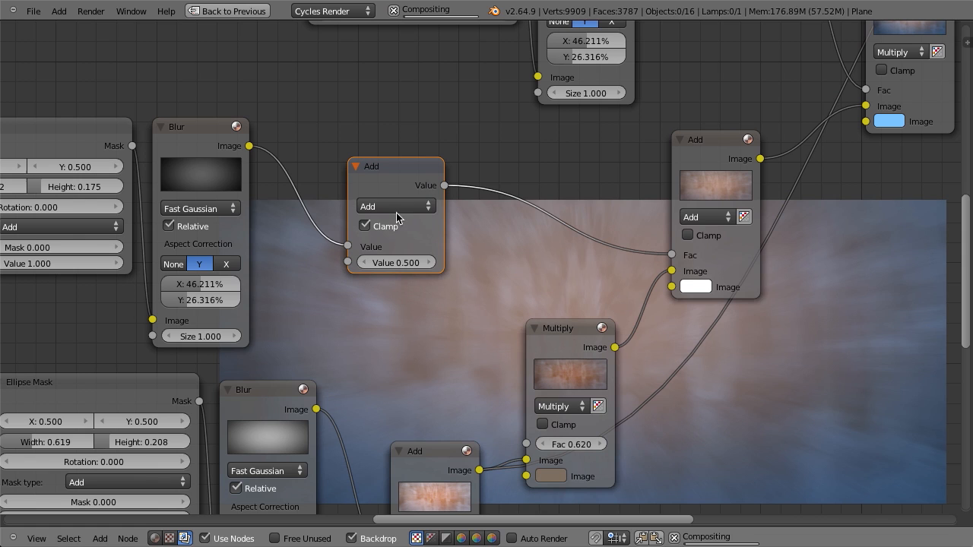
- Set the Math node's operation to Multiply with clamping off and a value of 3.660
{"action": "left_click", "coordinate": [393, 205]}
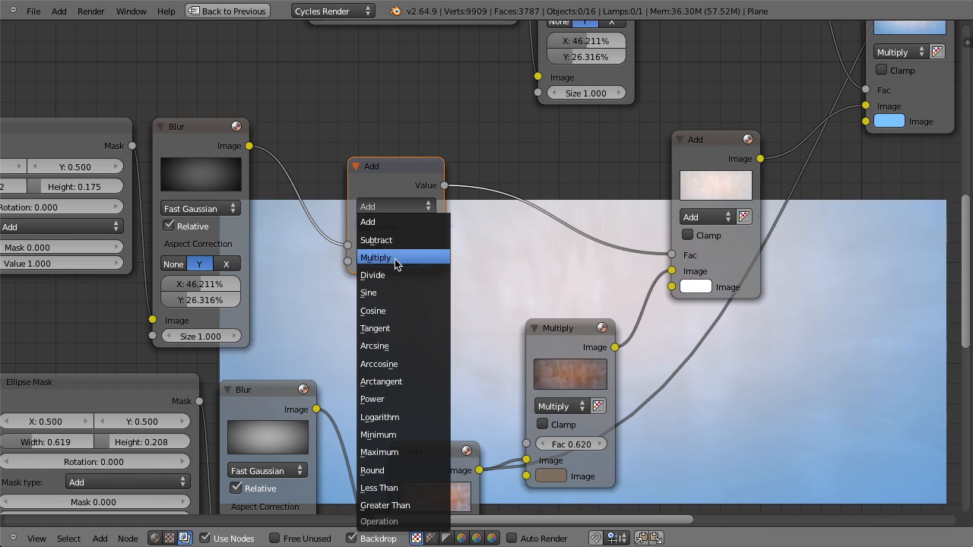
{"action": "left_click", "coordinate": [394, 259]}
{"action": "mouse_move", "coordinate": [413, 265]}
{"action": "left_mouse_down"}
{"action": "mouse_move", "coordinate": [441, 265]}
{"action": "mouse_move", "coordinate": [401, 267]}
{"action": "left_mouse_up"}
- Try the white glow's Ellipse Mask at width 0.06087 and height 0.123
{"action": "middle_click_drag", "start_coordinate": [325, 234], "coordinate": [466, 225]}
{"action": "left_click_drag", "start_coordinate": [135, 177], "coordinate": [97, 183]}
{"action": "left_click_drag", "start_coordinate": [254, 178], "coordinate": [234, 176]}
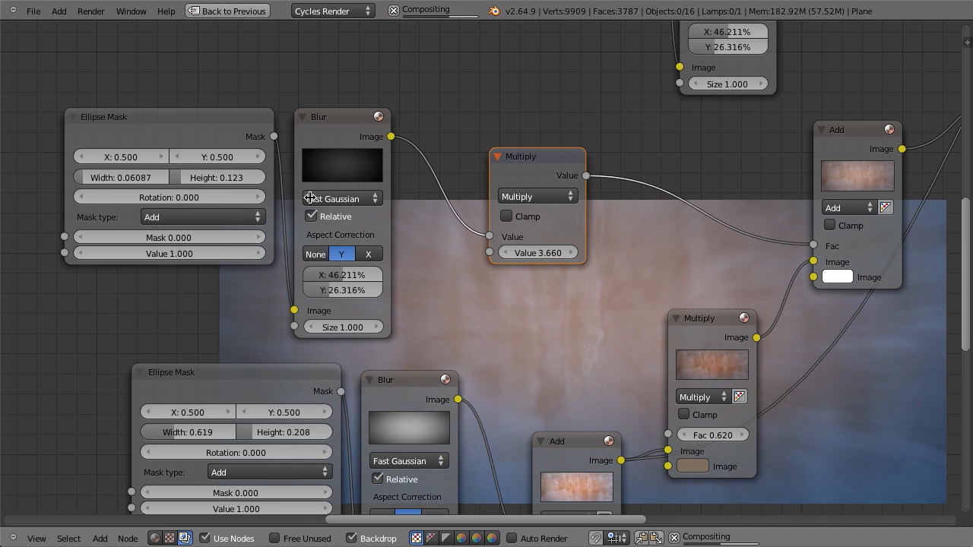
- Try a Blur X of 32.211% for the white glow with its Ellipse Mask at width 0.181 and height 0.166
{"action": "left_click", "coordinate": [332, 133]}
{"action": "left_click_drag", "start_coordinate": [366, 280], "coordinate": [322, 280]}
{"action": "left_click_drag", "start_coordinate": [139, 178], "coordinate": [154, 180]}
{"action": "left_click_drag", "start_coordinate": [242, 178], "coordinate": [240, 178]}
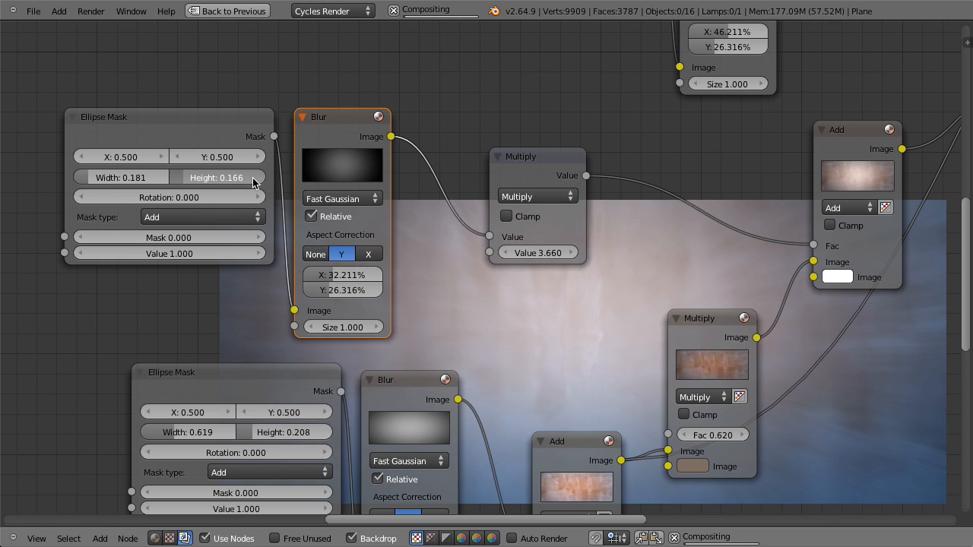
- Set the white glow's Blur to X 26.737% and Y 23.789%, and its Math Multiply value to 2.640
{"action": "left_click_drag", "start_coordinate": [364, 277], "coordinate": [320, 277]}
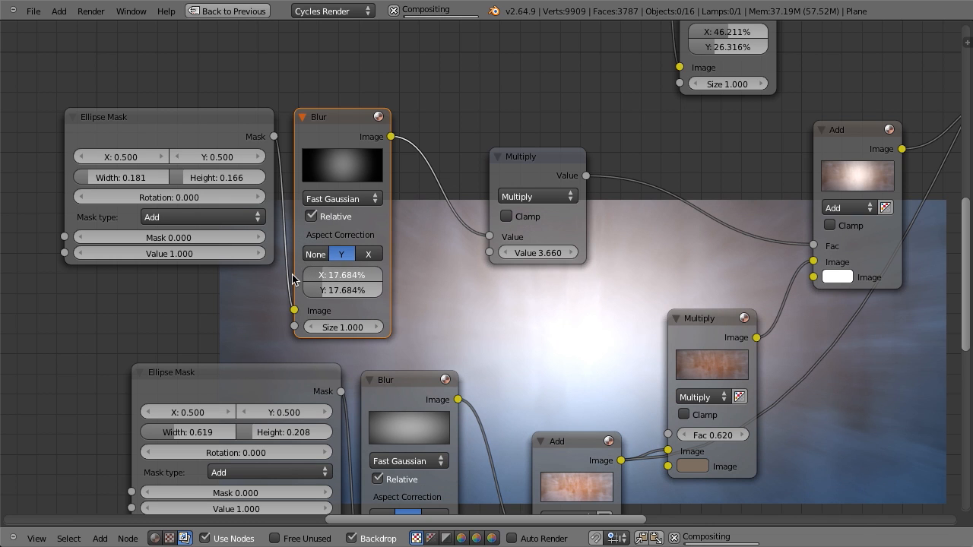
{"action": "left_click_drag", "start_coordinate": [372, 294], "coordinate": [357, 279]}
{"action": "mouse_move", "coordinate": [538, 253]}
{"action": "left_mouse_down"}
{"action": "mouse_move", "coordinate": [518, 252]}
{"action": "mouse_move", "coordinate": [541, 254]}
{"action": "left_mouse_up"}
{"action": "left_click_drag", "start_coordinate": [358, 275], "coordinate": [398, 291]}
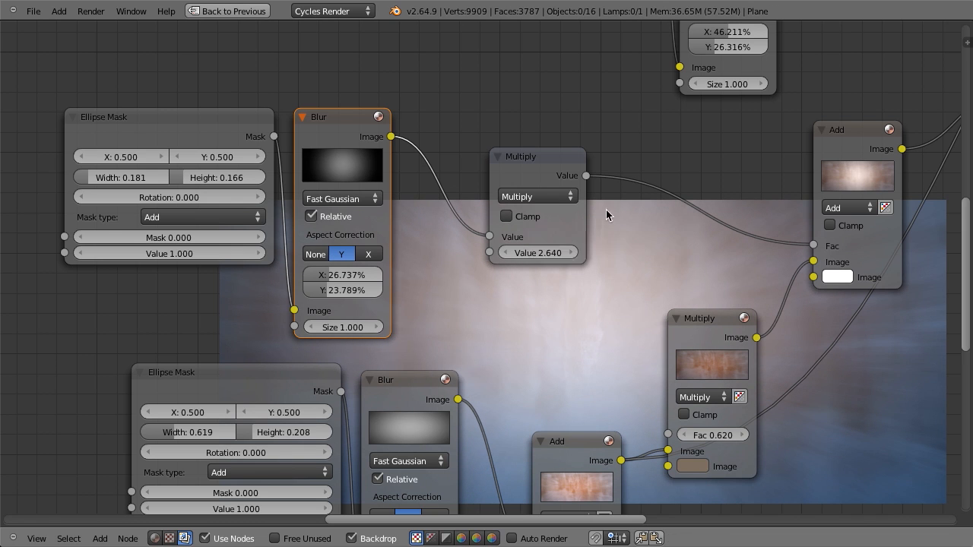
- Resize the white glow's Ellipse Mask to width 0.155 and height 0.116, and set its Math Multiply value to 3.240
{"action": "scroll", "coordinate": [606, 211], "scroll_direction": "up", "scroll_amount": 2}
{"action": "left_click_drag", "start_coordinate": [567, 249], "coordinate": [551, 249]}
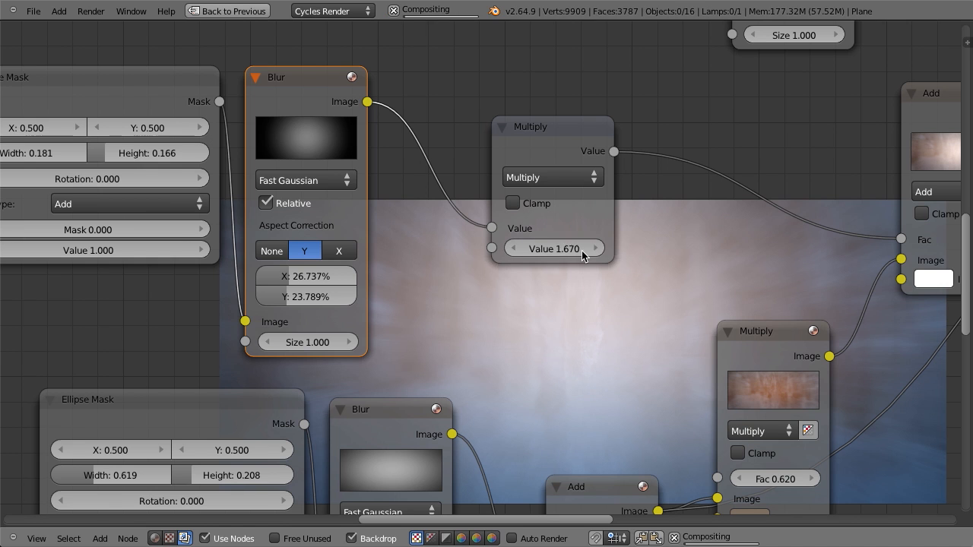
{"action": "scroll", "coordinate": [581, 251], "scroll_direction": "down", "scroll_amount": 2}
{"action": "left_click_drag", "start_coordinate": [510, 257], "coordinate": [530, 256]}
{"action": "left_click_drag", "start_coordinate": [180, 197], "coordinate": [172, 196]}
{"action": "left_click_drag", "start_coordinate": [267, 200], "coordinate": [249, 200]}
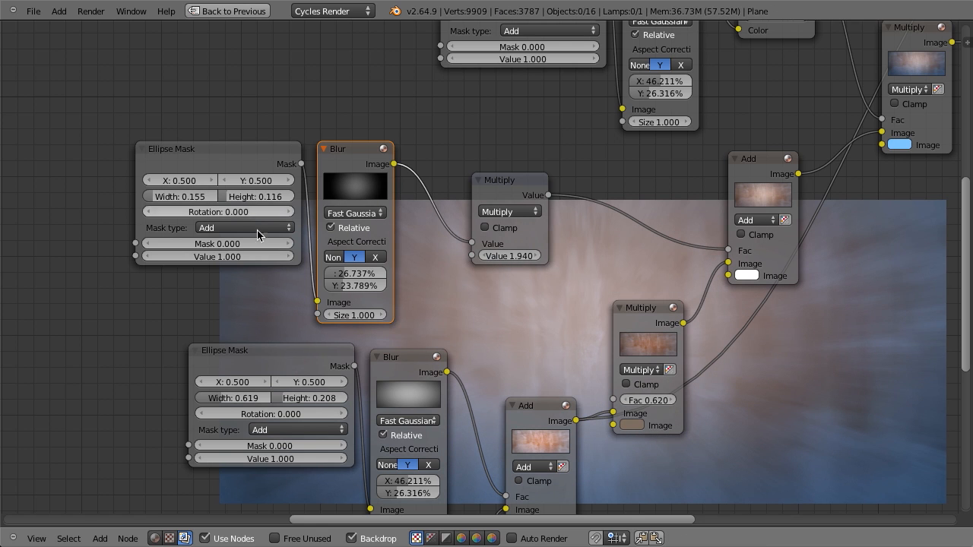
{"action": "left_click_drag", "start_coordinate": [510, 256], "coordinate": [567, 256]}
- Move the white glow's Ellipse Mask, Blur and Math Multiply nodes together along X, closer to their Add node
{"action": "scroll", "coordinate": [546, 285], "scroll_direction": "down", "scroll_amount": 6}
{"action": "middle_click_drag", "start_coordinate": [748, 432], "coordinate": [550, 333]}
{"action": "scroll", "coordinate": [536, 321], "scroll_direction": "down", "scroll_amount": 3}
{"action": "middle_click_drag", "start_coordinate": [499, 306], "coordinate": [593, 346]}
{"action": "scroll", "coordinate": [331, 228], "scroll_direction": "up", "scroll_amount": 11}
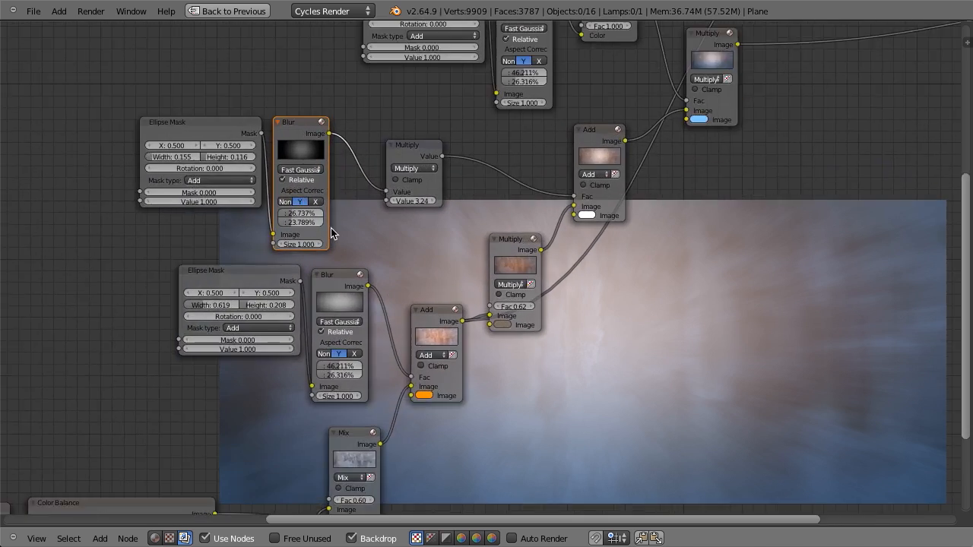
{"action": "scroll", "coordinate": [426, 103], "scroll_direction": "down", "scroll_amount": 5}
{"action": "left_click_drag", "start_coordinate": [268, 129], "coordinate": [308, 130]}
{"action": "left_click", "coordinate": [176, 117]}
{"action": "key", "text": "b"}
{"action": "left_click_drag", "start_coordinate": [148, 101], "coordinate": [394, 200]}
{"action": "key", "text": "g"}
{"action": "key", "text": "x"}
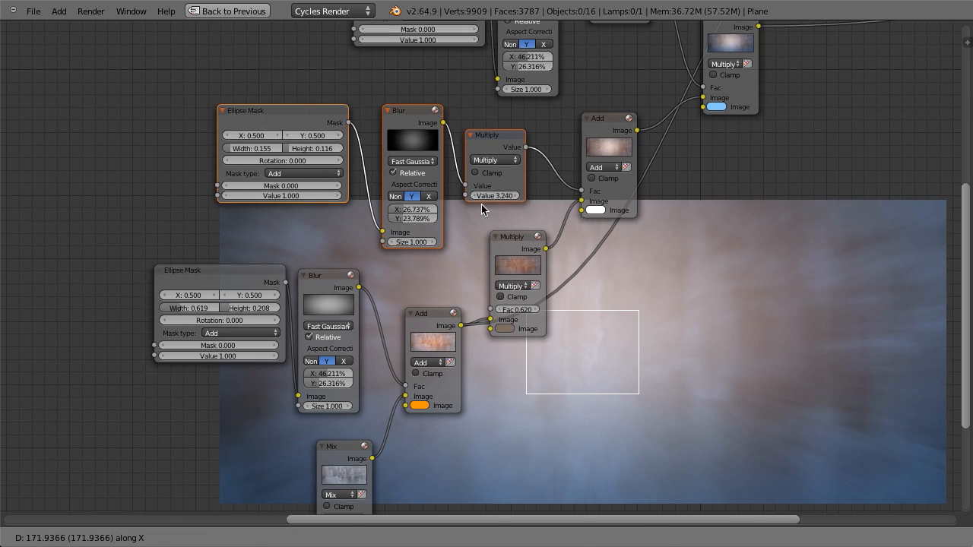
{"action": "left_click", "coordinate": [491, 227]}
- Fine-tune the white glow's Math Multiply value to 3.39 and save the file
{"action": "scroll", "coordinate": [502, 228], "scroll_direction": "down", "scroll_amount": 4}
{"action": "middle_click_drag", "start_coordinate": [554, 235], "coordinate": [468, 295]}
{"action": "scroll", "coordinate": [474, 292], "scroll_direction": "up", "scroll_amount": 10}
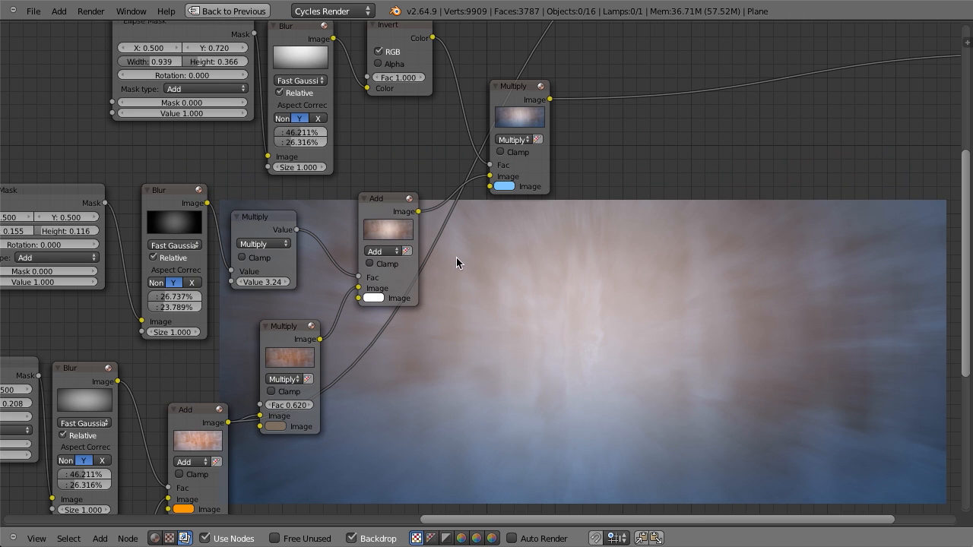
{"action": "scroll", "coordinate": [425, 247], "scroll_direction": "up", "scroll_amount": 3}
{"action": "middle_click_drag", "start_coordinate": [103, 240], "coordinate": [275, 231]}
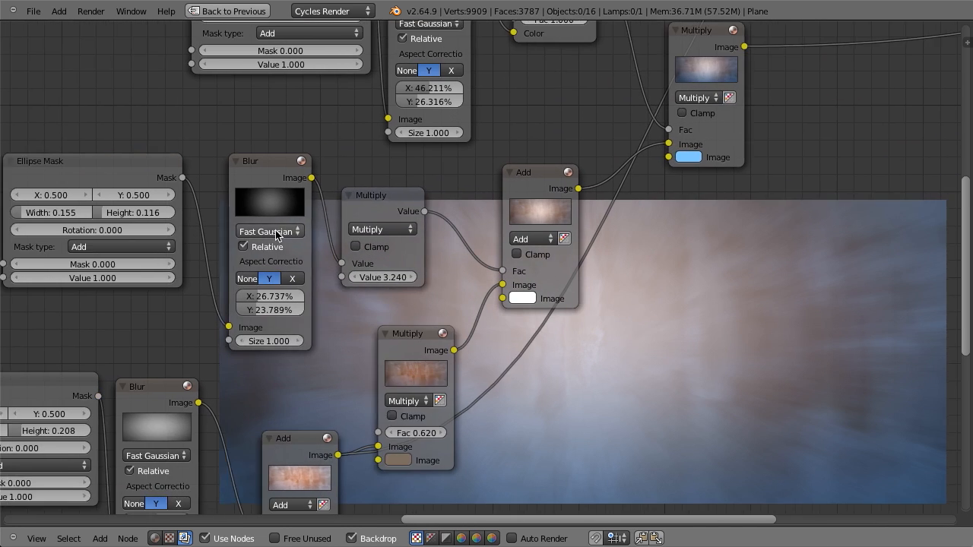
{"action": "scroll", "coordinate": [269, 234], "scroll_direction": "up", "scroll_amount": 2}
{"action": "middle_click_drag", "start_coordinate": [102, 216], "coordinate": [230, 207]}
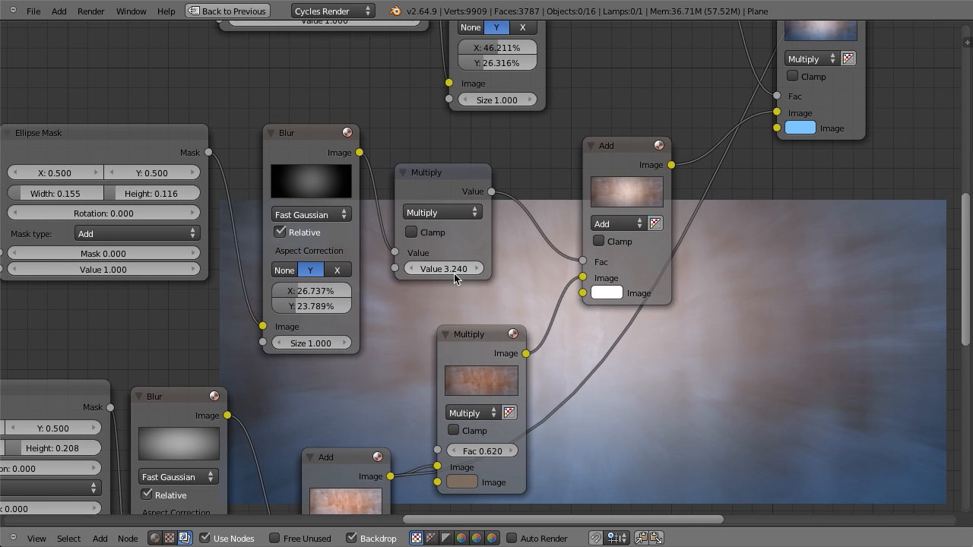
{"action": "scroll", "coordinate": [454, 273], "scroll_direction": "down", "scroll_amount": 5}
{"action": "middle_click_drag", "start_coordinate": [760, 221], "coordinate": [576, 323]}
{"action": "key", "text": "ctrl+s"}
{"action": "left_click", "coordinate": [577, 325]}
- Move the two Render Layers nodes with the Alpha Over, Math Add and Mix nodes up and away from the background chain
{"action": "scroll", "coordinate": [690, 292], "scroll_direction": "down", "scroll_amount": 2}
{"action": "middle_click_drag", "start_coordinate": [637, 290], "coordinate": [560, 320]}
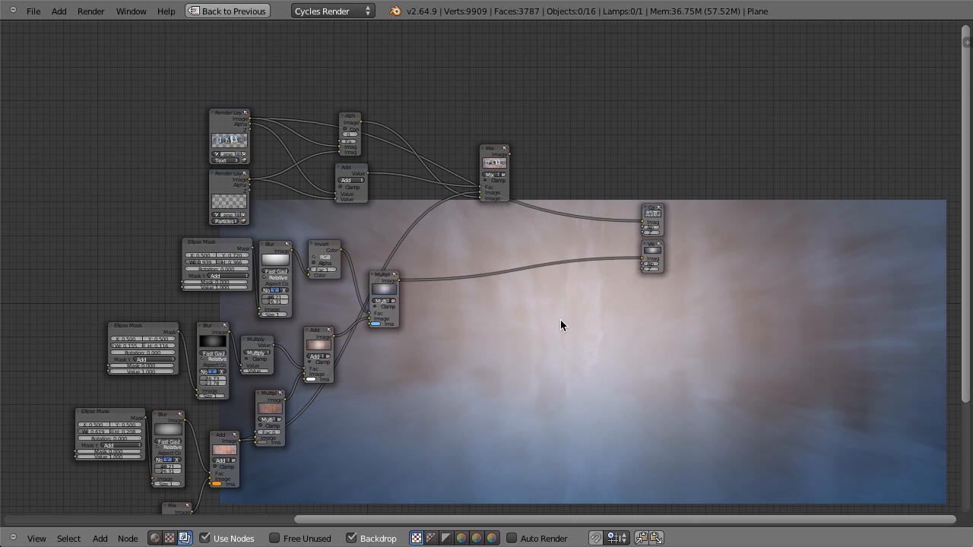
{"action": "scroll", "coordinate": [612, 284], "scroll_direction": "up", "scroll_amount": 3}
{"action": "key", "text": "a"}
{"action": "key", "text": "a"}
{"action": "key", "text": "b"}
{"action": "left_click_drag", "start_coordinate": [49, 53], "coordinate": [543, 161]}
{"action": "key", "text": "g"}
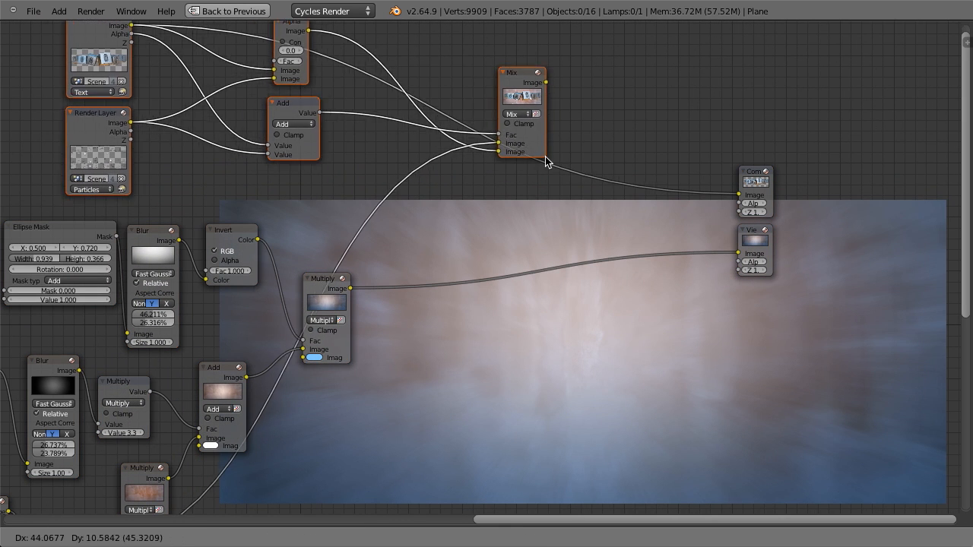
{"action": "left_click", "coordinate": [618, 133]}
- Link the light blue Multiply node's output to the first Image input of the Mix node and preview the Mix result
{"action": "key", "text": "a"}
{"action": "left_click_drag", "start_coordinate": [351, 288], "coordinate": [580, 118]}
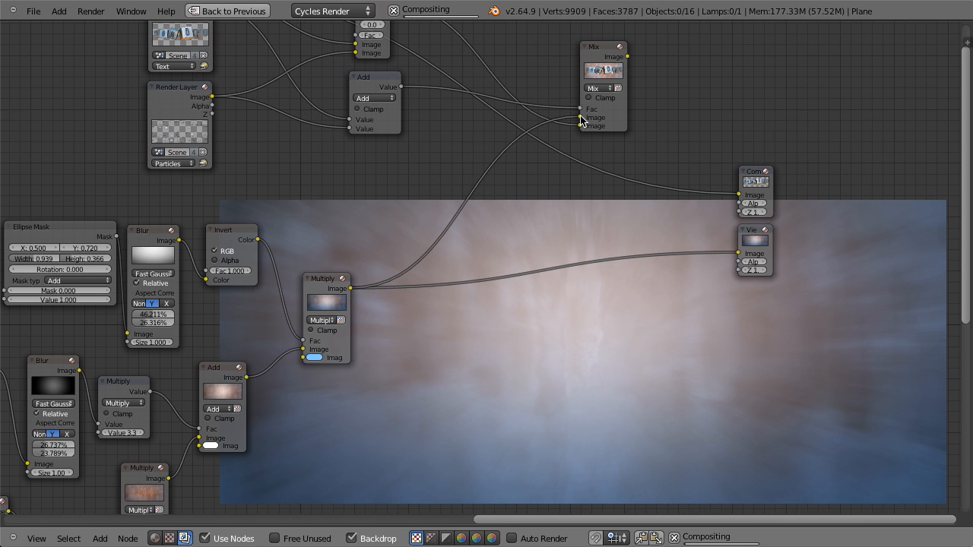
{"action": "left_click", "coordinate": [600, 58], "text": "ctrl+shift"}
{"action": "scroll", "coordinate": [650, 297], "scroll_direction": "down", "scroll_amount": 3}
{"action": "middle_click_drag", "start_coordinate": [650, 297], "coordinate": [421, 223]}
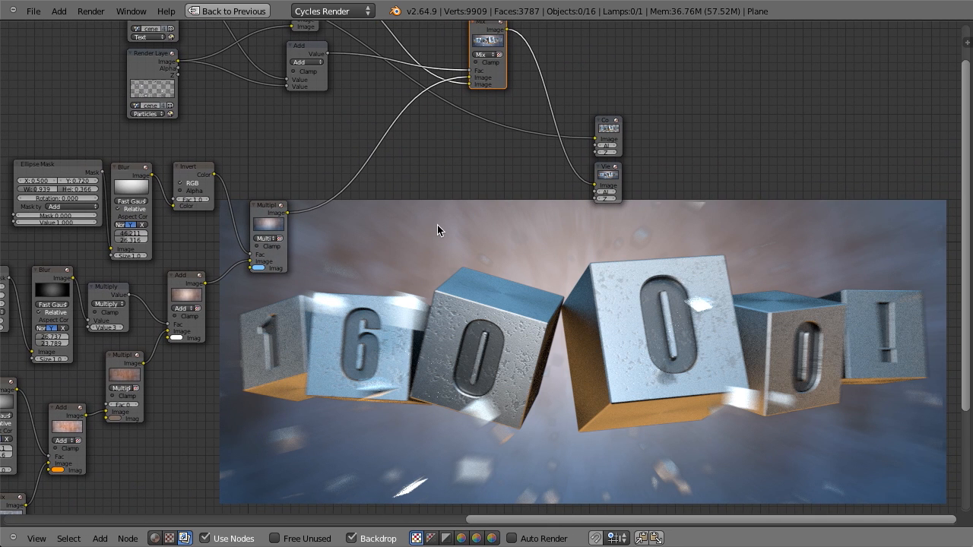
{"action": "scroll", "coordinate": [445, 222], "scroll_direction": "down", "scroll_amount": 2}
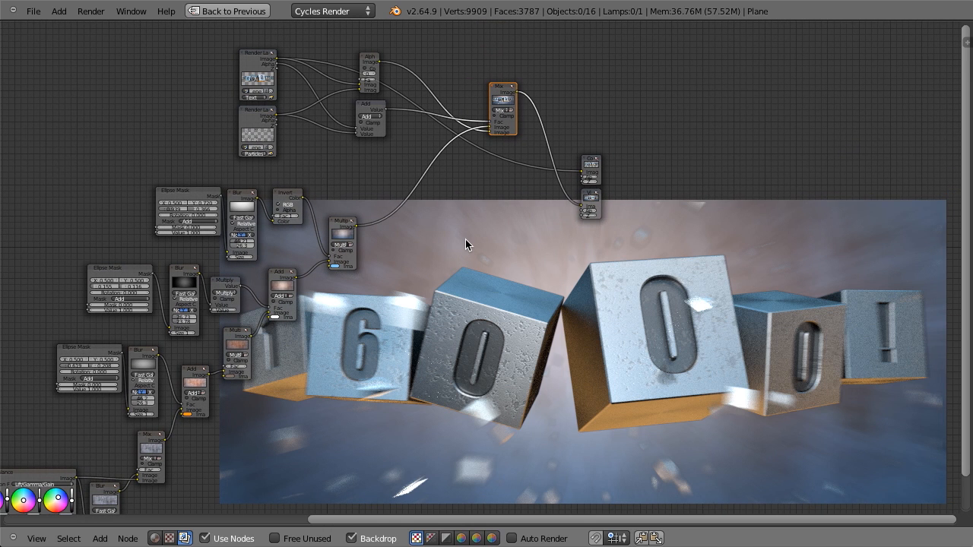
- Move the Composite and Viewer nodes far beyond the Mix node to free space in the chain
{"action": "scroll", "coordinate": [465, 240], "scroll_direction": "up", "scroll_amount": 2}
{"action": "middle_click_drag", "start_coordinate": [499, 200], "coordinate": [358, 264]}
{"action": "key", "text": "b"}
{"action": "left_click_drag", "start_coordinate": [455, 158], "coordinate": [516, 295]}
{"action": "key", "text": "g"}
{"action": "left_click", "coordinate": [714, 192]}
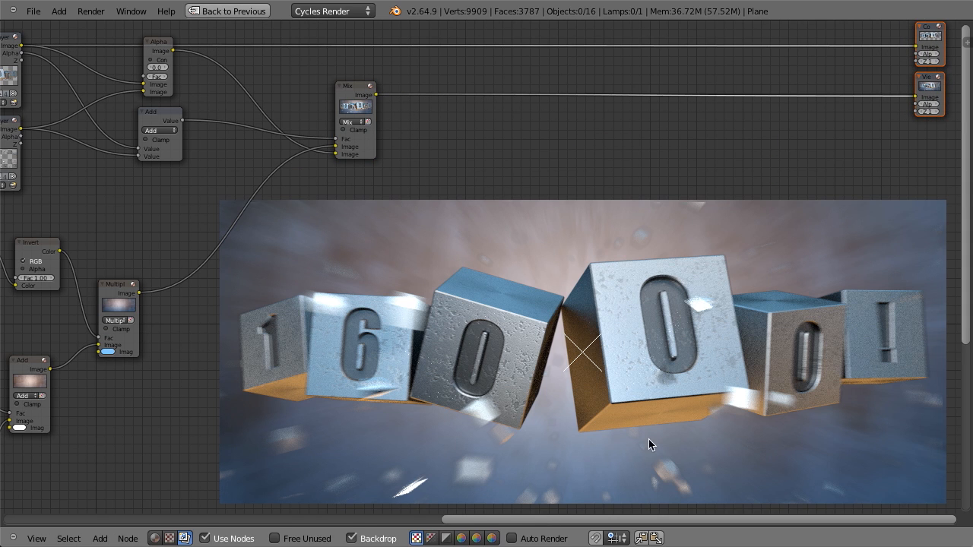
- Duplicate the orange glow's Ellipse Mask and Blur nodes and place the copies near the Mix node
{"action": "scroll", "coordinate": [376, 219], "scroll_direction": "down", "scroll_amount": 3}
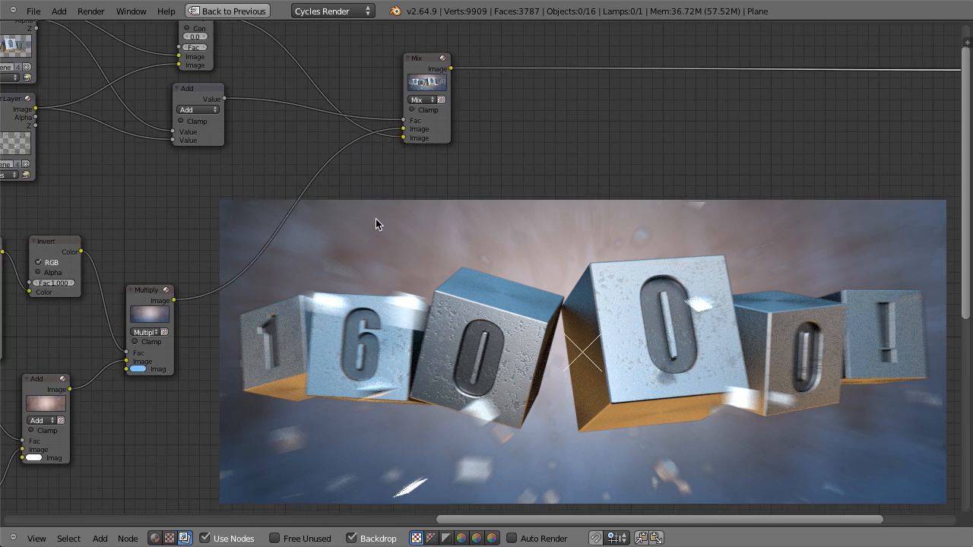
{"action": "scroll", "coordinate": [124, 238], "scroll_direction": "up", "scroll_amount": 2}
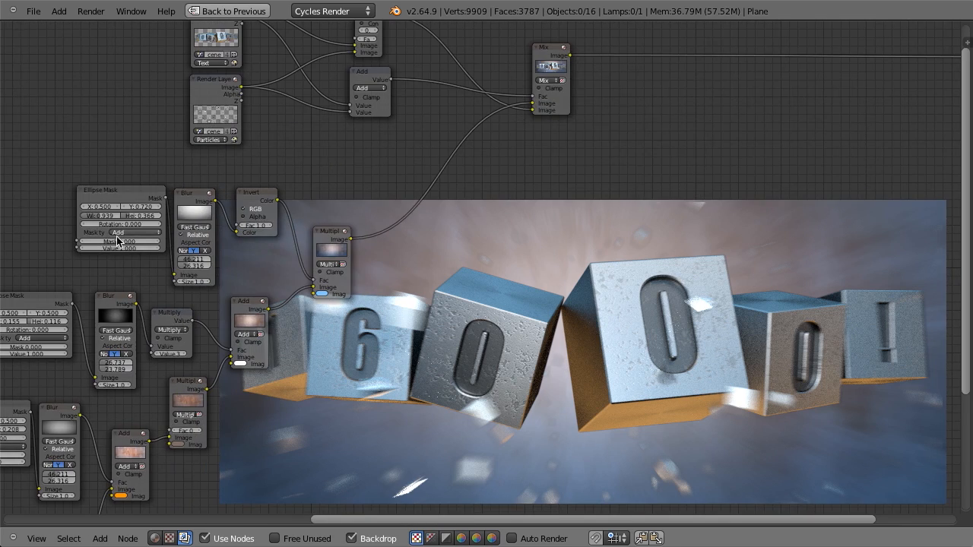
{"action": "scroll", "coordinate": [117, 238], "scroll_direction": "up", "scroll_amount": 4}
{"action": "middle_click_drag", "start_coordinate": [122, 352], "coordinate": [464, 187]}
{"action": "right_click", "coordinate": [260, 308]}
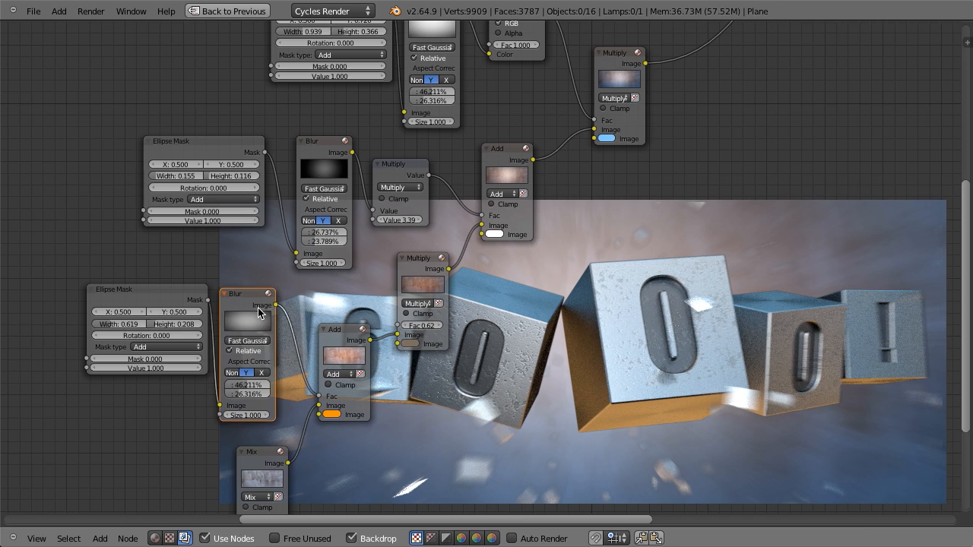
{"action": "right_click", "coordinate": [180, 304], "text": "shift"}
{"action": "scroll", "coordinate": [339, 297], "scroll_direction": "down", "scroll_amount": 4}
{"action": "middle_click_drag", "start_coordinate": [366, 271], "coordinate": [233, 314]}
{"action": "key", "text": "shift+d"}
{"action": "left_click", "coordinate": [747, 120]}
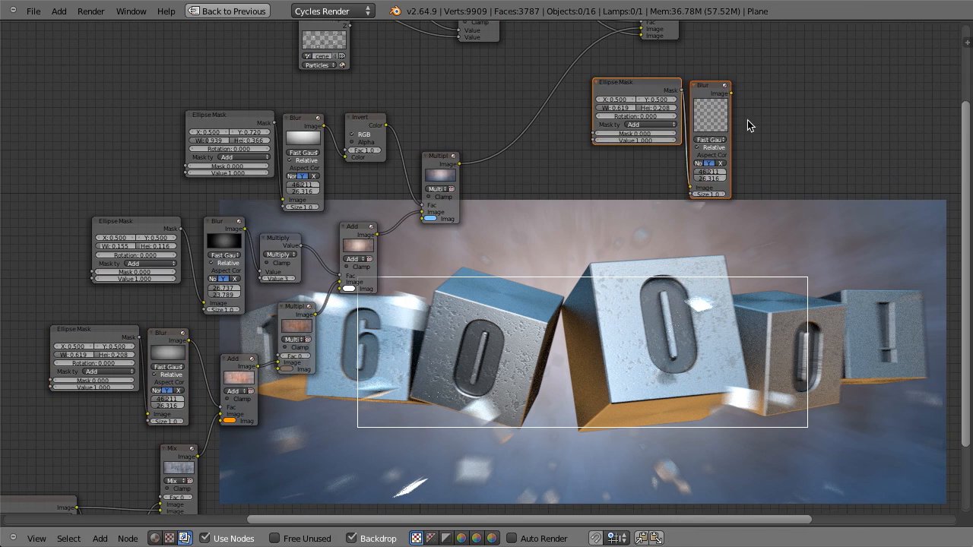
{"action": "key", "text": "g"}
{"action": "left_click", "coordinate": [523, 101]}
- Insert a second Mix node between the existing Mix node and the Viewer, and set its blend mode to Multiply
{"action": "right_click", "coordinate": [442, 182]}
{"action": "key", "text": "shift+d"}
{"action": "left_click", "coordinate": [582, 182]}
{"action": "scroll", "coordinate": [628, 234], "scroll_direction": "up", "scroll_amount": 7}
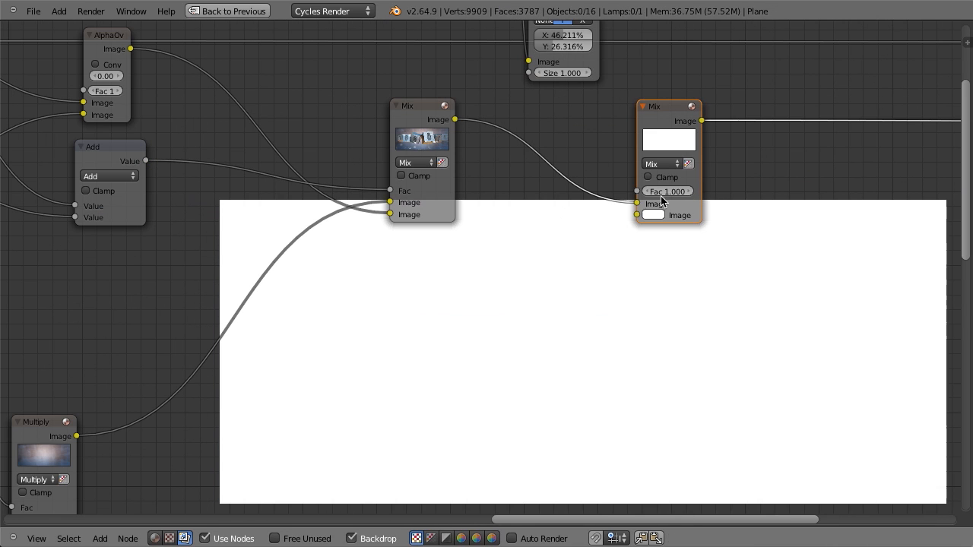
{"action": "left_click", "coordinate": [660, 165]}
{"action": "left_click", "coordinate": [657, 208]}
- Link the duplicated Blur to the new Multiply node's second Image input and move the copied mask nodes below the Mix node
{"action": "middle_click_drag", "start_coordinate": [454, 182], "coordinate": [282, 321]}
{"action": "left_click_drag", "start_coordinate": [442, 47], "coordinate": [464, 354]}
{"action": "scroll", "coordinate": [464, 354], "scroll_direction": "down", "scroll_amount": 3}
{"action": "key", "text": "b"}
{"action": "left_click_drag", "start_coordinate": [254, 42], "coordinate": [412, 135]}
{"action": "key", "text": "g"}
{"action": "left_click", "coordinate": [388, 429]}
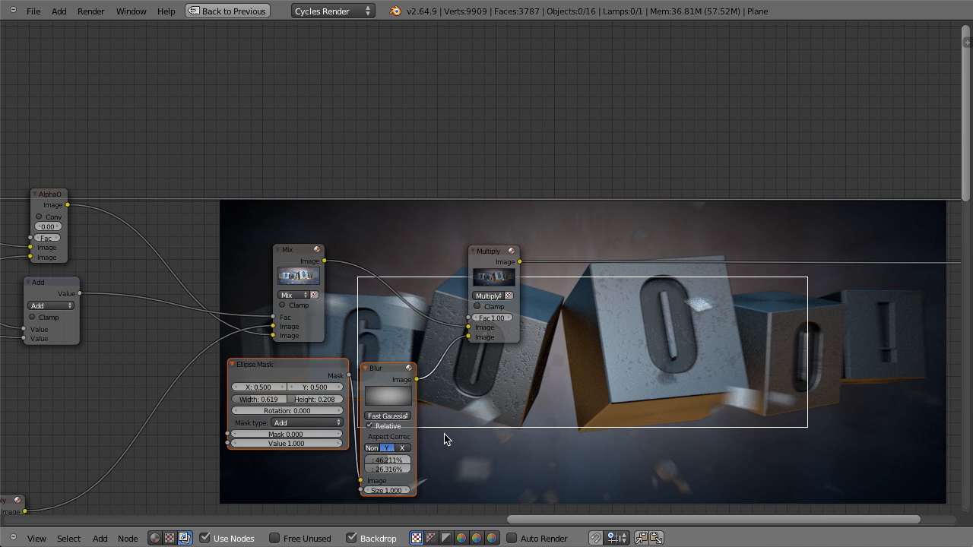
- Space out the new Multiply node and shift its Ellipse Mask and Blur nodes further down beneath the chain
{"action": "middle_click_drag", "start_coordinate": [407, 437], "coordinate": [393, 324]}
{"action": "scroll", "coordinate": [391, 325], "scroll_direction": "up", "scroll_amount": 5}
{"action": "key", "text": "g"}
{"action": "left_click", "coordinate": [403, 380]}
{"action": "key", "text": "a"}
{"action": "left_click_drag", "start_coordinate": [492, 93], "coordinate": [513, 88]}
{"action": "middle_click_drag", "start_coordinate": [327, 216], "coordinate": [477, 195]}
{"action": "scroll", "coordinate": [415, 274], "scroll_direction": "up", "scroll_amount": 4}
{"action": "middle_click_drag", "start_coordinate": [420, 278], "coordinate": [321, 261]}
{"action": "left_click_drag", "start_coordinate": [403, 269], "coordinate": [403, 260]}
{"action": "left_click", "coordinate": [257, 264], "text": "shift"}
{"action": "key", "text": "g"}
{"action": "left_click", "coordinate": [204, 310]}
{"action": "middle_click_drag", "start_coordinate": [240, 309], "coordinate": [305, 238]}
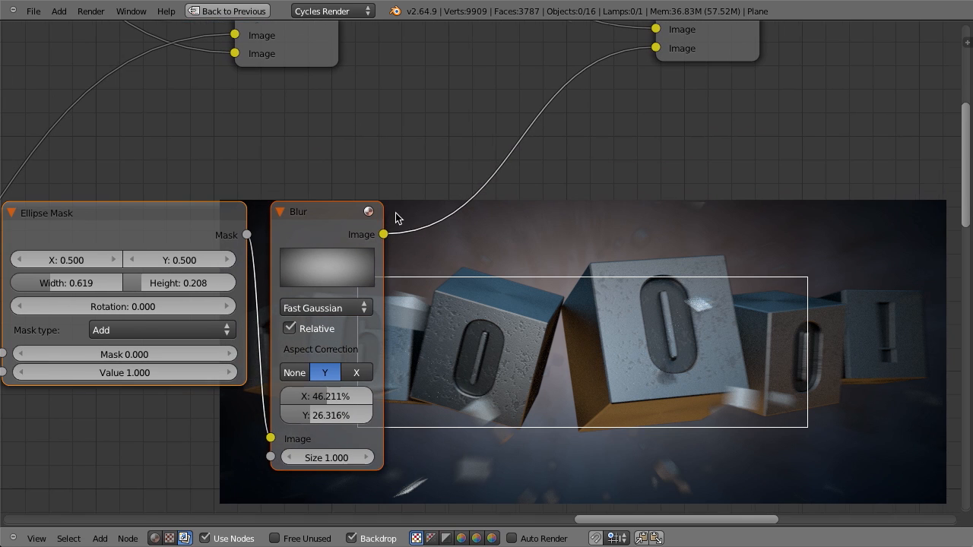
- Enlarge the new vignette's Ellipse Mask to width 0.800 and height 0.333, and set the Multiply node's Fac to 0.500
{"action": "left_click_drag", "start_coordinate": [90, 283], "coordinate": [161, 289]}
{"action": "scroll", "coordinate": [484, 189], "scroll_direction": "down", "scroll_amount": 6}
{"action": "middle_click_drag", "start_coordinate": [465, 219], "coordinate": [340, 224]}
{"action": "scroll", "coordinate": [339, 224], "scroll_direction": "up", "scroll_amount": 2}
{"action": "middle_click_drag", "start_coordinate": [250, 174], "coordinate": [250, 226]}
{"action": "scroll", "coordinate": [250, 226], "scroll_direction": "up", "scroll_amount": 2}
{"action": "left_click_drag", "start_coordinate": [464, 130], "coordinate": [425, 131]}
{"action": "left_click", "coordinate": [425, 131]}
{"action": "left_click", "coordinate": [489, 152]}
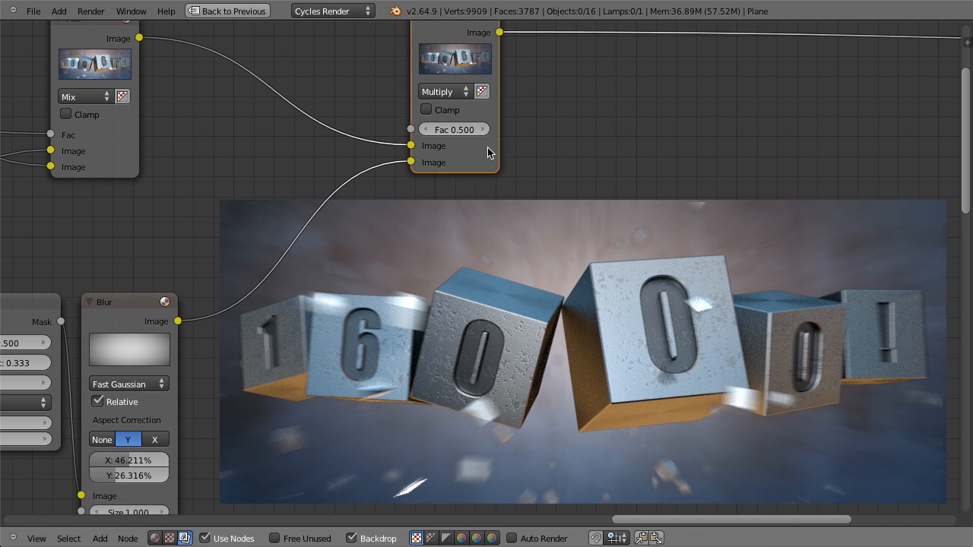
- Set the new vignette's Multiply Fac to 0.600
{"action": "scroll", "coordinate": [468, 195], "scroll_direction": "down", "scroll_amount": 4}
{"action": "middle_click_drag", "start_coordinate": [468, 195], "coordinate": [366, 155]}
{"action": "scroll", "coordinate": [365, 211], "scroll_direction": "down", "scroll_amount": 3}
{"action": "mouse_move", "coordinate": [365, 211]}
{"action": "middle_mouse_down"}
{"action": "mouse_move", "coordinate": [389, 173]}
{"action": "mouse_move", "coordinate": [373, 219]}
{"action": "middle_mouse_up"}
{"action": "scroll", "coordinate": [389, 173], "scroll_direction": "up", "scroll_amount": 2}
{"action": "scroll", "coordinate": [374, 219], "scroll_direction": "up", "scroll_amount": 2}
{"action": "left_click", "coordinate": [382, 124]}
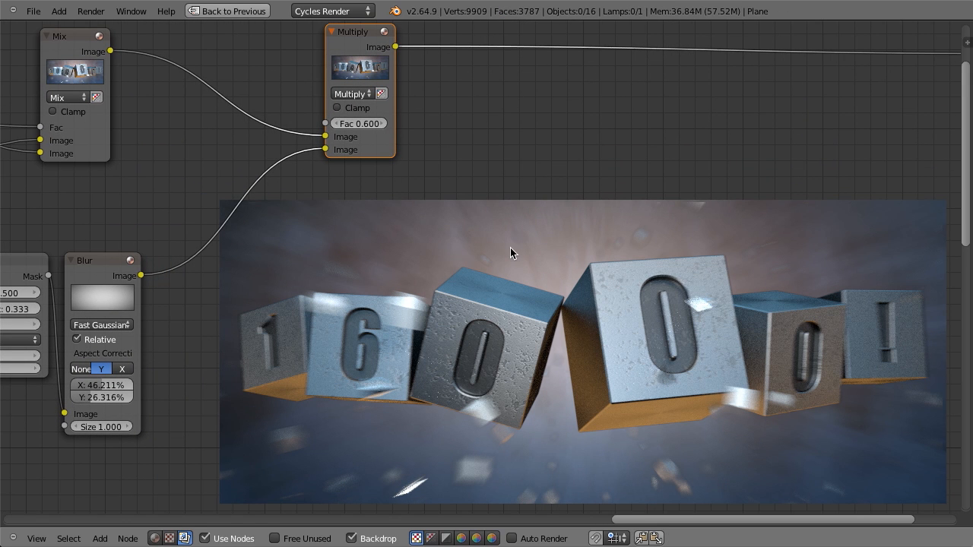
- Preview the output of the Math Add node that combines the render layers' alpha masks
{"action": "scroll", "coordinate": [510, 248], "scroll_direction": "down", "scroll_amount": 2}
{"action": "middle_click_drag", "start_coordinate": [396, 299], "coordinate": [392, 331]}
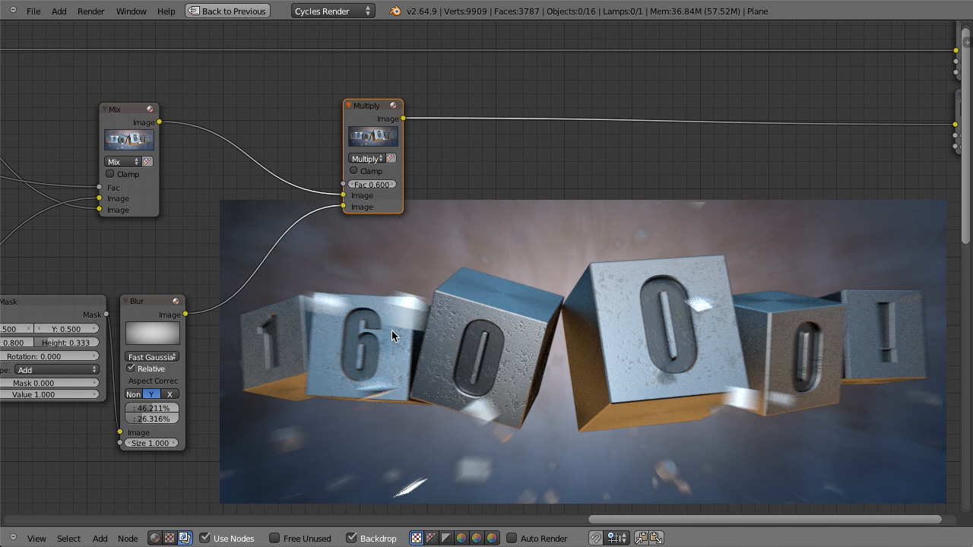
{"action": "middle_click_drag", "start_coordinate": [391, 330], "coordinate": [501, 256]}
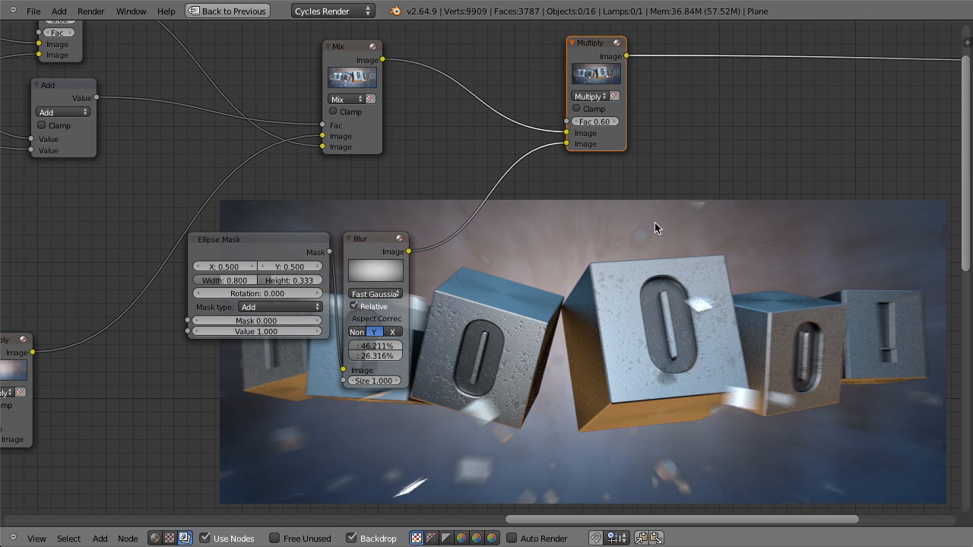
{"action": "middle_click_drag", "start_coordinate": [300, 201], "coordinate": [522, 260]}
{"action": "left_click", "coordinate": [285, 144], "text": "ctrl+shift"}
{"action": "middle_click_drag", "start_coordinate": [408, 157], "coordinate": [295, 160]}
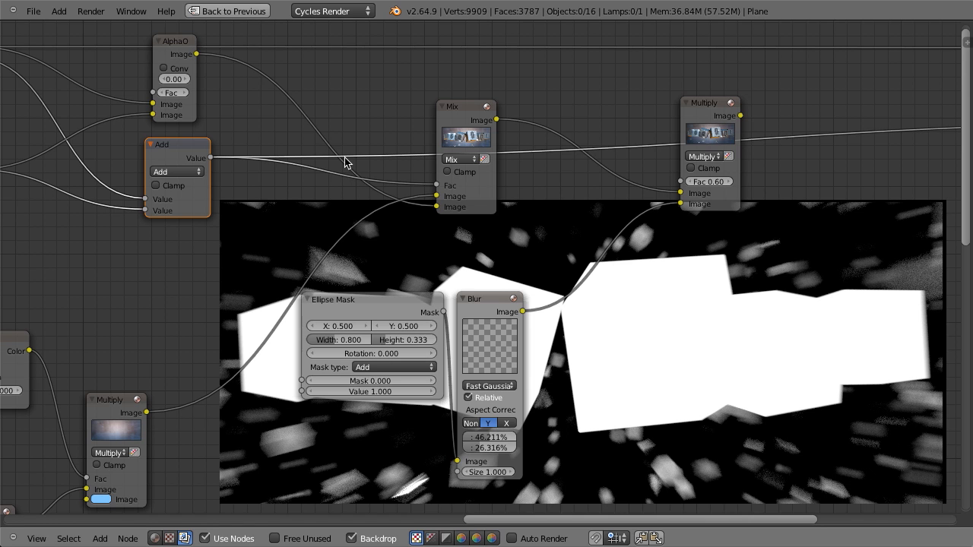
- Preview the output of the Mix node and then of the vignette Multiply node that follows it
{"action": "scroll", "coordinate": [488, 188], "scroll_direction": "up", "scroll_amount": 1}
{"action": "middle_click_drag", "start_coordinate": [380, 196], "coordinate": [281, 238]}
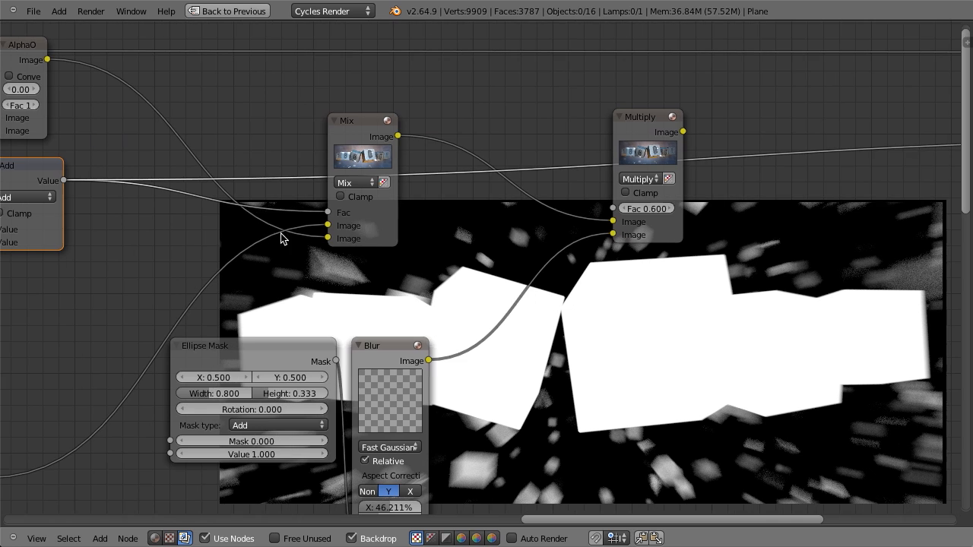
{"action": "left_click", "coordinate": [377, 133], "text": "ctrl+shift"}
{"action": "scroll", "coordinate": [522, 161], "scroll_direction": "down", "scroll_amount": 5}
{"action": "middle_click_drag", "start_coordinate": [543, 187], "coordinate": [471, 182]}
{"action": "mouse_move", "coordinate": [319, 234]}
{"action": "middle_mouse_down"}
{"action": "mouse_move", "coordinate": [177, 193]}
{"action": "mouse_move", "coordinate": [307, 222]}
{"action": "middle_mouse_up"}
{"action": "left_click", "coordinate": [377, 113], "text": "ctrl+shift"}
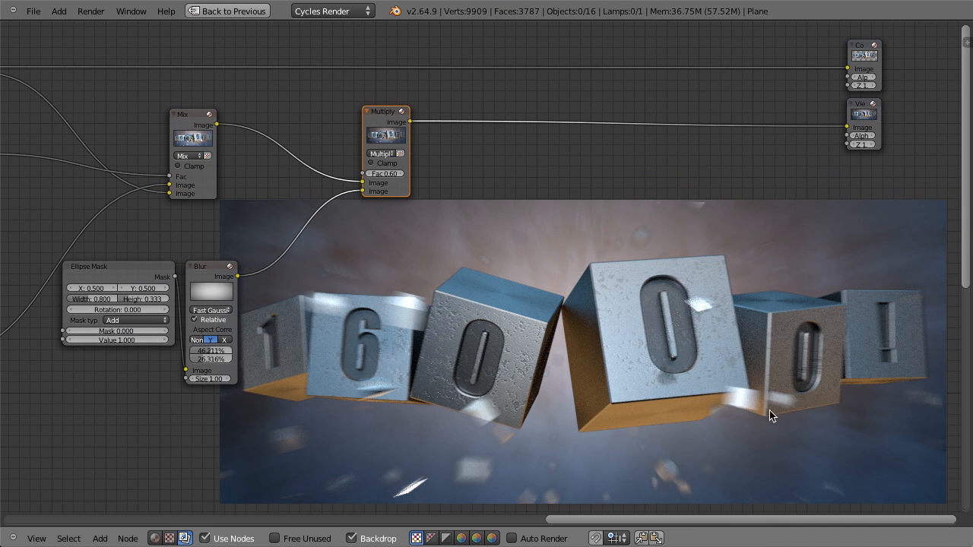
- Duplicate the vignette Multiply node onto the link after it and set the copy's blend mode to Mix
{"action": "middle_click_drag", "start_coordinate": [389, 227], "coordinate": [612, 290]}
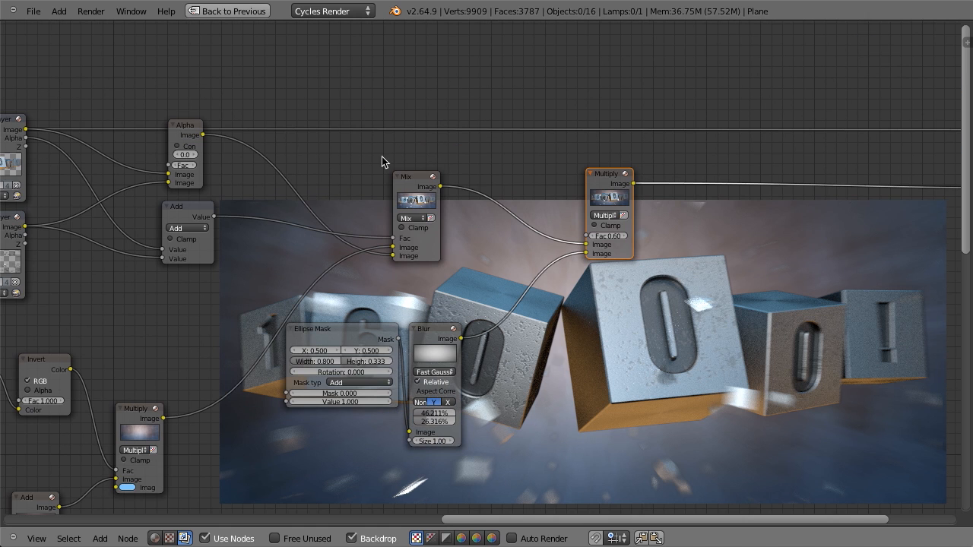
{"action": "middle_click_drag", "start_coordinate": [644, 219], "coordinate": [563, 213]}
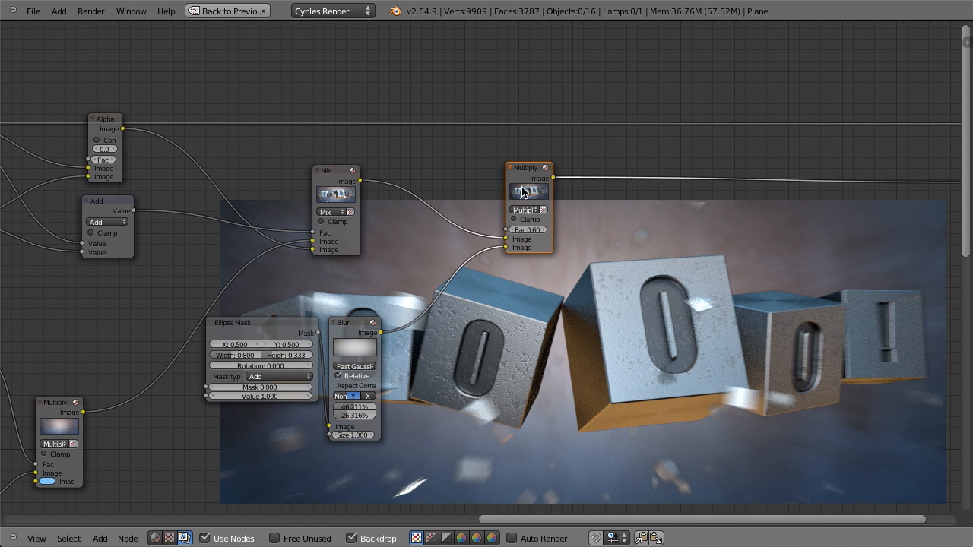
{"action": "key", "text": "shift+d"}
{"action": "left_click", "coordinate": [628, 200]}
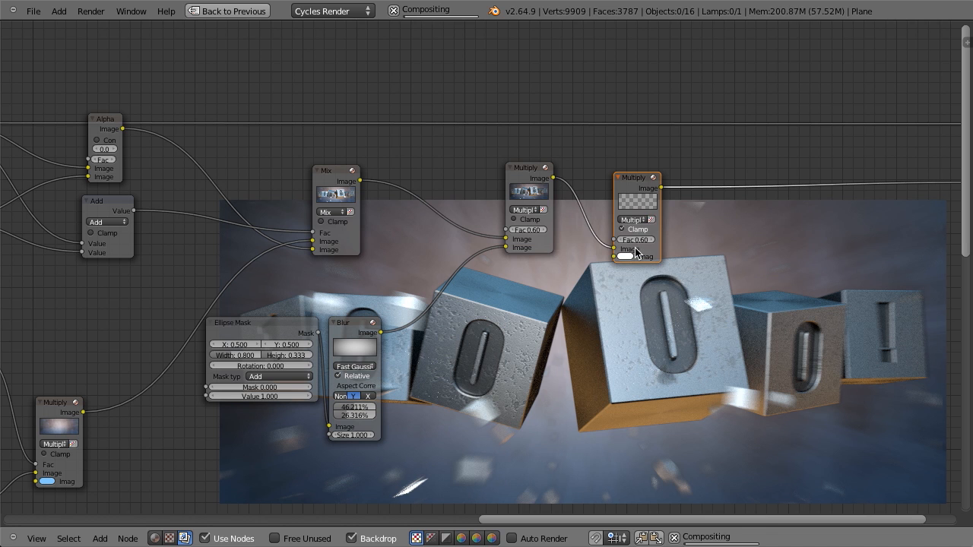
{"action": "left_click", "coordinate": [632, 220]}
{"action": "left_click", "coordinate": [631, 211]}
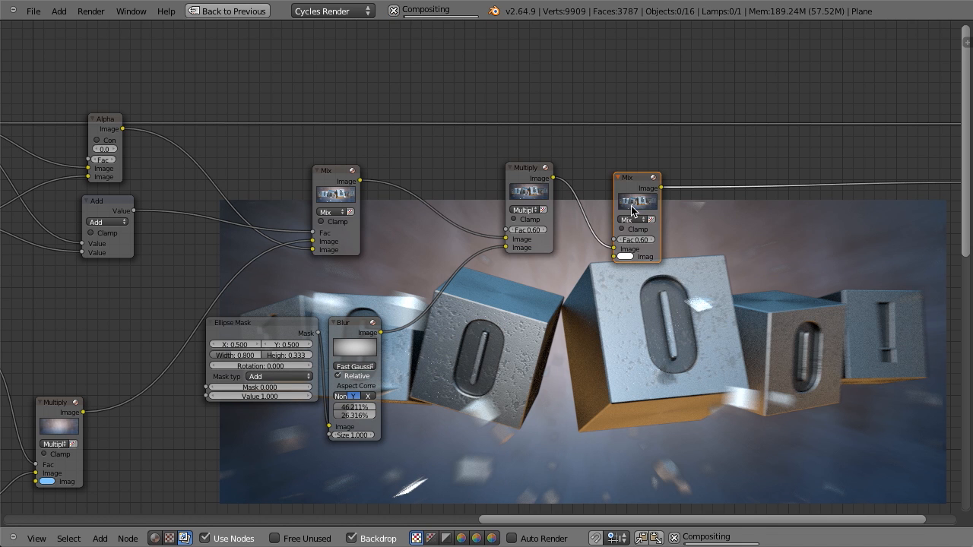
- Space out the new Mix node and feed the un-vignetted image from the earlier Mix node into its second Image input
{"action": "scroll", "coordinate": [517, 268], "scroll_direction": "up", "scroll_amount": 1}
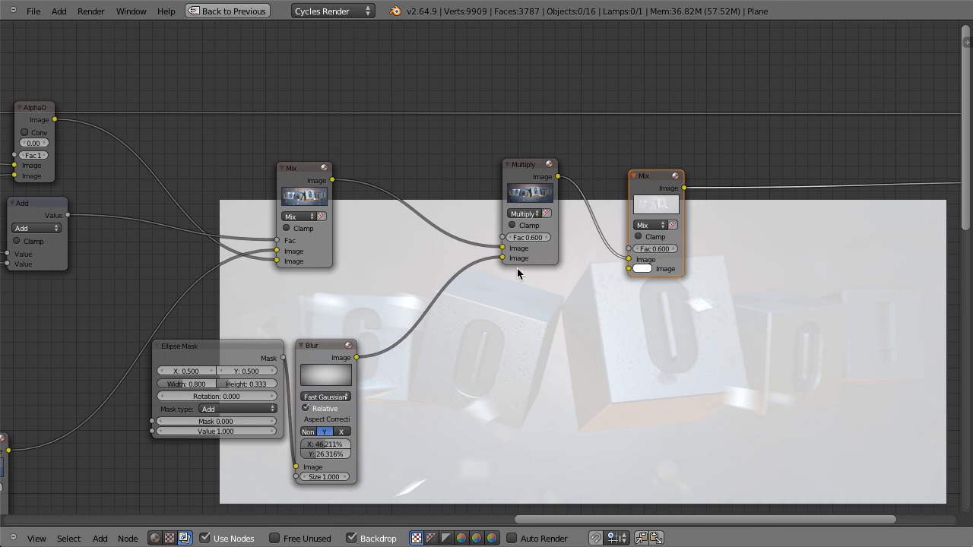
{"action": "key", "text": "g"}
{"action": "left_click", "coordinate": [585, 244]}
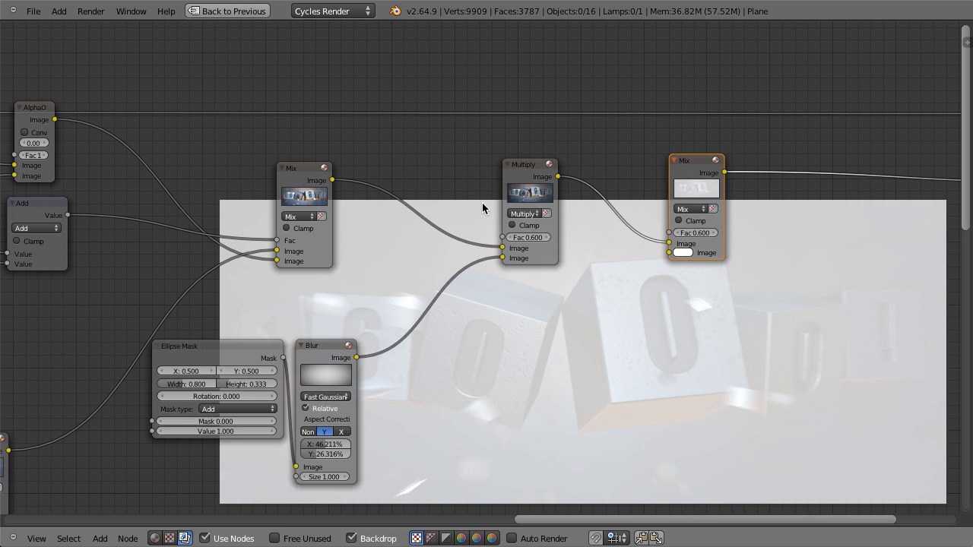
{"action": "left_click_drag", "start_coordinate": [332, 180], "coordinate": [674, 255]}
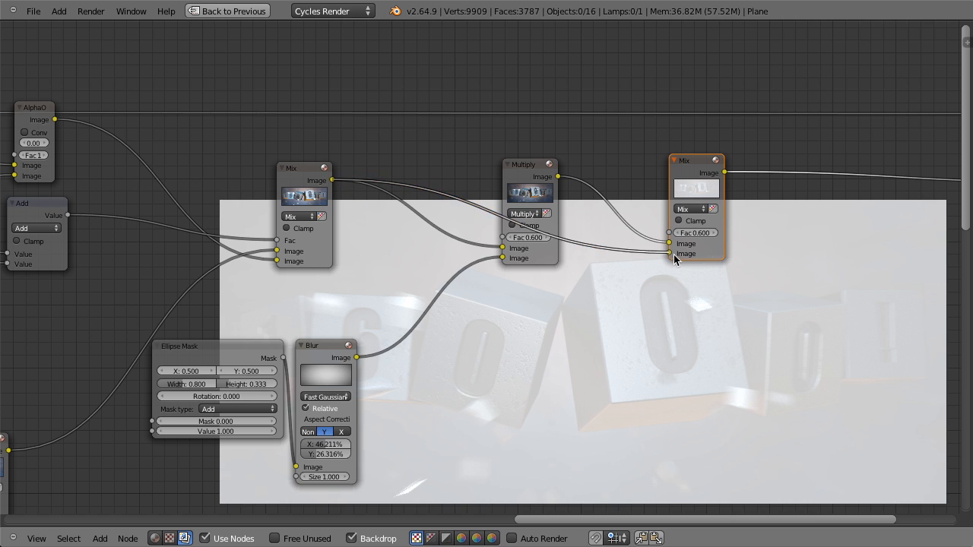
- Connect the Text render layer's Alpha output to the Fac input of the new Mix node
{"action": "middle_click_drag", "start_coordinate": [649, 273], "coordinate": [465, 296]}
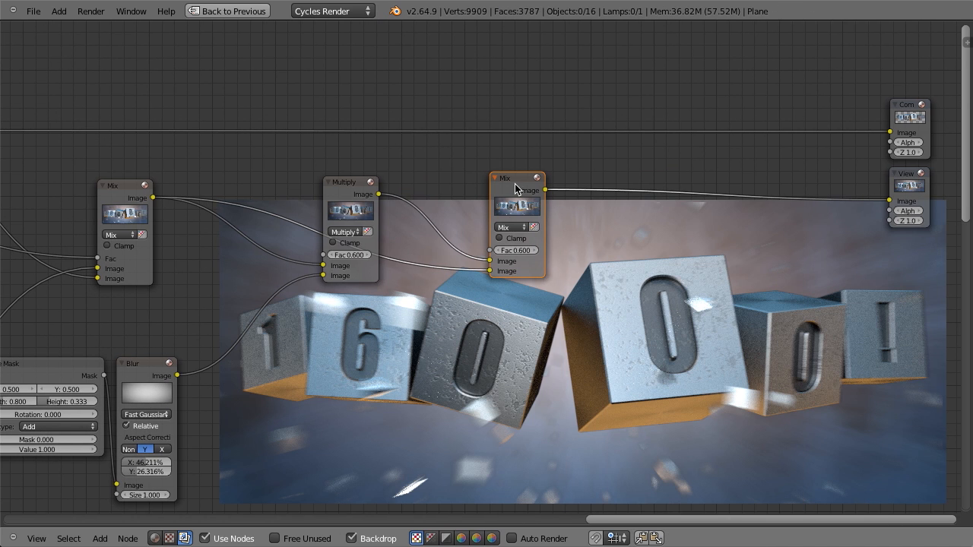
{"action": "middle_click_drag", "start_coordinate": [516, 189], "coordinate": [612, 226]}
{"action": "middle_click_drag", "start_coordinate": [238, 221], "coordinate": [244, 200]}
{"action": "left_click", "coordinate": [126, 226]}
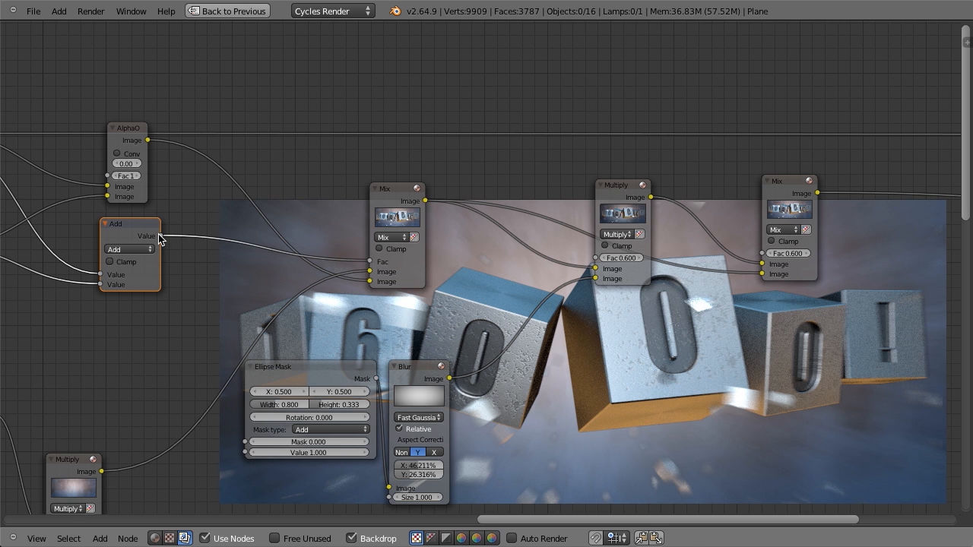
{"action": "scroll", "coordinate": [204, 266], "scroll_direction": "down", "scroll_amount": 2}
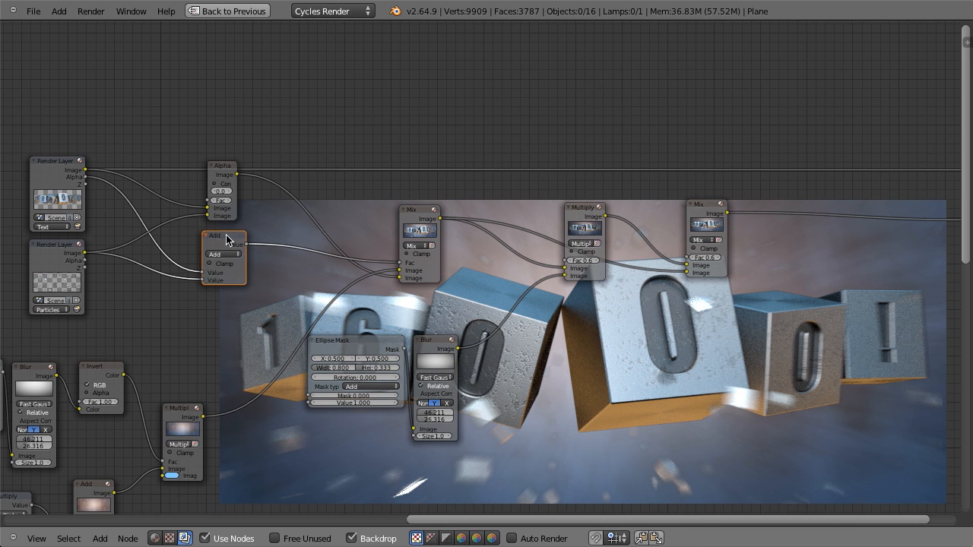
{"action": "left_click_drag", "start_coordinate": [86, 177], "coordinate": [687, 257]}
{"action": "middle_click_drag", "start_coordinate": [645, 299], "coordinate": [356, 309]}
{"action": "scroll", "coordinate": [356, 309], "scroll_direction": "up", "scroll_amount": 3}
{"action": "left_click", "coordinate": [365, 103]}
- Compare the previews of the vignette Multiply node and the new alpha-masked Mix node
{"action": "middle_click_drag", "start_coordinate": [112, 95], "coordinate": [308, 99]}
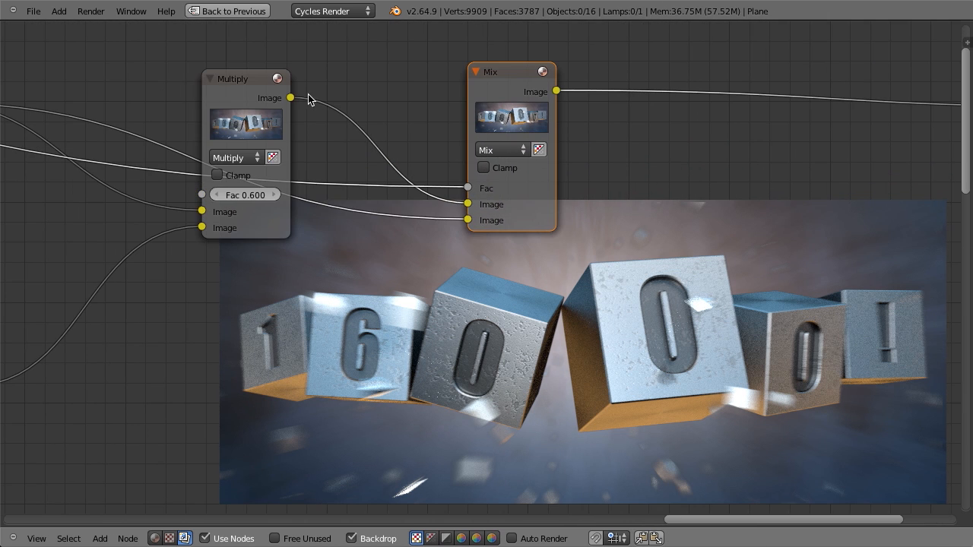
{"action": "left_click", "coordinate": [237, 83], "text": "ctrl+shift"}
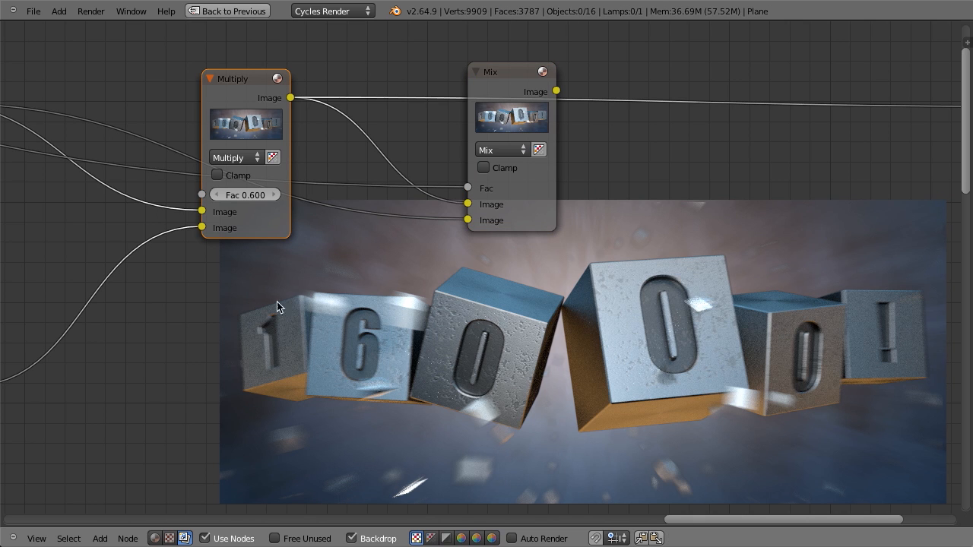
{"action": "left_click", "coordinate": [502, 85], "text": "ctrl+shift"}
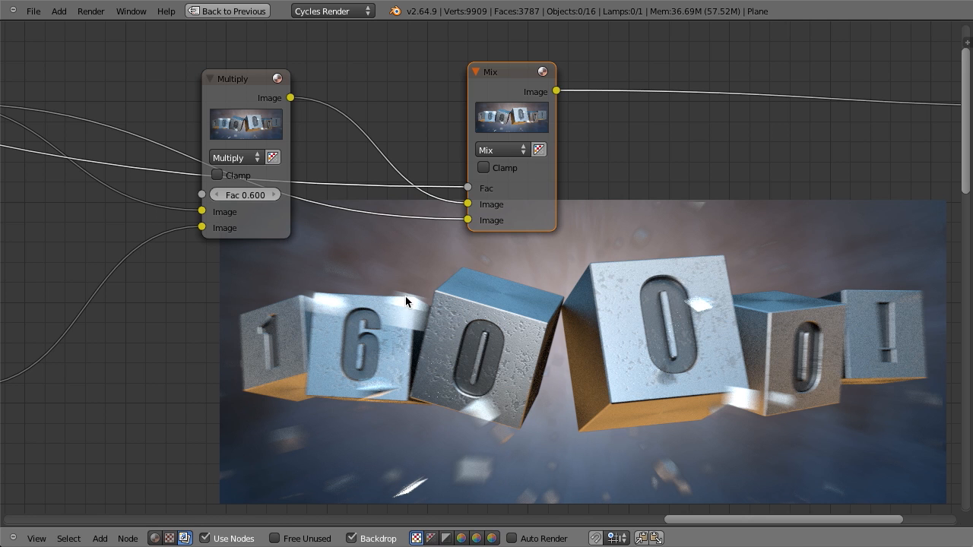
- Add a reroute point on the Alpha link to the last Mix node and place it above the Multiply and Mix nodes
{"action": "scroll", "coordinate": [405, 296], "scroll_direction": "down", "scroll_amount": 2}
{"action": "left_click_drag", "start_coordinate": [506, 136], "coordinate": [510, 125]}
{"action": "scroll", "coordinate": [484, 152], "scroll_direction": "down", "scroll_amount": 7}
{"action": "middle_click_drag", "start_coordinate": [368, 233], "coordinate": [487, 250]}
{"action": "scroll", "coordinate": [366, 215], "scroll_direction": "up", "scroll_amount": 2}
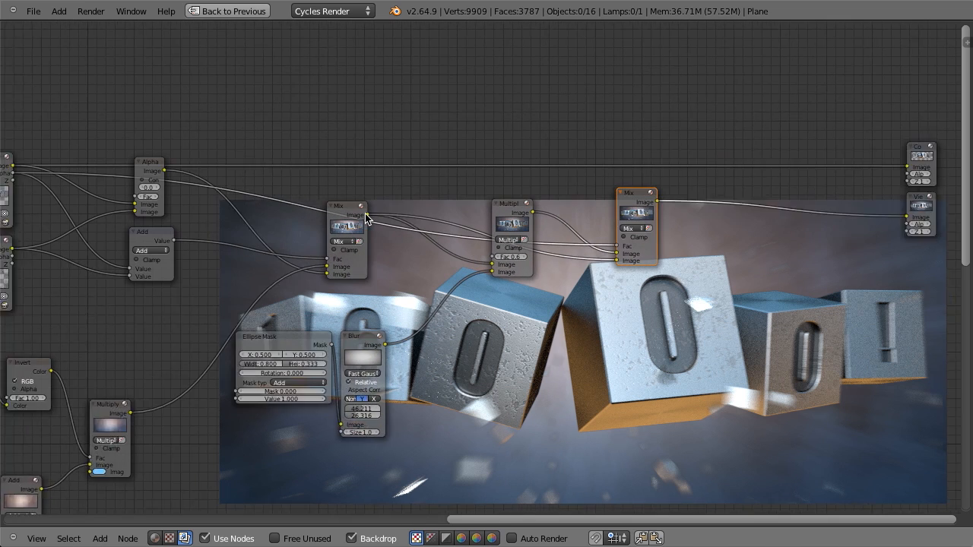
{"action": "scroll", "coordinate": [365, 213], "scroll_direction": "up", "scroll_amount": 1}
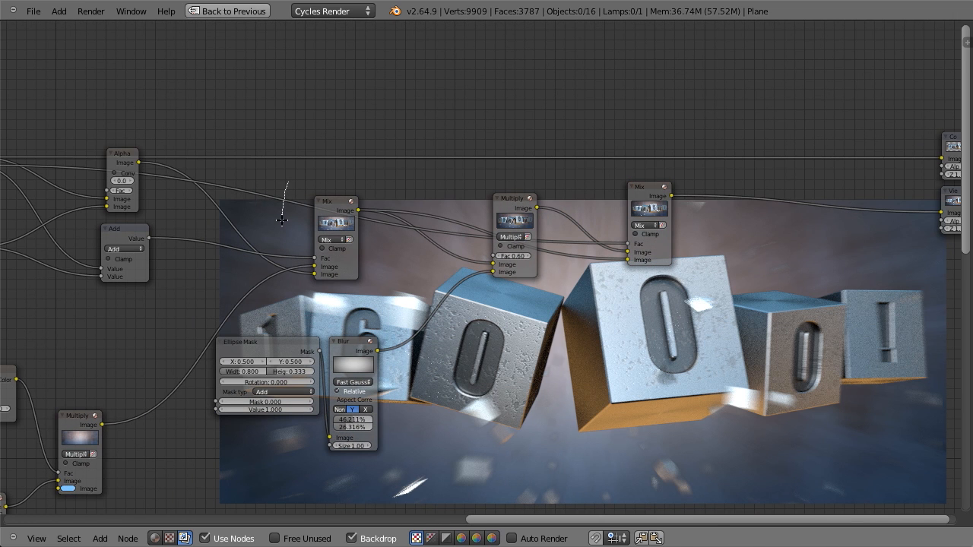
{"action": "right_click_drag", "start_coordinate": [282, 221], "coordinate": [281, 221], "text": "shift"}
{"action": "key", "text": "g"}
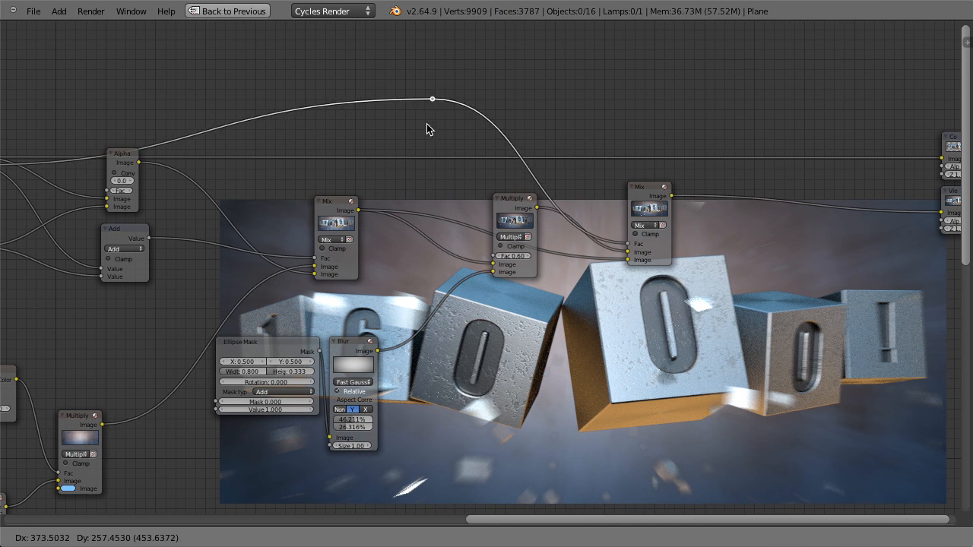
{"action": "left_click", "coordinate": [569, 140]}
- Add a second reroute point on the Alpha link and place it level with the first, just above the Text render layer node
{"action": "middle_click_drag", "start_coordinate": [274, 220], "coordinate": [480, 226]}
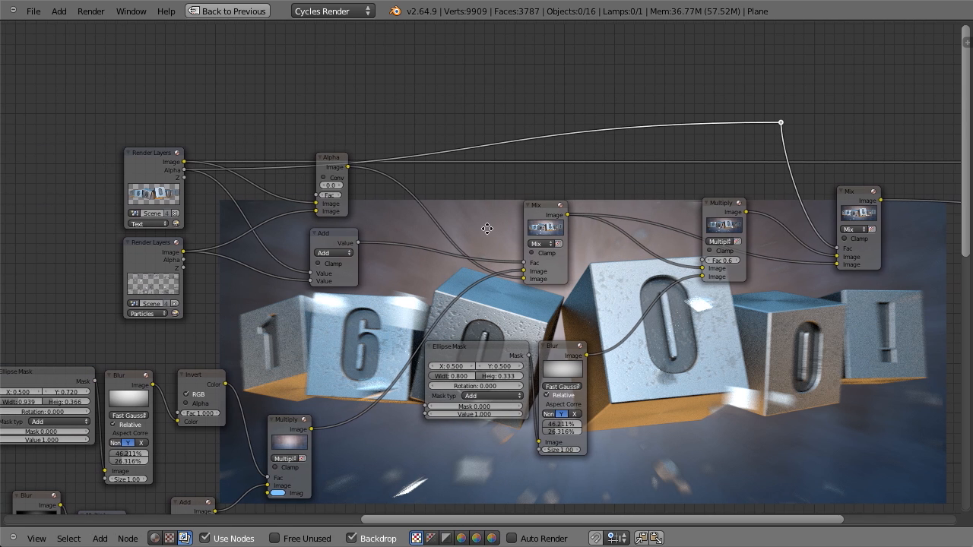
{"action": "right_click_drag", "start_coordinate": [600, 137], "coordinate": [525, 114], "text": "shift"}
{"action": "key", "text": "g"}
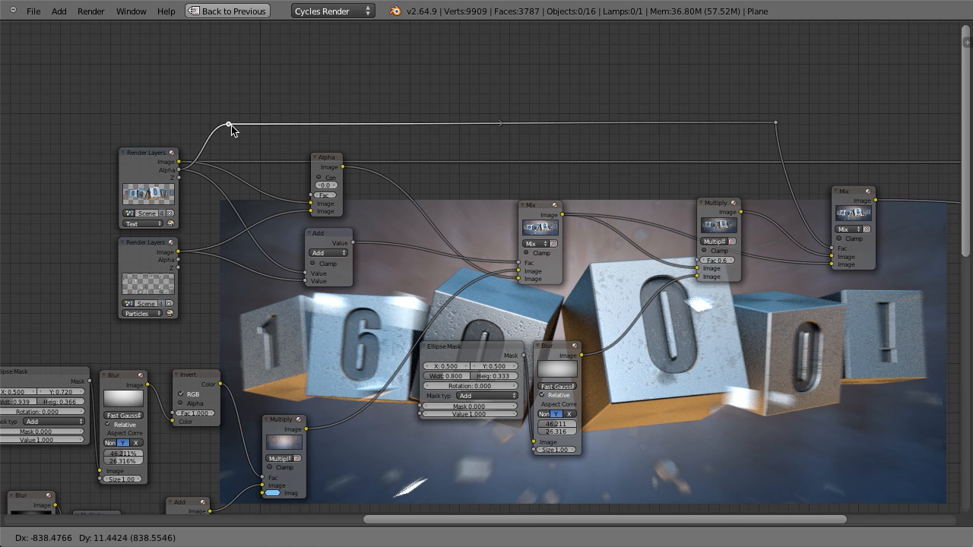
{"action": "left_click", "coordinate": [230, 125]}
- Select the Composite and Viewer nodes and move them horizontally further away from the last Mix node
{"action": "scroll", "coordinate": [708, 275], "scroll_direction": "down", "scroll_amount": 3}
{"action": "middle_click_drag", "start_coordinate": [648, 309], "coordinate": [492, 255]}
{"action": "scroll", "coordinate": [491, 259], "scroll_direction": "up", "scroll_amount": 5}
{"action": "middle_click_drag", "start_coordinate": [580, 196], "coordinate": [309, 300]}
{"action": "key", "text": "a"}
{"action": "key", "text": "b"}
{"action": "key", "text": "Escape"}
{"action": "key", "text": "a"}
{"action": "key", "text": "b"}
{"action": "key", "text": "Escape"}
{"action": "key", "text": "b"}
{"action": "key", "text": "Escape"}
{"action": "key", "text": "b"}
{"action": "left_click_drag", "start_coordinate": [351, 138], "coordinate": [417, 374]}
{"action": "key", "text": "g"}
{"action": "key", "text": "x"}
{"action": "left_click", "coordinate": [670, 312]}
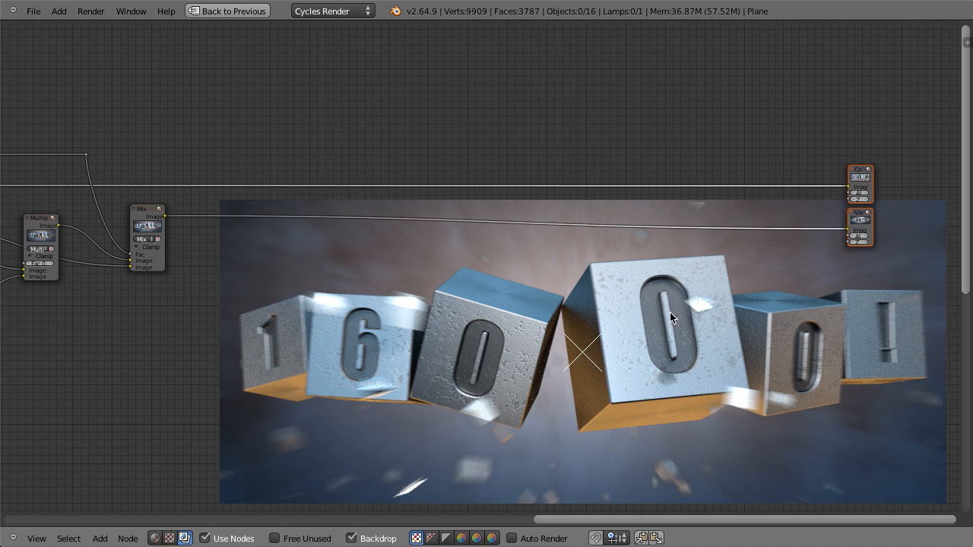
{"action": "key", "text": "a"}
- Add an RGB Curves node on the link between the last Mix node and the Viewer
{"action": "scroll", "coordinate": [357, 301], "scroll_direction": "up", "scroll_amount": 5}
{"action": "middle_click_drag", "start_coordinate": [262, 274], "coordinate": [527, 239]}
{"action": "key", "text": "shift+a"}
{"action": "mouse_move", "coordinate": [401, 206]}
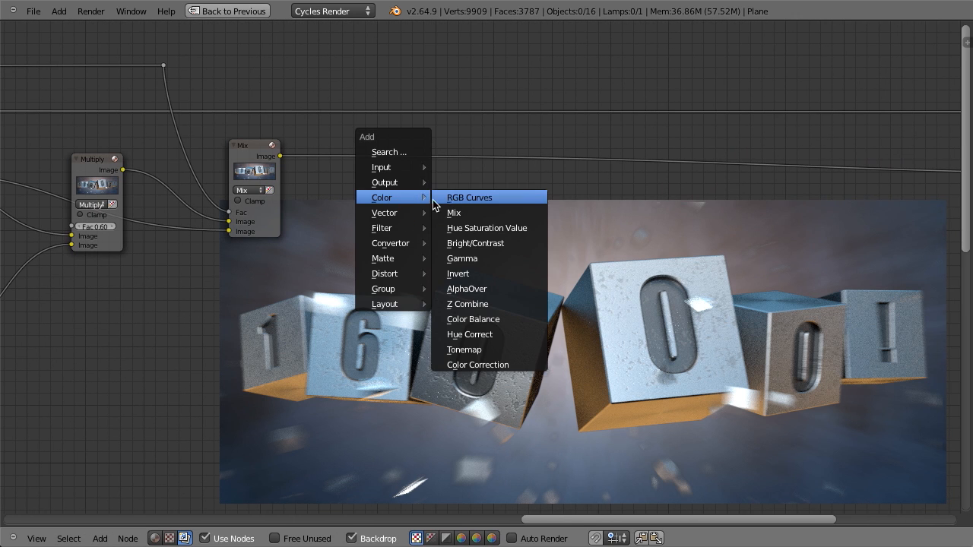
{"action": "left_click", "coordinate": [460, 198]}
{"action": "left_click", "coordinate": [371, 210]}
- Shape the combined RGB curve into a gentle S with a raised highlight point and a shadow point at X 0.21667, Y 0.18333
{"action": "scroll", "coordinate": [427, 239], "scroll_direction": "up", "scroll_amount": 1}
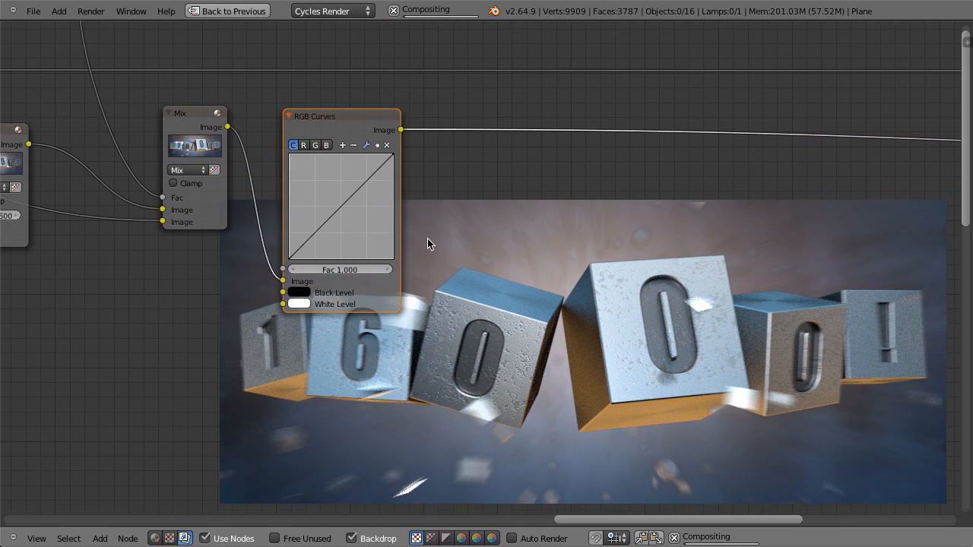
{"action": "middle_click_drag", "start_coordinate": [427, 239], "coordinate": [333, 234]}
{"action": "left_click_drag", "start_coordinate": [208, 190], "coordinate": [206, 186]}
{"action": "left_click", "coordinate": [157, 234]}
{"action": "left_click_drag", "start_coordinate": [157, 234], "coordinate": [157, 234]}
- Add a Color Correction node on the link after the RGB Curves node
{"action": "scroll", "coordinate": [308, 230], "scroll_direction": "down", "scroll_amount": 1}
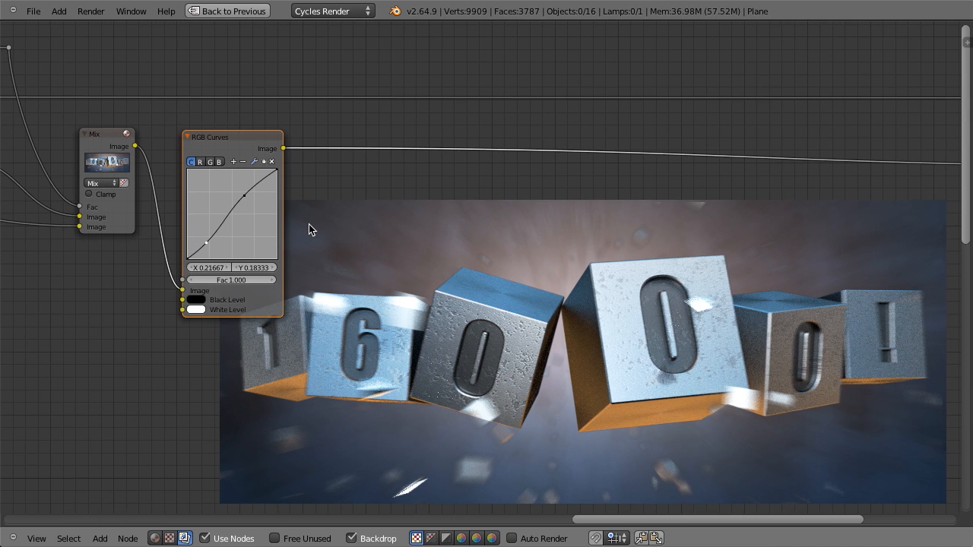
{"action": "middle_click_drag", "start_coordinate": [332, 231], "coordinate": [267, 258]}
{"action": "scroll", "coordinate": [267, 258], "scroll_direction": "up", "scroll_amount": 1}
{"action": "key", "text": "shift+a"}
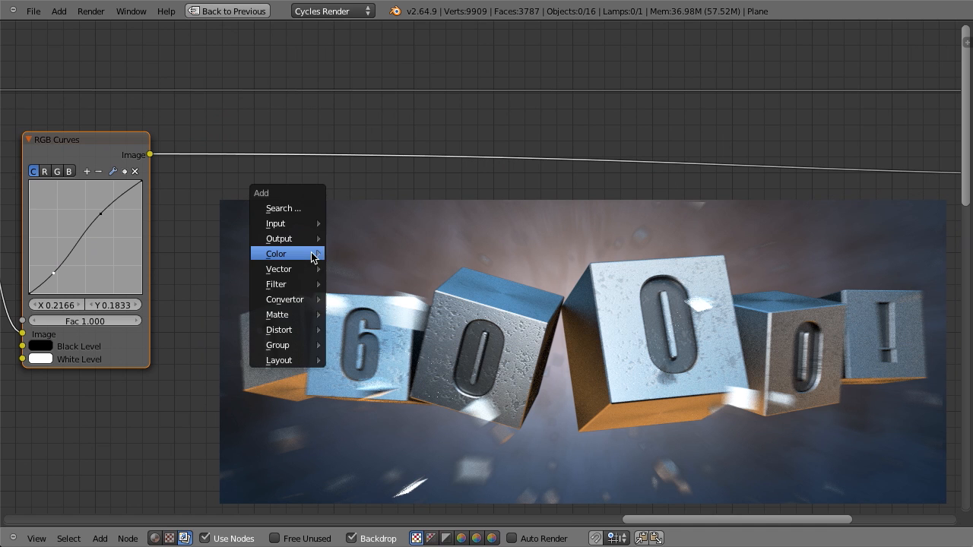
{"action": "mouse_move", "coordinate": [311, 257]}
{"action": "left_click", "coordinate": [371, 421]}
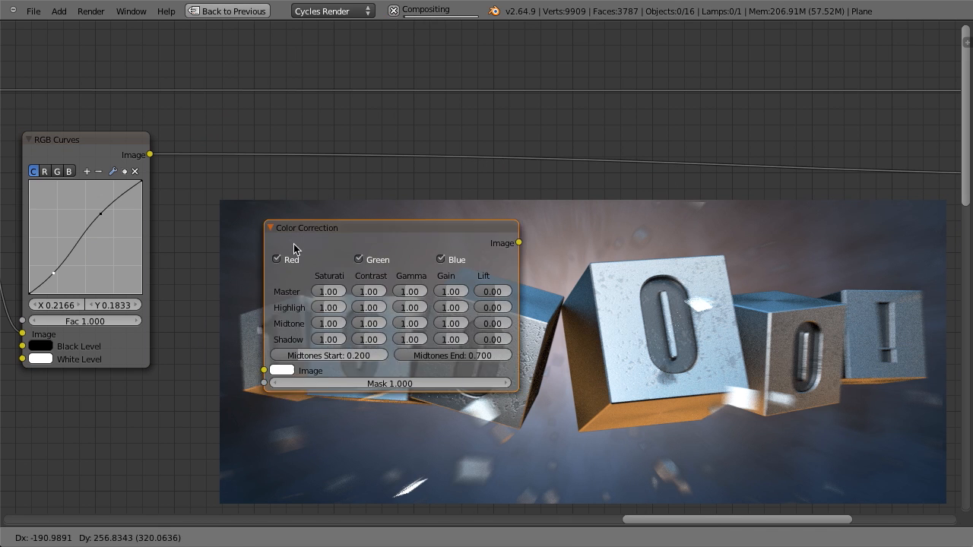
{"action": "left_click", "coordinate": [229, 182]}
- Set the Color Correction saturation to 1.078 for highlights and 1.204 for both midtones and shadows
{"action": "scroll", "coordinate": [336, 344], "scroll_direction": "up", "scroll_amount": 3}
{"action": "middle_click_drag", "start_coordinate": [336, 344], "coordinate": [426, 383]}
{"action": "scroll", "coordinate": [254, 330], "scroll_direction": "up", "scroll_amount": 1}
{"action": "scroll", "coordinate": [425, 383], "scroll_direction": "up", "scroll_amount": 1}
{"action": "scroll", "coordinate": [424, 383], "scroll_direction": "up", "scroll_amount": 1}
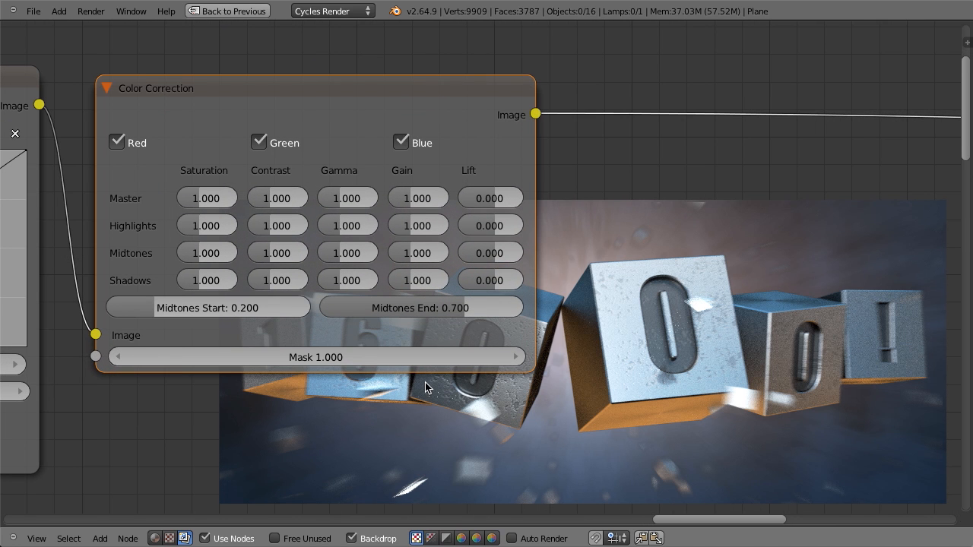
{"action": "scroll", "coordinate": [331, 395], "scroll_direction": "up", "scroll_amount": 1}
{"action": "middle_click_drag", "start_coordinate": [333, 394], "coordinate": [307, 319]}
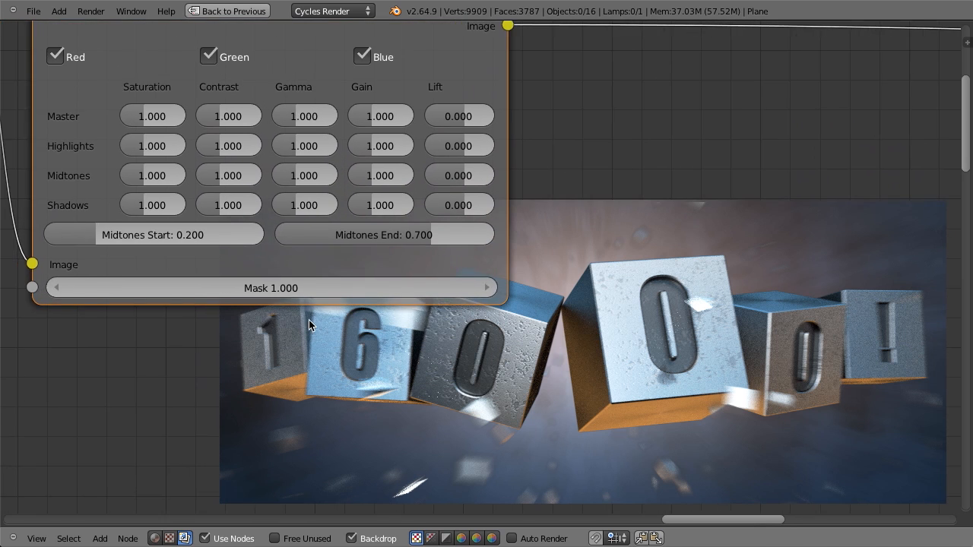
{"action": "scroll", "coordinate": [309, 319], "scroll_direction": "down", "scroll_amount": 1}
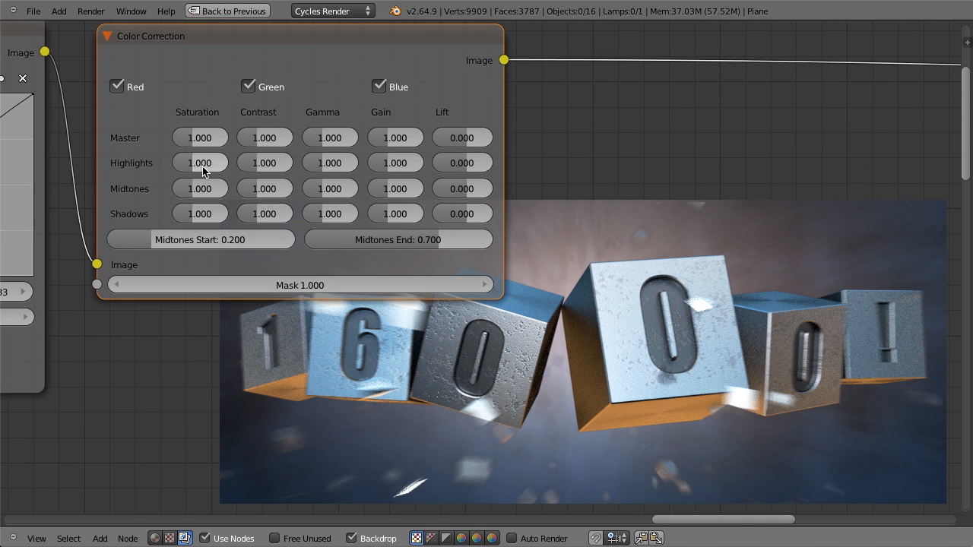
{"action": "left_click_drag", "start_coordinate": [205, 164], "coordinate": [229, 186]}
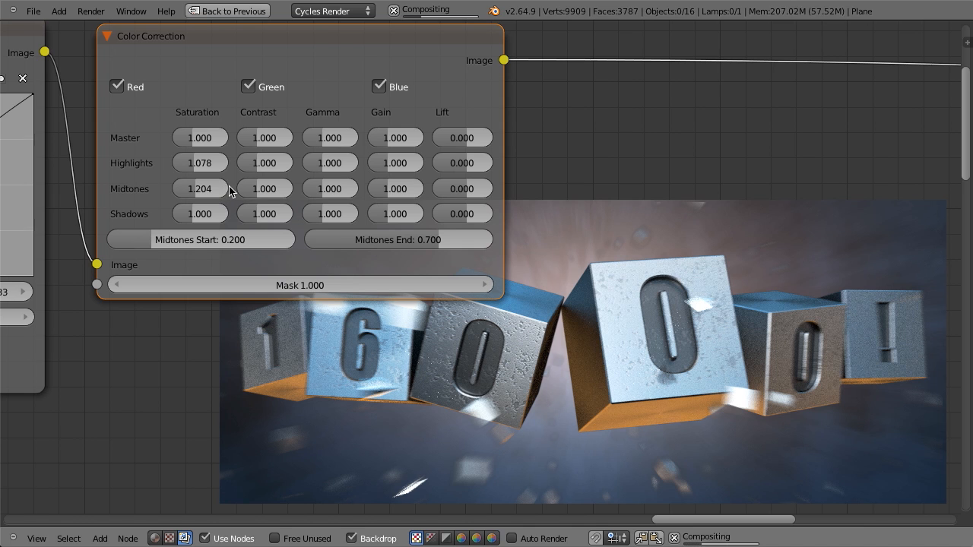
{"action": "key", "text": "ctrl+c"}
{"action": "key", "text": "ctrl+v"}
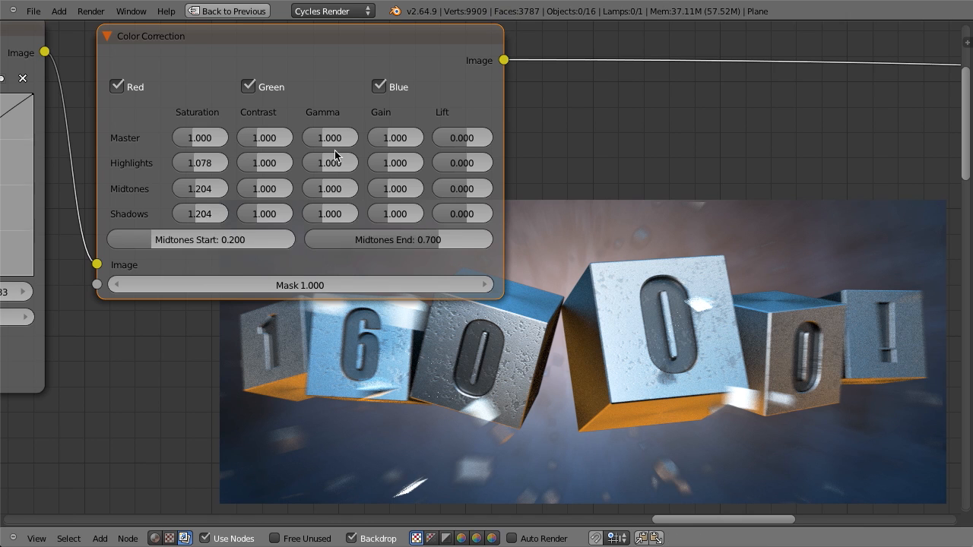
- Reduce the Color Correction node's midtones saturation to 1.102
{"action": "scroll", "coordinate": [361, 131], "scroll_direction": "down", "scroll_amount": 2}
{"action": "scroll", "coordinate": [409, 121], "scroll_direction": "up", "scroll_amount": 4}
{"action": "middle_click_drag", "start_coordinate": [504, 191], "coordinate": [446, 167]}
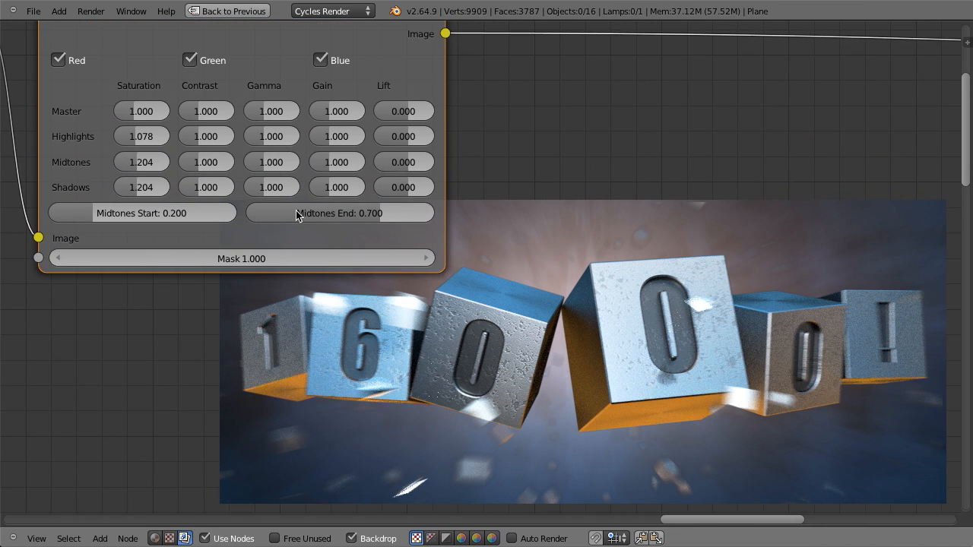
{"action": "scroll", "coordinate": [174, 241], "scroll_direction": "down", "scroll_amount": 6}
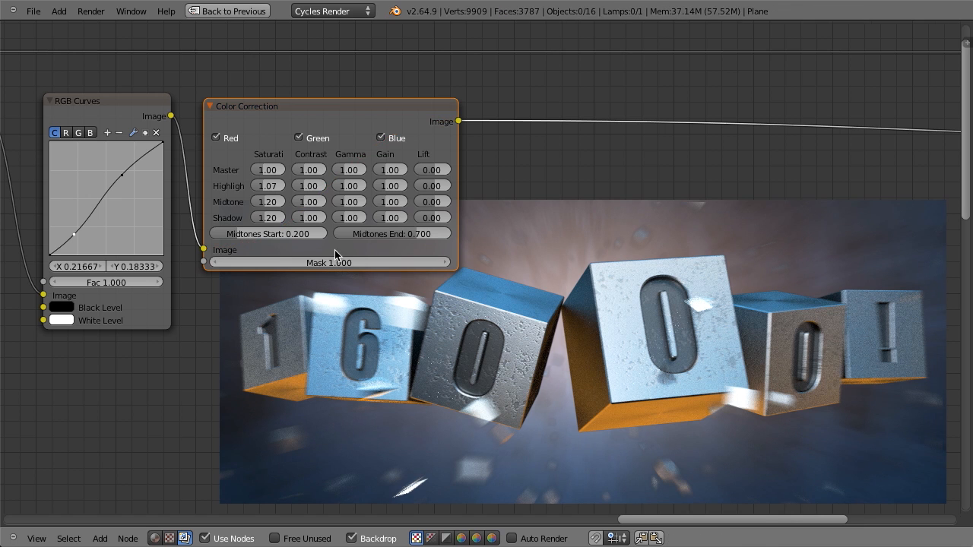
{"action": "scroll", "coordinate": [335, 250], "scroll_direction": "up", "scroll_amount": 5}
{"action": "left_click_drag", "start_coordinate": [244, 230], "coordinate": [238, 223]}
- Set the midtones contrast to 1.102 and the gain to 1.149 for highlights and 1.165 for midtones
{"action": "middle_click_drag", "start_coordinate": [367, 172], "coordinate": [230, 160]}
{"action": "scroll", "coordinate": [222, 204], "scroll_direction": "up", "scroll_amount": 1}
{"action": "middle_click_drag", "start_coordinate": [222, 205], "coordinate": [309, 162]}
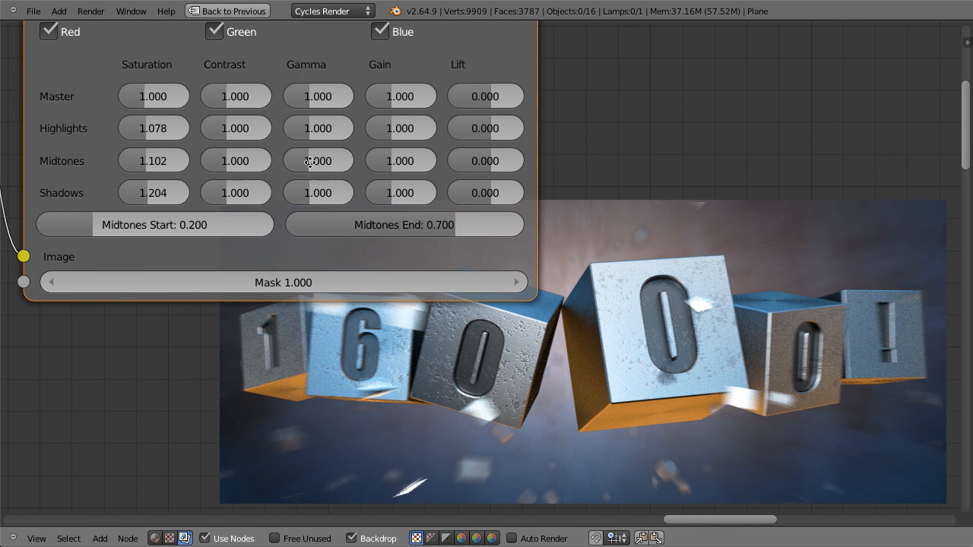
{"action": "mouse_move", "coordinate": [242, 161]}
{"action": "left_mouse_down"}
{"action": "mouse_move", "coordinate": [260, 160]}
{"action": "mouse_move", "coordinate": [252, 162]}
{"action": "left_mouse_up"}
{"action": "middle_click_drag", "start_coordinate": [265, 156], "coordinate": [182, 99]}
{"action": "mouse_move", "coordinate": [218, 112]}
{"action": "left_mouse_down"}
{"action": "mouse_move", "coordinate": [254, 119]}
{"action": "mouse_move", "coordinate": [211, 124]}
{"action": "left_mouse_up"}
{"action": "left_click_drag", "start_coordinate": [206, 157], "coordinate": [226, 153]}
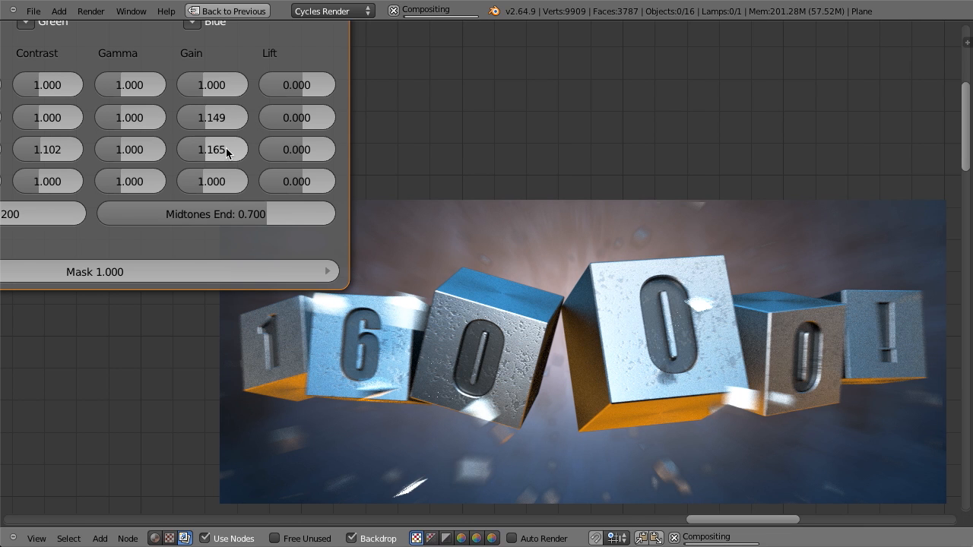
- Reduce the Color Correction node's highlights gain to 1.078 and lower the highlights lift to -0.04727
{"action": "left_click_drag", "start_coordinate": [233, 119], "coordinate": [222, 119]}
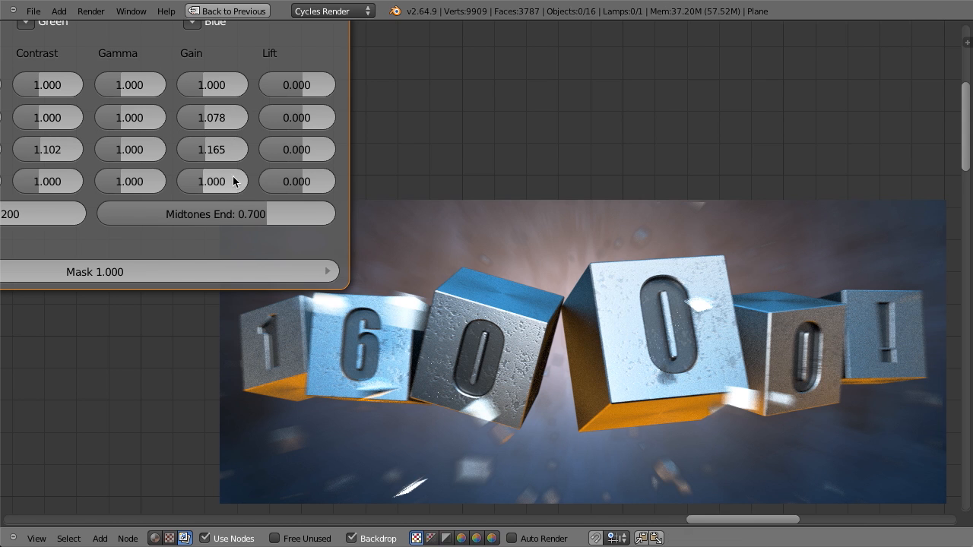
{"action": "scroll", "coordinate": [233, 181], "scroll_direction": "down", "scroll_amount": 3}
{"action": "scroll", "coordinate": [349, 170], "scroll_direction": "up", "scroll_amount": 4}
{"action": "left_click_drag", "start_coordinate": [290, 112], "coordinate": [283, 112]}
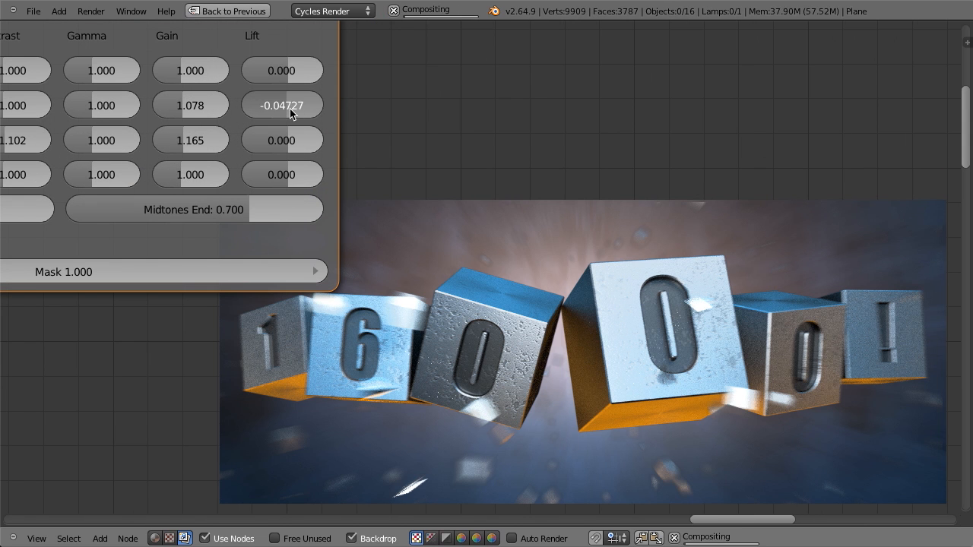
- Mute and unmute the Color Correction node to compare the image with and without the grading
{"action": "middle_click_drag", "start_coordinate": [282, 300], "coordinate": [448, 265]}
{"action": "scroll", "coordinate": [433, 285], "scroll_direction": "down", "scroll_amount": 4}
{"action": "key", "text": "m"}
{"action": "key", "text": "m"}
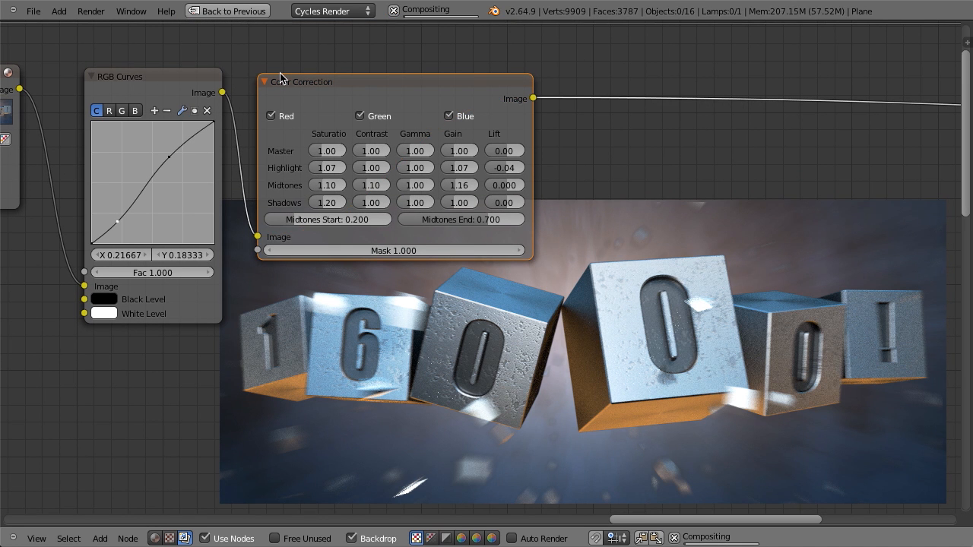
- Reduce the Color Correction midtones gain to 1.086, midtones saturation to 1.063 and highlights saturation to 1.055
{"action": "scroll", "coordinate": [433, 147], "scroll_direction": "up", "scroll_amount": 3}
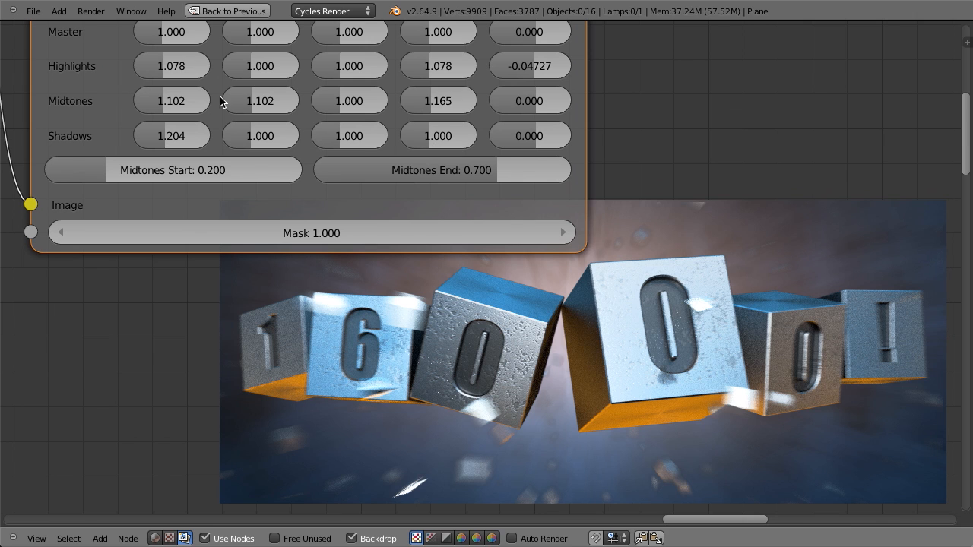
{"action": "left_click_drag", "start_coordinate": [462, 108], "coordinate": [449, 109]}
{"action": "middle_click_drag", "start_coordinate": [219, 130], "coordinate": [219, 154]}
{"action": "left_click_drag", "start_coordinate": [197, 130], "coordinate": [188, 129]}
{"action": "left_click_drag", "start_coordinate": [189, 86], "coordinate": [184, 85]}
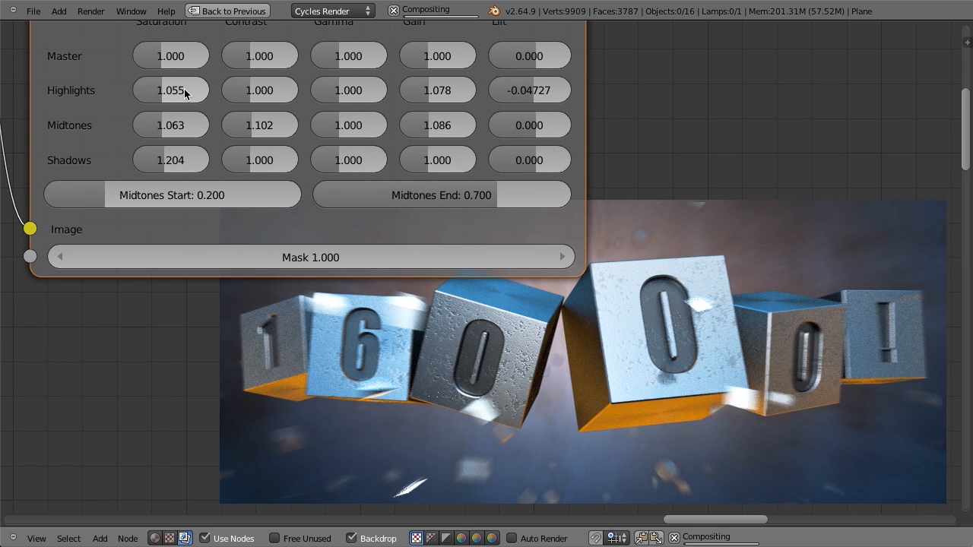
{"action": "scroll", "coordinate": [291, 174], "scroll_direction": "down", "scroll_amount": 10}
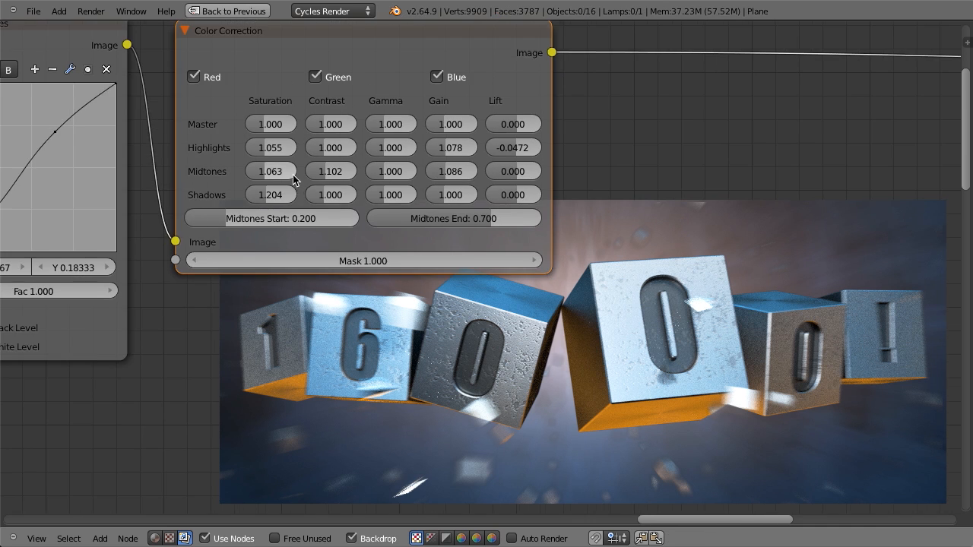
{"action": "middle_click_drag", "start_coordinate": [429, 260], "coordinate": [337, 274]}
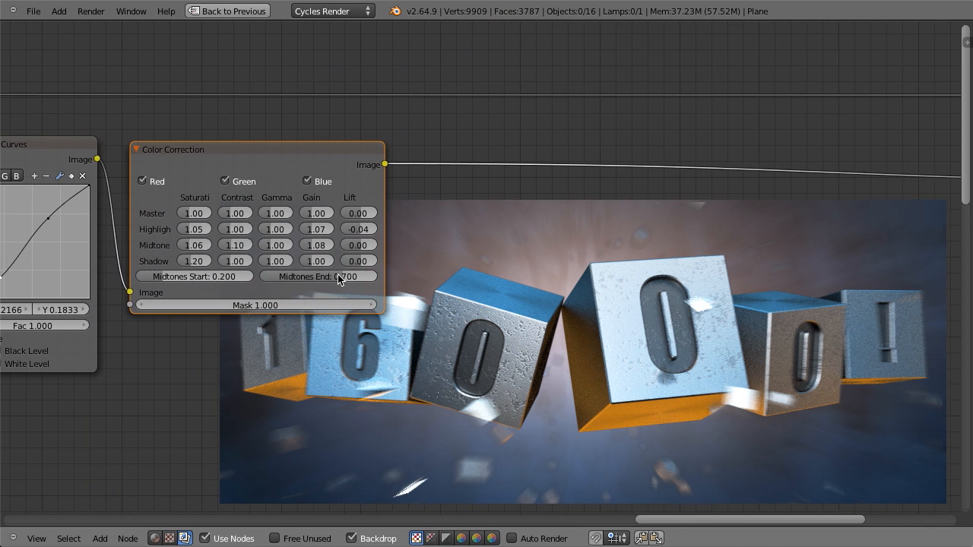
{"action": "scroll", "coordinate": [217, 251], "scroll_direction": "up", "scroll_amount": 2}
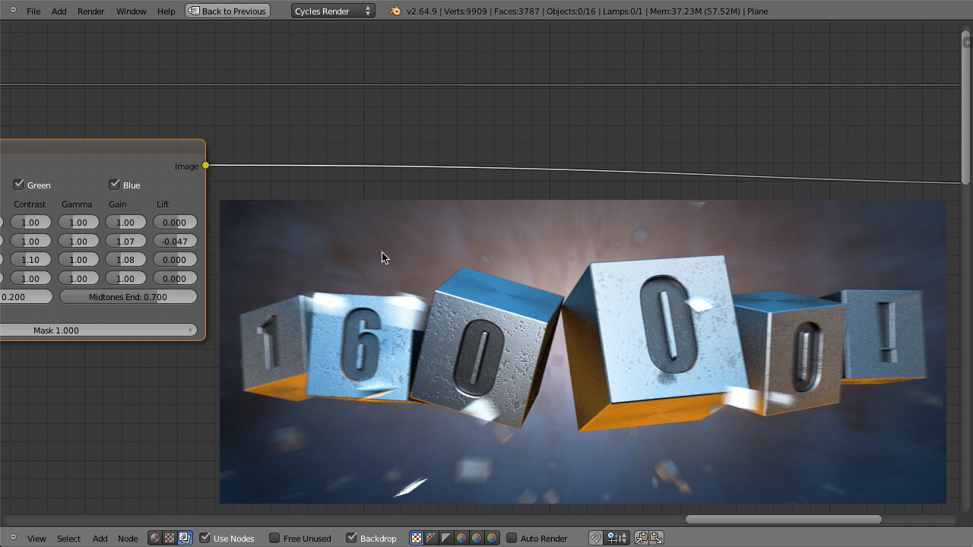
{"action": "key", "text": "shift+a"}
{"action": "mouse_move", "coordinate": [321, 274]}
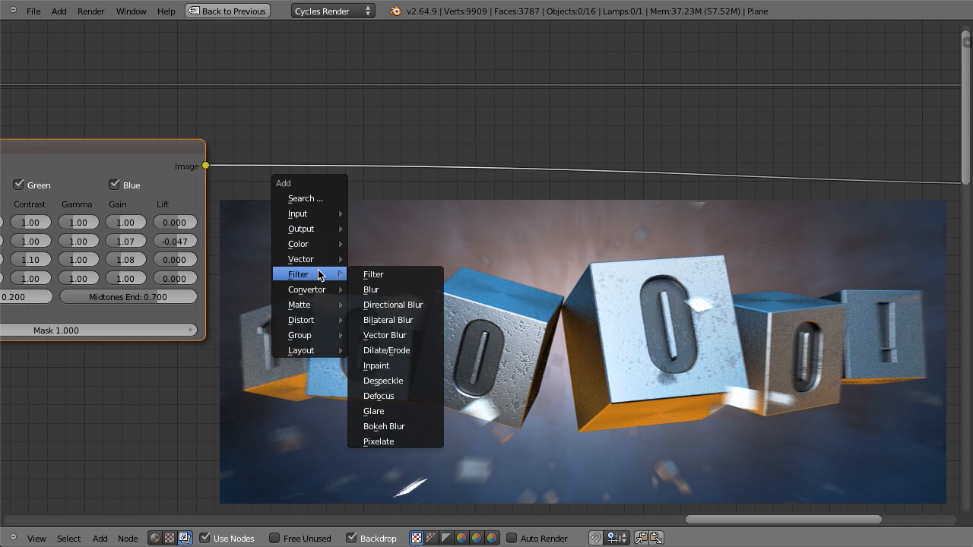
{"action": "left_click", "coordinate": [381, 286]}
{"action": "key", "text": "x"}
- Insert a Filter node on the link after the Color Correction node and set its type to Sharpen
{"action": "key", "text": "shift+a"}
{"action": "mouse_move", "coordinate": [402, 264]}
{"action": "left_click", "coordinate": [441, 267]}
{"action": "left_click", "coordinate": [230, 173]}
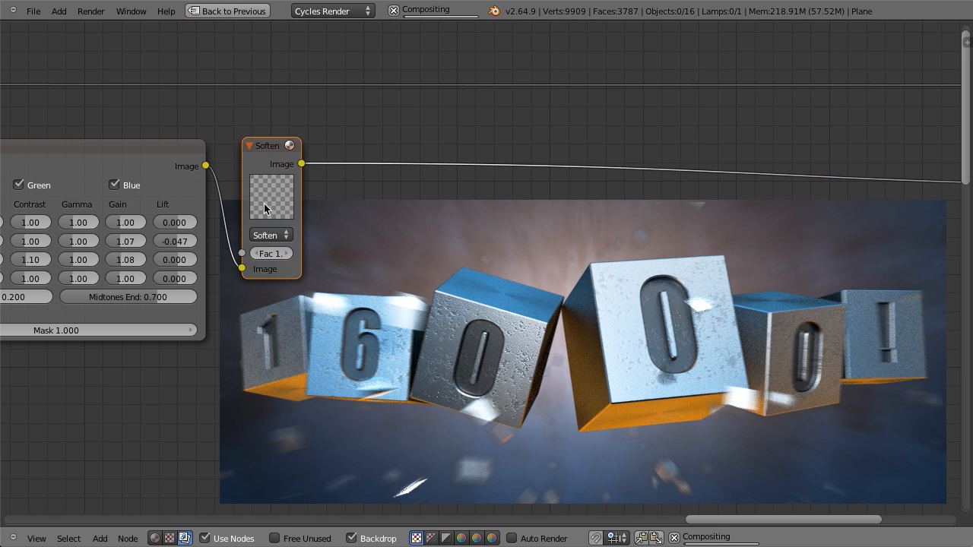
{"action": "left_click", "coordinate": [275, 235]}
{"action": "left_click", "coordinate": [279, 183]}
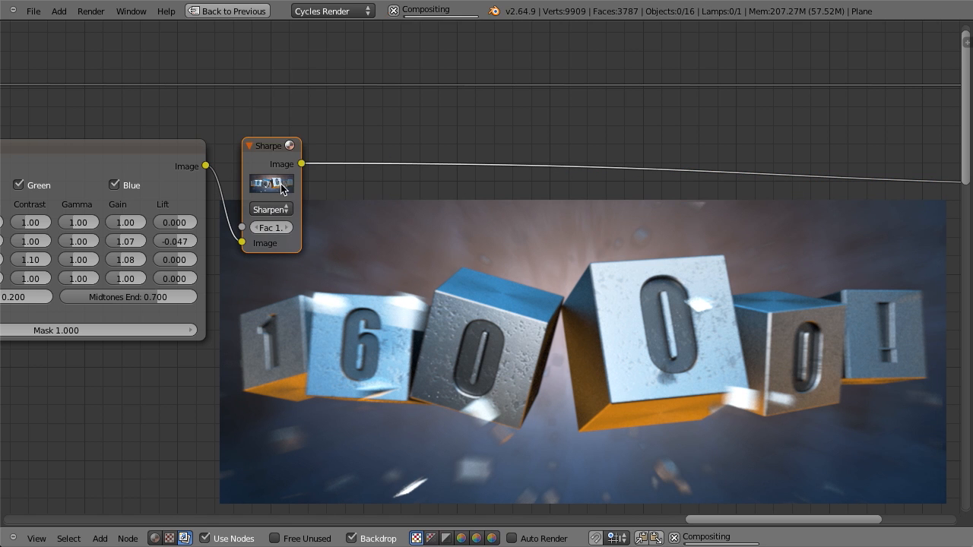
- Set the Sharpen filter's factor to 0.05 and raise it to 0.1
{"action": "scroll", "coordinate": [287, 217], "scroll_direction": "up", "scroll_amount": 2}
{"action": "middle_click_drag", "start_coordinate": [254, 231], "coordinate": [279, 233]}
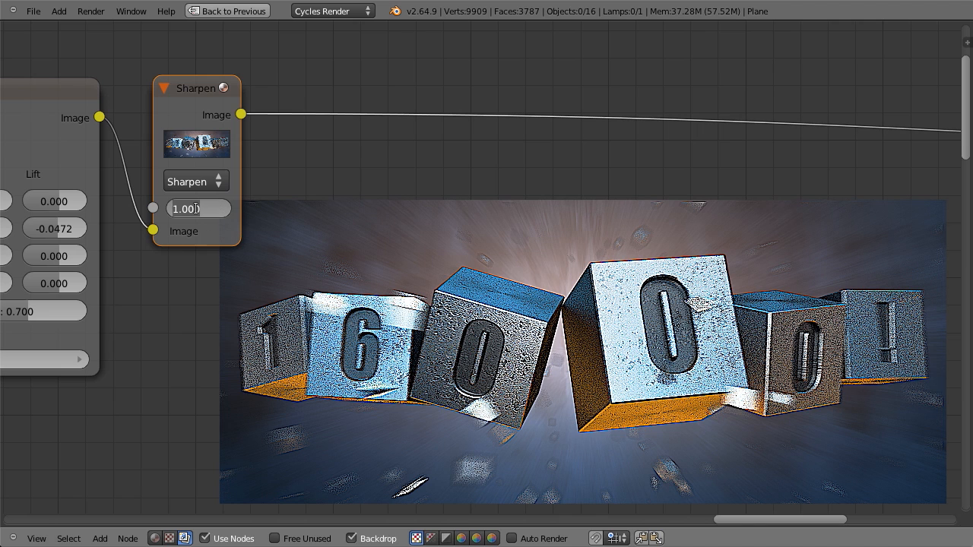
{"action": "key", "text": "BackSpace"}
{"action": "type", "text": ".05"}
{"action": "key", "text": "Return"}
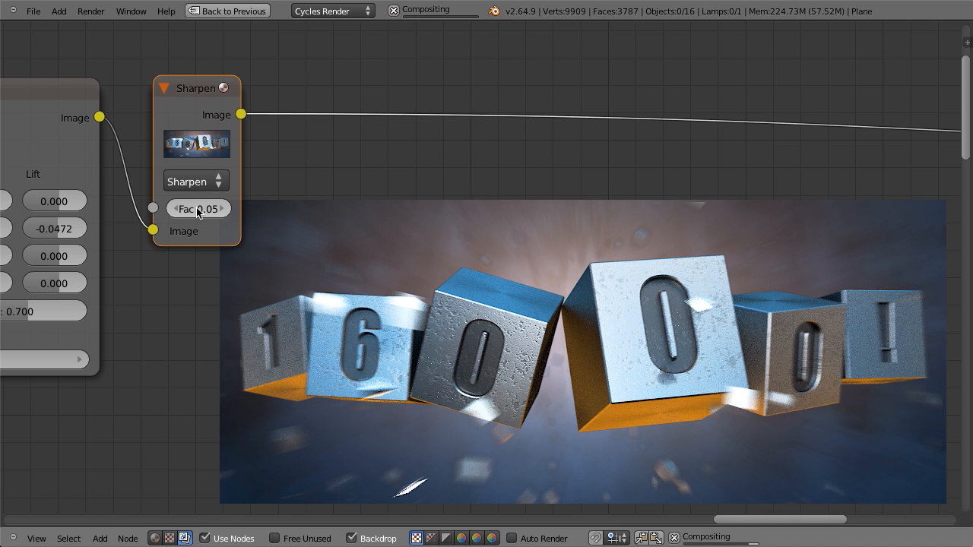
{"action": "left_click", "coordinate": [196, 208]}
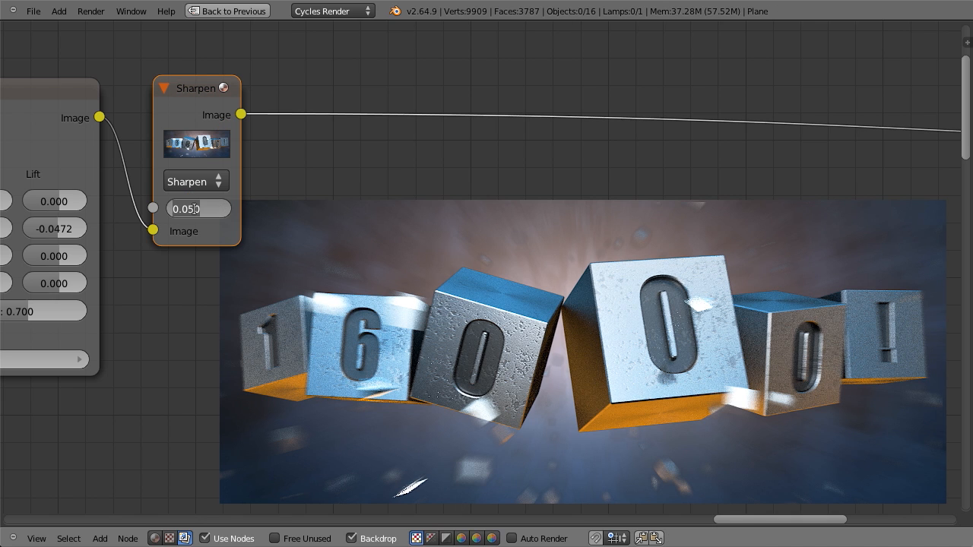
{"action": "type", "text": ".1"}
{"action": "key", "text": "Return"}
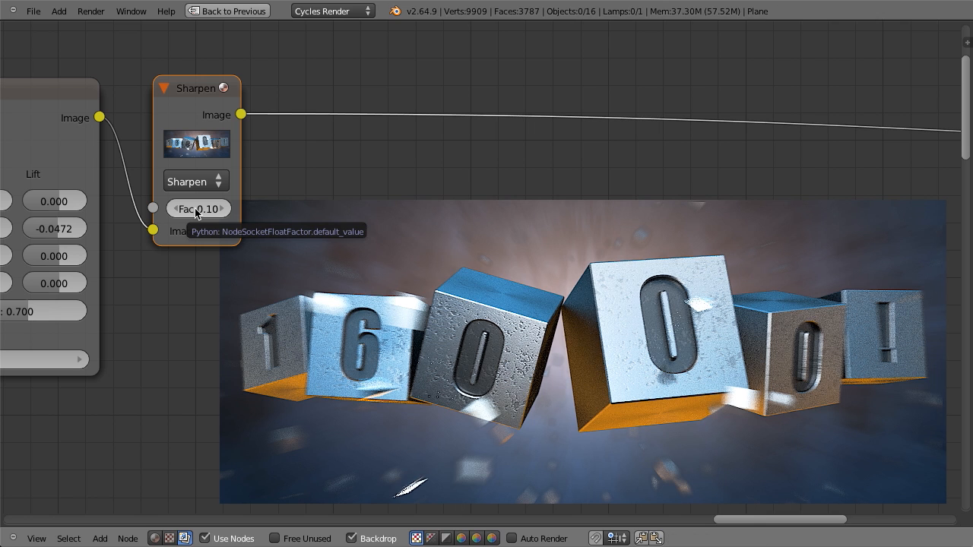
- Insert a Glare node on the link between the Sharpen filter and the Viewer, placing it below the link
{"action": "scroll", "coordinate": [312, 219], "scroll_direction": "down", "scroll_amount": 2}
{"action": "middle_click_drag", "start_coordinate": [321, 217], "coordinate": [287, 221]}
{"action": "key", "text": "a"}
{"action": "scroll", "coordinate": [357, 227], "scroll_direction": "down", "scroll_amount": 8}
{"action": "middle_click_drag", "start_coordinate": [392, 231], "coordinate": [272, 201]}
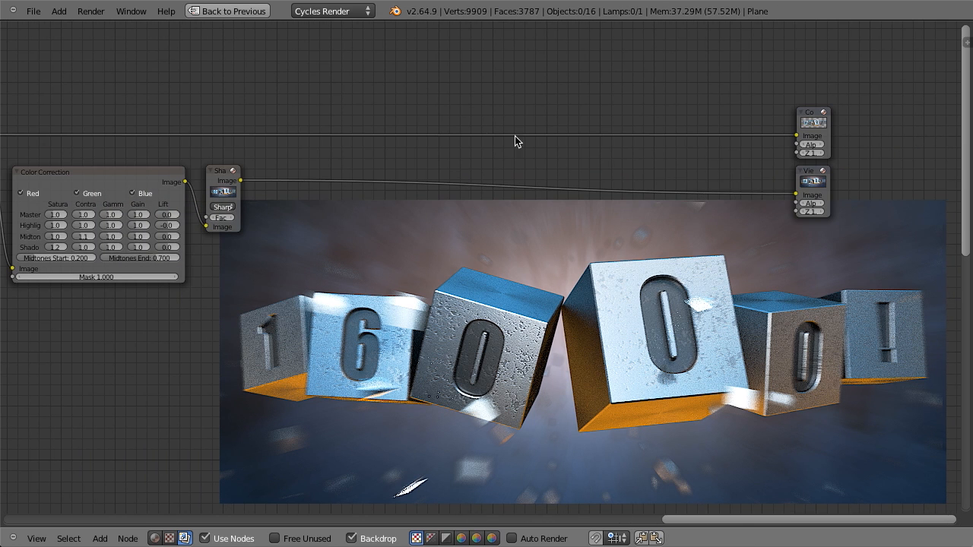
{"action": "scroll", "coordinate": [331, 272], "scroll_direction": "up", "scroll_amount": 2}
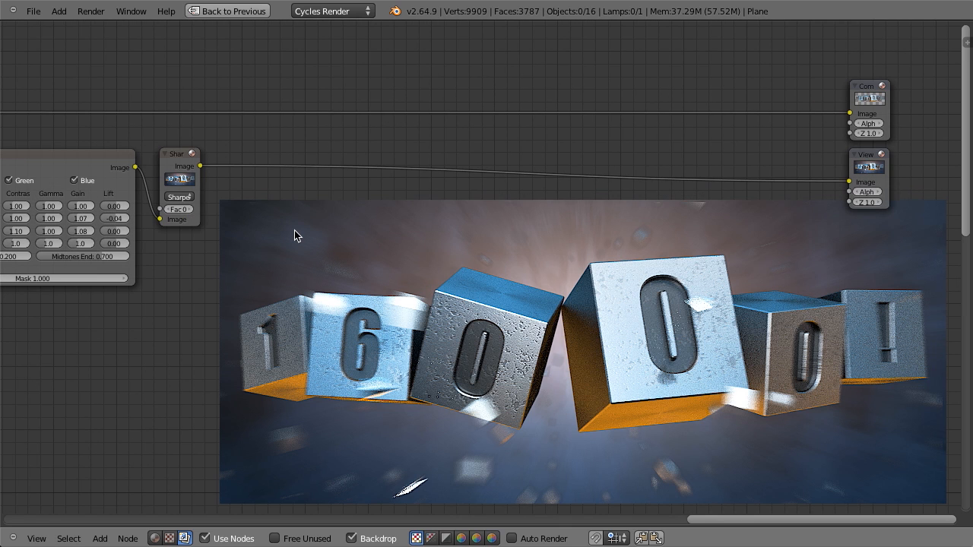
{"action": "key", "text": "shift+a"}
{"action": "mouse_move", "coordinate": [294, 232]}
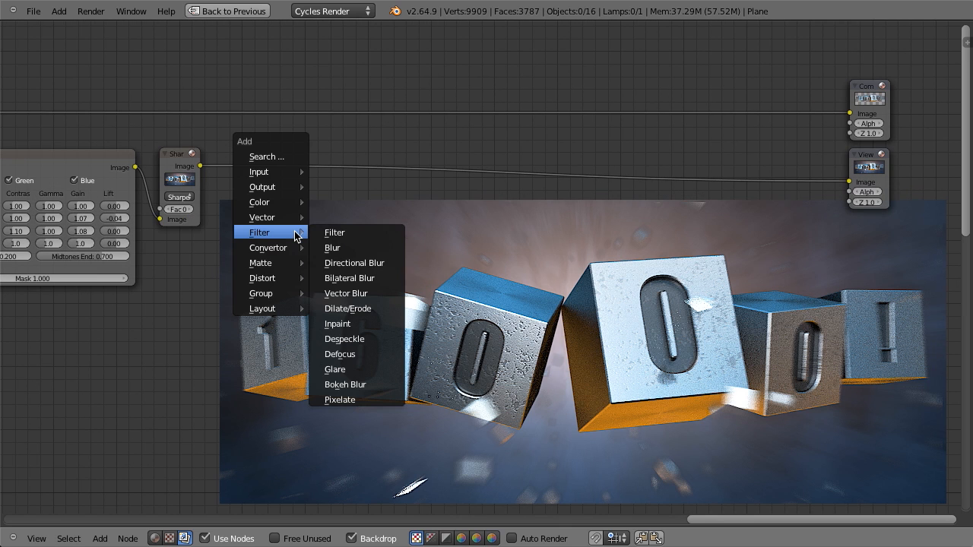
{"action": "left_click", "coordinate": [345, 370]}
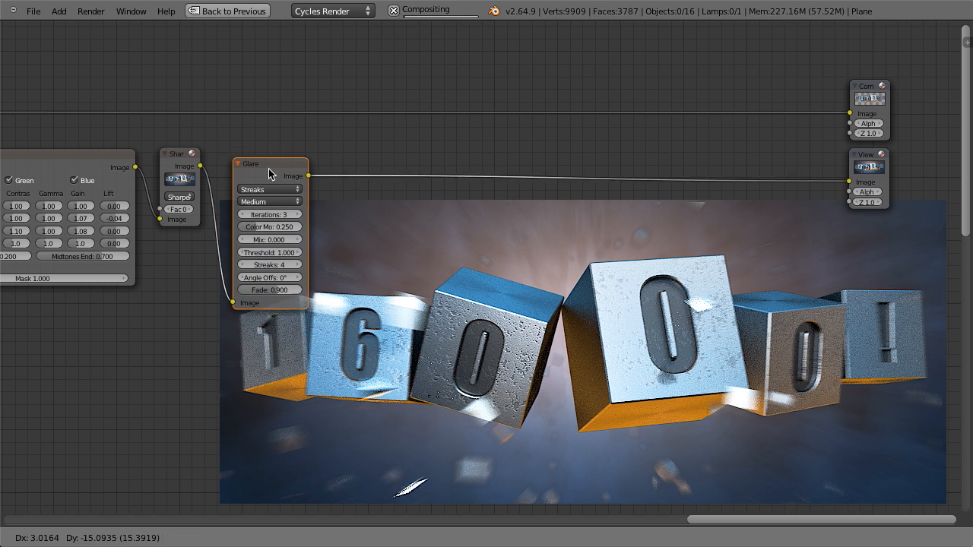
{"action": "left_click", "coordinate": [281, 264]}
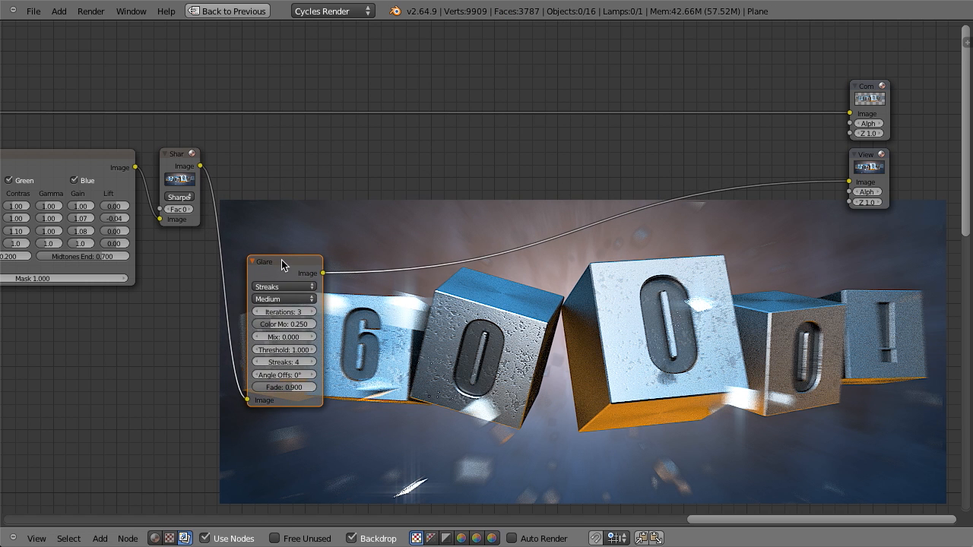
- Set the Glare node to Ghosts with a mix of 1.000 and a threshold of 0.600
{"action": "scroll", "coordinate": [296, 274], "scroll_direction": "up", "scroll_amount": 2}
{"action": "left_click", "coordinate": [211, 296]}
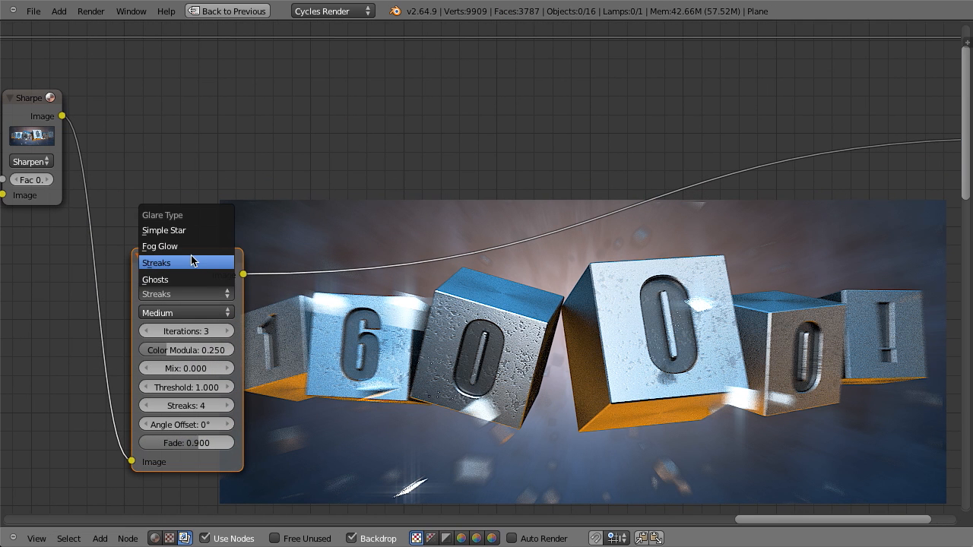
{"action": "left_click", "coordinate": [175, 279]}
{"action": "middle_click_drag", "start_coordinate": [334, 313], "coordinate": [268, 243]}
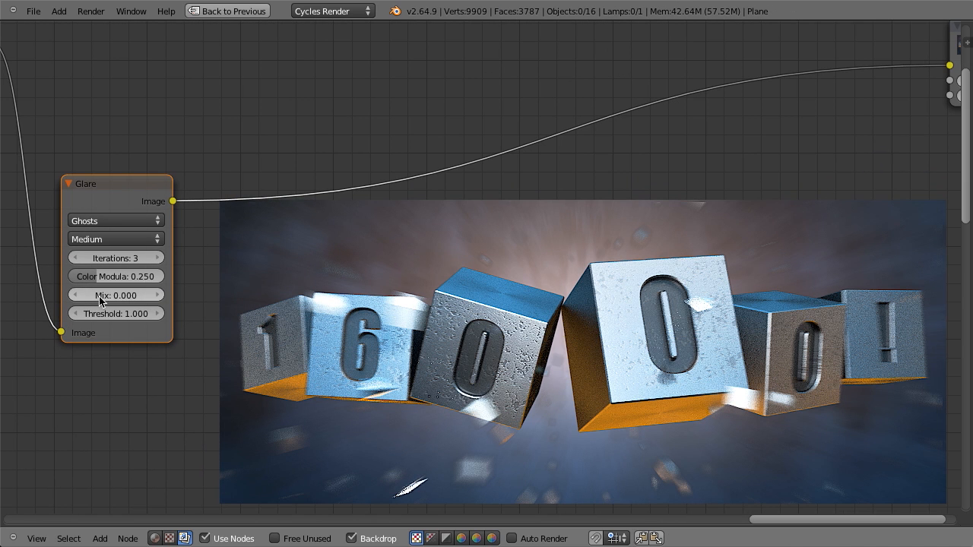
{"action": "left_click_drag", "start_coordinate": [88, 299], "coordinate": [113, 298]}
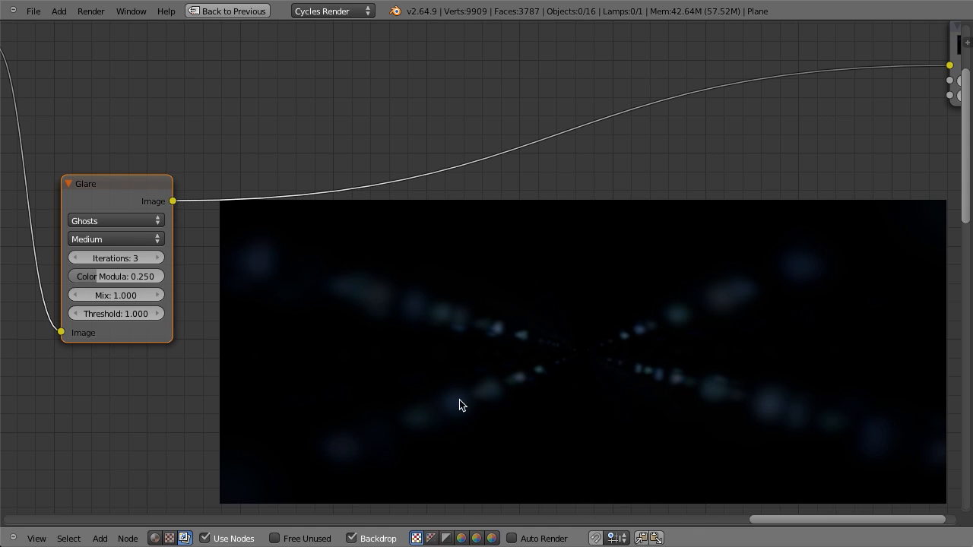
{"action": "left_click_drag", "start_coordinate": [78, 317], "coordinate": [71, 311]}
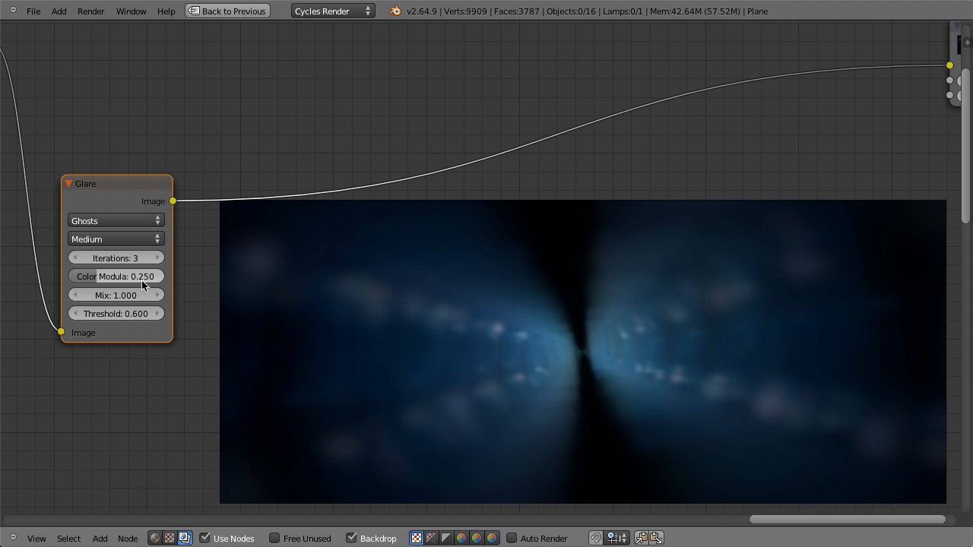
- Try 5 iterations and High quality on the Ghosts glare, restoring 3 iterations and Medium quality
{"action": "left_click", "coordinate": [154, 258]}
{"action": "left_click", "coordinate": [155, 258]}
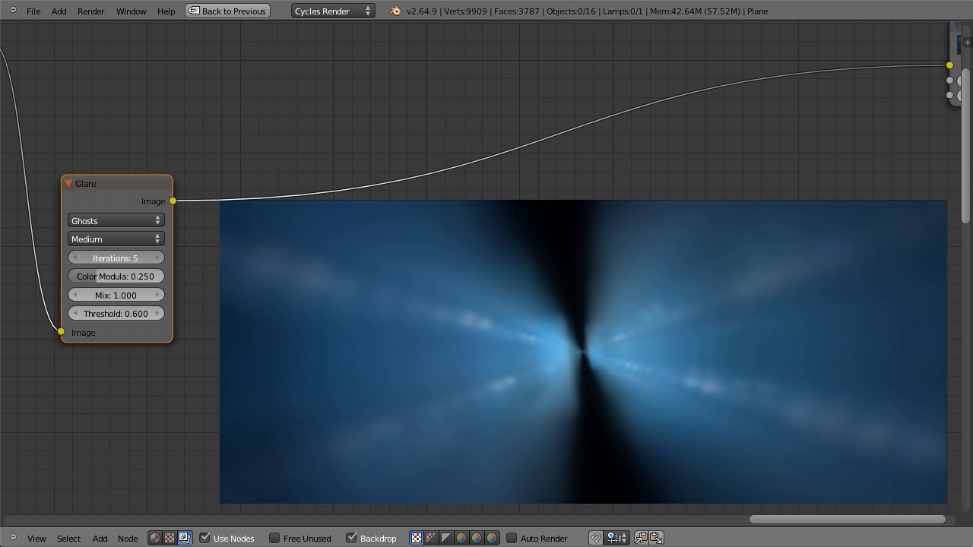
{"action": "left_click", "coordinate": [77, 259]}
{"action": "left_click", "coordinate": [77, 258]}
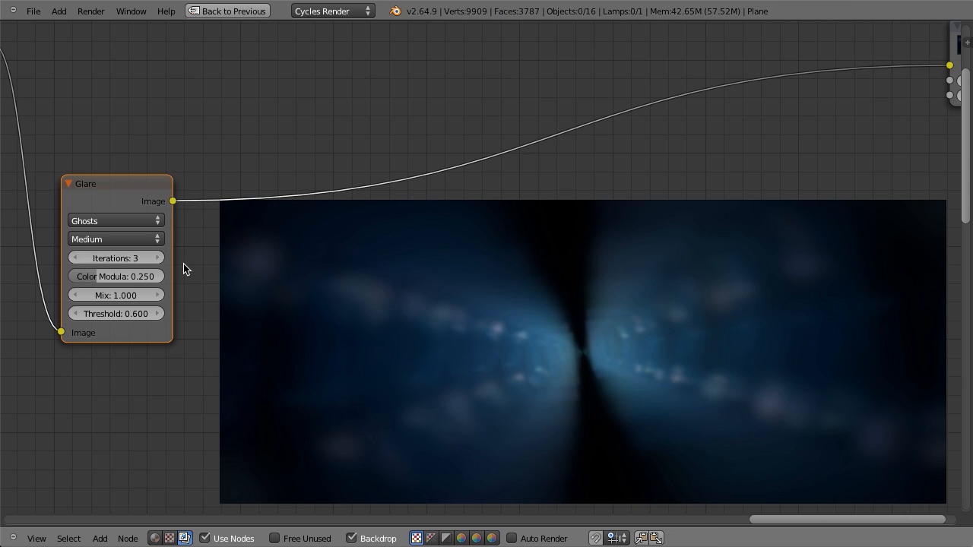
{"action": "left_click", "coordinate": [137, 238]}
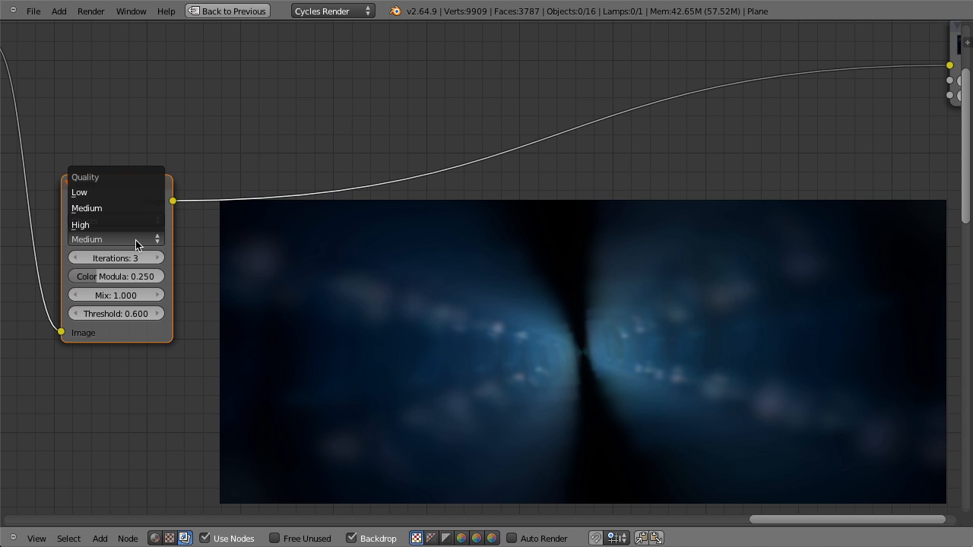
{"action": "left_click", "coordinate": [121, 227]}
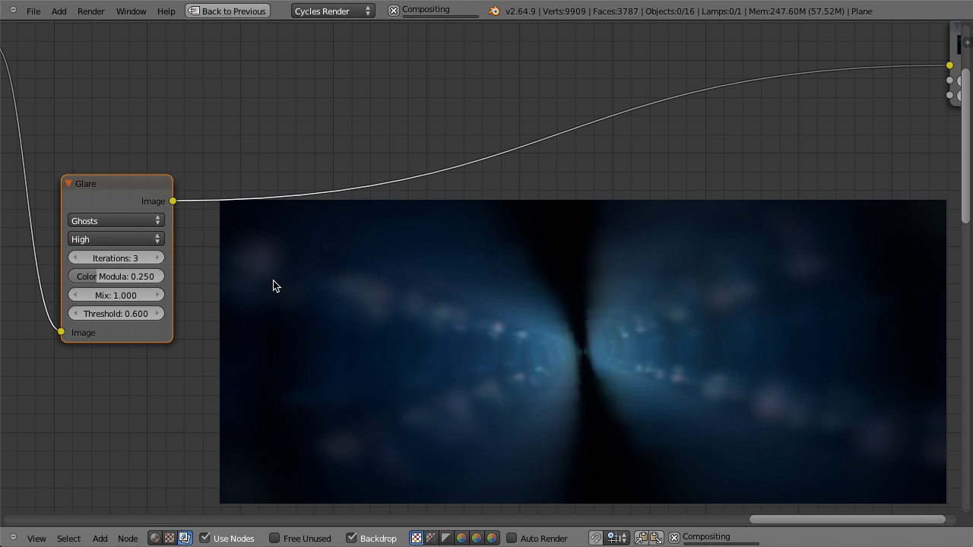
{"action": "left_click", "coordinate": [127, 238]}
{"action": "left_click", "coordinate": [124, 208]}
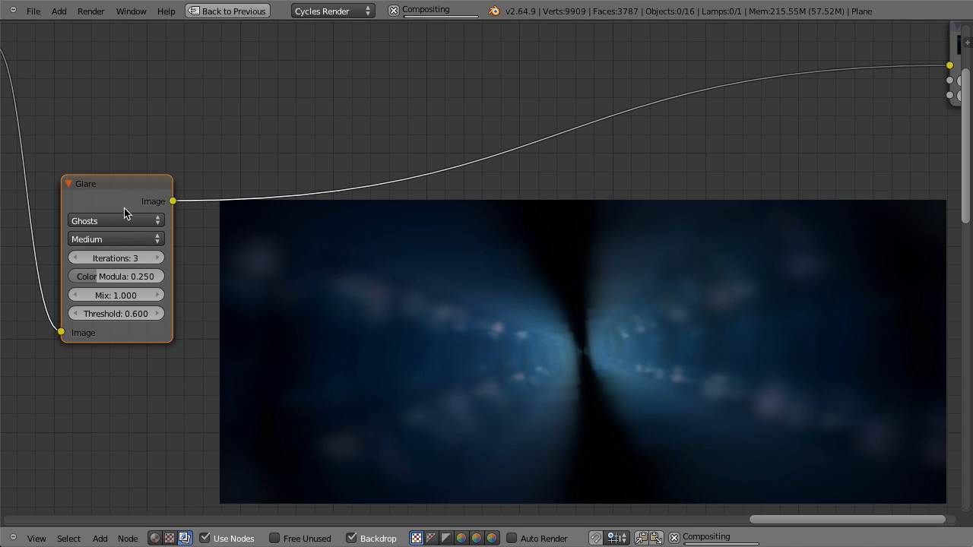
- Duplicate the Ghosts Glare node below the original and feed it the Sharpen filter's image output
{"action": "scroll", "coordinate": [379, 242], "scroll_direction": "down", "scroll_amount": 2}
{"action": "scroll", "coordinate": [372, 257], "scroll_direction": "up", "scroll_amount": 1}
{"action": "middle_click_drag", "start_coordinate": [372, 257], "coordinate": [312, 268]}
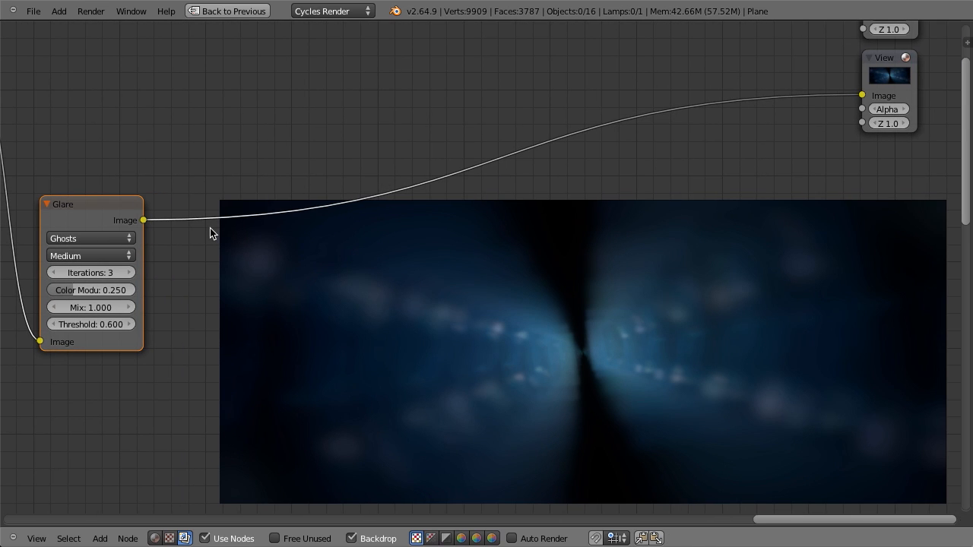
{"action": "middle_click_drag", "start_coordinate": [175, 231], "coordinate": [374, 186]}
{"action": "key", "text": "shift+d"}
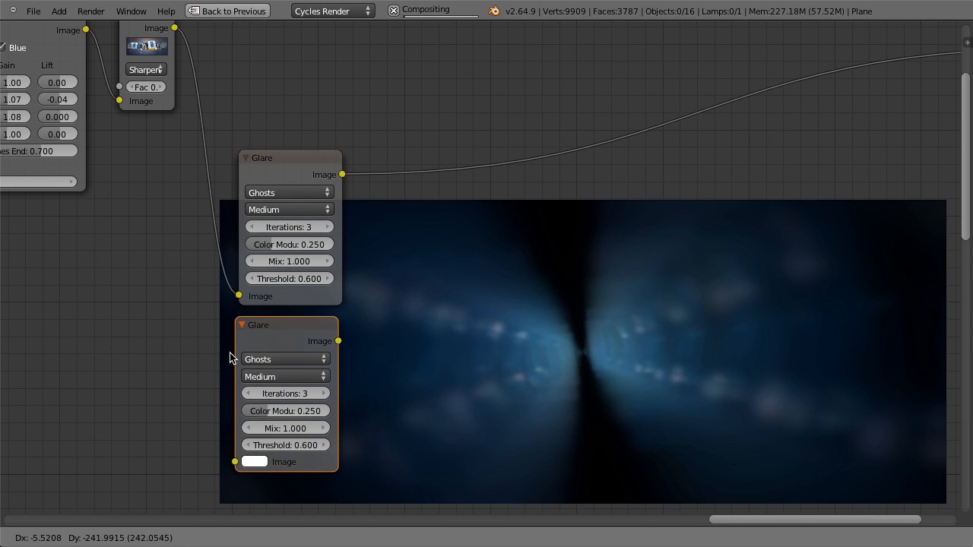
{"action": "left_click", "coordinate": [235, 352]}
{"action": "left_click_drag", "start_coordinate": [175, 28], "coordinate": [239, 461]}
- Change the duplicated Glare node to Fog Glow with a size of 9 and route its output to the Viewer
{"action": "left_click", "coordinate": [278, 363]}
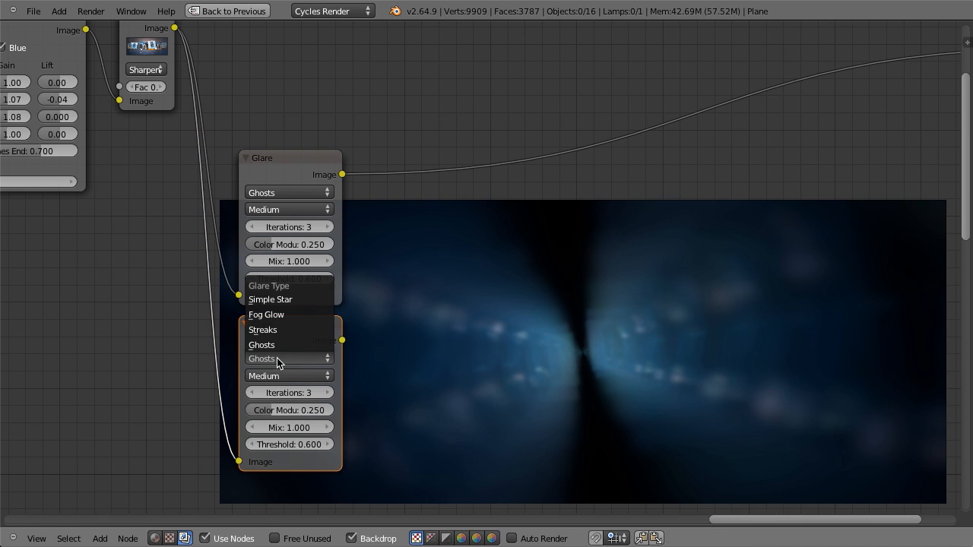
{"action": "left_click", "coordinate": [285, 320]}
{"action": "left_click", "coordinate": [304, 340], "text": "ctrl+shift"}
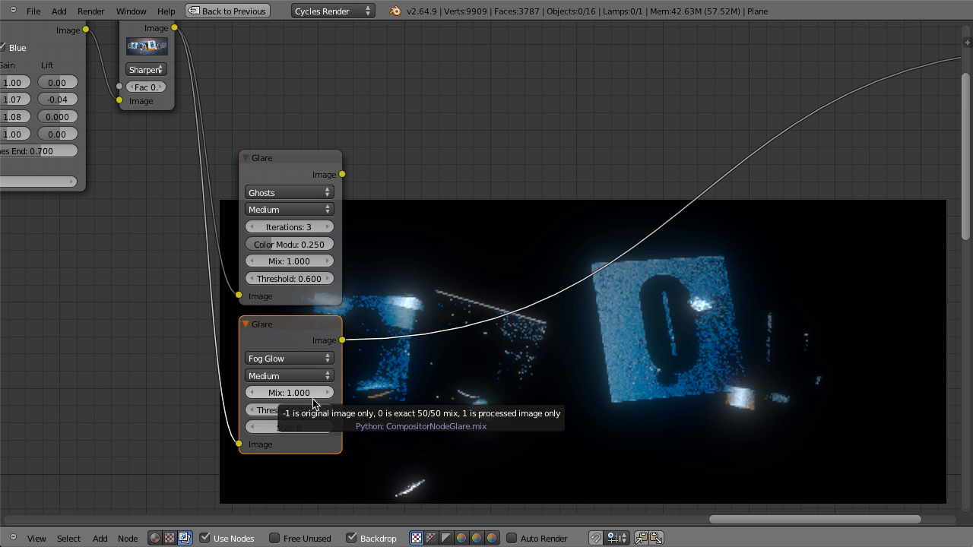
{"action": "left_click", "coordinate": [326, 428]}
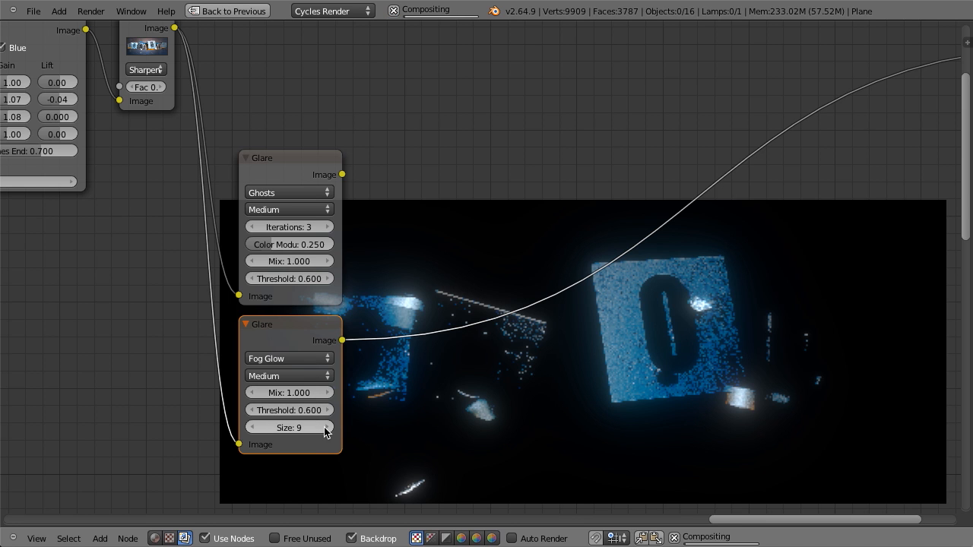
{"action": "scroll", "coordinate": [403, 339], "scroll_direction": "down", "scroll_amount": 6}
{"action": "middle_click_drag", "start_coordinate": [427, 340], "coordinate": [334, 353]}
{"action": "scroll", "coordinate": [356, 303], "scroll_direction": "up", "scroll_amount": 3}
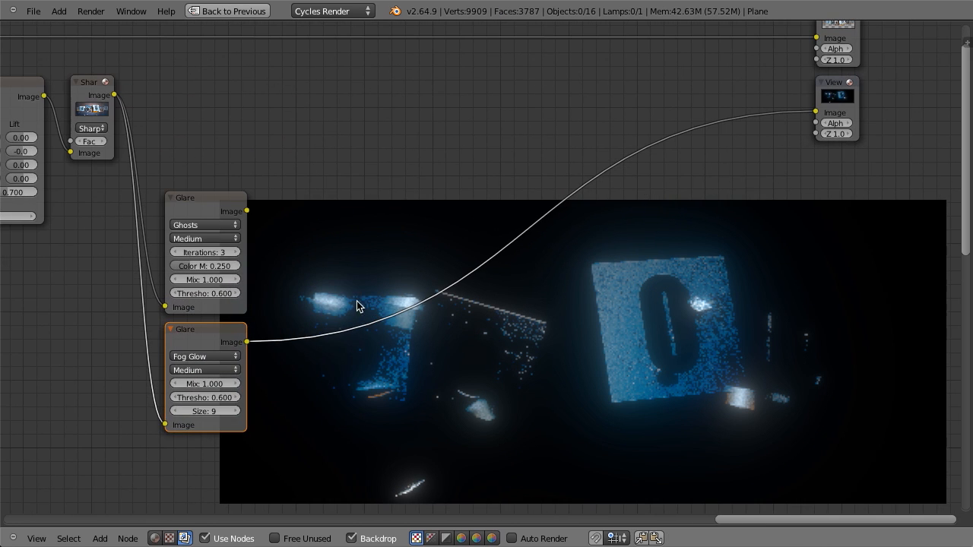
- Add a Mix node set to Add, combining the Sharpen filter's image with the Ghosts Glare output
{"action": "middle_click_drag", "start_coordinate": [357, 300], "coordinate": [358, 319]}
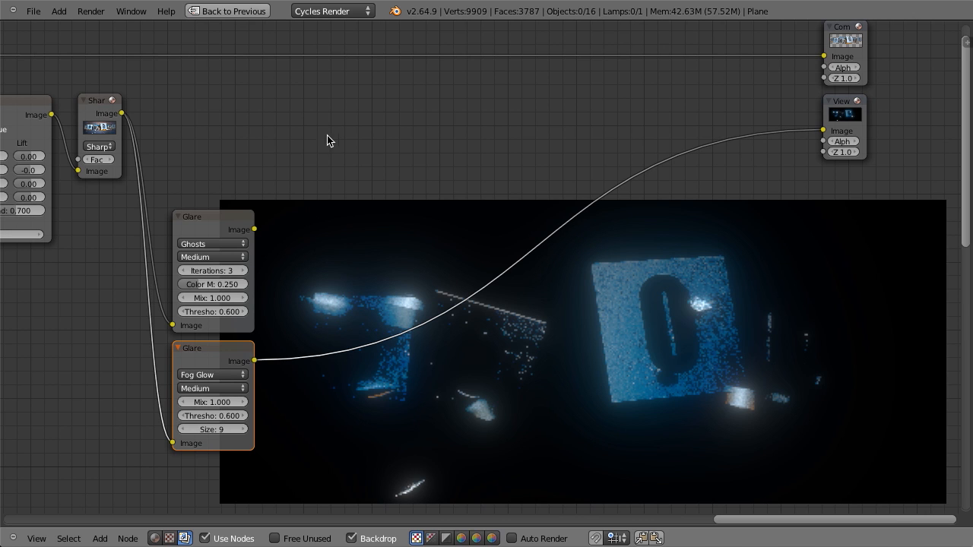
{"action": "key", "text": "shift+a"}
{"action": "mouse_move", "coordinate": [335, 142]}
{"action": "mouse_move", "coordinate": [315, 108]}
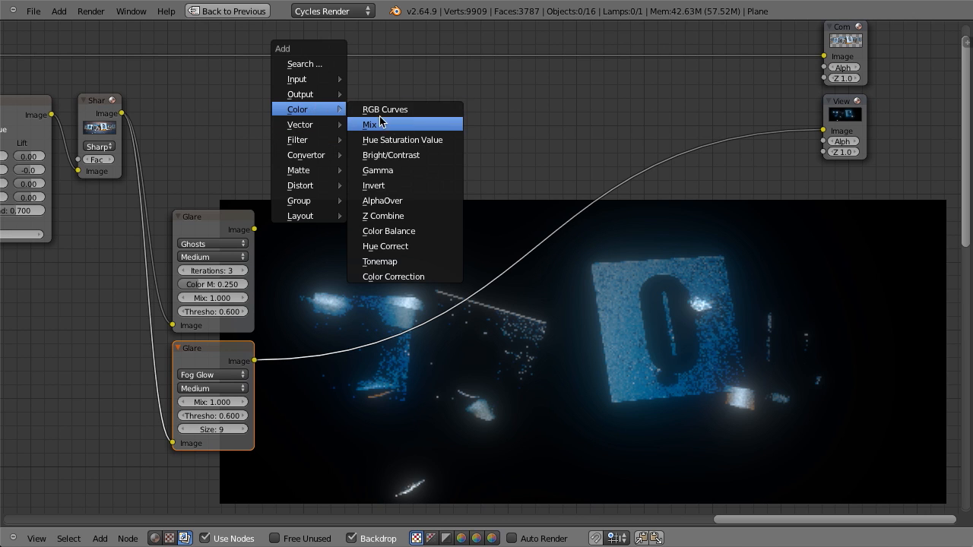
{"action": "left_click", "coordinate": [392, 125]}
{"action": "left_click_drag", "start_coordinate": [122, 113], "coordinate": [372, 201]}
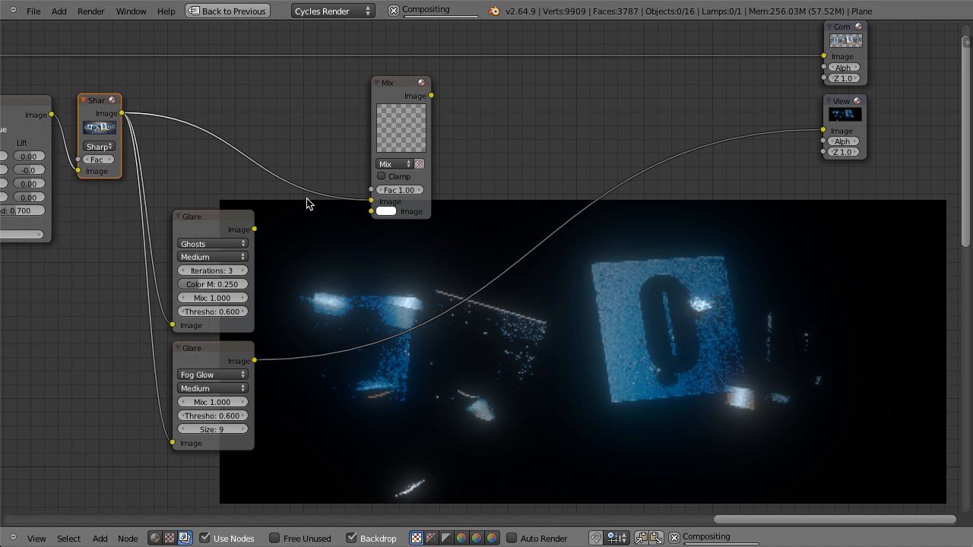
{"action": "left_click_drag", "start_coordinate": [255, 230], "coordinate": [373, 182]}
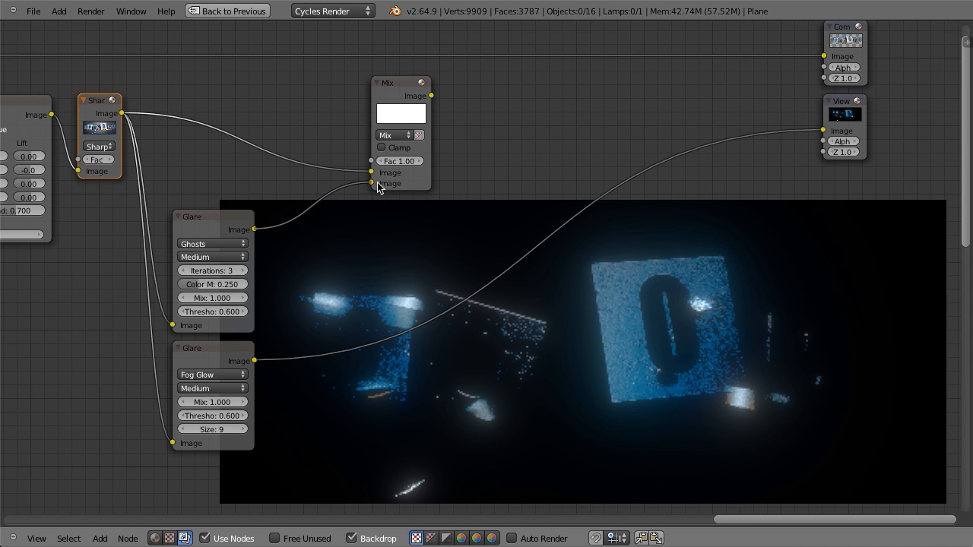
{"action": "left_click", "coordinate": [405, 136]}
{"action": "left_click", "coordinate": [387, 159]}
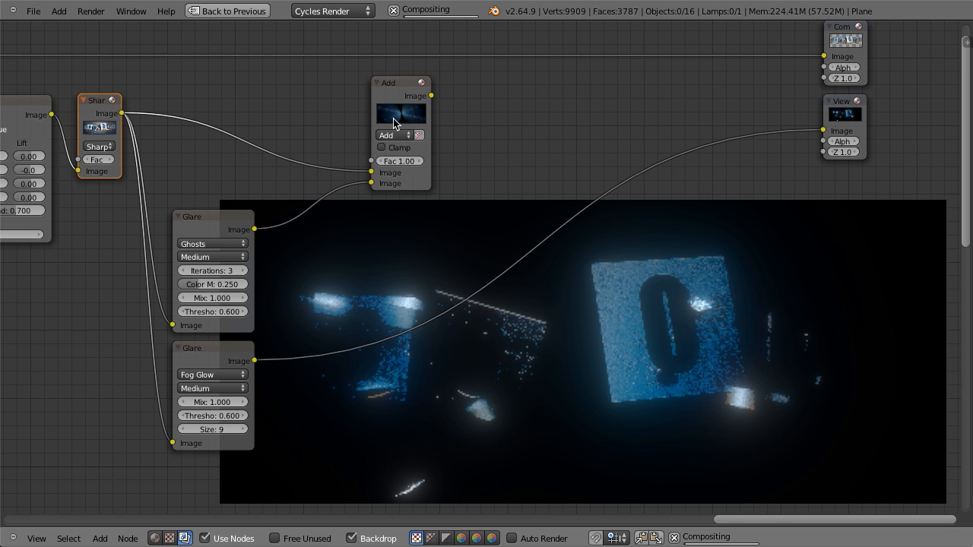
- Show the Add node's result in the Viewer and set its factor to 0.500
{"action": "left_click", "coordinate": [395, 95], "text": "ctrl+shift"}
{"action": "scroll", "coordinate": [478, 188], "scroll_direction": "up", "scroll_amount": 4}
{"action": "middle_click_drag", "start_coordinate": [410, 171], "coordinate": [406, 207]}
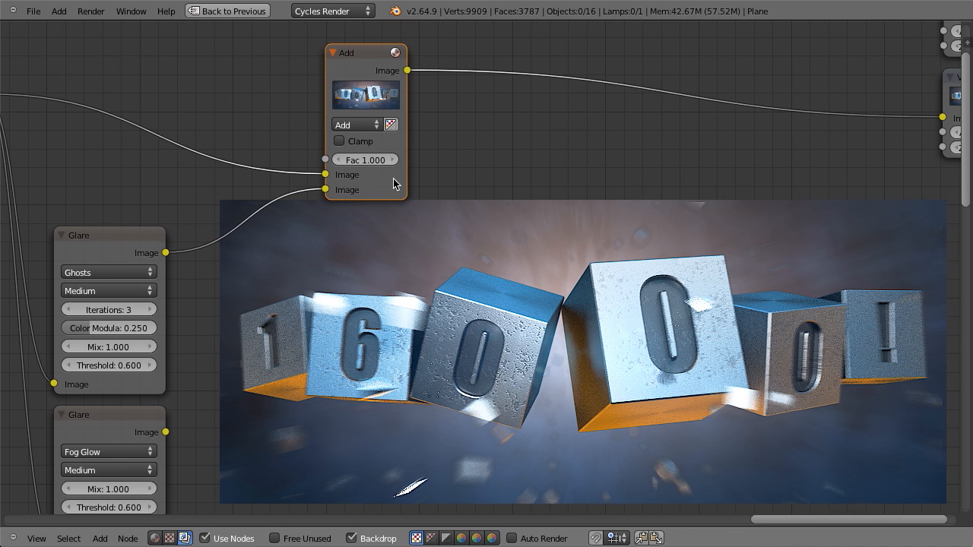
{"action": "left_click_drag", "start_coordinate": [385, 160], "coordinate": [548, 161]}
{"action": "left_click_drag", "start_coordinate": [387, 161], "coordinate": [228, 160]}
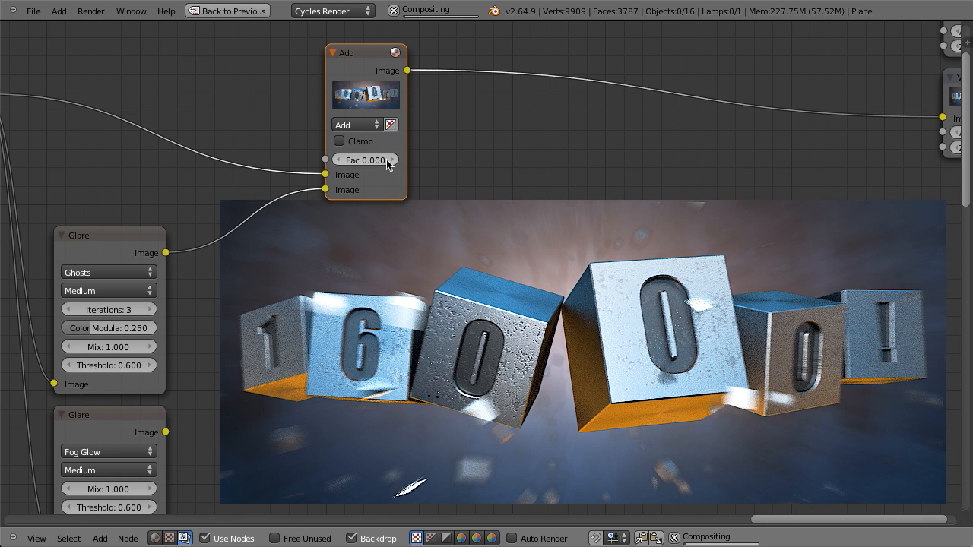
{"action": "left_click", "coordinate": [394, 161]}
{"action": "left_click", "coordinate": [394, 160]}
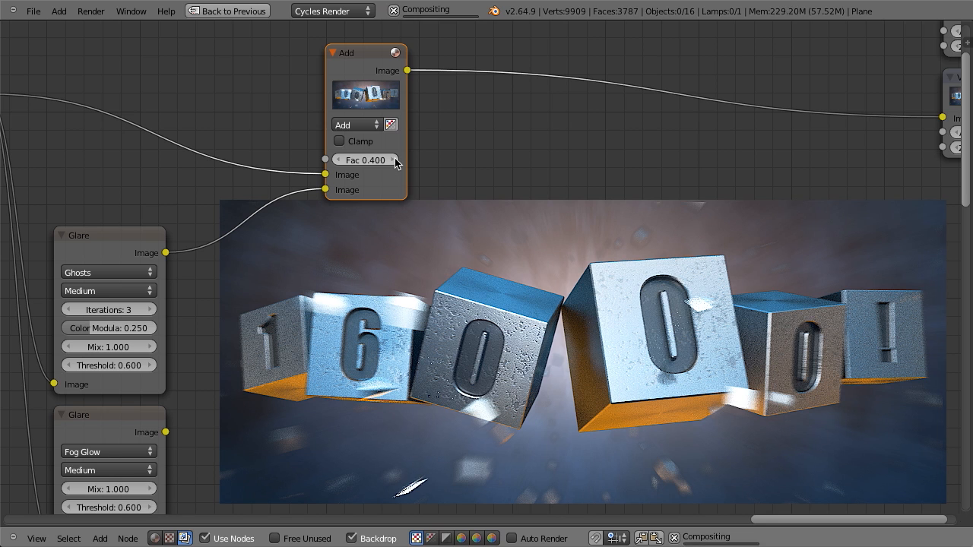
{"action": "key", "text": "Home"}
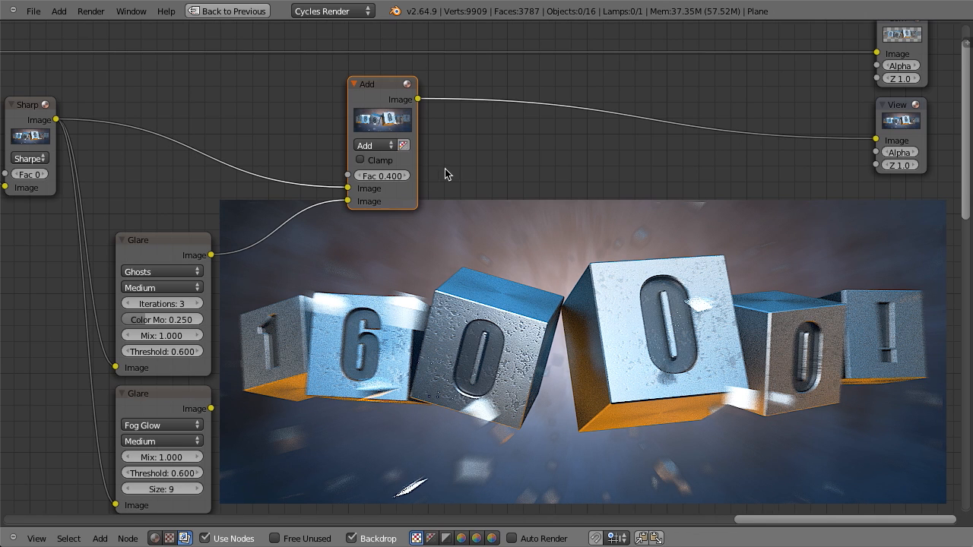
{"action": "left_click", "coordinate": [403, 177]}
- Duplicate the Add node, insert the copy between the first one and the Viewer, and feed the Fog Glow output into its second image input
{"action": "left_click_drag", "start_coordinate": [366, 89], "coordinate": [348, 78]}
{"action": "middle_click_drag", "start_coordinate": [429, 118], "coordinate": [401, 119]}
{"action": "key", "text": "shift+d"}
{"action": "key", "text": "x"}
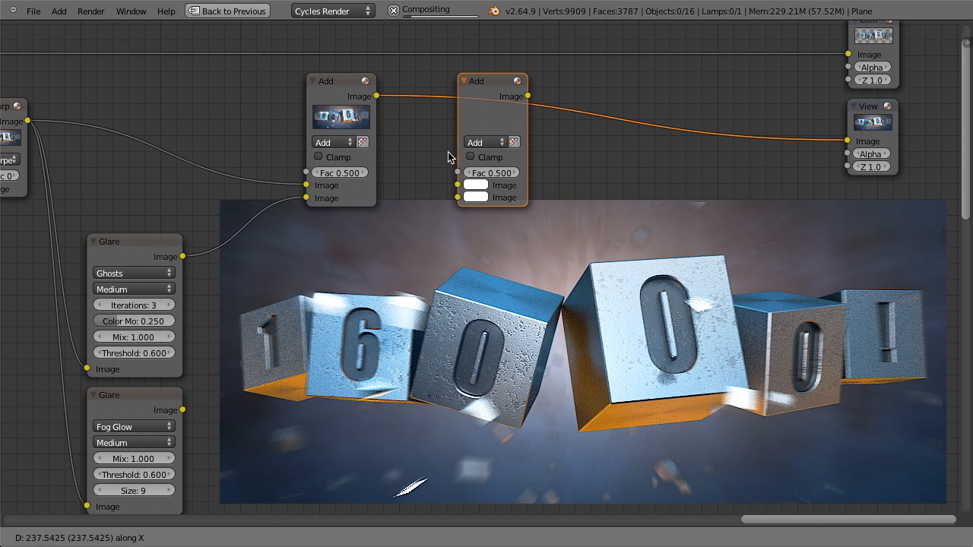
{"action": "left_click", "coordinate": [448, 157]}
{"action": "left_click_drag", "start_coordinate": [183, 411], "coordinate": [458, 198]}
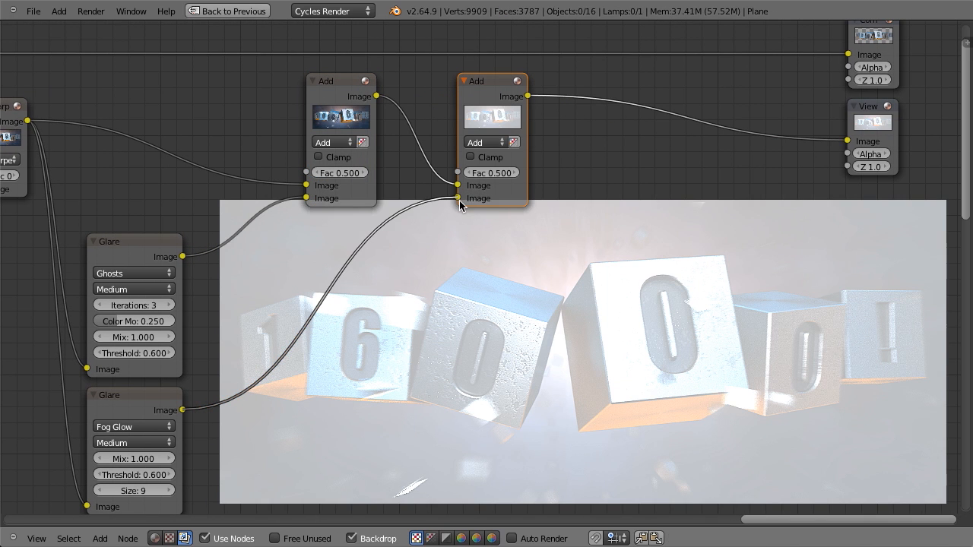
{"action": "middle_click_drag", "start_coordinate": [501, 228], "coordinate": [424, 257]}
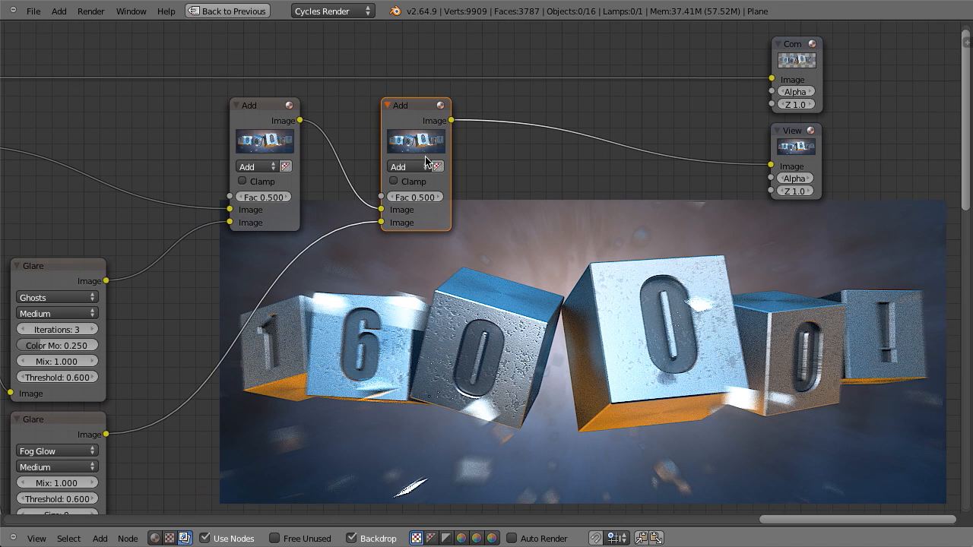
- Compare the first and second Add nodes in the Viewer and set the second one's factor to 0.800
{"action": "left_click_drag", "start_coordinate": [416, 112], "coordinate": [403, 111]}
{"action": "left_click", "coordinate": [253, 110]}
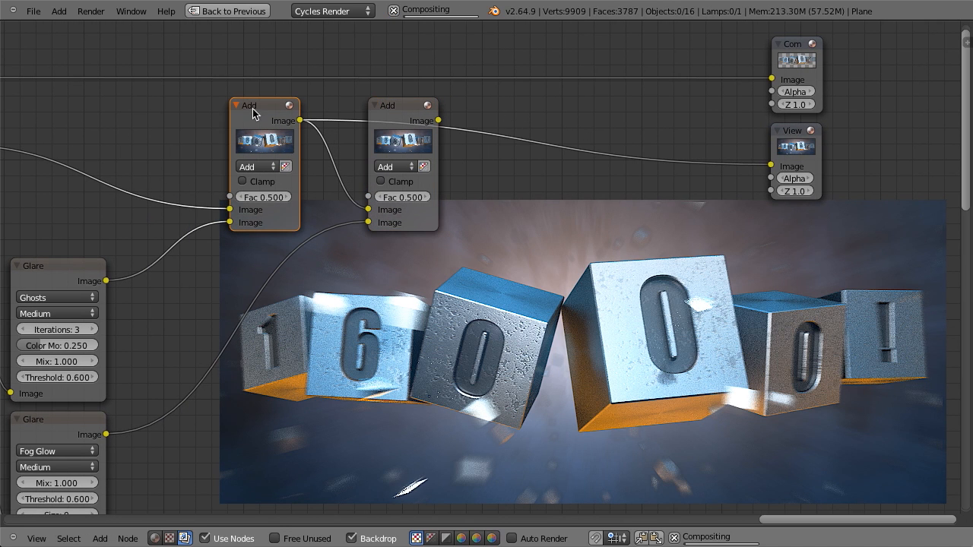
{"action": "left_click", "coordinate": [410, 110]}
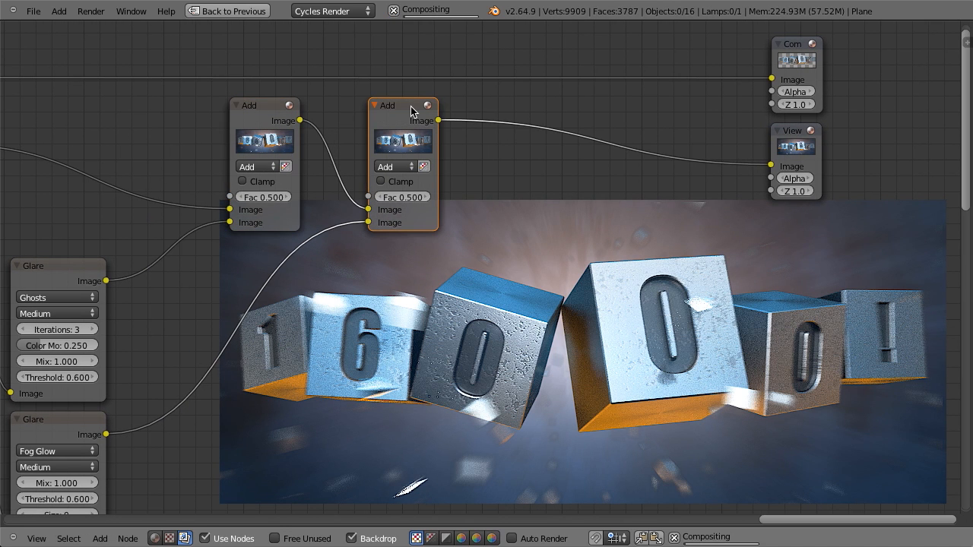
{"action": "left_click", "coordinate": [430, 198]}
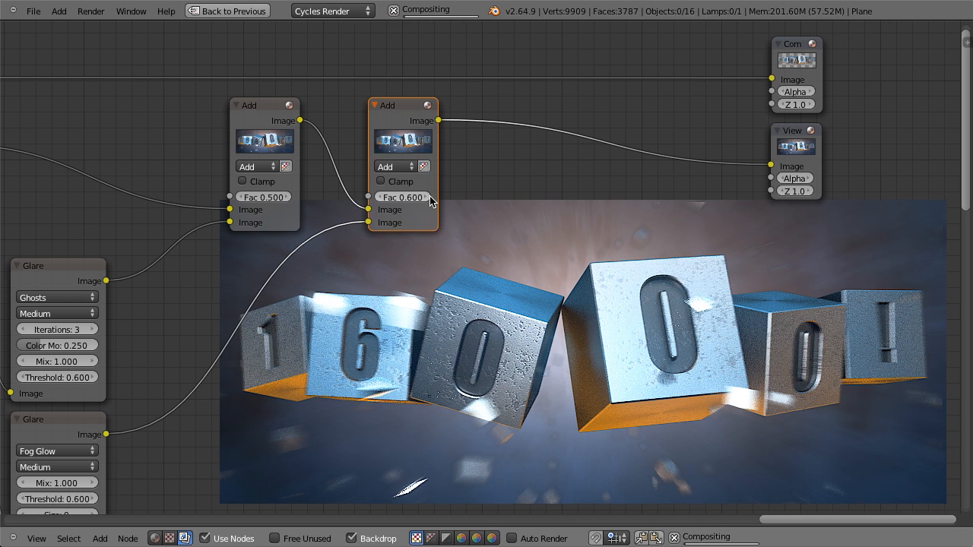
{"action": "left_click", "coordinate": [430, 198]}
{"action": "left_click", "coordinate": [430, 198]}
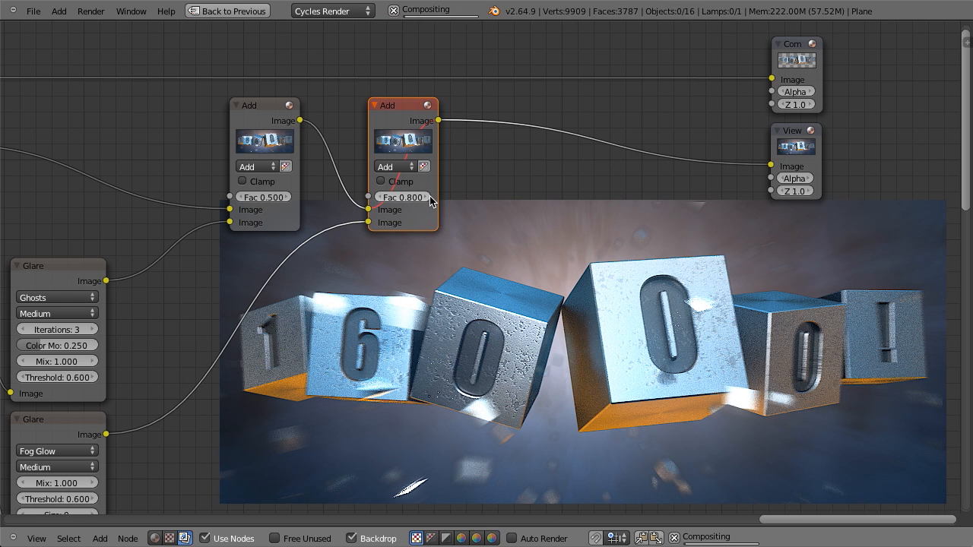
- Set the Fog Glow Glare node's threshold to 0.500 and lower the second Add node's factor slightly
{"action": "scroll", "coordinate": [415, 264], "scroll_direction": "down", "scroll_amount": 2}
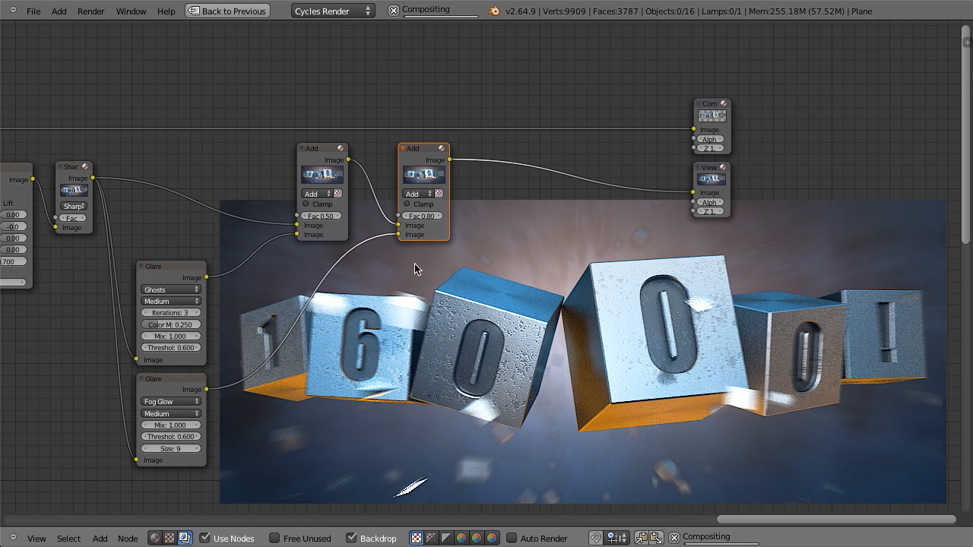
{"action": "scroll", "coordinate": [414, 264], "scroll_direction": "up", "scroll_amount": 1}
{"action": "middle_click_drag", "start_coordinate": [382, 313], "coordinate": [445, 277]}
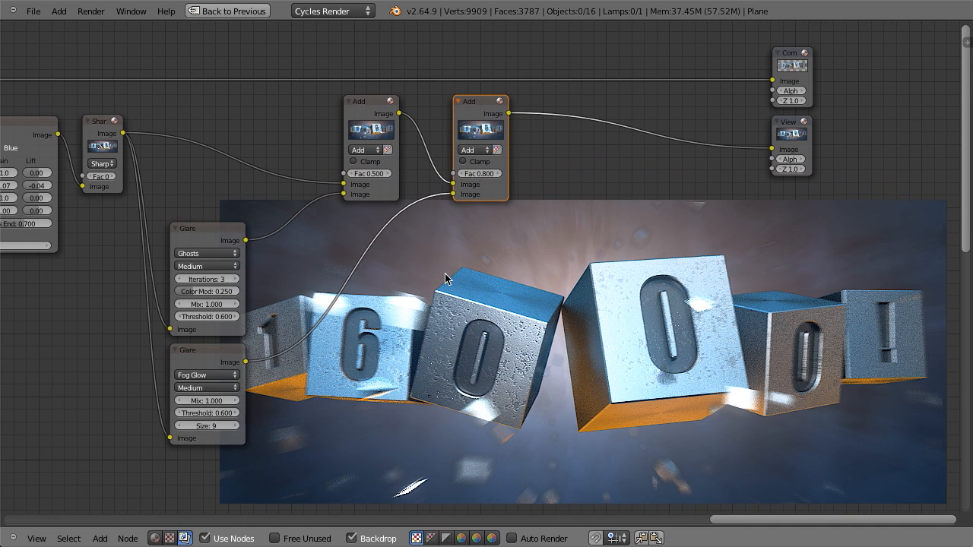
{"action": "scroll", "coordinate": [445, 279], "scroll_direction": "down", "scroll_amount": 1}
{"action": "middle_click_drag", "start_coordinate": [424, 332], "coordinate": [509, 276]}
{"action": "scroll", "coordinate": [510, 276], "scroll_direction": "up", "scroll_amount": 3}
{"action": "left_click", "coordinate": [237, 365]}
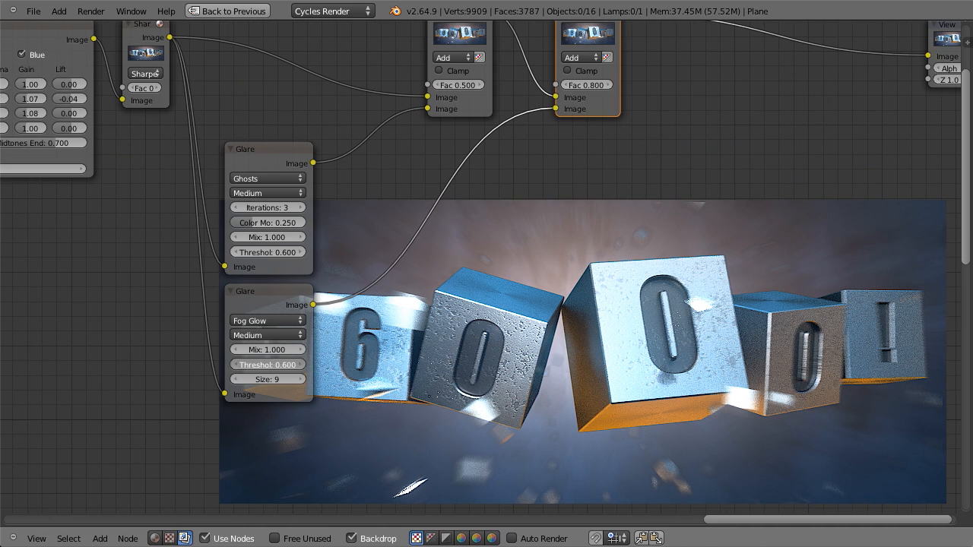
{"action": "middle_click_drag", "start_coordinate": [491, 248], "coordinate": [364, 363]}
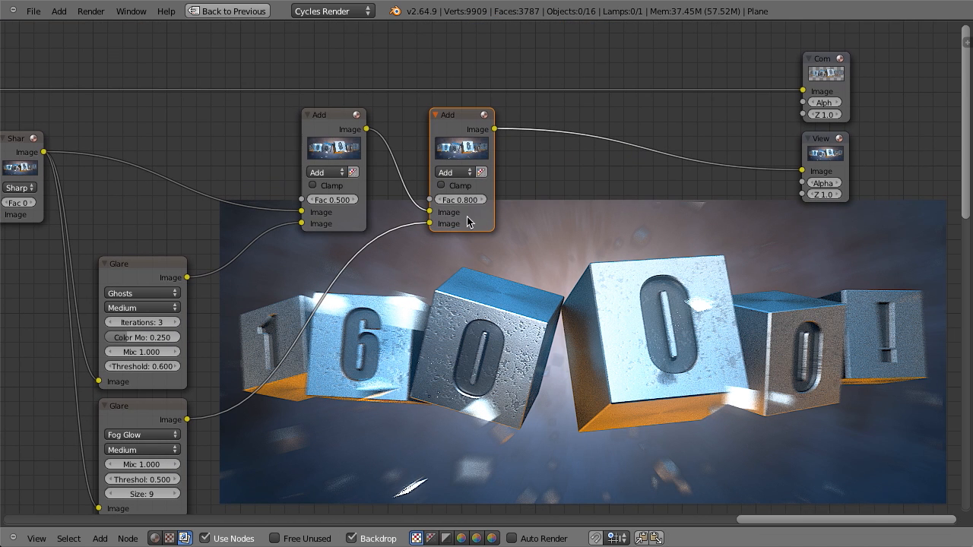
{"action": "left_click", "coordinate": [439, 202]}
- Review the complete compositing node tree from the background chain to the glare nodes
{"action": "scroll", "coordinate": [493, 236], "scroll_direction": "down", "scroll_amount": 7}
{"action": "middle_click_drag", "start_coordinate": [356, 308], "coordinate": [613, 162]}
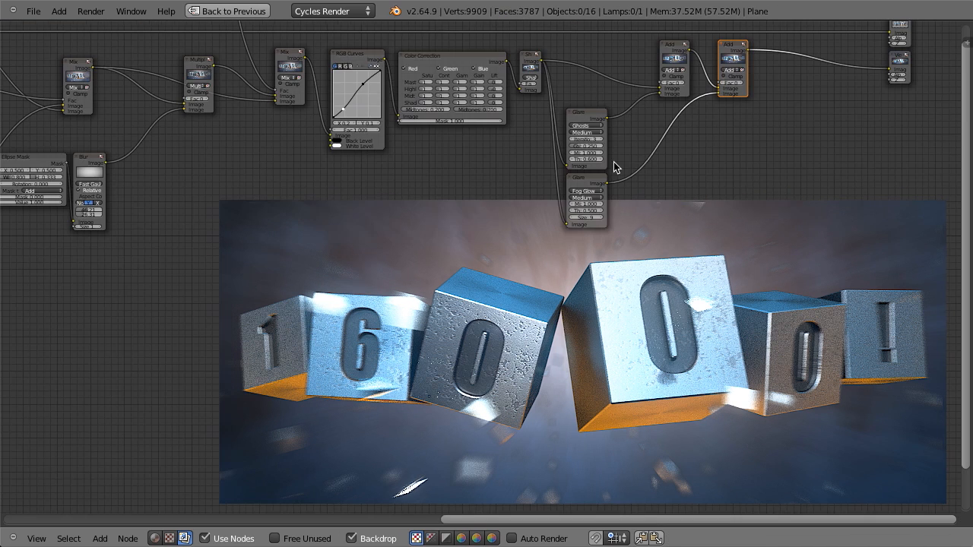
{"action": "scroll", "coordinate": [435, 276], "scroll_direction": "down", "scroll_amount": 4}
{"action": "middle_click_drag", "start_coordinate": [396, 292], "coordinate": [481, 308]}
{"action": "scroll", "coordinate": [478, 309], "scroll_direction": "down", "scroll_amount": 2}
{"action": "middle_click_drag", "start_coordinate": [418, 329], "coordinate": [454, 307]}
{"action": "scroll", "coordinate": [502, 340], "scroll_direction": "down", "scroll_amount": 4}
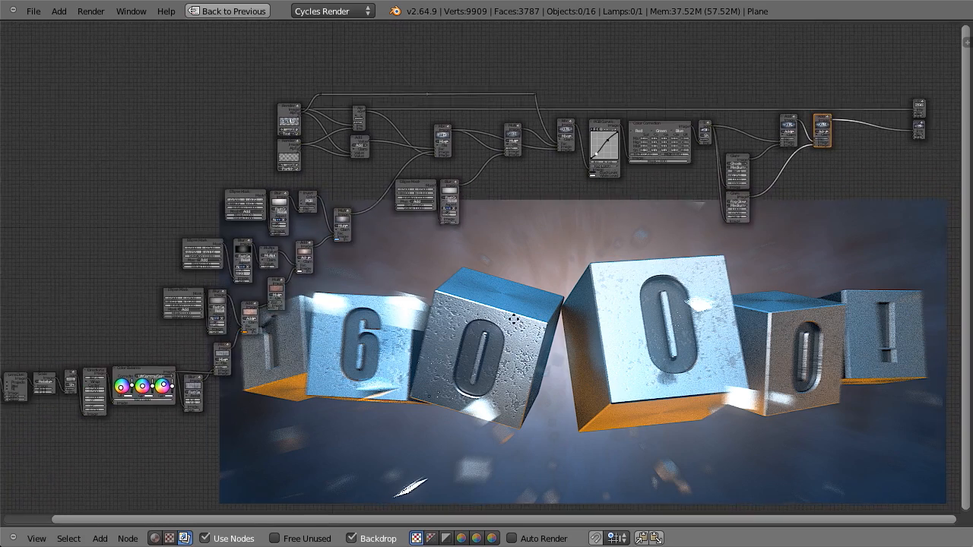
{"action": "middle_click_drag", "start_coordinate": [502, 339], "coordinate": [485, 301]}
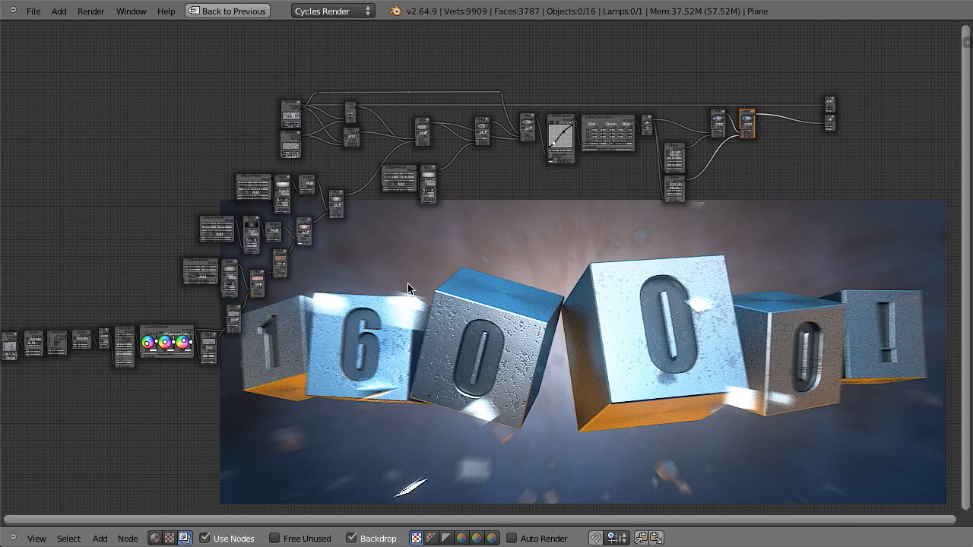
- Switch to the reference render window and compare it with the composite backdrop, shifting the backdrop down to see both
{"action": "key", "text": "super+Tab"}
{"action": "key", "text": "super+Tab"}
{"action": "left_click_drag", "start_coordinate": [449, 113], "coordinate": [592, 0]}
{"action": "left_click", "coordinate": [624, 380]}
{"action": "middle_click_drag", "start_coordinate": [631, 368], "coordinate": [629, 397], "text": "alt"}
{"action": "key", "text": "super+Tab"}
{"action": "left_click_drag", "start_coordinate": [576, 0], "coordinate": [589, 0]}
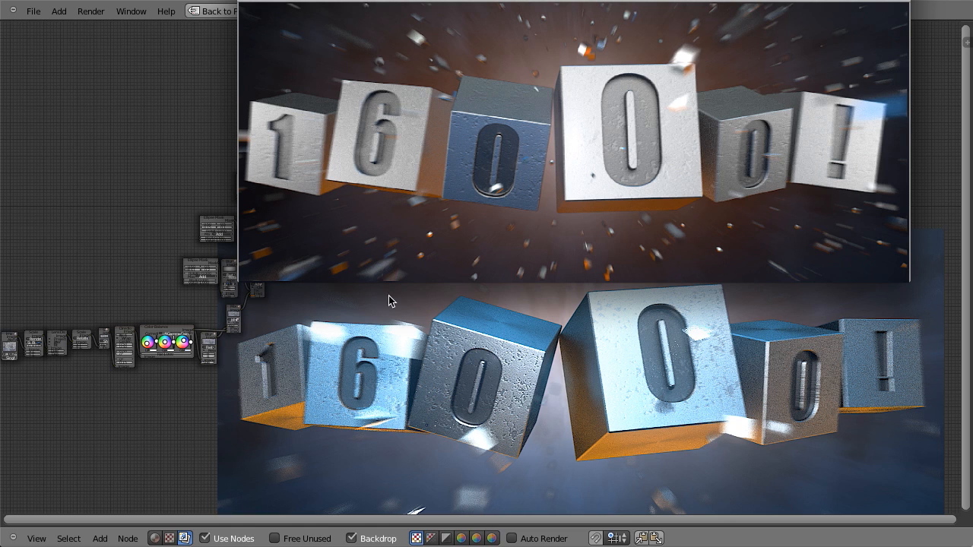
{"action": "left_click", "coordinate": [386, 408]}
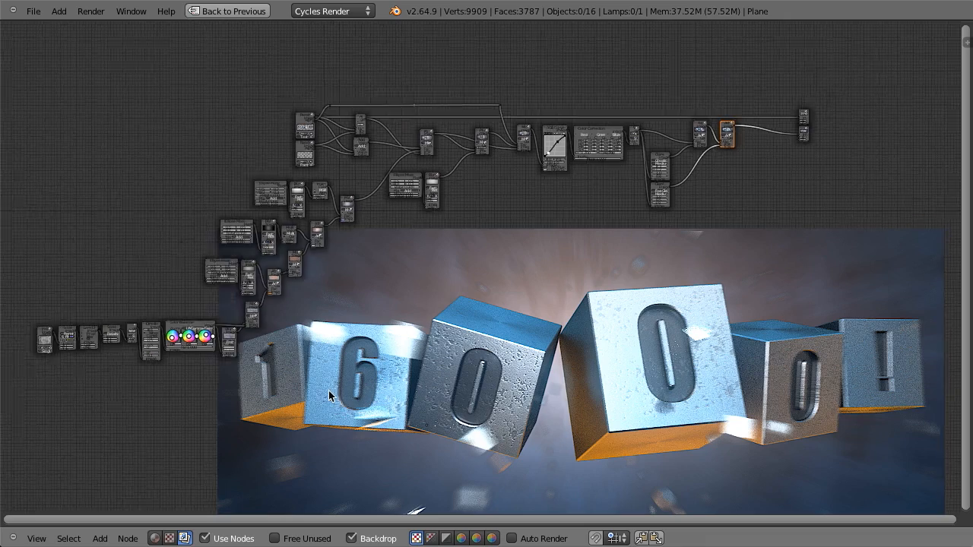
- Preview the background's final Multiply node and insert a Hue Saturation Value node on its image output
{"action": "scroll", "coordinate": [327, 361], "scroll_direction": "up", "scroll_amount": 2}
{"action": "scroll", "coordinate": [326, 362], "scroll_direction": "up", "scroll_amount": 5}
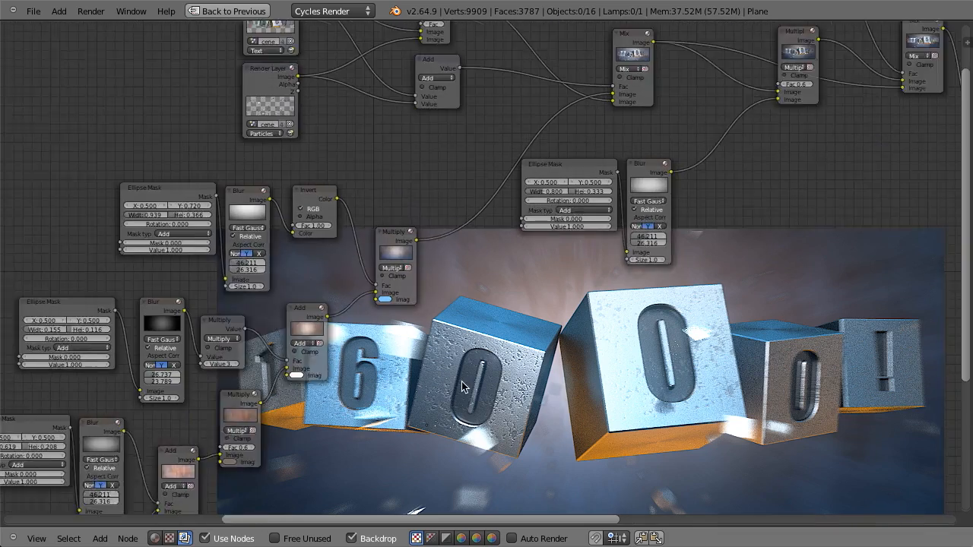
{"action": "left_click", "coordinate": [392, 240]}
{"action": "scroll", "coordinate": [488, 297], "scroll_direction": "up", "scroll_amount": 1}
{"action": "key", "text": "shift+a"}
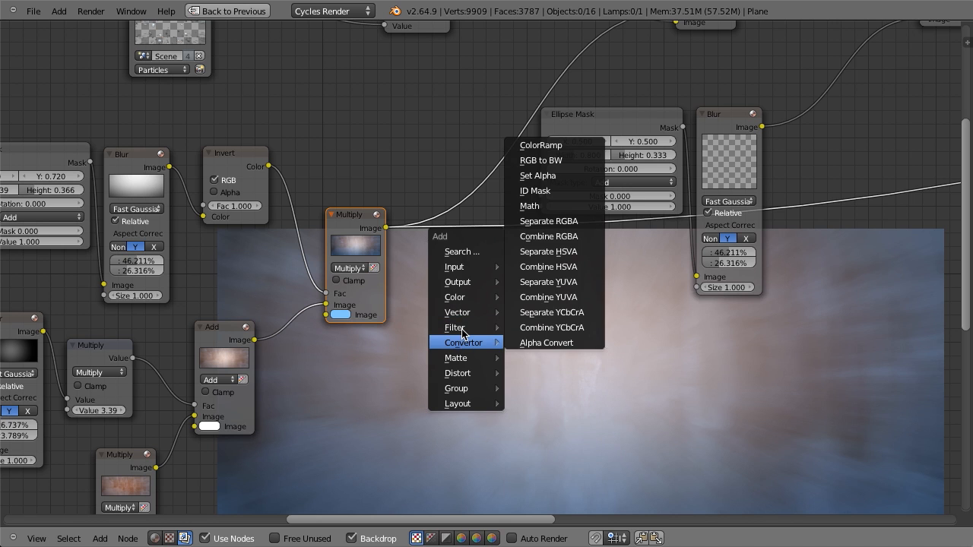
{"action": "mouse_move", "coordinate": [469, 329]}
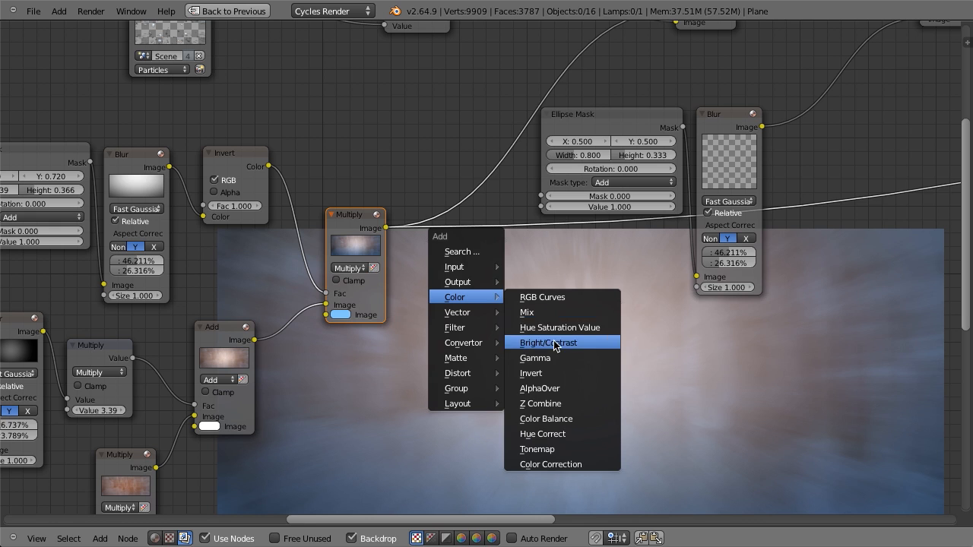
{"action": "left_click", "coordinate": [558, 328]}
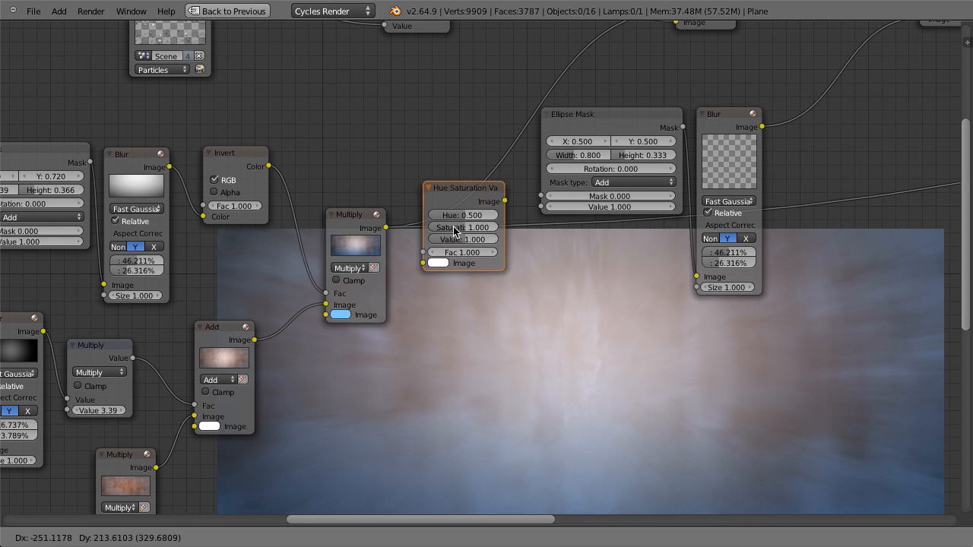
{"action": "left_click", "coordinate": [431, 163]}
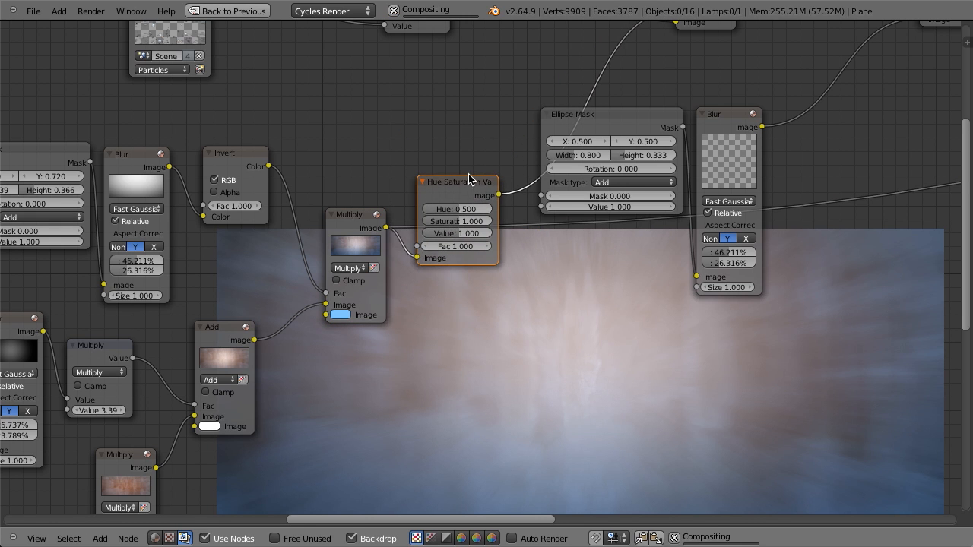
- Set the Hue Saturation Value node's saturation to 0.960
{"action": "scroll", "coordinate": [468, 174], "scroll_direction": "up", "scroll_amount": 2}
{"action": "left_click_drag", "start_coordinate": [448, 193], "coordinate": [440, 194]}
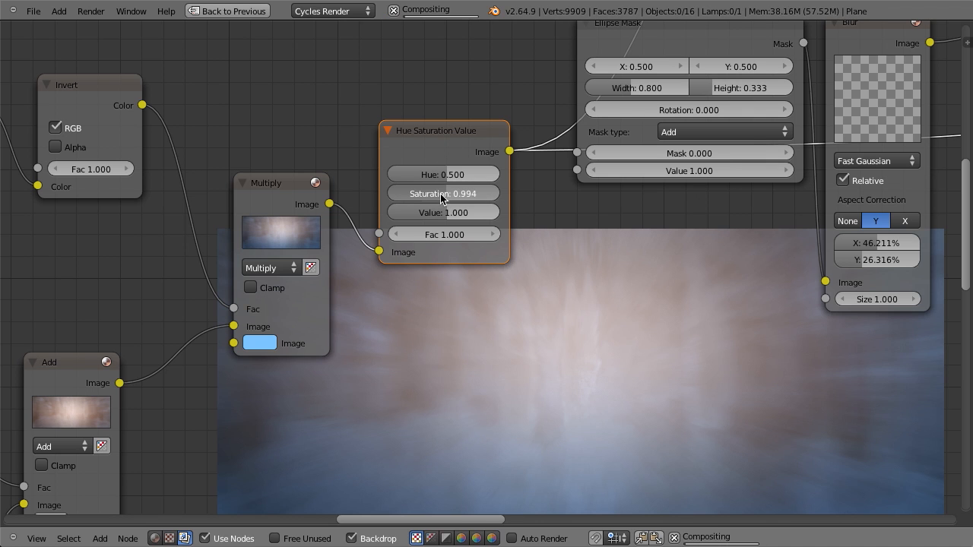
{"action": "left_click_drag", "start_coordinate": [426, 192], "coordinate": [424, 194]}
- Darken the blue tint color of the Multiply node feeding the Hue Saturation Value node
{"action": "scroll", "coordinate": [397, 338], "scroll_direction": "down", "scroll_amount": 5}
{"action": "middle_click_drag", "start_coordinate": [385, 363], "coordinate": [497, 318]}
{"action": "scroll", "coordinate": [452, 349], "scroll_direction": "up", "scroll_amount": 5}
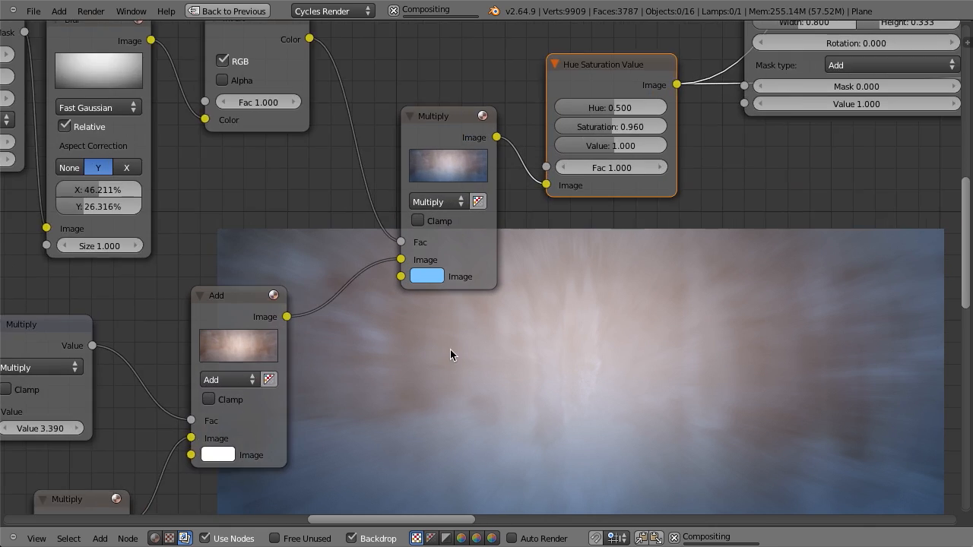
{"action": "scroll", "coordinate": [450, 349], "scroll_direction": "up", "scroll_amount": 4}
{"action": "left_click", "coordinate": [412, 284]}
{"action": "scroll", "coordinate": [465, 83], "scroll_direction": "down", "scroll_amount": 1}
{"action": "middle_click_drag", "start_coordinate": [642, 357], "coordinate": [597, 435]}
{"action": "scroll", "coordinate": [412, 356], "scroll_direction": "down", "scroll_amount": 2}
{"action": "left_click", "coordinate": [389, 349]}
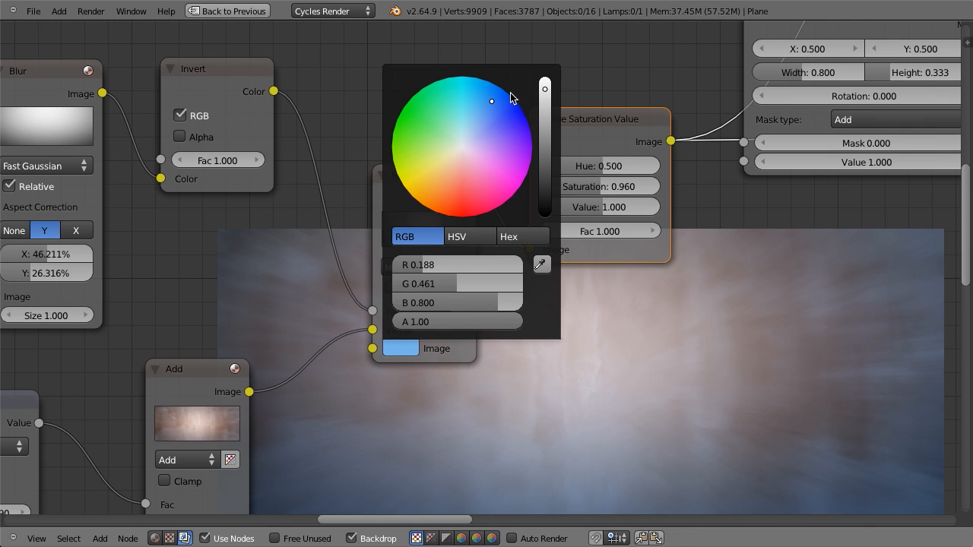
{"action": "scroll", "coordinate": [511, 97], "scroll_direction": "down", "scroll_amount": 3}
{"action": "scroll", "coordinate": [608, 407], "scroll_direction": "down", "scroll_amount": 2}
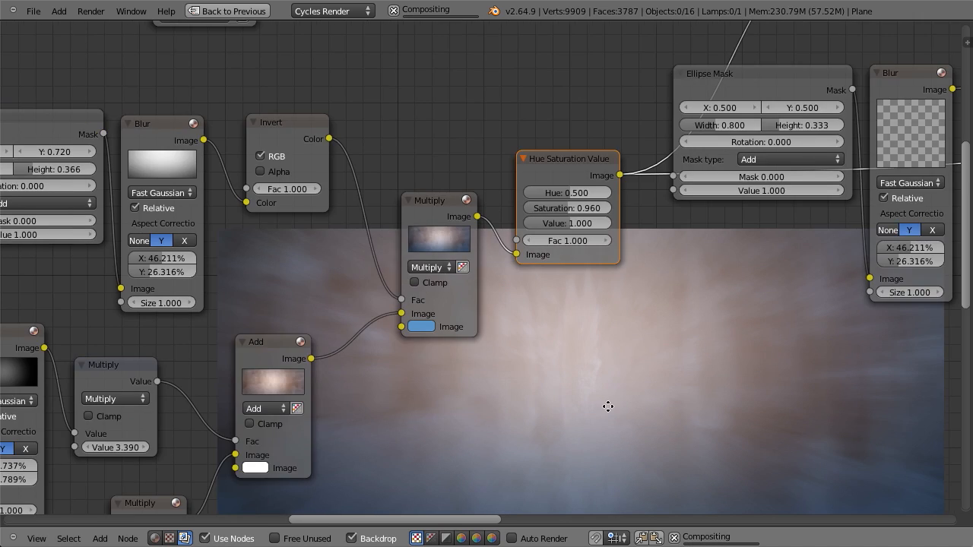
- Raise the factor of the brown Multiply node that follows the orange Add node to about 0.8
{"action": "middle_click_drag", "start_coordinate": [608, 407], "coordinate": [787, 286]}
{"action": "scroll", "coordinate": [787, 285], "scroll_direction": "up", "scroll_amount": 4}
{"action": "middle_click_drag", "start_coordinate": [297, 428], "coordinate": [529, 227]}
{"action": "middle_click_drag", "start_coordinate": [385, 390], "coordinate": [542, 220]}
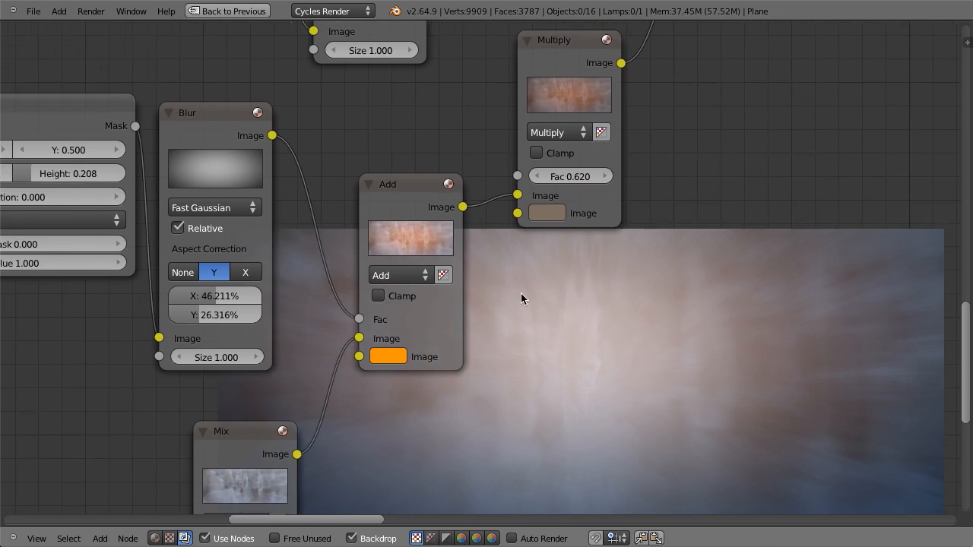
{"action": "scroll", "coordinate": [520, 293], "scroll_direction": "up", "scroll_amount": 2}
{"action": "middle_click_drag", "start_coordinate": [608, 235], "coordinate": [538, 287]}
{"action": "left_click", "coordinate": [567, 206]}
{"action": "left_click_drag", "start_coordinate": [558, 211], "coordinate": [616, 211]}
{"action": "scroll", "coordinate": [745, 340], "scroll_direction": "down", "scroll_amount": 5}
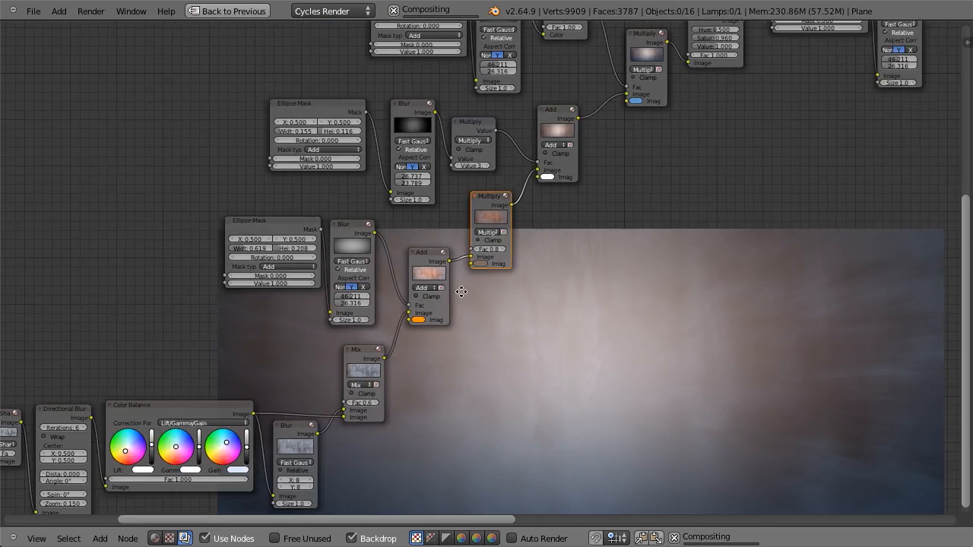
- Preview the final glare Add node and compare the full composite with the reference render
{"action": "middle_click_drag", "start_coordinate": [461, 291], "coordinate": [464, 299]}
{"action": "scroll", "coordinate": [463, 299], "scroll_direction": "down", "scroll_amount": 8}
{"action": "middle_click_drag", "start_coordinate": [806, 277], "coordinate": [444, 328]}
{"action": "scroll", "coordinate": [444, 328], "scroll_direction": "up", "scroll_amount": 6}
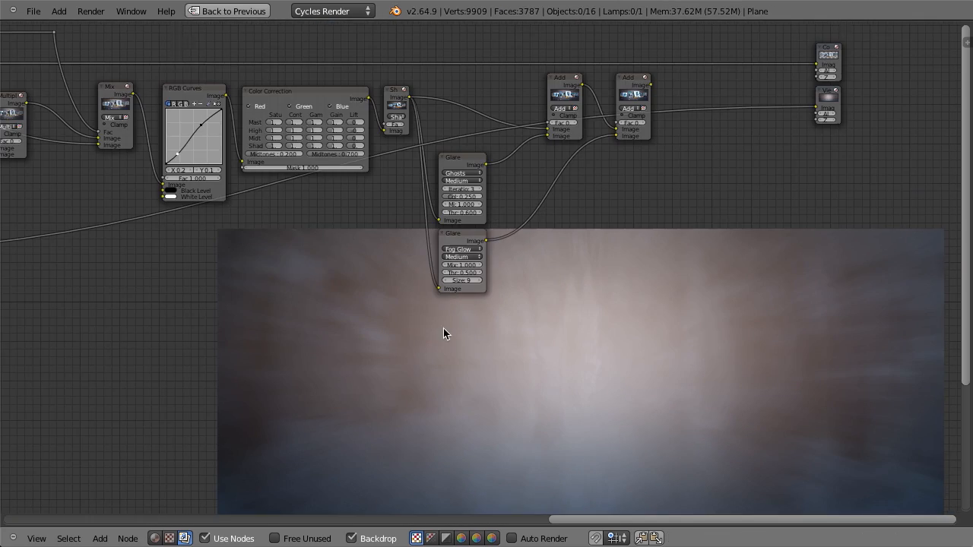
{"action": "left_click", "coordinate": [636, 86]}
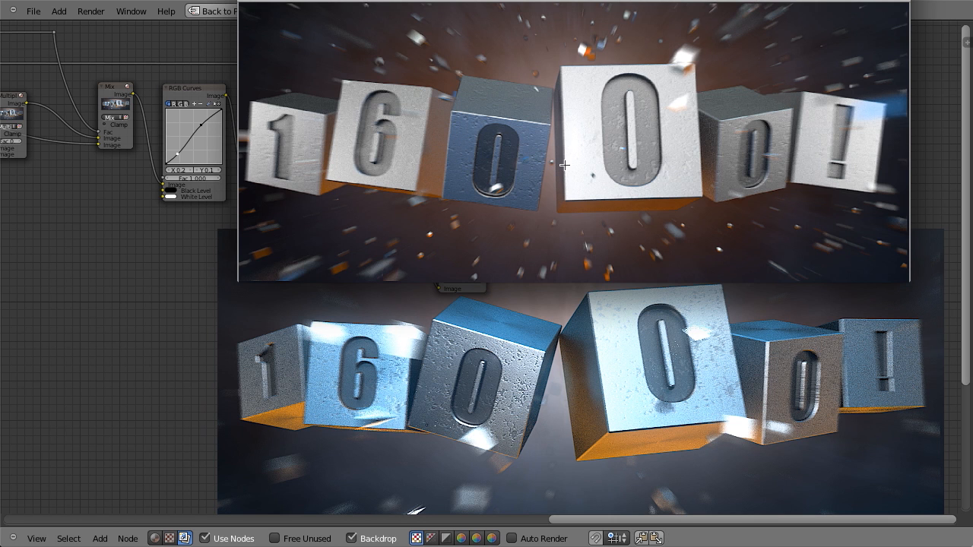
{"action": "key", "text": "F11"}
{"action": "left_click_drag", "start_coordinate": [602, 1], "coordinate": [594, 1]}
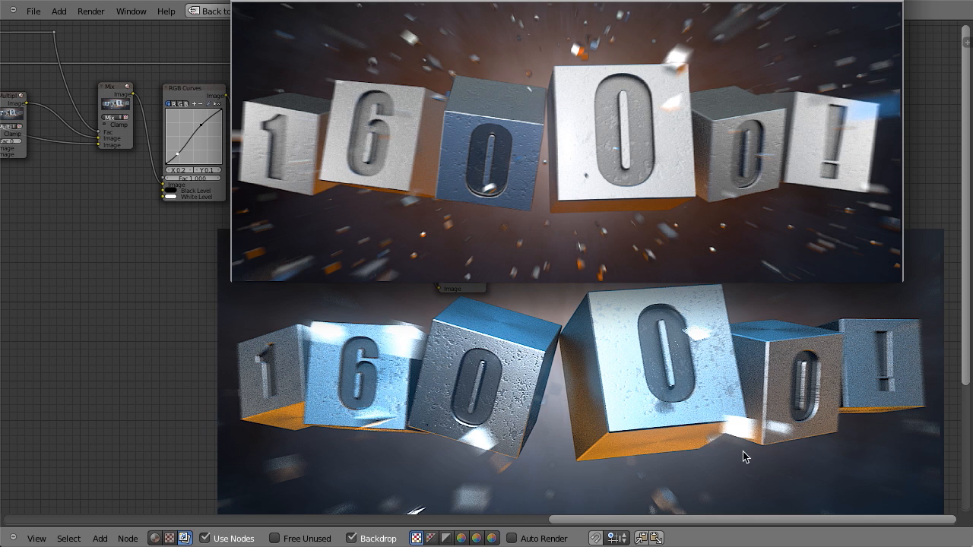
{"action": "scroll", "coordinate": [513, 404], "scroll_direction": "down", "scroll_amount": 1}
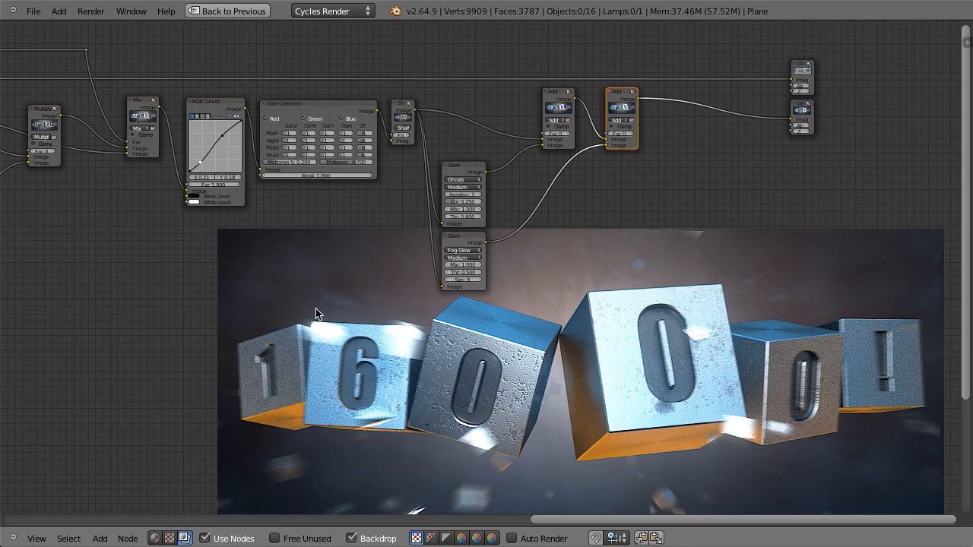
- Preview the Alpha Over node that combines the Text and Particles render layers
{"action": "scroll", "coordinate": [315, 309], "scroll_direction": "down", "scroll_amount": 6}
{"action": "key", "text": "a"}
{"action": "middle_click_drag", "start_coordinate": [476, 333], "coordinate": [530, 305]}
{"action": "scroll", "coordinate": [526, 308], "scroll_direction": "down", "scroll_amount": 1}
{"action": "scroll", "coordinate": [528, 310], "scroll_direction": "up", "scroll_amount": 2}
{"action": "scroll", "coordinate": [529, 318], "scroll_direction": "down", "scroll_amount": 1}
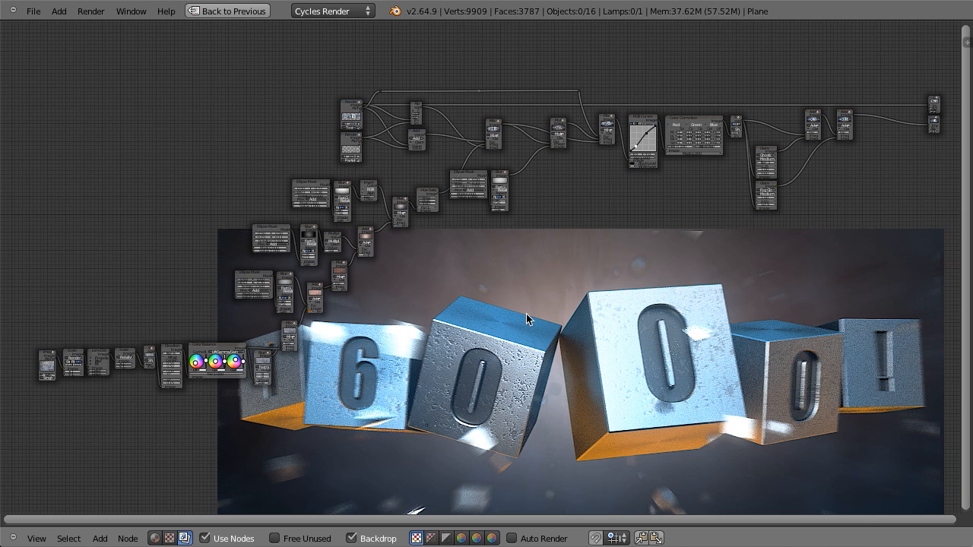
{"action": "scroll", "coordinate": [402, 300], "scroll_direction": "up", "scroll_amount": 4}
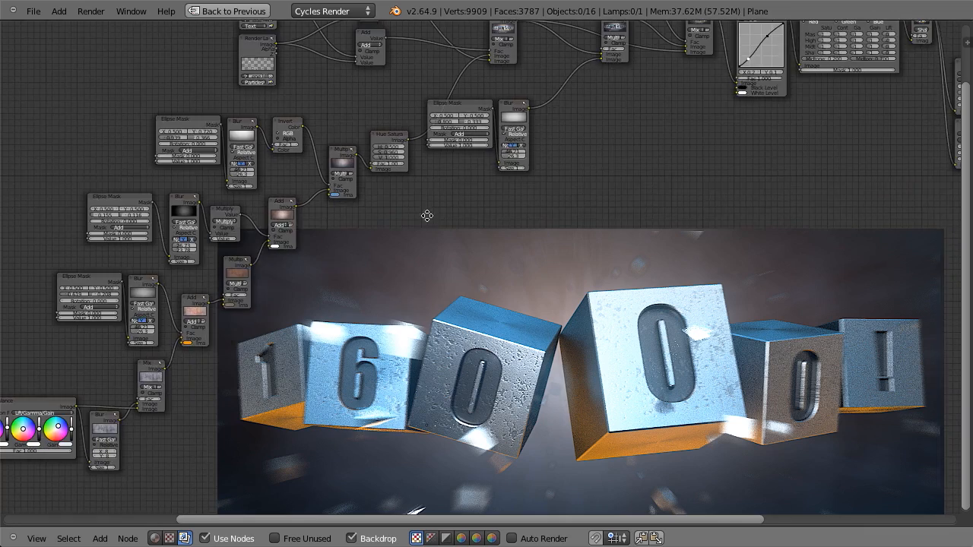
{"action": "scroll", "coordinate": [354, 299], "scroll_direction": "up", "scroll_amount": 1}
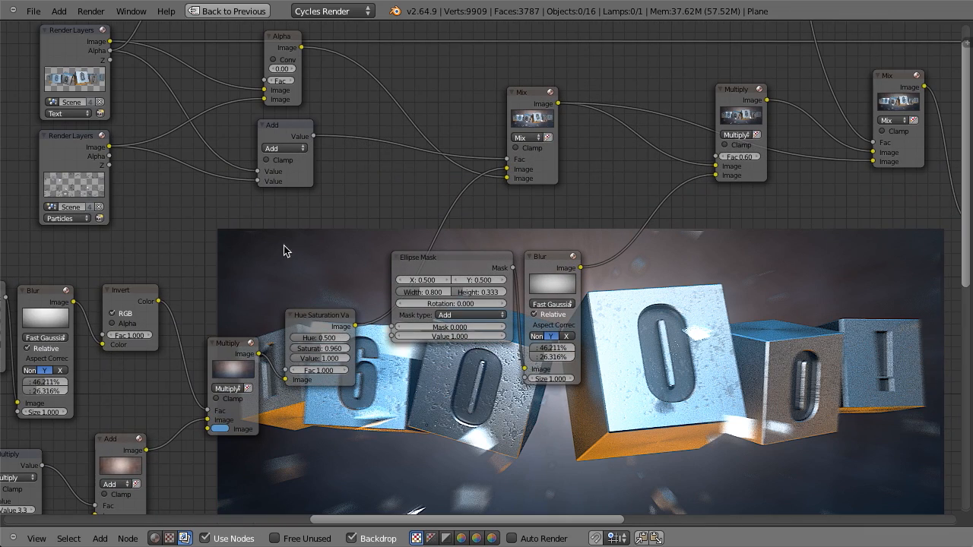
{"action": "scroll", "coordinate": [283, 245], "scroll_direction": "up", "scroll_amount": 3}
{"action": "middle_click_drag", "start_coordinate": [199, 175], "coordinate": [328, 263]}
{"action": "scroll", "coordinate": [328, 263], "scroll_direction": "up", "scroll_amount": 1}
{"action": "middle_click_drag", "start_coordinate": [251, 167], "coordinate": [311, 212]}
{"action": "scroll", "coordinate": [322, 164], "scroll_direction": "up", "scroll_amount": 1}
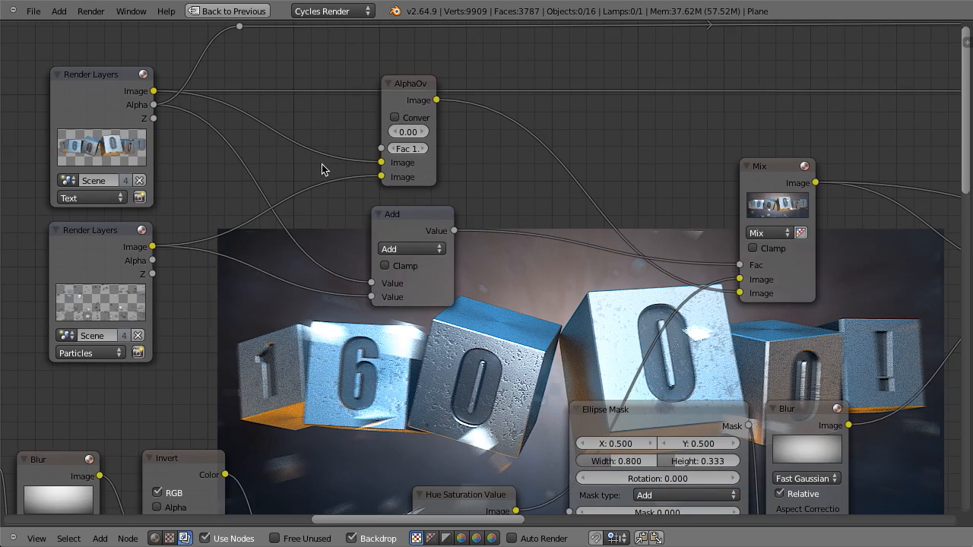
{"action": "left_click", "coordinate": [416, 86], "text": "ctrl+shift"}
{"action": "scroll", "coordinate": [423, 129], "scroll_direction": "down", "scroll_amount": 3}
- Preview the background Mix node, the Alpha Over node and the Particles render layer to compare their particles
{"action": "middle_click_drag", "start_coordinate": [577, 270], "coordinate": [456, 202]}
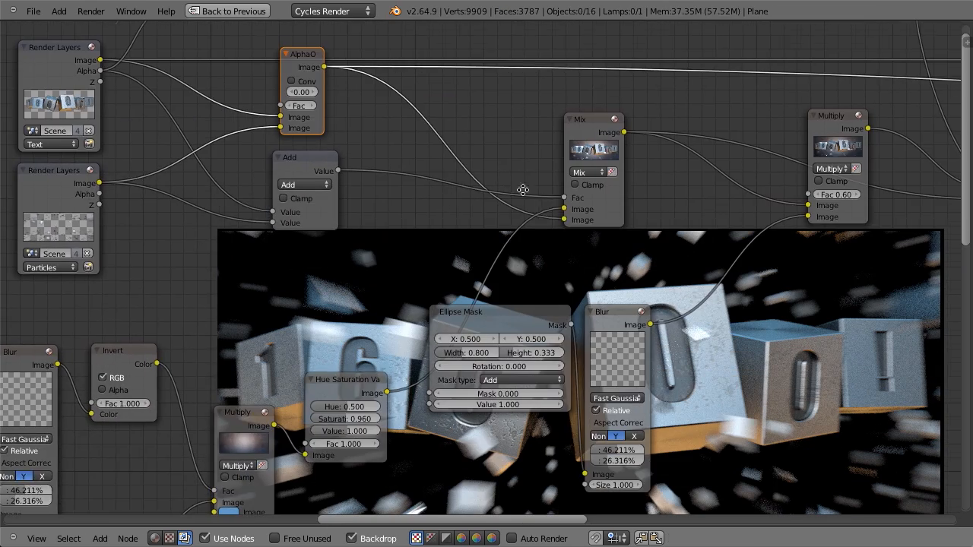
{"action": "middle_click_drag", "start_coordinate": [523, 190], "coordinate": [396, 179]}
{"action": "left_click", "coordinate": [466, 120], "text": "ctrl+shift"}
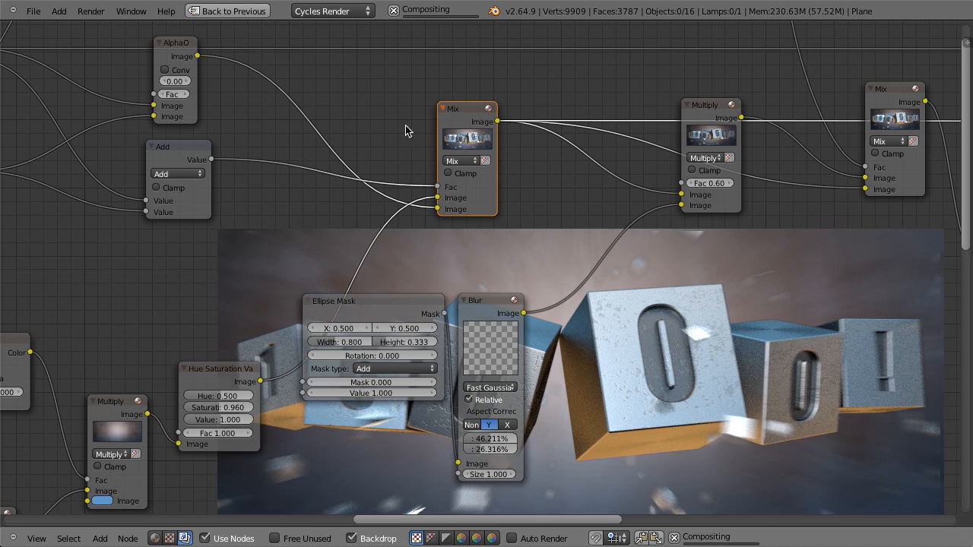
{"action": "left_click", "coordinate": [184, 62], "text": "ctrl+shift"}
{"action": "middle_click_drag", "start_coordinate": [269, 130], "coordinate": [390, 128]}
{"action": "scroll", "coordinate": [364, 125], "scroll_direction": "down", "scroll_amount": 3}
{"action": "scroll", "coordinate": [375, 191], "scroll_direction": "up", "scroll_amount": 4}
{"action": "left_click", "coordinate": [77, 159], "text": "ctrl+shift"}
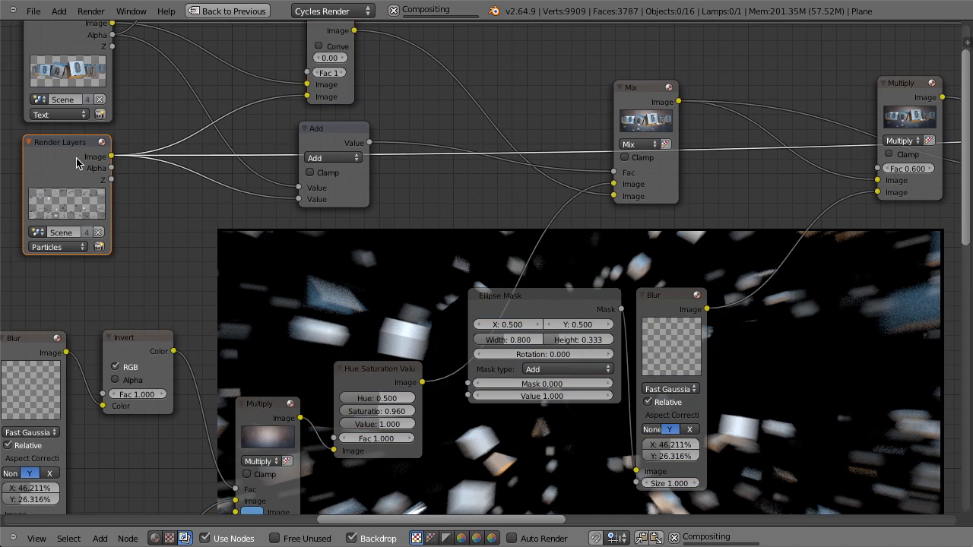
- Preview the alpha Add node and feed its second value from the Particles render layer's Alpha output
{"action": "left_click", "coordinate": [358, 136], "text": "ctrl+shift"}
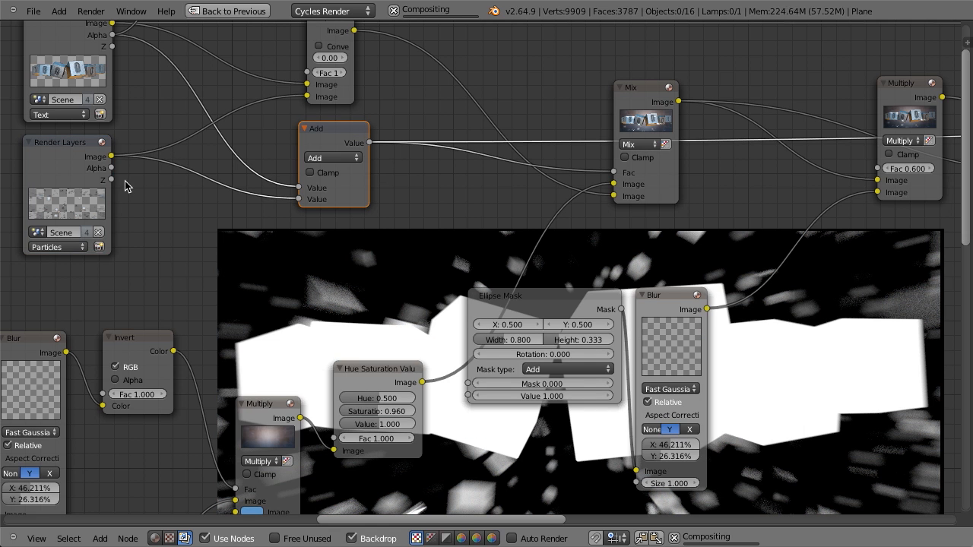
{"action": "left_click_drag", "start_coordinate": [155, 179], "coordinate": [300, 199]}
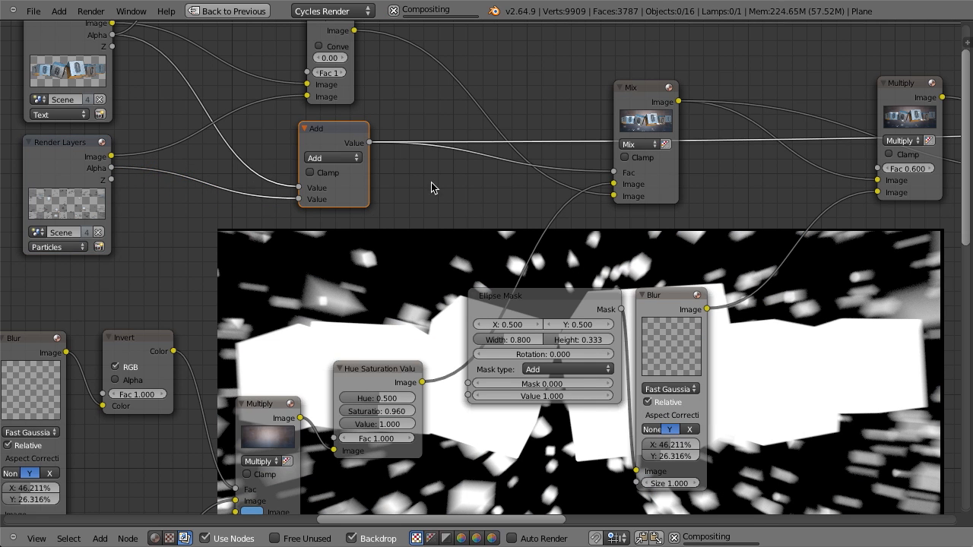
{"action": "left_click", "coordinate": [91, 47]}
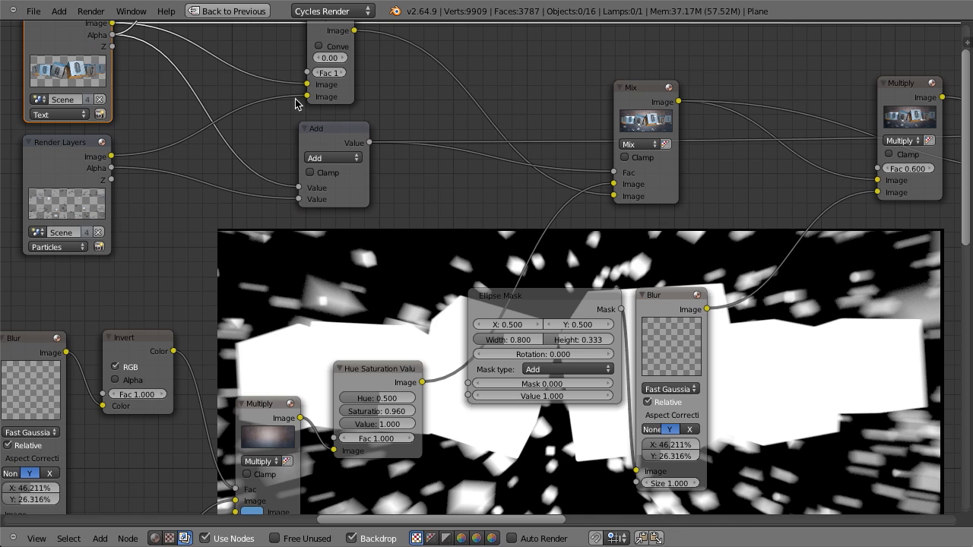
{"action": "left_click", "coordinate": [330, 128], "text": "ctrl+shift"}
- Preview the Mix node that places the cubes and particles over the background and look over the node tree
{"action": "middle_click_drag", "start_coordinate": [493, 128], "coordinate": [423, 136]}
{"action": "left_click", "coordinate": [570, 91], "text": "ctrl+shift"}
{"action": "scroll", "coordinate": [608, 197], "scroll_direction": "down", "scroll_amount": 5}
{"action": "middle_click_drag", "start_coordinate": [608, 197], "coordinate": [368, 168]}
{"action": "scroll", "coordinate": [368, 168], "scroll_direction": "down", "scroll_amount": 4}
{"action": "middle_click_drag", "start_coordinate": [461, 223], "coordinate": [377, 130]}
{"action": "scroll", "coordinate": [455, 202], "scroll_direction": "down", "scroll_amount": 5}
{"action": "middle_click_drag", "start_coordinate": [377, 213], "coordinate": [520, 233]}
{"action": "scroll", "coordinate": [520, 232], "scroll_direction": "up", "scroll_amount": 4}
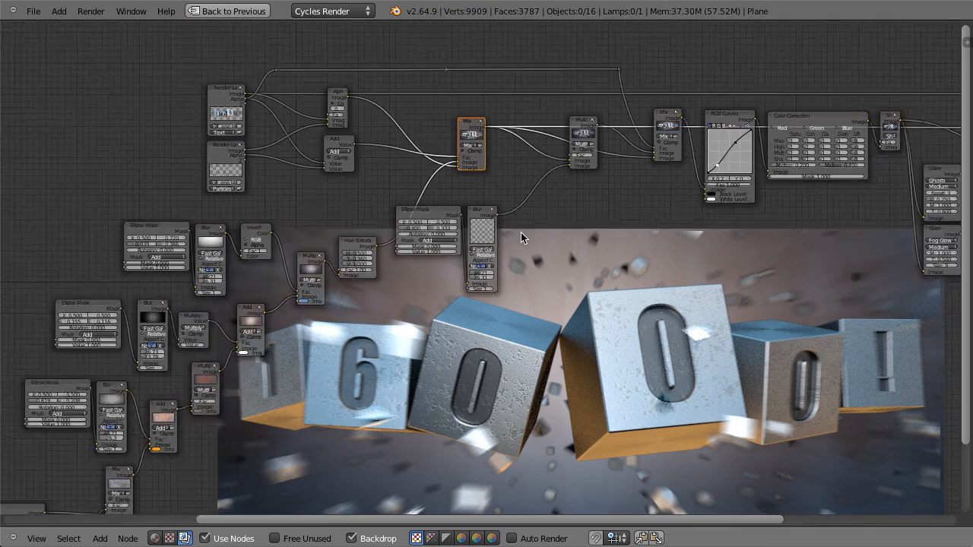
- Check the combined alpha matte, the Mix node and the vignette Multiply node in the backdrop
{"action": "scroll", "coordinate": [517, 225], "scroll_direction": "up", "scroll_amount": 5}
{"action": "middle_click_drag", "start_coordinate": [291, 149], "coordinate": [301, 134]}
{"action": "scroll", "coordinate": [301, 134], "scroll_direction": "up", "scroll_amount": 2}
{"action": "left_click", "coordinate": [287, 112], "text": "ctrl+shift"}
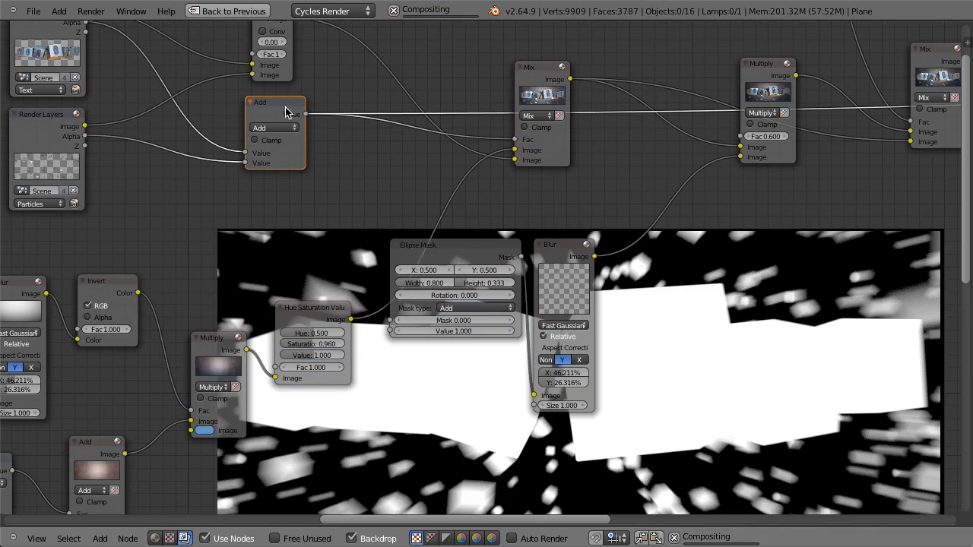
{"action": "left_click", "coordinate": [541, 70], "text": "ctrl+shift"}
{"action": "scroll", "coordinate": [578, 114], "scroll_direction": "down", "scroll_amount": 1}
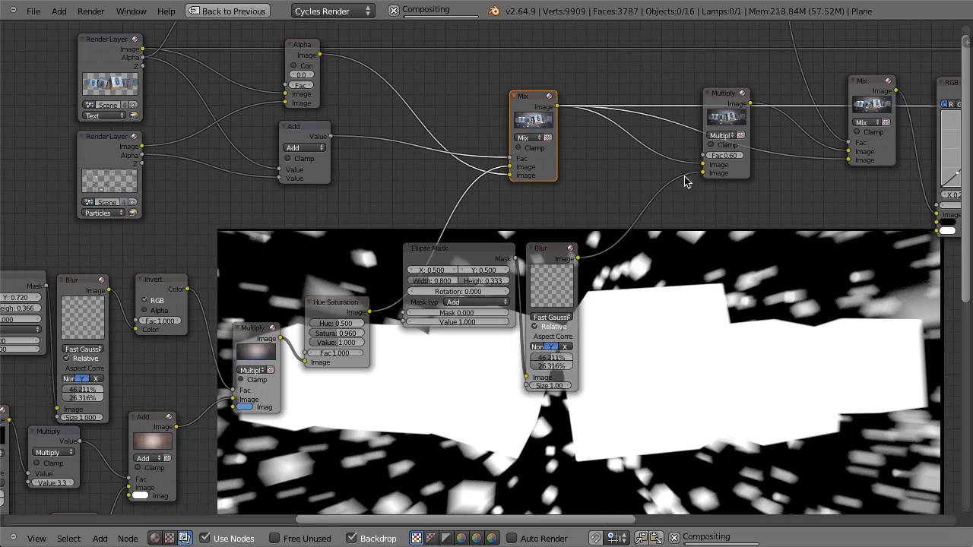
{"action": "left_click", "coordinate": [718, 113], "text": "ctrl+shift"}
{"action": "key", "text": "Home"}
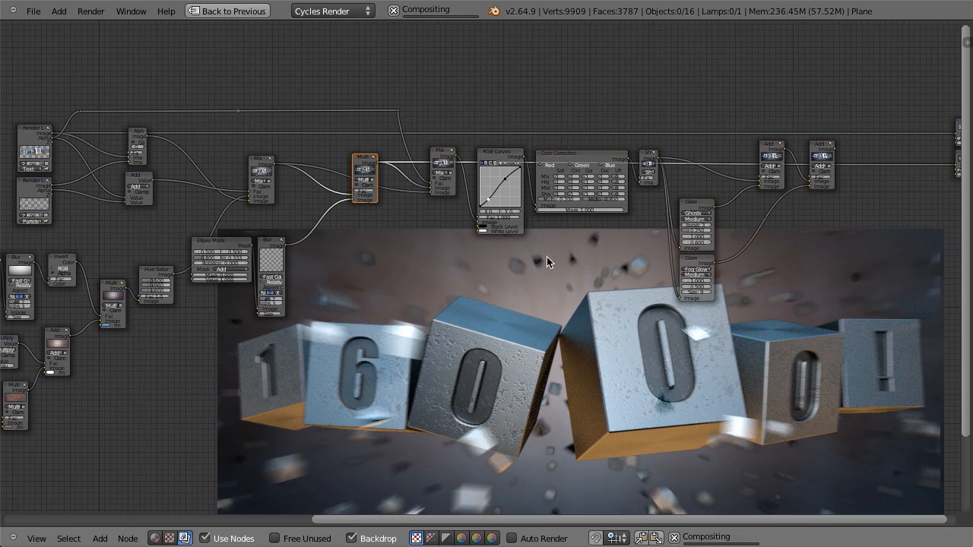
- Preview the final glare Add node and connect its image output to the Composite node
{"action": "left_click", "coordinate": [821, 156], "text": "ctrl+shift"}
{"action": "middle_click_drag", "start_coordinate": [875, 196], "coordinate": [431, 196]}
{"action": "scroll", "coordinate": [447, 247], "scroll_direction": "up", "scroll_amount": 2}
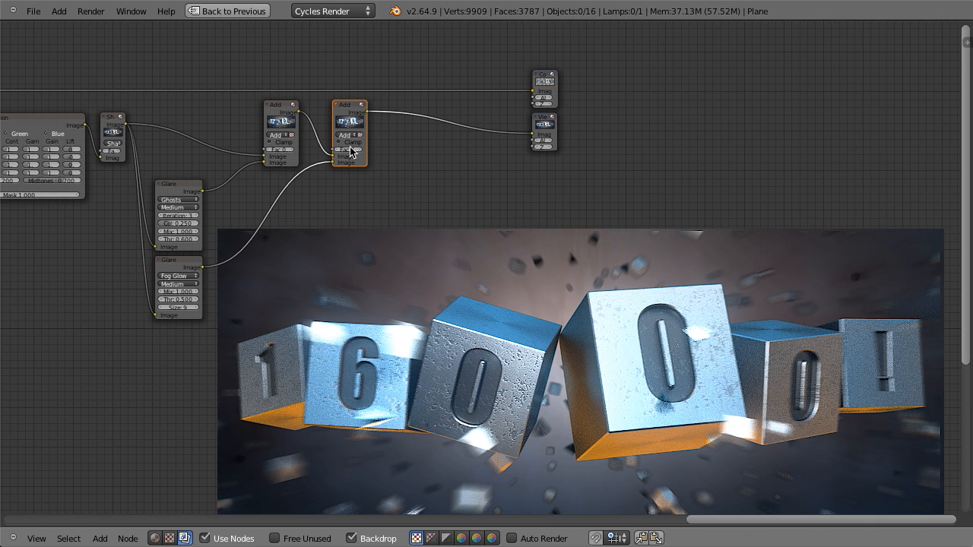
{"action": "key", "text": "g"}
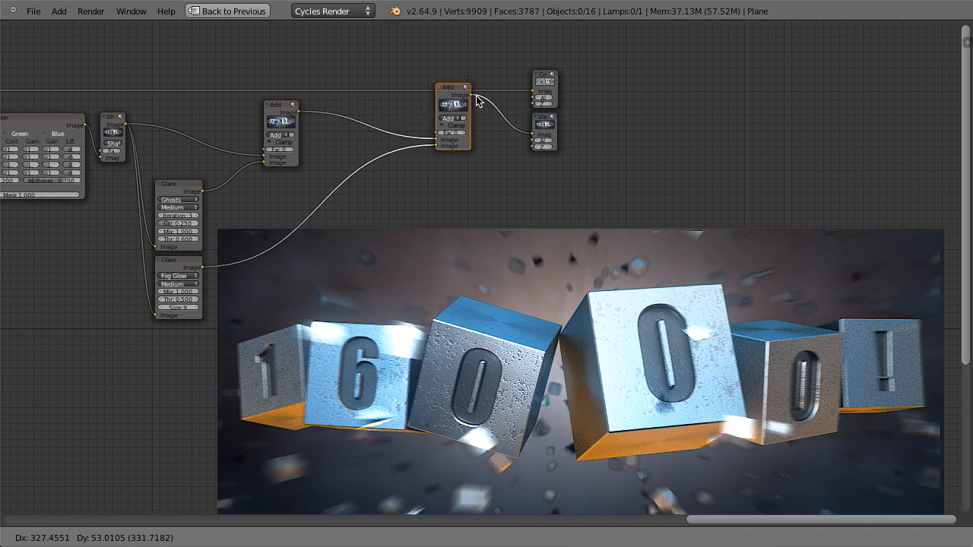
{"action": "left_click", "coordinate": [377, 119]}
{"action": "scroll", "coordinate": [378, 119], "scroll_direction": "up", "scroll_amount": 2}
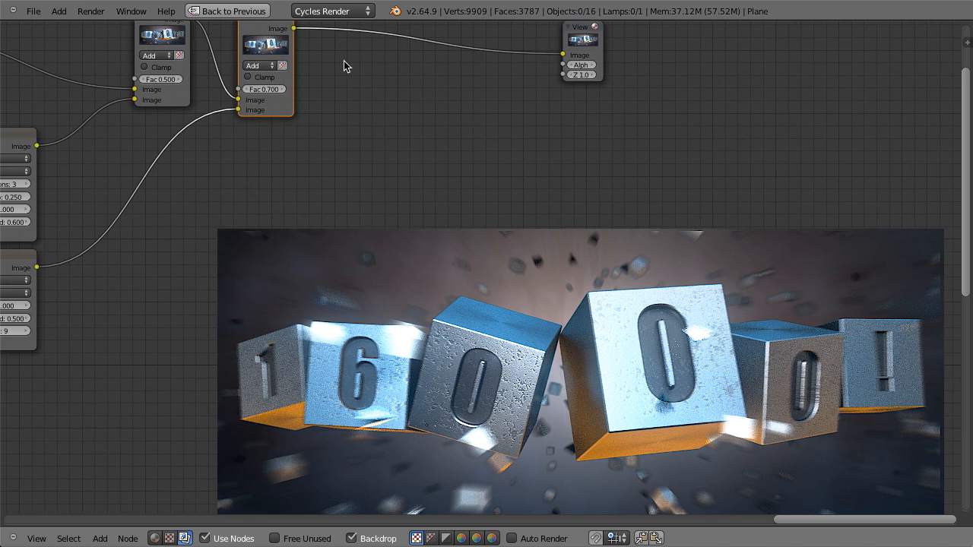
{"action": "middle_click_drag", "start_coordinate": [344, 61], "coordinate": [297, 168]}
{"action": "left_click_drag", "start_coordinate": [267, 146], "coordinate": [536, 104]}
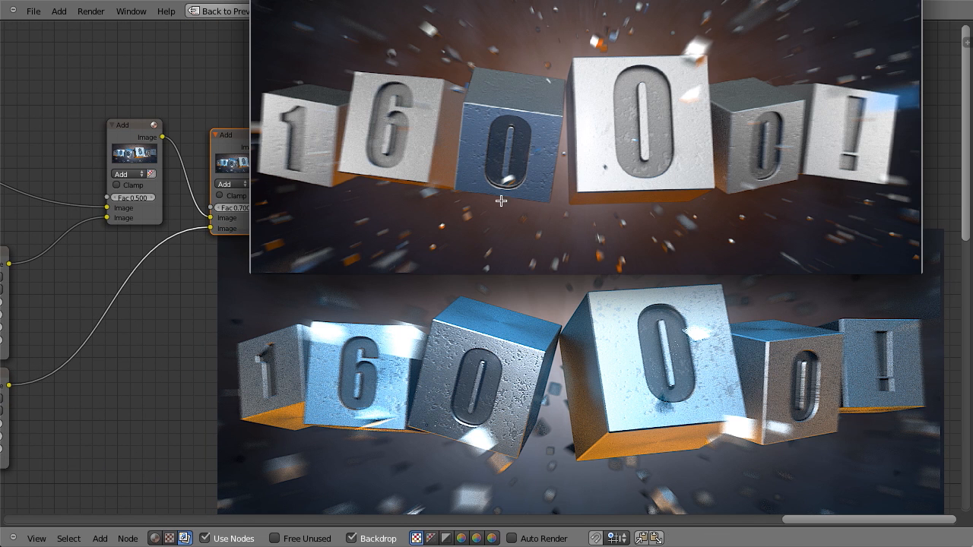
{"action": "key", "text": "Escape"}
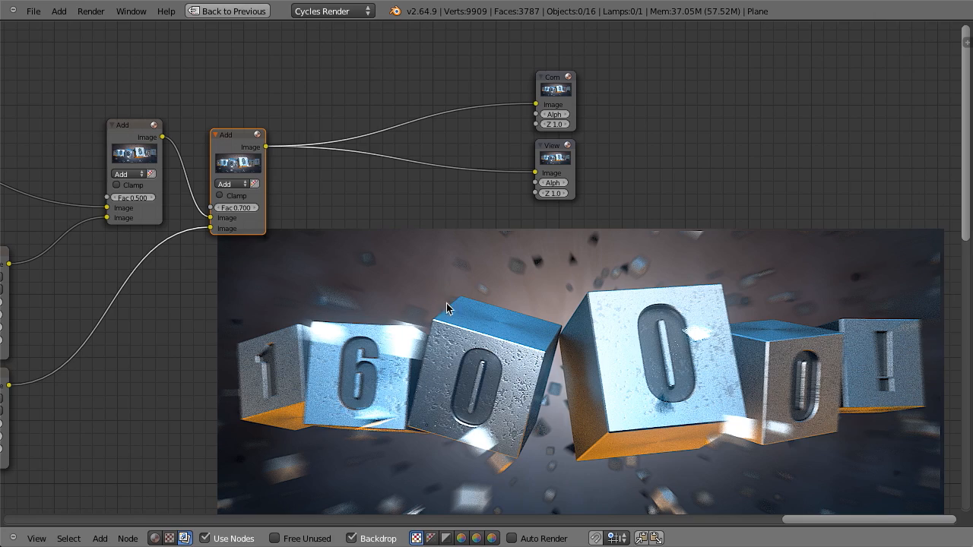
- Examine the start of the node tree and preview the Alpha Over result of the two render layers
{"action": "scroll", "coordinate": [447, 307], "scroll_direction": "down", "scroll_amount": 8}
{"action": "middle_click_drag", "start_coordinate": [241, 245], "coordinate": [381, 257]}
{"action": "scroll", "coordinate": [381, 257], "scroll_direction": "up", "scroll_amount": 3}
{"action": "middle_click_drag", "start_coordinate": [381, 74], "coordinate": [325, 234]}
{"action": "scroll", "coordinate": [368, 228], "scroll_direction": "up", "scroll_amount": 8}
{"action": "left_click", "coordinate": [213, 130], "text": "ctrl+shift"}
{"action": "scroll", "coordinate": [390, 212], "scroll_direction": "down", "scroll_amount": 3}
{"action": "left_click", "coordinate": [164, 88], "text": "ctrl+shift"}
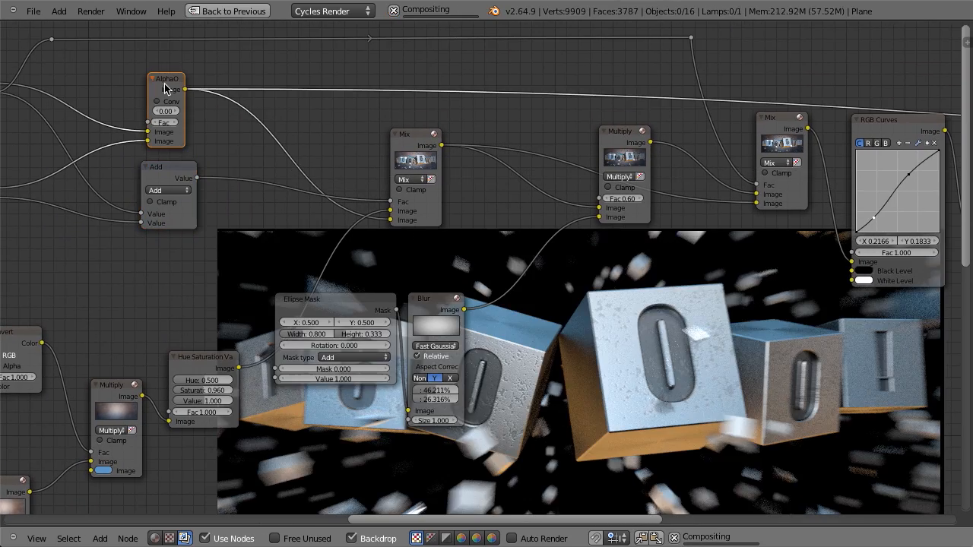
- Step the preview through the background Mix, the Multiply, the second Mix and the Color Correction nodes
{"action": "left_click", "coordinate": [417, 140], "text": "ctrl+shift"}
{"action": "scroll", "coordinate": [325, 234], "scroll_direction": "down", "scroll_amount": 4}
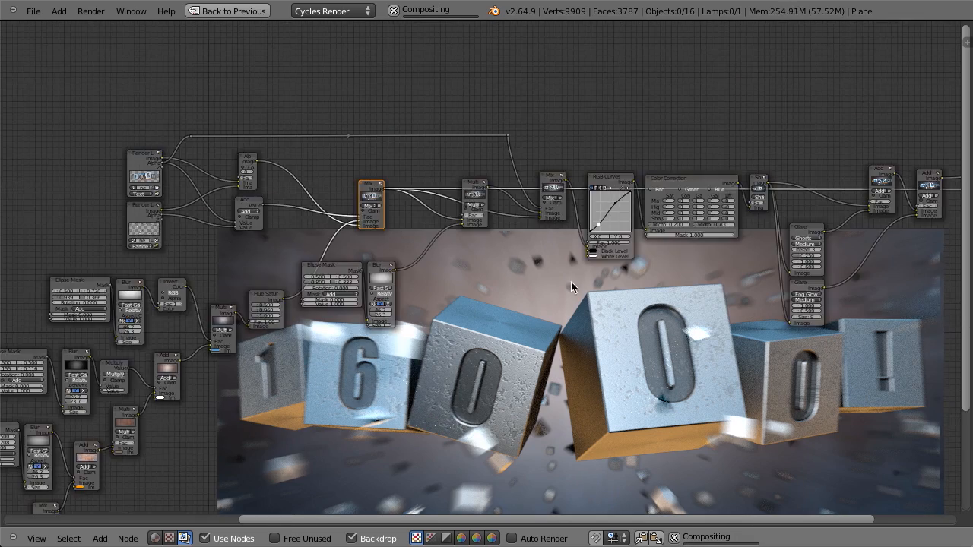
{"action": "middle_click_drag", "start_coordinate": [571, 282], "coordinate": [446, 238]}
{"action": "left_click", "coordinate": [350, 148], "text": "ctrl+shift"}
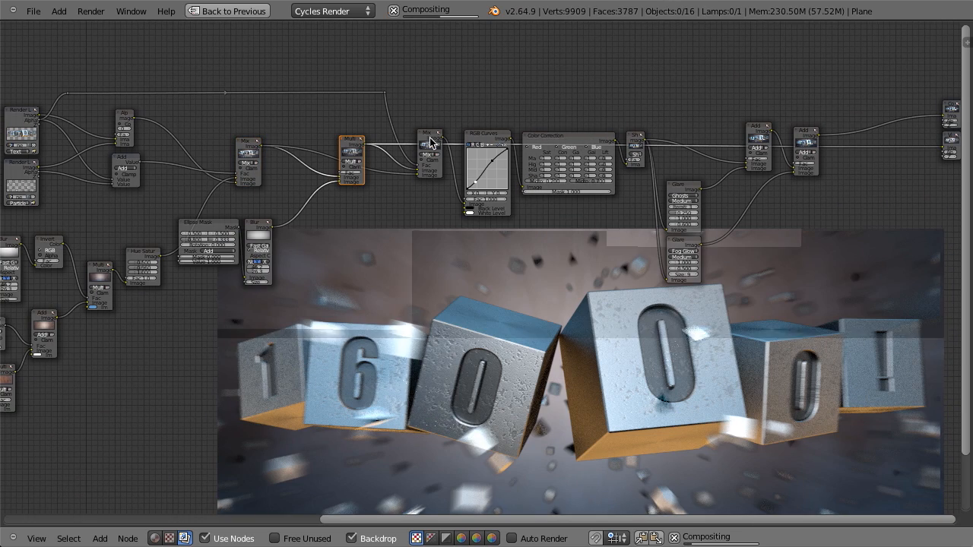
{"action": "left_click", "coordinate": [431, 142], "text": "ctrl+shift"}
{"action": "left_click", "coordinate": [568, 137], "text": "ctrl+shift"}
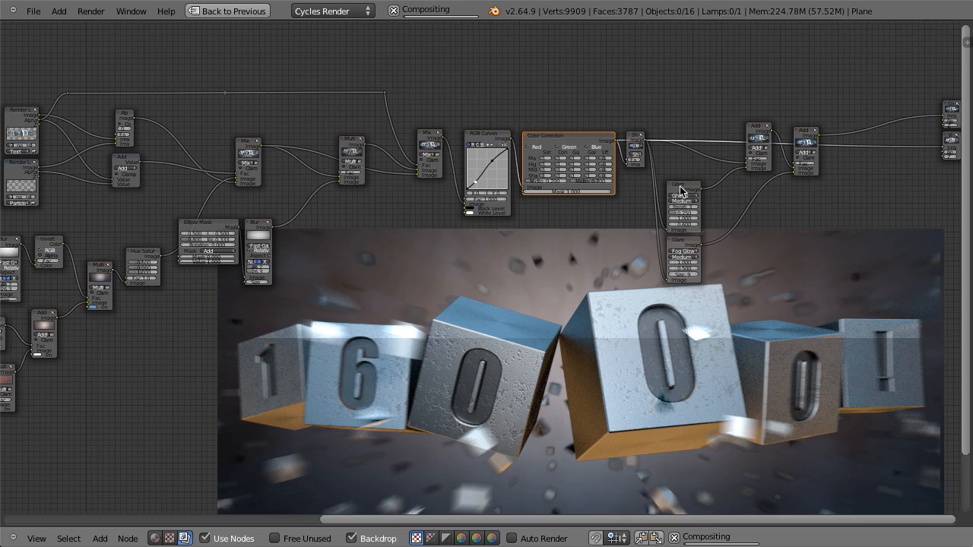
- Enable Clamp on both Add nodes that blend in the Ghosts and Fog Glow glare, and preview the final one
{"action": "middle_click_drag", "start_coordinate": [680, 187], "coordinate": [491, 195]}
{"action": "scroll", "coordinate": [491, 195], "scroll_direction": "up", "scroll_amount": 4}
{"action": "middle_click_drag", "start_coordinate": [428, 252], "coordinate": [403, 317]}
{"action": "scroll", "coordinate": [598, 189], "scroll_direction": "up", "scroll_amount": 8}
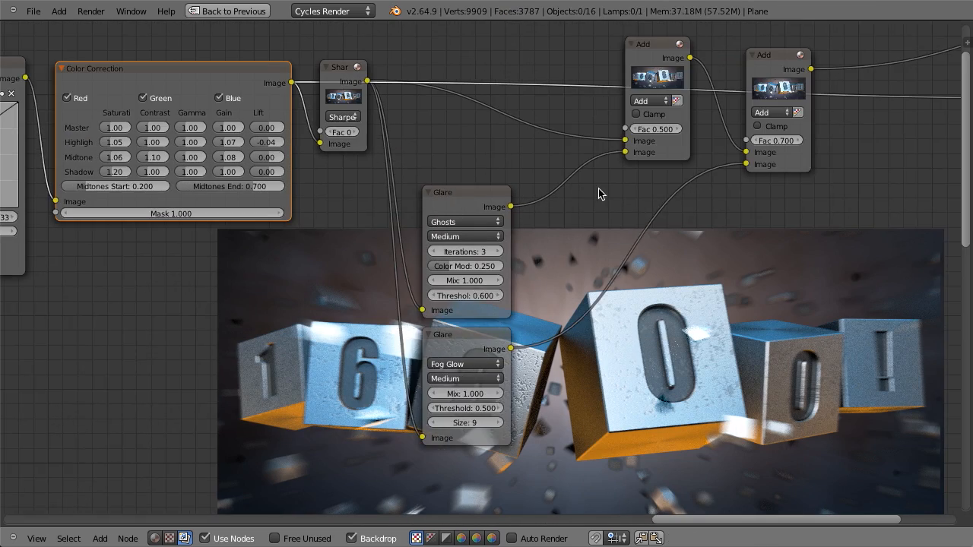
{"action": "middle_click_drag", "start_coordinate": [598, 189], "coordinate": [496, 223]}
{"action": "left_click", "coordinate": [535, 150]}
{"action": "left_click", "coordinate": [658, 162]}
{"action": "left_click", "coordinate": [528, 79]}
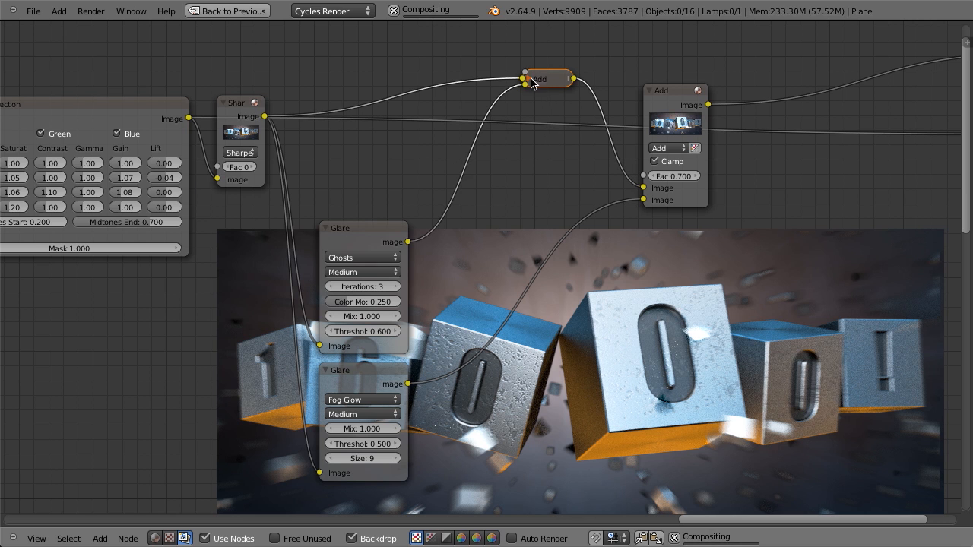
{"action": "left_click", "coordinate": [527, 80]}
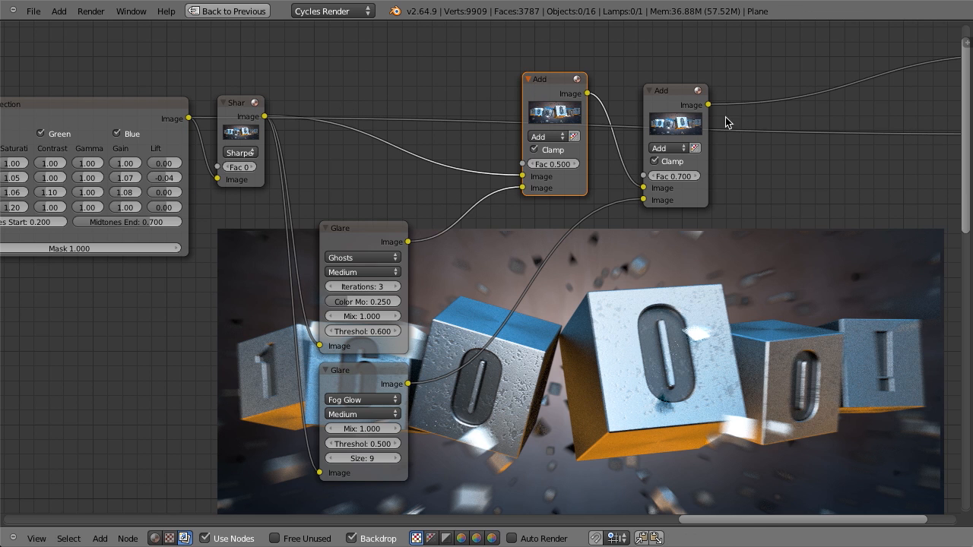
{"action": "left_click", "coordinate": [682, 106], "text": "ctrl+shift"}
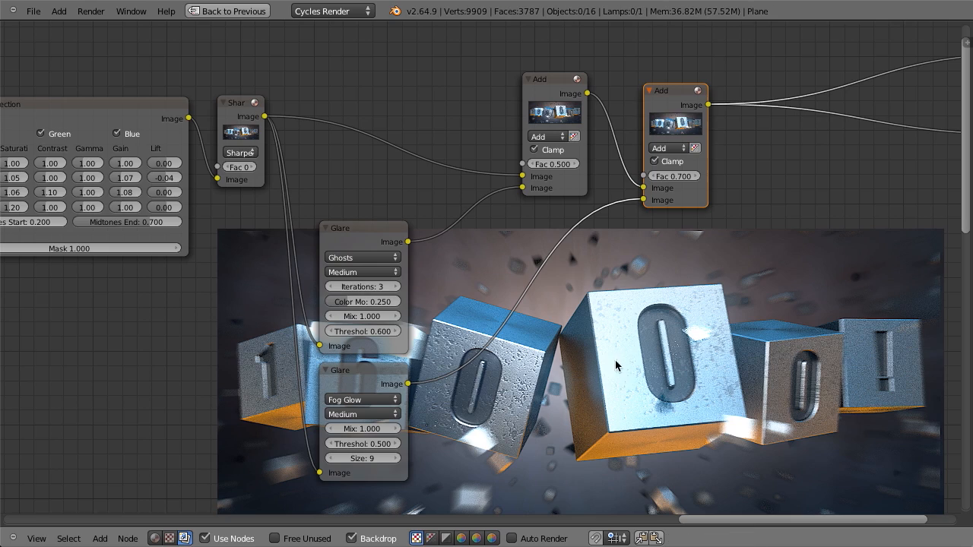
- Return from the maximized node editor to the full multi-editor layout
{"action": "scroll", "coordinate": [630, 348], "scroll_direction": "down", "scroll_amount": 5}
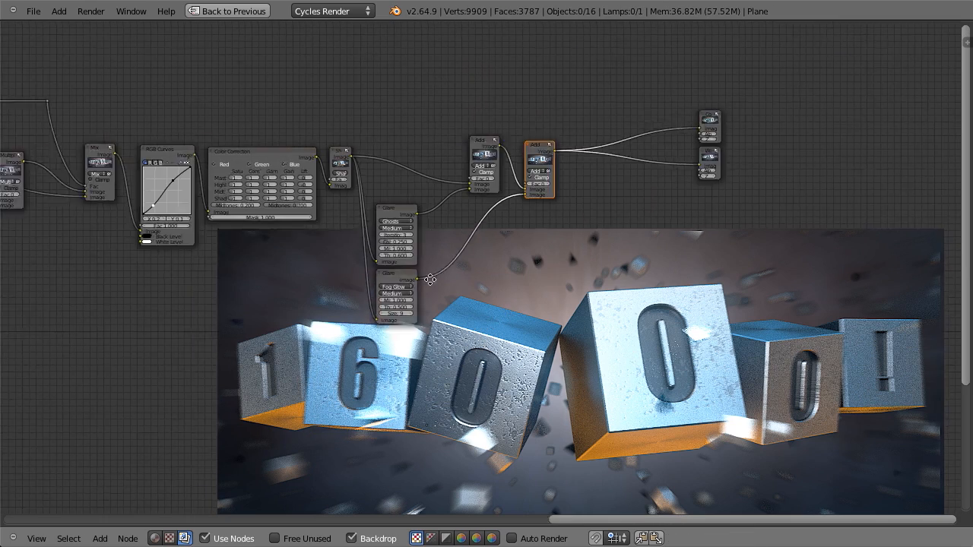
{"action": "scroll", "coordinate": [513, 267], "scroll_direction": "down", "scroll_amount": 3}
{"action": "key", "text": "ctrl+Up"}
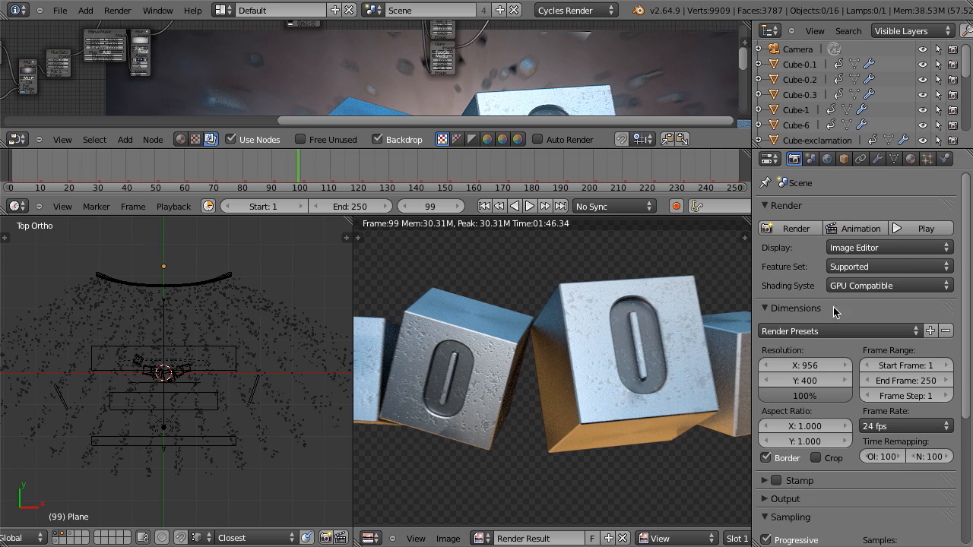
- Review the render sampling settings, and examine the composite node tree in the maximized node editor
{"action": "scroll", "coordinate": [877, 429], "scroll_direction": "down", "scroll_amount": 5}
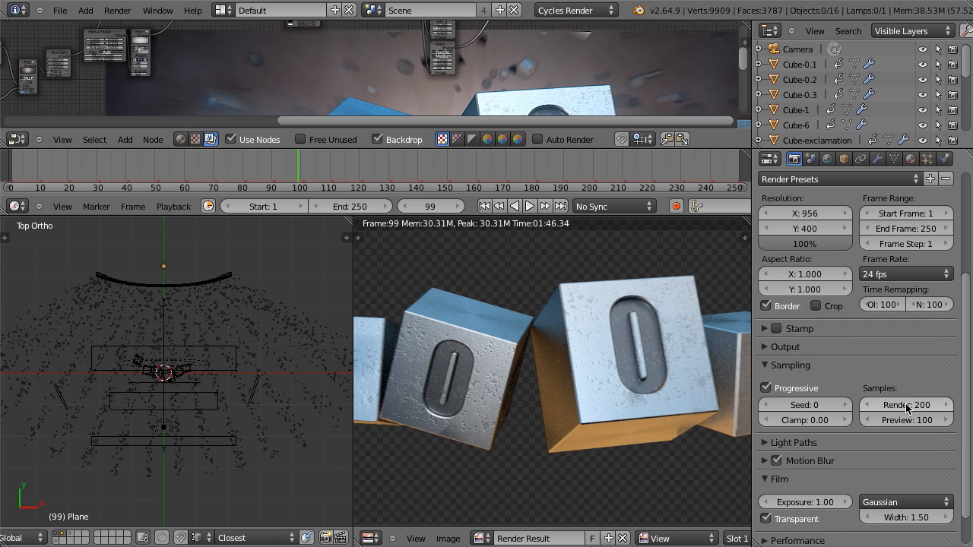
{"action": "key", "text": "ctrl+Up"}
{"action": "scroll", "coordinate": [561, 274], "scroll_direction": "down", "scroll_amount": 4}
{"action": "middle_click_drag", "start_coordinate": [293, 316], "coordinate": [530, 229]}
{"action": "scroll", "coordinate": [534, 239], "scroll_direction": "down", "scroll_amount": 4}
{"action": "mouse_move", "coordinate": [505, 262]}
{"action": "middle_mouse_down"}
{"action": "mouse_move", "coordinate": [517, 265]}
{"action": "mouse_move", "coordinate": [498, 257]}
{"action": "middle_mouse_up"}
{"action": "scroll", "coordinate": [517, 265], "scroll_direction": "up", "scroll_amount": 1}
{"action": "middle_click_drag", "start_coordinate": [550, 350], "coordinate": [555, 307], "text": "alt"}
{"action": "scroll", "coordinate": [534, 318], "scroll_direction": "up", "scroll_amount": 4}
{"action": "middle_click_drag", "start_coordinate": [585, 231], "coordinate": [494, 343]}
{"action": "scroll", "coordinate": [527, 331], "scroll_direction": "up", "scroll_amount": 4}
{"action": "scroll", "coordinate": [530, 331], "scroll_direction": "up", "scroll_amount": 6}
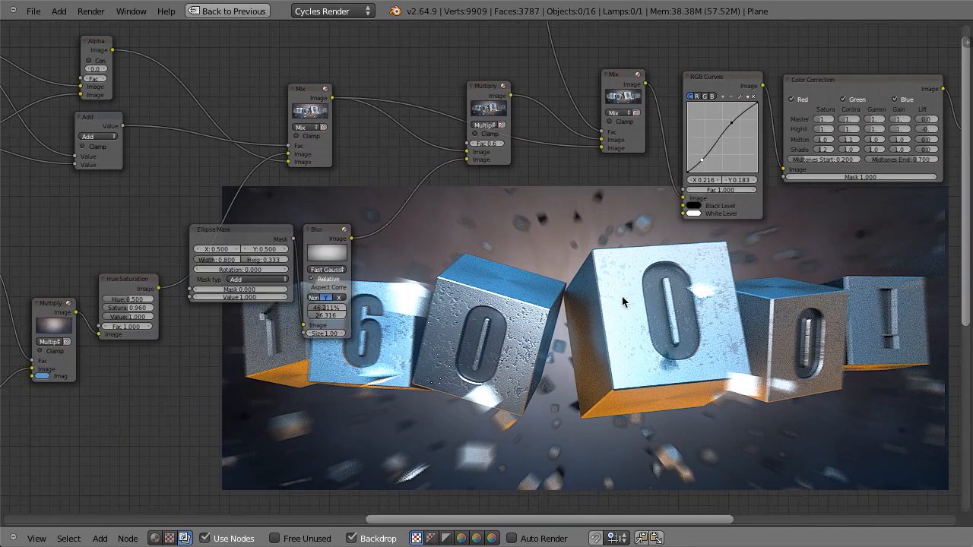
- Lower the factor of the Multiply node that blends in the blurred ellipse mask to 0.4
{"action": "middle_click_drag", "start_coordinate": [621, 296], "coordinate": [544, 305]}
{"action": "middle_click_drag", "start_coordinate": [287, 231], "coordinate": [477, 196]}
{"action": "scroll", "coordinate": [431, 220], "scroll_direction": "up", "scroll_amount": 6}
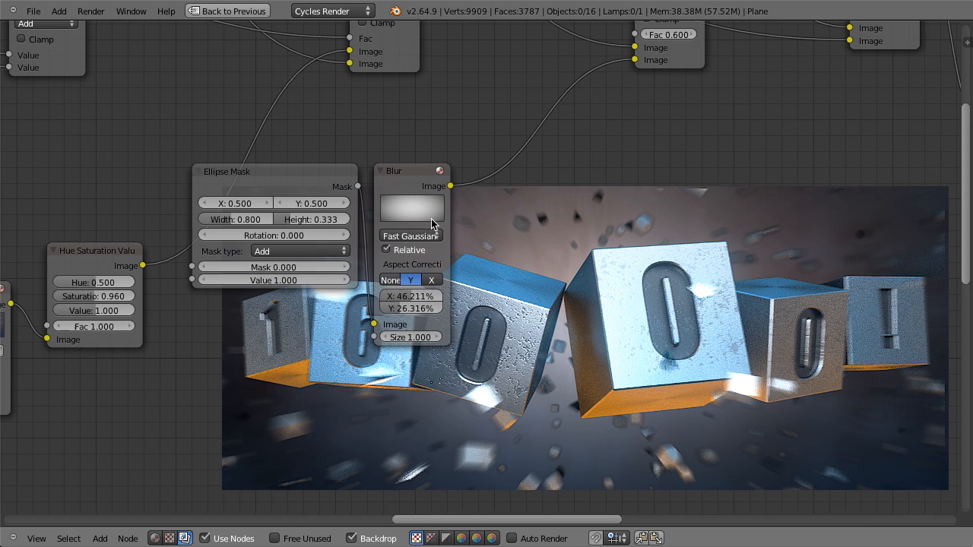
{"action": "middle_click_drag", "start_coordinate": [554, 133], "coordinate": [429, 285]}
{"action": "left_click", "coordinate": [523, 192]}
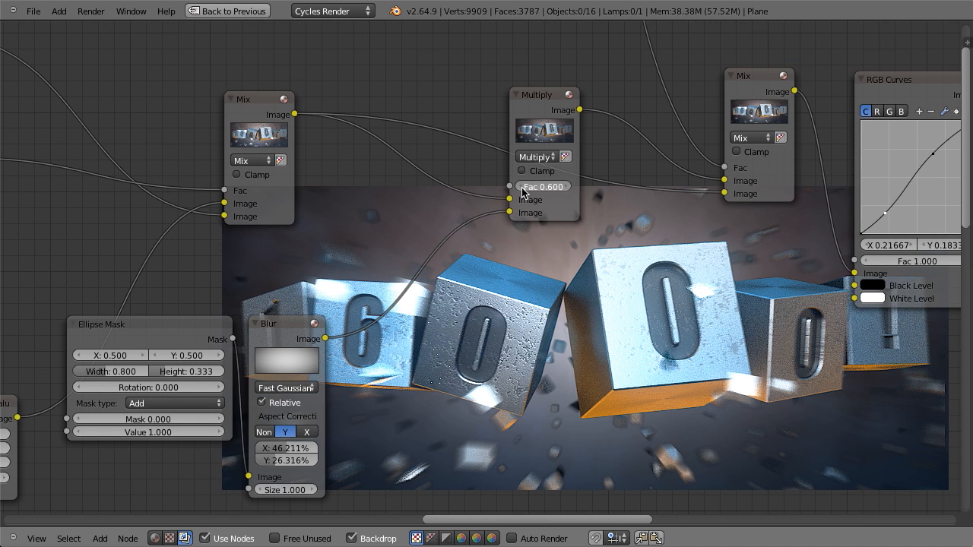
{"action": "left_click", "coordinate": [523, 192]}
- Move the Ellipse Mask and Blur nodes that feed the vignette closer beneath their Multiply node
{"action": "scroll", "coordinate": [526, 248], "scroll_direction": "down", "scroll_amount": 3}
{"action": "middle_click_drag", "start_coordinate": [451, 299], "coordinate": [580, 261]}
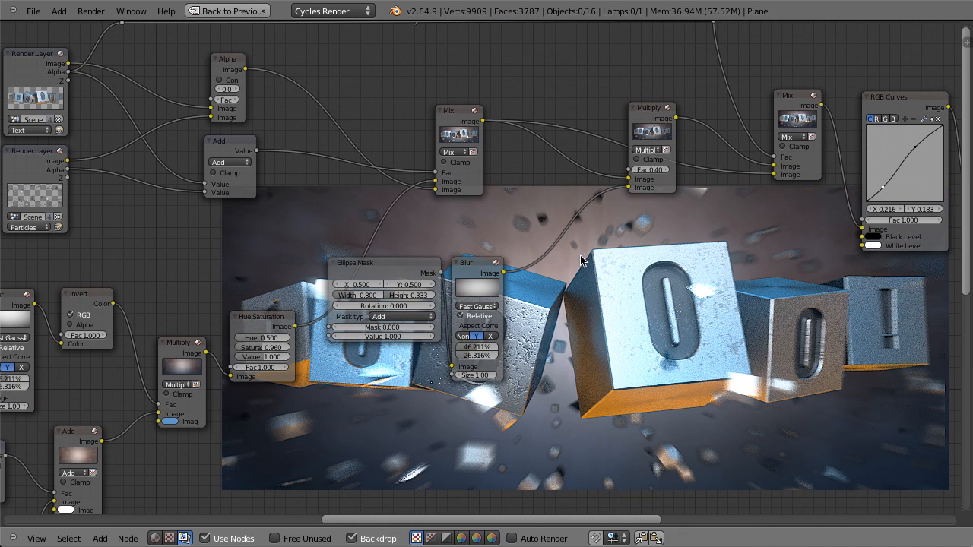
{"action": "left_click", "coordinate": [388, 268]}
{"action": "left_click", "coordinate": [471, 269], "text": "shift"}
{"action": "left_click_drag", "start_coordinate": [472, 269], "coordinate": [572, 243]}
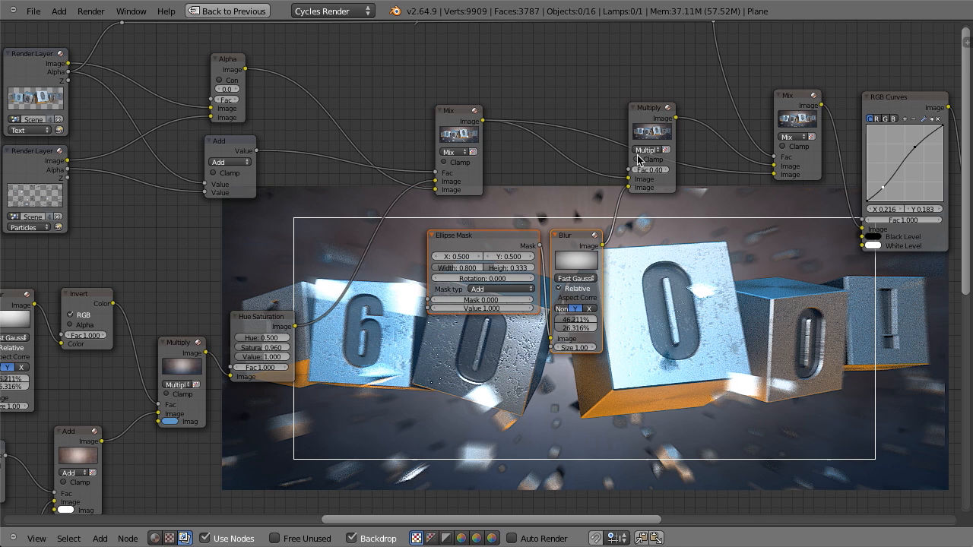
- Group the Ellipse Mask, Blur and Multiply nodes into a node group named "Vingette"
{"action": "left_click", "coordinate": [645, 114], "text": "shift"}
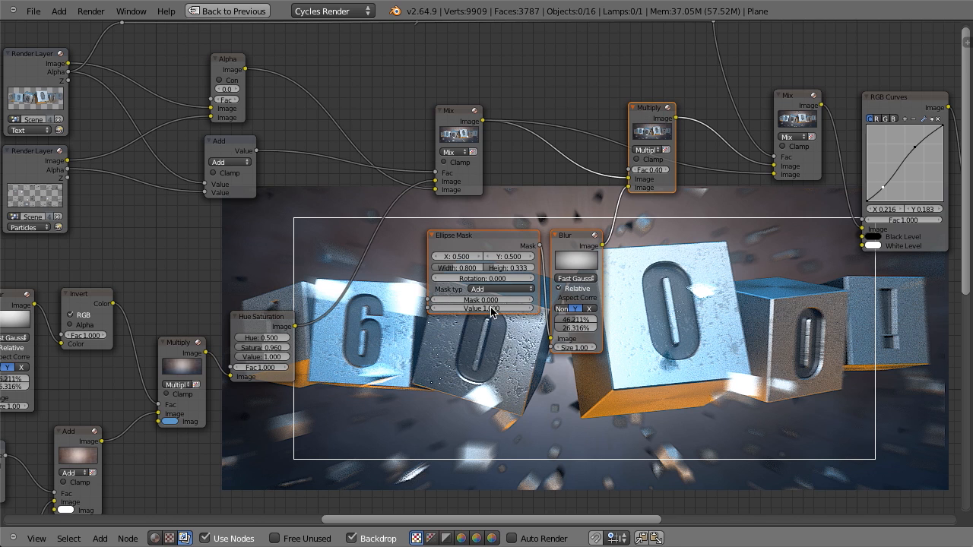
{"action": "key", "text": "ctrl+g"}
{"action": "left_click", "coordinate": [564, 230]}
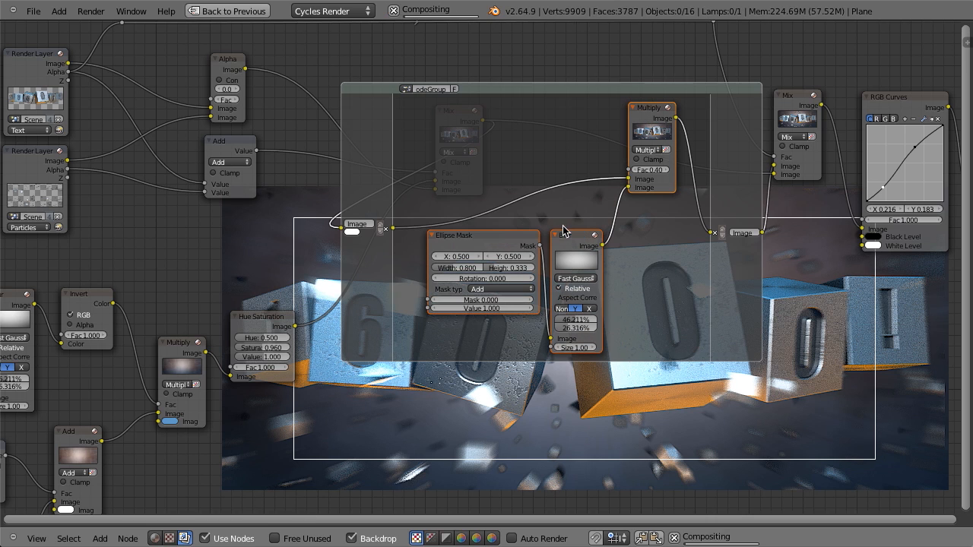
{"action": "type", "text": "Vingnette"}
{"action": "key", "text": "Return"}
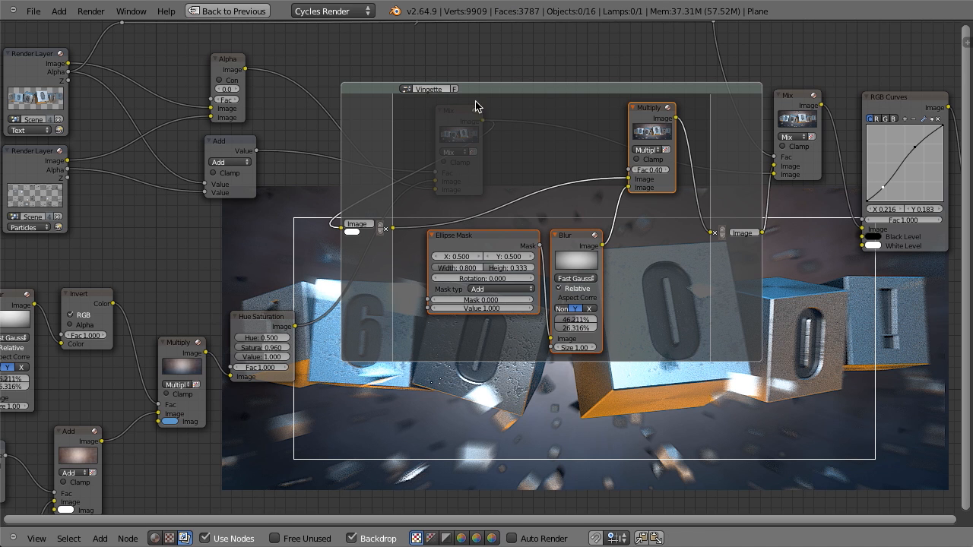
- Expose the Multiply factor as a group input named "Strength" and exit the group
{"action": "left_click_drag", "start_coordinate": [628, 170], "coordinate": [380, 228]}
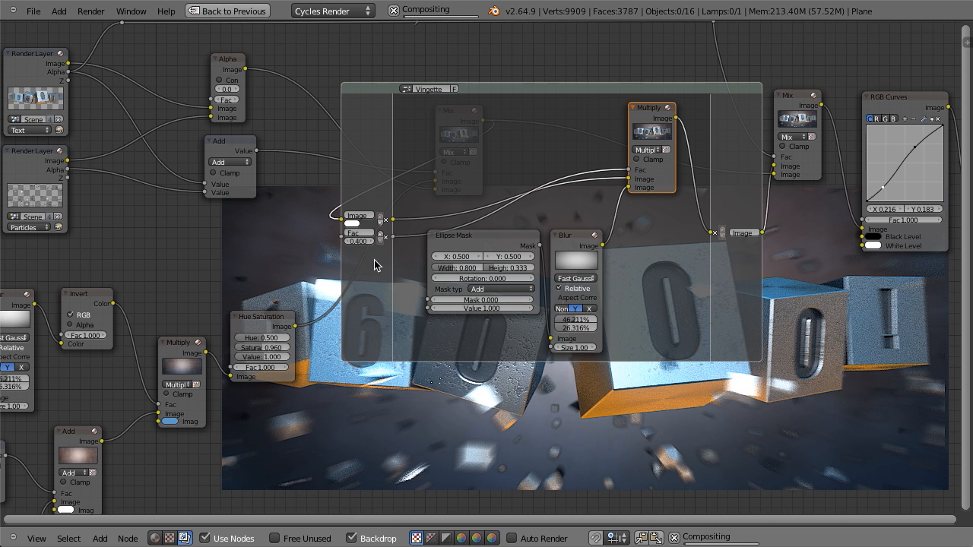
{"action": "double_click", "coordinate": [362, 233]}
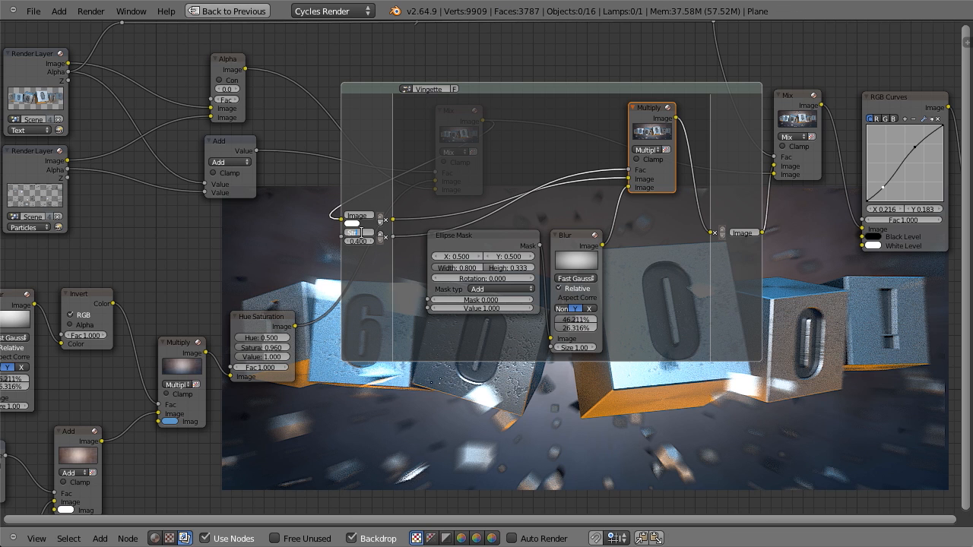
{"action": "key", "text": "Return"}
{"action": "key", "text": "Tab"}
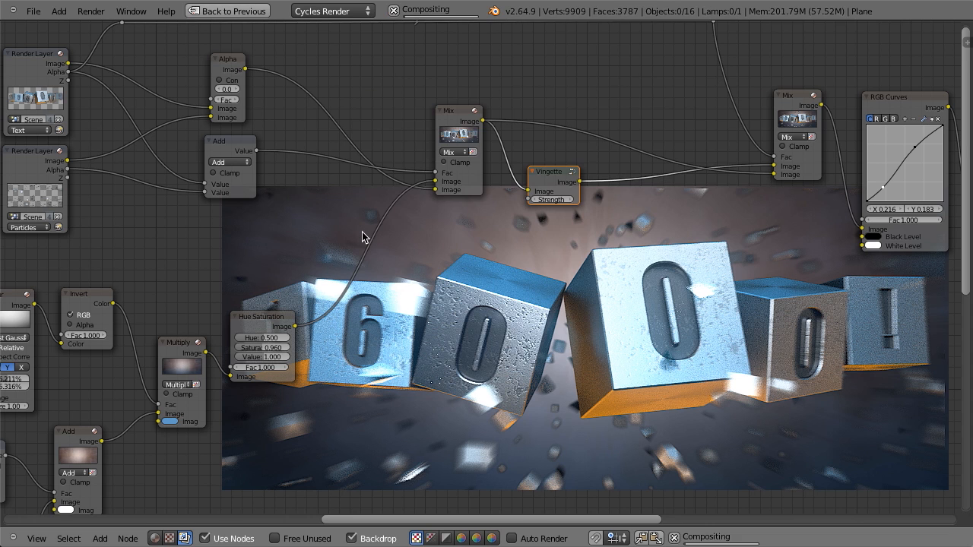
- Position the Vingette group node between the background Mix and the second Mix node
{"action": "scroll", "coordinate": [538, 158], "scroll_direction": "up", "scroll_amount": 4}
{"action": "key", "text": "g"}
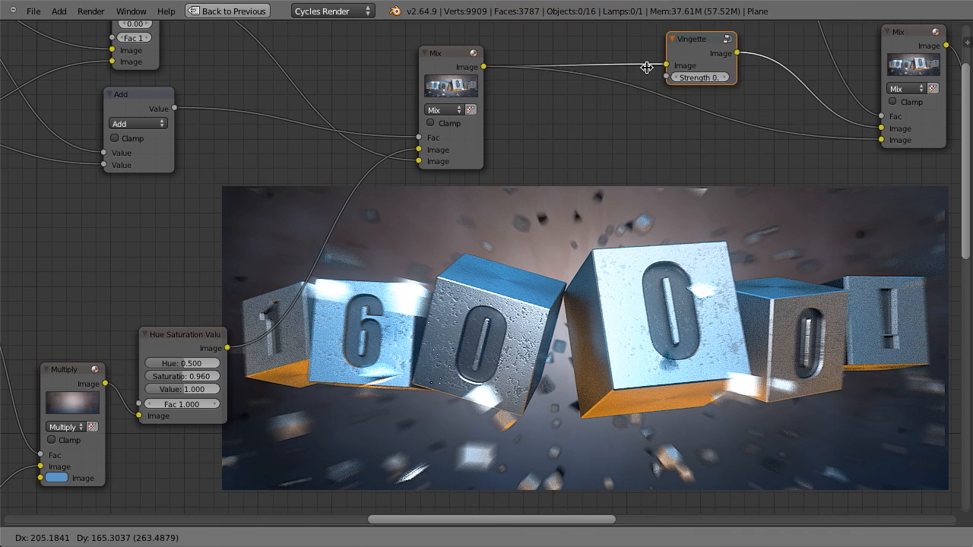
{"action": "left_click", "coordinate": [647, 69]}
{"action": "scroll", "coordinate": [663, 148], "scroll_direction": "down", "scroll_amount": 5}
{"action": "middle_click_drag", "start_coordinate": [665, 163], "coordinate": [610, 206]}
{"action": "scroll", "coordinate": [614, 196], "scroll_direction": "up", "scroll_amount": 4}
{"action": "key", "text": "g"}
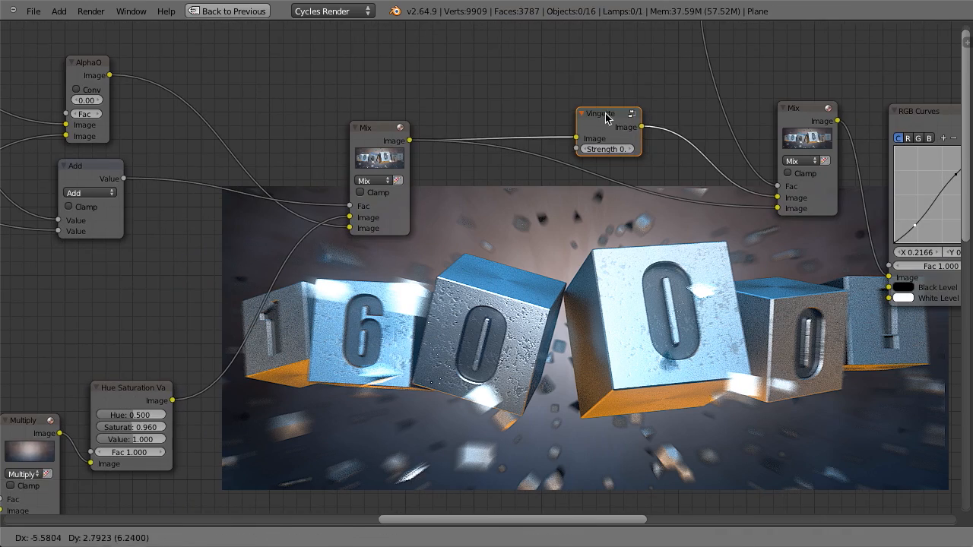
{"action": "left_click", "coordinate": [608, 120]}
- Save the project file over the existing version
{"action": "scroll", "coordinate": [552, 211], "scroll_direction": "down", "scroll_amount": 9}
{"action": "middle_click_drag", "start_coordinate": [624, 287], "coordinate": [554, 242]}
{"action": "scroll", "coordinate": [555, 241], "scroll_direction": "down", "scroll_amount": 1}
{"action": "scroll", "coordinate": [532, 249], "scroll_direction": "up", "scroll_amount": 1}
{"action": "scroll", "coordinate": [531, 249], "scroll_direction": "up", "scroll_amount": 1}
{"action": "middle_click_drag", "start_coordinate": [340, 330], "coordinate": [570, 241]}
{"action": "scroll", "coordinate": [572, 239], "scroll_direction": "up", "scroll_amount": 4}
{"action": "scroll", "coordinate": [412, 227], "scroll_direction": "down", "scroll_amount": 4}
{"action": "scroll", "coordinate": [454, 287], "scroll_direction": "down", "scroll_amount": 1}
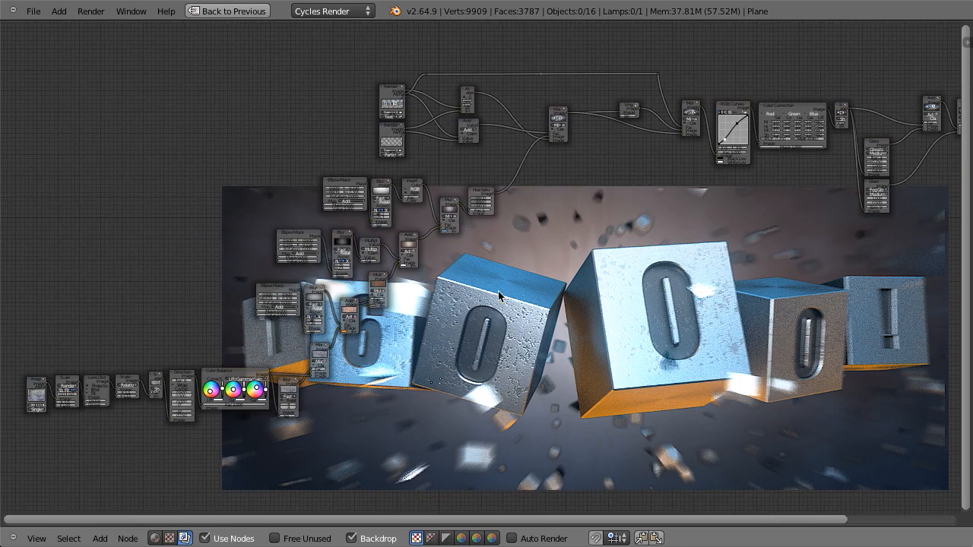
{"action": "key", "text": "ctrl+s"}
{"action": "left_click", "coordinate": [533, 280]}
- Return to the multi-editor layout and view the whole render result in the image editor
{"action": "middle_click_drag", "start_coordinate": [665, 291], "coordinate": [616, 289]}
{"action": "scroll", "coordinate": [525, 220], "scroll_direction": "down", "scroll_amount": 2}
{"action": "scroll", "coordinate": [486, 153], "scroll_direction": "up", "scroll_amount": 2}
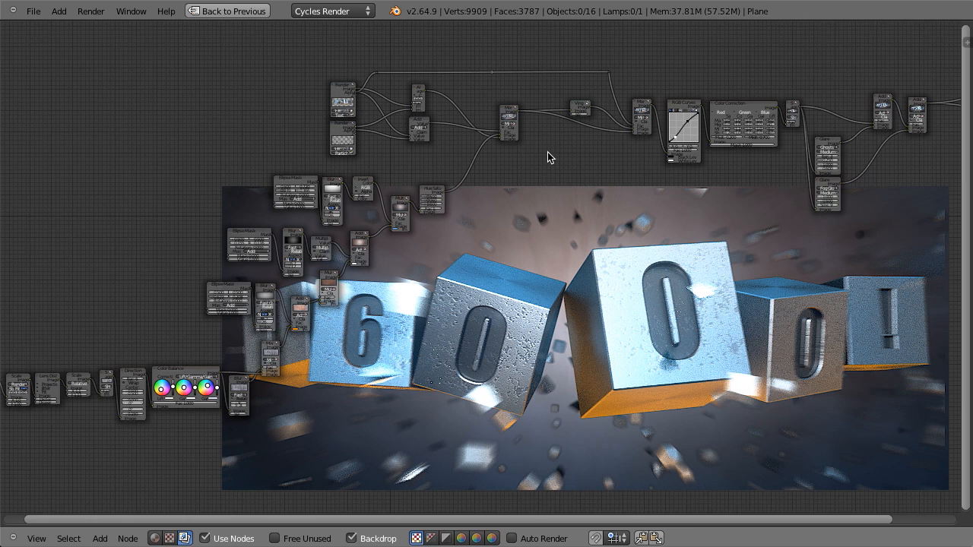
{"action": "scroll", "coordinate": [525, 171], "scroll_direction": "down", "scroll_amount": 1}
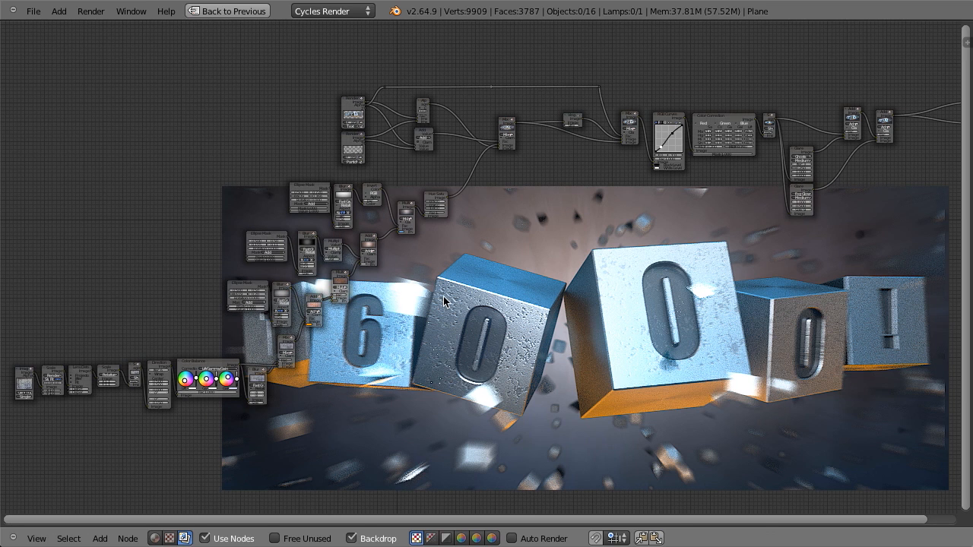
{"action": "key", "text": "shift+space"}
{"action": "scroll", "coordinate": [640, 351], "scroll_direction": "down", "scroll_amount": 3}
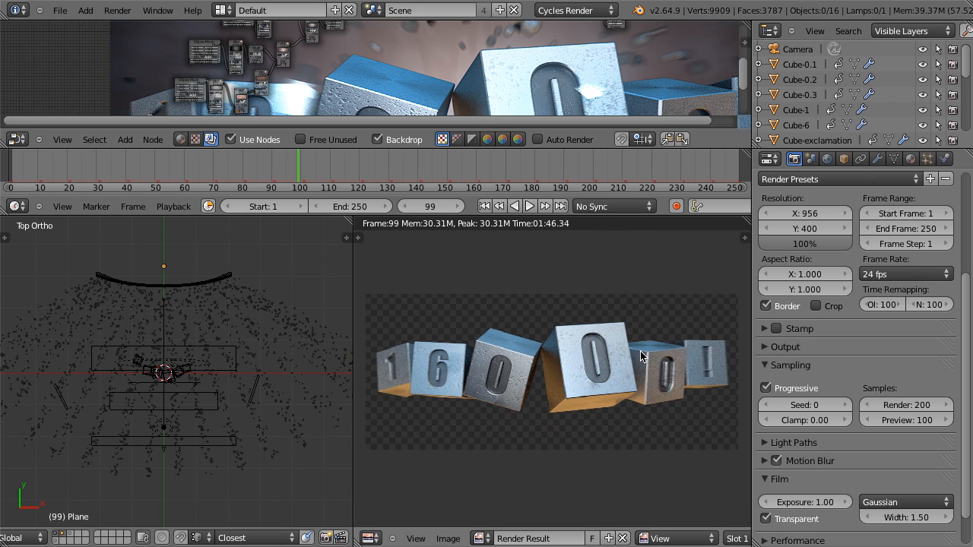
{"action": "scroll", "coordinate": [640, 351], "scroll_direction": "up", "scroll_amount": 1}
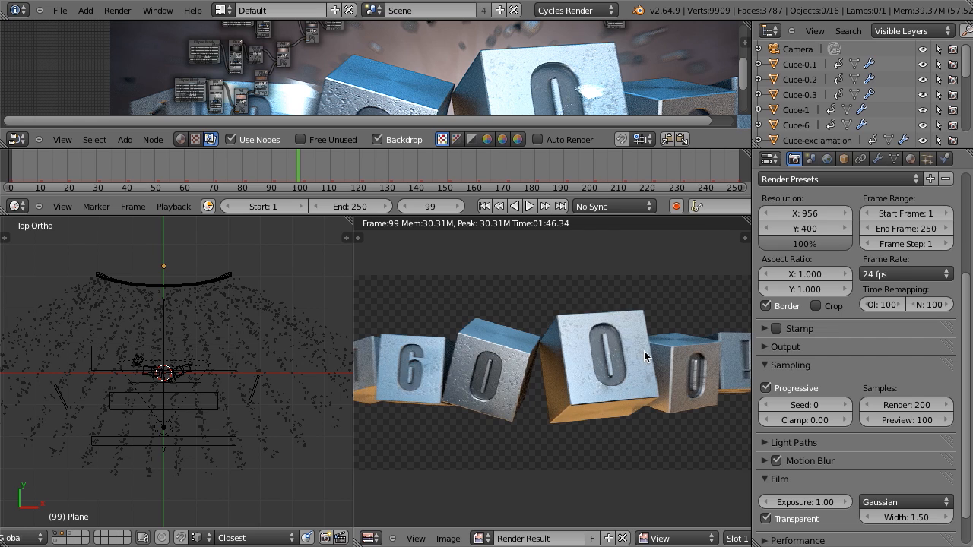
{"action": "scroll", "coordinate": [644, 351], "scroll_direction": "down", "scroll_amount": 1}
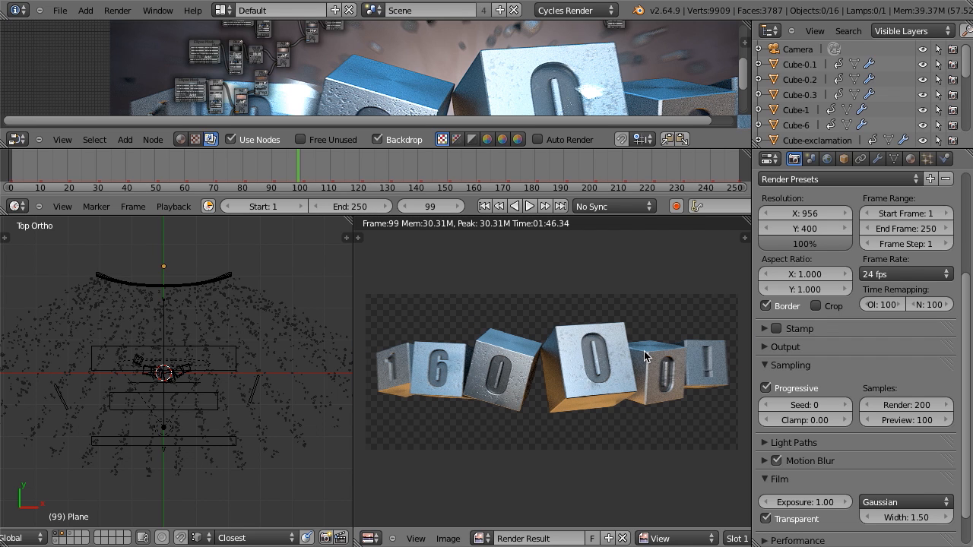